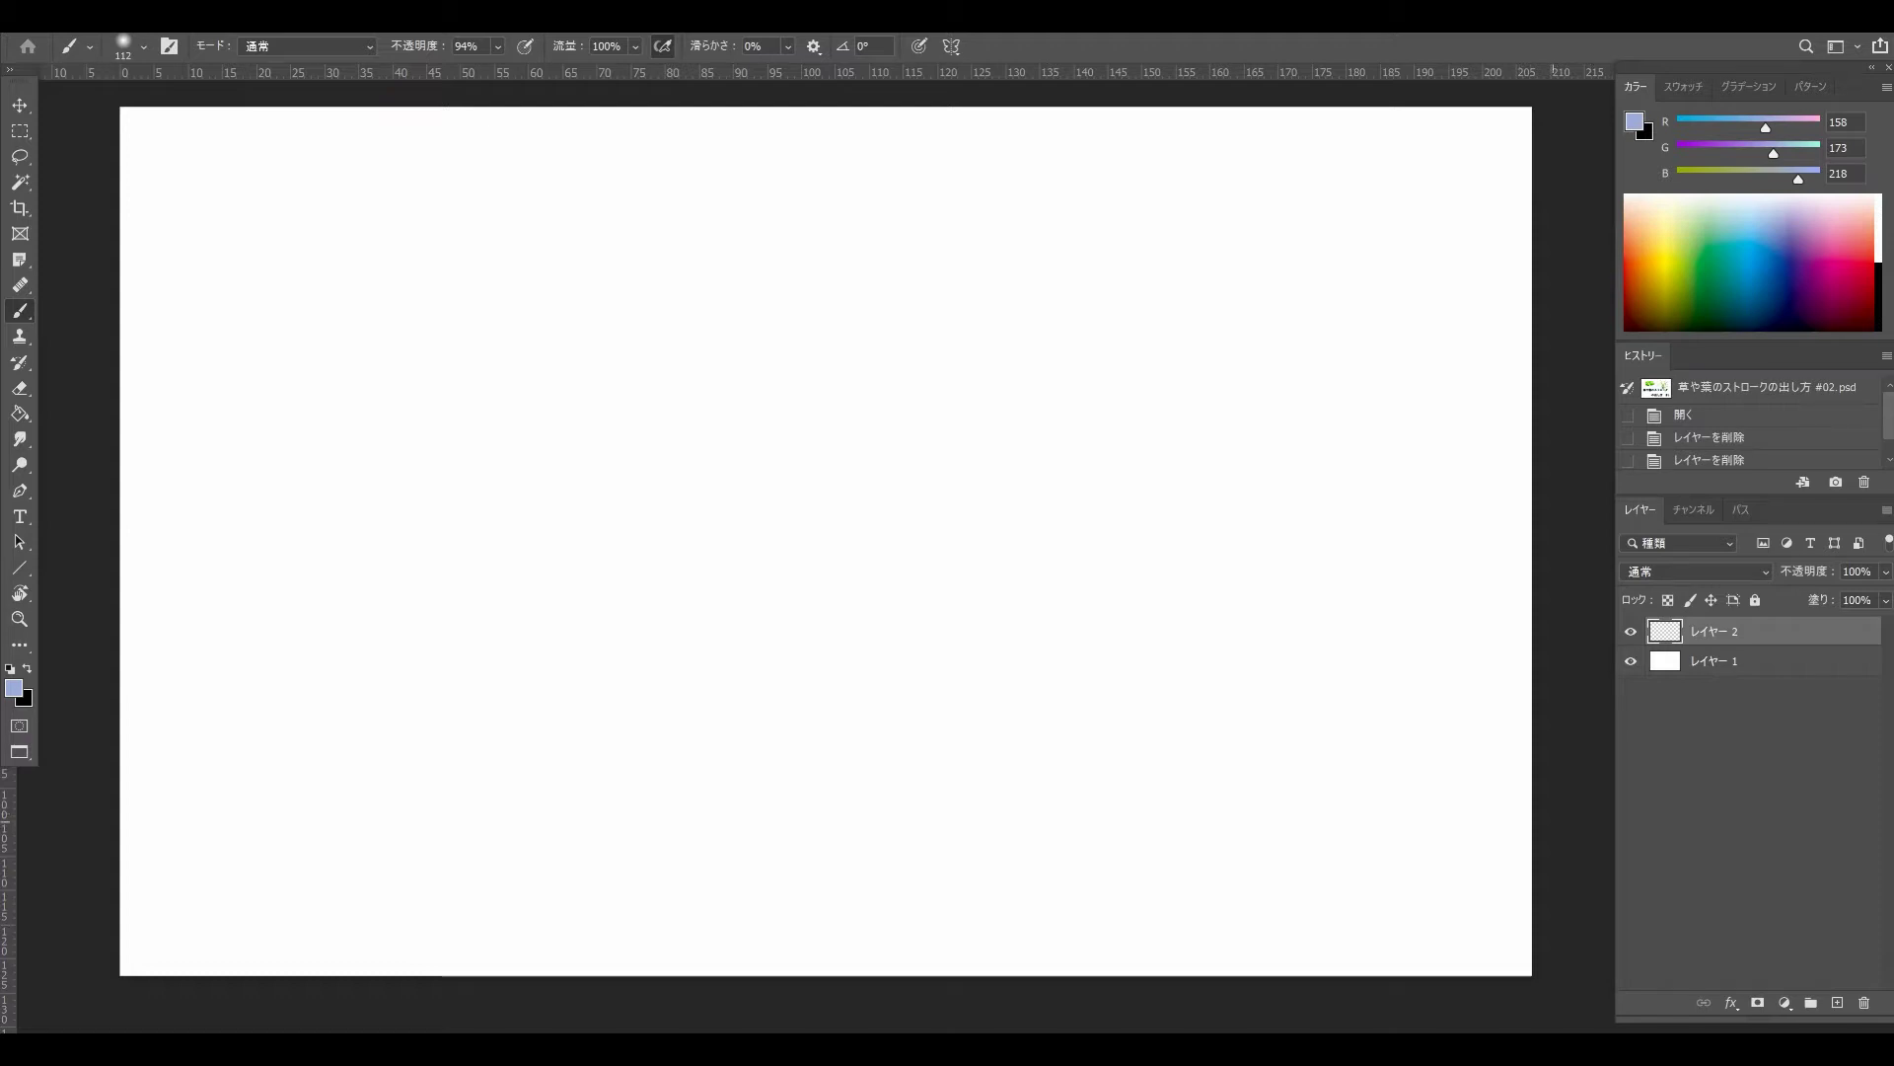
pyautogui.click(1568, 841)
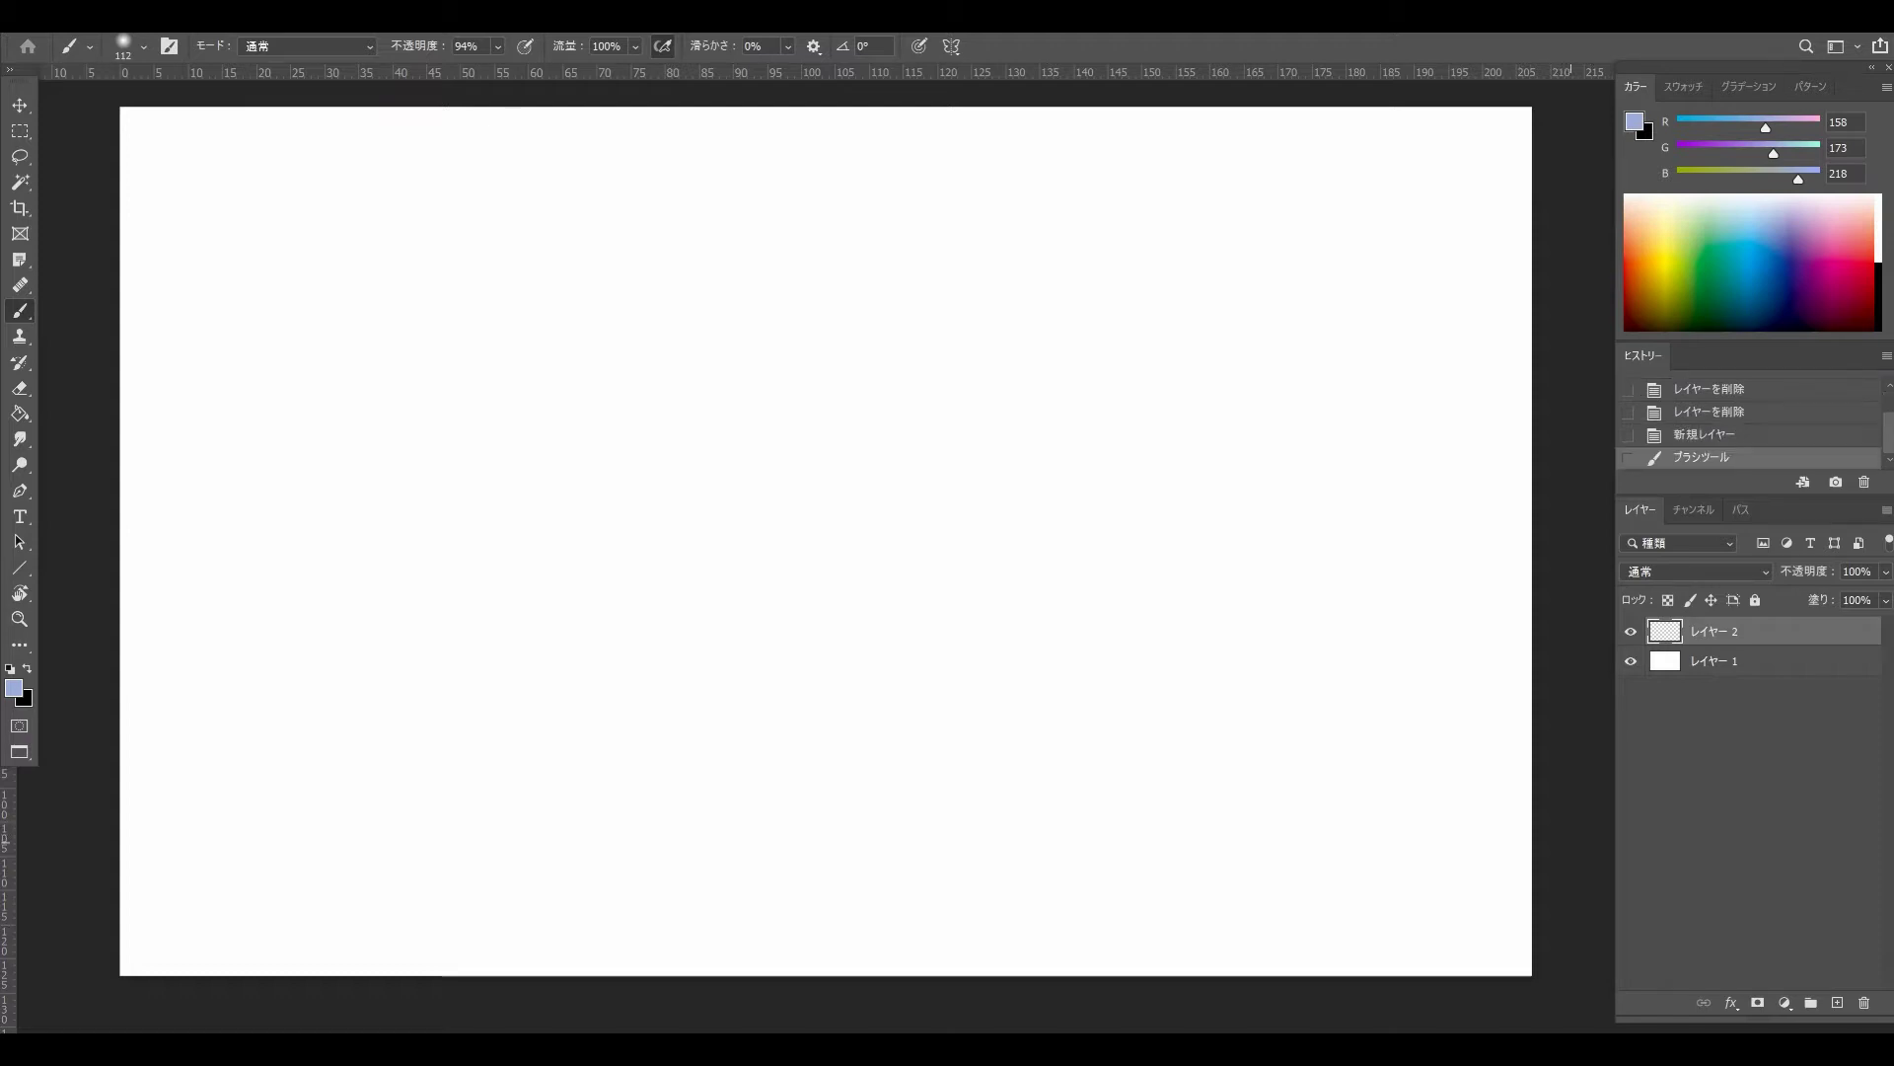
pyautogui.click(1577, 835)
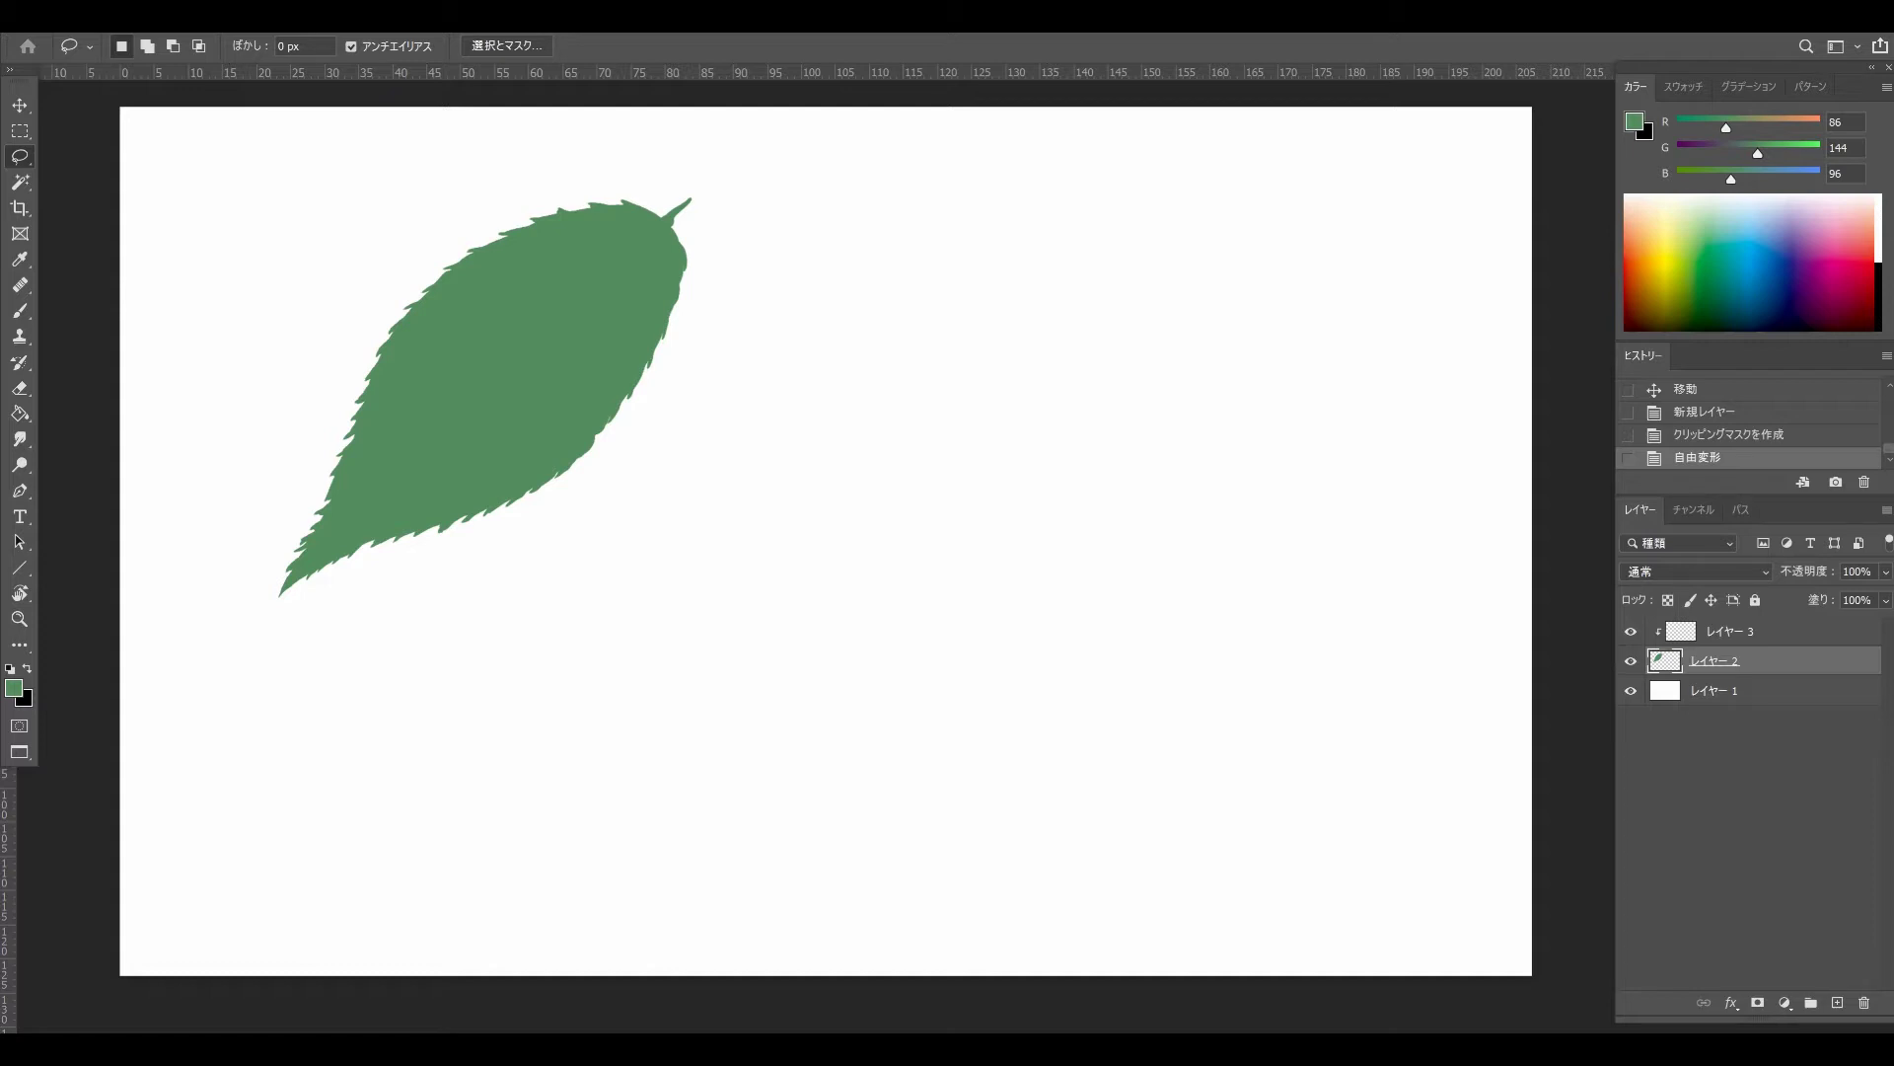
# Select the clipped layer above the leaf and set up a 189 px brush with the light green #91eda1.
pyautogui.click(1733, 632)
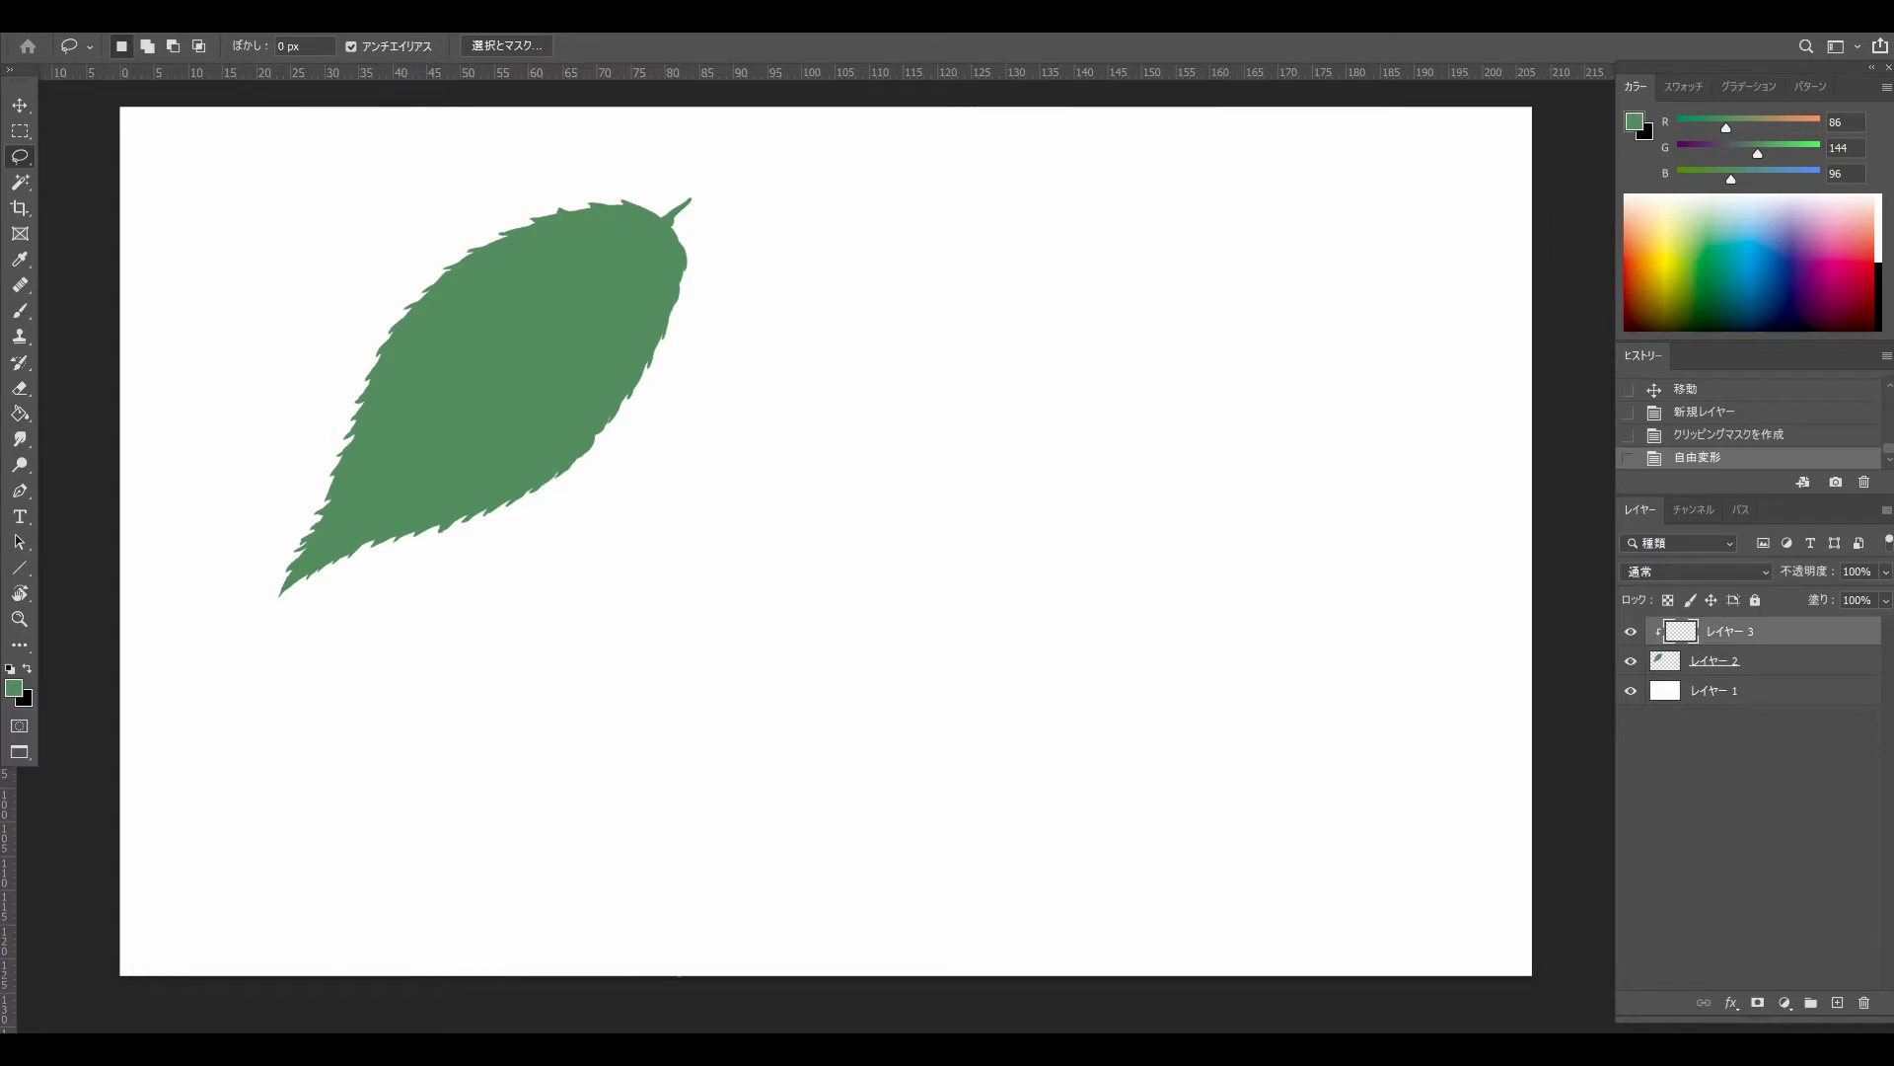
pyautogui.press('b')
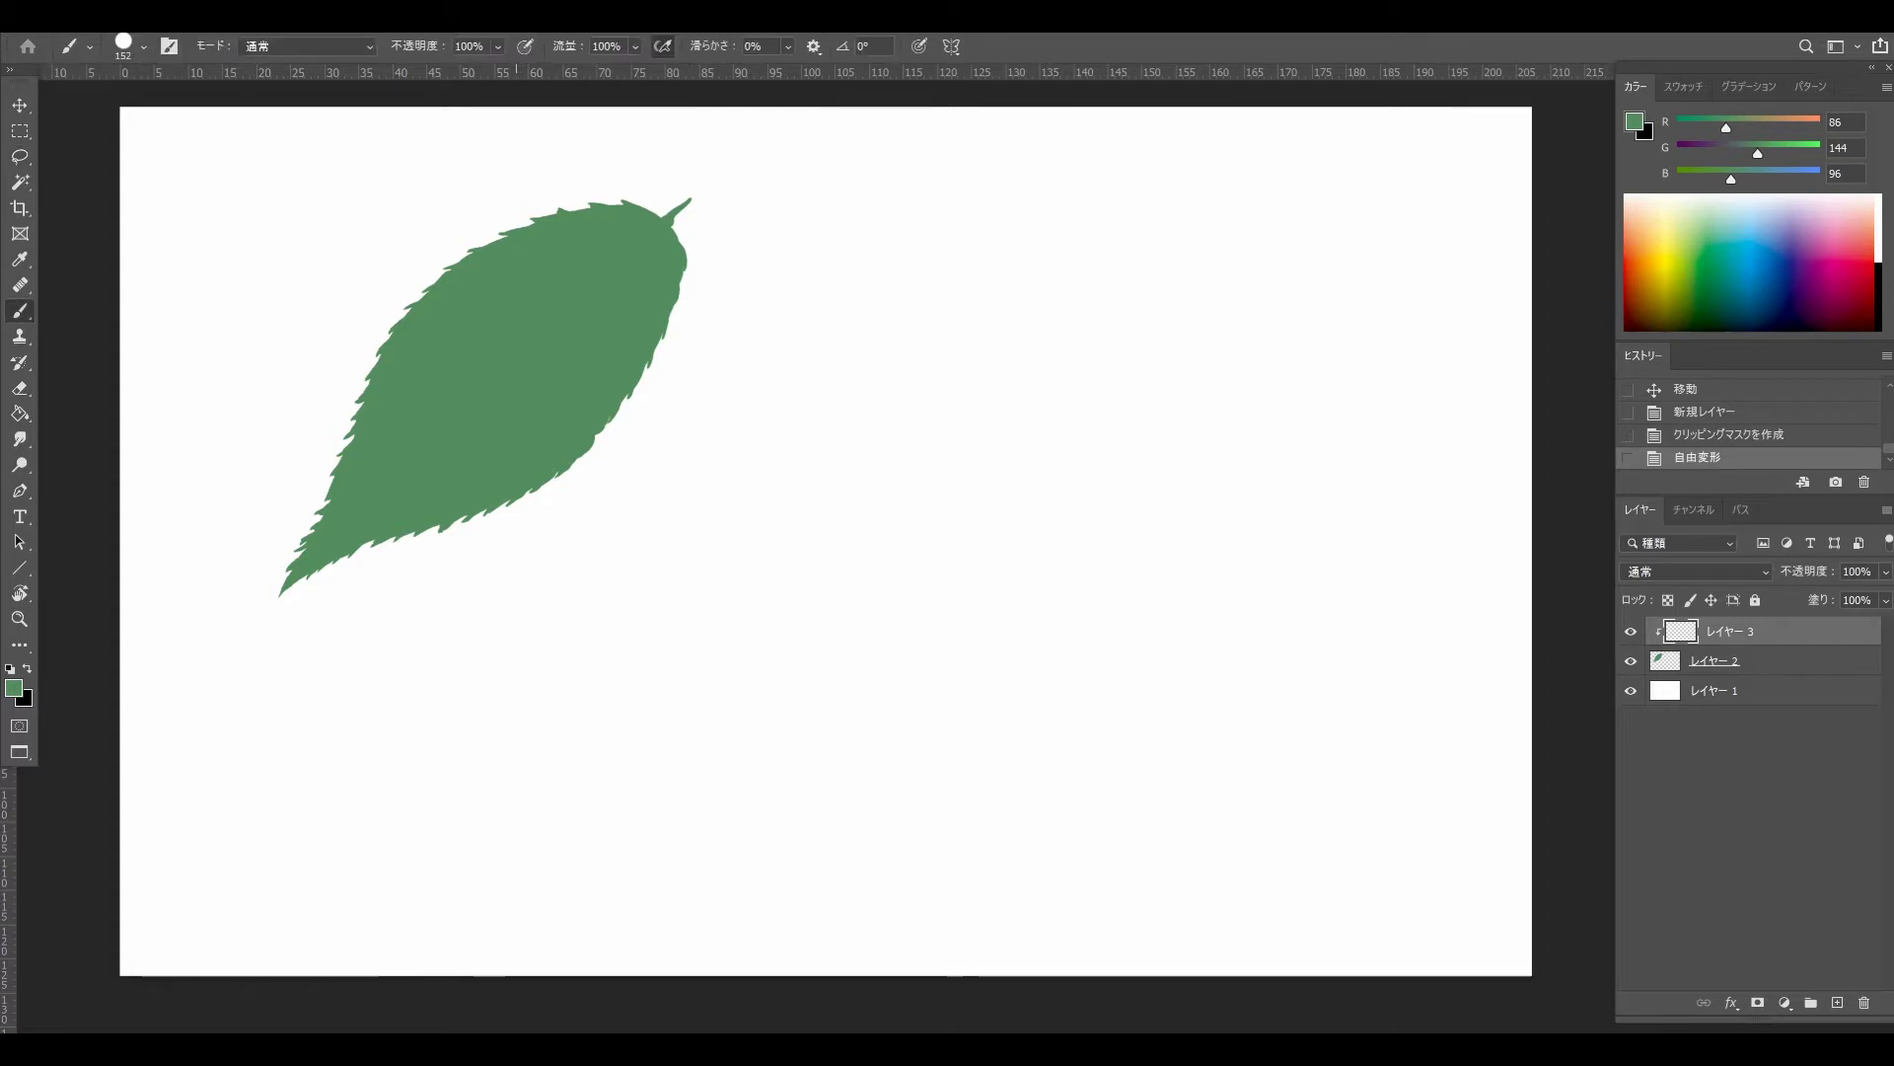
pyautogui.keyDown('alt'); pyautogui.moveTo(583, 346); pyautogui.dragTo(604, 350); pyautogui.keyUp('alt')
pyautogui.click(596, 366)
pyautogui.hotkey('ctrl', 'z')
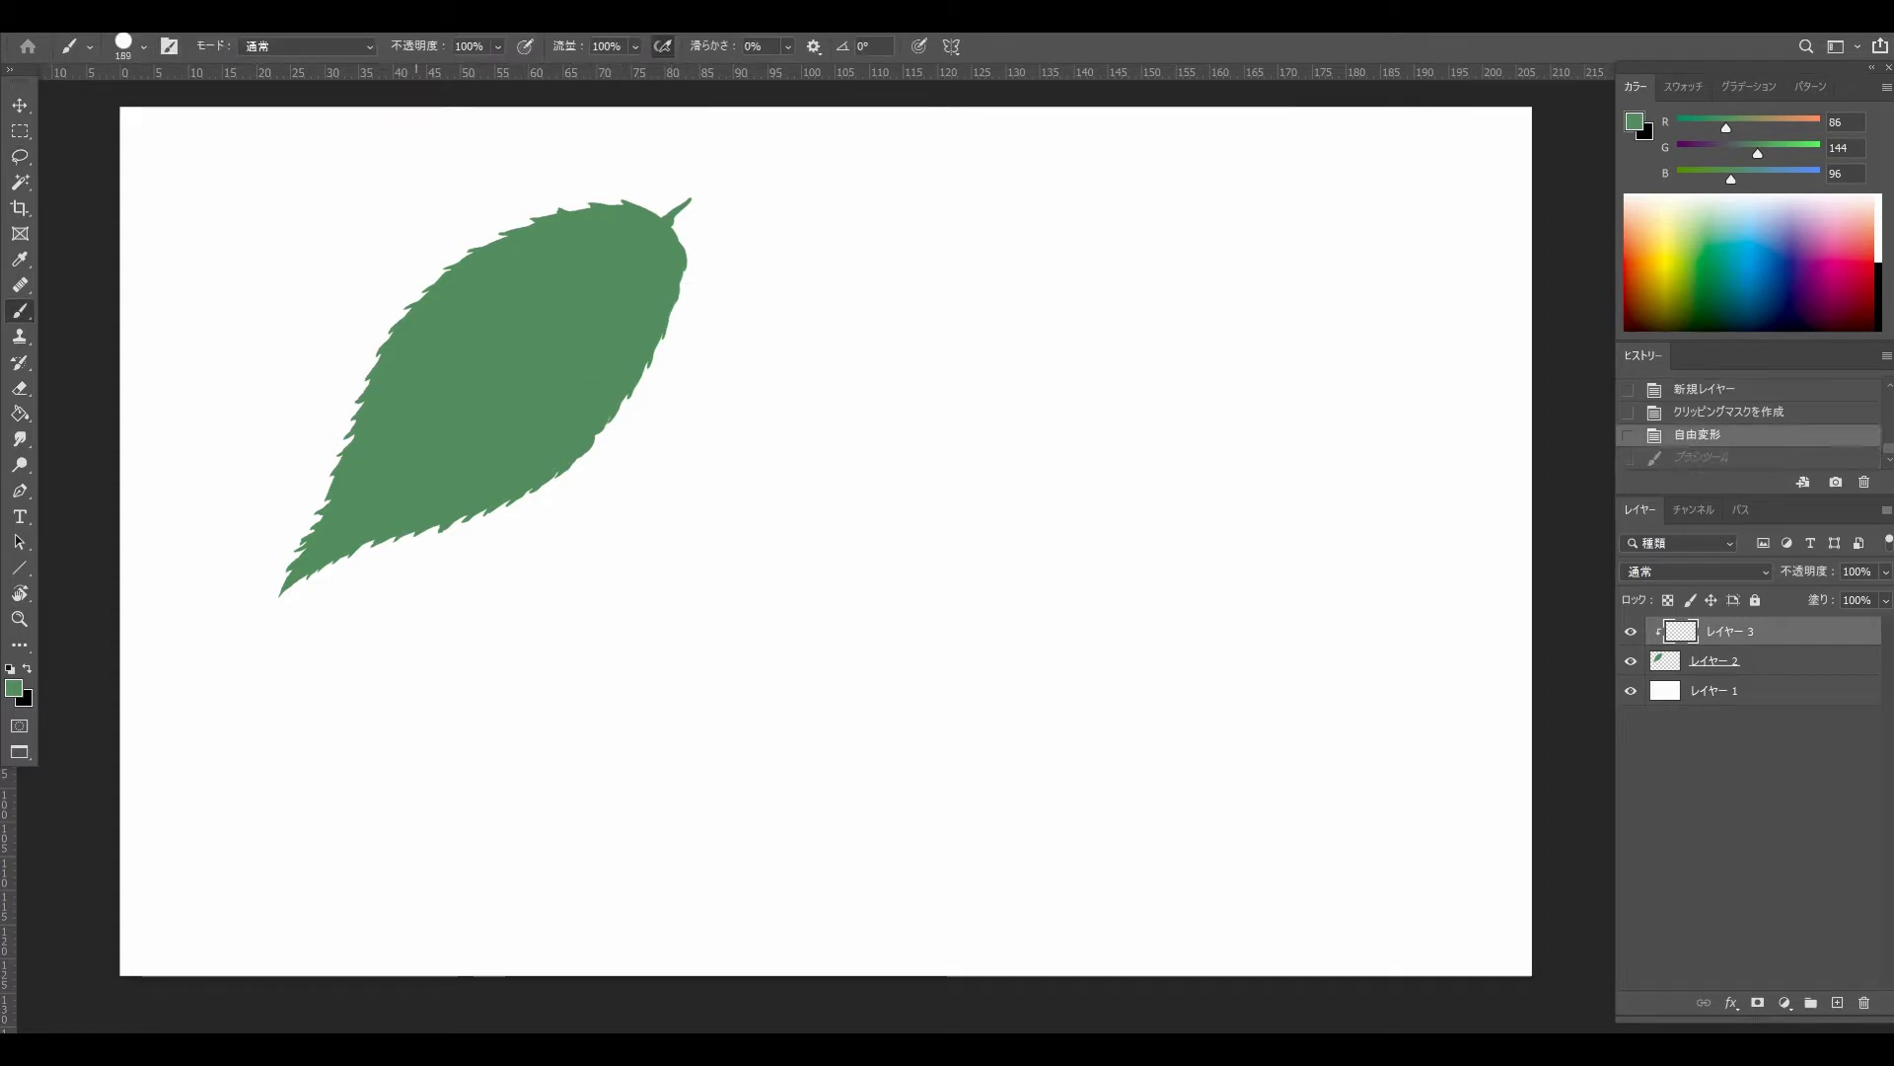
pyautogui.click(14, 689)
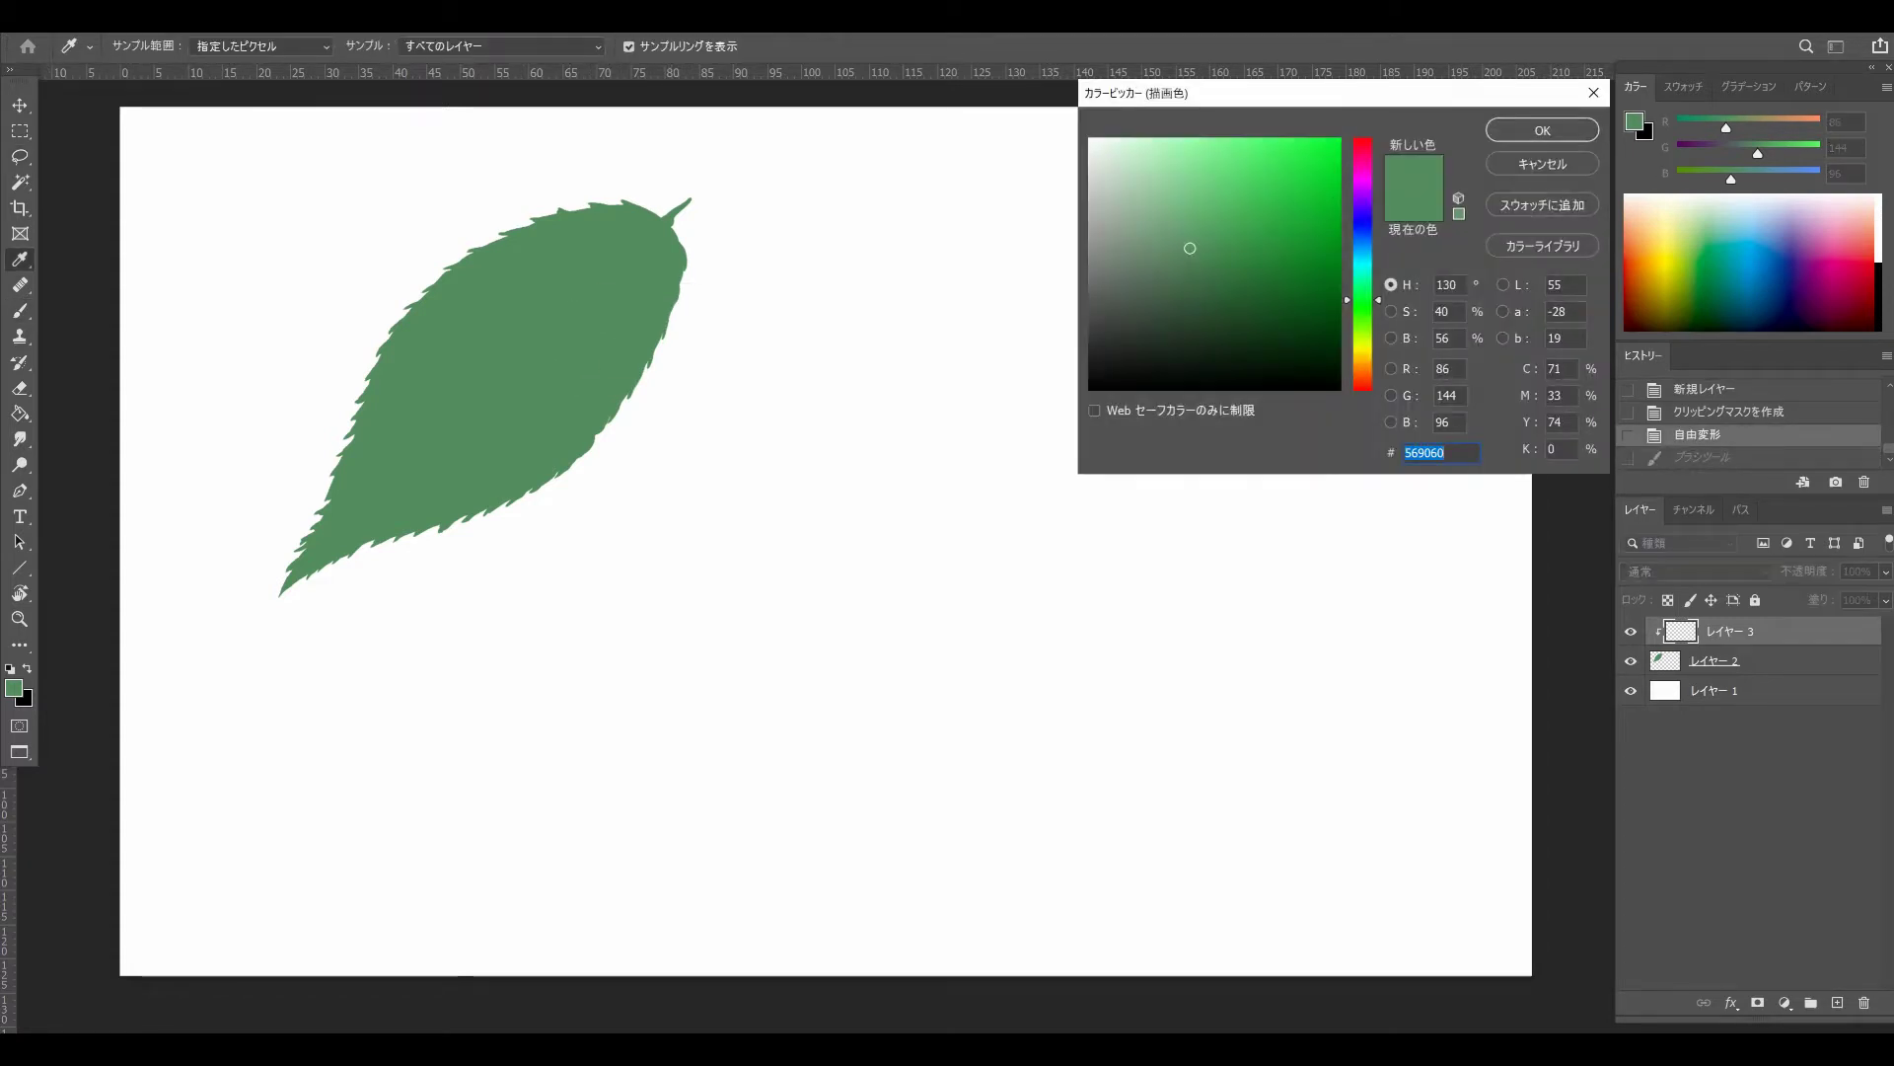
pyautogui.moveTo(1190, 248)
pyautogui.mouseDown()
pyautogui.moveTo(1171, 198)
pyautogui.moveTo(1187, 156)
pyautogui.mouseUp()
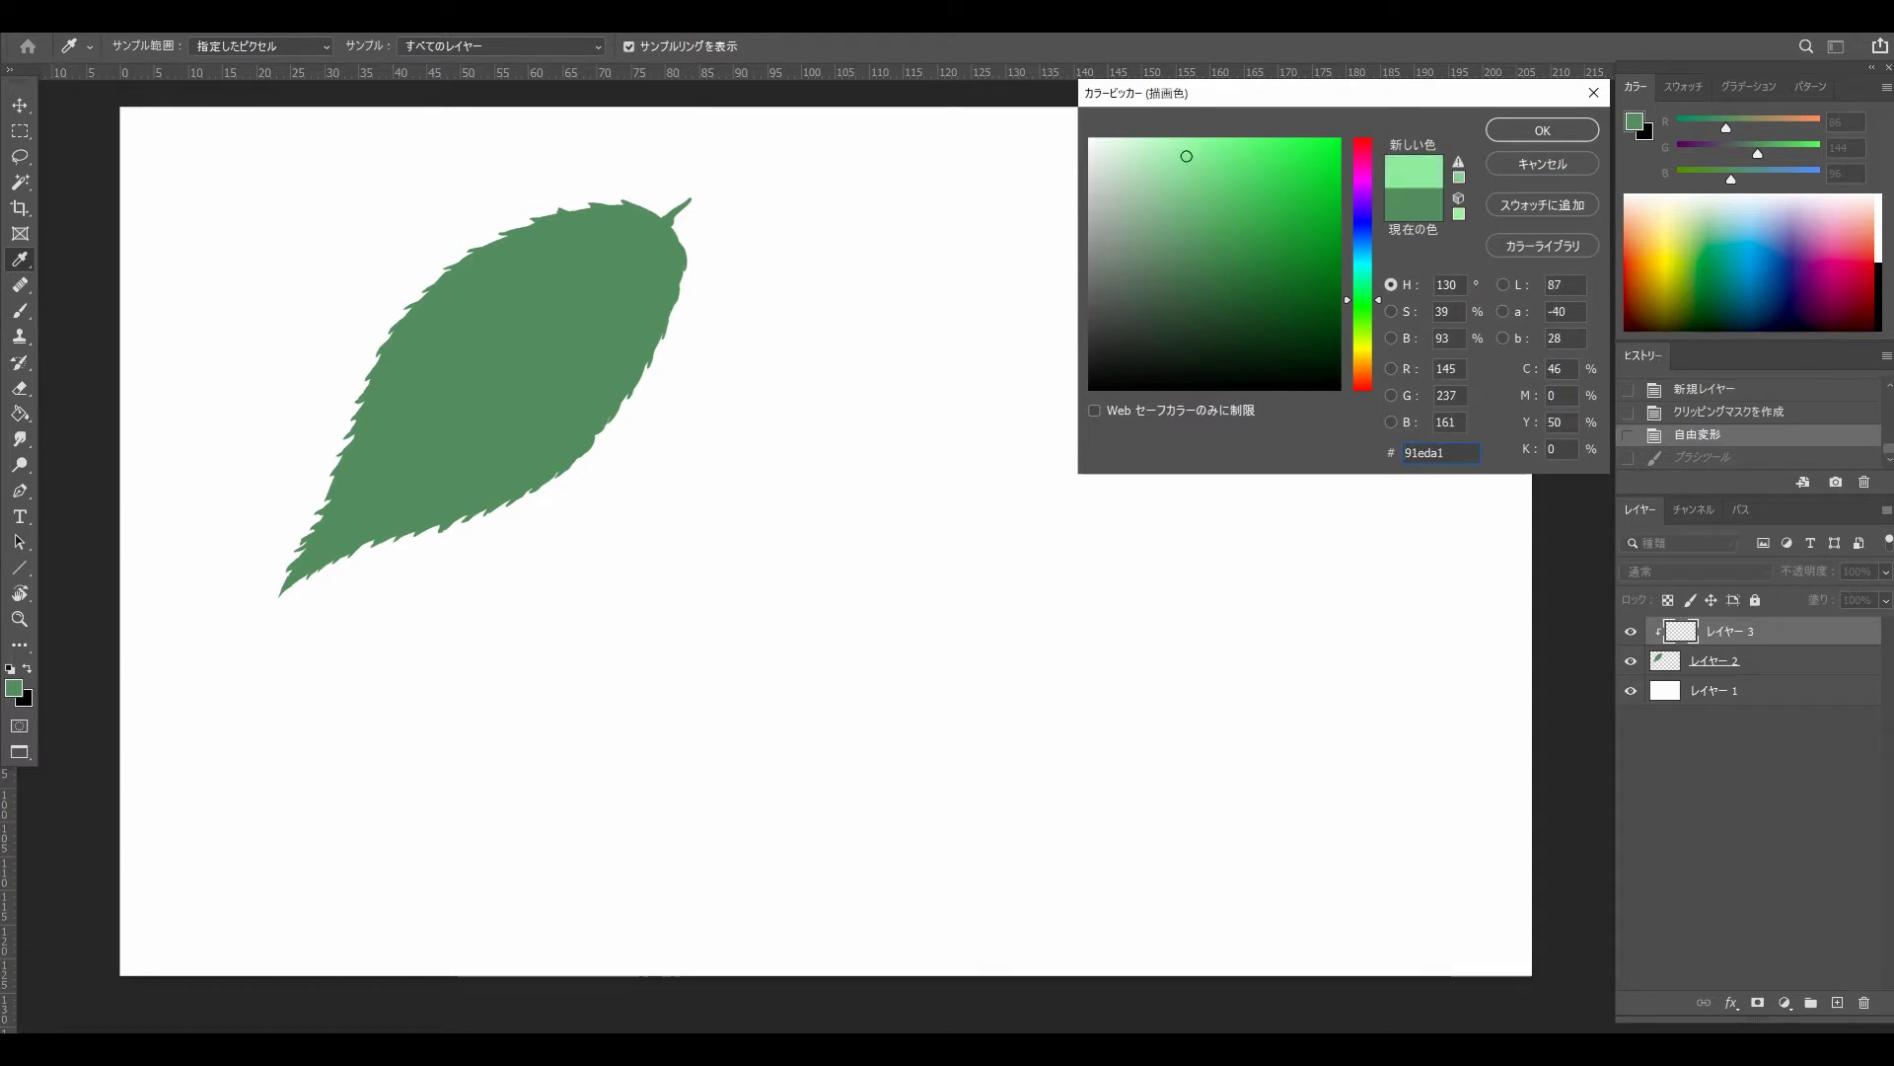
pyautogui.click(1542, 131)
# Paint the leaf's lower-right half light green, from the stem along the midrib down to the tip.
pyautogui.moveTo(661, 296); pyautogui.dragTo(578, 430)
pyautogui.moveTo(643, 348)
pyautogui.mouseDown()
pyautogui.moveTo(563, 436)
pyautogui.moveTo(491, 475)
pyautogui.mouseUp()
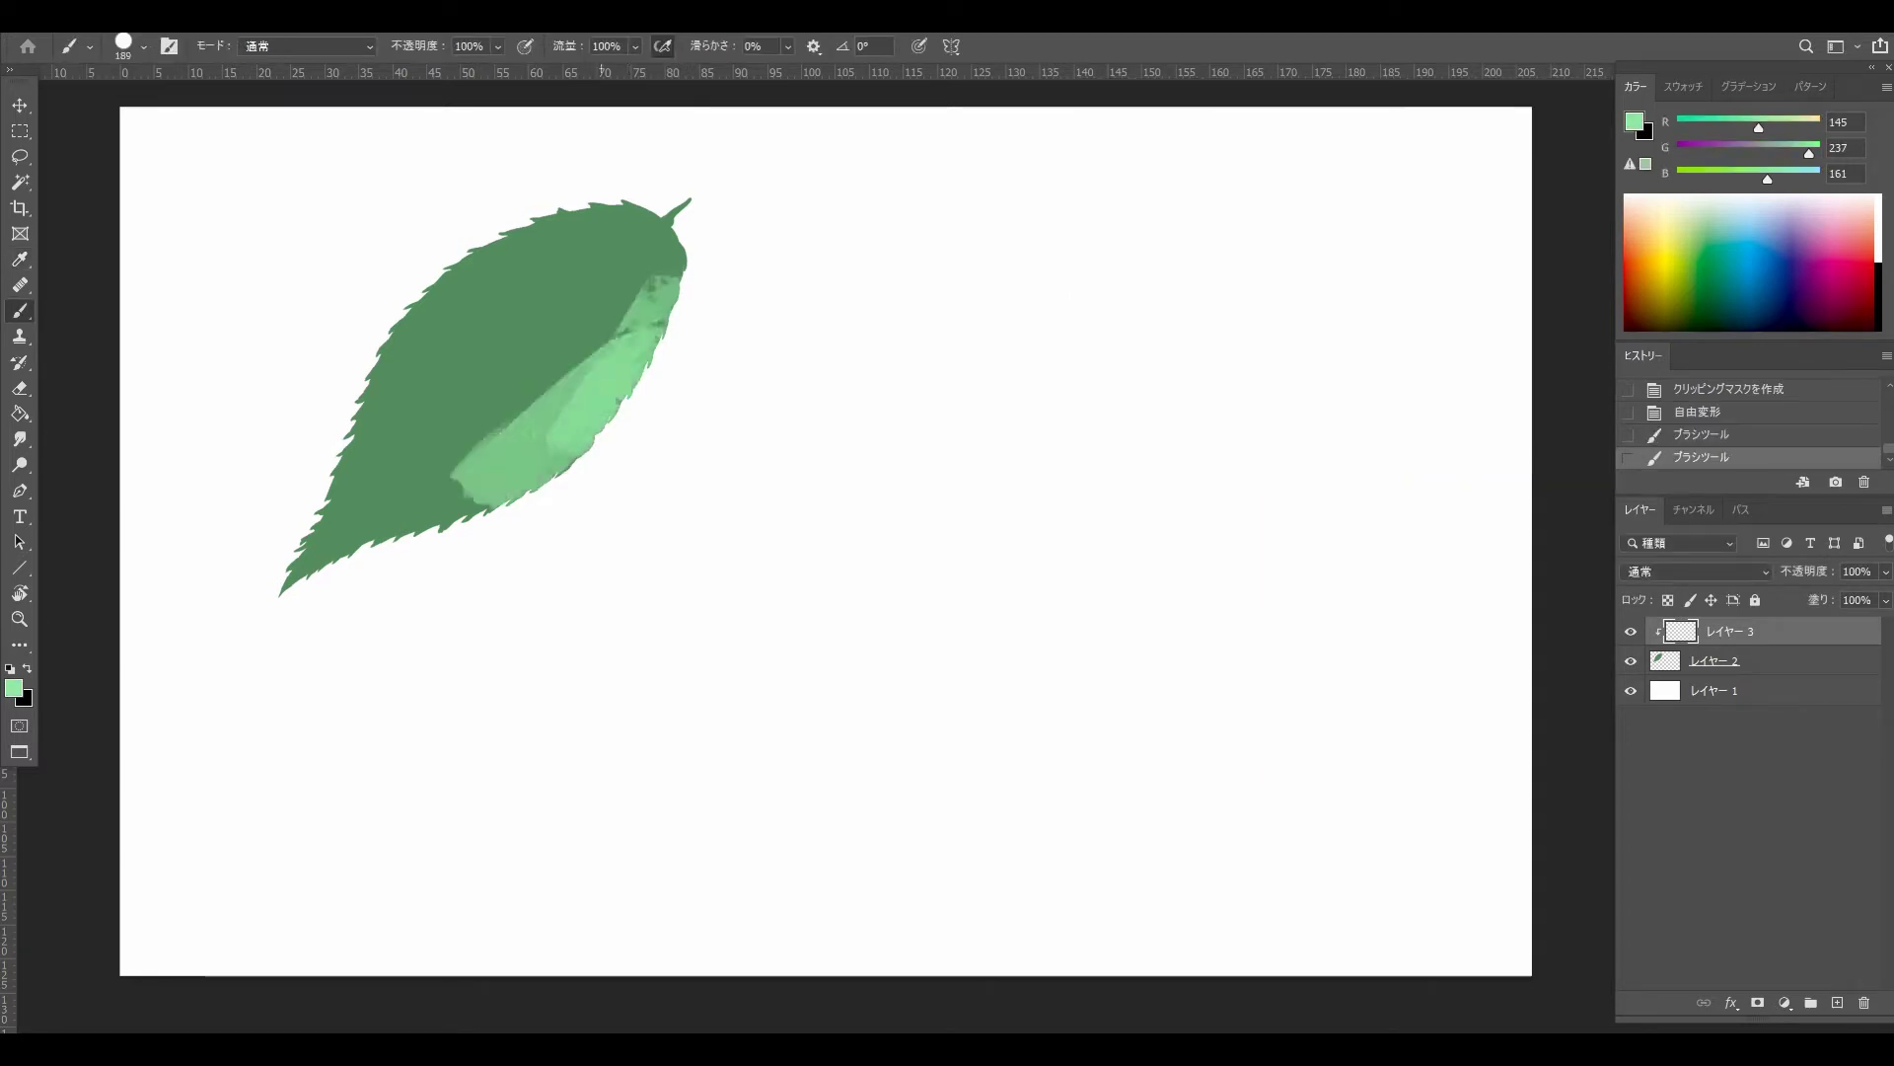
pyautogui.moveTo(600, 360); pyautogui.dragTo(437, 491)
pyautogui.moveTo(442, 454)
pyautogui.mouseDown()
pyautogui.moveTo(513, 383)
pyautogui.moveTo(460, 500)
pyautogui.moveTo(484, 449)
pyautogui.mouseUp()
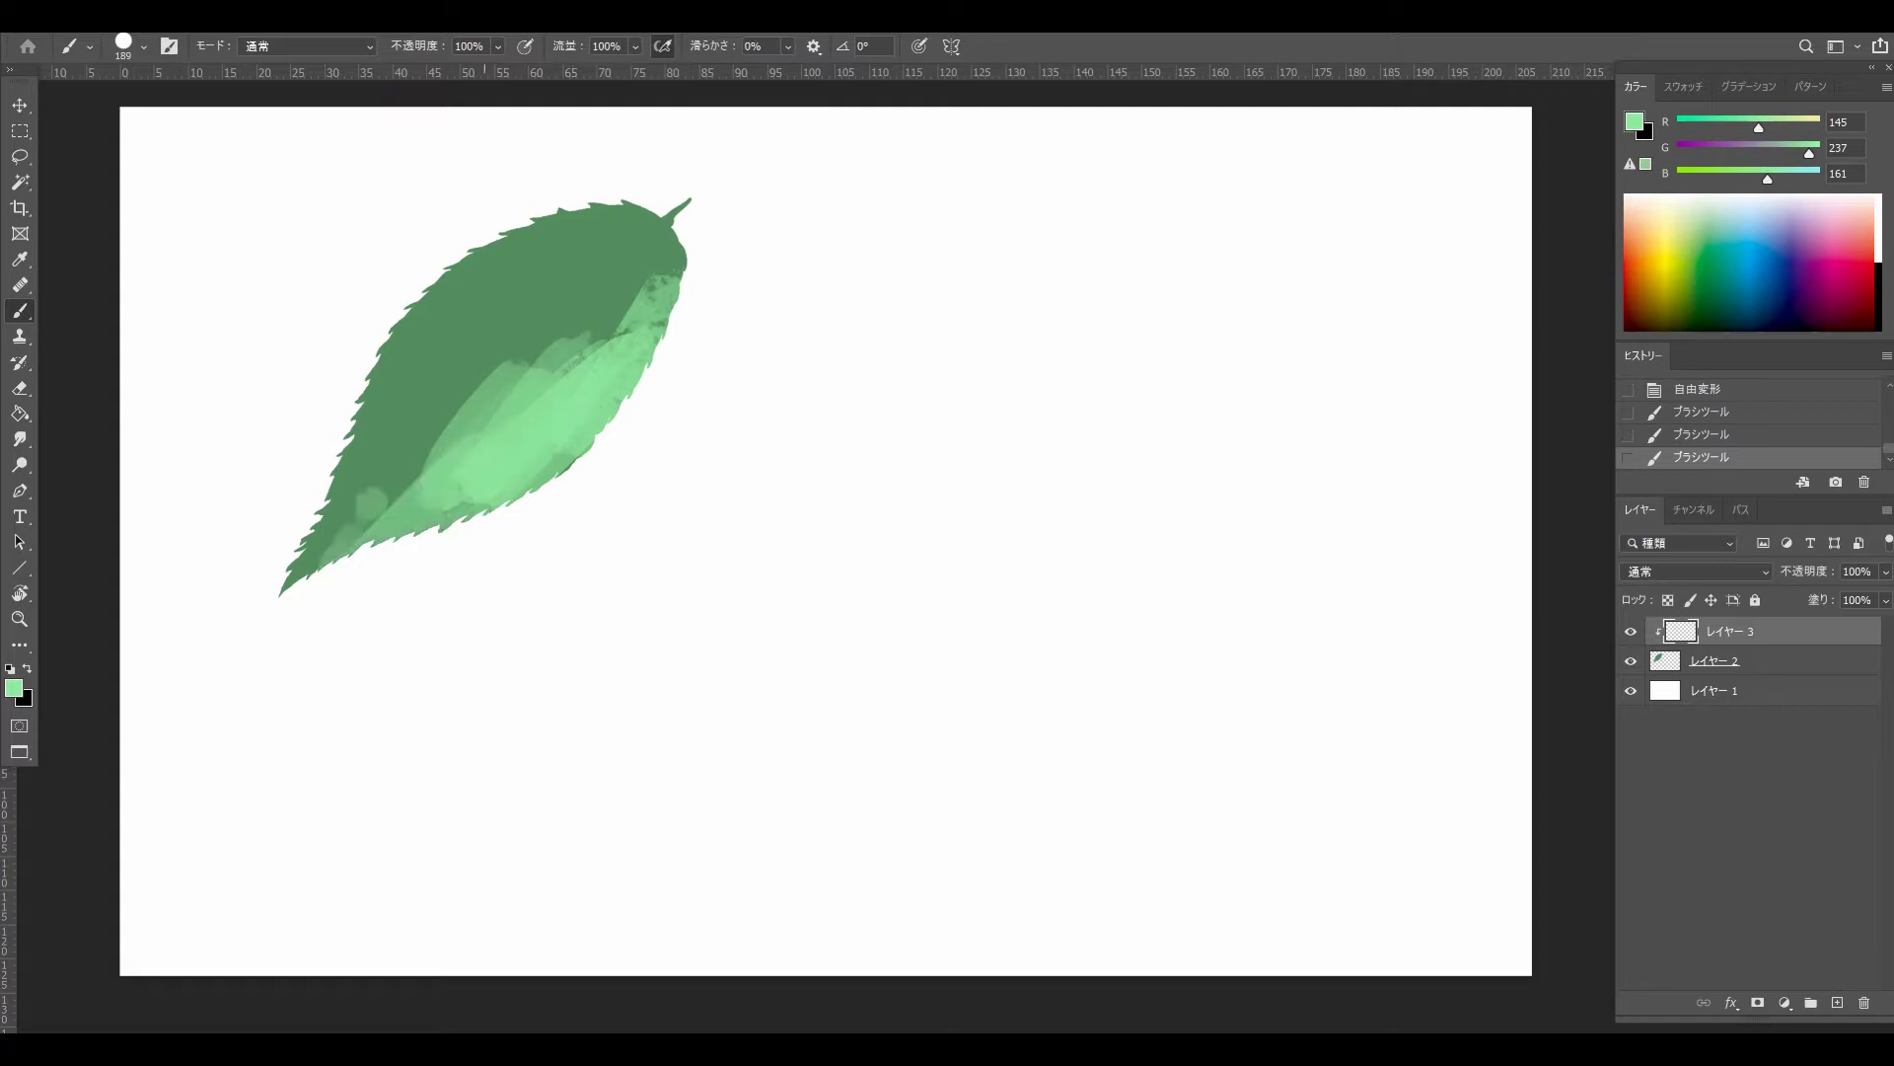
pyautogui.moveTo(371, 503)
pyautogui.mouseDown()
pyautogui.moveTo(320, 561)
pyautogui.moveTo(458, 432)
pyautogui.mouseUp()
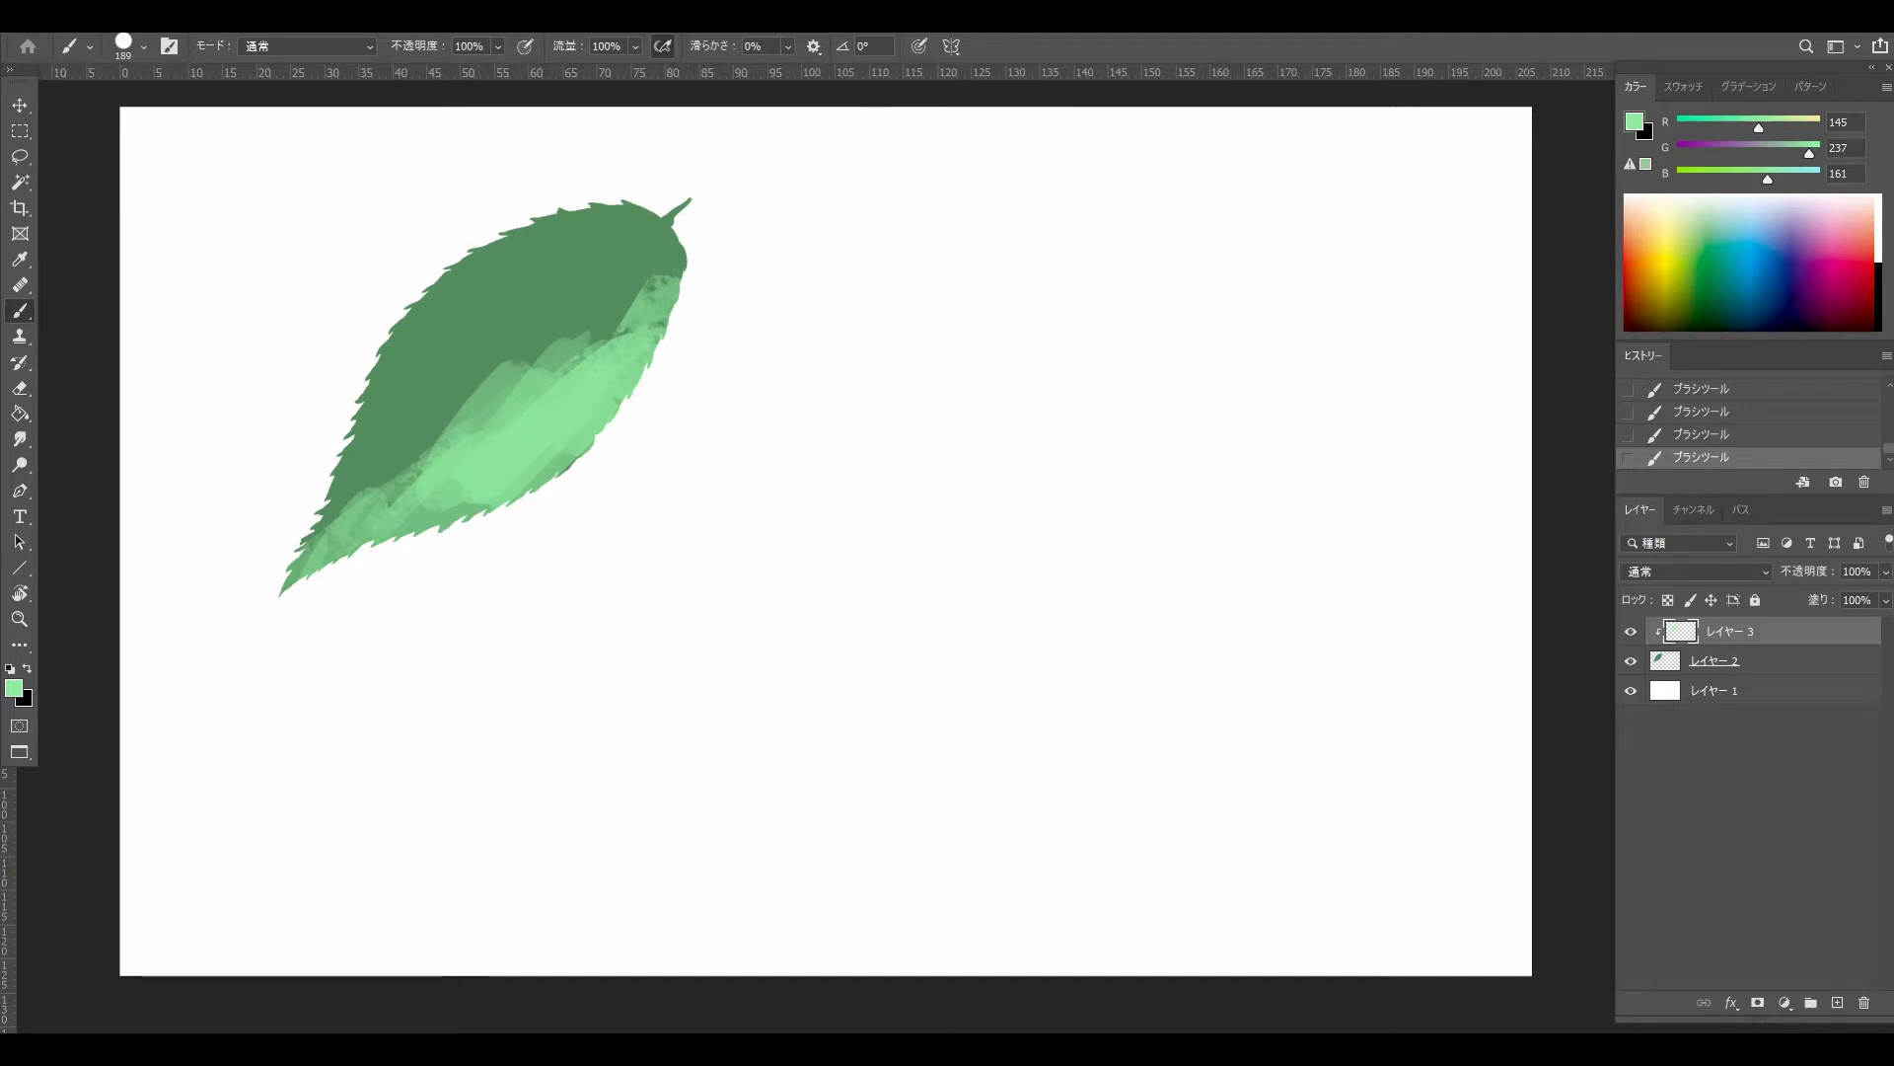
pyautogui.moveTo(389, 508)
pyautogui.mouseDown()
pyautogui.moveTo(673, 247)
pyautogui.moveTo(342, 542)
pyautogui.mouseUp()
pyautogui.moveTo(671, 246)
pyautogui.mouseDown()
pyautogui.moveTo(548, 476)
pyautogui.moveTo(691, 306)
pyautogui.mouseUp()
# Change the brush colour to a yellow-green (R 141, G 206, B 93) and paint it over the leaf's upper-left half.
pyautogui.click(14, 689)
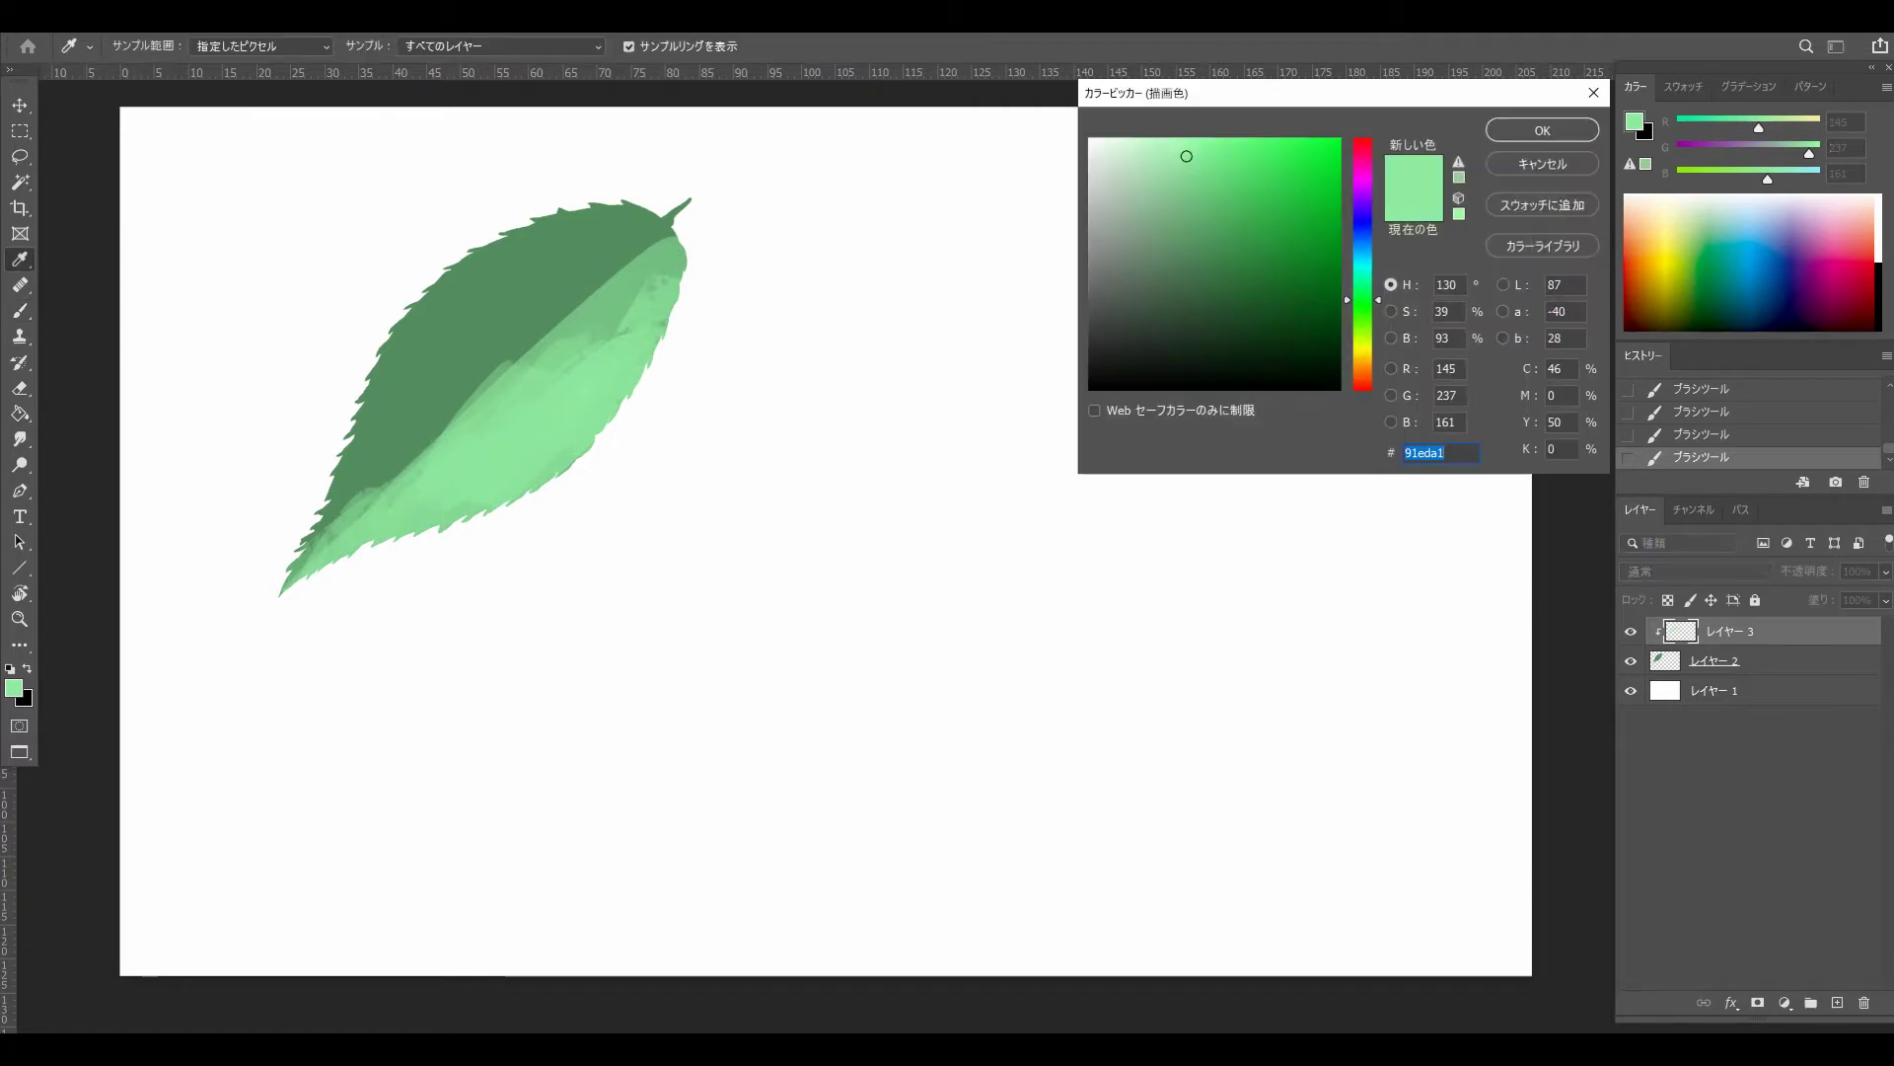
pyautogui.moveTo(1363, 300); pyautogui.dragTo(1362, 324)
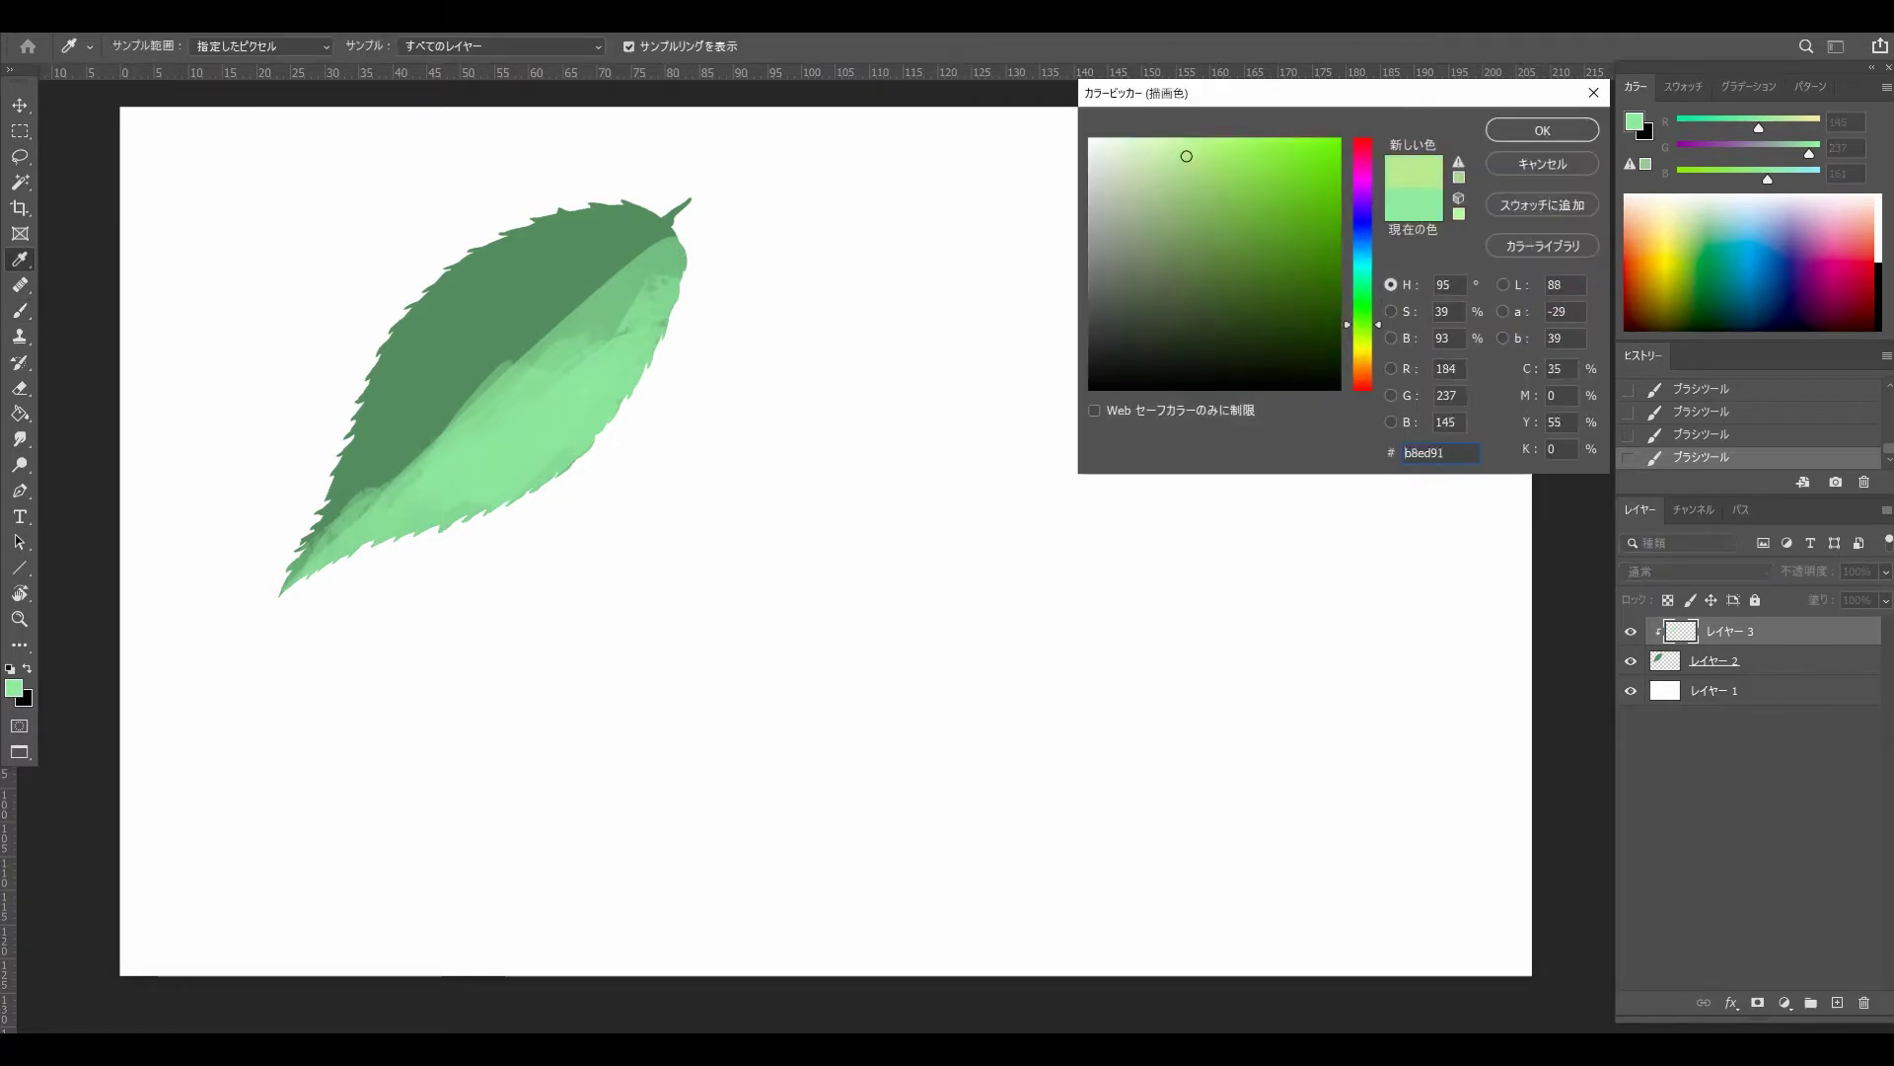
pyautogui.click(1224, 186)
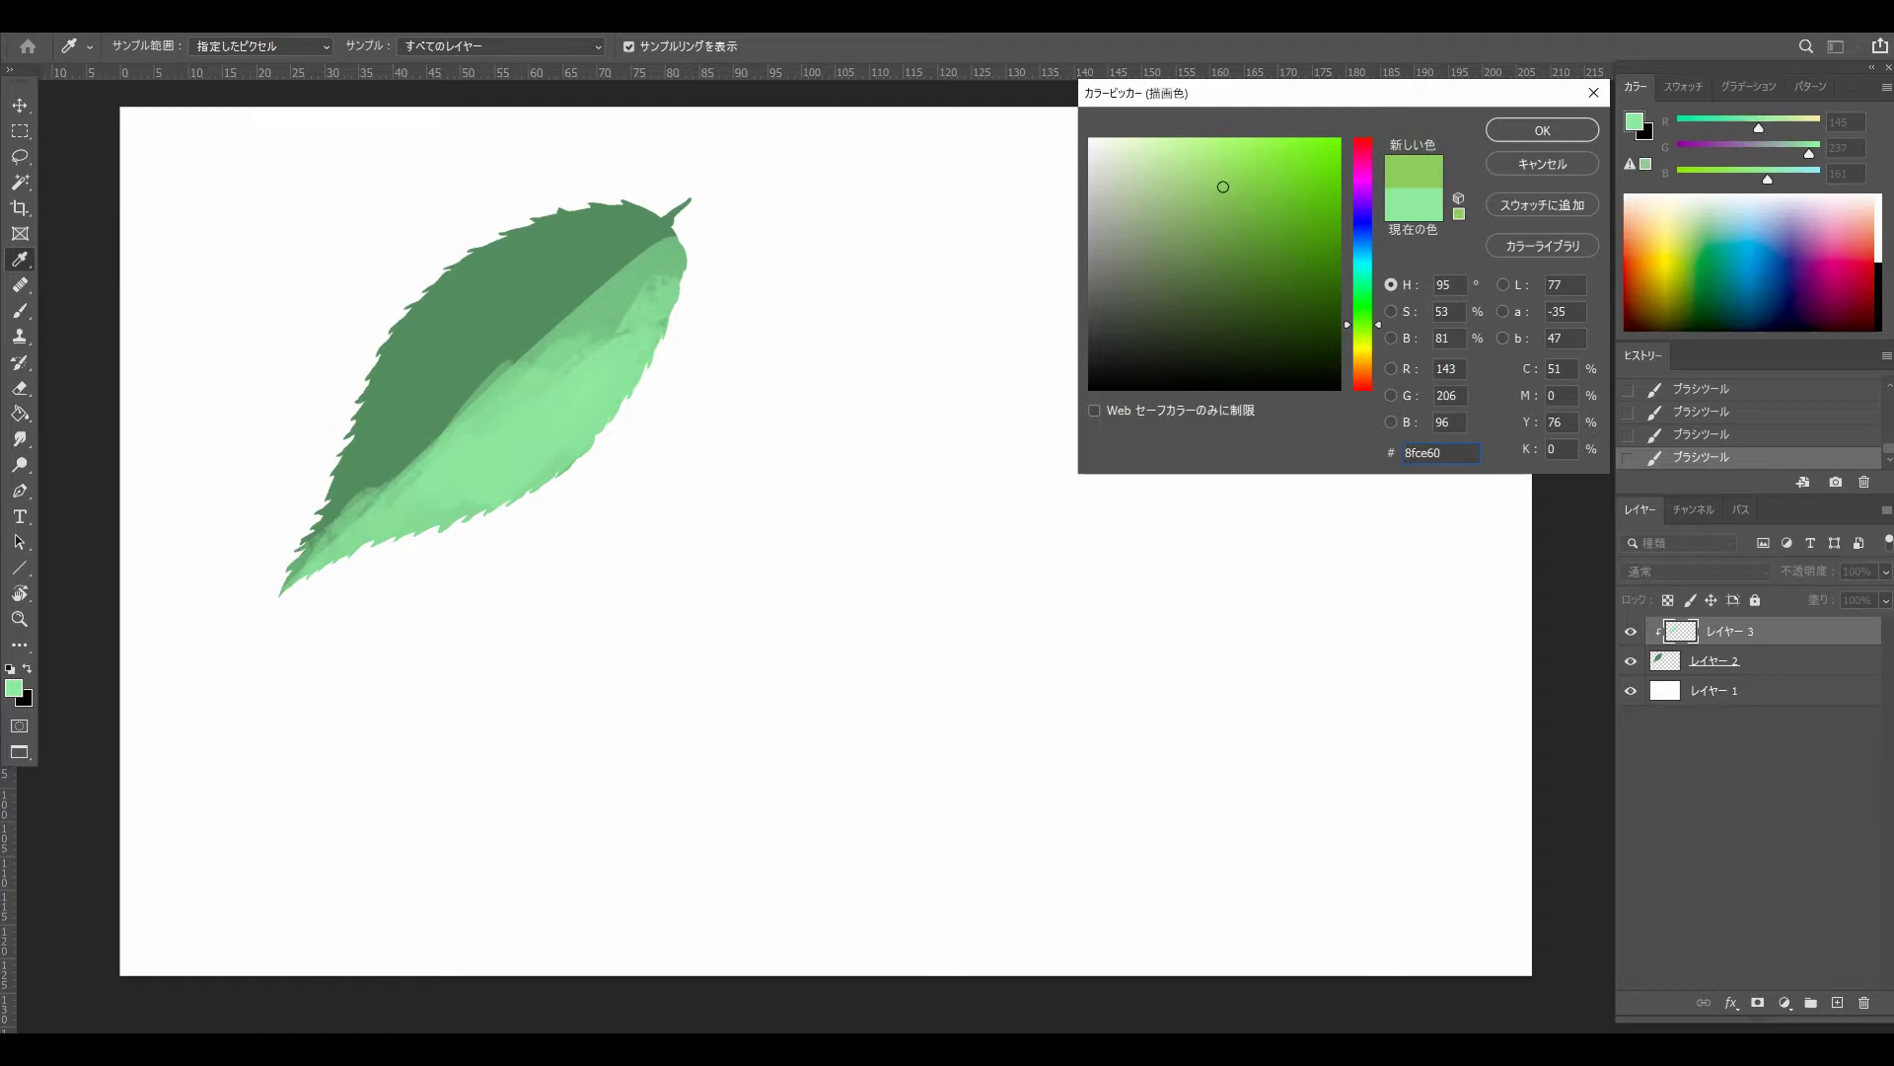
pyautogui.click(1226, 186)
pyautogui.press('Return')
pyautogui.moveTo(341, 493)
pyautogui.mouseDown()
pyautogui.moveTo(478, 367)
pyautogui.moveTo(376, 479)
pyautogui.moveTo(505, 323)
pyautogui.moveTo(395, 419)
pyautogui.moveTo(541, 308)
pyautogui.moveTo(457, 420)
pyautogui.mouseUp()
pyautogui.moveTo(547, 311)
pyautogui.mouseDown()
pyautogui.moveTo(651, 231)
pyautogui.moveTo(394, 395)
pyautogui.moveTo(632, 222)
pyautogui.mouseUp()
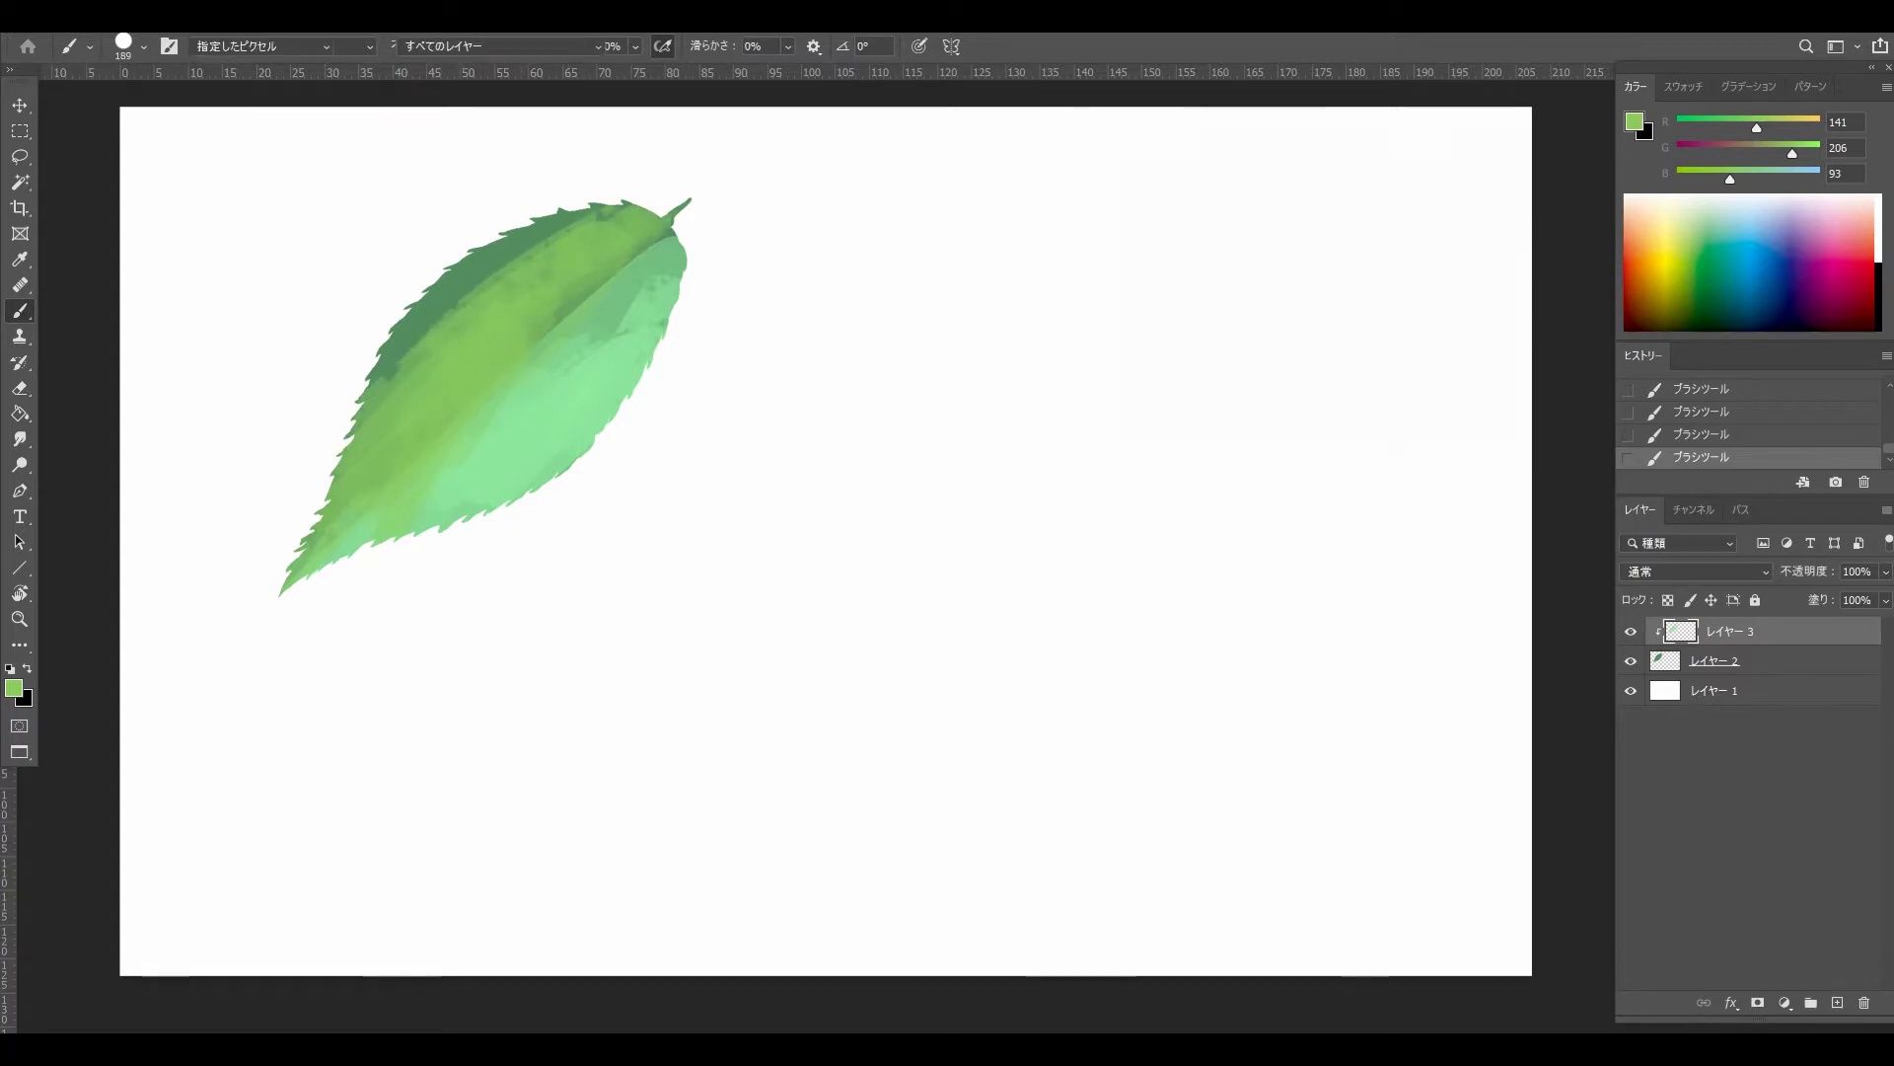
# Change the brush colour to the vivid green #59c418 and paint it over the upper part of the leaf's upper-left half.
pyautogui.click(13, 688)
pyautogui.moveTo(1262, 188); pyautogui.dragTo(1285, 191)
pyautogui.write('59c418')
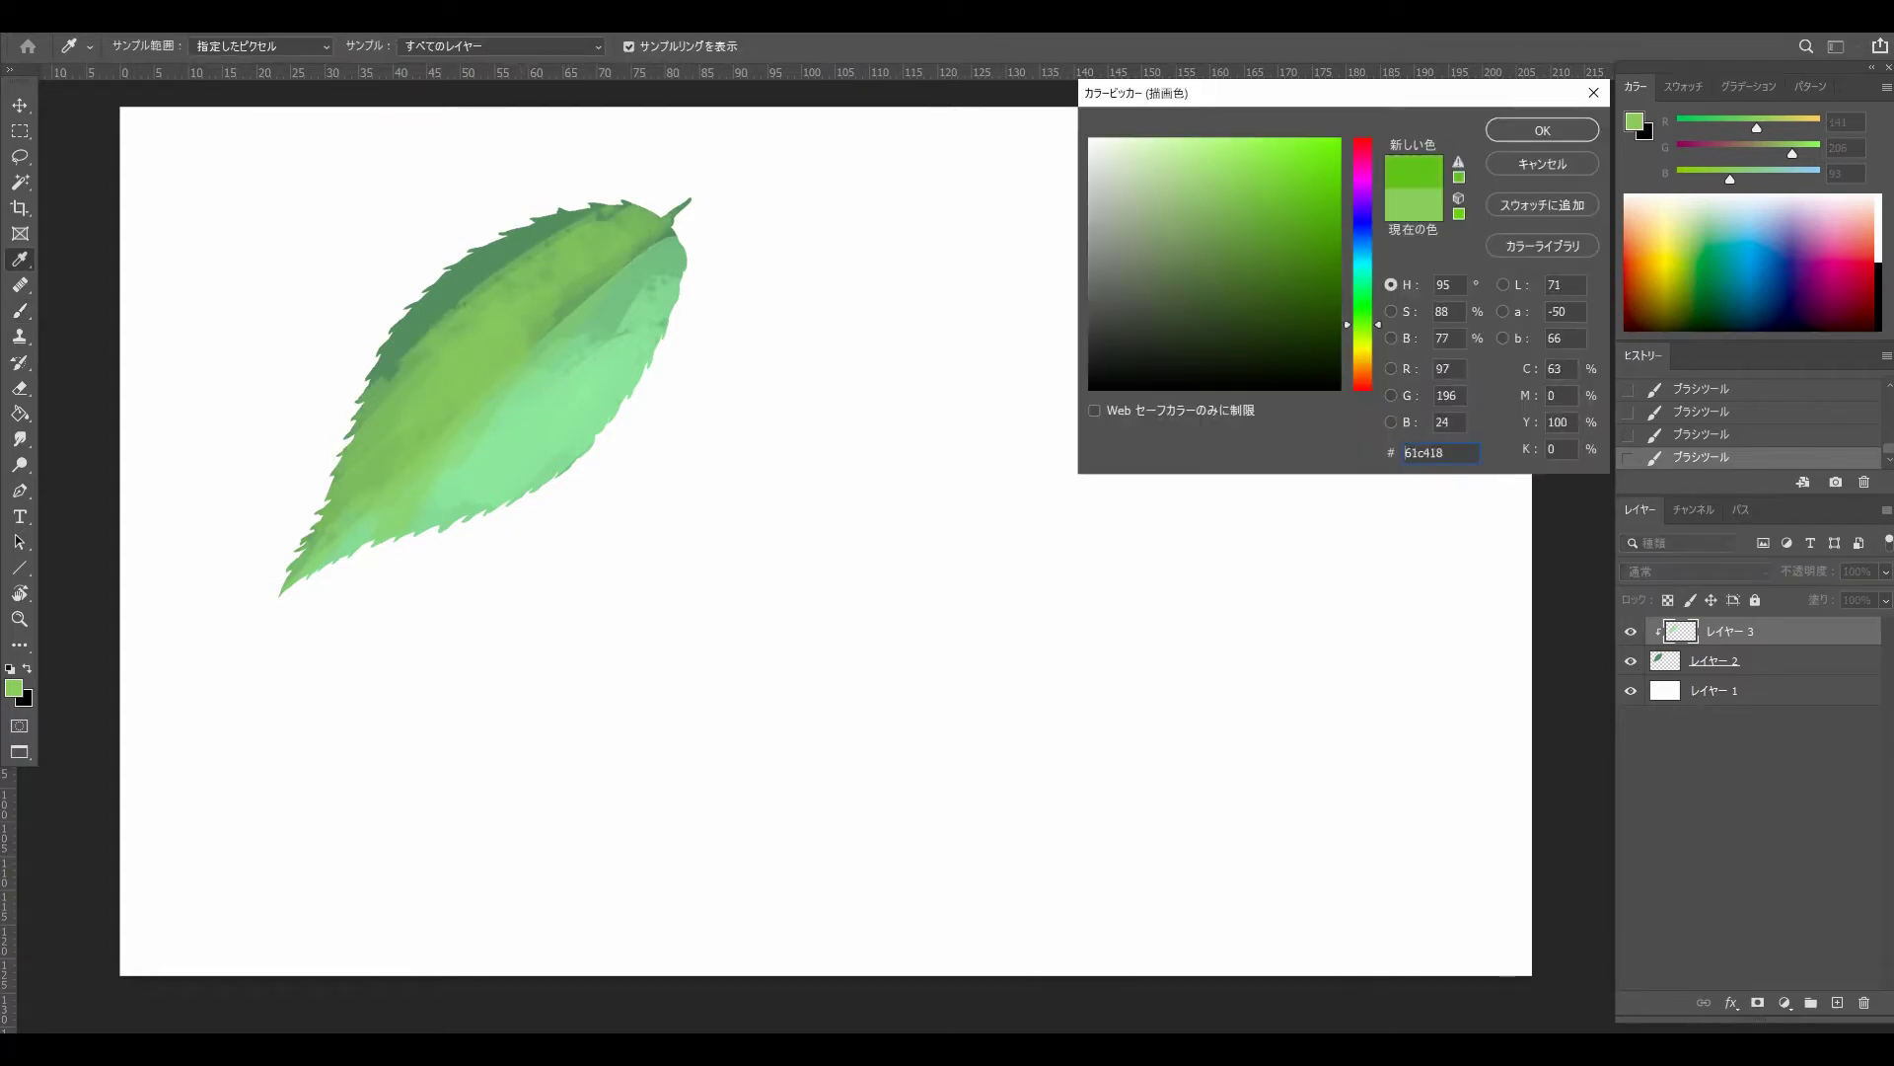
pyautogui.press('Return')
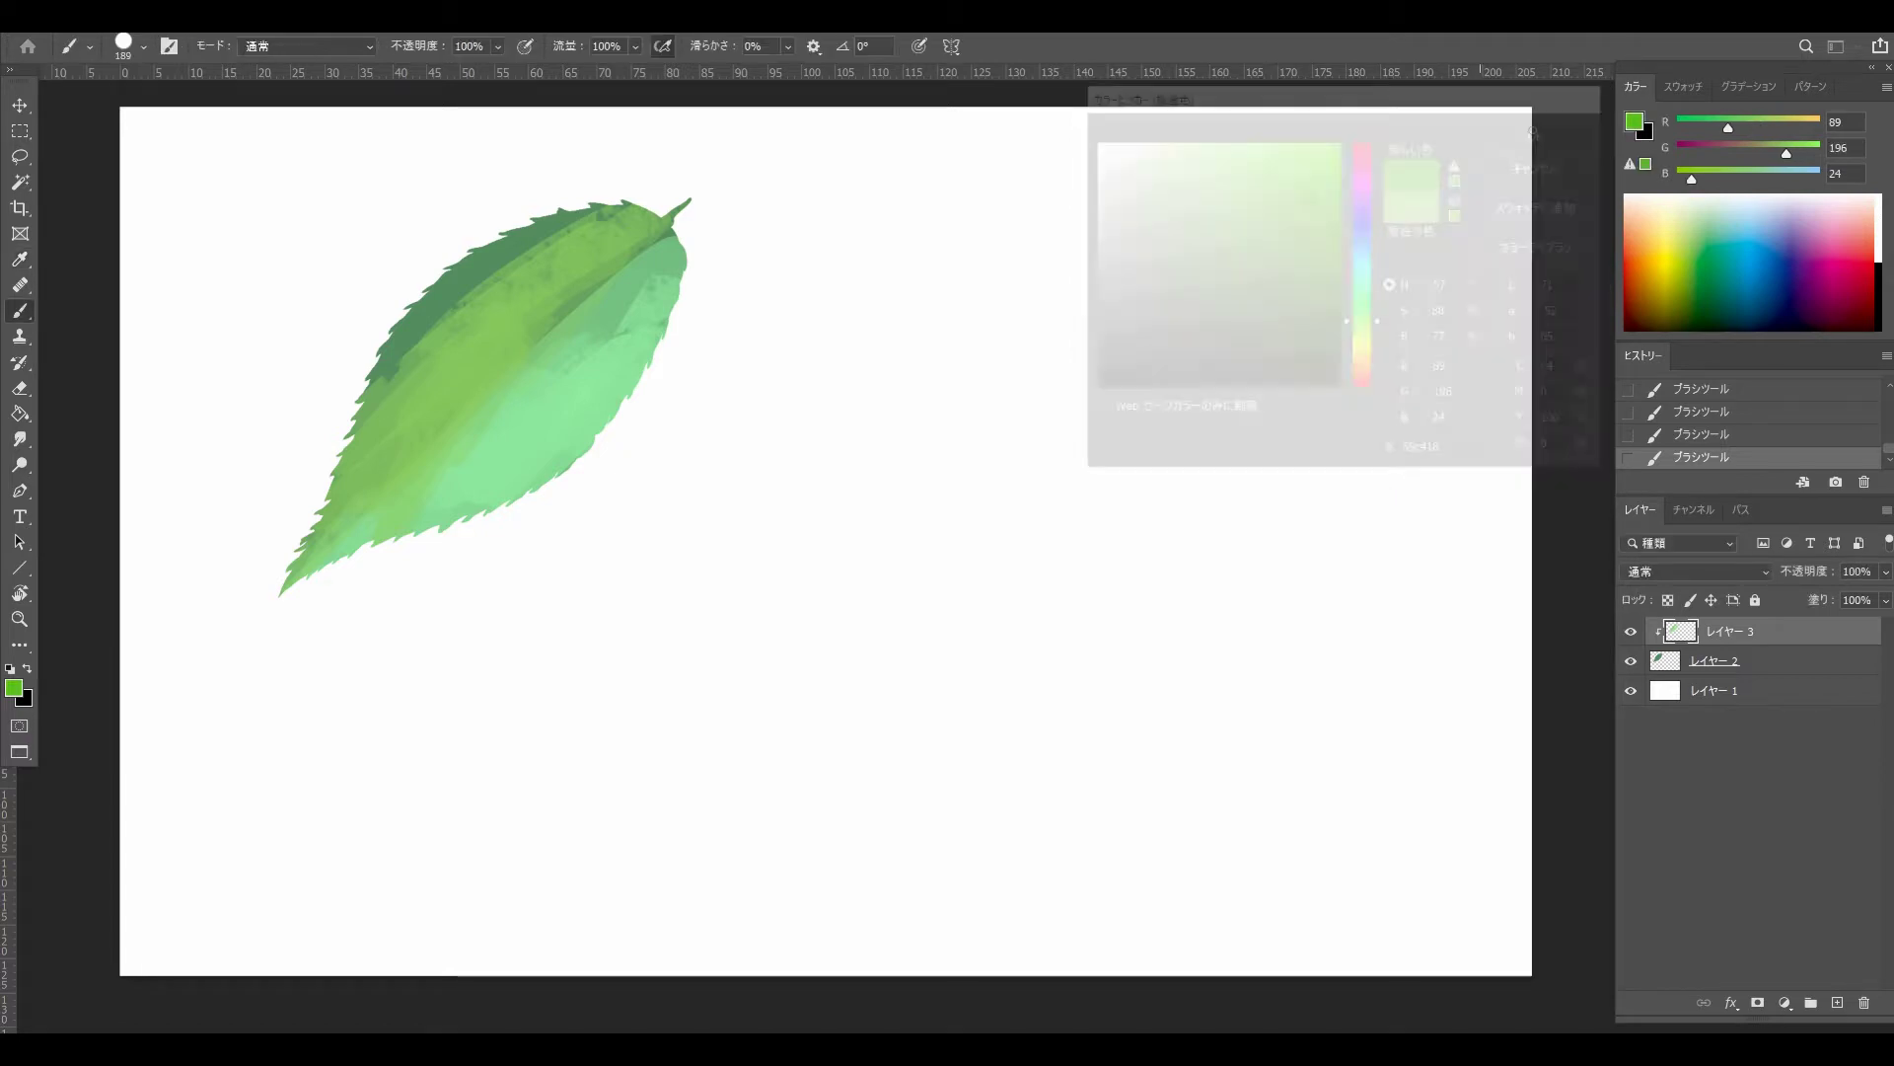
pyautogui.moveTo(574, 251)
pyautogui.mouseDown()
pyautogui.moveTo(519, 239)
pyautogui.moveTo(488, 279)
pyautogui.moveTo(478, 351)
pyautogui.moveTo(419, 383)
pyautogui.mouseUp()
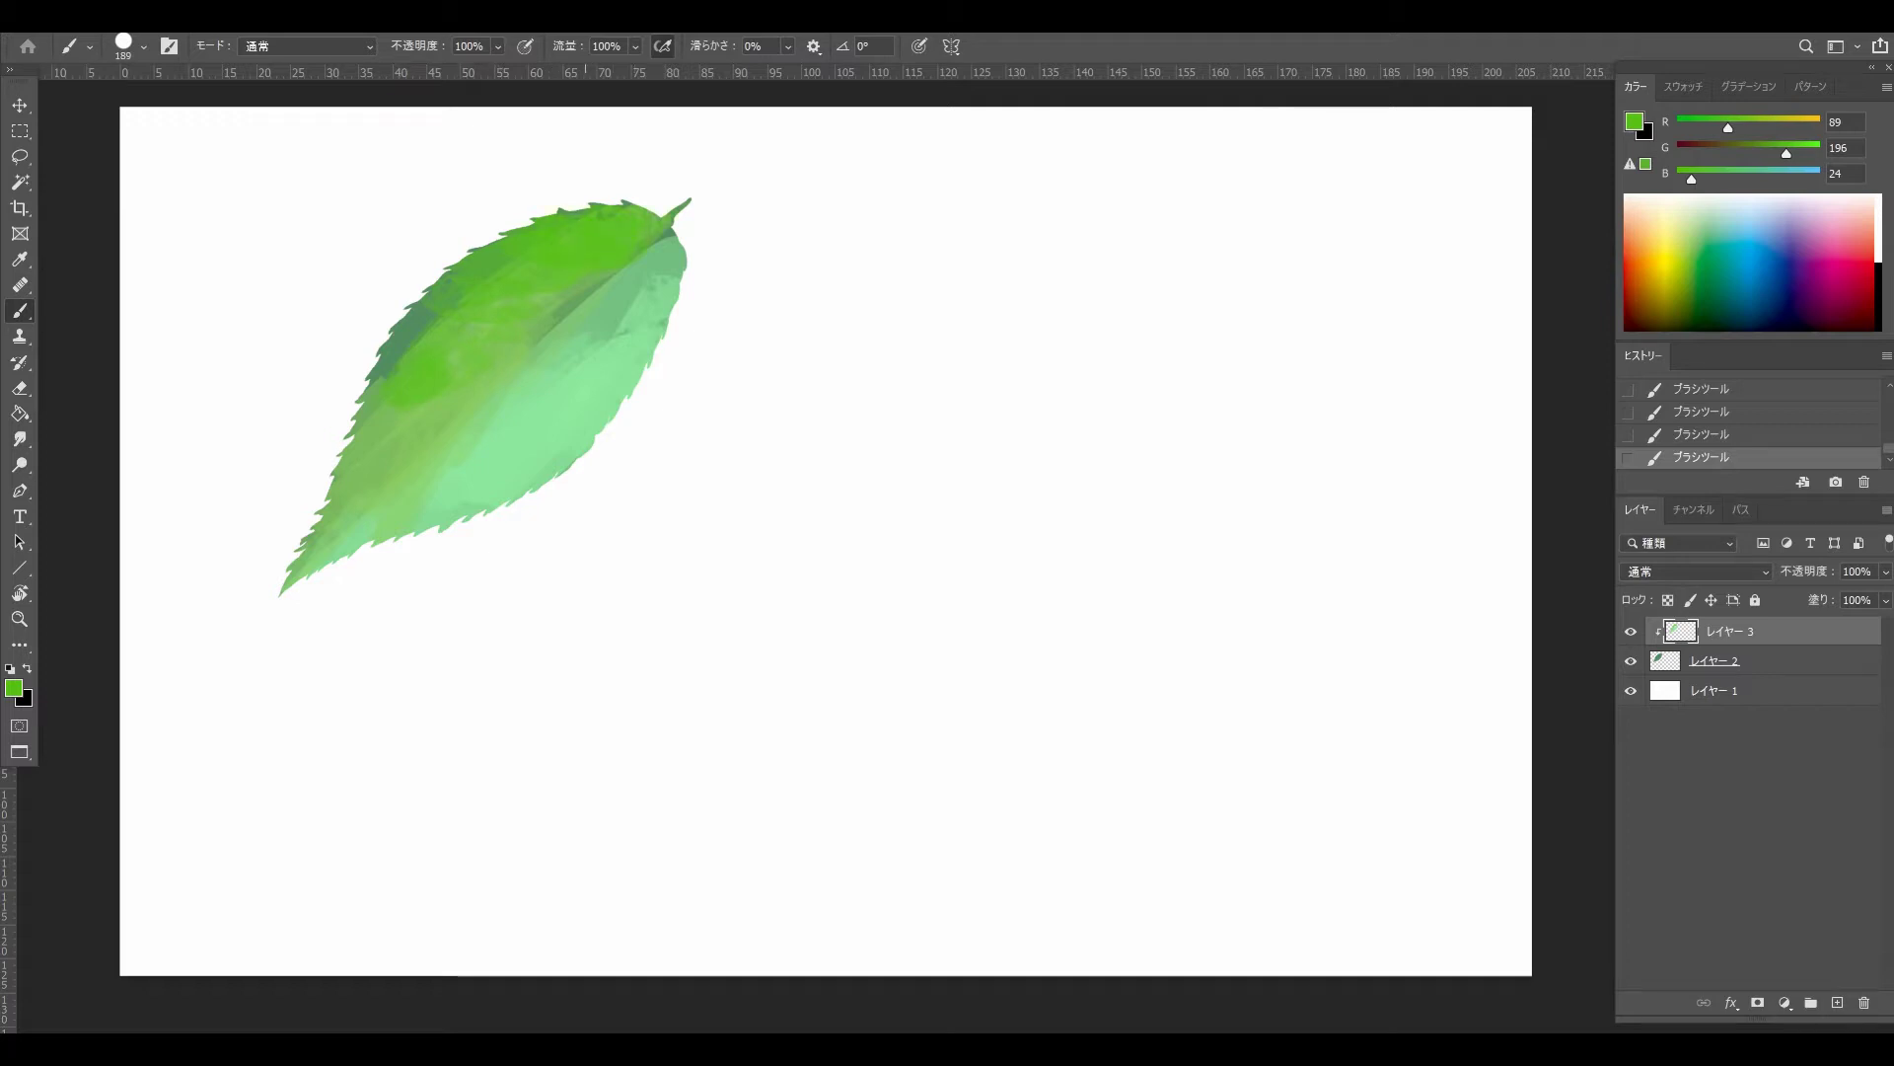
pyautogui.moveTo(646, 190); pyautogui.dragTo(606, 190)
# Add a new layer on top and reduce the brush to 8 px for thin lines.
pyautogui.click(1837, 1003)
pyautogui.moveTo(320, 179); pyautogui.dragTo(316, 179)
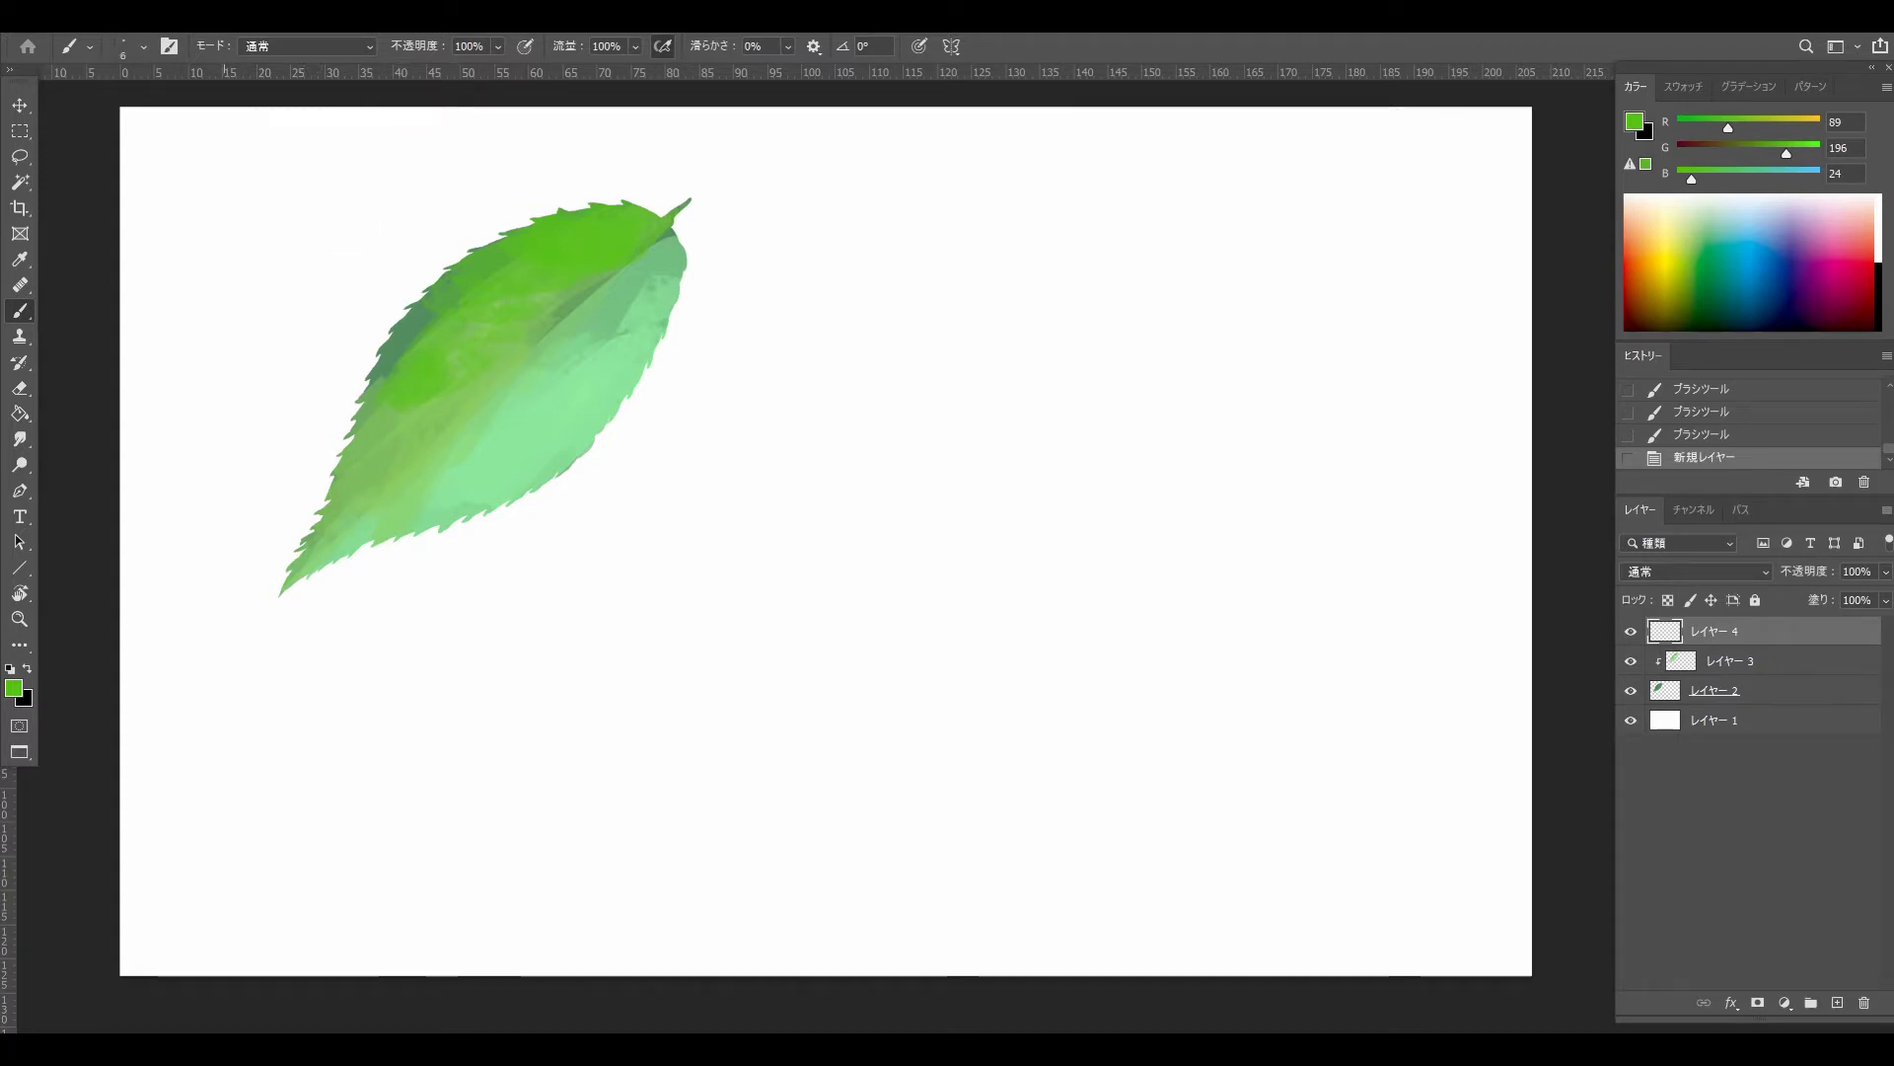
pyautogui.moveTo(207, 168); pyautogui.dragTo(260, 172)
pyautogui.hotkey('ctrl', 'z')
pyautogui.moveTo(192, 225); pyautogui.dragTo(184, 225)
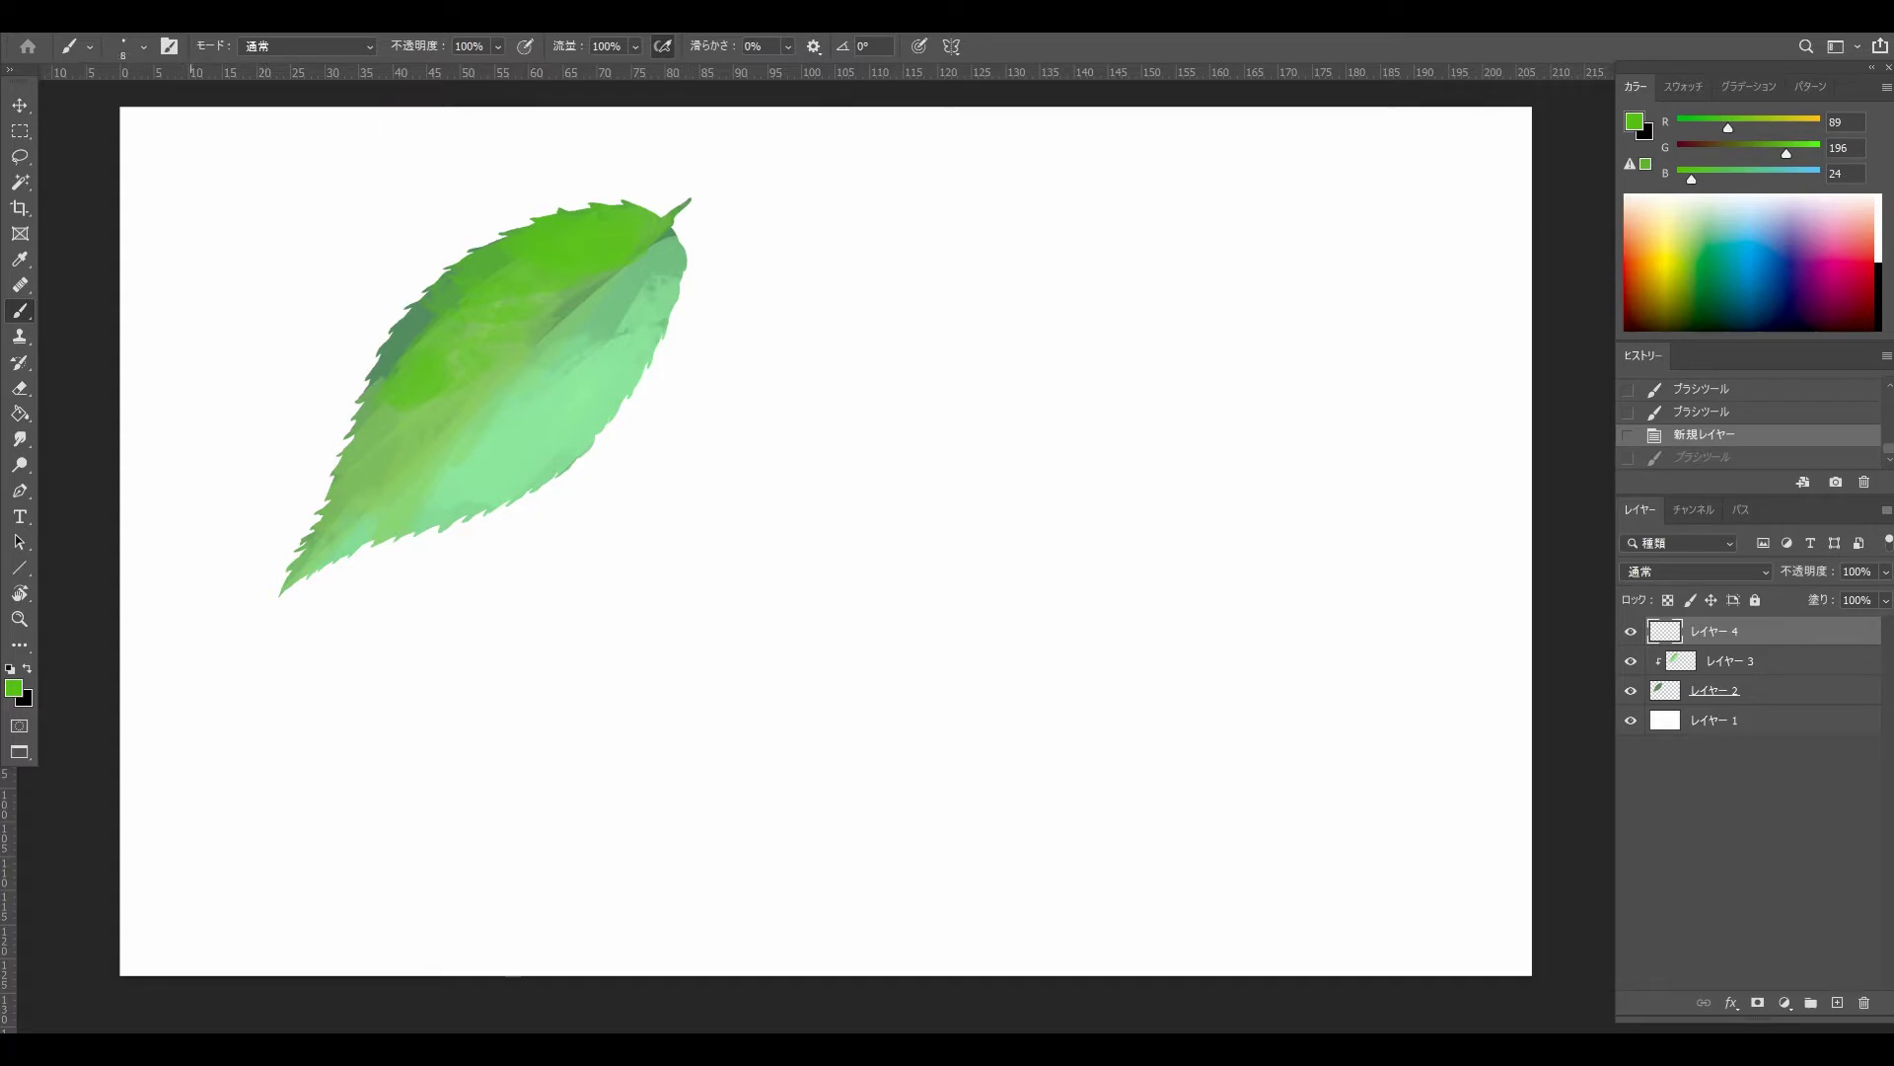
# Mark a small dot in the empty area above the leaf and sketch a thin curved line from it towards the left.
pyautogui.click(272, 190)
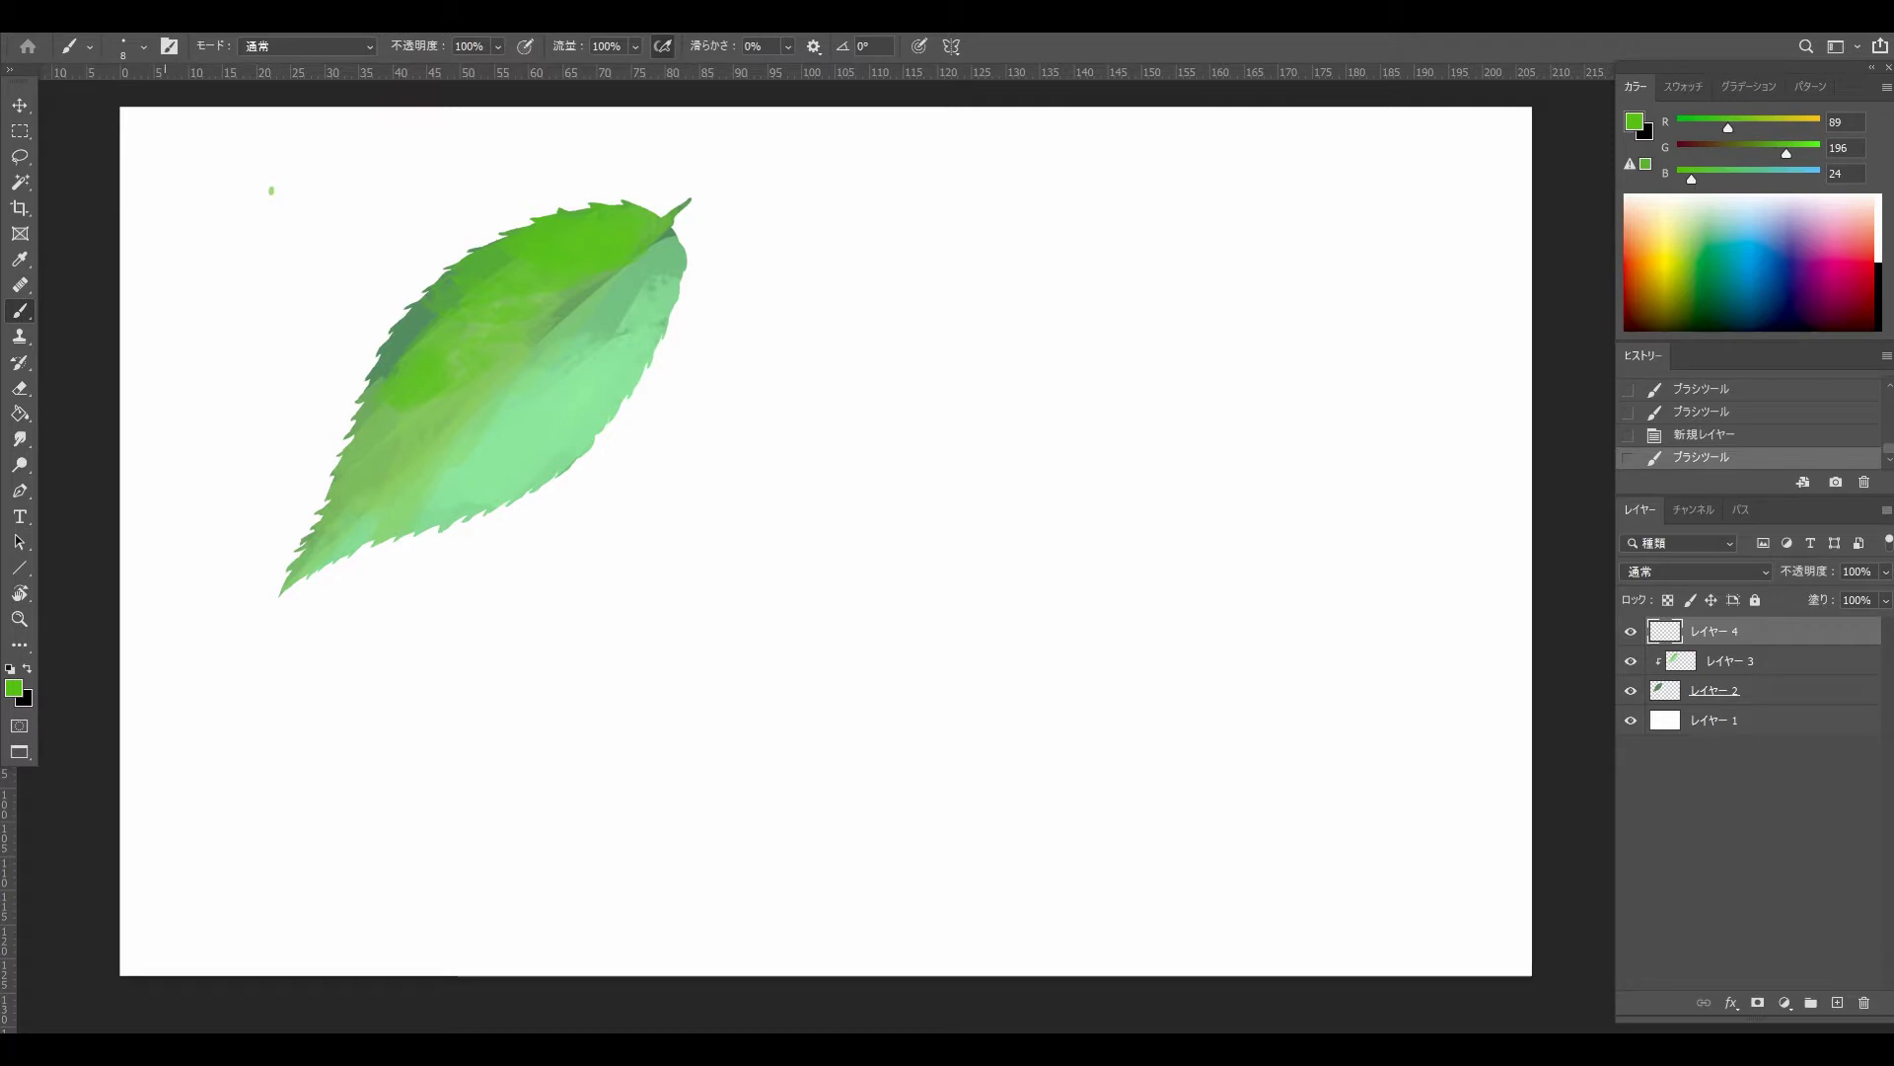
pyautogui.keyDown('shift'); pyautogui.click(192, 174); pyautogui.keyUp('shift')
pyautogui.hotkey('ctrl', 'z')
pyautogui.moveTo(181, 171); pyautogui.dragTo(270, 189)
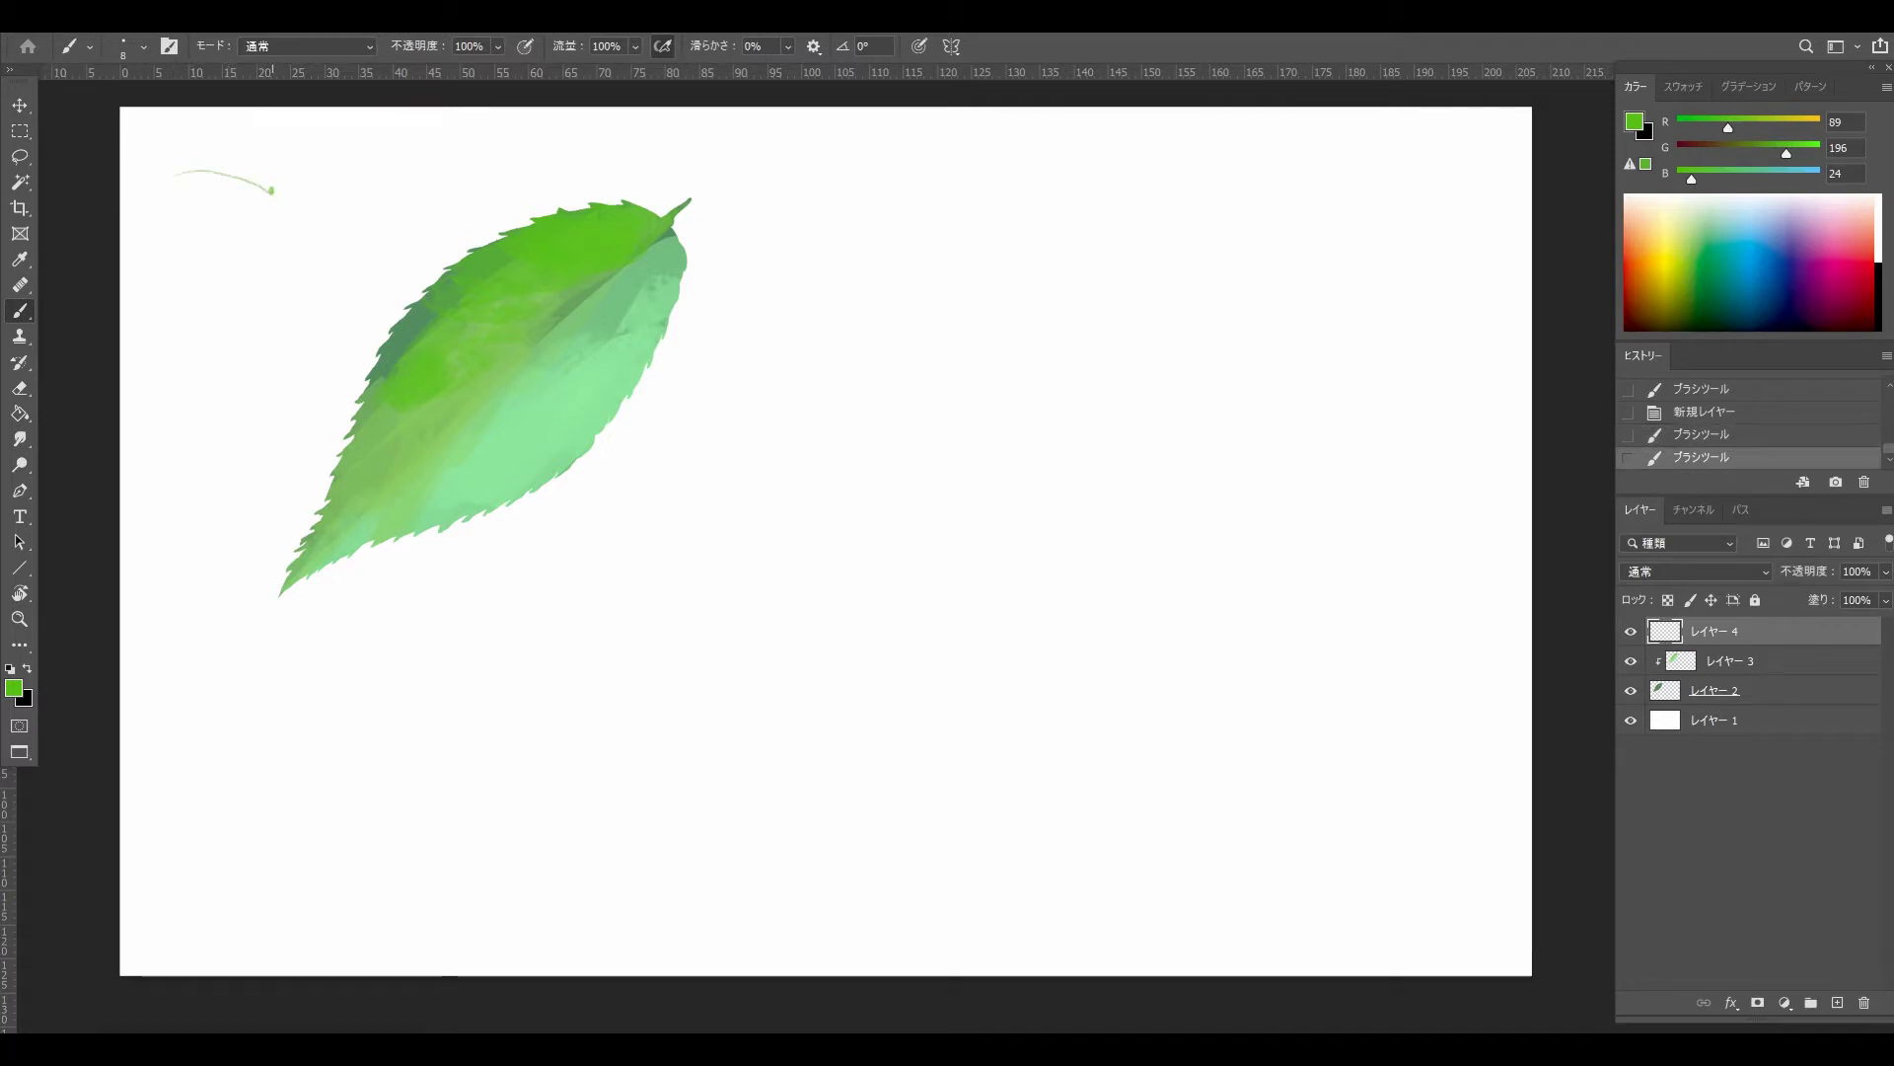
pyautogui.hotkey('ctrl', 'z')
pyautogui.hotkey('ctrl', 'z')
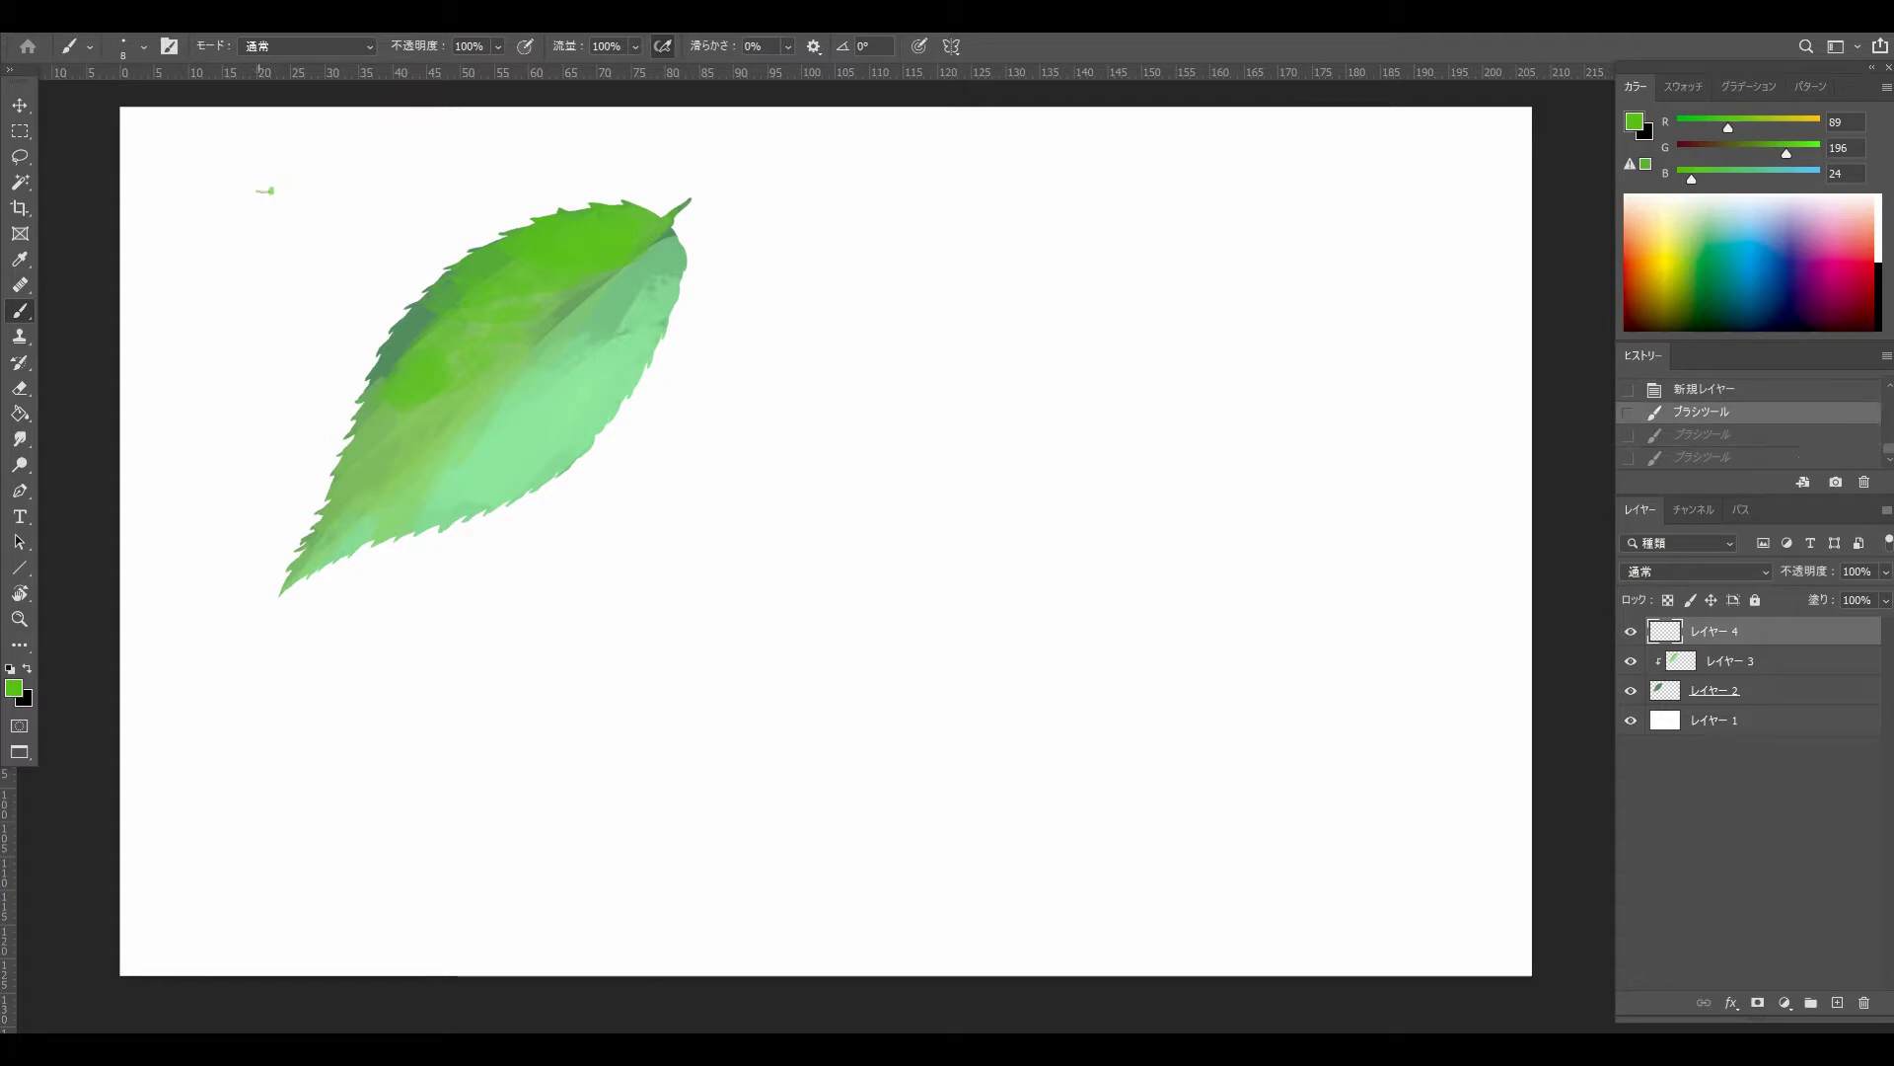
pyautogui.hotkey('ctrl', 'shift', 'z')
pyautogui.hotkey('ctrl', 'shift', 'z')
# Complete a thin V-shaped sketch at the dot with lines rising to the right and a second line to the left.
pyautogui.moveTo(273, 189); pyautogui.dragTo(341, 140)
pyautogui.hotkey('ctrl', 'z')
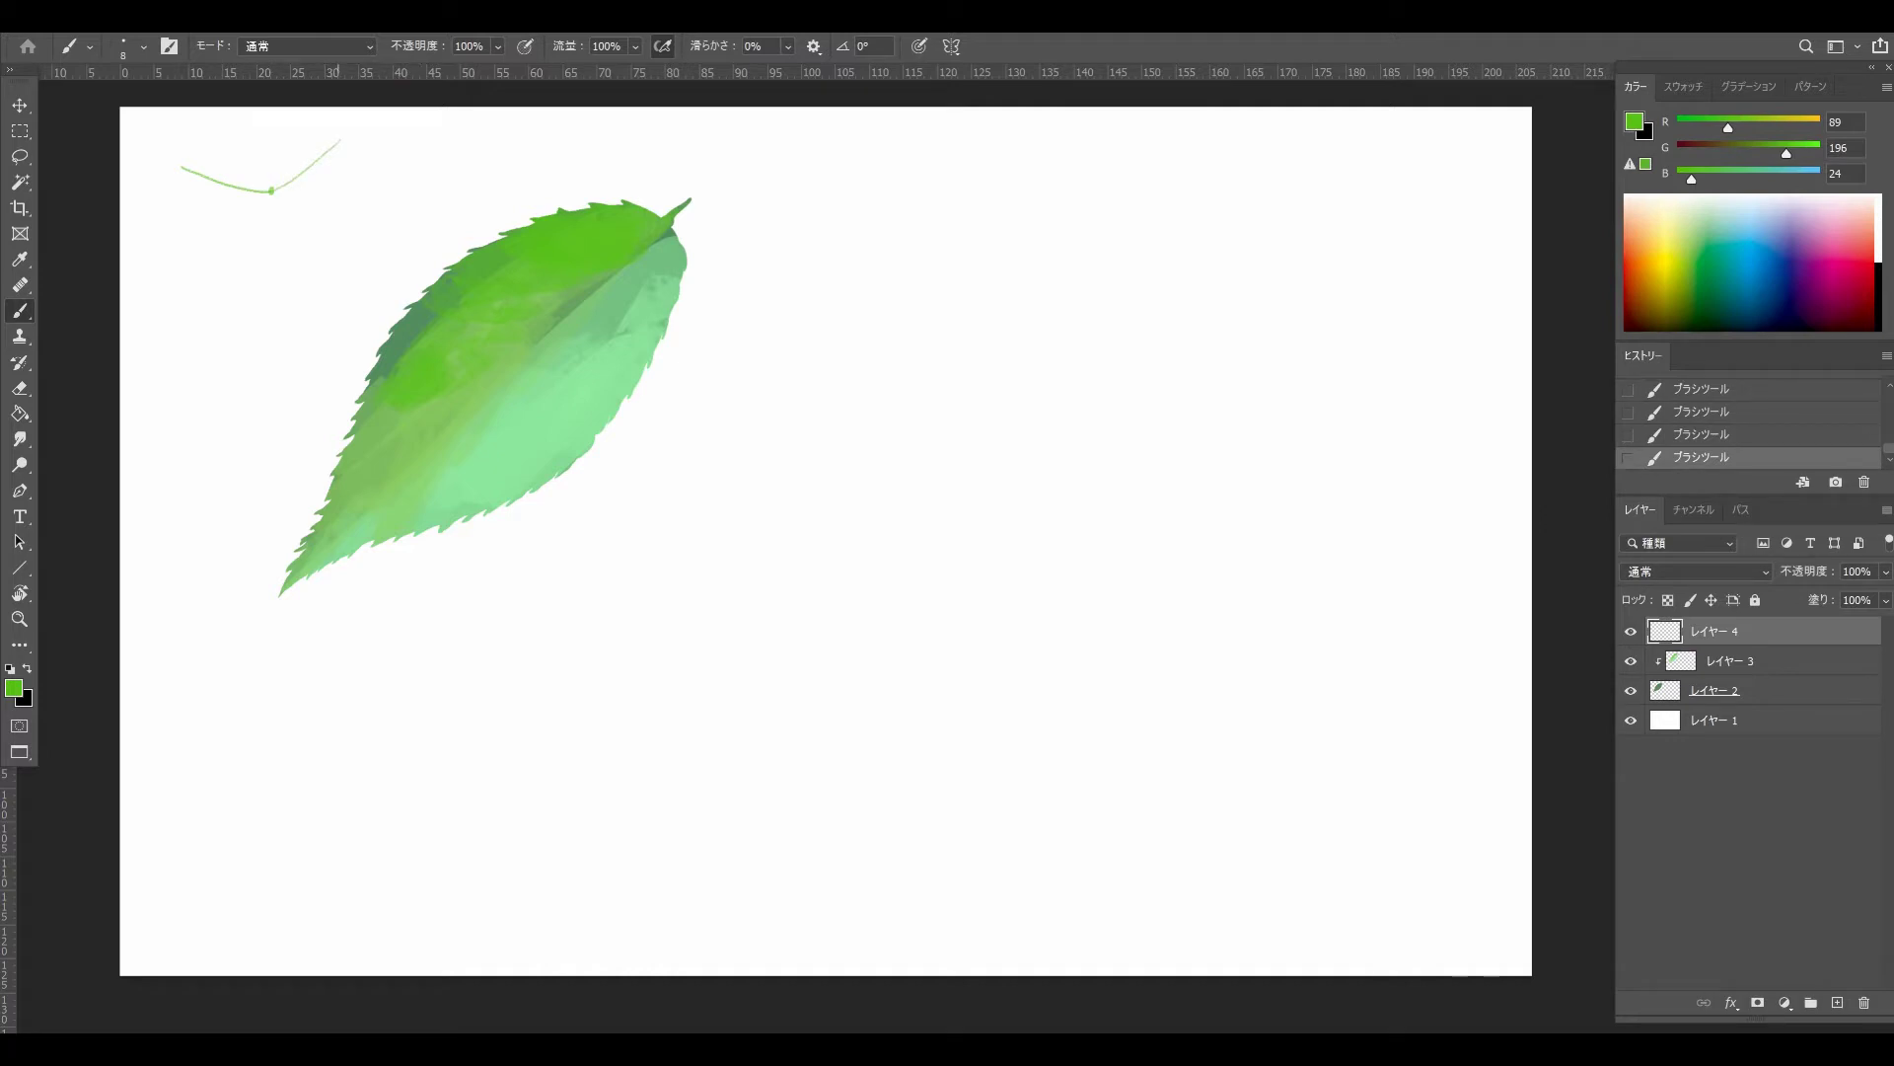
pyautogui.hotkey('ctrl', 'z')
pyautogui.moveTo(272, 190); pyautogui.dragTo(367, 146)
pyautogui.hotkey('ctrl', 'z')
pyautogui.moveTo(272, 189); pyautogui.dragTo(367, 145)
pyautogui.moveTo(271, 189); pyautogui.dragTo(190, 168)
# Sample the bright green from the leaf's upper half with a 175 px brush and undo the trial strokes.
pyautogui.moveTo(563, 363); pyautogui.dragTo(663, 245)
pyautogui.keyDown('alt'); pyautogui.click(582, 252); pyautogui.keyUp('alt')
pyautogui.moveTo(592, 318); pyautogui.dragTo(731, 258)
pyautogui.hotkey('ctrl', 'z')
pyautogui.hotkey('ctrl', 'z')
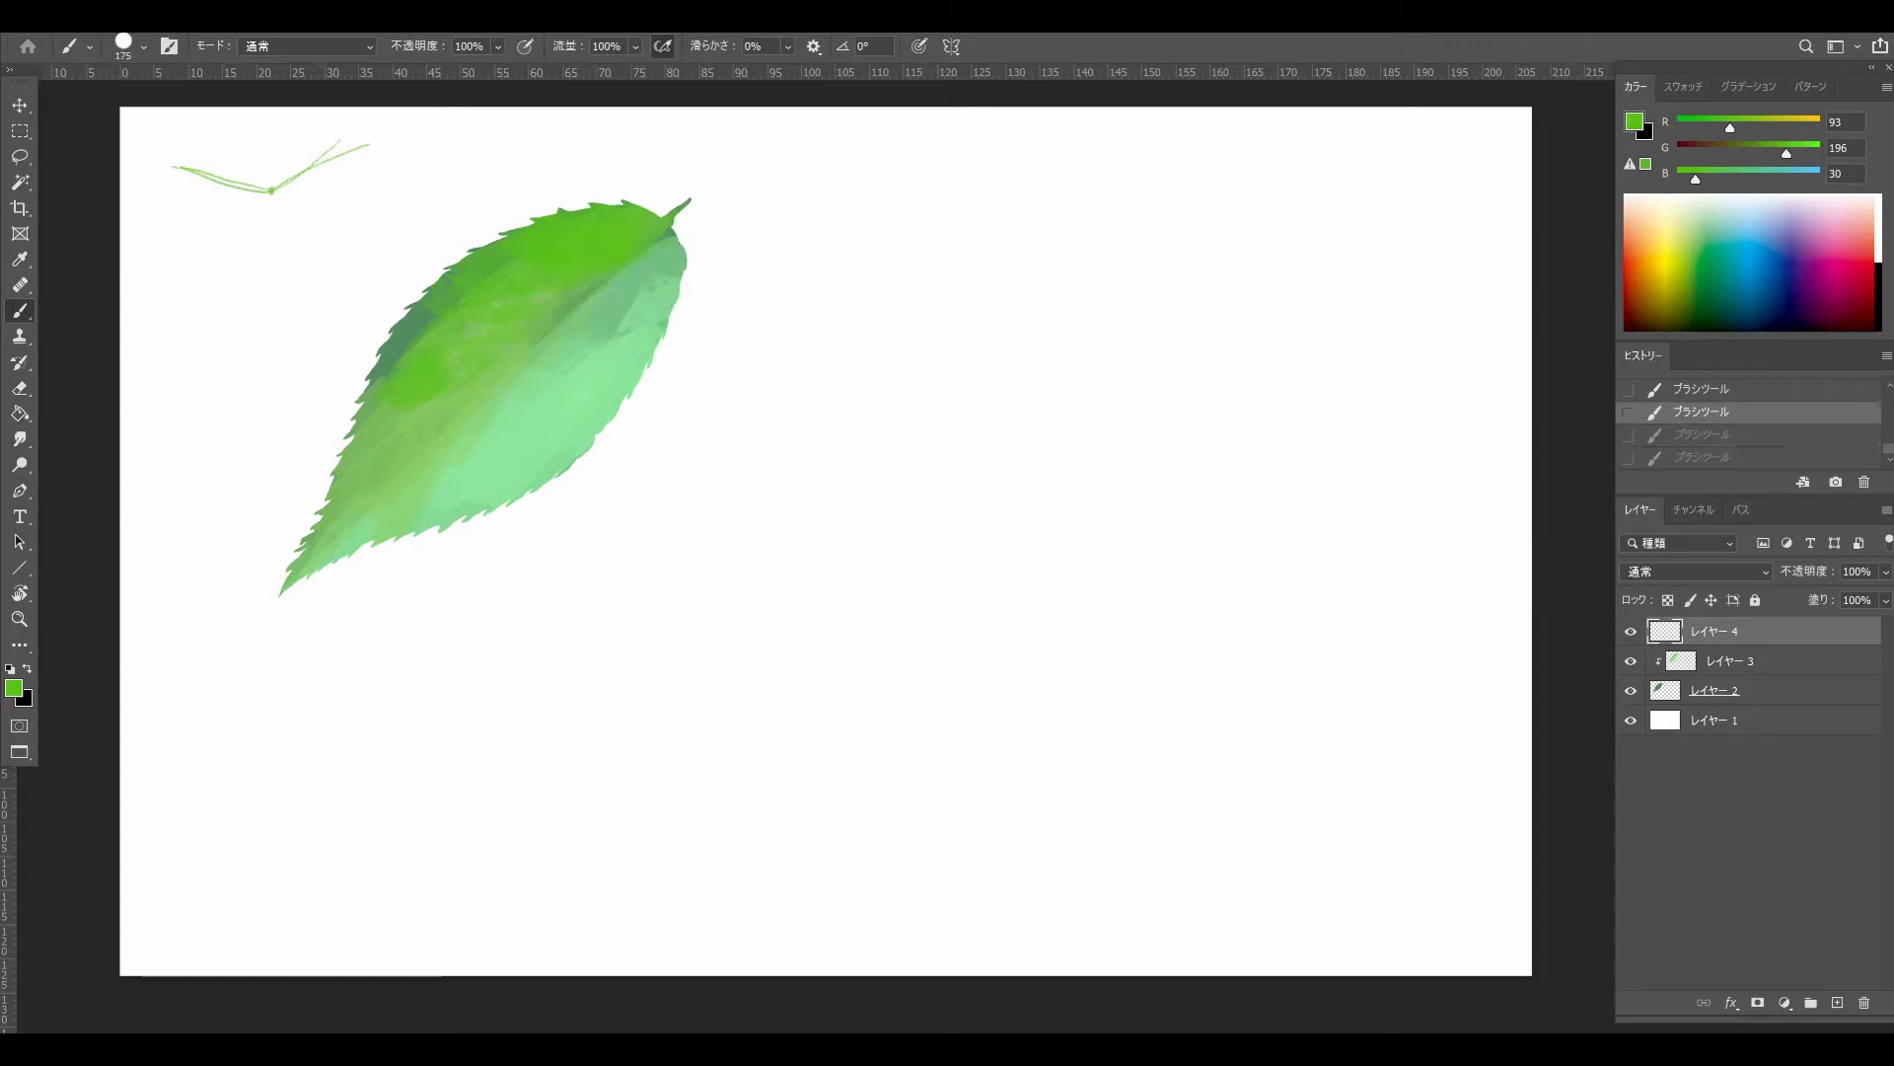
# Switch back to the clipped colour layer and paint the bright green over the leaf's right side near the stem.
pyautogui.click(1631, 631)
pyautogui.click(1630, 631)
pyautogui.click(1731, 661)
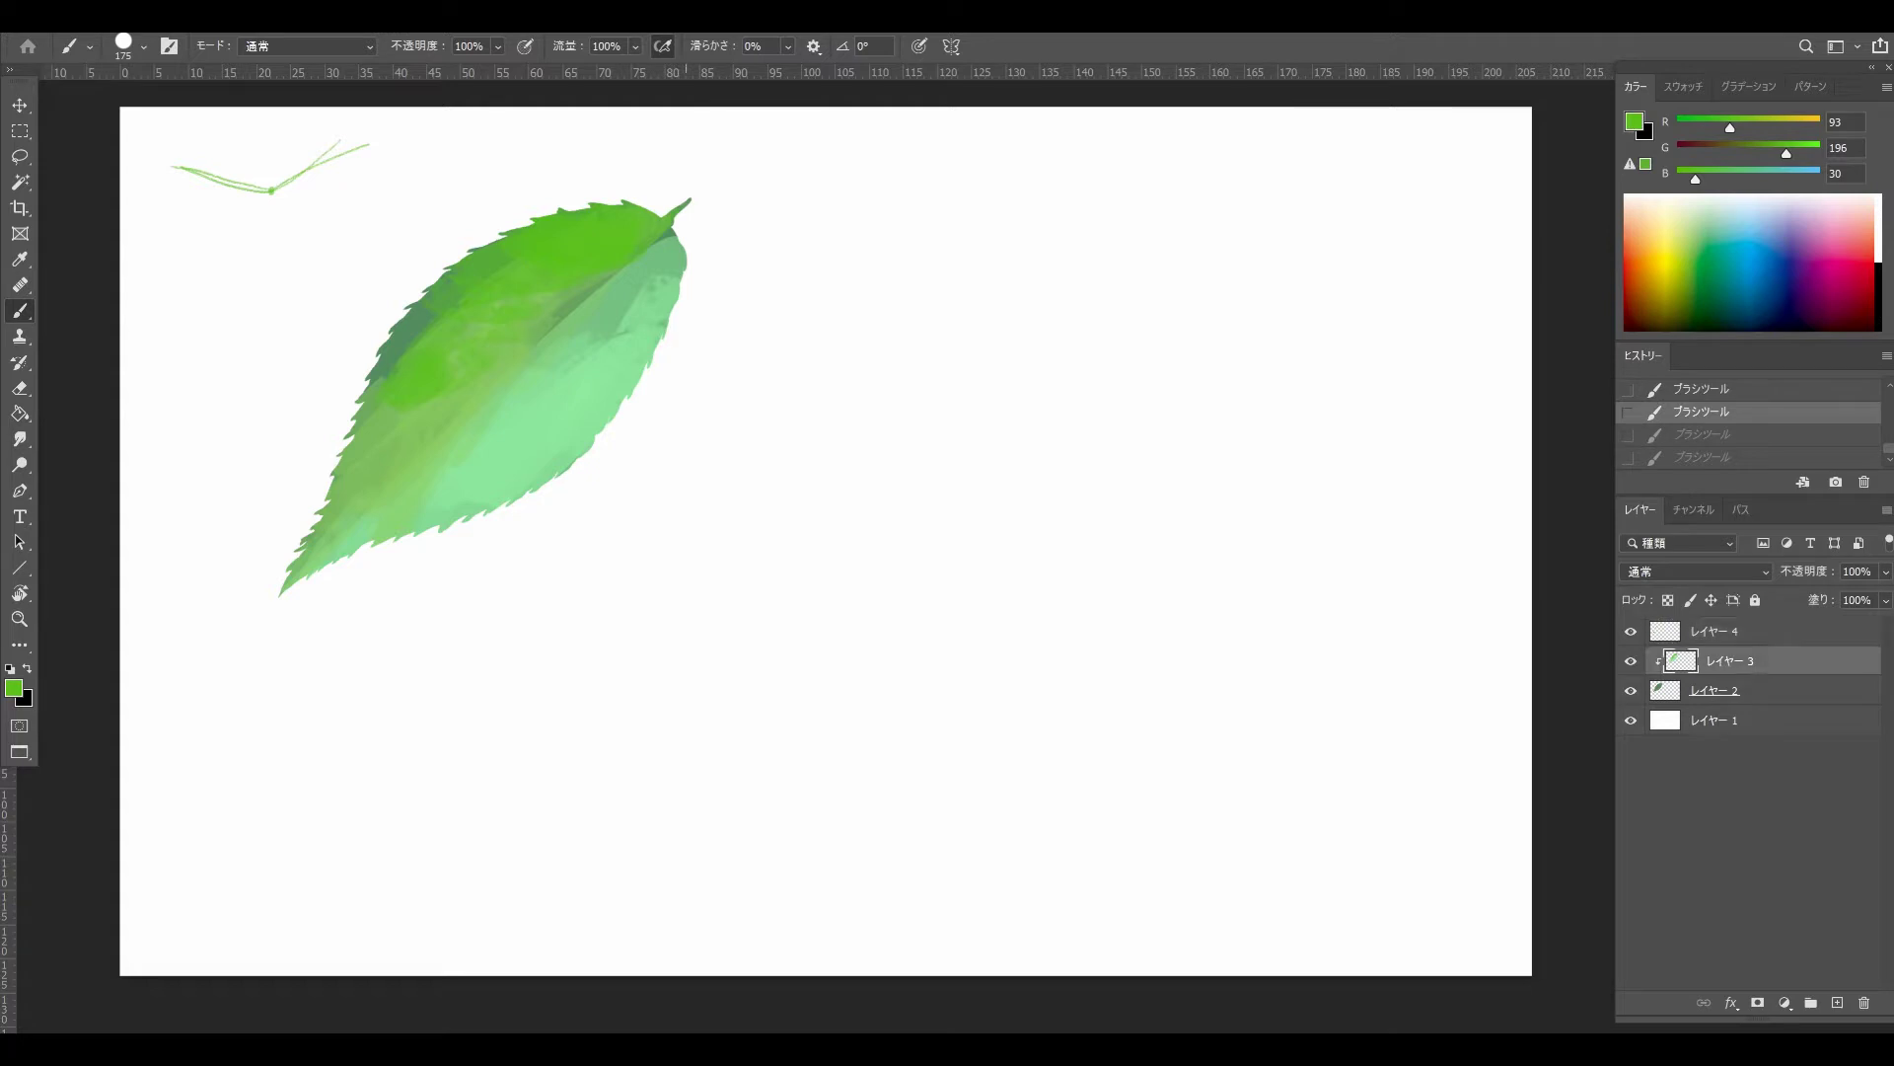
pyautogui.moveTo(626, 303)
pyautogui.mouseDown()
pyautogui.moveTo(676, 253)
pyautogui.moveTo(614, 347)
pyautogui.moveTo(541, 369)
pyautogui.mouseUp()
pyautogui.hotkey('ctrl', 'z')
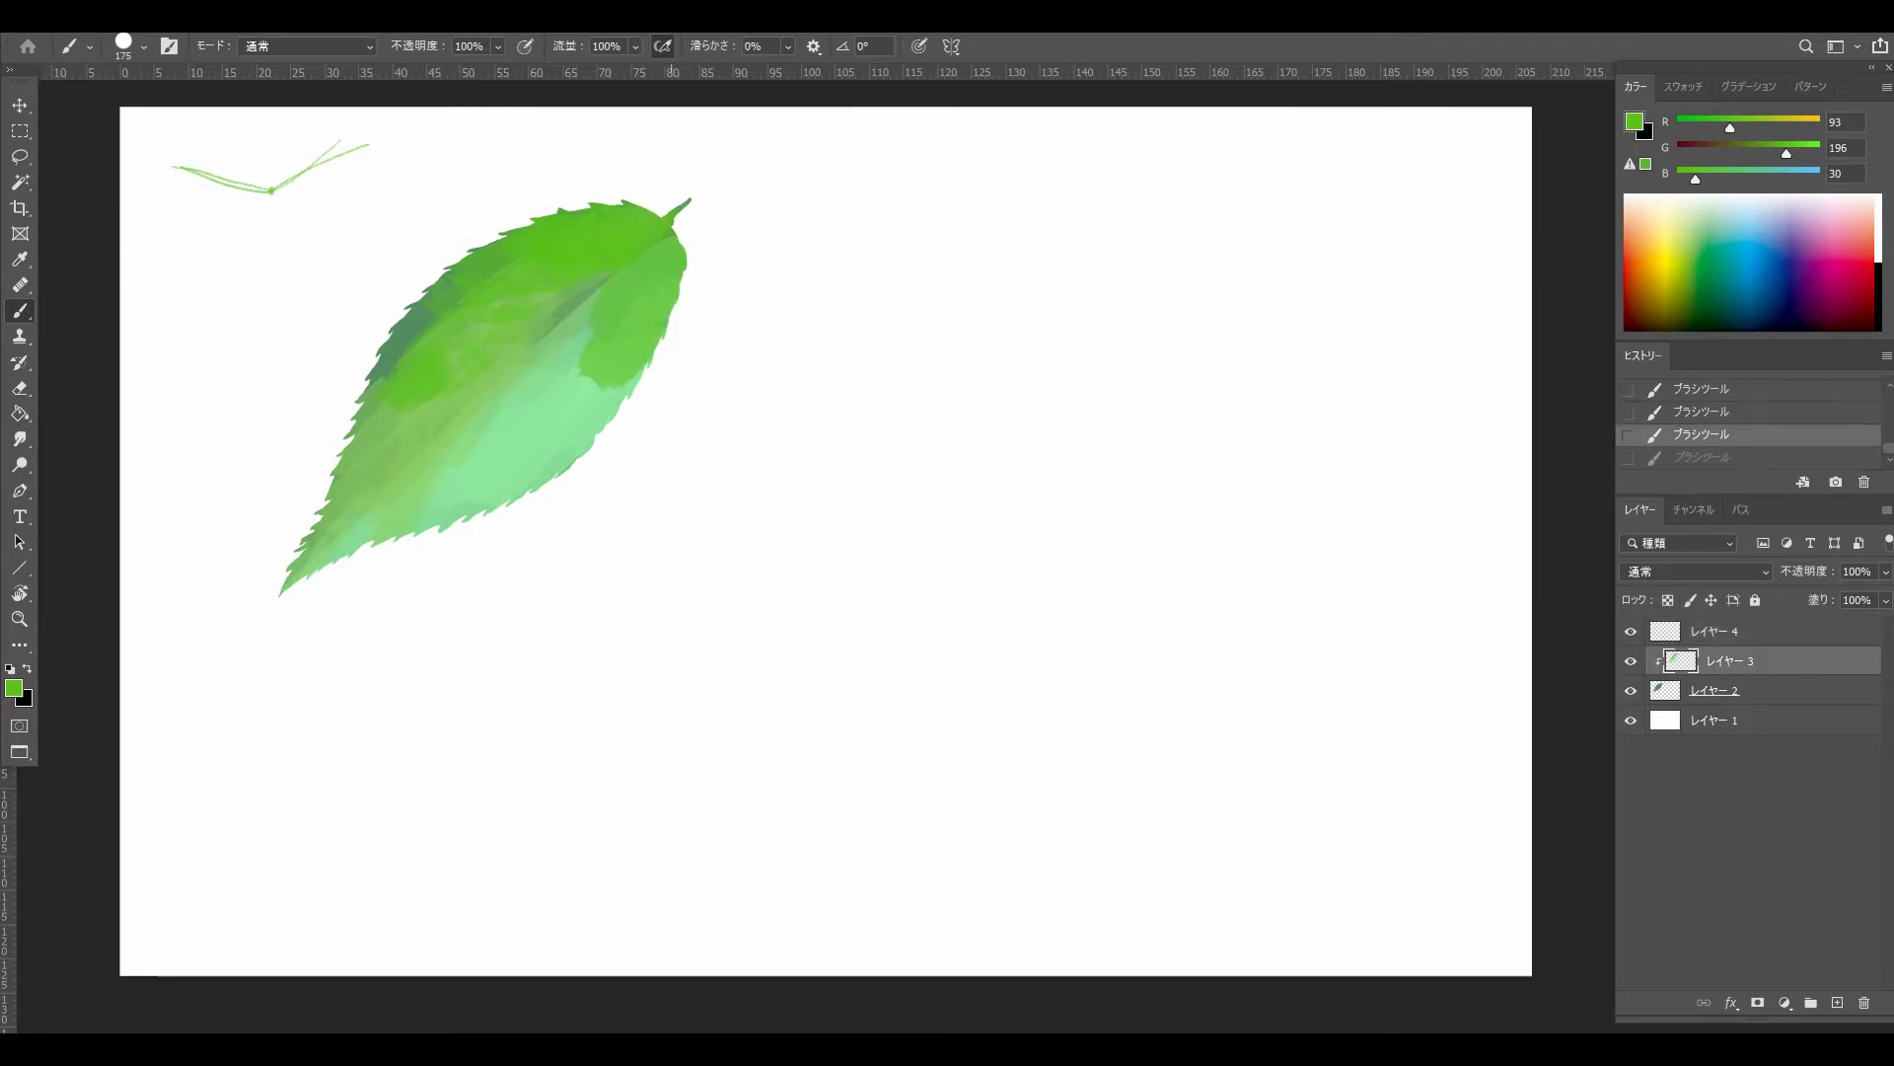
pyautogui.moveTo(640, 320); pyautogui.dragTo(622, 357)
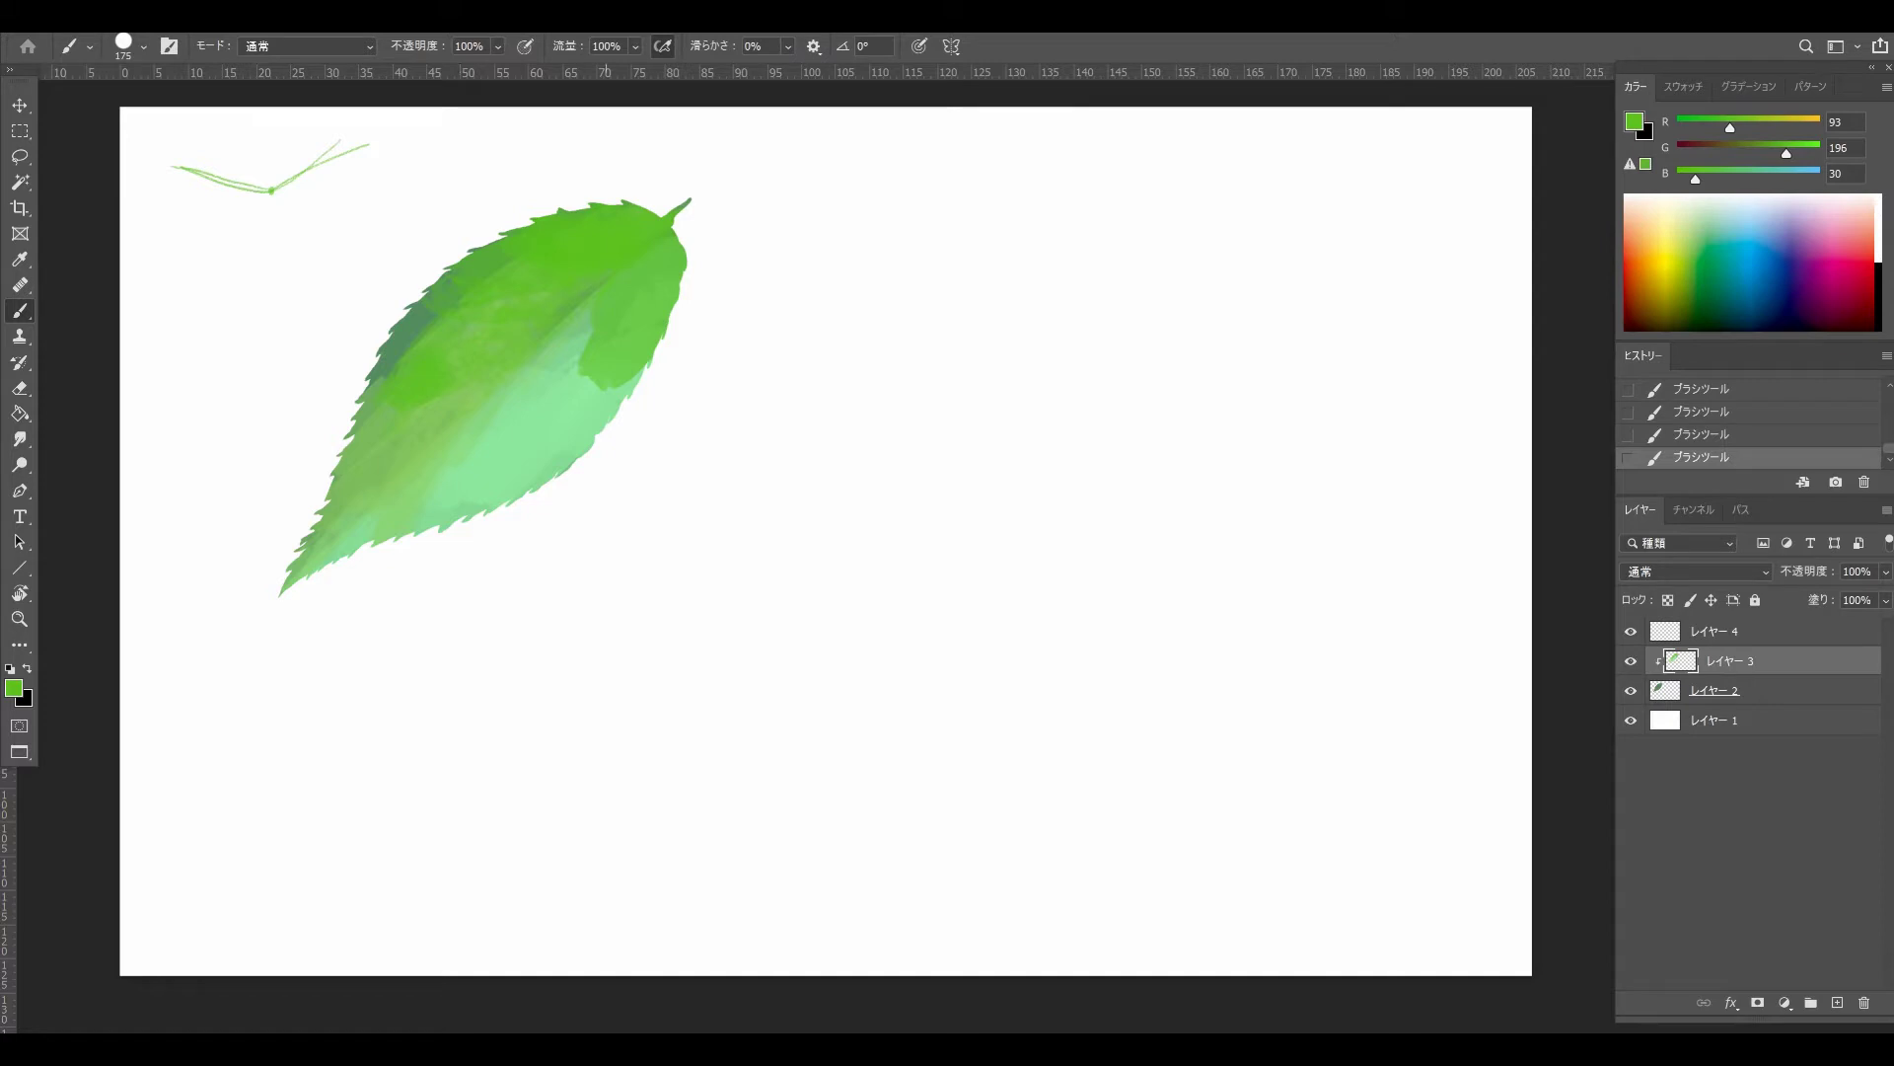
pyautogui.moveTo(600, 354); pyautogui.dragTo(525, 428)
pyautogui.hotkey('ctrl', 'z')
# Blend a green sampled beside the new patch along the midrib and over the dark upper-left edge of the leaf.
pyautogui.keyDown('alt'); pyautogui.click(604, 344); pyautogui.keyUp('alt')
pyautogui.moveTo(586, 322); pyautogui.dragTo(538, 369)
pyautogui.moveTo(452, 289); pyautogui.dragTo(380, 369)
pyautogui.moveTo(557, 354); pyautogui.dragTo(521, 366)
# Sample the light green from the lower half and paint it along the underside of the midrib from the tip upwards.
pyautogui.keyDown('alt'); pyautogui.click(490, 443); pyautogui.keyUp('alt')
pyautogui.moveTo(478, 436)
pyautogui.mouseDown()
pyautogui.moveTo(345, 525)
pyautogui.moveTo(552, 340)
pyautogui.mouseUp()
pyautogui.hotkey('ctrl', 'z')
pyautogui.moveTo(327, 542); pyautogui.dragTo(597, 308)
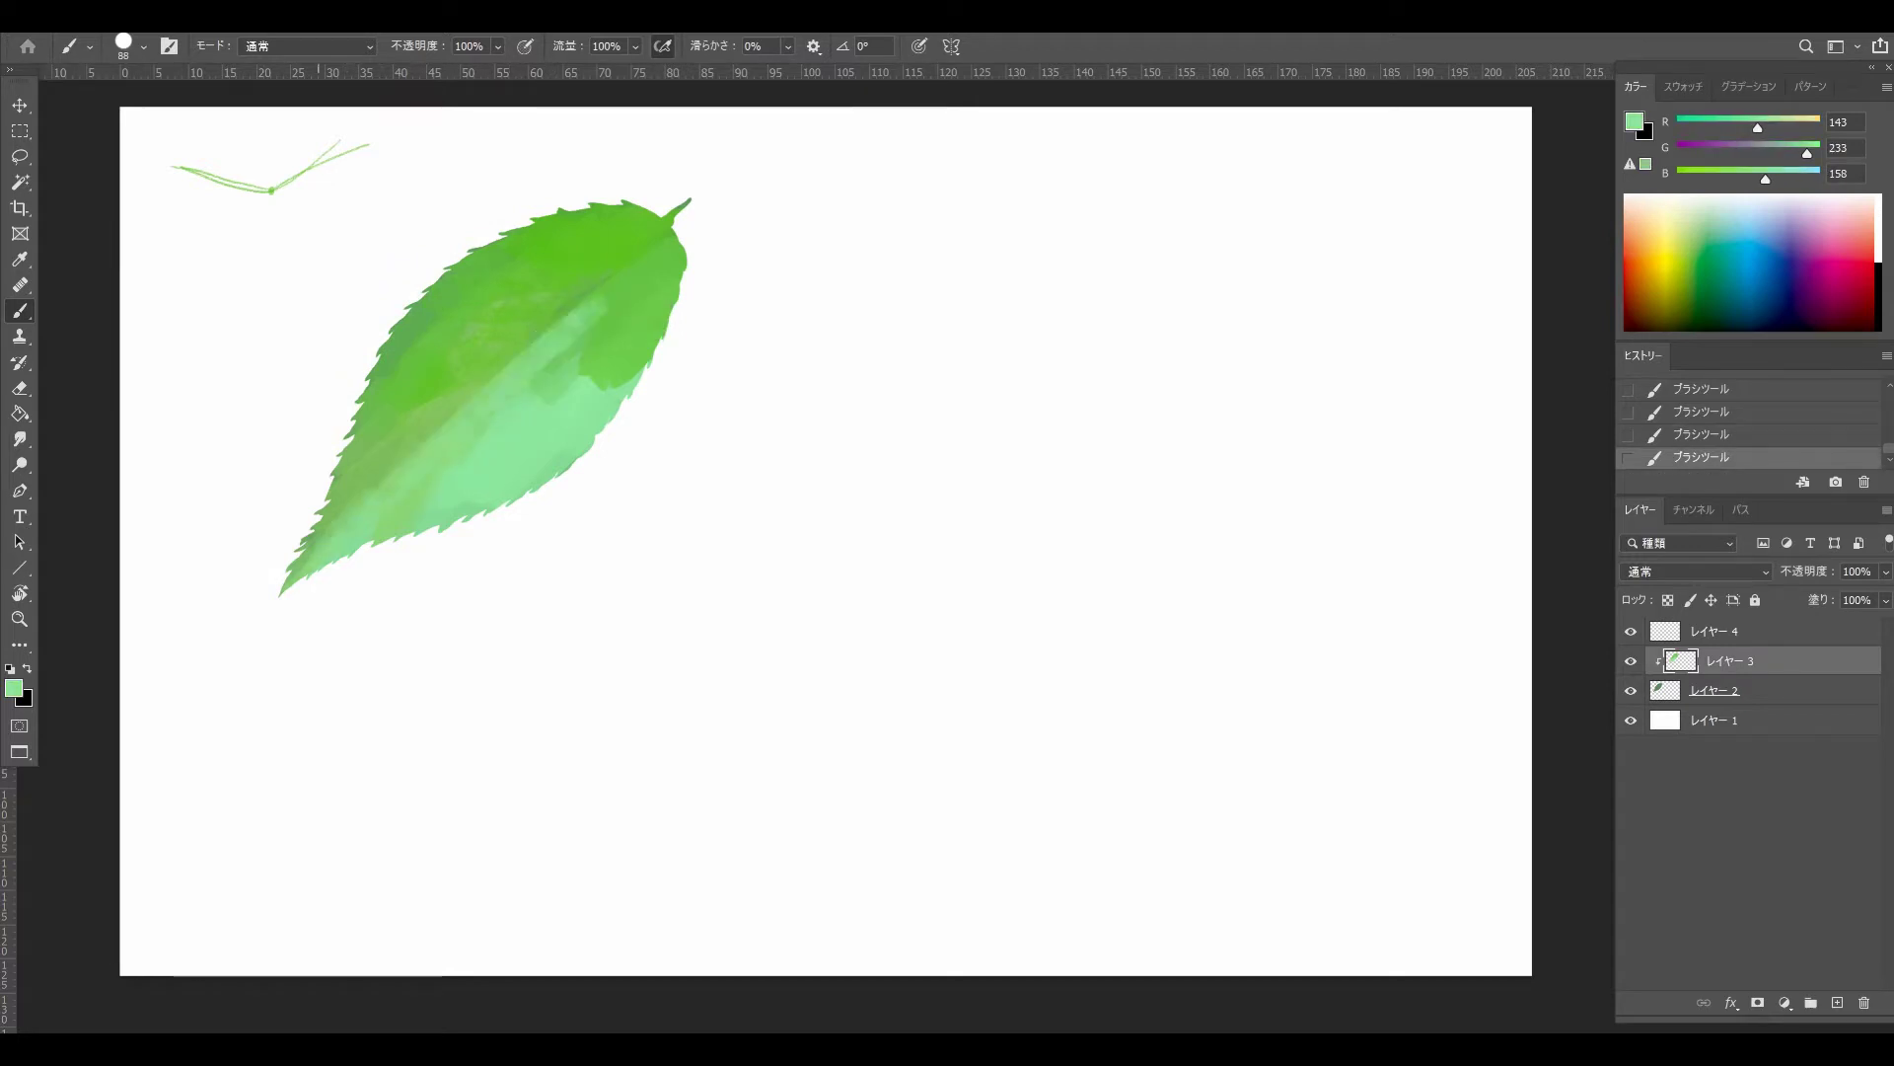
# Sample the mid green from the upper half and paint it along the midrib and across the leaf's tip.
pyautogui.keyDown('alt'); pyautogui.click(389, 434); pyautogui.keyUp('alt')
pyautogui.moveTo(307, 553); pyautogui.dragTo(530, 335)
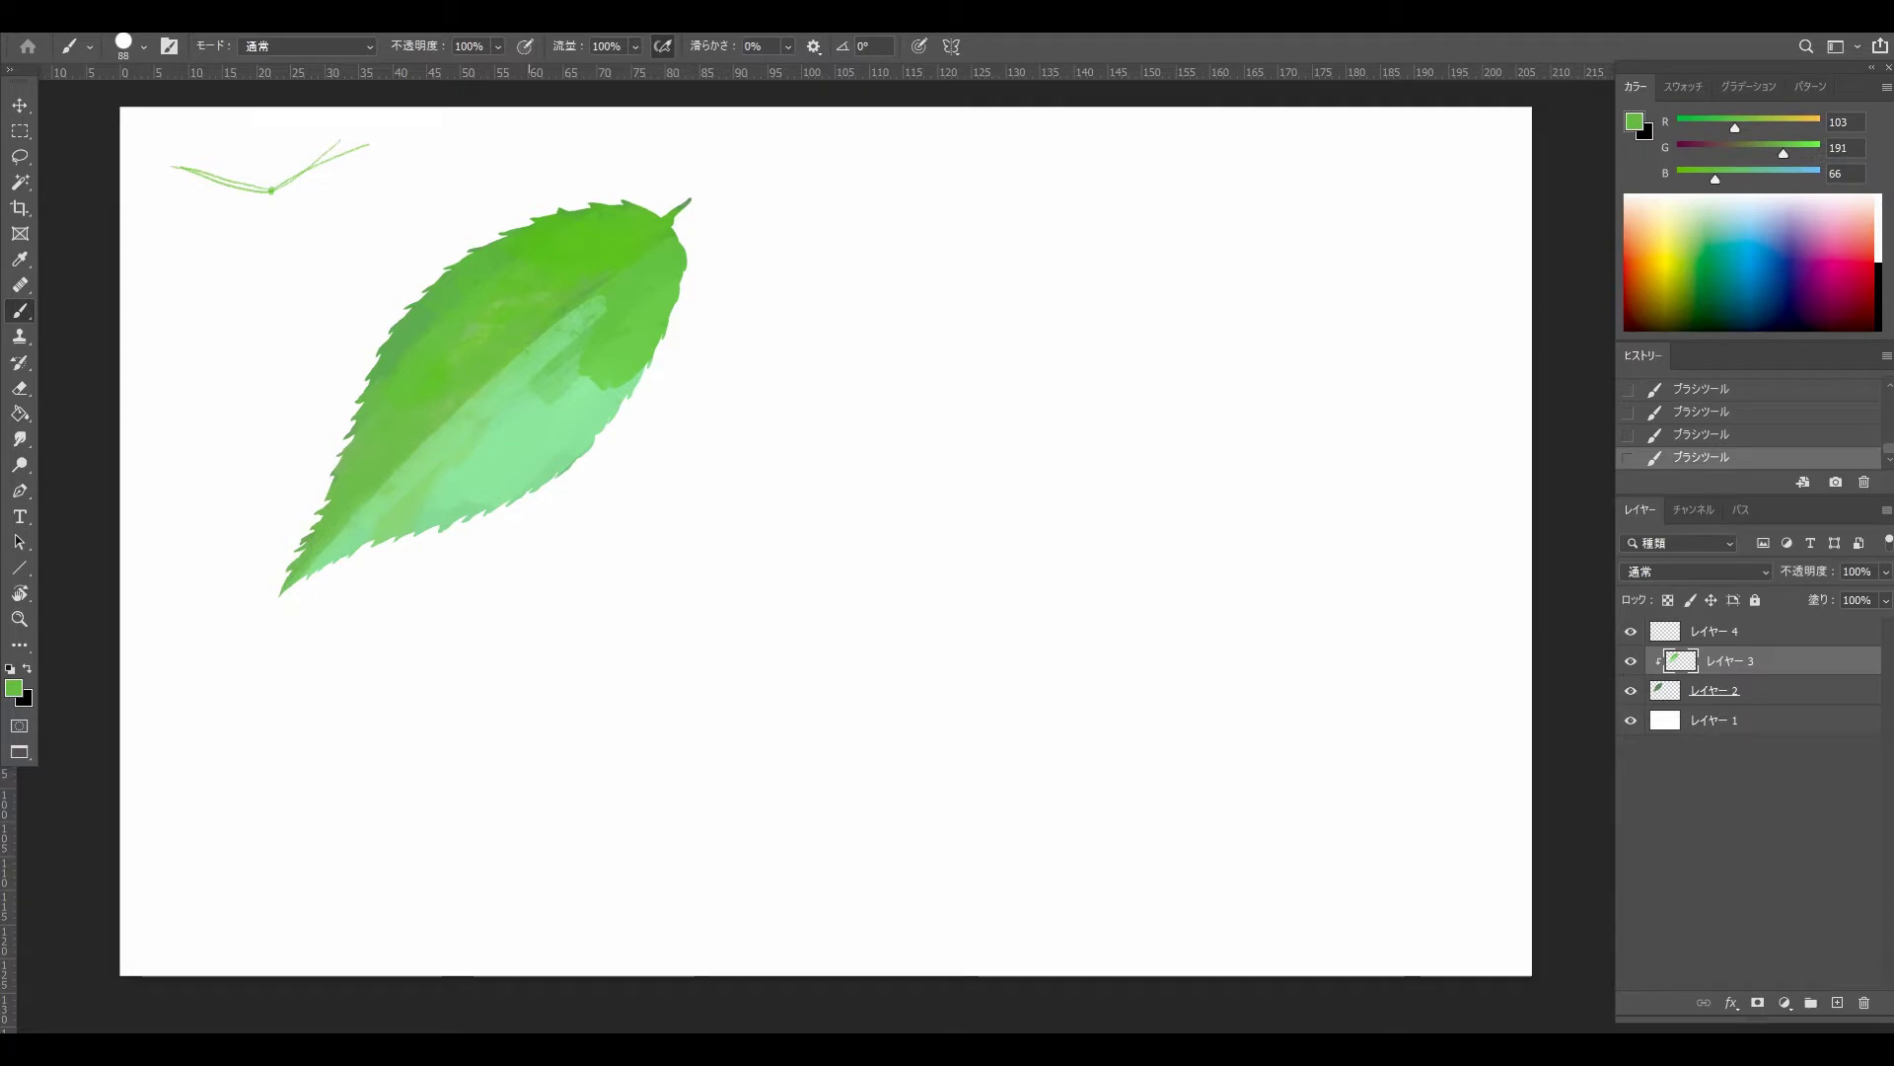
pyautogui.keyDown('alt'); pyautogui.rightClick(352, 528); pyautogui.keyUp('alt')
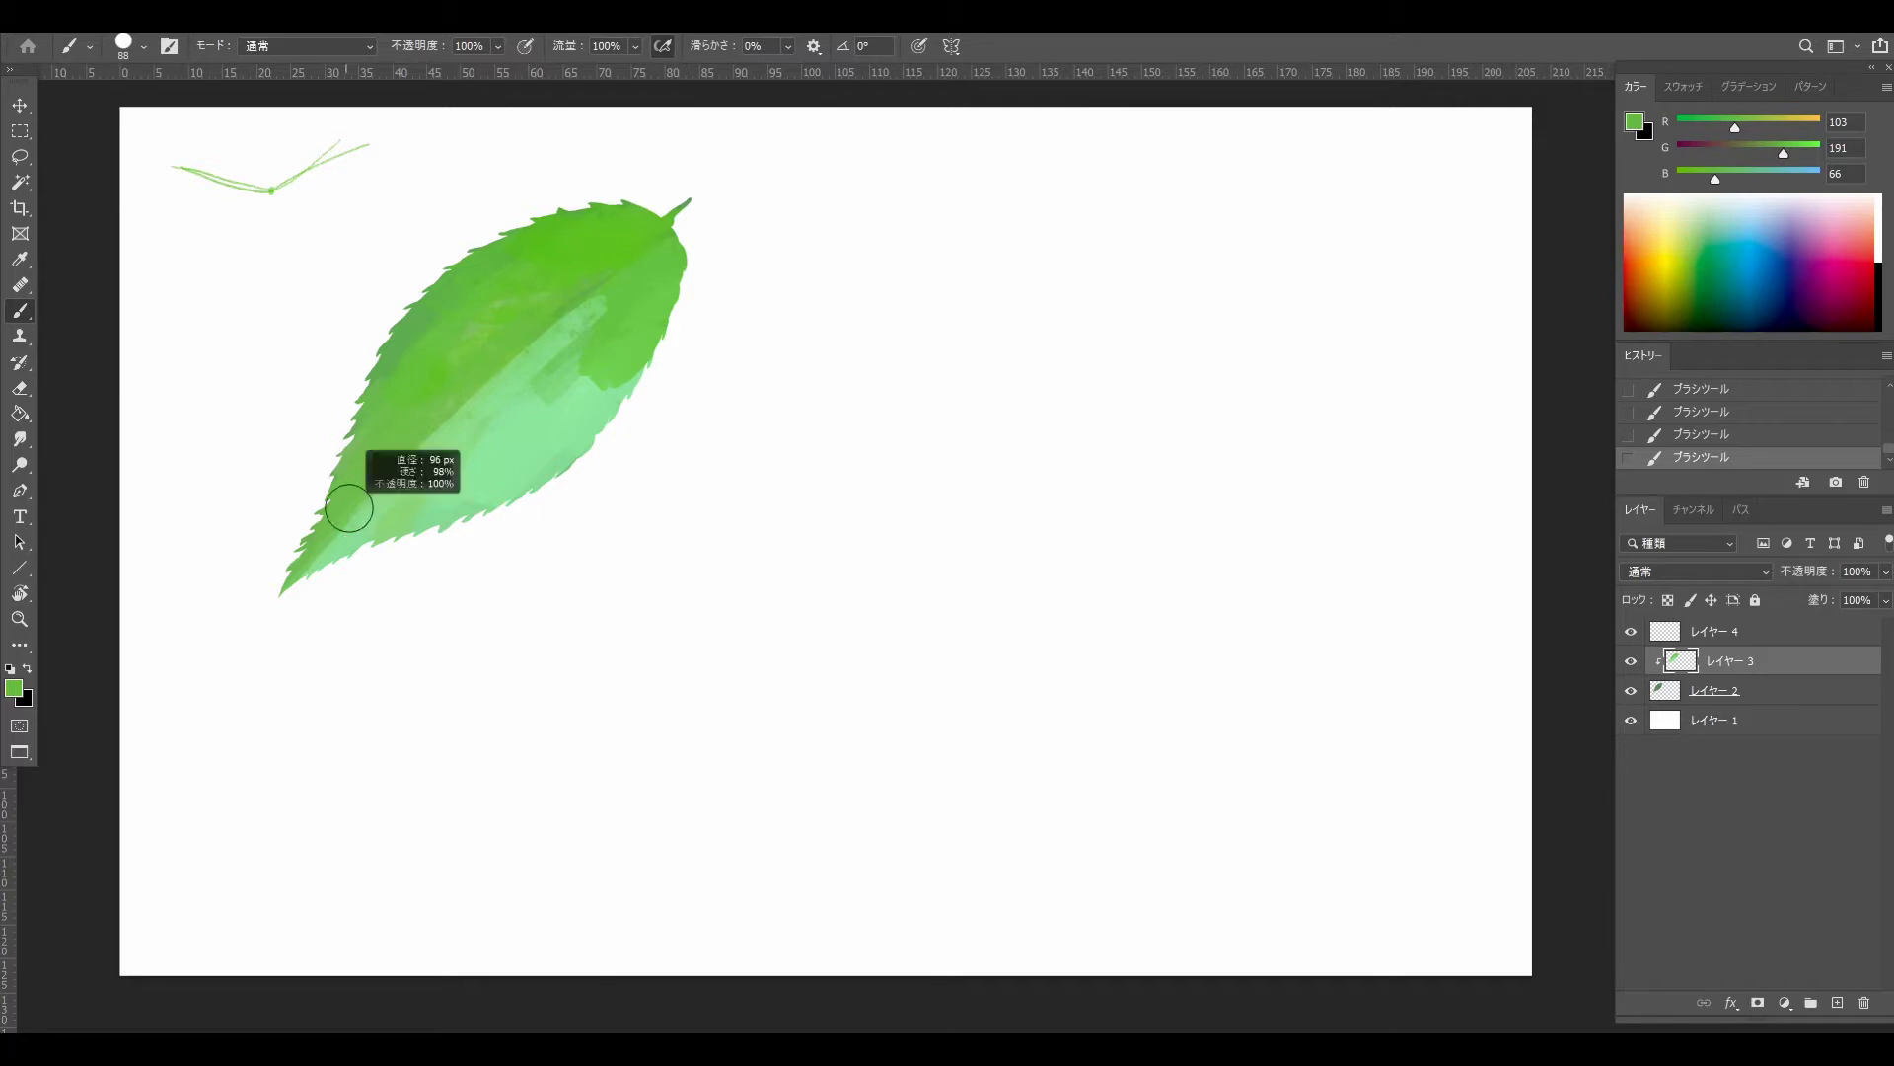
pyautogui.moveTo(323, 562)
pyautogui.mouseDown()
pyautogui.moveTo(419, 450)
pyautogui.moveTo(409, 518)
pyautogui.mouseUp()
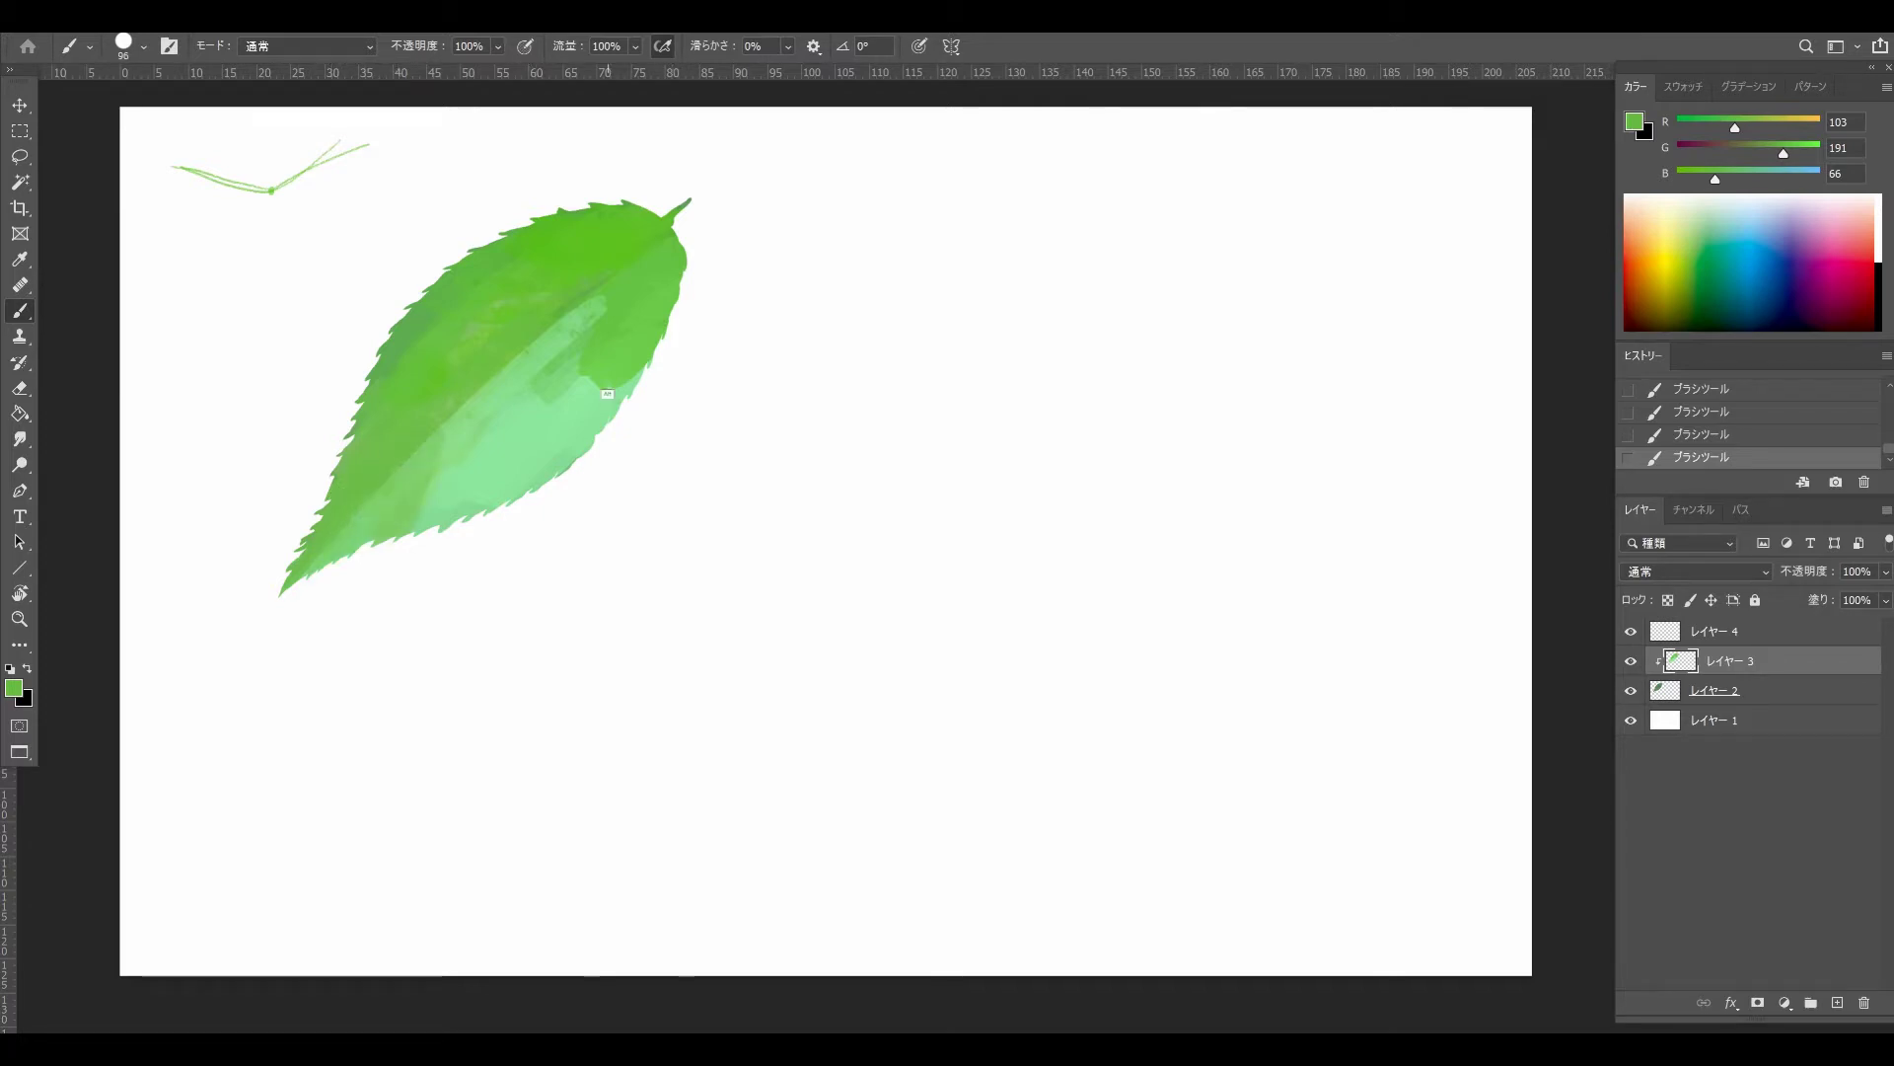
# Sample the light green near the leaf's right edge and lighten the green patch below the stem, with the brush at 143 px.
pyautogui.keyDown('alt'); pyautogui.click(603, 396); pyautogui.keyUp('alt')
pyautogui.moveTo(604, 376)
pyautogui.mouseDown()
pyautogui.moveTo(626, 308)
pyautogui.moveTo(619, 375)
pyautogui.moveTo(603, 336)
pyautogui.mouseUp()
pyautogui.hotkey('ctrl', 'z')
pyautogui.keyDown('alt'); pyautogui.rightClick(617, 331); pyautogui.keyUp('alt')
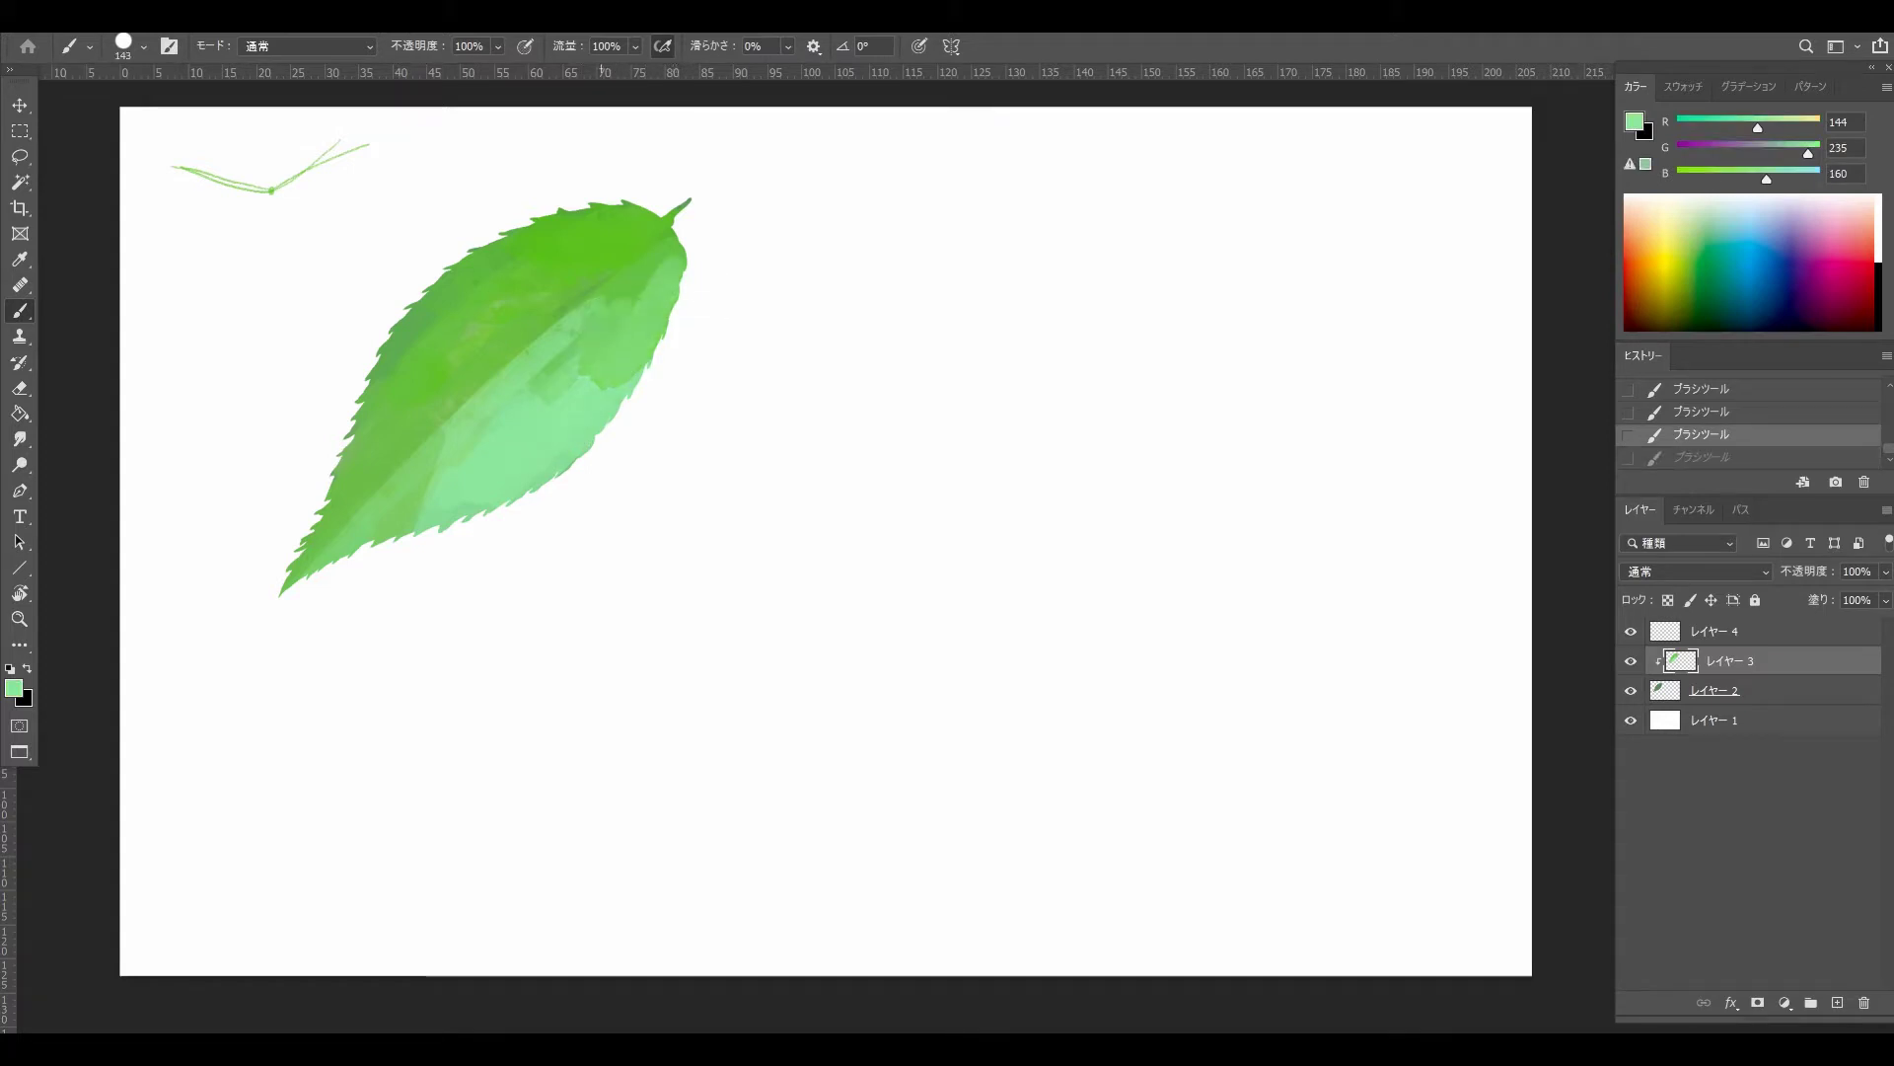
# Shift the brush colour to R 198, G 235, B 160 and paint pale yellow-green streaks across the leaf's lower-right half.
pyautogui.click(1792, 122)
pyautogui.moveTo(1792, 127); pyautogui.dragTo(1788, 127)
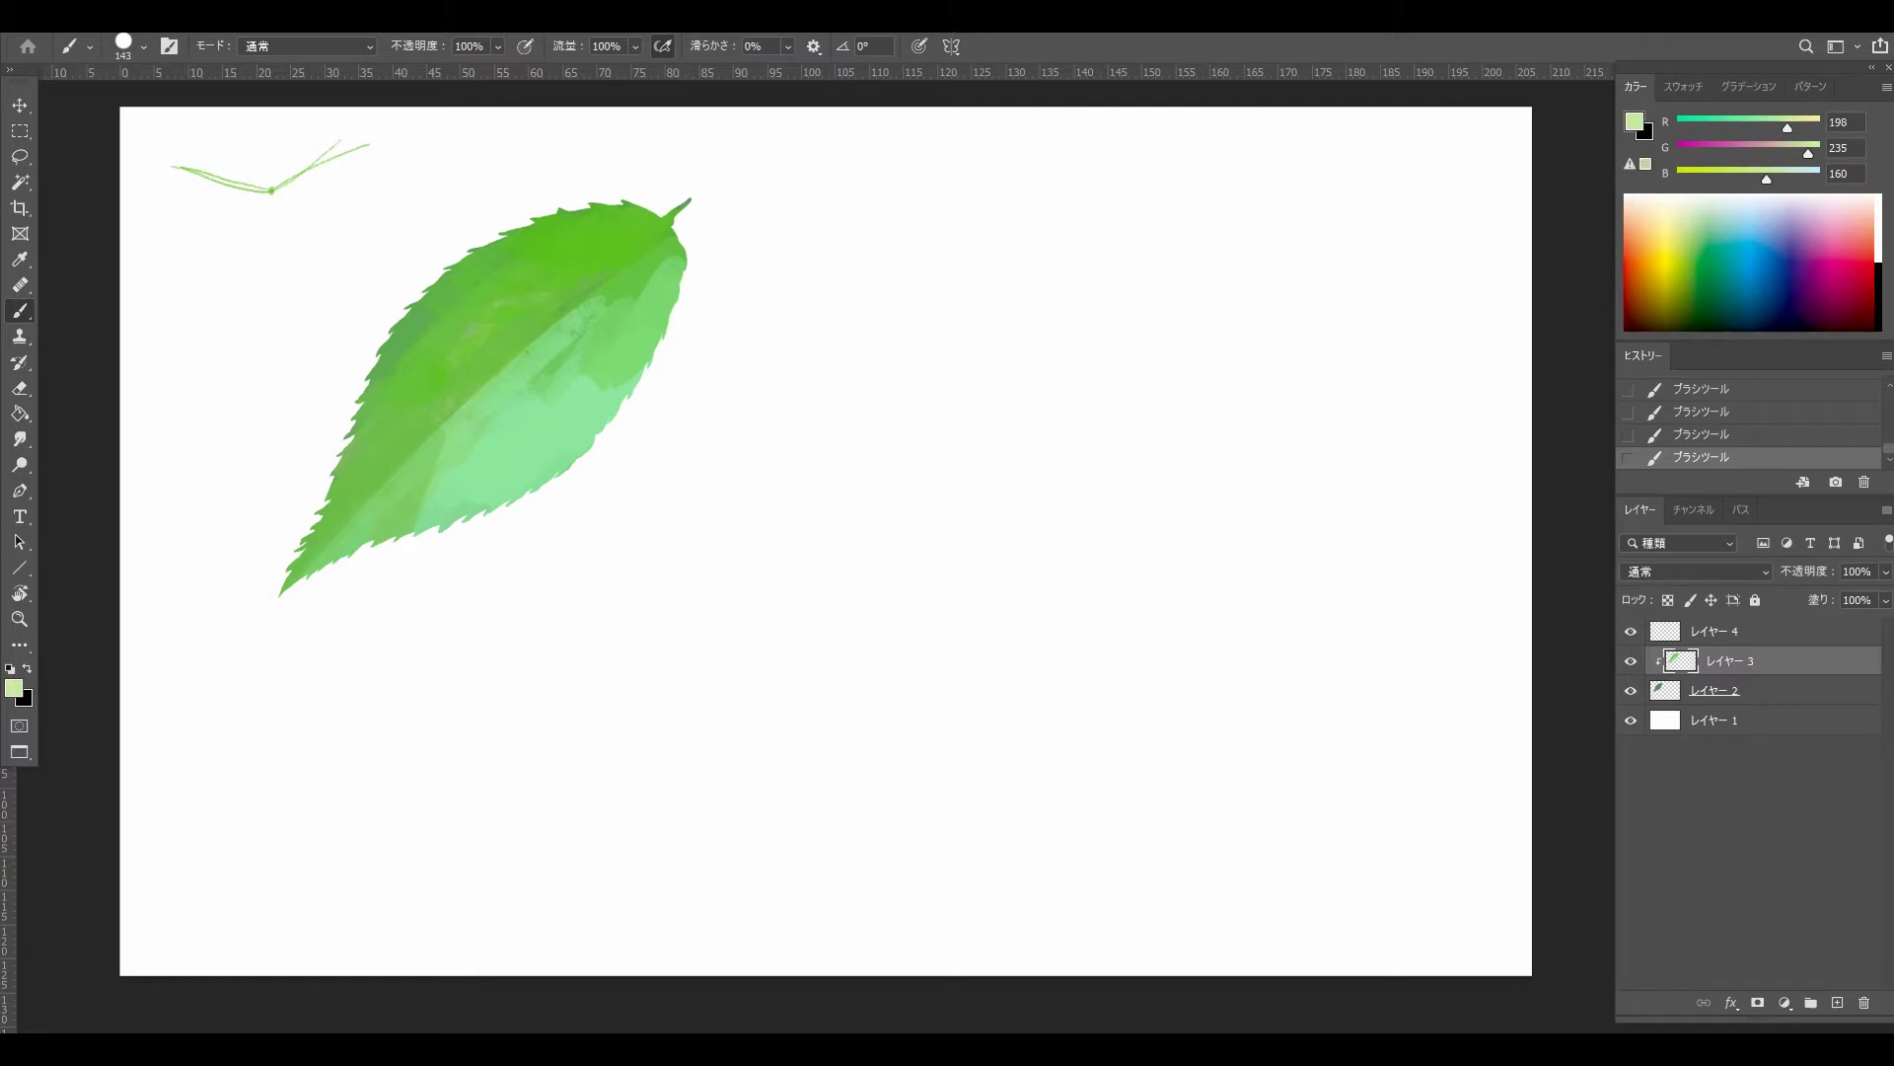
pyautogui.moveTo(652, 316)
pyautogui.mouseDown()
pyautogui.moveTo(584, 434)
pyautogui.moveTo(604, 370)
pyautogui.moveTo(485, 495)
pyautogui.moveTo(426, 466)
pyautogui.mouseUp()
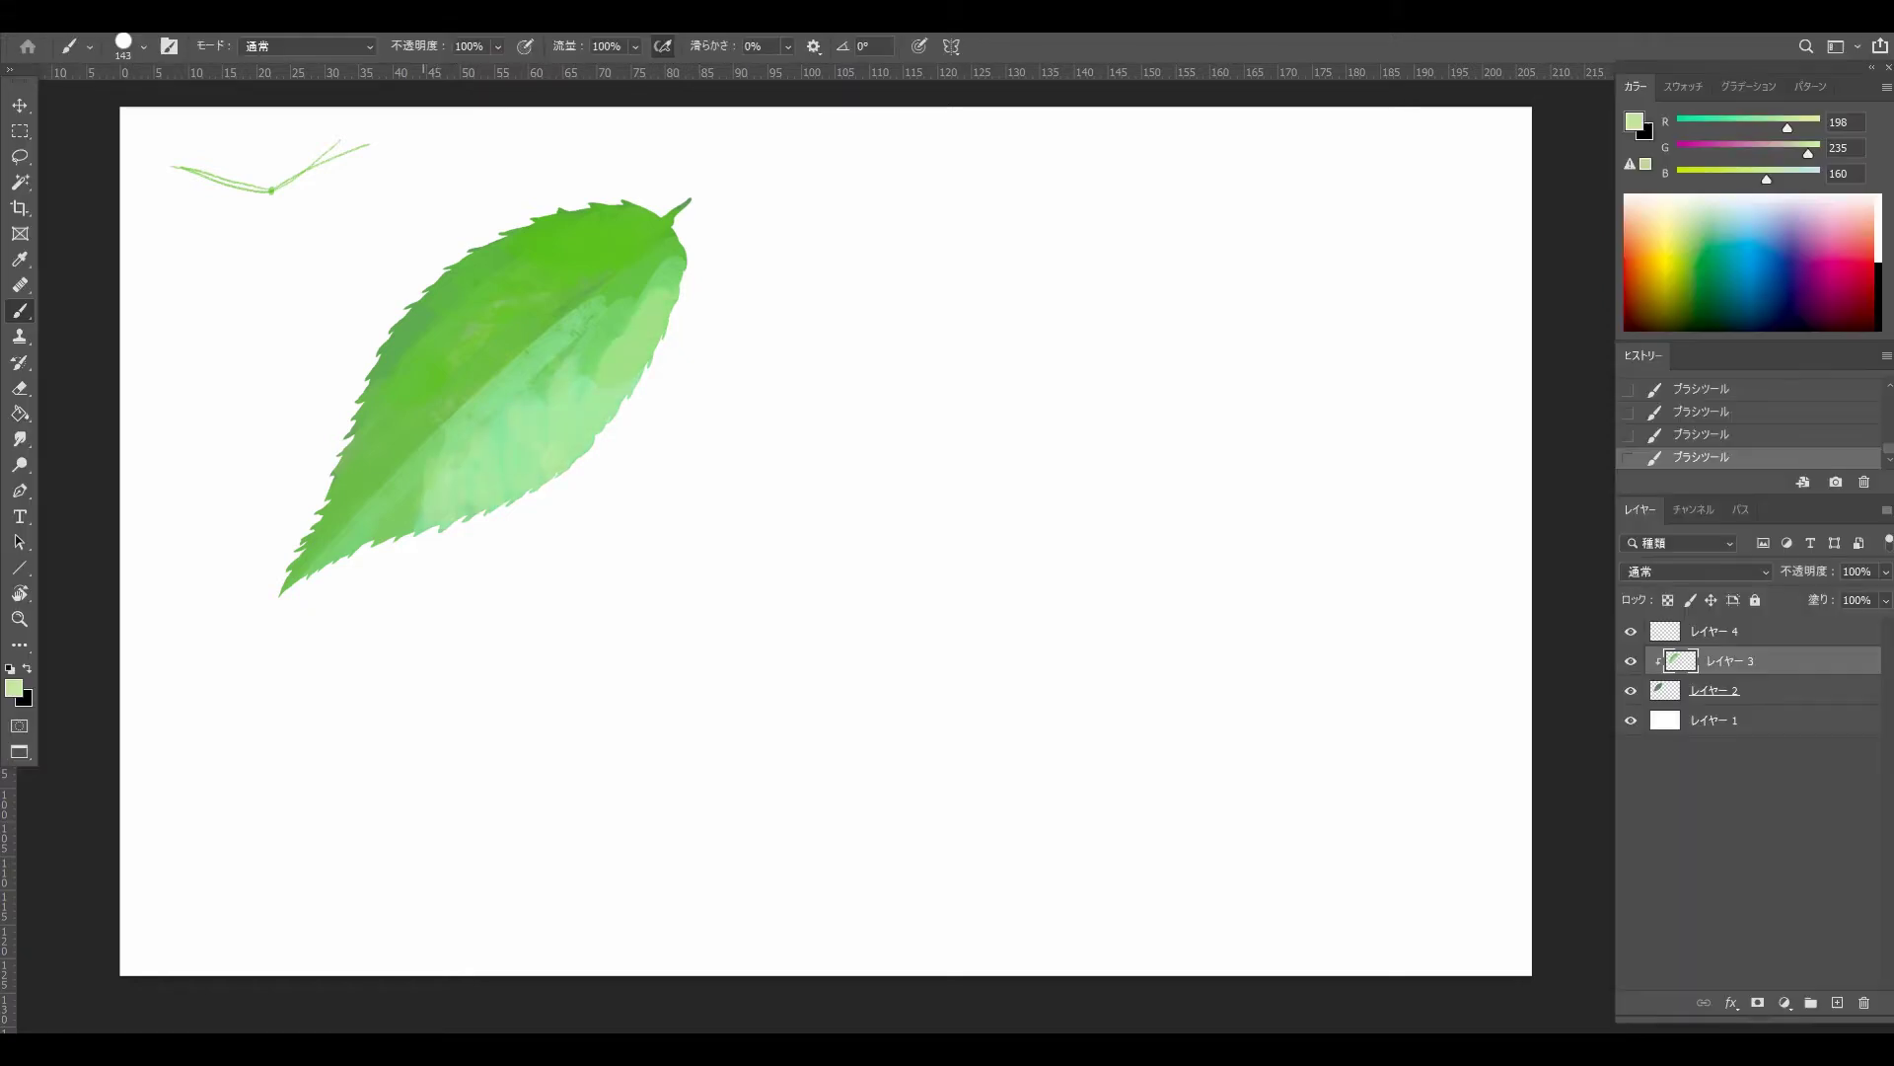
# Switch the brush to the soft round ソフト円 100 3 preset at 100 px.
pyautogui.press('F5')
pyautogui.click(1020, 246)
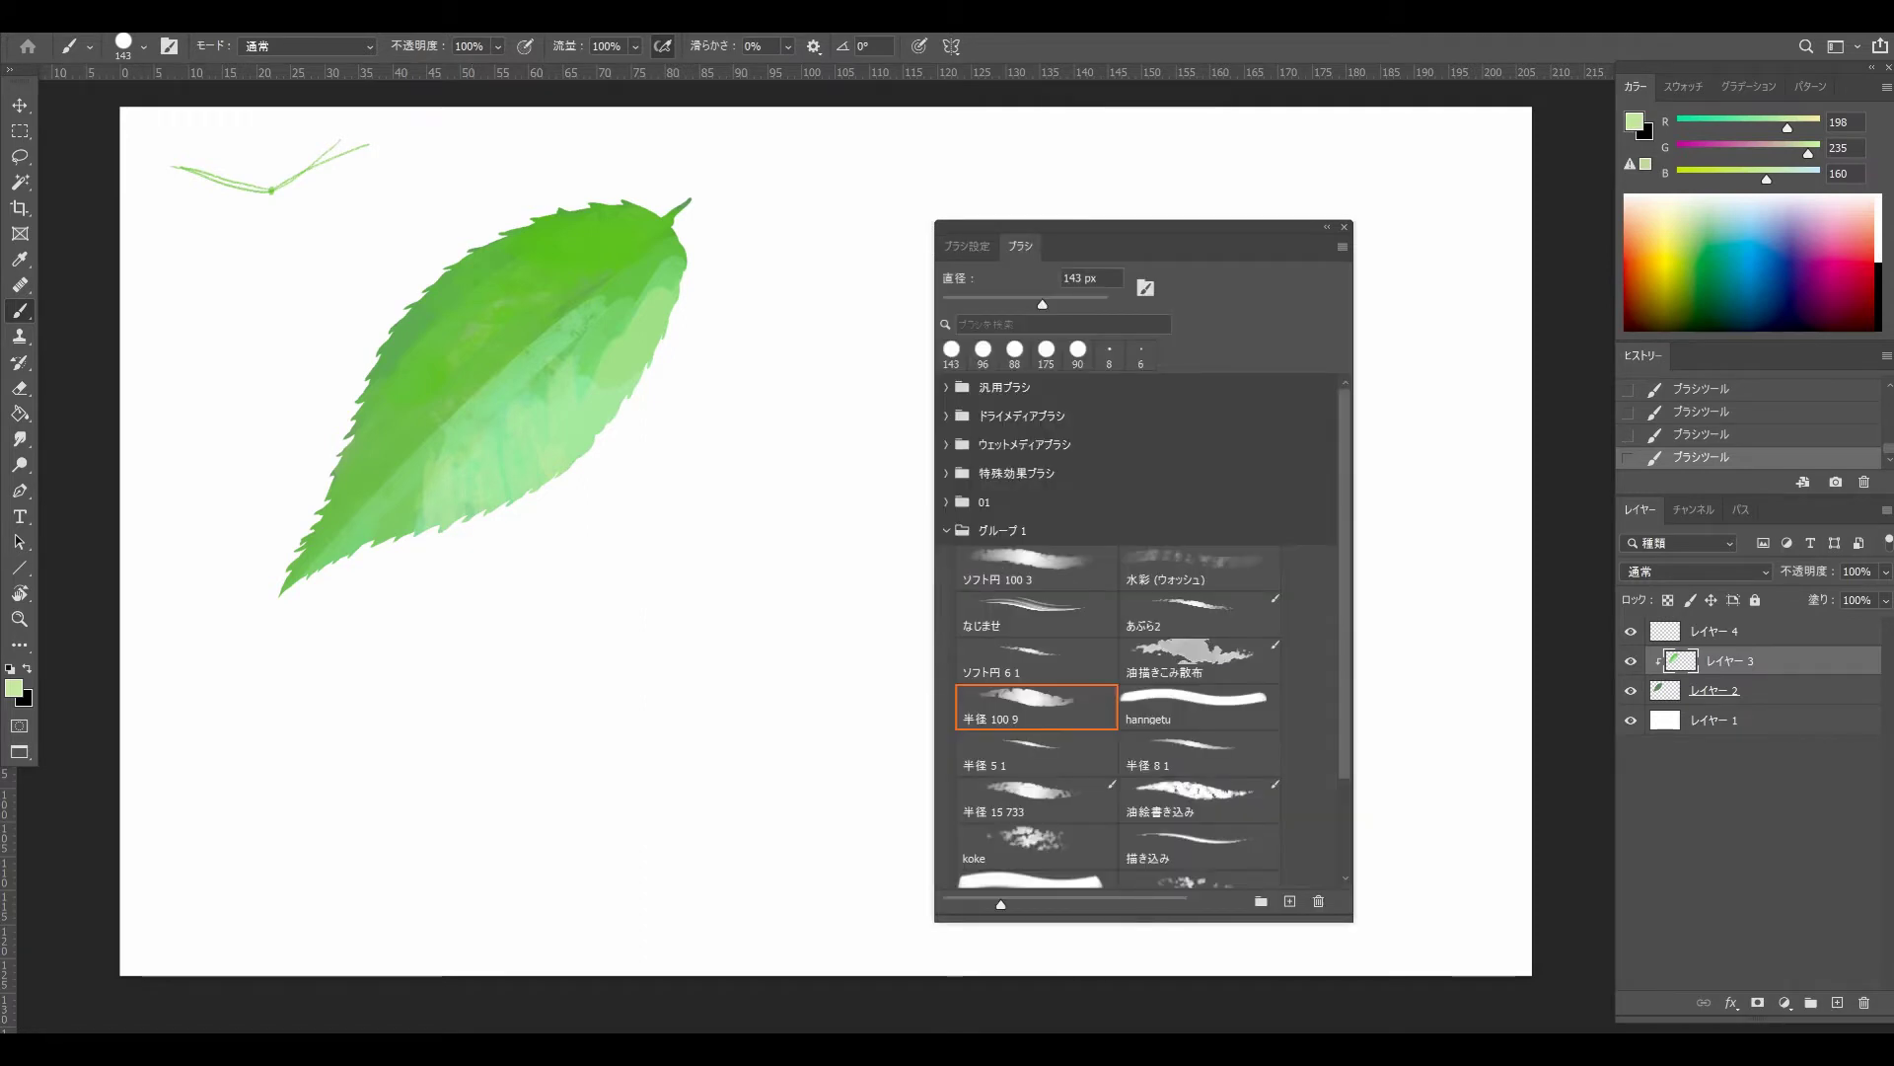
pyautogui.click(1036, 569)
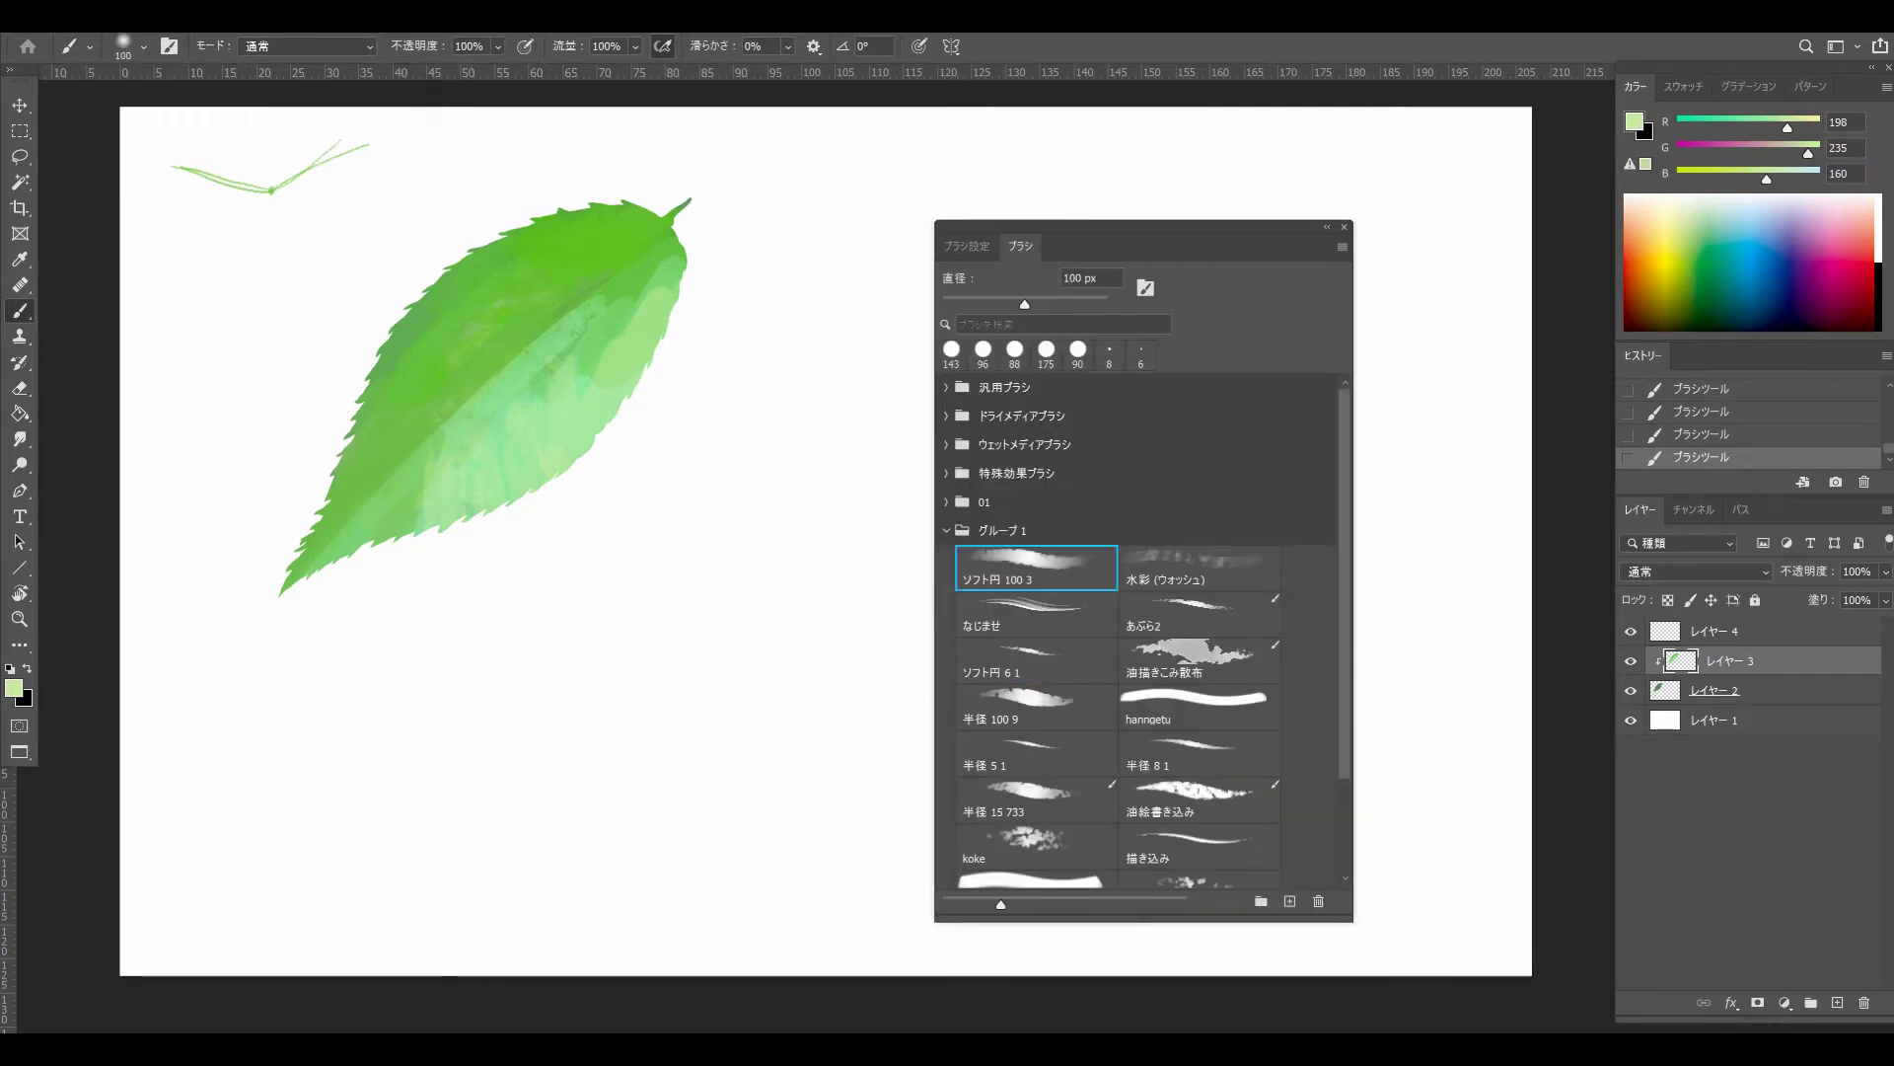
pyautogui.press('F5')
pyautogui.press('F5')
# Try a soft pale stroke along the leaf's right edge, undo it, and repaint below the stem with light greens sampled from the lower half.
pyautogui.moveTo(677, 267); pyautogui.dragTo(613, 367)
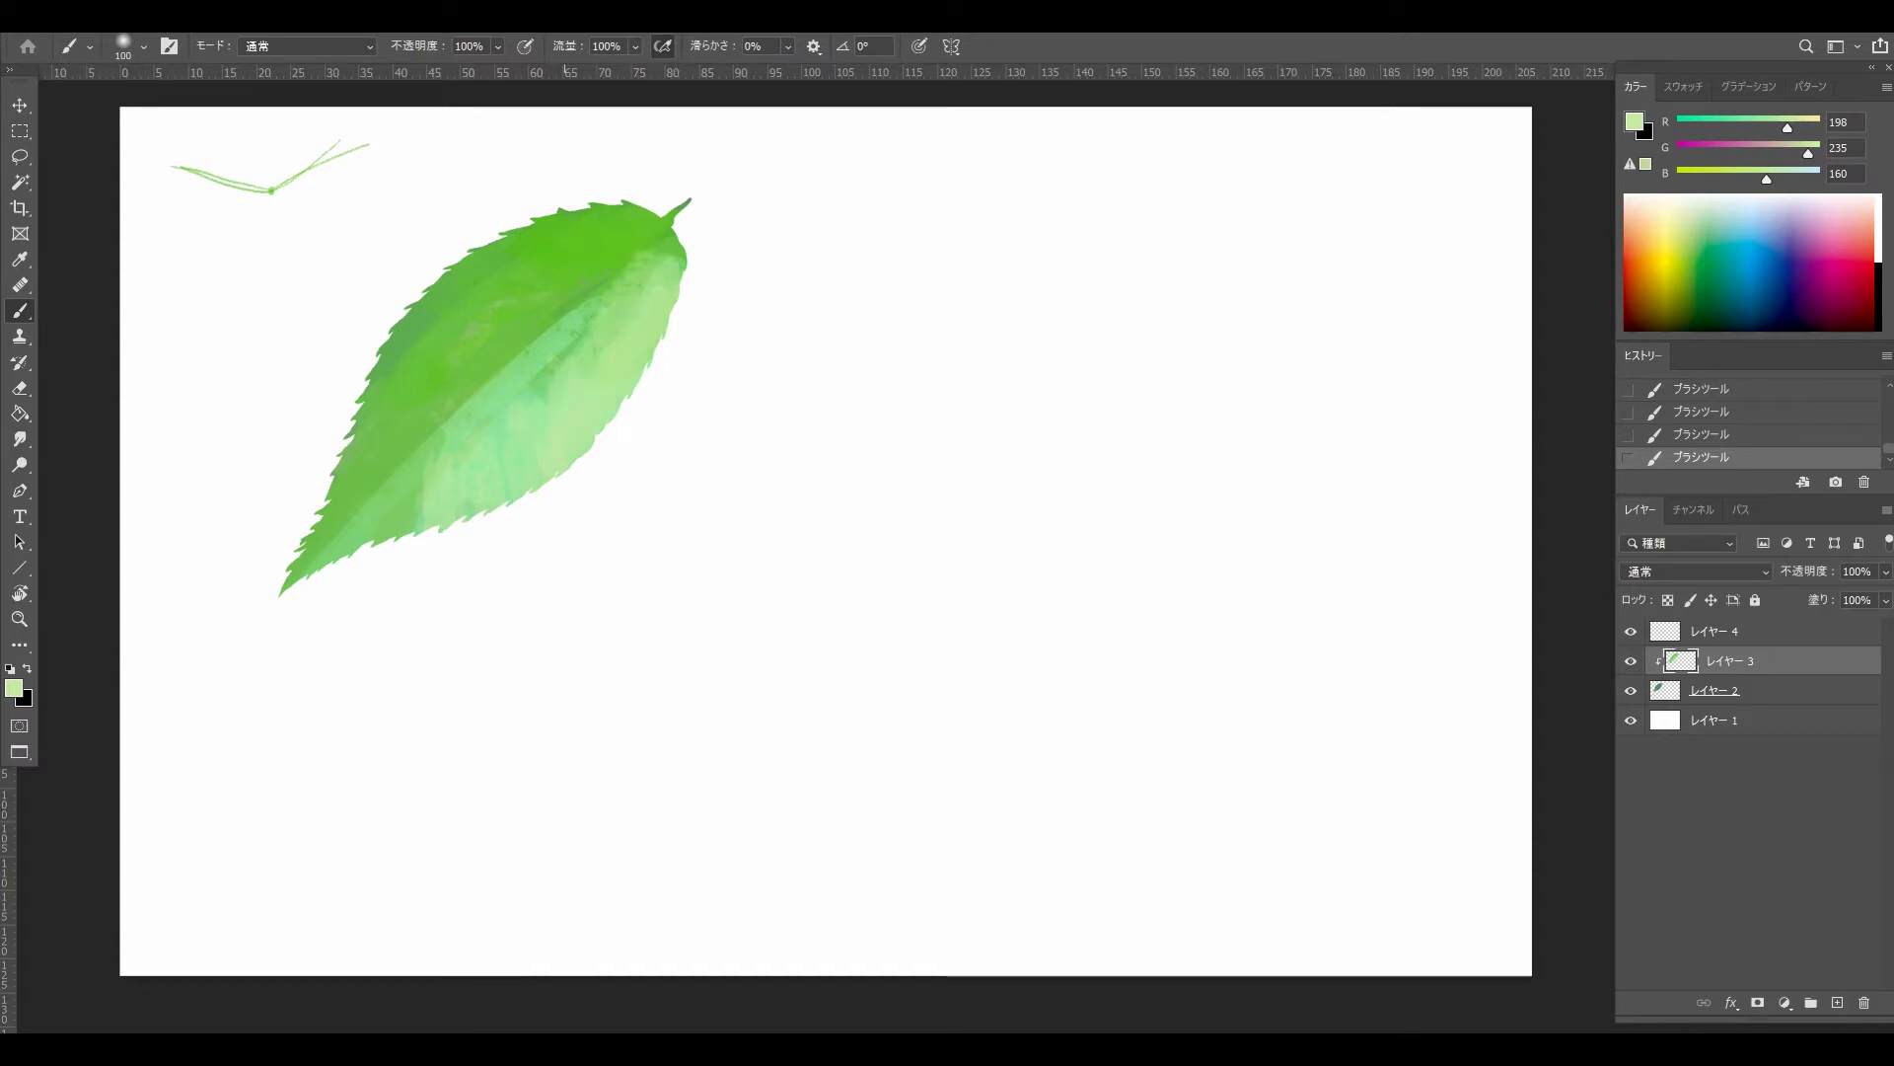
pyautogui.hotkey('ctrl', 'z')
pyautogui.moveTo(657, 276)
pyautogui.mouseDown()
pyautogui.moveTo(554, 398)
pyautogui.moveTo(596, 314)
pyautogui.moveTo(666, 245)
pyautogui.mouseUp()
pyautogui.keyDown('alt'); pyautogui.click(675, 247); pyautogui.keyUp('alt')
pyautogui.keyDown('alt'); pyautogui.click(565, 367); pyautogui.keyUp('alt')
# Switch to the なじませ blending brush at 43 px, with シェイプ off, その他 on and the tip angle at 21°.
pyautogui.press('F5')
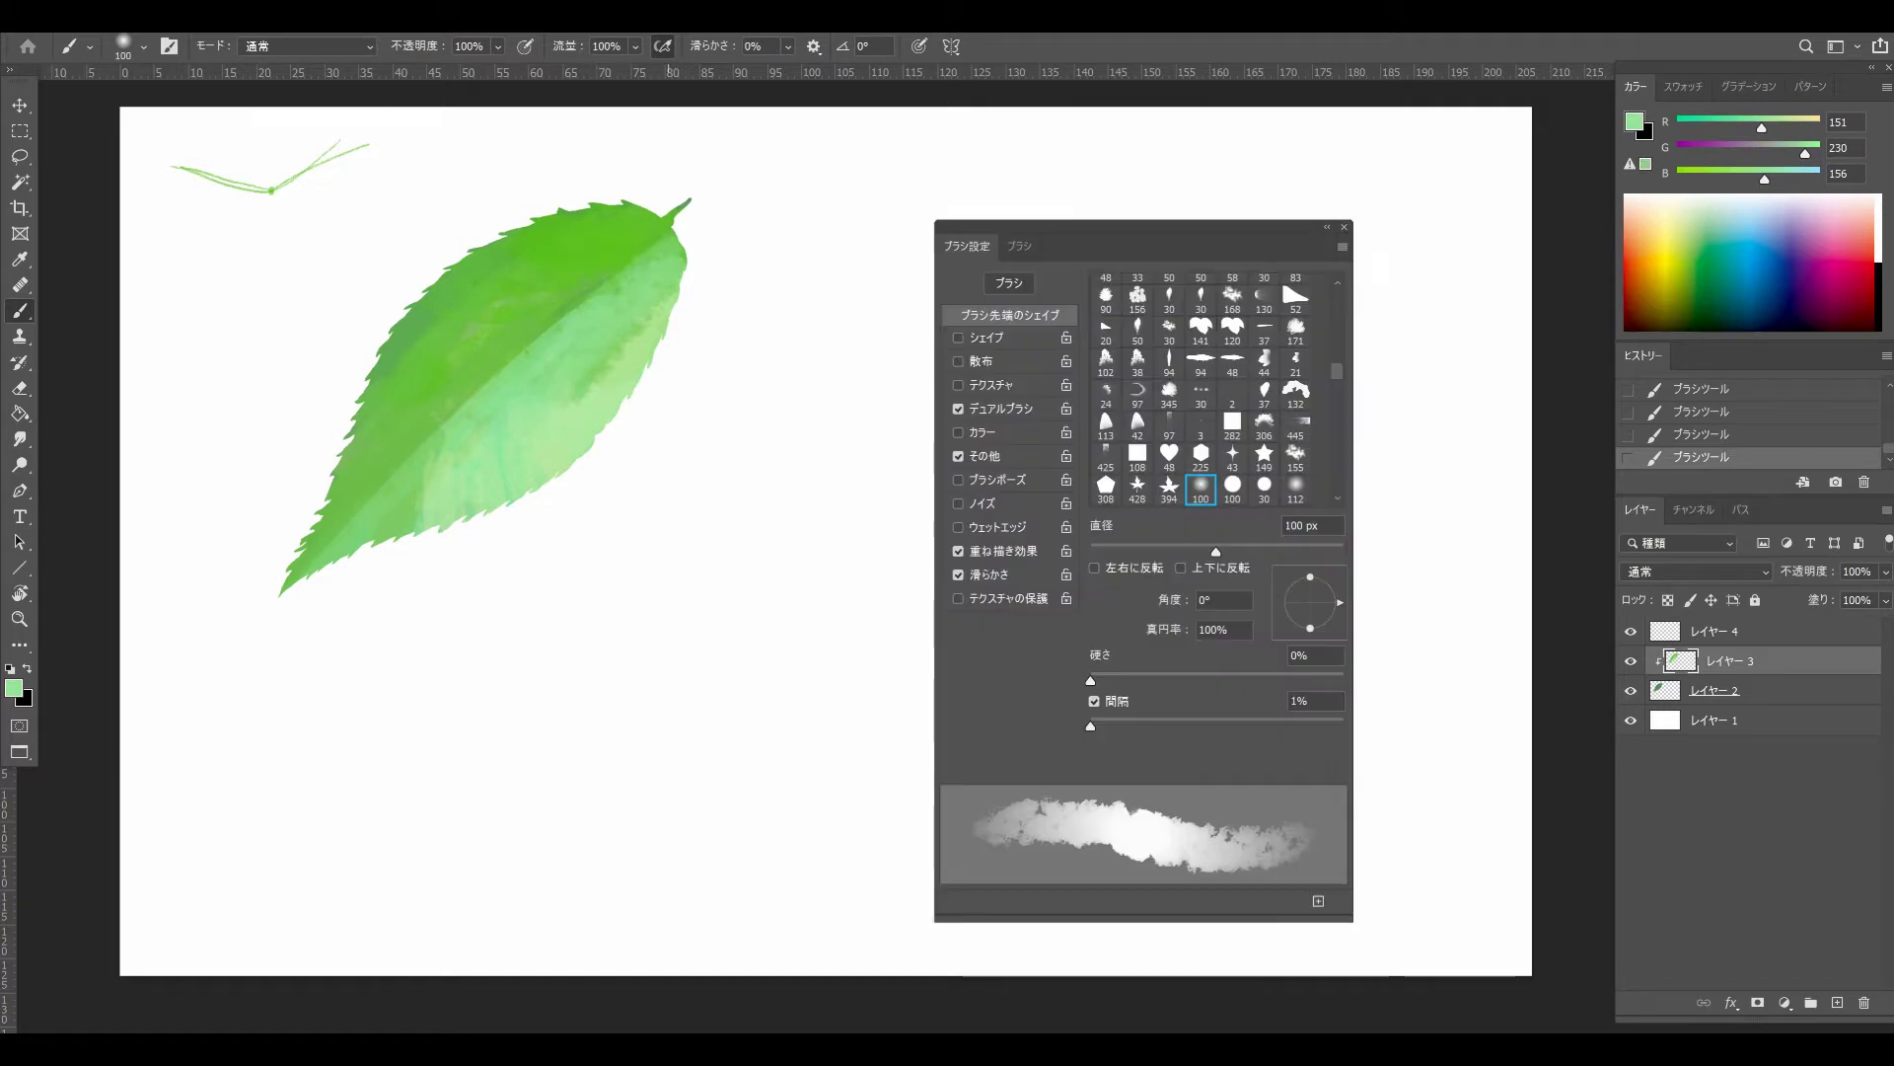
pyautogui.click(1020, 247)
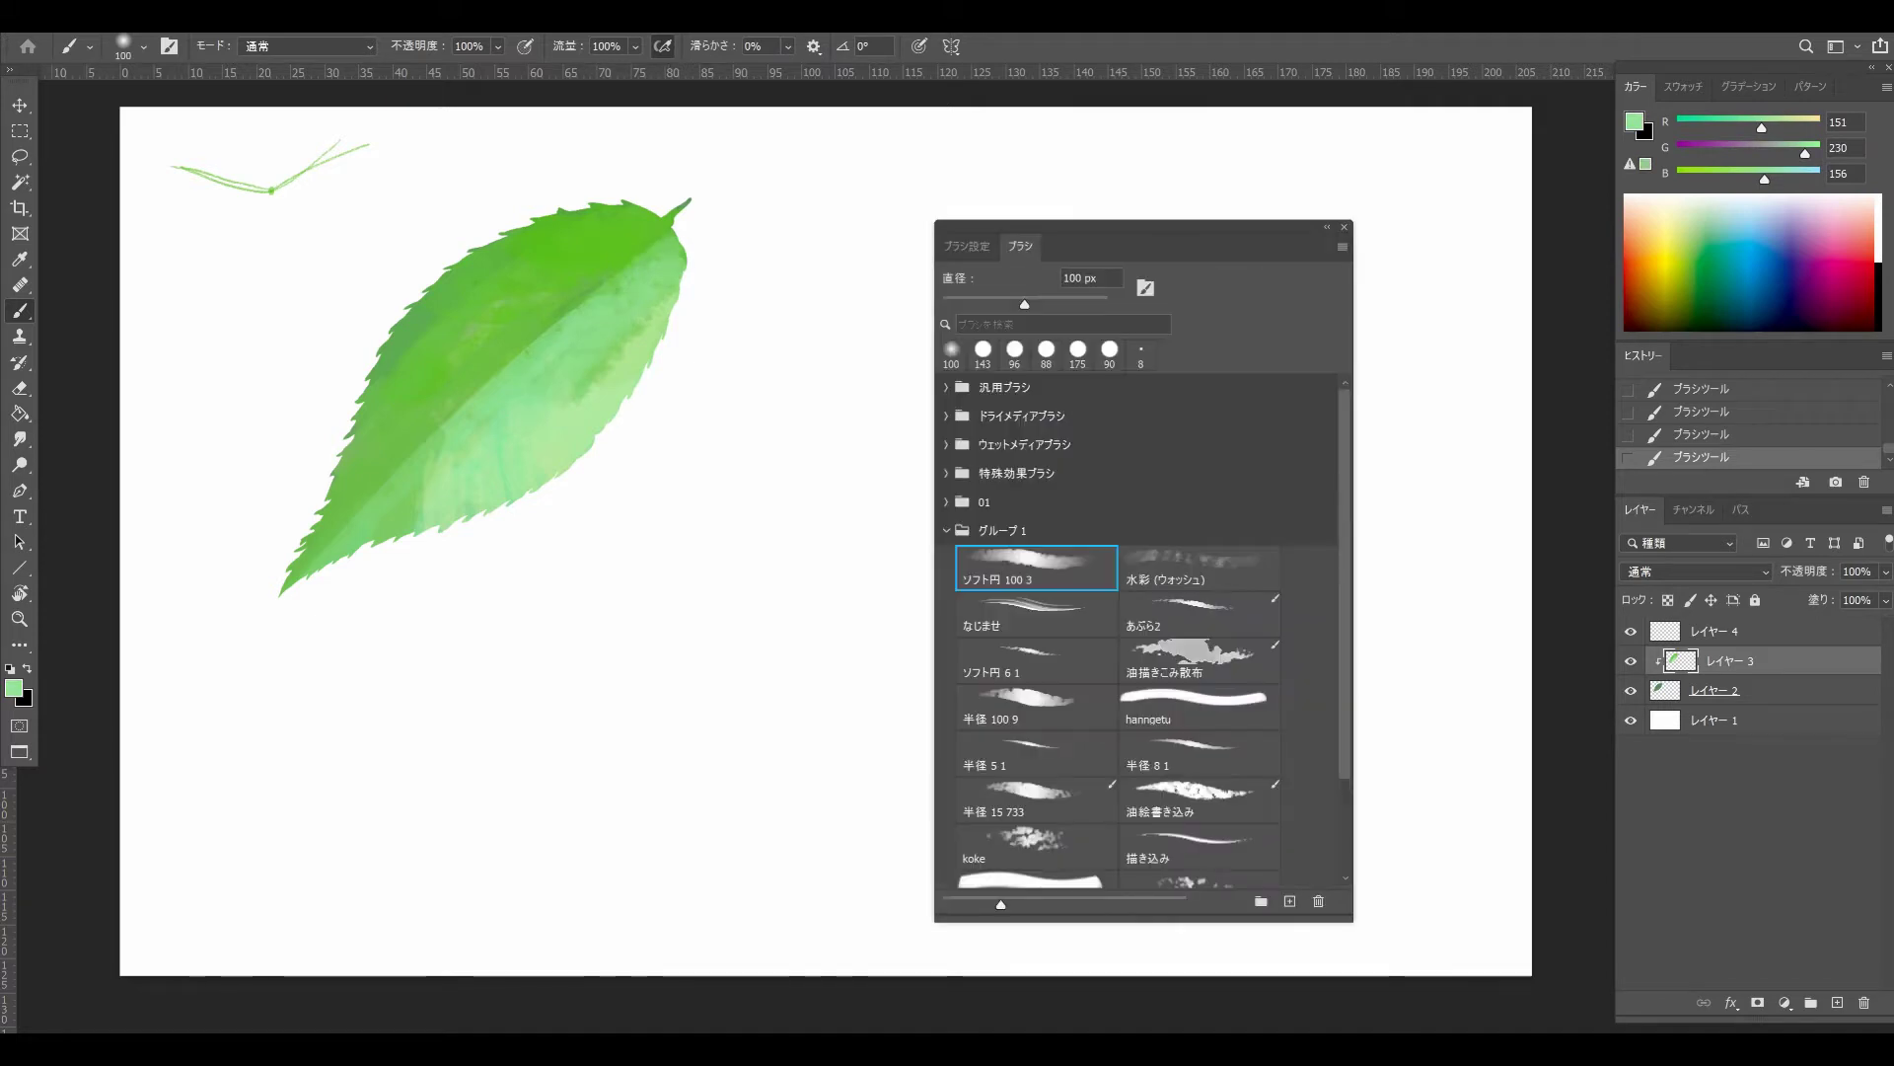
pyautogui.click(1036, 613)
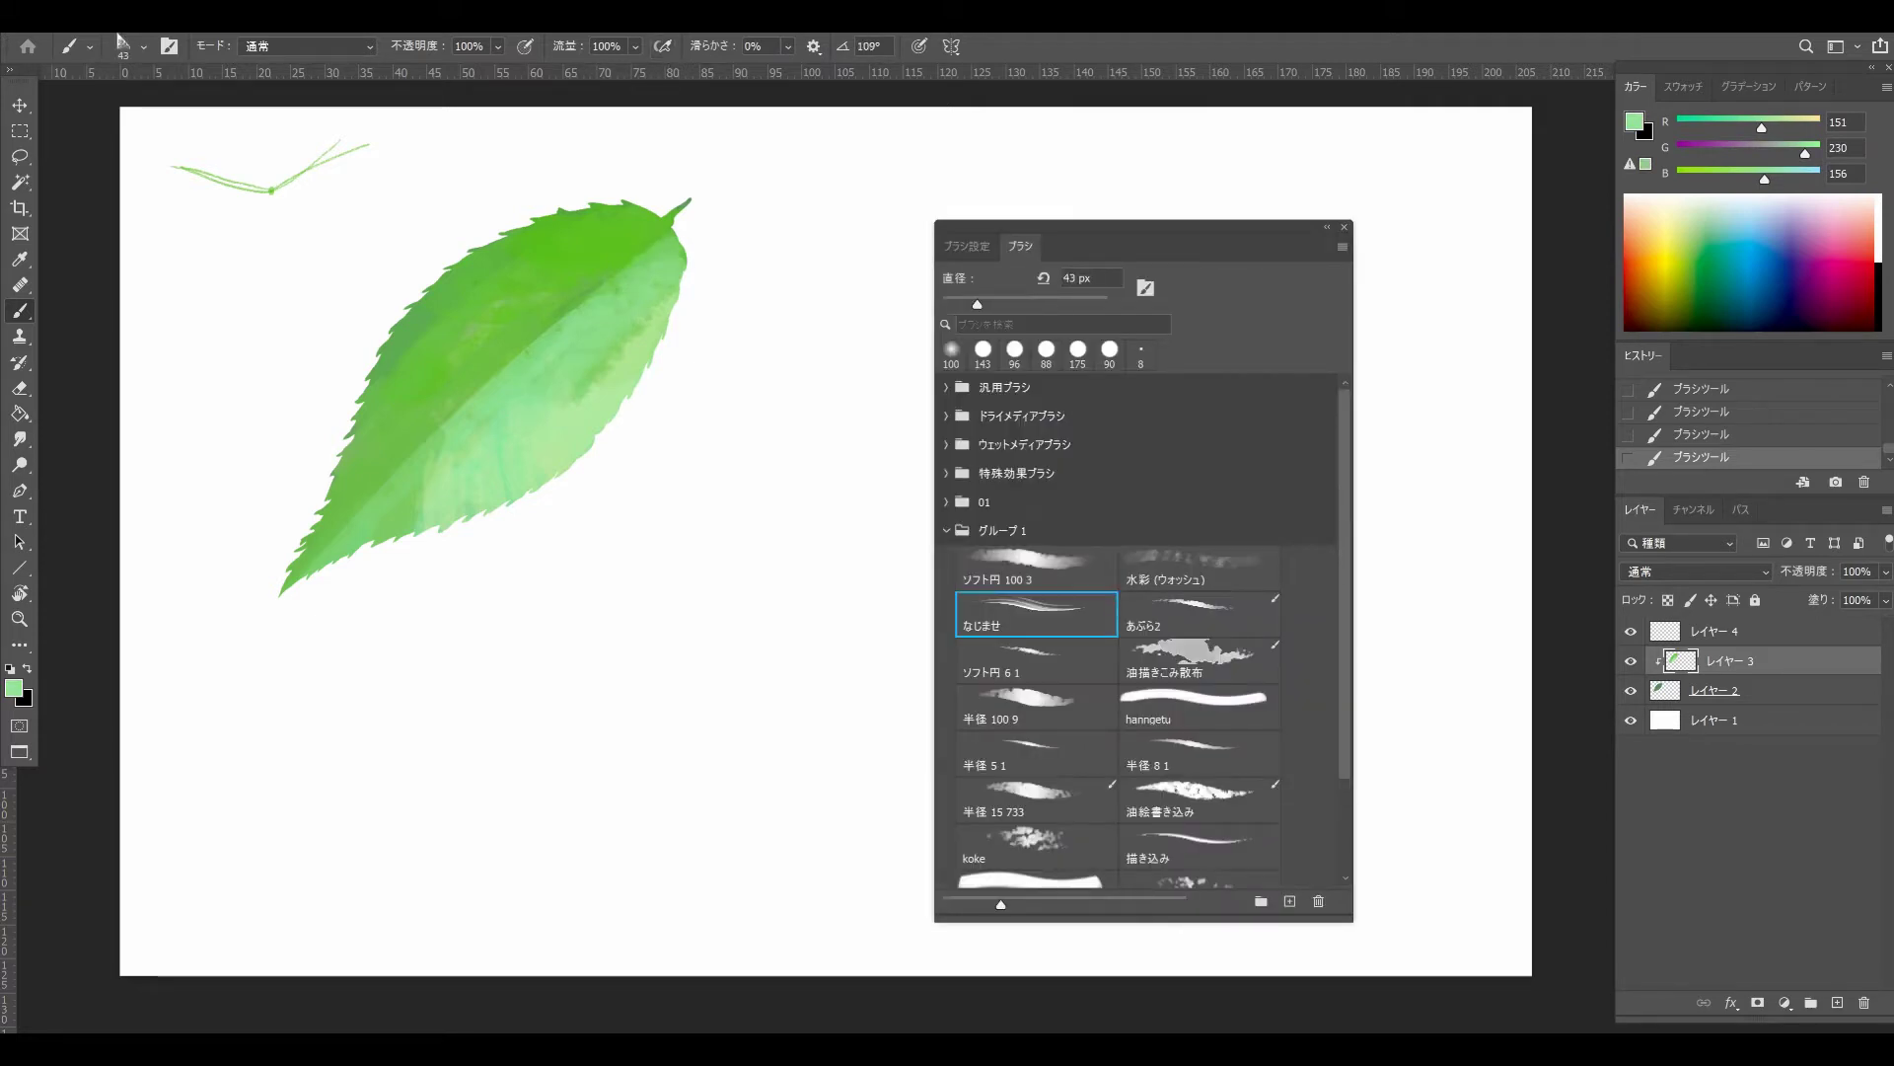
pyautogui.click(967, 246)
pyautogui.moveTo(1324, 597)
pyautogui.mouseDown()
pyautogui.moveTo(1310, 573)
pyautogui.moveTo(1330, 581)
pyautogui.mouseUp()
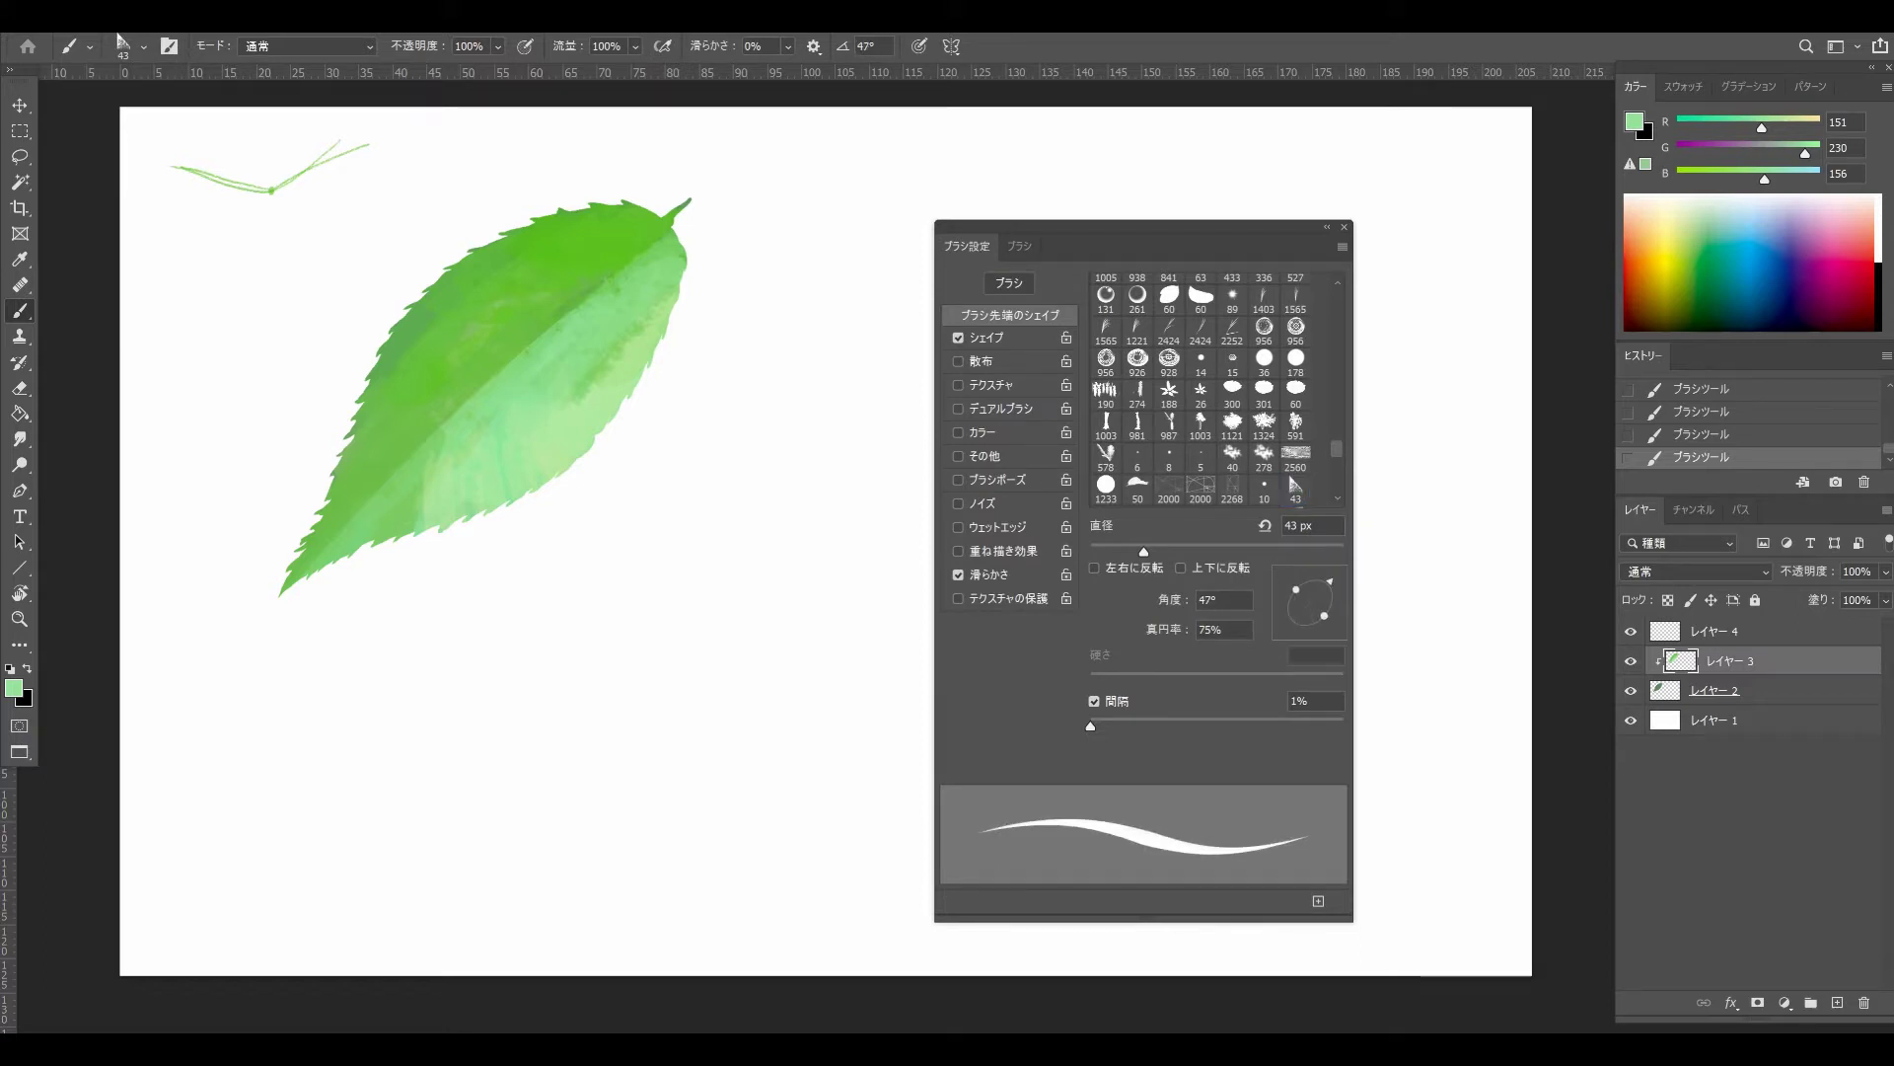
pyautogui.click(958, 456)
pyautogui.click(958, 337)
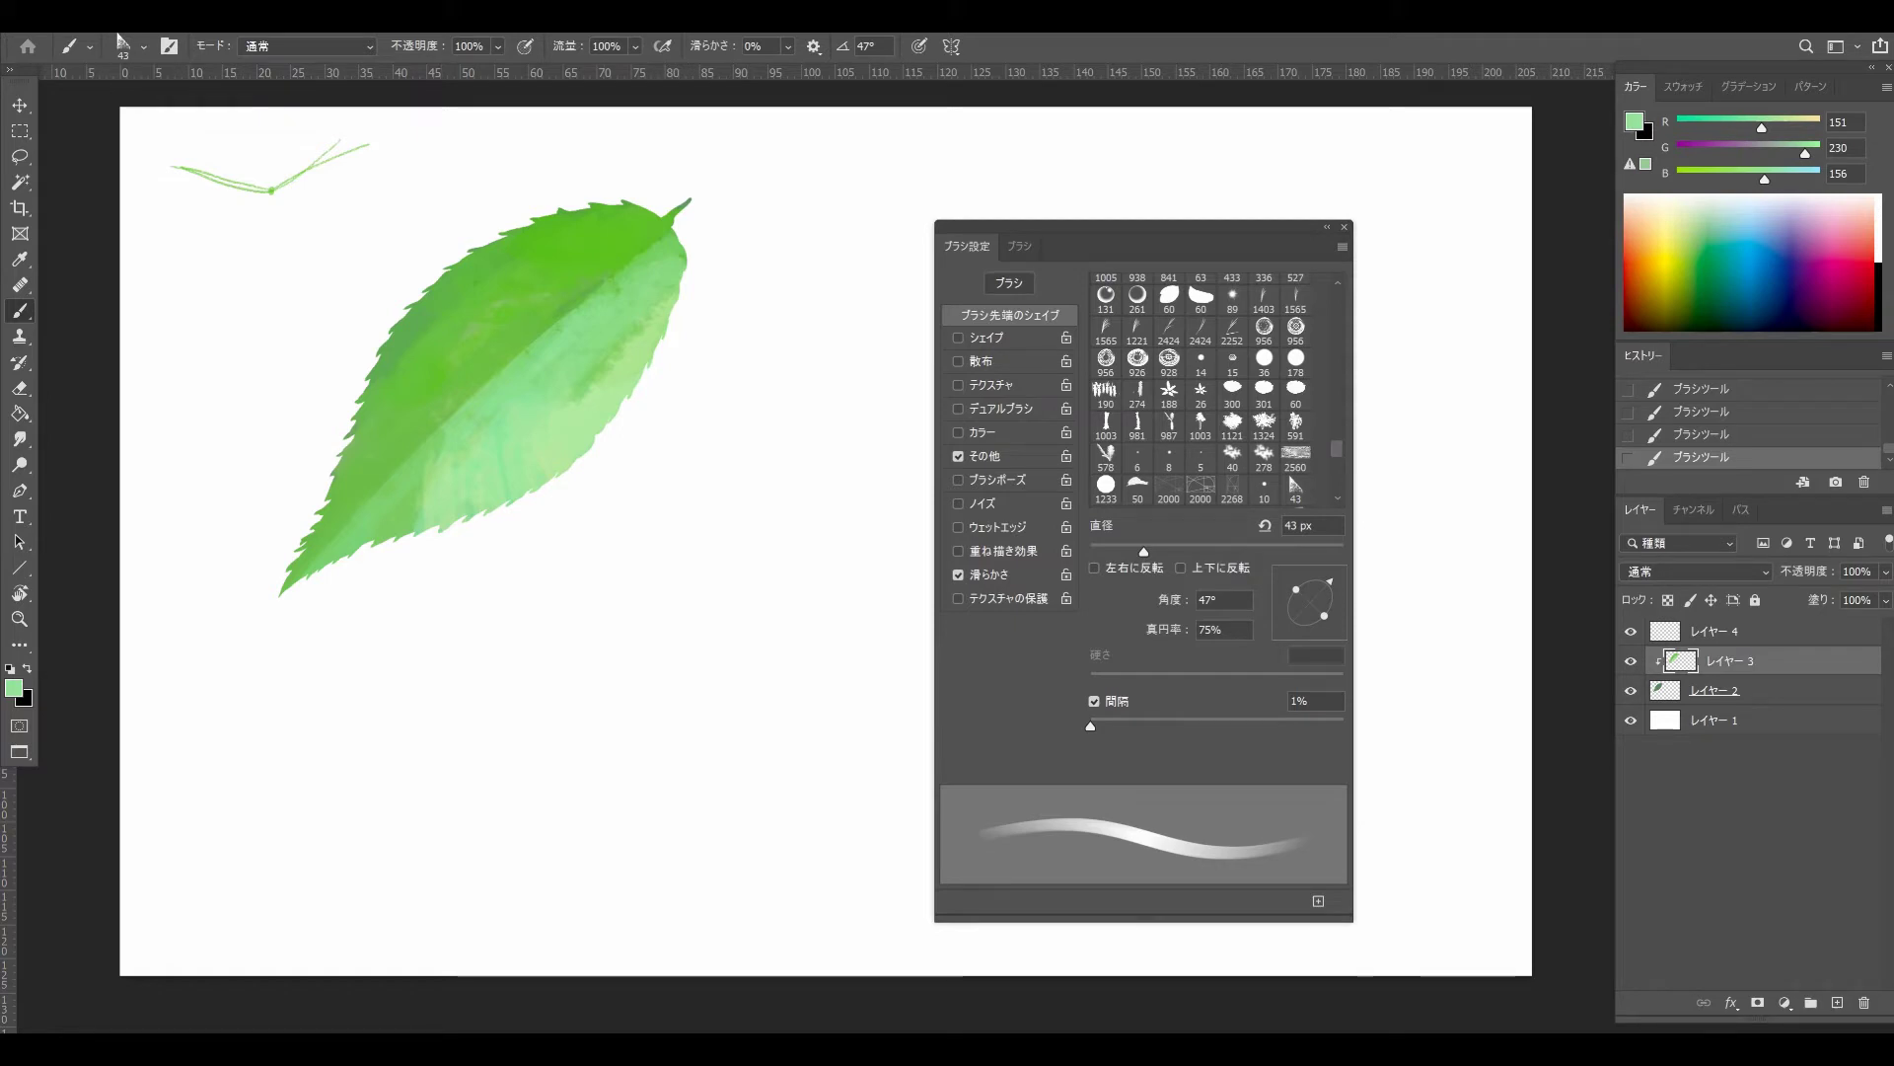
pyautogui.moveTo(1330, 581); pyautogui.dragTo(1336, 592)
pyautogui.press('F5')
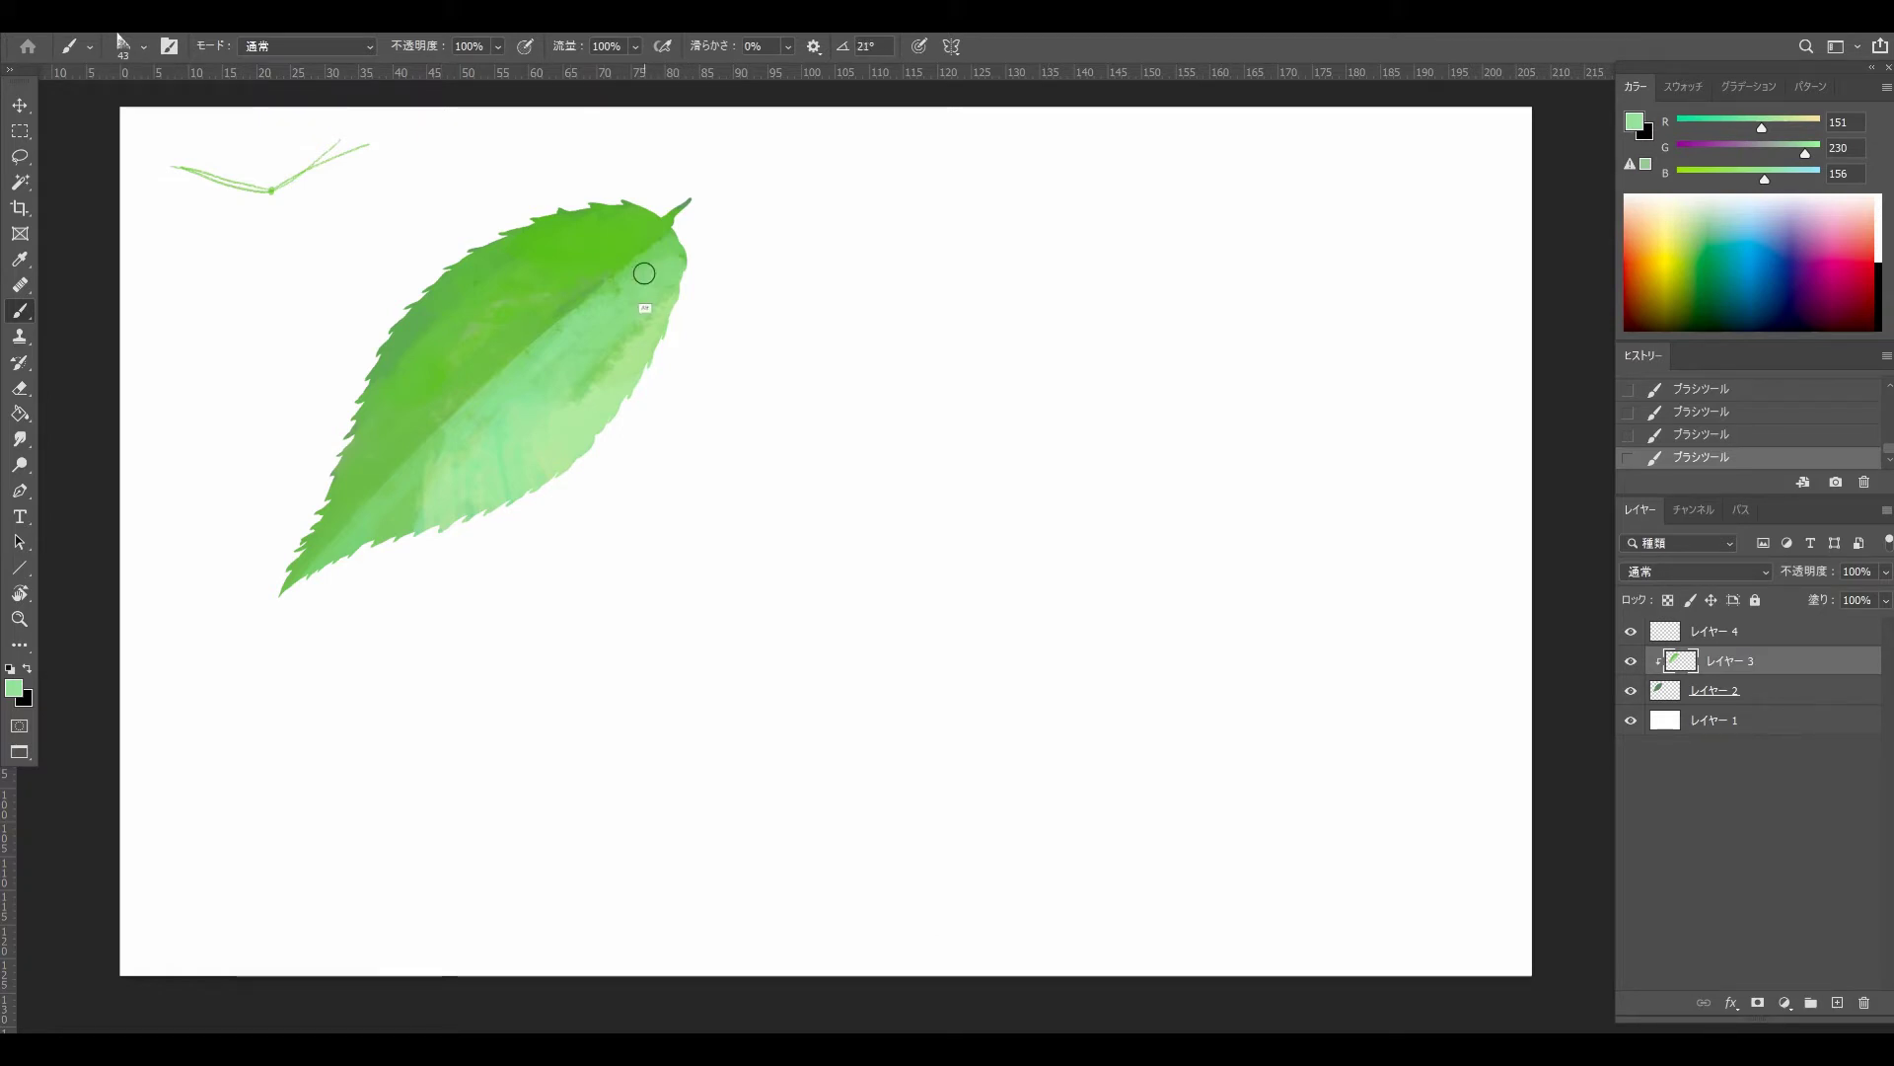
# Undo the last stroke, sample light green R 138, G 221, B 130 and blend it below the midrib near the stem at 133 px.
pyautogui.hotkey('ctrl', 'z')
pyautogui.keyDown('alt'); pyautogui.click(668, 310); pyautogui.keyUp('alt')
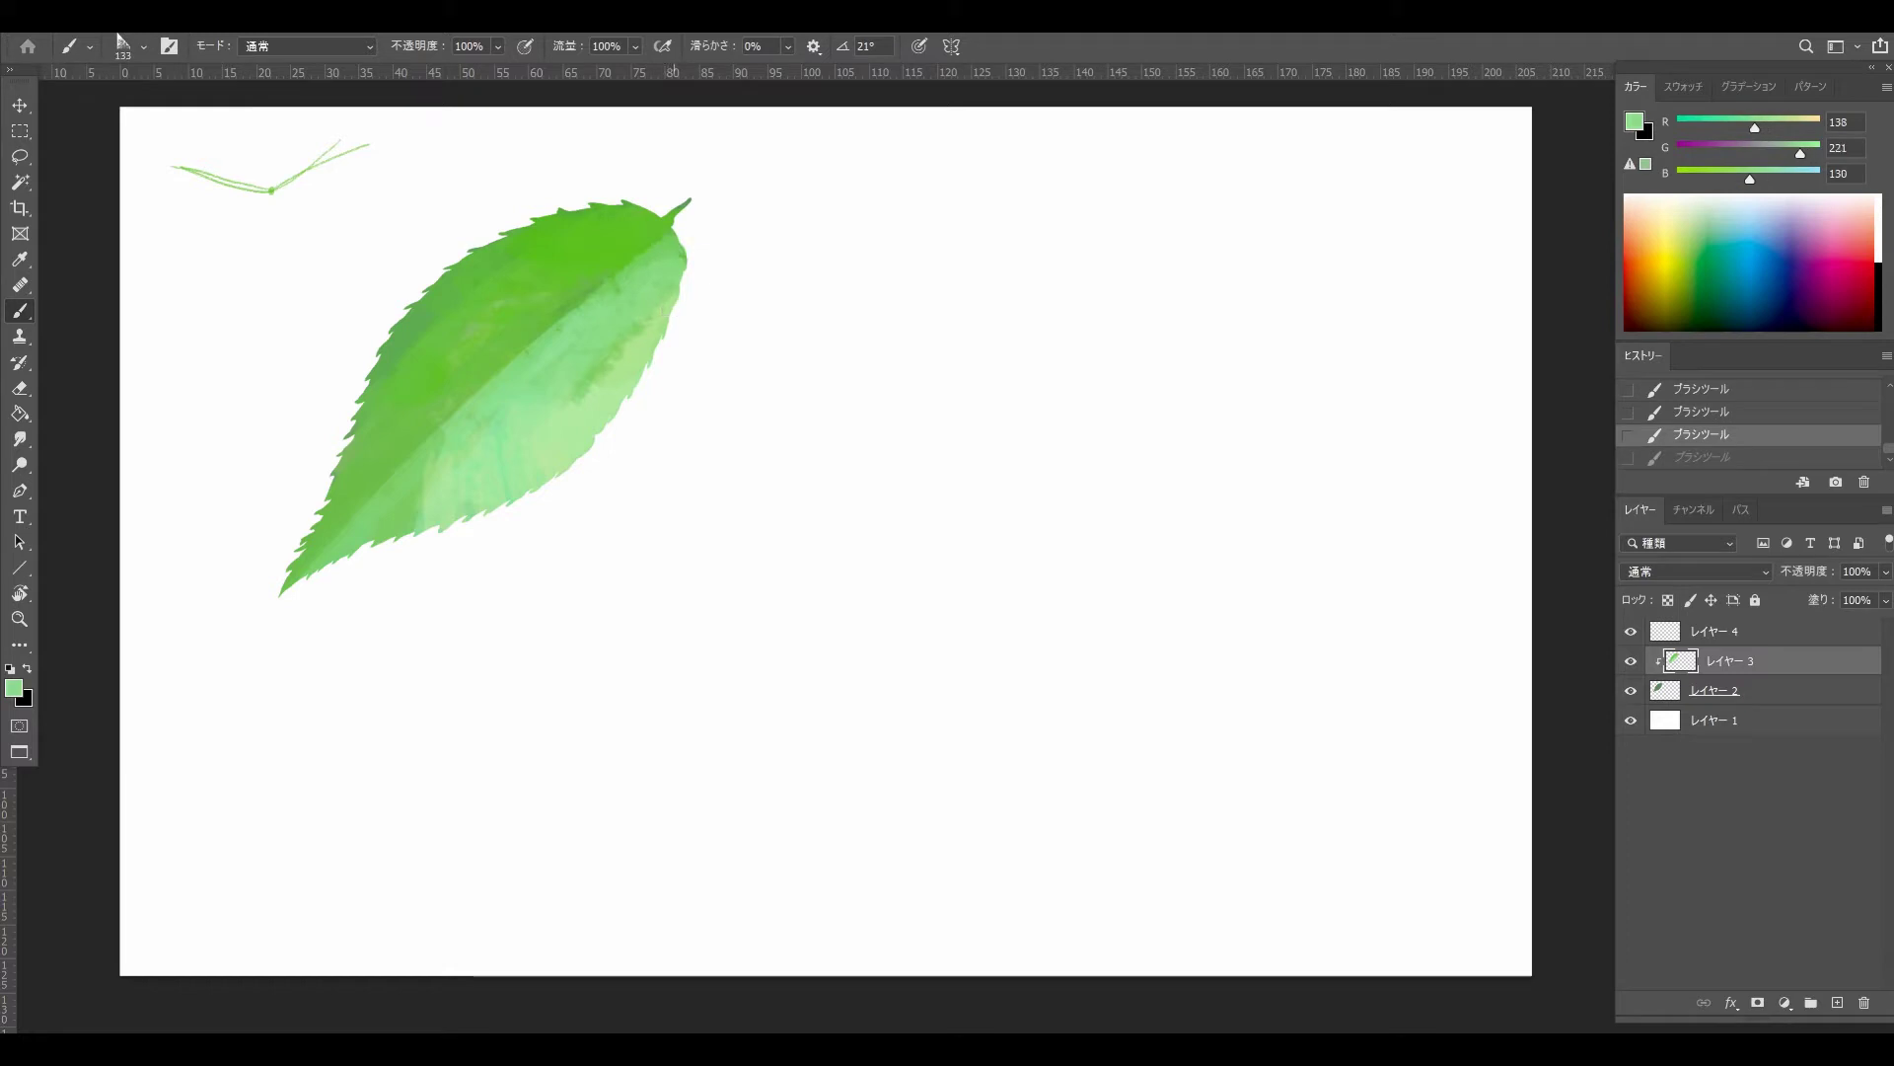
pyautogui.moveTo(663, 246); pyautogui.dragTo(575, 306)
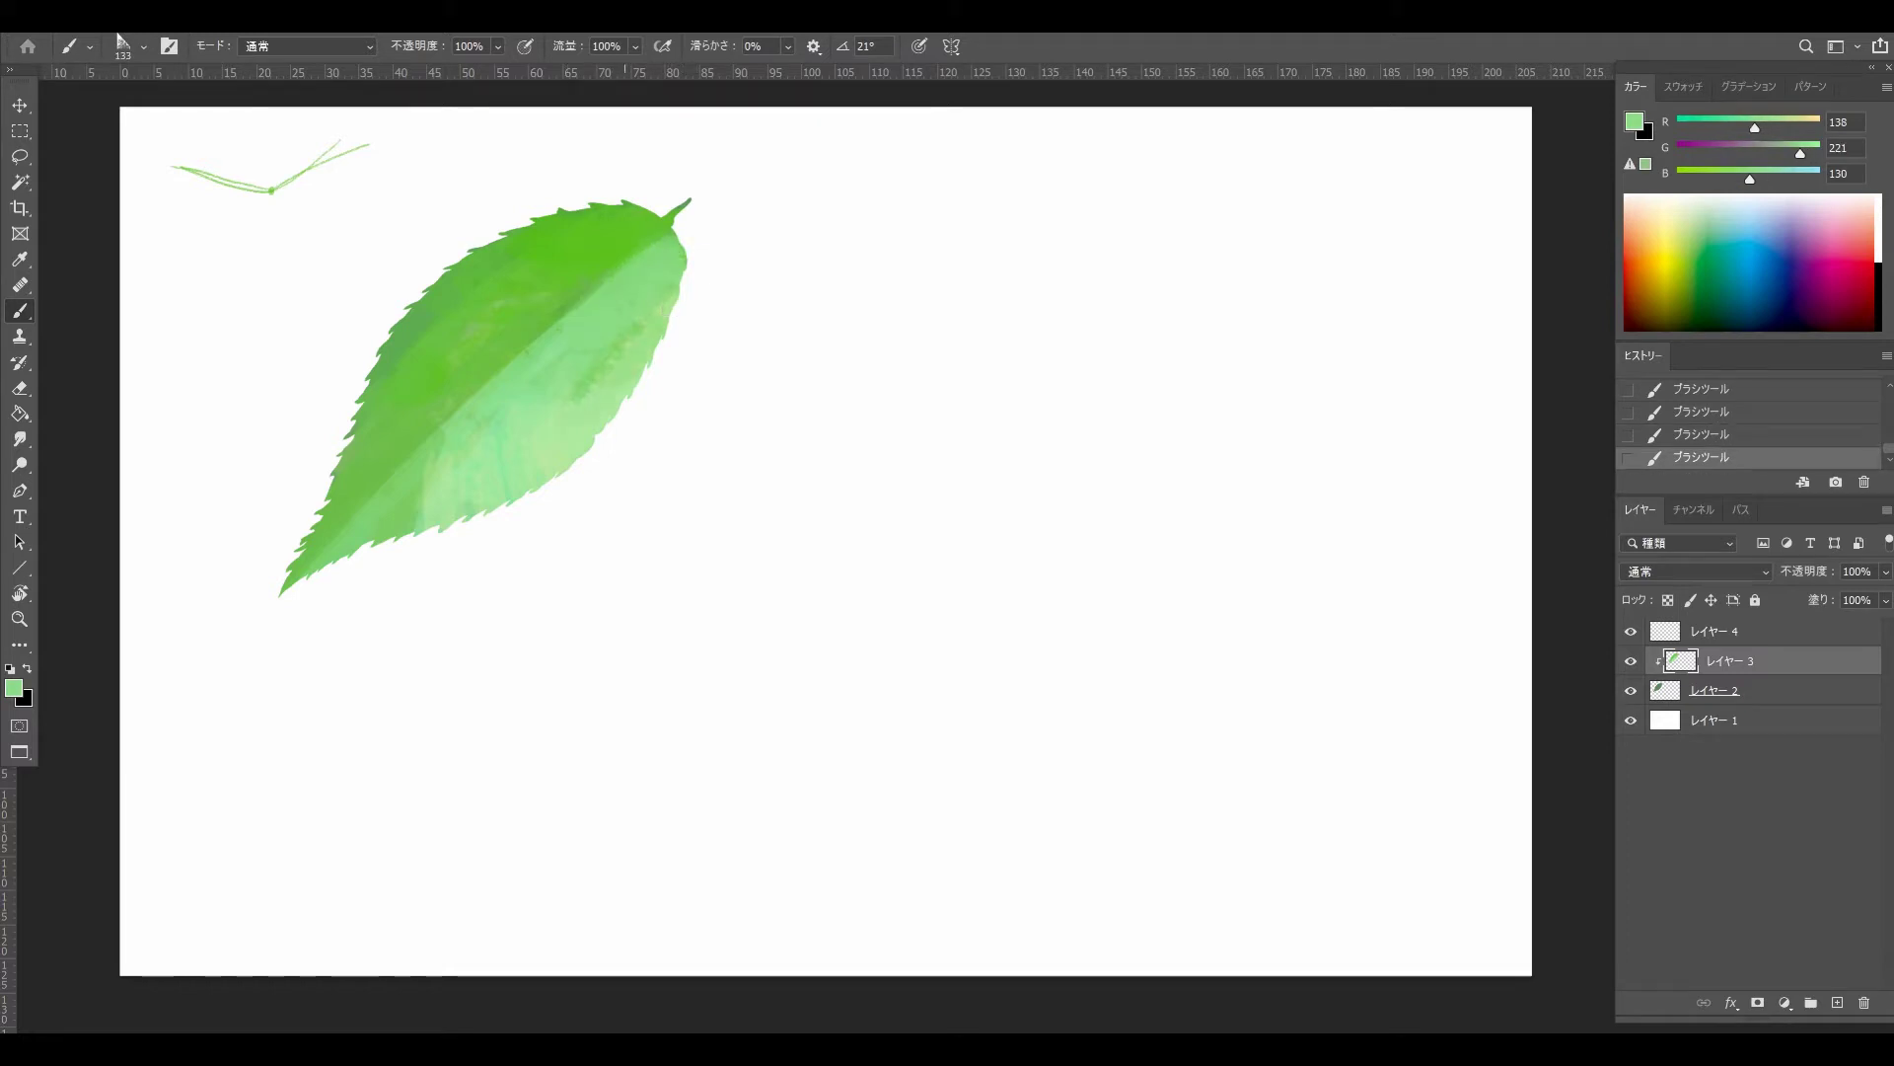
# Paint light green streaks across the leaf's upper half near the stem, running from the midrib towards the outer edge.
pyautogui.moveTo(614, 236); pyautogui.dragTo(499, 240)
pyautogui.moveTo(616, 220); pyautogui.dragTo(538, 235)
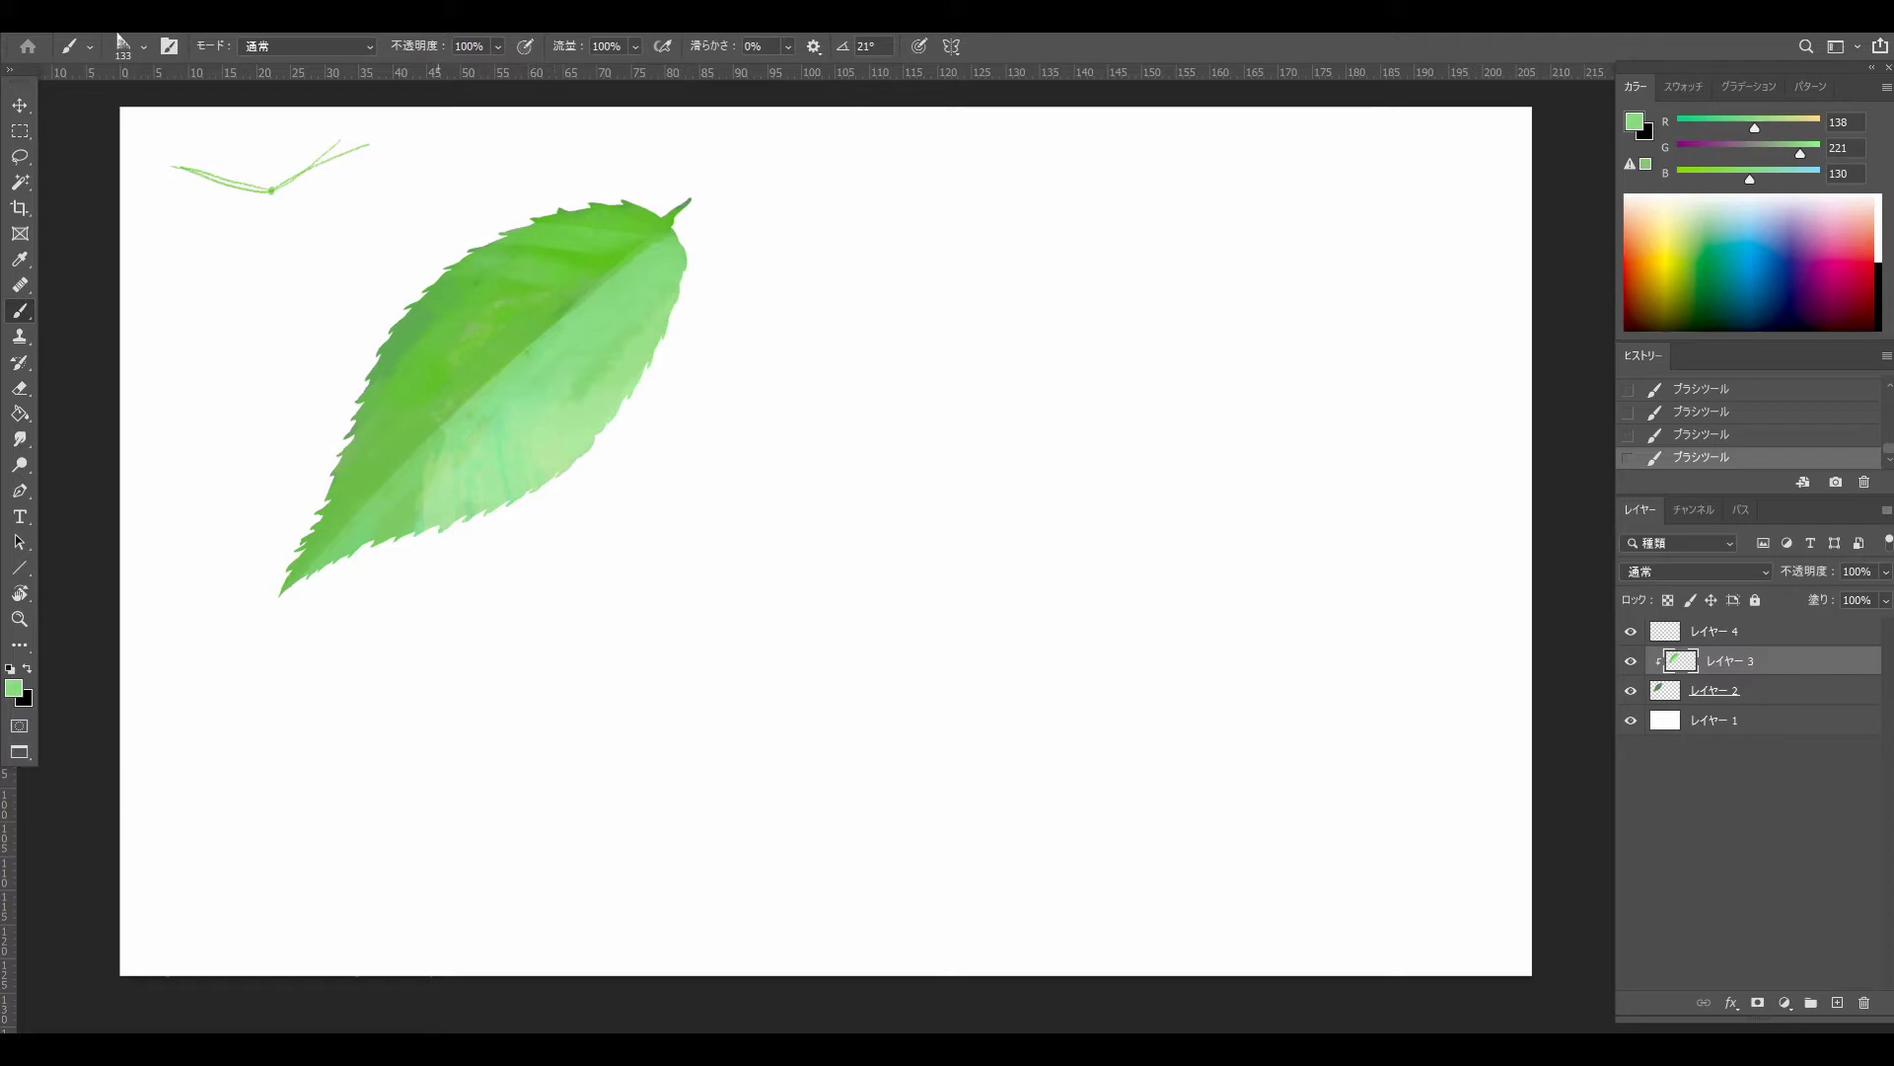
pyautogui.hotkey('ctrl', 'z')
pyautogui.hotkey('ctrl', 'shift', 'z')
# Sample bright green R 104, G 197, B 60 from the upper half and paint streaks across the leaf's lower half, from midrib to edge.
pyautogui.keyDown('alt'); pyautogui.click(415, 367); pyautogui.keyUp('alt')
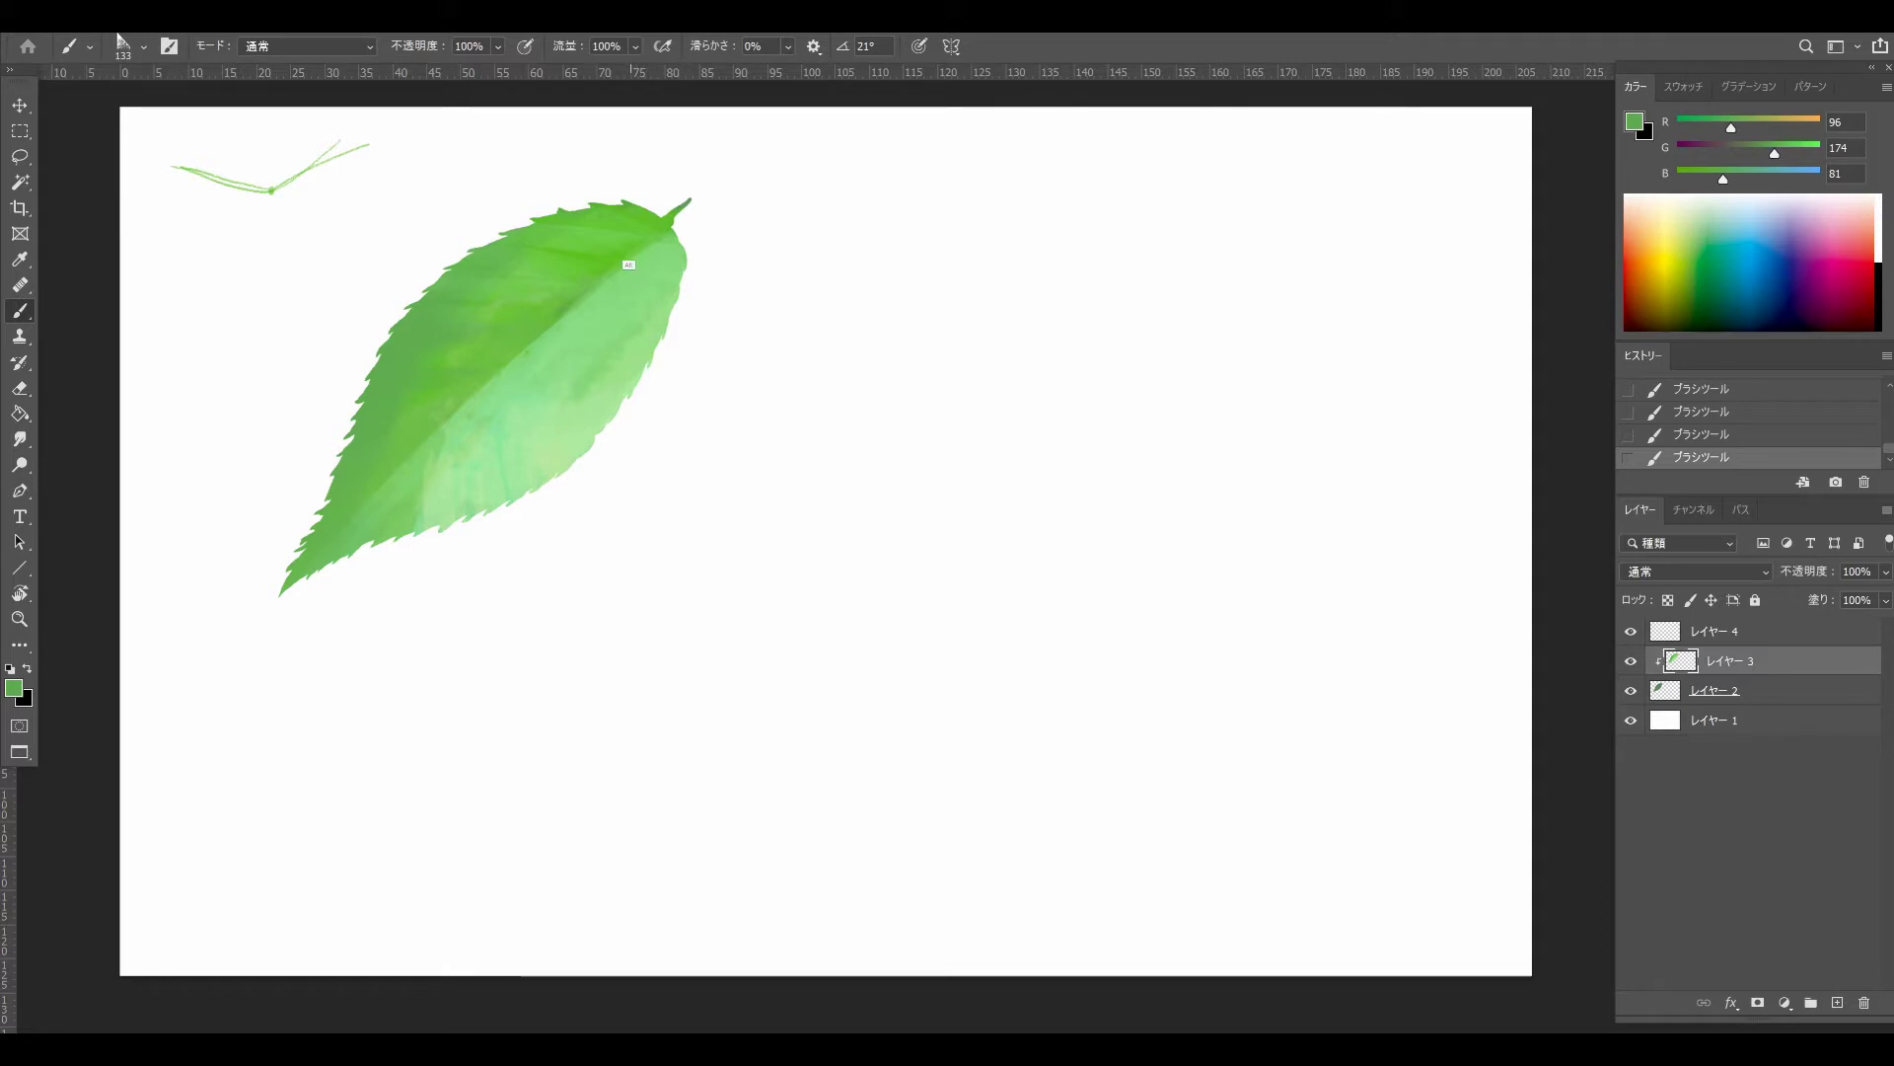
pyautogui.keyDown('alt'); pyautogui.click(617, 247); pyautogui.keyUp('alt')
pyautogui.hotkey('ctrl', 'z')
pyautogui.moveTo(669, 257)
pyautogui.mouseDown()
pyautogui.moveTo(647, 319)
pyautogui.moveTo(554, 402)
pyautogui.mouseUp()
pyautogui.moveTo(491, 438)
pyautogui.mouseDown()
pyautogui.moveTo(430, 523)
pyautogui.moveTo(487, 511)
pyautogui.mouseUp()
pyautogui.moveTo(517, 428)
pyautogui.mouseDown()
pyautogui.moveTo(511, 499)
pyautogui.moveTo(548, 391)
pyautogui.mouseUp()
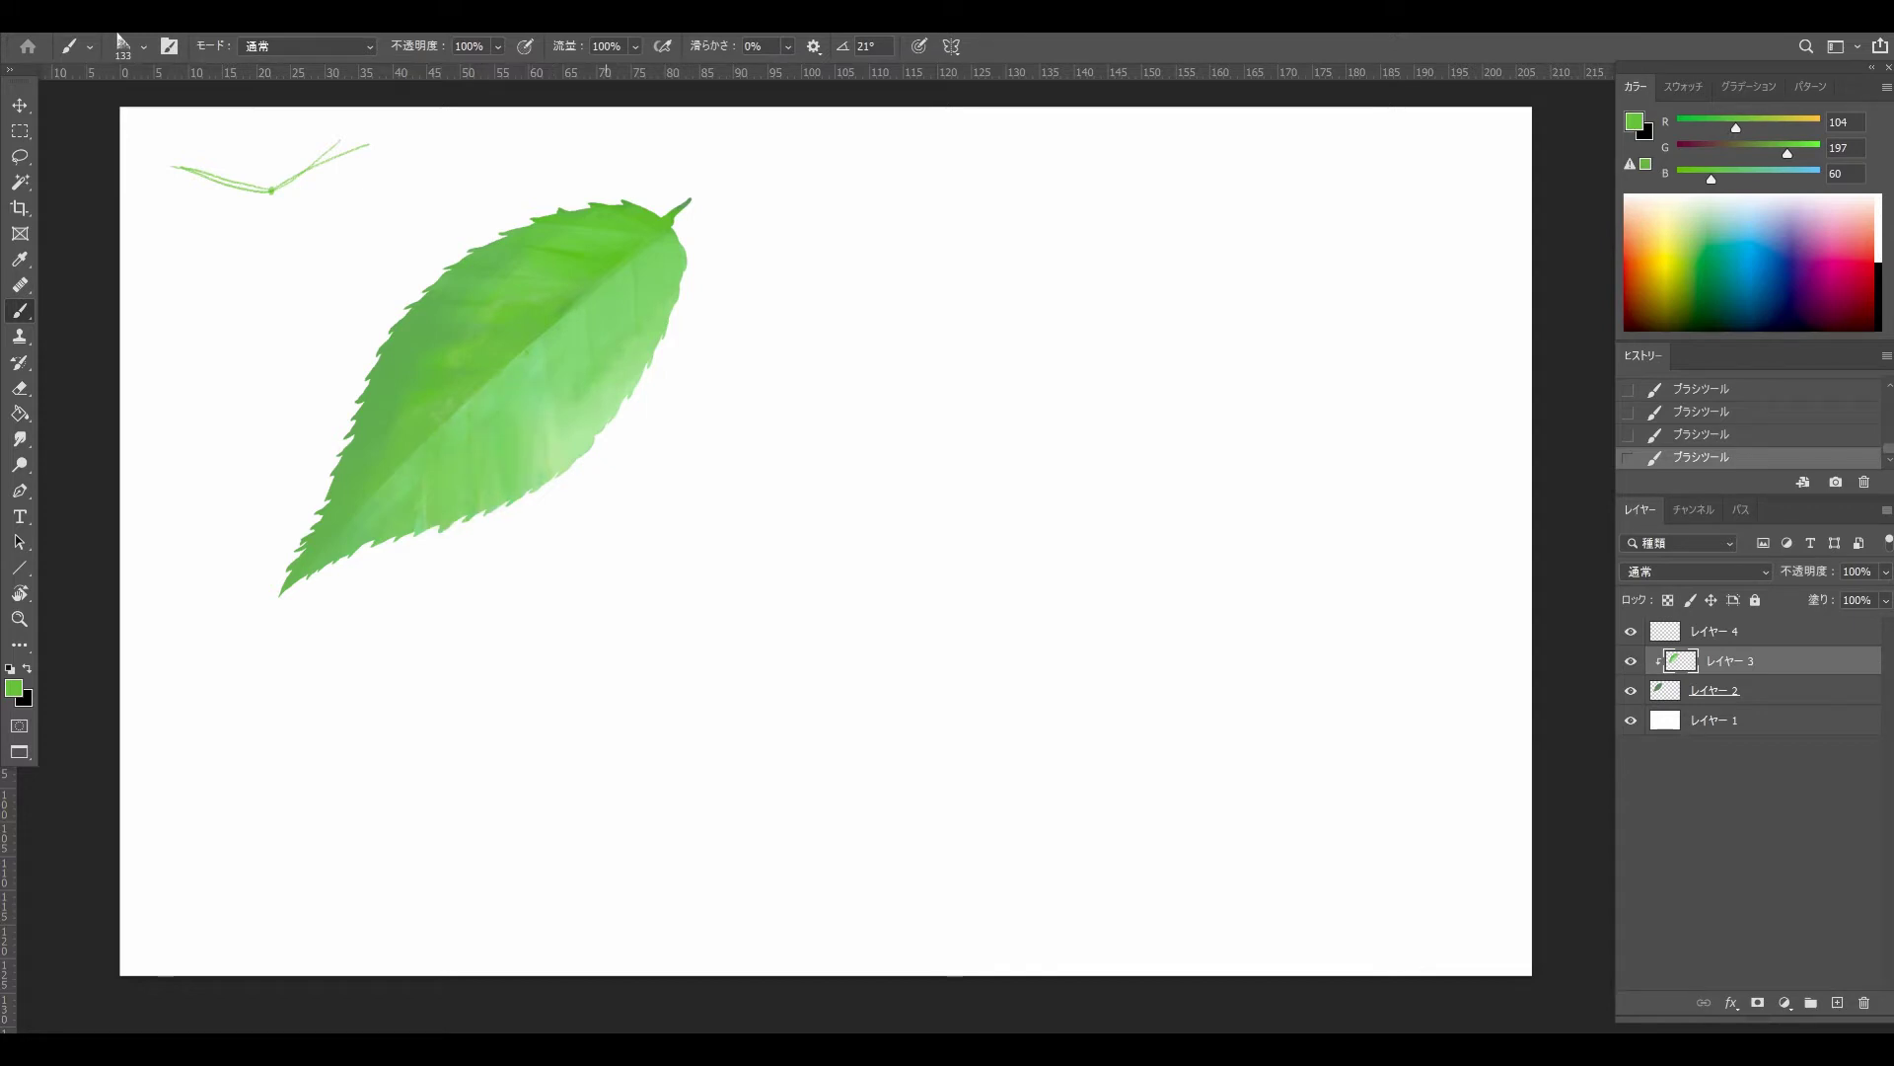
pyautogui.moveTo(592, 368); pyautogui.dragTo(572, 368)
pyautogui.moveTo(517, 448)
pyautogui.mouseDown()
pyautogui.moveTo(499, 501)
pyautogui.moveTo(464, 509)
pyautogui.moveTo(455, 479)
pyautogui.mouseUp()
pyautogui.hotkey('ctrl', 'z')
pyautogui.moveTo(542, 394)
pyautogui.mouseDown()
pyautogui.moveTo(545, 459)
pyautogui.moveTo(565, 388)
pyautogui.mouseUp()
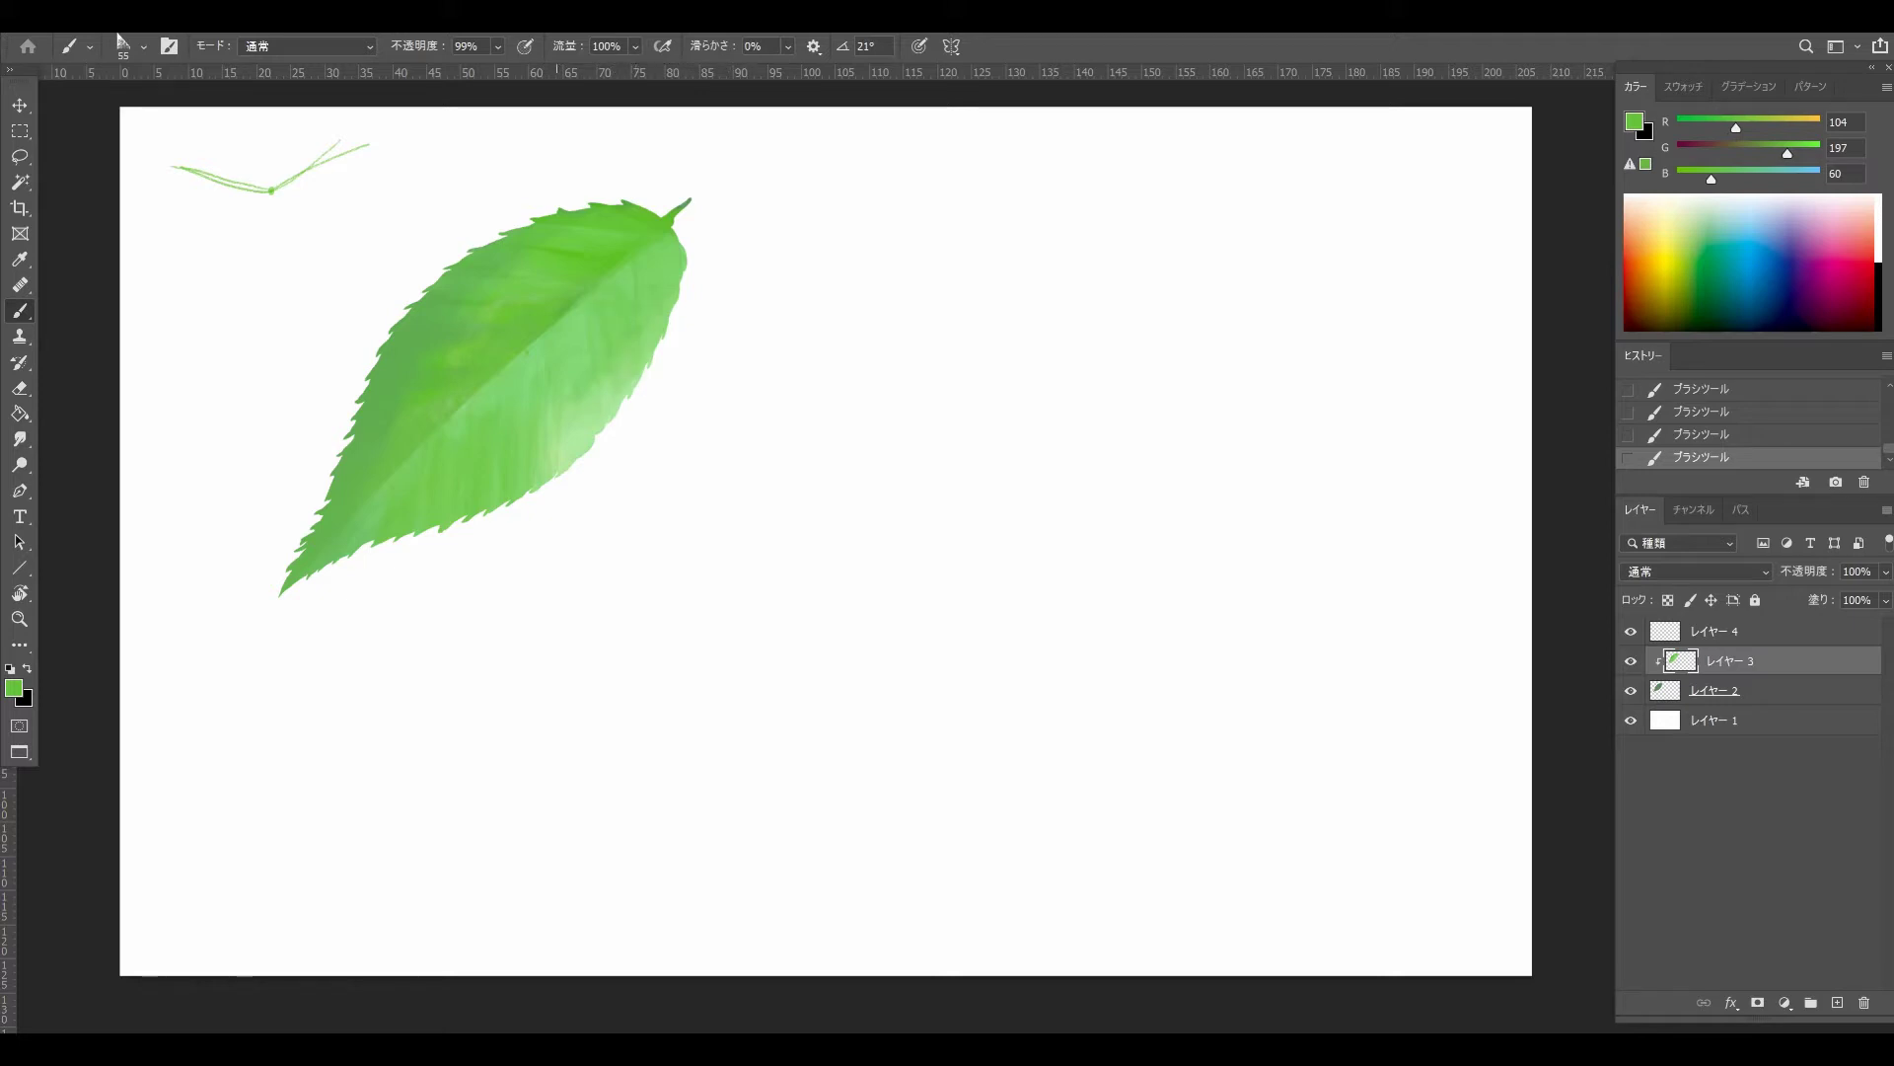
# Sample greens beside the midrib, ending on R 108, G 194, B 66, and blend them around its middle, undoing unwanted strokes.
pyautogui.moveTo(536, 332); pyautogui.dragTo(550, 334)
pyautogui.keyDown('alt'); pyautogui.click(525, 337); pyautogui.keyUp('alt')
pyautogui.keyDown('alt'); pyautogui.click(552, 338); pyautogui.keyUp('alt')
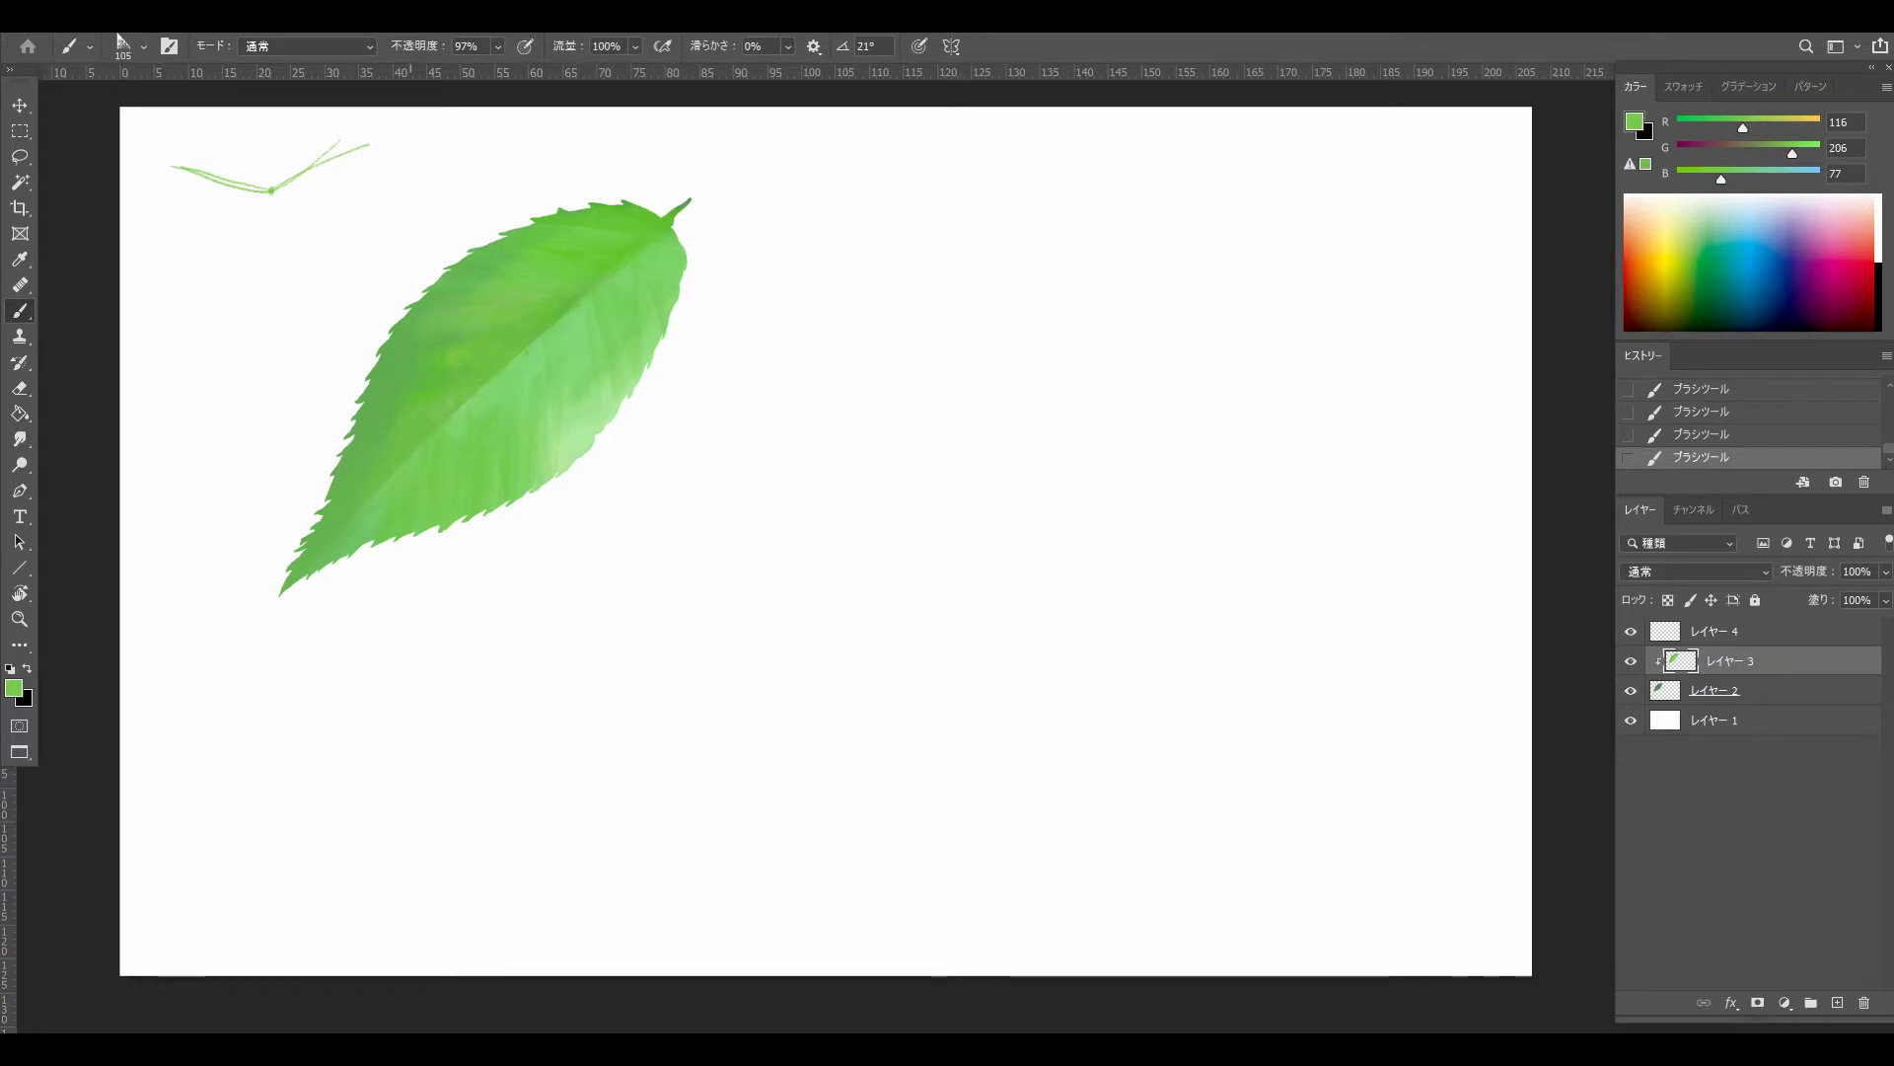
pyautogui.hotkey('ctrl', 'z')
pyautogui.hotkey('ctrl', 'z')
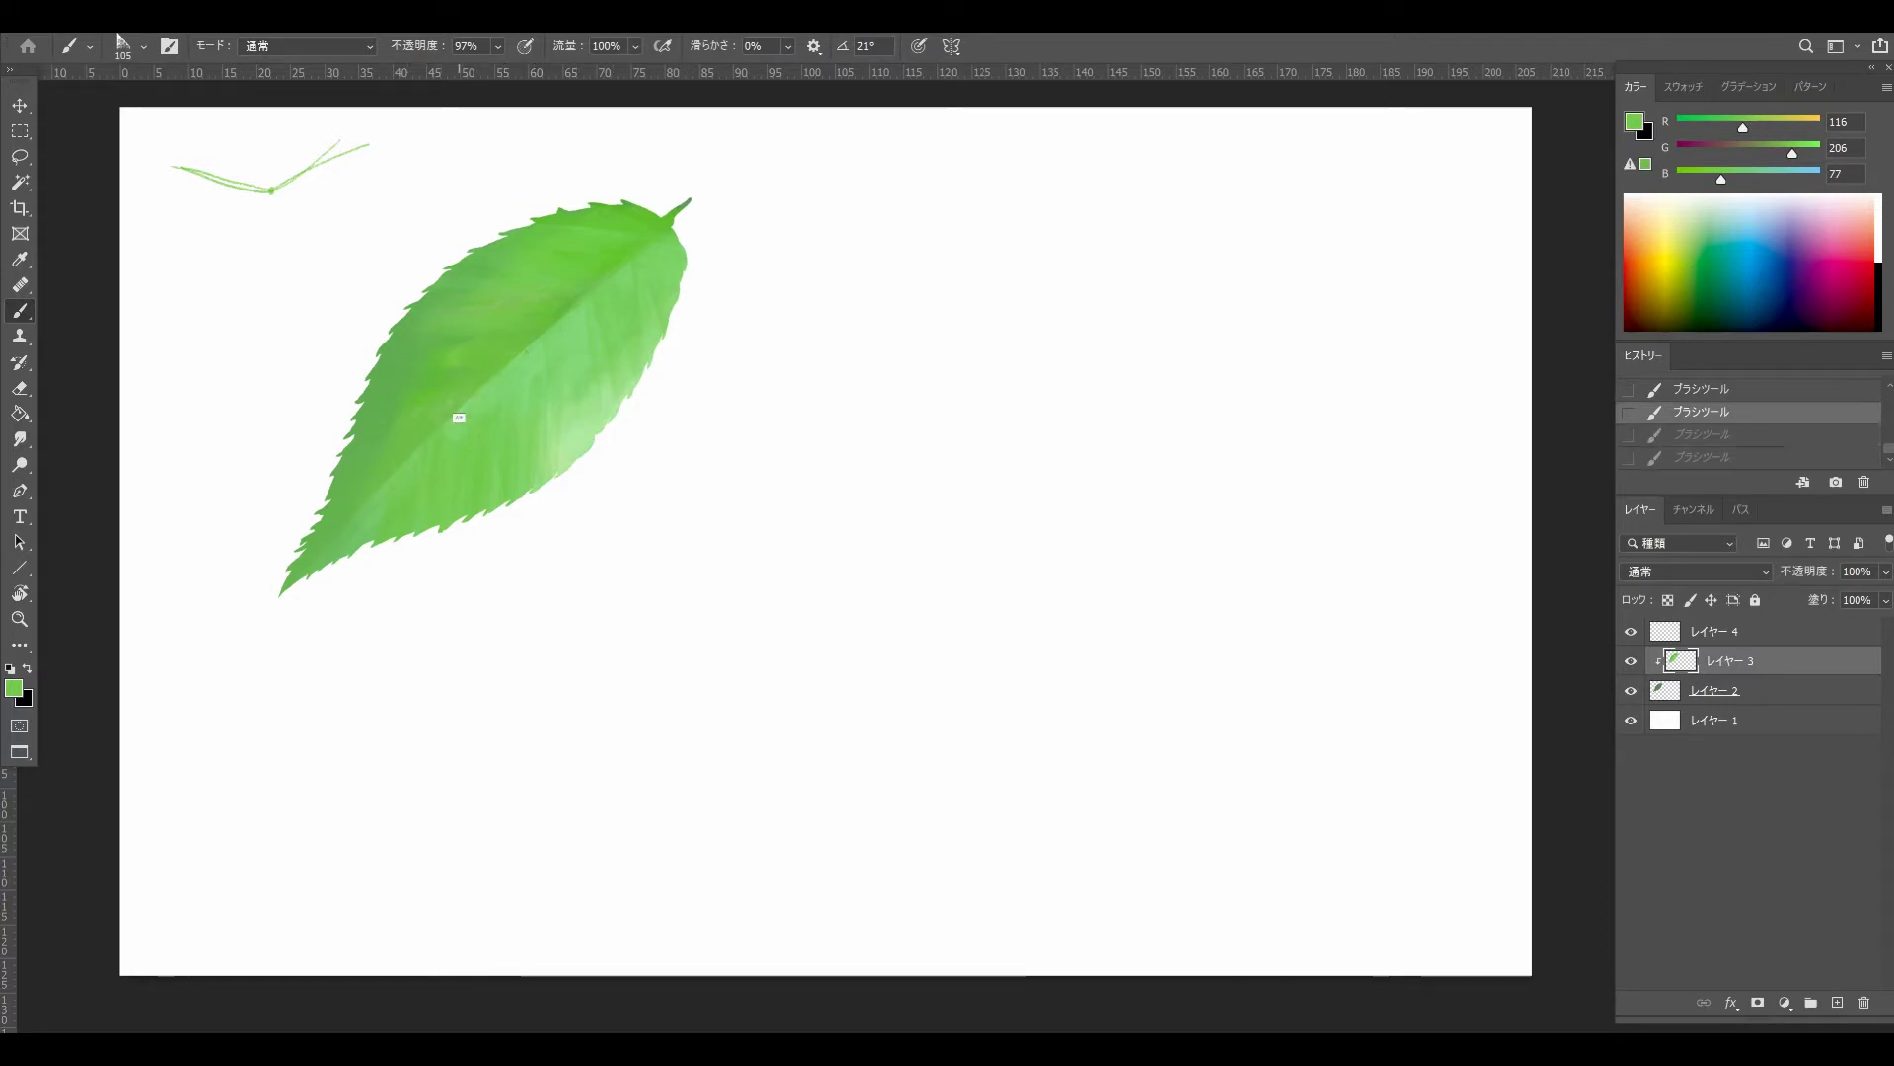
pyautogui.keyDown('alt'); pyautogui.click(459, 418); pyautogui.keyUp('alt')
pyautogui.moveTo(459, 399); pyautogui.dragTo(446, 379)
pyautogui.hotkey('ctrl', 'z')
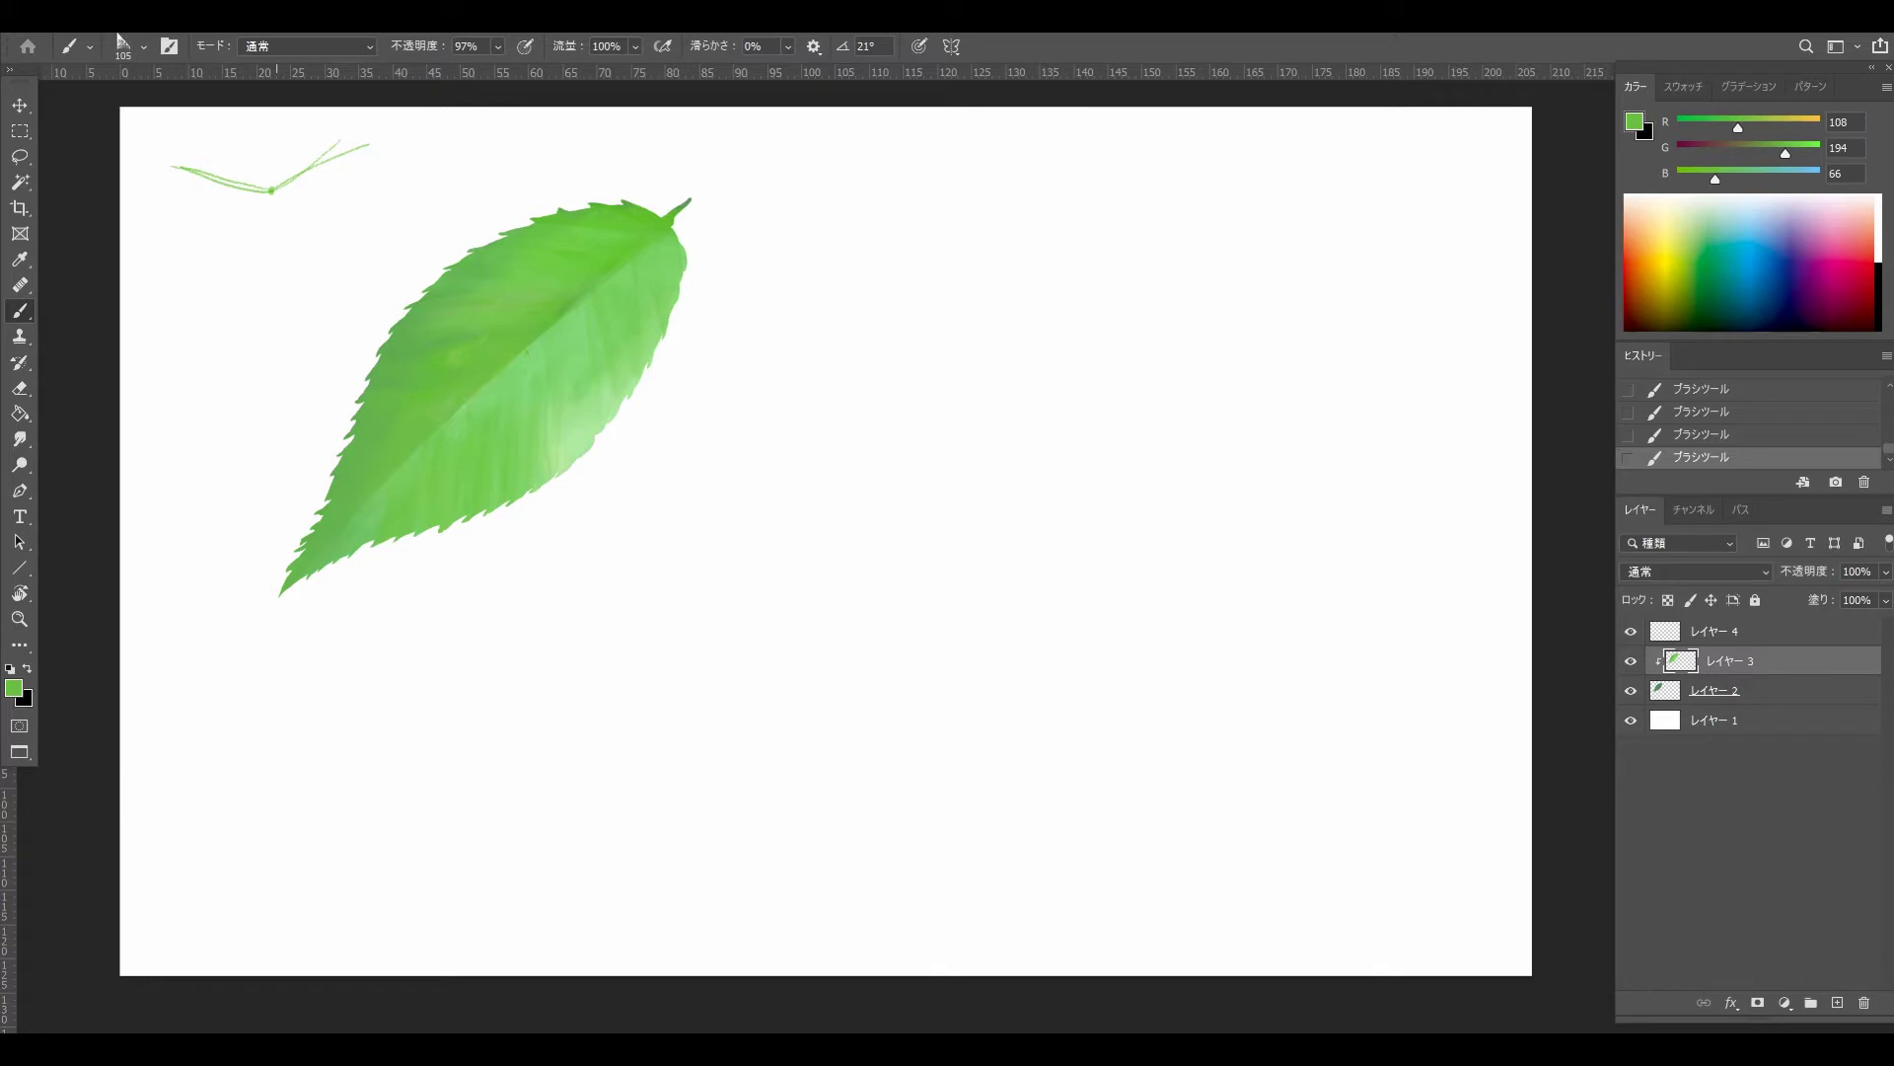
# Set the brush size to 105 px and the brush colour to dark green R 62, G 134, B 27.
pyautogui.click(168, 46)
pyautogui.moveTo(1142, 551); pyautogui.dragTo(1222, 551)
pyautogui.click(1345, 227)
pyautogui.click(14, 687)
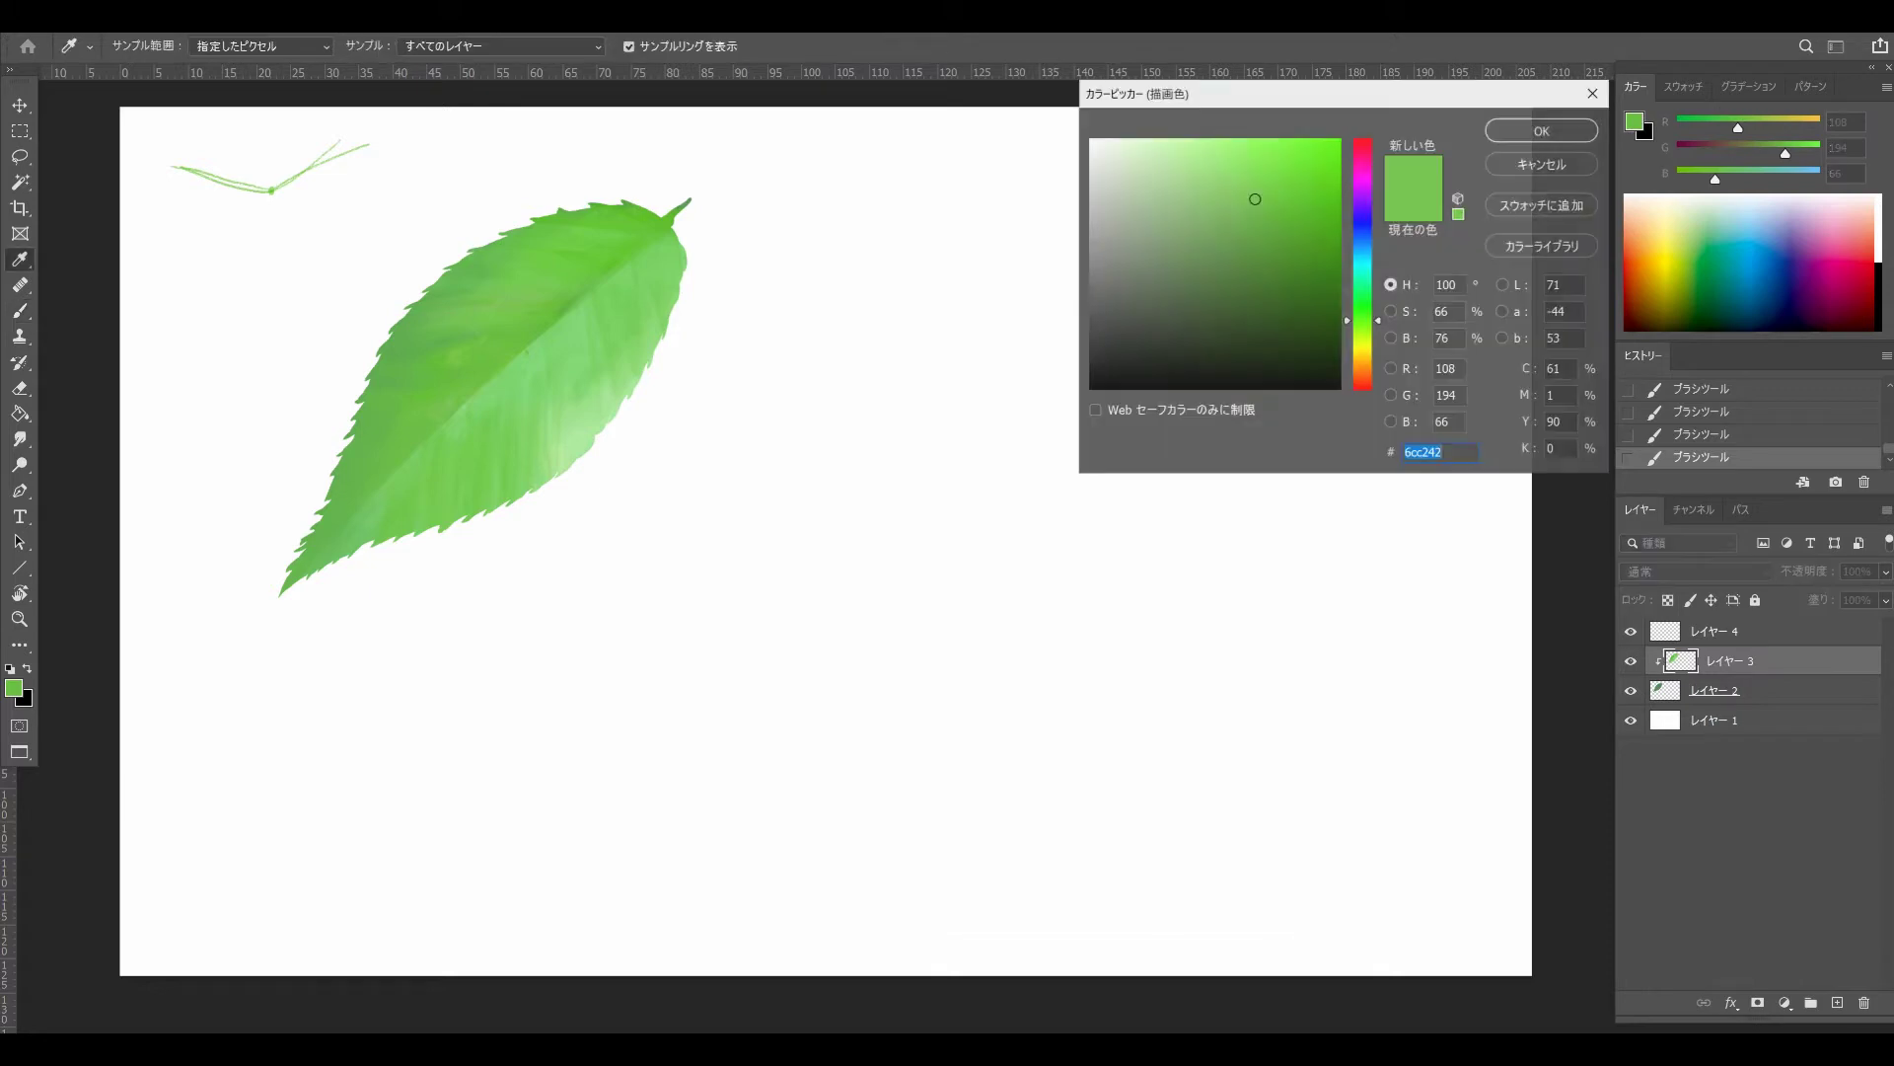
pyautogui.click(1289, 258)
pyautogui.press('Return')
pyautogui.press('b')
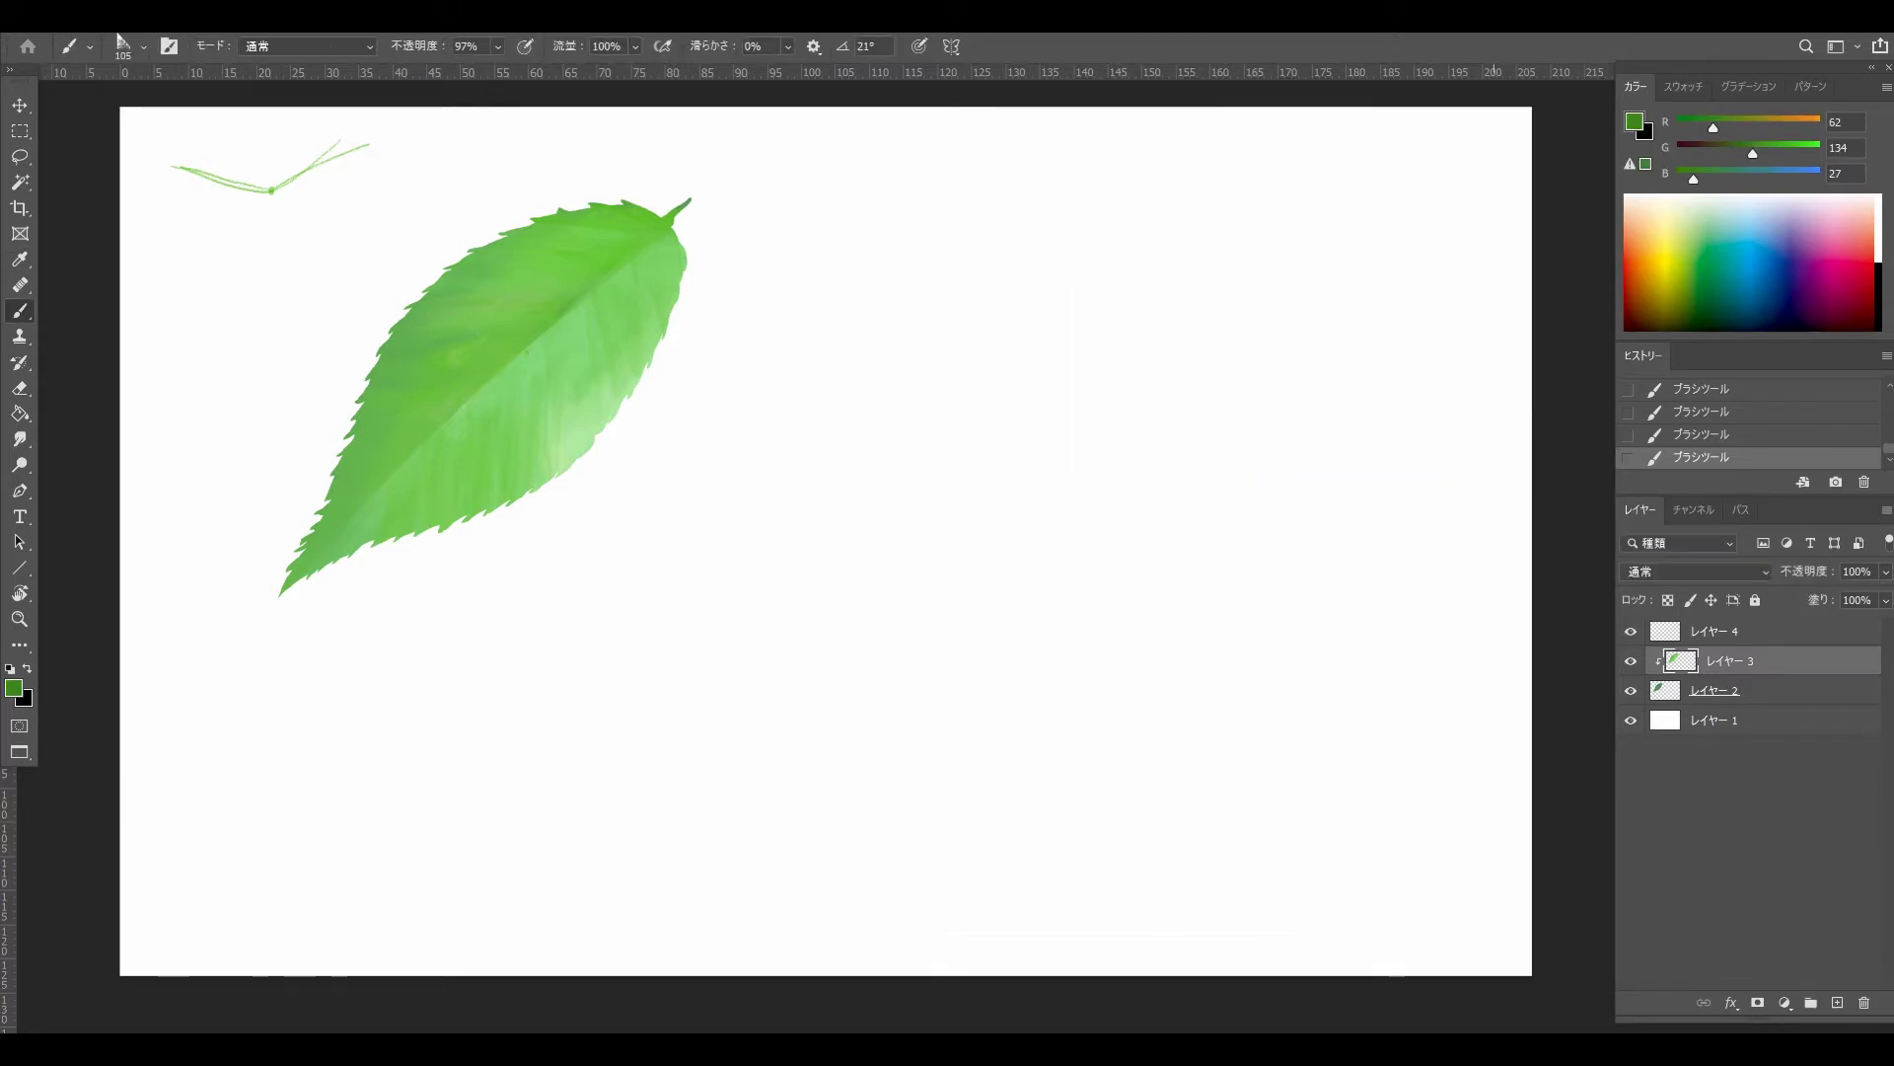
# Rotate the なじませ brush tip to an angle of -136°.
pyautogui.press('F5')
pyautogui.click(1020, 247)
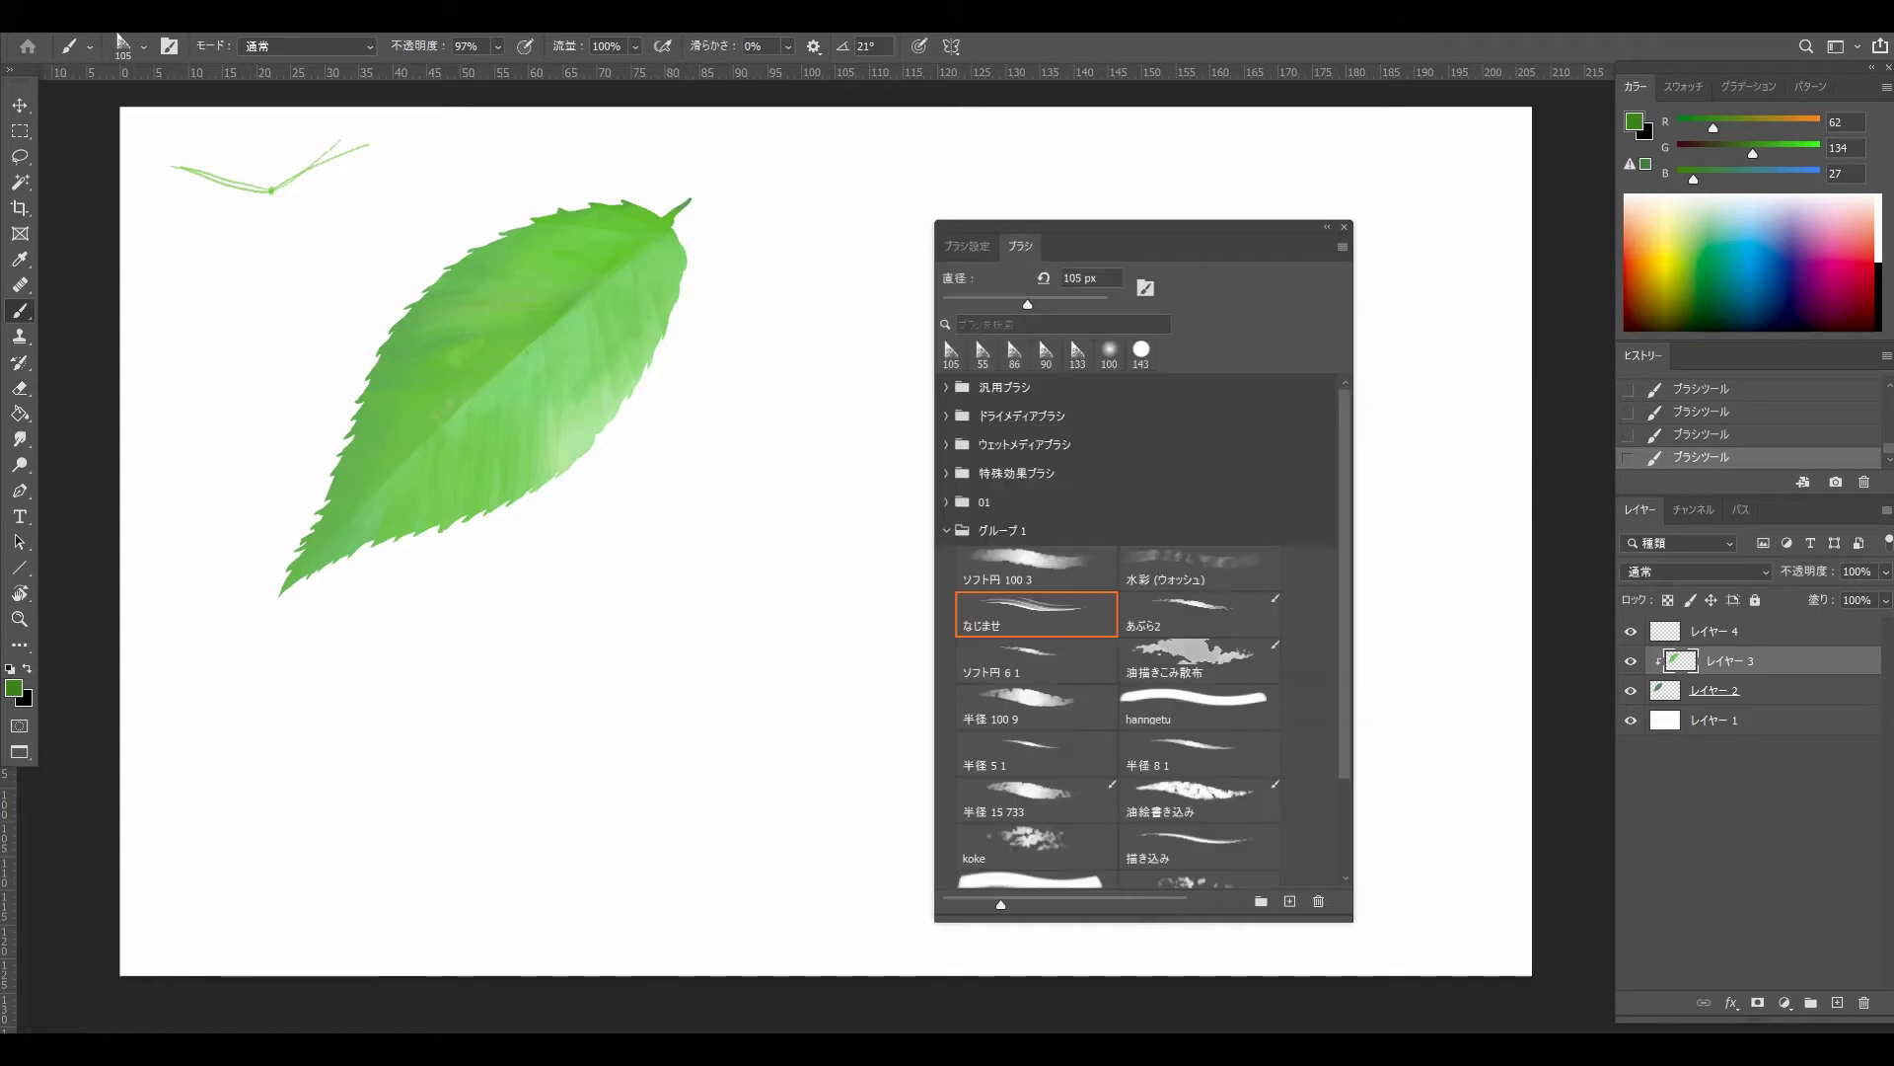
pyautogui.click(967, 247)
pyautogui.moveTo(1338, 593); pyautogui.dragTo(1290, 623)
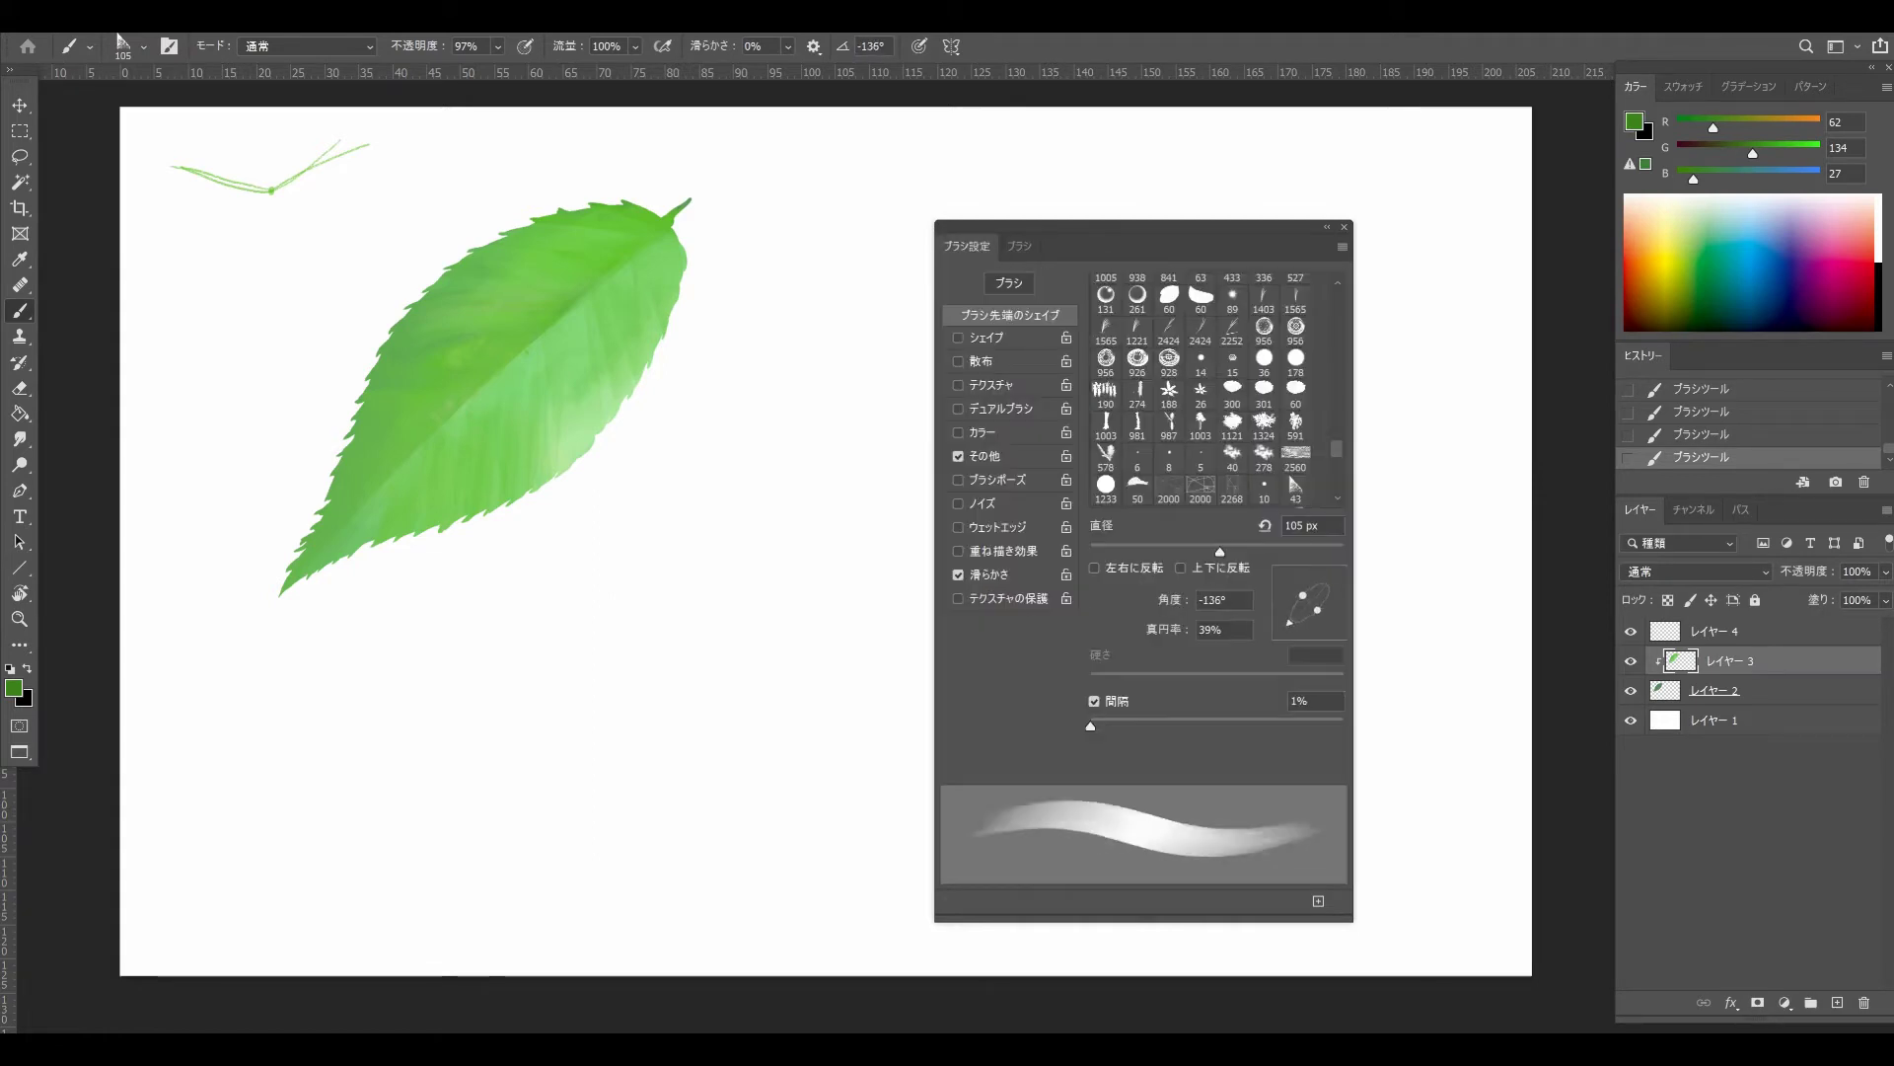
pyautogui.press('F5')
# Shade the leaf's upper half with dark green streaks from the serrated edge inward, using 180 px and then 275 px near the stem.
pyautogui.moveTo(448, 349); pyautogui.dragTo(474, 353)
pyautogui.hotkey('ctrl', 'z')
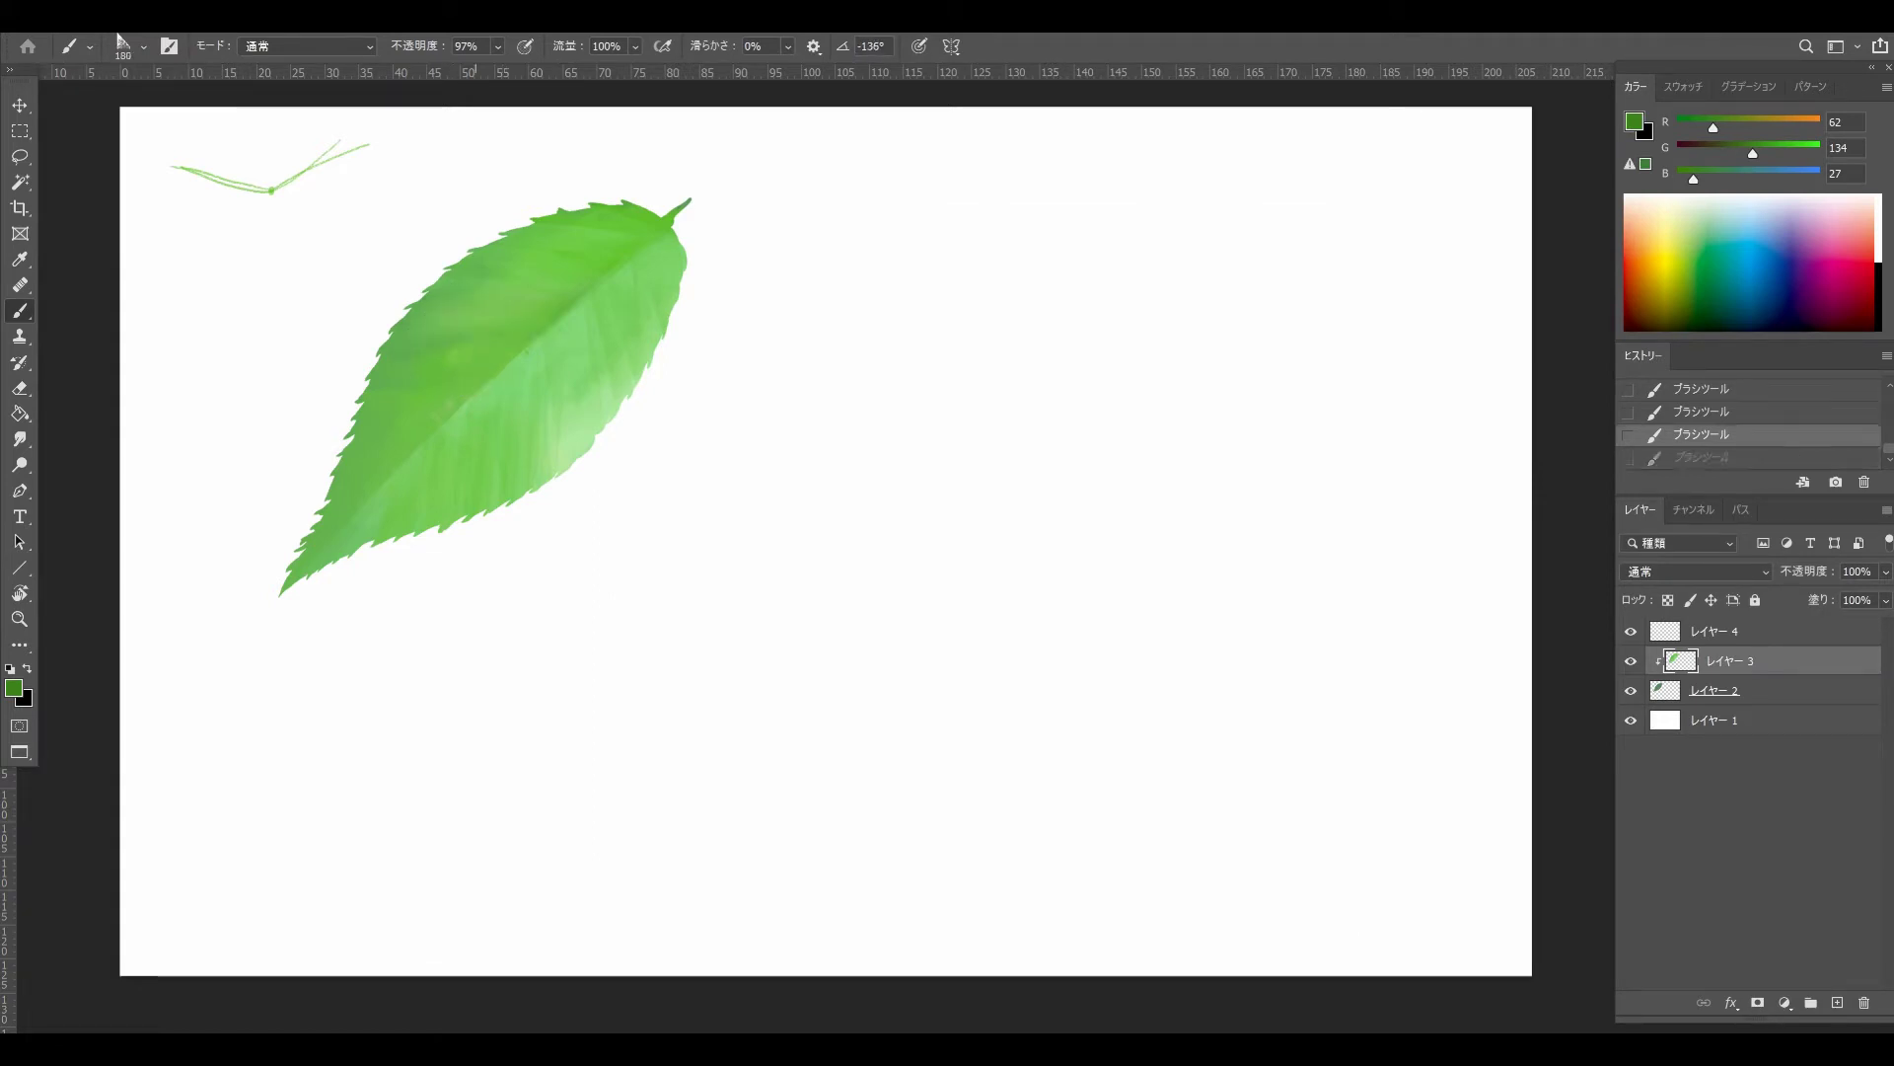
pyautogui.hotkey('ctrl', 'shift', 'z')
pyautogui.hotkey('ctrl', 'z')
pyautogui.hotkey('ctrl', 'shift', 'z')
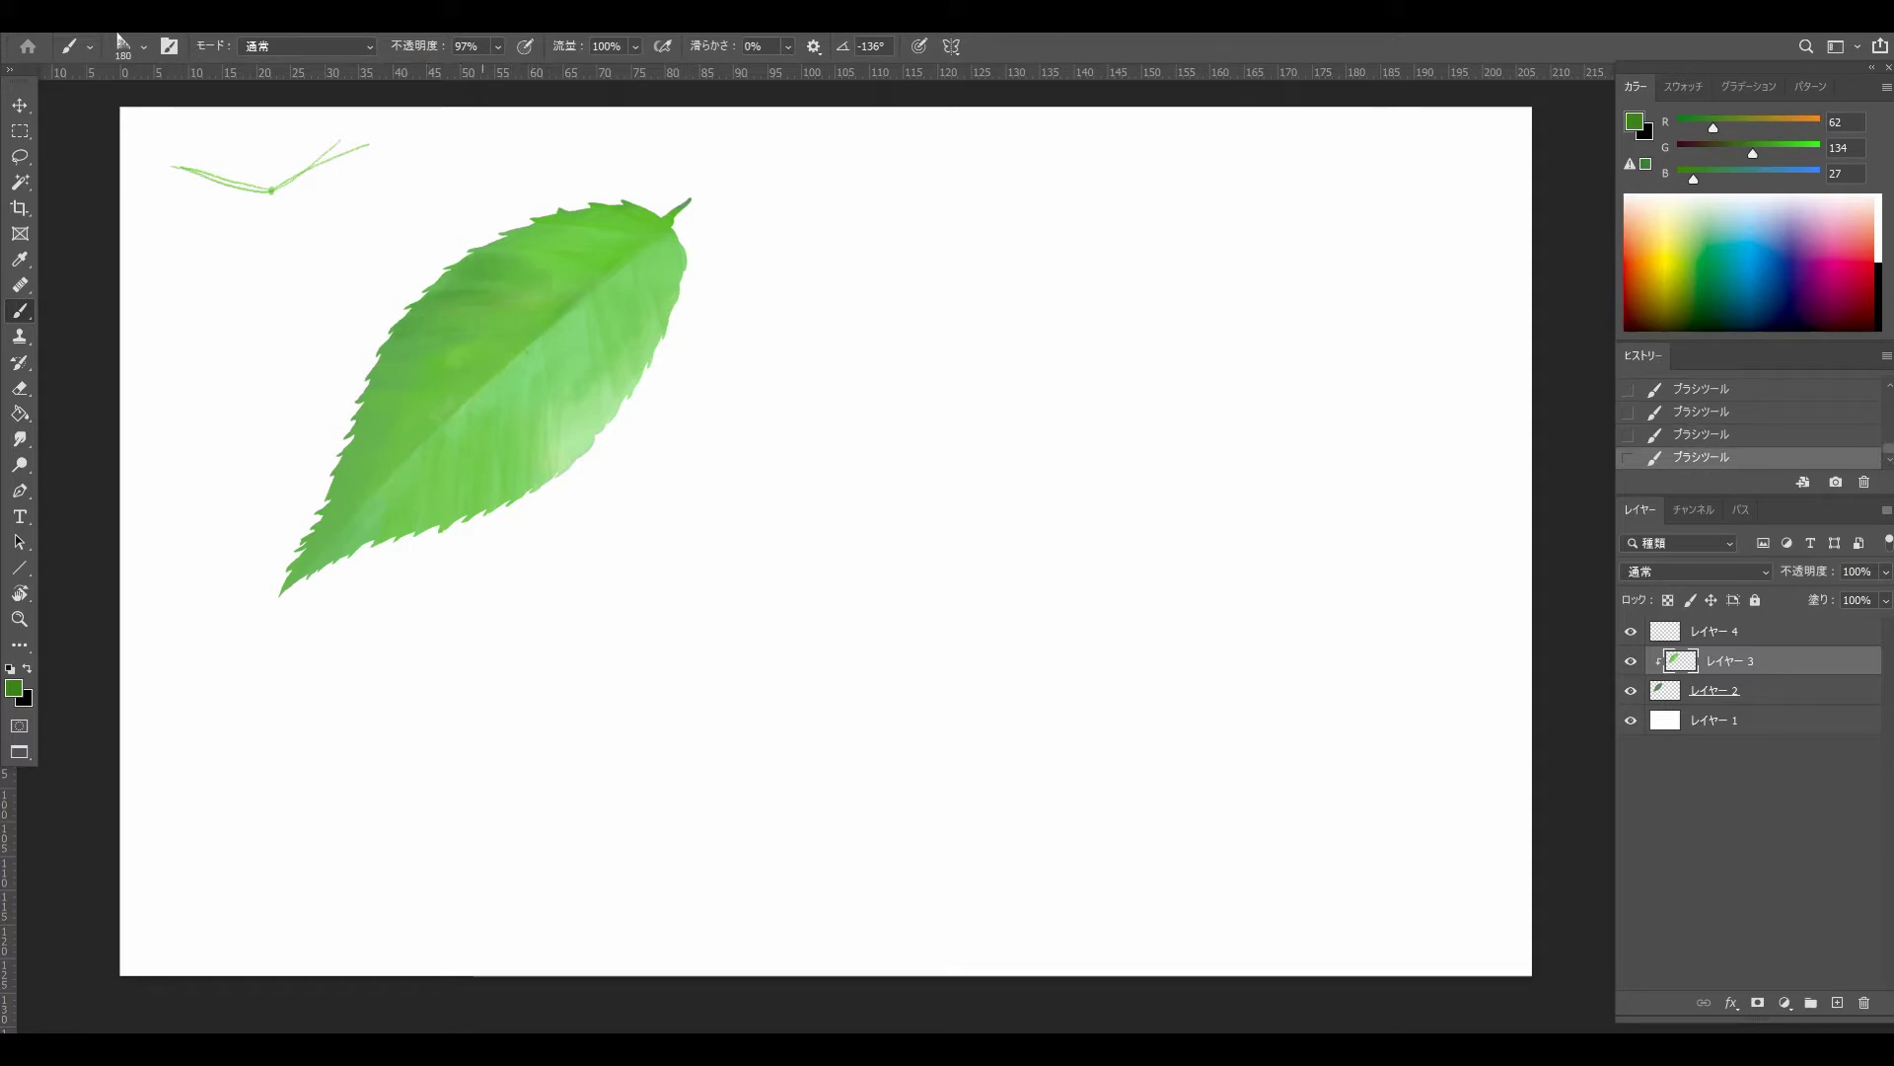
pyautogui.moveTo(388, 342); pyautogui.dragTo(428, 335)
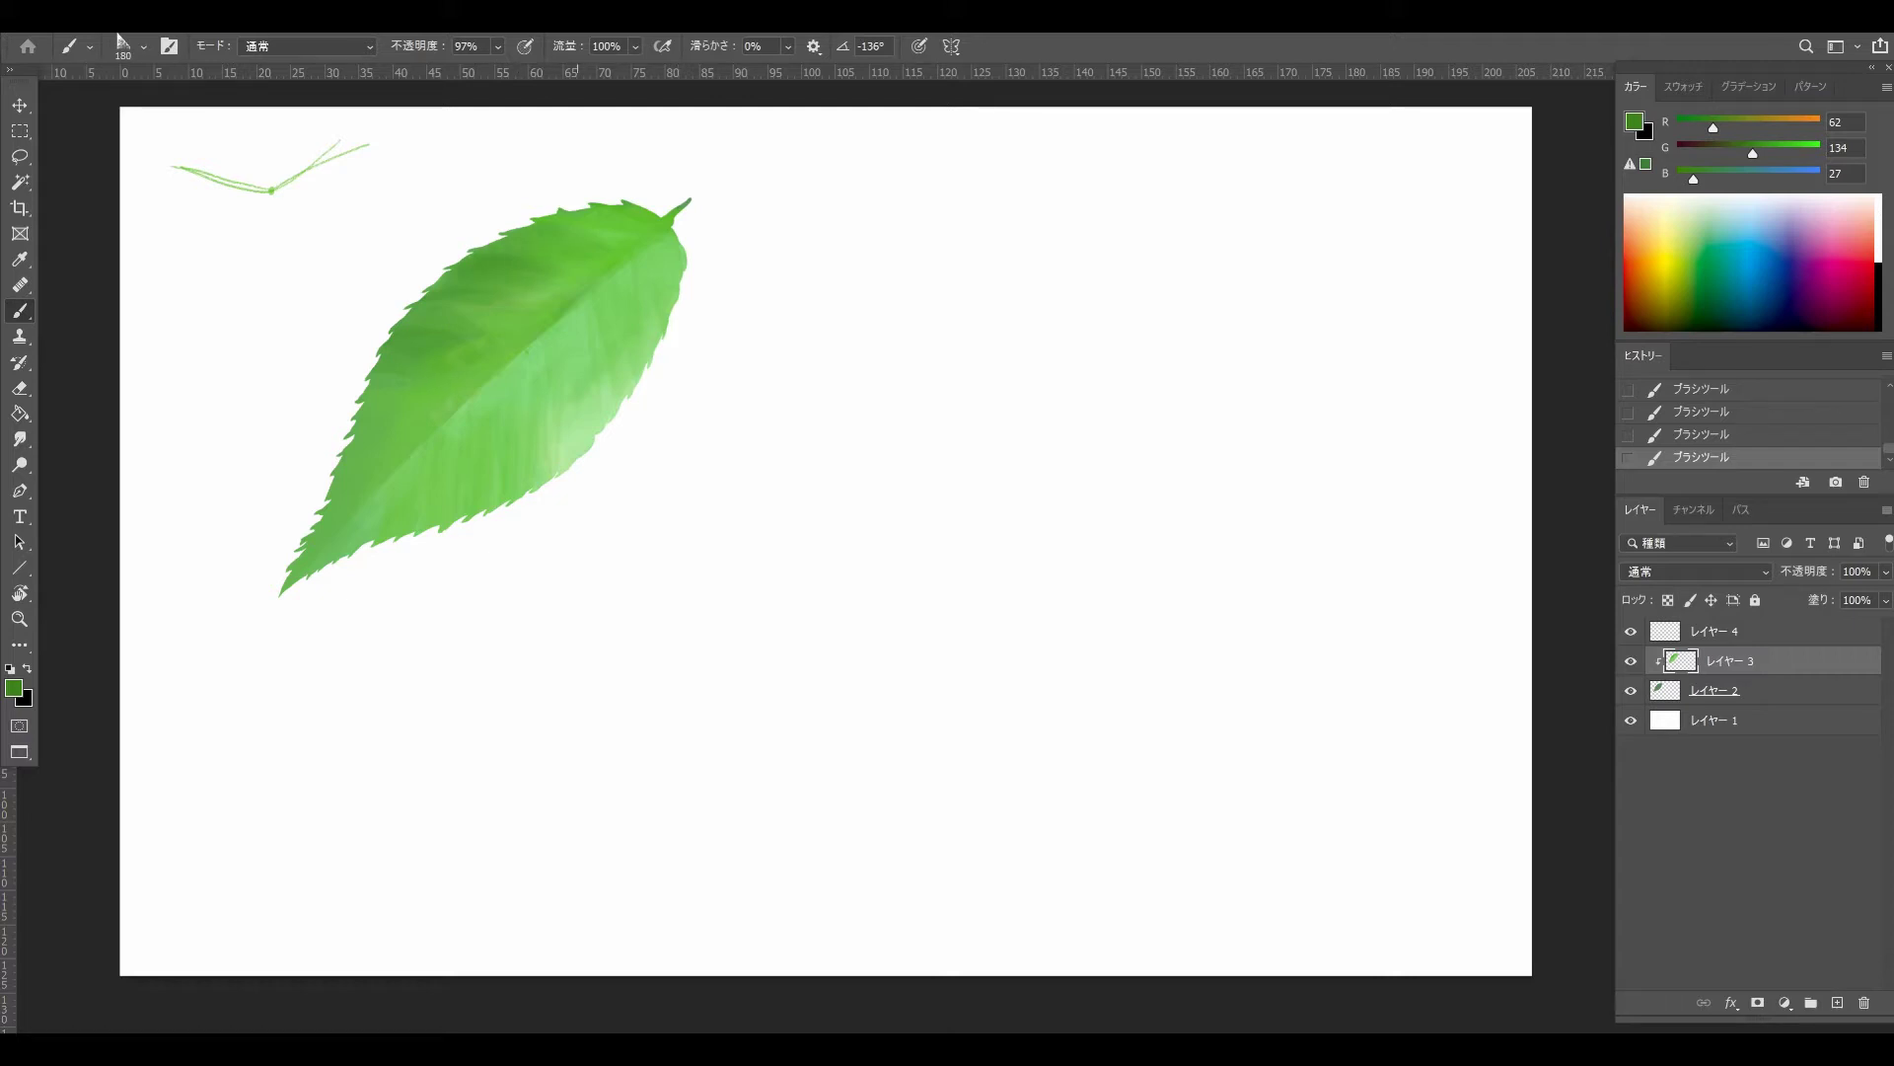
pyautogui.moveTo(371, 388); pyautogui.dragTo(418, 389)
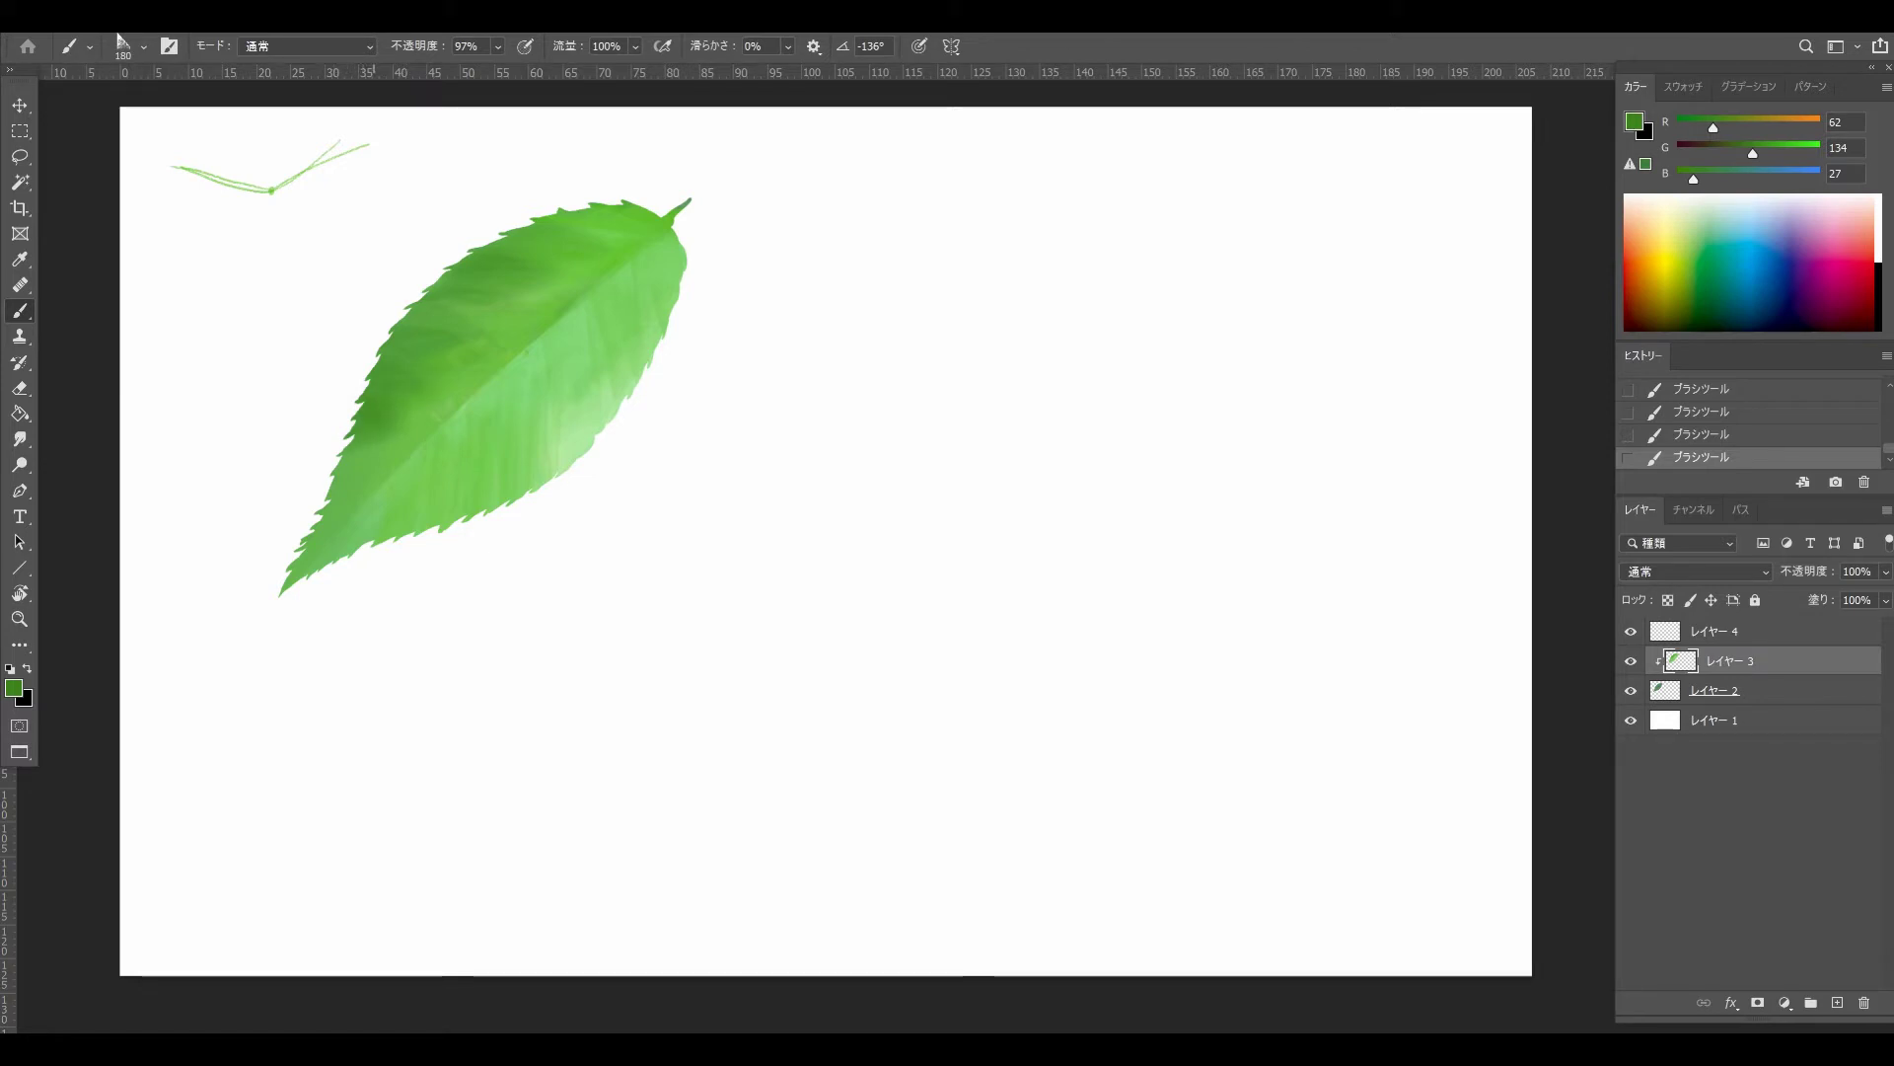
pyautogui.moveTo(637, 203)
pyautogui.mouseDown()
pyautogui.moveTo(659, 203)
pyautogui.moveTo(559, 229)
pyautogui.mouseUp()
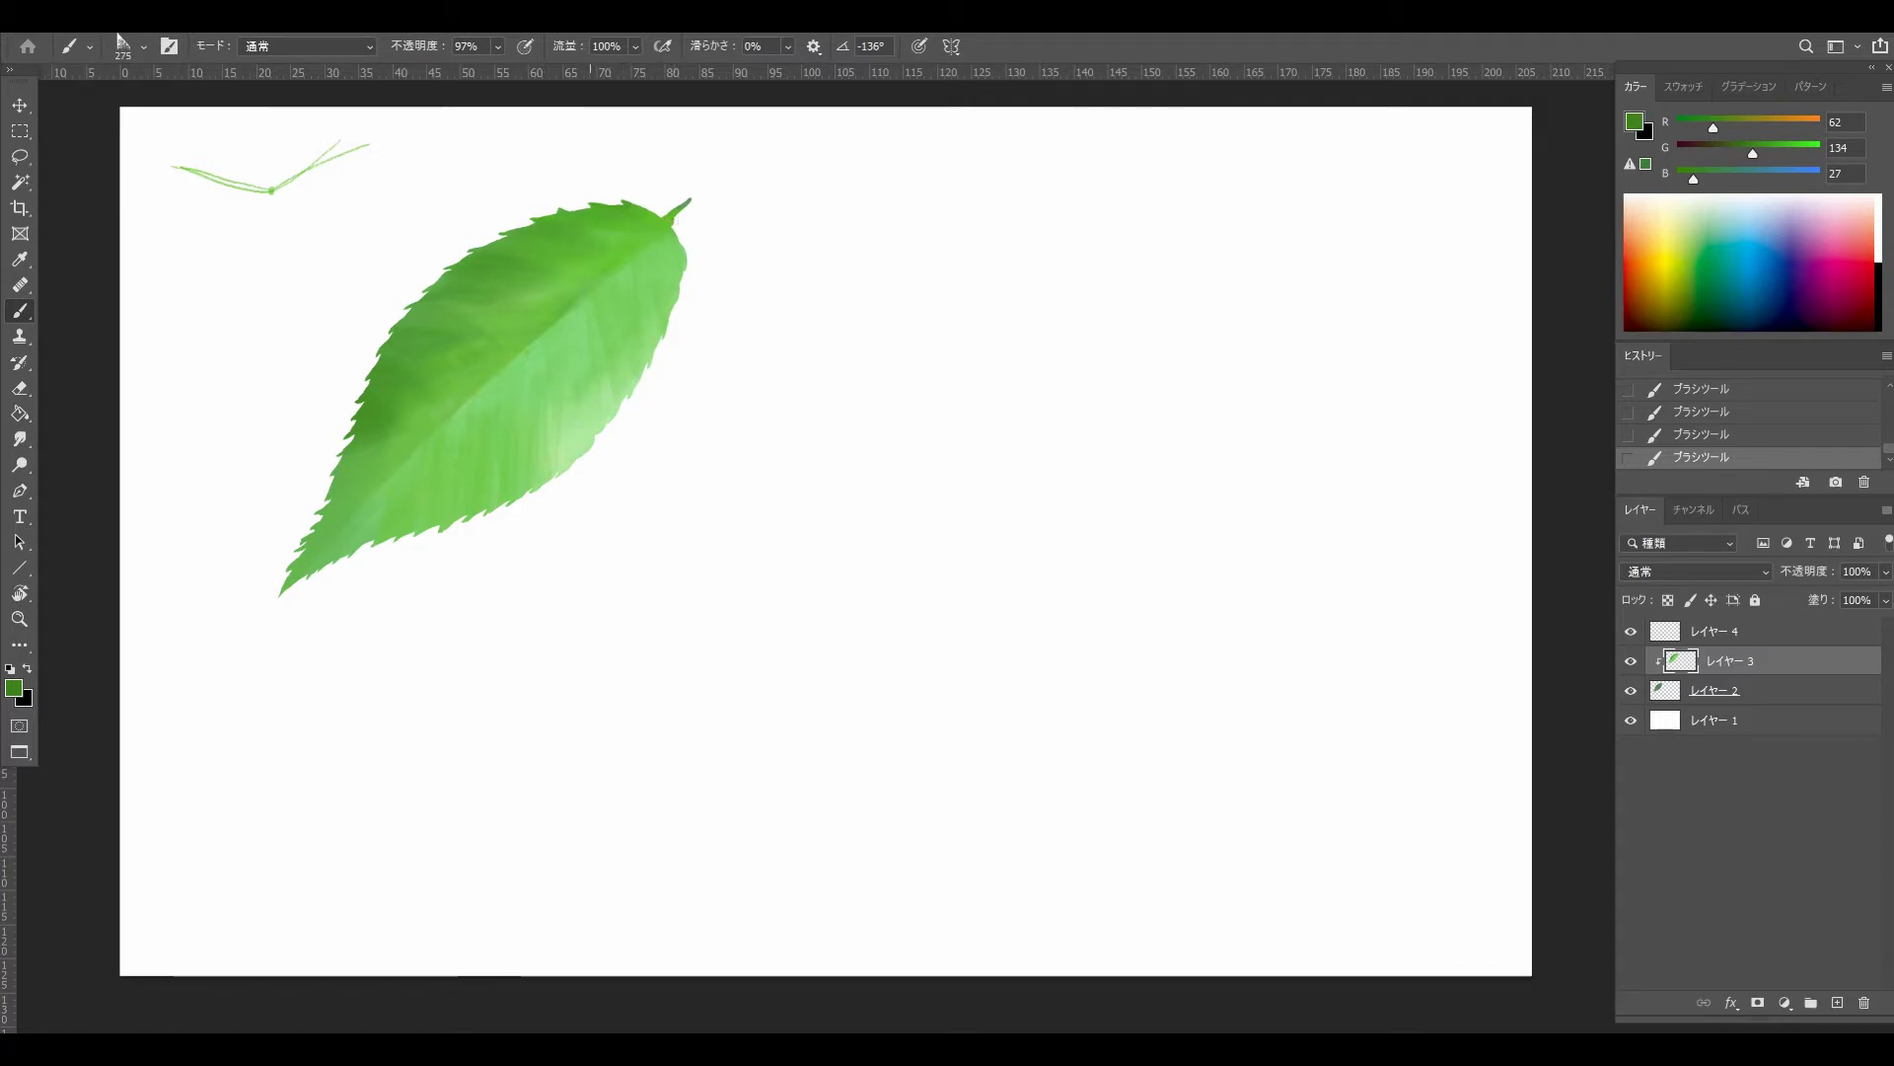
# Sample mid green R 101, G 192, B 55 and blend it above the midrib, then sample R 127, G 199, B 90 at the midrib.
pyautogui.keyDown('alt'); pyautogui.click(600, 285); pyautogui.keyUp('alt')
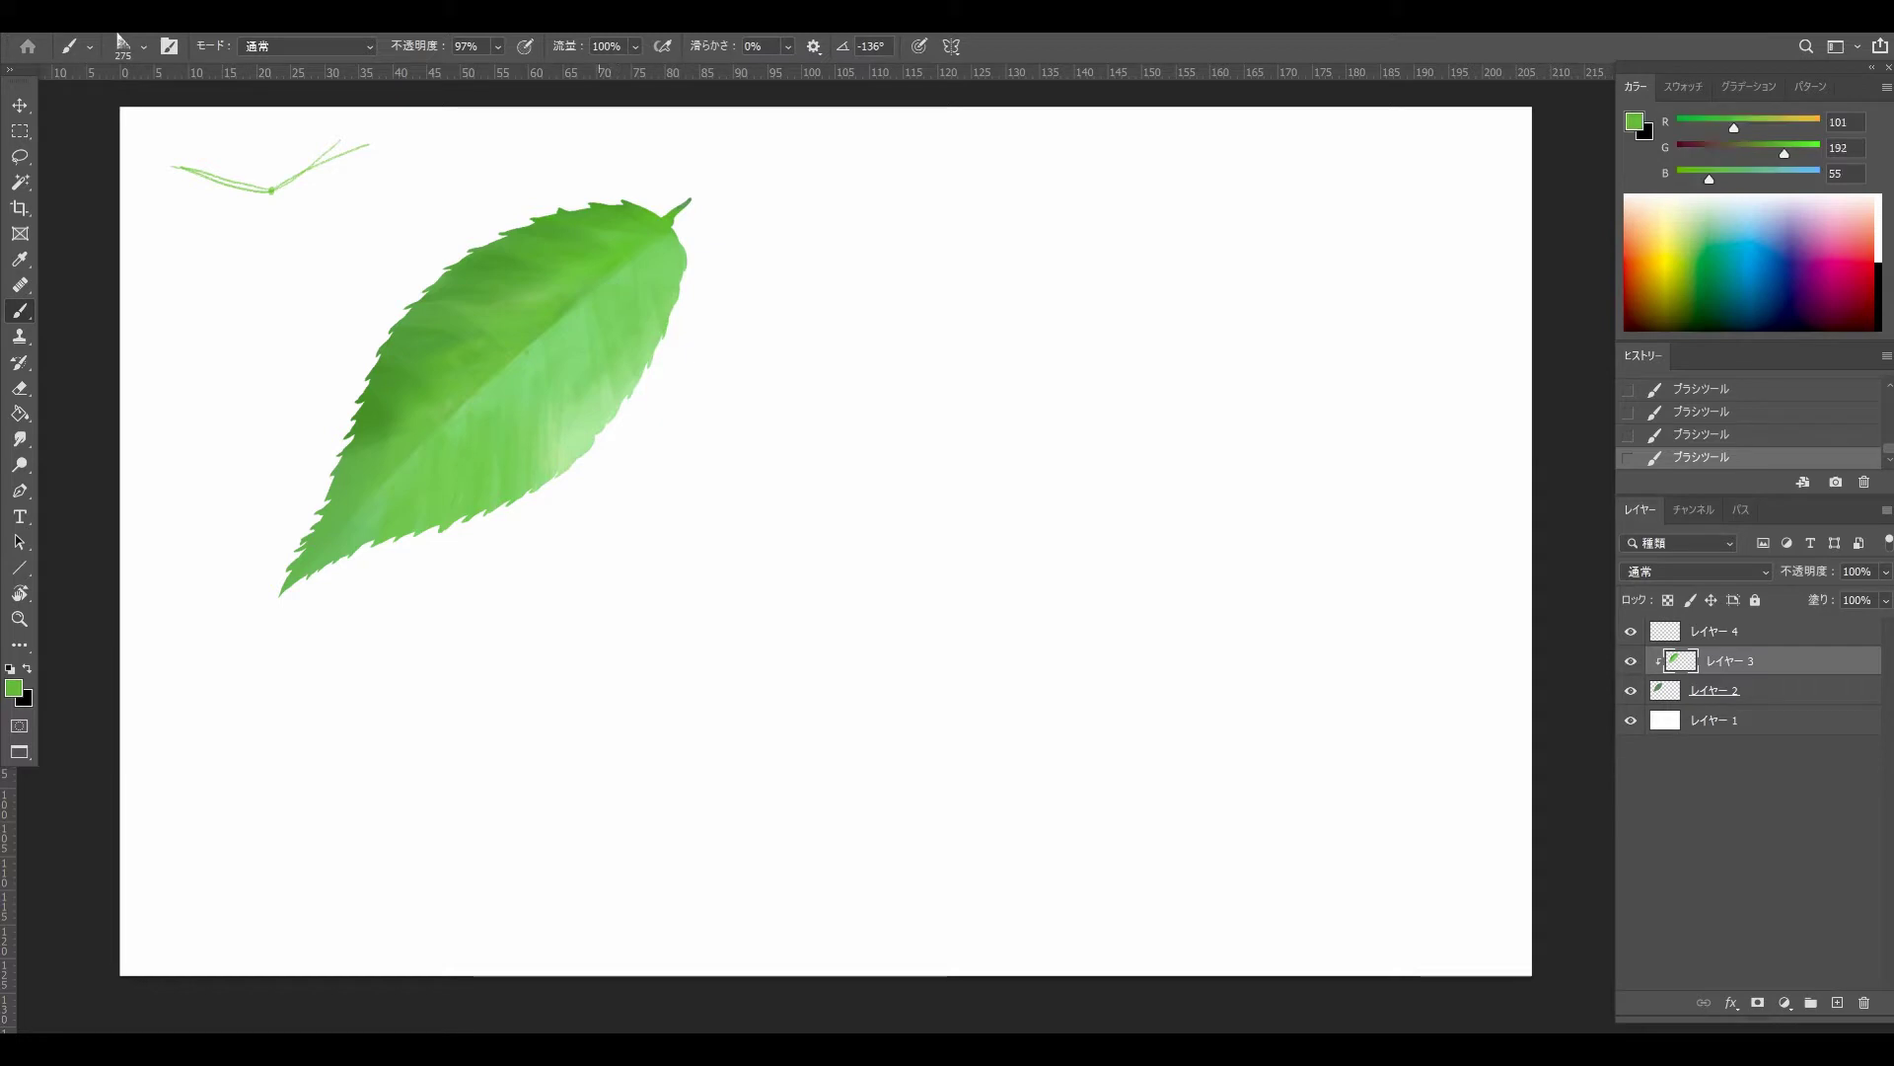
pyautogui.moveTo(539, 287)
pyautogui.mouseDown()
pyautogui.moveTo(491, 321)
pyautogui.moveTo(505, 348)
pyautogui.mouseUp()
pyautogui.keyDown('alt'); pyautogui.click(528, 335); pyautogui.keyUp('alt')
pyautogui.hotkey('ctrl', 'z')
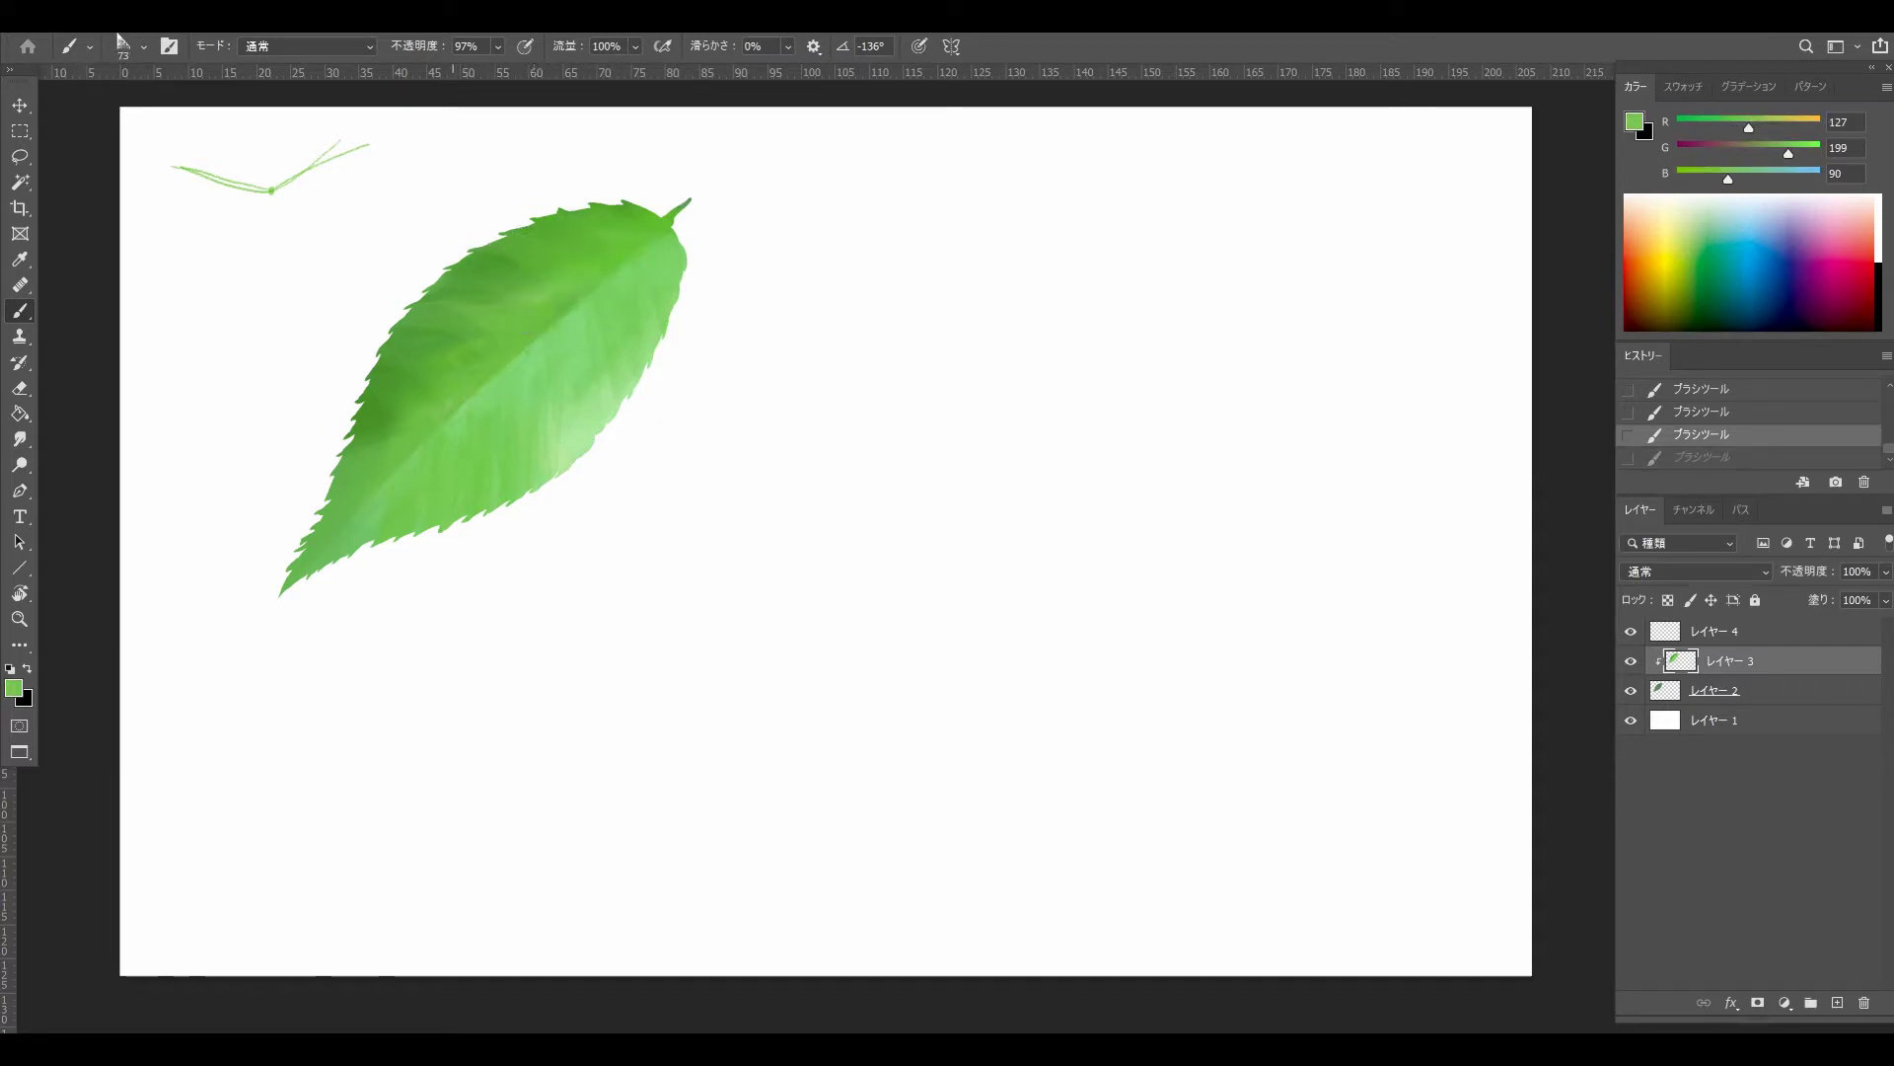
pyautogui.hotkey('ctrl', 'shift', 'z')
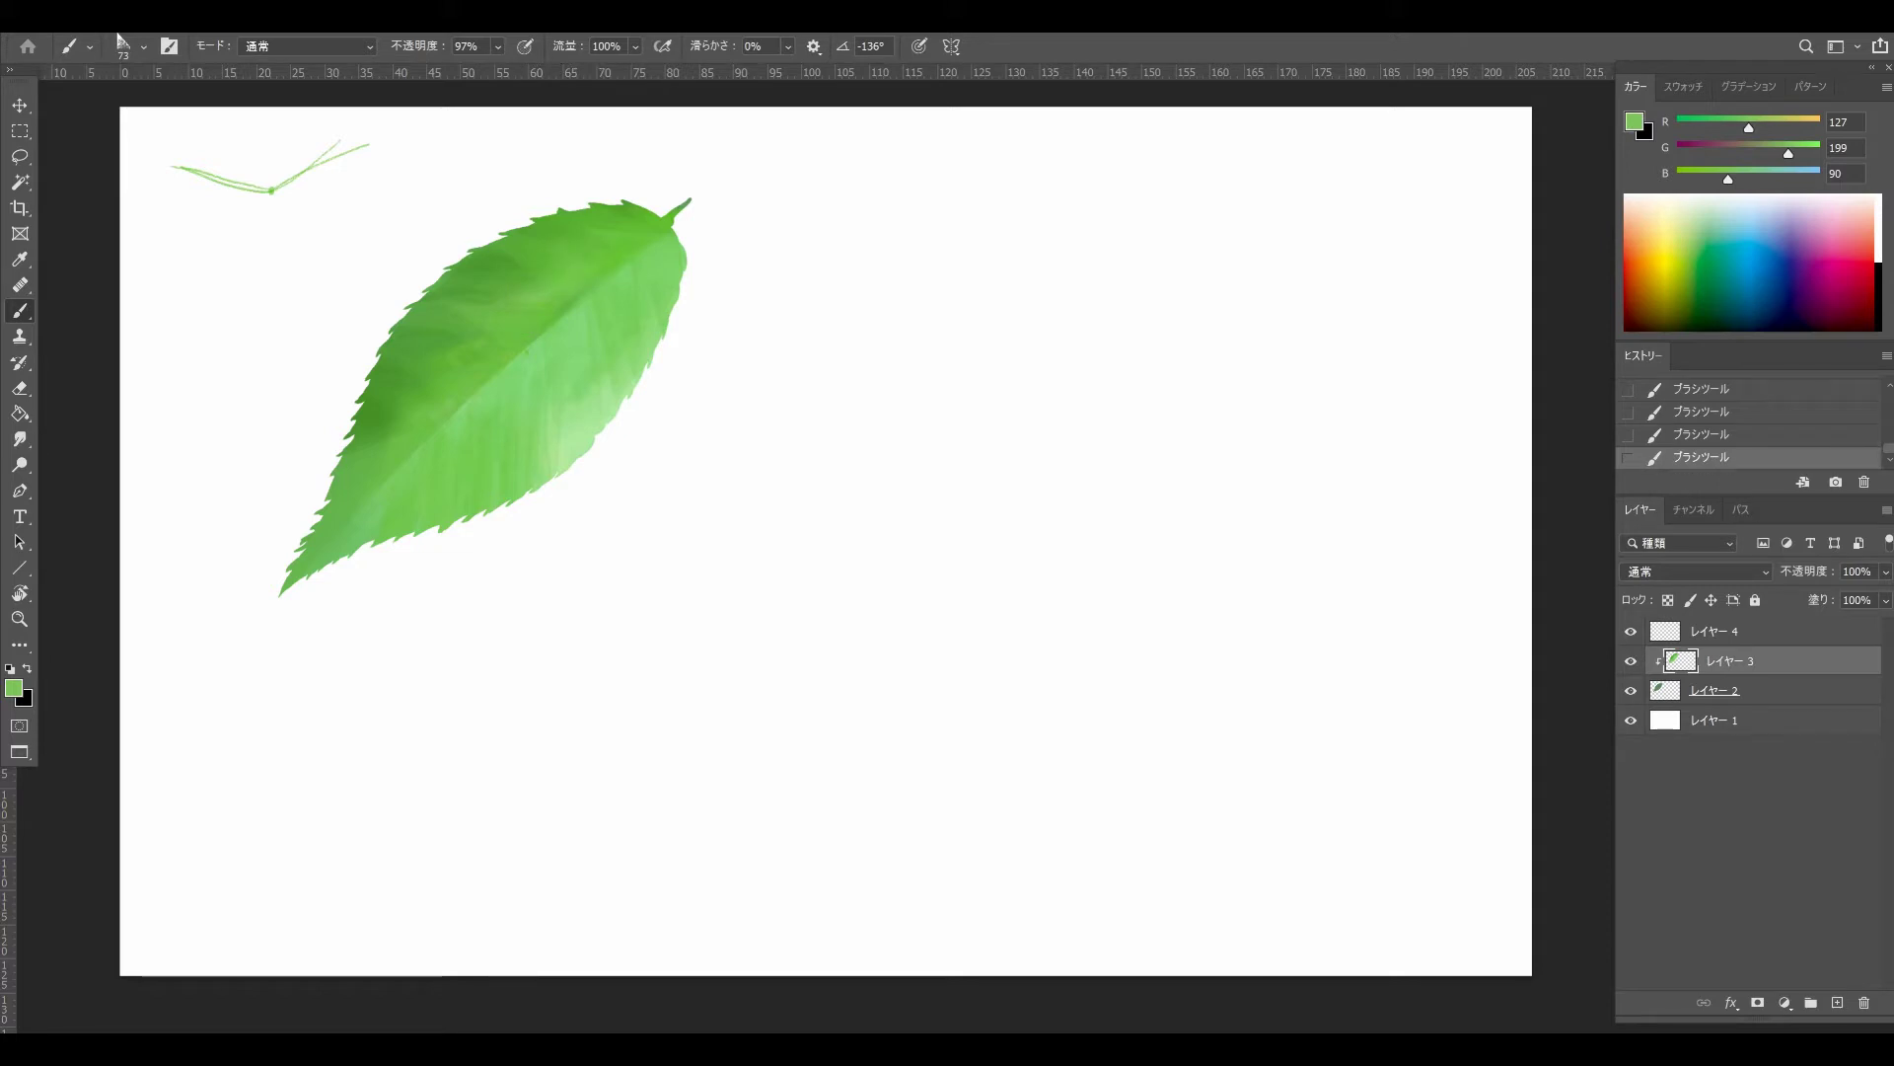
# Set the brush colour to pale green #9ee3ad, undo the last stroke, and paint a highlight streak across the upper half at 73 px.
pyautogui.click(14, 688)
pyautogui.click(1235, 173)
pyautogui.moveTo(1234, 173); pyautogui.dragTo(1230, 156)
pyautogui.click(1363, 286)
pyautogui.moveTo(1362, 286); pyautogui.dragTo(1362, 297)
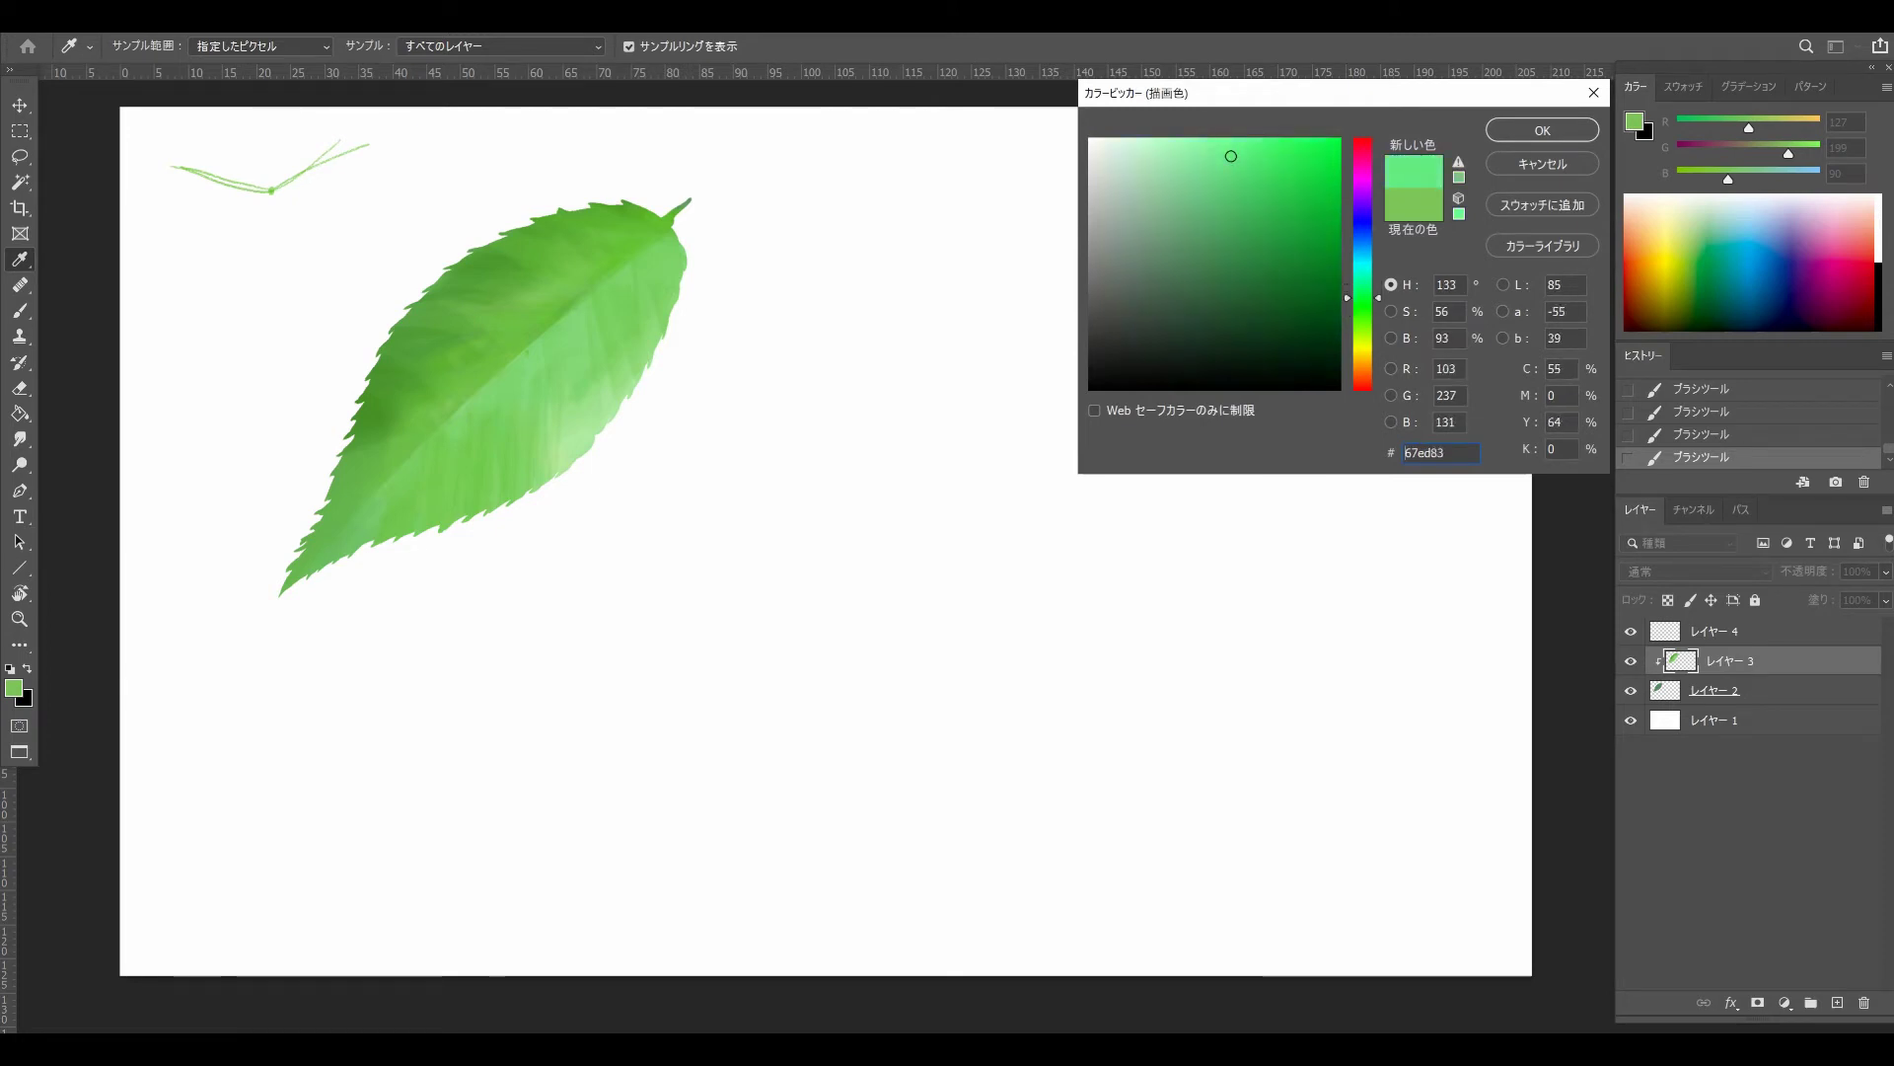
pyautogui.moveTo(1225, 156); pyautogui.dragTo(1194, 172)
pyautogui.click(1165, 166)
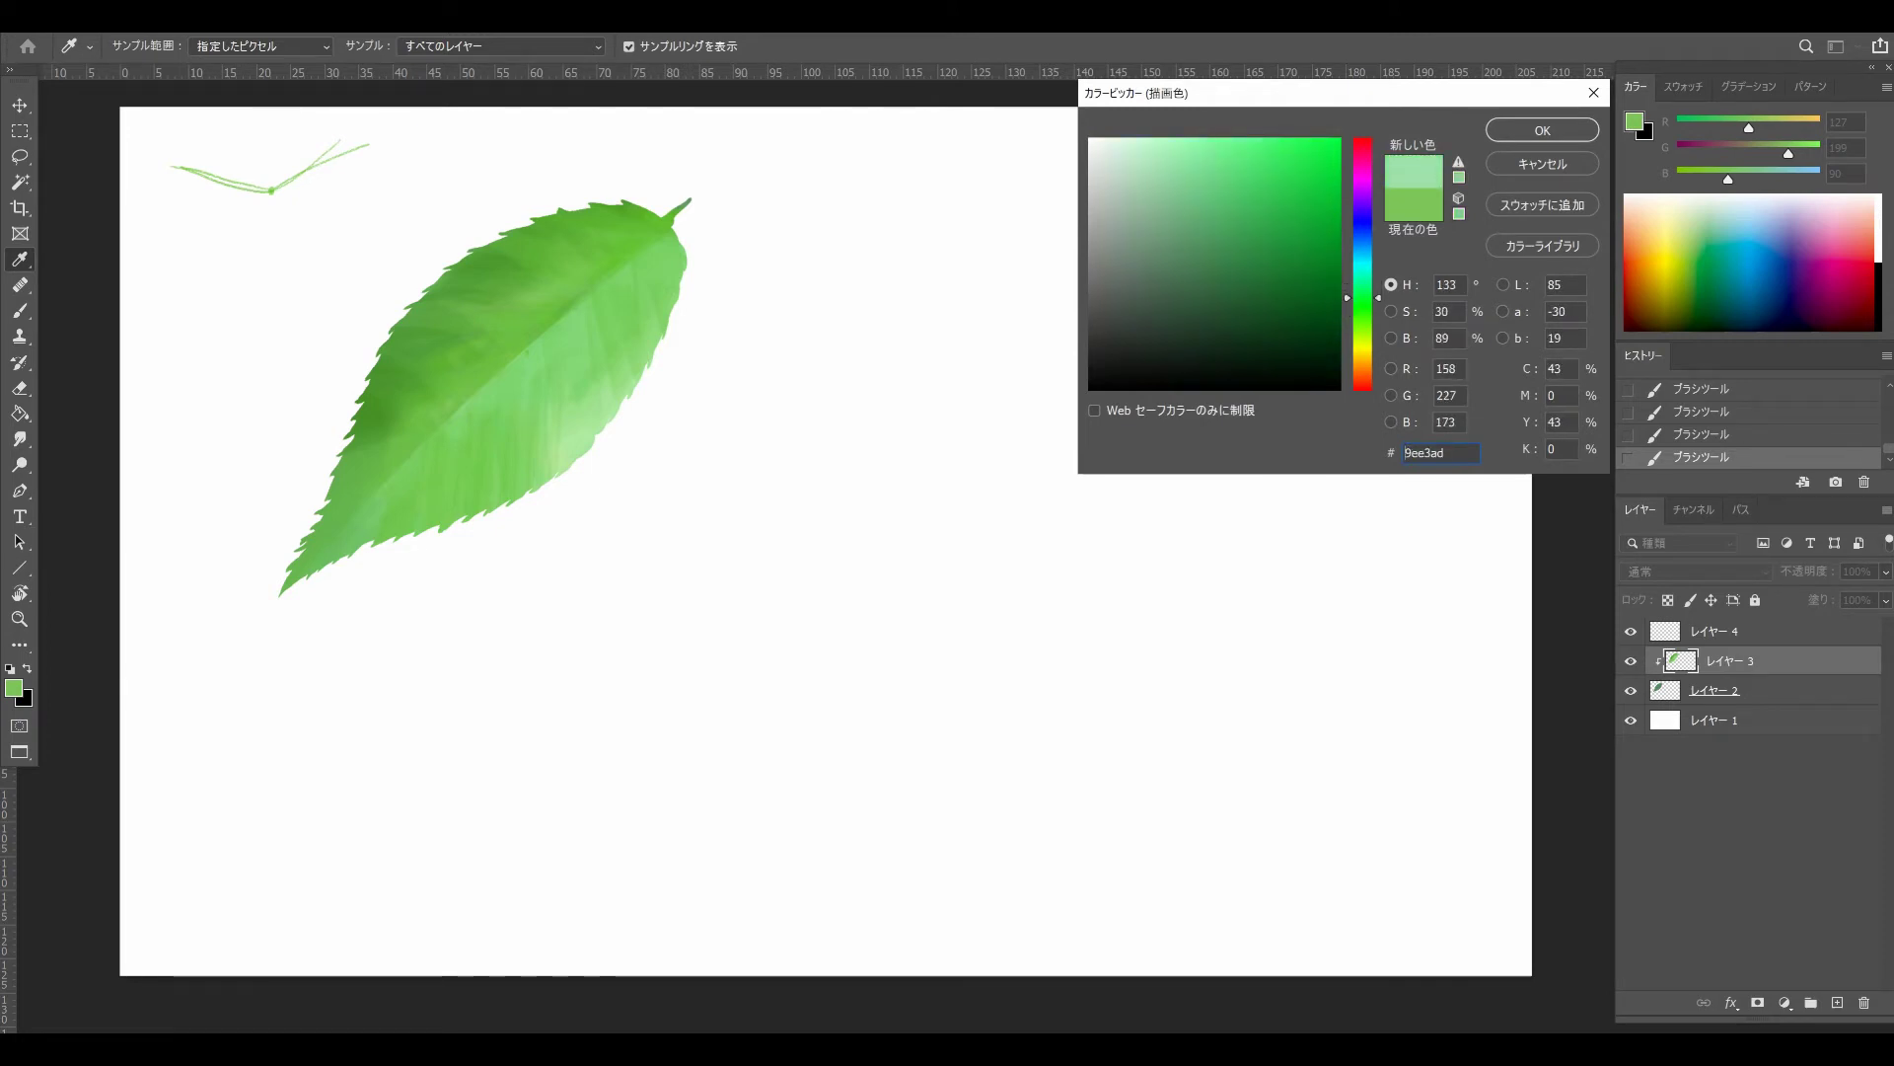
pyautogui.click(1542, 131)
pyautogui.hotkey('ctrl', 'z')
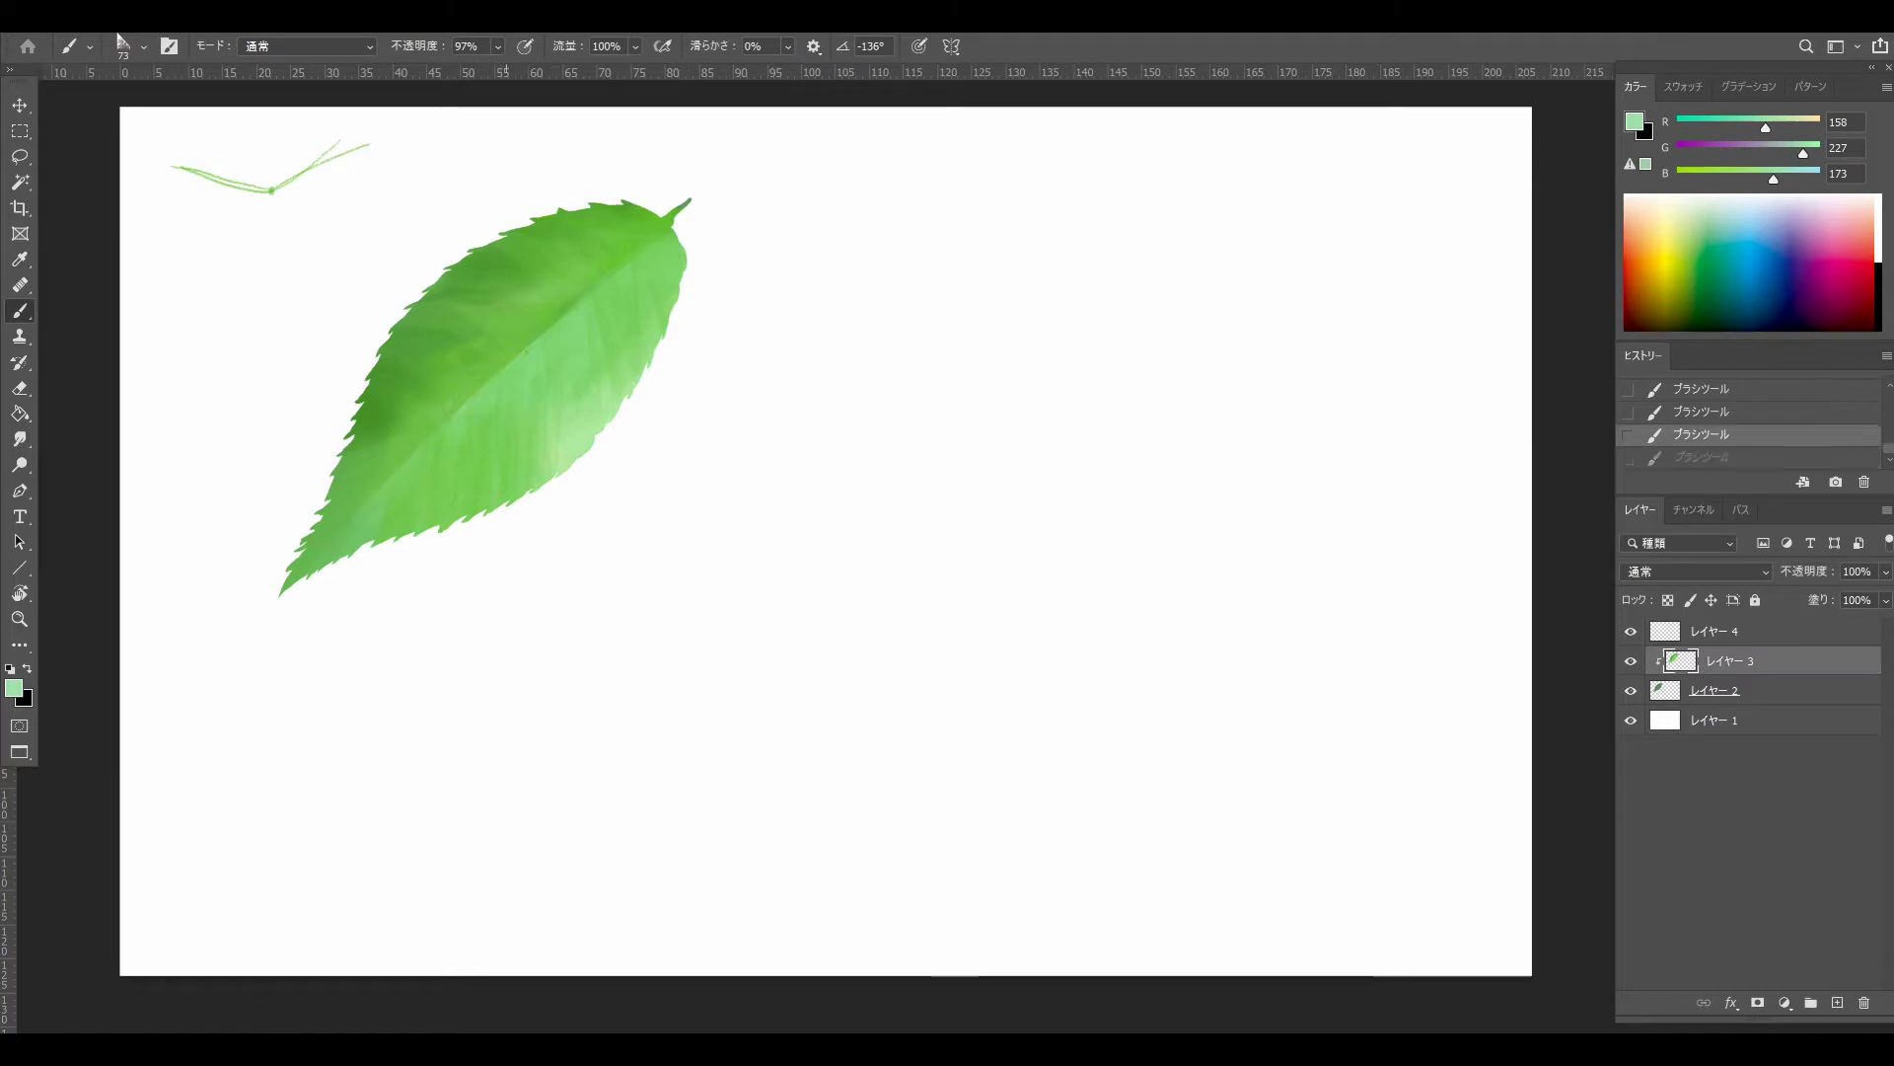
pyautogui.moveTo(505, 257); pyautogui.dragTo(572, 284)
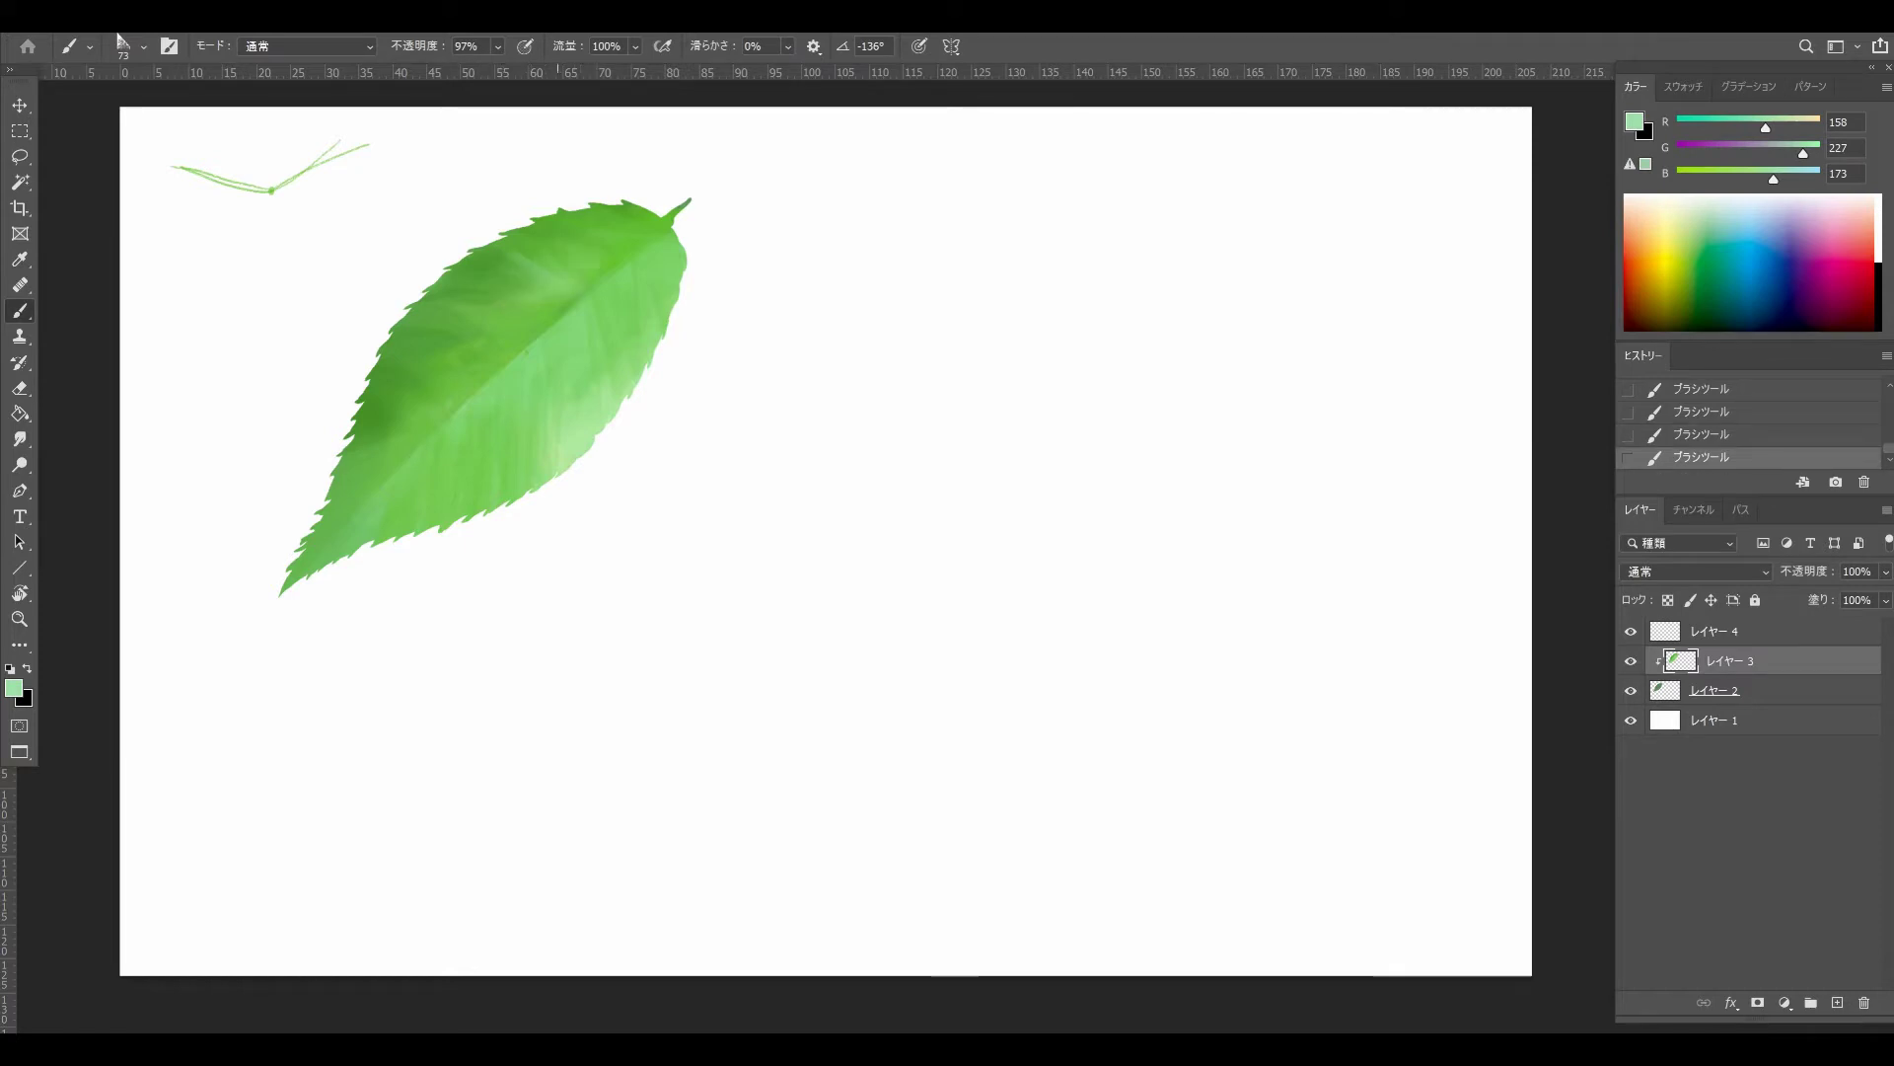
# Set the brush colour to muted green R 129, G 194, B 143 and paint highlight streaks across the leaf's upper half at 102 px.
pyautogui.click(14, 688)
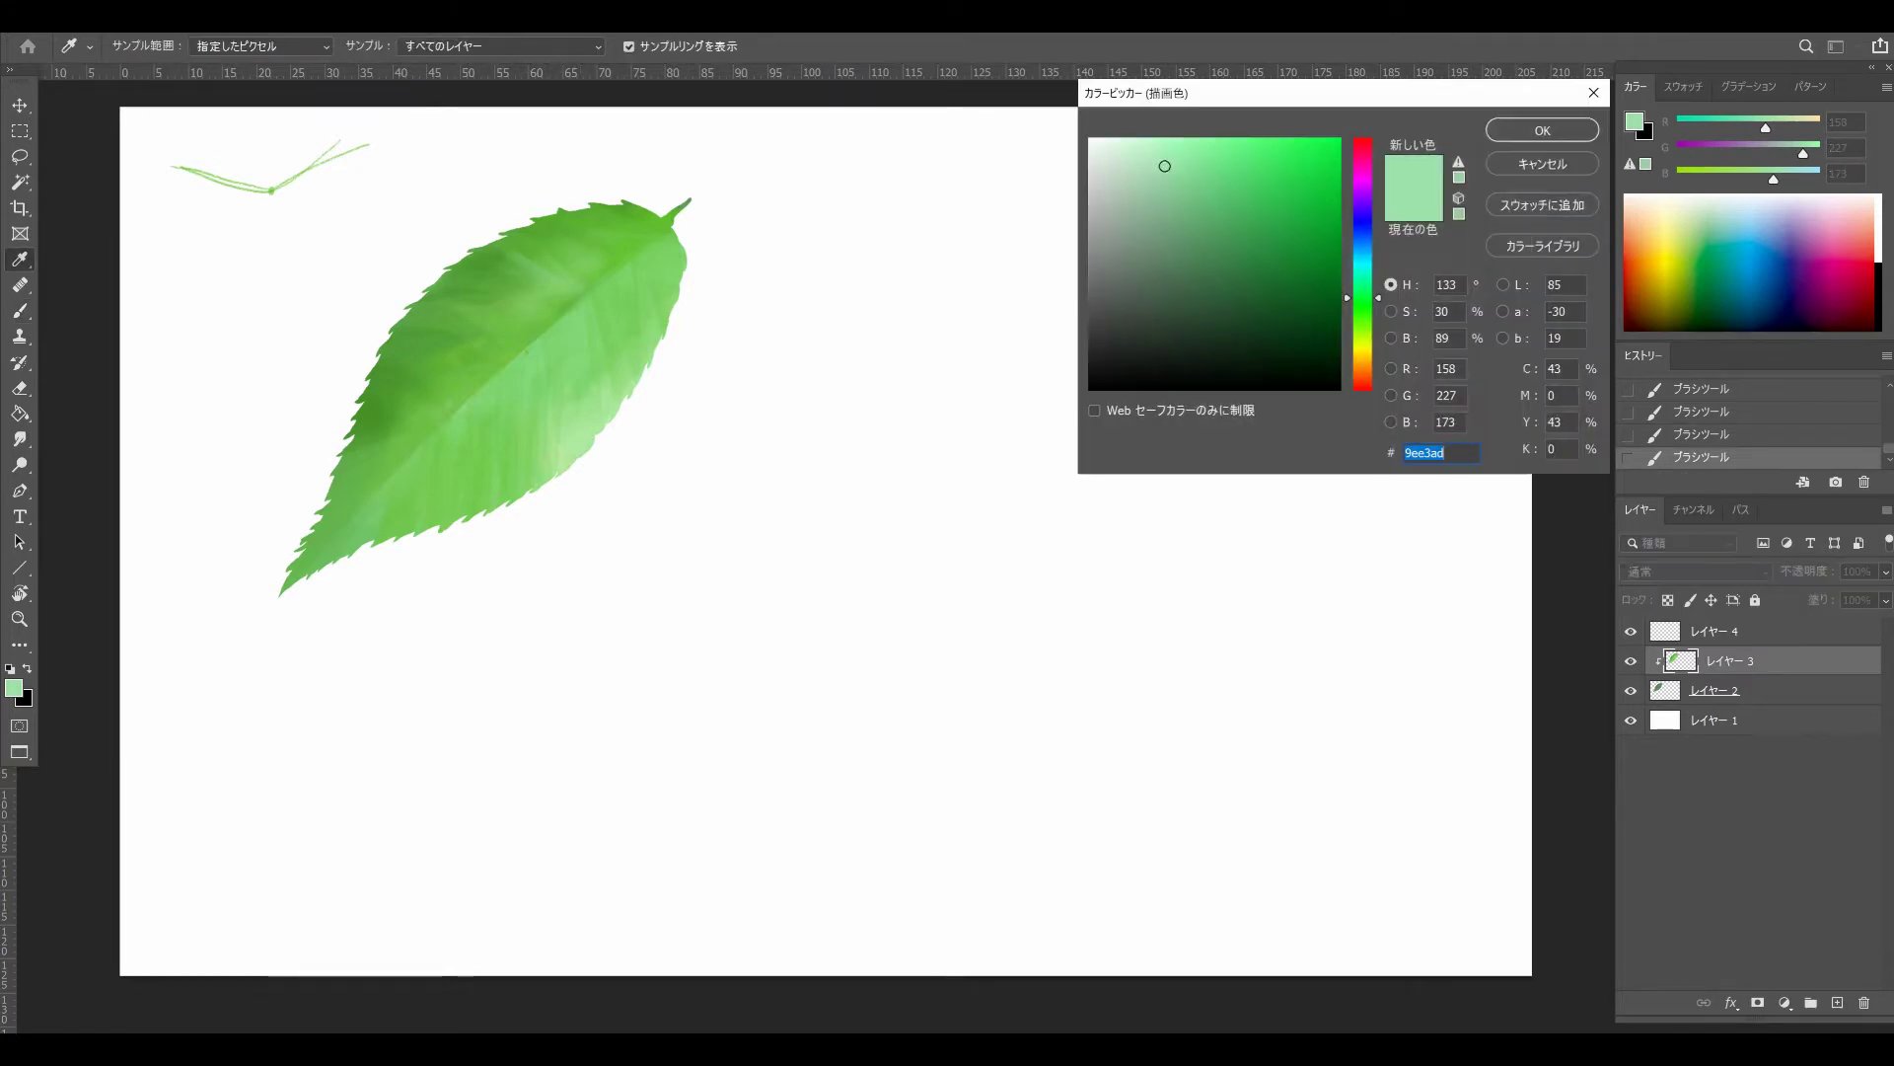
pyautogui.moveTo(1168, 169); pyautogui.dragTo(1172, 199)
pyautogui.press('Return')
pyautogui.press('b')
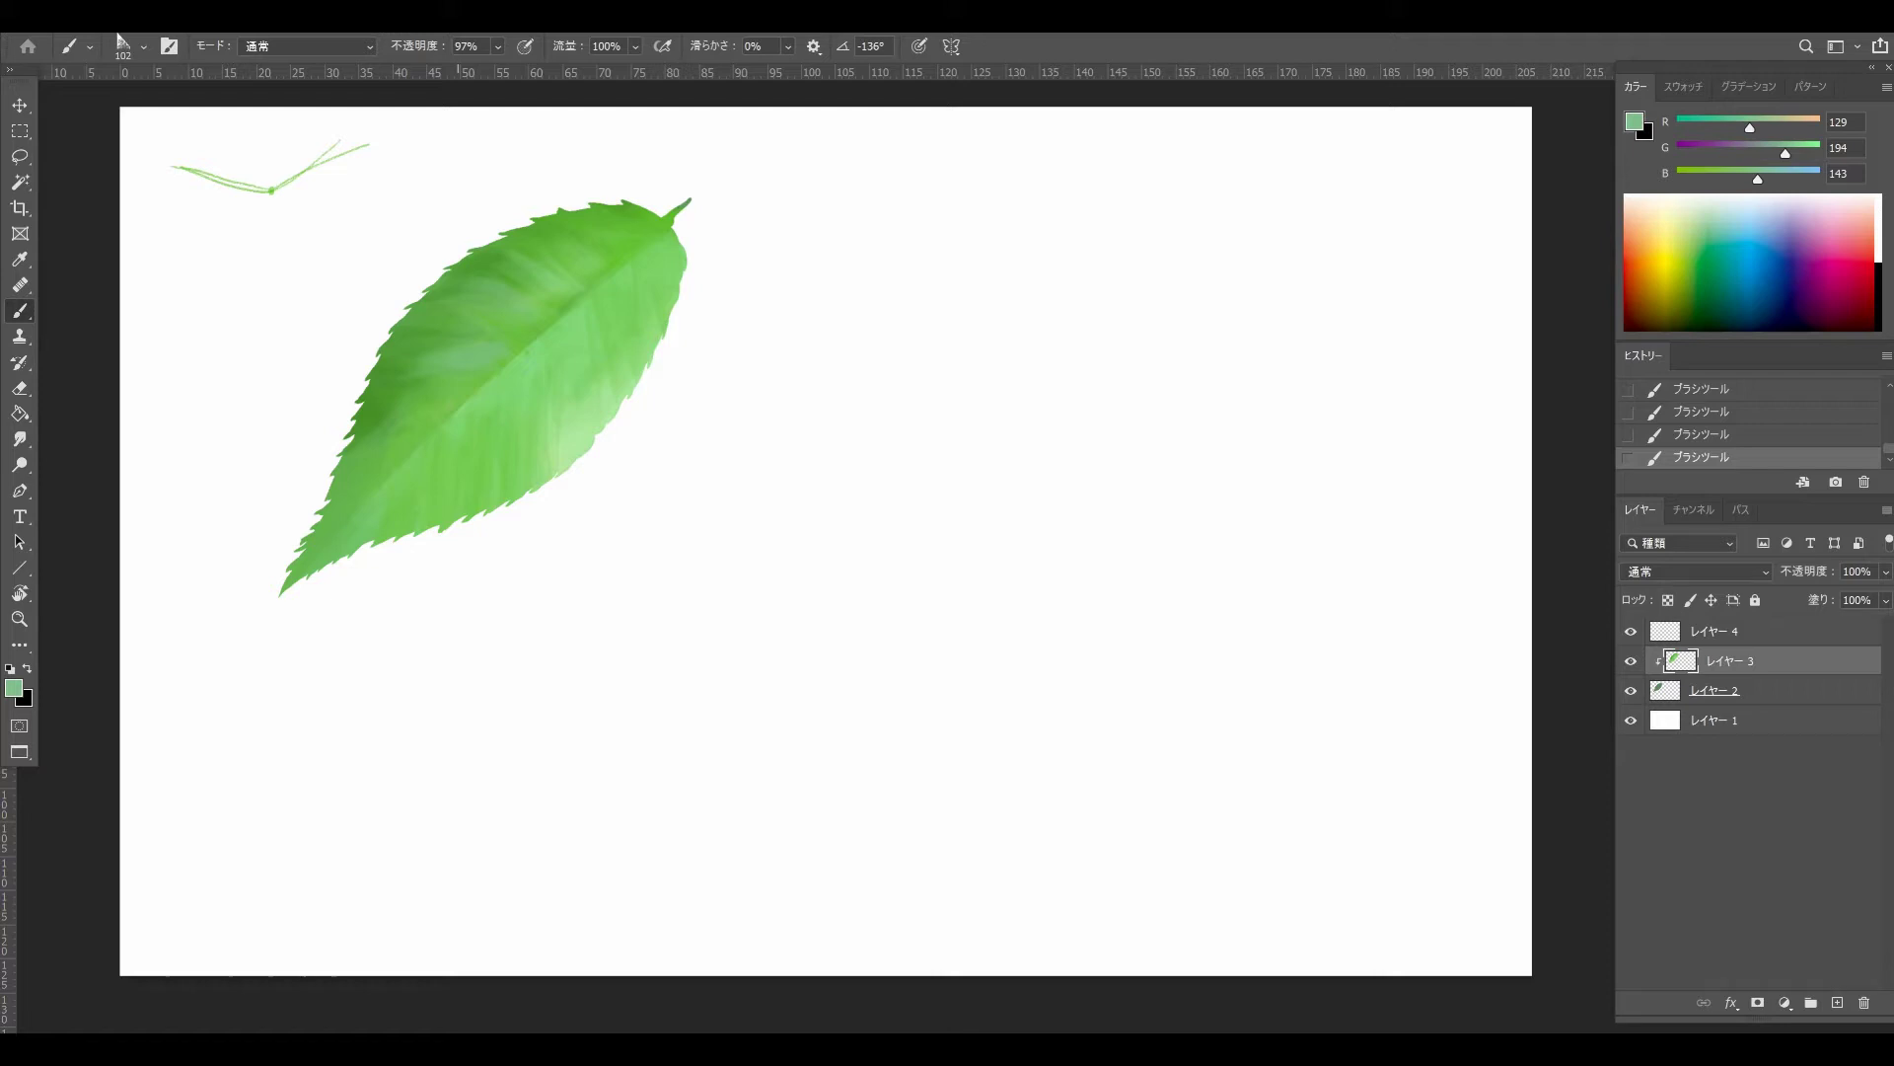
# Sample the lower half near the stem, change the colour to R 205, G 210, B 99, and tint the lower half's outer side at 111 px.
pyautogui.keyDown('alt'); pyautogui.rightClick(662, 280); pyautogui.keyUp('alt')
pyautogui.keyDown('alt'); pyautogui.click(664, 287); pyautogui.keyUp('alt')
pyautogui.moveTo(1746, 128); pyautogui.dragTo(1791, 128)
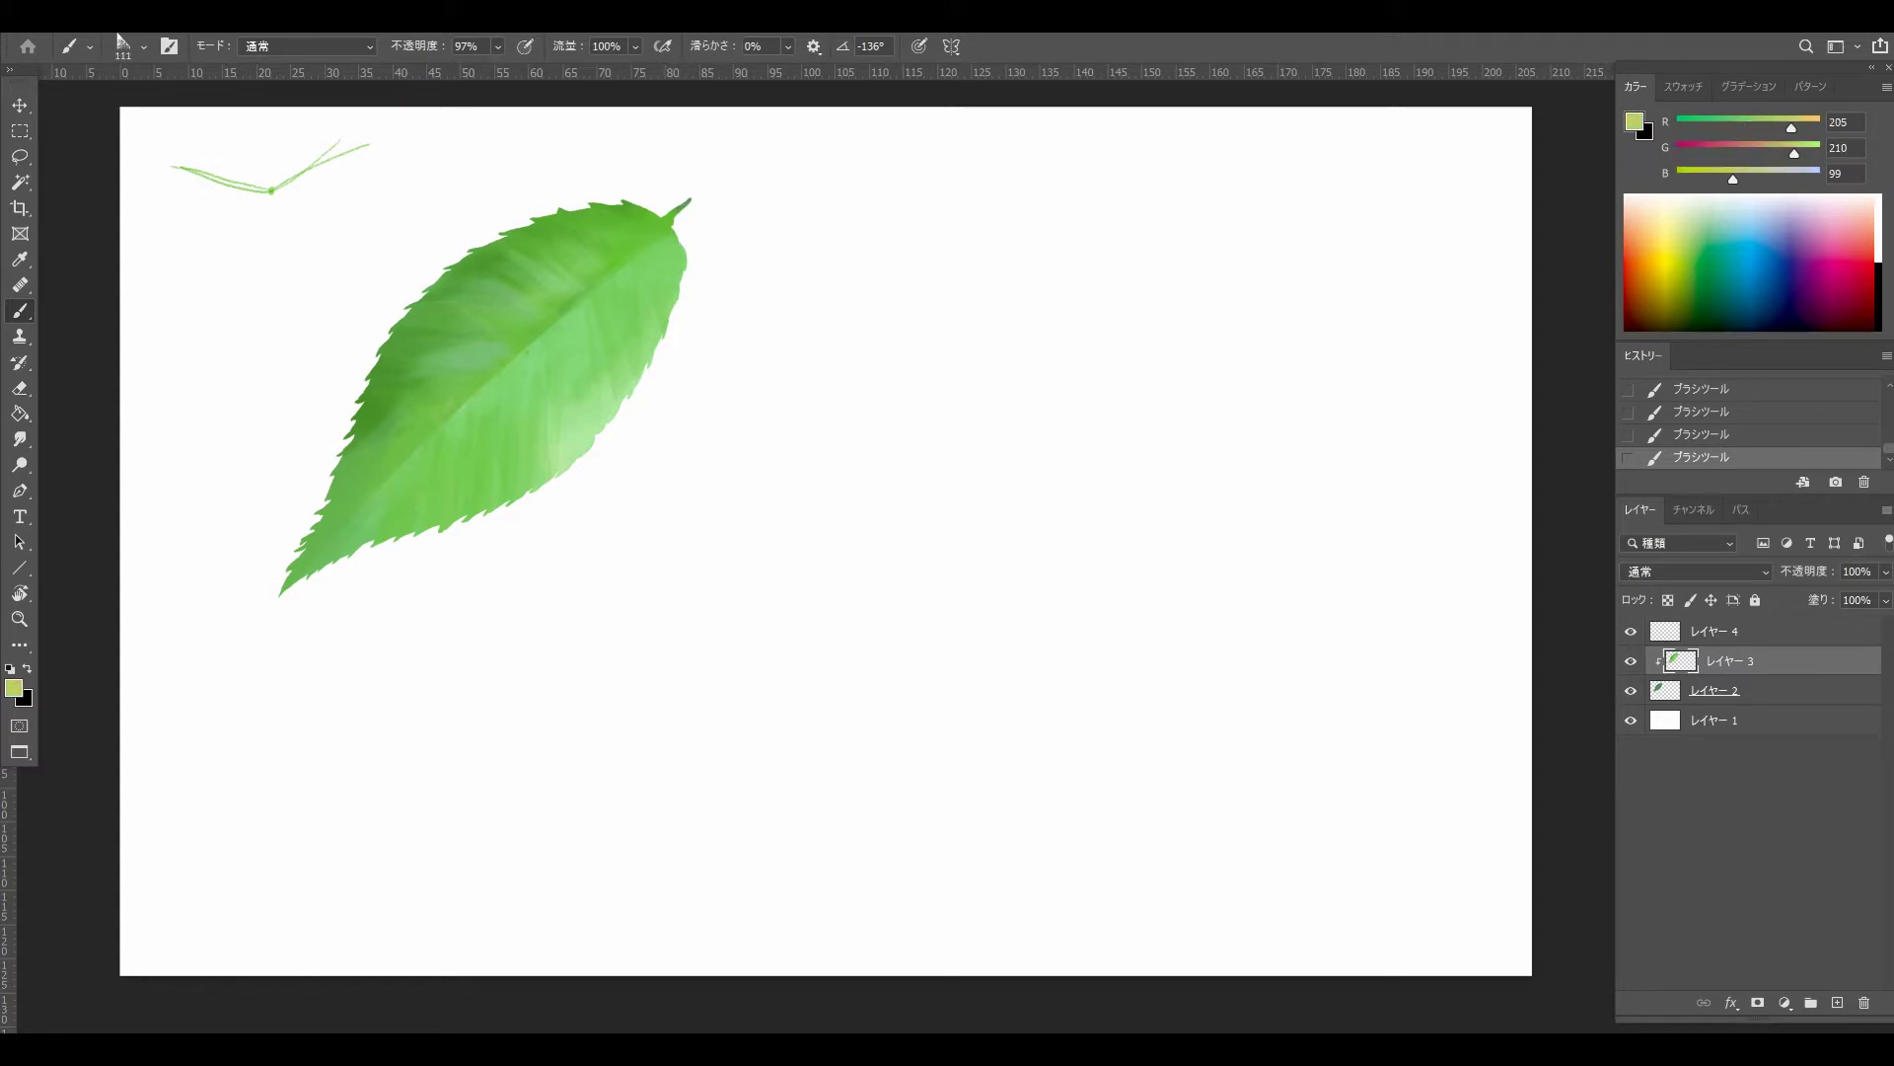
pyautogui.moveTo(667, 252); pyautogui.dragTo(660, 265)
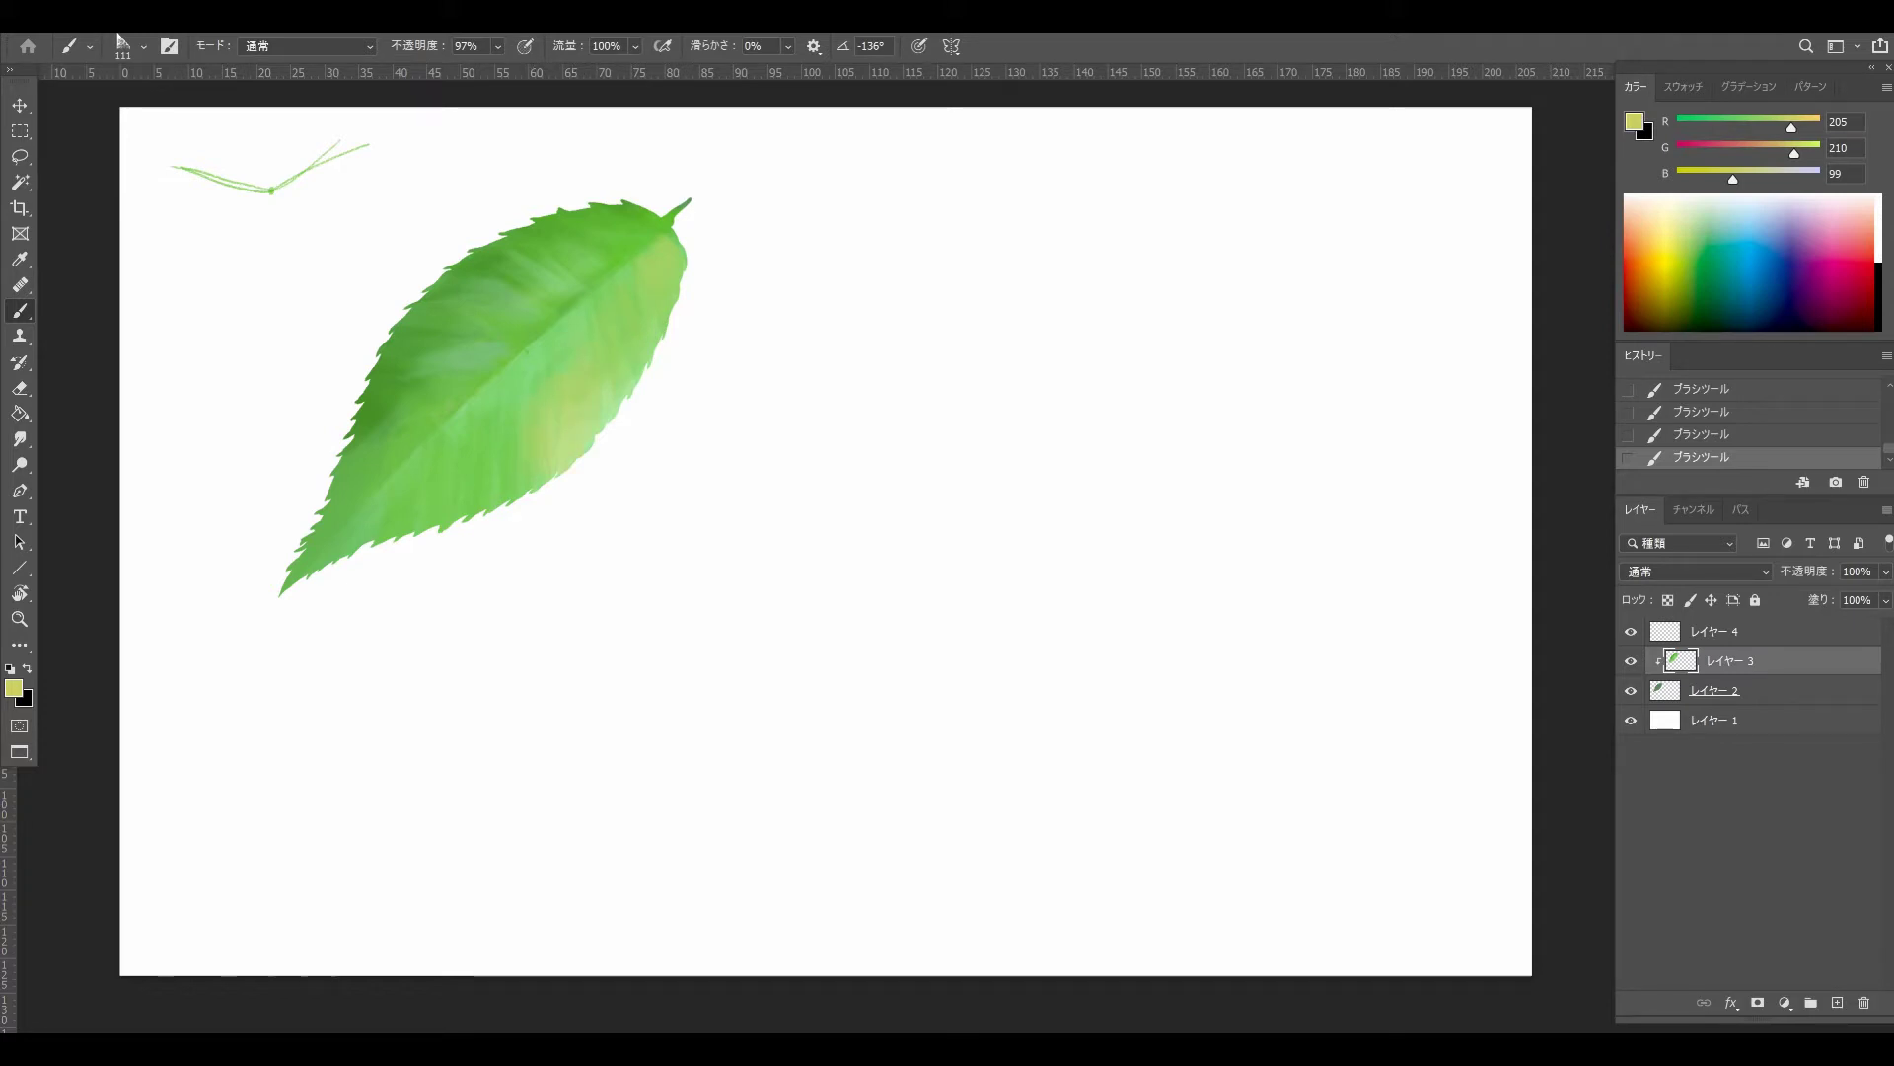
# Raise the colour's green value to 239, undo the last stroke, and add yellow-green patches in the lower half's middle and toward the tip.
pyautogui.moveTo(1795, 153); pyautogui.dragTo(1810, 154)
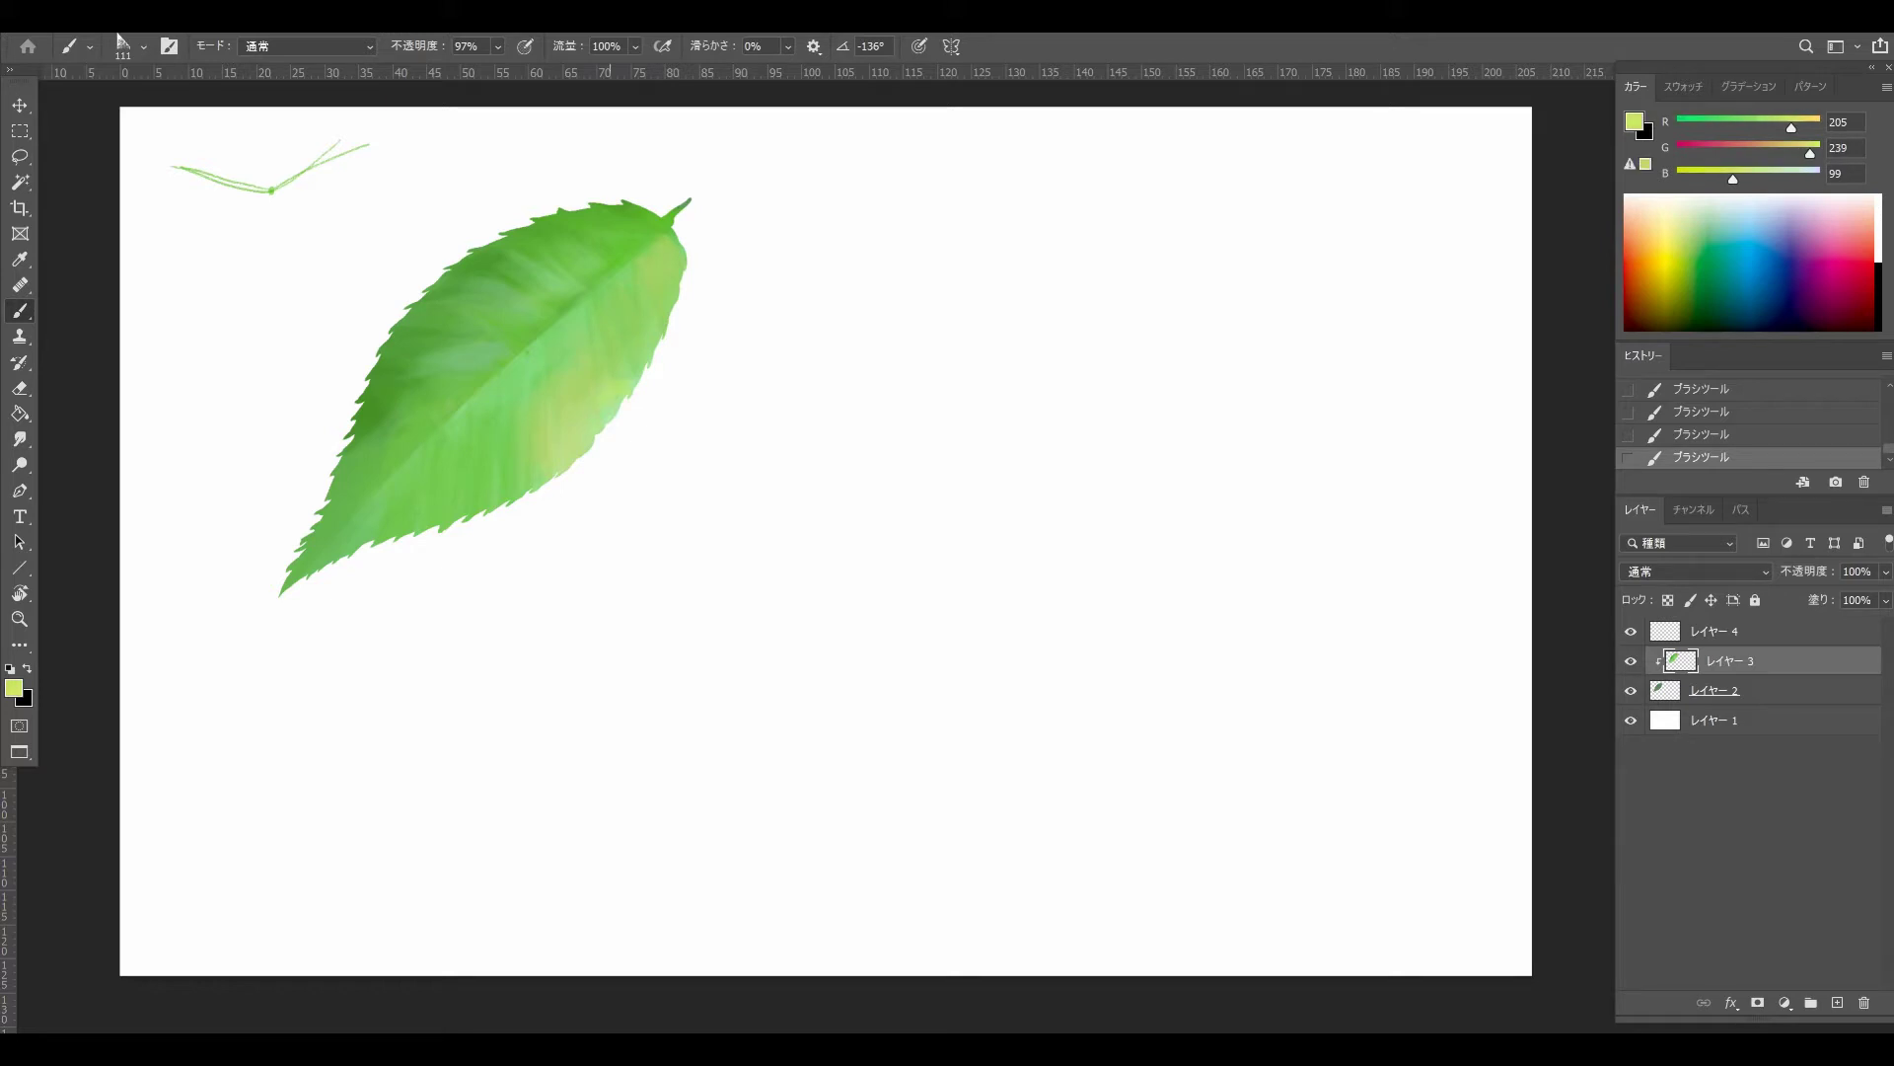
pyautogui.hotkey('ctrl', 'z')
pyautogui.moveTo(610, 328)
pyautogui.mouseDown()
pyautogui.moveTo(570, 429)
pyautogui.moveTo(591, 356)
pyautogui.mouseUp()
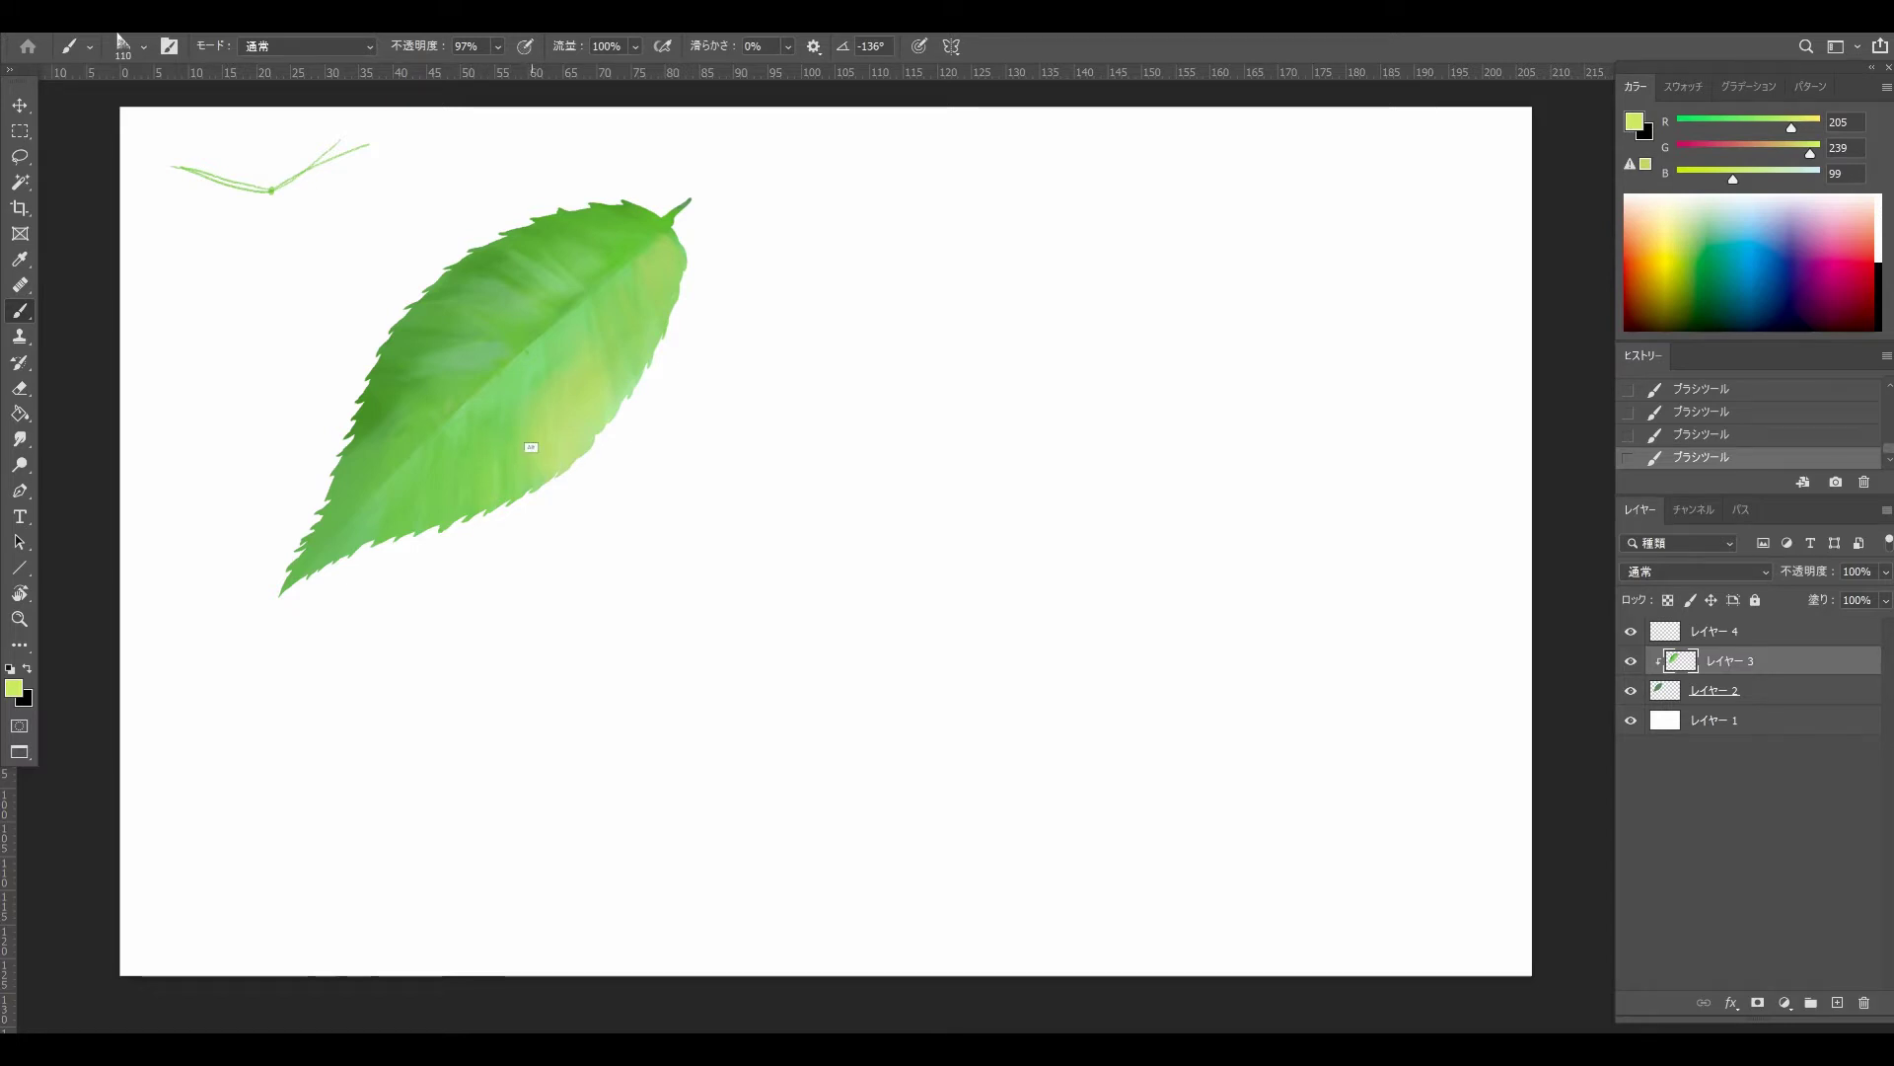
pyautogui.moveTo(531, 447)
pyautogui.mouseDown()
pyautogui.moveTo(431, 482)
pyautogui.moveTo(425, 453)
pyautogui.moveTo(420, 477)
pyautogui.mouseUp()
pyautogui.hotkey('ctrl', 'z')
# Sample greens R 119, G 191, B 113 and R 128, G 209, B 102 to blend the lower half toward the tip at 57 px.
pyautogui.keyDown('alt'); pyautogui.click(439, 365); pyautogui.keyUp('alt')
pyautogui.hotkey('ctrl', 'z')
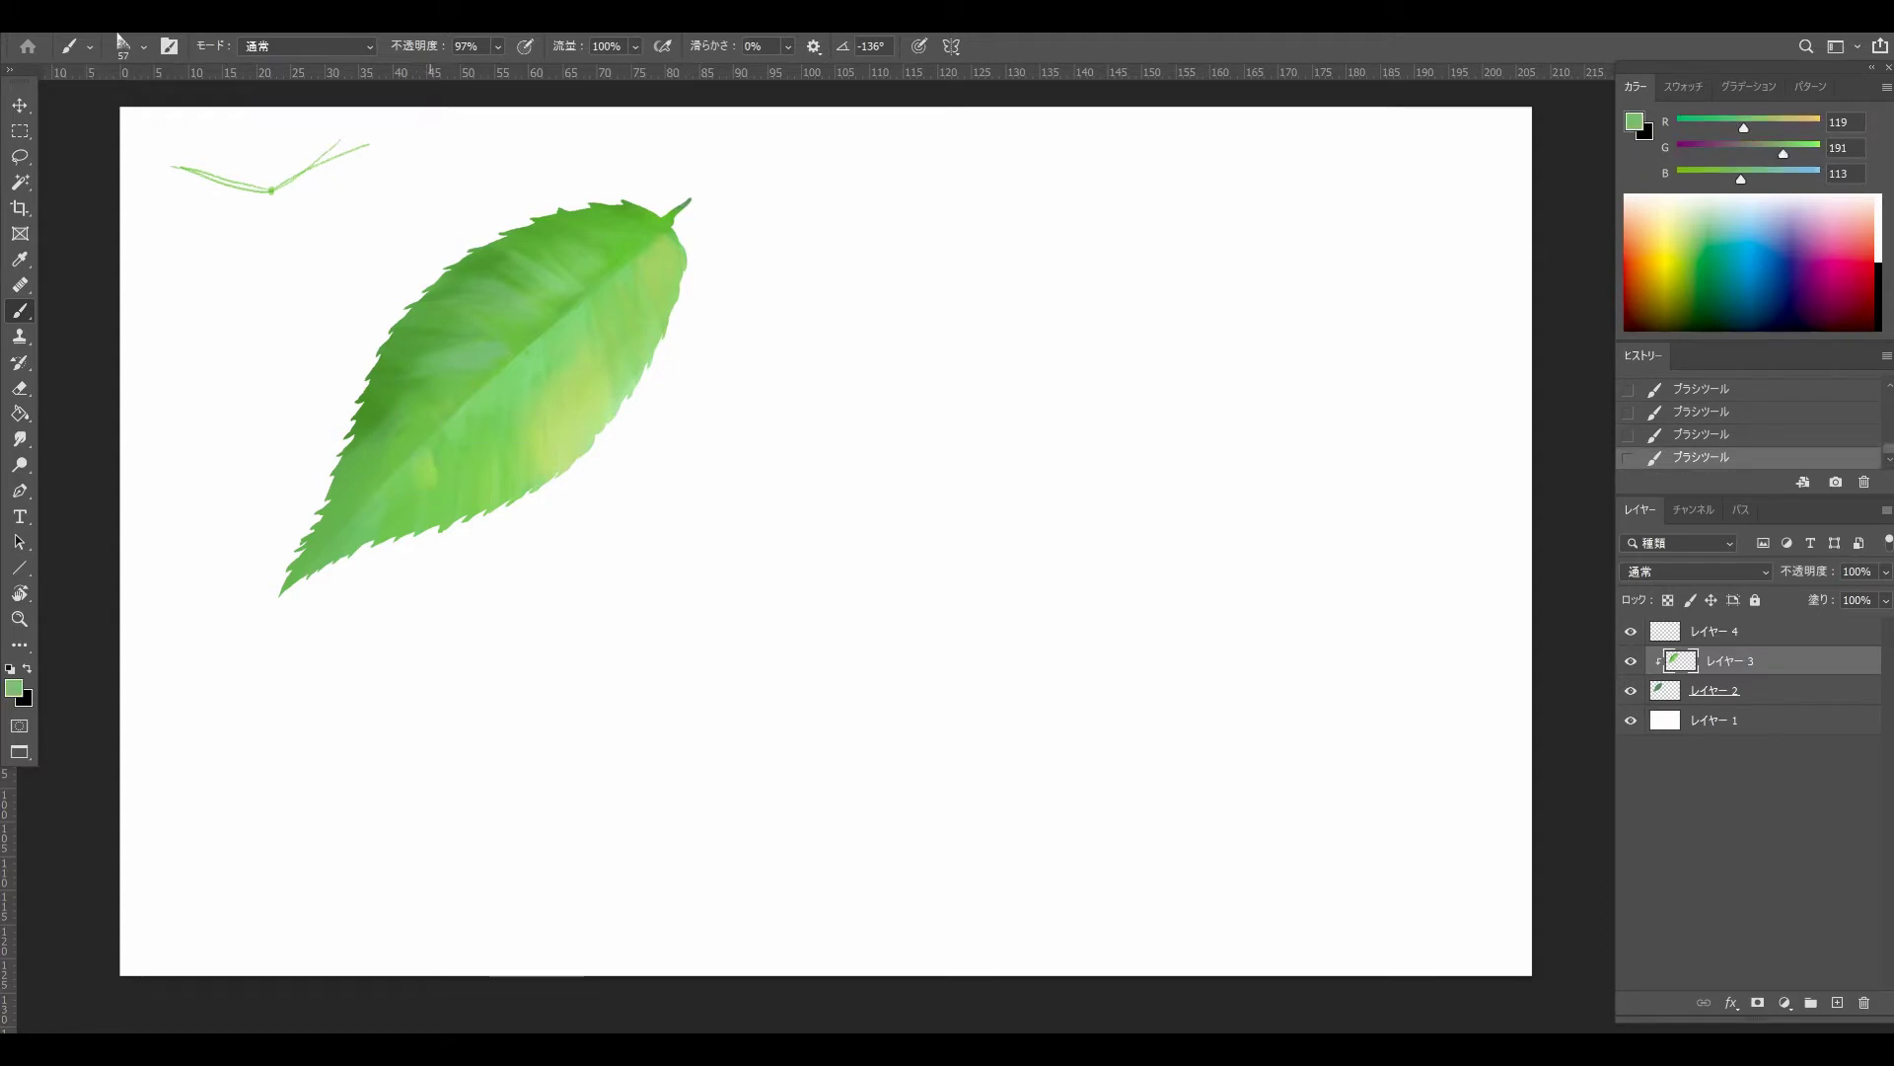
pyautogui.keyDown('alt'); pyautogui.click(470, 443); pyautogui.keyUp('alt')
pyautogui.keyDown('alt'); pyautogui.click(470, 443); pyautogui.keyUp('alt')
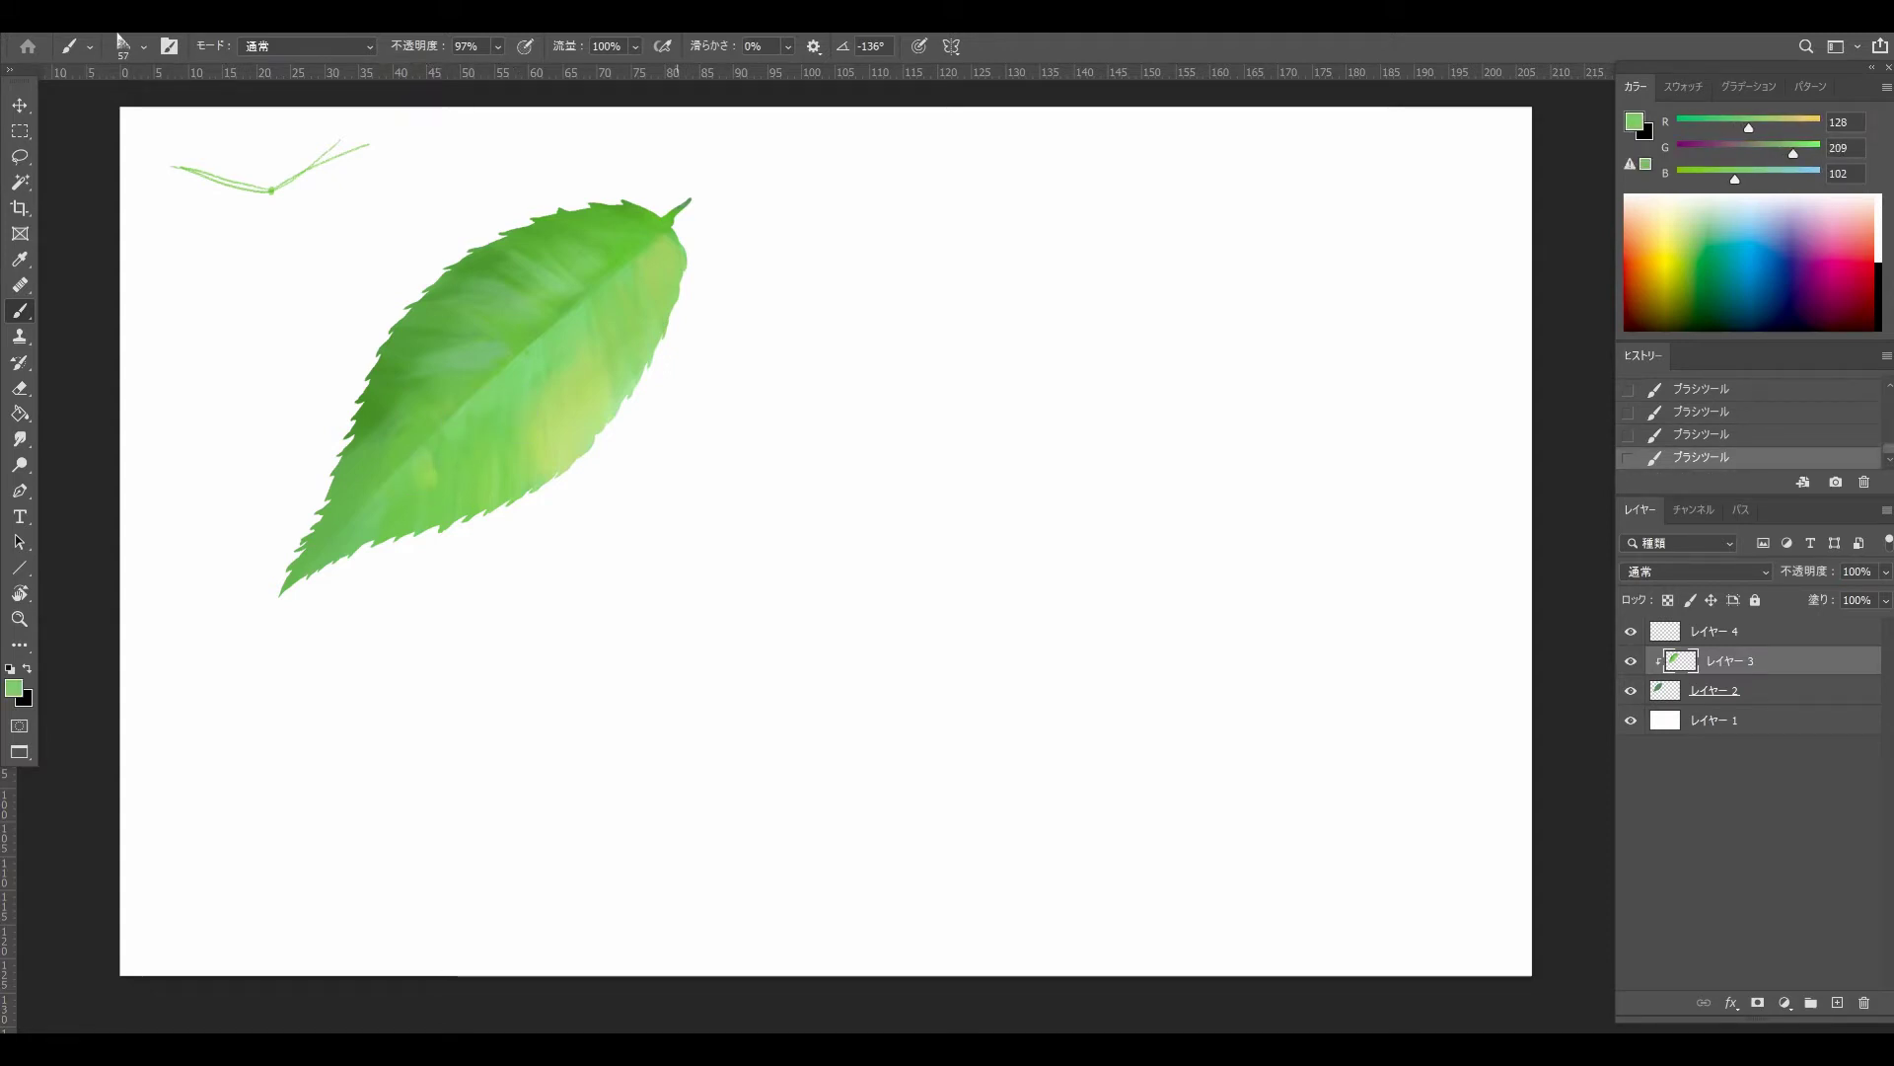
# Set the colour to pale green R 157, G 222, B 136, undo the last stroke, and paint lower-half highlights near the tip at 50 px.
pyautogui.click(13, 688)
pyautogui.click(1185, 185)
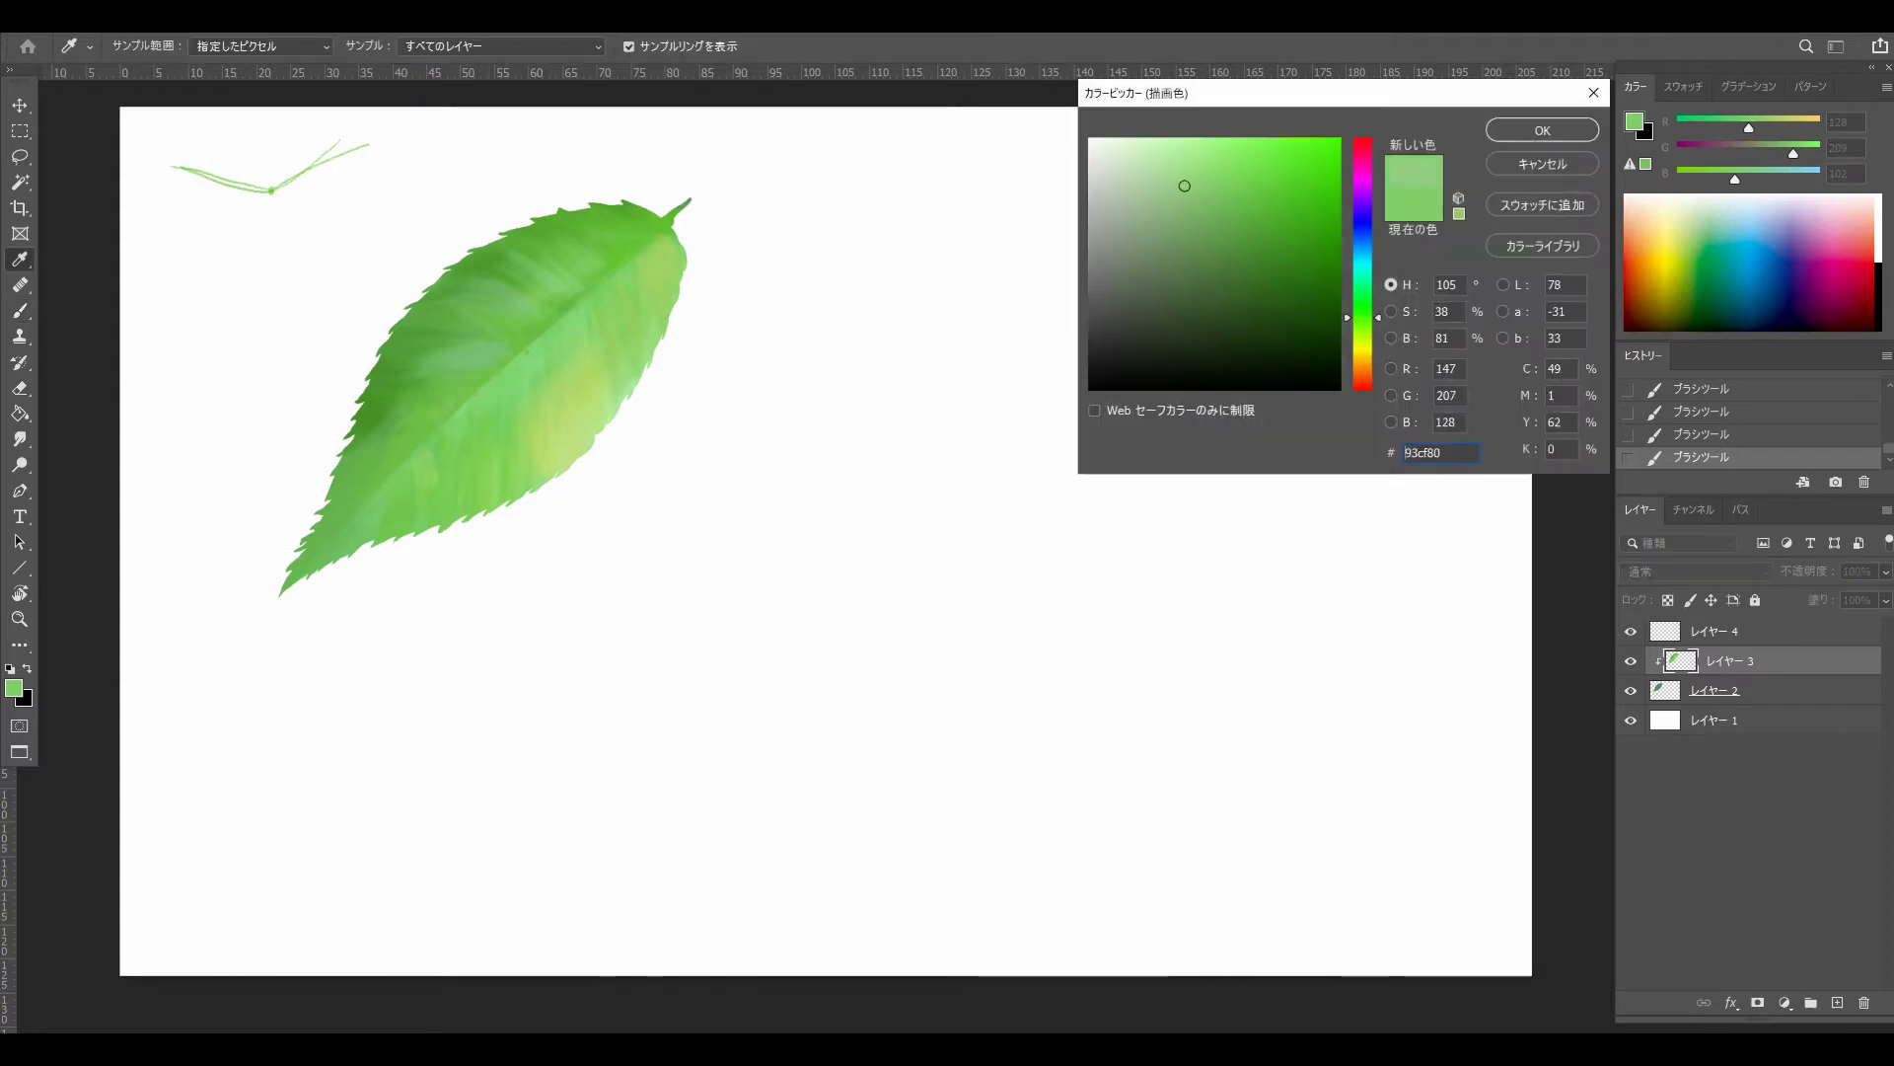
pyautogui.click(1186, 170)
pyautogui.click(1514, 131)
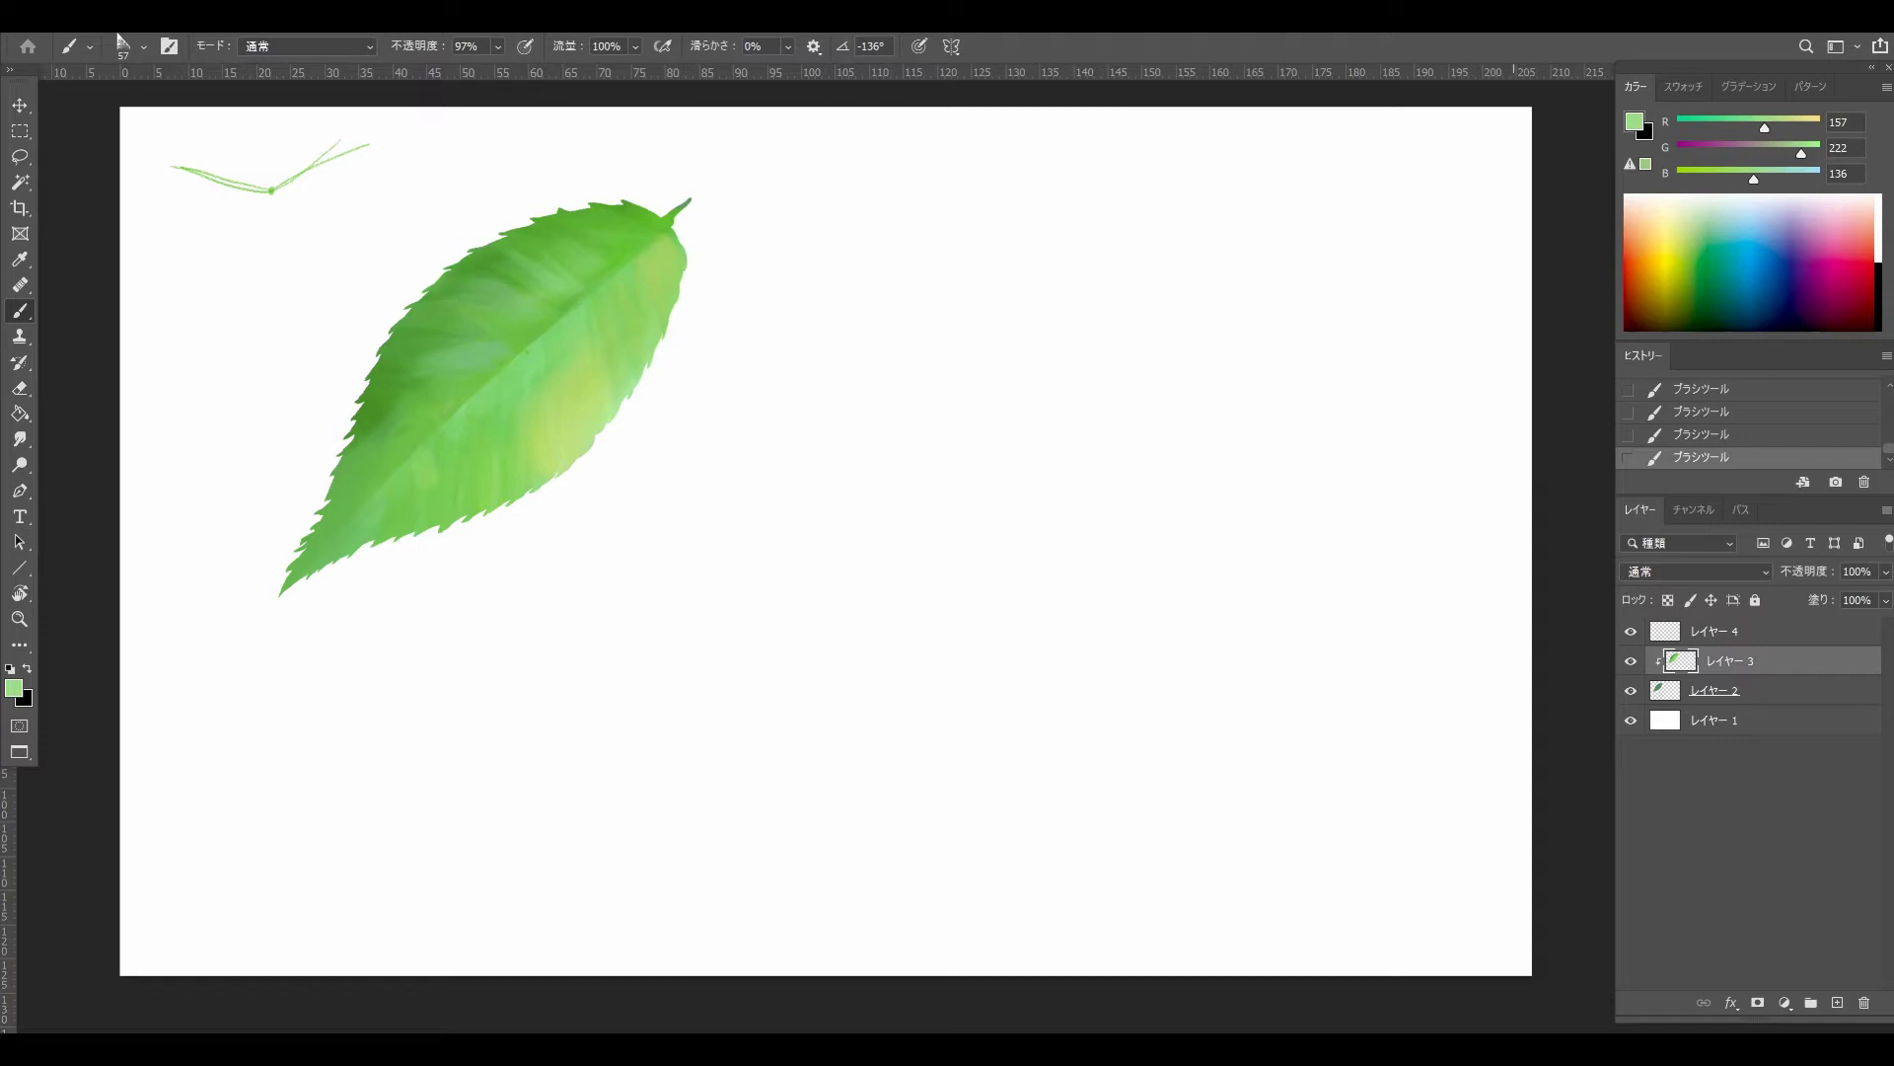
pyautogui.hotkey('ctrl', 'z')
pyautogui.moveTo(430, 447); pyautogui.dragTo(426, 485)
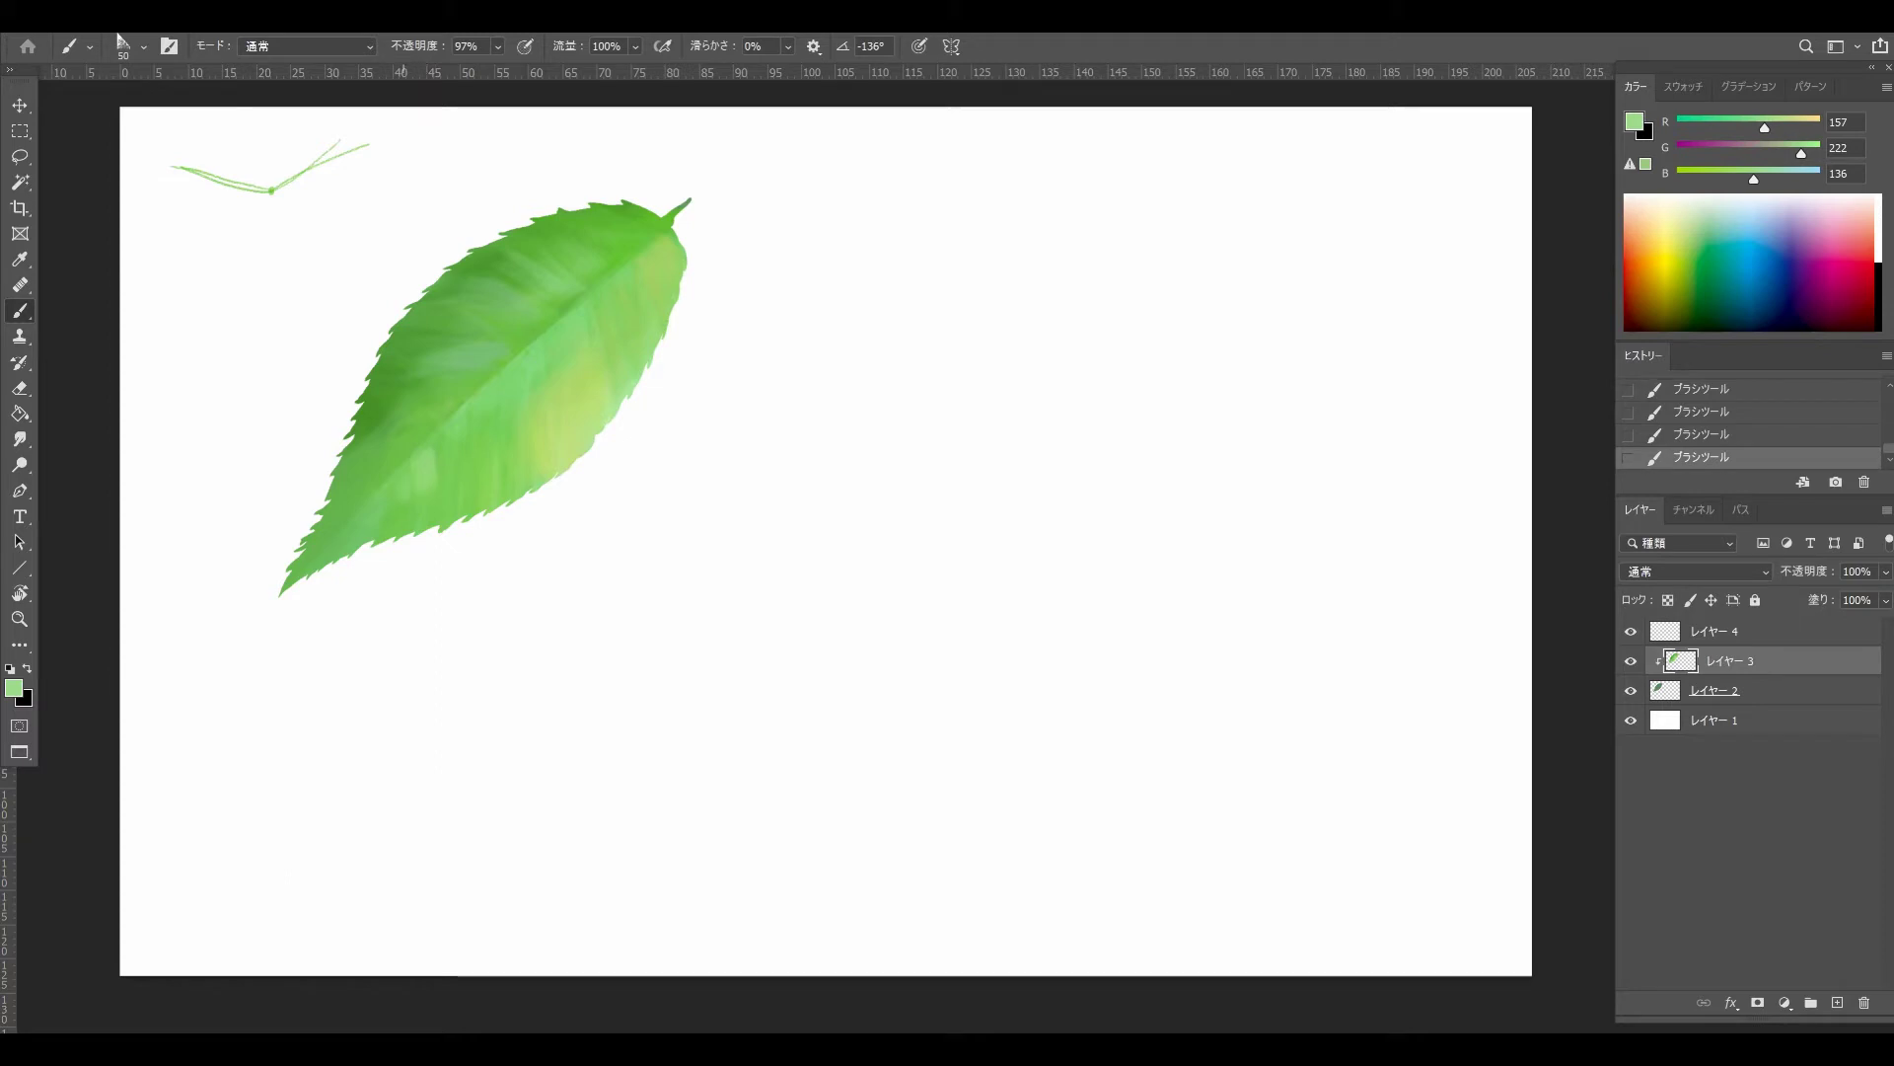
pyautogui.moveTo(471, 460)
pyautogui.mouseDown()
pyautogui.moveTo(420, 481)
pyautogui.moveTo(418, 452)
pyautogui.mouseUp()
# Sample the light green near the tip, change it to orange R 233, G 194, B 113, and accent the upper serrated edge at 21 px.
pyautogui.keyDown('alt'); pyautogui.click(426, 475); pyautogui.keyUp('alt')
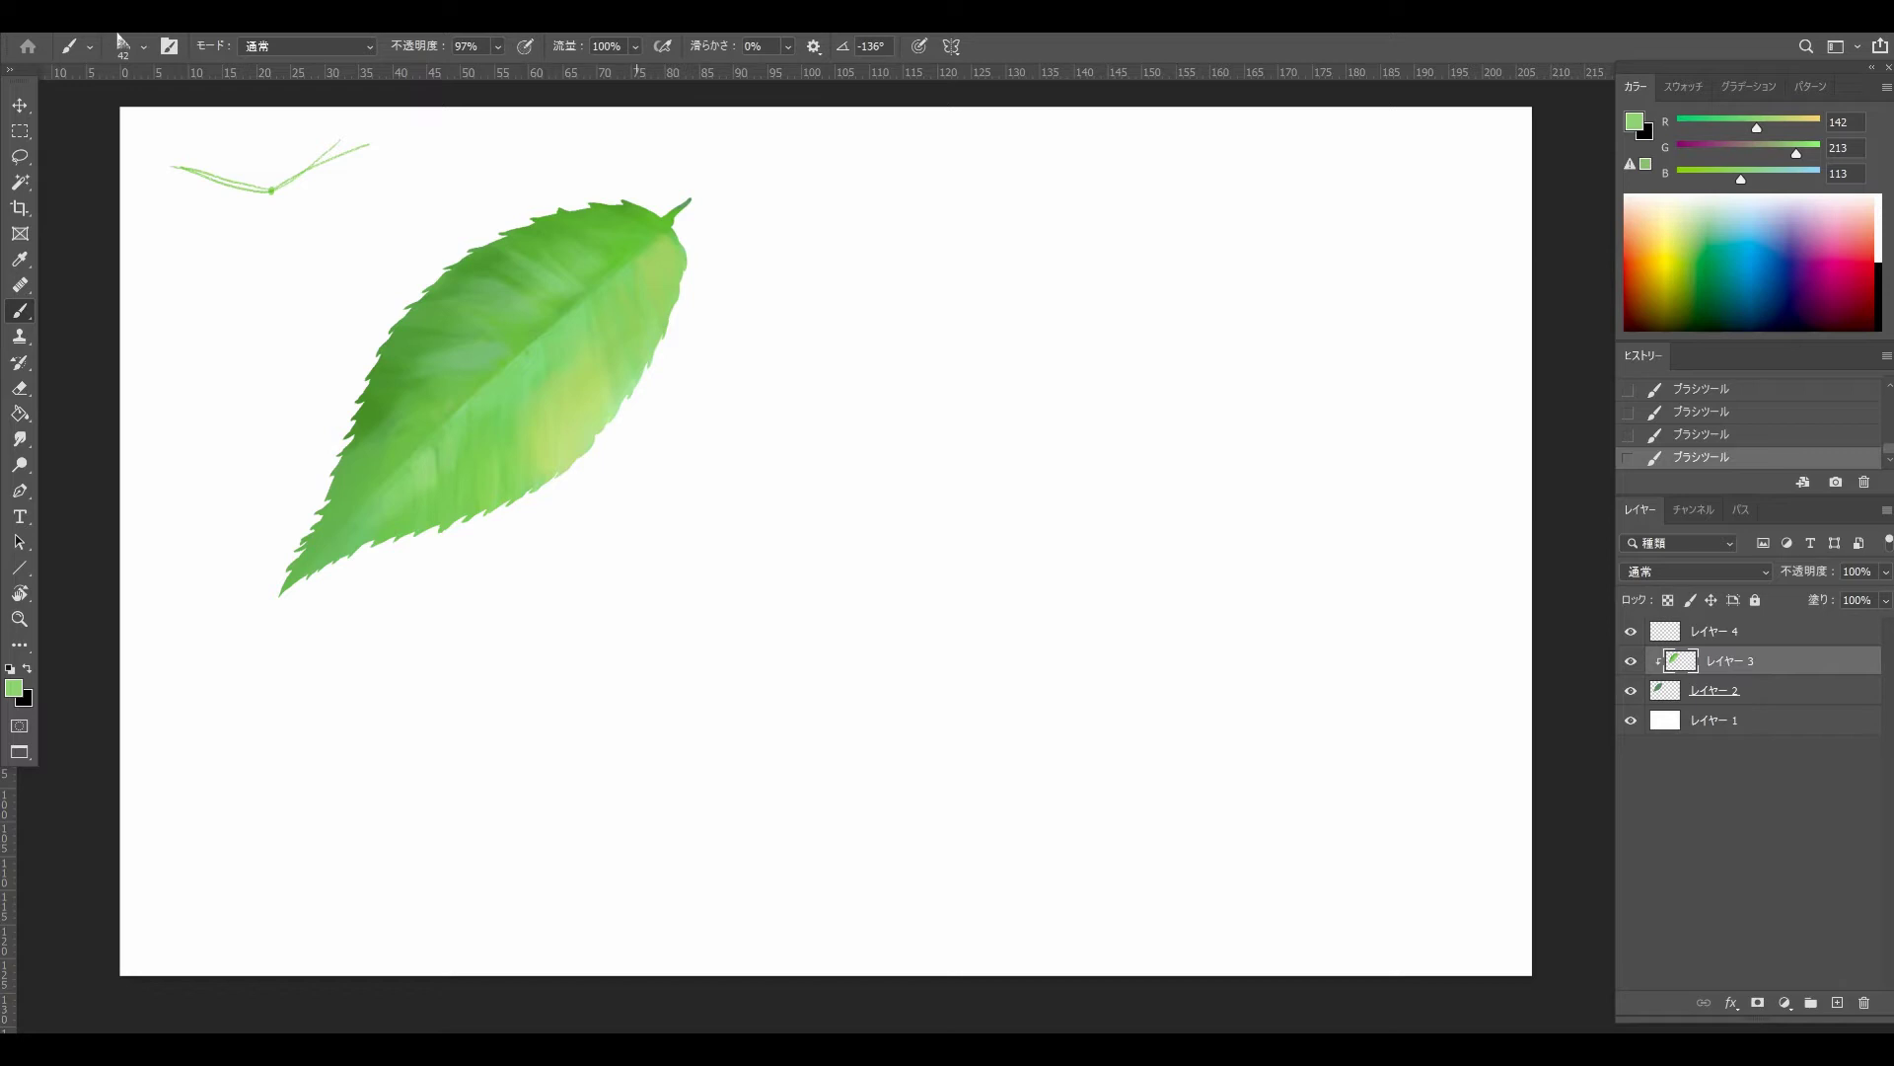
pyautogui.moveTo(1756, 128); pyautogui.dragTo(1785, 154)
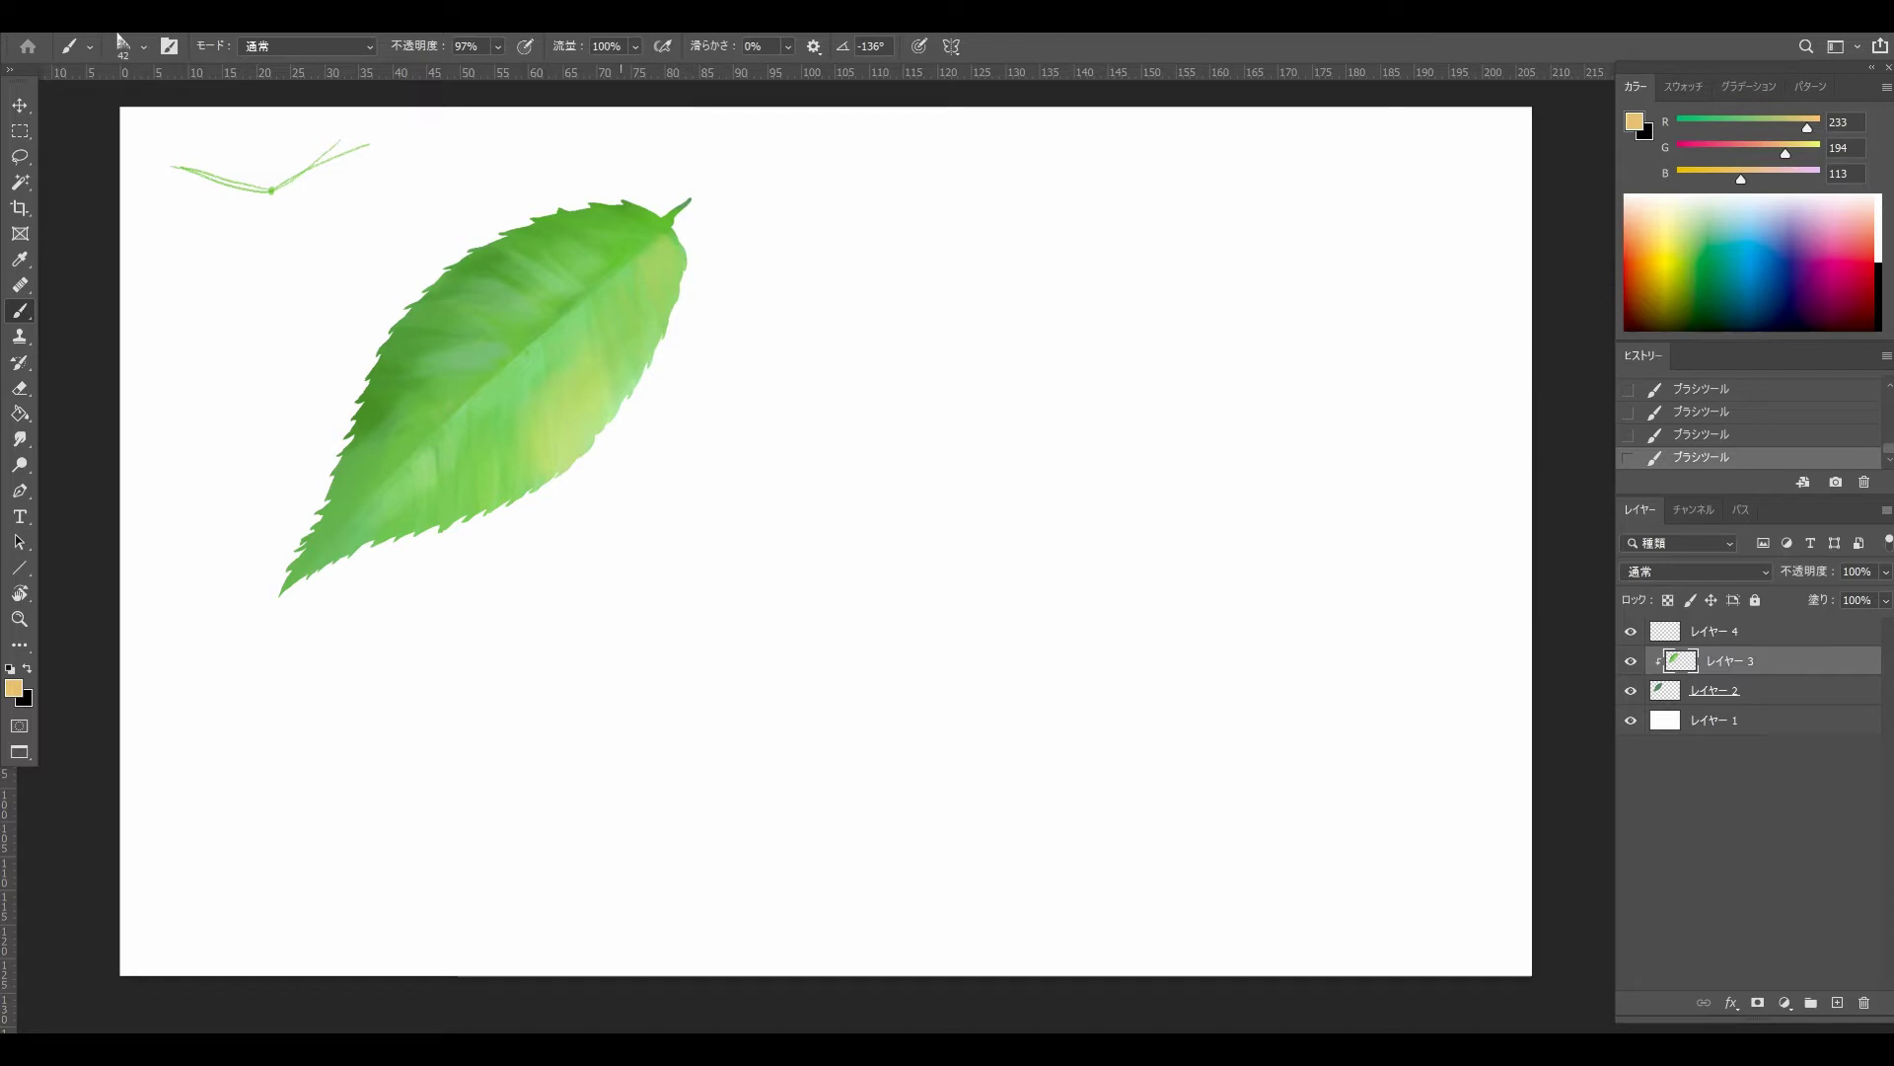
pyautogui.moveTo(501, 235); pyautogui.dragTo(520, 229)
pyautogui.hotkey('ctrl', 'z')
pyautogui.press(']')
pyautogui.press(']')
pyautogui.press(']')
pyautogui.moveTo(559, 264)
pyautogui.keyDown('alt'); pyautogui.mouseDown()
pyautogui.moveTo(537, 264)
pyautogui.moveTo(558, 252)
pyautogui.mouseUp(); pyautogui.keyUp('alt')
pyautogui.hotkey('ctrl', 'z')
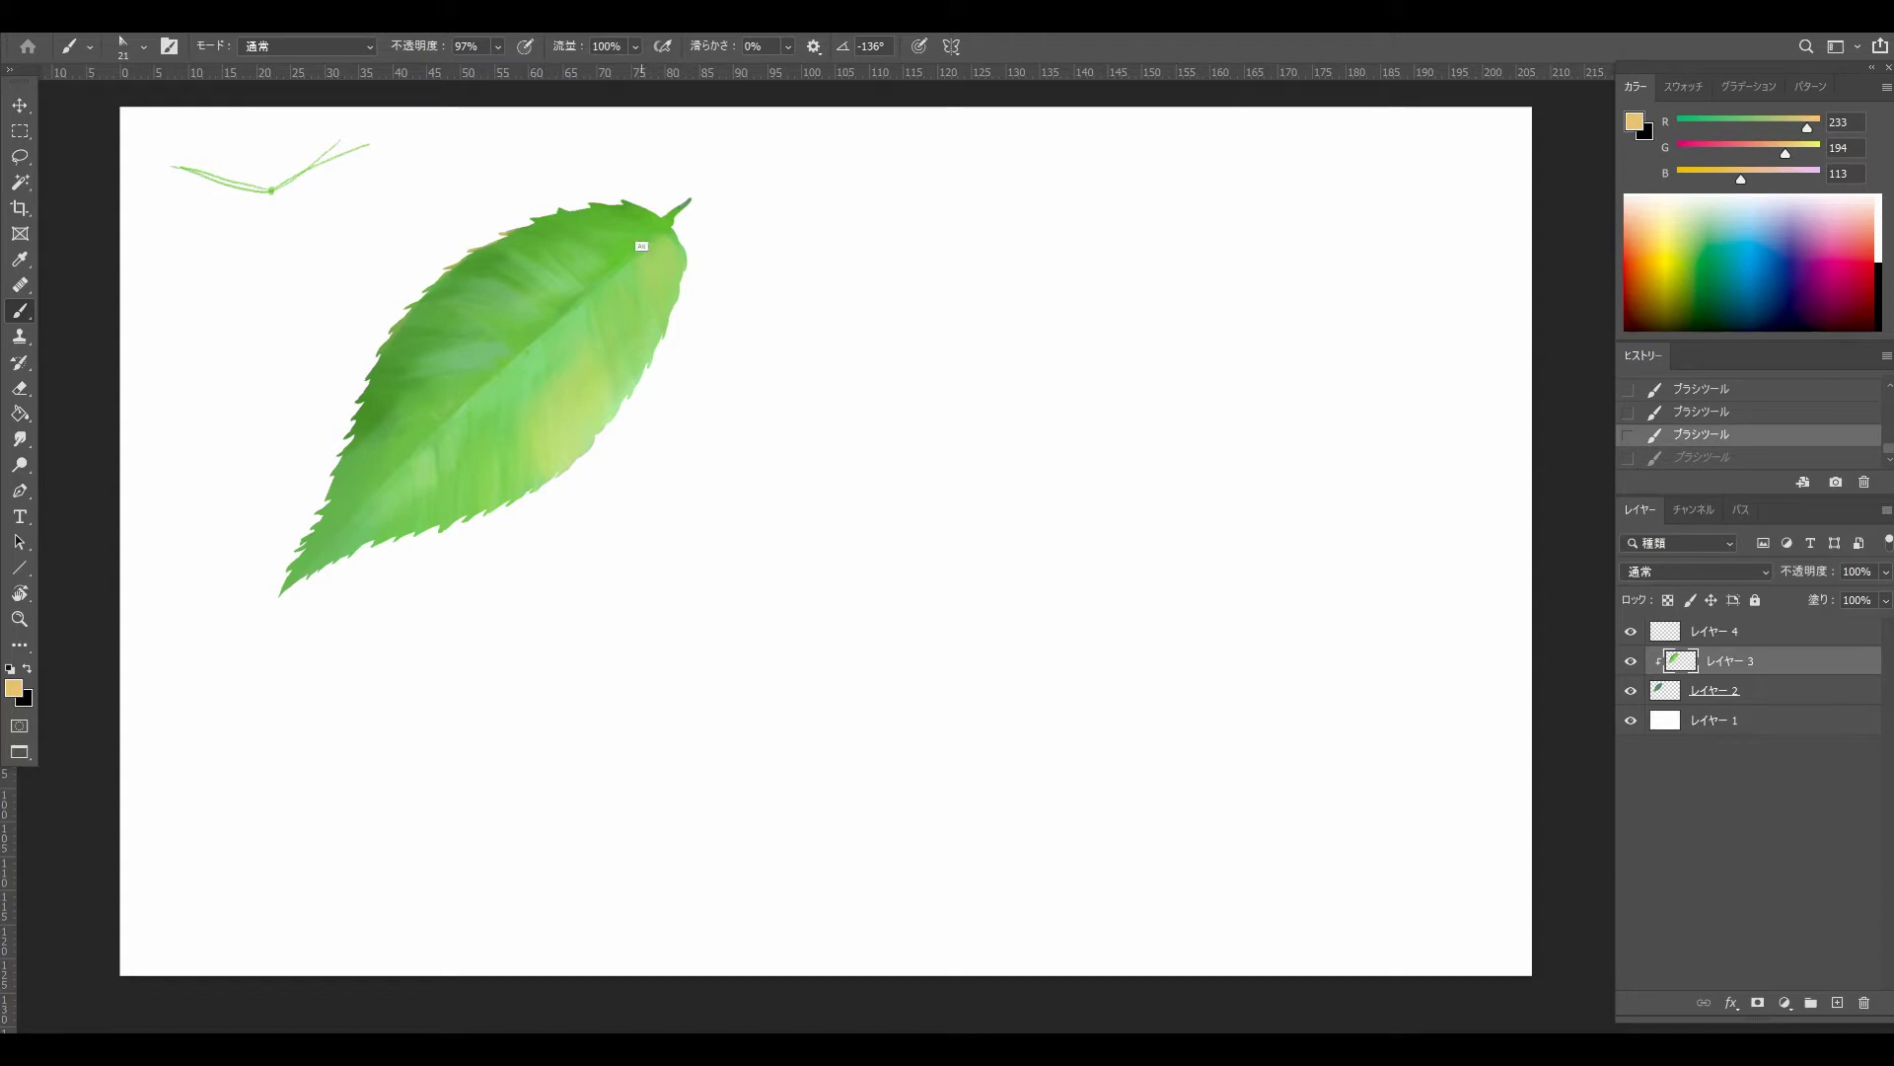
# Sample green R 95, G 177, B 50 beside the stem and paint a stroke along the midrib at 21 px, redoing it once.
pyautogui.keyDown('alt'); pyautogui.click(645, 251); pyautogui.keyUp('alt')
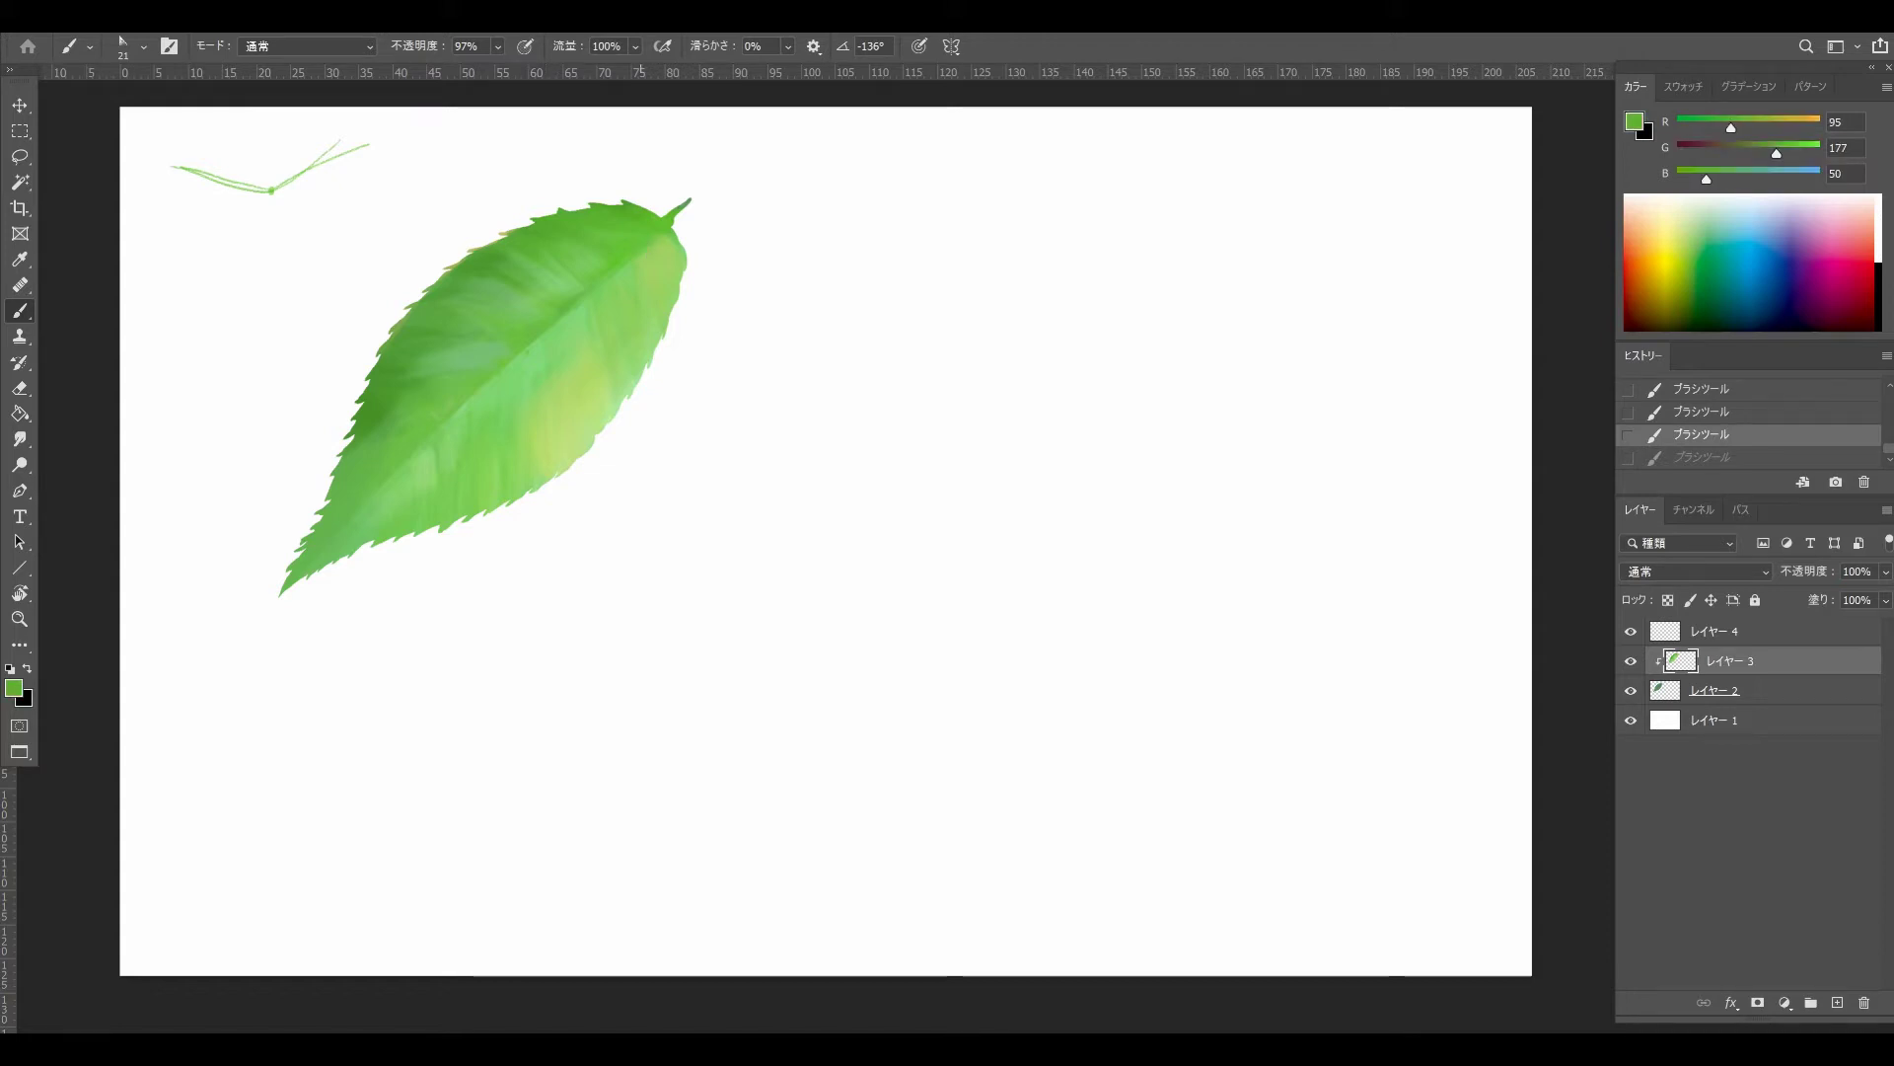
pyautogui.moveTo(613, 271); pyautogui.dragTo(459, 403)
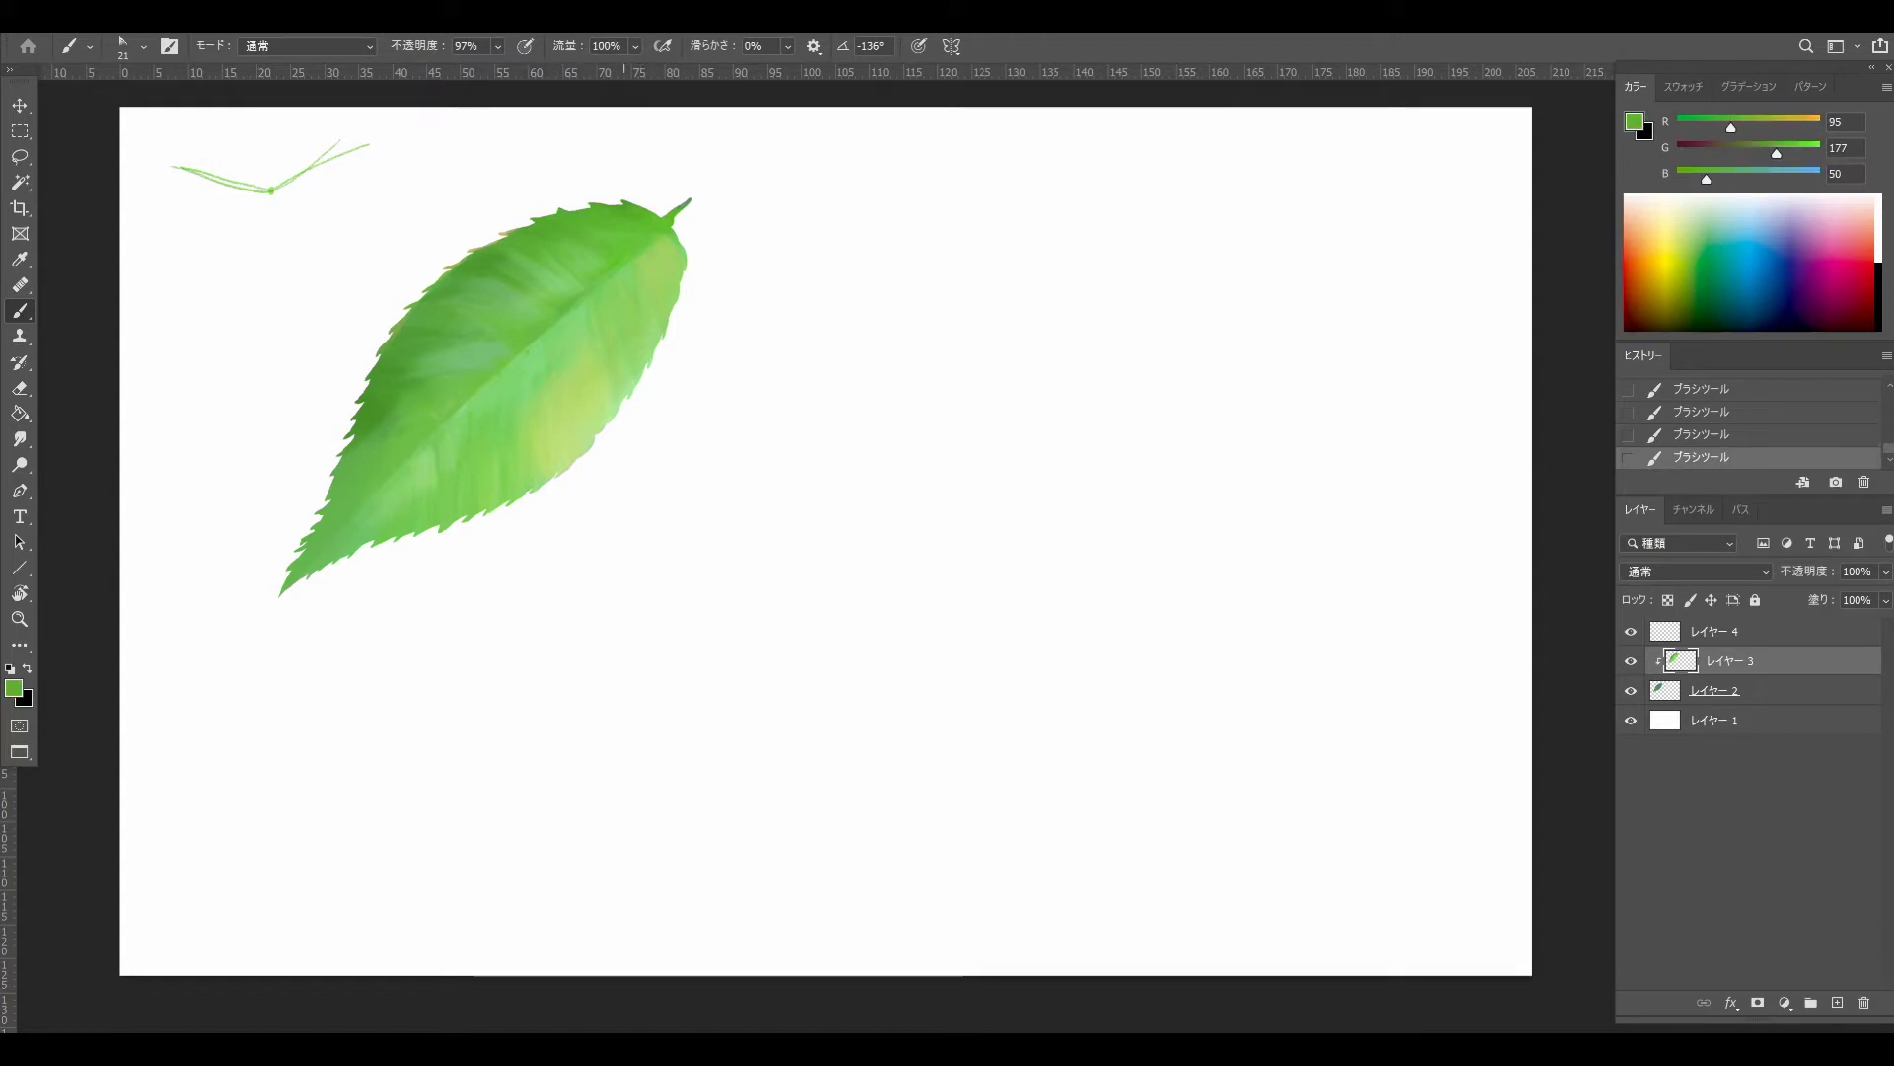
pyautogui.hotkey('ctrl', 'z')
pyautogui.moveTo(612, 271); pyautogui.dragTo(459, 403)
# Set the colour to dark green R 58, G 91, B 39 and darken the teeth along the upper serrated edge at 23 px and 98% opacity.
pyautogui.click(14, 688)
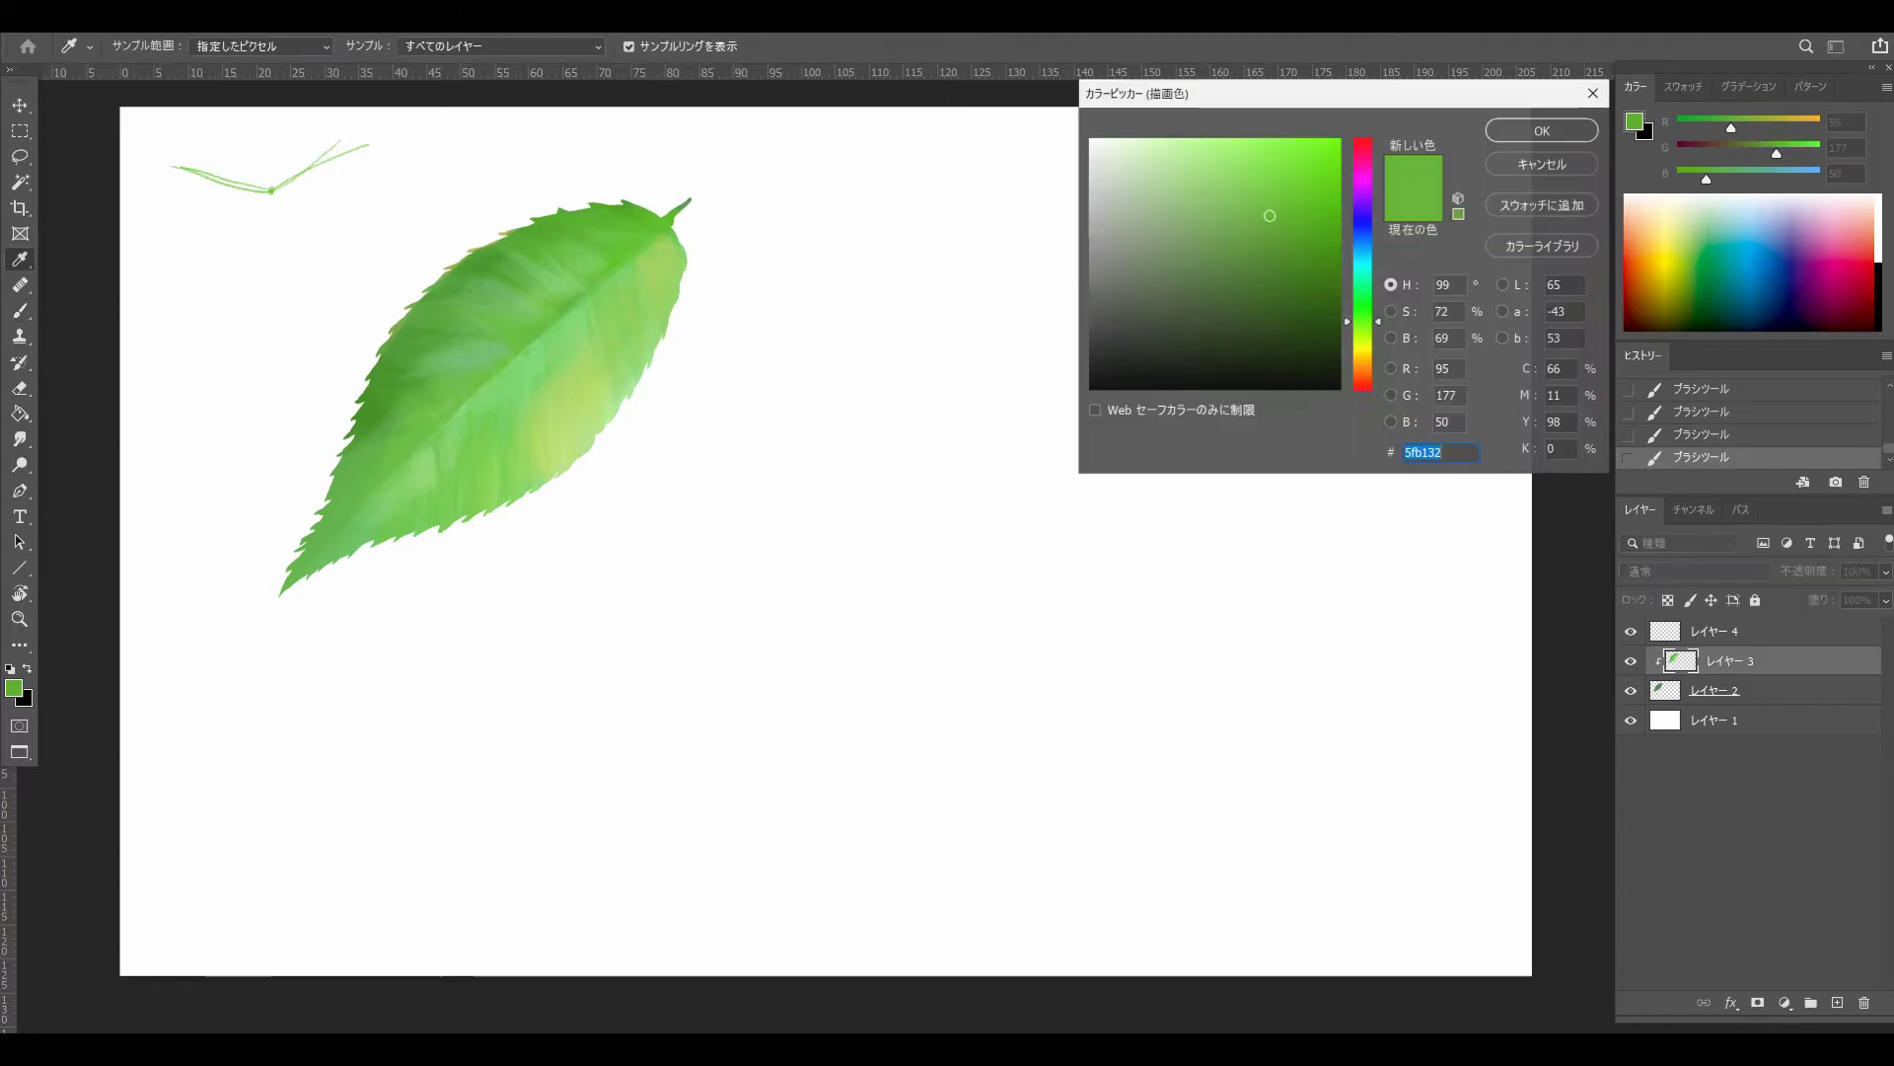
pyautogui.click(1274, 249)
pyautogui.moveTo(1274, 247); pyautogui.dragTo(1257, 304)
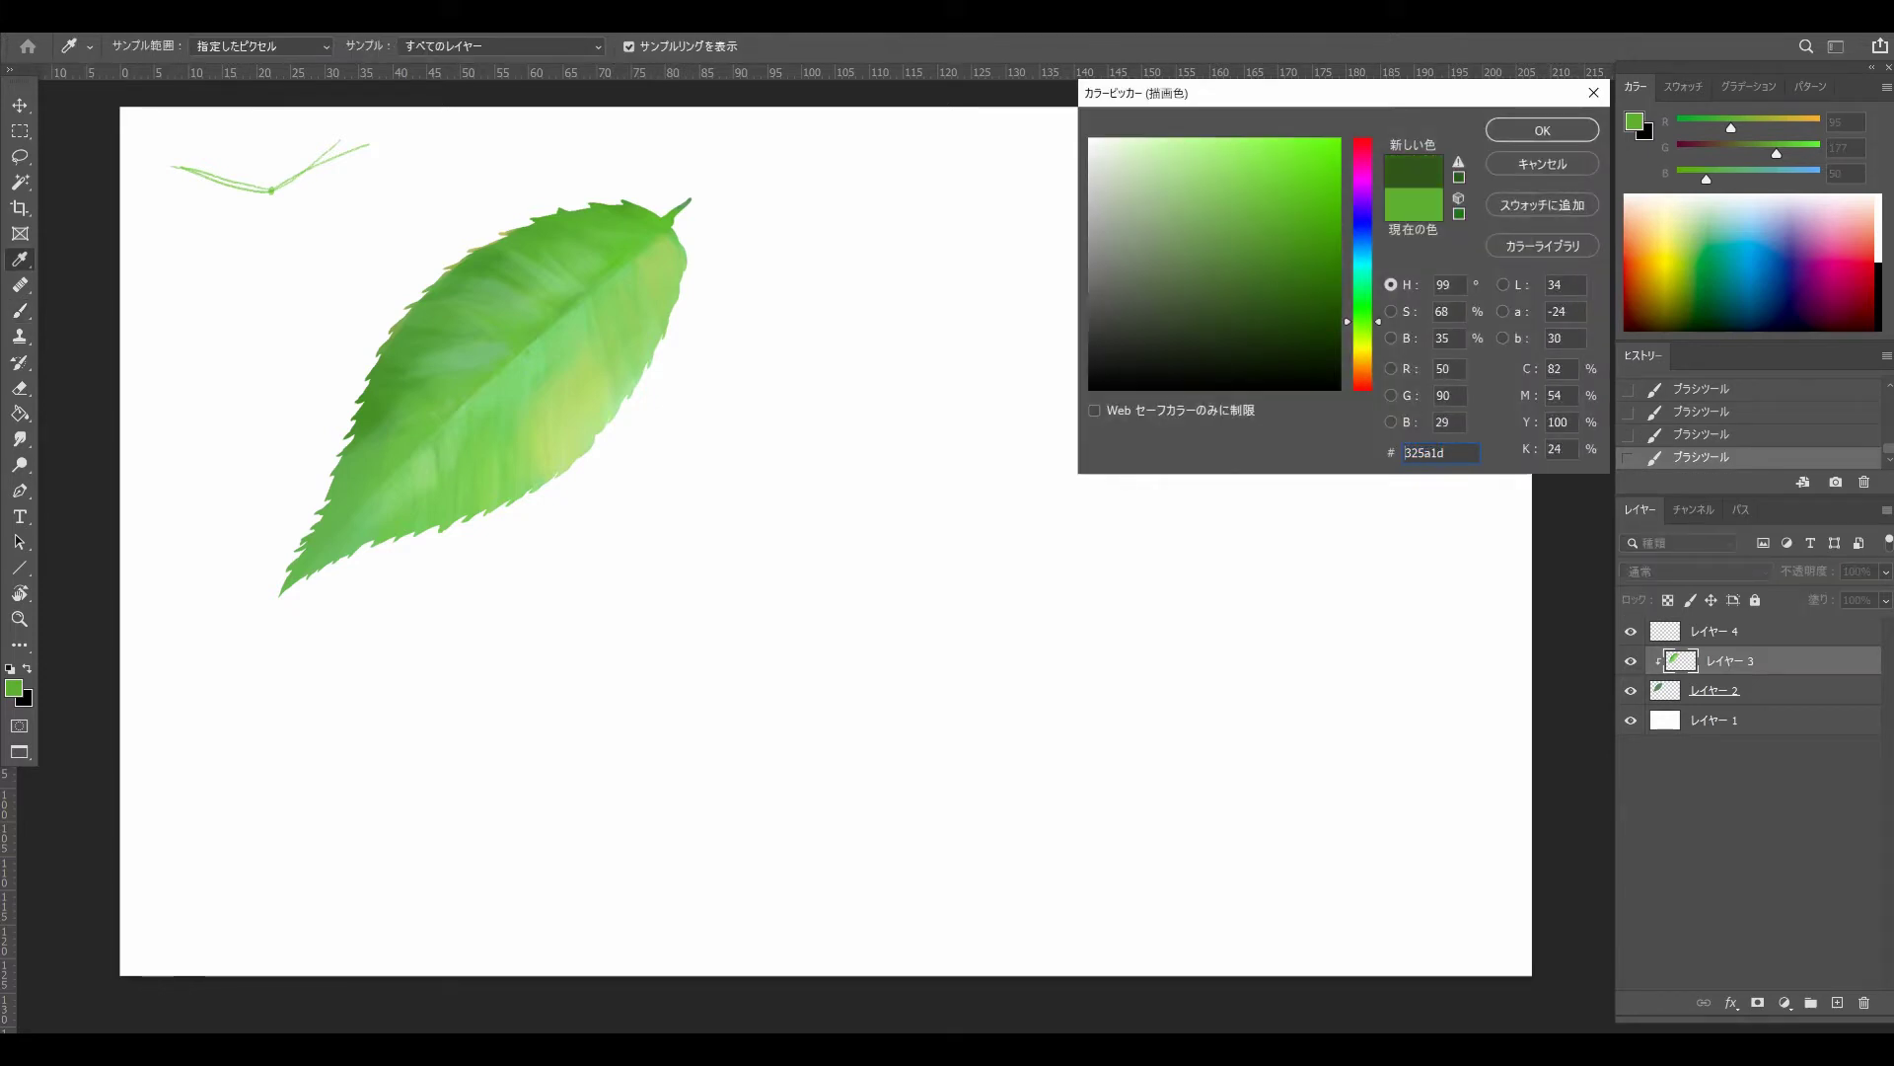
pyautogui.click(1542, 130)
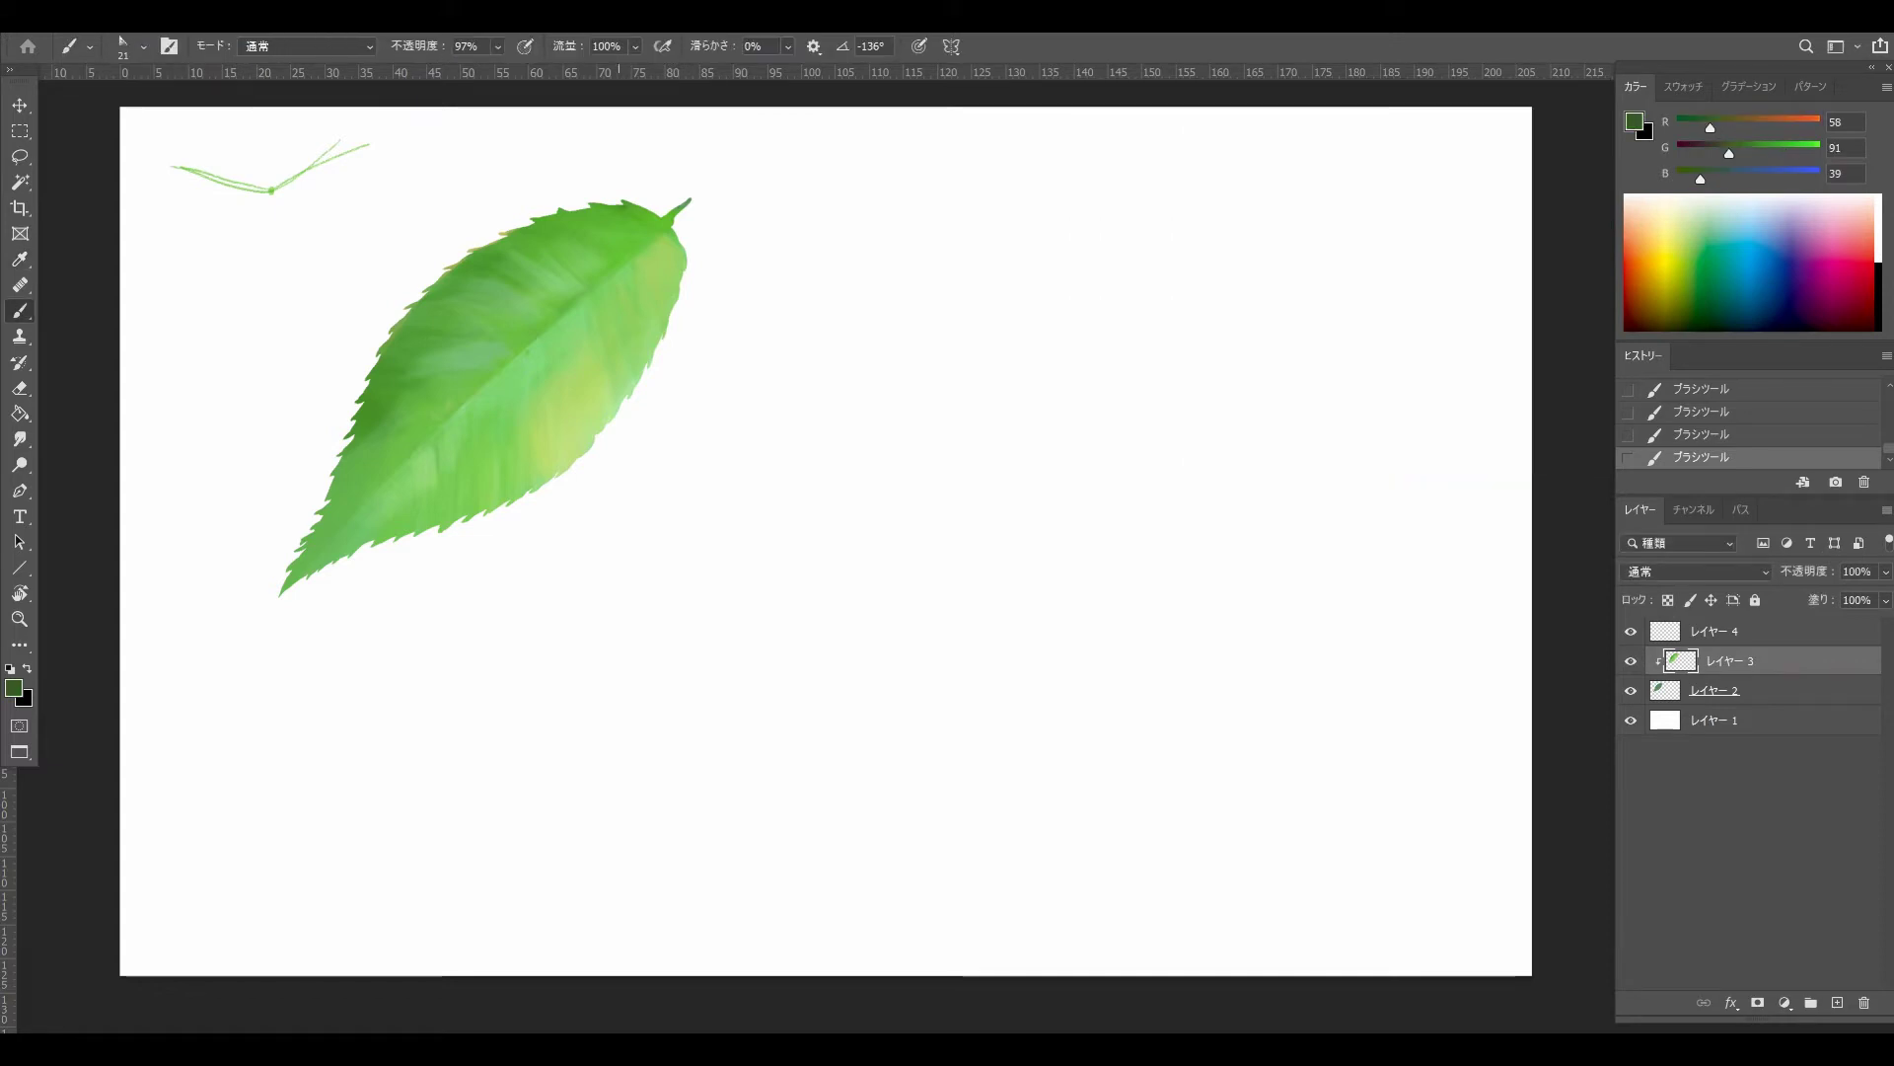
pyautogui.moveTo(617, 228); pyautogui.dragTo(611, 232)
pyautogui.rightClick(536, 261)
pyautogui.moveTo(493, 270); pyautogui.dragTo(501, 269)
pyautogui.hotkey('ctrl', 'z')
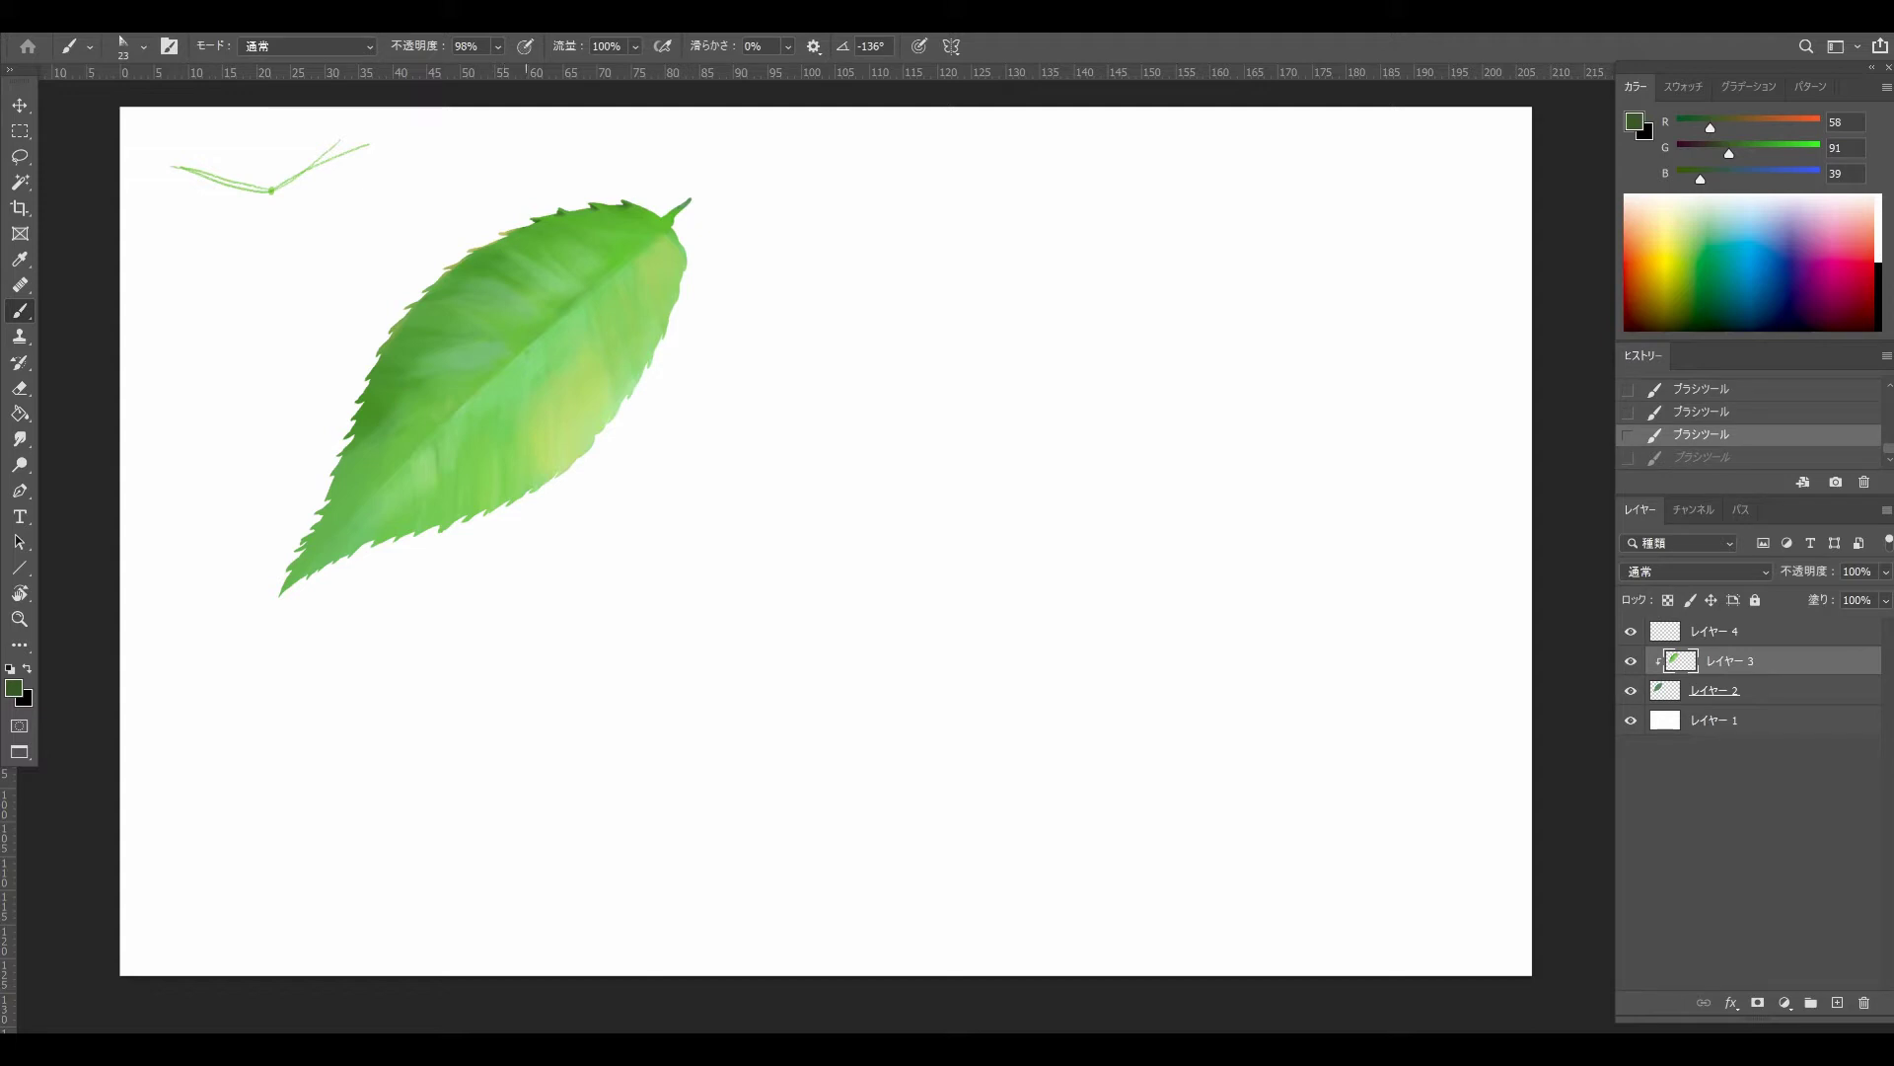
pyautogui.hotkey('ctrl', 'shift', 'z')
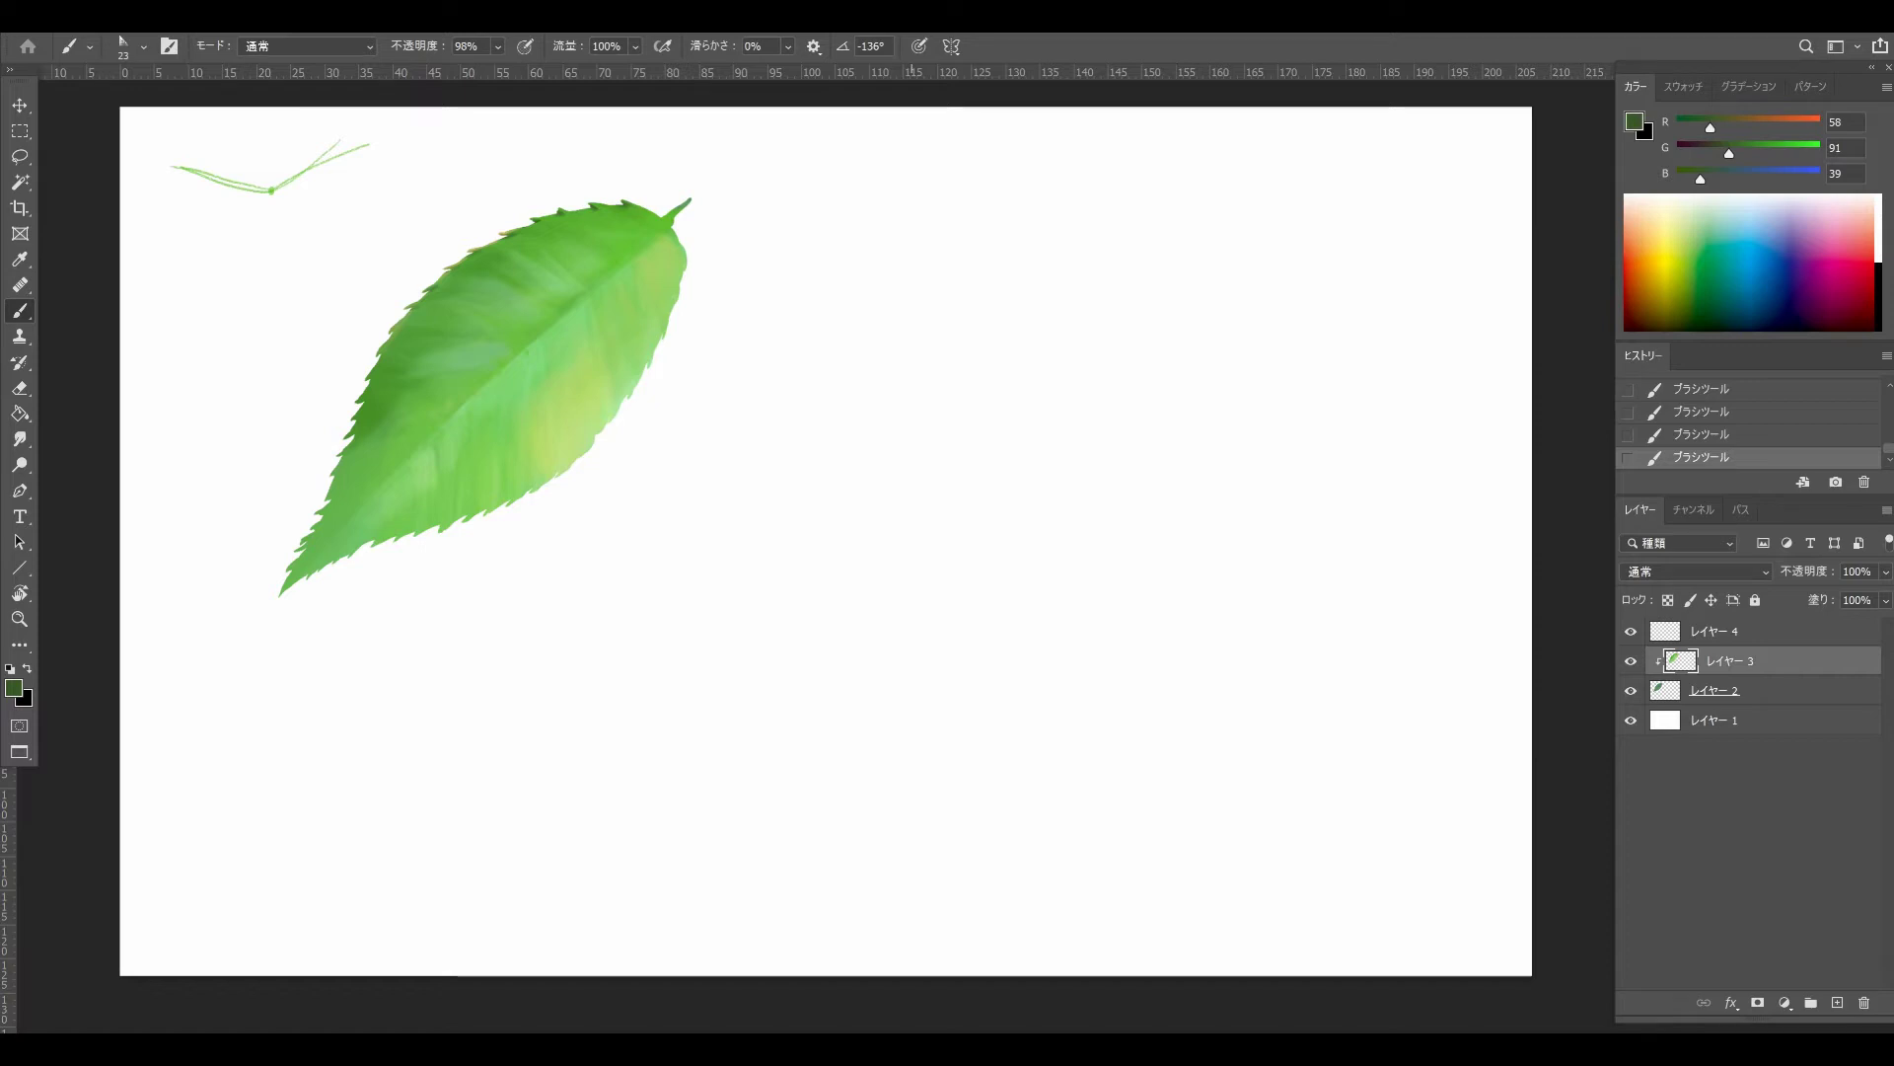
pyautogui.hotkey('ctrl', 'z')
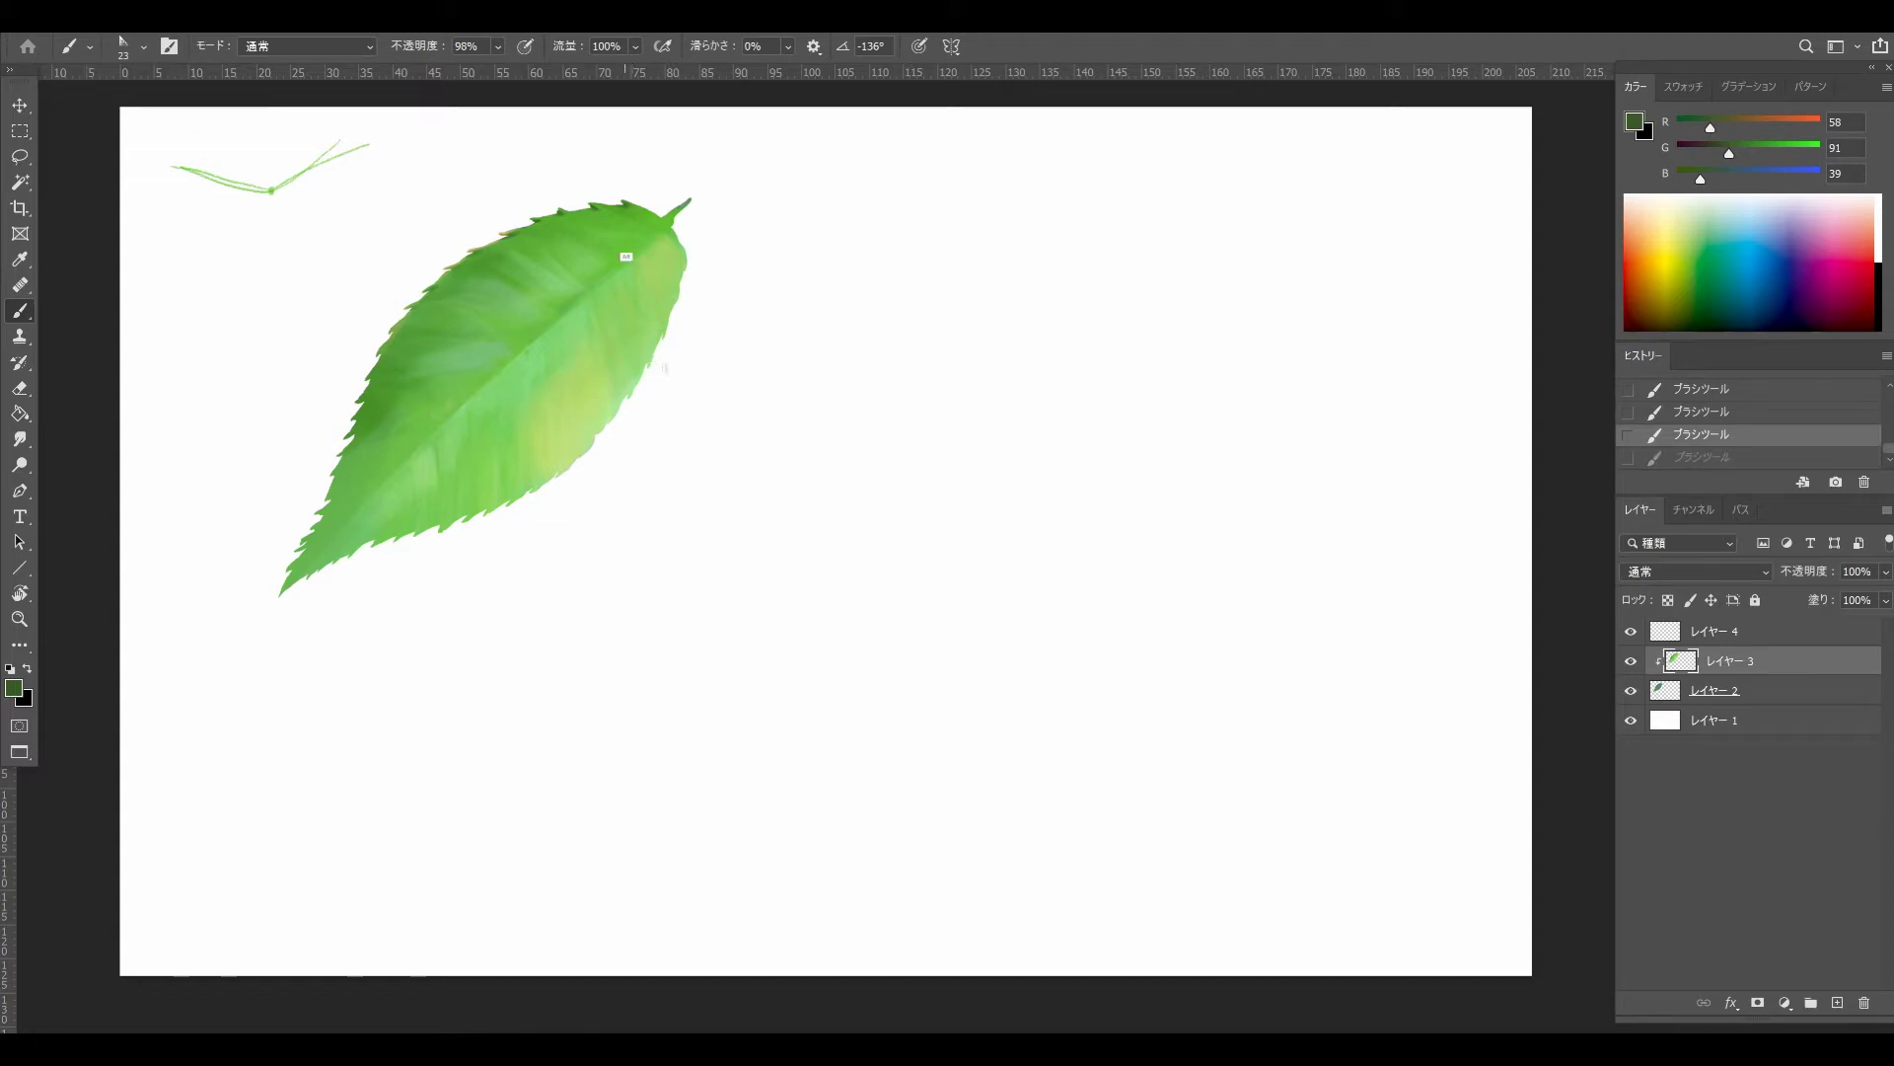
# Sample green R 96, G 185, B 50 near the midrib and paint a short stroke at the stem's base at 19 px.
pyautogui.keyDown('alt'); pyautogui.click(631, 255); pyautogui.keyUp('alt')
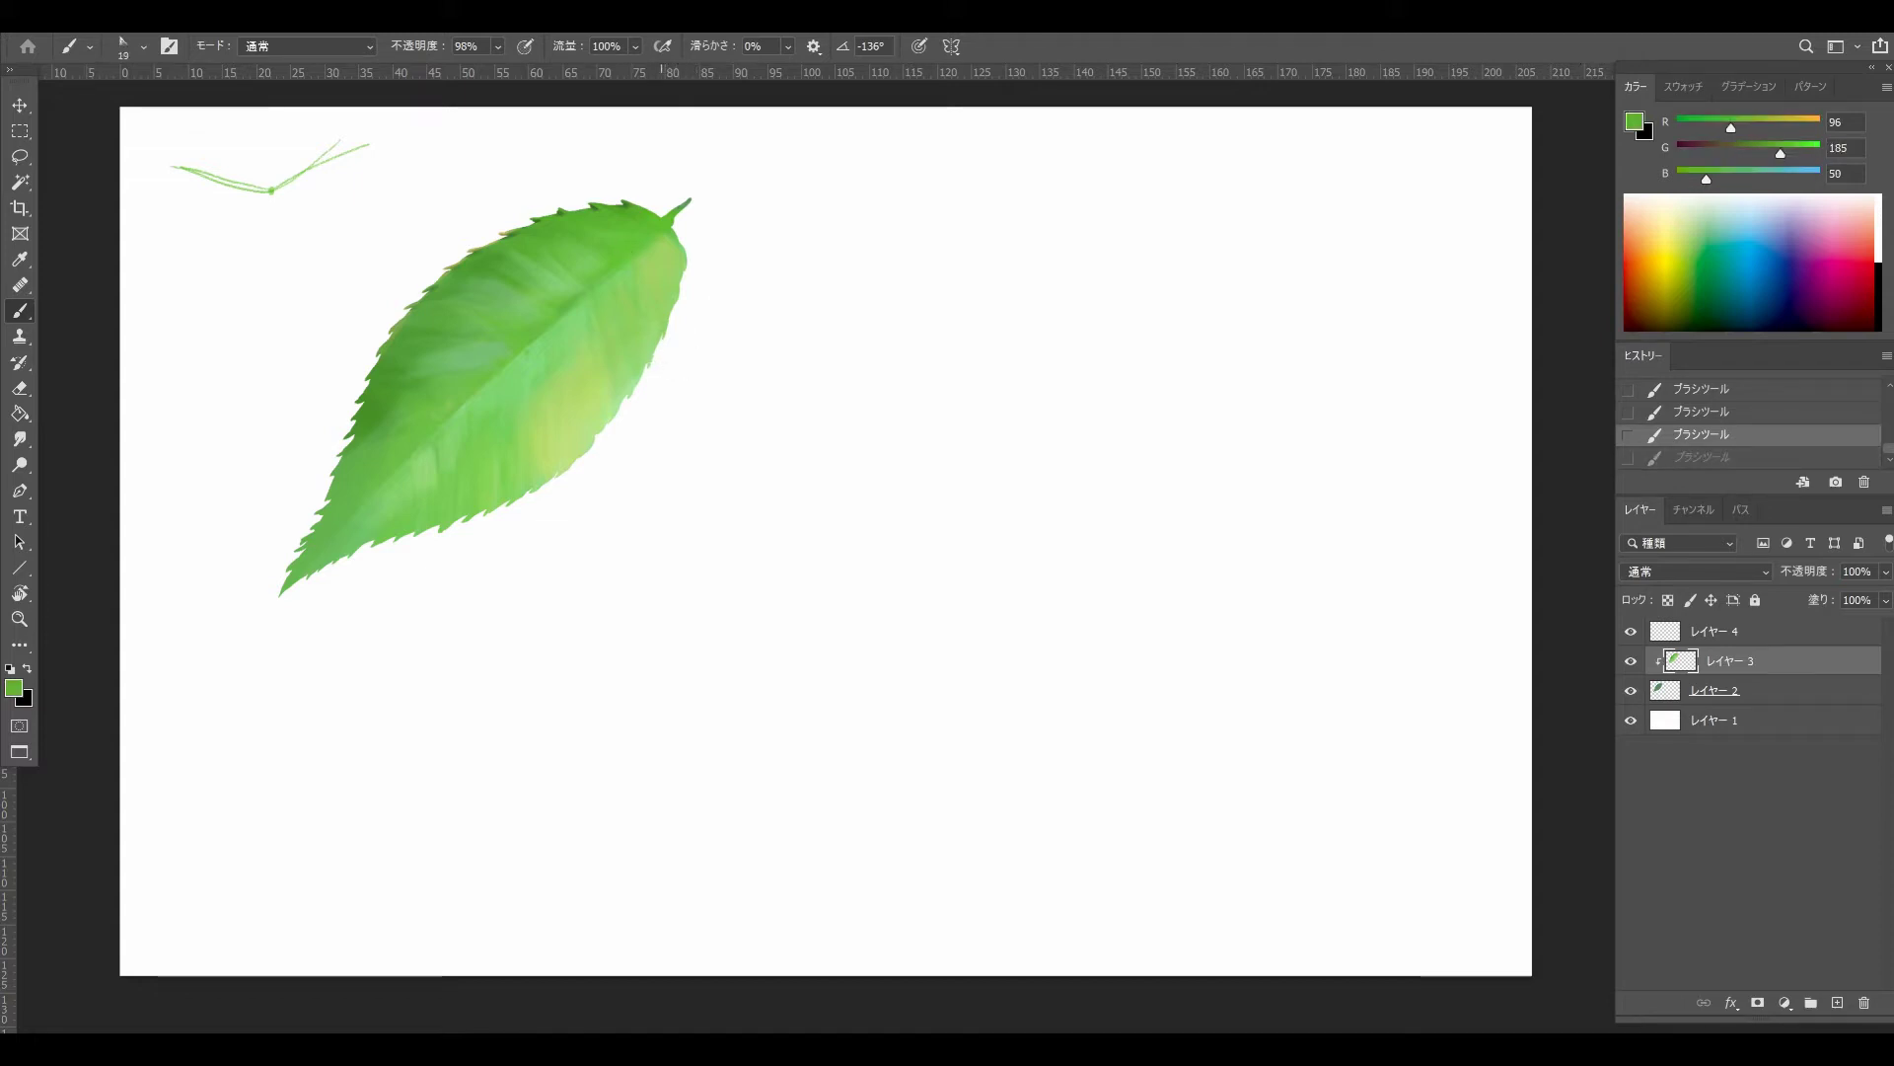
pyautogui.moveTo(668, 225); pyautogui.dragTo(662, 233)
pyautogui.press('F5')
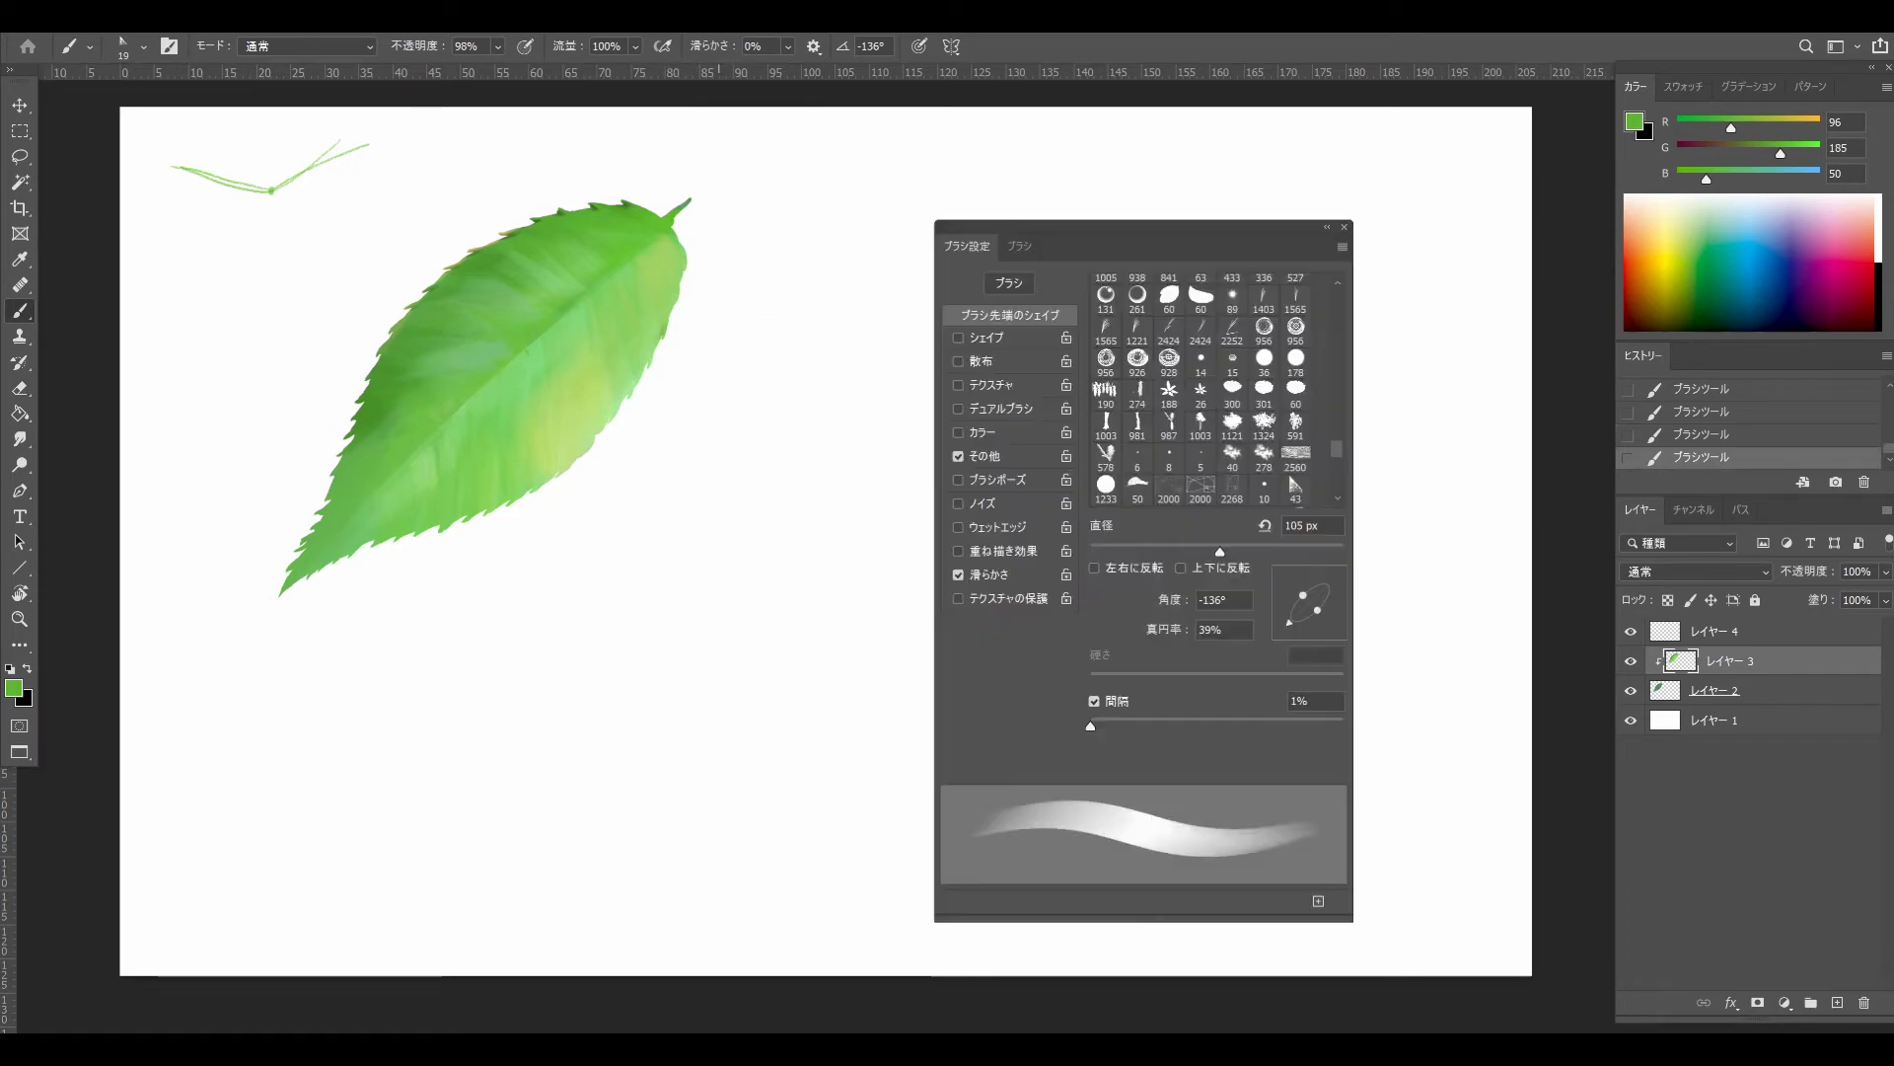
pyautogui.press('F5')
# Sample dark green R 64, G 110, B 41 and darken the teeth along the lower serrated edge at 23 px.
pyautogui.keyDown('alt'); pyautogui.click(626, 239); pyautogui.keyUp('alt')
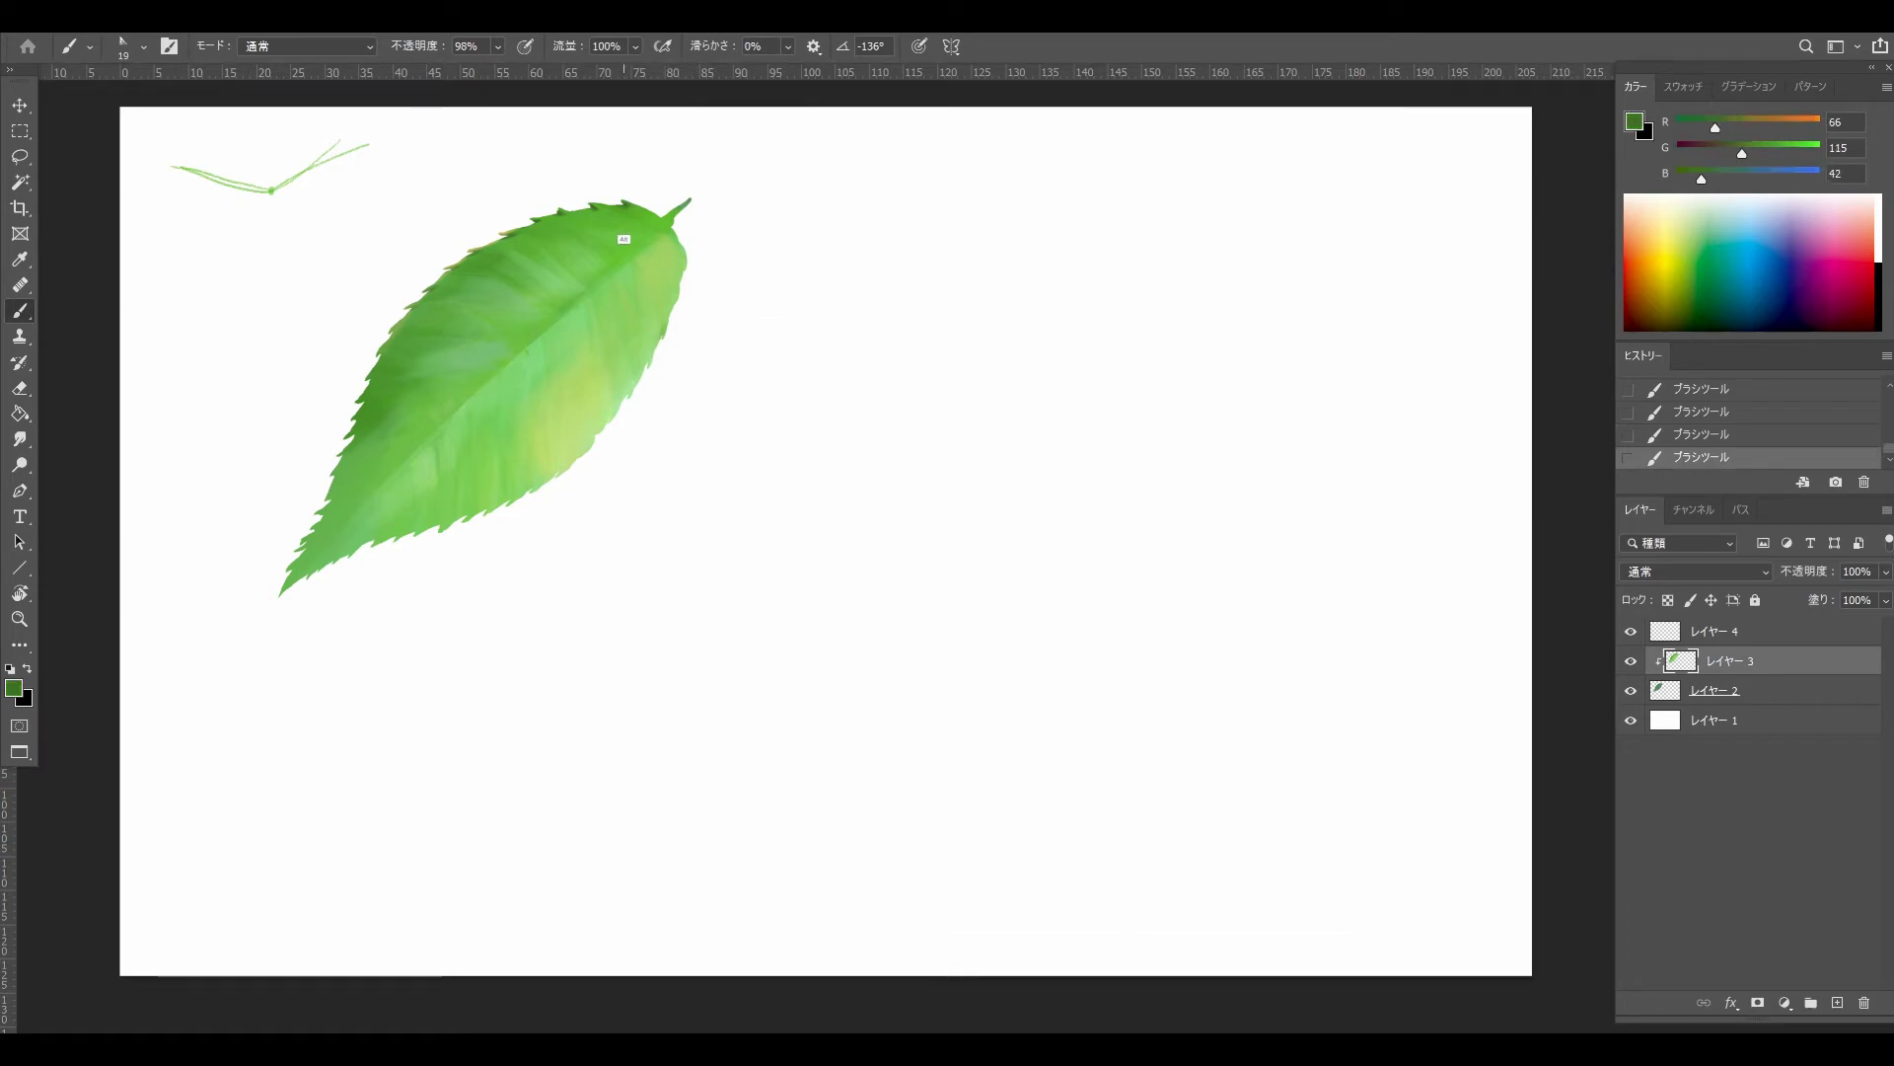
pyautogui.hotkey('ctrl', 'z')
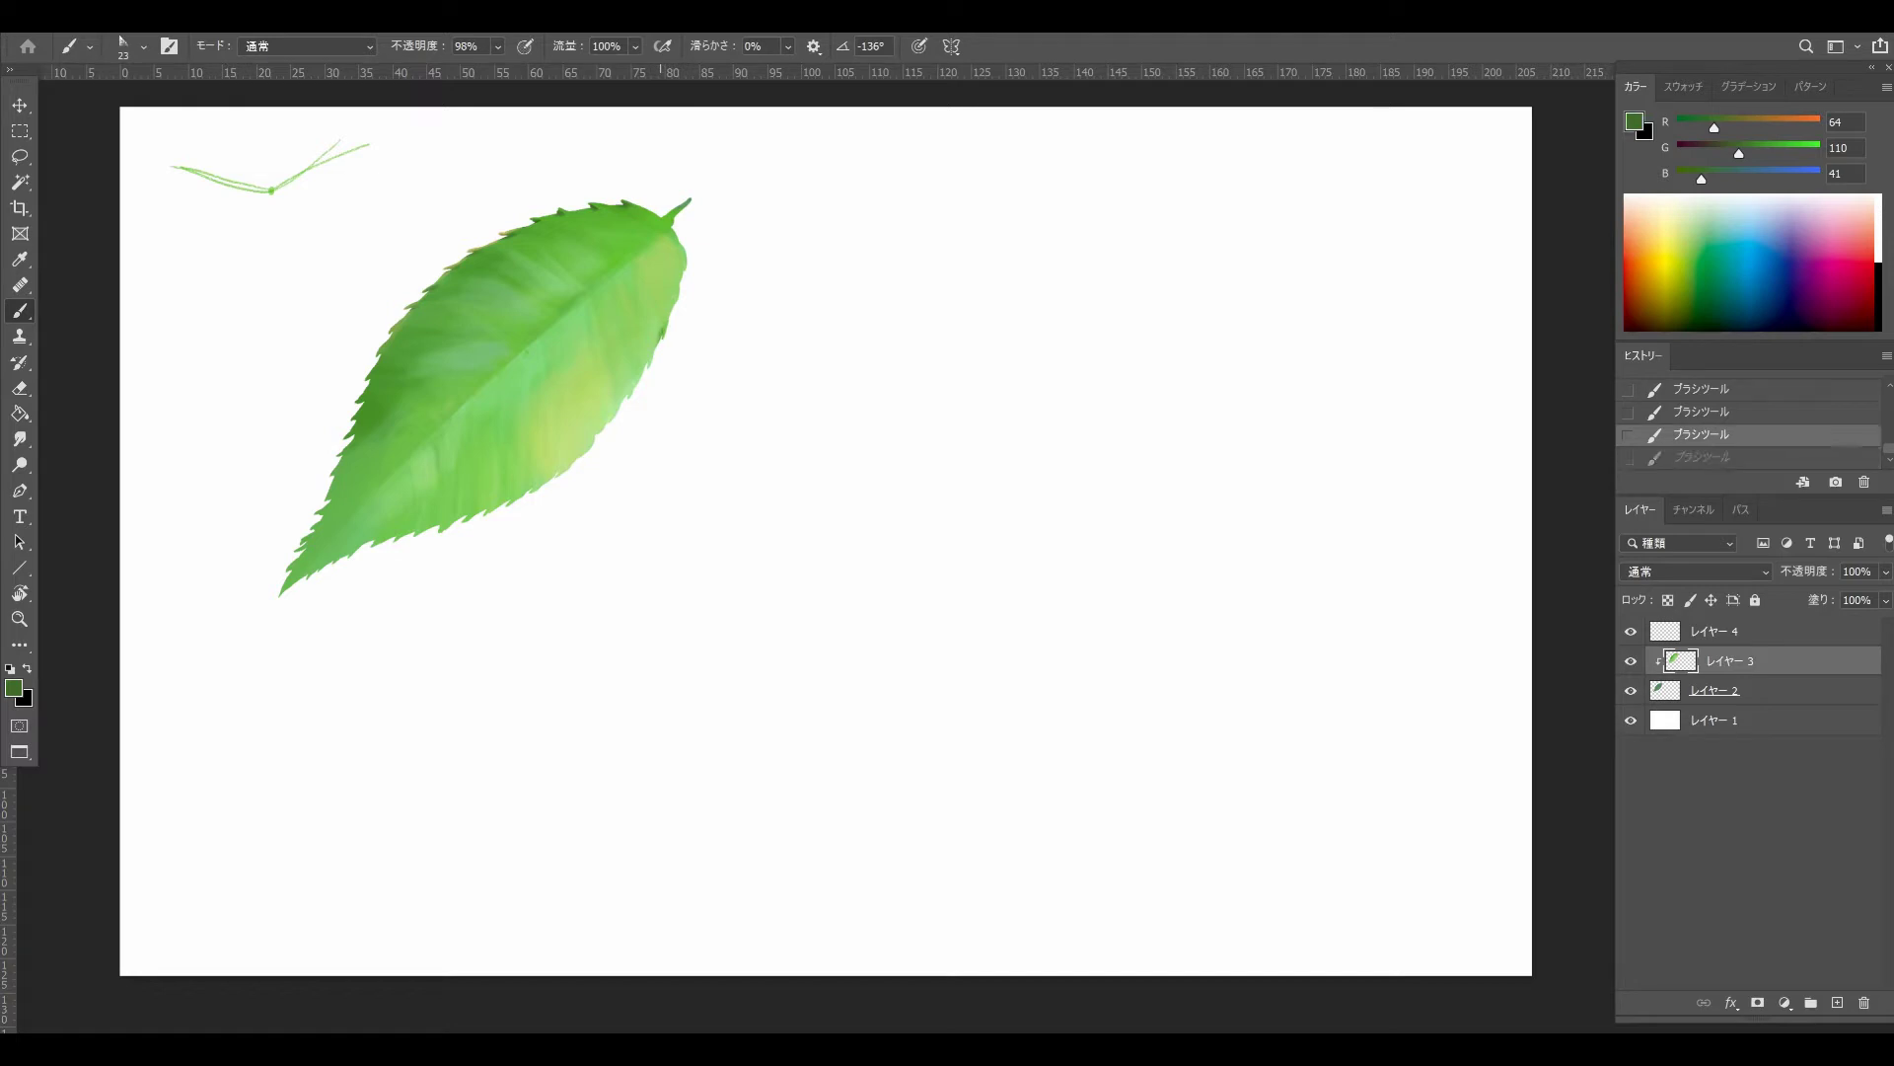
pyautogui.hotkey('ctrl', 'shift', 'z')
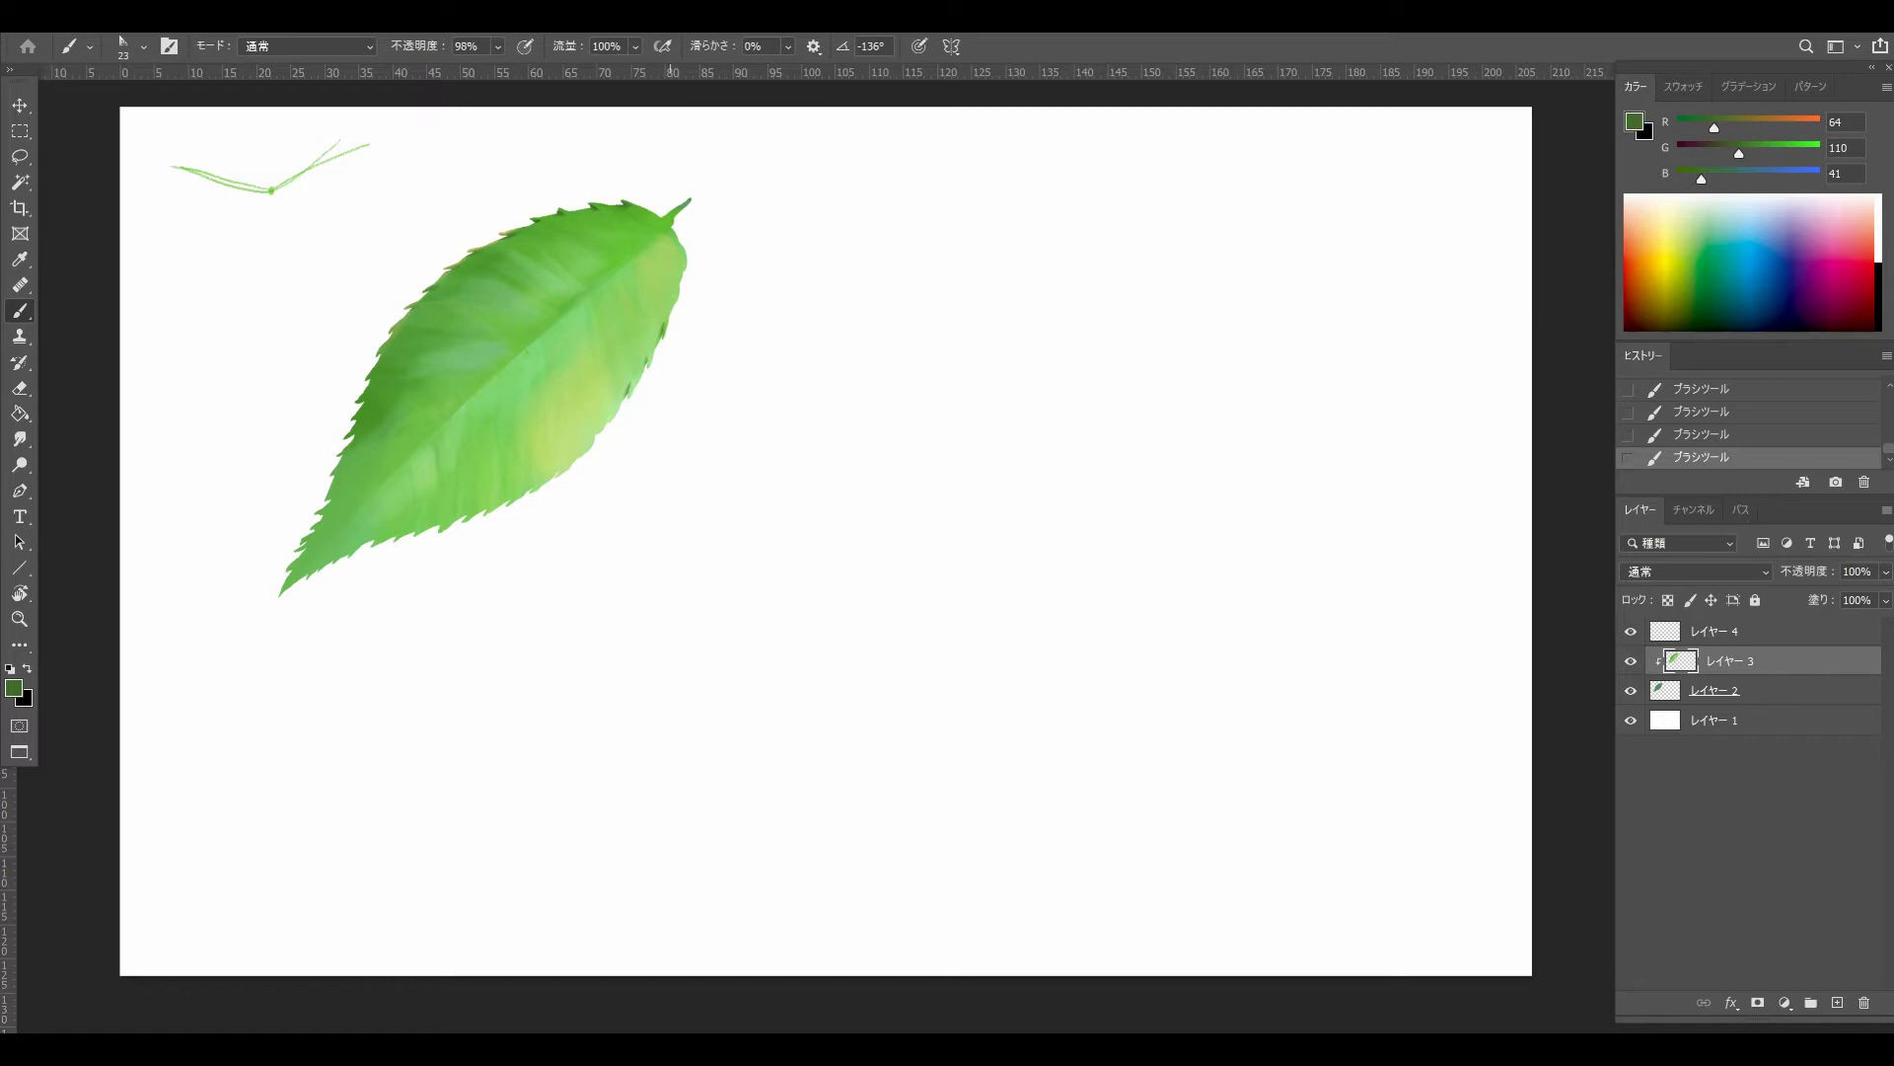
pyautogui.moveTo(504, 503); pyautogui.dragTo(506, 503)
pyautogui.moveTo(598, 411)
pyautogui.mouseDown()
pyautogui.moveTo(631, 411)
pyautogui.moveTo(581, 441)
pyautogui.mouseUp()
# Sample the lower edge's yellow-green, change the colour to pale yellow #f2e683, and highlight the lower serrated edge at 35 px.
pyautogui.keyDown('alt'); pyautogui.click(566, 459); pyautogui.keyUp('alt')
pyautogui.click(14, 688)
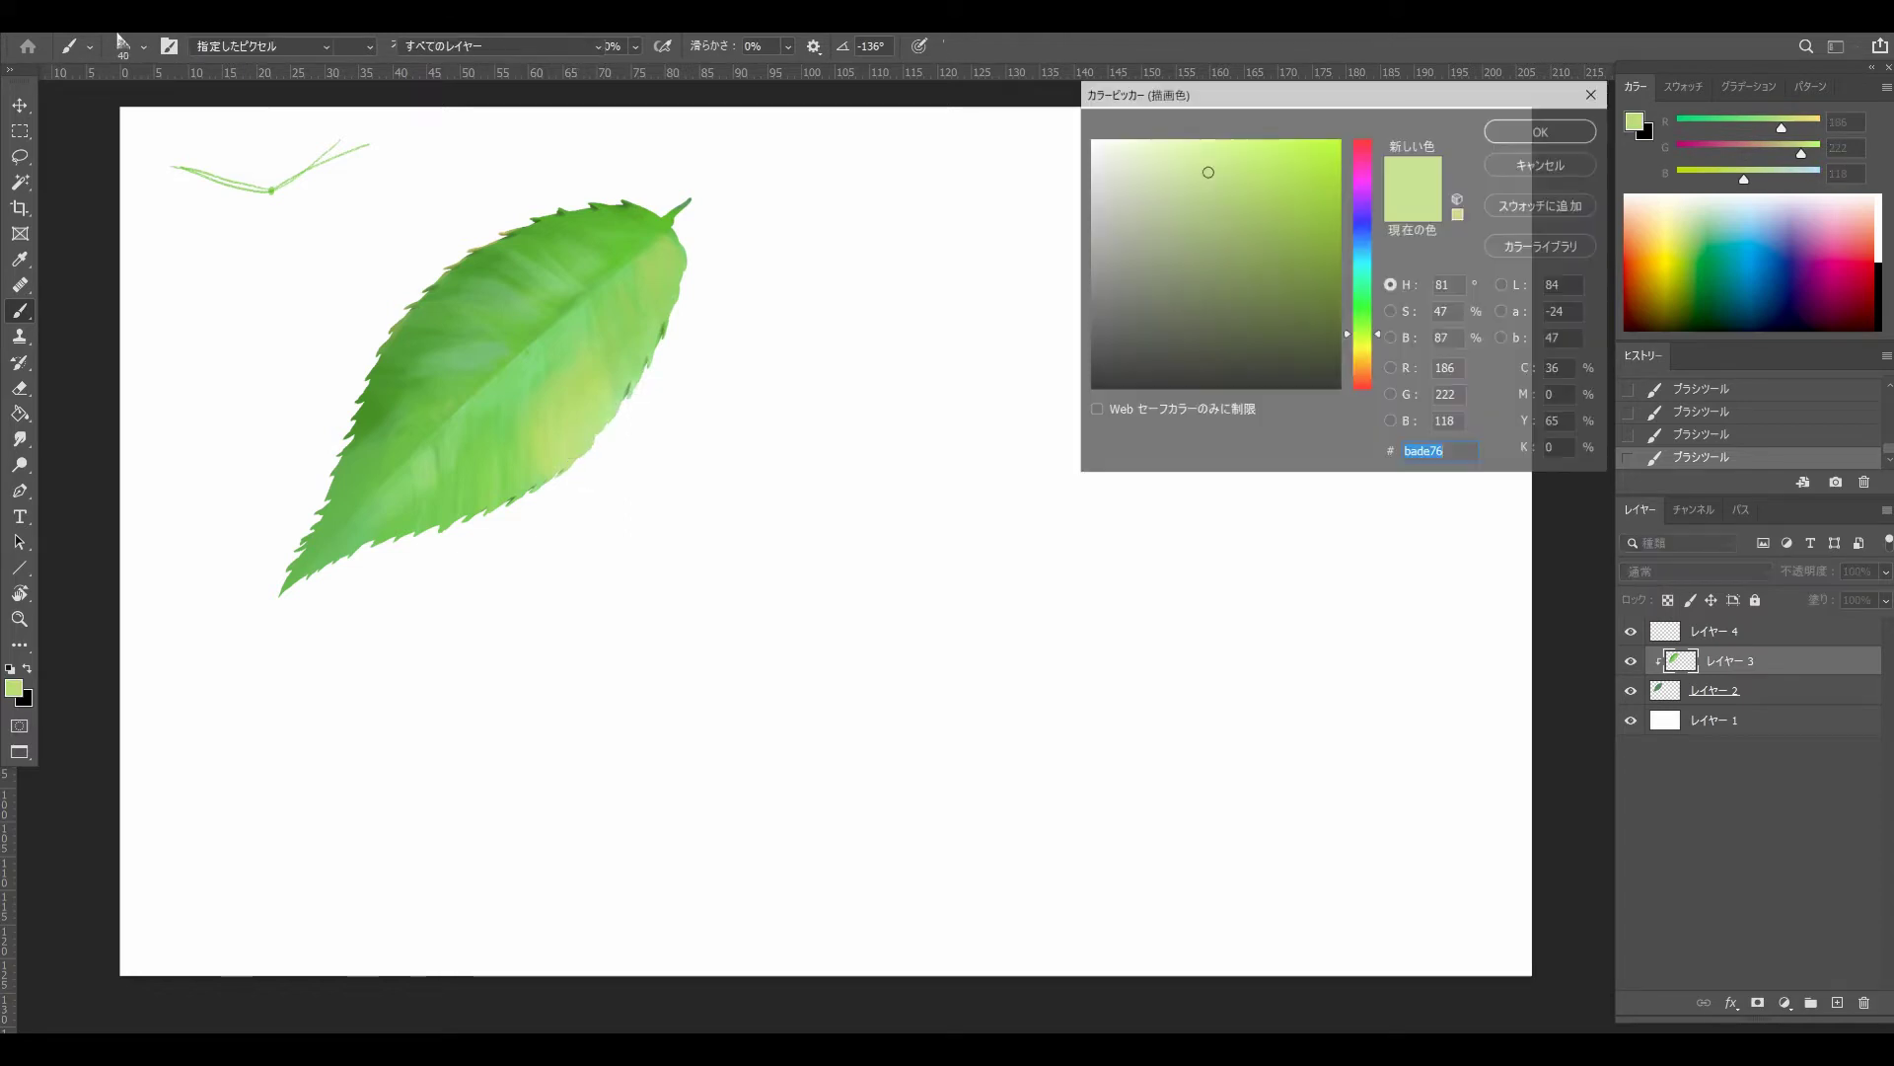
pyautogui.click(1200, 162)
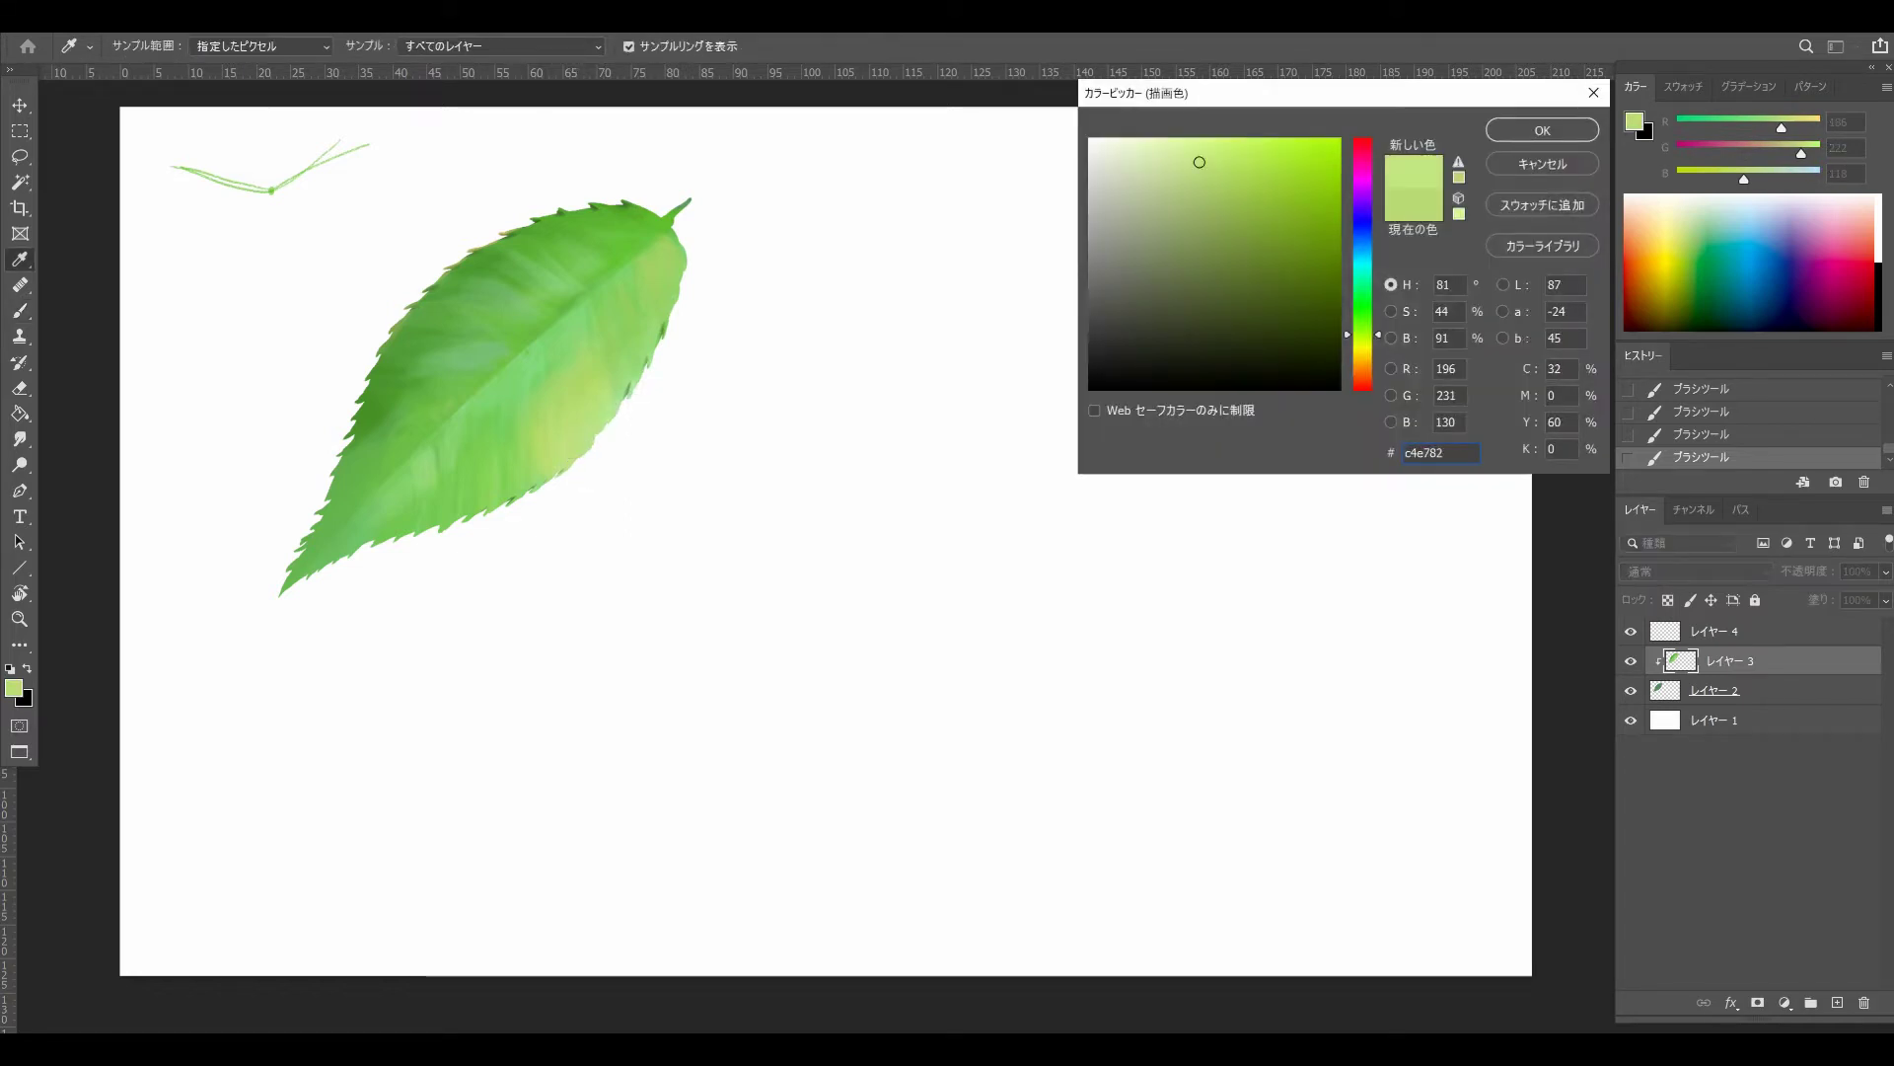
pyautogui.click(1362, 353)
pyautogui.click(1203, 151)
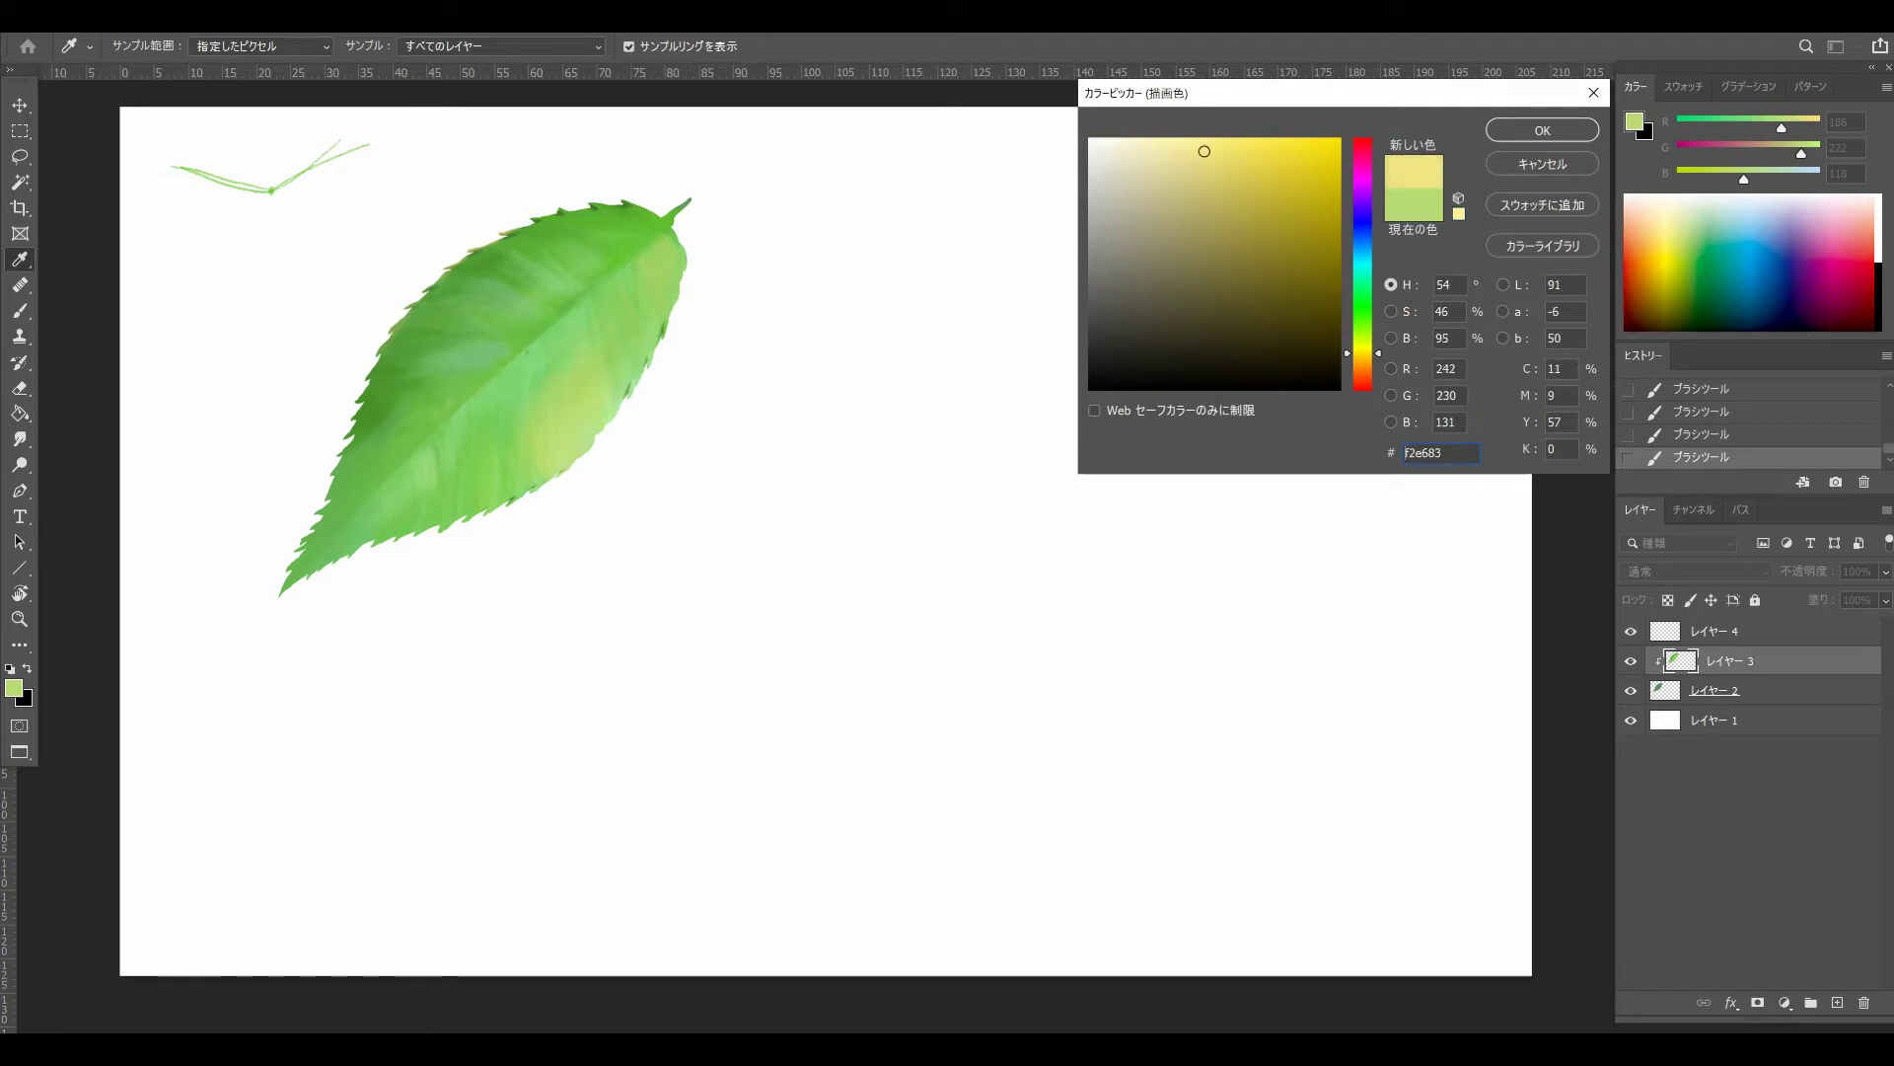
pyautogui.click(1542, 130)
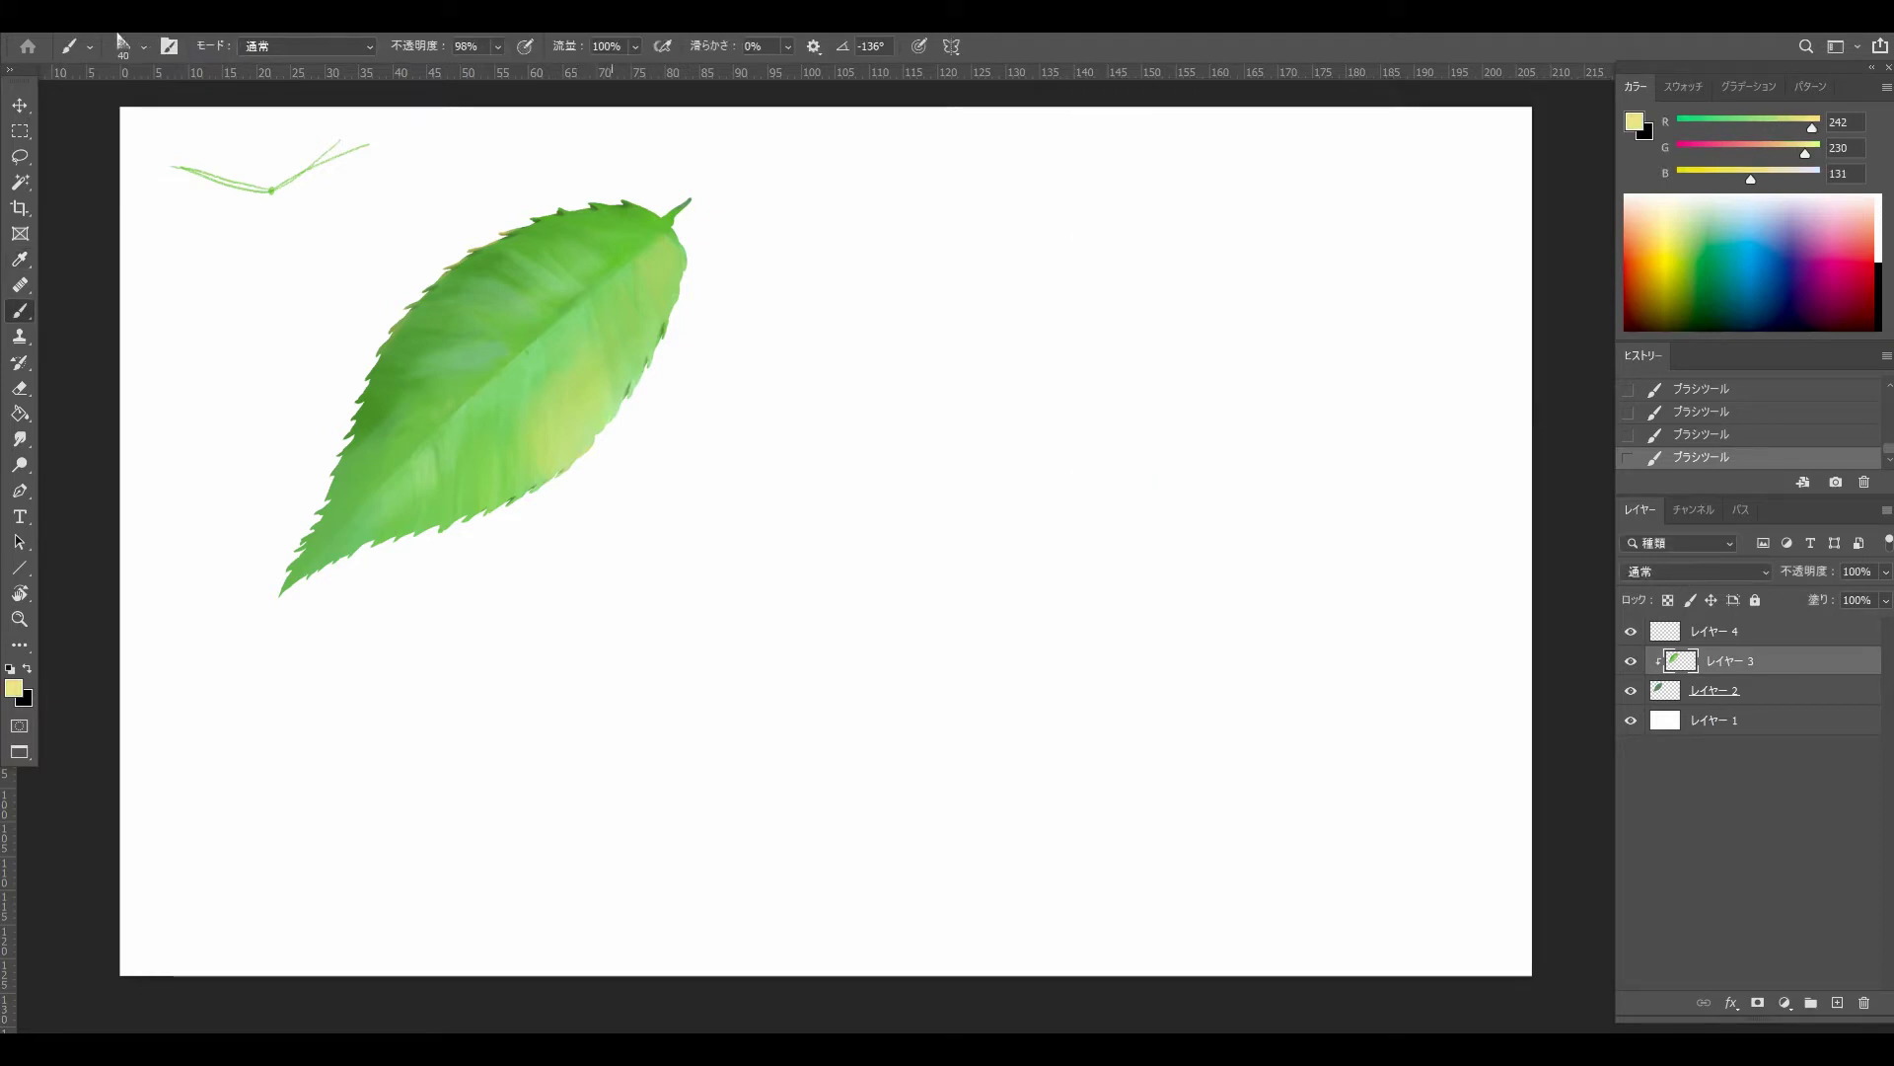
pyautogui.moveTo(630, 399); pyautogui.dragTo(614, 399)
pyautogui.press(']')
pyautogui.hotkey('ctrl', 'z')
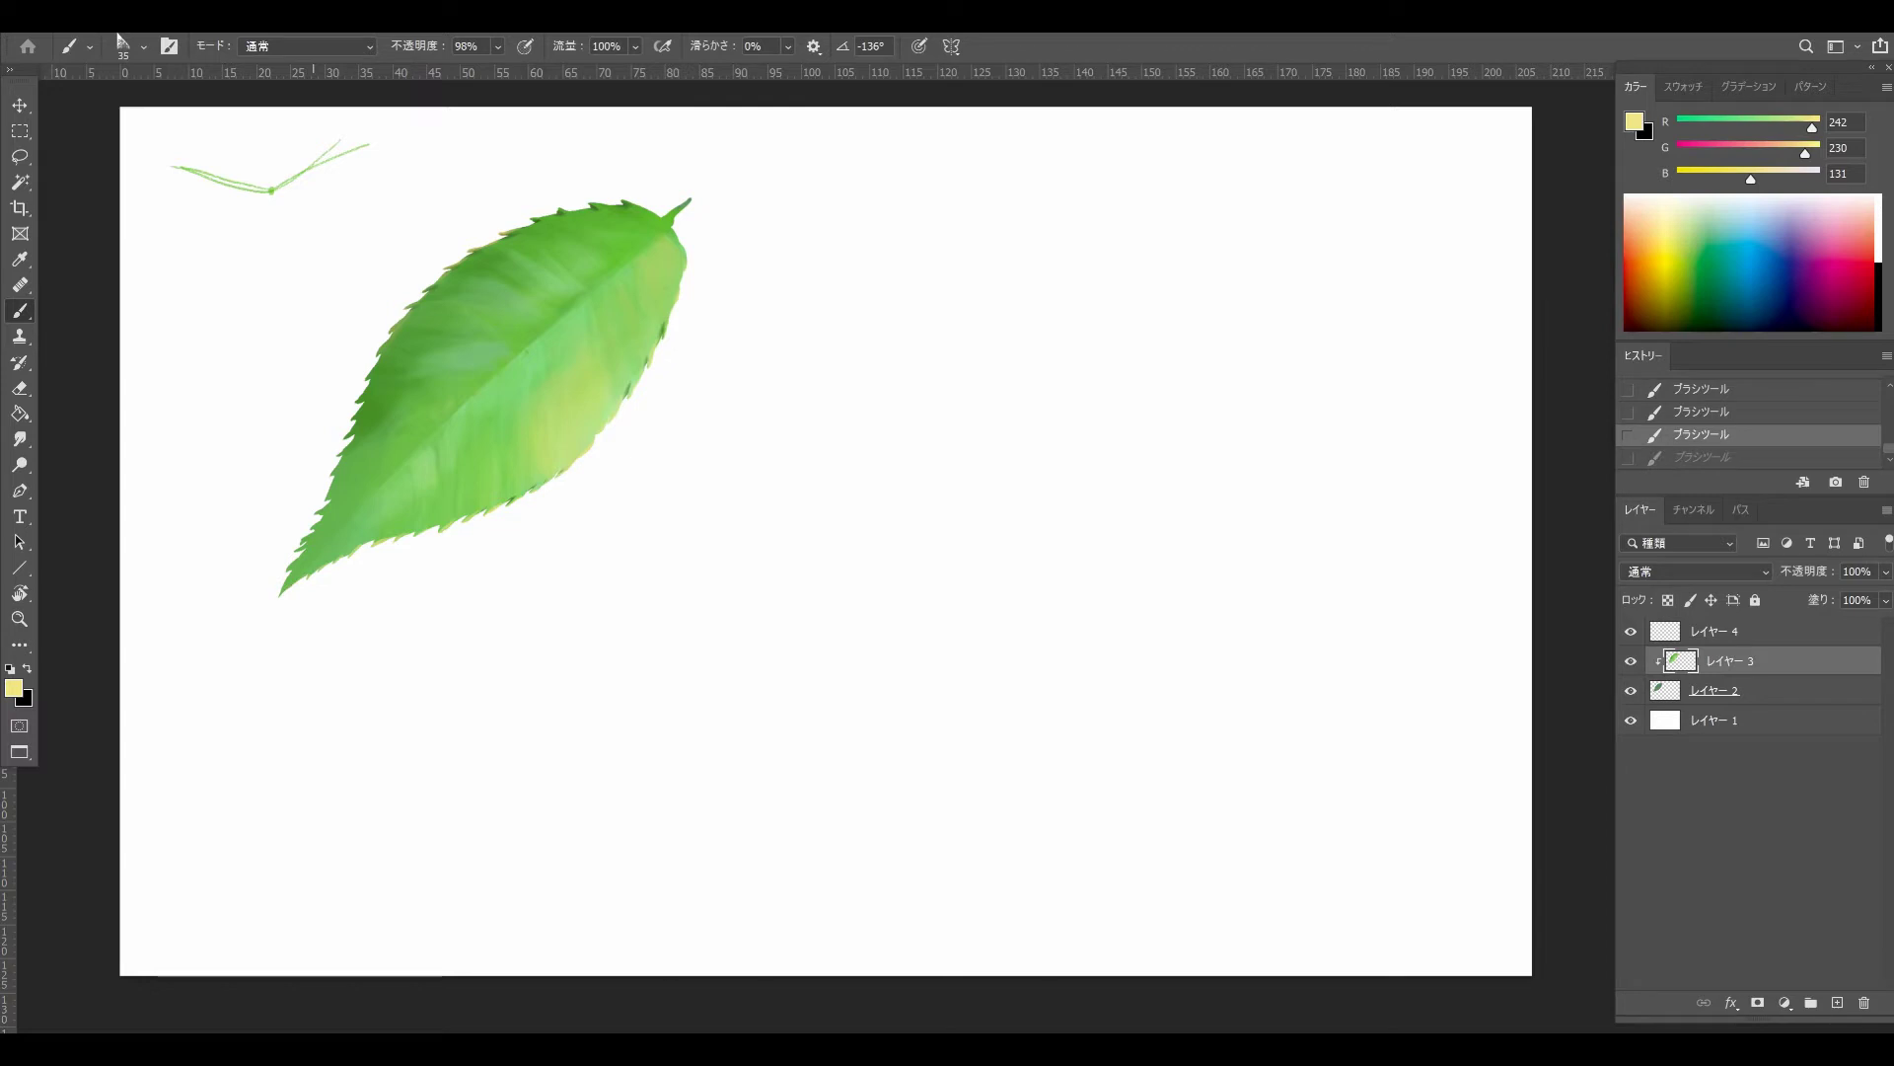
pyautogui.hotkey('ctrl', 'shift', 'z')
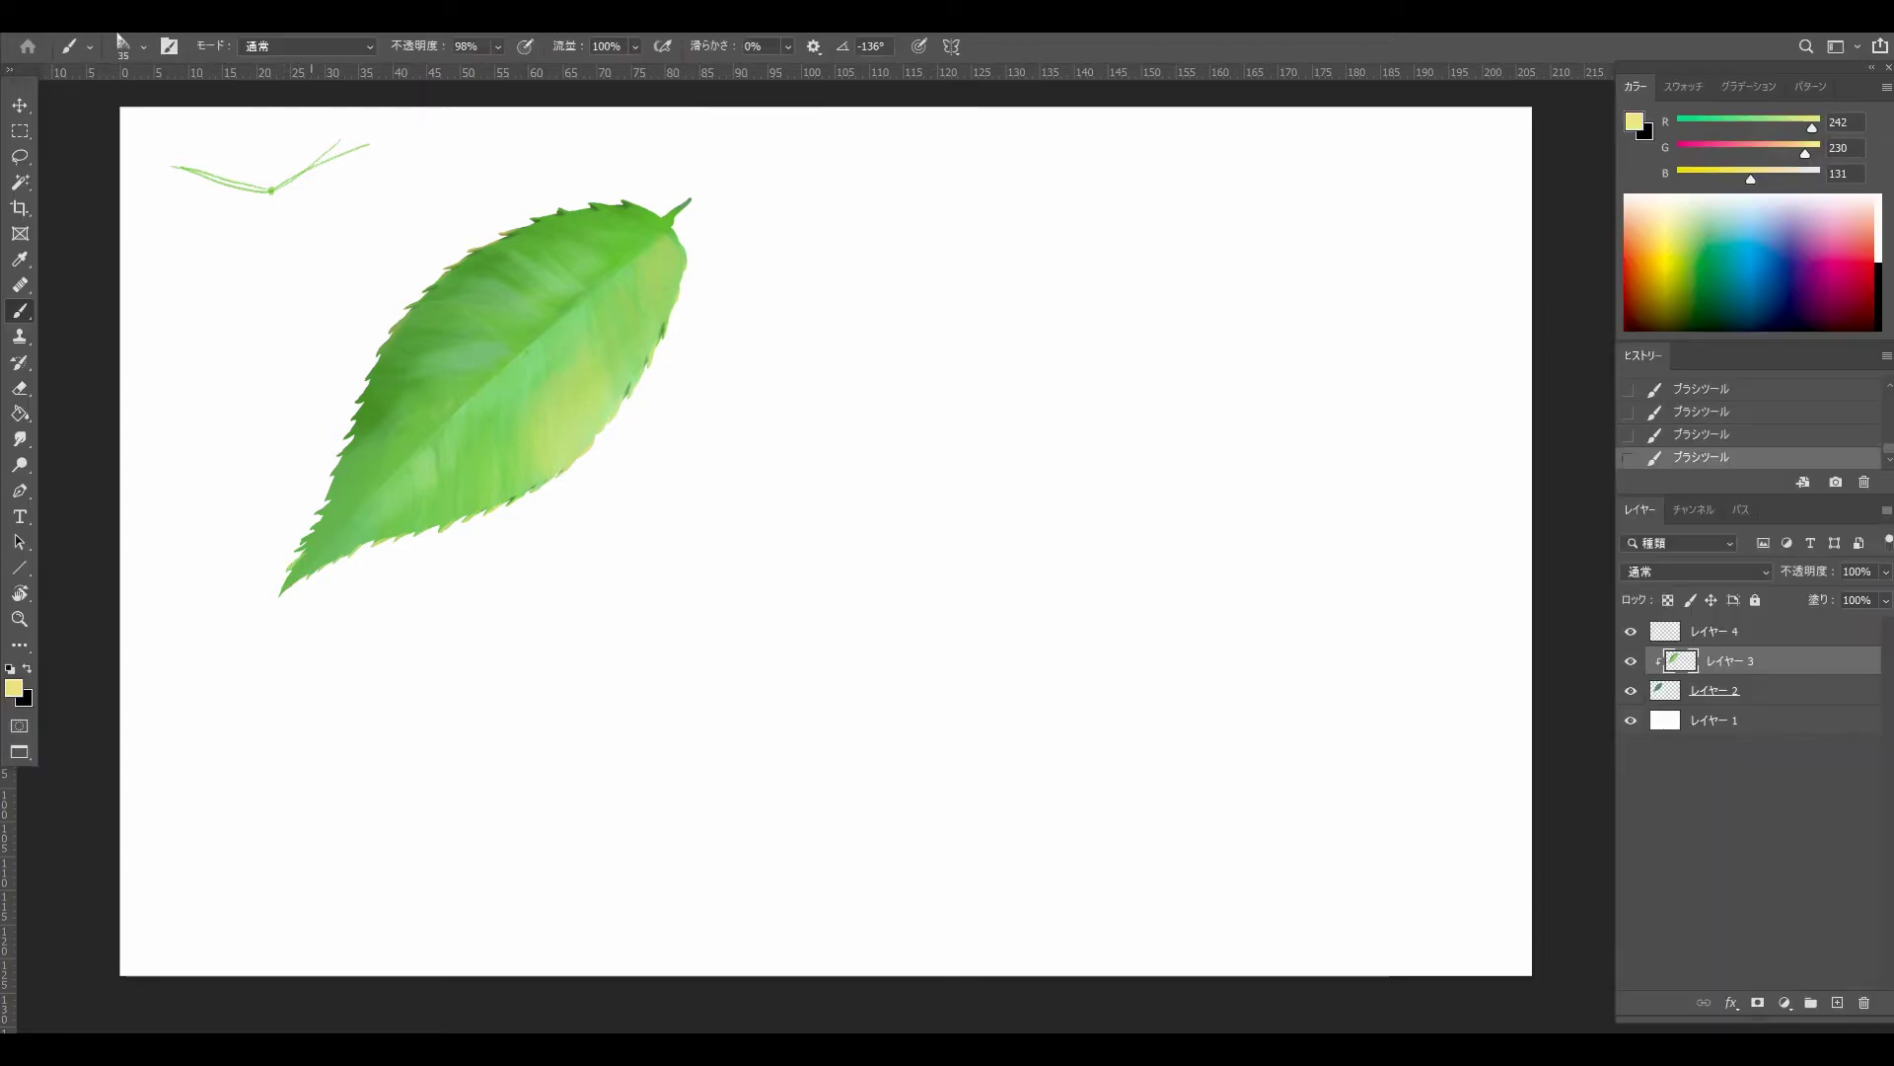
# Set the blending brush's minimum opacity under pen pressure to 99%.
pyautogui.press('F5')
pyautogui.click(1020, 246)
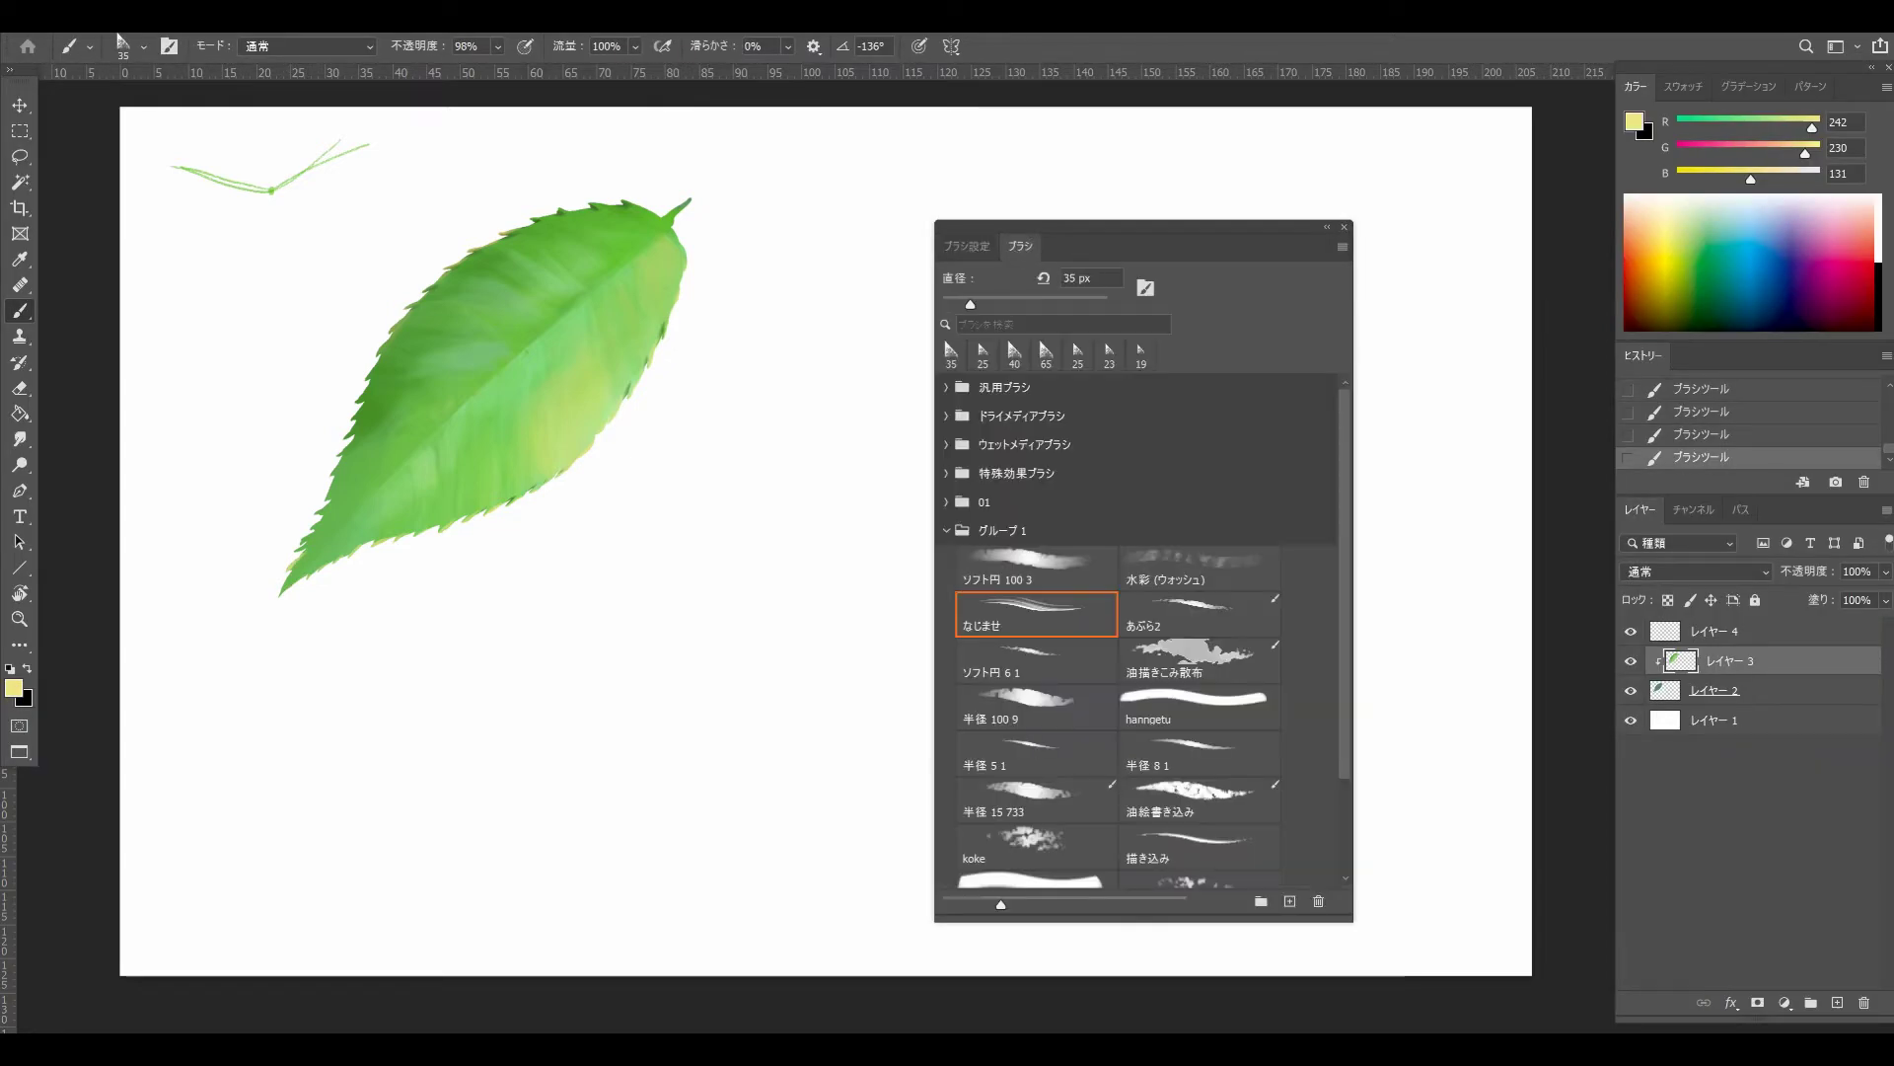
pyautogui.click(966, 245)
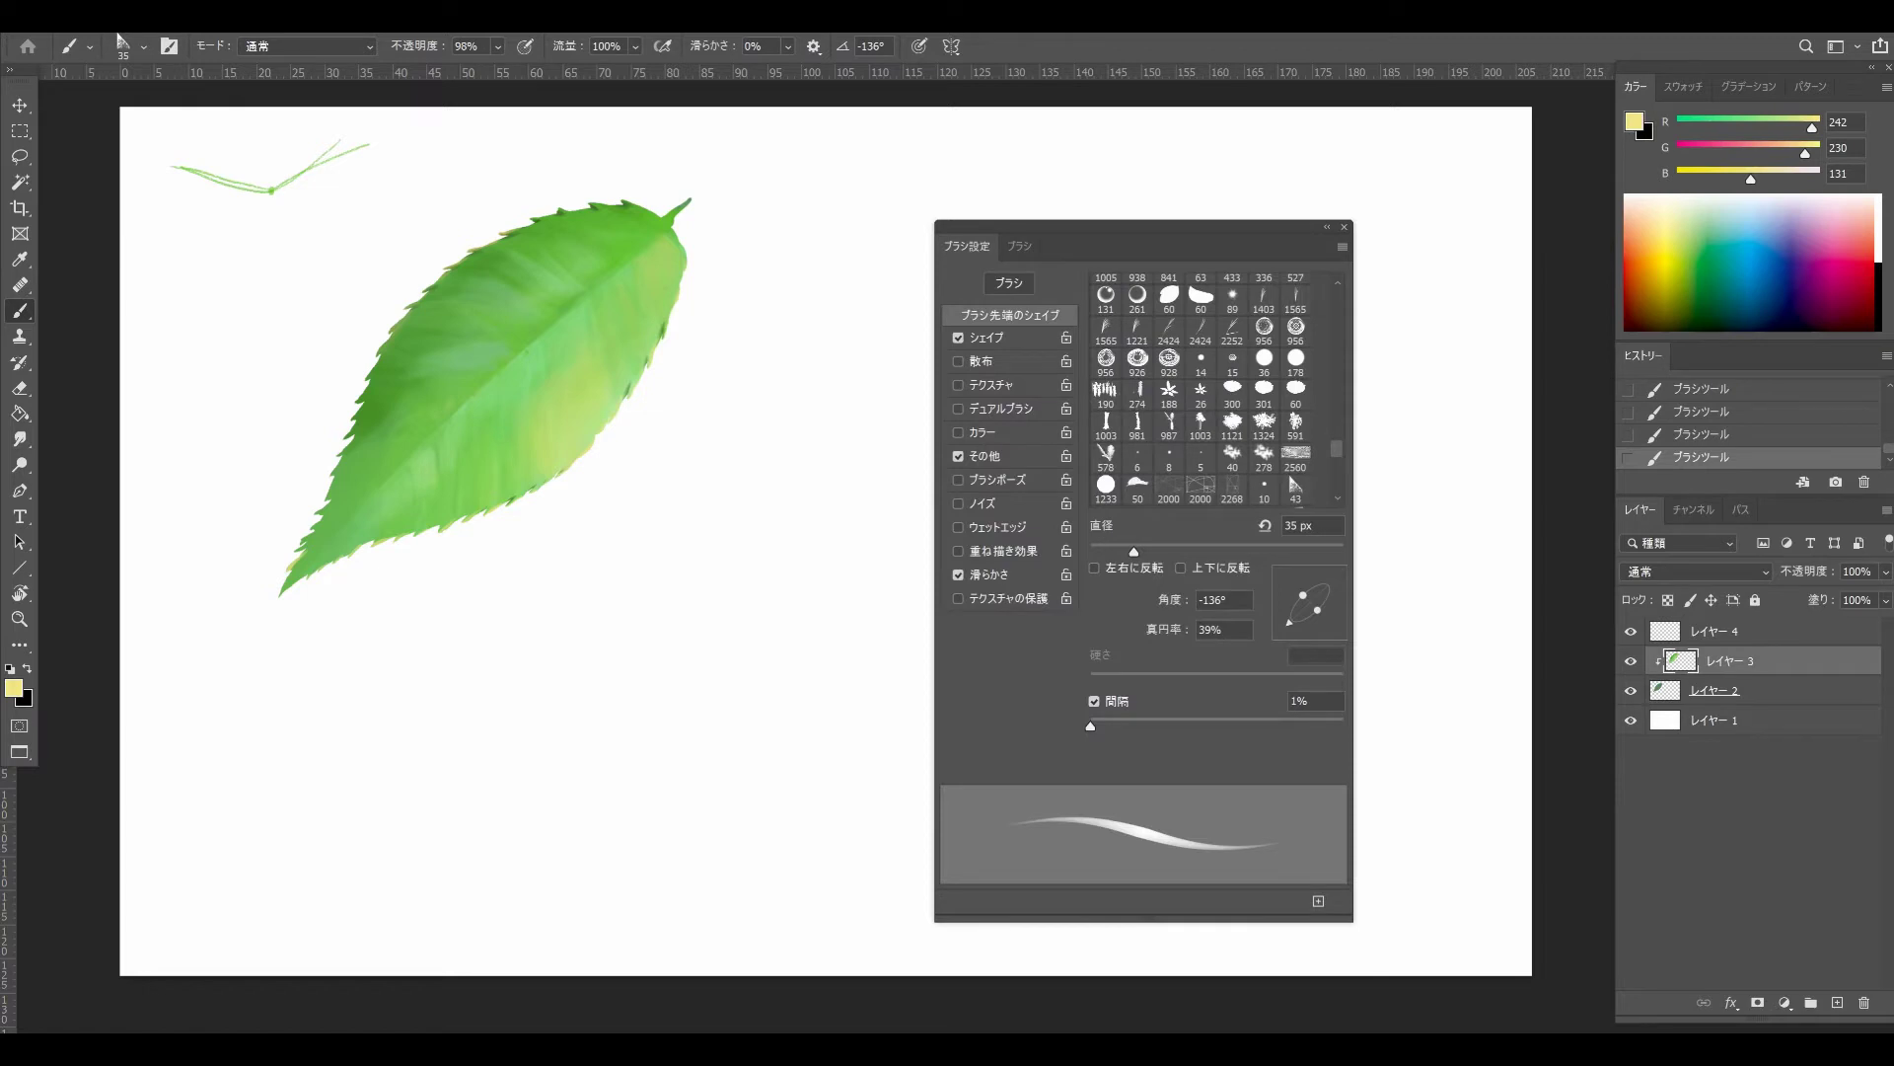
pyautogui.click(985, 456)
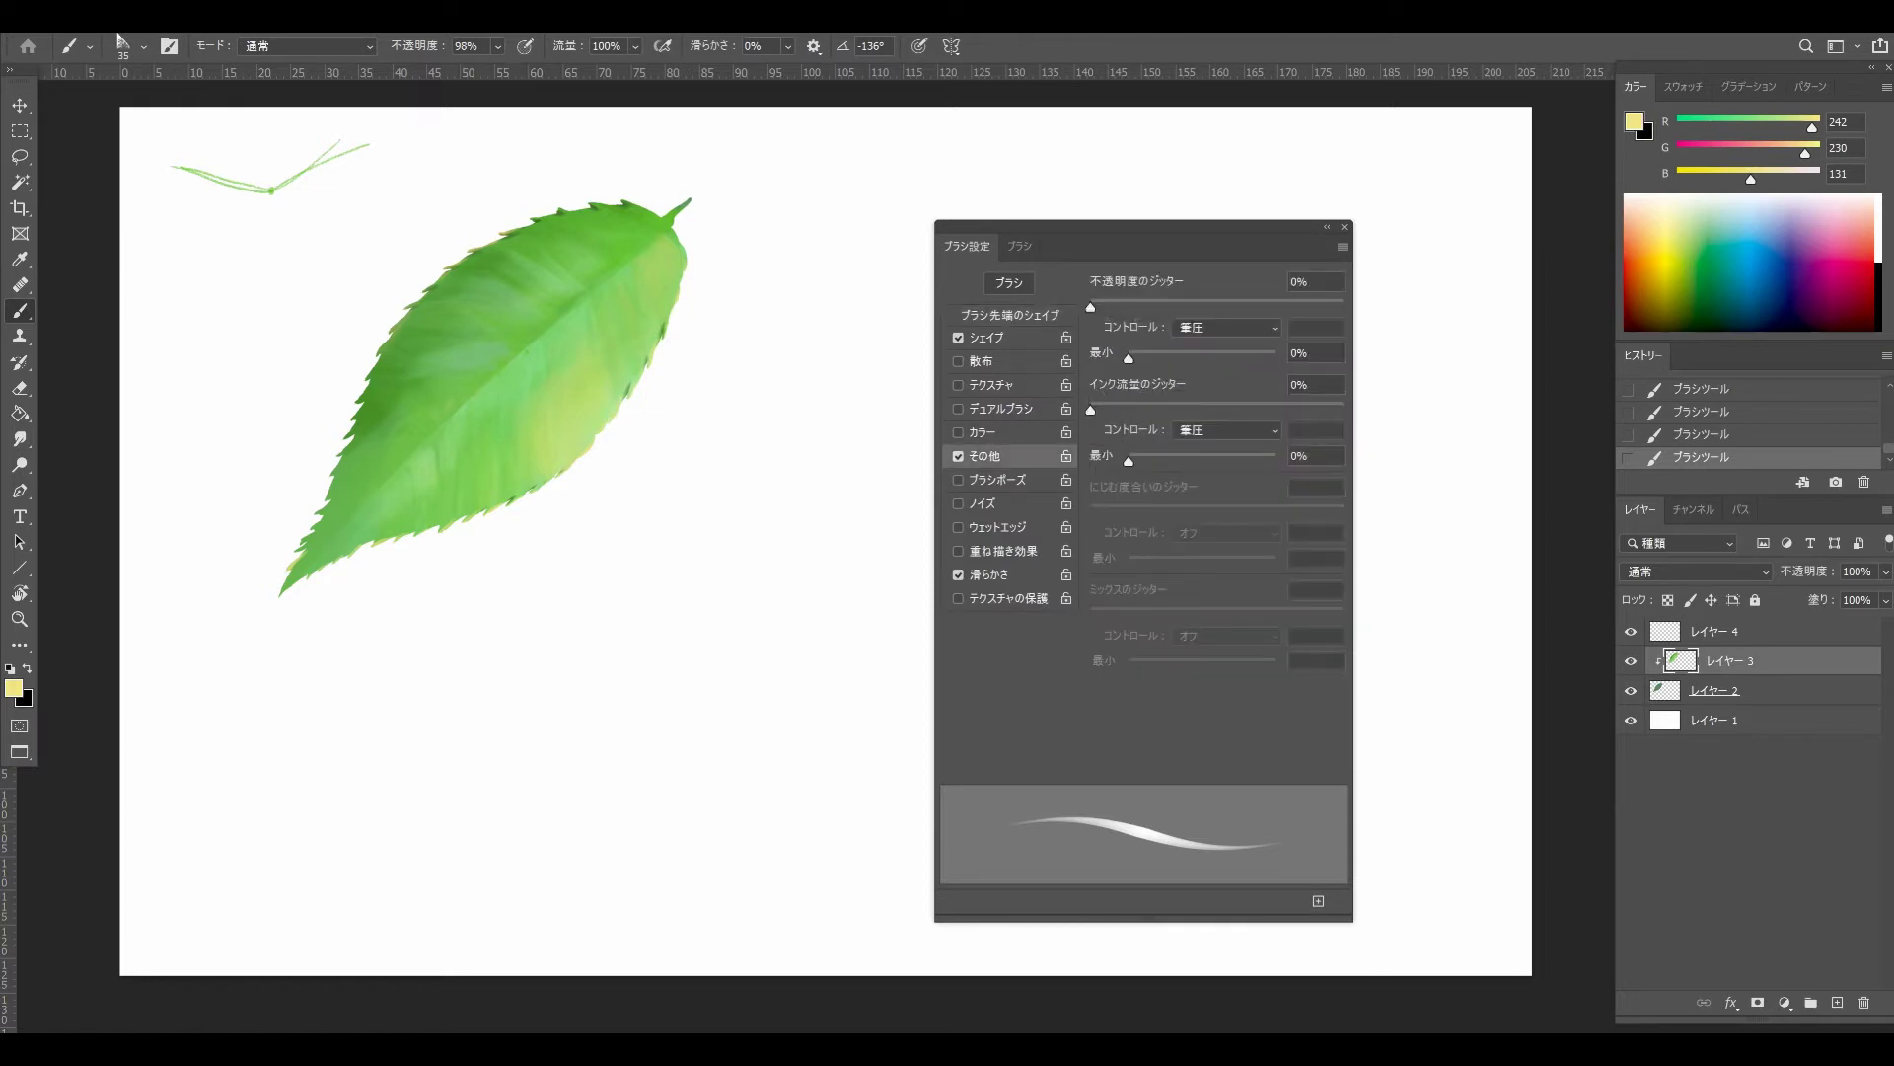
pyautogui.moveTo(1090, 307)
pyautogui.mouseDown()
pyautogui.moveTo(1264, 307)
pyautogui.moveTo(1090, 307)
pyautogui.moveTo(1147, 358)
pyautogui.moveTo(1273, 357)
pyautogui.mouseUp()
# Sample the yellow-green on the lower edge near the leaf tip and change the colour to tan #e9cc7e.
pyautogui.keyDown('alt'); pyautogui.click(331, 522); pyautogui.keyUp('alt')
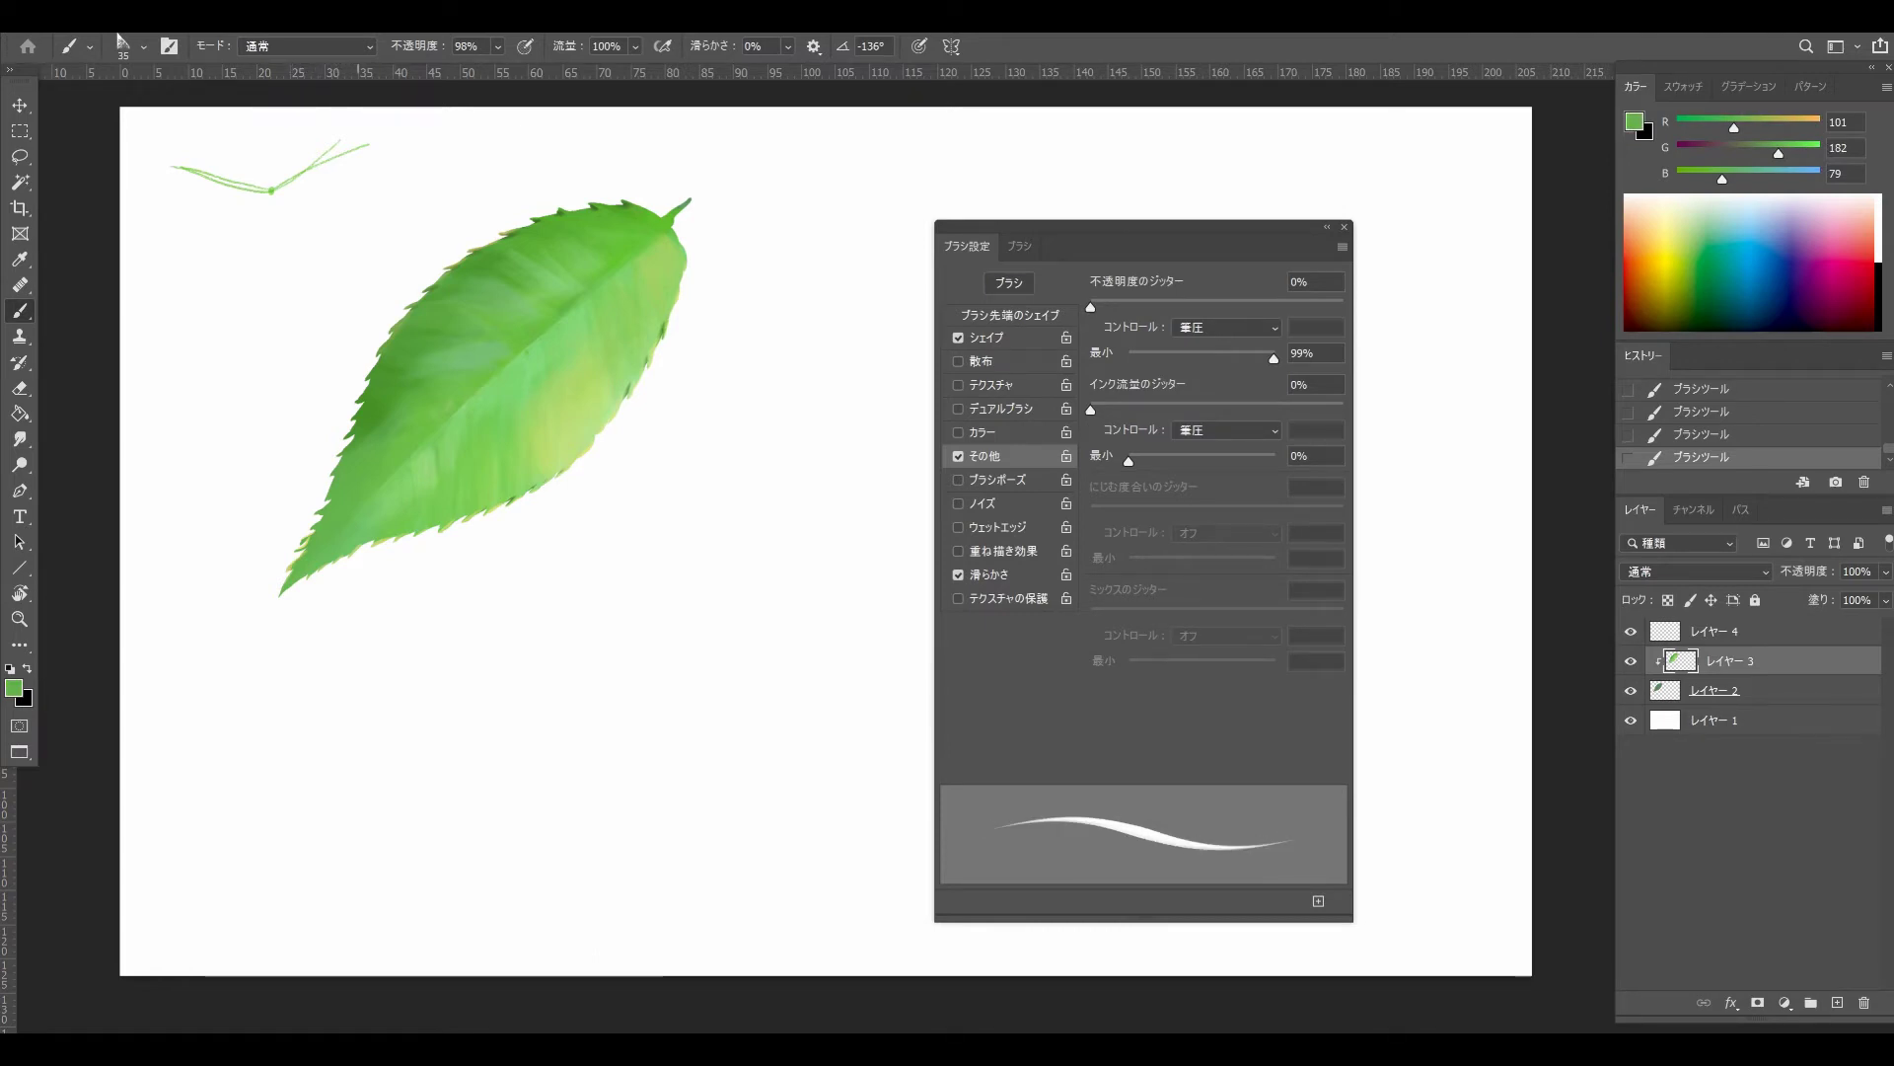
pyautogui.moveTo(312, 531); pyautogui.dragTo(320, 530)
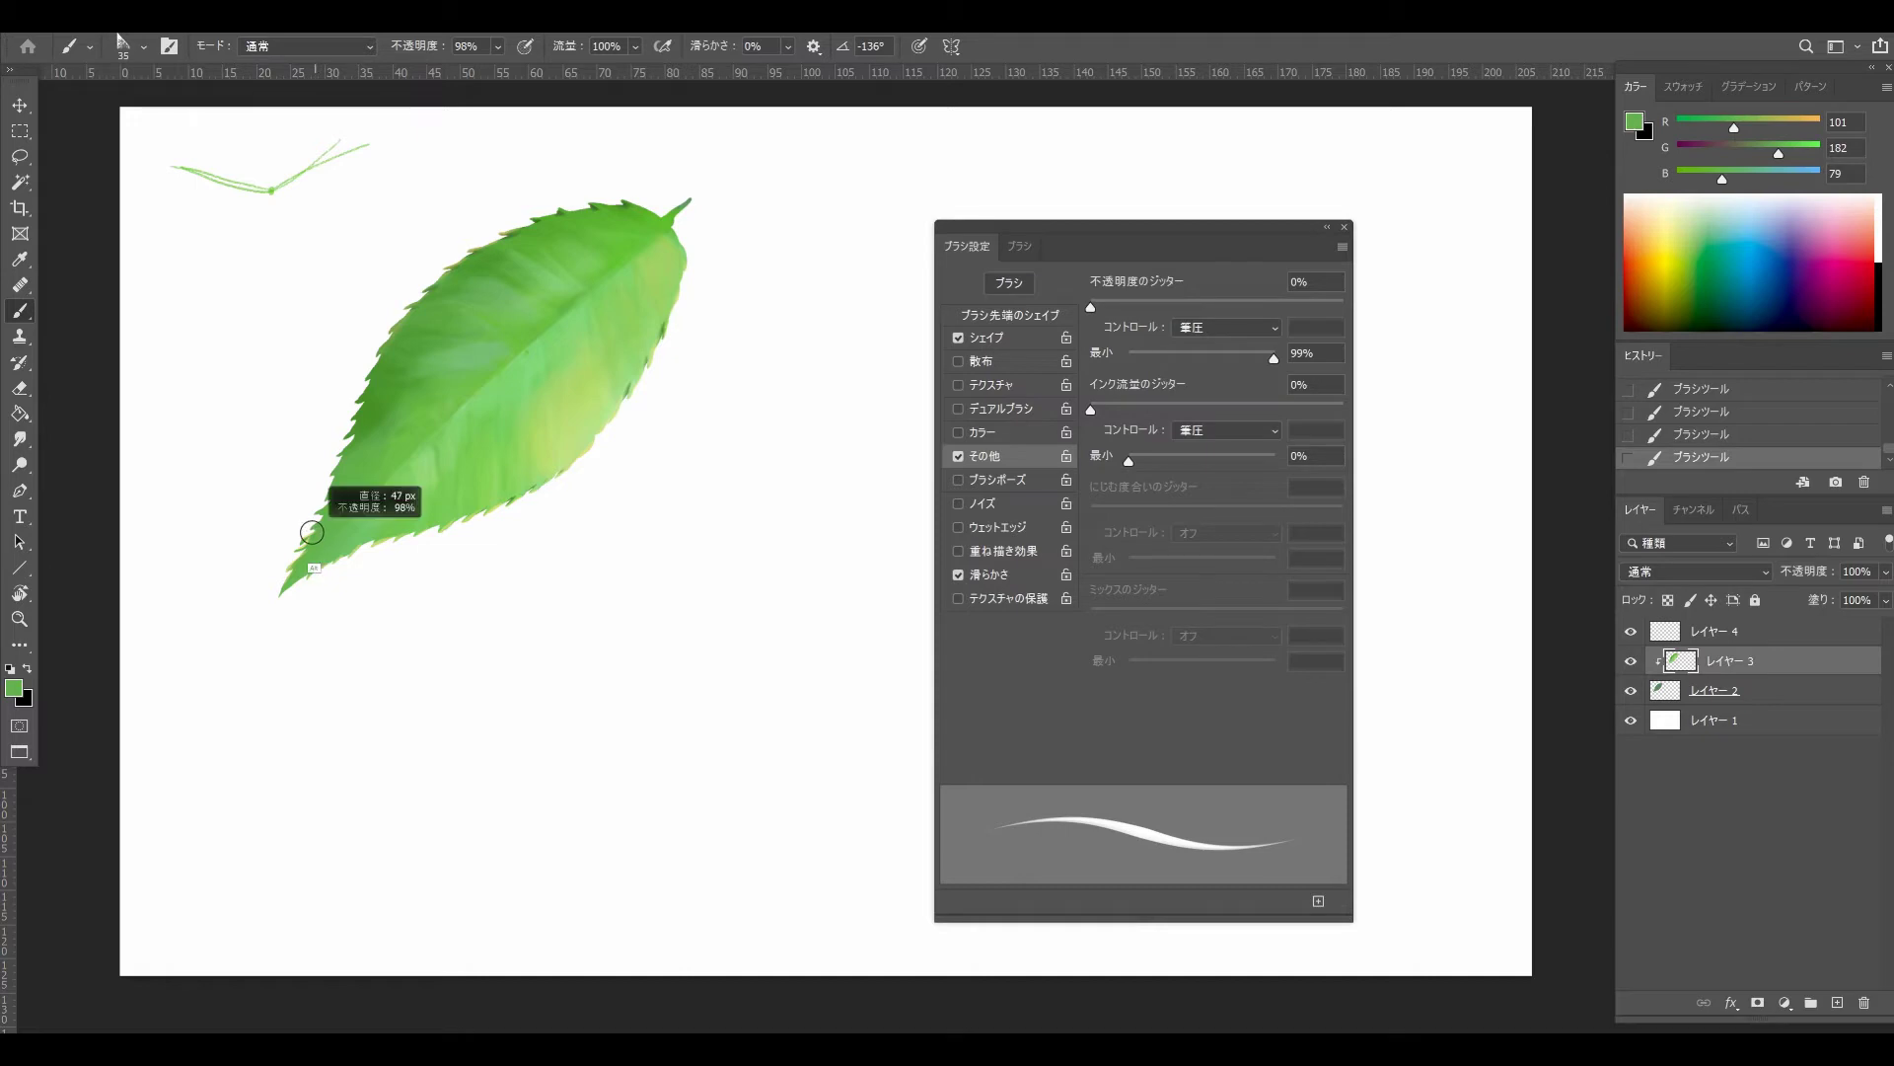
pyautogui.keyDown('alt'); pyautogui.click(352, 556); pyautogui.keyUp('alt')
pyautogui.press('i')
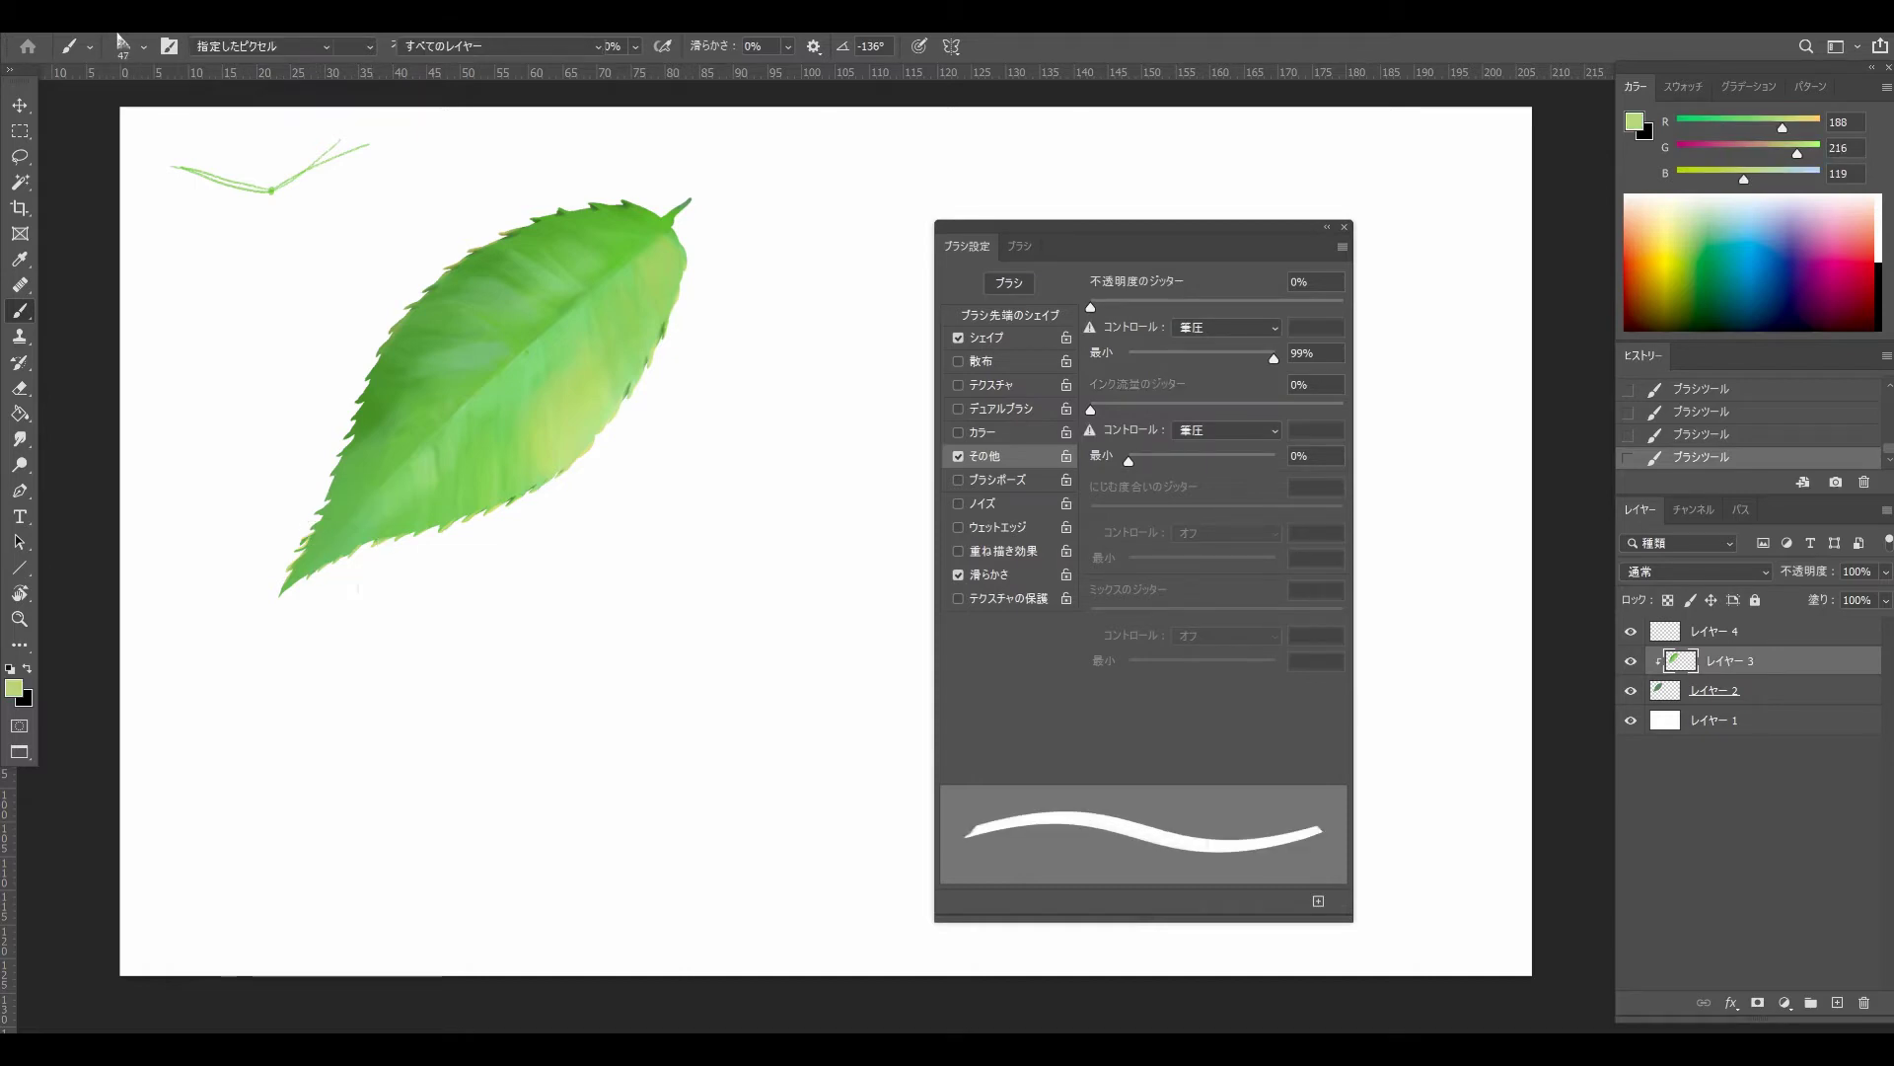
pyautogui.click(14, 688)
pyautogui.write('e9cc7e')
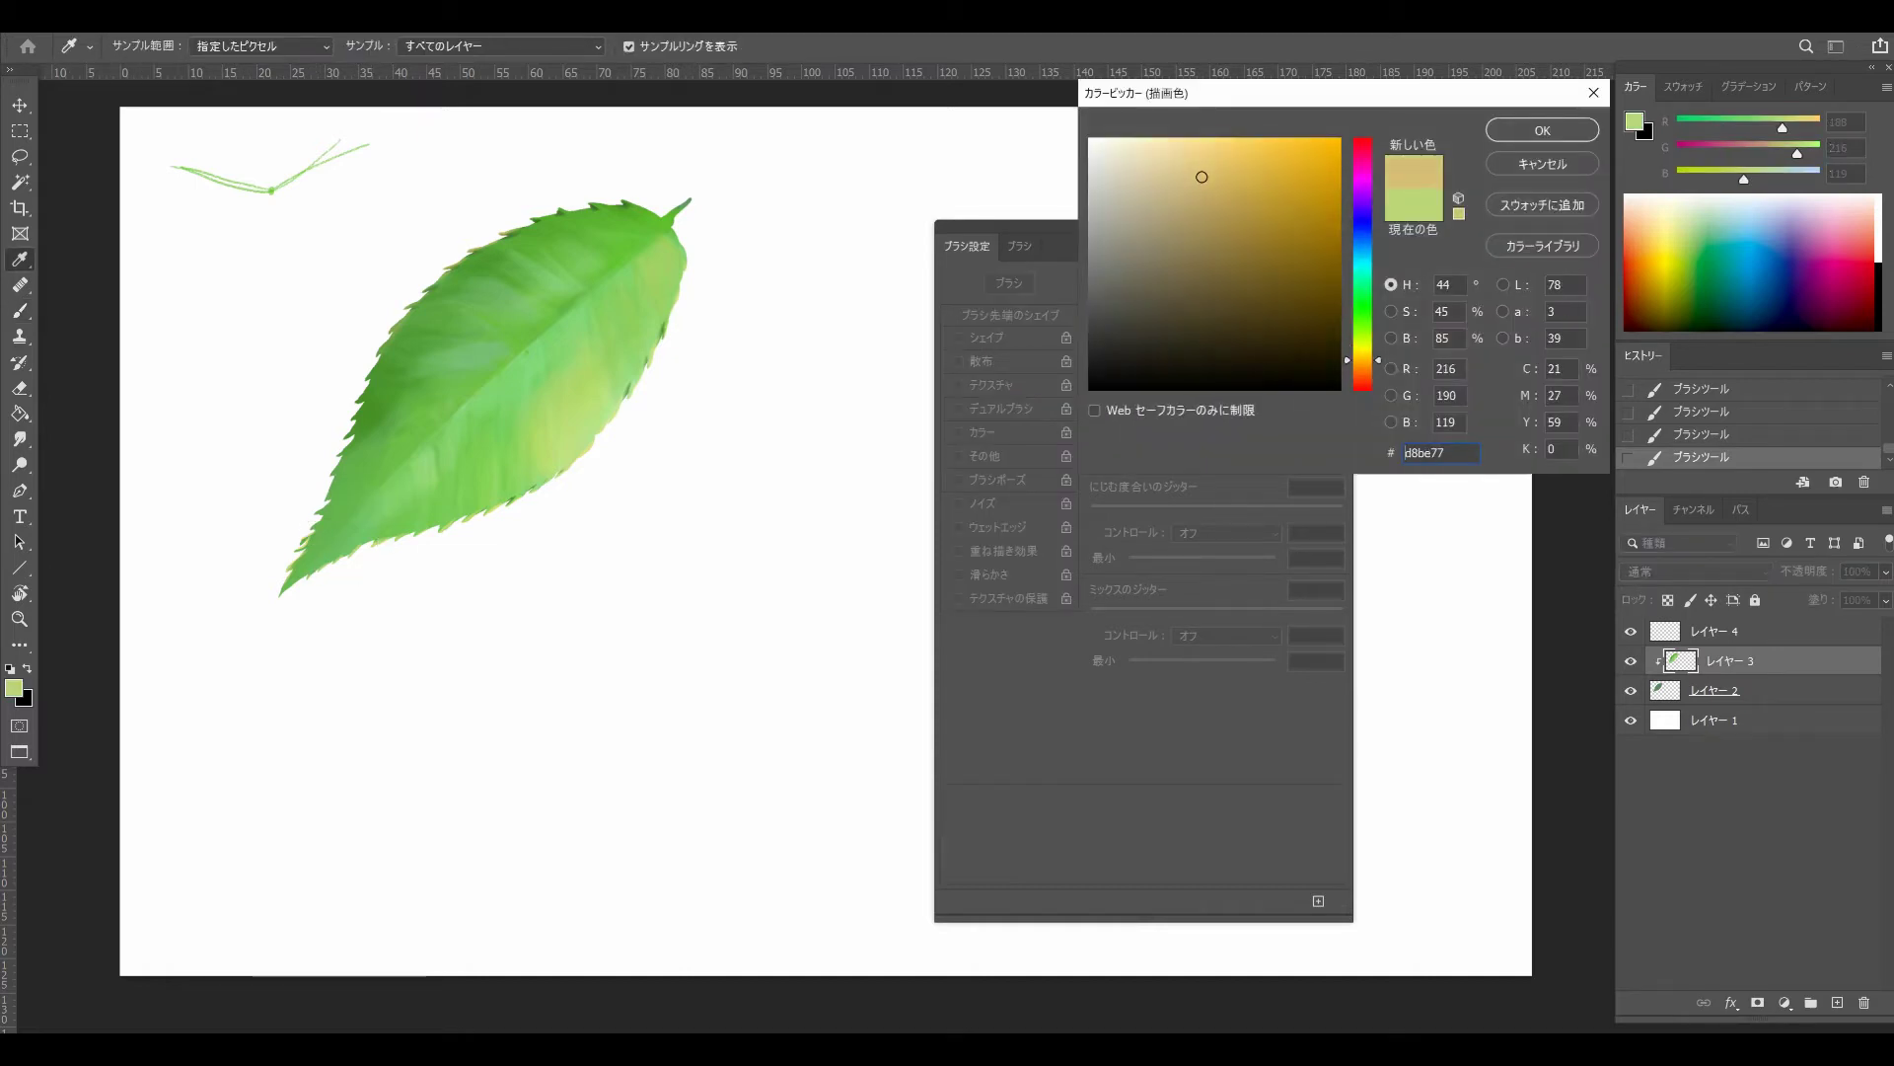
pyautogui.click(1542, 130)
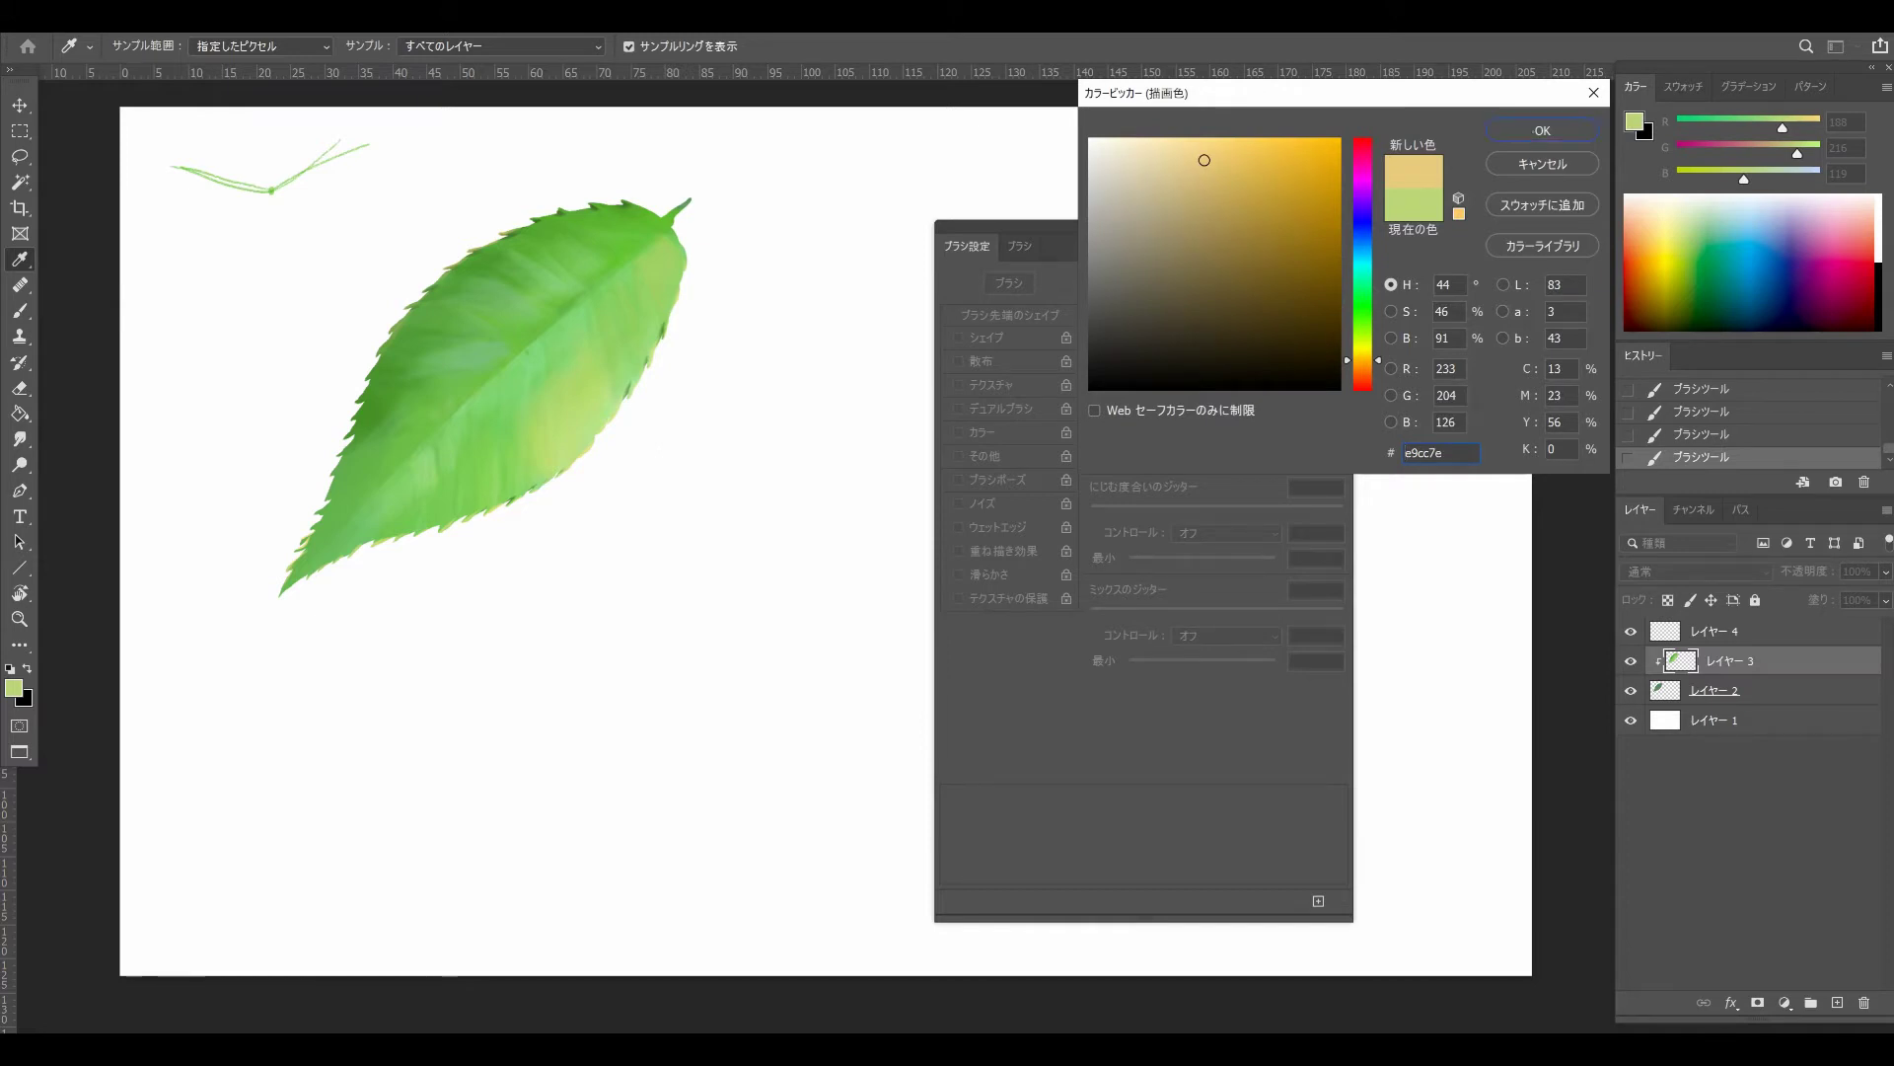
# Try tan strokes on the upper serrated edge near the leaf tip and undo them.
pyautogui.press('b')
pyautogui.moveTo(320, 520); pyautogui.dragTo(299, 567)
pyautogui.hotkey('ctrl', 'z')
pyautogui.hotkey('ctrl', 'z')
# Turn off the brush's shape dynamics, set its minimum opacity to 0%, and add tan accents along the upper serrated edge at 67 px.
pyautogui.click(958, 337)
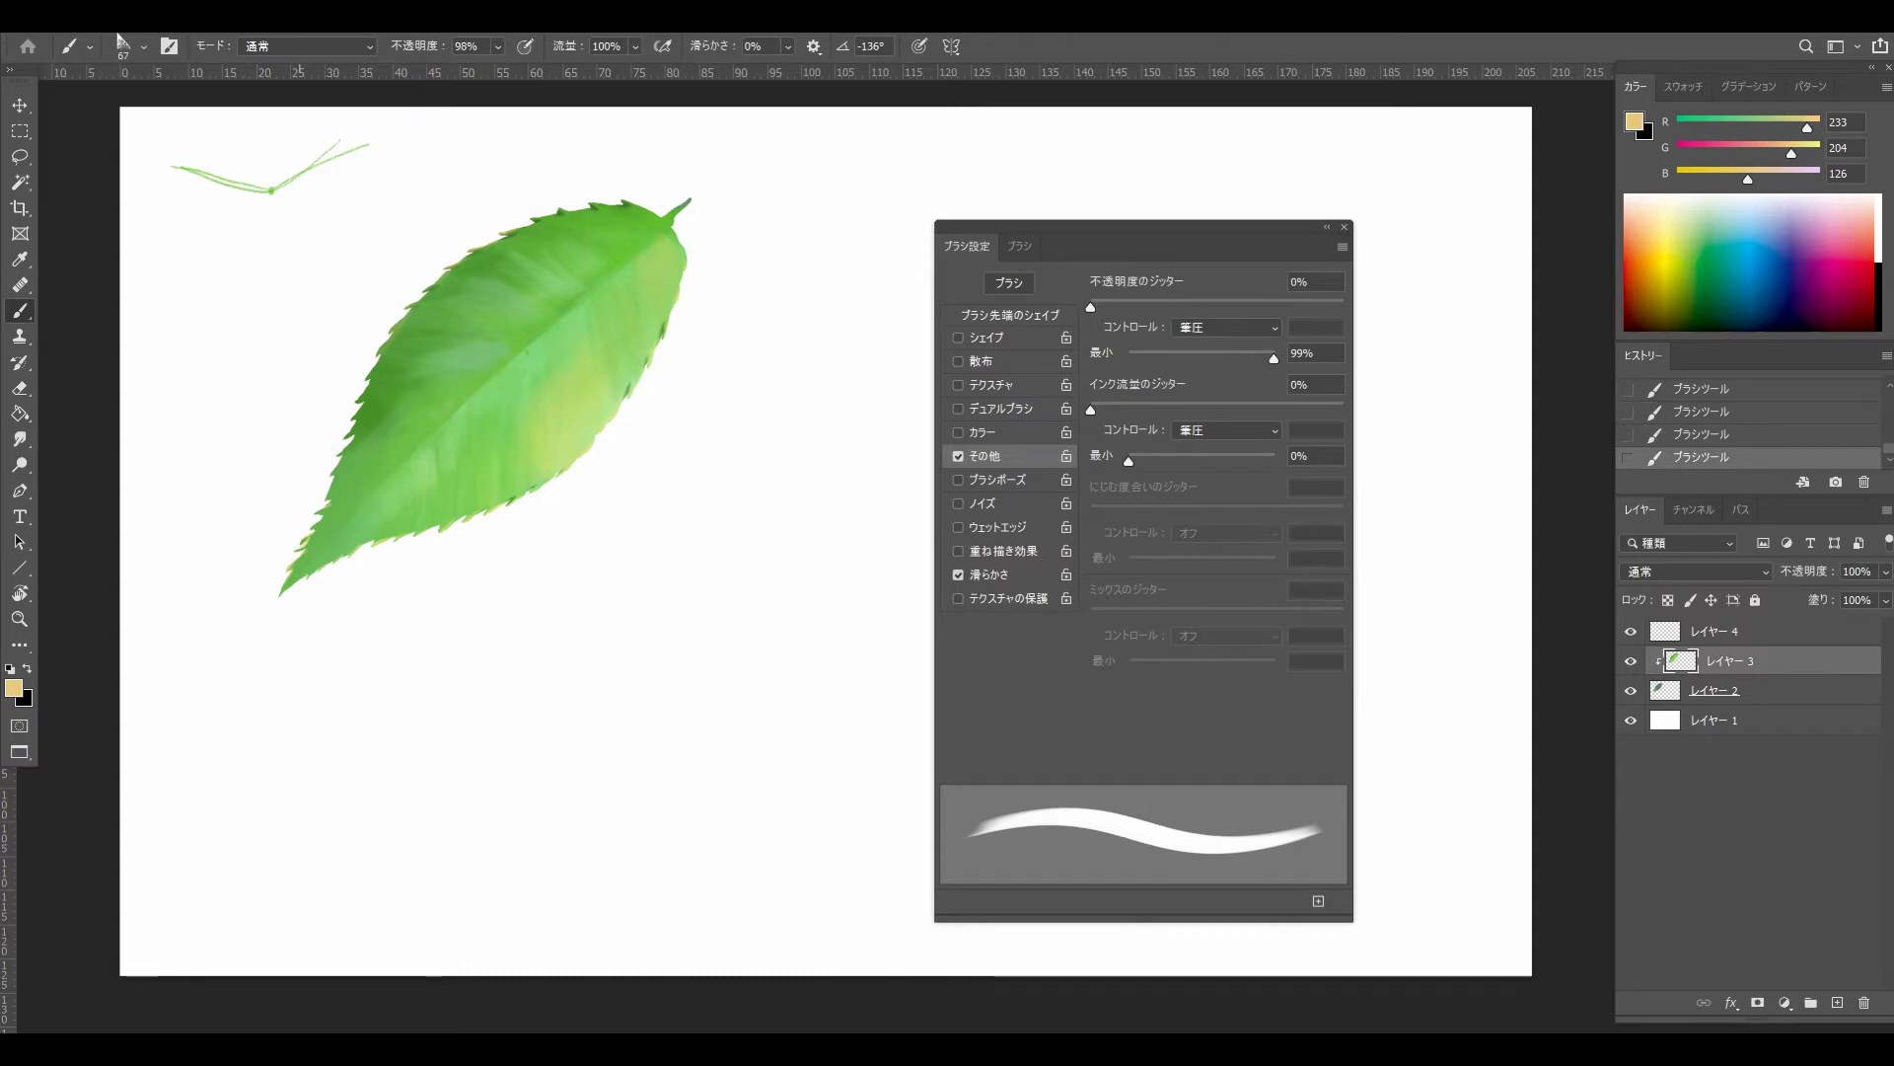
pyautogui.rightClick(299, 567)
pyautogui.press('Escape')
pyautogui.hotkey('ctrl', 'z')
pyautogui.moveTo(1274, 358); pyautogui.dragTo(1129, 358)
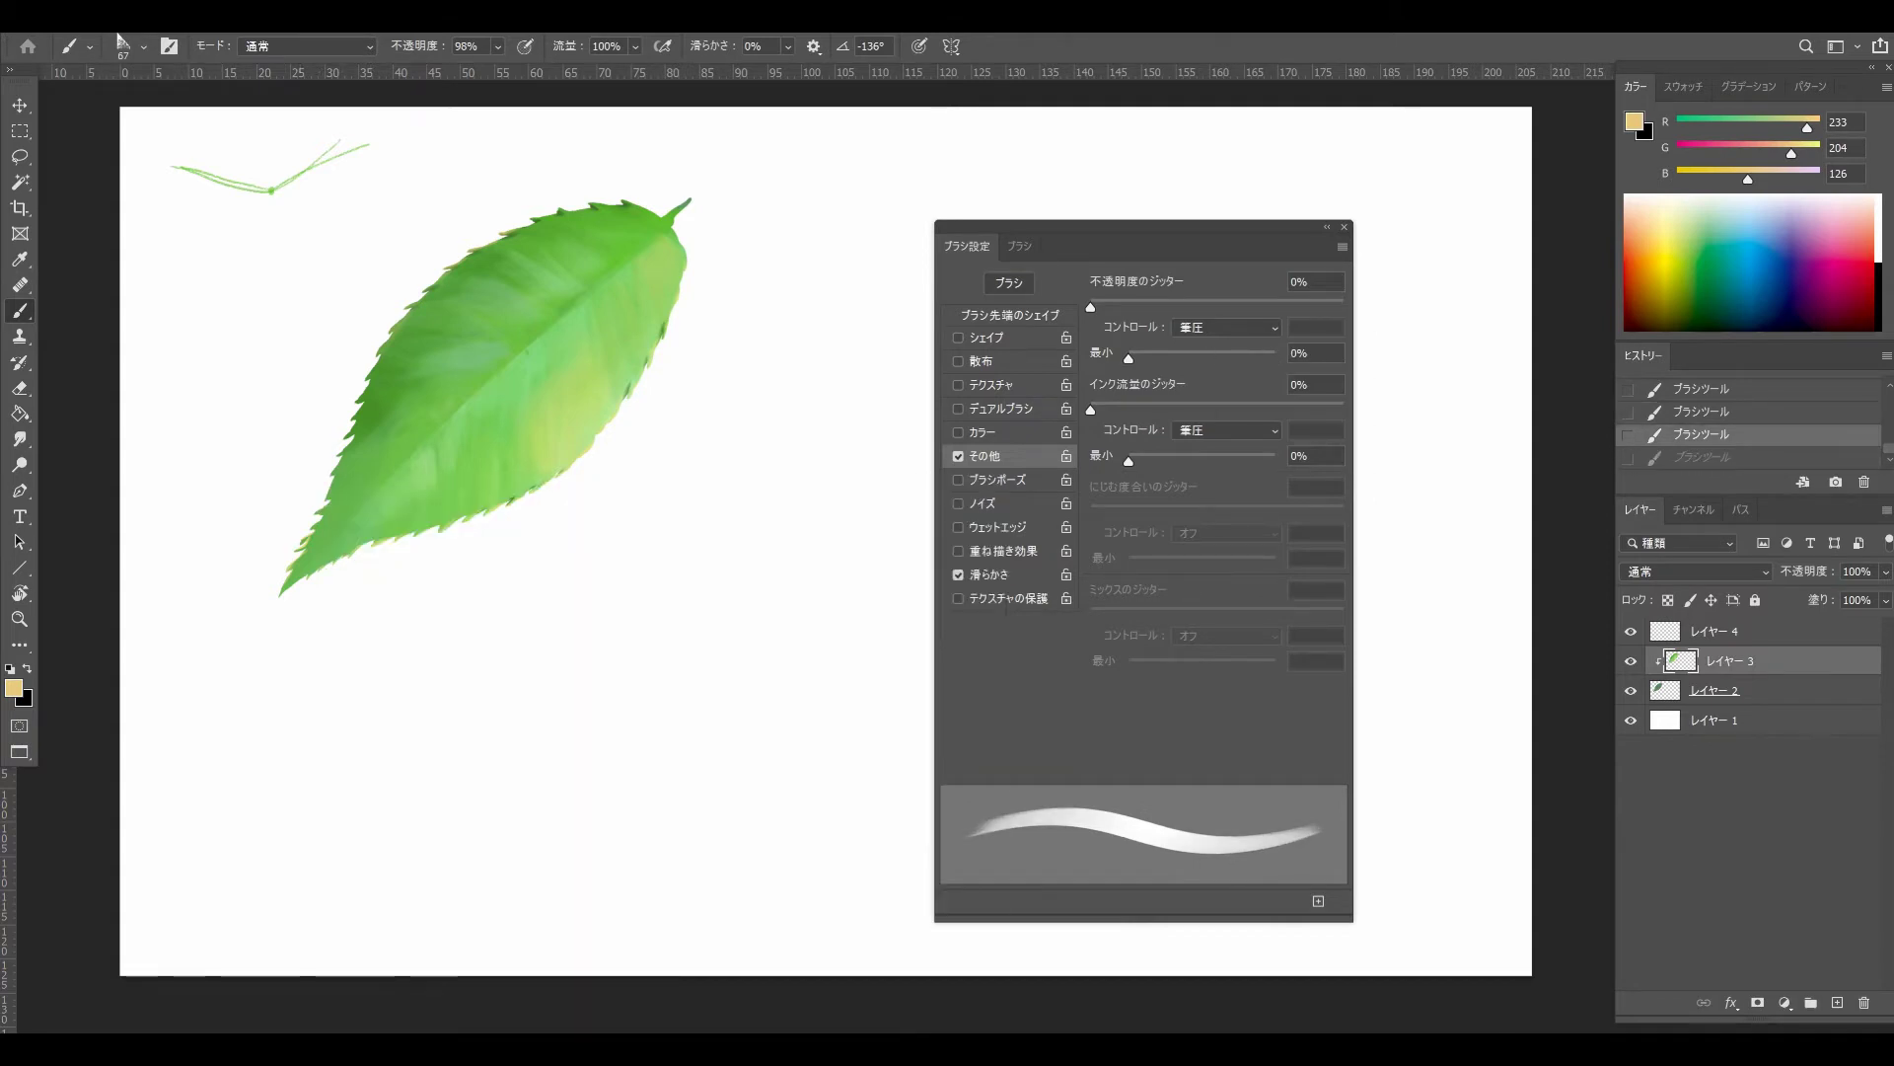
pyautogui.hotkey('ctrl', 'shift', 'z')
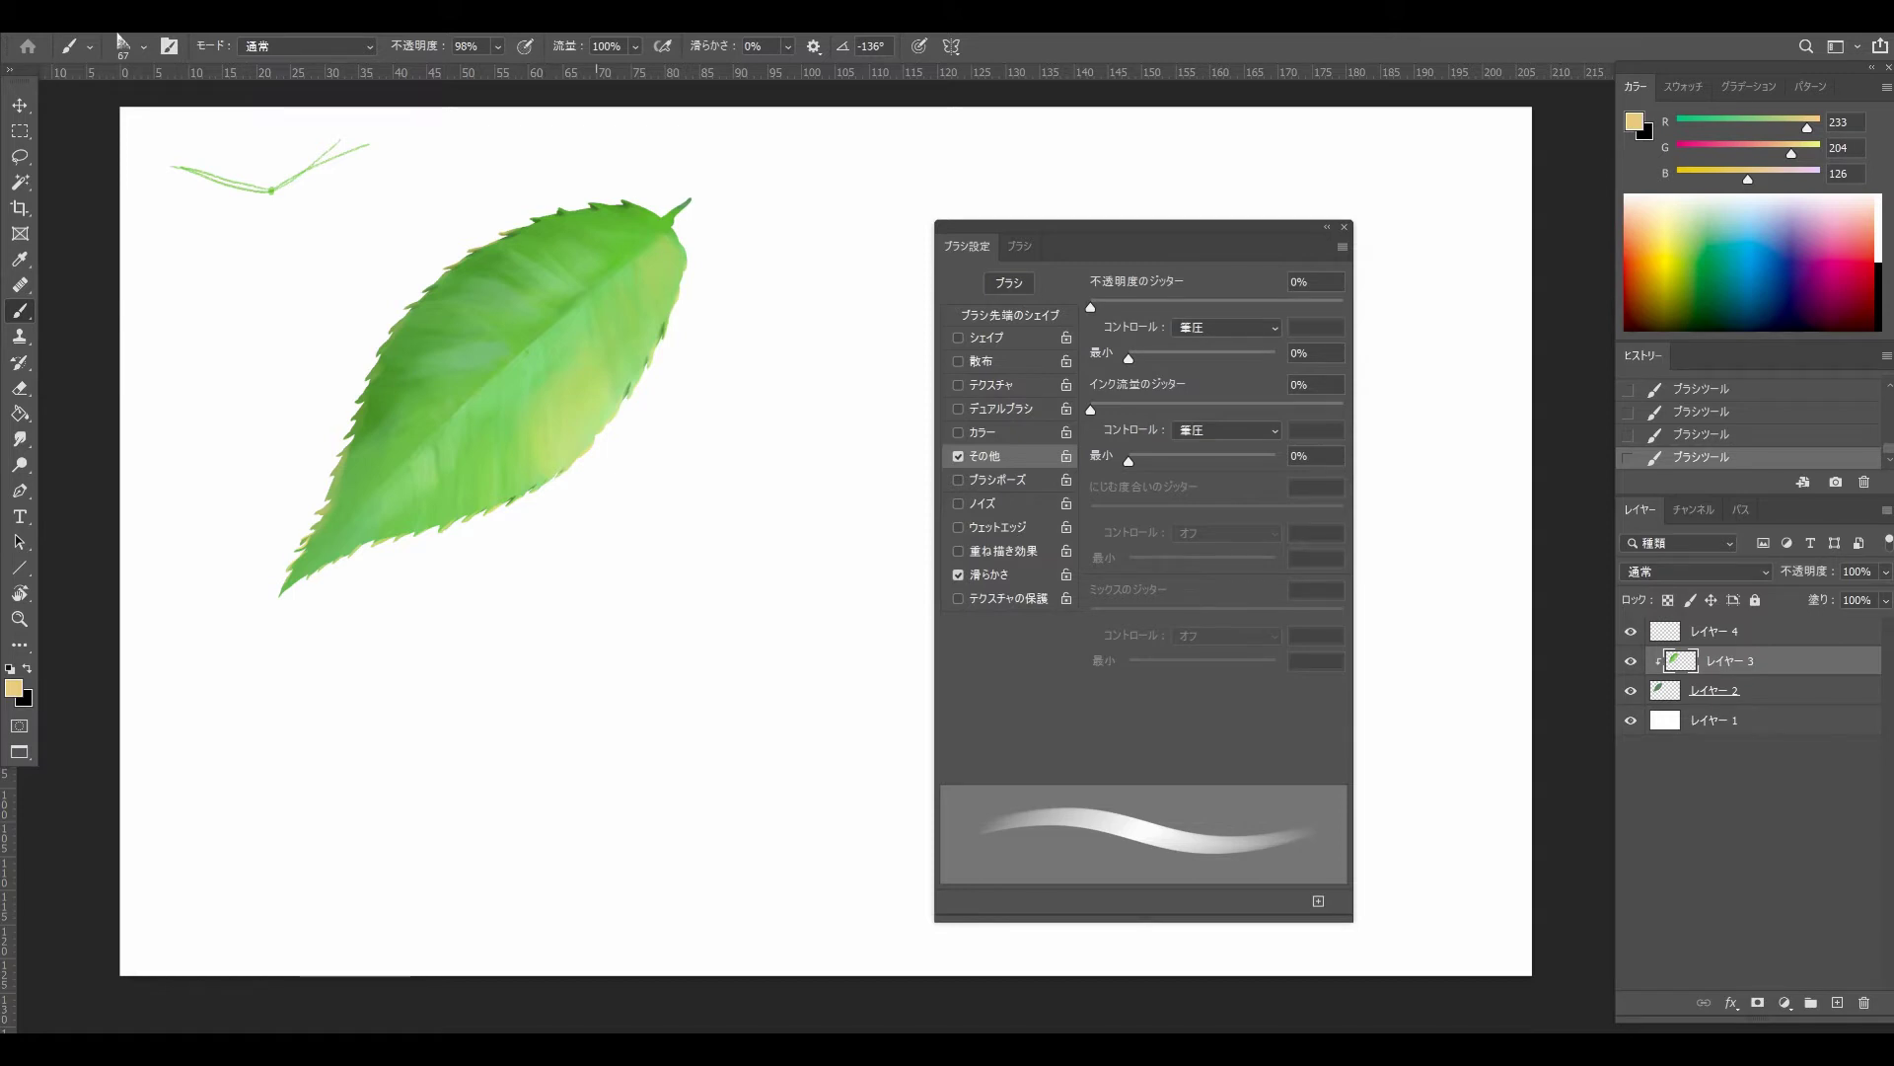
# Sample green R 102, G 178, B 78 and light green R 159, G 210, B 98 to touch up the edges and stem base at 28 to 44 px.
pyautogui.moveTo(405, 385); pyautogui.dragTo(394, 391)
pyautogui.keyDown('alt'); pyautogui.click(344, 491); pyautogui.keyUp('alt')
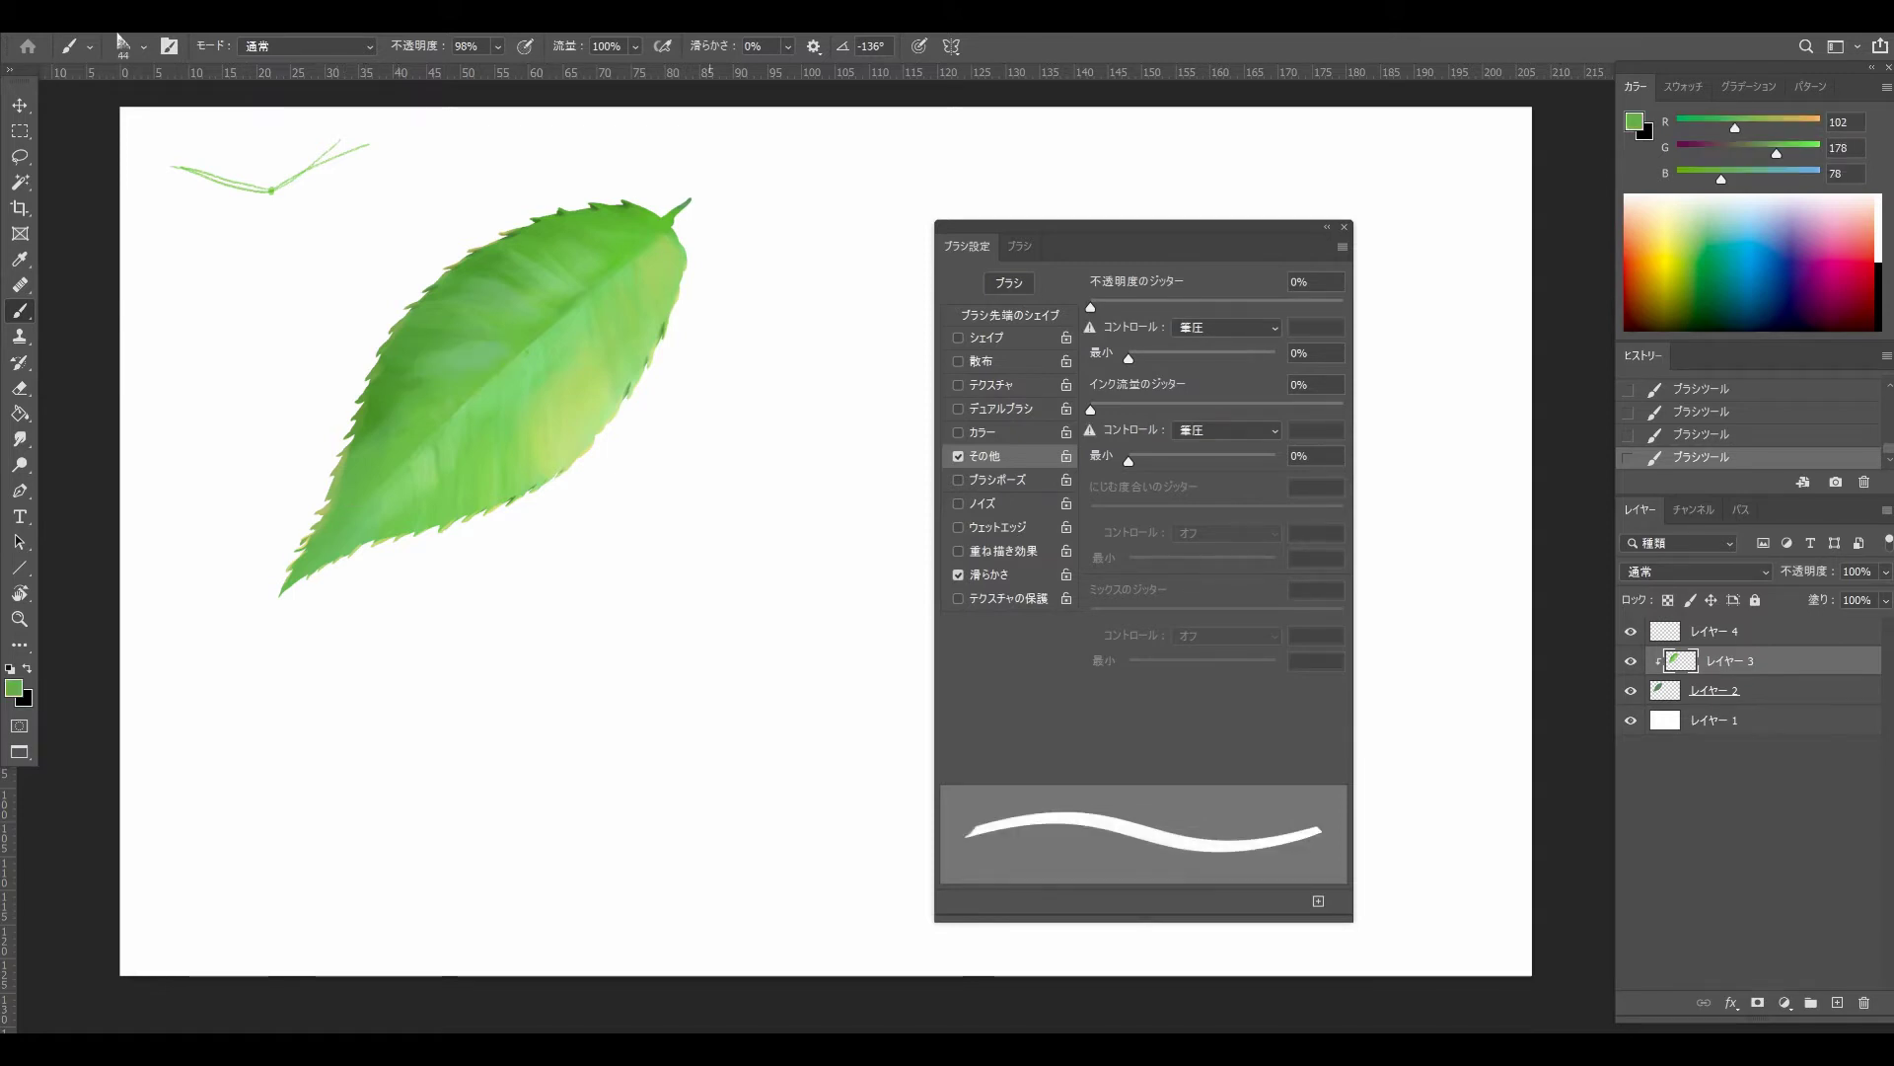
pyautogui.moveTo(643, 341); pyautogui.dragTo(634, 342)
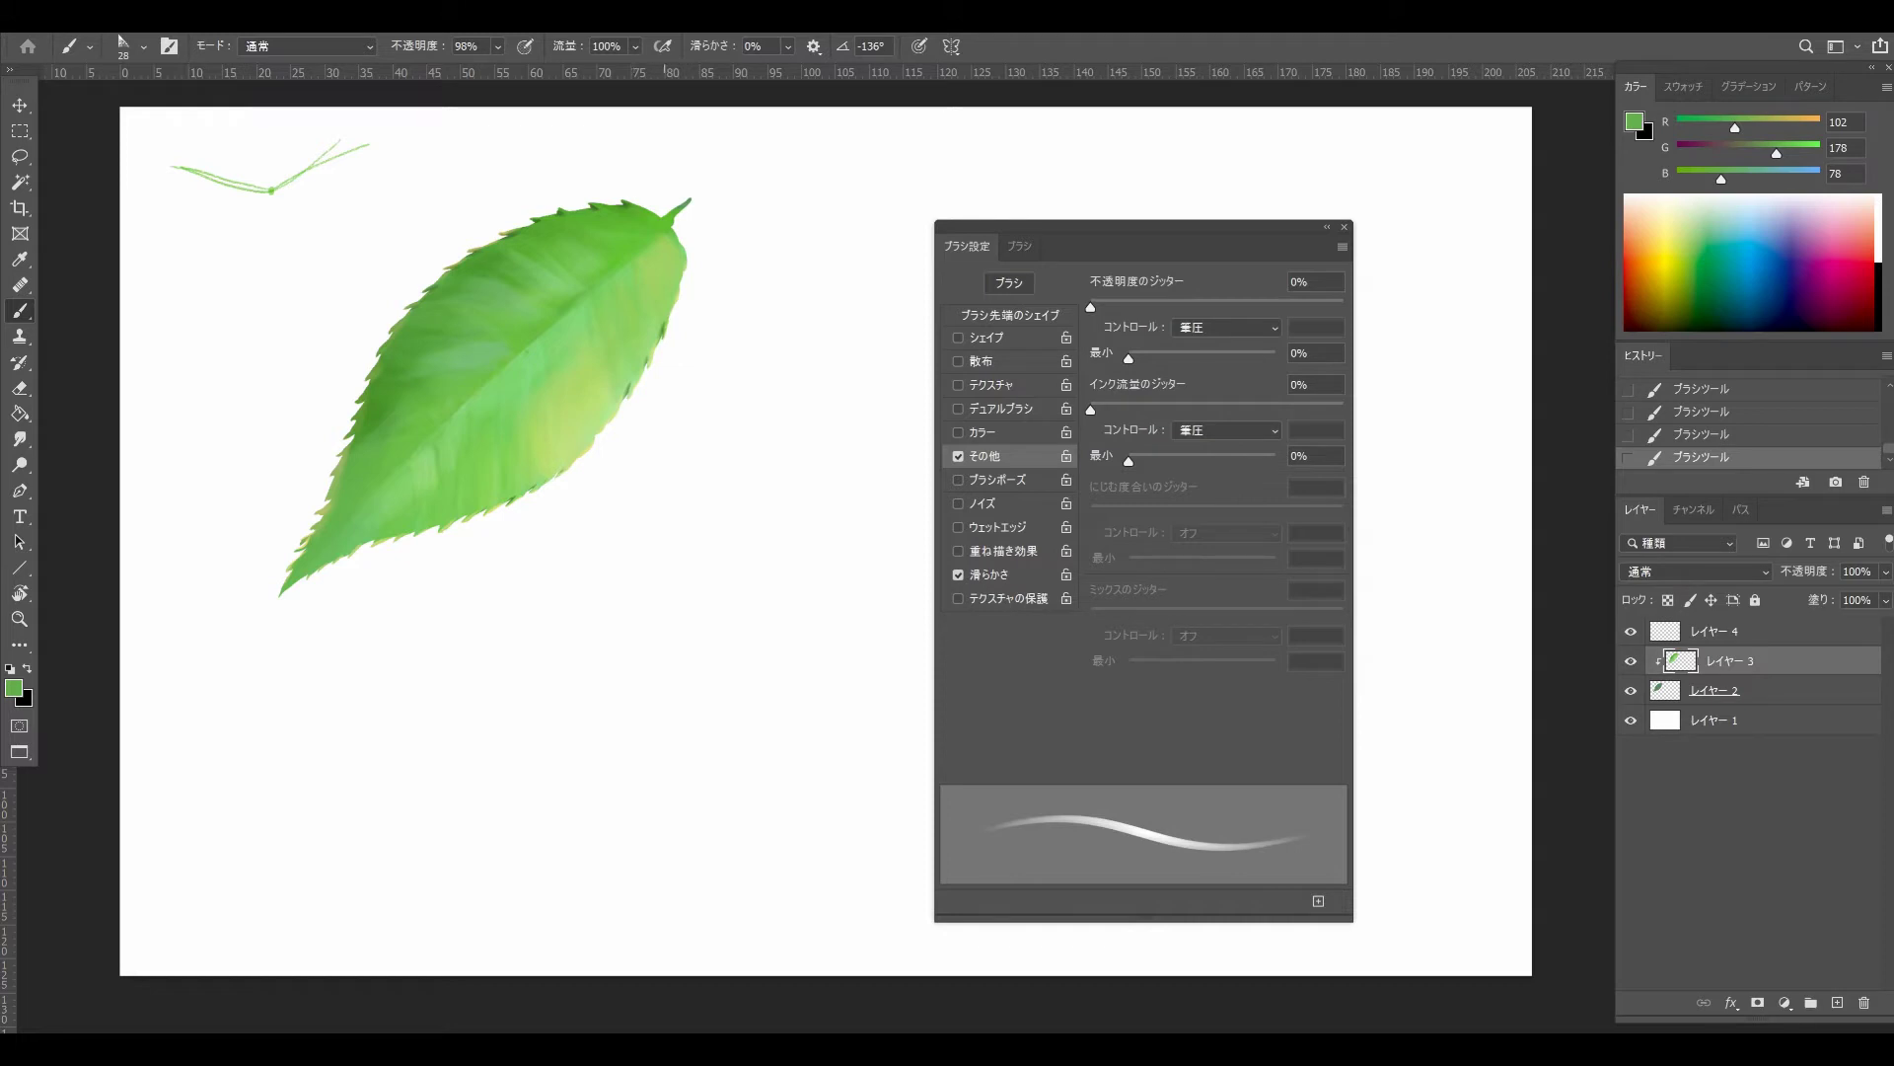
pyautogui.keyDown('alt'); pyautogui.click(668, 264); pyautogui.keyUp('alt')
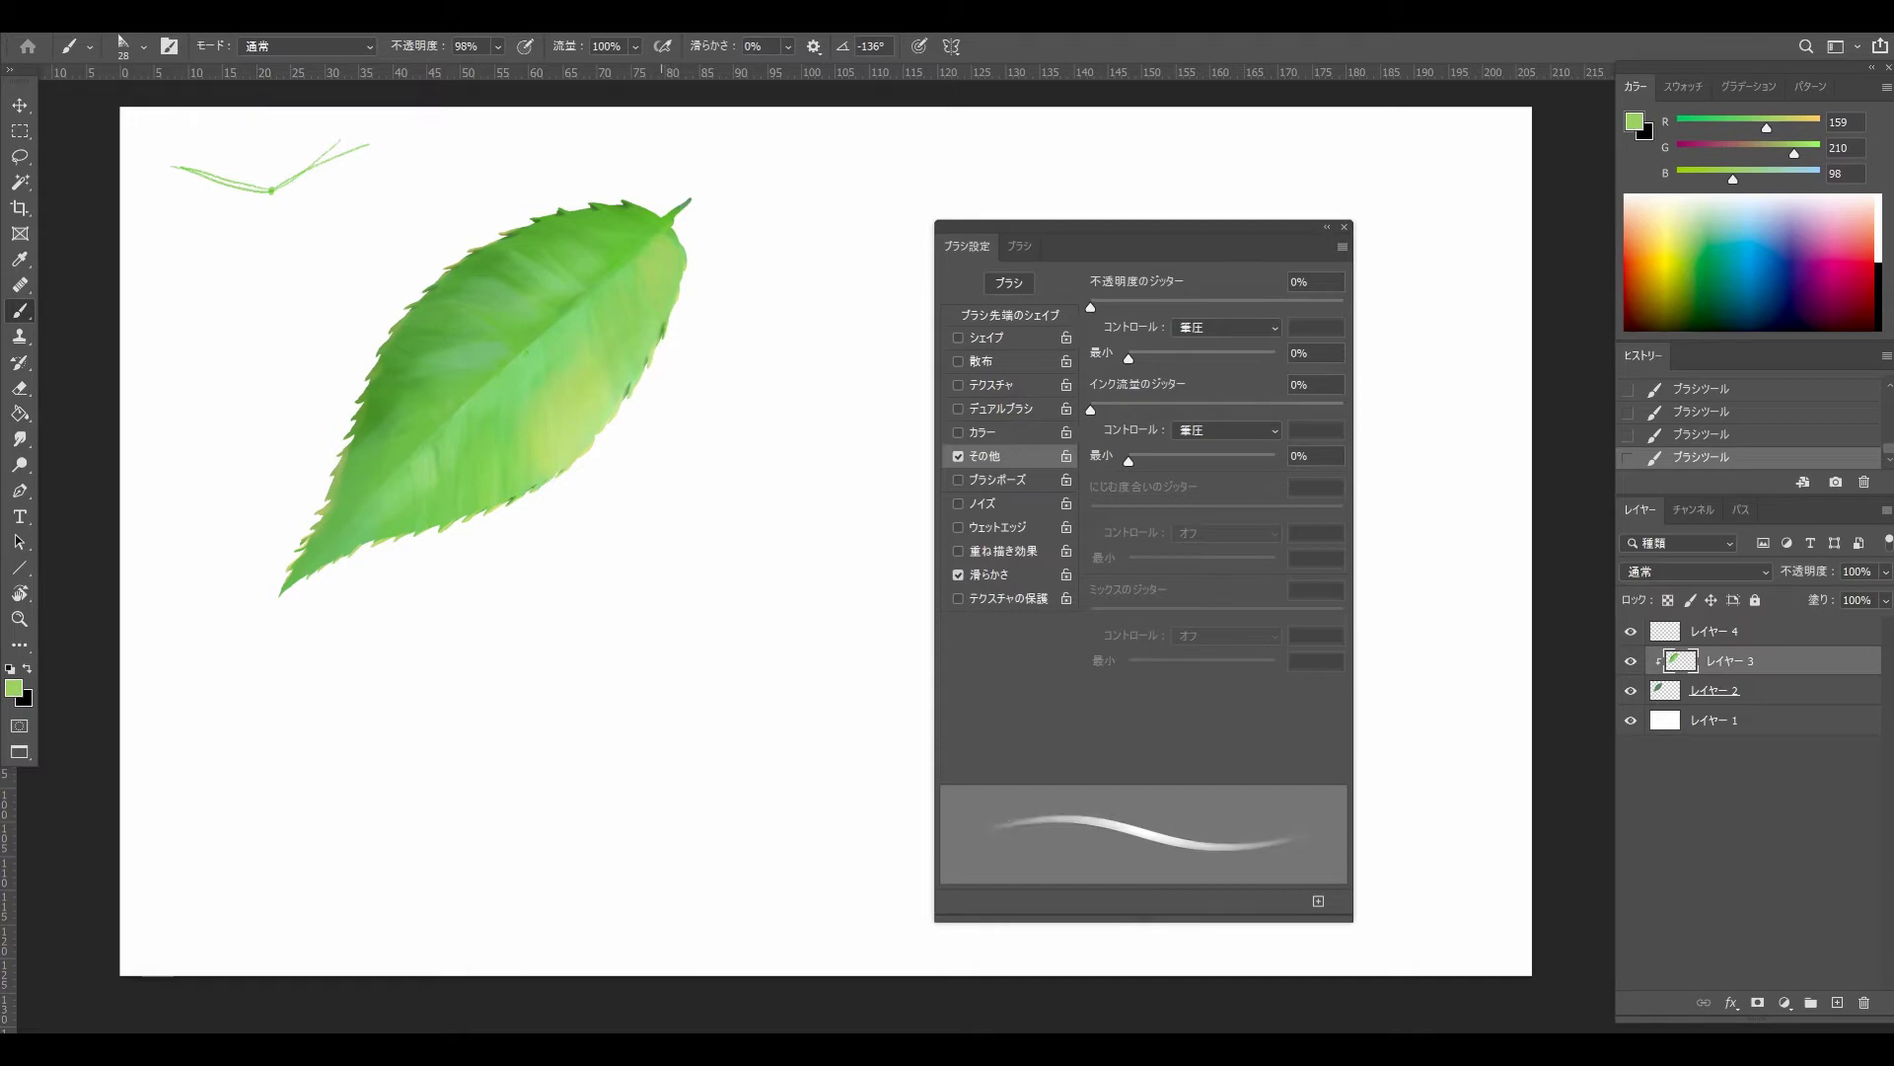
pyautogui.moveTo(657, 235); pyautogui.dragTo(666, 235)
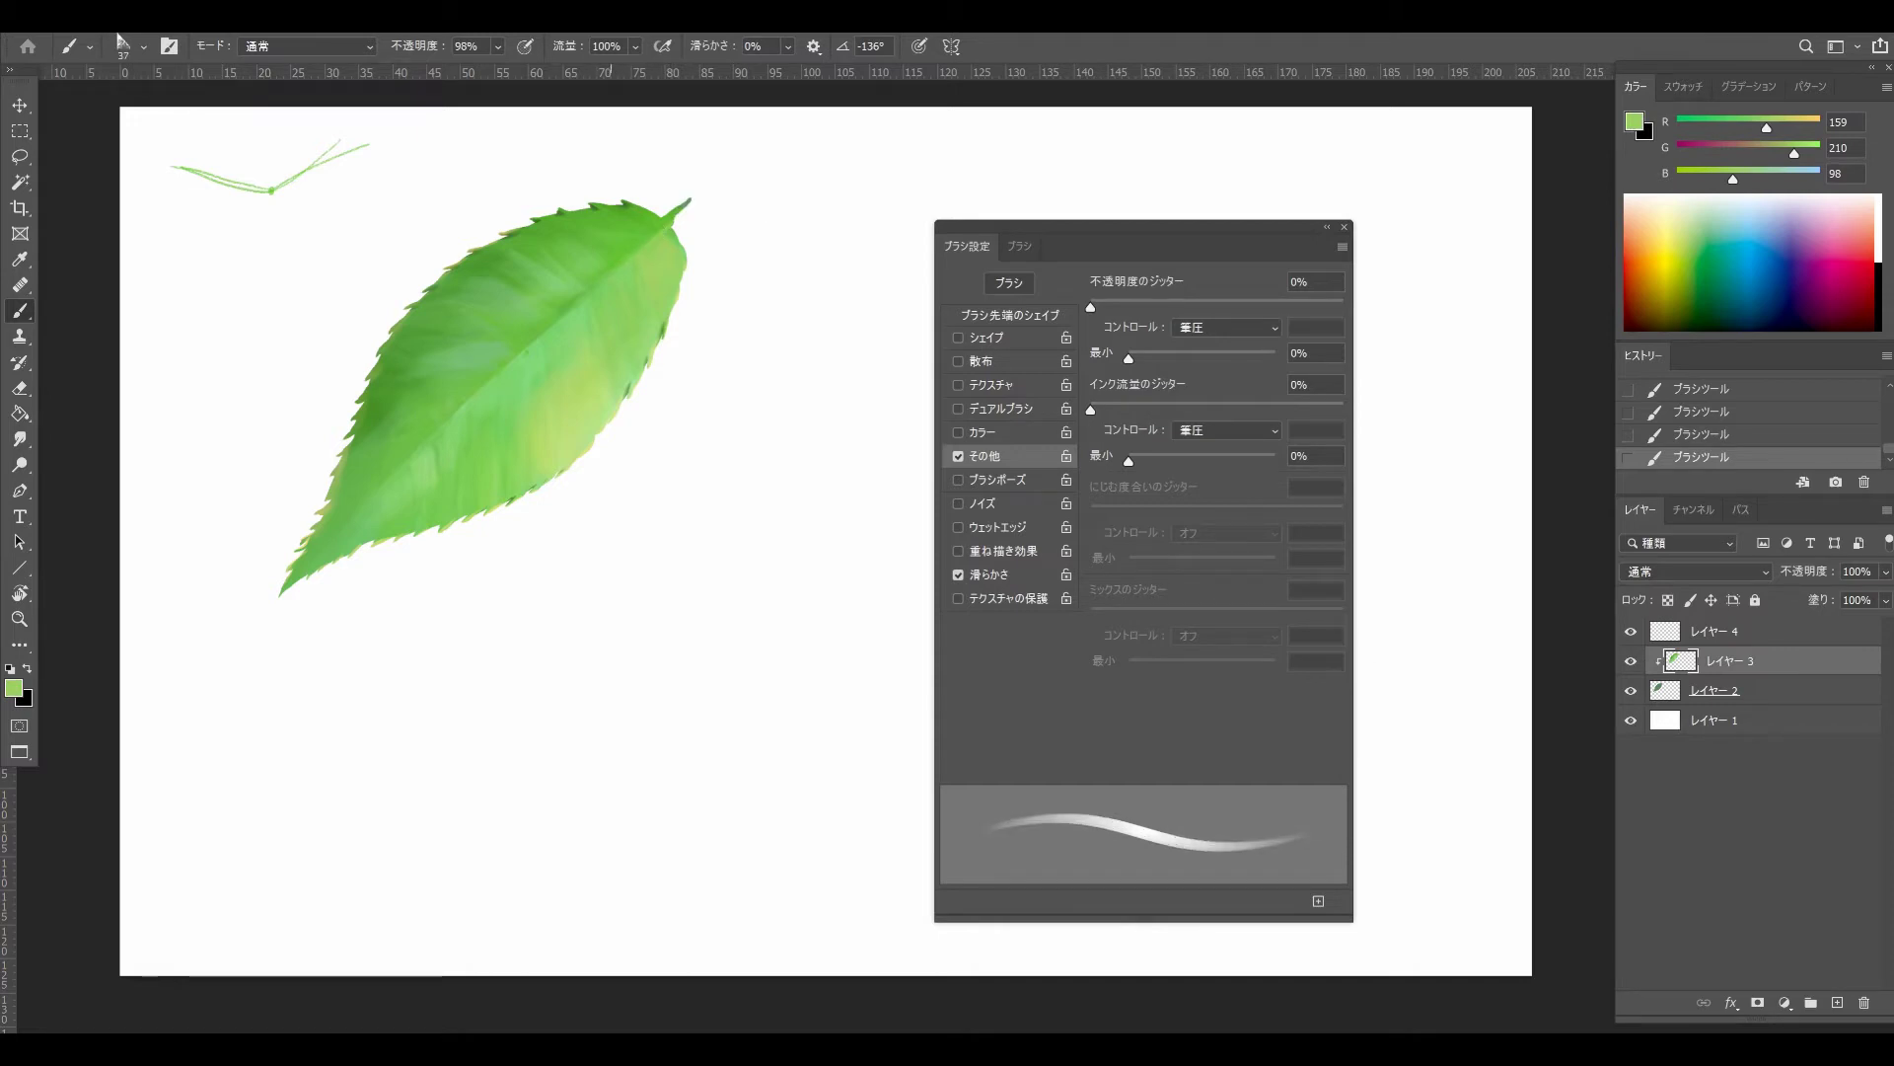
# Change the colour to pale yellow #f2f99f and highlight the stem at 23 px.
pyautogui.click(14, 688)
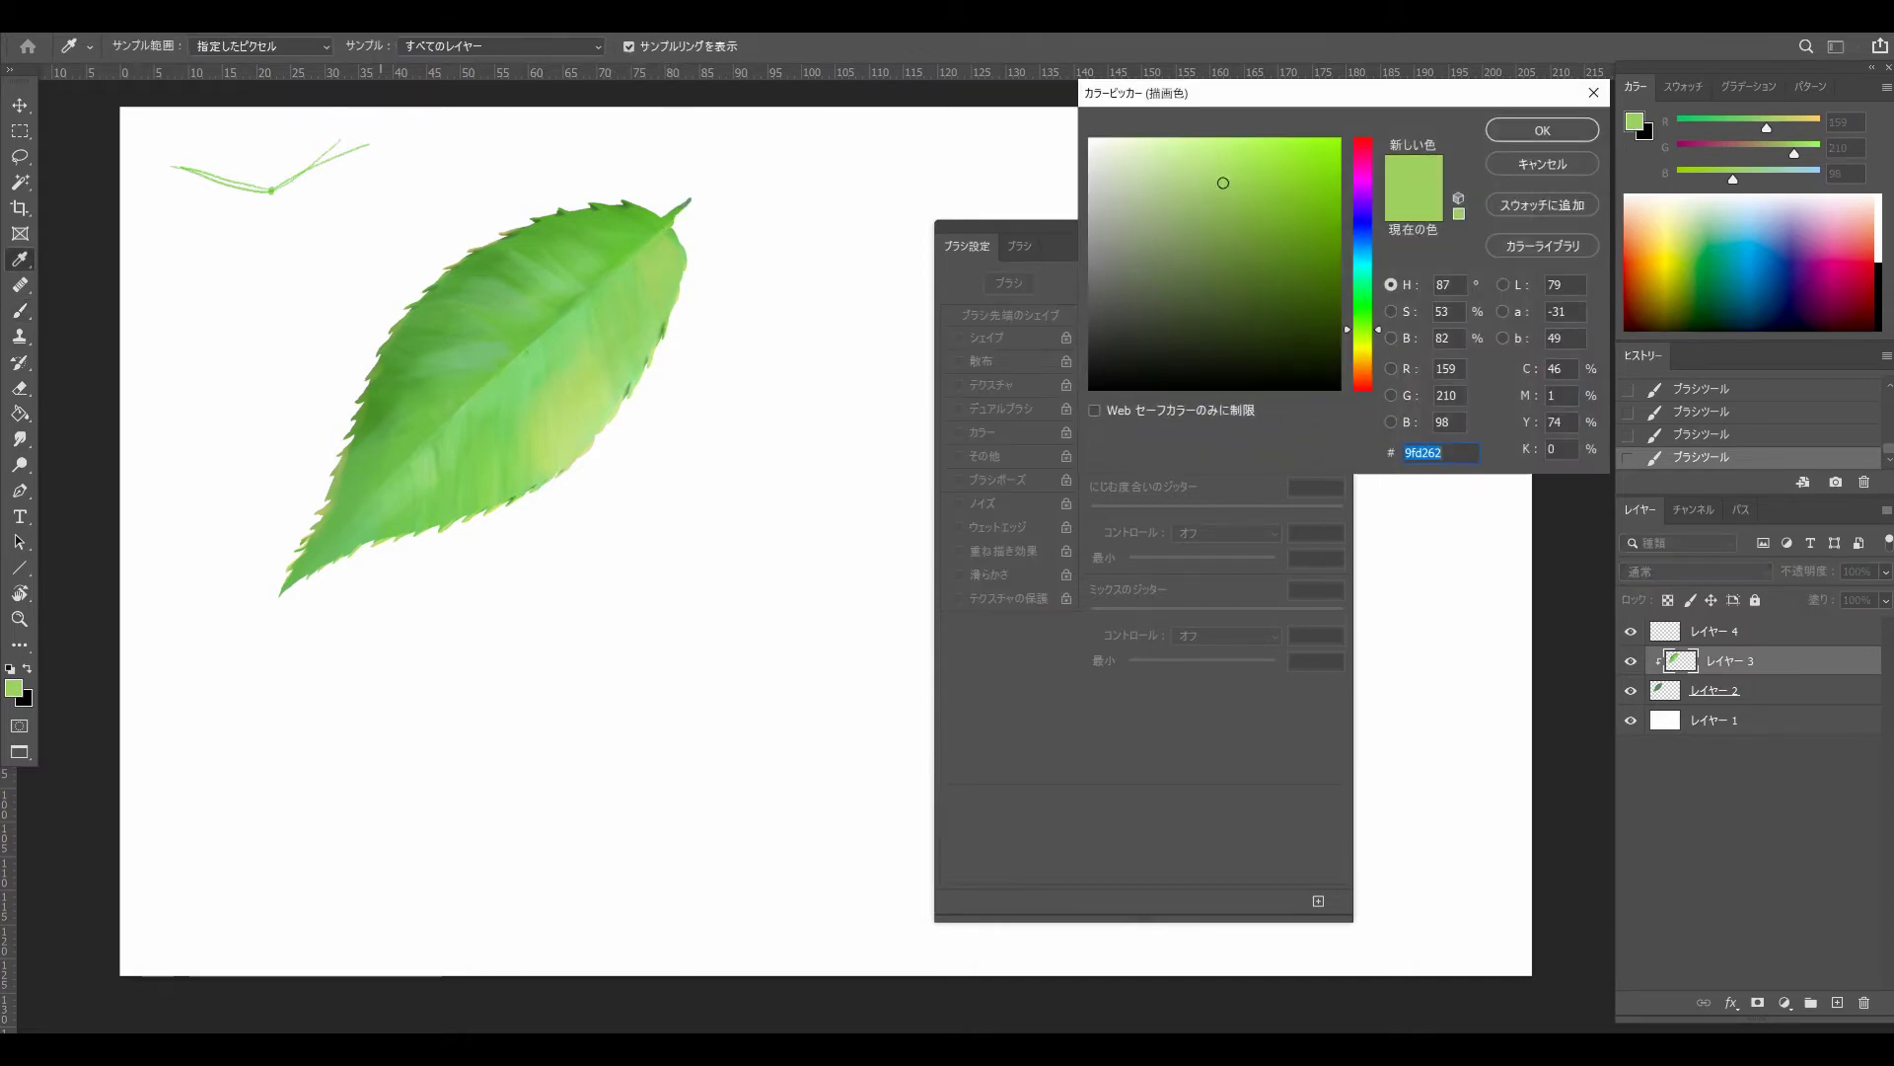
pyautogui.moveTo(1223, 183); pyautogui.dragTo(1180, 144)
pyautogui.click(1363, 340)
pyautogui.moveTo(1362, 340); pyautogui.dragTo(1363, 346)
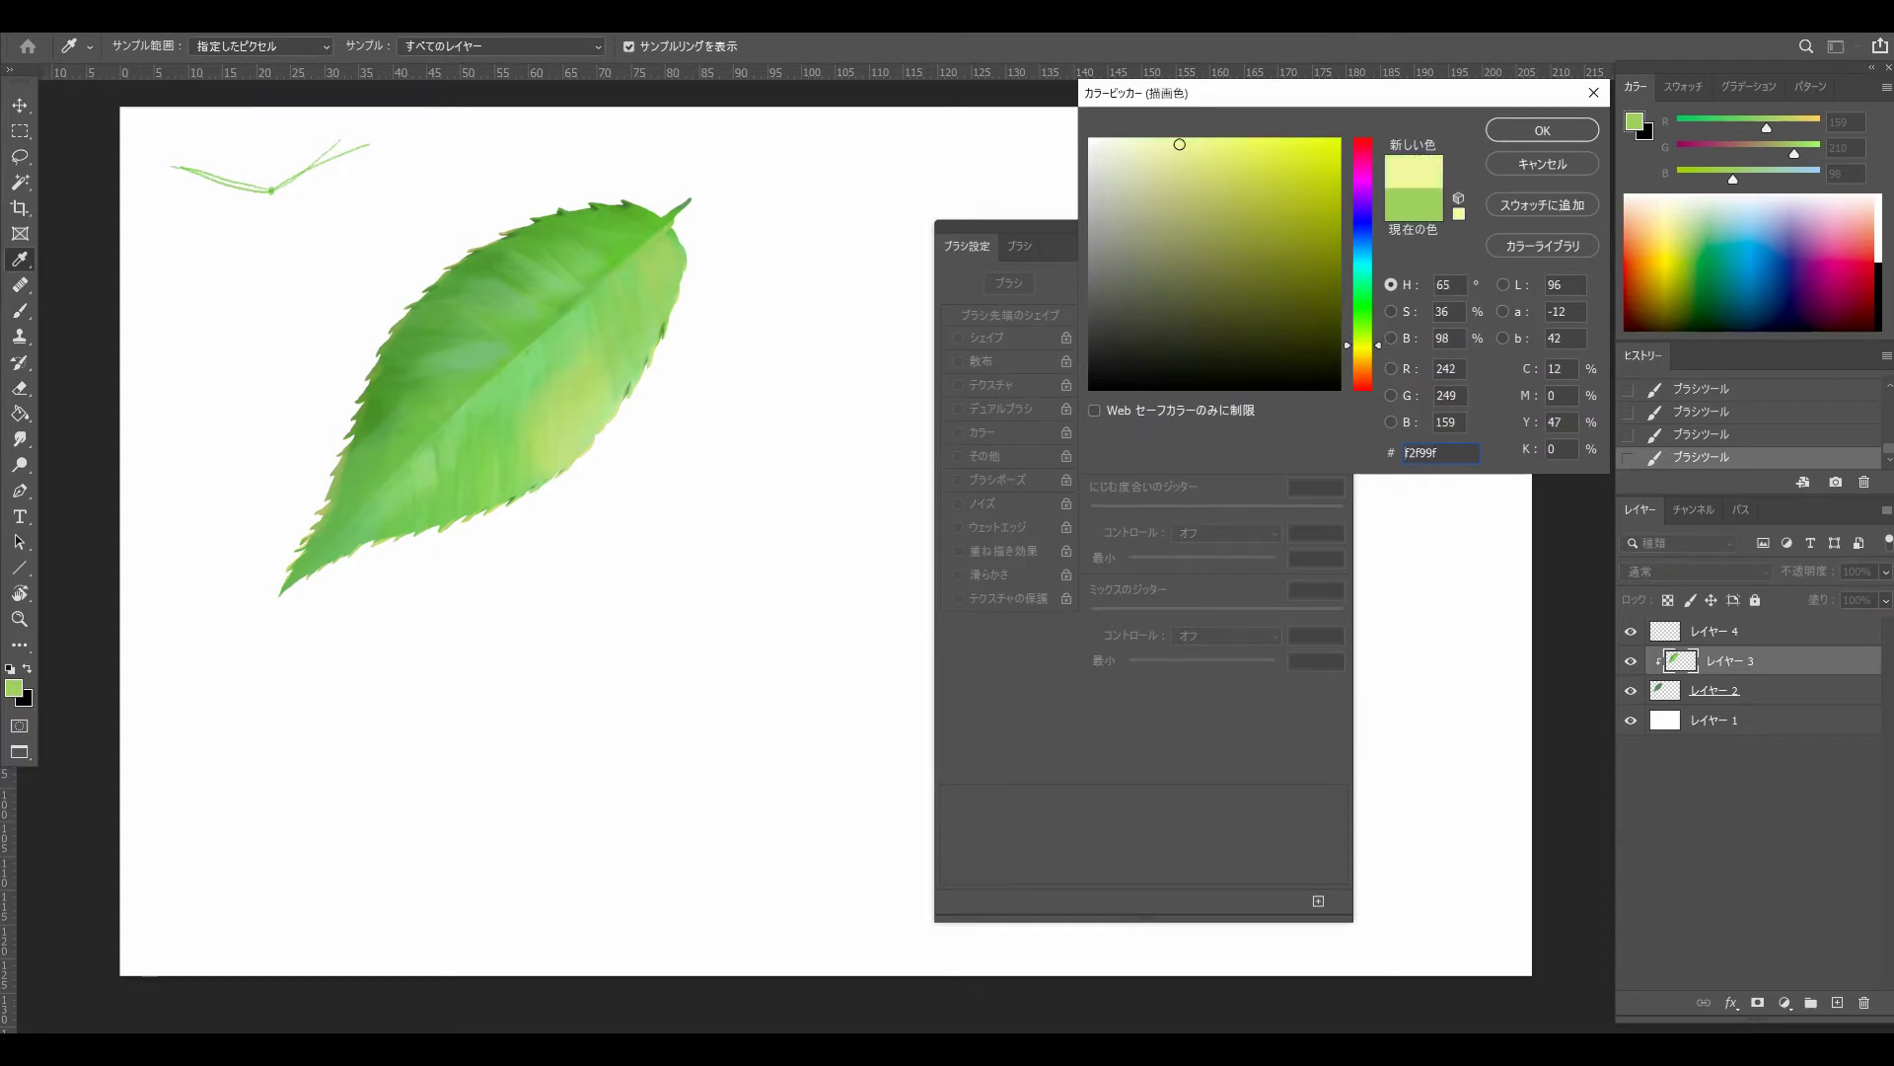
pyautogui.click(1542, 130)
pyautogui.moveTo(689, 202)
pyautogui.mouseDown()
pyautogui.moveTo(637, 245)
pyautogui.moveTo(690, 201)
pyautogui.mouseUp()
pyautogui.hotkey('ctrl', 'z')
pyautogui.hotkey('ctrl', 'shift', 'z')
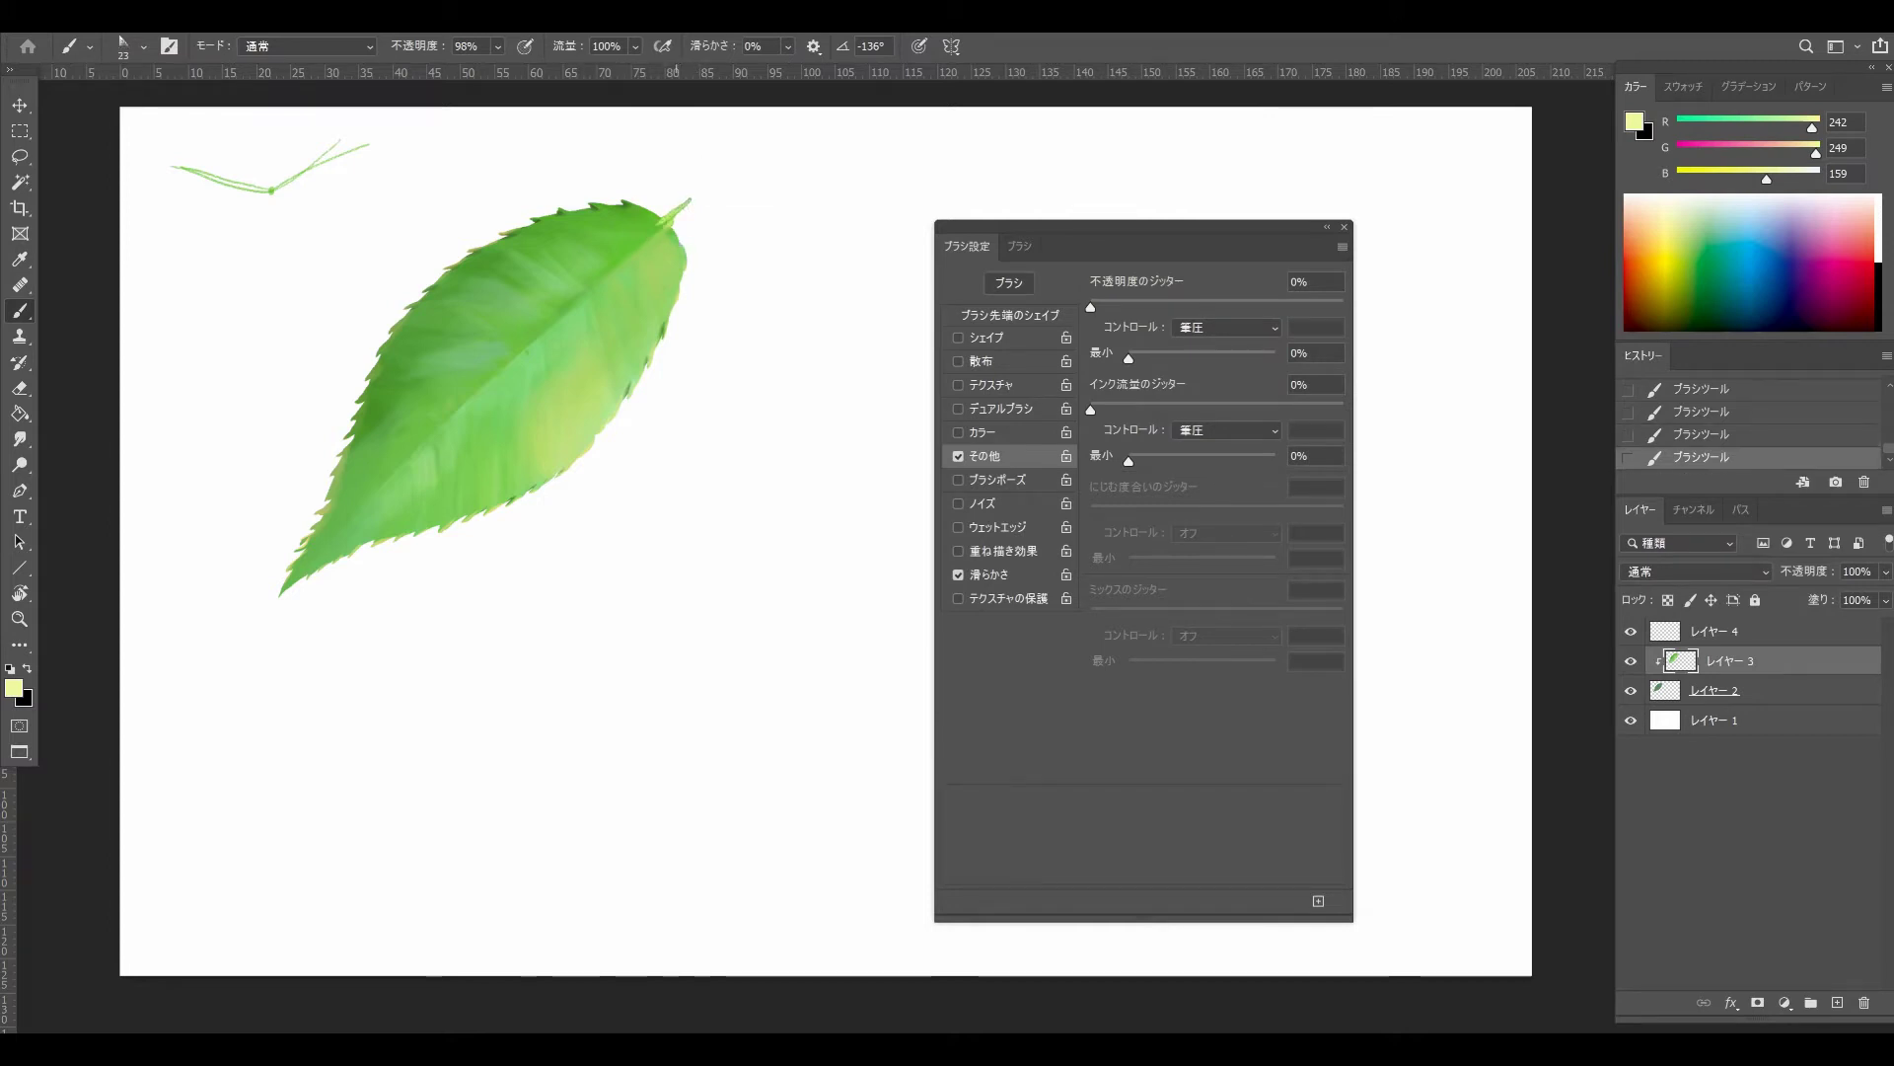
# Try the あぶら2 brush with its texture turned off at 29 px.
pyautogui.click(1021, 247)
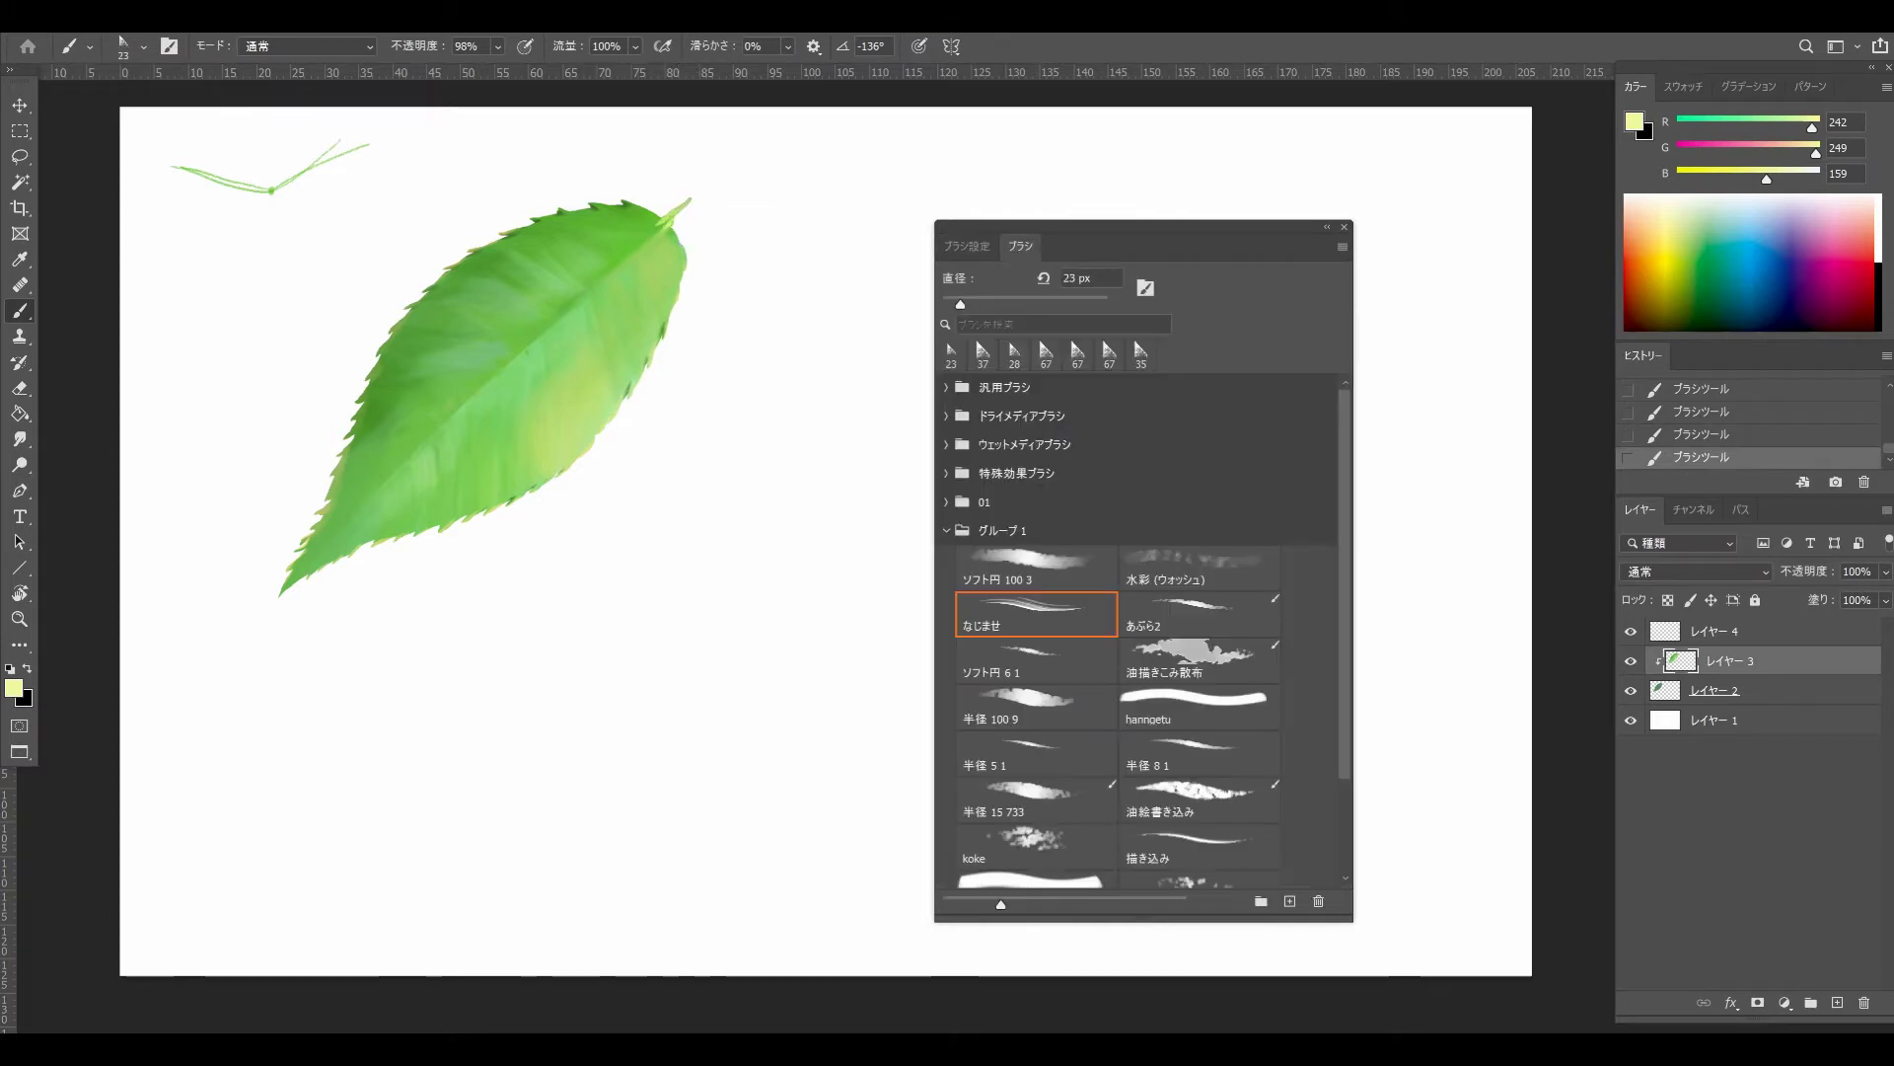
pyautogui.click(1199, 614)
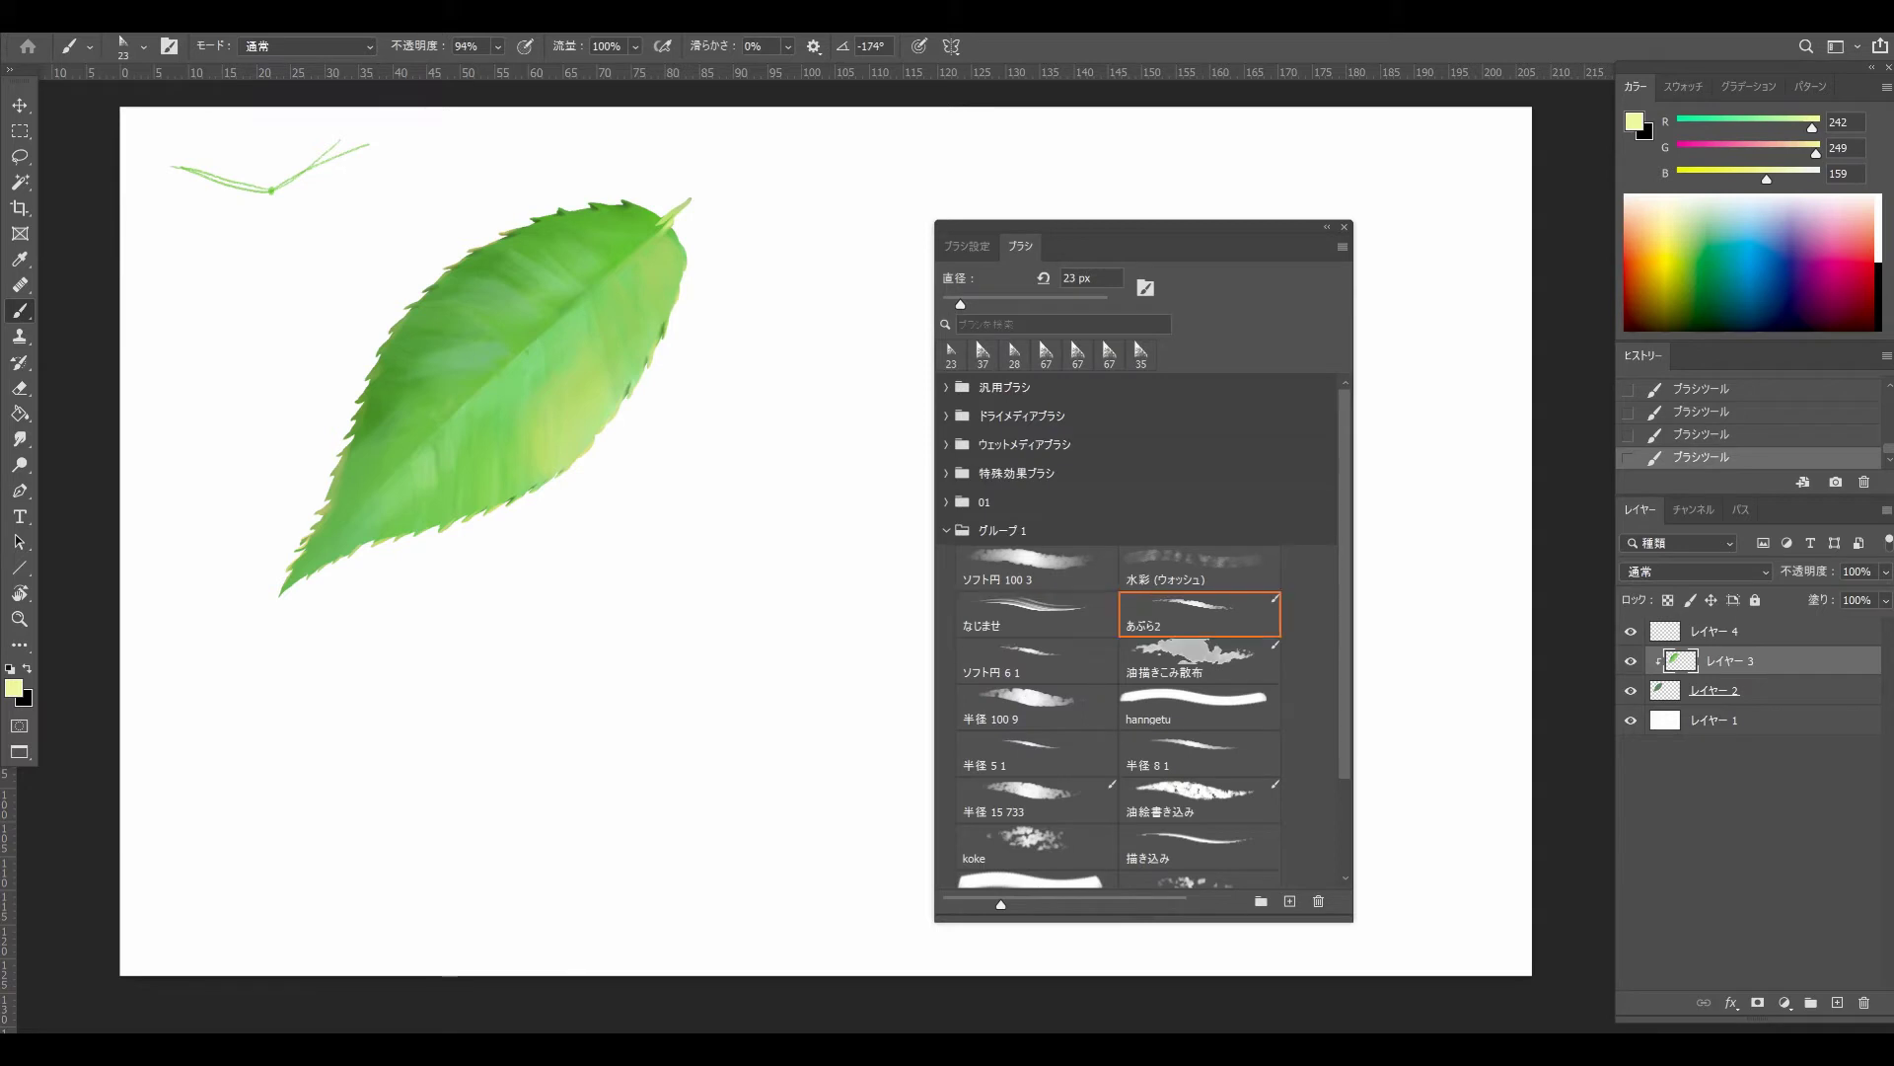
pyautogui.click(966, 247)
pyautogui.click(958, 384)
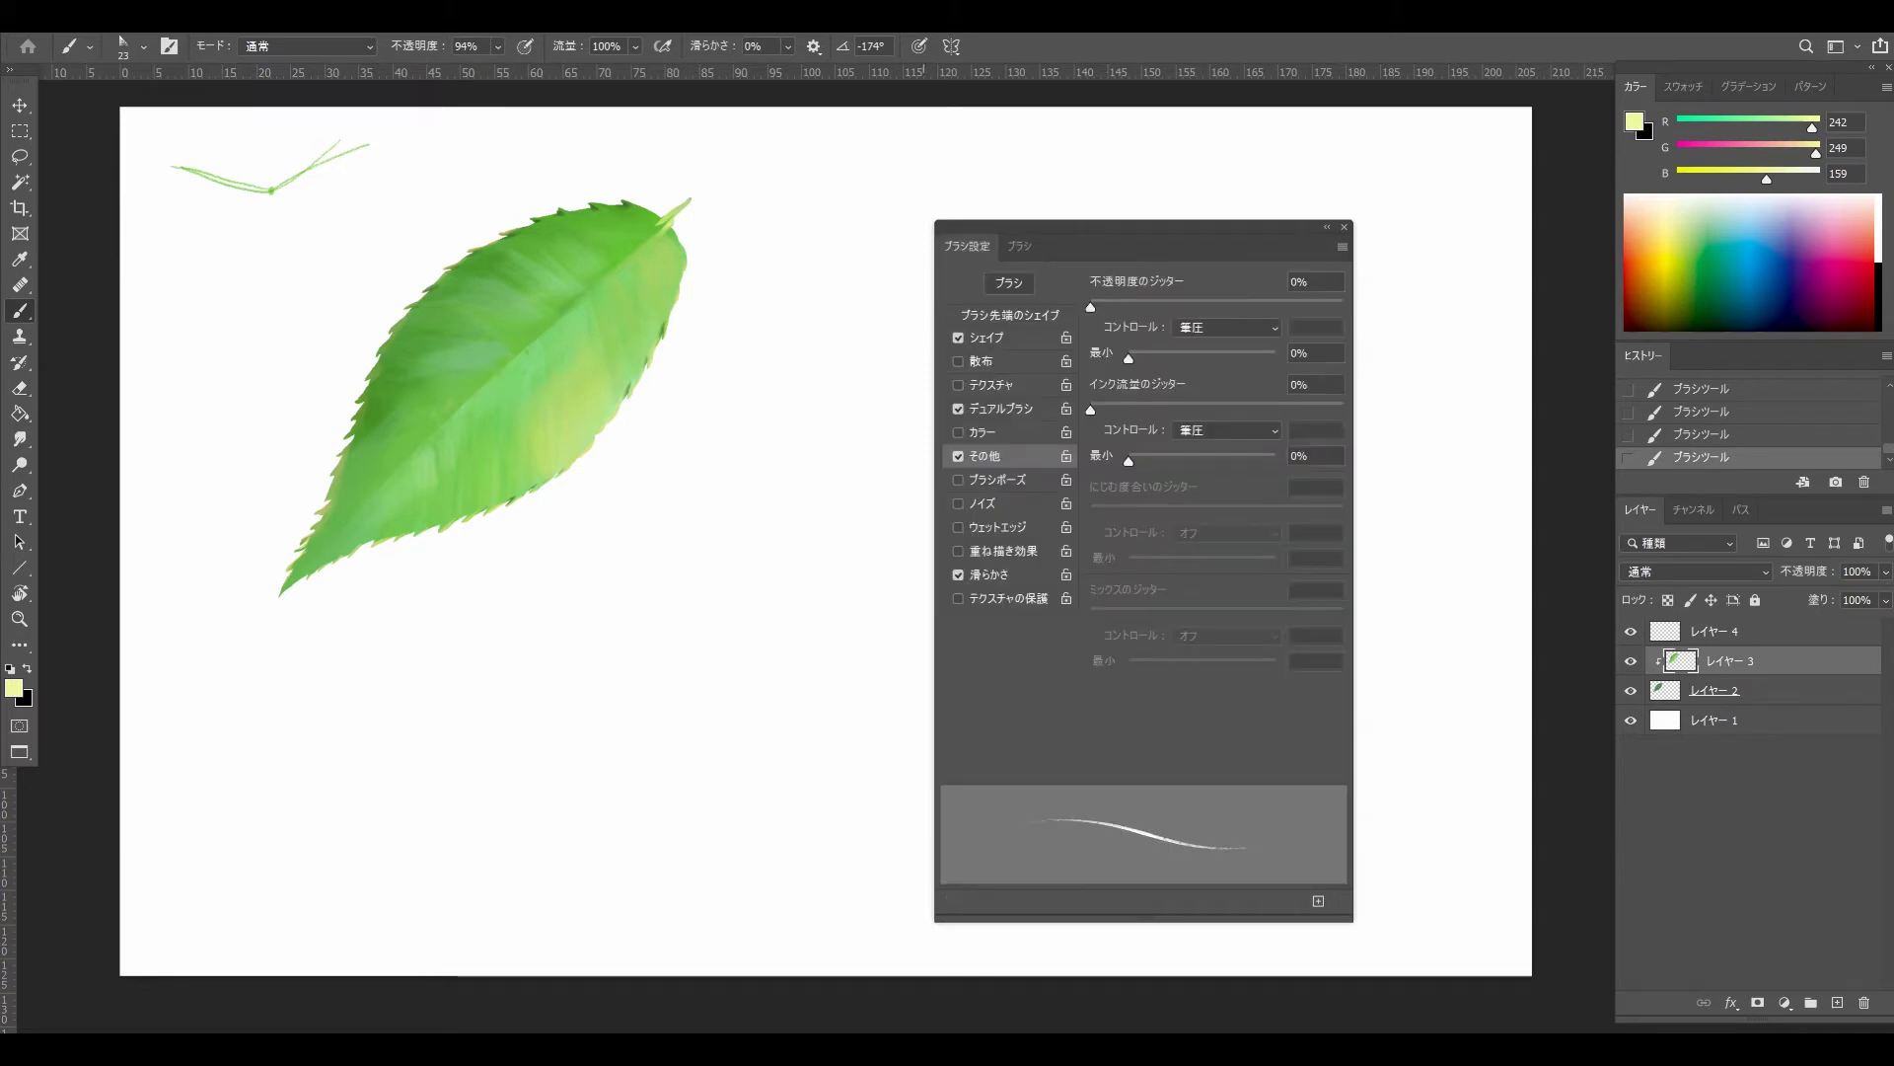
pyautogui.moveTo(699, 330); pyautogui.dragTo(703, 296)
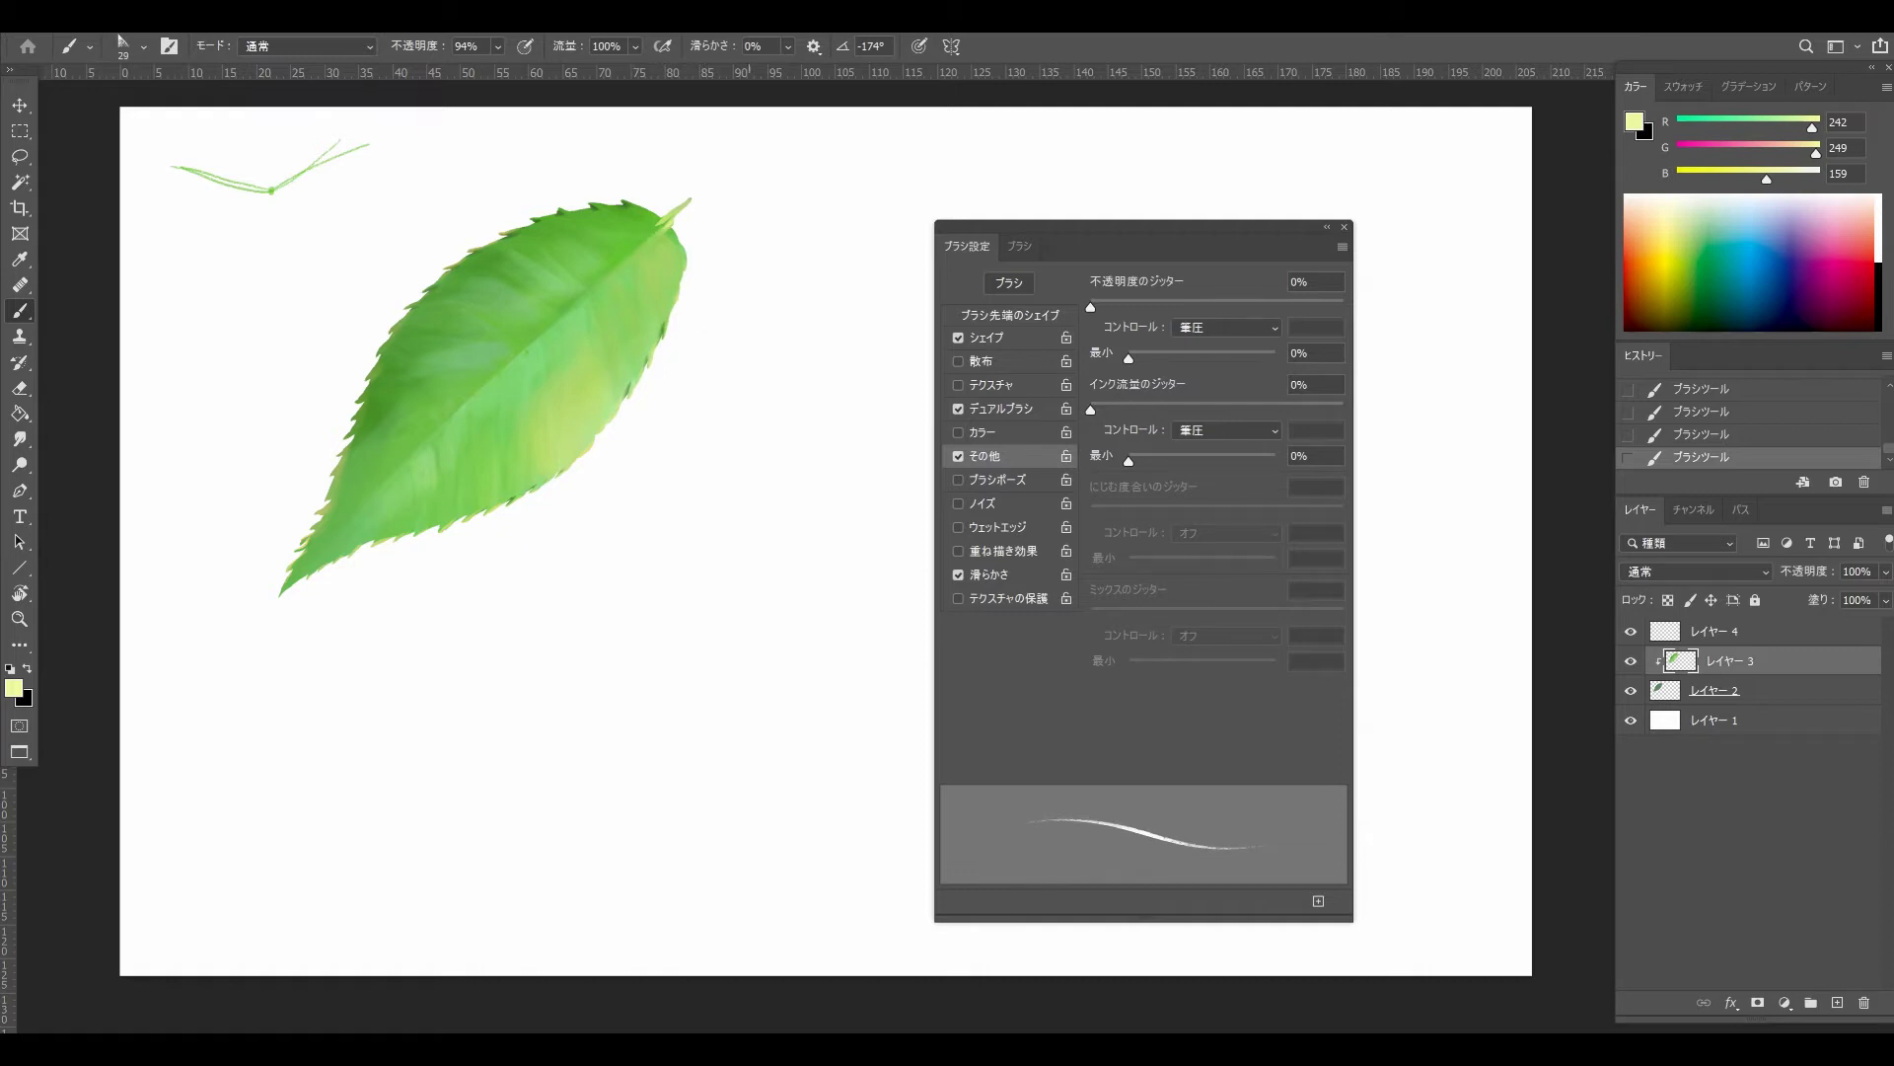
# Select the 油描きこみ散布 brush, turn on its dual brush and turn off scattering.
pyautogui.click(1020, 247)
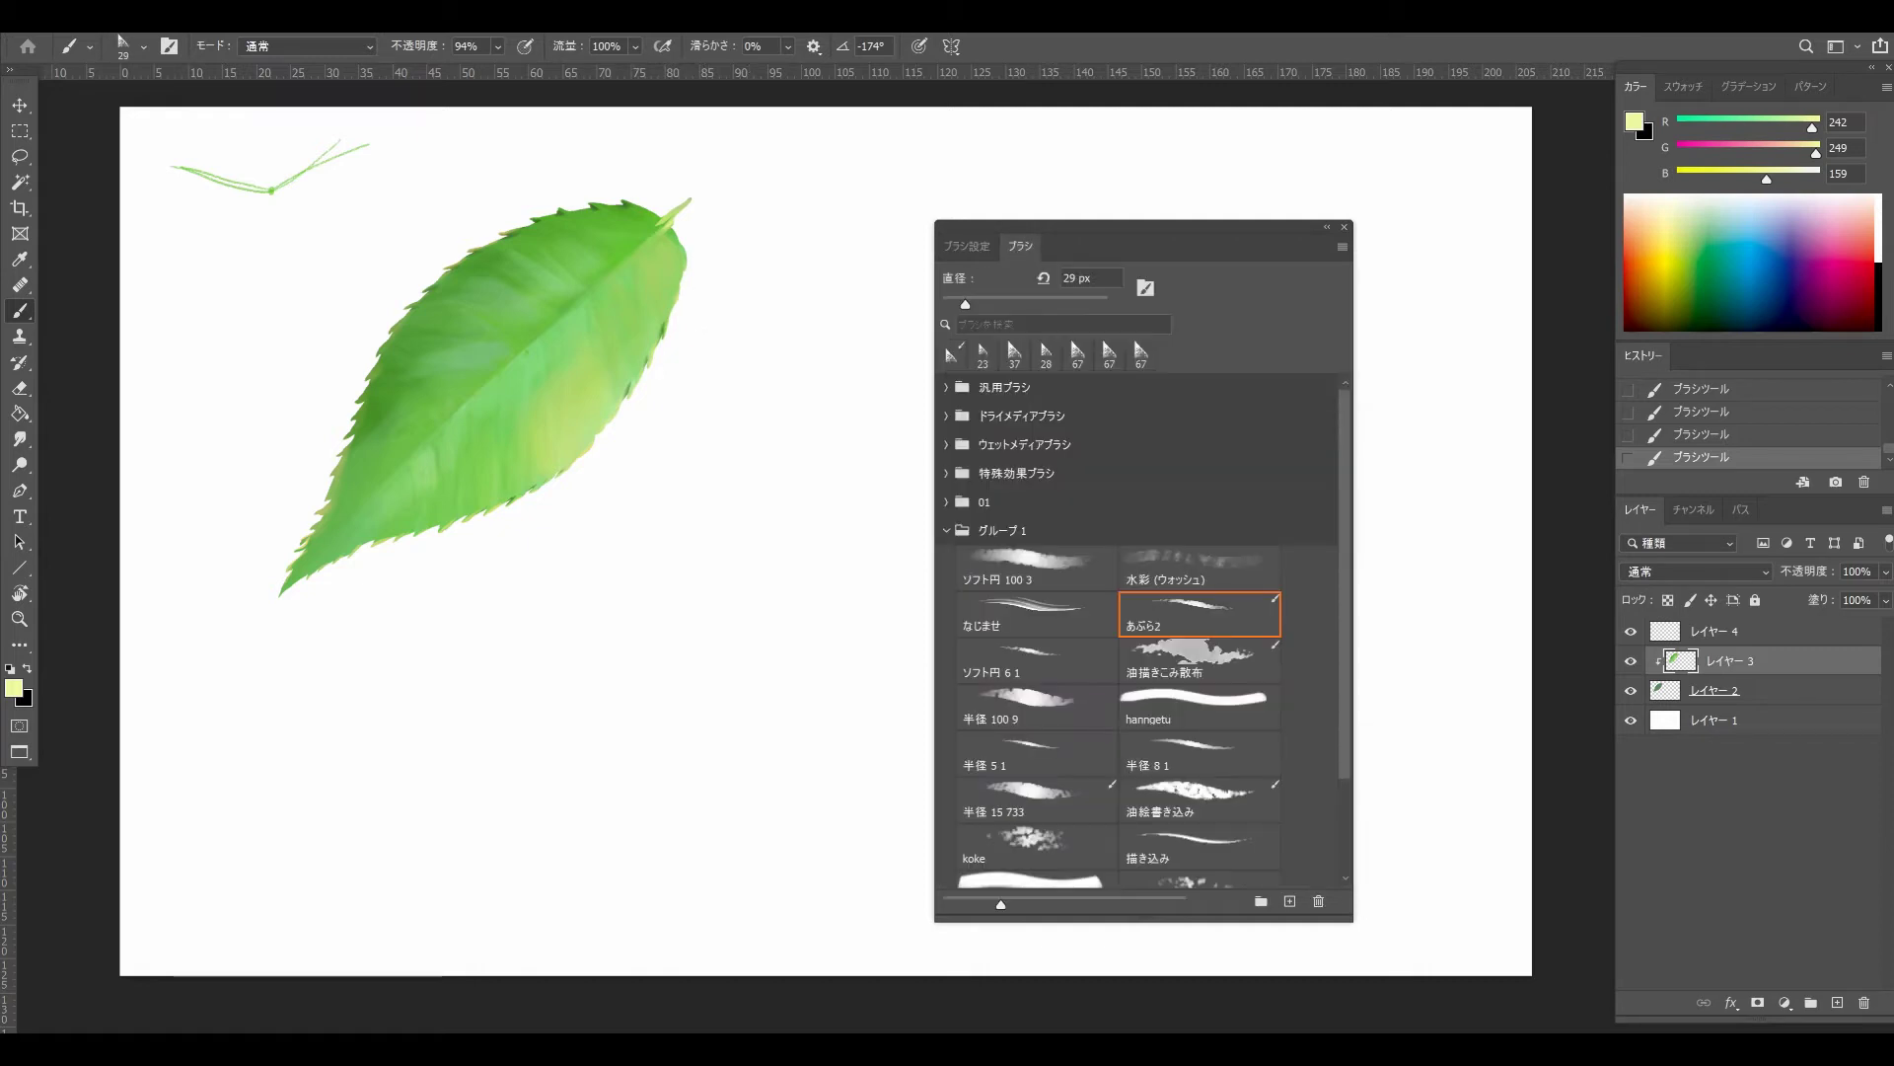
pyautogui.click(1198, 659)
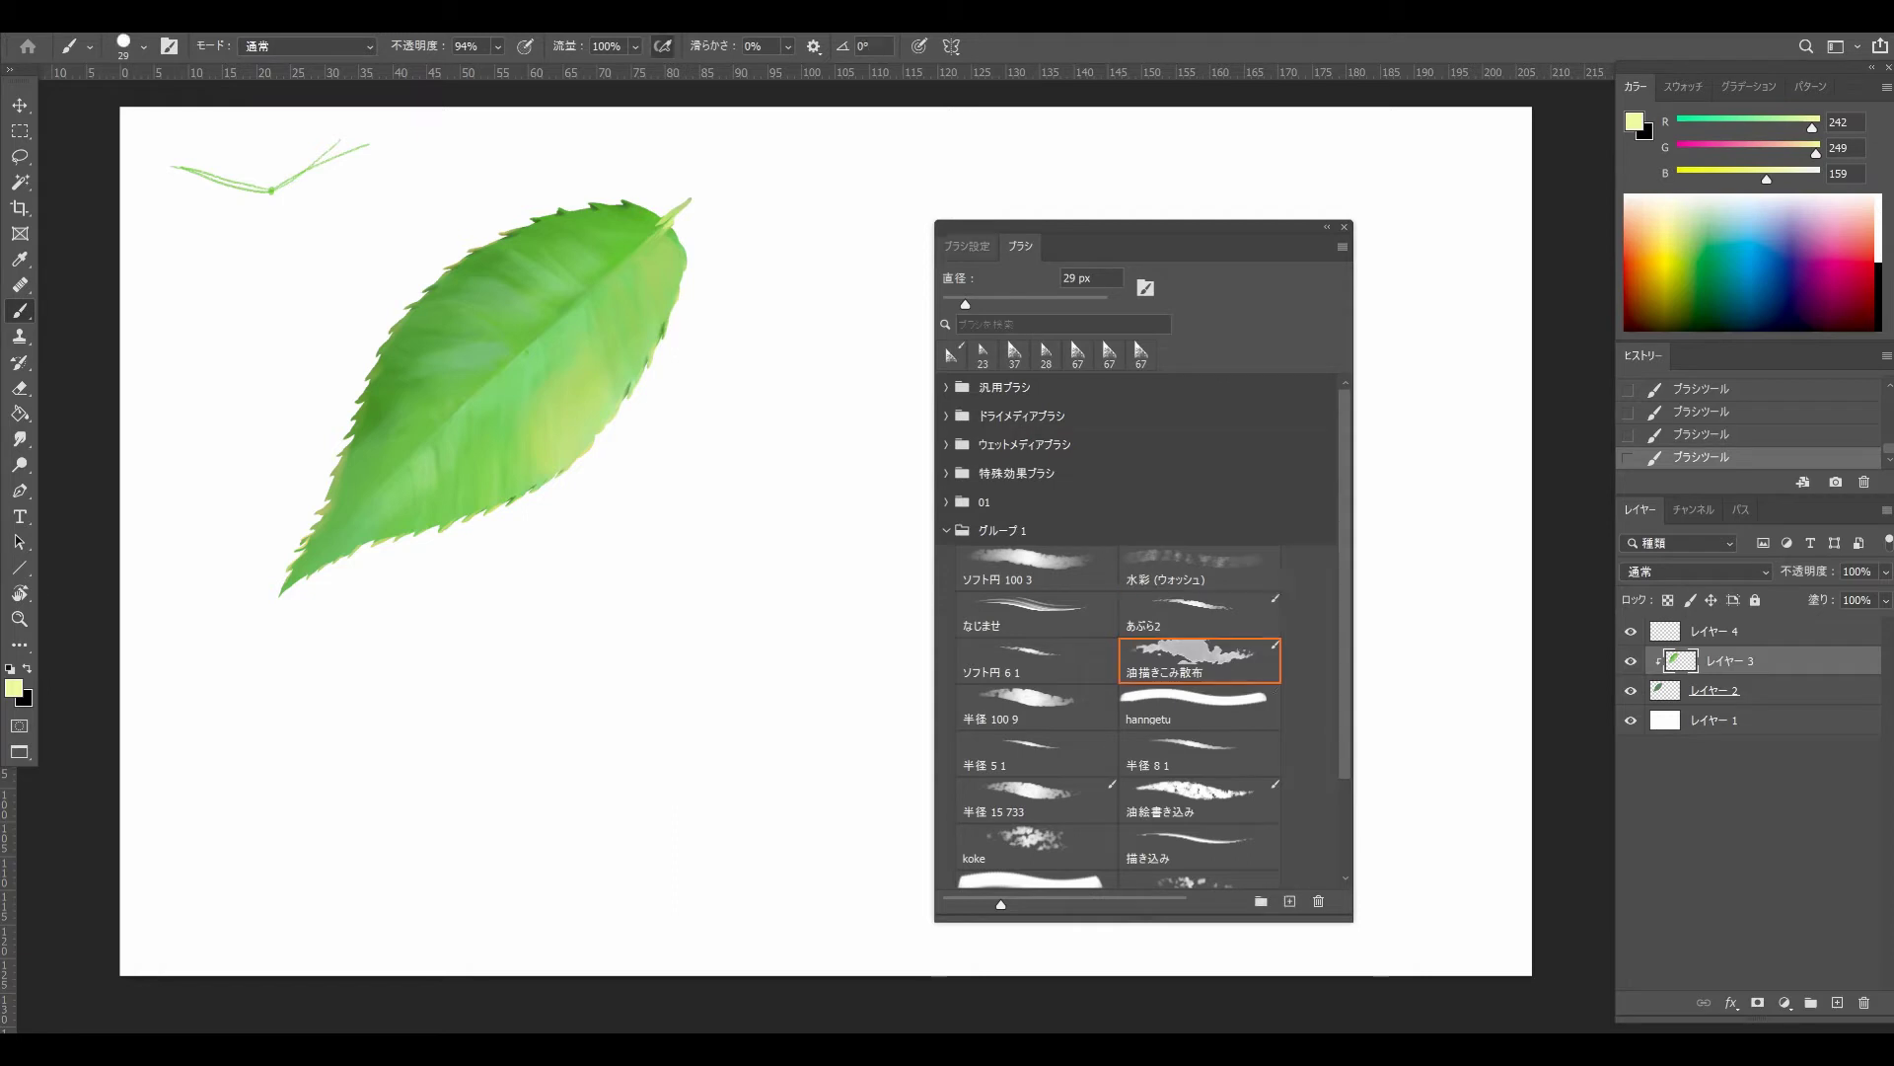
pyautogui.click(967, 247)
pyautogui.click(957, 409)
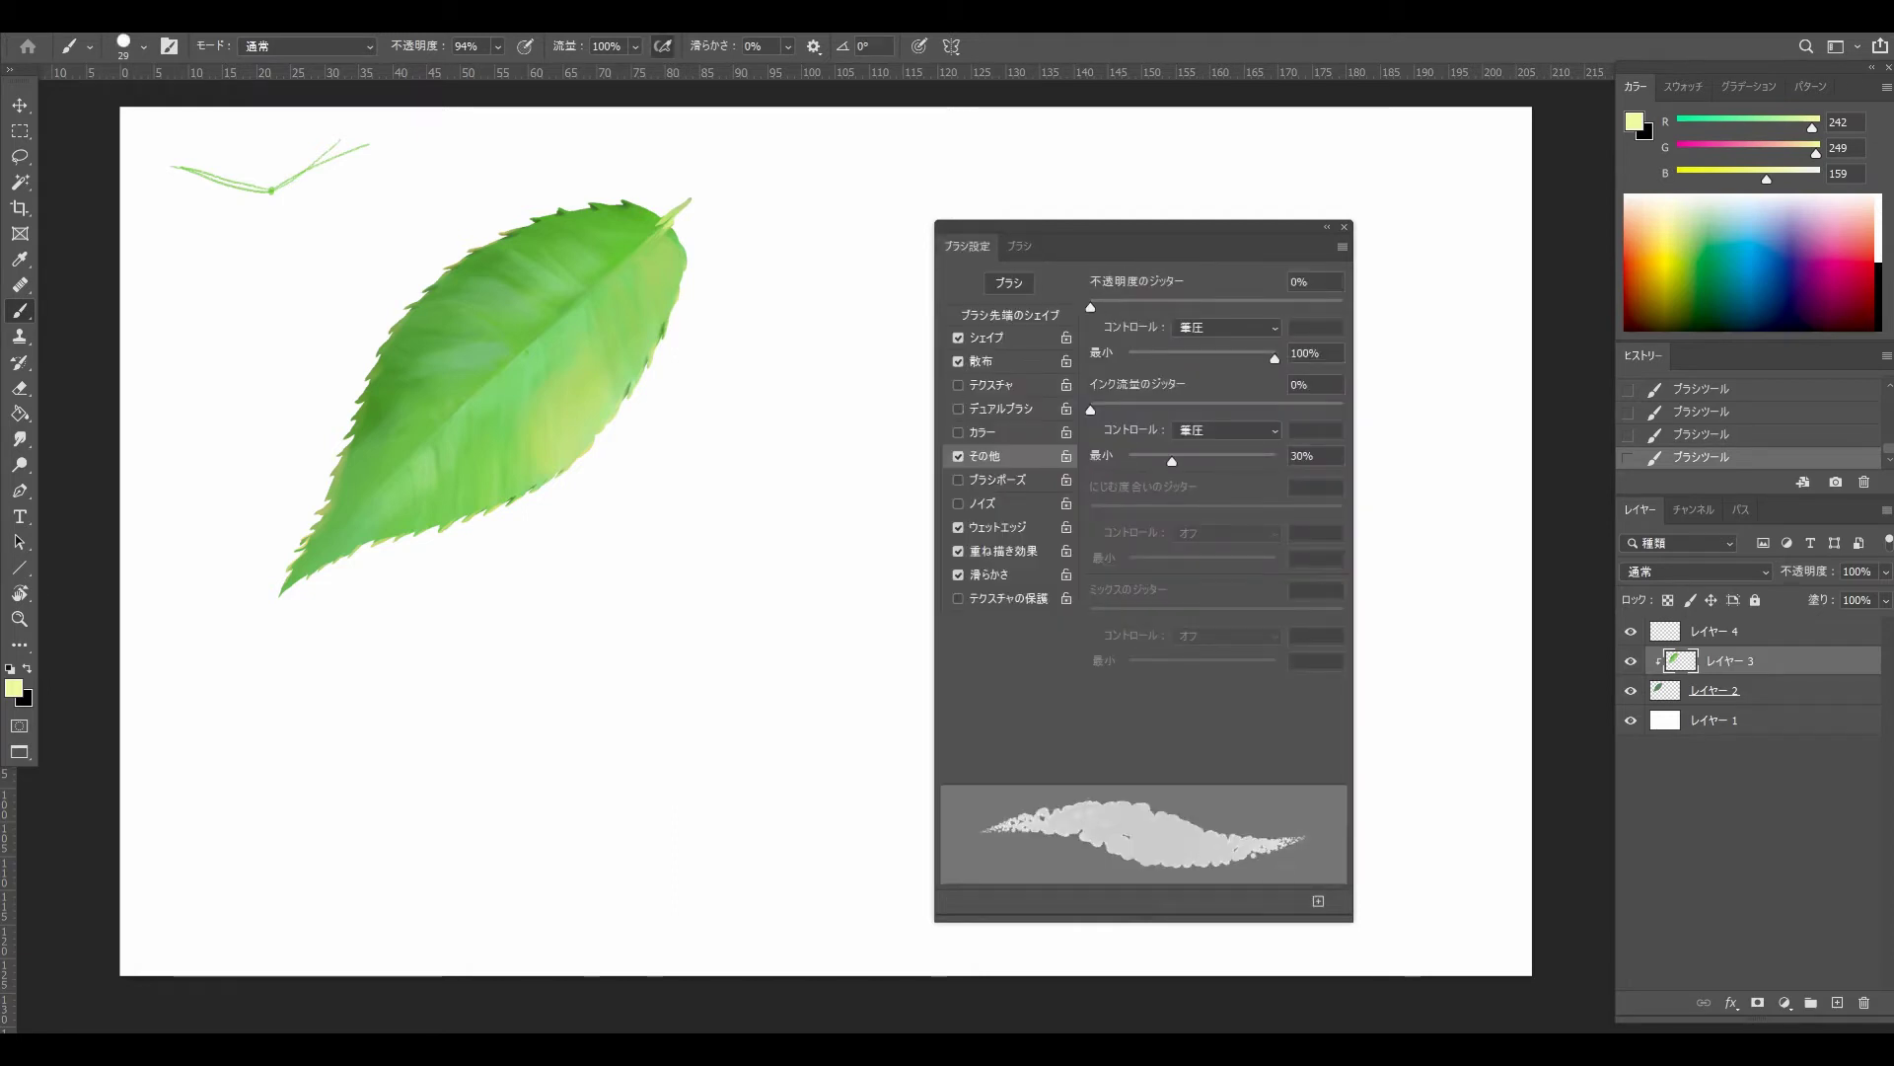
pyautogui.click(958, 409)
pyautogui.click(958, 361)
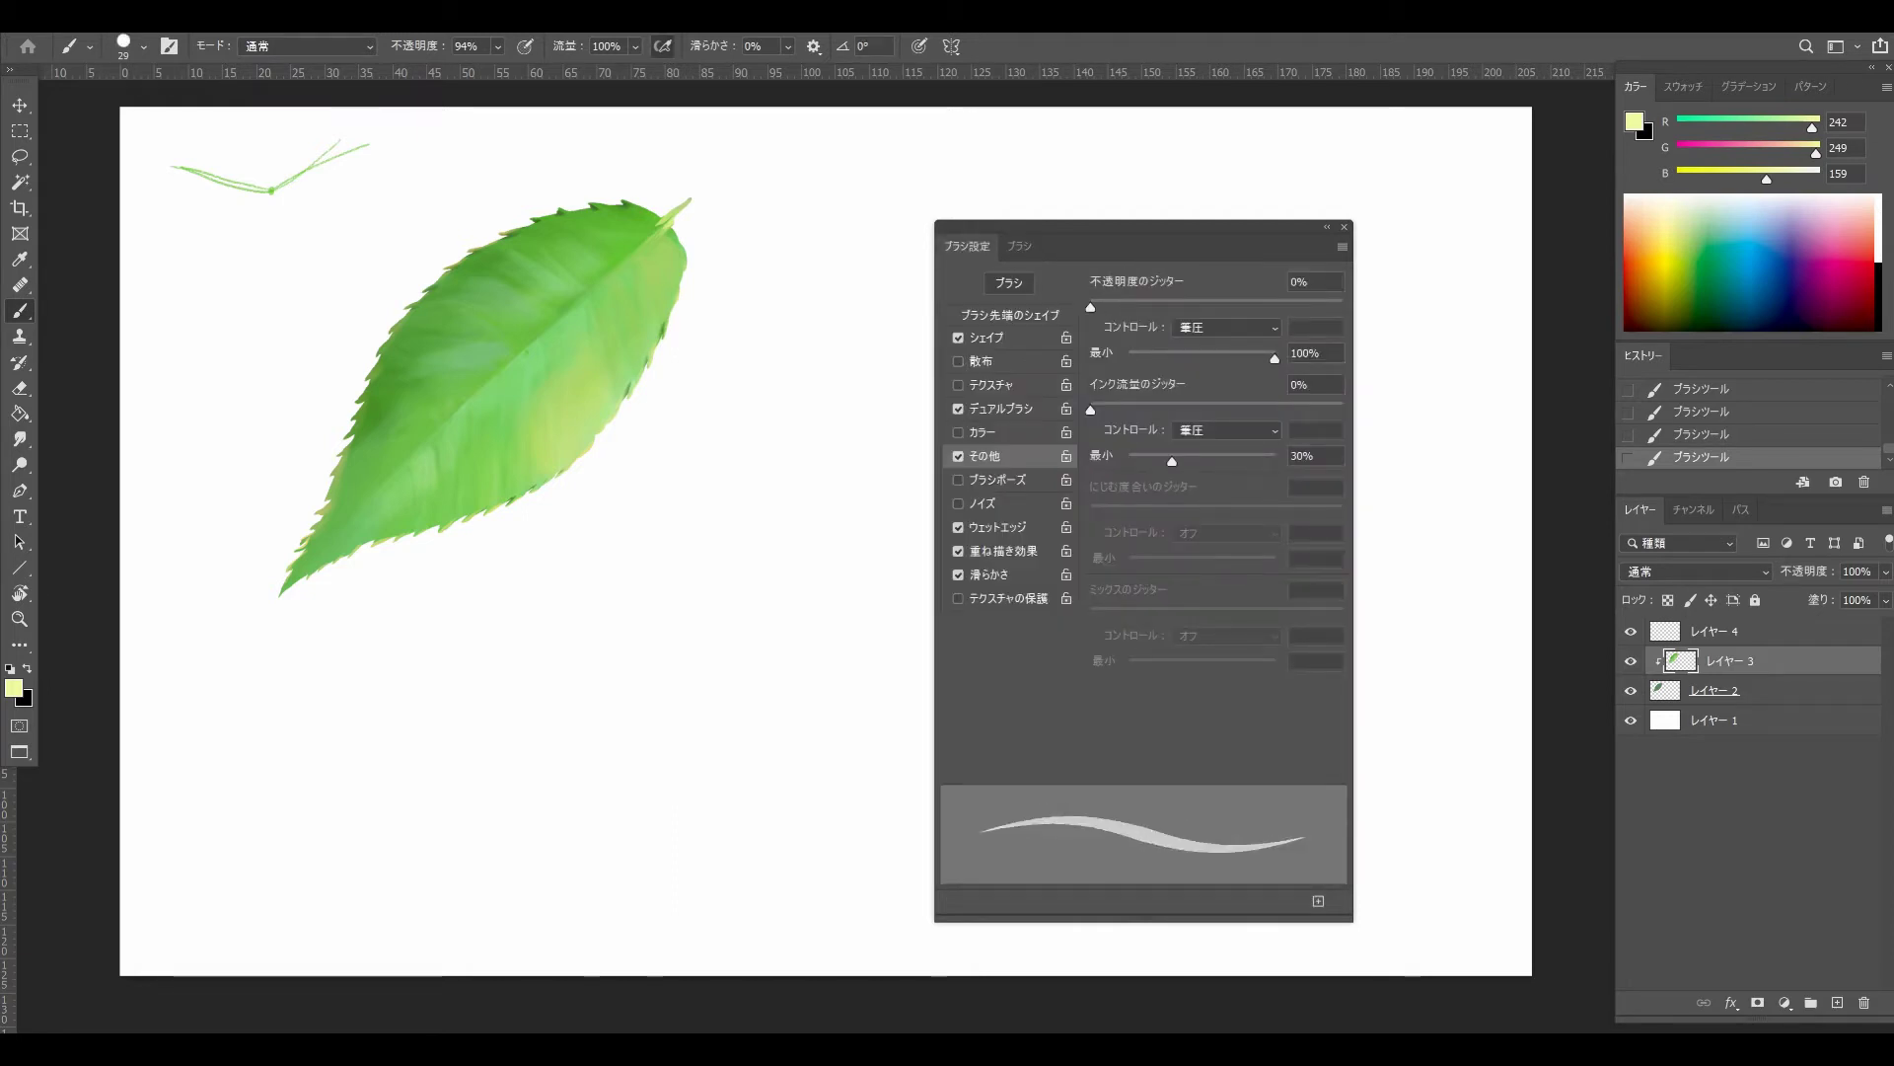
# Paint pale yellow along the stem and upper midrib at 21 px and undo the last two strokes.
pyautogui.moveTo(677, 213); pyautogui.dragTo(667, 221)
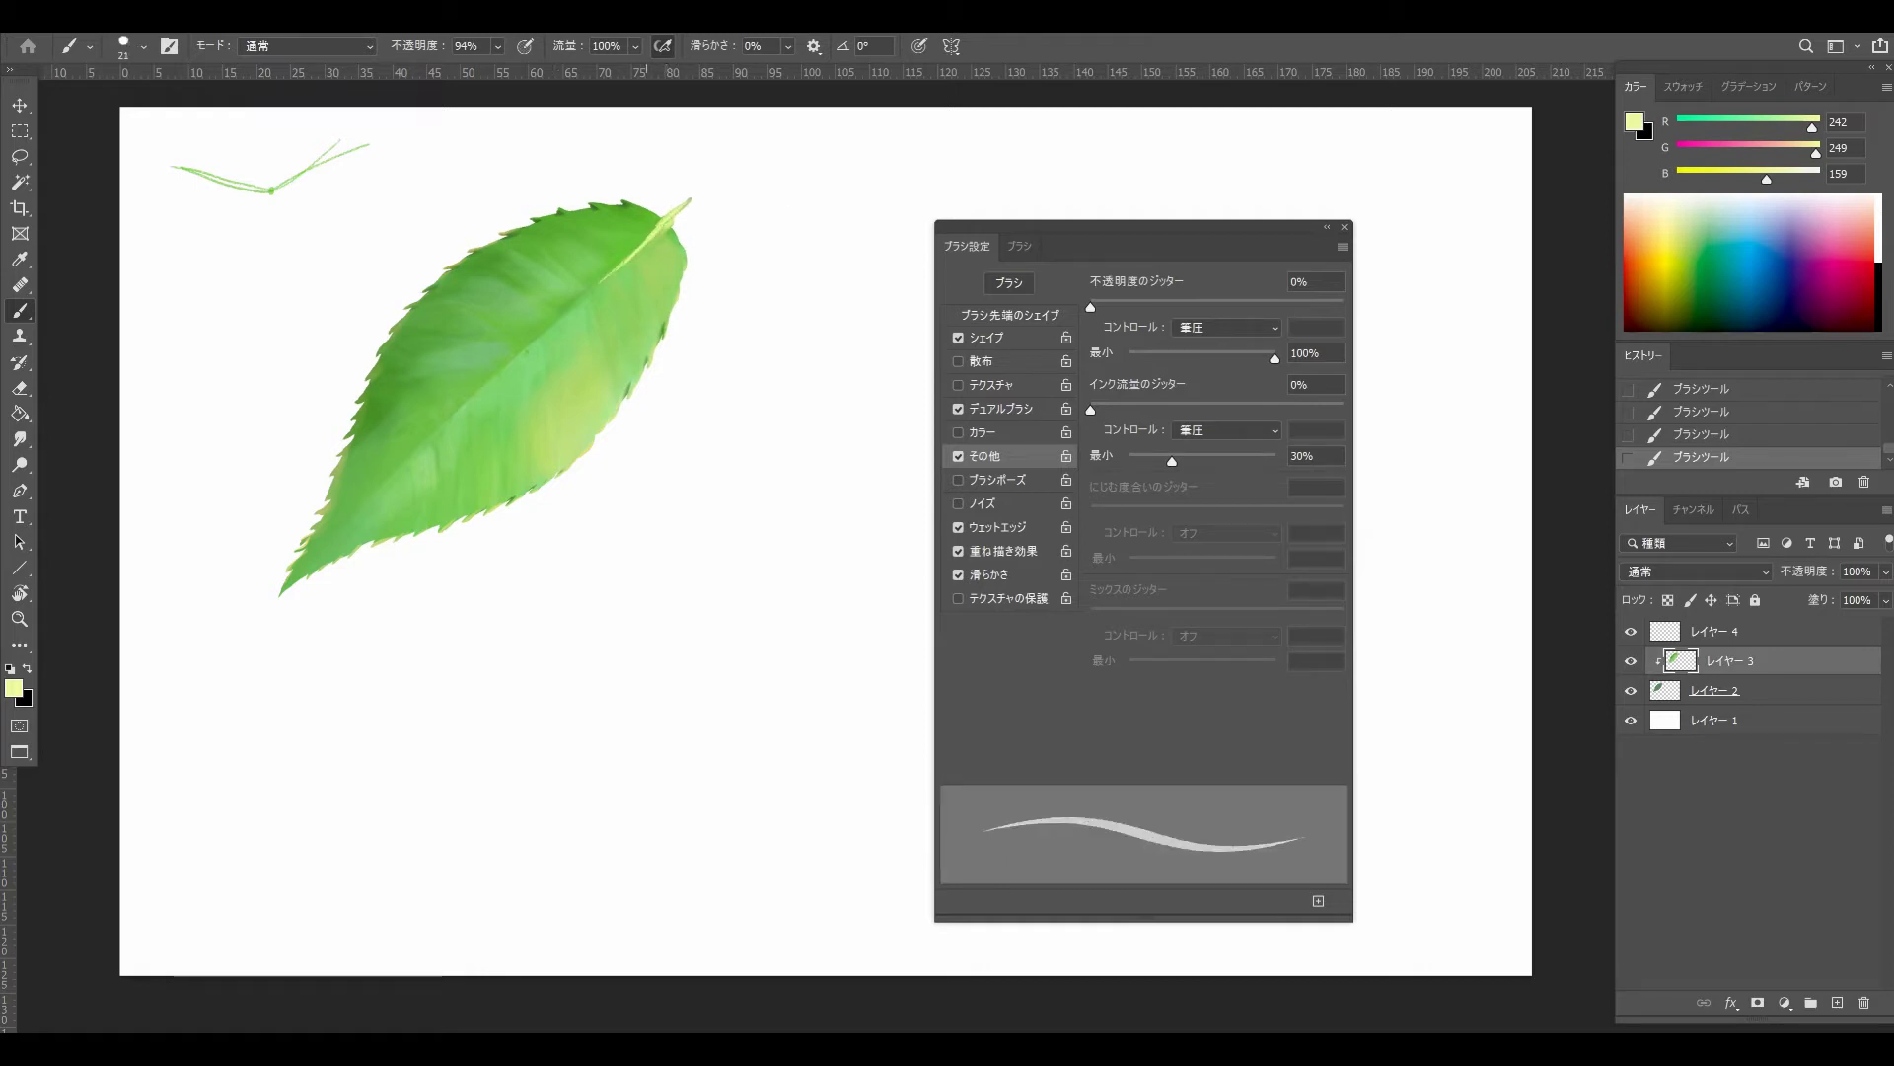
pyautogui.hotkey('ctrl', 'z')
pyautogui.hotkey('ctrl', 'z')
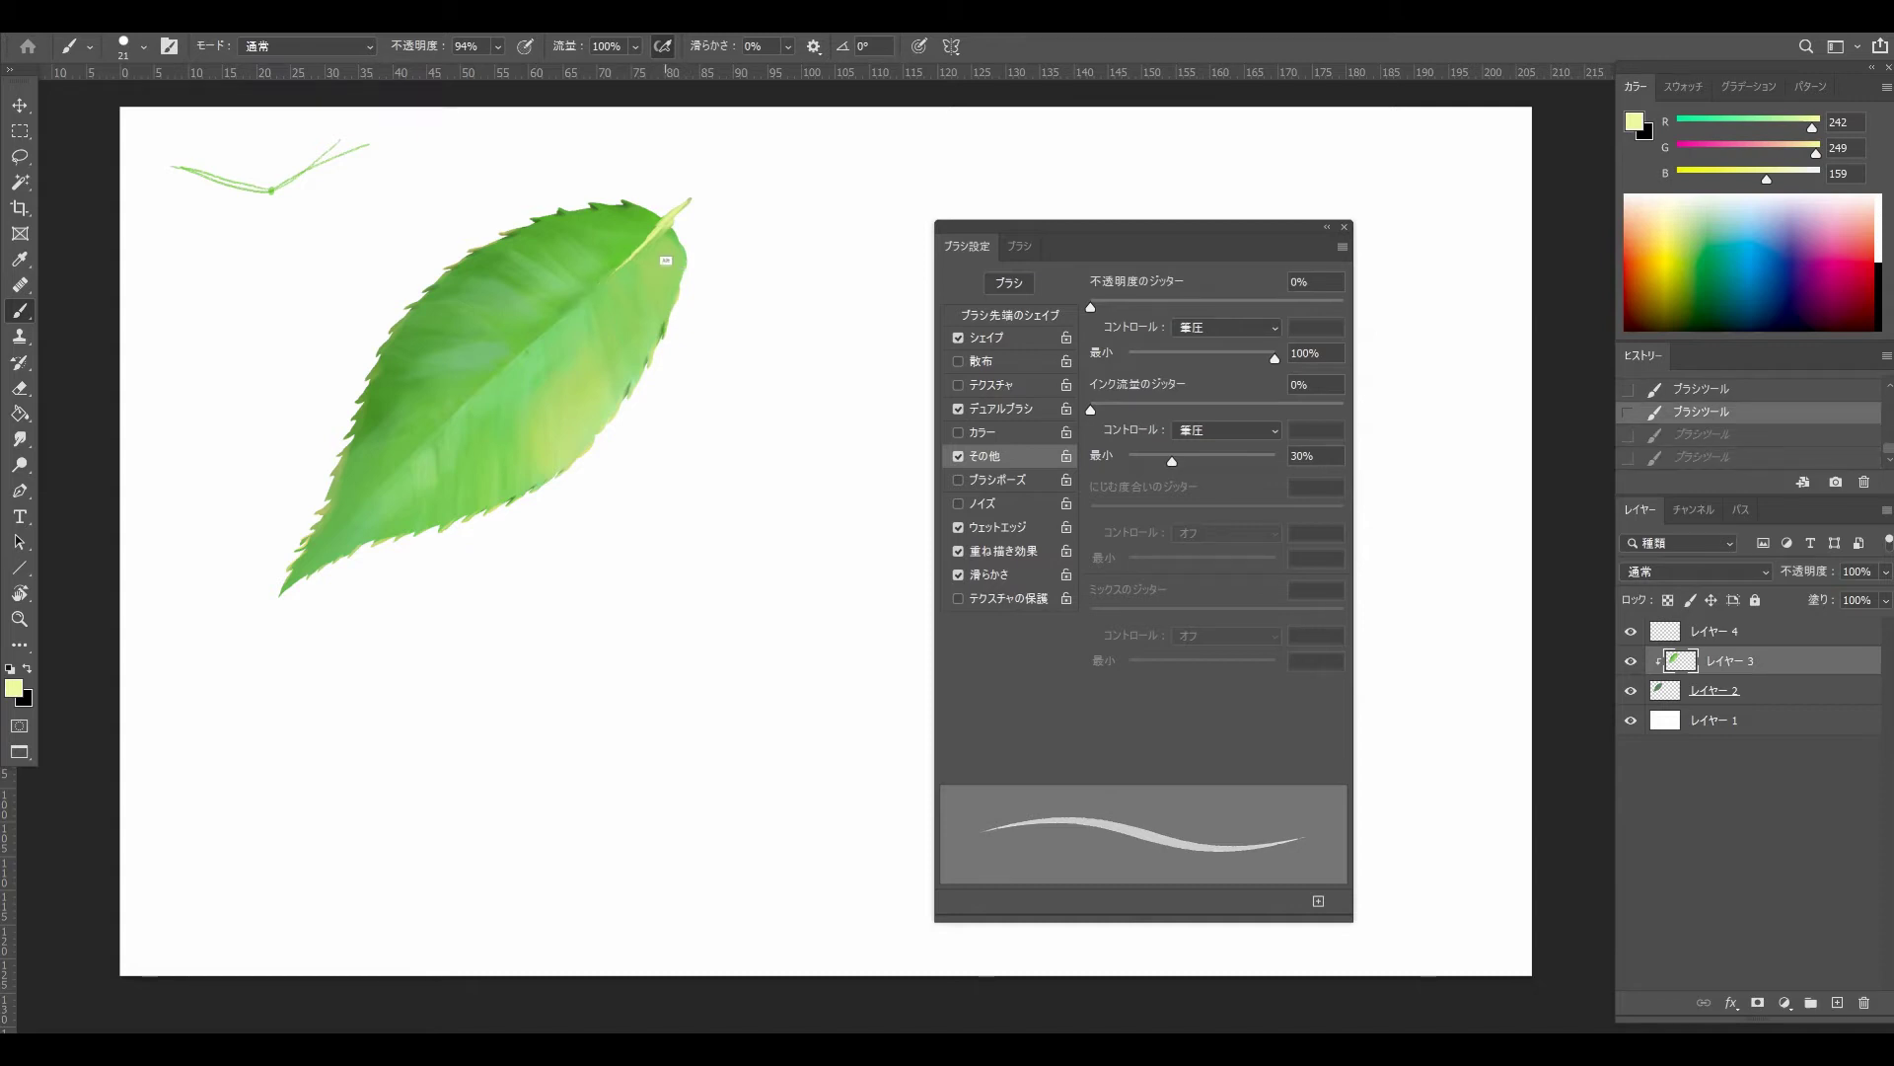
# Sample yellow-green R 200, G 231, B 126 at the stem base and paint a thin highlight down the upper midrib at 19 px.
pyautogui.keyDown('alt'); pyautogui.click(659, 234); pyautogui.keyUp('alt')
pyautogui.moveTo(657, 237); pyautogui.dragTo(606, 279)
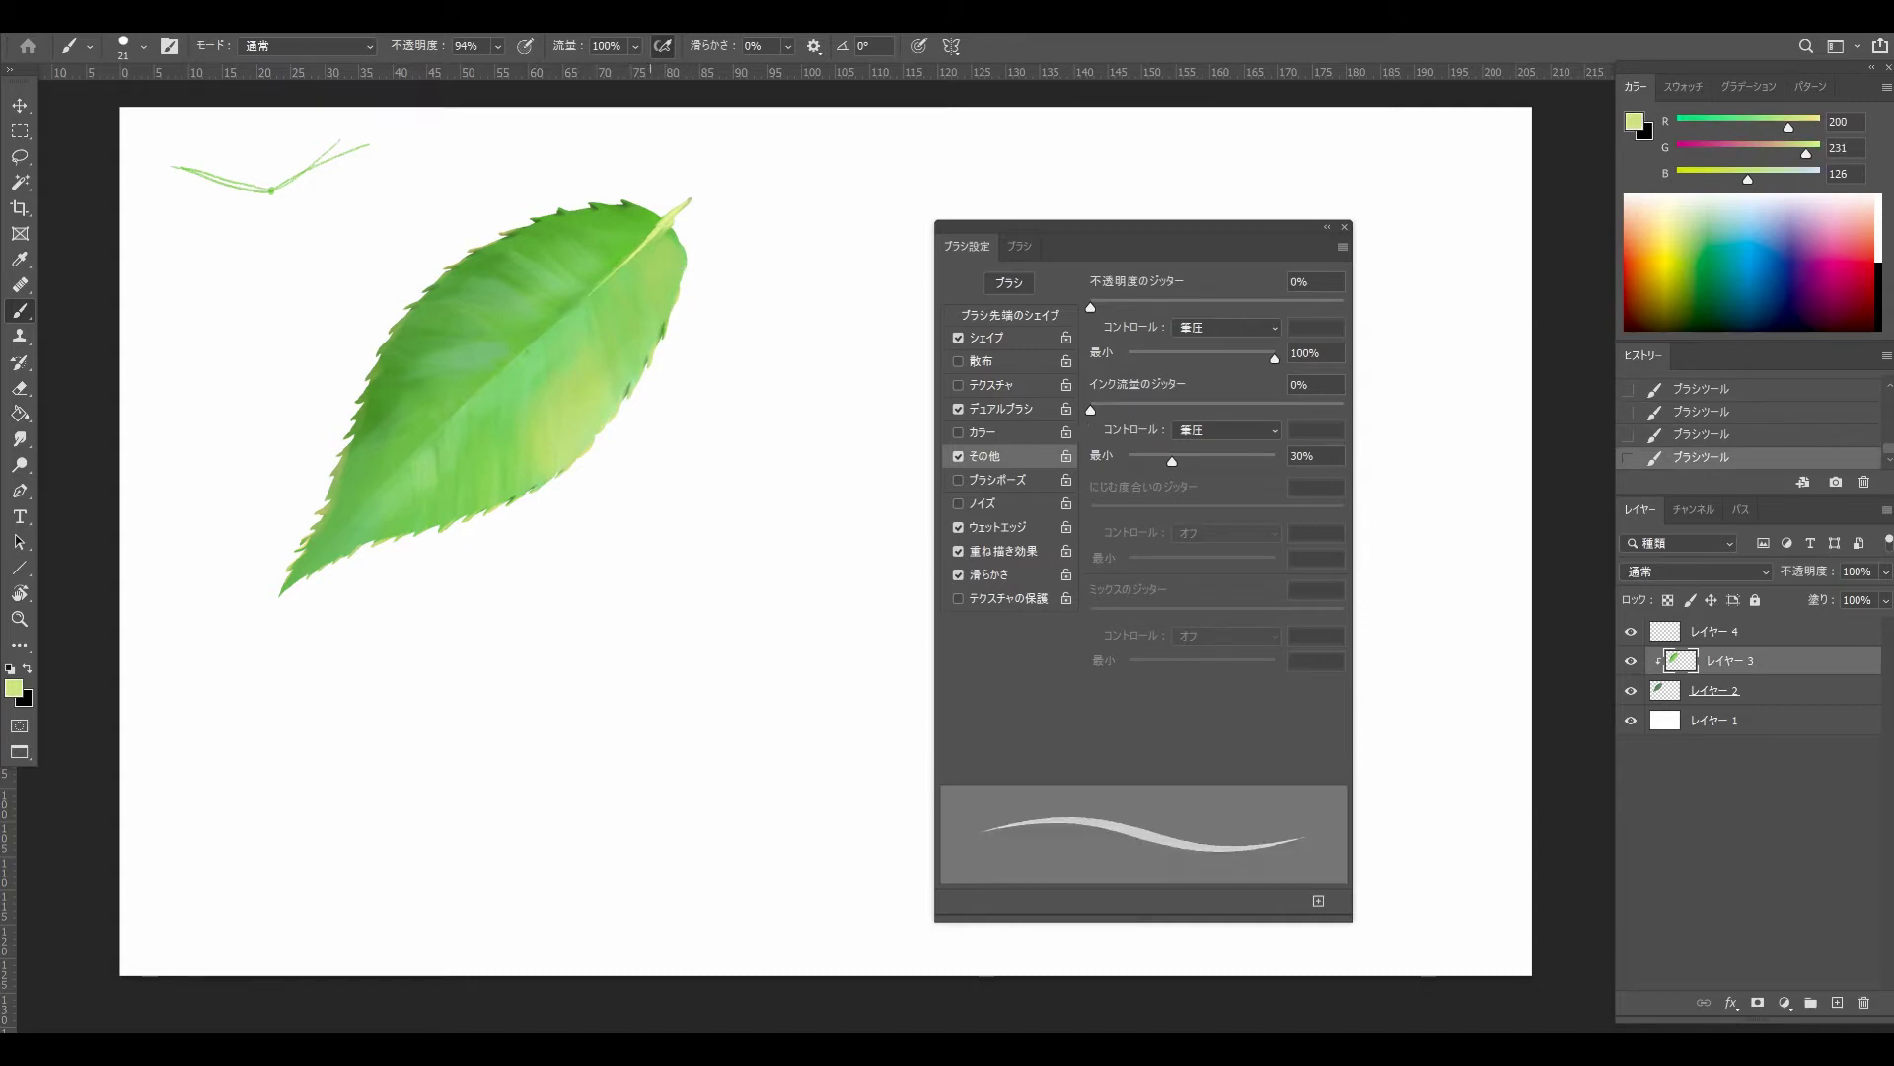
pyautogui.hotkey('ctrl', 'z')
pyautogui.keyDown('alt'); pyautogui.rightClick(620, 308); pyautogui.keyUp('alt')
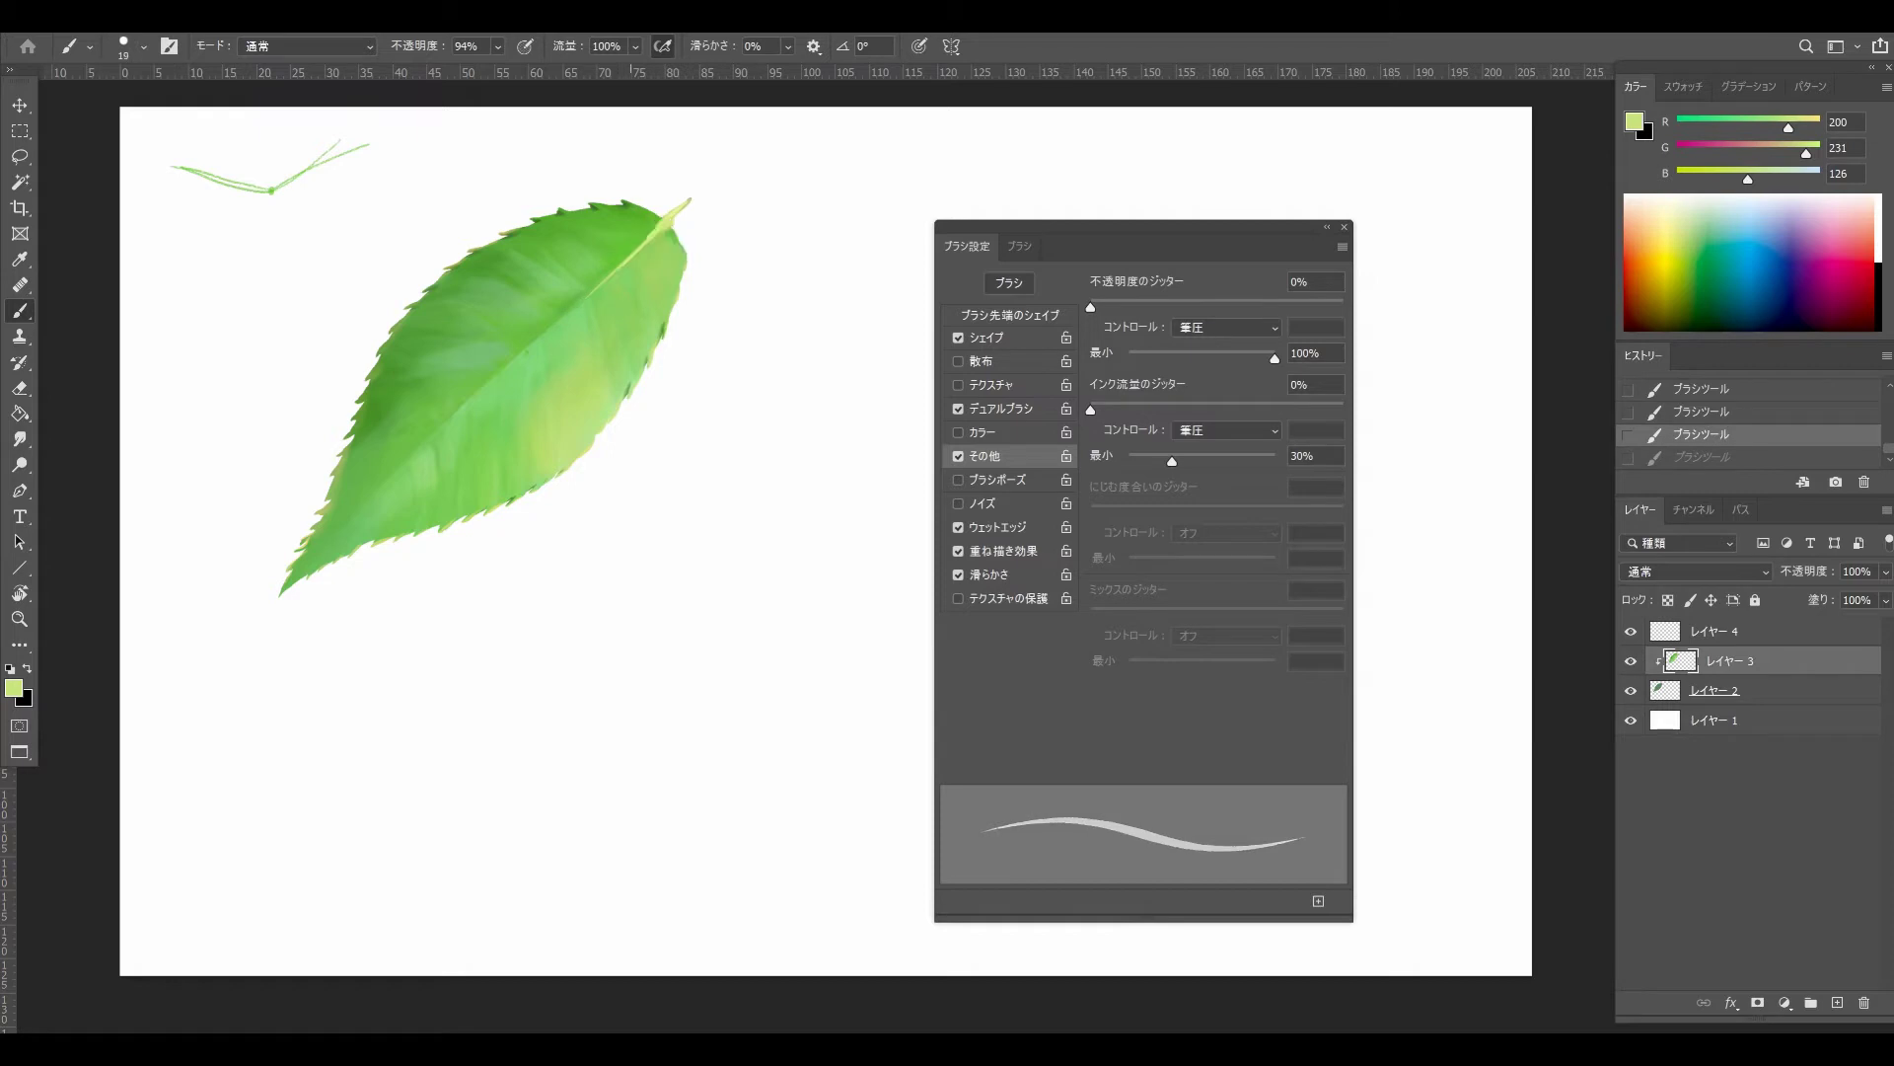
pyautogui.moveTo(657, 237); pyautogui.dragTo(573, 310)
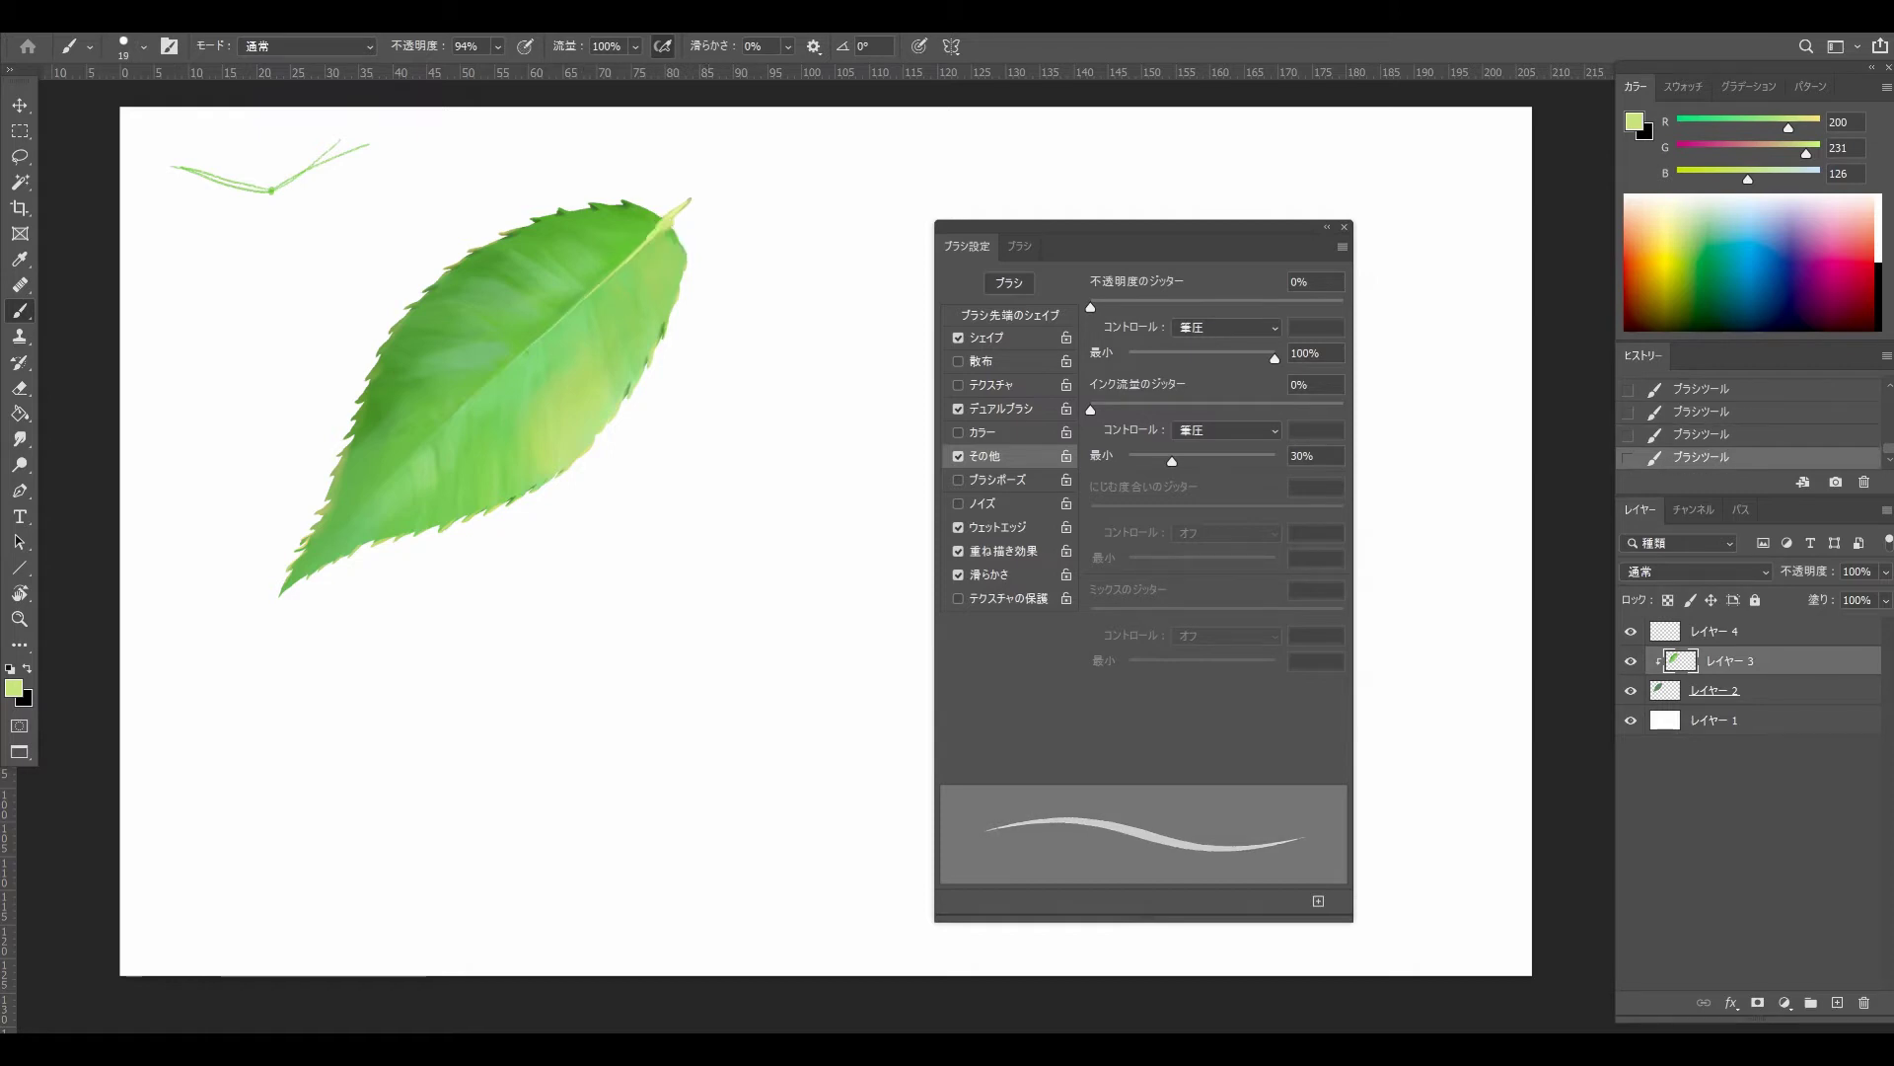
# Set the colour to mint green R 153, G 239, B 161, extend the midrib highlight towards the leaf tip, and undo the last stroke.
pyautogui.click(13, 687)
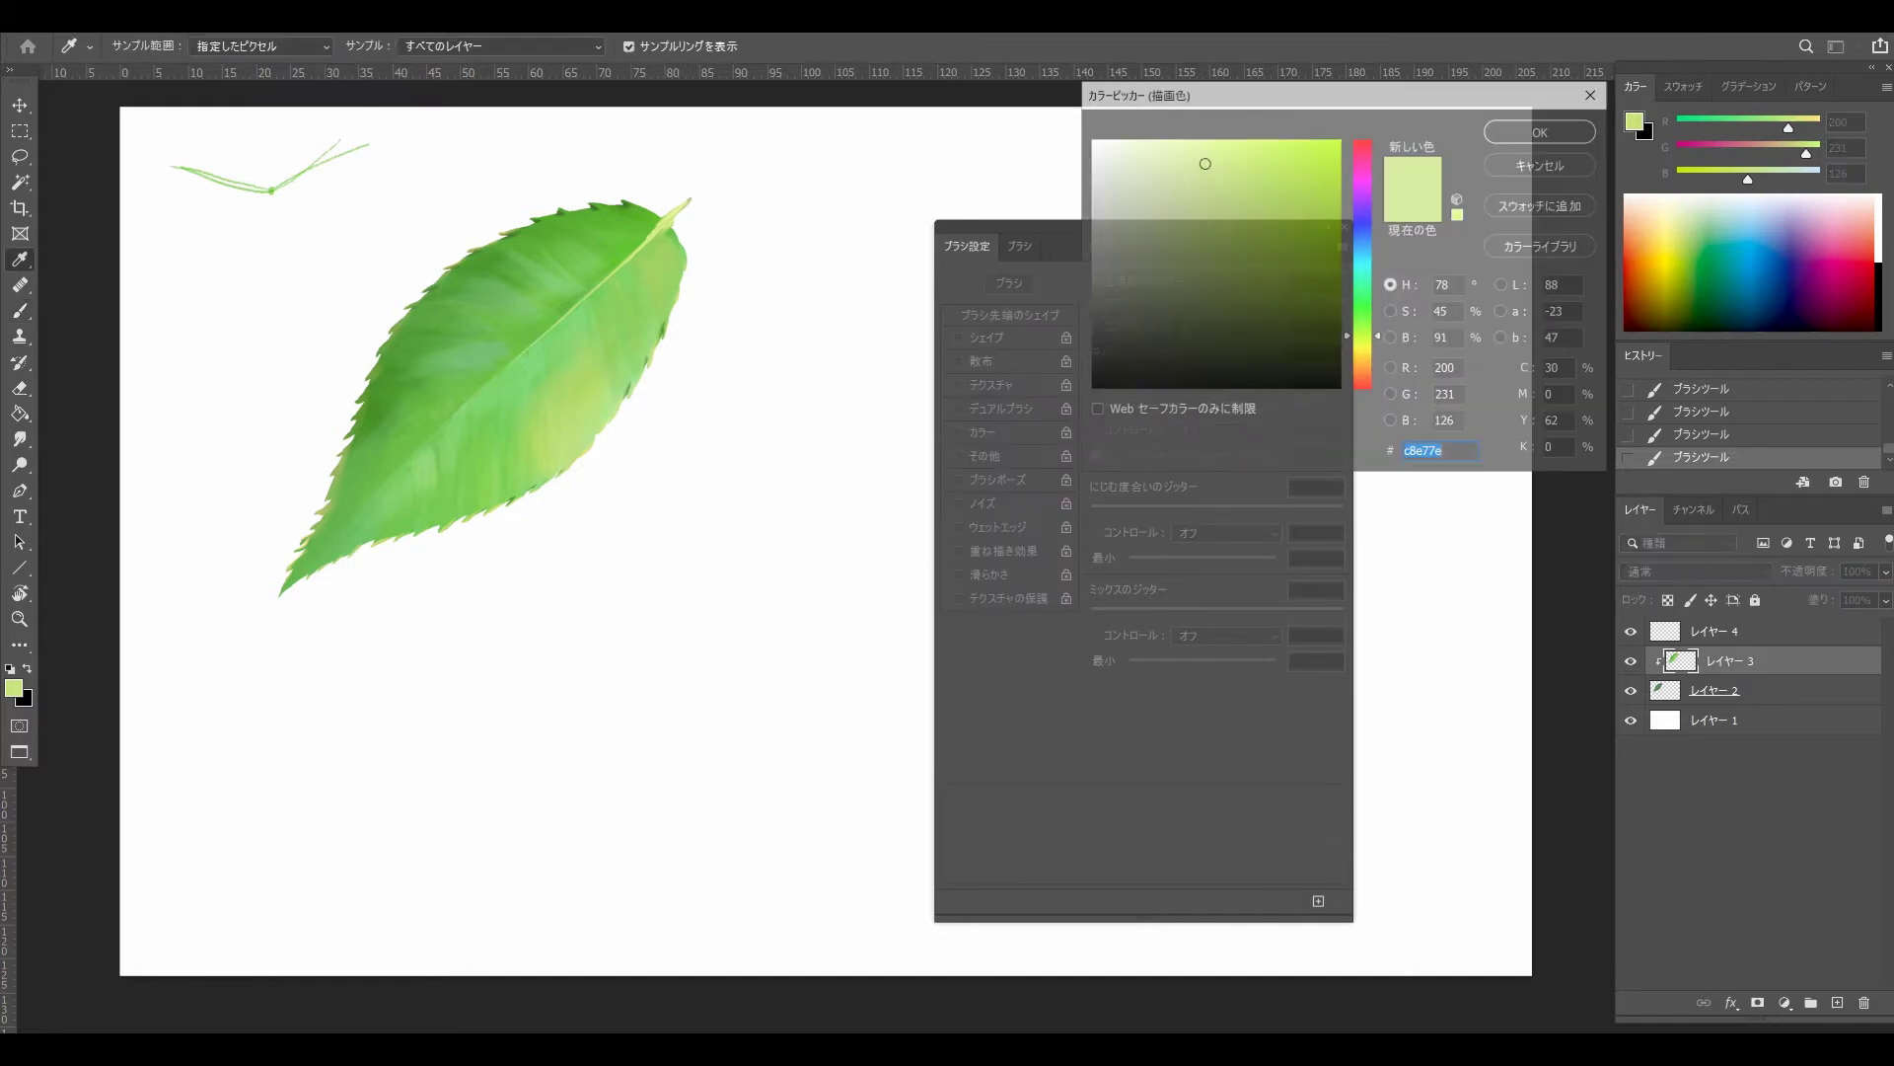
pyautogui.click(1179, 154)
pyautogui.click(1362, 302)
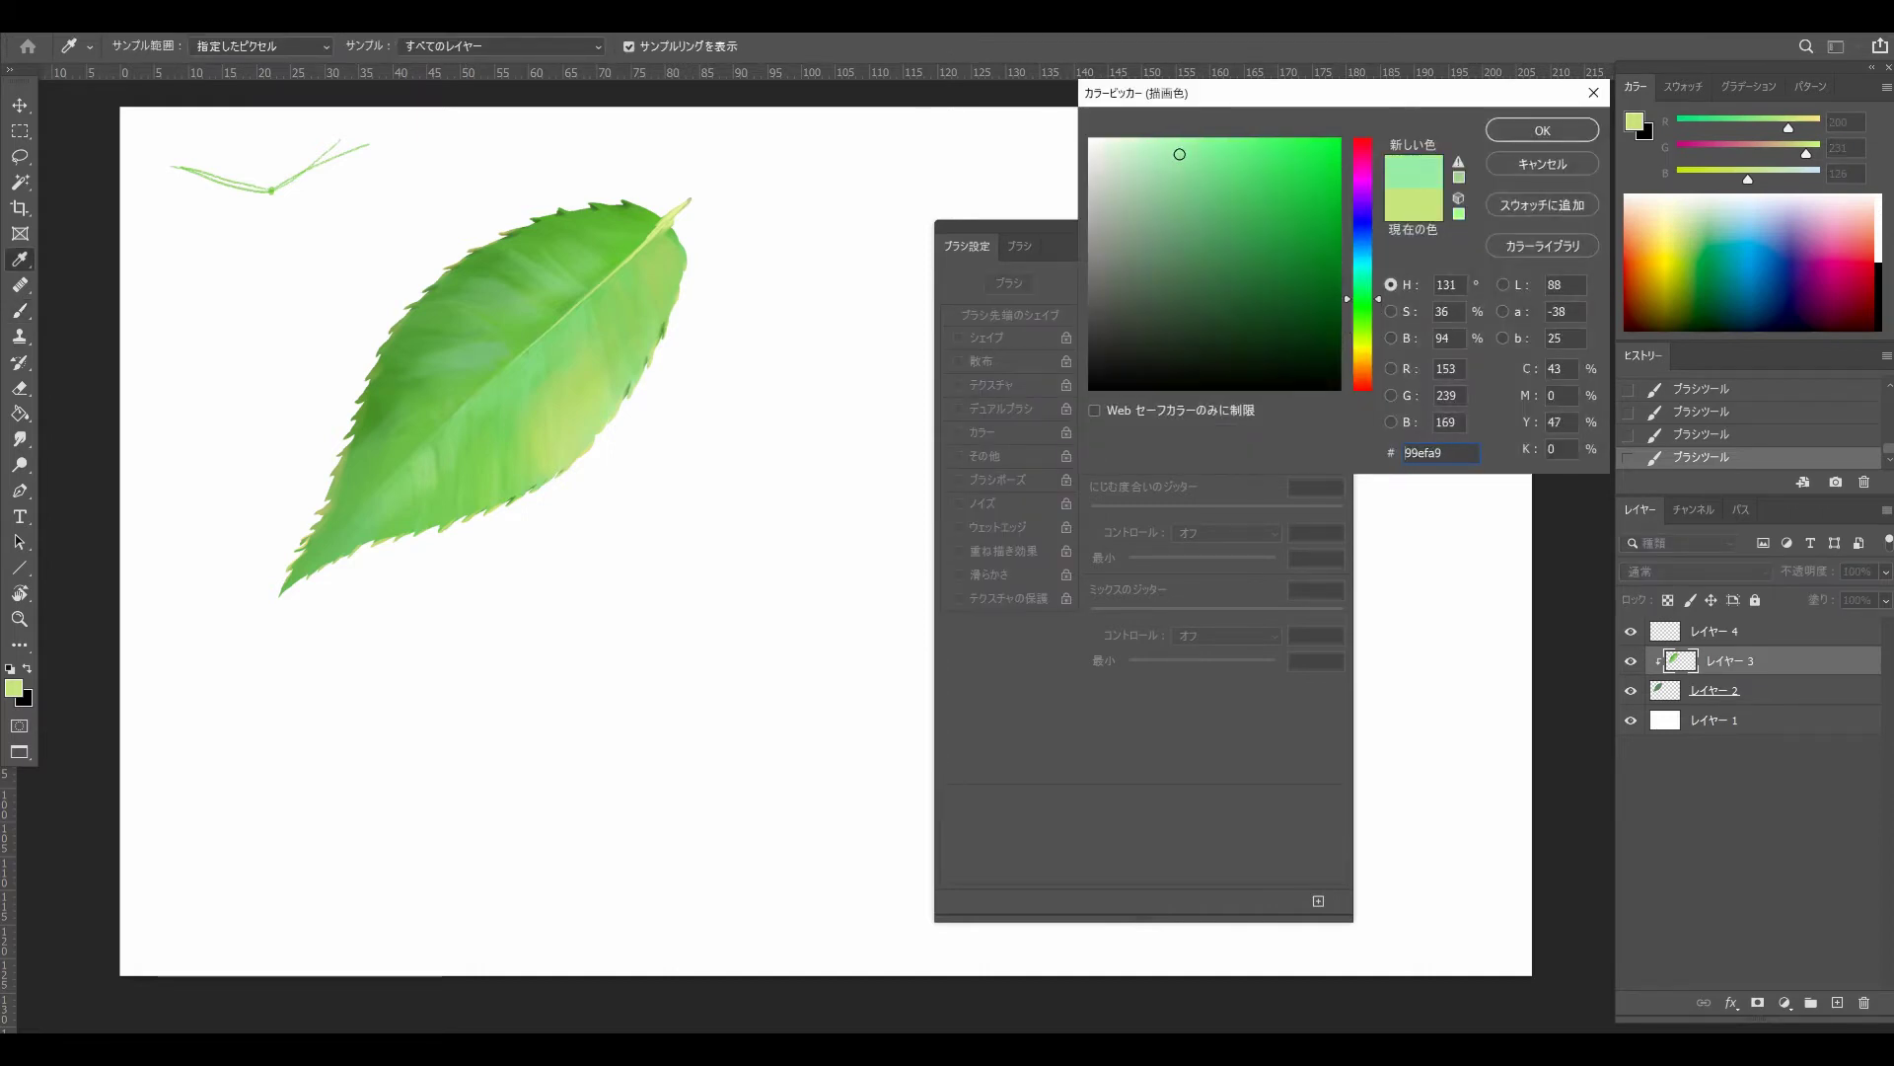
pyautogui.click(1542, 130)
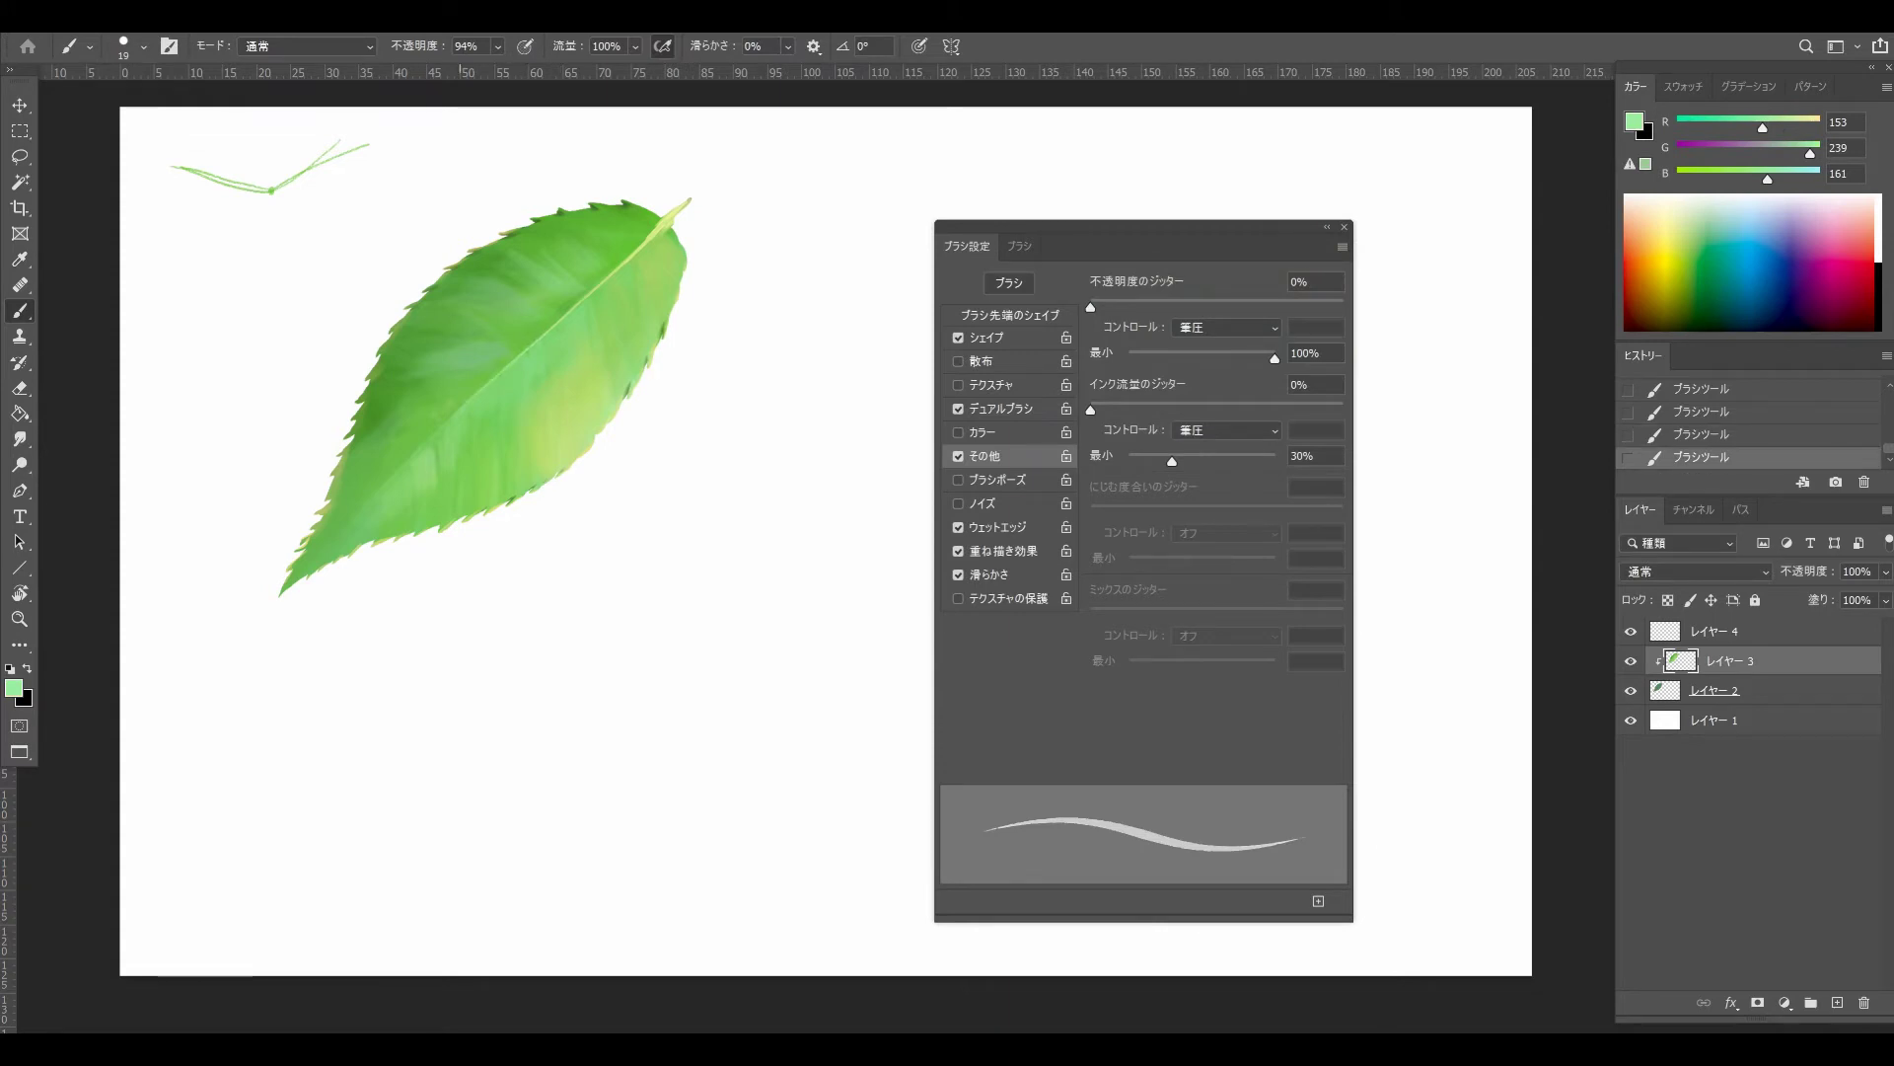
pyautogui.hotkey('ctrl', 'z')
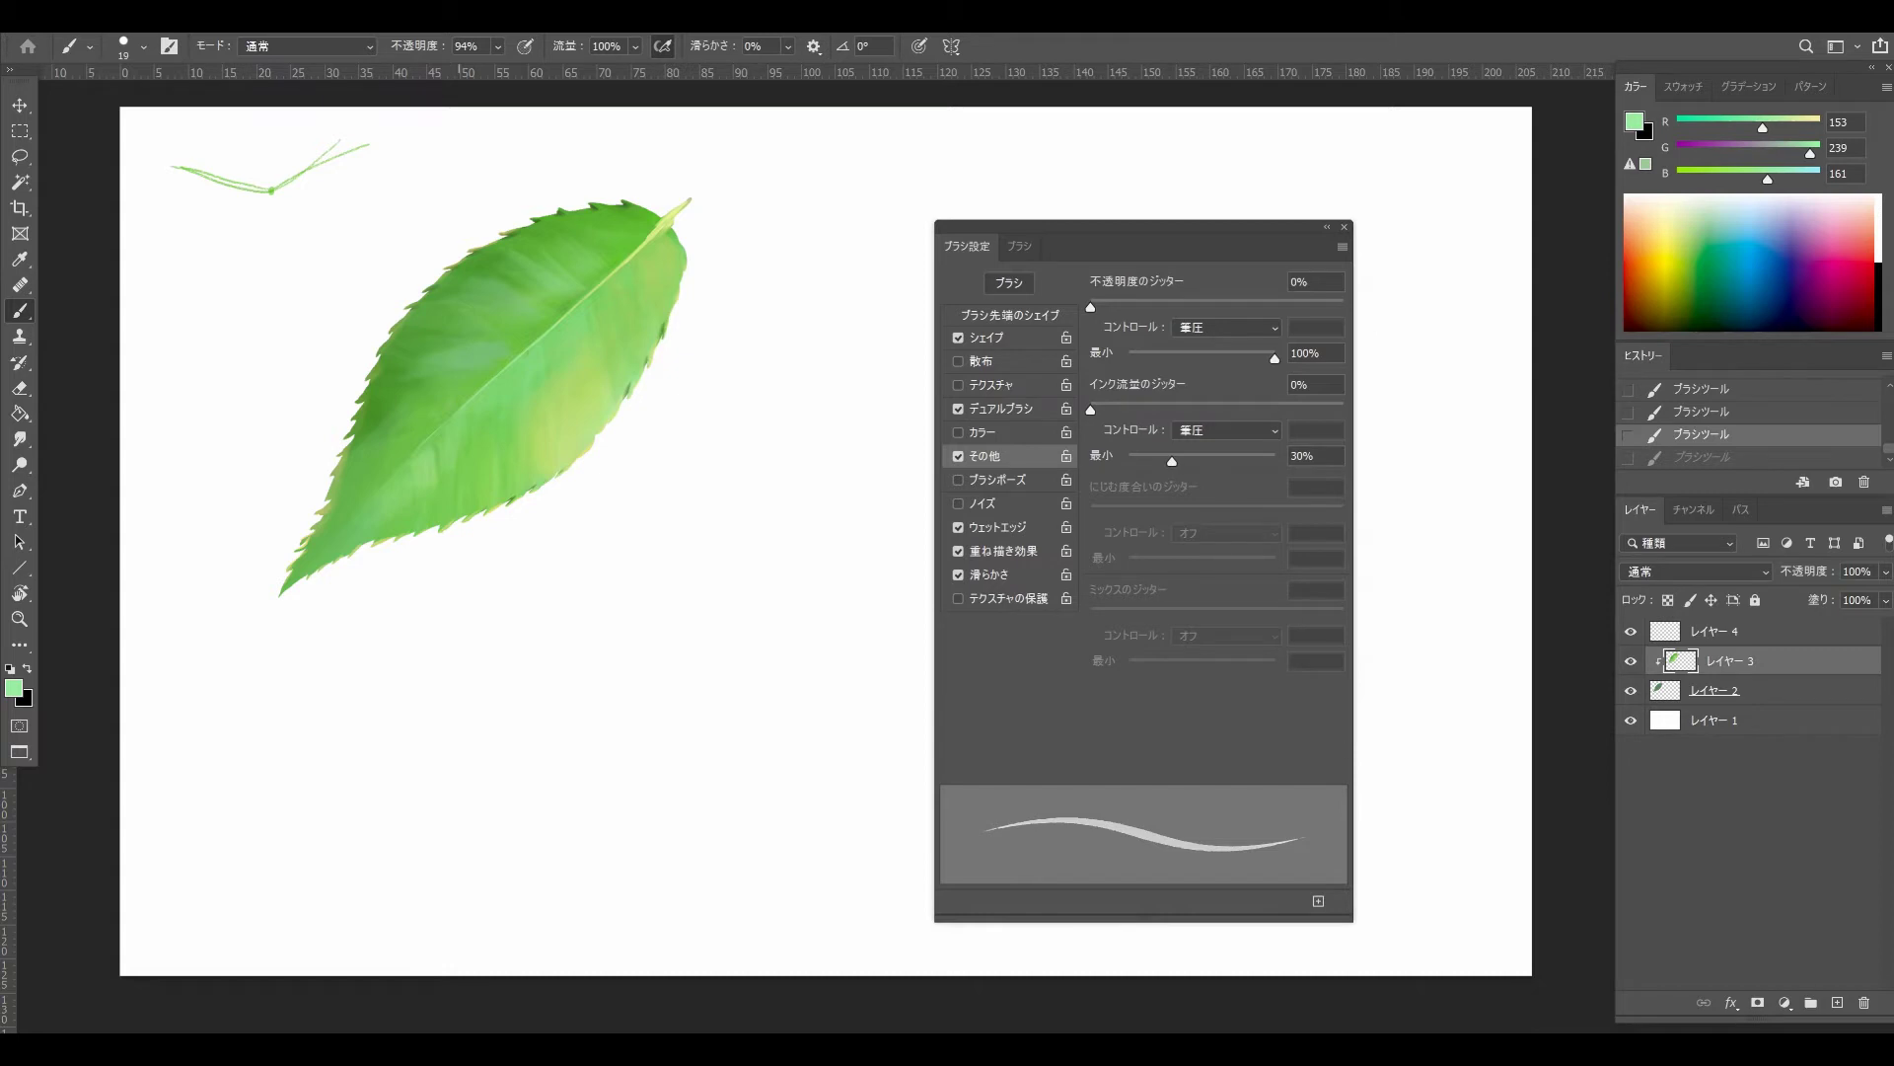
# Compare the leaf with and without the last midrib stroke, leave it undone, and set the colour to pale green R 198, G 243, B 171.
pyautogui.hotkey('ctrl', 'shift', 'z')
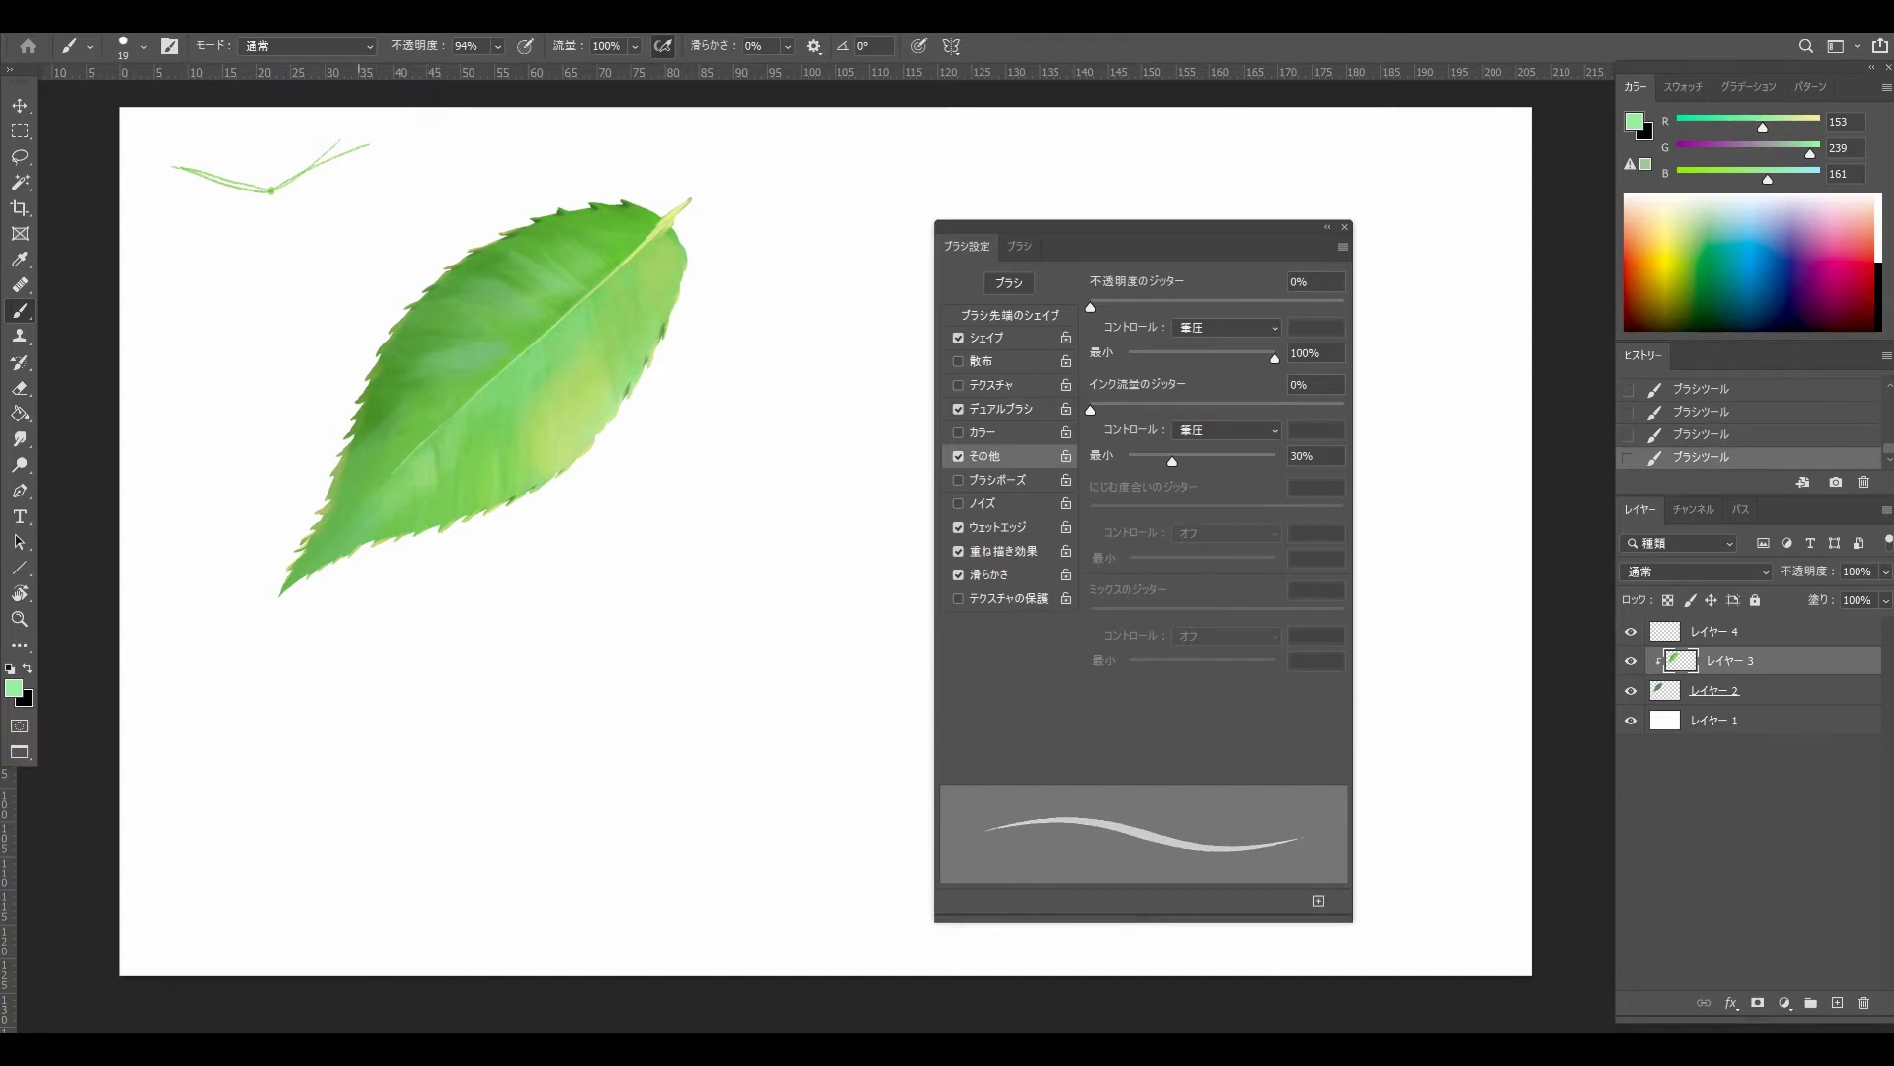
pyautogui.hotkey('ctrl', 'z')
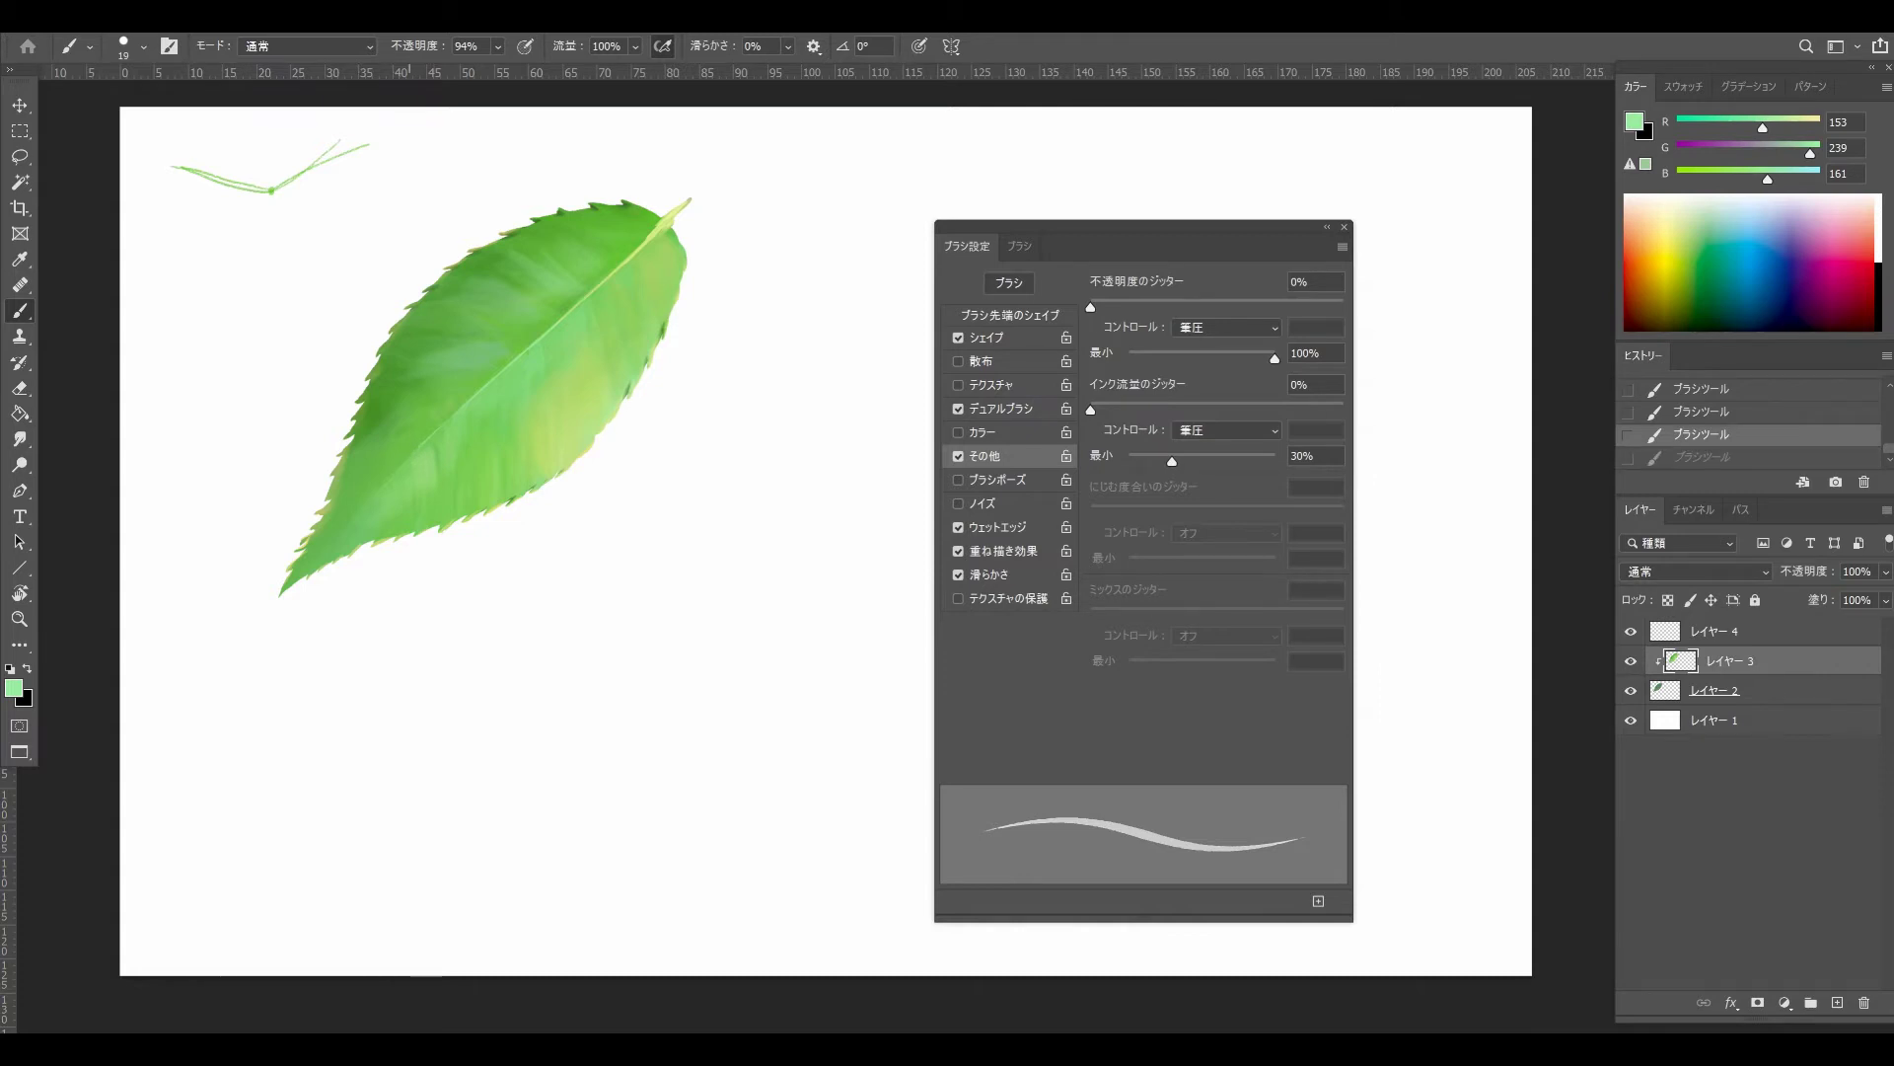
pyautogui.hotkey('ctrl', 'shift', 'z')
pyautogui.hotkey('ctrl', 'z')
pyautogui.click(14, 687)
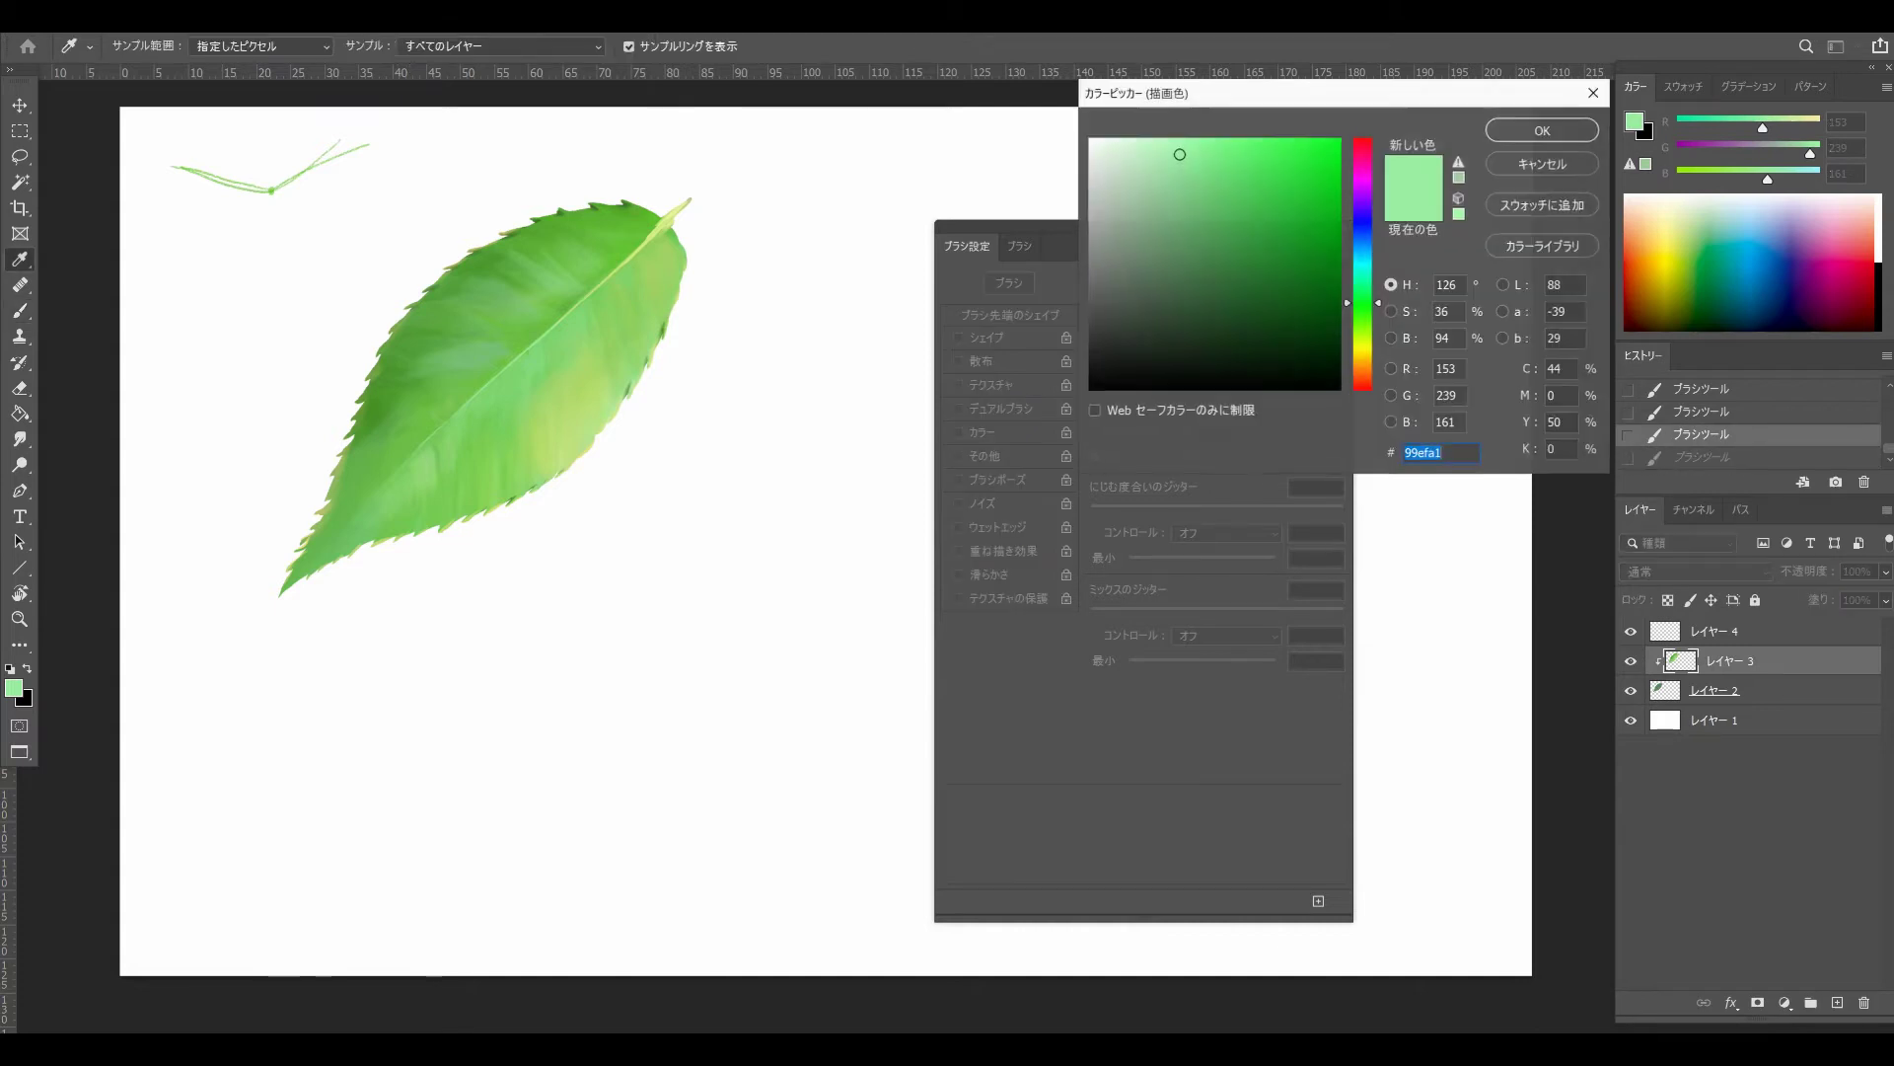
pyautogui.click(1164, 150)
pyautogui.click(1363, 322)
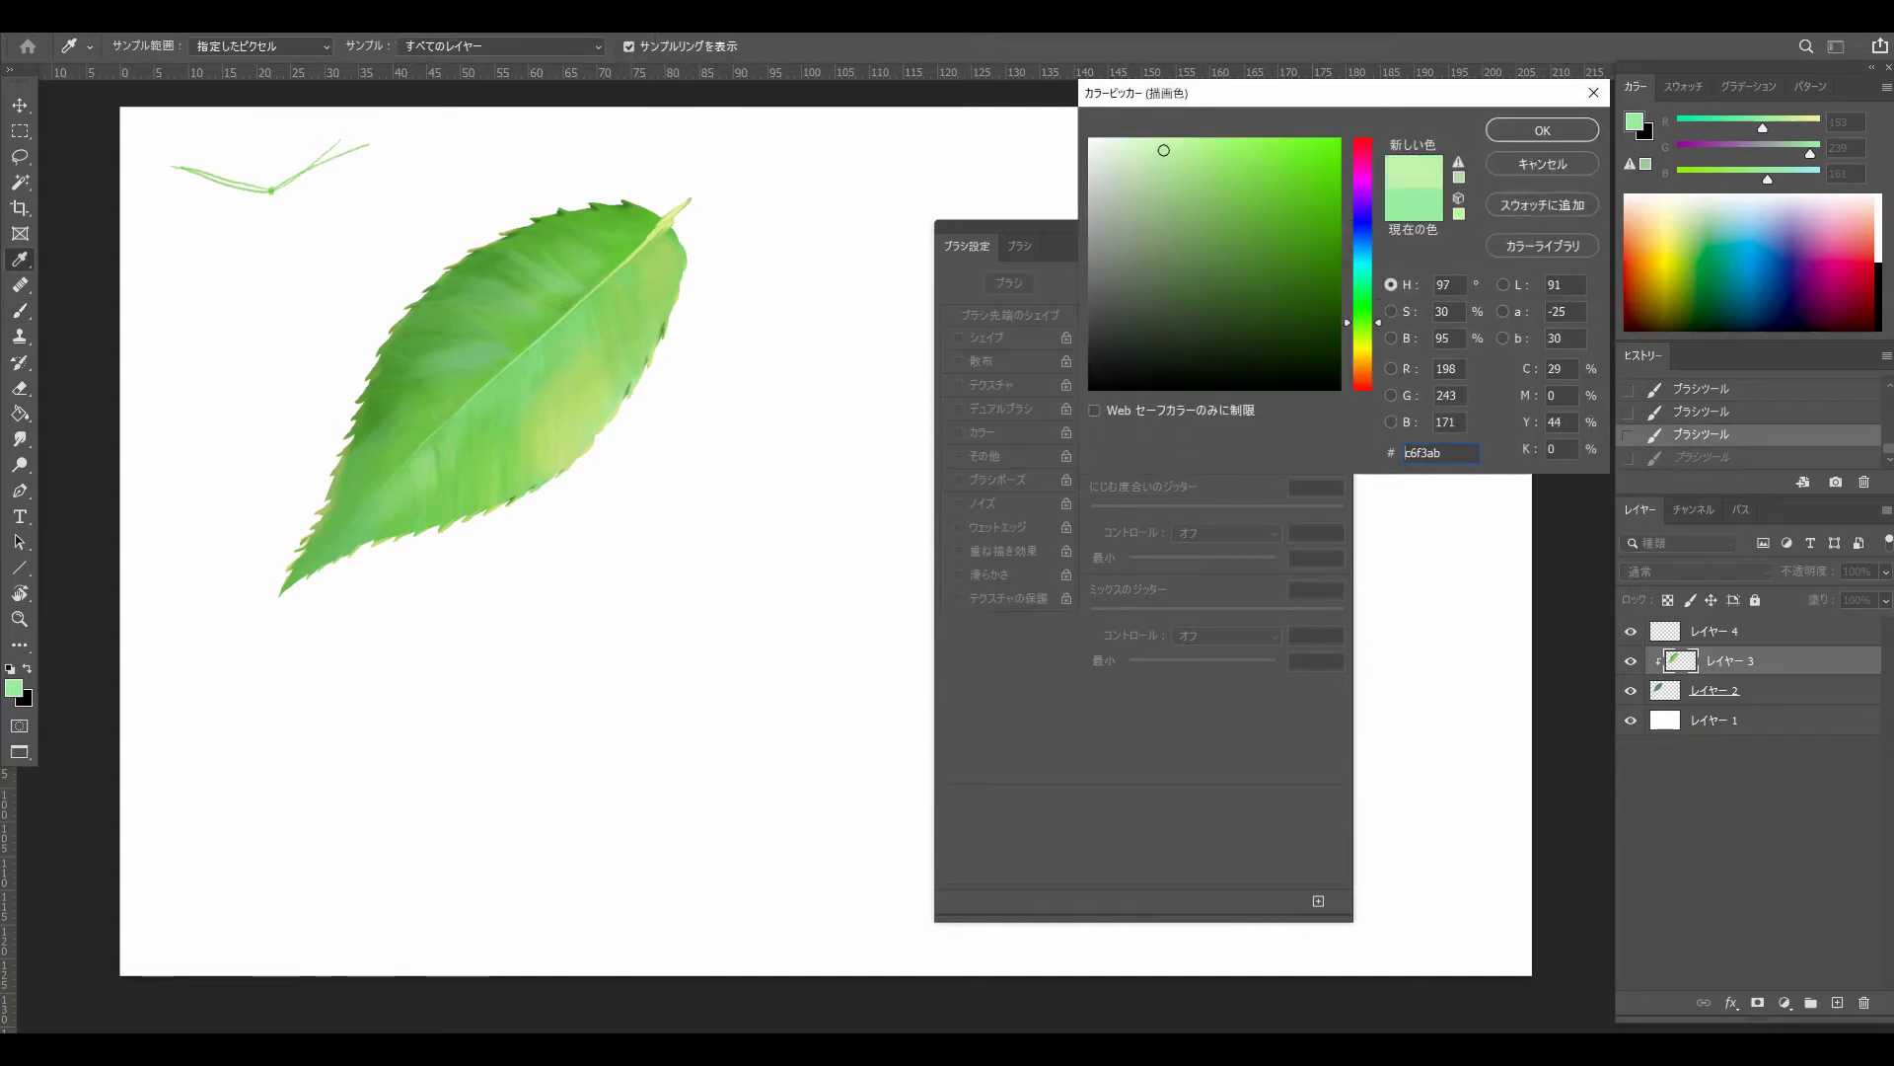
pyautogui.click(1542, 130)
# Paint a highlight along the lower midrib, lower the brush opacity to 50%, and undo the last two strokes.
pyautogui.press('b')
pyautogui.moveTo(528, 350); pyautogui.dragTo(387, 480)
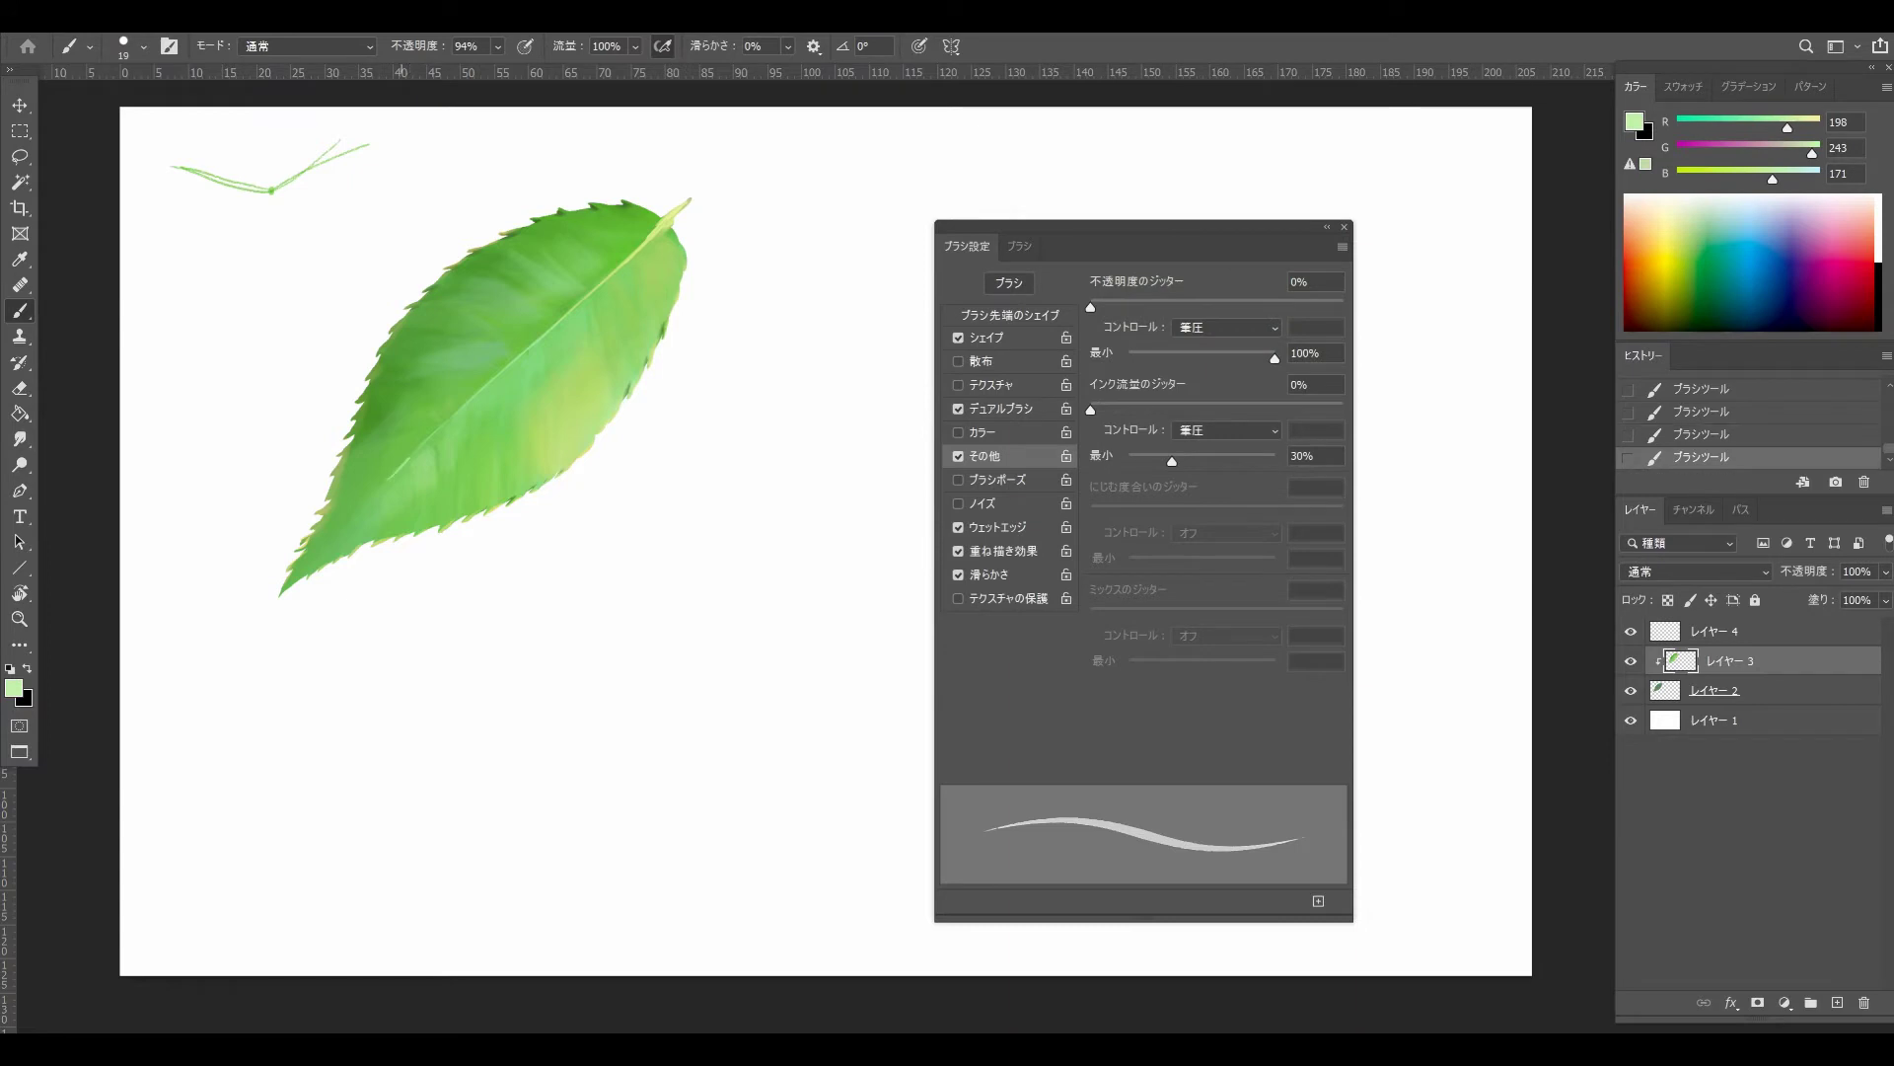
pyautogui.hotkey('ctrl', 'z')
pyautogui.moveTo(528, 351); pyautogui.dragTo(386, 482)
pyautogui.click(498, 47)
pyautogui.moveTo(546, 71); pyautogui.dragTo(506, 71)
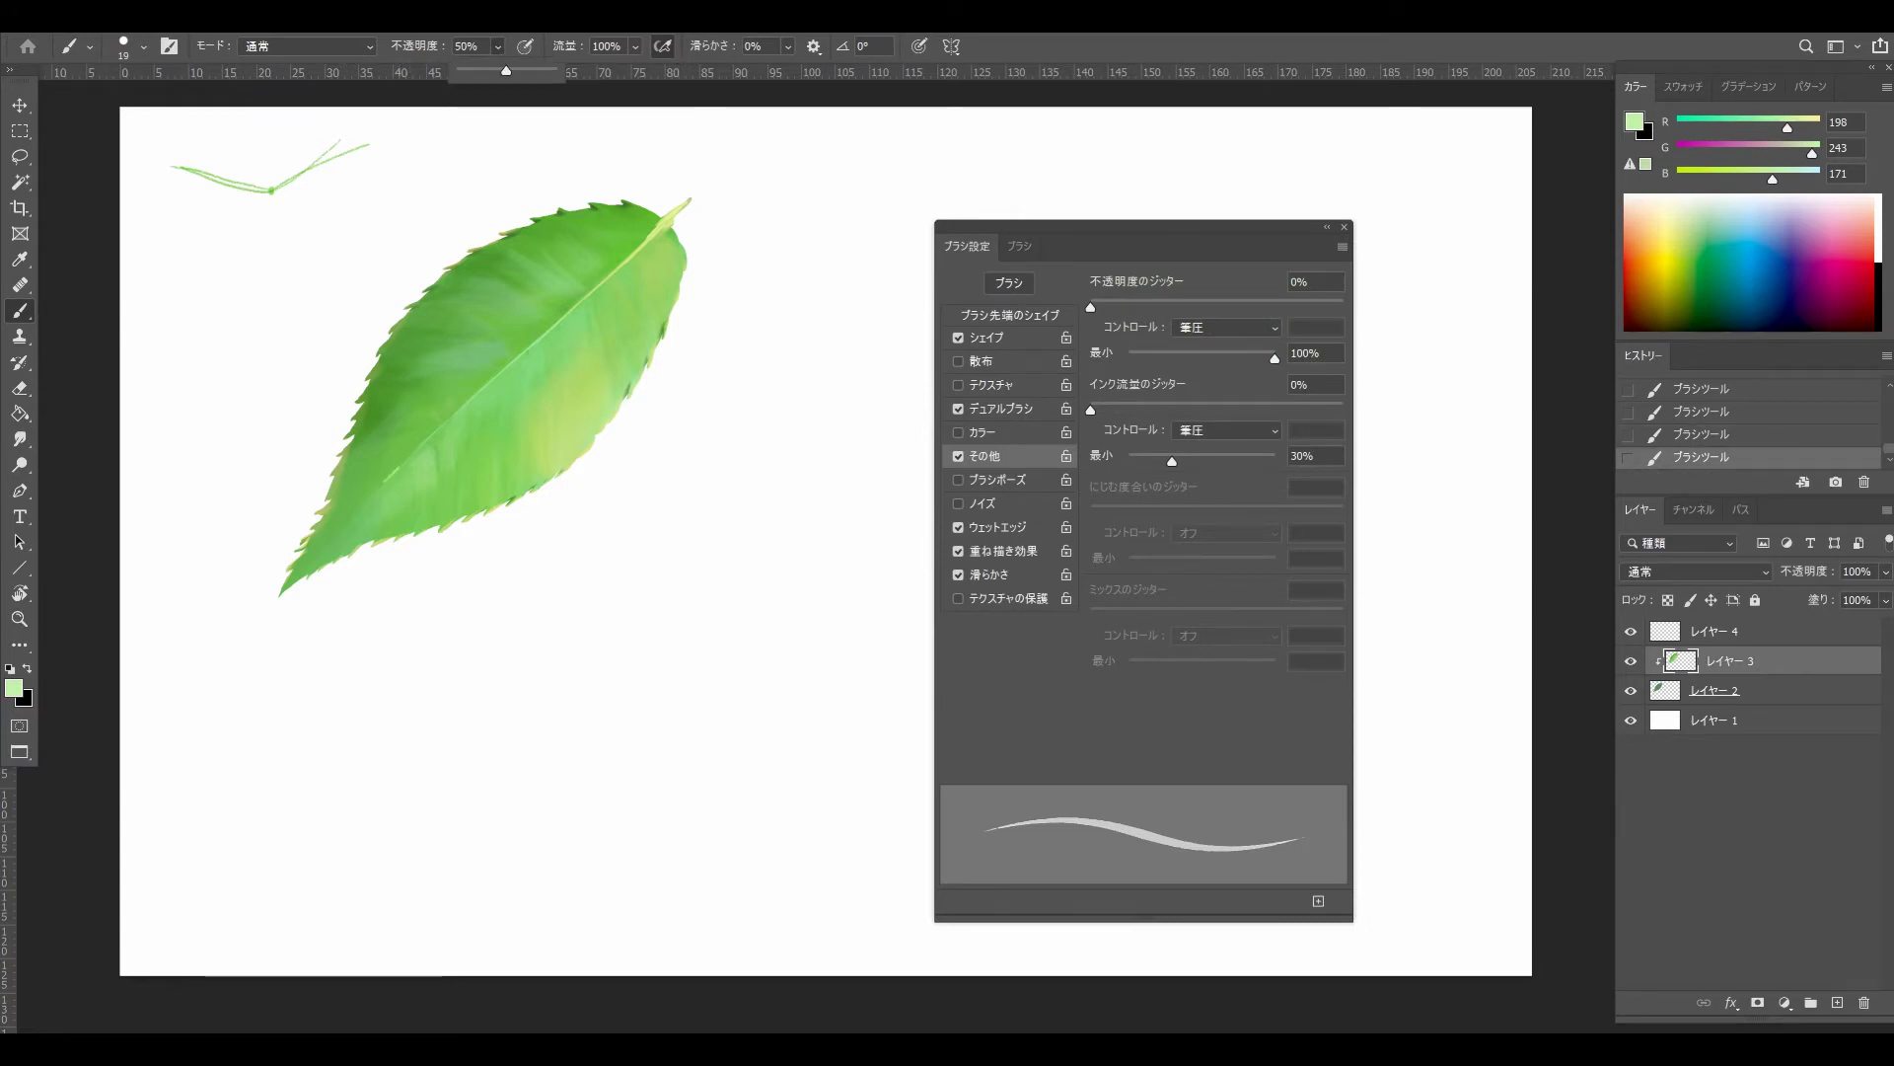
pyautogui.moveTo(400, 467); pyautogui.dragTo(363, 502)
pyautogui.hotkey('ctrl', 'z')
pyautogui.hotkey('ctrl', 'z')
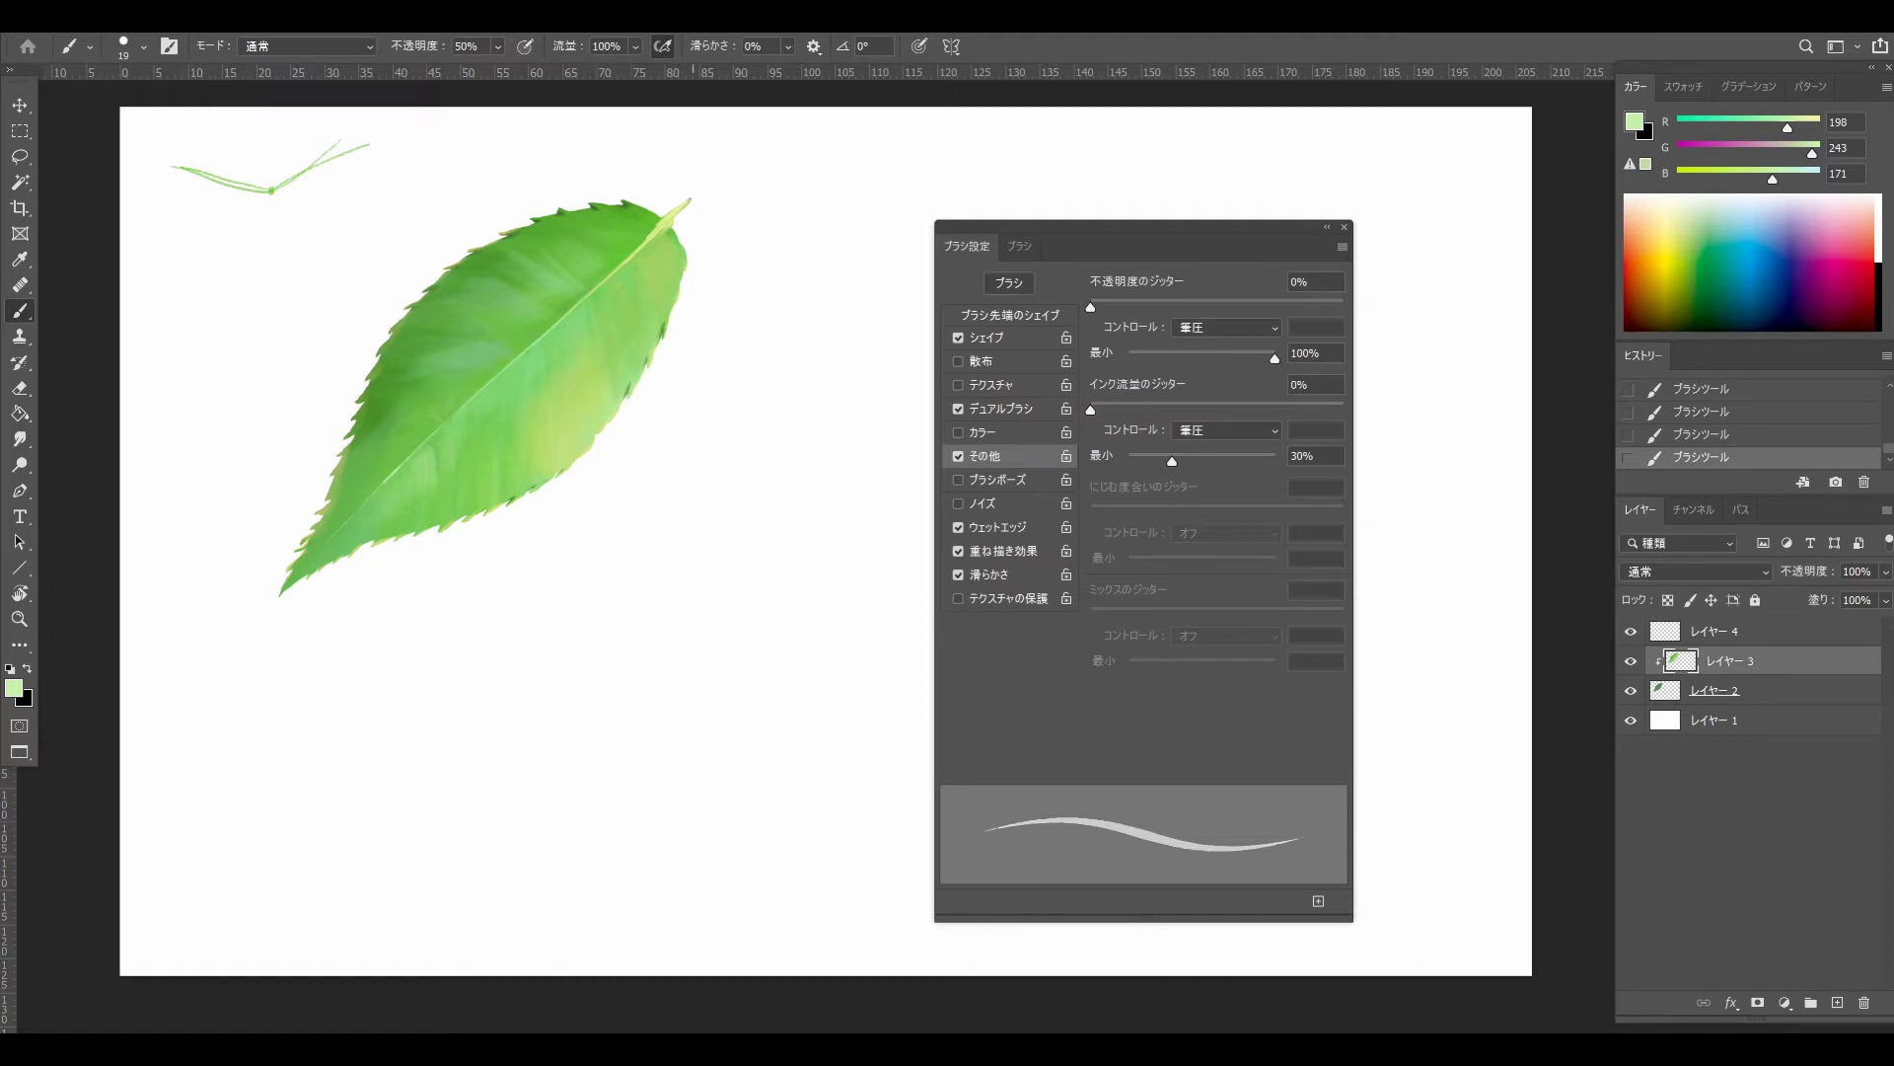
# Sample pale yellow-green R 215, G 238, B 139 at the stem base and touch up the highlight there at 19 px.
pyautogui.keyDown('alt'); pyautogui.click(675, 215); pyautogui.keyUp('alt')
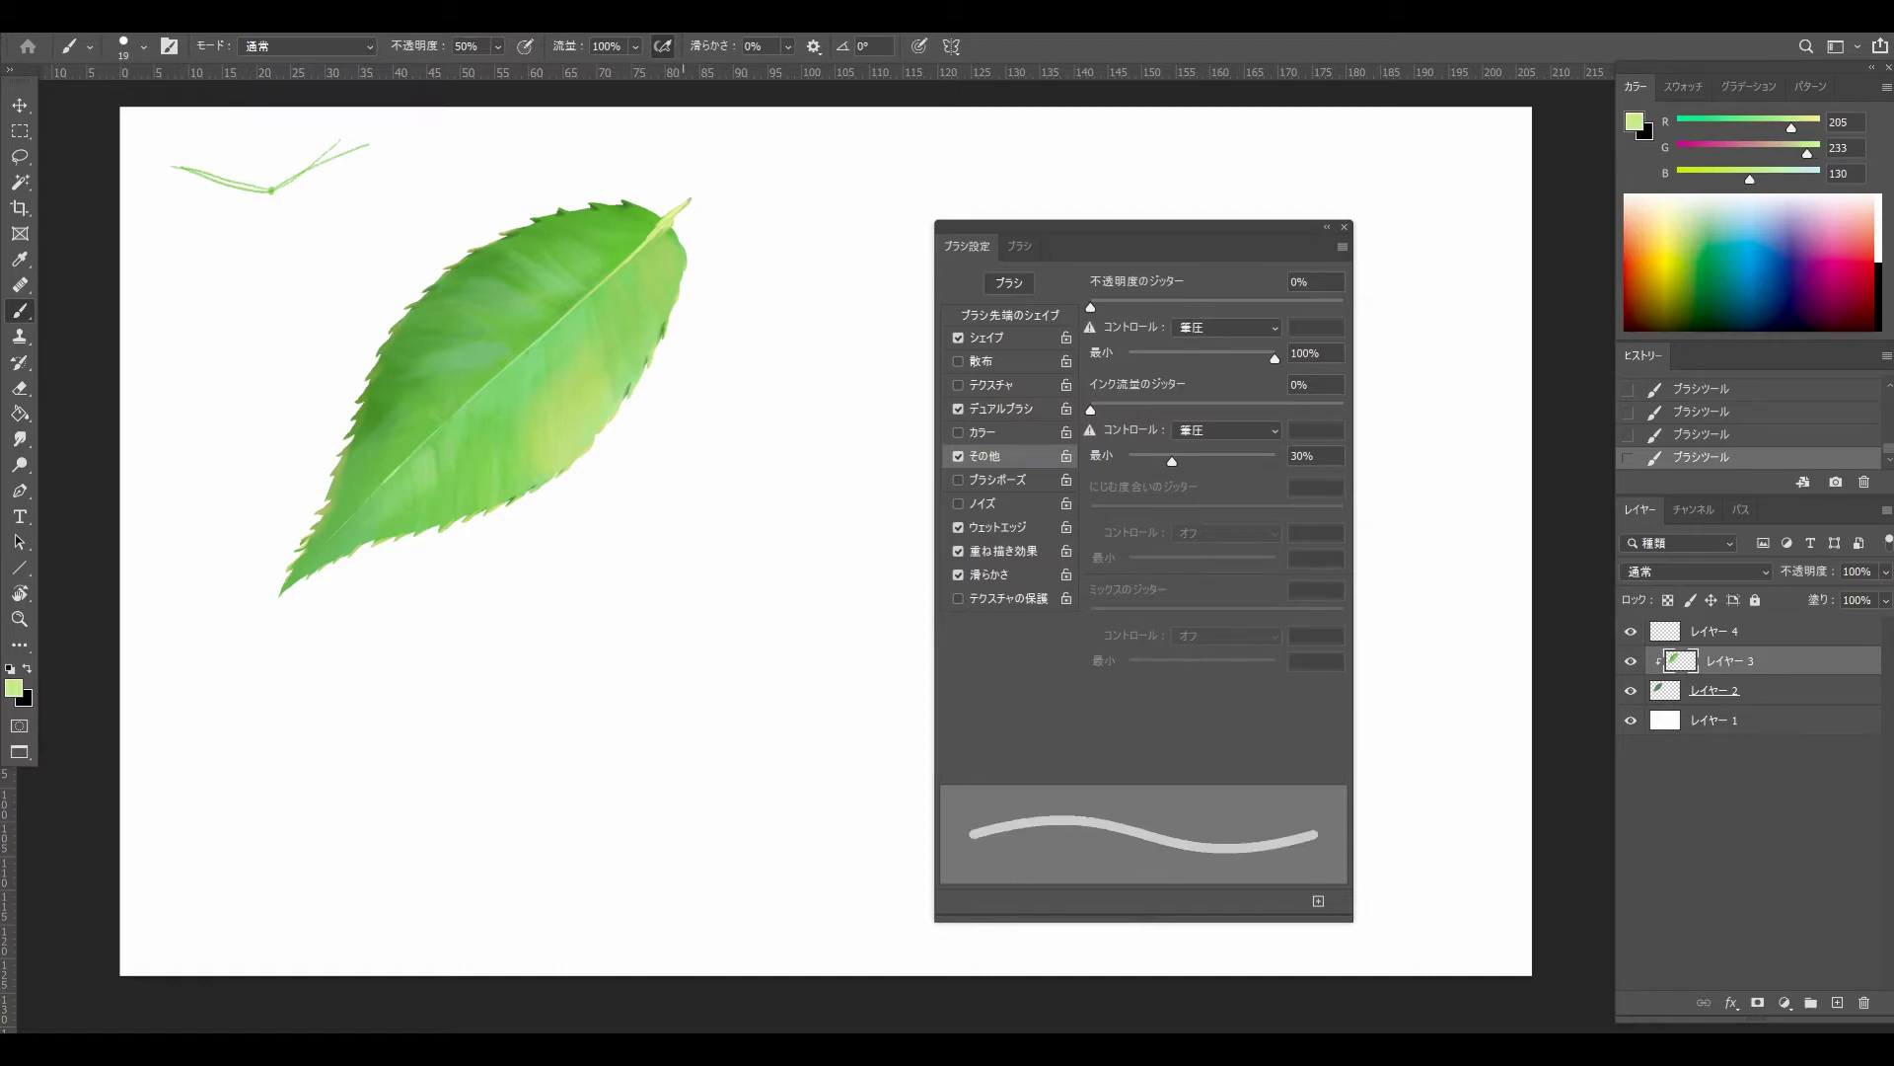
pyautogui.keyDown('alt'); pyautogui.click(676, 215); pyautogui.keyUp('alt')
pyautogui.keyDown('alt'); pyautogui.click(622, 301); pyautogui.keyUp('alt')
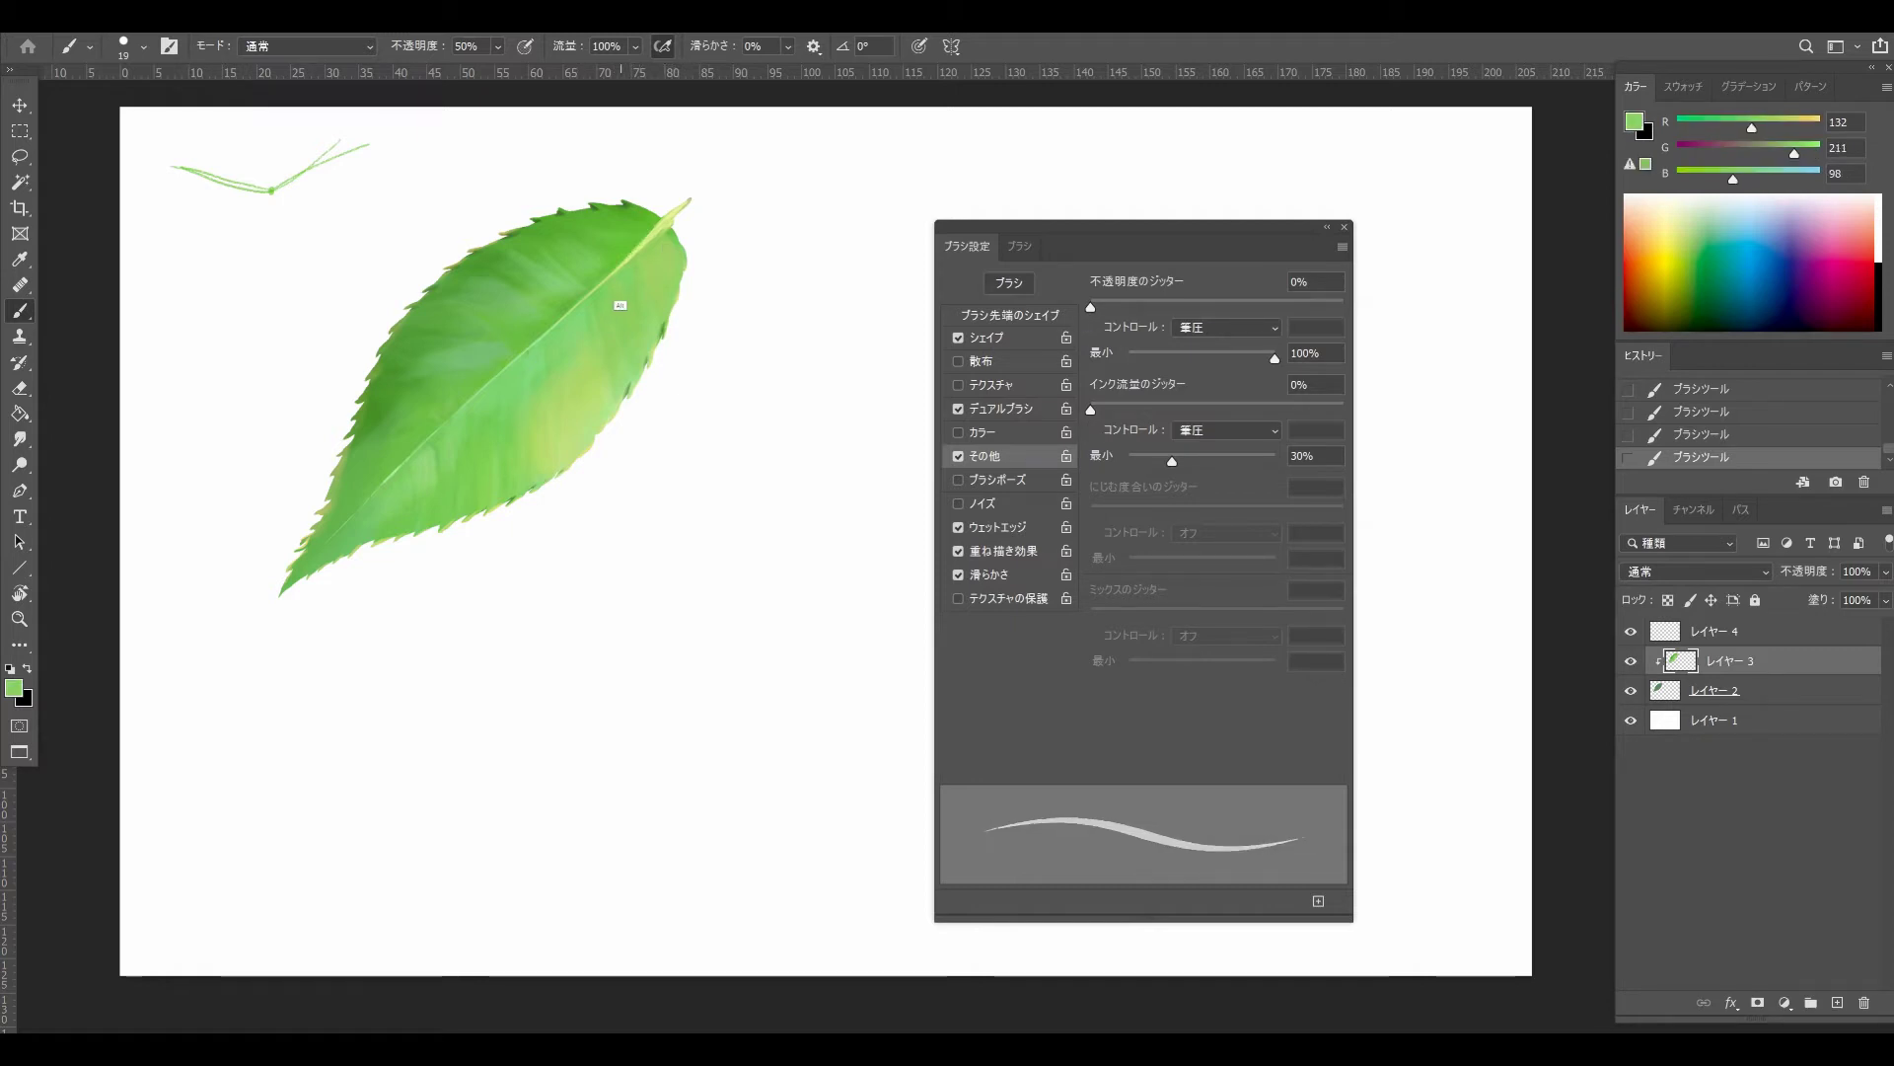
pyautogui.keyDown('alt'); pyautogui.click(671, 234); pyautogui.keyUp('alt')
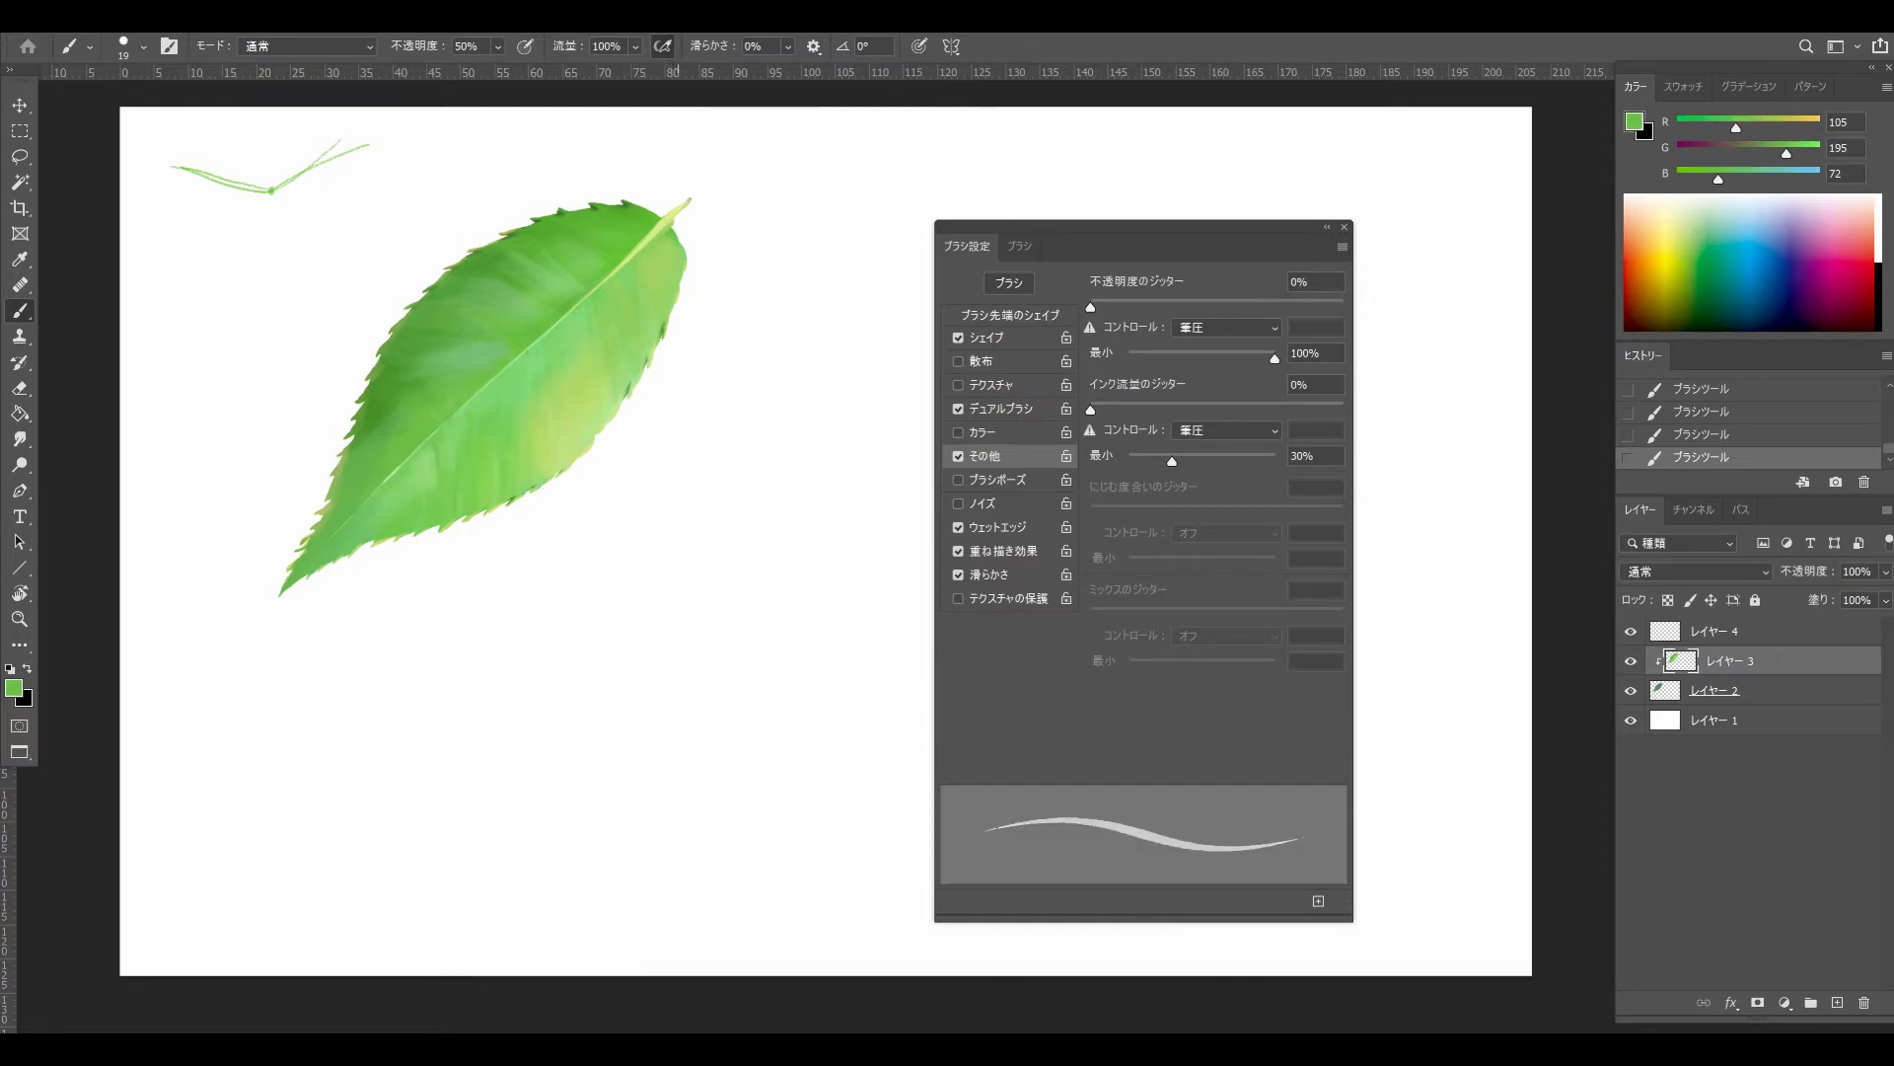
pyautogui.keyDown('alt'); pyautogui.click(649, 227); pyautogui.keyUp('alt')
pyautogui.keyDown('alt'); pyautogui.click(663, 227); pyautogui.keyUp('alt')
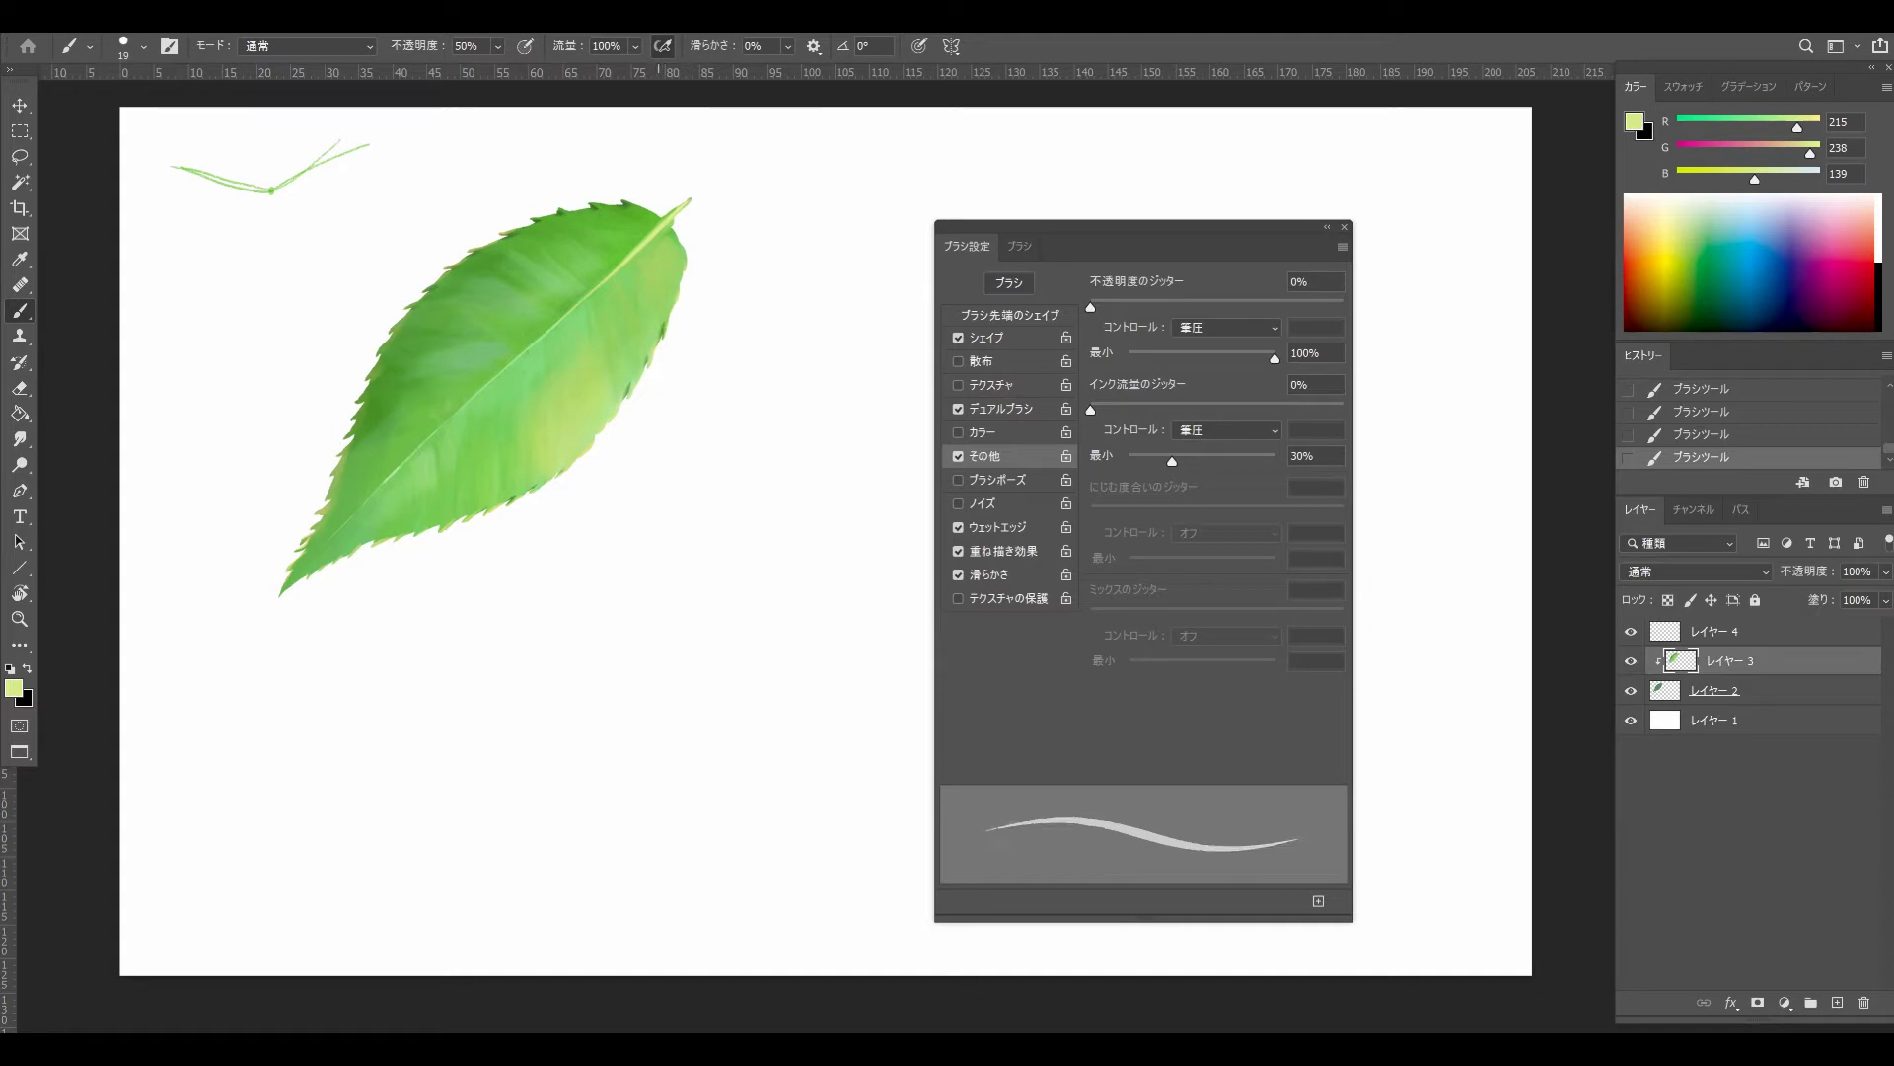
# Compare the leaf with and without the last highlight stroke.
pyautogui.hotkey('ctrl', 'z')
pyautogui.hotkey('ctrl', 'shift', 'z')
pyautogui.hotkey('ctrl', 'z')
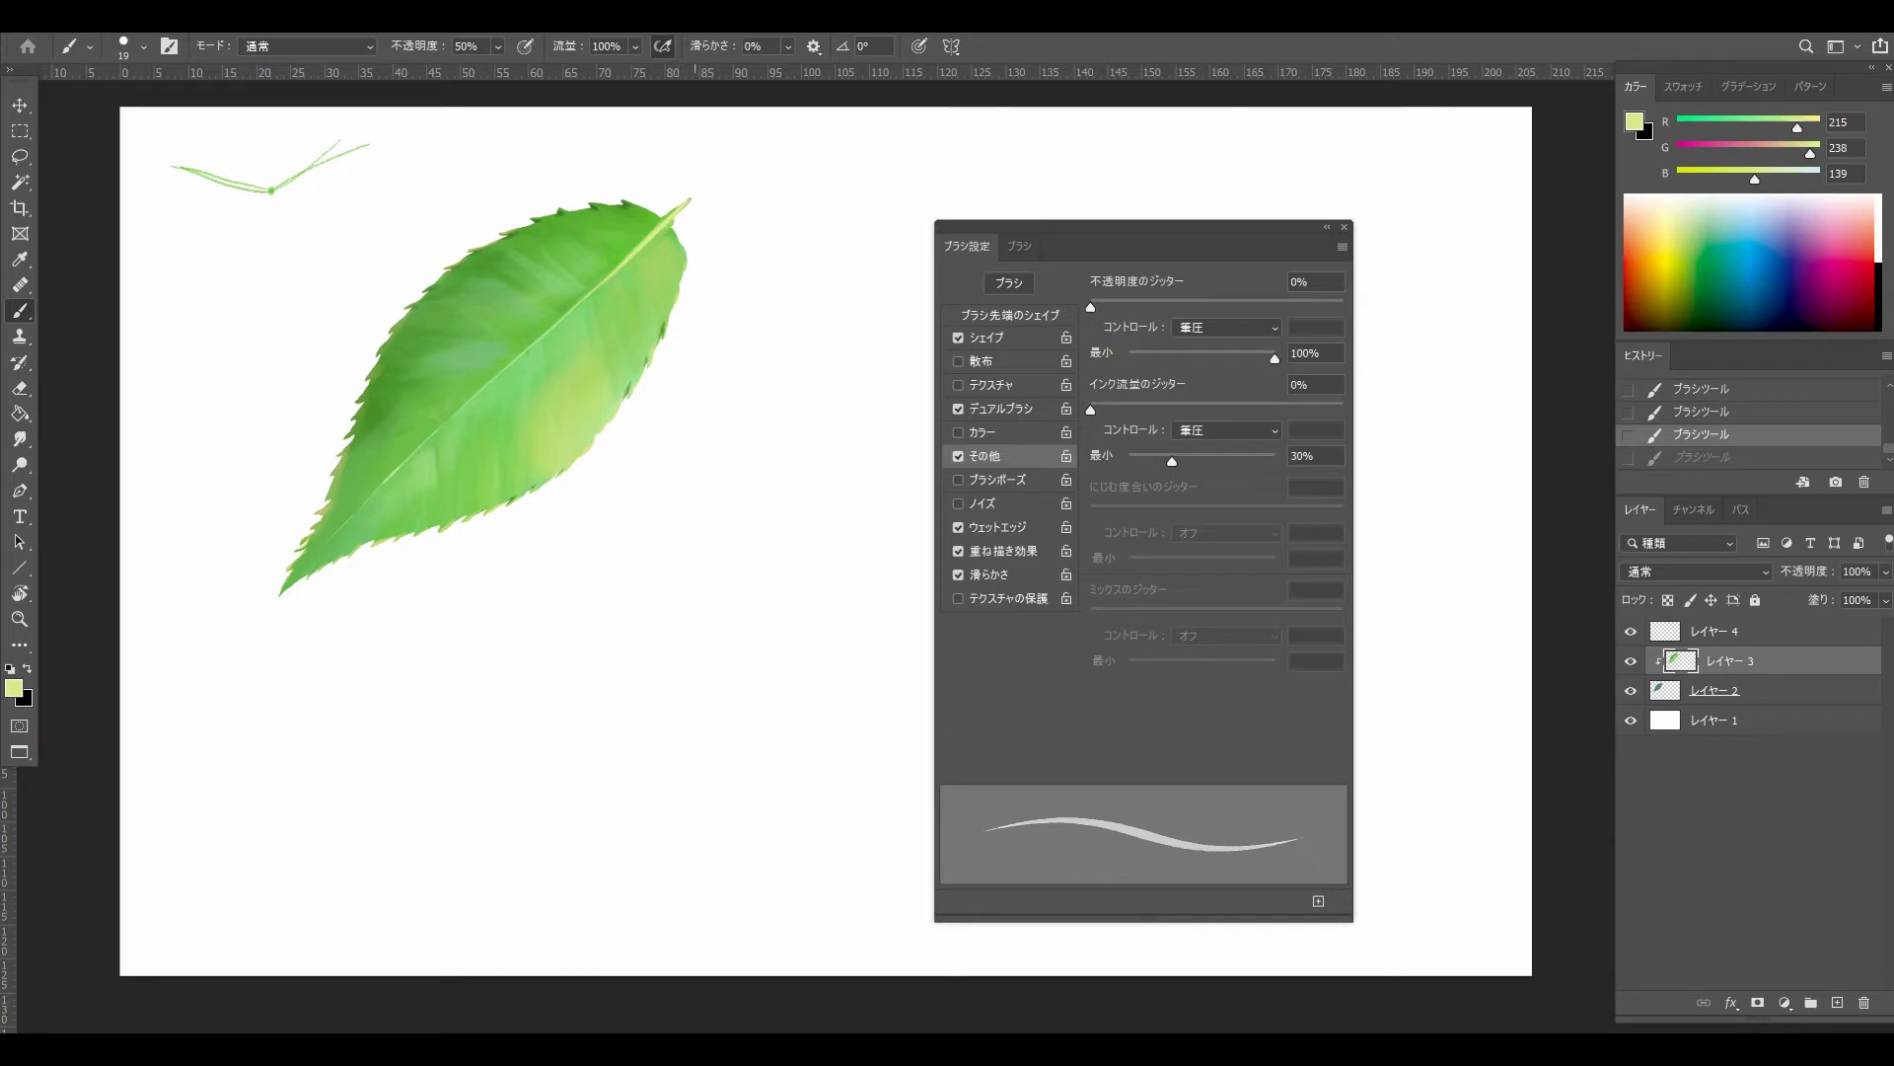
pyautogui.hotkey('ctrl', 'shift', 'z')
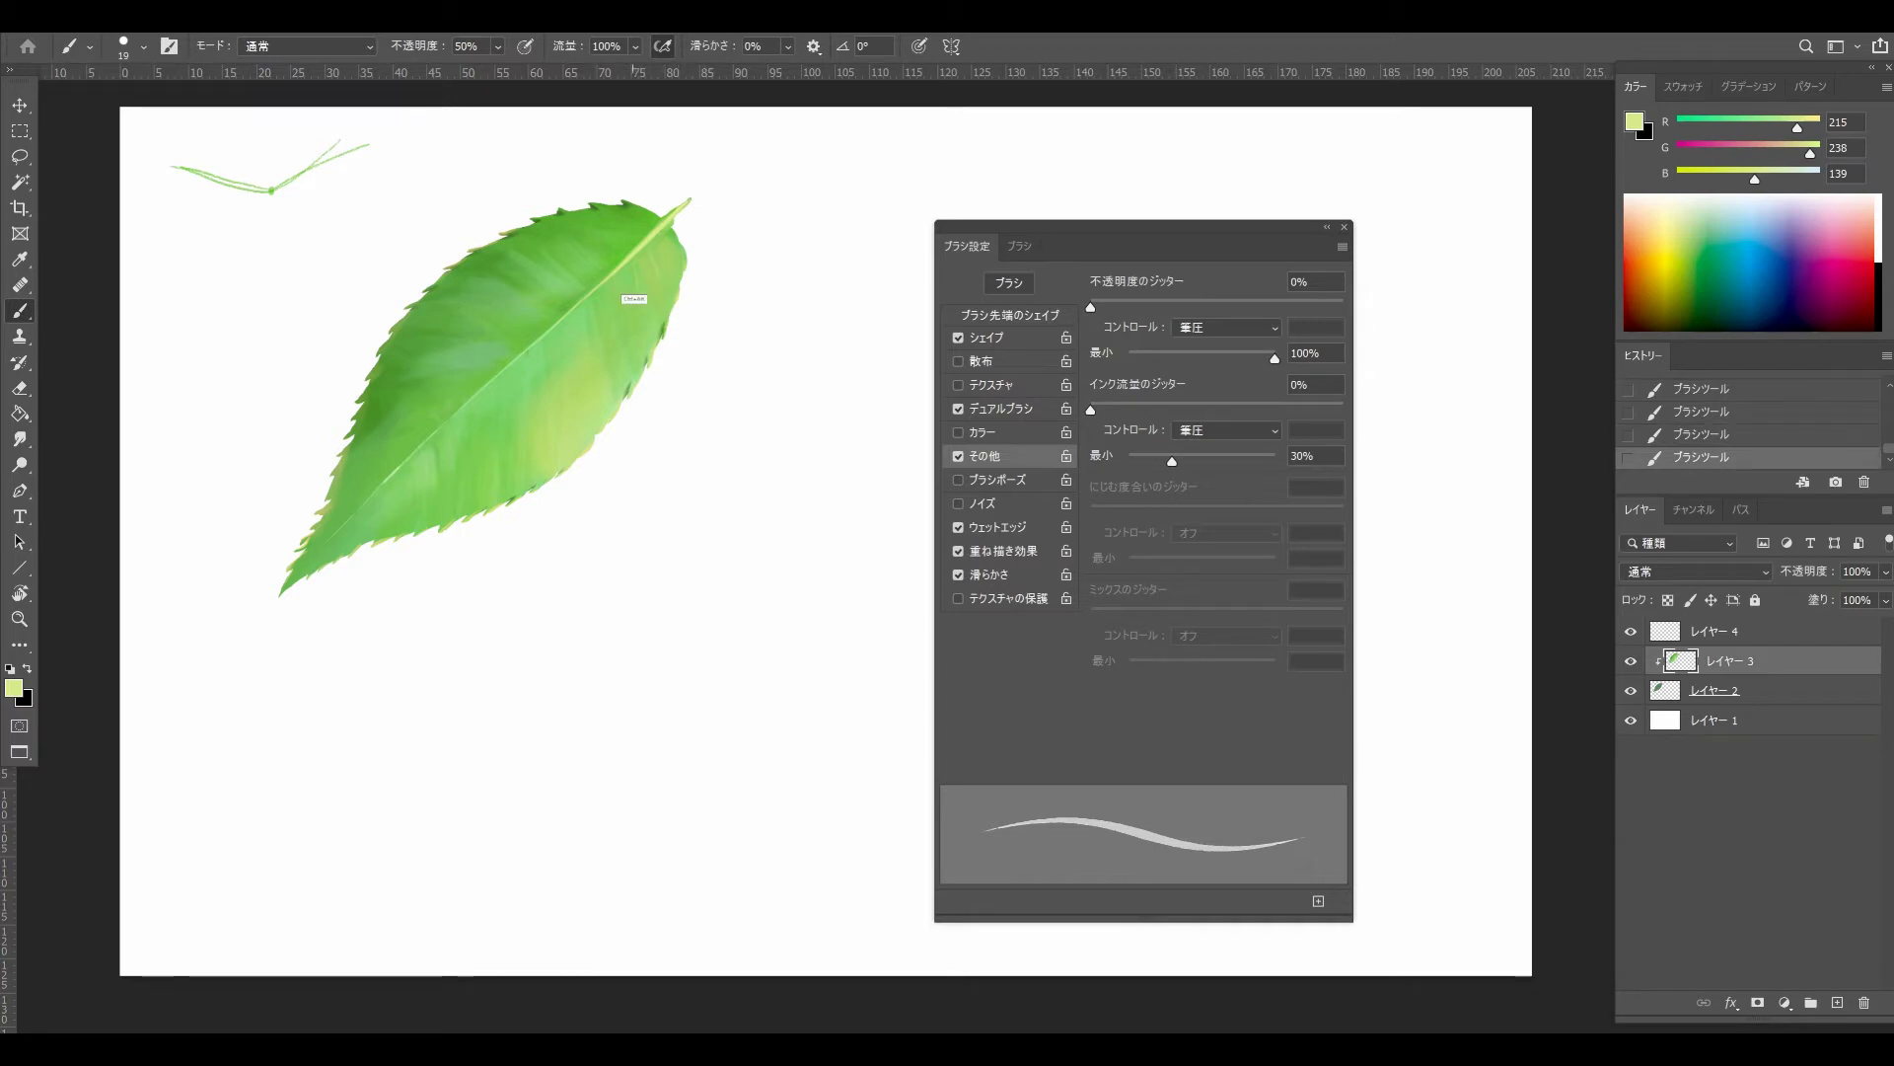
pyautogui.hotkey('ctrl', 'z')
pyautogui.hotkey('ctrl', 'shift', 'z')
pyautogui.hotkey('ctrl', 'z')
pyautogui.hotkey('ctrl', 'shift', 'z')
# Sample yellow-green R 214, G 238, B 138, paint light side veins branching from the upper midrib at 21 px, and undo the last two strokes.
pyautogui.keyDown('alt'); pyautogui.click(631, 260); pyautogui.keyUp('alt')
pyautogui.moveTo(636, 228); pyautogui.dragTo(658, 283)
pyautogui.hotkey('ctrl', 'z')
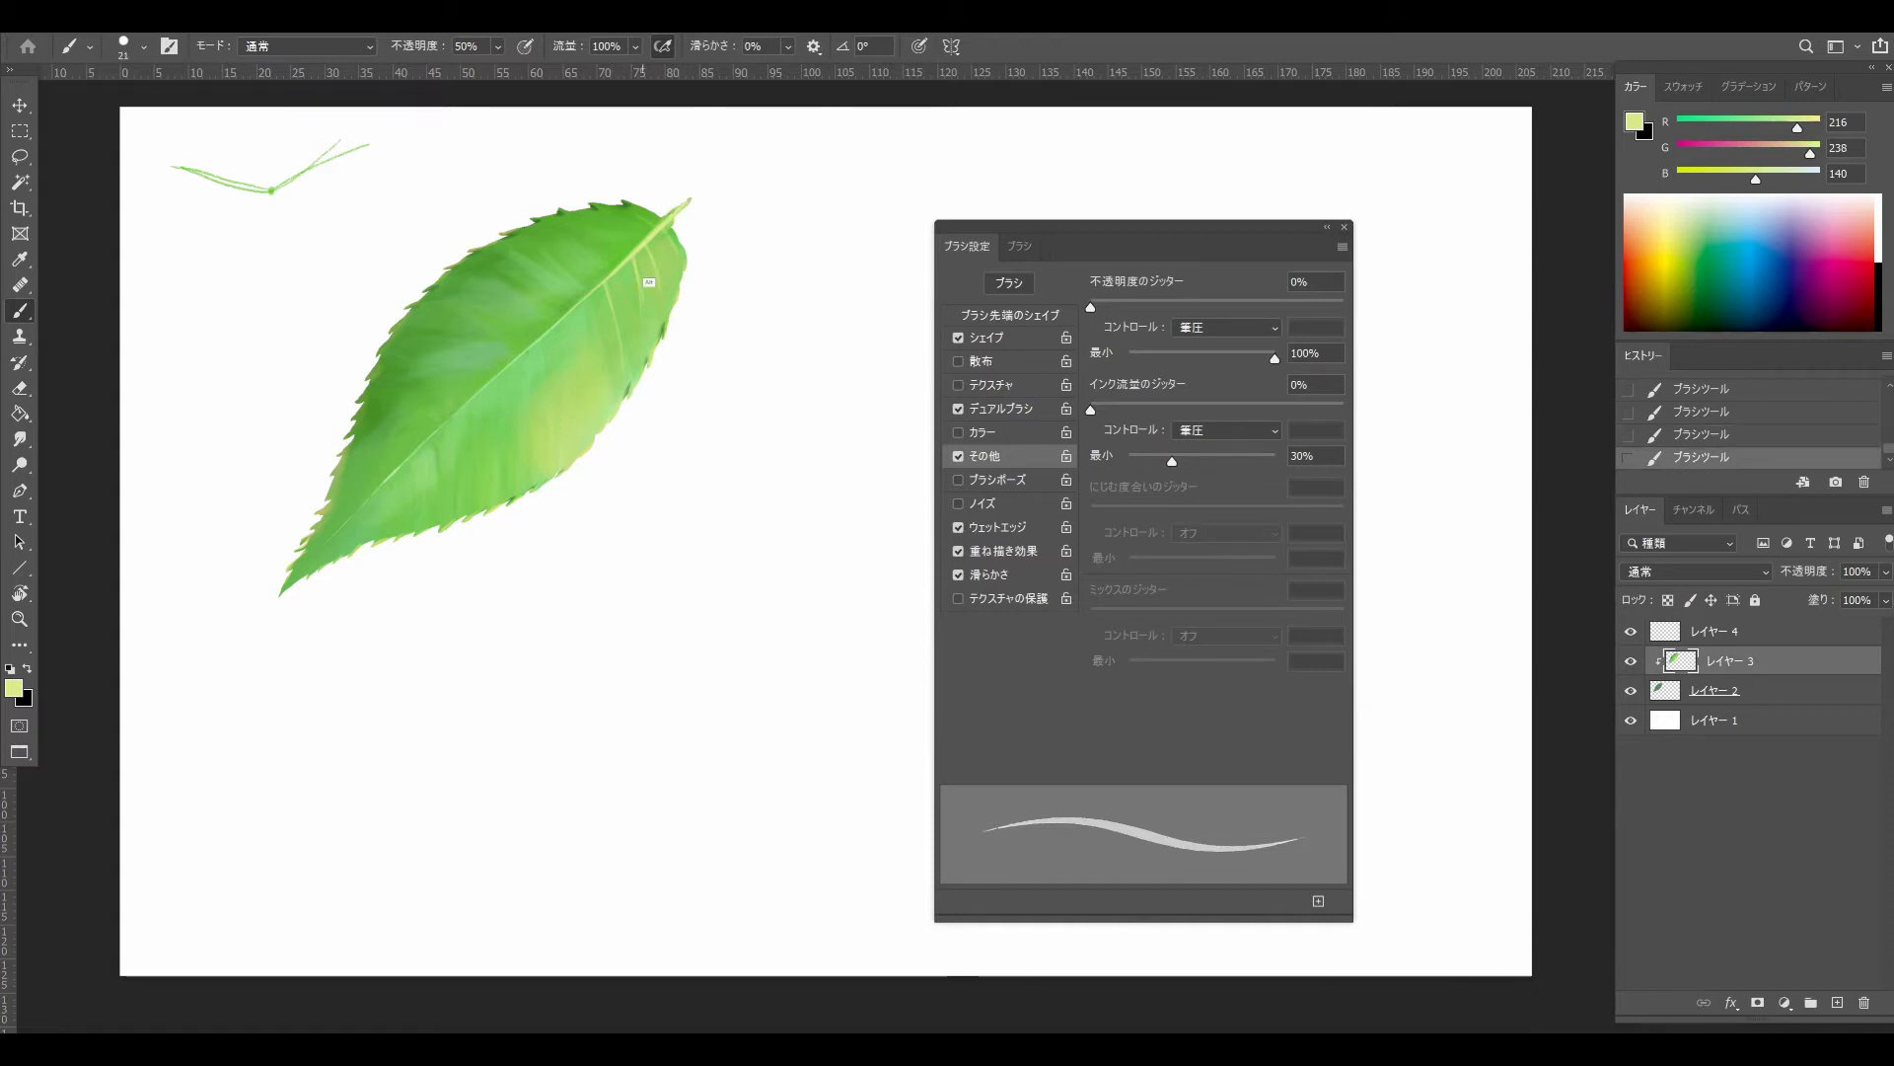
pyautogui.keyDown('alt'); pyautogui.click(643, 249); pyautogui.keyUp('alt')
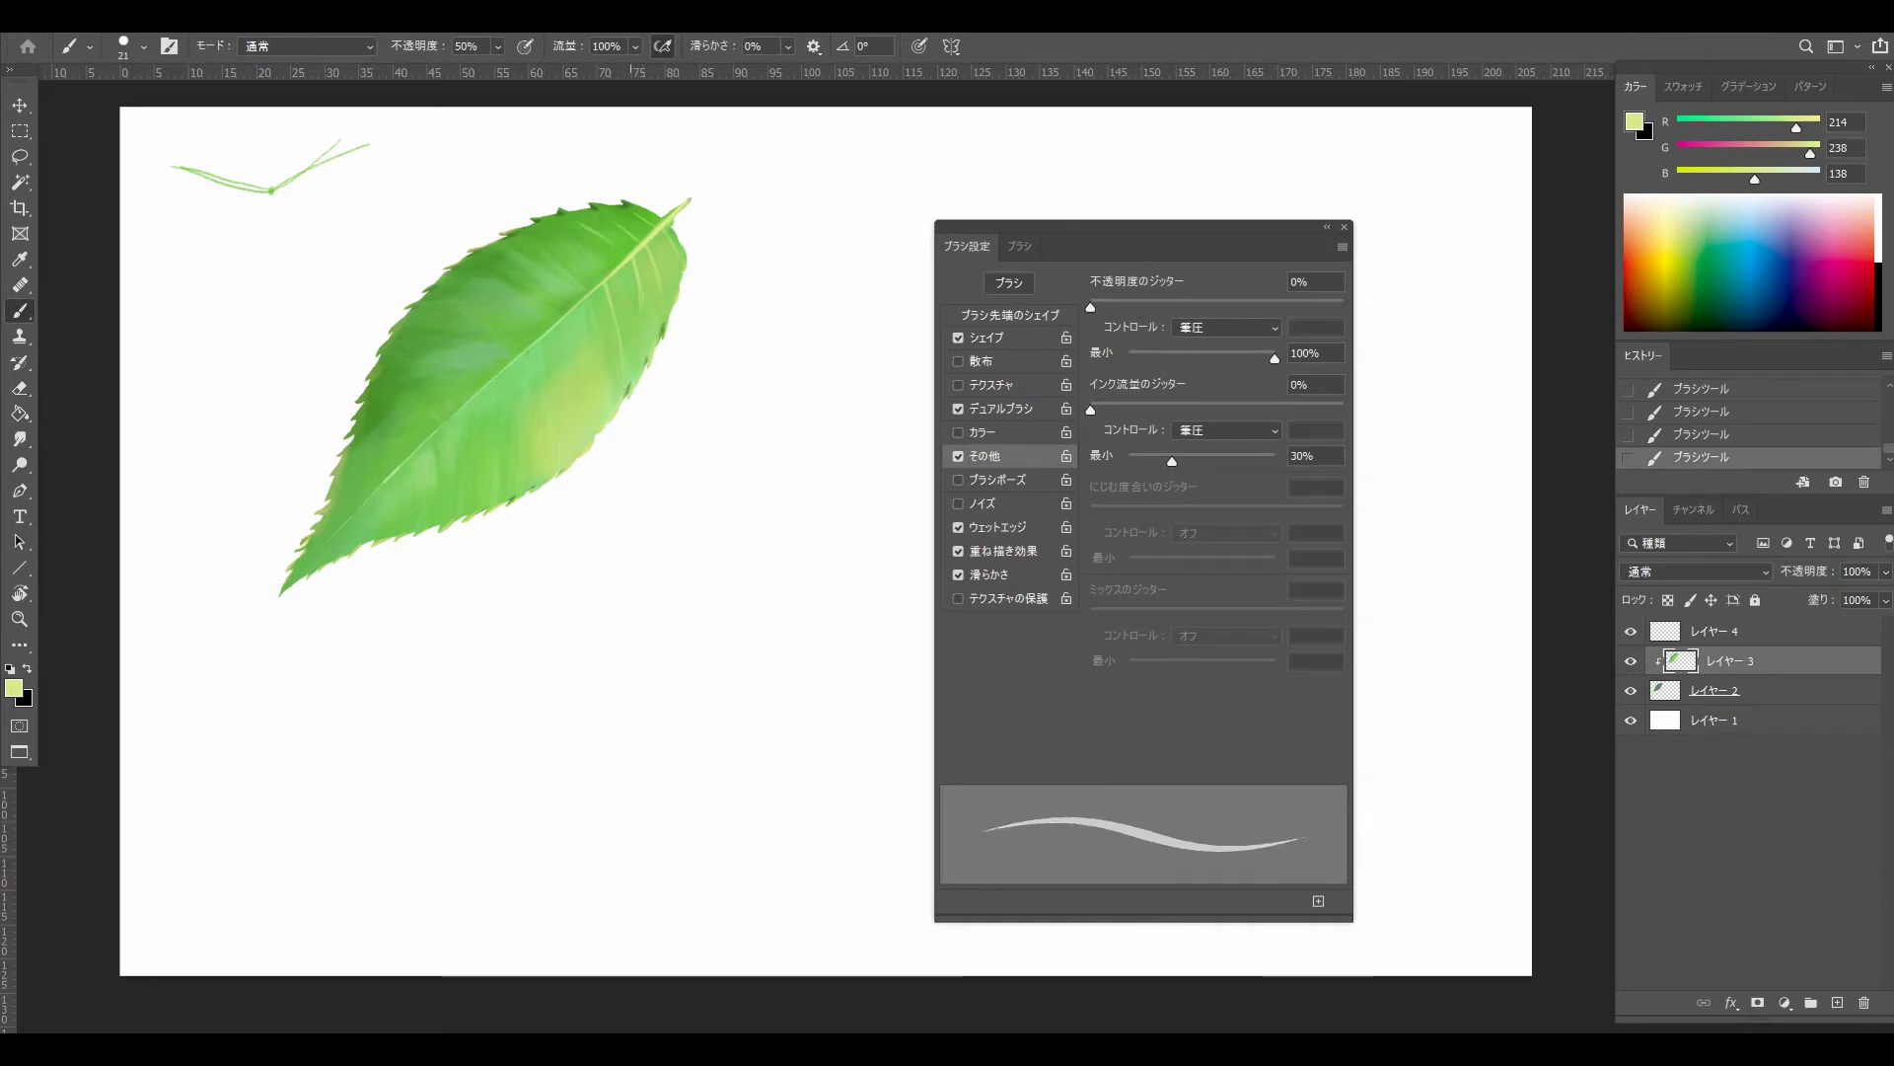
pyautogui.hotkey('ctrl', 'alt', 'z')
pyautogui.hotkey('ctrl', 'alt', 'z')
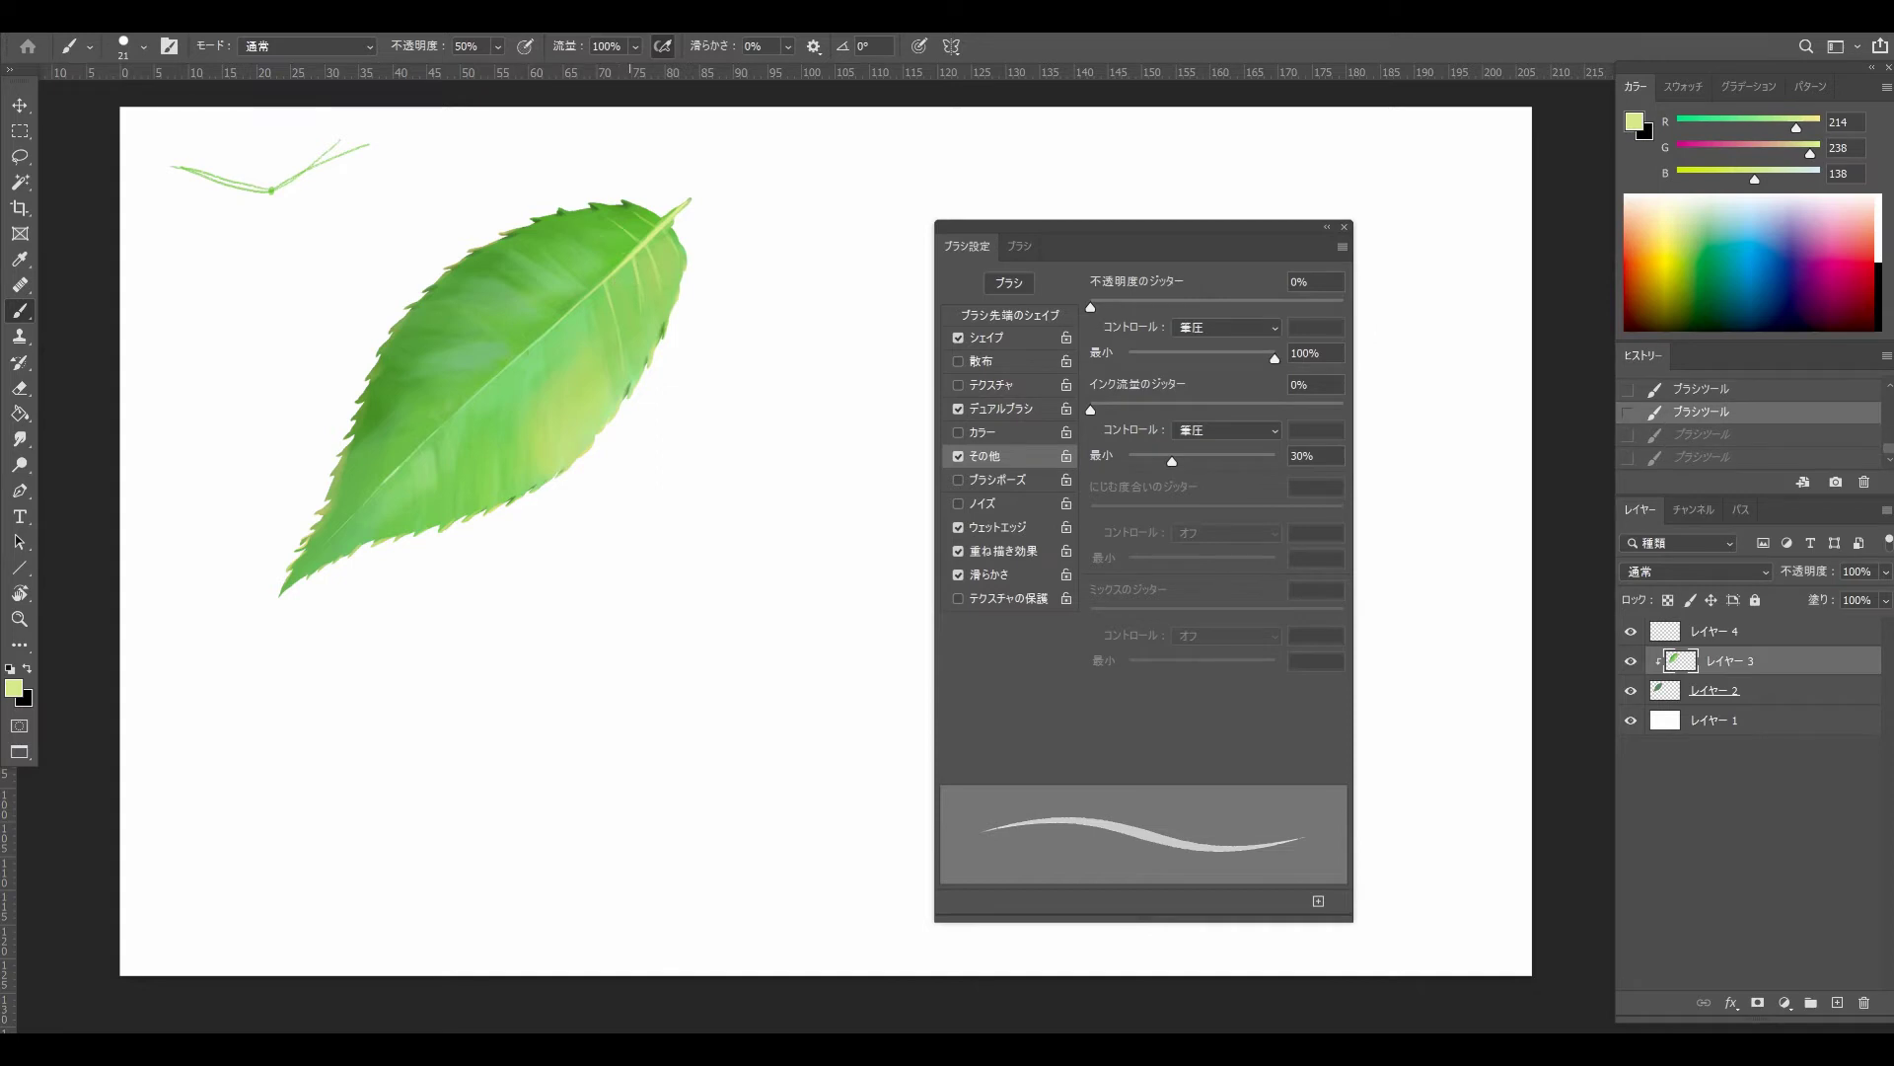
# Repaint the light side vein running from the upper midrib towards the lower-right edge and compare the latest vein strokes.
pyautogui.moveTo(605, 286); pyautogui.dragTo(623, 347)
pyautogui.hotkey('ctrl', 'alt', 'z')
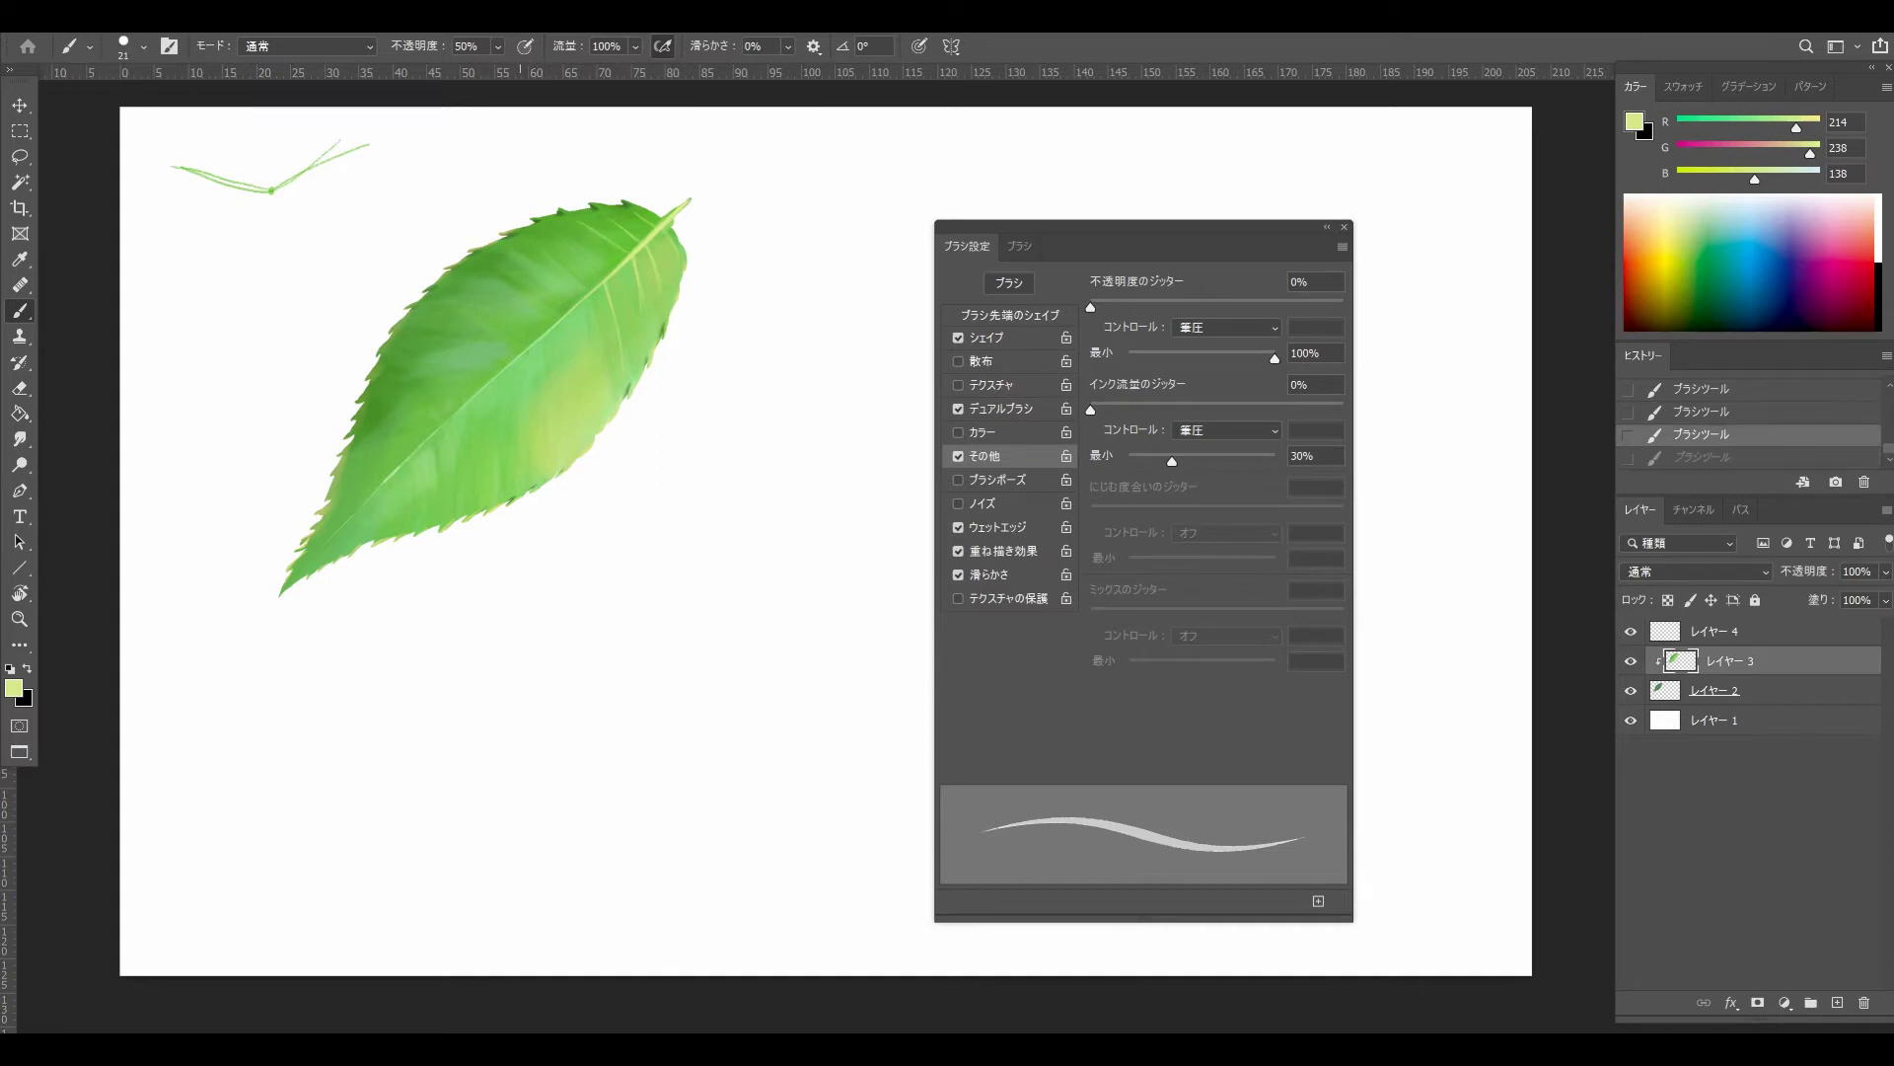
pyautogui.hotkey('ctrl', 'shift', 'z')
pyautogui.hotkey('ctrl', 'alt', 'z')
pyautogui.hotkey('ctrl', 'alt', 'z')
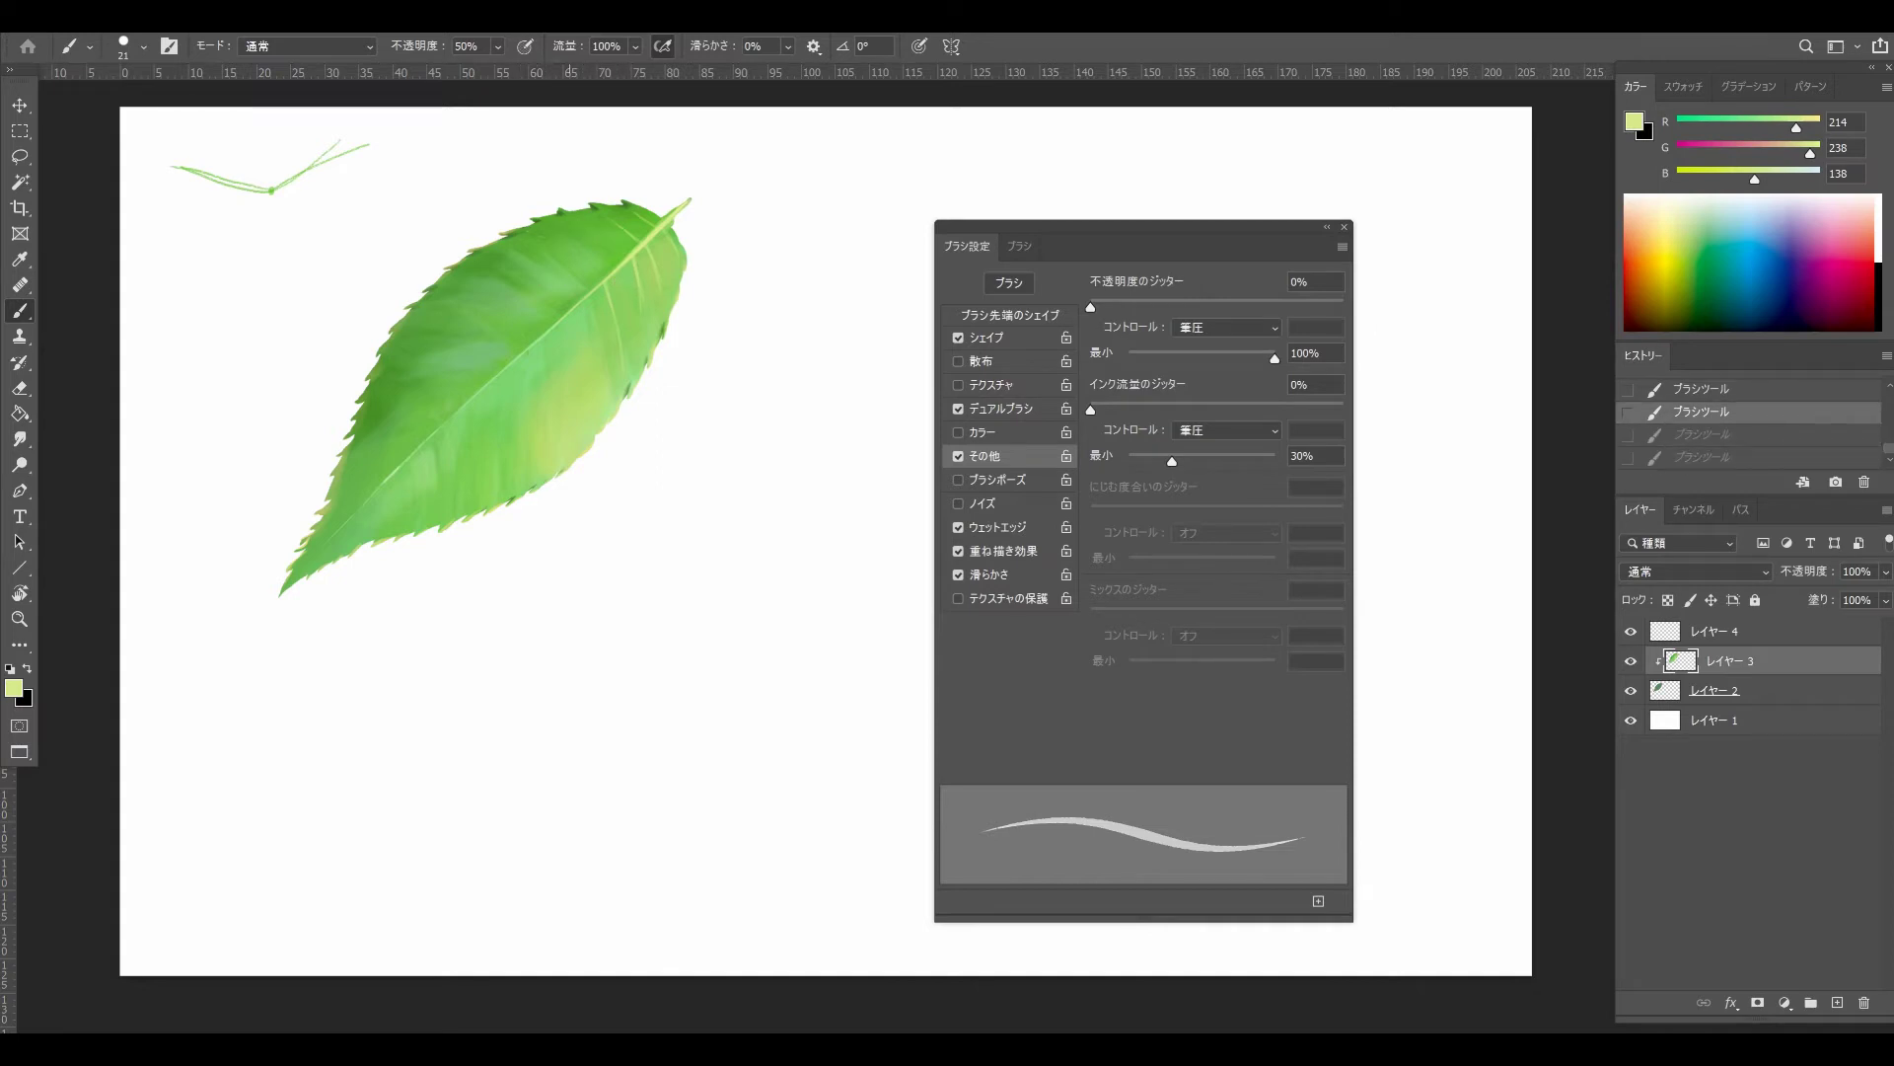
pyautogui.hotkey('ctrl', 'shift', 'z')
pyautogui.hotkey('ctrl', 'shift', 'z')
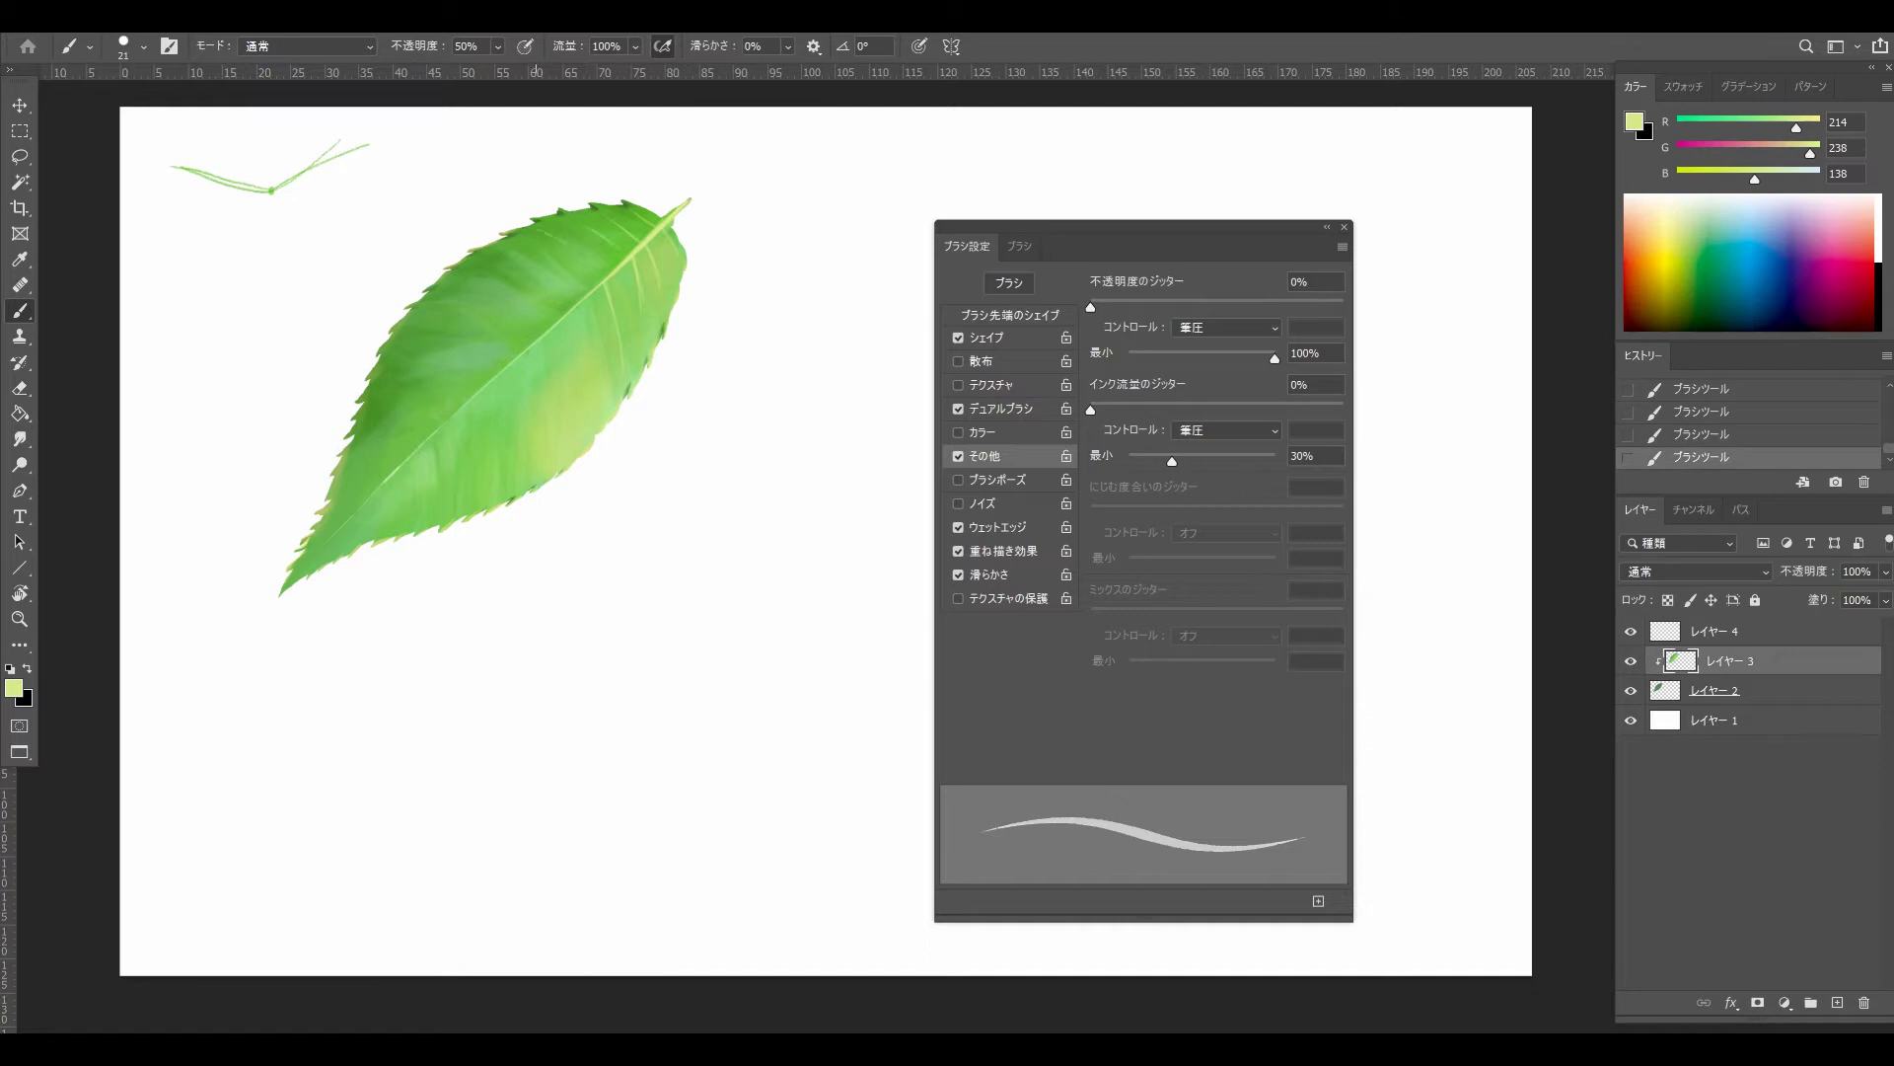
# Undo the last two vein strokes and paint a light vein from the upper midrib towards the leaf's upper edge.
pyautogui.hotkey('ctrl', 'alt', 'z')
pyautogui.hotkey('ctrl', 'shift', 'z')
pyautogui.hotkey('ctrl', 'alt', 'z')
pyautogui.hotkey('ctrl', 'shift', 'z')
pyautogui.hotkey('ctrl', 'alt', 'z')
pyautogui.hotkey('ctrl', 'alt', 'z')
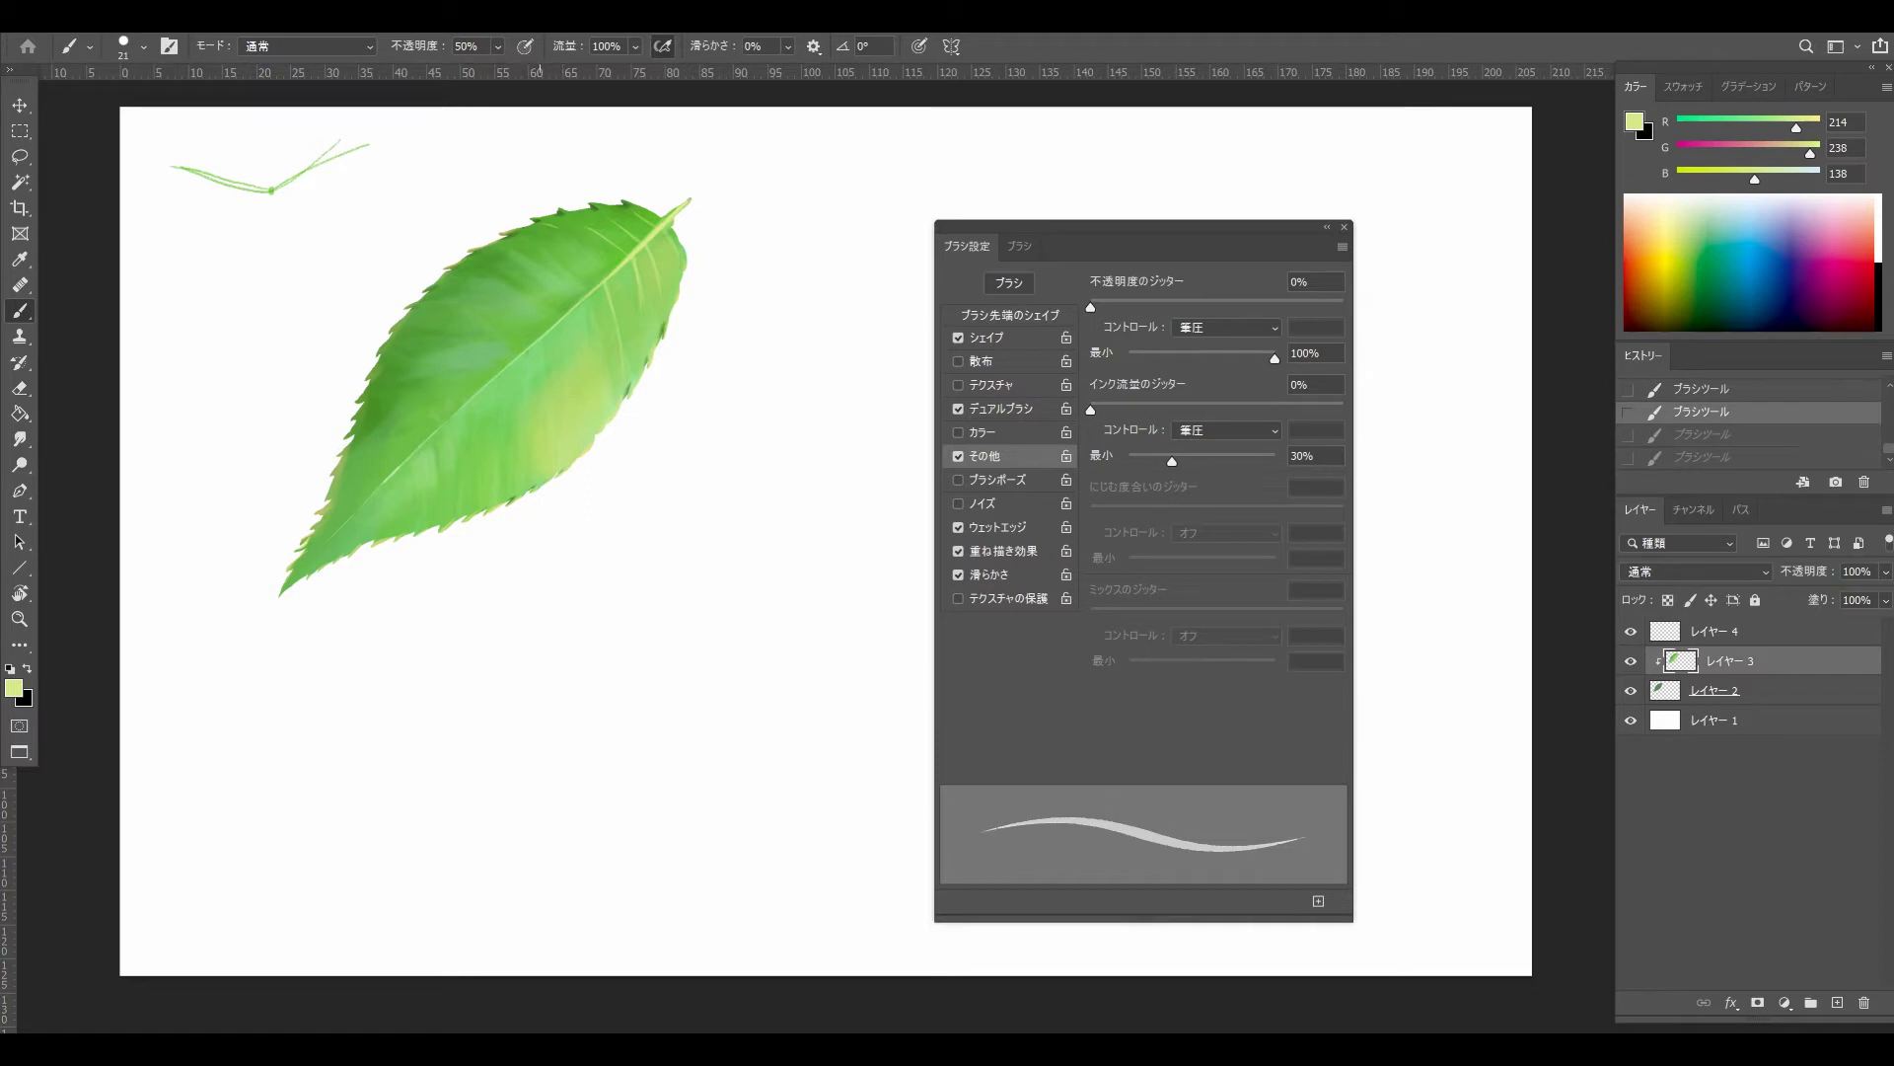
pyautogui.moveTo(625, 259); pyautogui.dragTo(578, 223)
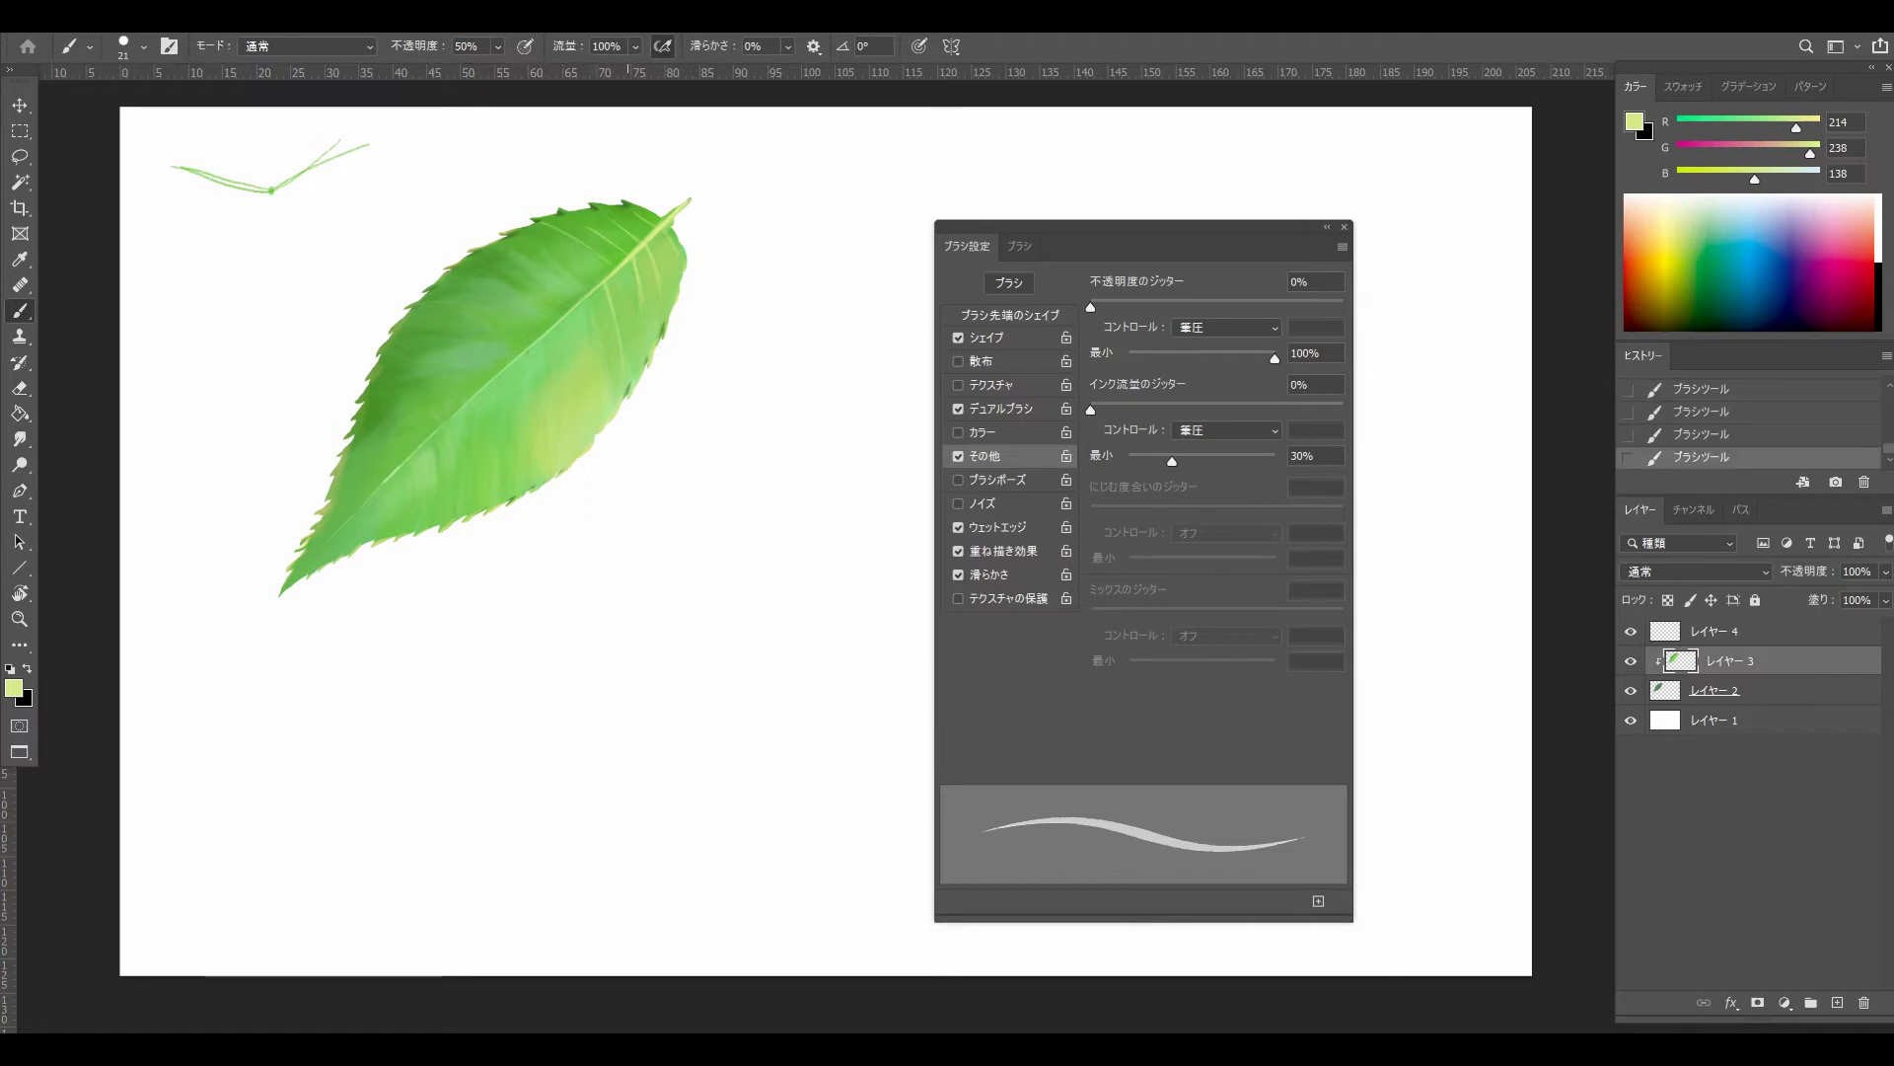
# Sample dark green R 76, G 150, B 47 and paint a thin shadow along the long side vein in the leaf's right half.
pyautogui.keyDown('alt'); pyautogui.click(390, 415); pyautogui.keyUp('alt')
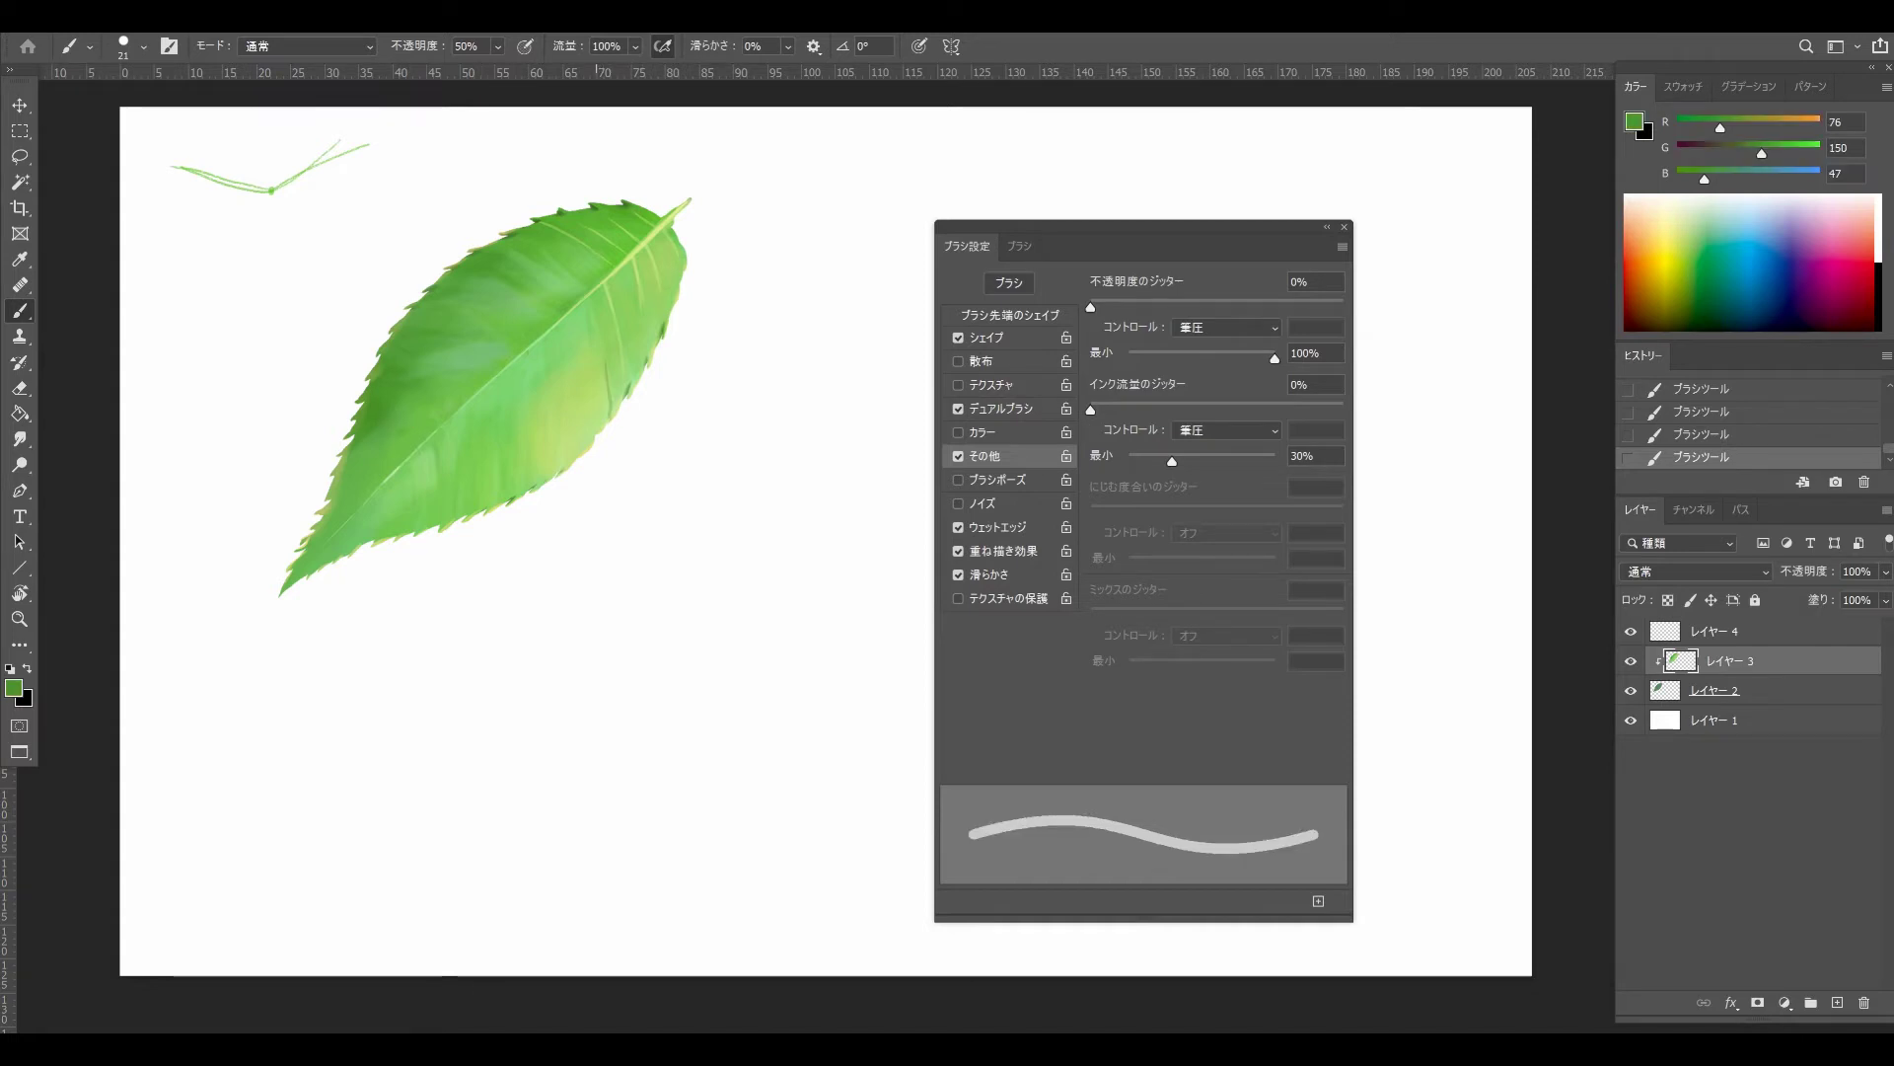
pyautogui.hotkey('ctrl', 'z')
pyautogui.hotkey('ctrl', 'z')
pyautogui.moveTo(593, 302); pyautogui.dragTo(610, 405)
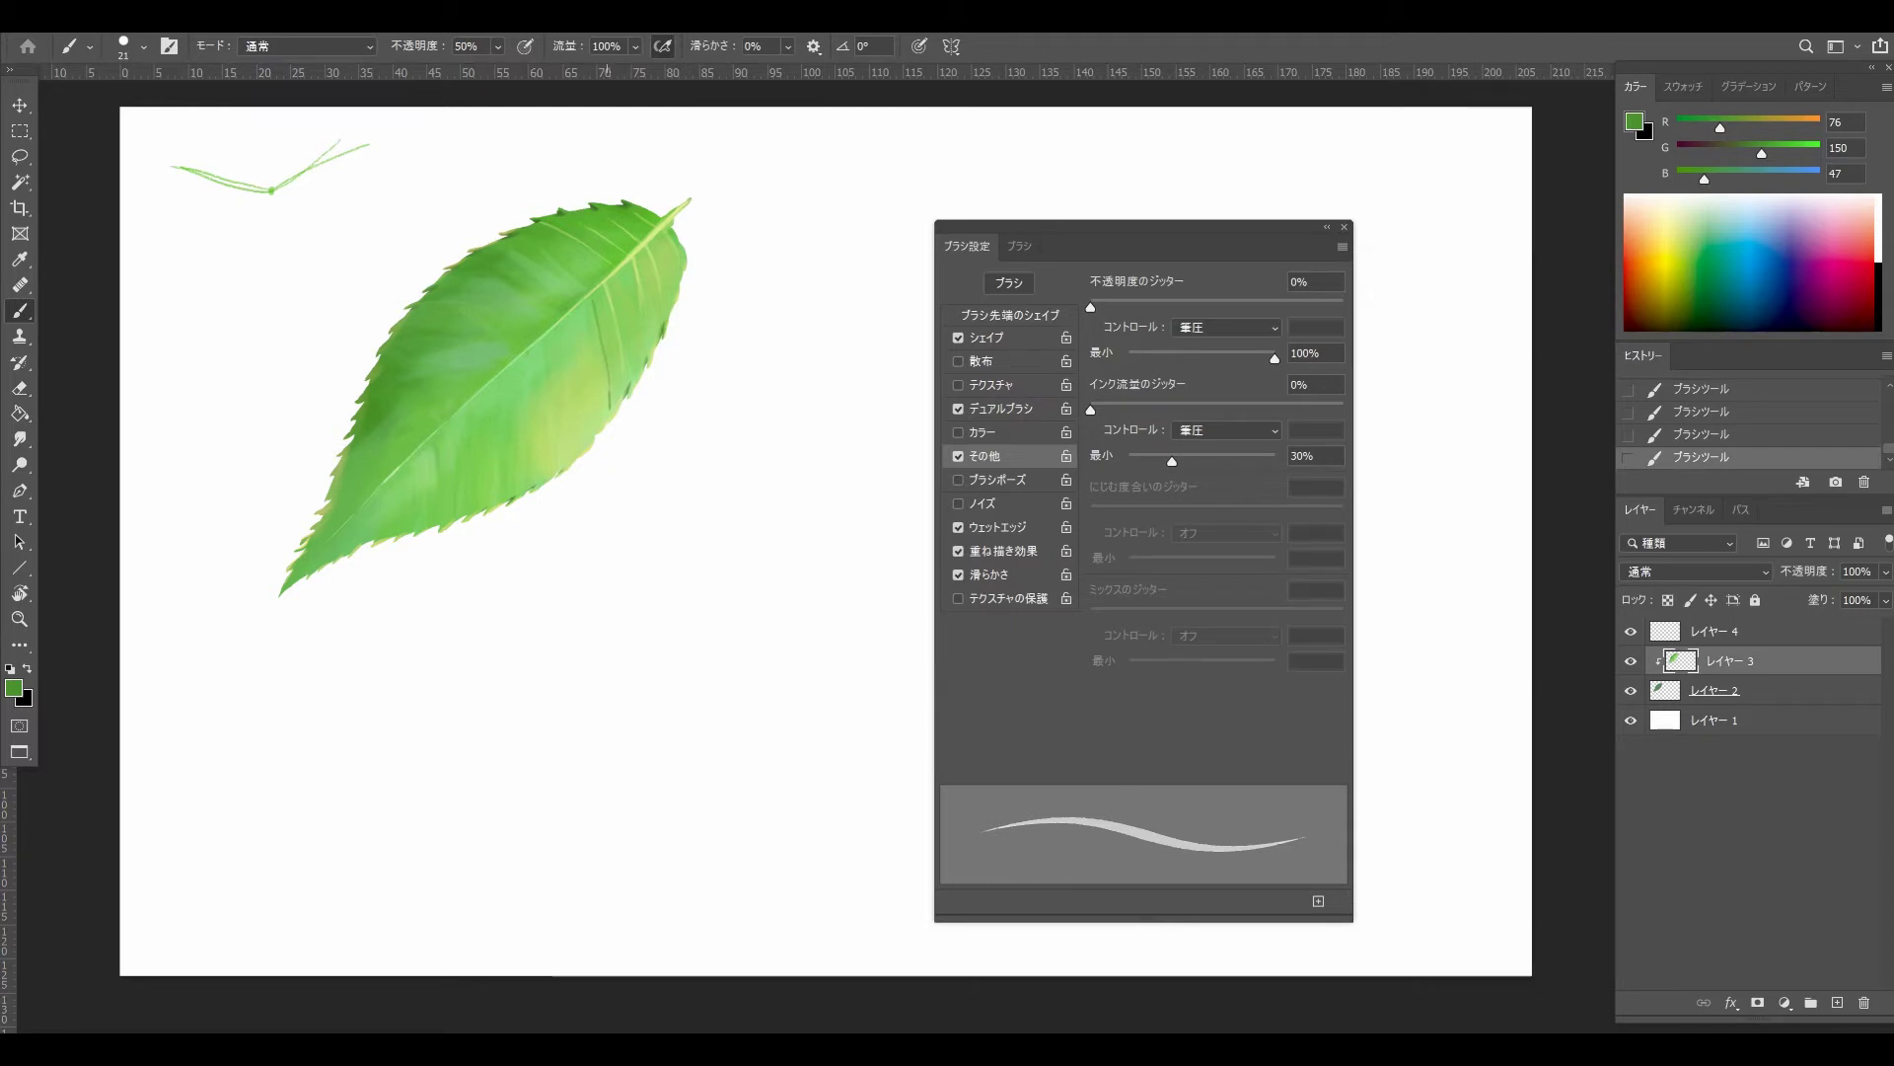
# Enlarge the brush to 37 px, sample green R 90, G 175, B 54 from the upper leaf, and undo the last stroke.
pyautogui.press(']')
pyautogui.press(']')
pyautogui.press(']')
pyautogui.press(']')
pyautogui.press(']')
pyautogui.press(']')
pyautogui.keyDown('alt'); pyautogui.click(589, 337); pyautogui.keyUp('alt')
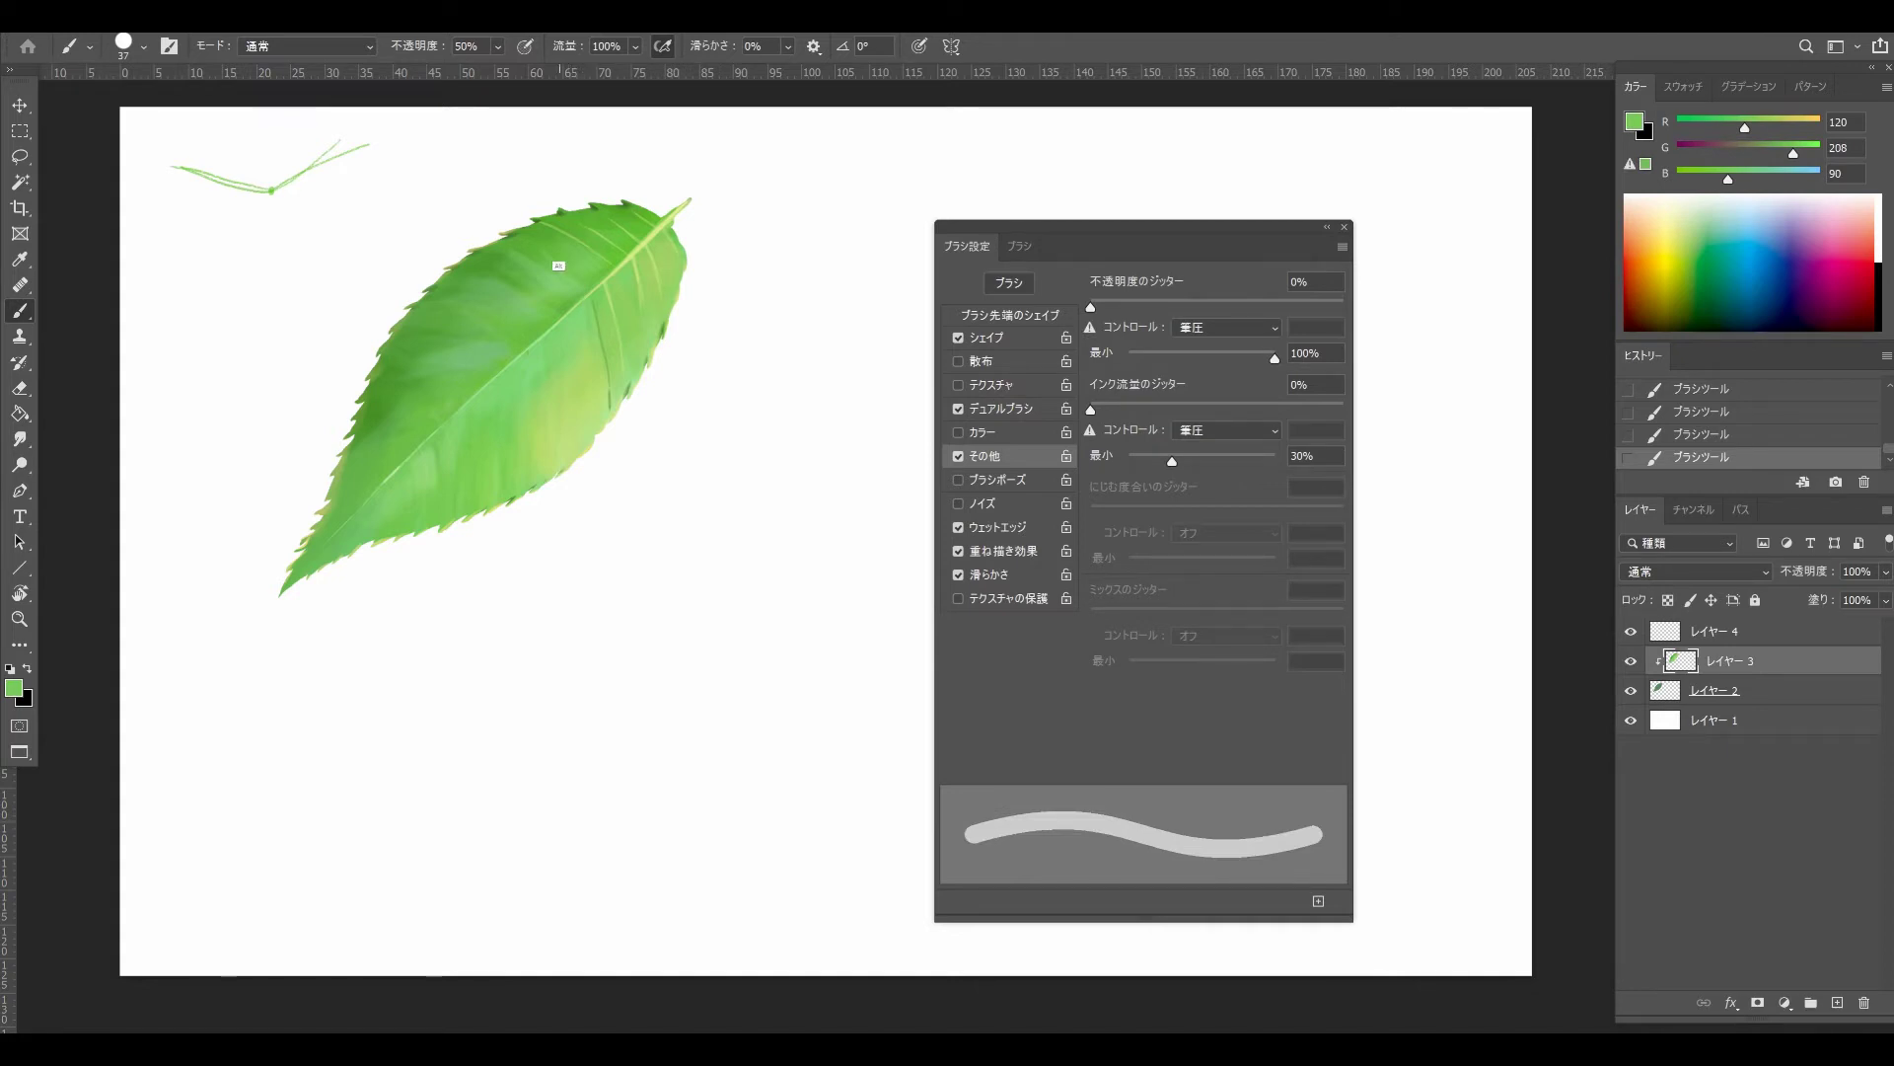
pyautogui.keyDown('alt'); pyautogui.click(558, 267); pyautogui.keyUp('alt')
pyautogui.hotkey('ctrl', 'z')
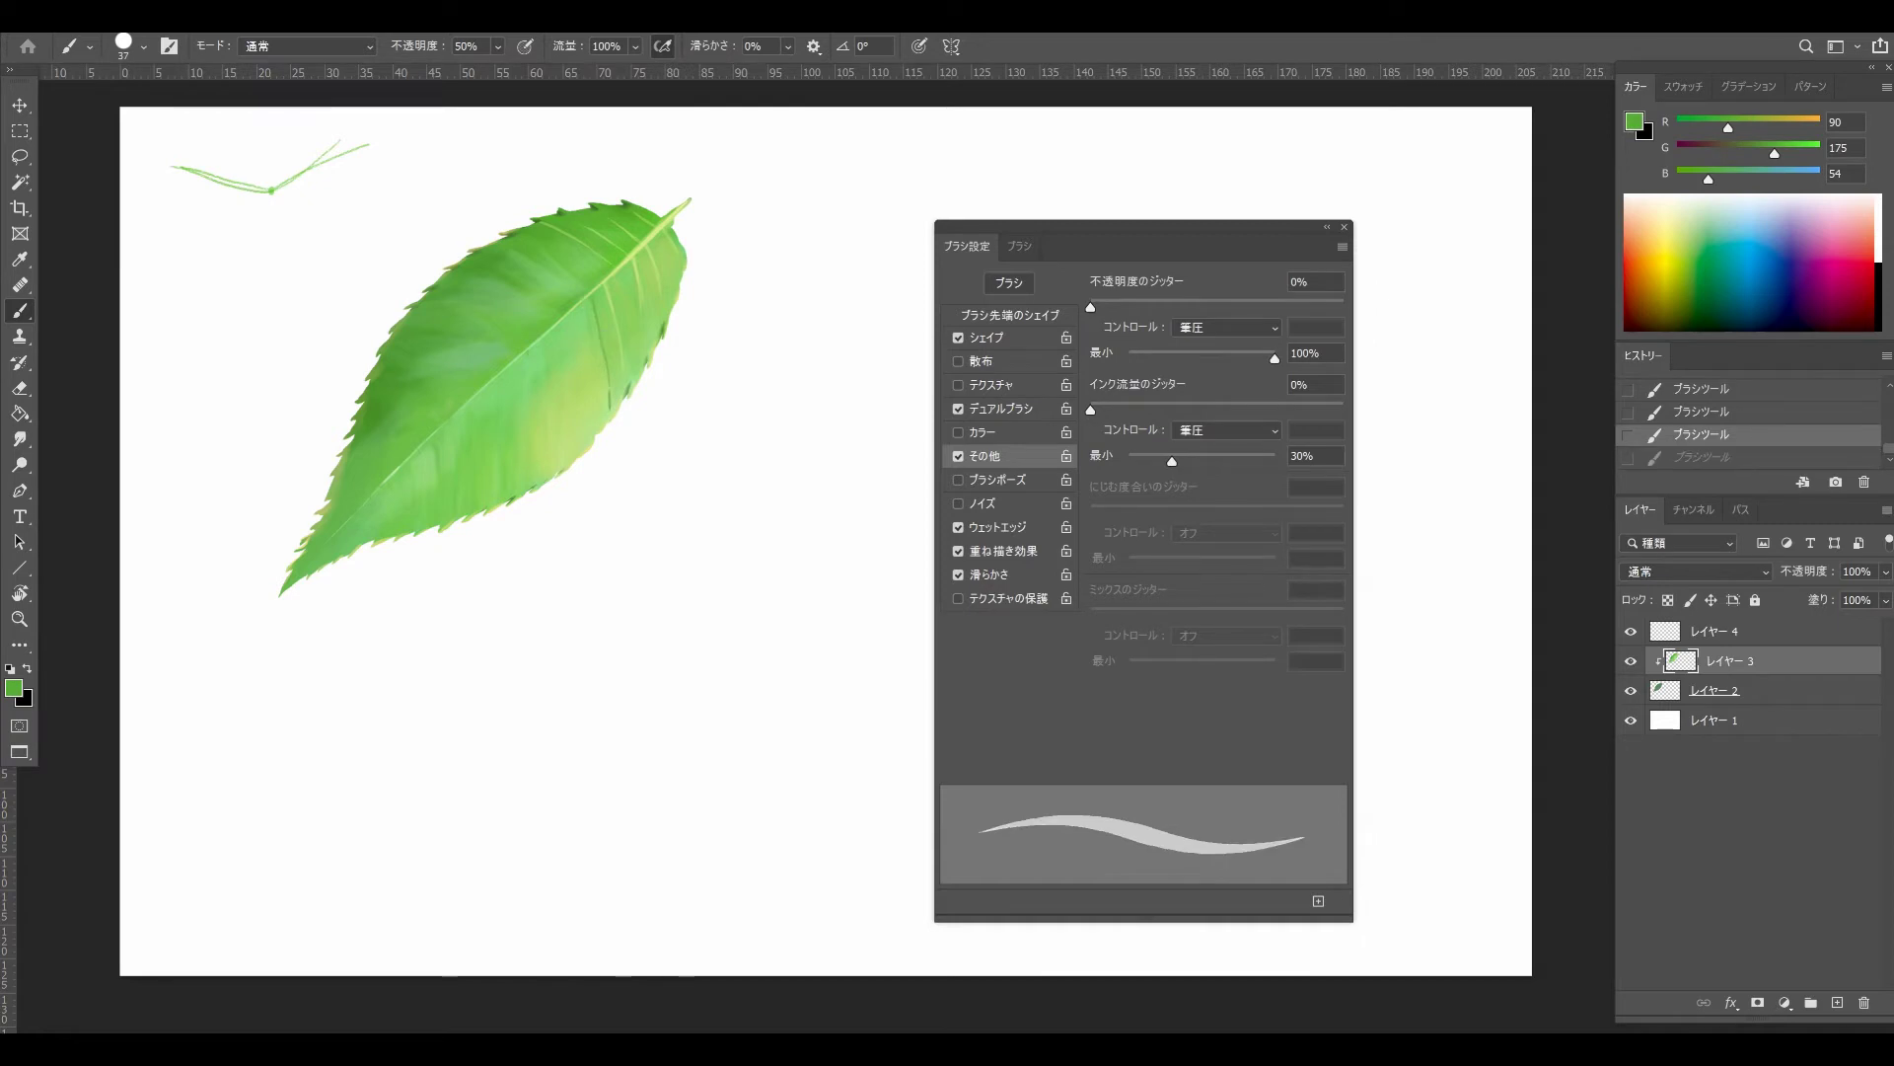
# Set the colour to green R 98, G 194, B 57, paint beside the dark side vein at 18 px, and undo the unwanted strokes.
pyautogui.click(14, 687)
pyautogui.moveTo(1264, 216); pyautogui.dragTo(1266, 198)
pyautogui.click(1543, 130)
pyautogui.moveTo(592, 299)
pyautogui.mouseDown()
pyautogui.moveTo(601, 346)
pyautogui.moveTo(584, 341)
pyautogui.moveTo(604, 346)
pyautogui.mouseUp()
pyautogui.hotkey('ctrl', 'z')
pyautogui.hotkey('ctrl', 'z')
pyautogui.hotkey('ctrl', 'z')
pyautogui.hotkey('ctrl', 'z')
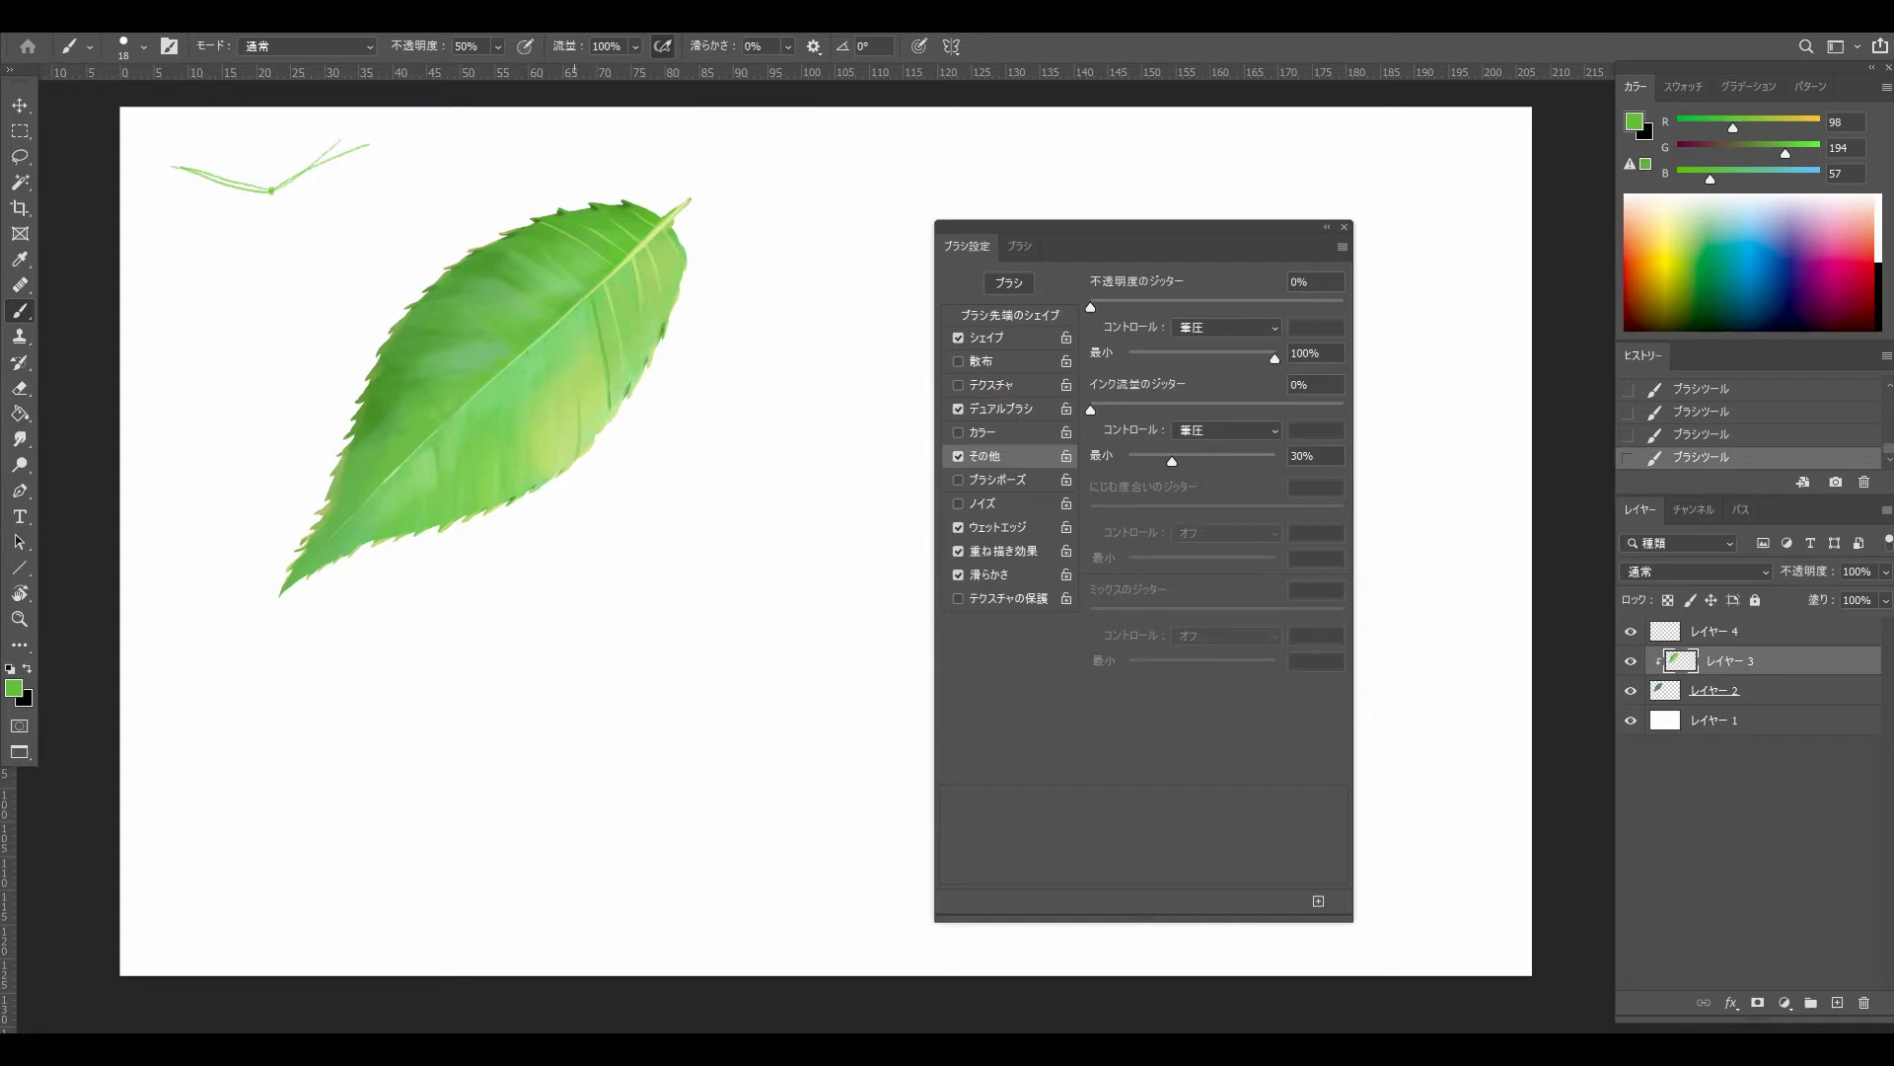
# Paint green side veins across the yellow area of the leaf's right half at 23 px, comparing the last stroke.
pyautogui.hotkey('ctrl', 'z')
pyautogui.hotkey('ctrl', 'shift', 'z')
pyautogui.moveTo(544, 511); pyautogui.dragTo(554, 510)
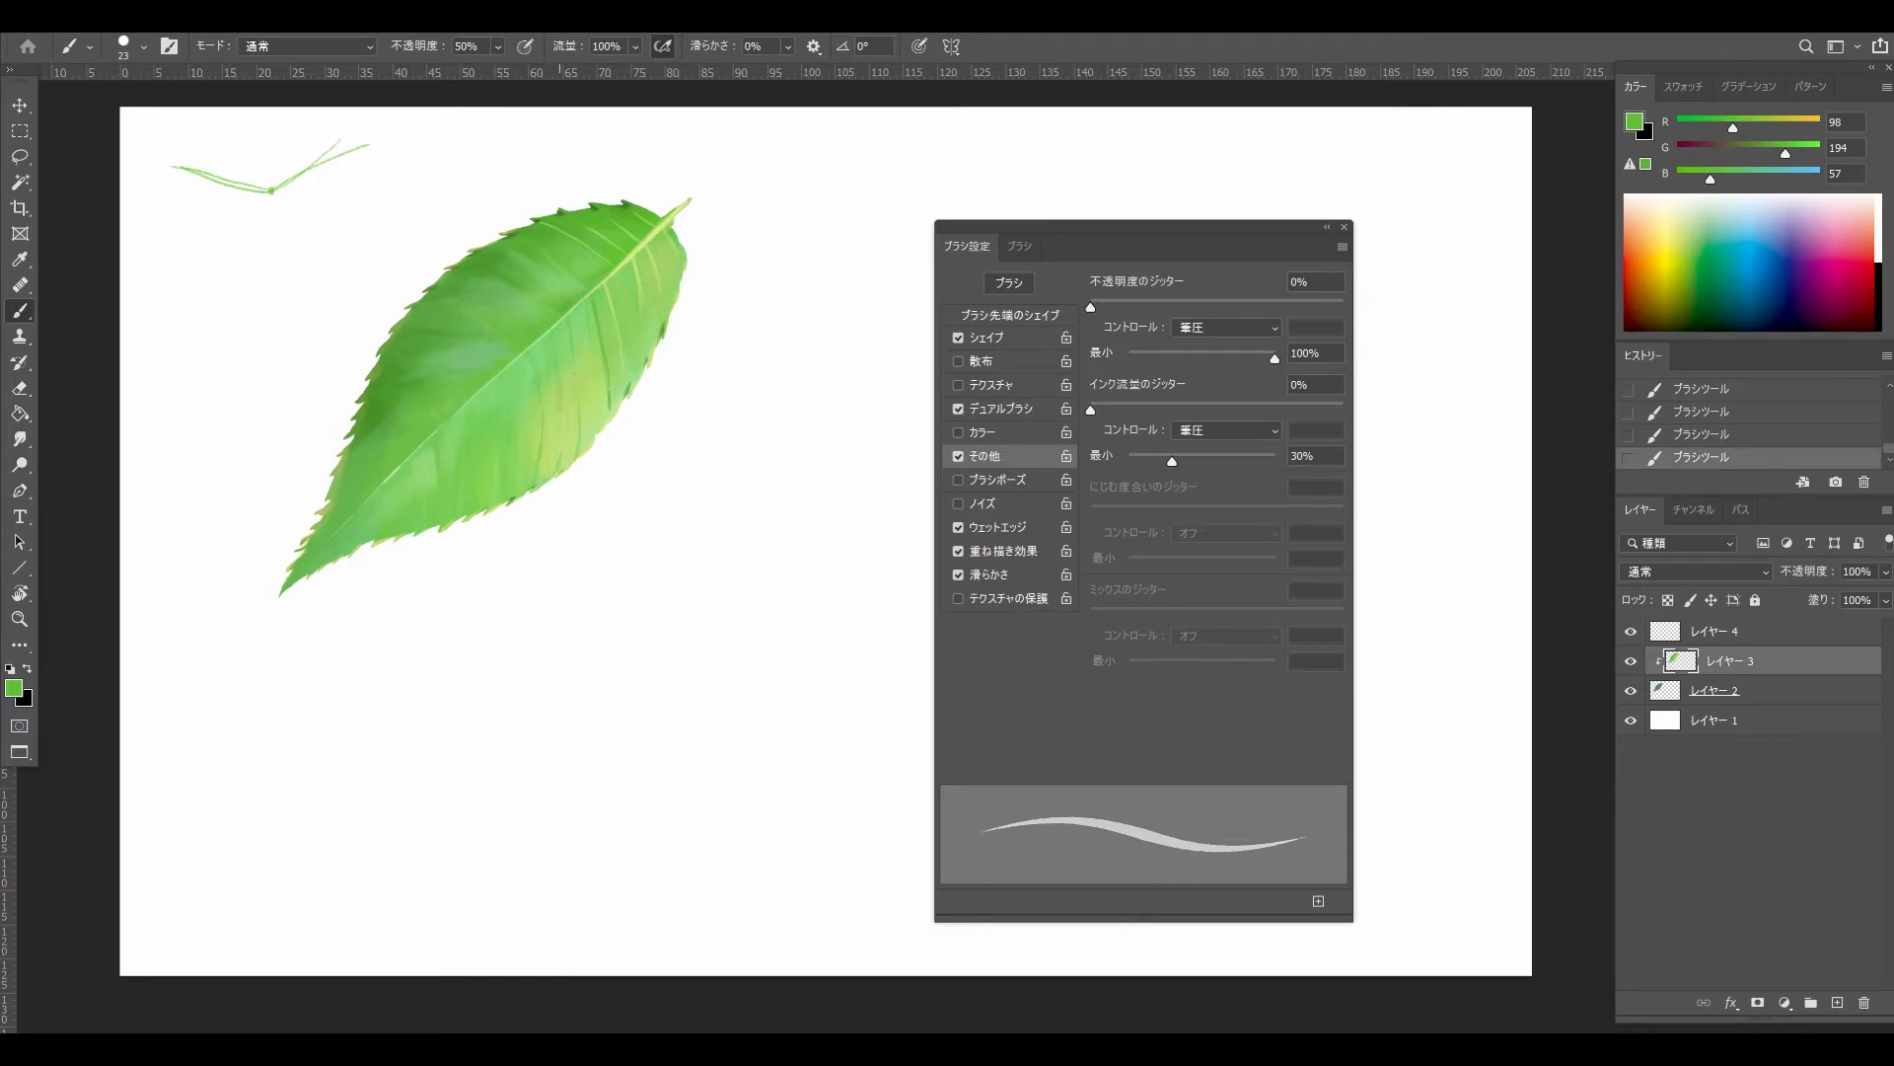
pyautogui.hotkey('ctrl', 'z')
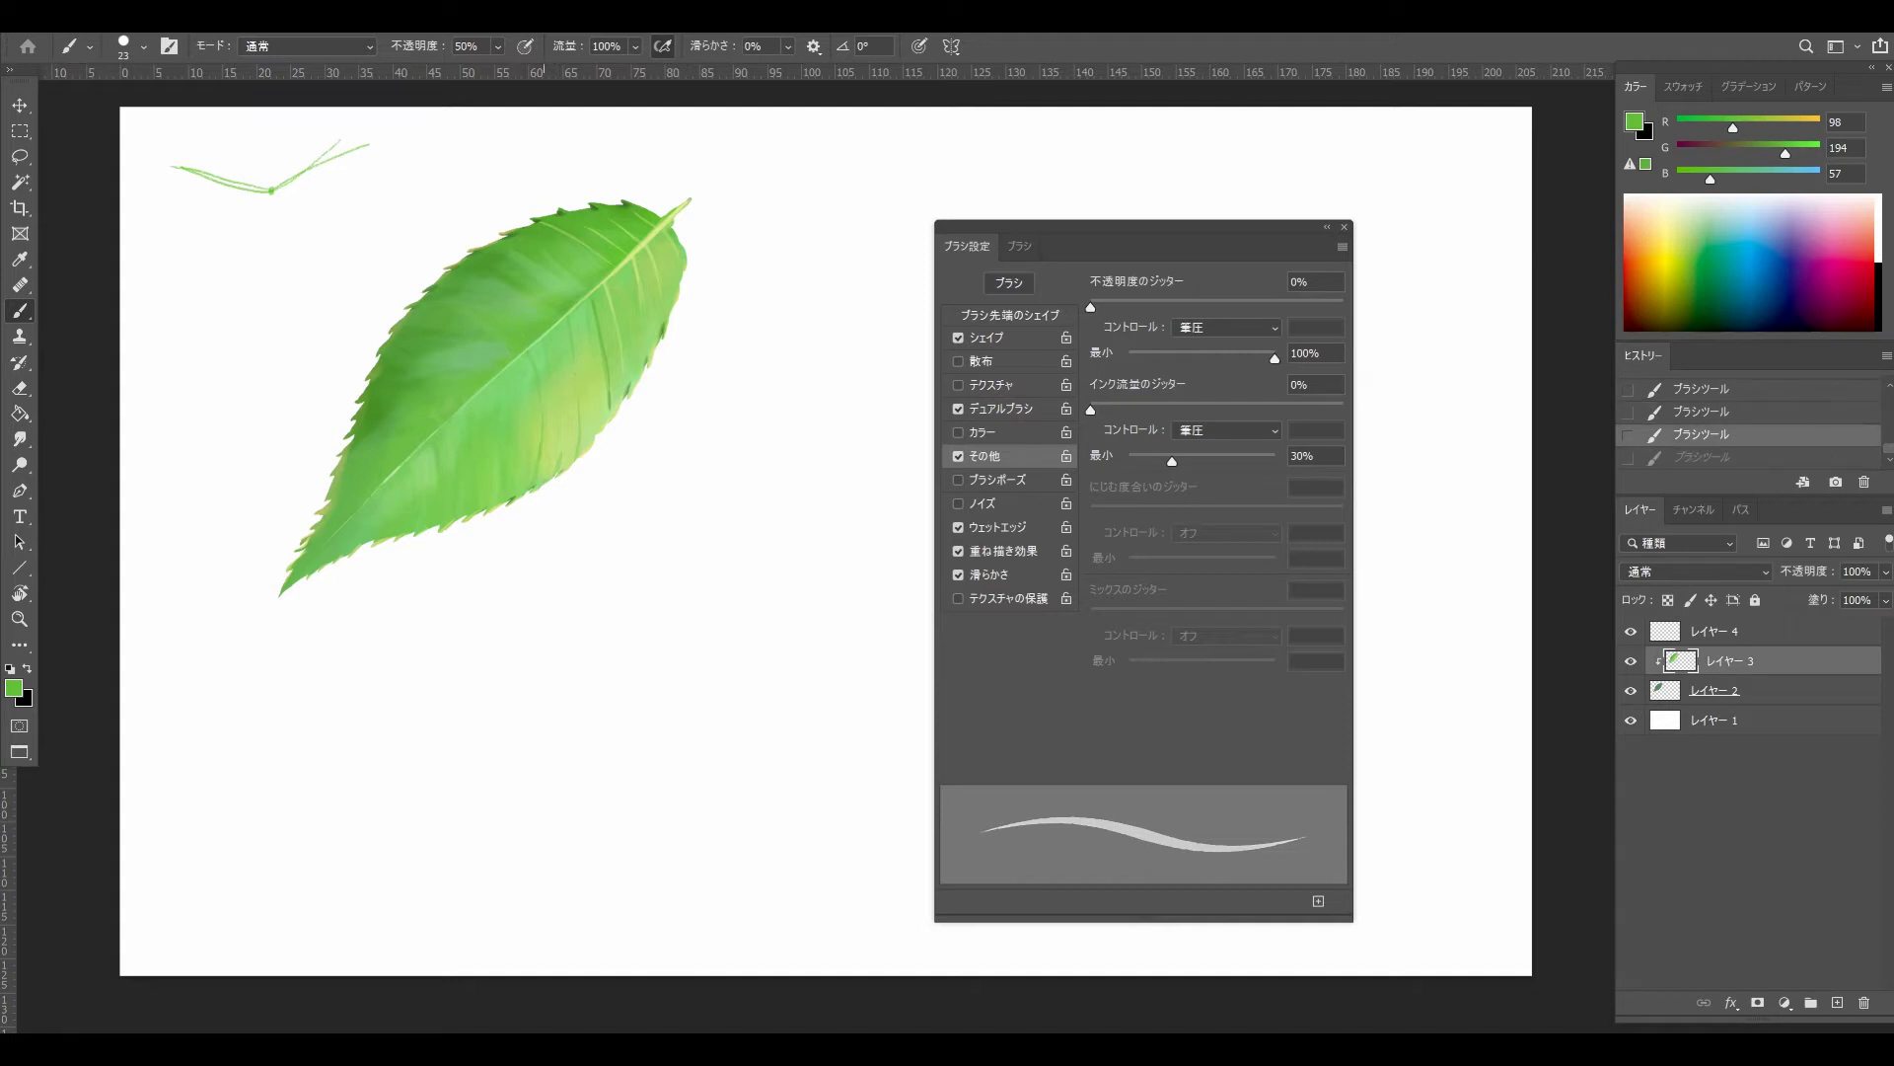
pyautogui.hotkey('ctrl', 'shift', 'z')
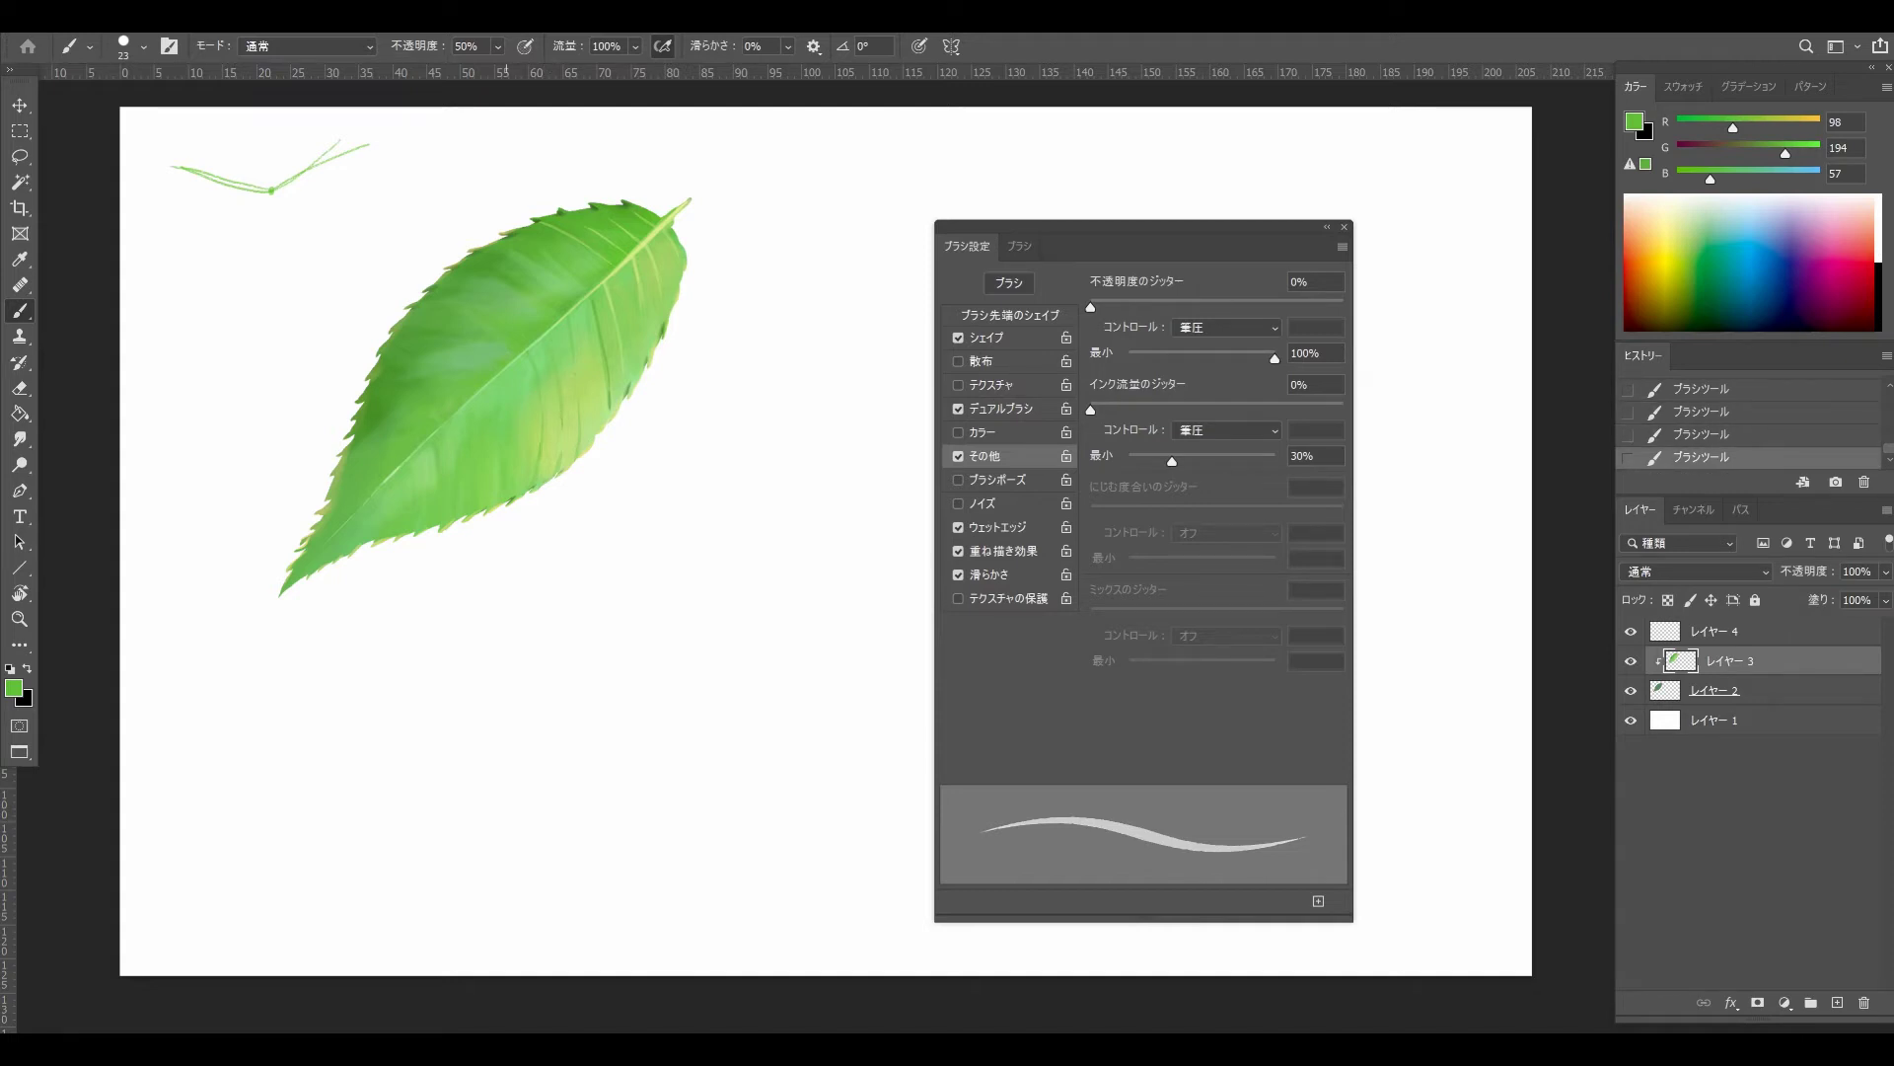
# Continue the green side veins from the midrib down towards the leaf tip, undoing and restoring strokes to compare them.
pyautogui.hotkey('ctrl', 'z')
pyautogui.hotkey('ctrl', 'shift', 'z')
pyautogui.hotkey('ctrl', 'z')
pyautogui.hotkey('ctrl', 'z')
pyautogui.hotkey('ctrl', 'z')
pyautogui.hotkey('ctrl', 'z')
pyautogui.hotkey('ctrl', 'z')
pyautogui.hotkey('ctrl', 'shift', 'z')
pyautogui.hotkey('ctrl', 'z')
pyautogui.hotkey('ctrl', 'shift', 'z')
pyautogui.hotkey('ctrl', 'z')
pyautogui.hotkey('ctrl', 'shift', 'z')
pyautogui.hotkey('ctrl', 'z')
pyautogui.hotkey('ctrl', 'shift', 'z')
pyautogui.hotkey('ctrl', 'z')
pyautogui.hotkey('ctrl', 'shift', 'z')
pyautogui.hotkey('ctrl', 'z')
pyautogui.hotkey('ctrl', 'shift', 'z')
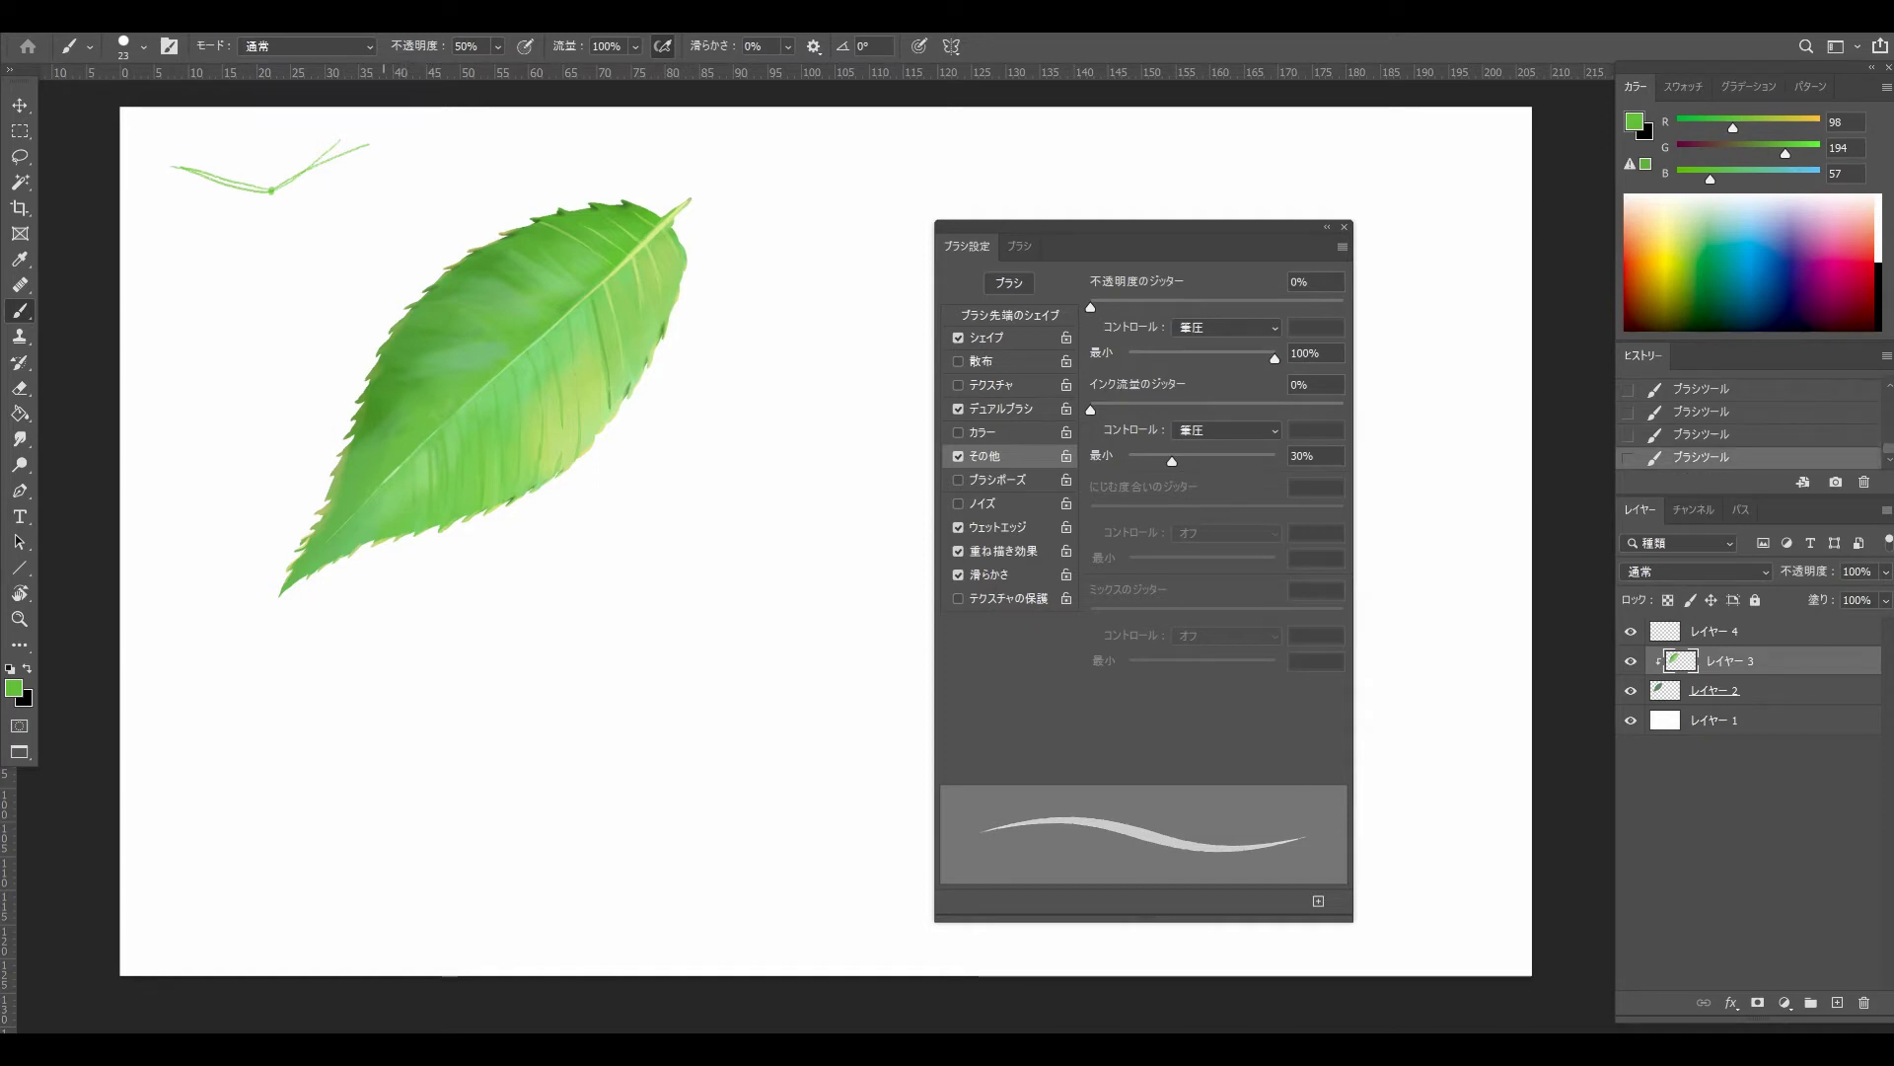
# Undo the last three vein strokes and repaint a side vein from the lower midrib near the leaf tip.
pyautogui.hotkey('ctrl', 'z')
pyautogui.hotkey('ctrl', 'shift', 'z')
pyautogui.hotkey('ctrl', 'z')
pyautogui.hotkey('ctrl', 'z')
pyautogui.hotkey('ctrl', 'z')
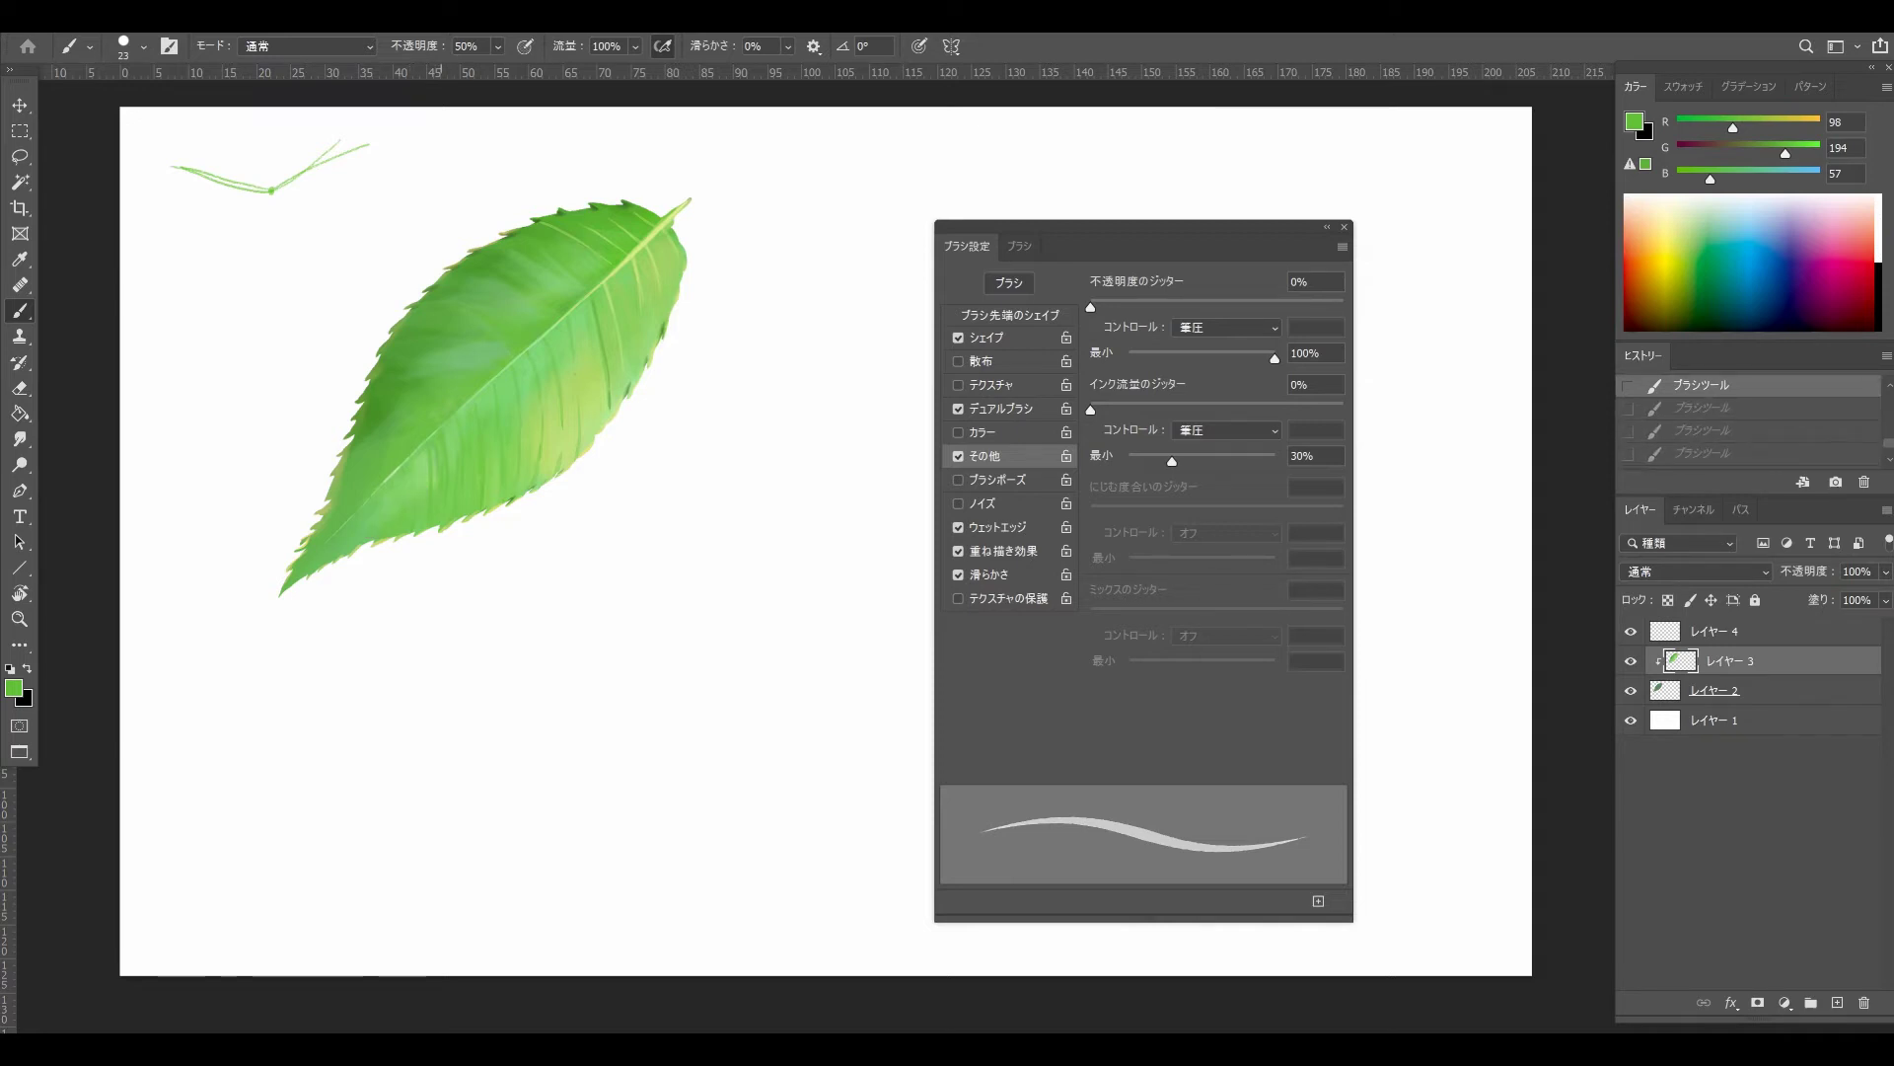
pyautogui.moveTo(419, 482); pyautogui.dragTo(386, 553)
# Sample green R 108, G 196, B 73 near the leaf tip, compare the last vein stroke, and leave it undone.
pyautogui.keyDown('alt'); pyautogui.click(384, 523); pyautogui.keyUp('alt')
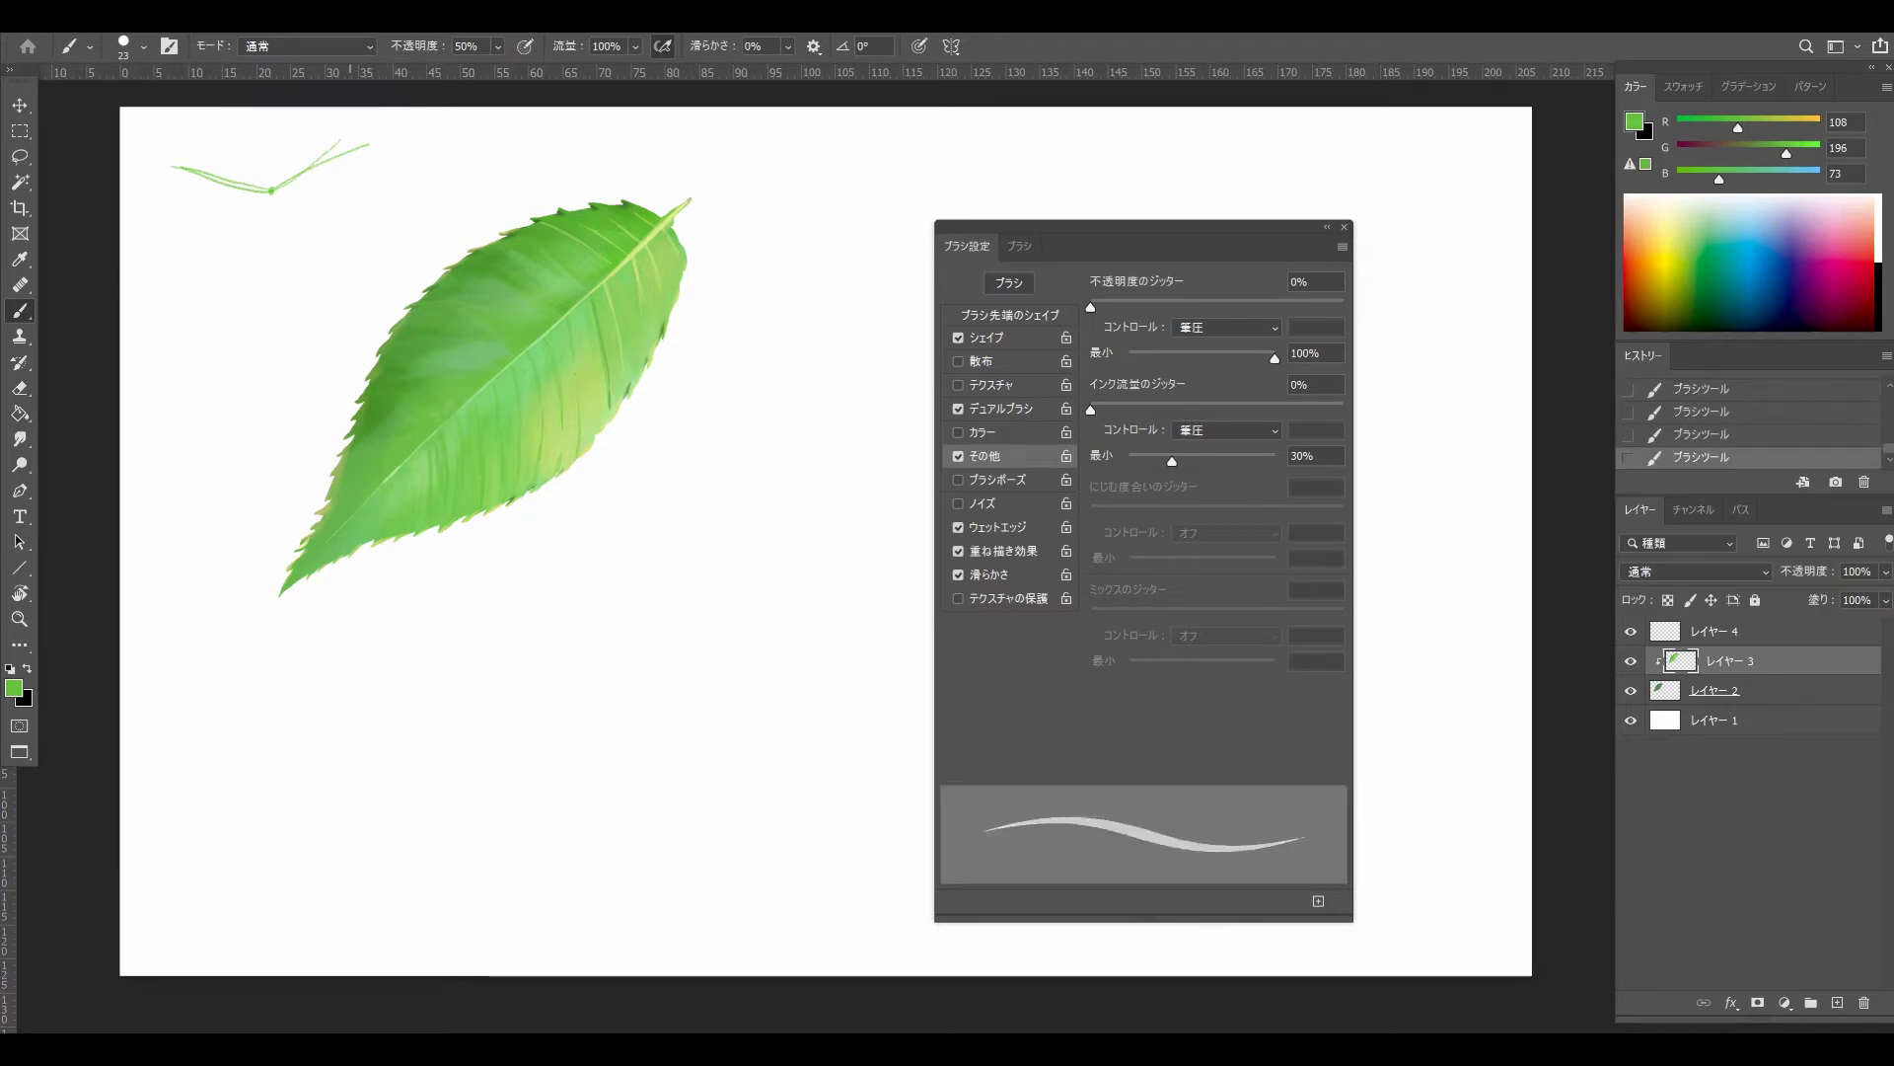
pyautogui.hotkey('ctrl', 'z')
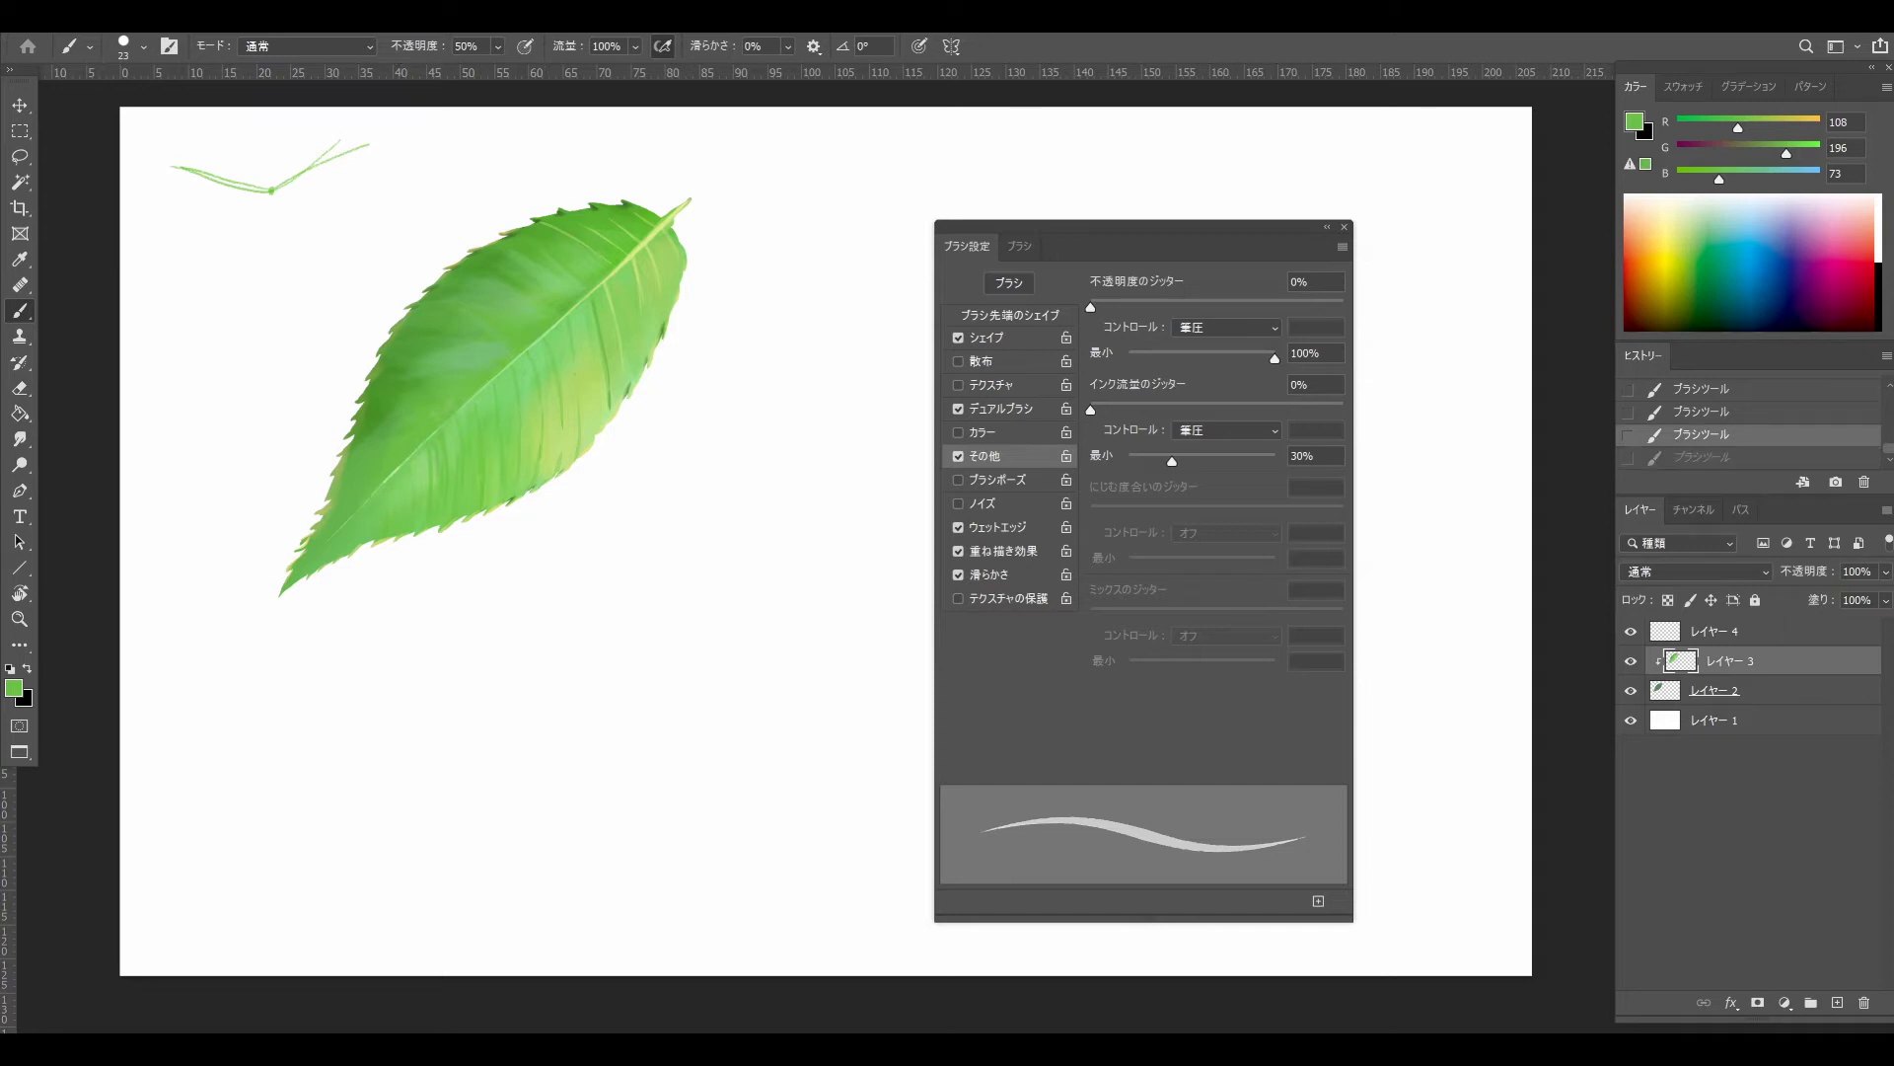
pyautogui.hotkey('ctrl', 'shift', 'z')
pyautogui.hotkey('ctrl', 'z')
pyautogui.hotkey('ctrl', 'shift', 'z')
pyautogui.hotkey('ctrl', 'z')
# Sample dark green R 85, G 158, B 58 and paint darker side veins across the leaf's upper-left half at 23 px.
pyautogui.keyDown('alt'); pyautogui.click(403, 367); pyautogui.keyUp('alt')
pyautogui.moveTo(444, 371); pyautogui.dragTo(519, 341)
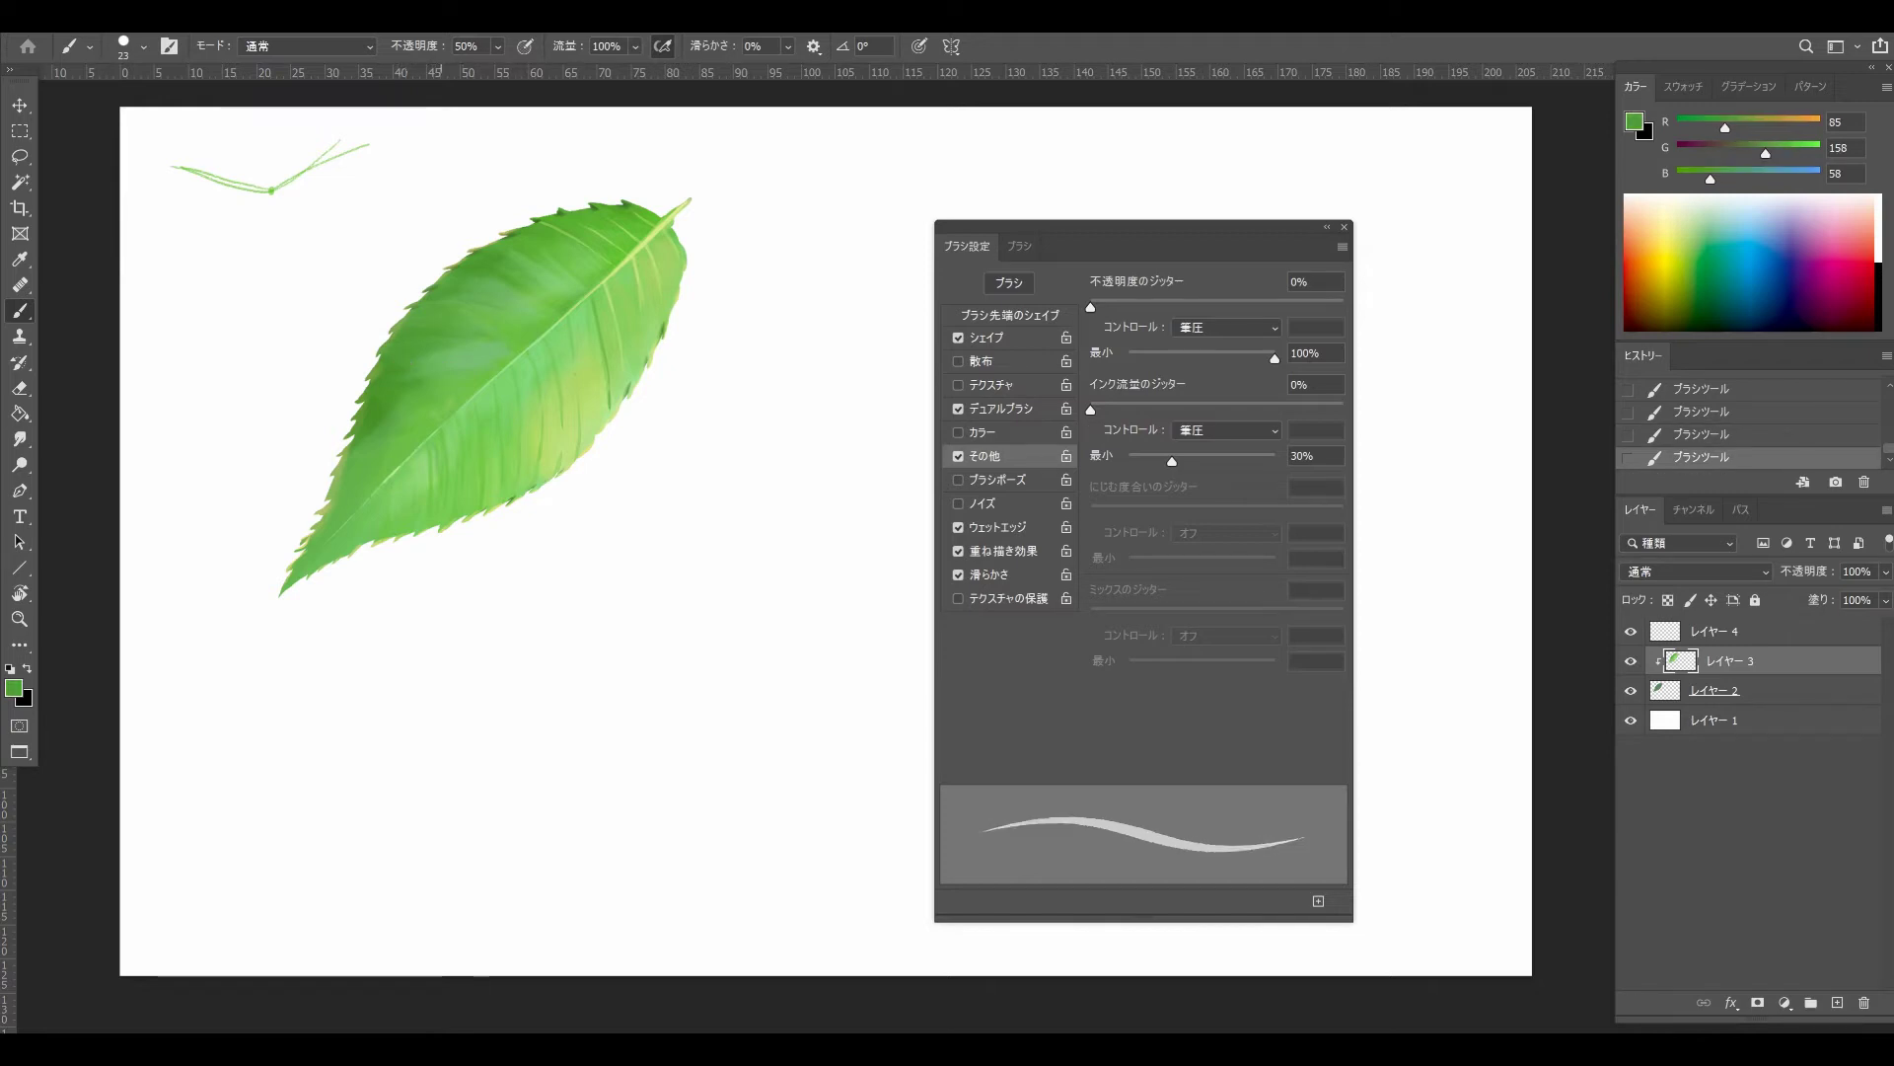
pyautogui.hotkey('ctrl', 'z')
pyautogui.moveTo(488, 314); pyautogui.dragTo(459, 326)
# Extend the dark veins towards the left edge with sampled green R 84, G 159, B 60 at 32 px, comparing the last stroke.
pyautogui.moveTo(431, 359)
pyautogui.mouseDown()
pyautogui.moveTo(436, 383)
pyautogui.moveTo(388, 391)
pyautogui.mouseUp()
pyautogui.hotkey('ctrl', 'z')
pyautogui.keyDown('alt'); pyautogui.click(399, 388); pyautogui.keyUp('alt')
pyautogui.hotkey('ctrl', 'z')
pyautogui.hotkey('ctrl', 'shift', 'z')
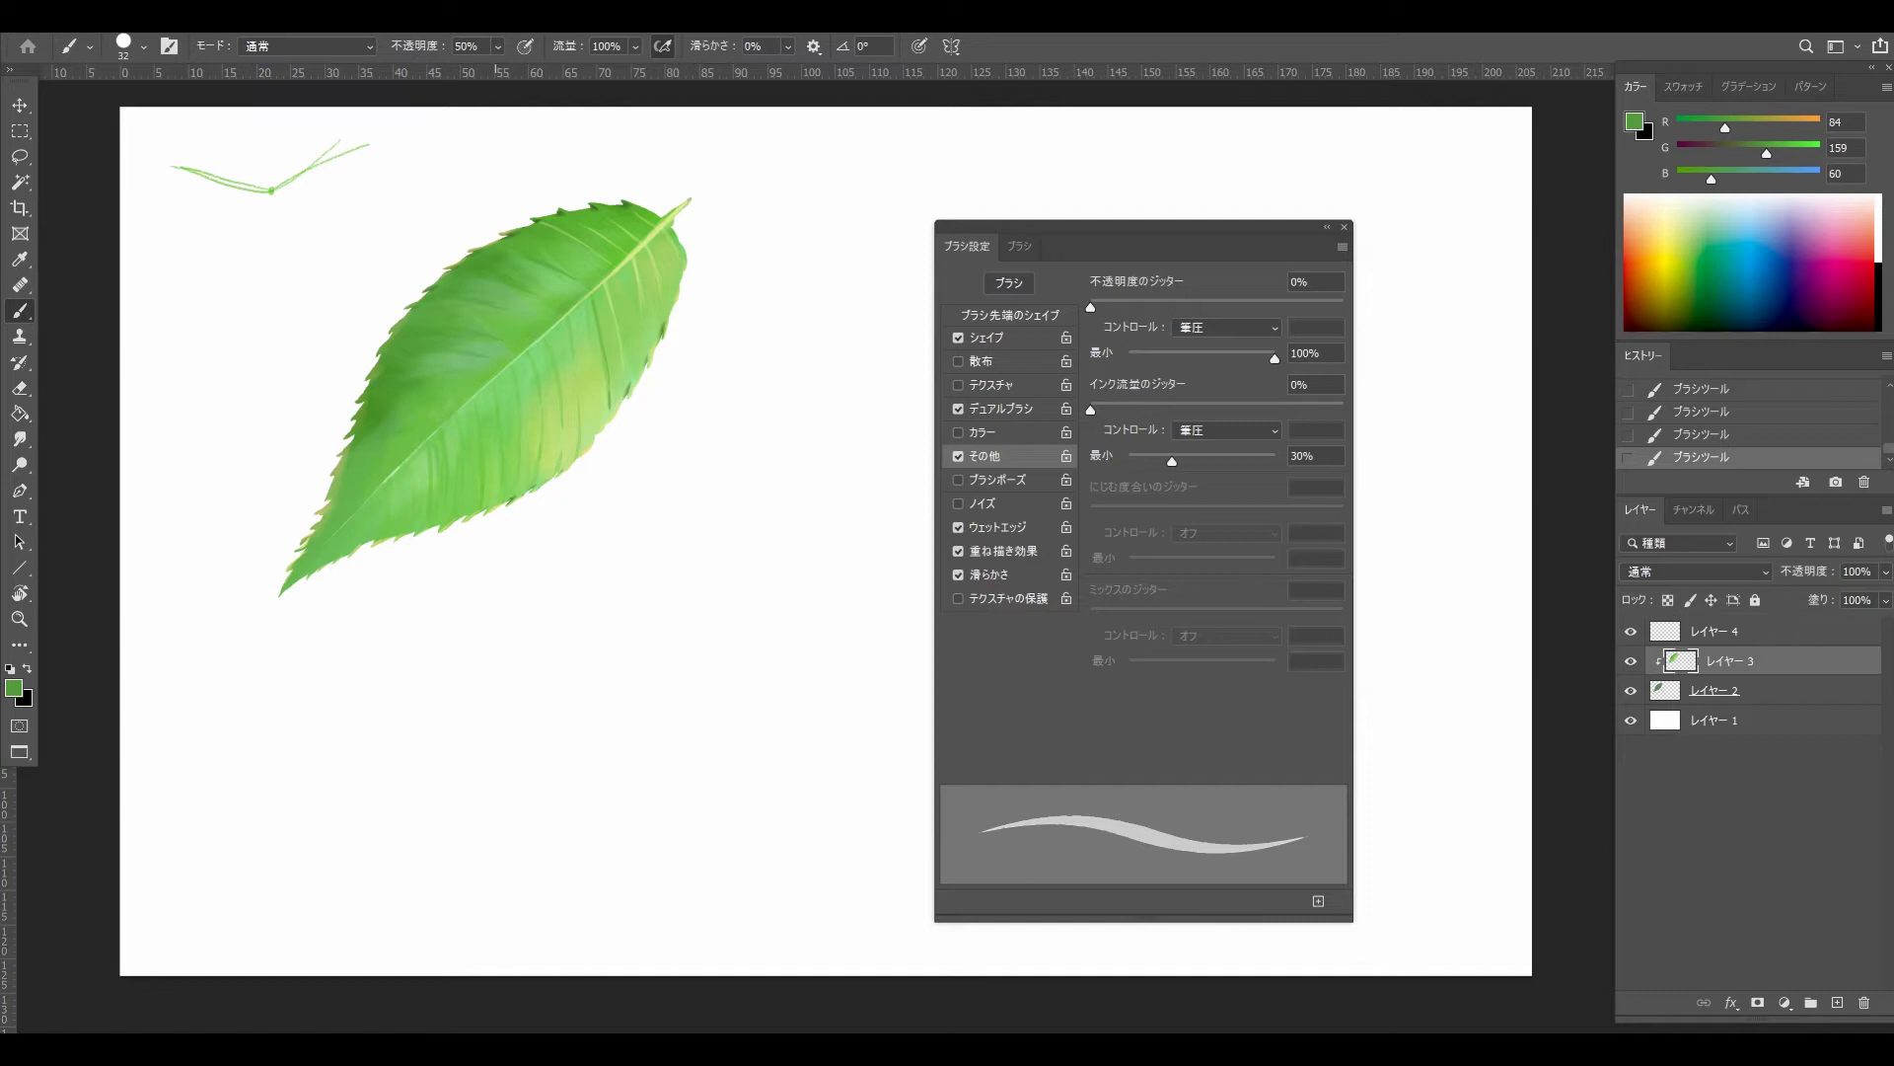
# Compare the last dark vein stroke, and undo the latest three strokes on the leaf's upper-left half.
pyautogui.hotkey('ctrl', 'z')
pyautogui.hotkey('ctrl', 'shift', 'z')
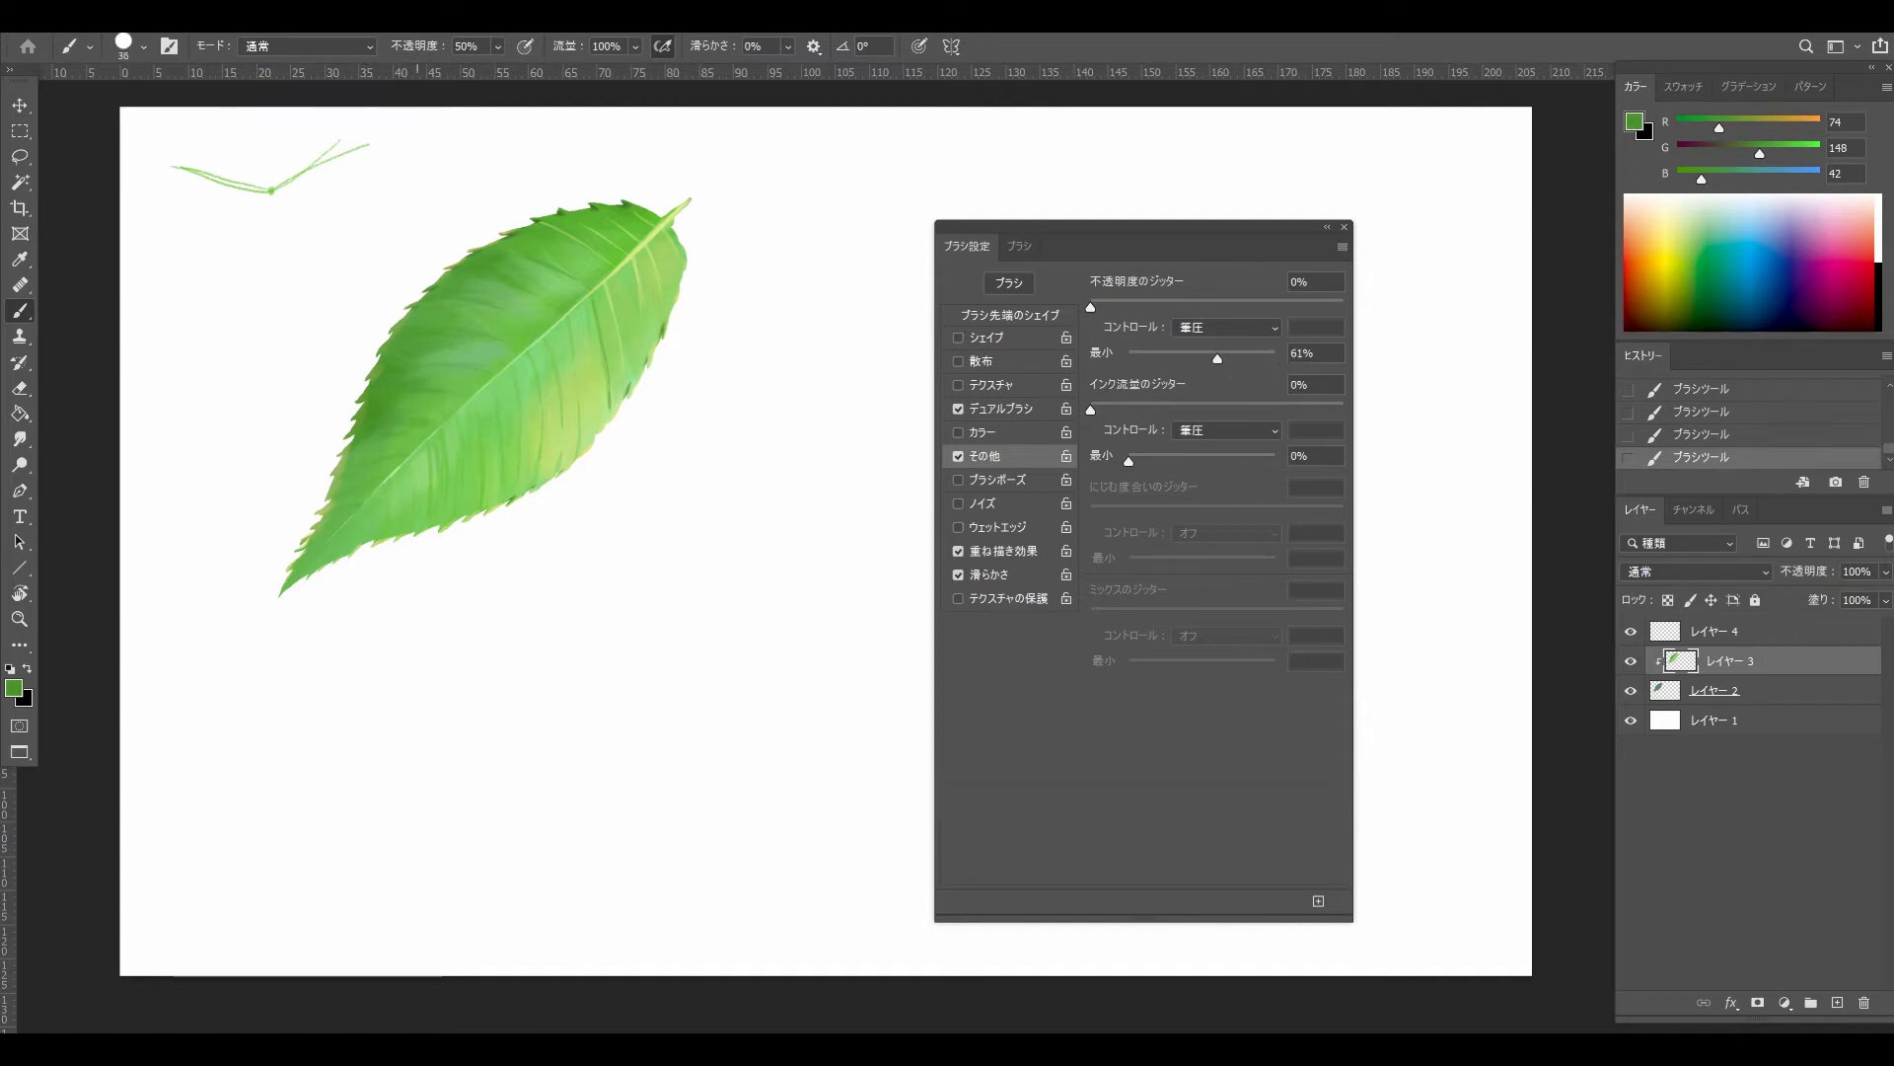
pyautogui.hotkey('ctrl', 'z')
pyautogui.hotkey('ctrl', 'z')
pyautogui.hotkey('ctrl', 'z')
# Adjust the dual brush settings and try a dark green stroke near the leaf's left edge at 36 px, comparing the last strokes.
pyautogui.click(958, 408)
pyautogui.click(1002, 409)
pyautogui.moveTo(1103, 641); pyautogui.dragTo(1110, 641)
pyautogui.moveTo(1103, 687); pyautogui.dragTo(1128, 732)
pyautogui.moveTo(1090, 778); pyautogui.dragTo(1134, 778)
pyautogui.moveTo(414, 380); pyautogui.dragTo(376, 395)
pyautogui.hotkey('ctrl', 'z')
pyautogui.hotkey('ctrl', 'z')
pyautogui.click(984, 455)
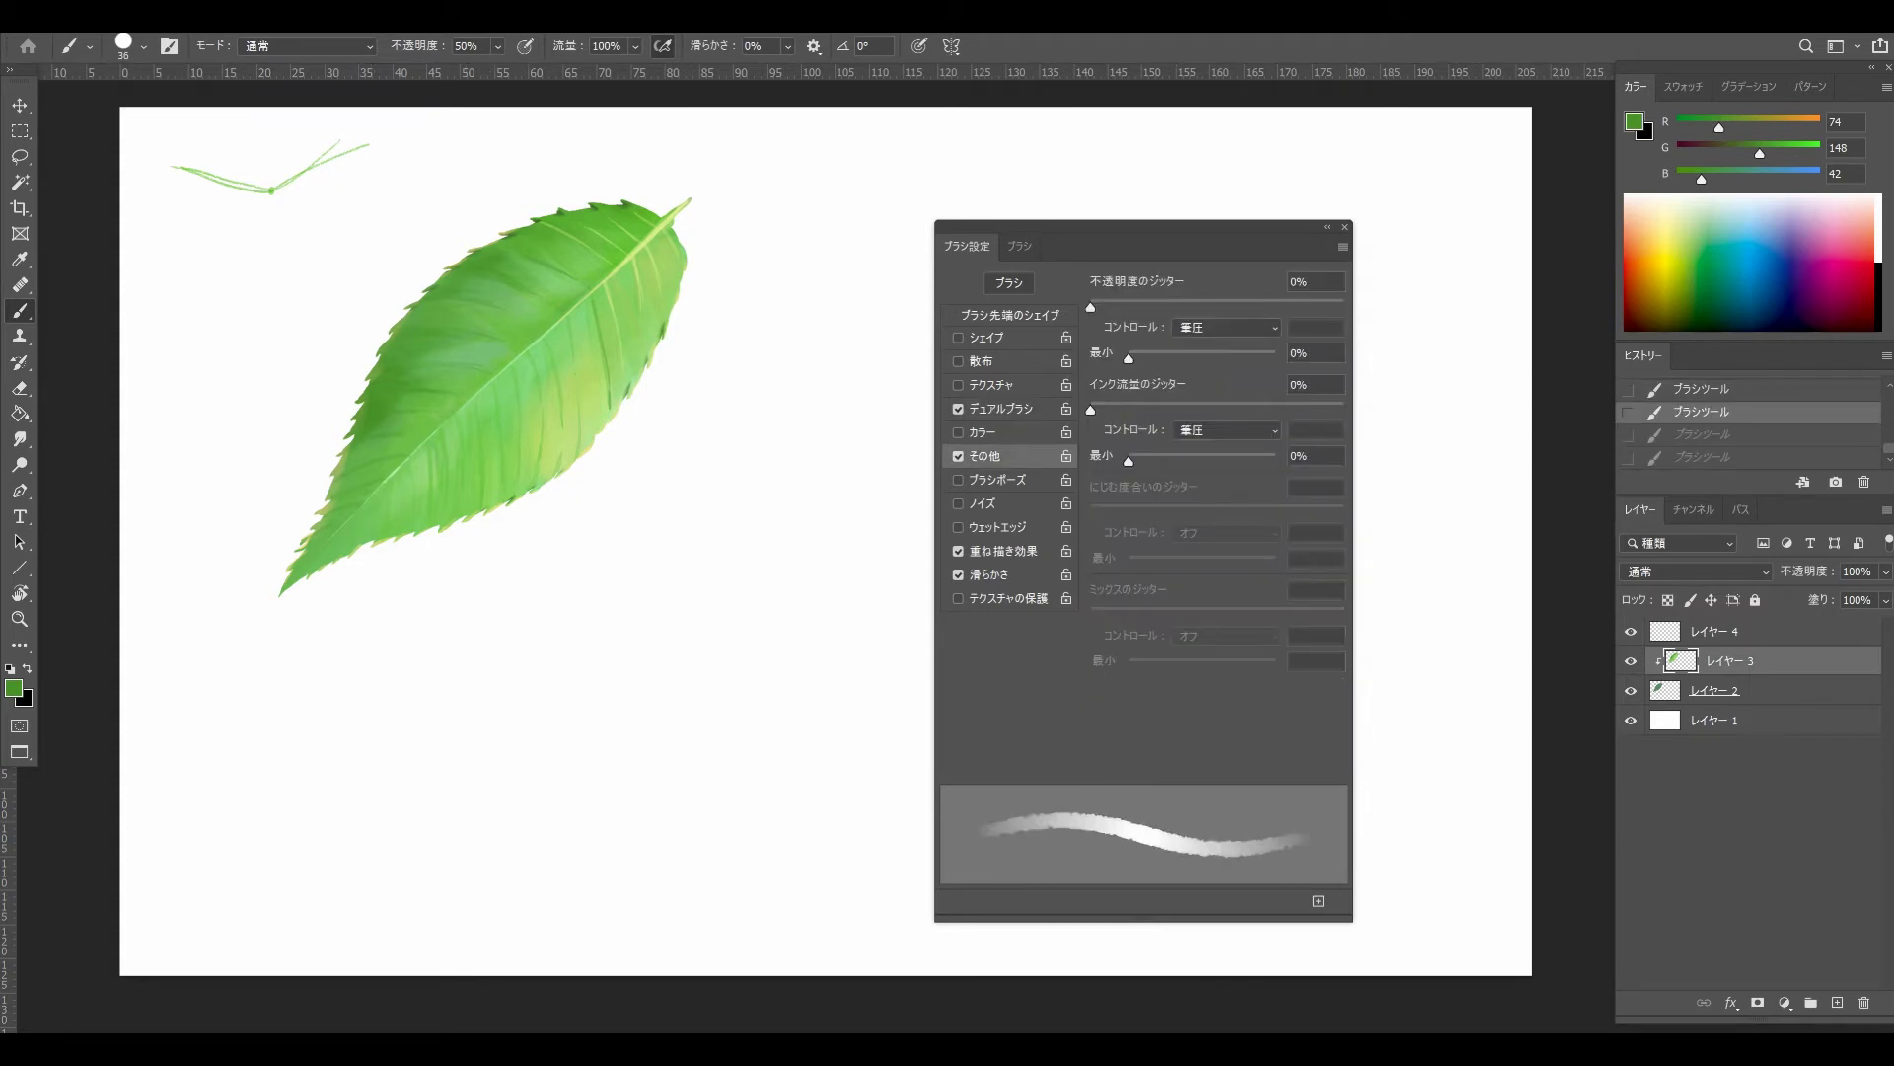
pyautogui.hotkey('ctrl', 'shift', 'z')
pyautogui.hotkey('ctrl', 'shift', 'z')
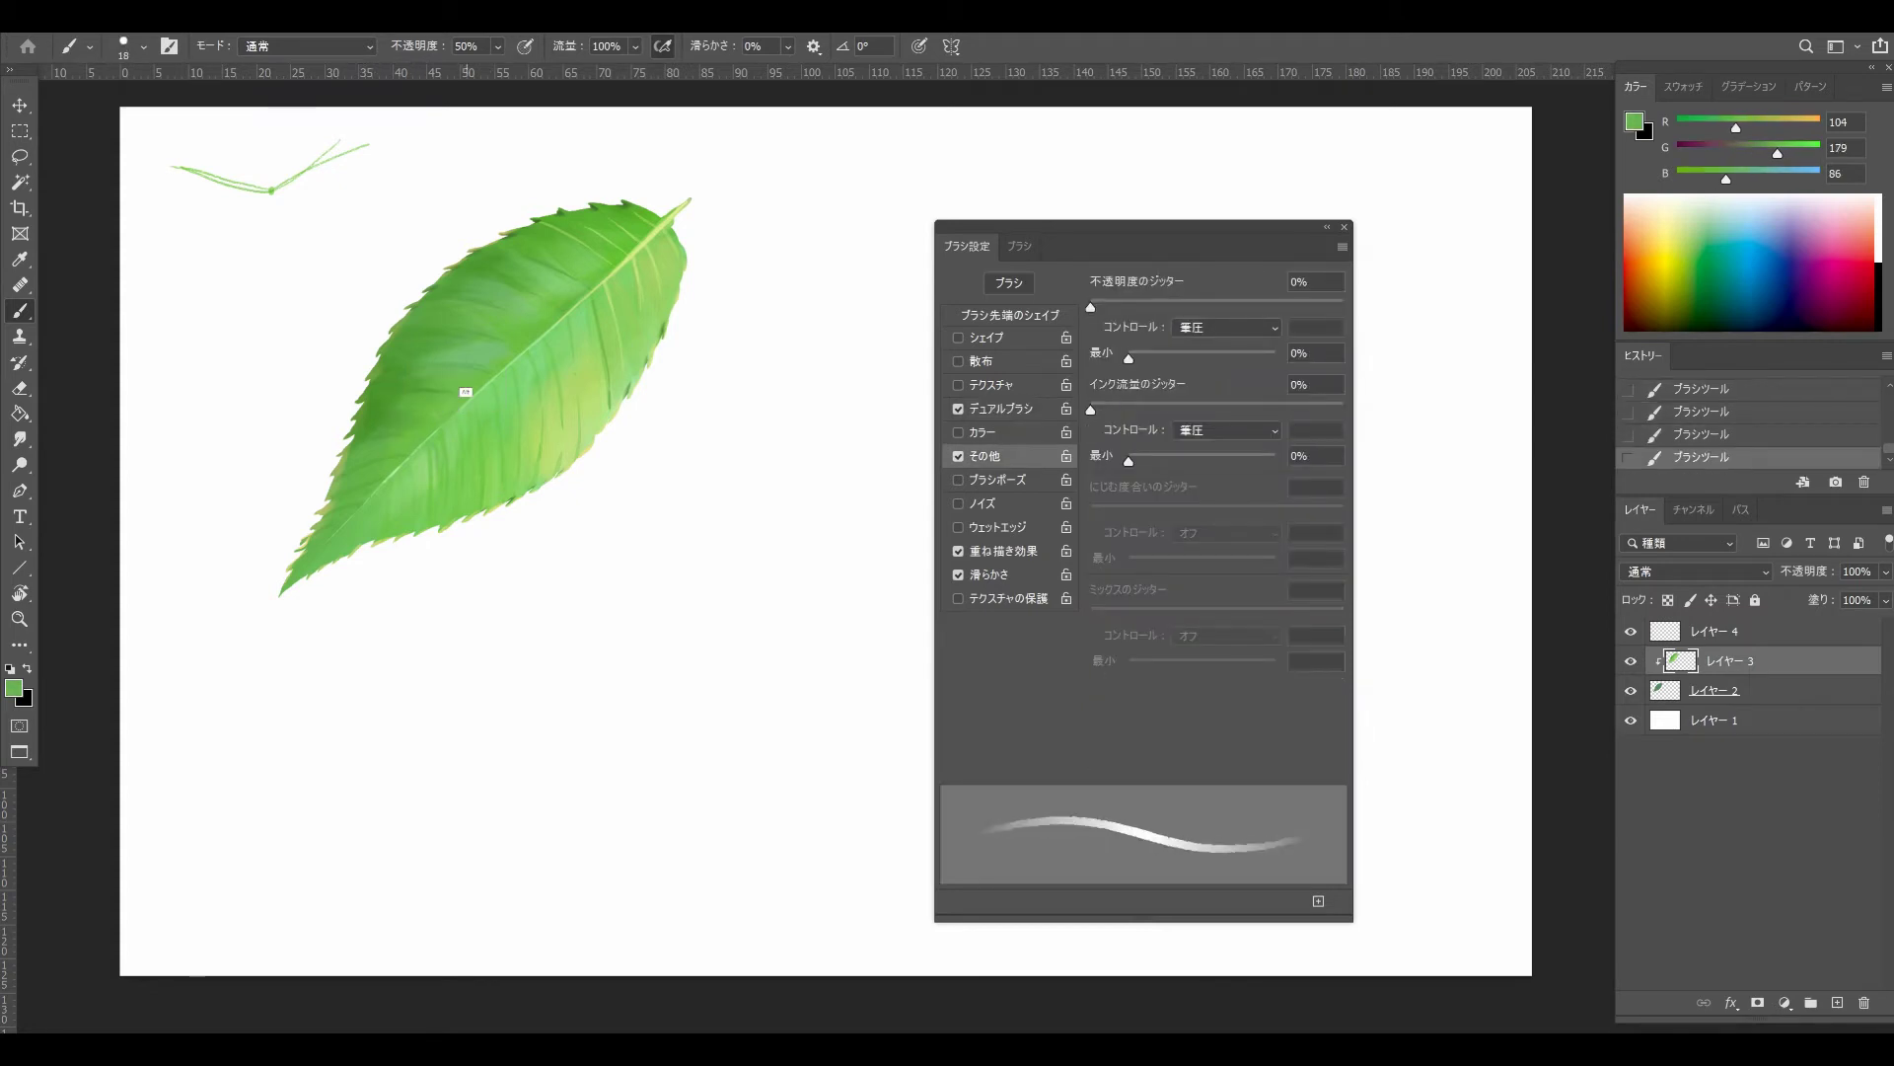
# Turn off the dual brush, set the brush opacity to 100%, and undo the trial strokes.
pyautogui.keyDown('alt'); pyautogui.click(436, 375); pyautogui.keyUp('alt')
pyautogui.click(1011, 315)
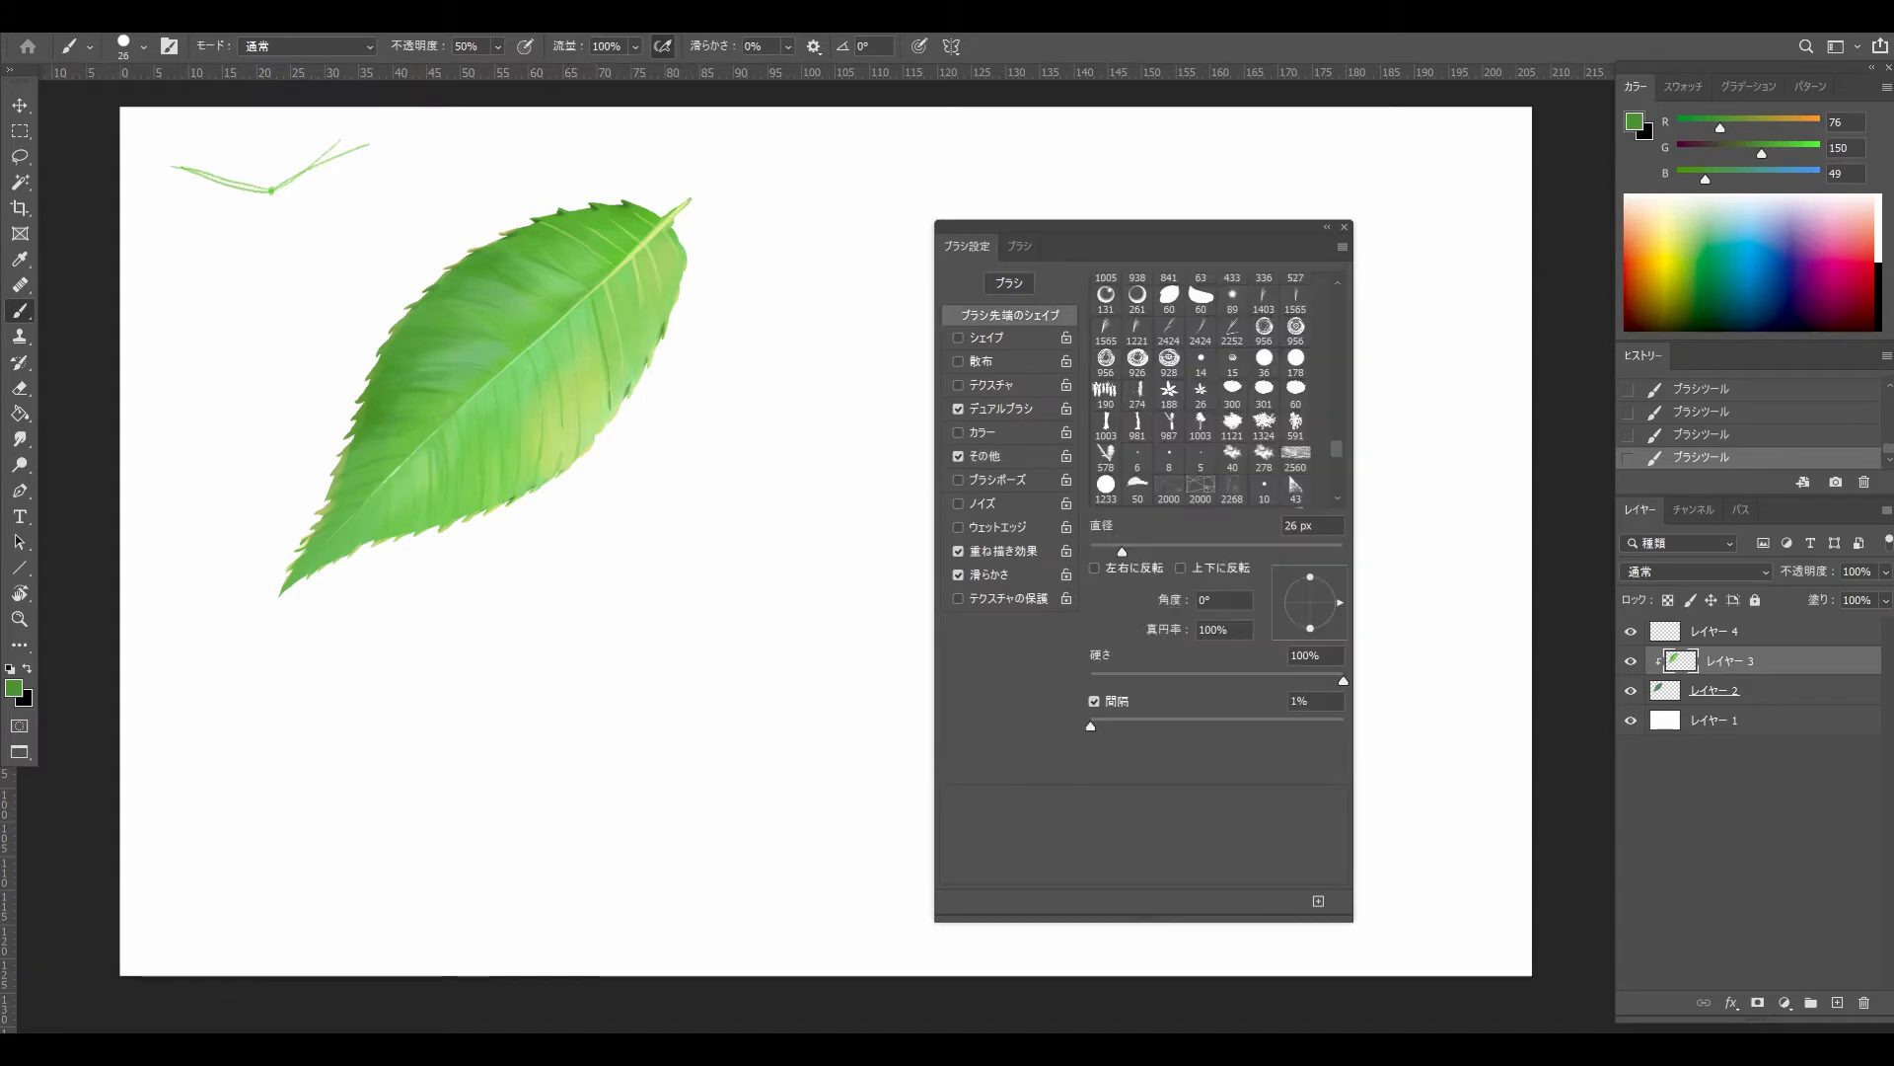
pyautogui.click(958, 408)
pyautogui.hotkey('ctrl', 'z')
pyautogui.press('0')
pyautogui.hotkey('ctrl', 'z')
pyautogui.hotkey('ctrl', 'z')
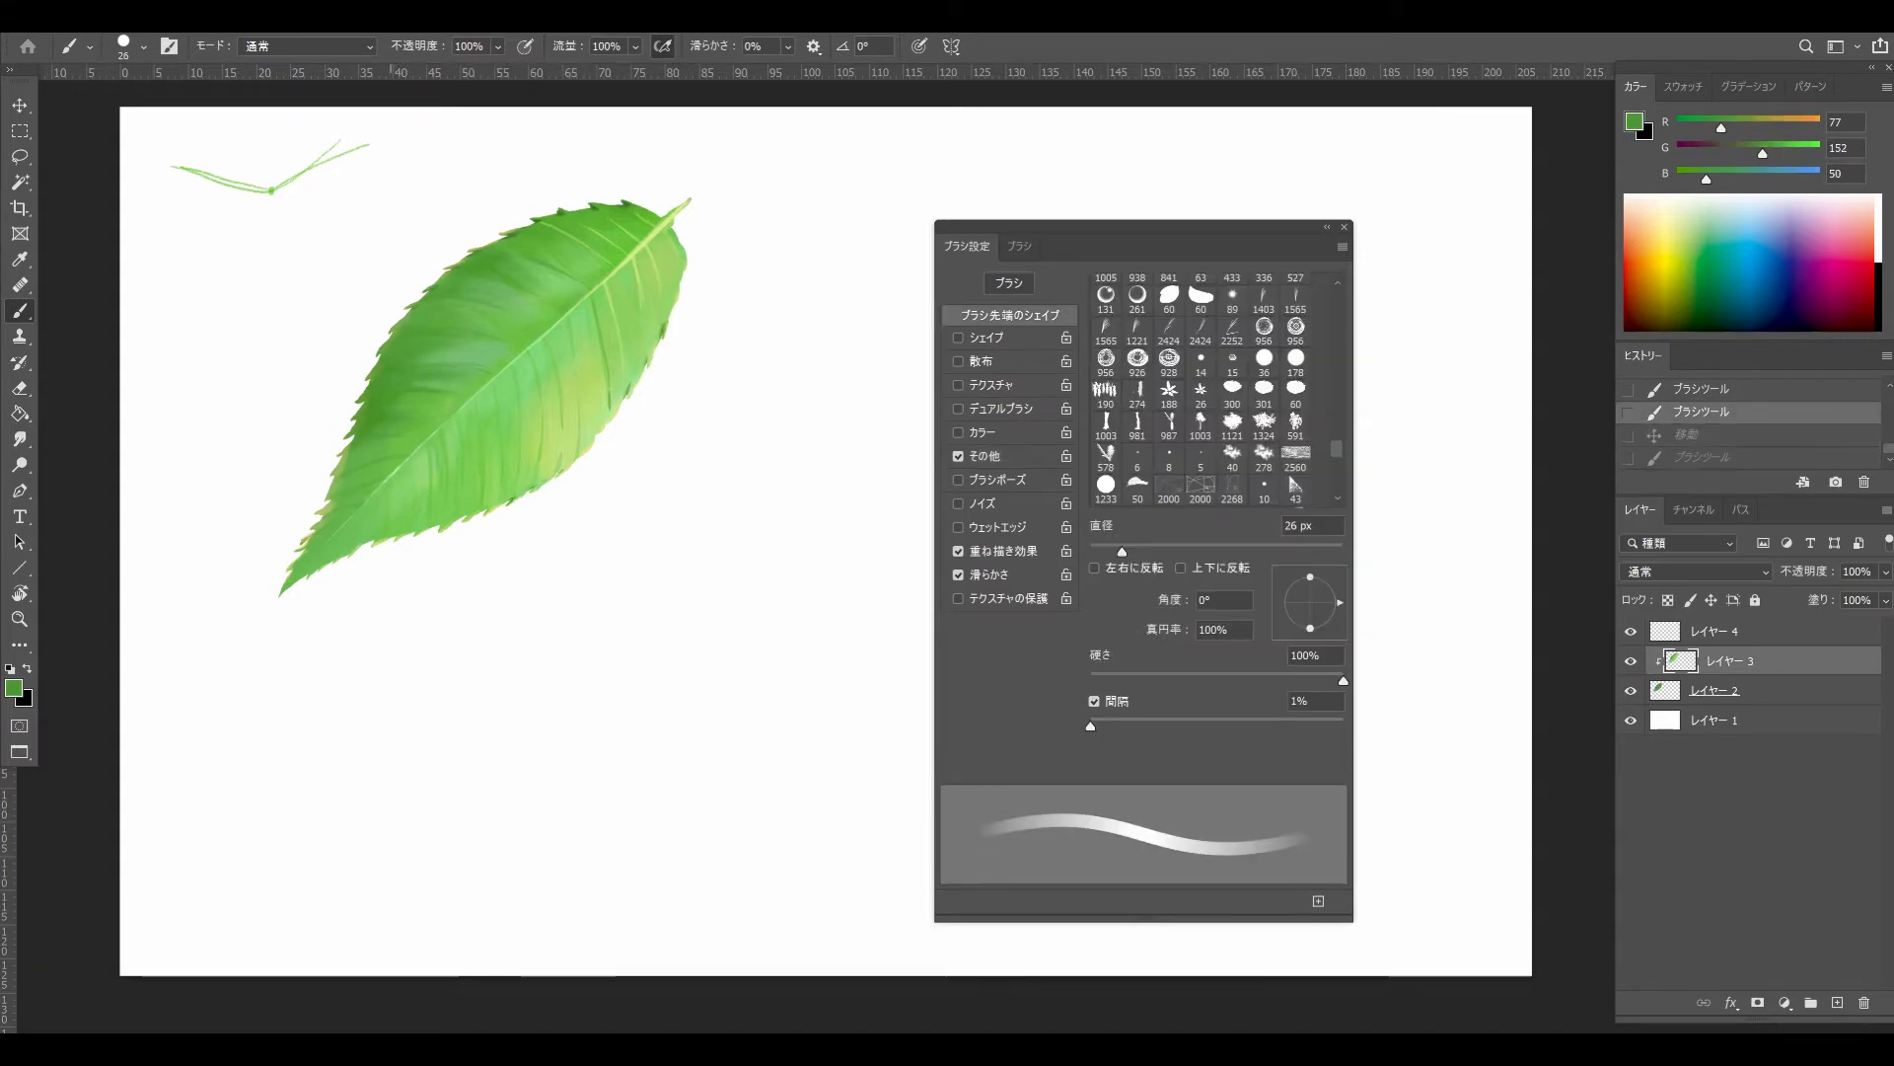
# Blend the veins across the leaf's upper-left half with greens sampled there, undoing unwanted strokes.
pyautogui.keyDown('alt'); pyautogui.click(357, 493); pyautogui.keyUp('alt')
pyautogui.keyDown('alt'); pyautogui.click(483, 334); pyautogui.keyUp('alt')
pyautogui.moveTo(489, 334)
pyautogui.mouseDown()
pyautogui.moveTo(488, 302)
pyautogui.moveTo(445, 312)
pyautogui.moveTo(503, 340)
pyautogui.moveTo(553, 325)
pyautogui.mouseUp()
pyautogui.keyDown('alt'); pyautogui.click(495, 296); pyautogui.keyUp('alt')
pyautogui.hotkey('ctrl', 'z')
pyautogui.keyDown('alt'); pyautogui.click(473, 308); pyautogui.keyUp('alt')
pyautogui.hotkey('ctrl', 'z')
pyautogui.keyDown('alt'); pyautogui.click(501, 333); pyautogui.keyUp('alt')
pyautogui.hotkey('ctrl', 'z')
pyautogui.keyDown('alt'); pyautogui.click(523, 347); pyautogui.keyUp('alt')
pyautogui.keyDown('alt'); pyautogui.click(402, 350); pyautogui.keyUp('alt')
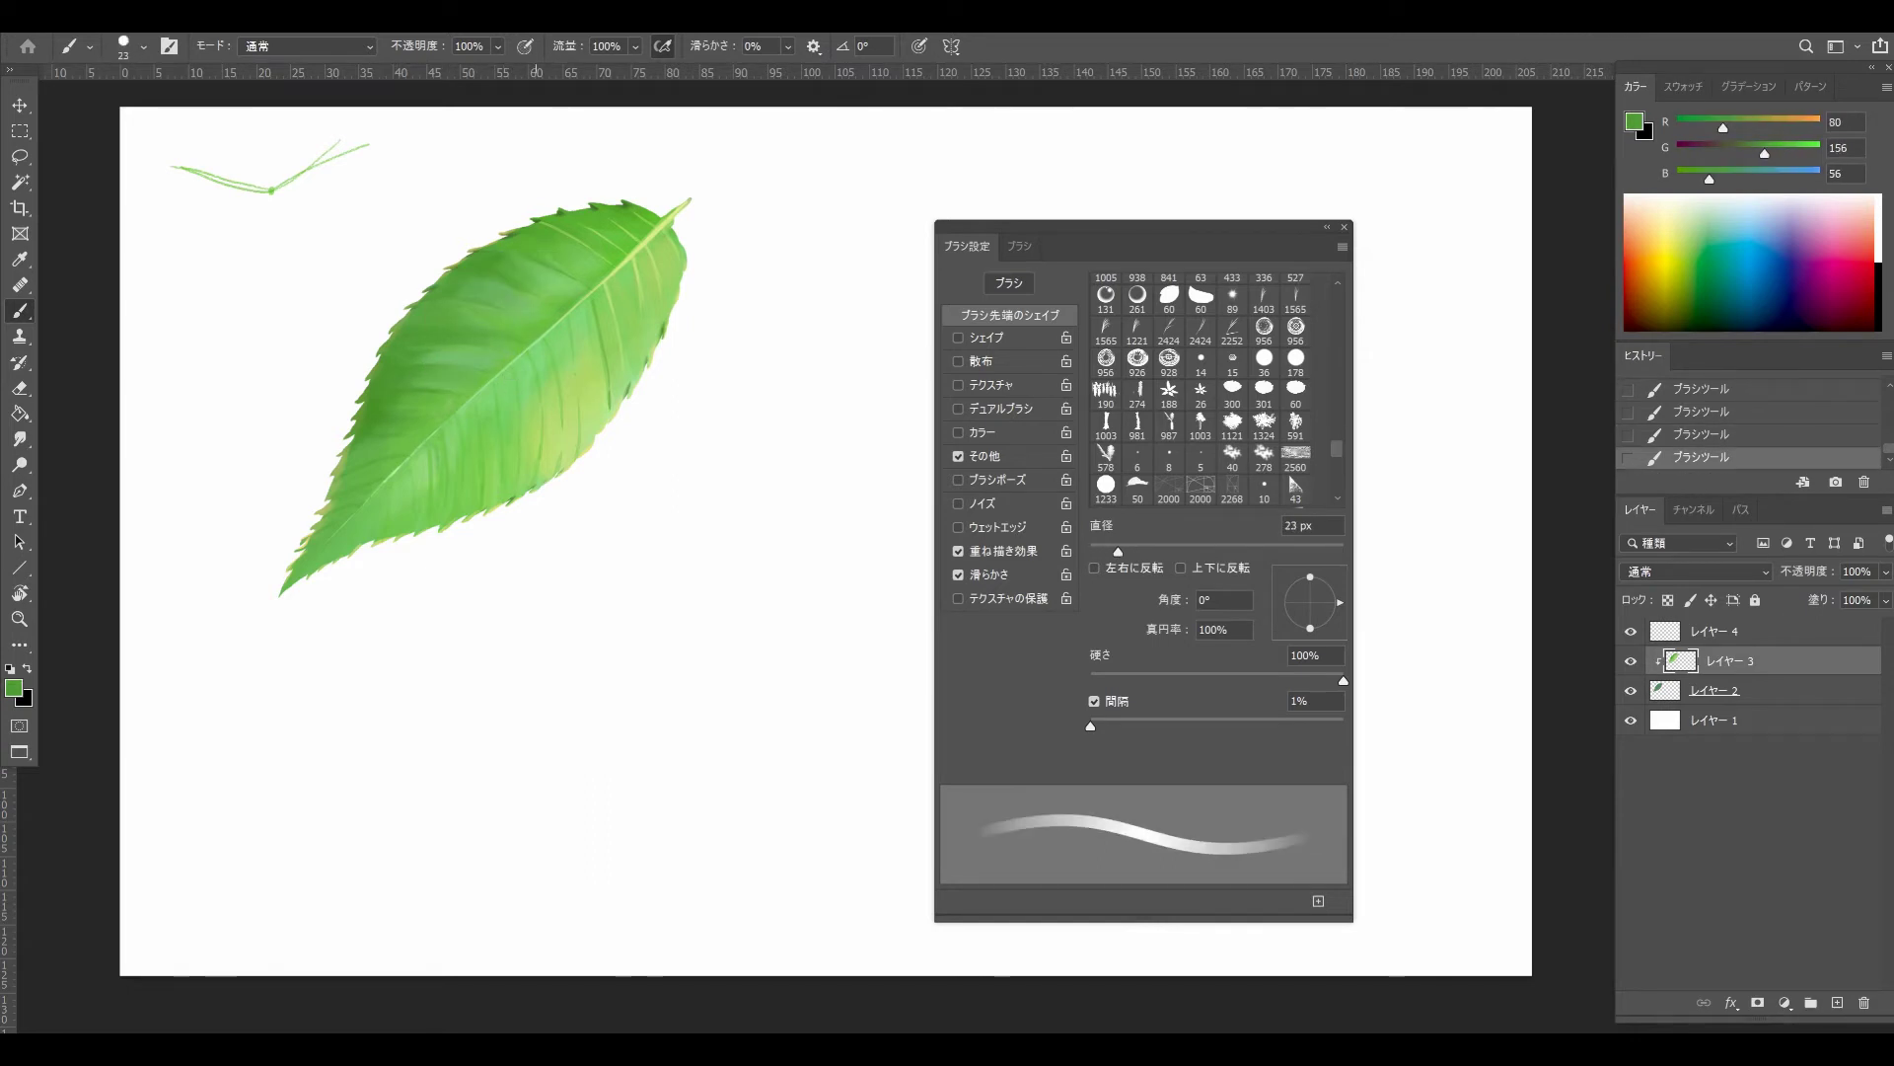
# Blend the side veins above the middle of the midrib with sampled green R 84, G 159, B 56 at 23 px.
pyautogui.keyDown('alt'); pyautogui.click(505, 367); pyautogui.keyUp('alt')
pyautogui.keyDown('alt'); pyautogui.click(507, 361); pyautogui.keyUp('alt')
pyautogui.keyDown('alt'); pyautogui.click(515, 313); pyautogui.keyUp('alt')
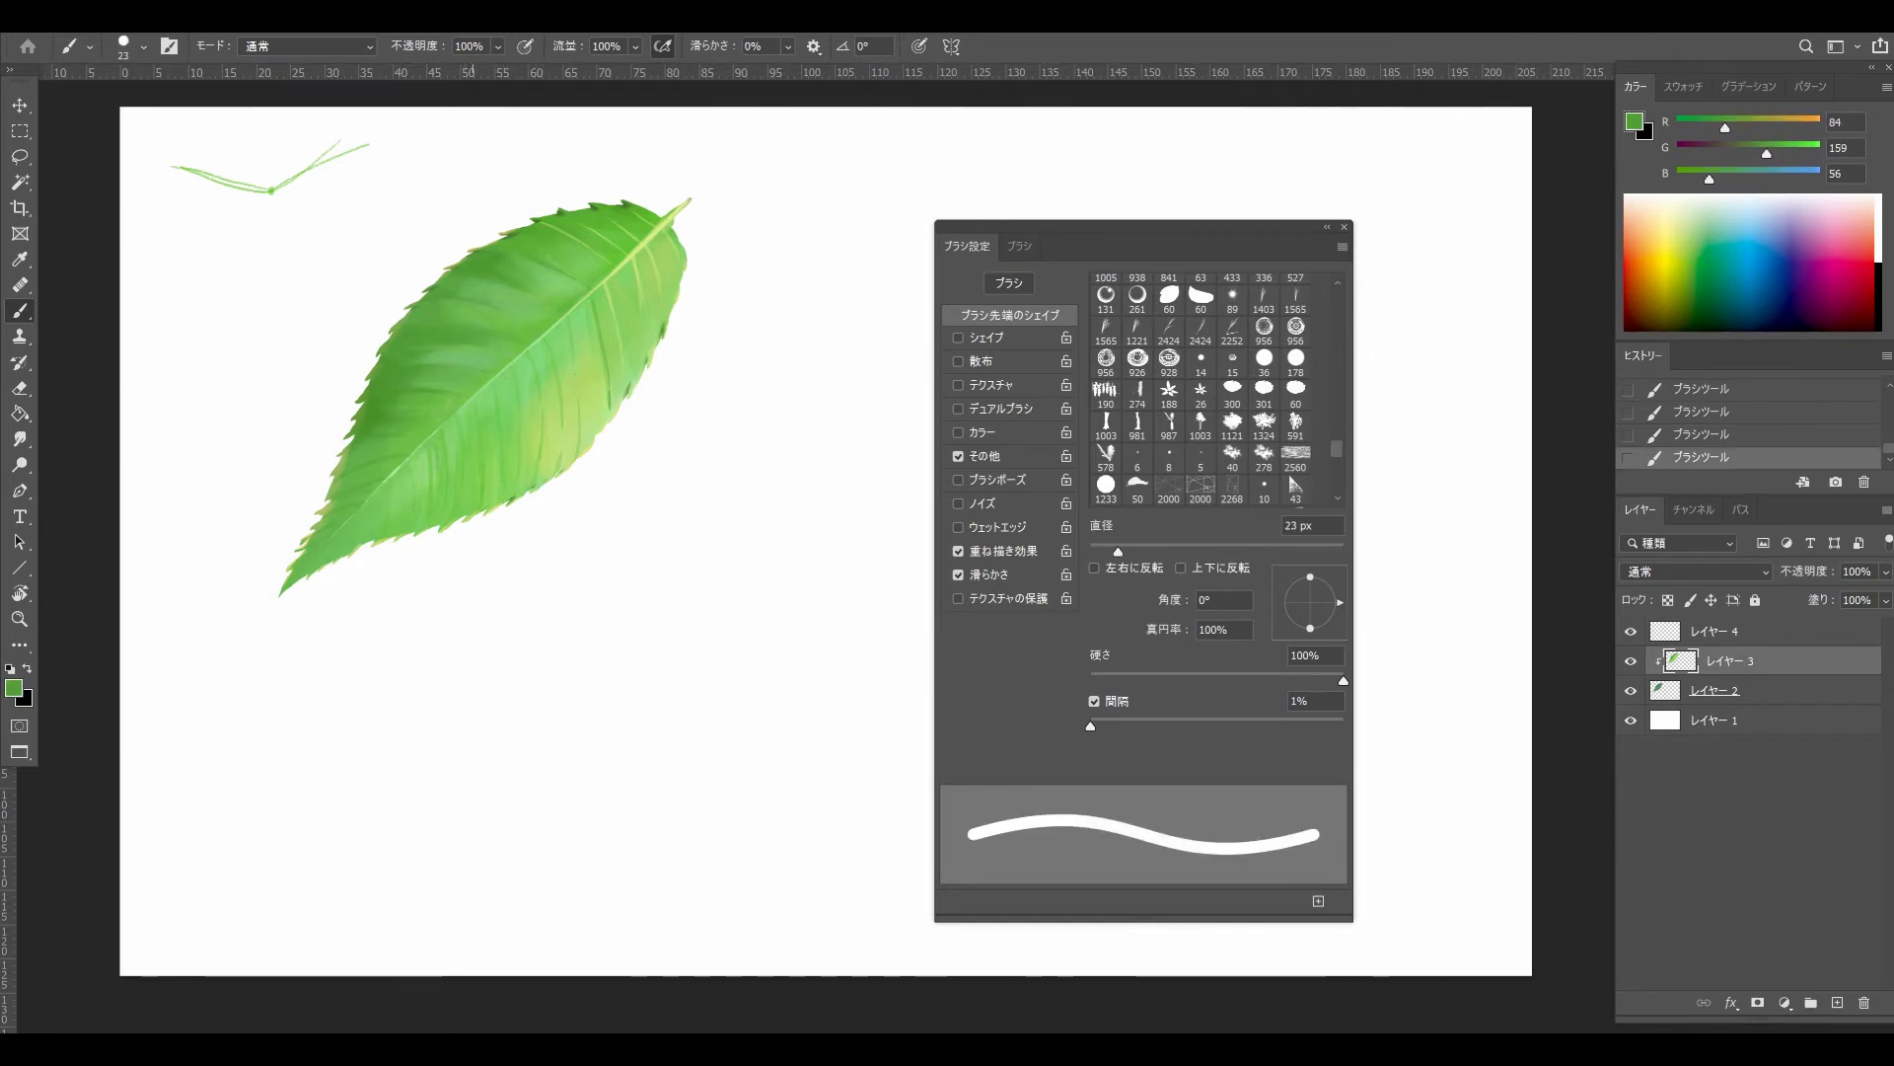
pyautogui.moveTo(522, 308); pyautogui.dragTo(534, 307)
# Sample green R 92, G 174, B 56 and rework the veins near the stem end of the upper half at 18 px.
pyautogui.keyDown('alt'); pyautogui.click(592, 242); pyautogui.keyUp('alt')
pyautogui.hotkey('ctrl', 'z')
pyautogui.moveTo(647, 258)
pyautogui.mouseDown()
pyautogui.moveTo(563, 221)
pyautogui.moveTo(575, 258)
pyautogui.mouseUp()
pyautogui.keyDown('alt'); pyautogui.click(582, 259); pyautogui.keyUp('alt')
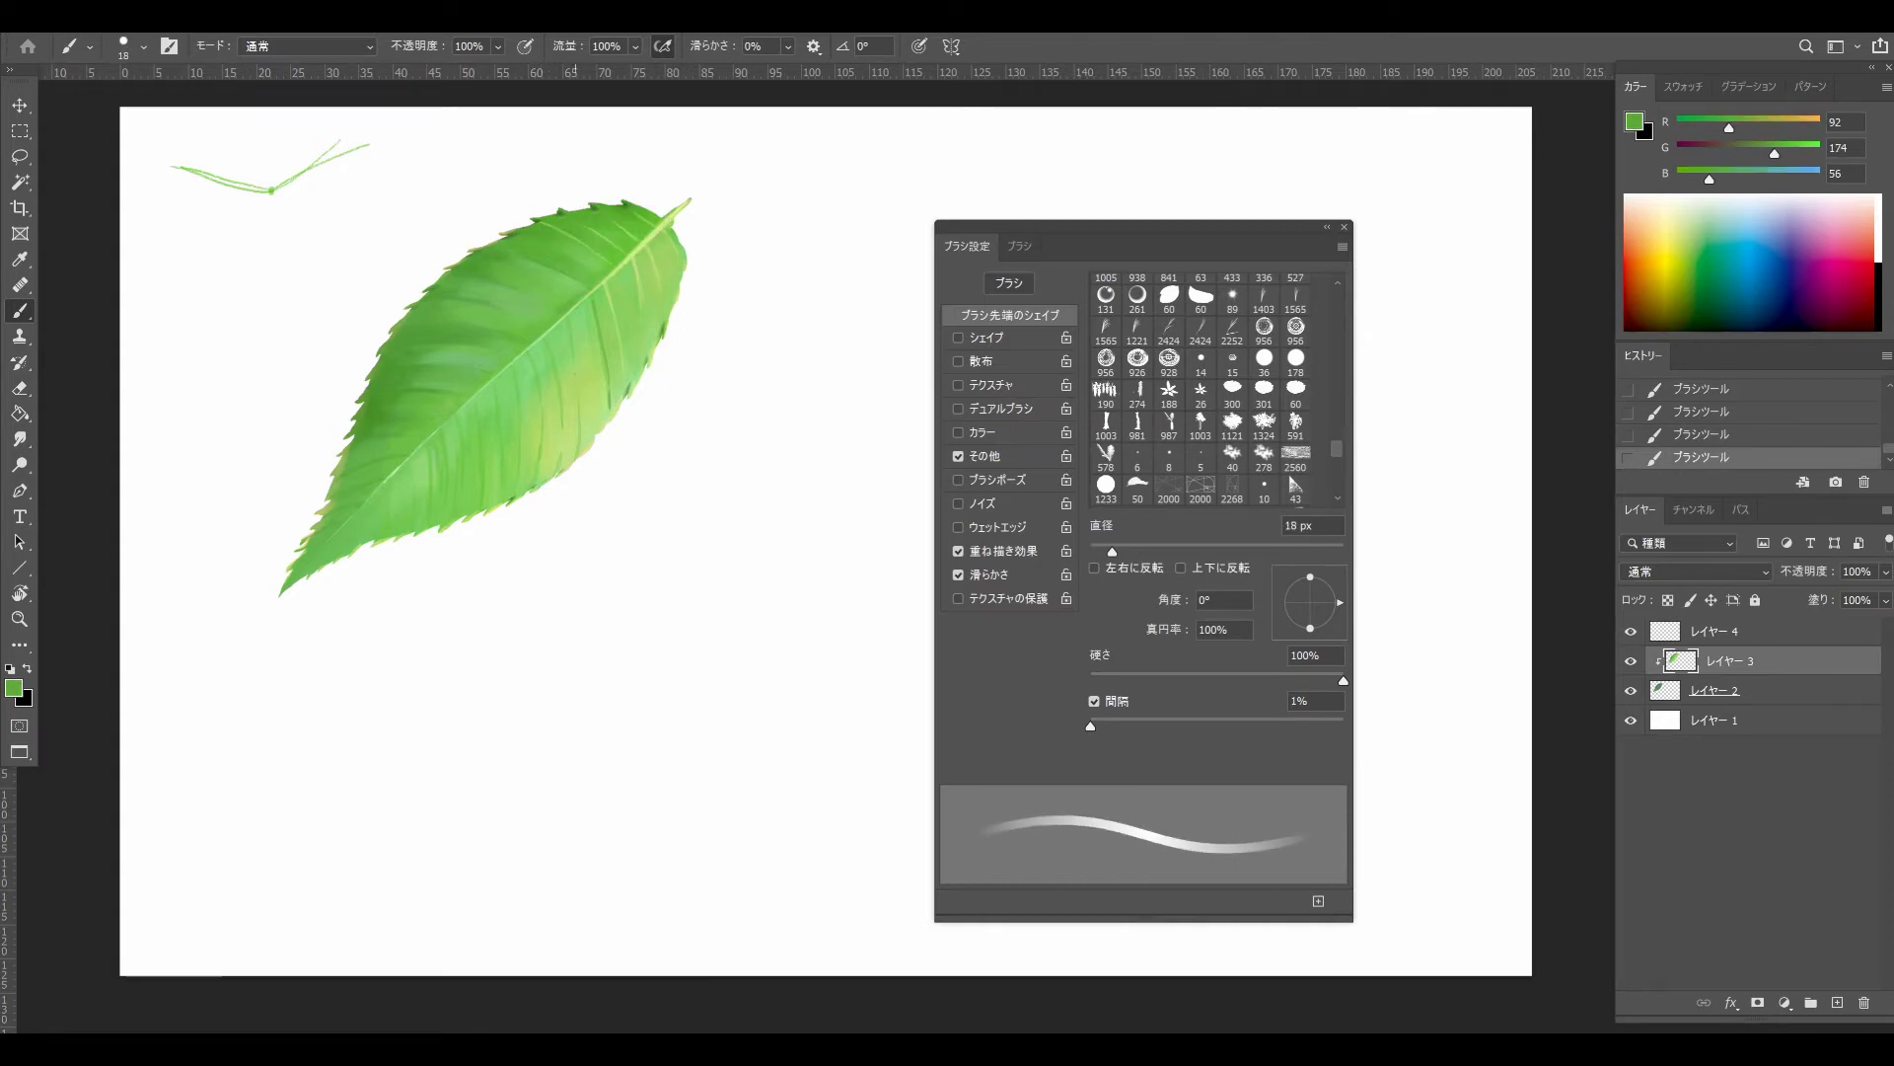
# Paint side veins across the middle of the upper-left half with greens sampled beside the midrib.
pyautogui.keyDown('alt'); pyautogui.click(507, 329); pyautogui.keyUp('alt')
pyautogui.moveTo(507, 328); pyautogui.dragTo(538, 331)
pyautogui.keyDown('alt'); pyautogui.click(537, 333); pyautogui.keyUp('alt')
pyautogui.moveTo(548, 312); pyautogui.dragTo(497, 294)
pyautogui.keyDown('alt'); pyautogui.click(533, 309); pyautogui.keyUp('alt')
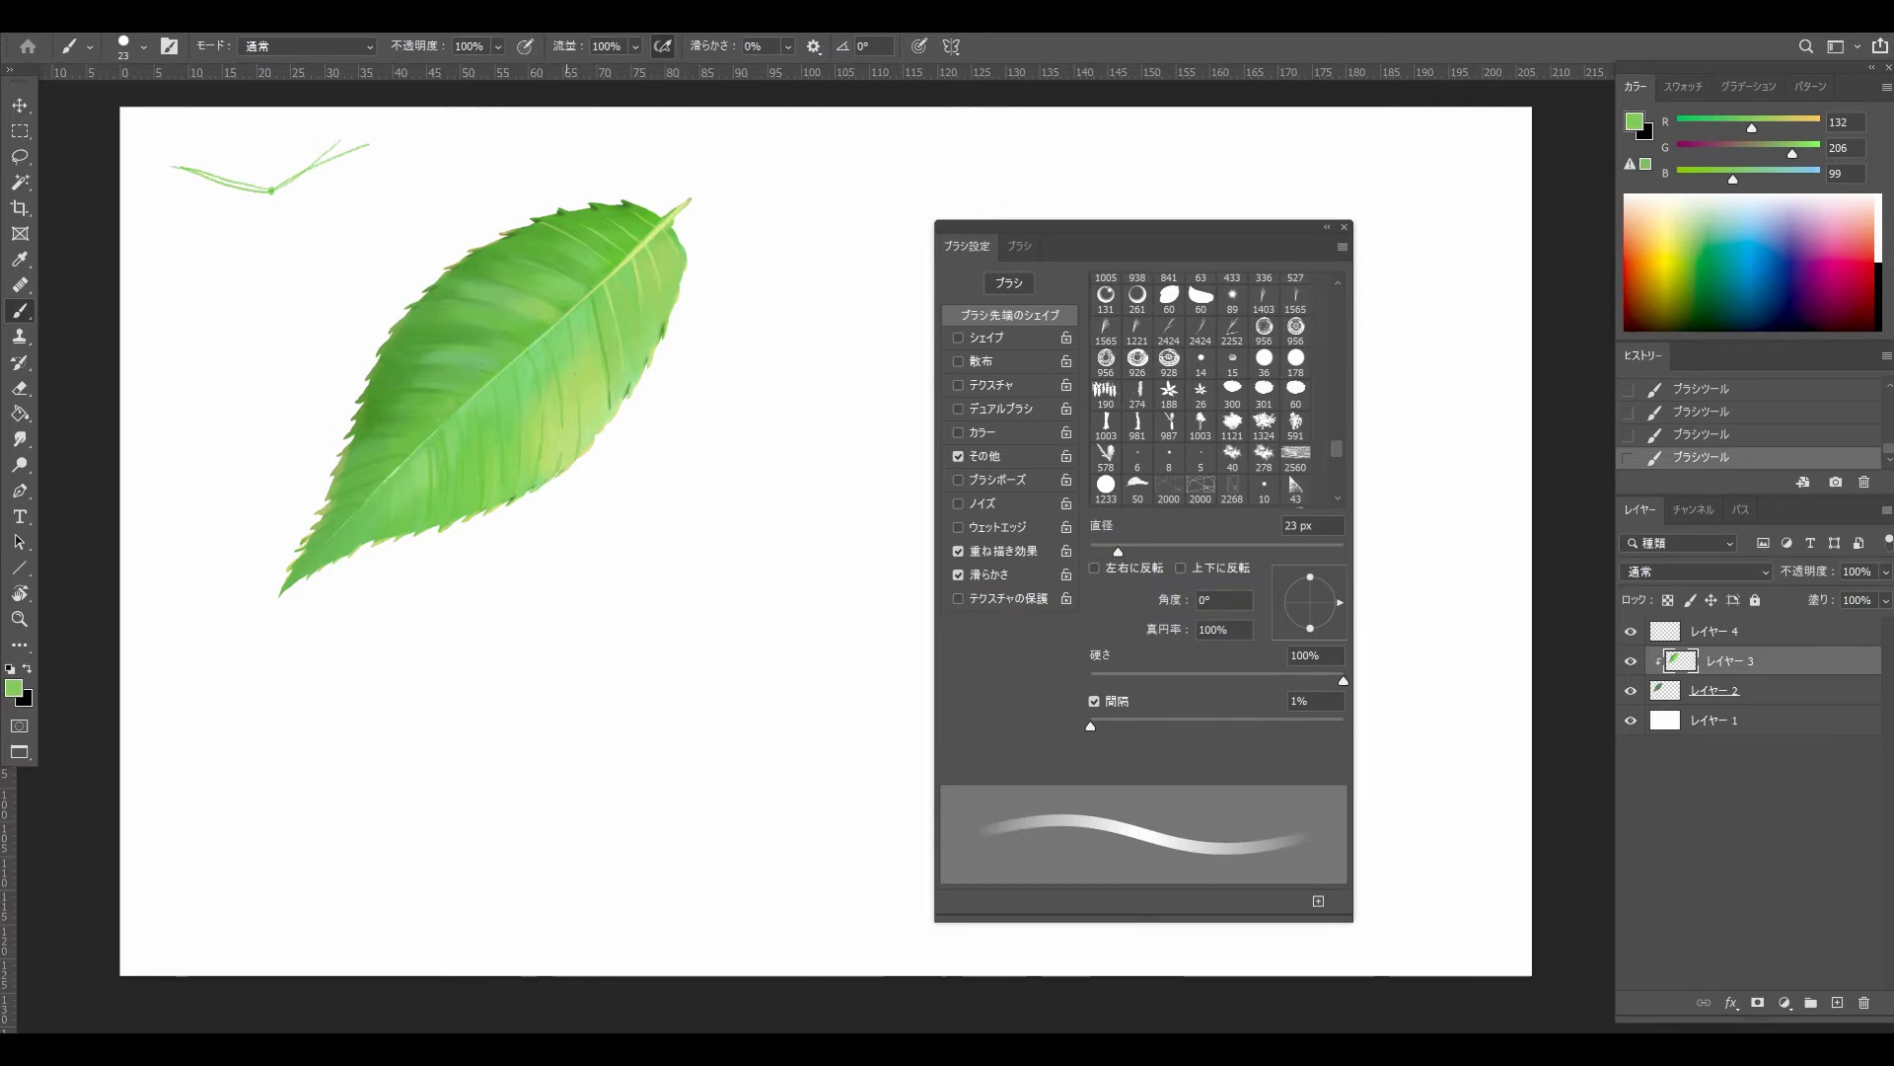
# Blend light green strokes into the leaf's lower half with sampled greens up to R 128, G 208, B 95 at 19 px.
pyautogui.press('.')
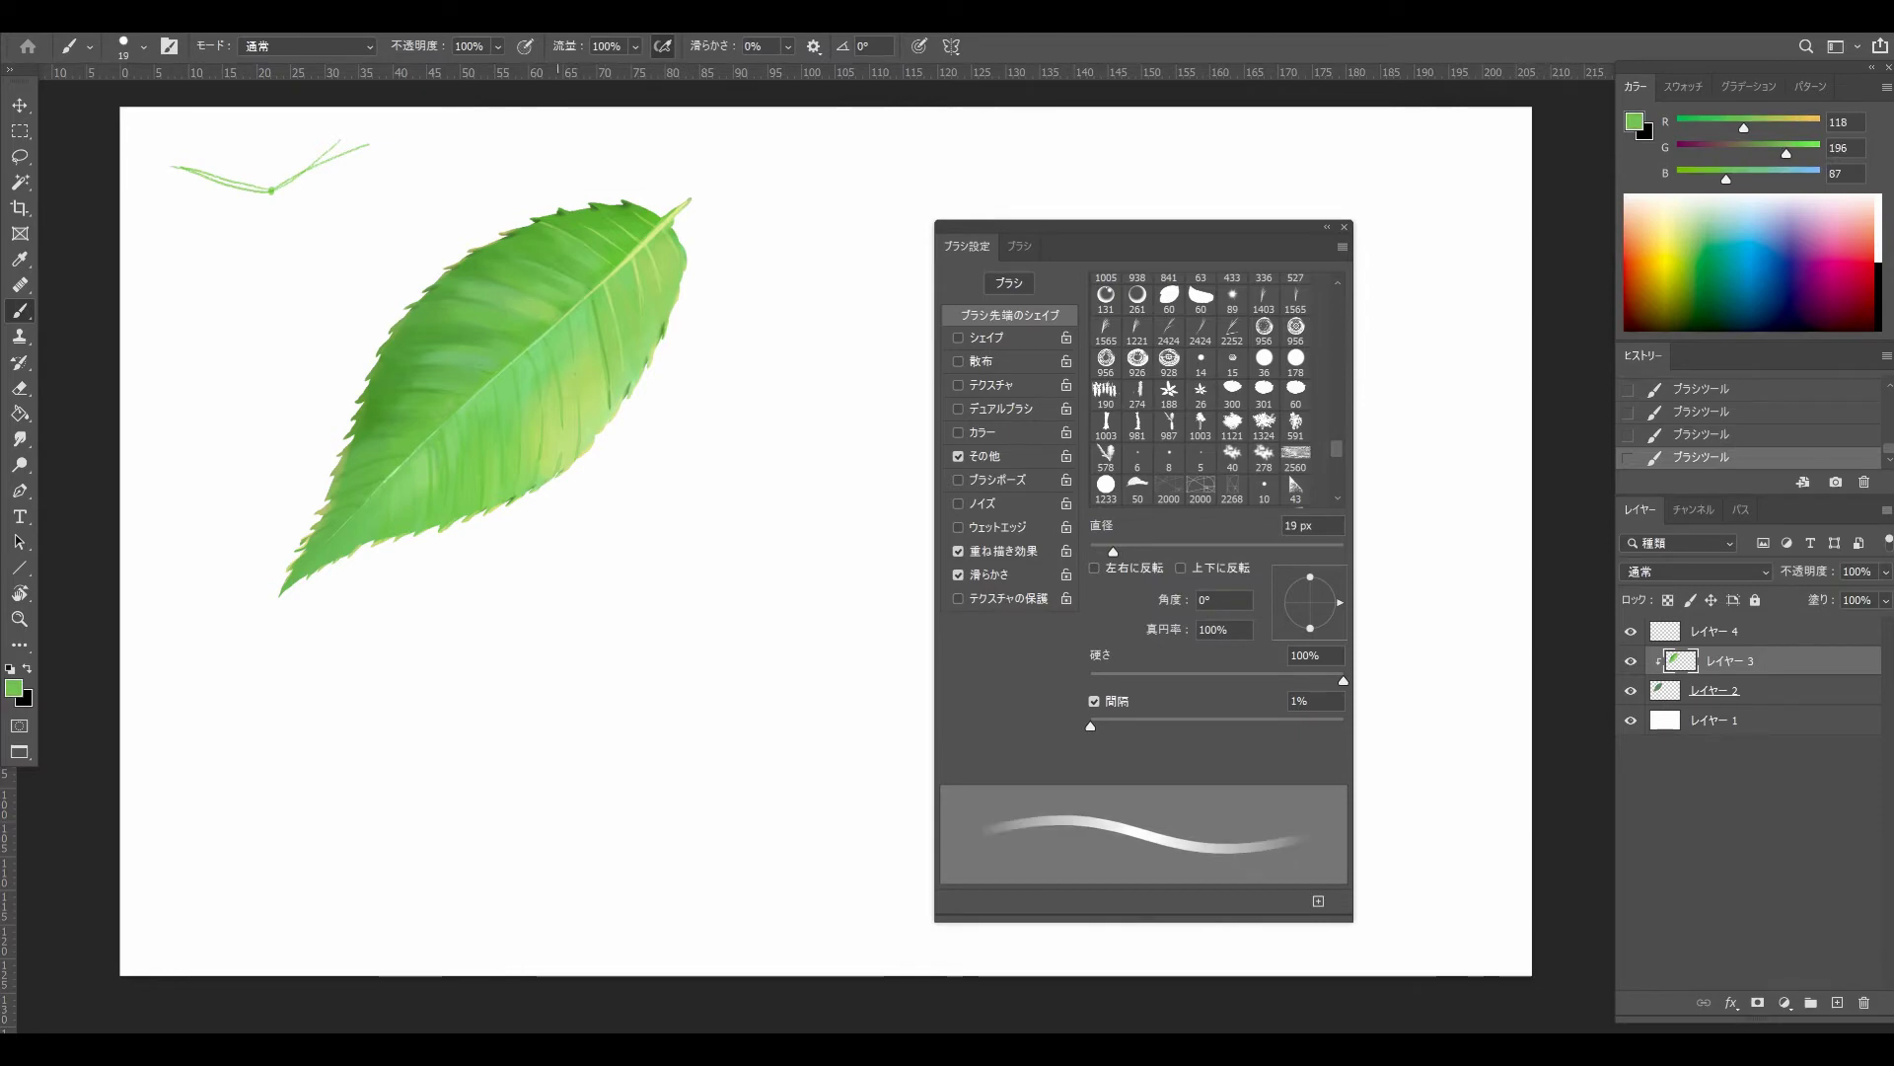
pyautogui.press('.')
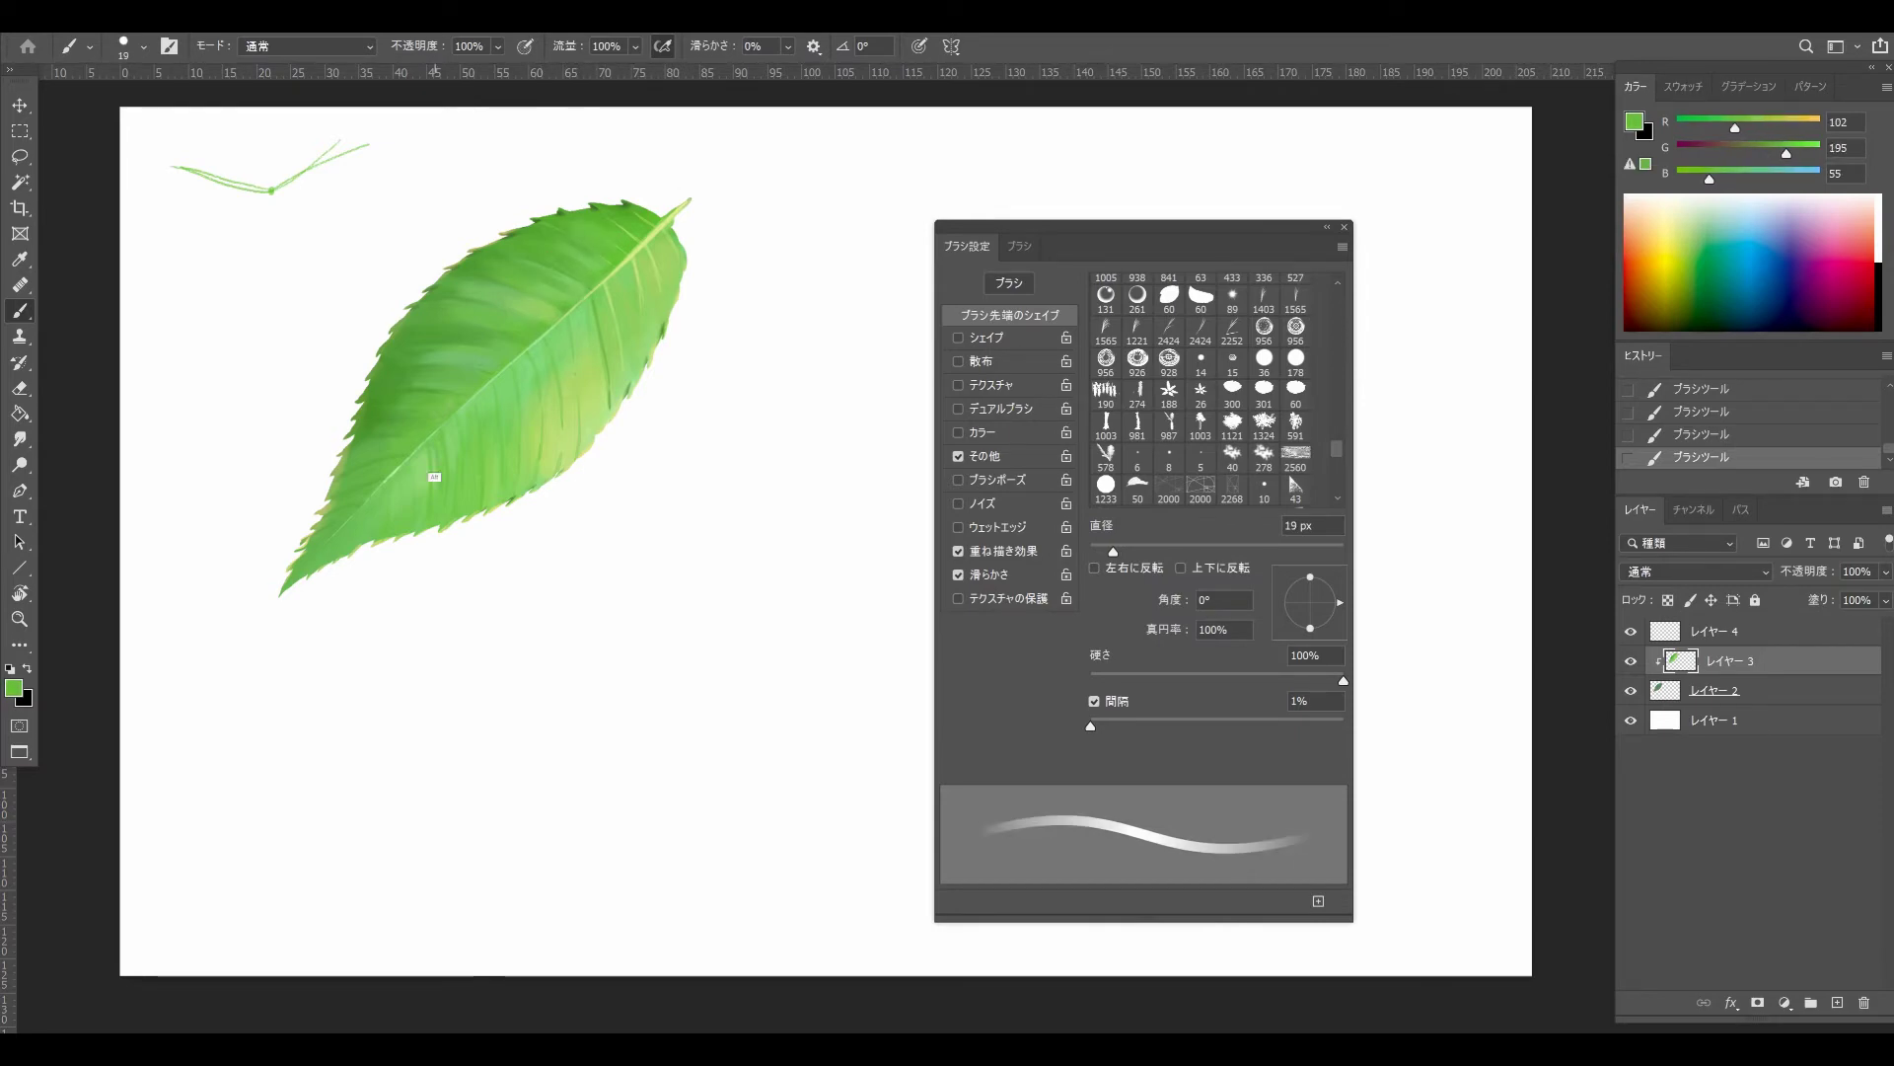
pyautogui.press('.')
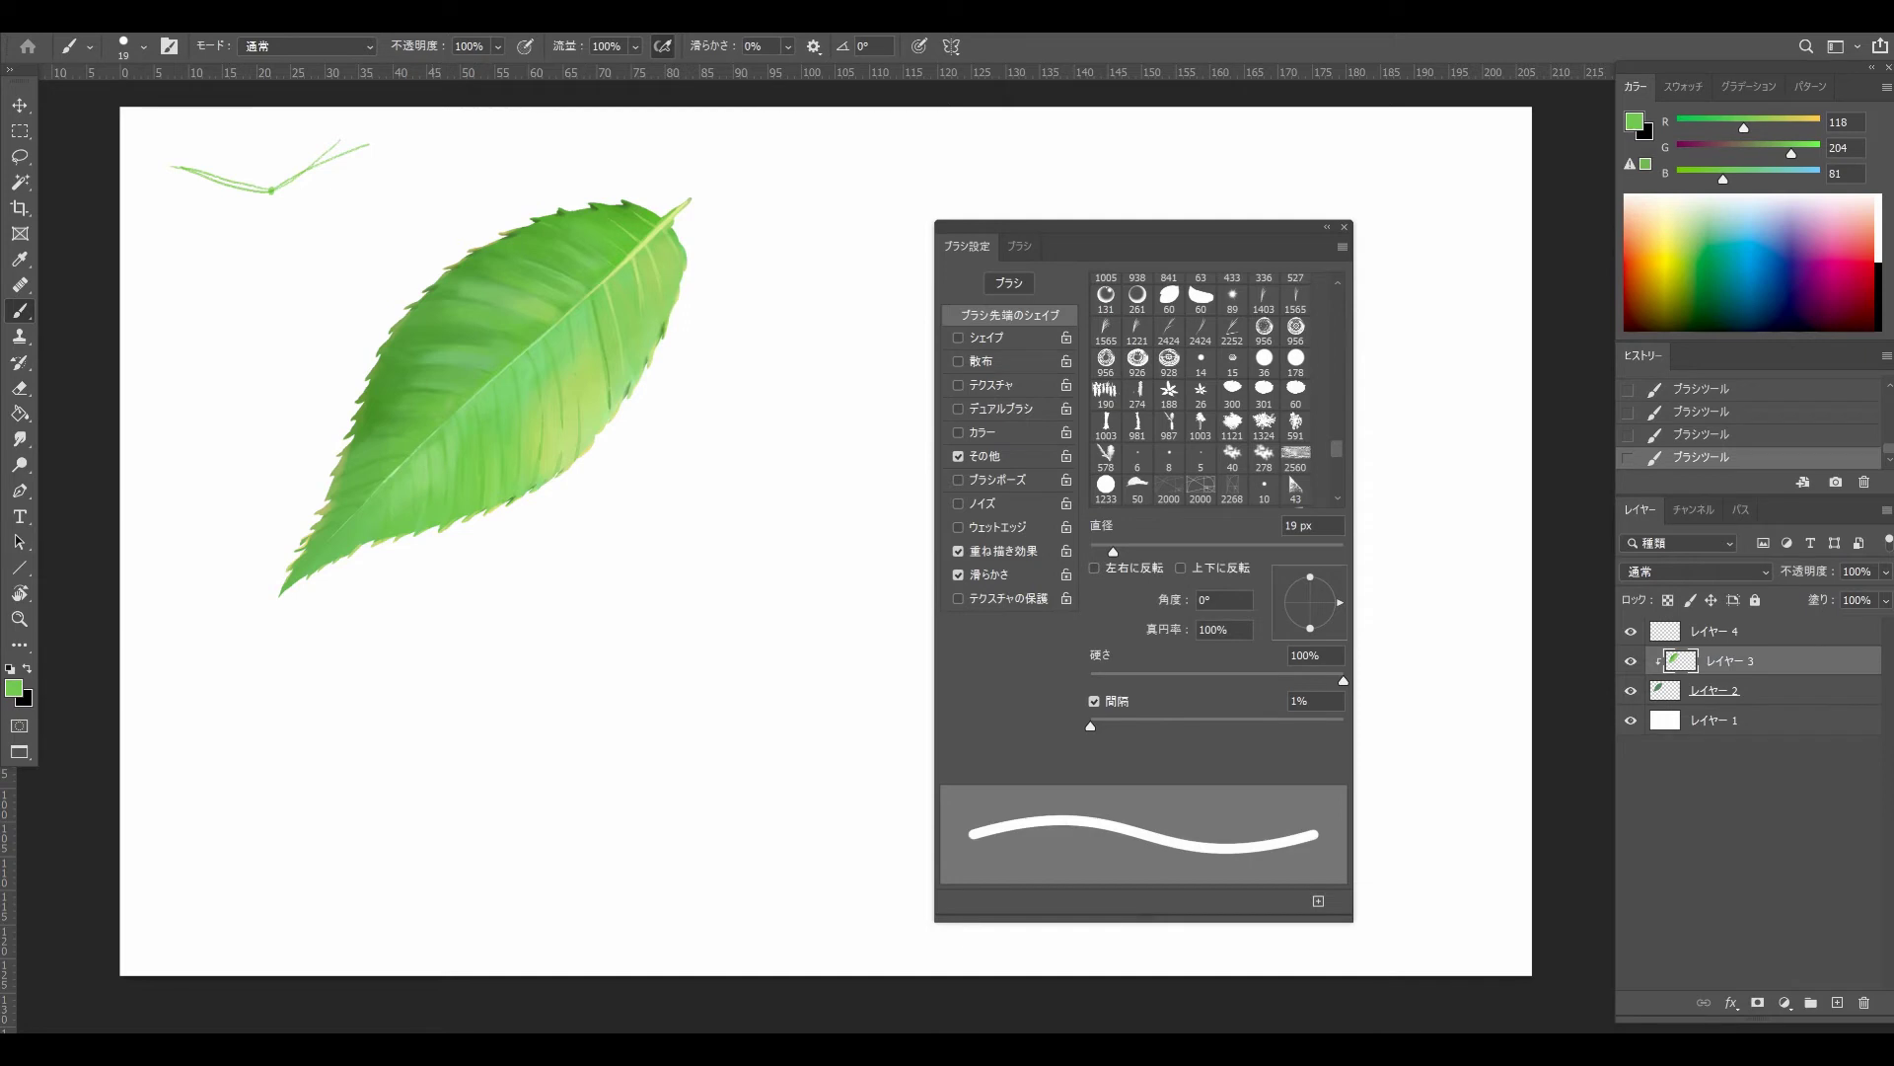
pyautogui.keyDown('alt'); pyautogui.click(451, 521); pyautogui.keyUp('alt')
pyautogui.keyDown('alt'); pyautogui.click(451, 521); pyautogui.keyUp('alt')
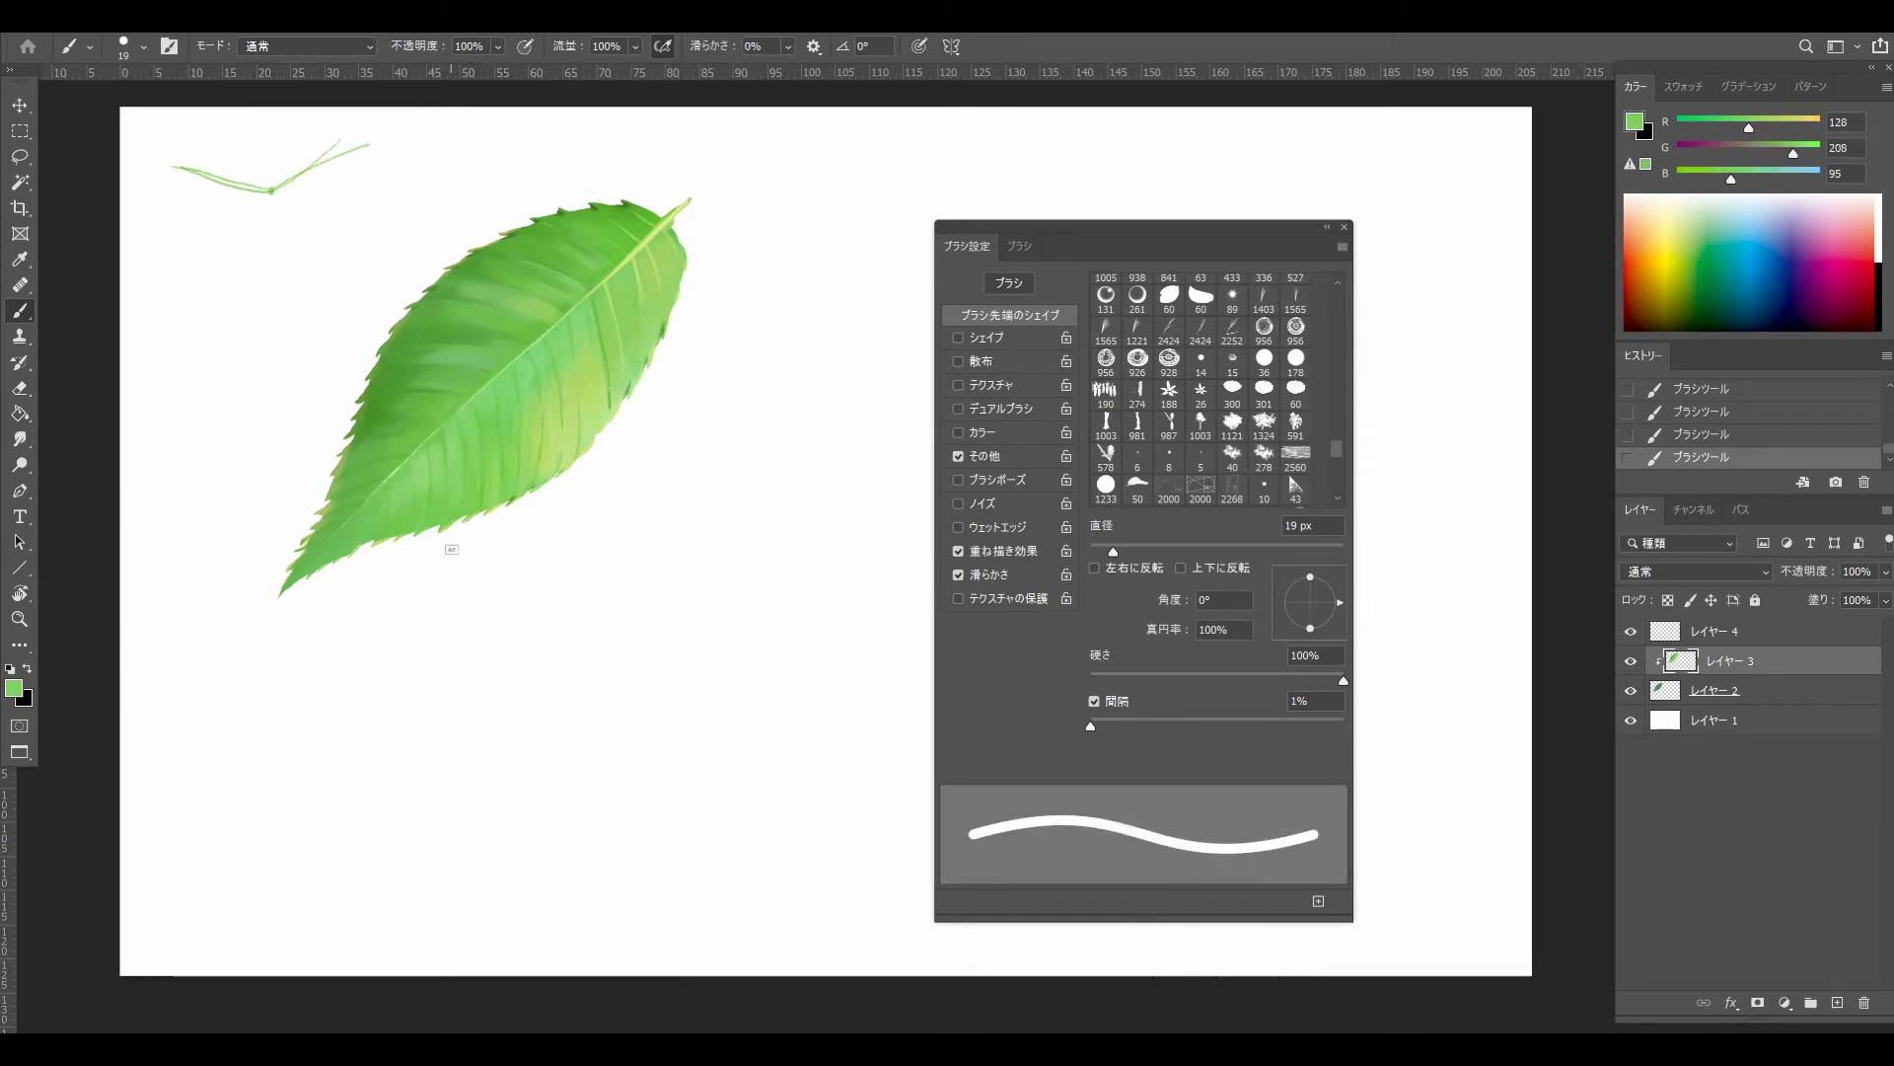
# Undo the last stroke and paint light green R 124, G 208, B 102 from the lower midrib towards the tip at 24 px.
pyautogui.keyDown('alt'); pyautogui.click(435, 454); pyautogui.keyUp('alt')
pyautogui.press('[')
pyautogui.press('[')
pyautogui.press(']')
pyautogui.press(']')
pyautogui.press(']')
pyautogui.hotkey('ctrl', 'z')
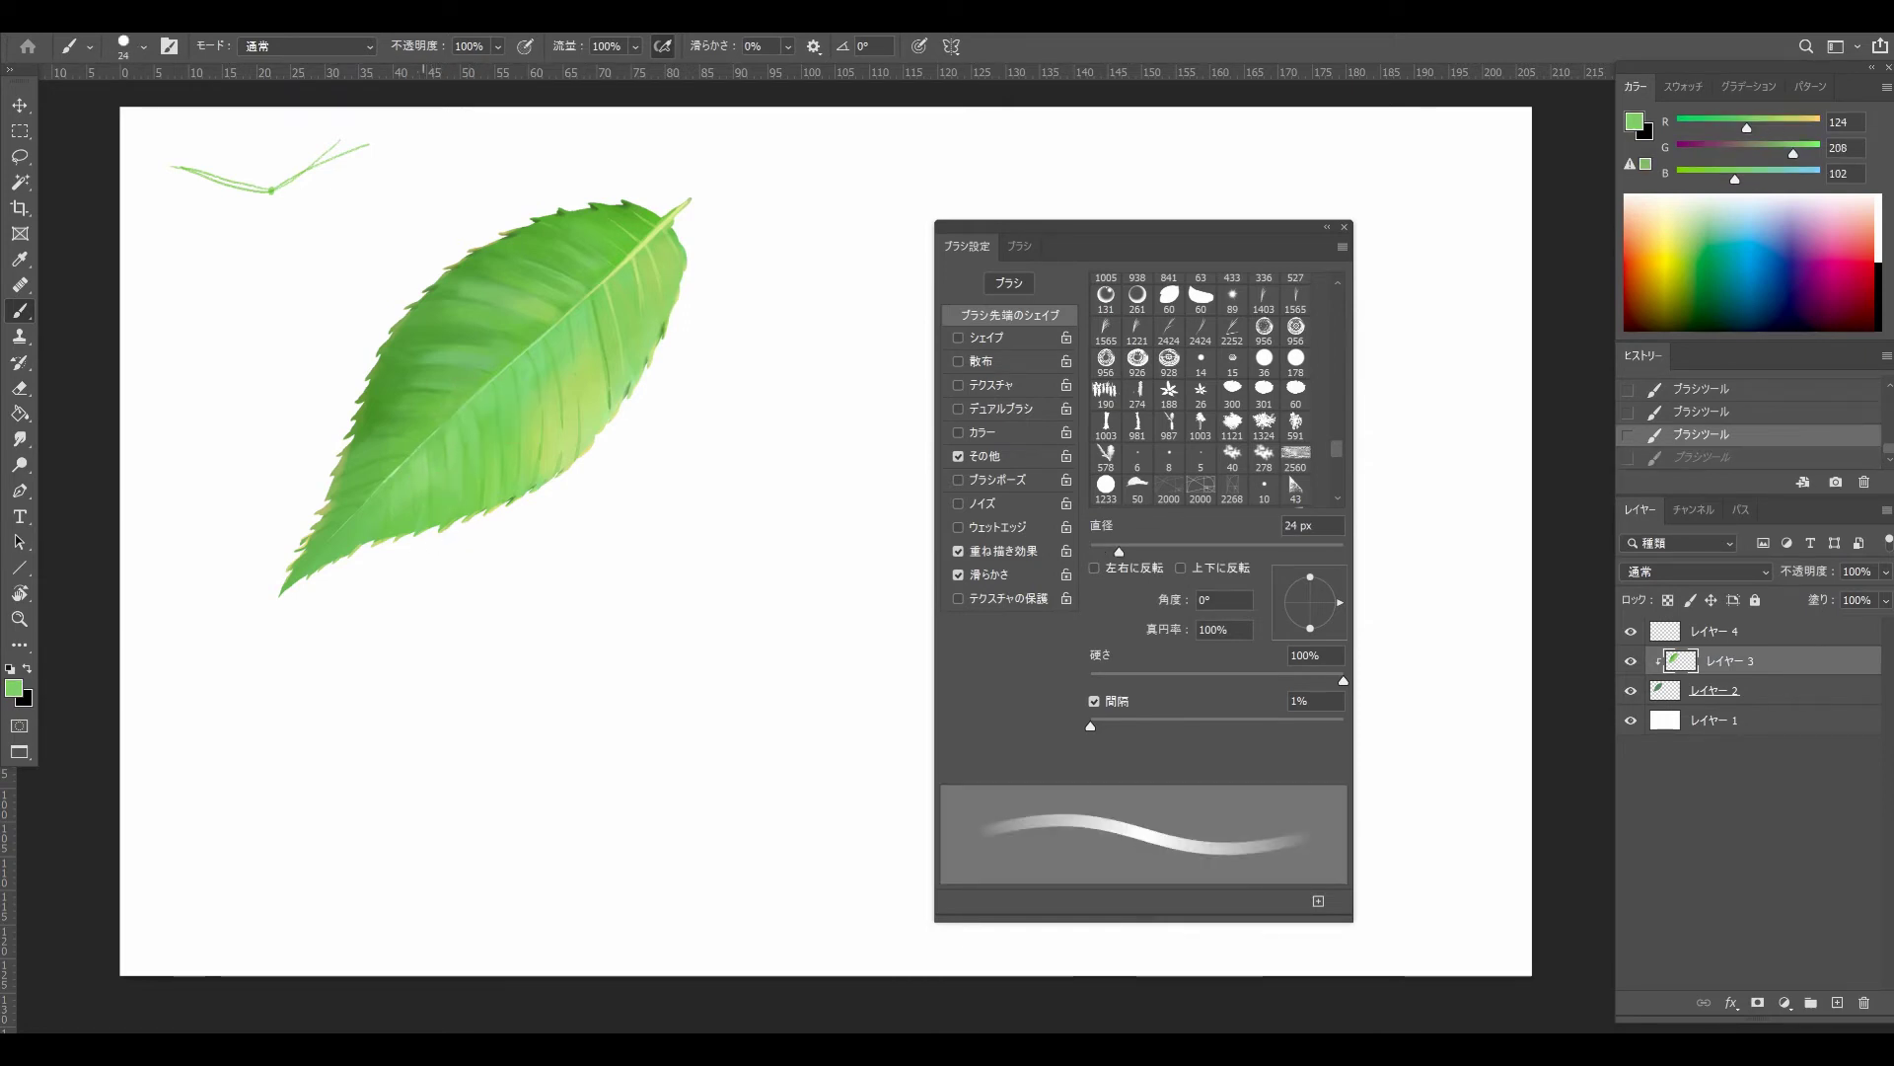
pyautogui.moveTo(424, 464)
pyautogui.mouseDown()
pyautogui.moveTo(379, 528)
pyautogui.moveTo(296, 569)
pyautogui.moveTo(317, 601)
pyautogui.moveTo(303, 561)
pyautogui.moveTo(308, 576)
pyautogui.moveTo(350, 532)
pyautogui.moveTo(341, 553)
pyautogui.moveTo(359, 548)
pyautogui.mouseUp()
# Sample greens along the lower midrib and leaf tip, and blend the tip area with a smaller brush.
pyautogui.keyDown('alt'); pyautogui.click(400, 499); pyautogui.keyUp('alt')
pyautogui.keyDown('alt'); pyautogui.click(360, 534); pyautogui.keyUp('alt')
pyautogui.keyDown('alt'); pyautogui.click(300, 580); pyautogui.keyUp('alt')
pyautogui.press('[')
pyautogui.press('[')
pyautogui.keyDown('alt'); pyautogui.click(640, 340); pyautogui.keyUp('alt')
pyautogui.keyDown('alt'); pyautogui.click(305, 572); pyautogui.keyUp('alt')
# Try a manually picked foreground colour with a smaller brush, and undo the last three strokes.
pyautogui.click(14, 687)
pyautogui.click(1265, 187)
pyautogui.click(1539, 130)
pyautogui.press('[')
pyautogui.press('[')
pyautogui.hotkey('ctrl', 'z')
pyautogui.hotkey('ctrl', 'z')
pyautogui.hotkey('ctrl', 'z')
# Refine the leaf tip with greens sampled around it and a smaller brush, undoing the last stroke.
pyautogui.press('[')
pyautogui.press('[')
pyautogui.keyDown('alt'); pyautogui.click(335, 541); pyautogui.keyUp('alt')
pyautogui.press('[')
pyautogui.press('[')
pyautogui.keyDown('alt'); pyautogui.click(304, 554); pyautogui.keyUp('alt')
pyautogui.keyDown('alt'); pyautogui.click(302, 565); pyautogui.keyUp('alt')
pyautogui.keyDown('alt'); pyautogui.click(311, 562); pyautogui.keyUp('alt')
pyautogui.hotkey('ctrl', 'z')
# Sample colours from the lower edge and midrib and blend the area above the tip with a larger brush, undoing the last stroke.
pyautogui.keyDown('alt'); pyautogui.click(579, 447); pyautogui.keyUp('alt')
pyautogui.keyDown('alt'); pyautogui.click(357, 520); pyautogui.keyUp('alt')
pyautogui.press(']')
pyautogui.press(']')
pyautogui.keyDown('alt'); pyautogui.click(367, 513); pyautogui.keyUp('alt')
pyautogui.keyDown('alt'); pyautogui.click(357, 525); pyautogui.keyUp('alt')
pyautogui.keyDown('alt'); pyautogui.click(397, 475); pyautogui.keyUp('alt')
pyautogui.hotkey('ctrl', 'z')
# Rework the veins beside the lower midrib with sampled greens and a smaller brush, undoing unwanted strokes.
pyautogui.keyDown('alt'); pyautogui.click(380, 513); pyautogui.keyUp('alt')
pyautogui.hotkey('ctrl', 'z')
pyautogui.press('[')
pyautogui.keyDown('alt'); pyautogui.click(342, 533); pyautogui.keyUp('alt')
pyautogui.keyDown('alt'); pyautogui.click(357, 525); pyautogui.keyUp('alt')
pyautogui.hotkey('ctrl', 'z')
# Paint light side veins along the lower edge near the tip with sampled greens such as R 114, G 201, B 80 at 14 px.
pyautogui.keyDown('alt'); pyautogui.click(345, 537); pyautogui.keyUp('alt')
pyautogui.keyDown('alt'); pyautogui.click(359, 539); pyautogui.keyUp('alt')
pyautogui.press(']')
pyautogui.keyDown('alt'); pyautogui.click(367, 535); pyautogui.keyUp('alt')
pyautogui.keyDown('alt'); pyautogui.click(360, 541); pyautogui.keyUp('alt')
pyautogui.keyDown('alt'); pyautogui.click(392, 528); pyautogui.keyUp('alt')
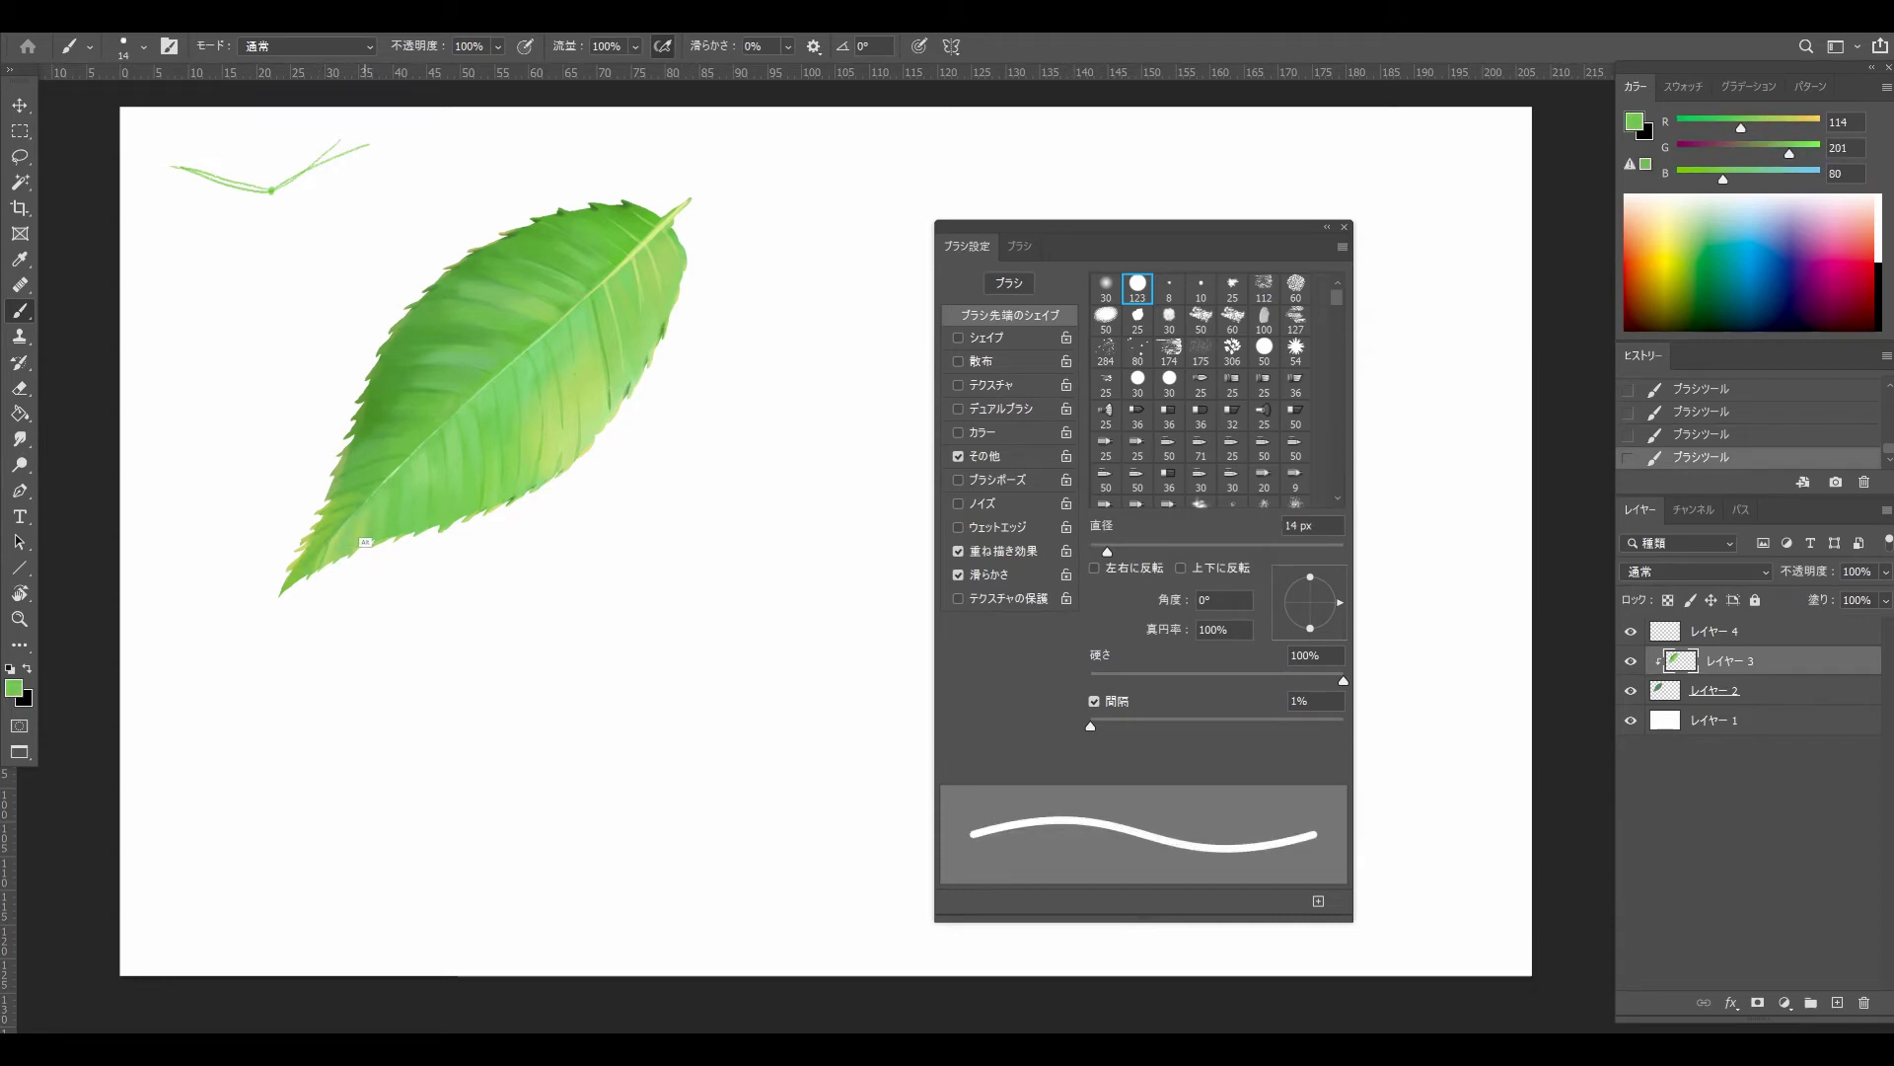
pyautogui.keyDown('alt'); pyautogui.click(346, 541); pyautogui.keyUp('alt')
pyautogui.press(']')
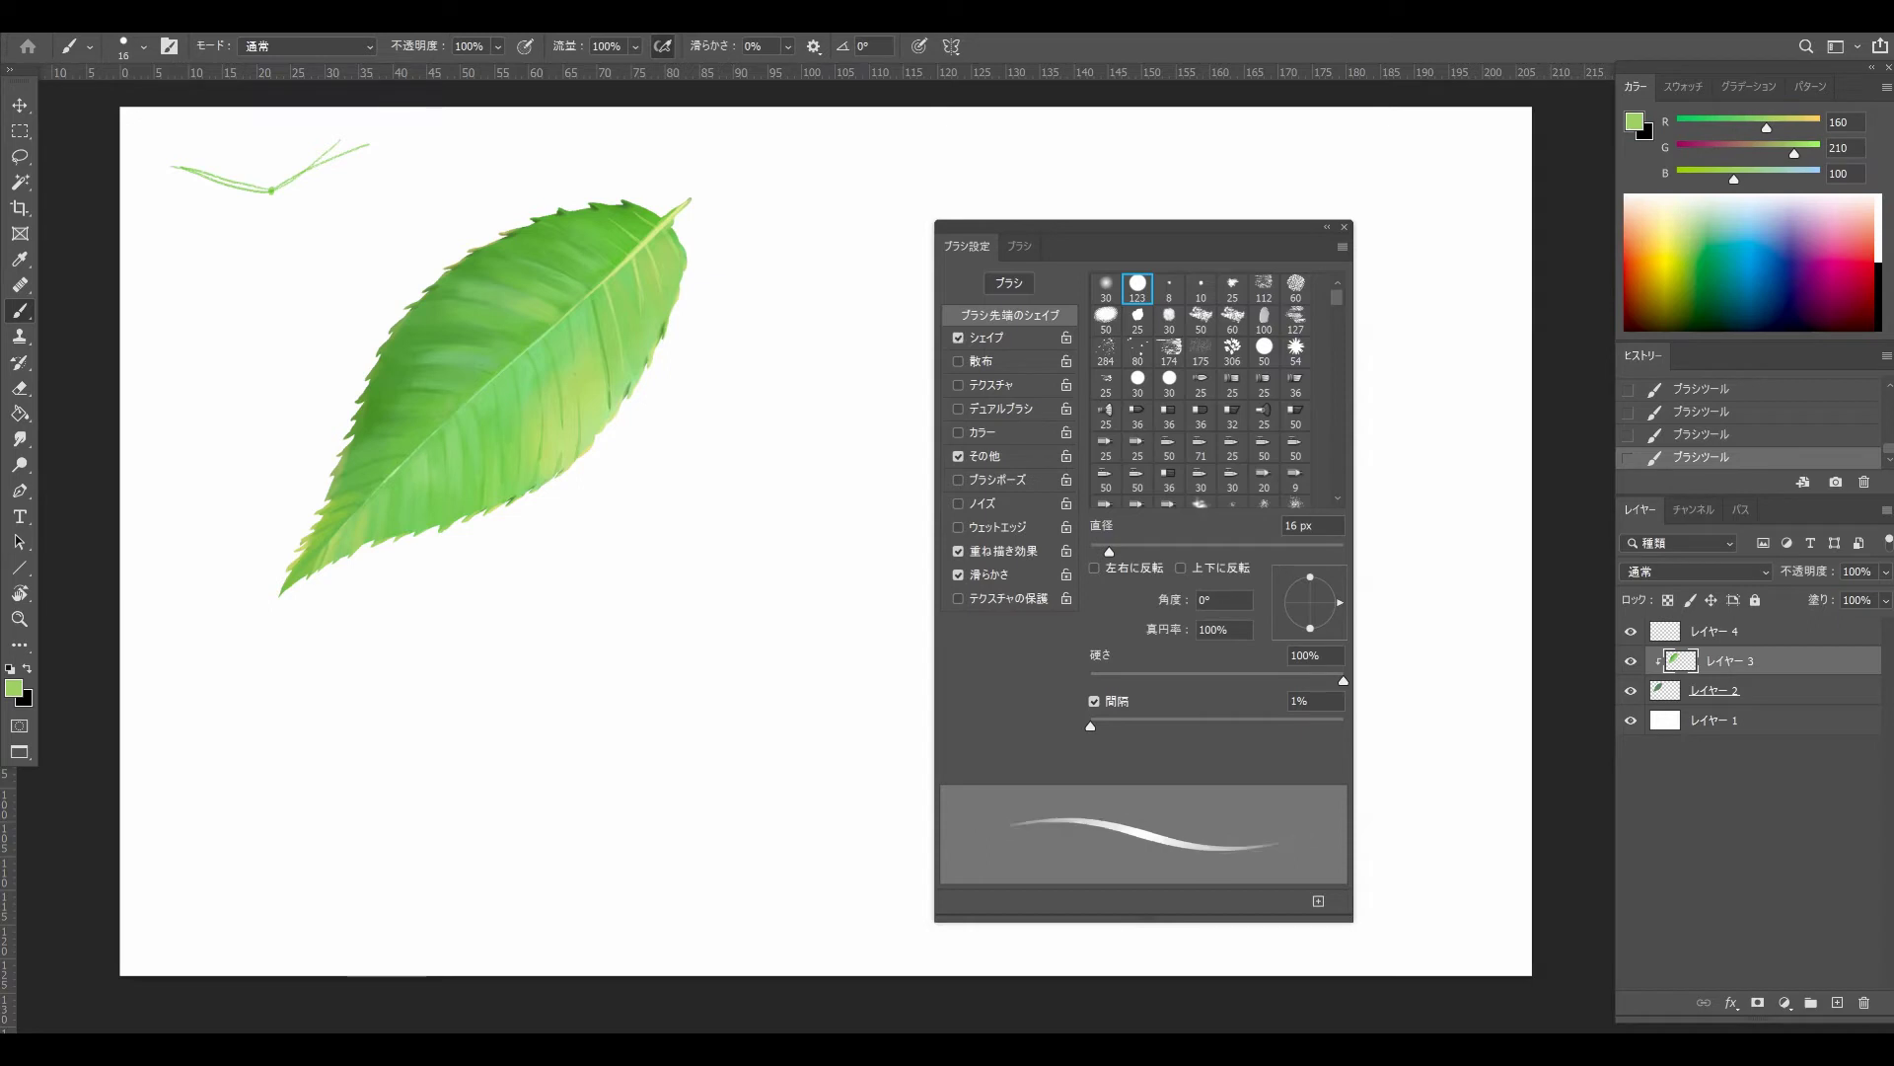
# Enlarge the brush to 22 px and paint a light green vein across the leaf's lower-right half.
pyautogui.keyDown('alt'); pyautogui.click(592, 367); pyautogui.keyUp('alt')
pyautogui.press(']')
pyautogui.press(']')
pyautogui.press(']')
pyautogui.moveTo(603, 347); pyautogui.dragTo(608, 399)
pyautogui.press('[')
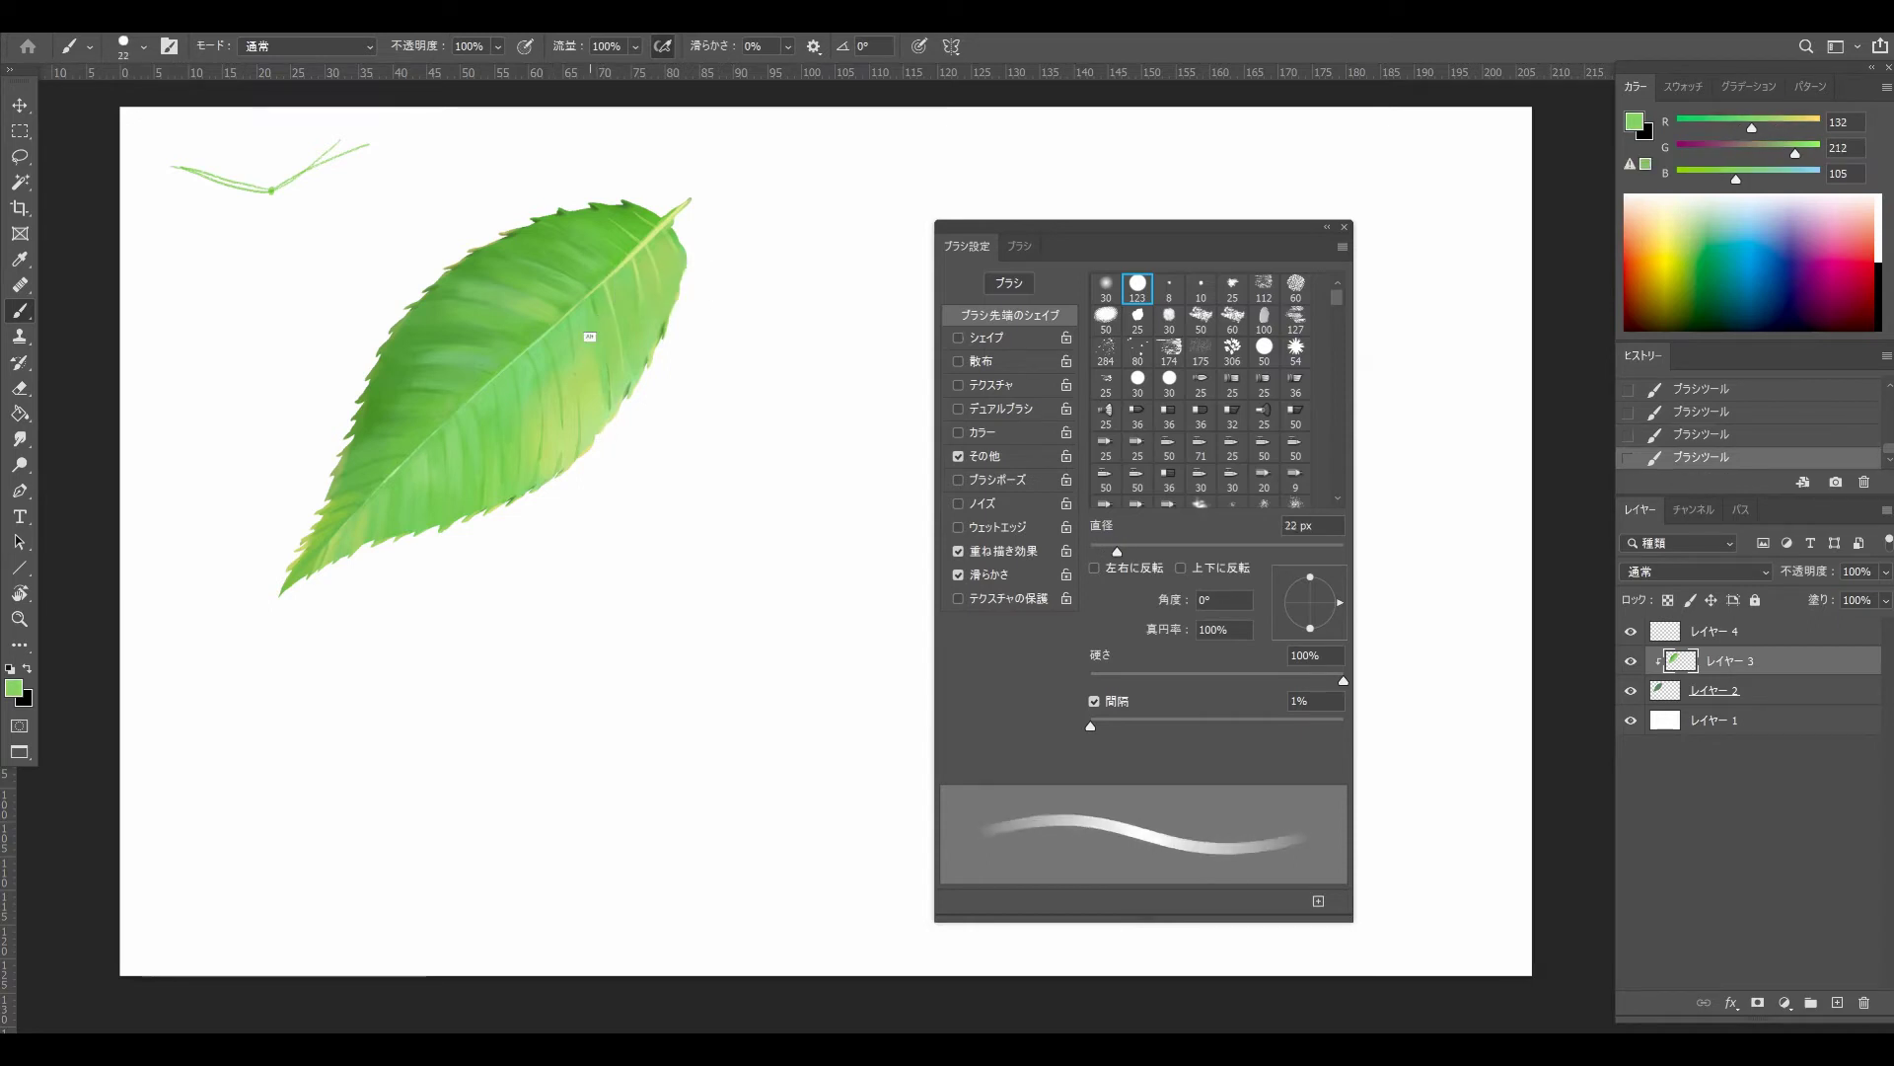
# Blend light green veins below the upper midrib with colours sampled there, undoing one stroke.
pyautogui.keyDown('alt'); pyautogui.click(579, 351); pyautogui.keyUp('alt')
pyautogui.keyDown('alt'); pyautogui.click(579, 341); pyautogui.keyUp('alt')
pyautogui.moveTo(579, 316); pyautogui.dragTo(580, 365)
pyautogui.keyDown('alt'); pyautogui.click(584, 350); pyautogui.keyUp('alt')
pyautogui.keyDown('alt'); pyautogui.click(578, 346); pyautogui.keyUp('alt')
pyautogui.keyDown('alt'); pyautogui.click(571, 337); pyautogui.keyUp('alt')
pyautogui.keyDown('alt'); pyautogui.click(580, 344); pyautogui.keyUp('alt')
pyautogui.hotkey('ctrl', 'z')
pyautogui.keyDown('alt'); pyautogui.click(582, 348); pyautogui.keyUp('alt')
pyautogui.moveTo(582, 347); pyautogui.dragTo(577, 348)
# Soften the right edge near the stem with greens sampled from the edge and lower-right half, undoing the last stroke.
pyautogui.keyDown('alt'); pyautogui.click(675, 261); pyautogui.keyUp('alt')
pyautogui.moveTo(664, 278)
pyautogui.mouseDown()
pyautogui.moveTo(607, 333)
pyautogui.moveTo(628, 359)
pyautogui.moveTo(628, 296)
pyautogui.mouseUp()
pyautogui.keyDown('alt'); pyautogui.click(614, 328); pyautogui.keyUp('alt')
pyautogui.keyDown('alt'); pyautogui.click(616, 328); pyautogui.keyUp('alt')
pyautogui.hotkey('ctrl', 'z')
pyautogui.keyDown('alt'); pyautogui.click(571, 331); pyautogui.keyUp('alt')
# Sample a green beside the lower midrib and paint a short stroke there, redoing the first attempt.
pyautogui.keyDown('alt'); pyautogui.click(420, 426); pyautogui.keyUp('alt')
pyautogui.moveTo(419, 426); pyautogui.dragTo(404, 434)
pyautogui.hotkey('ctrl', 'z')
pyautogui.moveTo(414, 429); pyautogui.dragTo(403, 432)
# Paint a short vein near the leaf tip's lower edge with sampled green R 127, G 193, B 68 at 11 px.
pyautogui.keyDown('alt'); pyautogui.click(353, 533); pyautogui.keyUp('alt')
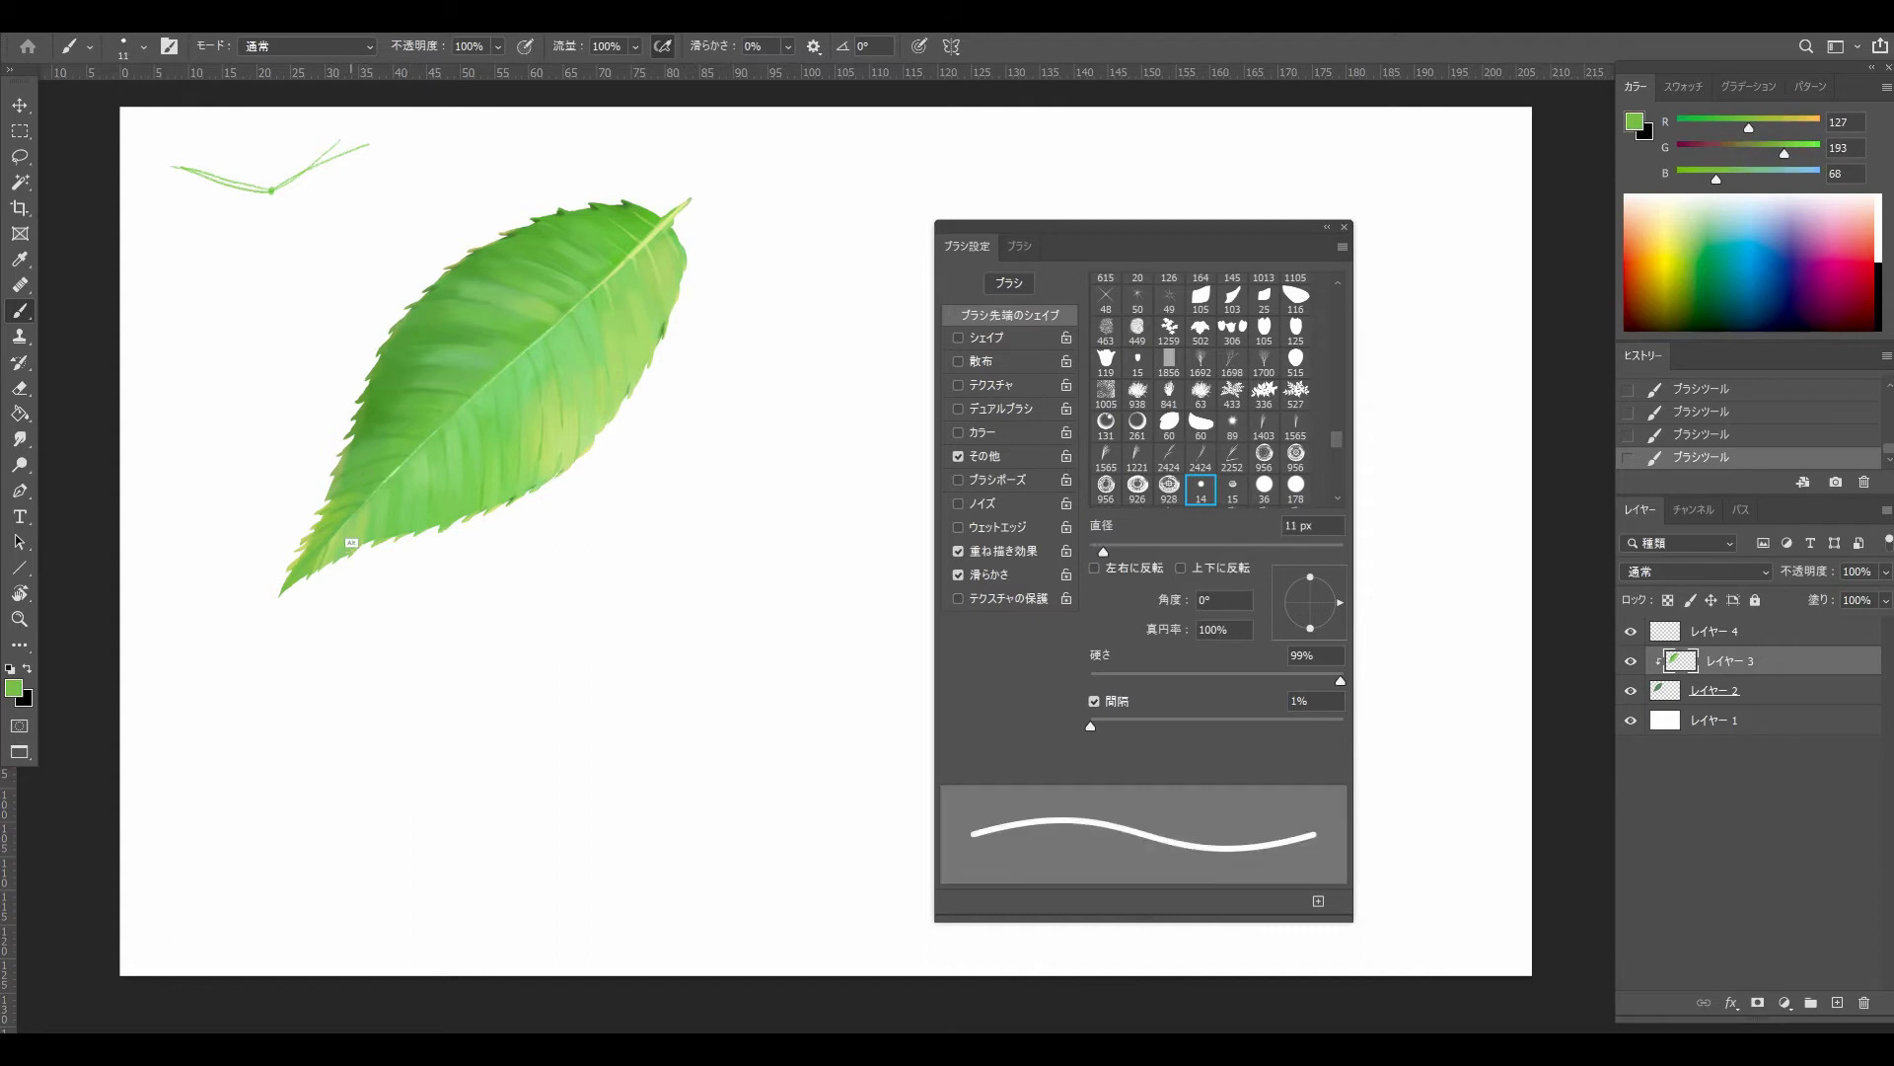
pyautogui.moveTo(357, 540); pyautogui.dragTo(344, 547)
pyautogui.keyDown('alt'); pyautogui.click(316, 538); pyautogui.keyUp('alt')
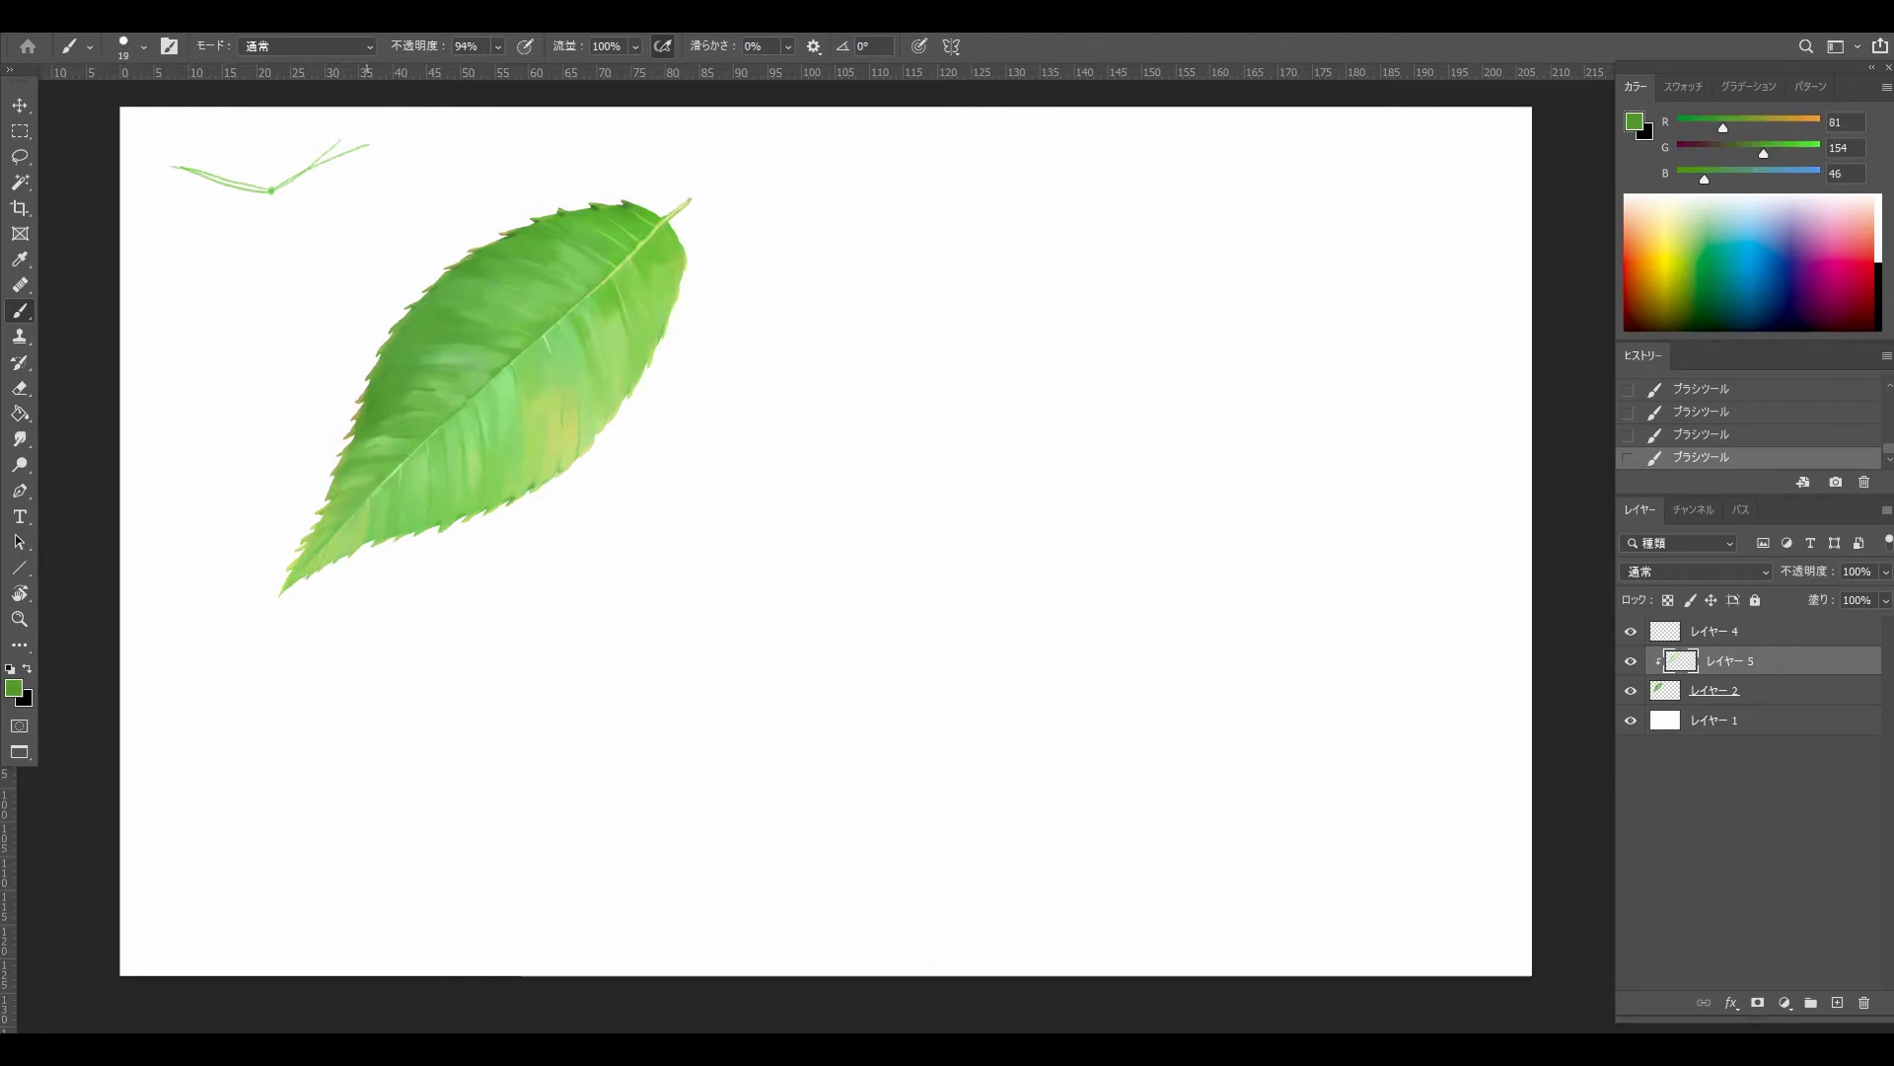
# Sample greens at the tip, stem and lower edge up to R 139, G 219, B 113 for the clipped layer, comparing the last stroke.
pyautogui.keyDown('alt'); pyautogui.click(323, 550); pyautogui.keyUp('alt')
pyautogui.keyDown('alt'); pyautogui.click(685, 205); pyautogui.keyUp('alt')
pyautogui.hotkey('ctrl', 'z')
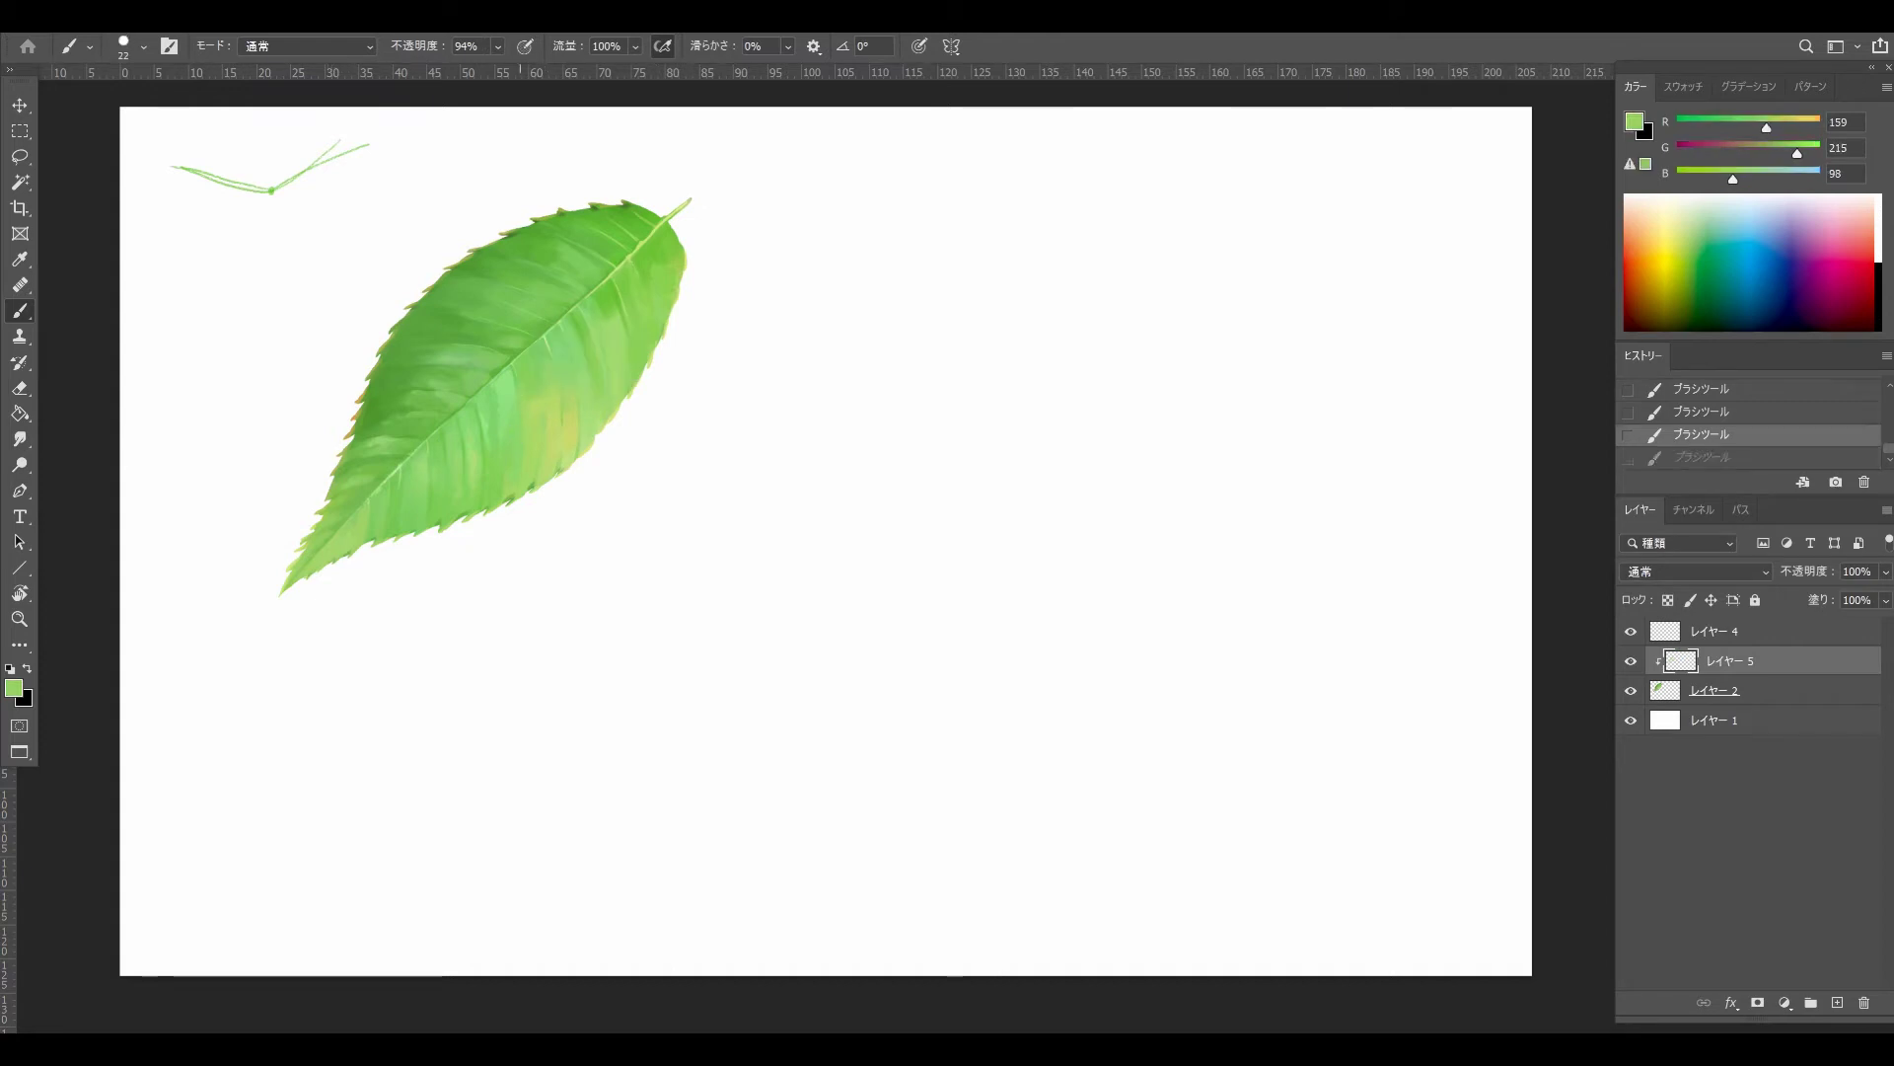
pyautogui.hotkey('ctrl', 'shift', 'z')
pyautogui.keyDown('alt'); pyautogui.click(478, 500); pyautogui.keyUp('alt')
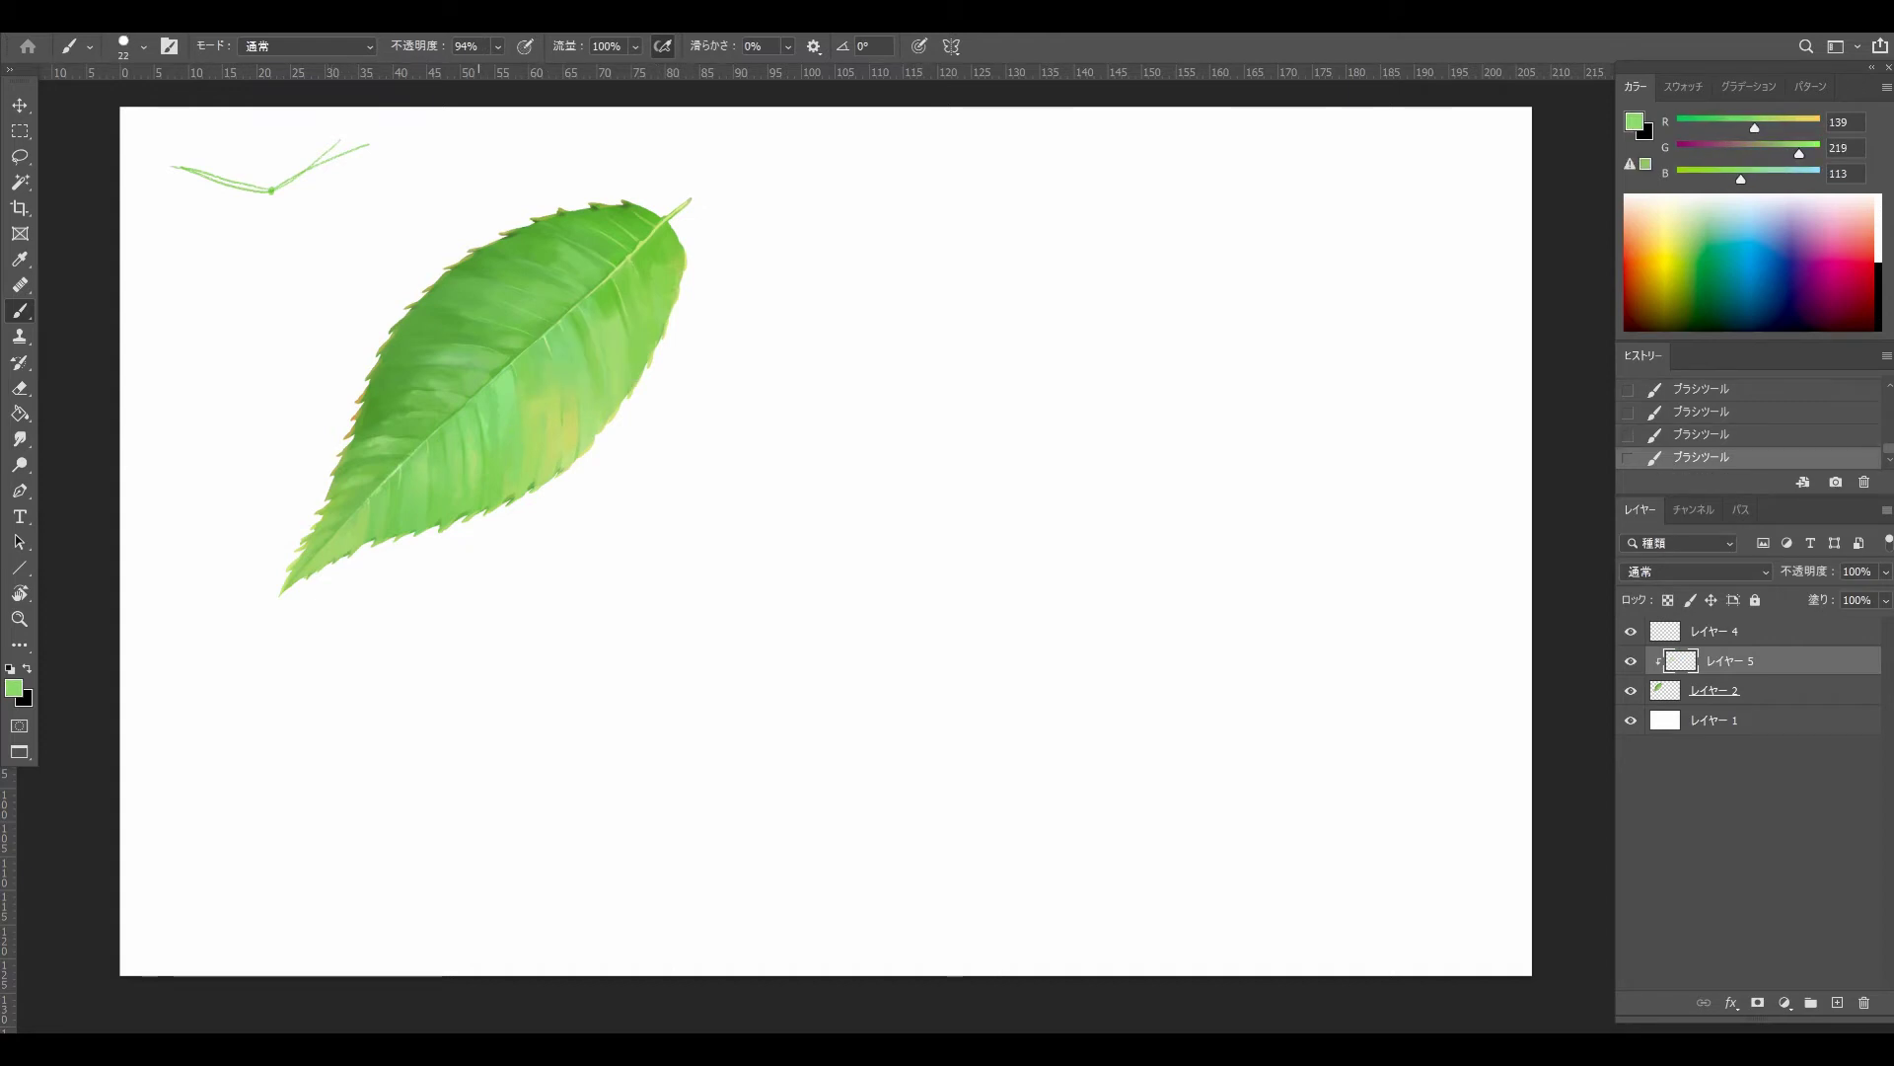
# Enlarge the brush and blend greens sampled from the lower half below the midrib, comparing the last stroke.
pyautogui.keyDown('alt'); pyautogui.click(469, 462); pyautogui.keyUp('alt')
pyautogui.press(']')
pyautogui.press(']')
pyautogui.press(']')
pyautogui.press(']')
pyautogui.keyDown('alt'); pyautogui.click(463, 468); pyautogui.keyUp('alt')
pyautogui.keyDown('alt'); pyautogui.click(458, 478); pyautogui.keyUp('alt')
pyautogui.hotkey('ctrl', 'z')
pyautogui.hotkey('ctrl', 'shift', 'z')
# Sample greens beside the lower midrib and paint a stroke along it toward the tip, undoing the earlier attempt.
pyautogui.keyDown('alt'); pyautogui.click(456, 477); pyautogui.keyUp('alt')
pyautogui.keyDown('alt'); pyautogui.click(449, 476); pyautogui.keyUp('alt')
pyautogui.press('[')
pyautogui.keyDown('alt'); pyautogui.click(441, 474); pyautogui.keyUp('alt')
pyautogui.hotkey('ctrl', 'z')
pyautogui.moveTo(438, 484); pyautogui.dragTo(401, 511)
pyautogui.press('[')
# Blend the lower half near the tip with sampled greens up to R 131, G 206, B 105 at 28 px, undoing one stroke.
pyautogui.keyDown('alt'); pyautogui.click(434, 518); pyautogui.keyUp('alt')
pyautogui.press('[')
pyautogui.keyDown('alt'); pyautogui.click(432, 538); pyautogui.keyUp('alt')
pyautogui.keyDown('alt'); pyautogui.click(467, 491); pyautogui.keyUp('alt')
pyautogui.keyDown('alt'); pyautogui.click(426, 488); pyautogui.keyUp('alt')
pyautogui.hotkey('ctrl', 'z')
pyautogui.keyDown('alt'); pyautogui.click(423, 502); pyautogui.keyUp('alt')
pyautogui.keyDown('alt'); pyautogui.click(410, 506); pyautogui.keyUp('alt')
pyautogui.keyDown('alt'); pyautogui.click(405, 483); pyautogui.keyUp('alt')
pyautogui.keyDown('alt'); pyautogui.click(410, 526); pyautogui.keyUp('alt')
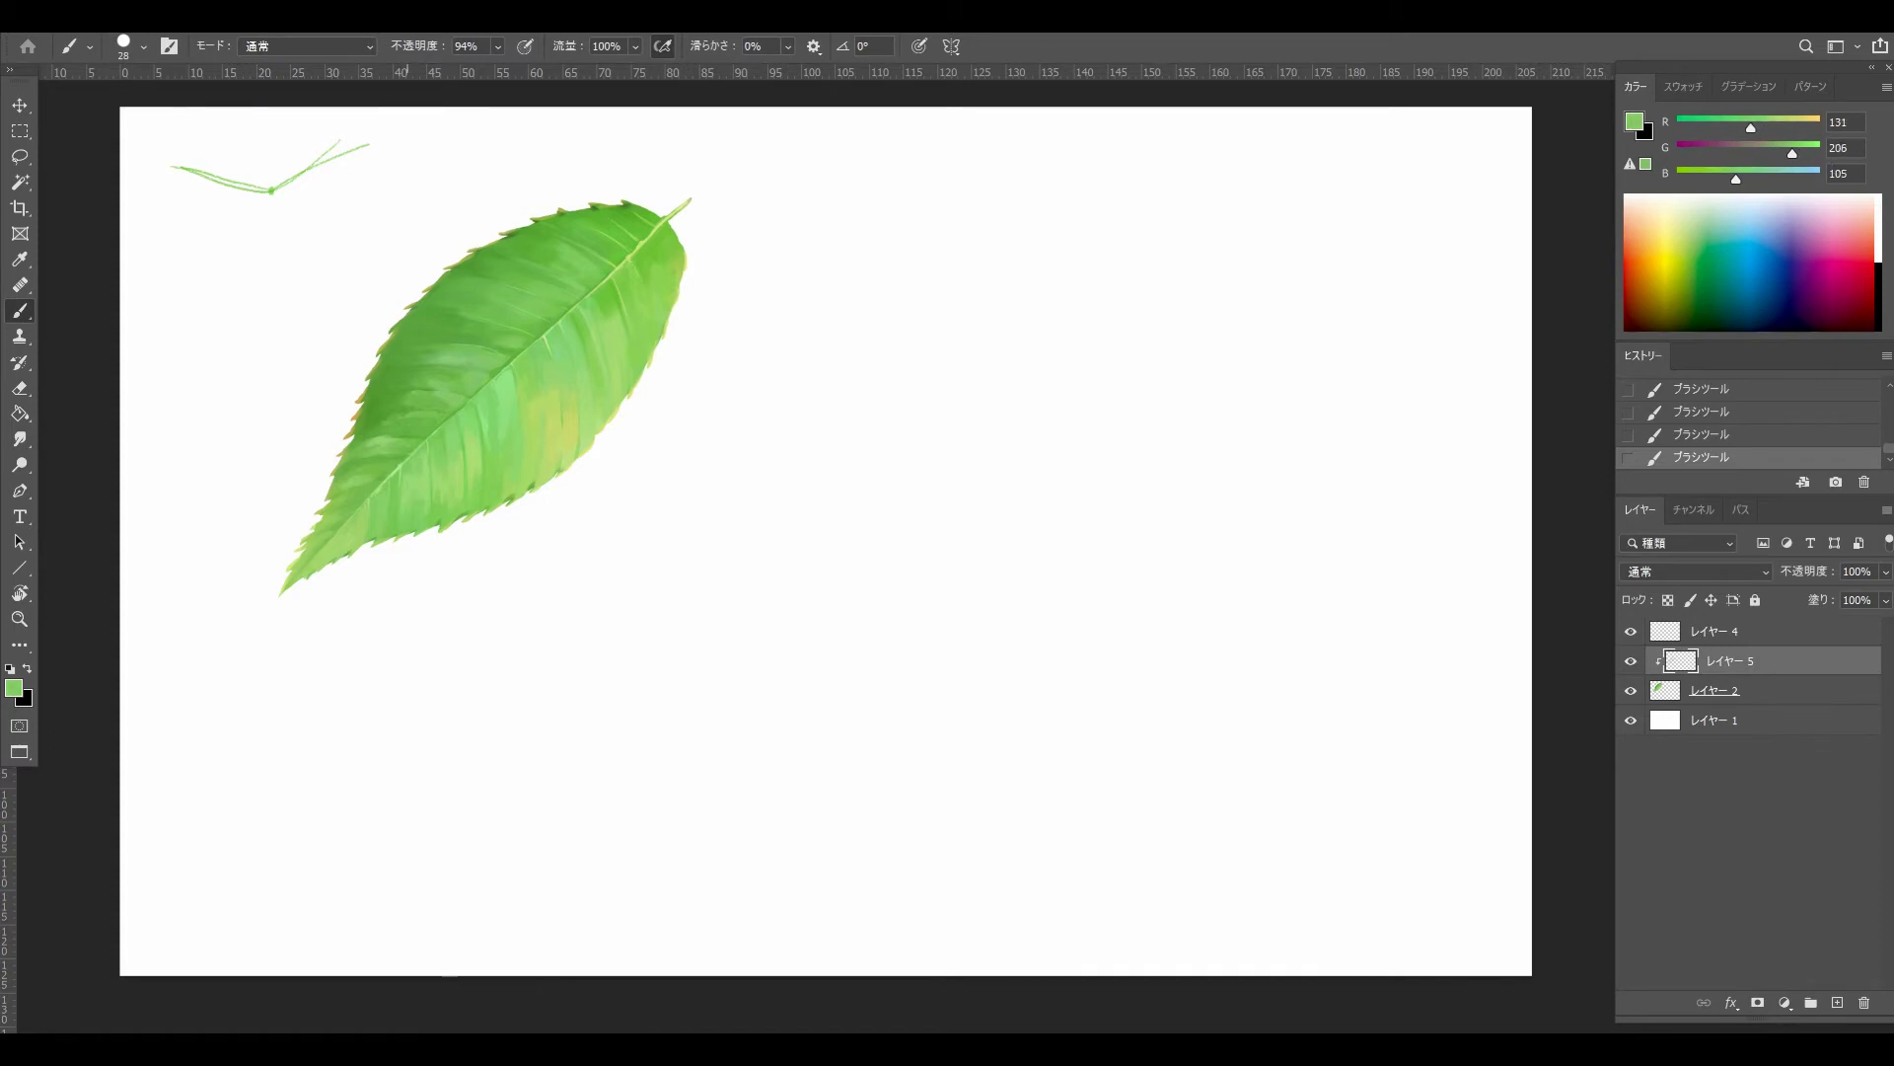
# Sample greens between the tip and middle up to R 136, G 220, B 114 at 25 px, undoing the last stroke.
pyautogui.keyDown('alt'); pyautogui.click(434, 503); pyautogui.keyUp('alt')
pyautogui.press('[')
pyautogui.keyDown('alt'); pyautogui.click(458, 498); pyautogui.keyUp('alt')
pyautogui.keyDown('alt'); pyautogui.click(478, 471); pyautogui.keyUp('alt')
pyautogui.hotkey('ctrl', 'z')
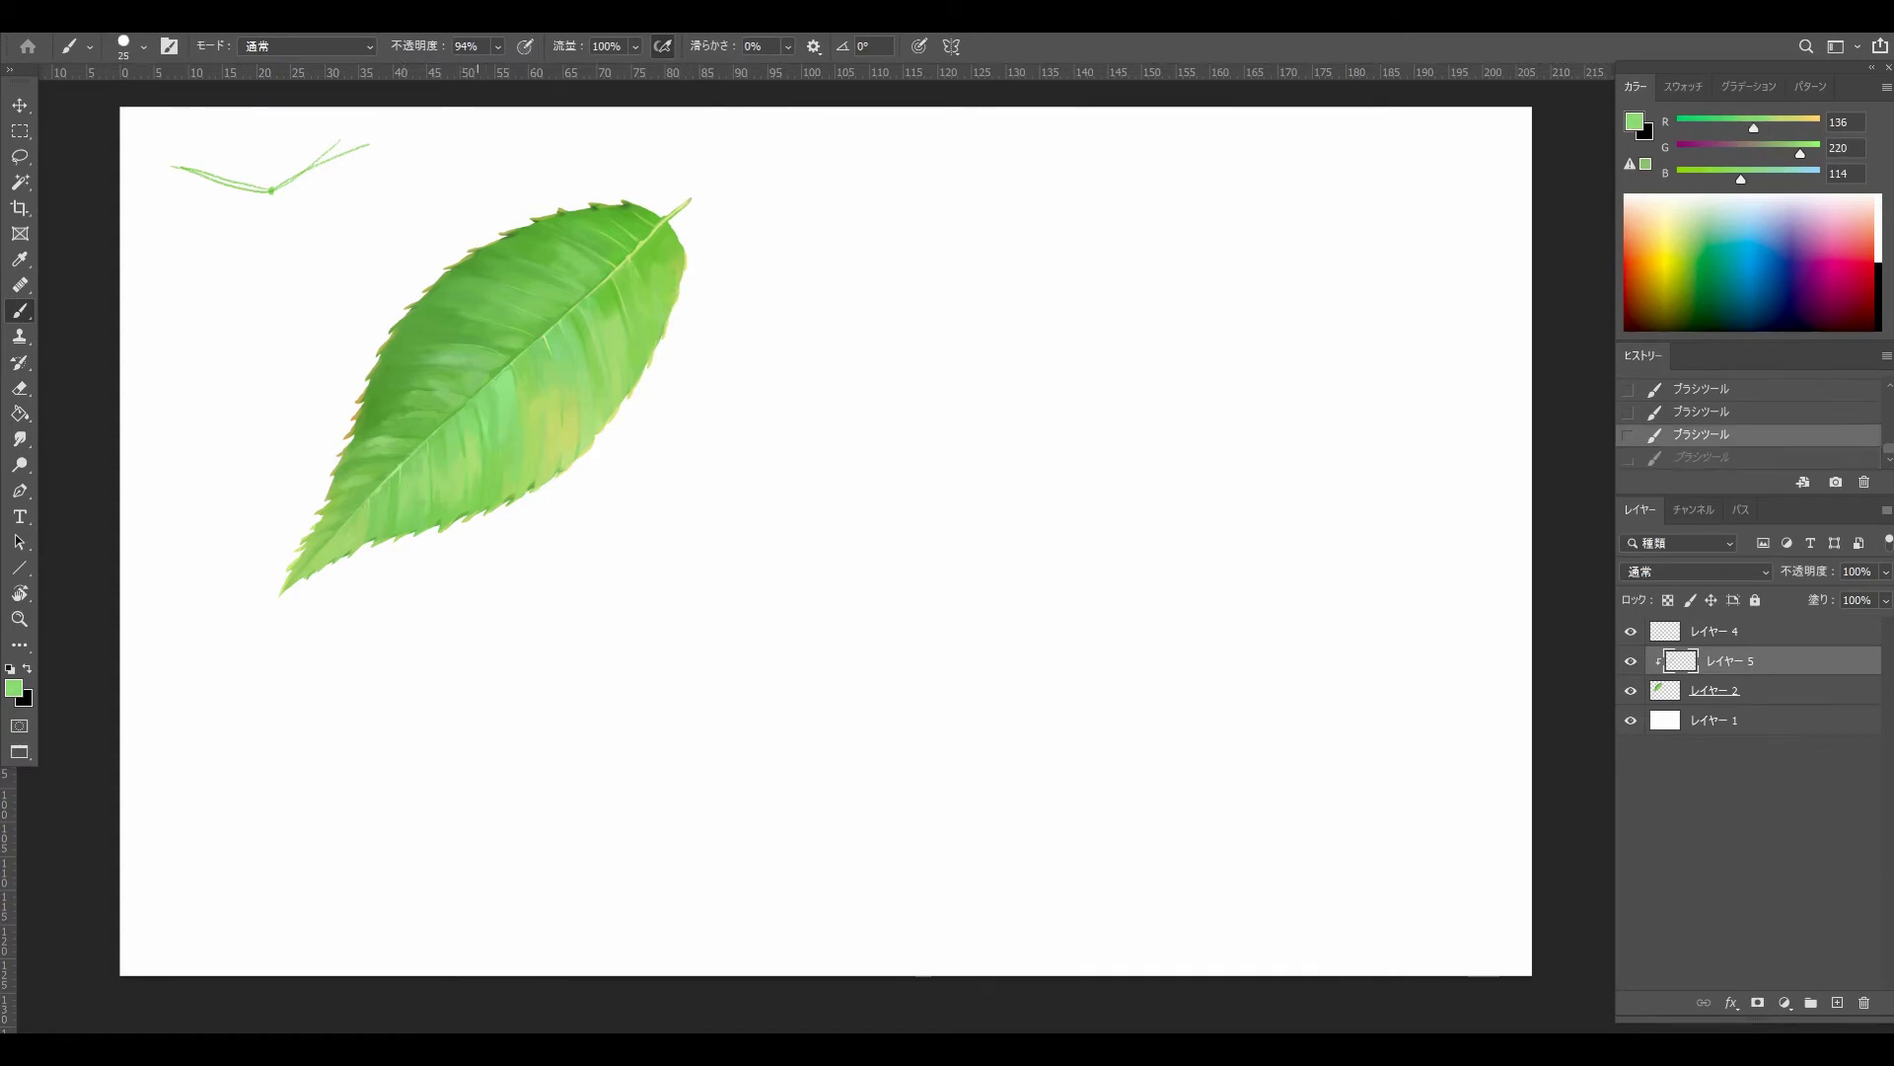
# Paint a stroke from the midrib toward the lower edge with sampled green and undo the last stroke.
pyautogui.keyDown('alt'); pyautogui.click(472, 483); pyautogui.keyUp('alt')
pyautogui.moveTo(475, 434); pyautogui.dragTo(472, 479)
pyautogui.keyDown('alt'); pyautogui.click(473, 474); pyautogui.keyUp('alt')
pyautogui.press(']')
pyautogui.hotkey('ctrl', 'z')
# Paint short strokes beneath the middle of the midrib and blend them with greens sampled around it.
pyautogui.keyDown('alt'); pyautogui.click(505, 415); pyautogui.keyUp('alt')
pyautogui.moveTo(508, 380); pyautogui.dragTo(501, 424)
pyautogui.keyDown('alt'); pyautogui.moveTo(508, 409); pyautogui.dragTo(492, 415); pyautogui.keyUp('alt')
pyautogui.keyDown('alt'); pyautogui.click(493, 394); pyautogui.keyUp('alt')
pyautogui.keyDown('alt'); pyautogui.click(493, 424); pyautogui.keyUp('alt')
pyautogui.keyDown('alt'); pyautogui.click(487, 434); pyautogui.keyUp('alt')
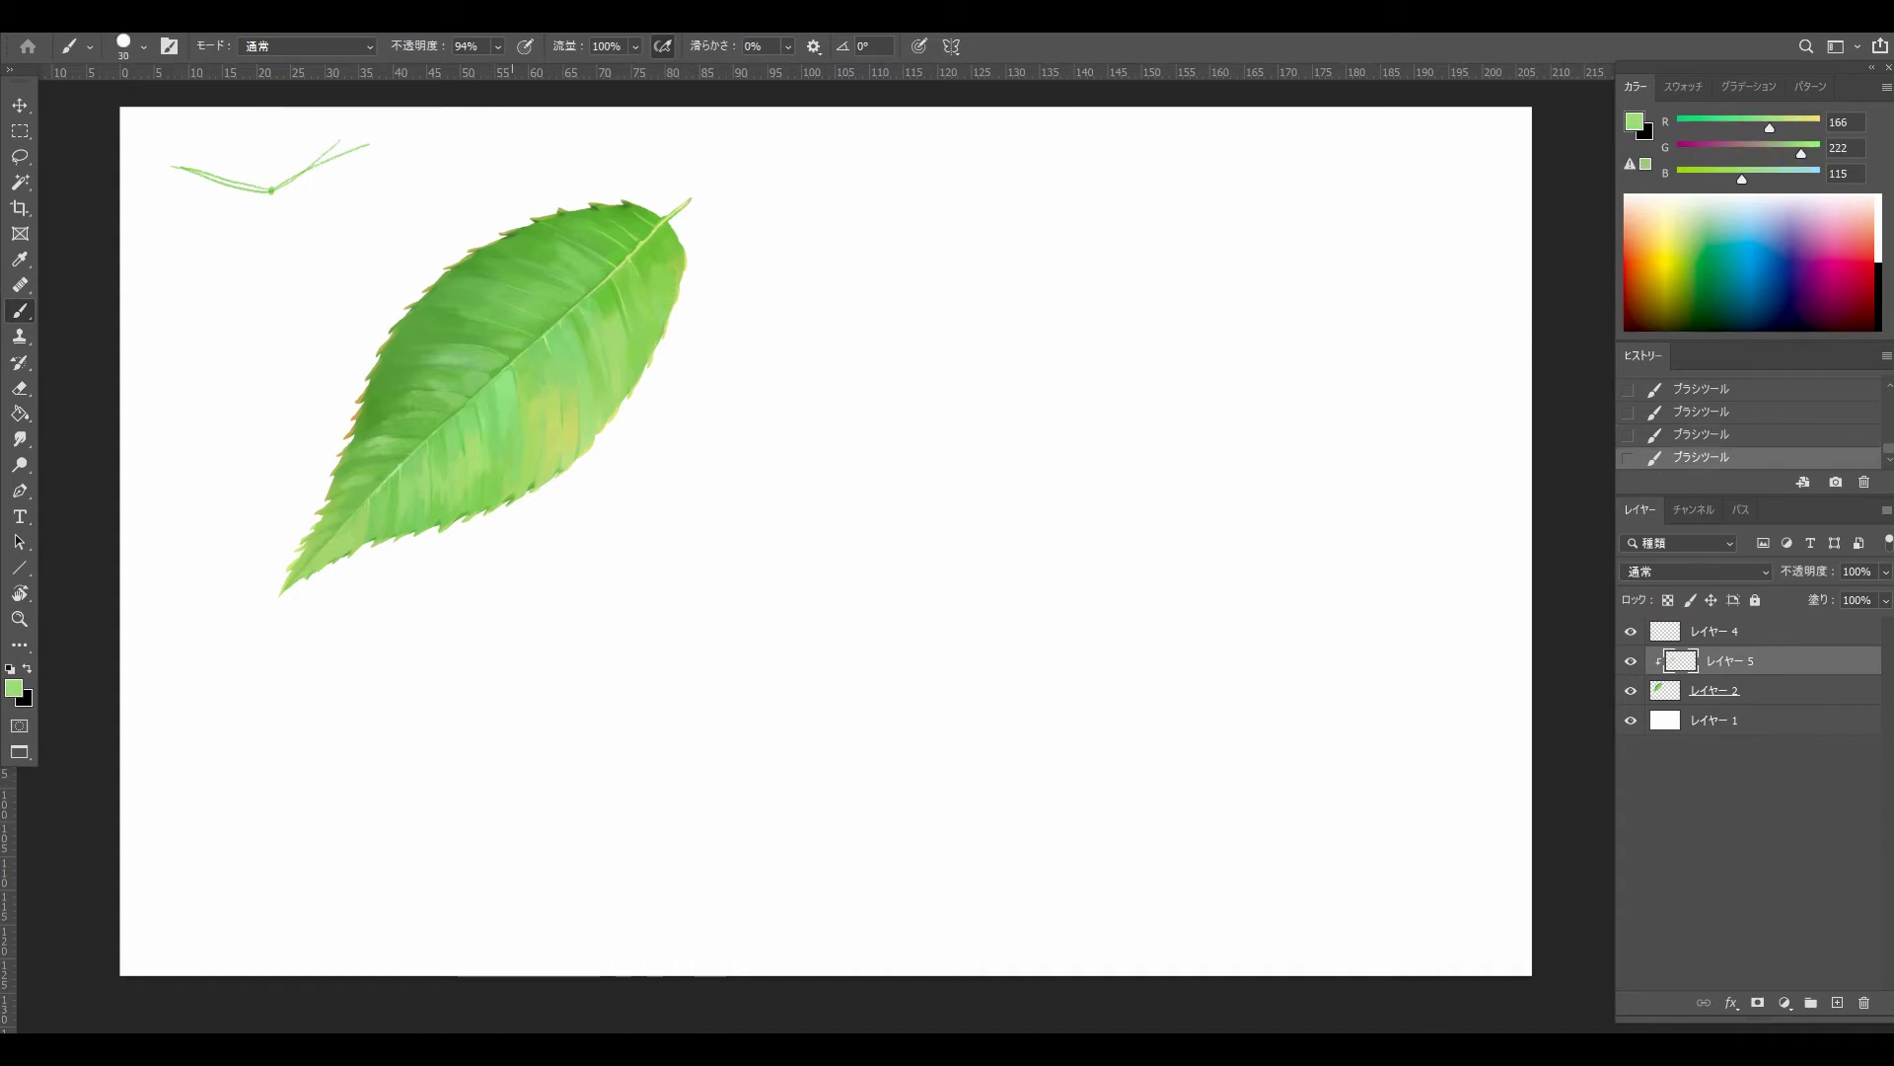
# Try strokes on the lower half with colours sampled from the yellow patch and lower midrib, undoing them.
pyautogui.keyDown('alt'); pyautogui.click(550, 419); pyautogui.keyUp('alt')
pyautogui.hotkey('ctrl', 'z')
pyautogui.keyDown('alt'); pyautogui.click(456, 472); pyautogui.keyUp('alt')
pyautogui.moveTo(456, 449); pyautogui.dragTo(435, 485)
pyautogui.hotkey('ctrl', 'z')
# Set the brush colour to #d7f69a and paint pale vein strokes near the lower edge, undoing the last one.
pyautogui.click(13, 687)
pyautogui.click(1182, 147)
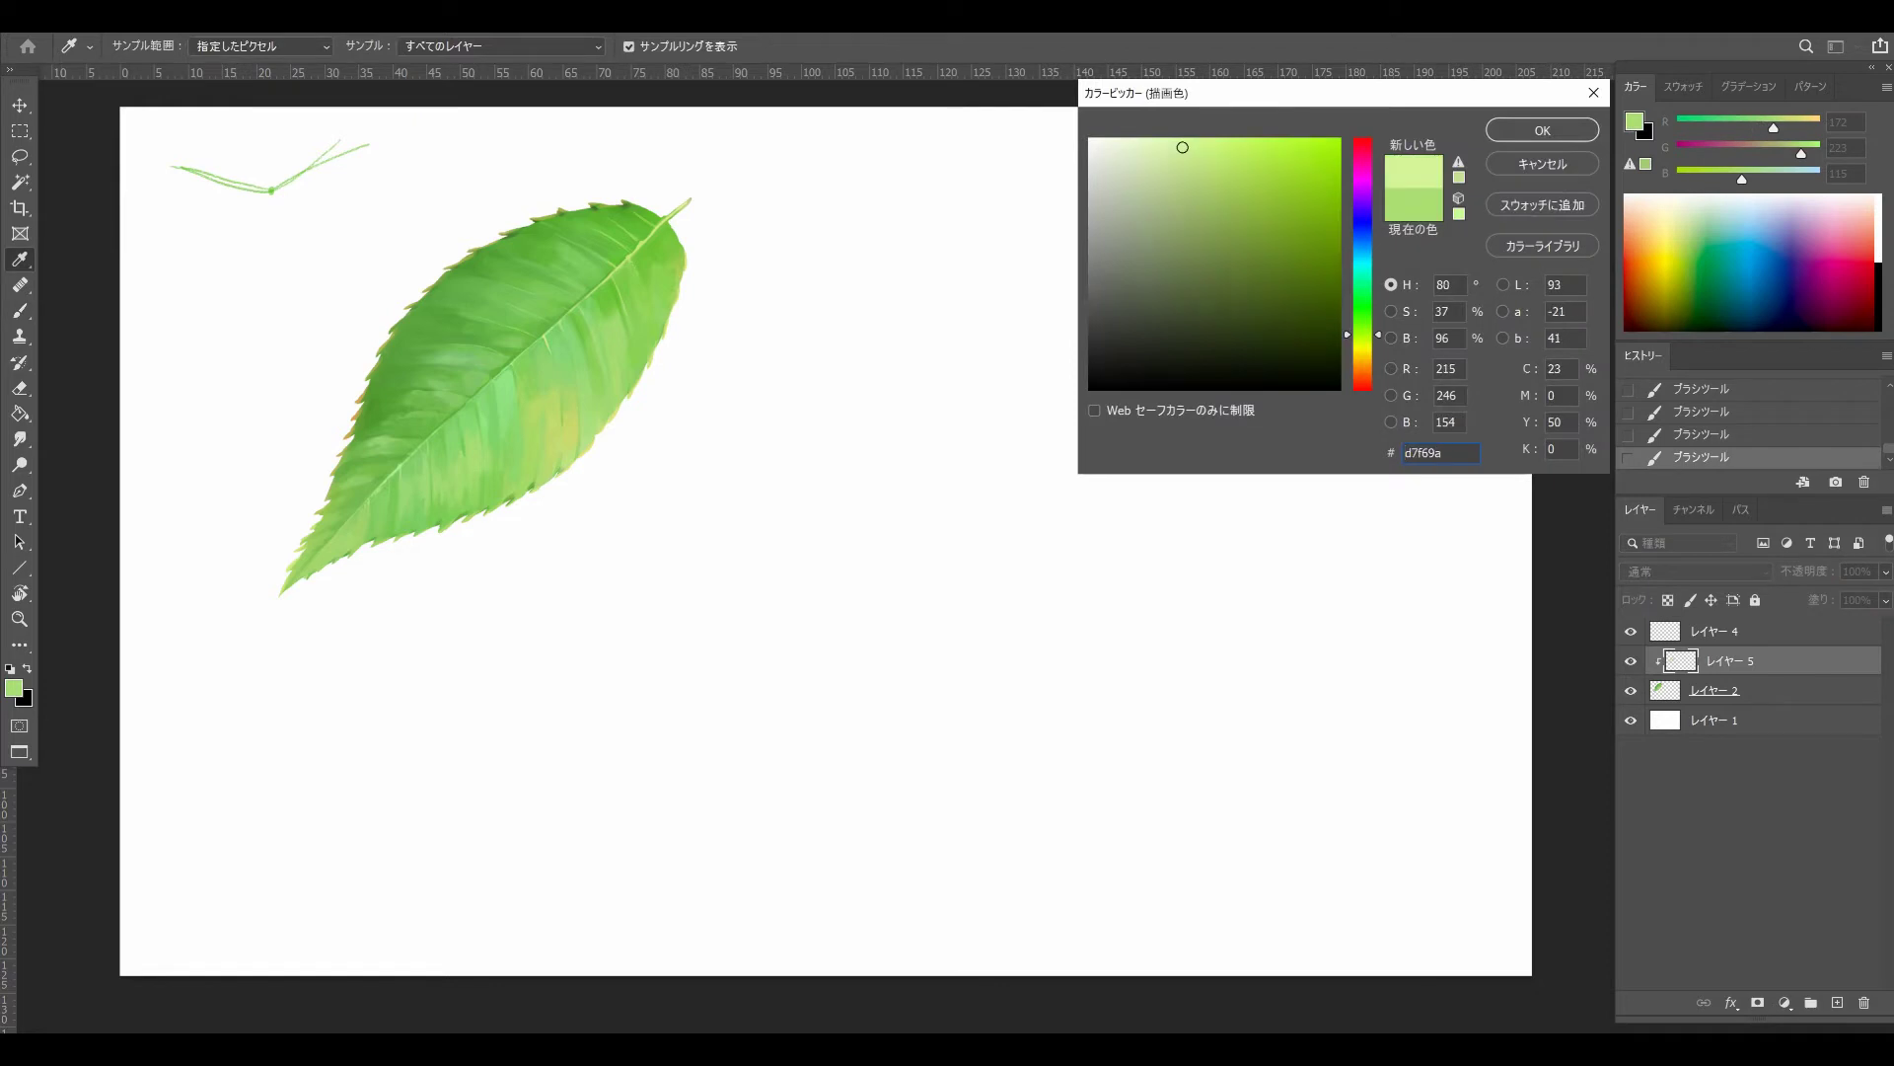
pyautogui.press('Return')
pyautogui.hotkey('ctrl', 'z')
pyautogui.hotkey('ctrl', 'shift', 'z')
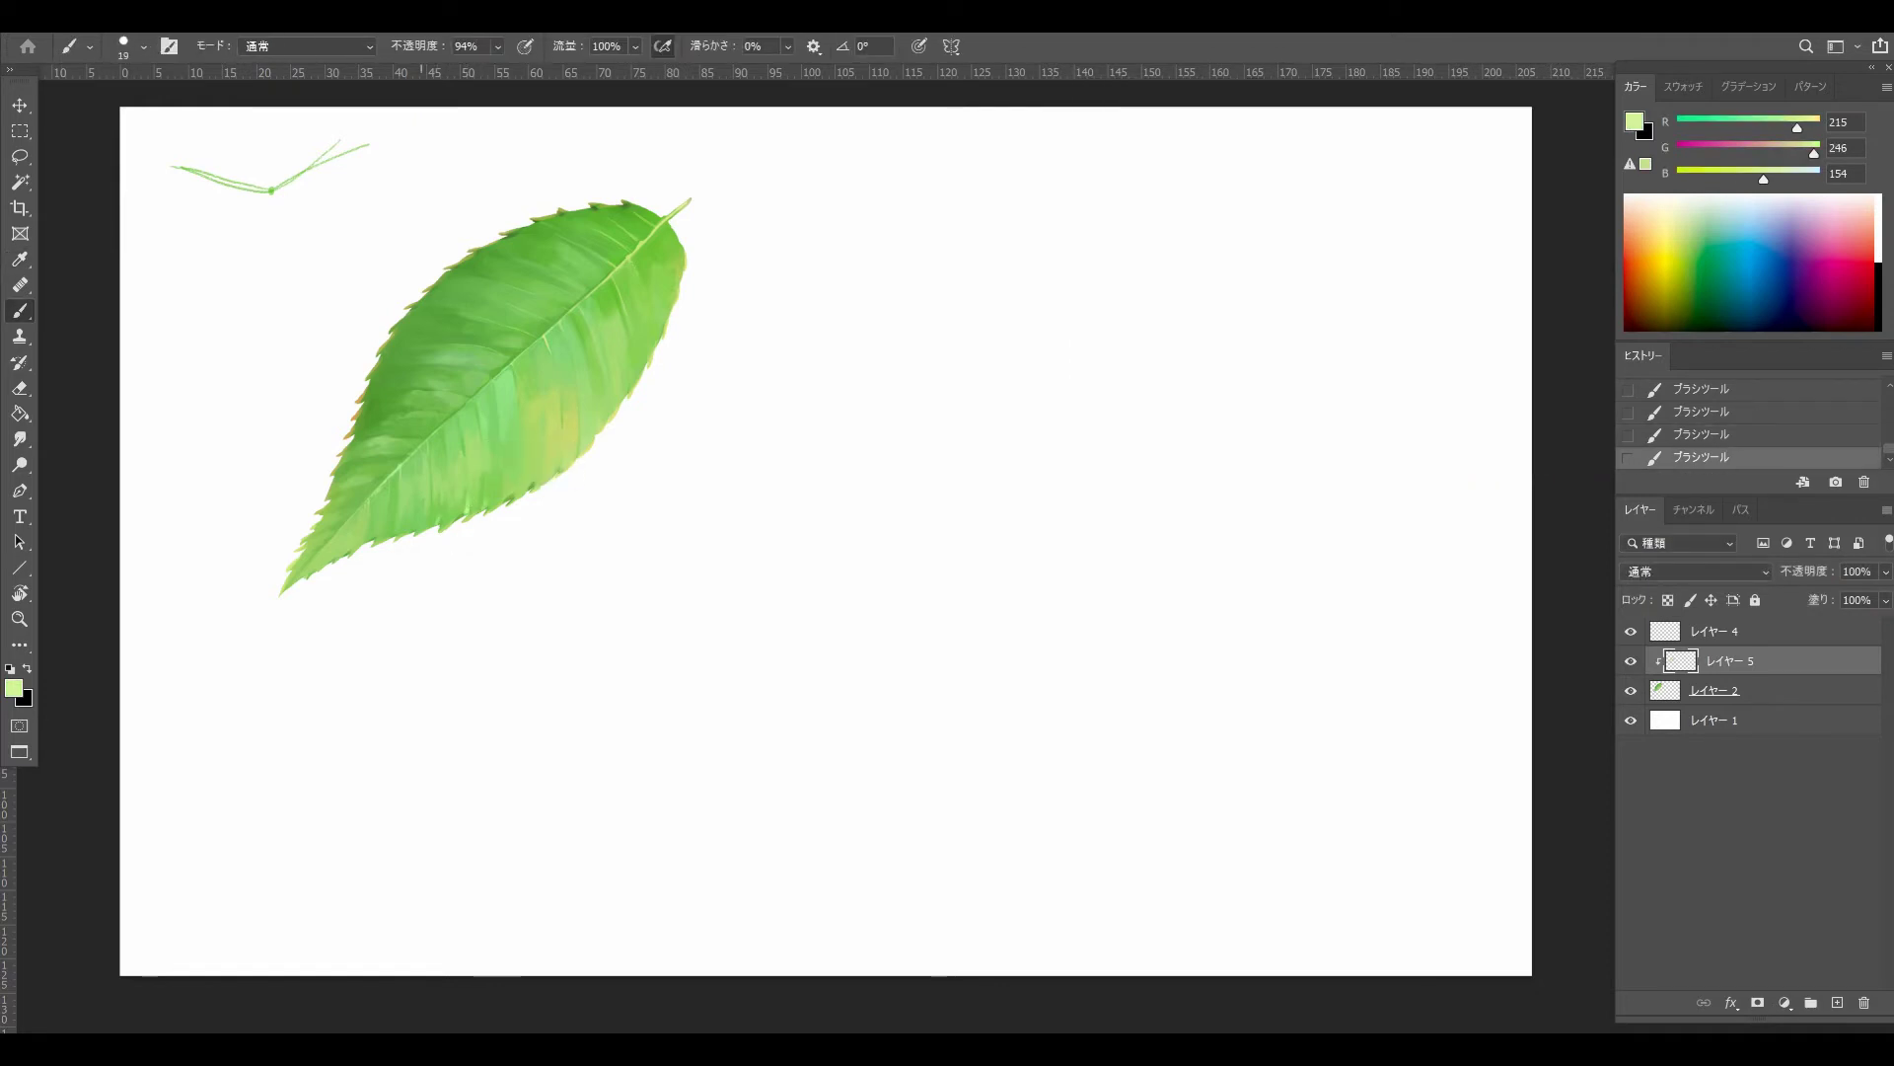
pyautogui.hotkey('ctrl', 'z')
# Blend the pale veins near the lower edge with sampled greens such as R 124, G 205, B 85 at 19 px.
pyautogui.keyDown('alt'); pyautogui.click(430, 515); pyautogui.keyUp('alt')
pyautogui.moveTo(424, 493); pyautogui.dragTo(429, 523)
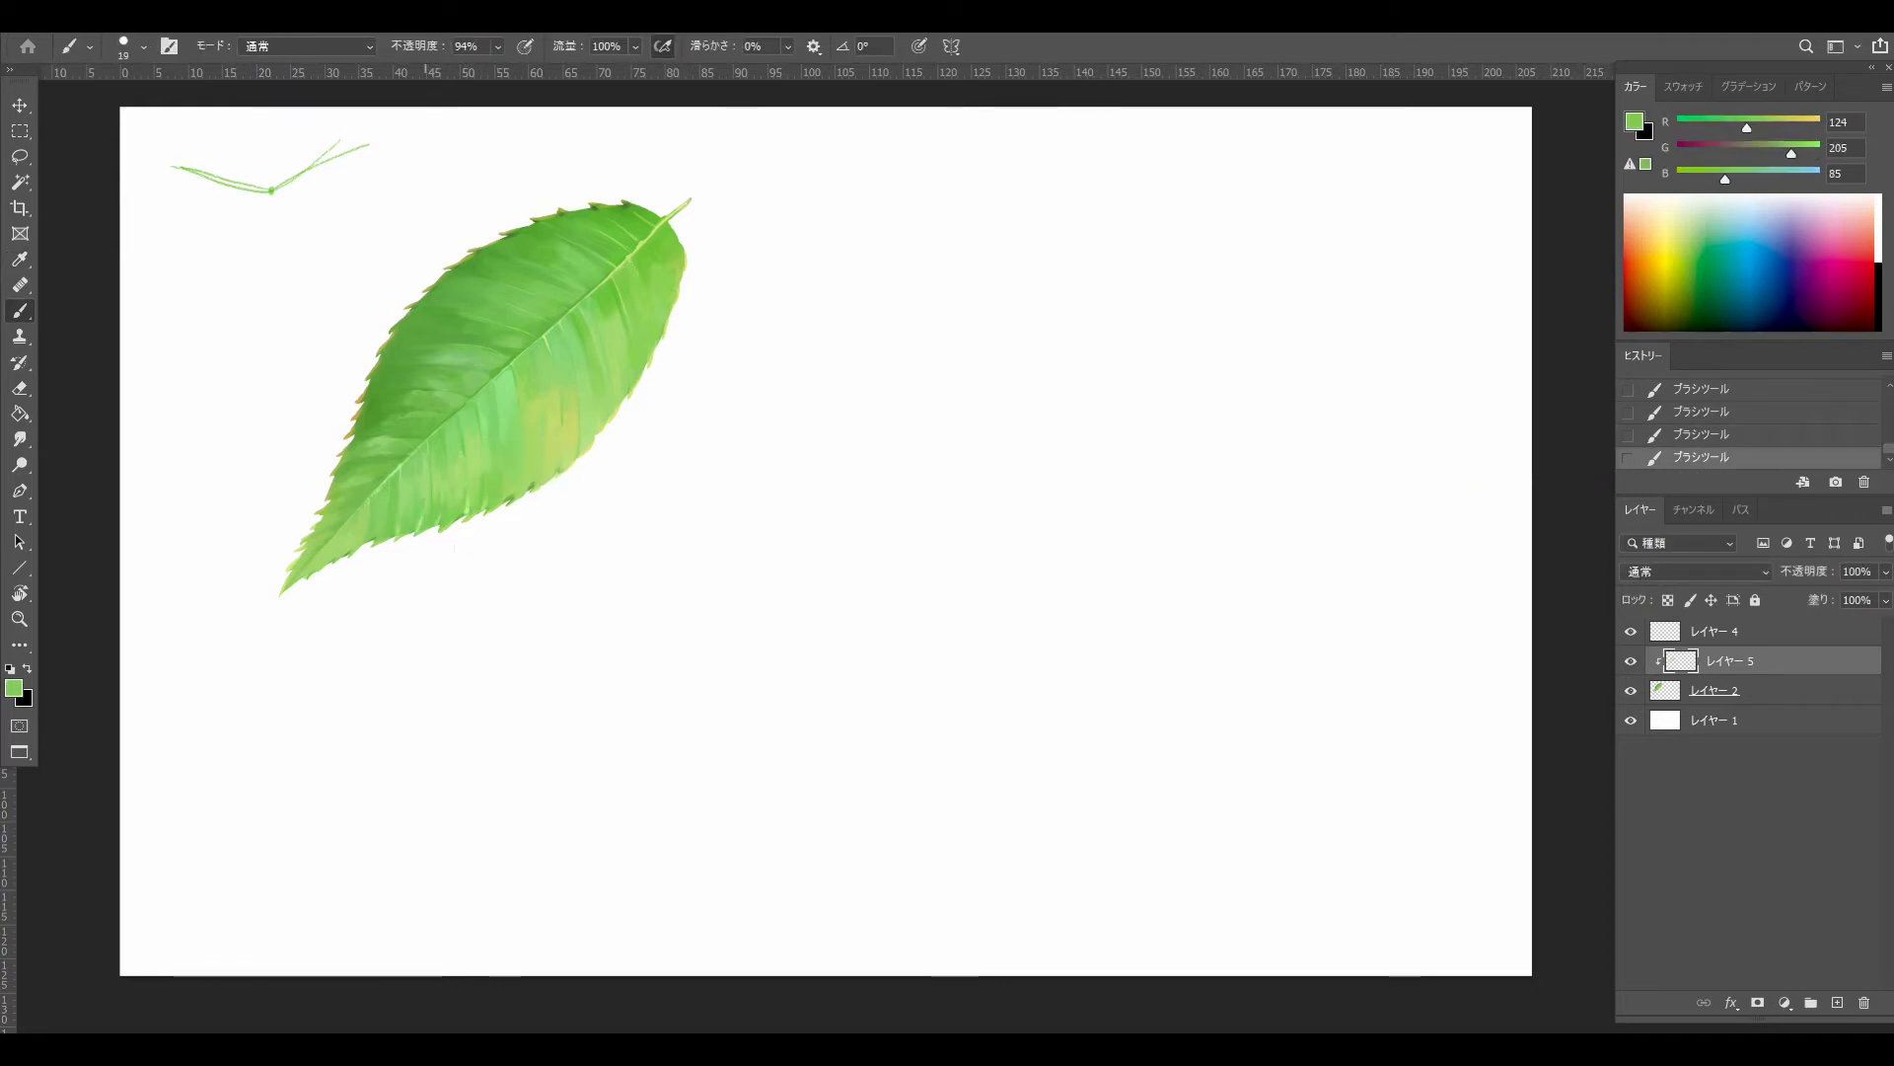
pyautogui.keyDown('alt'); pyautogui.click(424, 513); pyautogui.keyUp('alt')
pyautogui.keyDown('alt'); pyautogui.click(412, 503); pyautogui.keyUp('alt')
pyautogui.keyDown('alt'); pyautogui.click(427, 503); pyautogui.keyUp('alt')
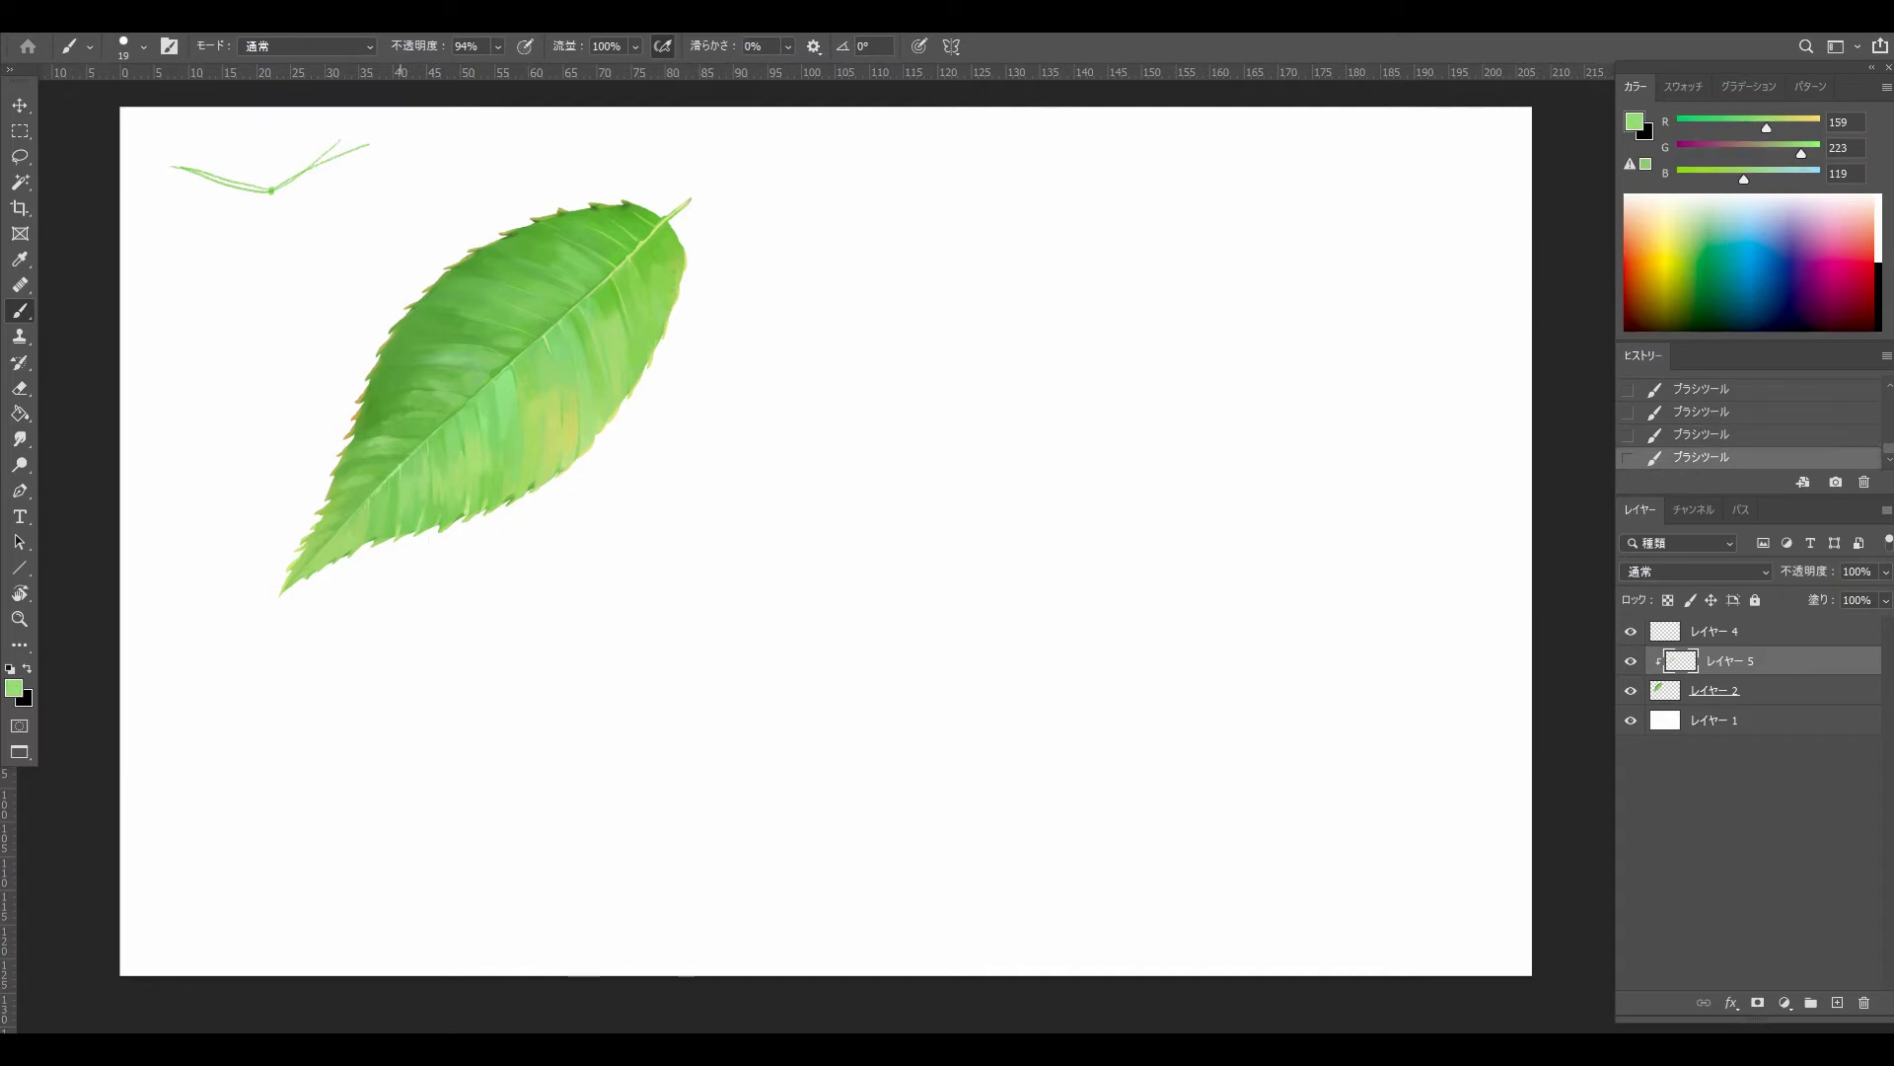
# Undo the last stroke and paint a short vein near the tip's lower edge with sampled green.
pyautogui.hotkey('ctrl', 'z')
pyautogui.keyDown('alt'); pyautogui.click(400, 543); pyautogui.keyUp('alt')
pyautogui.keyDown('alt'); pyautogui.click(402, 523); pyautogui.keyUp('alt')
pyautogui.moveTo(400, 508); pyautogui.dragTo(402, 533)
# Paint strokes over the lower-right yellow patch with yellow-green R 203, G 217, B 107 at 26 px, undoing the last stroke.
pyautogui.press(']')
pyautogui.press(']')
pyautogui.keyDown('alt'); pyautogui.click(652, 295); pyautogui.keyUp('alt')
pyautogui.hotkey('ctrl', 'z')
pyautogui.press('F5')
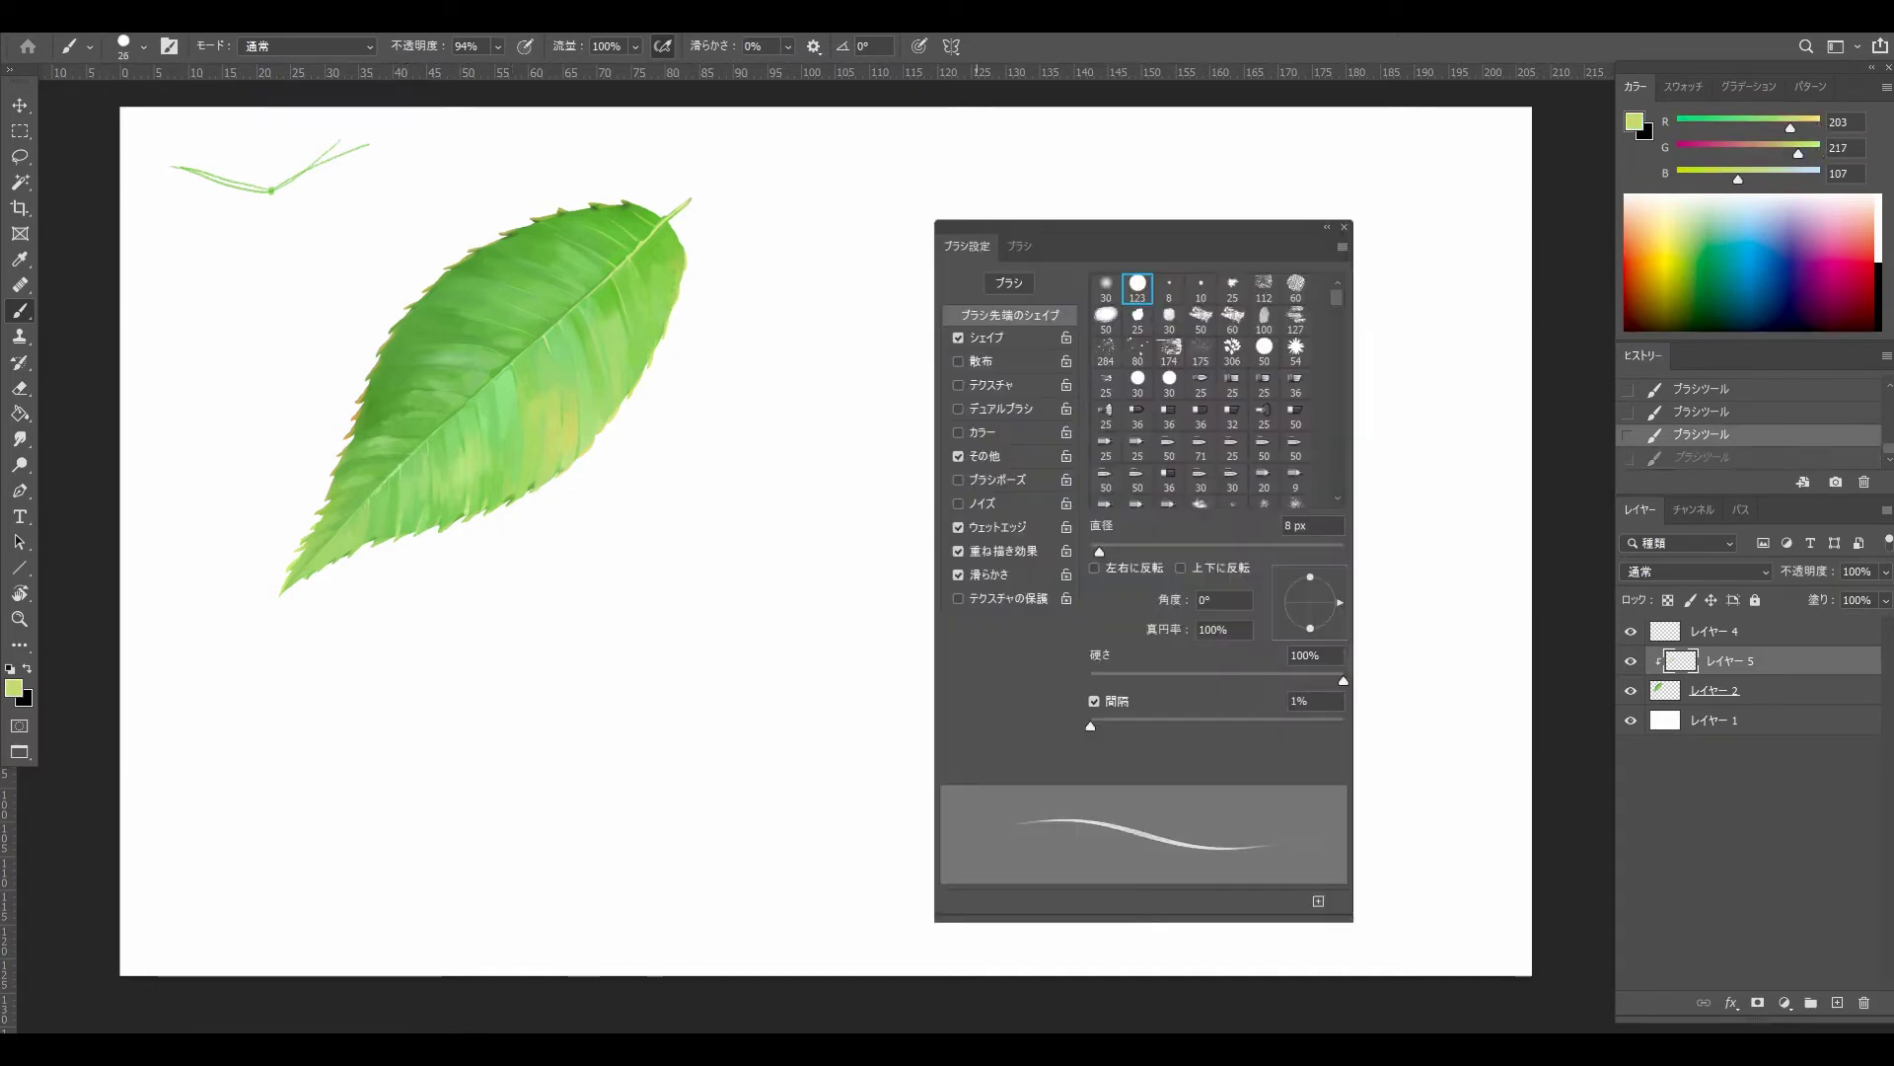
pyautogui.press('F5')
pyautogui.moveTo(589, 370); pyautogui.dragTo(588, 424)
pyautogui.moveTo(592, 403)
pyautogui.mouseDown()
pyautogui.moveTo(575, 403)
pyautogui.moveTo(589, 387)
pyautogui.moveTo(590, 417)
pyautogui.moveTo(600, 392)
pyautogui.mouseUp()
pyautogui.keyDown('alt'); pyautogui.click(571, 394); pyautogui.keyUp('alt')
pyautogui.keyDown('alt'); pyautogui.click(572, 397); pyautogui.keyUp('alt')
pyautogui.hotkey('ctrl', 'z')
# Rework the top of the yellow patch with sampled colours up to R 188, G 218, B 109 at 18 px, undoing failed strokes.
pyautogui.keyDown('alt'); pyautogui.click(584, 367); pyautogui.keyUp('alt')
pyautogui.hotkey('ctrl', 'z')
pyautogui.keyDown('alt'); pyautogui.click(584, 375); pyautogui.keyUp('alt')
pyautogui.keyDown('alt'); pyautogui.click(583, 380); pyautogui.keyUp('alt')
pyautogui.keyDown('alt'); pyautogui.click(585, 403); pyautogui.keyUp('alt')
pyautogui.hotkey('ctrl', 'z')
pyautogui.keyDown('alt'); pyautogui.click(604, 380); pyautogui.keyUp('alt')
pyautogui.moveTo(600, 370); pyautogui.dragTo(599, 396)
pyautogui.hotkey('ctrl', 'z')
pyautogui.keyDown('alt'); pyautogui.click(641, 248); pyautogui.keyUp('alt')
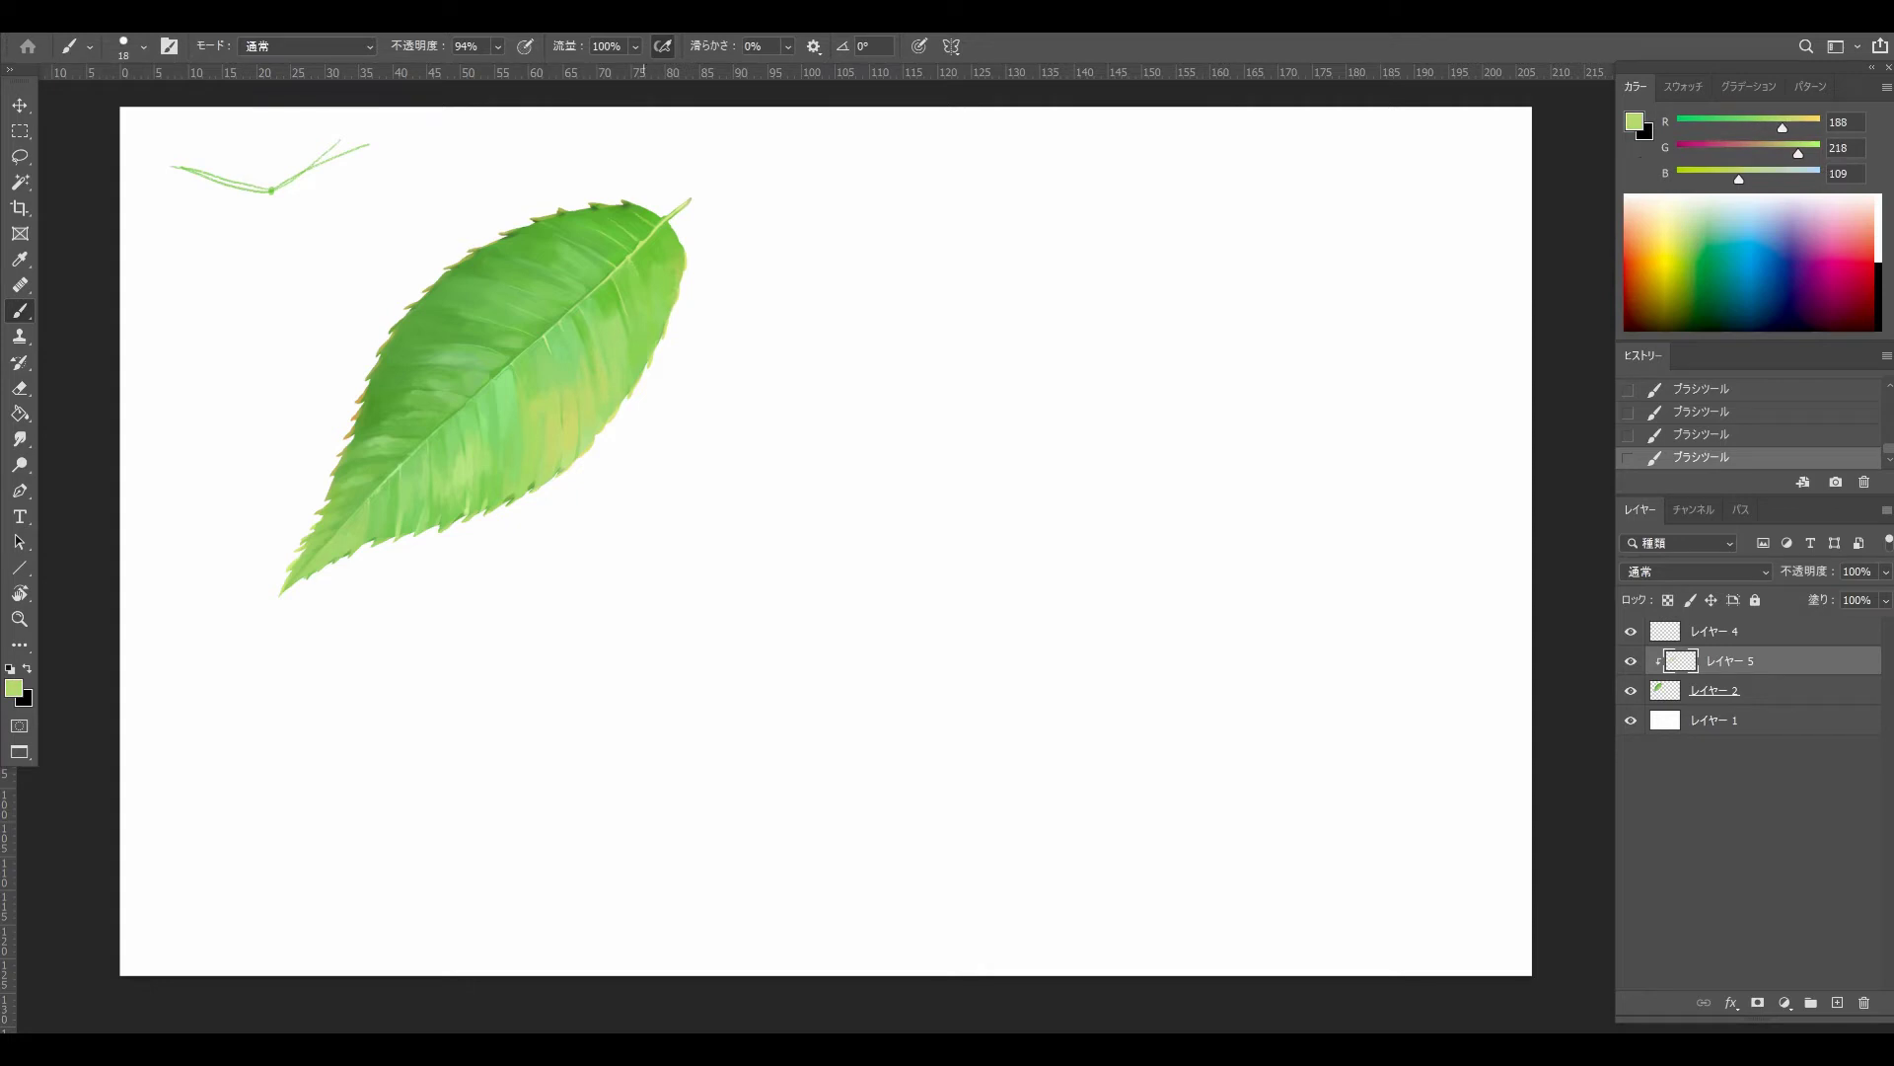
# Paint a short stroke between the yellow patch and lower midrib, blending with sampled greens up to R 130, G 208, B 85.
pyautogui.keyDown('alt'); pyautogui.click(504, 449); pyautogui.keyUp('alt')
pyautogui.keyDown('alt'); pyautogui.click(473, 462); pyautogui.keyUp('alt')
pyautogui.moveTo(485, 453); pyautogui.dragTo(497, 472)
pyautogui.keyDown('alt'); pyautogui.click(493, 464); pyautogui.keyUp('alt')
pyautogui.keyDown('alt'); pyautogui.click(504, 434); pyautogui.keyUp('alt')
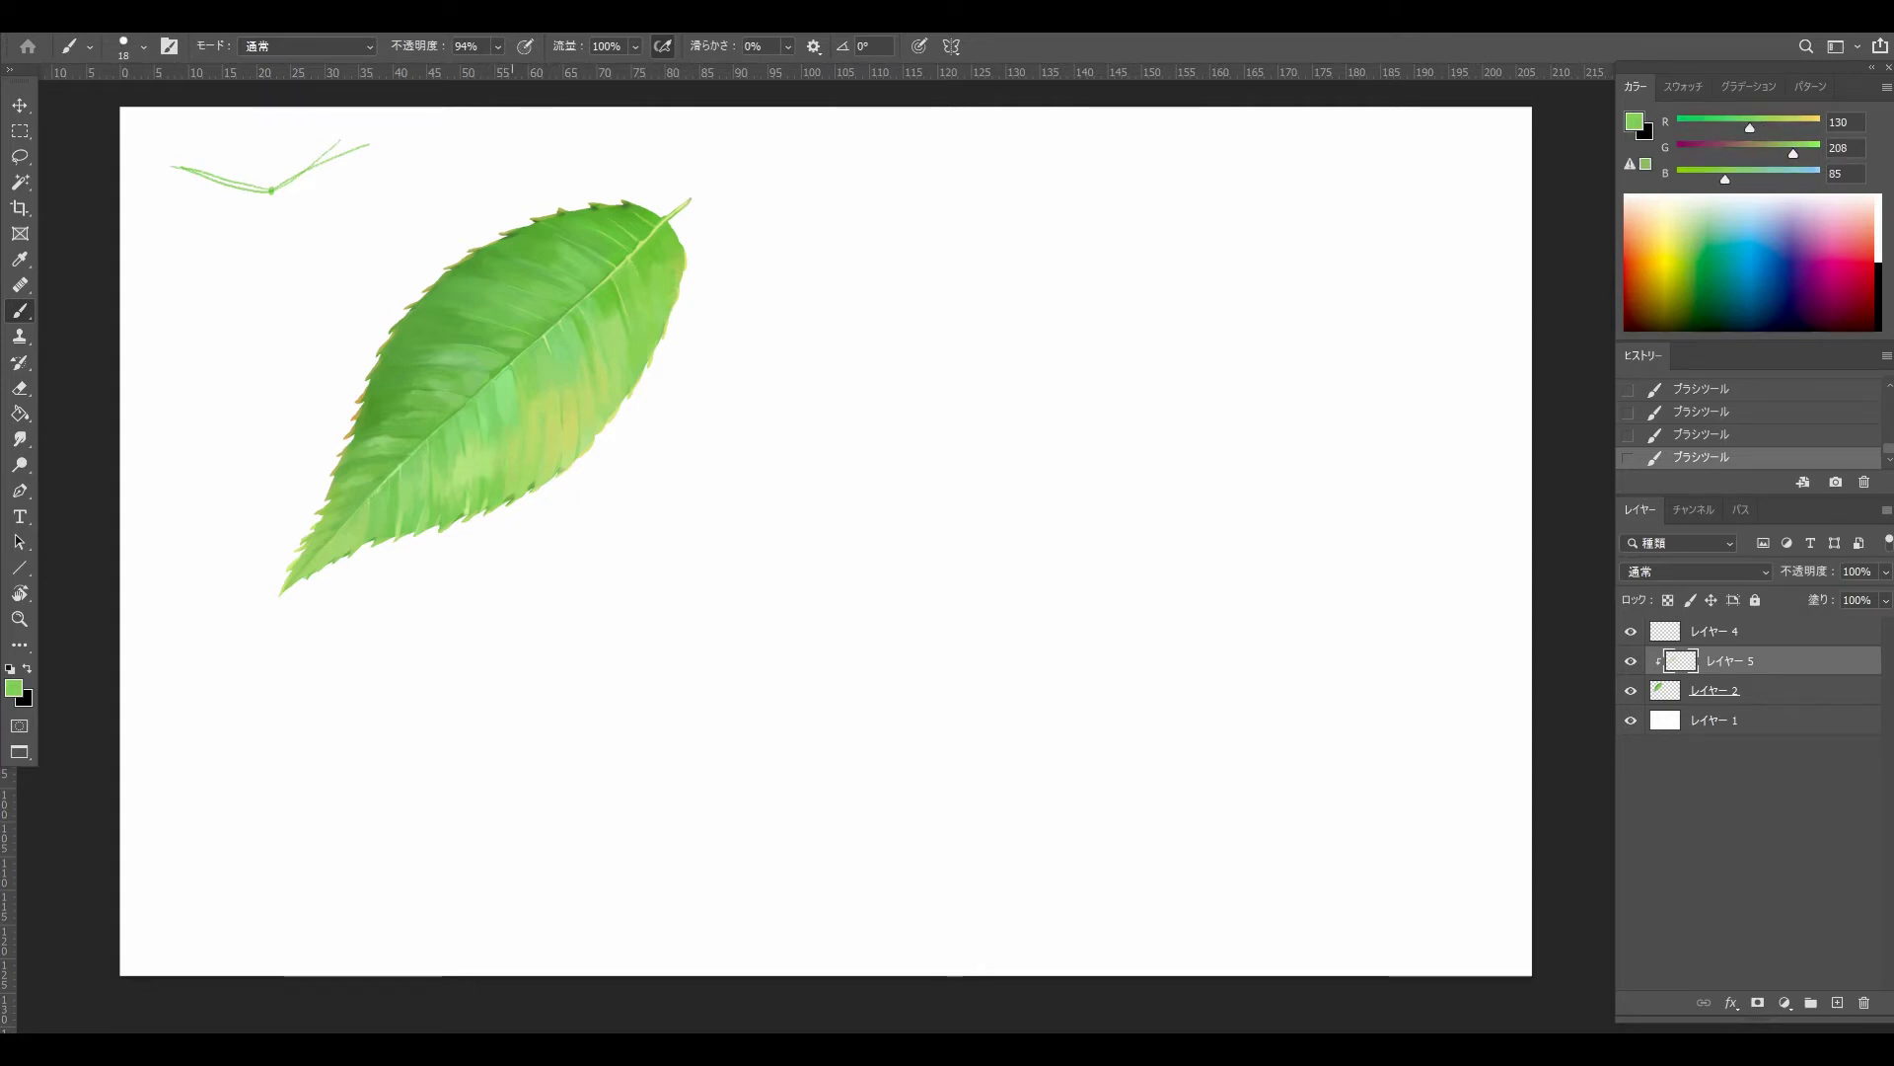
# Reduce the brush size and blend the middle of the lower half up to the midrib with sampled greens.
pyautogui.press('[')
pyautogui.keyDown('alt'); pyautogui.click(490, 462); pyautogui.keyUp('alt')
pyautogui.keyDown('alt'); pyautogui.click(476, 466); pyautogui.keyUp('alt')
pyautogui.keyDown('alt'); pyautogui.click(472, 462); pyautogui.keyUp('alt')
pyautogui.keyDown('alt'); pyautogui.click(477, 467); pyautogui.keyUp('alt')
pyautogui.keyDown('alt'); pyautogui.click(470, 444); pyautogui.keyUp('alt')
pyautogui.moveTo(472, 402); pyautogui.dragTo(466, 402)
# Paint a stroke from the lower midrib to the lower edge and sample greens at both its ends.
pyautogui.moveTo(456, 470); pyautogui.dragTo(477, 508)
pyautogui.keyDown('alt'); pyautogui.click(449, 477); pyautogui.keyUp('alt')
pyautogui.keyDown('alt'); pyautogui.rightClick(447, 482); pyautogui.keyUp('alt')
pyautogui.keyDown('alt'); pyautogui.click(480, 503); pyautogui.keyUp('alt')
# Choose a paler yellow-green in the colour picker and undo the last three strokes.
pyautogui.click(14, 688)
pyautogui.click(1172, 164)
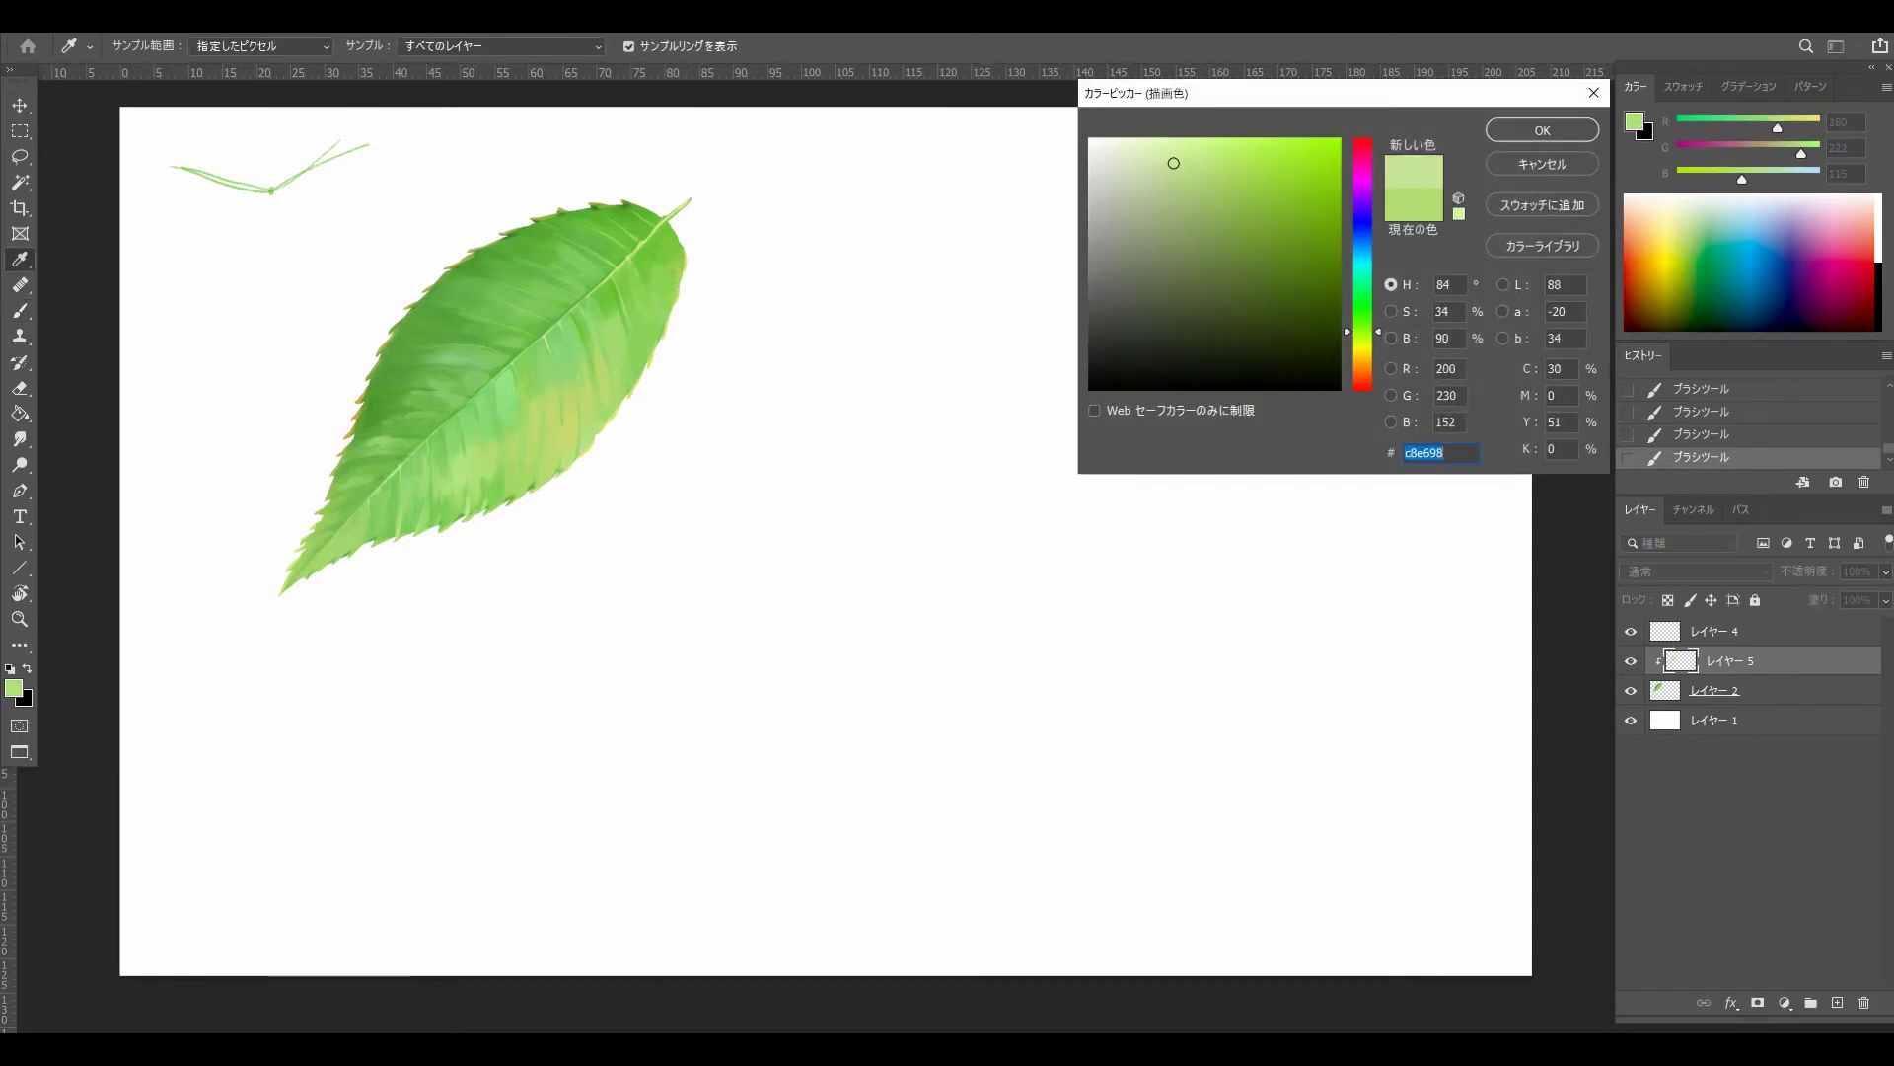
pyautogui.click(1157, 155)
pyautogui.click(1542, 130)
pyautogui.hotkey('ctrl', 'z')
pyautogui.hotkey('ctrl', 'z')
pyautogui.hotkey('ctrl', 'z')
# Set the brush colour to #d1f7e7 and paint highlights across the lower half, undoing the first attempt.
pyautogui.click(13, 687)
pyautogui.write('d1f7e7')
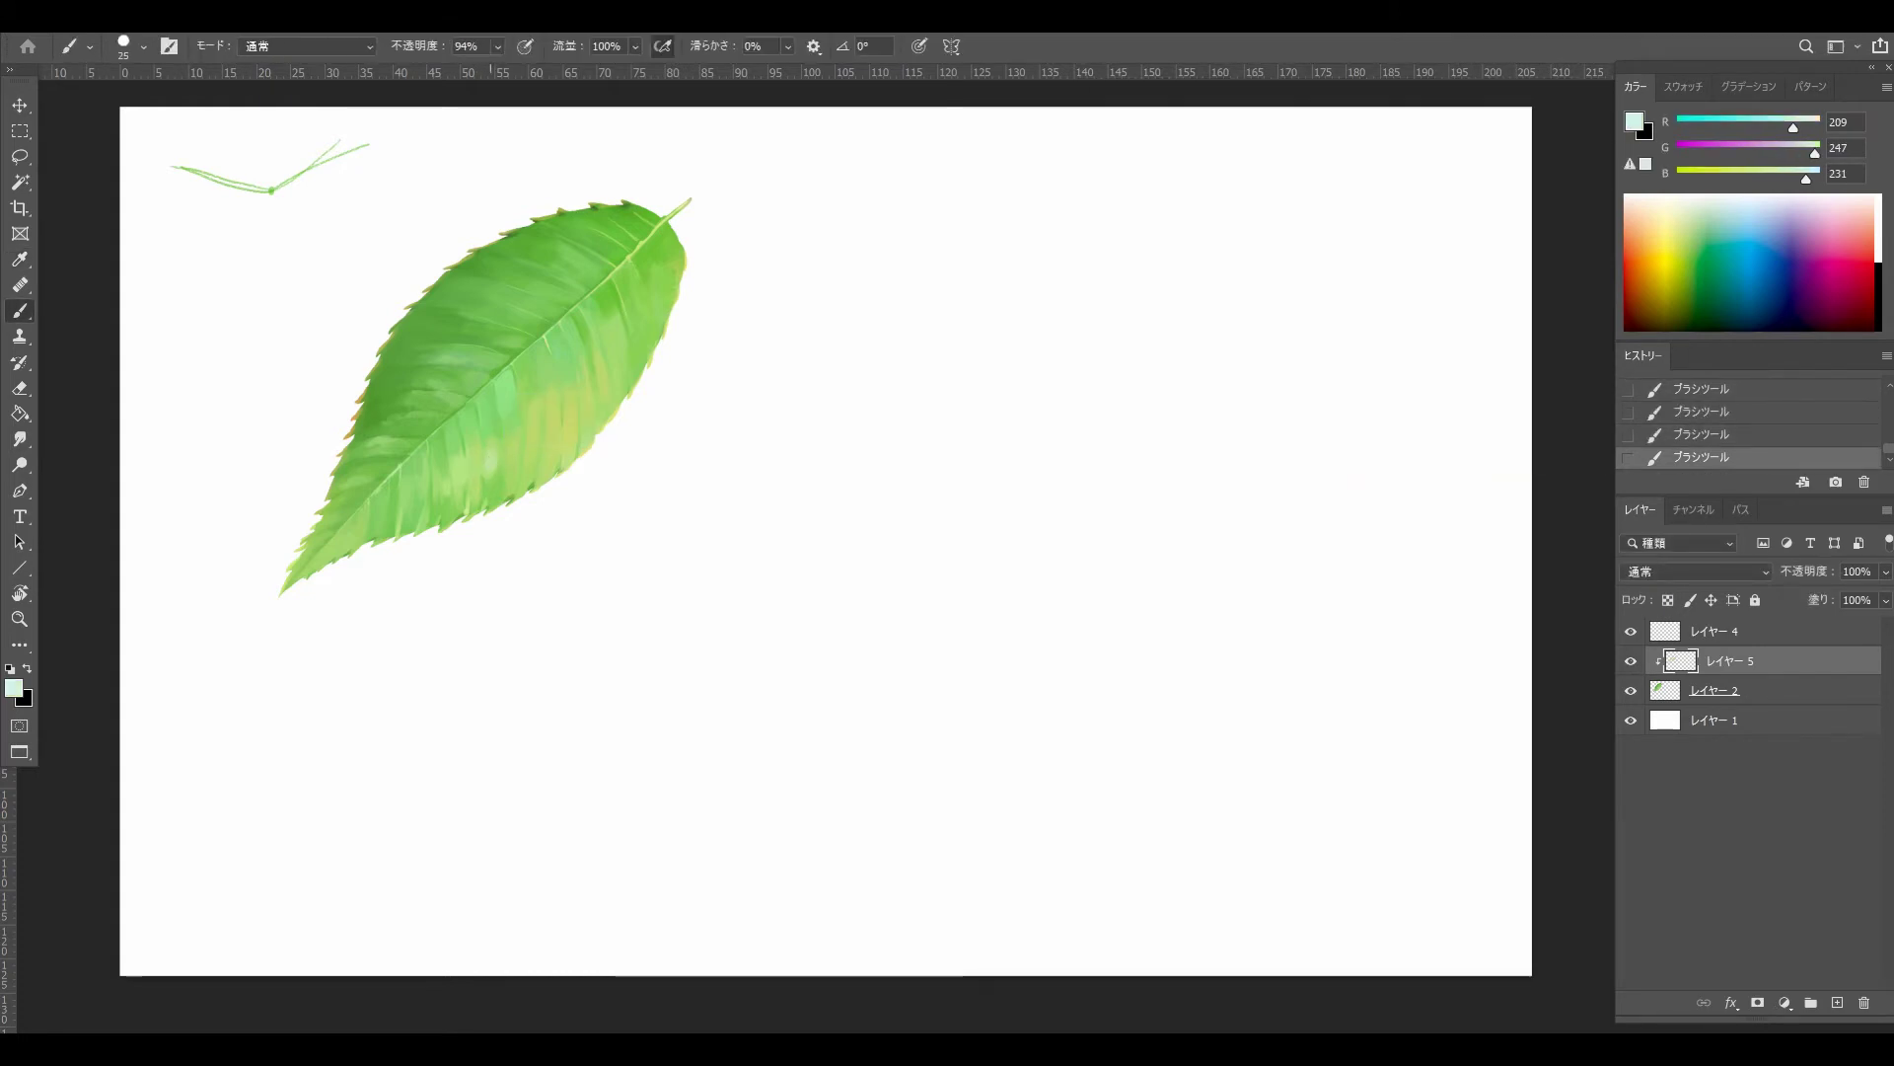
pyautogui.press('Return')
pyautogui.hotkey('ctrl', 'z')
pyautogui.moveTo(515, 446); pyautogui.dragTo(548, 441)
# Blend the highlights with greens sampled beside the yellow patch, including R 150, G 212, B 96 at 29 px, undoing one stroke.
pyautogui.keyDown('alt'); pyautogui.rightClick(546, 432); pyautogui.keyUp('alt')
pyautogui.keyDown('alt'); pyautogui.click(548, 434); pyautogui.keyUp('alt')
pyautogui.hotkey('ctrl', 'z')
pyautogui.keyDown('alt'); pyautogui.click(516, 464); pyautogui.keyUp('alt')
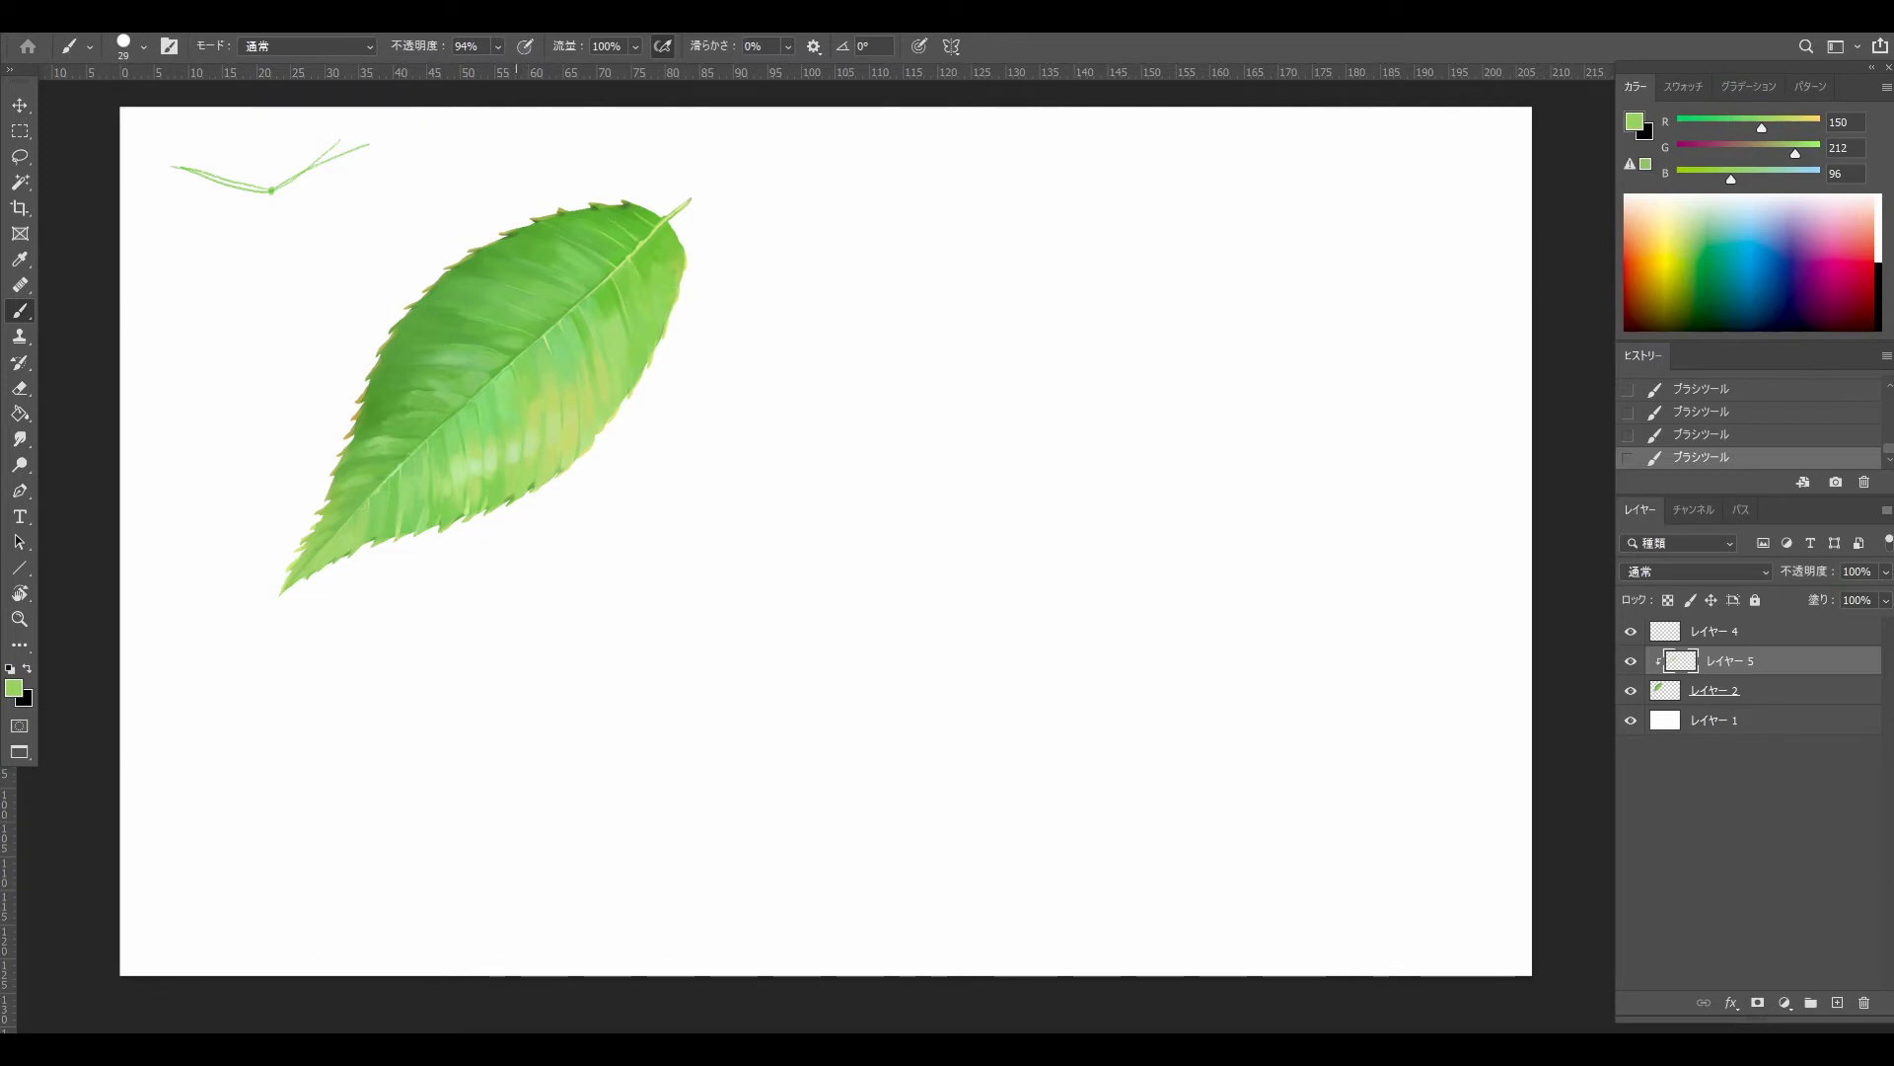
pyautogui.keyDown('alt'); pyautogui.click(516, 450); pyautogui.keyUp('alt')
pyautogui.keyDown('alt'); pyautogui.rightClick(516, 448); pyautogui.keyUp('alt')
pyautogui.keyDown('alt'); pyautogui.click(521, 441); pyautogui.keyUp('alt')
pyautogui.keyDown('alt'); pyautogui.rightClick(523, 438); pyautogui.keyUp('alt')
# Soften the yellow patch with sampled greens and yellow-green R 202, G 218, B 110 at 17 px.
pyautogui.rightClick(546, 426)
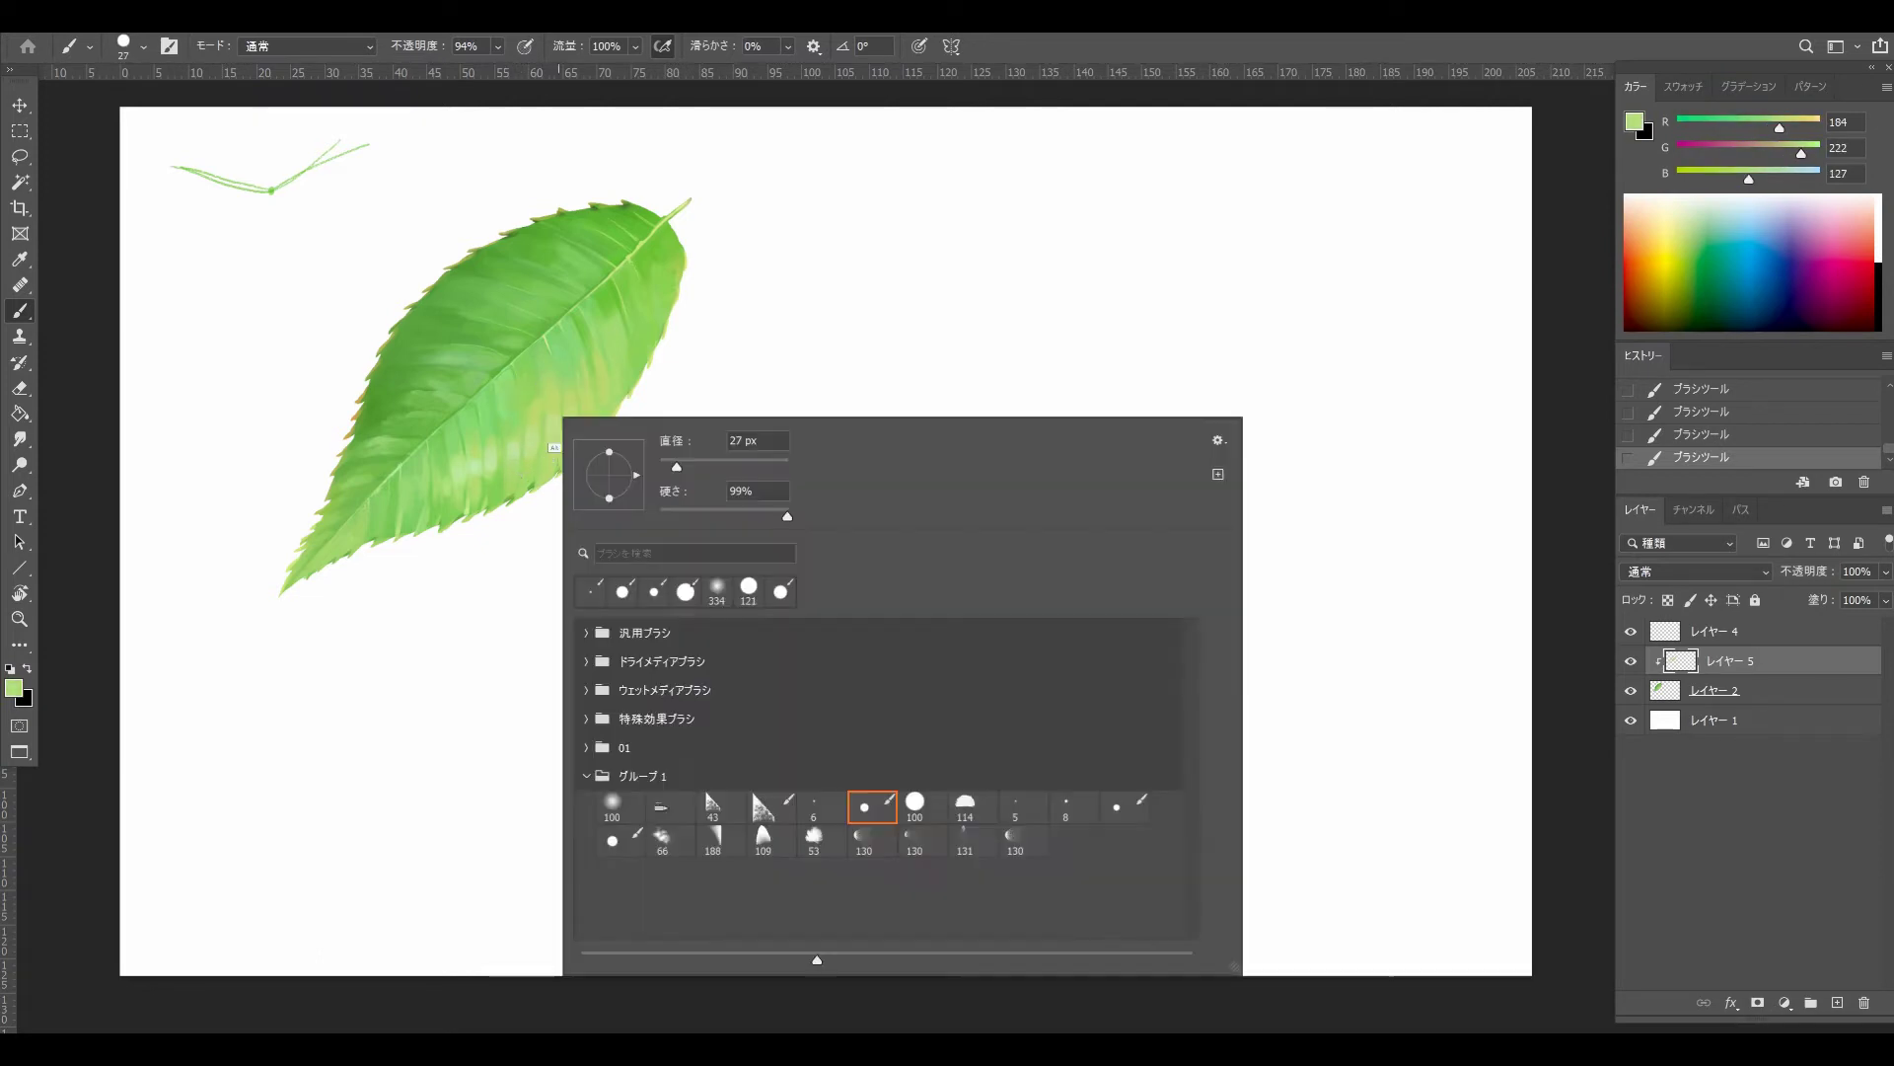
pyautogui.keyDown('alt'); pyautogui.click(532, 464); pyautogui.keyUp('alt')
pyautogui.keyDown('alt'); pyautogui.click(534, 440); pyautogui.keyUp('alt')
pyautogui.keyDown('alt'); pyautogui.click(568, 433); pyautogui.keyUp('alt')
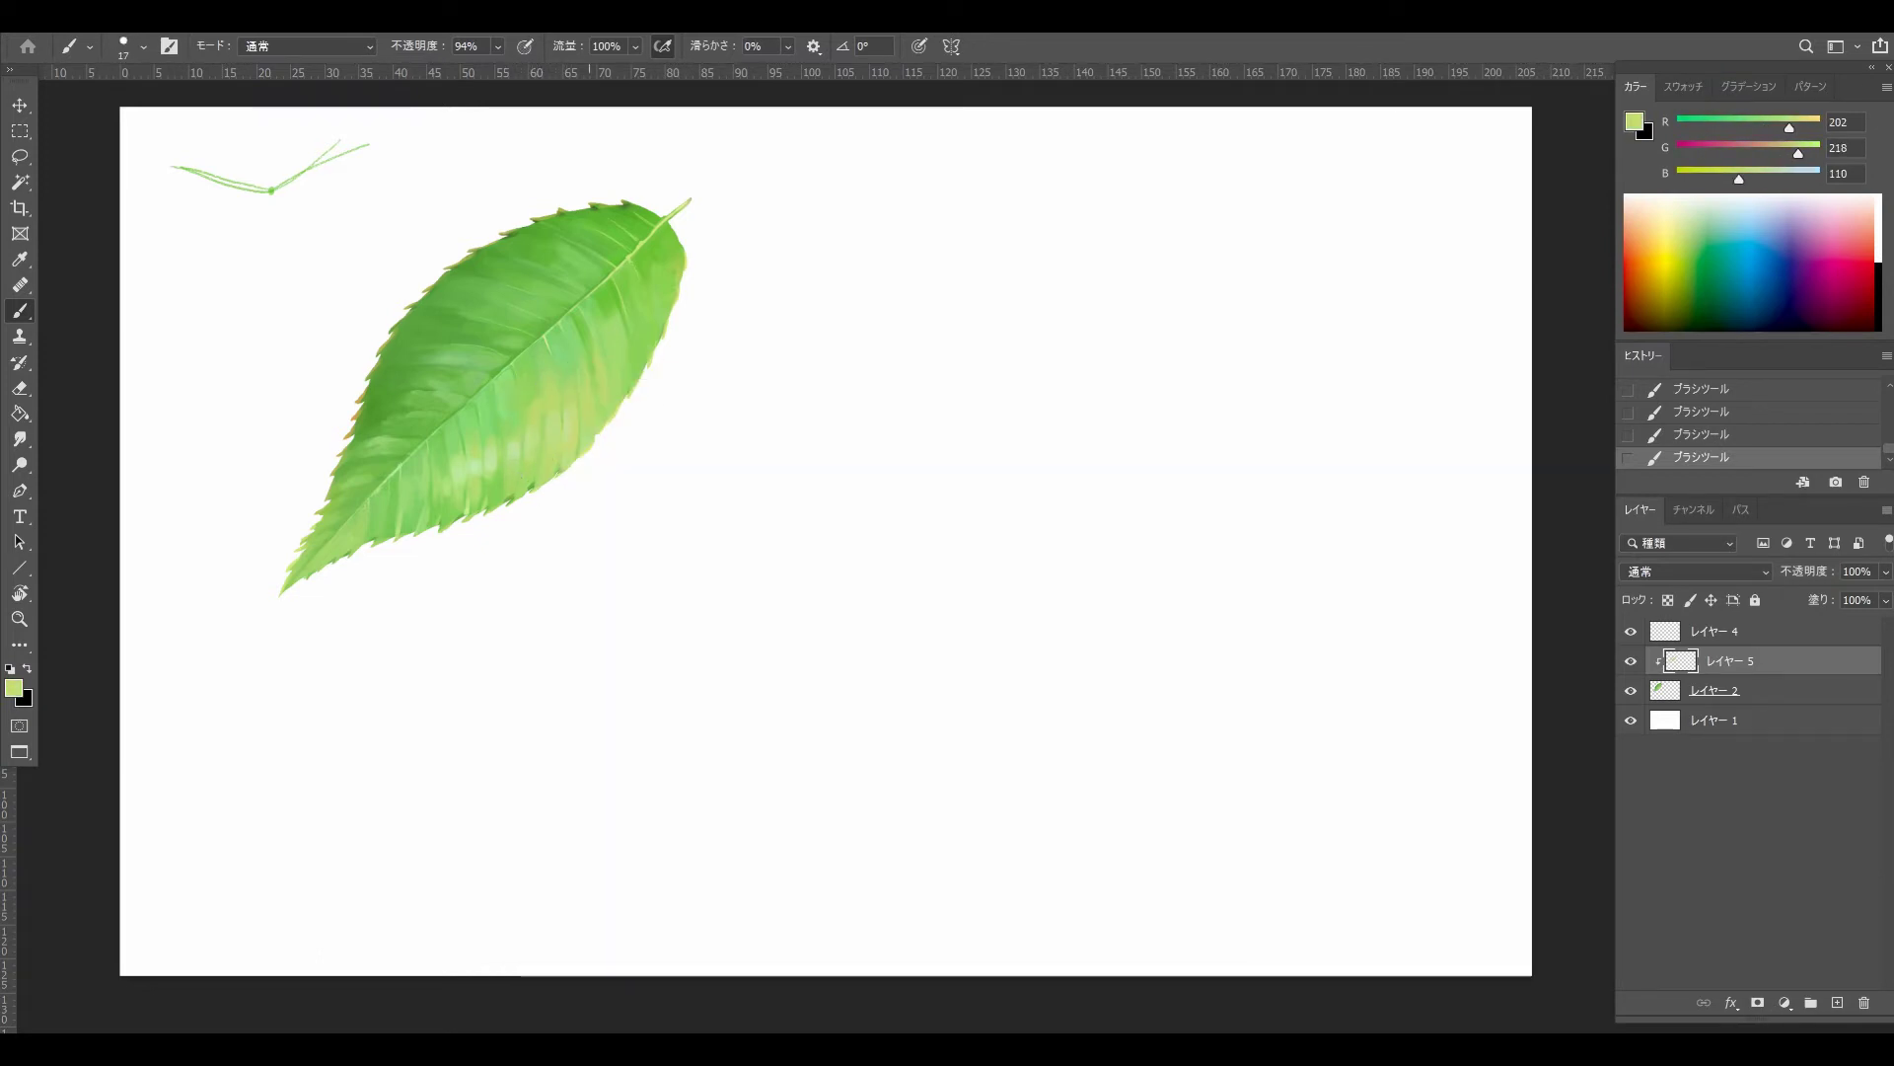
# Set the brush colour to #bdee71 and paint a stroke near the lower edge, undoing the last stroke.
pyautogui.click(14, 687)
pyautogui.click(1222, 155)
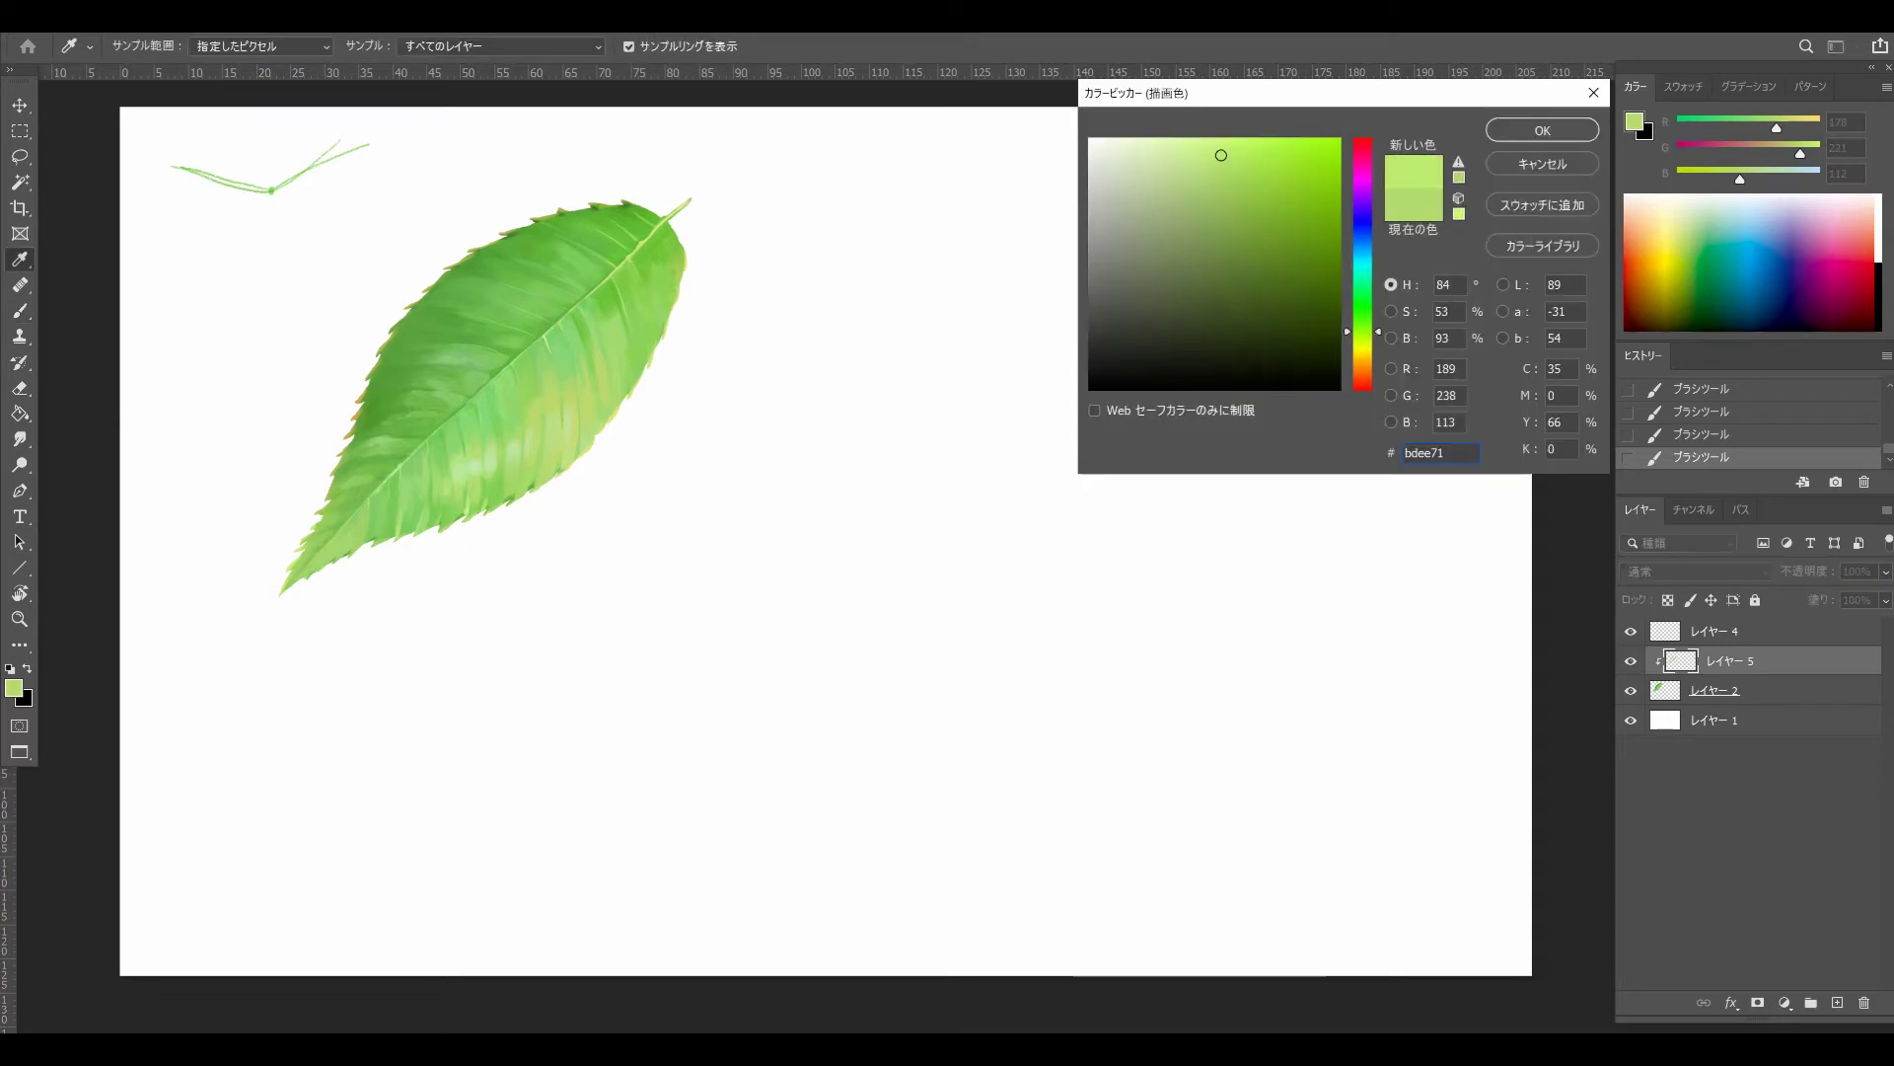
pyautogui.click(1540, 131)
pyautogui.moveTo(456, 517)
pyautogui.mouseDown()
pyautogui.moveTo(437, 526)
pyautogui.moveTo(421, 493)
pyautogui.mouseUp()
pyautogui.hotkey('ctrl', 'z')
# Blend the lower edge from tip to yellow patch with sampled greens, including R 158, G 222, B 118 at 15 px.
pyautogui.keyDown('alt'); pyautogui.click(417, 504); pyautogui.keyUp('alt')
pyautogui.keyDown('alt'); pyautogui.click(407, 525); pyautogui.keyUp('alt')
pyautogui.keyDown('alt'); pyautogui.rightClick(402, 539); pyautogui.keyUp('alt')
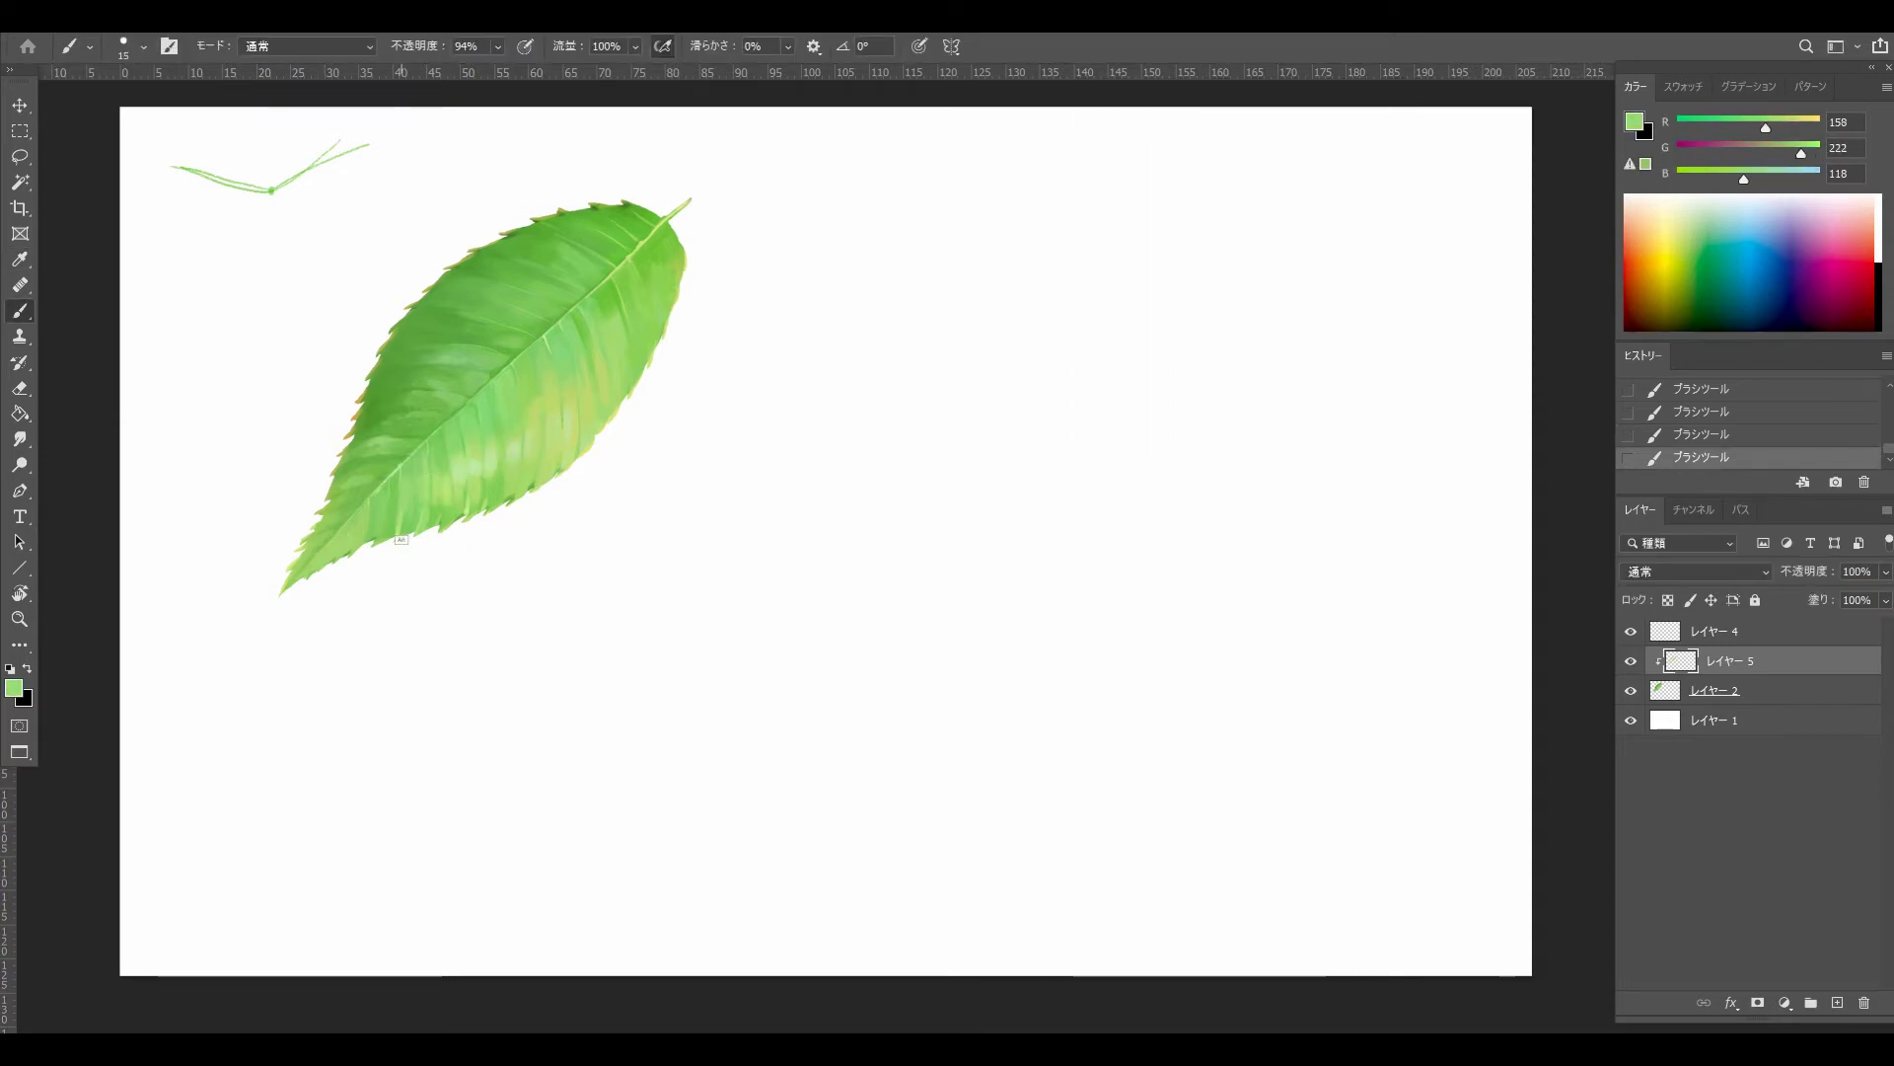
pyautogui.keyDown('alt'); pyautogui.click(399, 533); pyautogui.keyUp('alt')
pyautogui.keyDown('alt'); pyautogui.click(516, 479); pyautogui.keyUp('alt')
pyautogui.keyDown('alt'); pyautogui.rightClick(586, 426); pyautogui.keyUp('alt')
# Repaint strokes across the darker upper half with sampled greens up to R 91, G 166, B 62 at 32 px.
pyautogui.keyDown('alt'); pyautogui.rightClick(717, 226); pyautogui.keyUp('alt')
pyautogui.keyDown('alt'); pyautogui.click(552, 242); pyautogui.keyUp('alt')
pyautogui.keyDown('alt'); pyautogui.rightClick(534, 253); pyautogui.keyUp('alt')
pyautogui.hotkey('ctrl', 'z')
pyautogui.moveTo(552, 250); pyautogui.dragTo(523, 262)
pyautogui.moveTo(492, 271); pyautogui.dragTo(473, 280)
pyautogui.keyDown('alt'); pyautogui.click(463, 286); pyautogui.keyUp('alt')
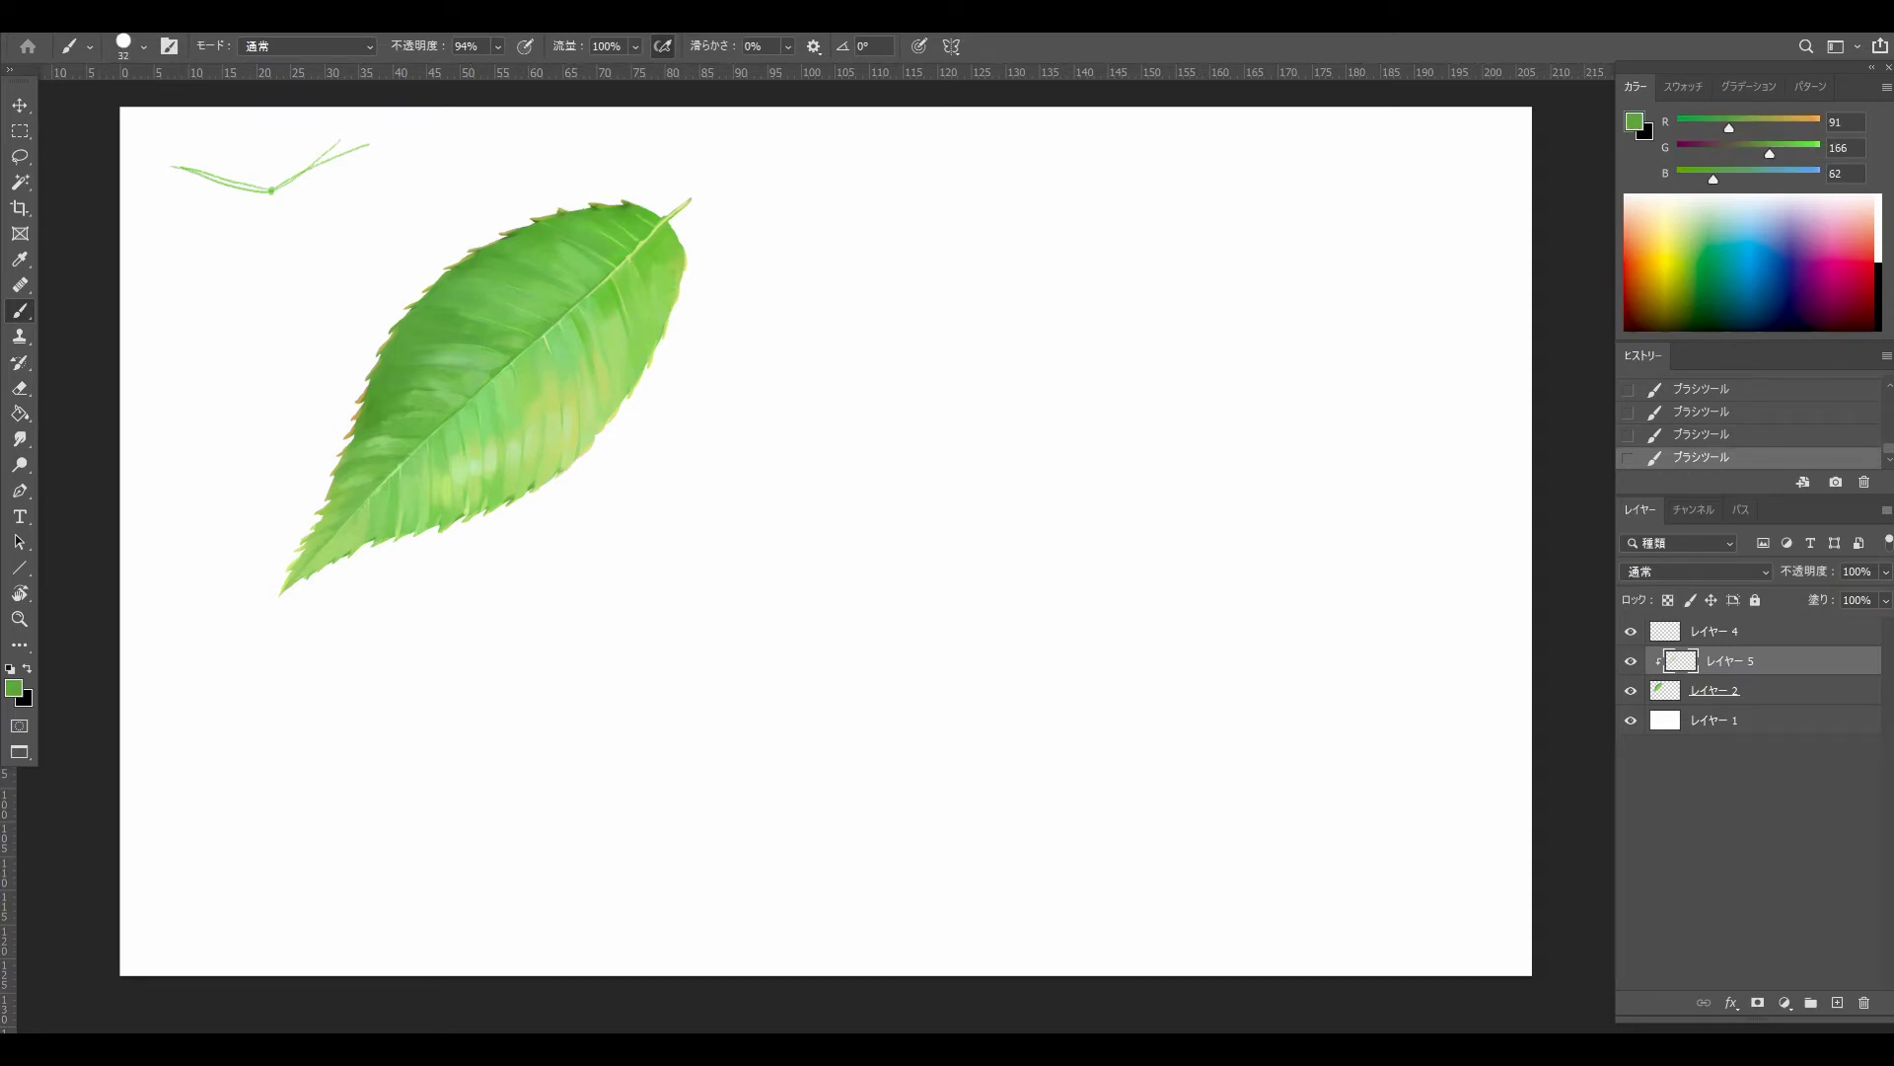
# Set the brush colour to brown R 146, G 112, B 39 and paint a short 38 px stroke above the midrib.
pyautogui.click(14, 688)
pyautogui.moveTo(1362, 317); pyautogui.dragTo(1362, 360)
pyautogui.click(1272, 244)
pyautogui.click(1543, 129)
pyautogui.keyDown('alt'); pyautogui.rightClick(503, 314); pyautogui.keyUp('alt')
pyautogui.moveTo(480, 335); pyautogui.dragTo(491, 331)
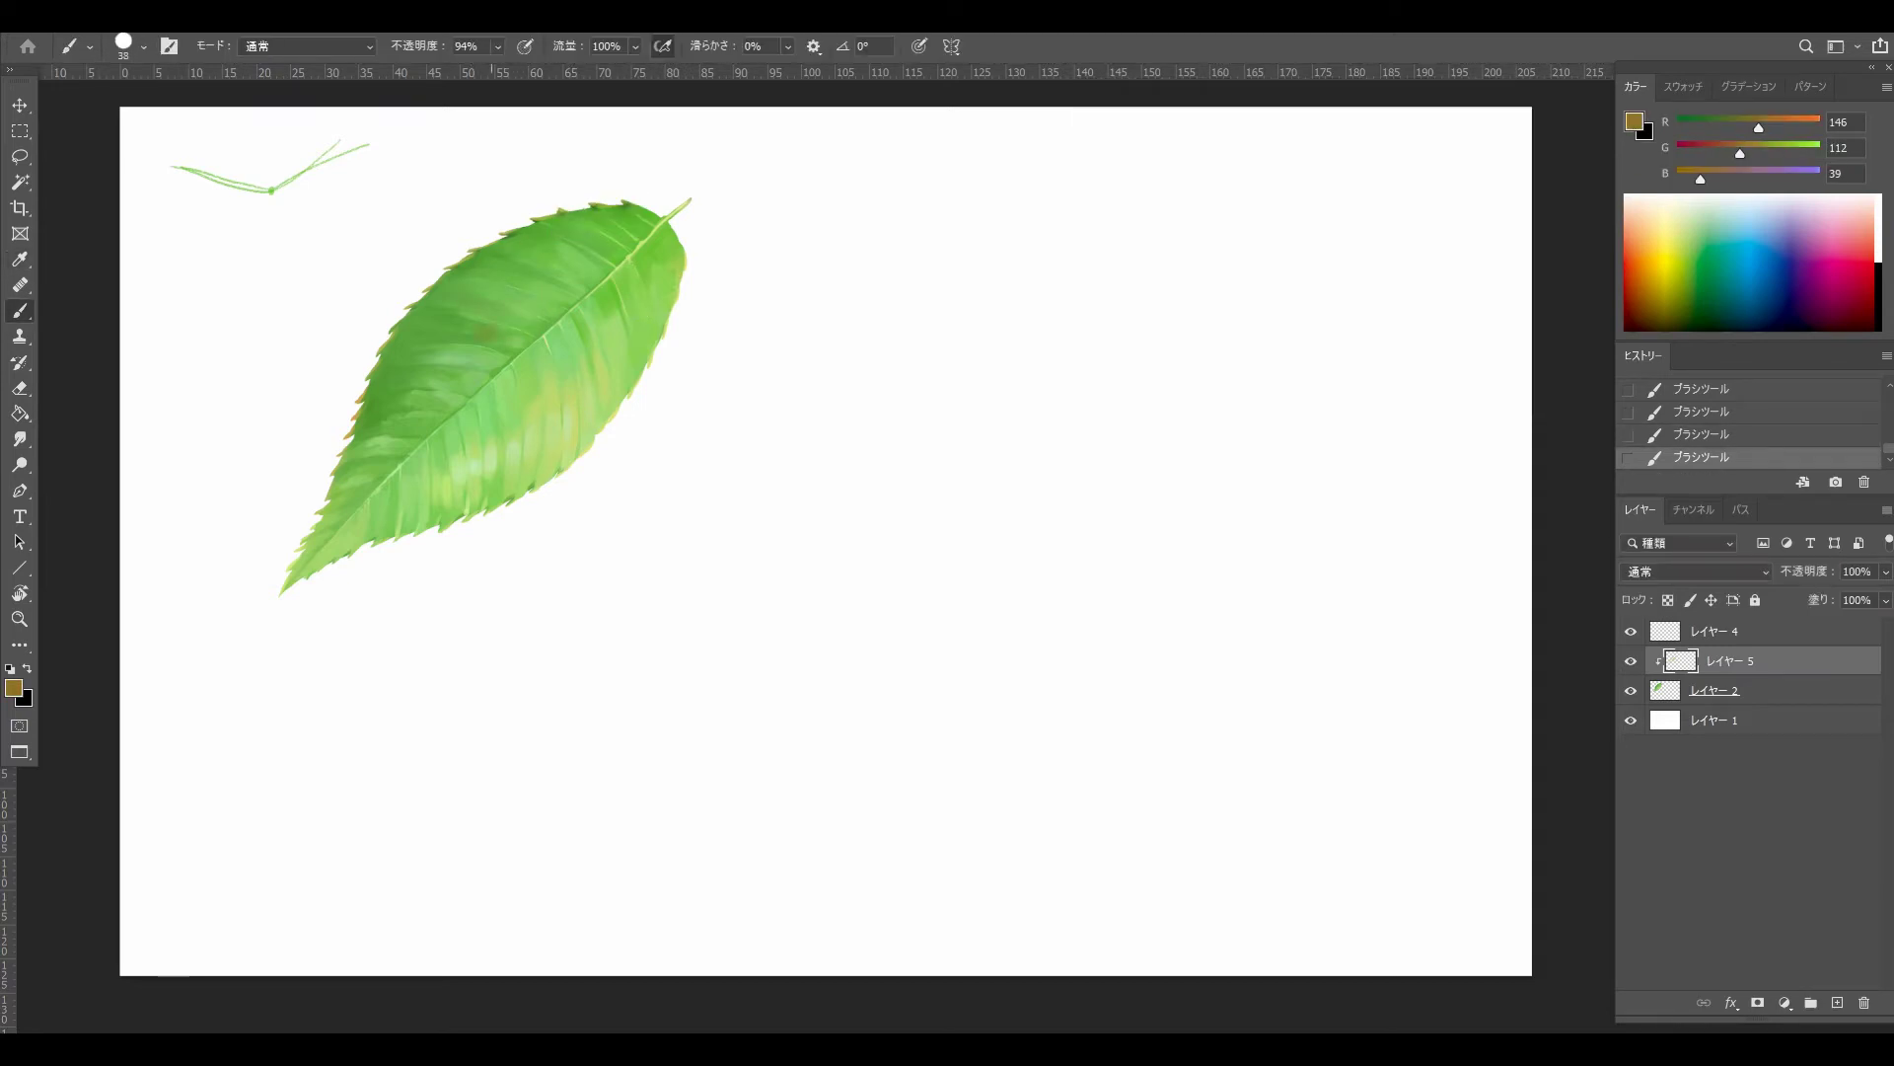
# Undo the latest brown and orange strokes on the upper half and reduce the brush to 34 px.
pyautogui.hotkey('ctrl', 'z')
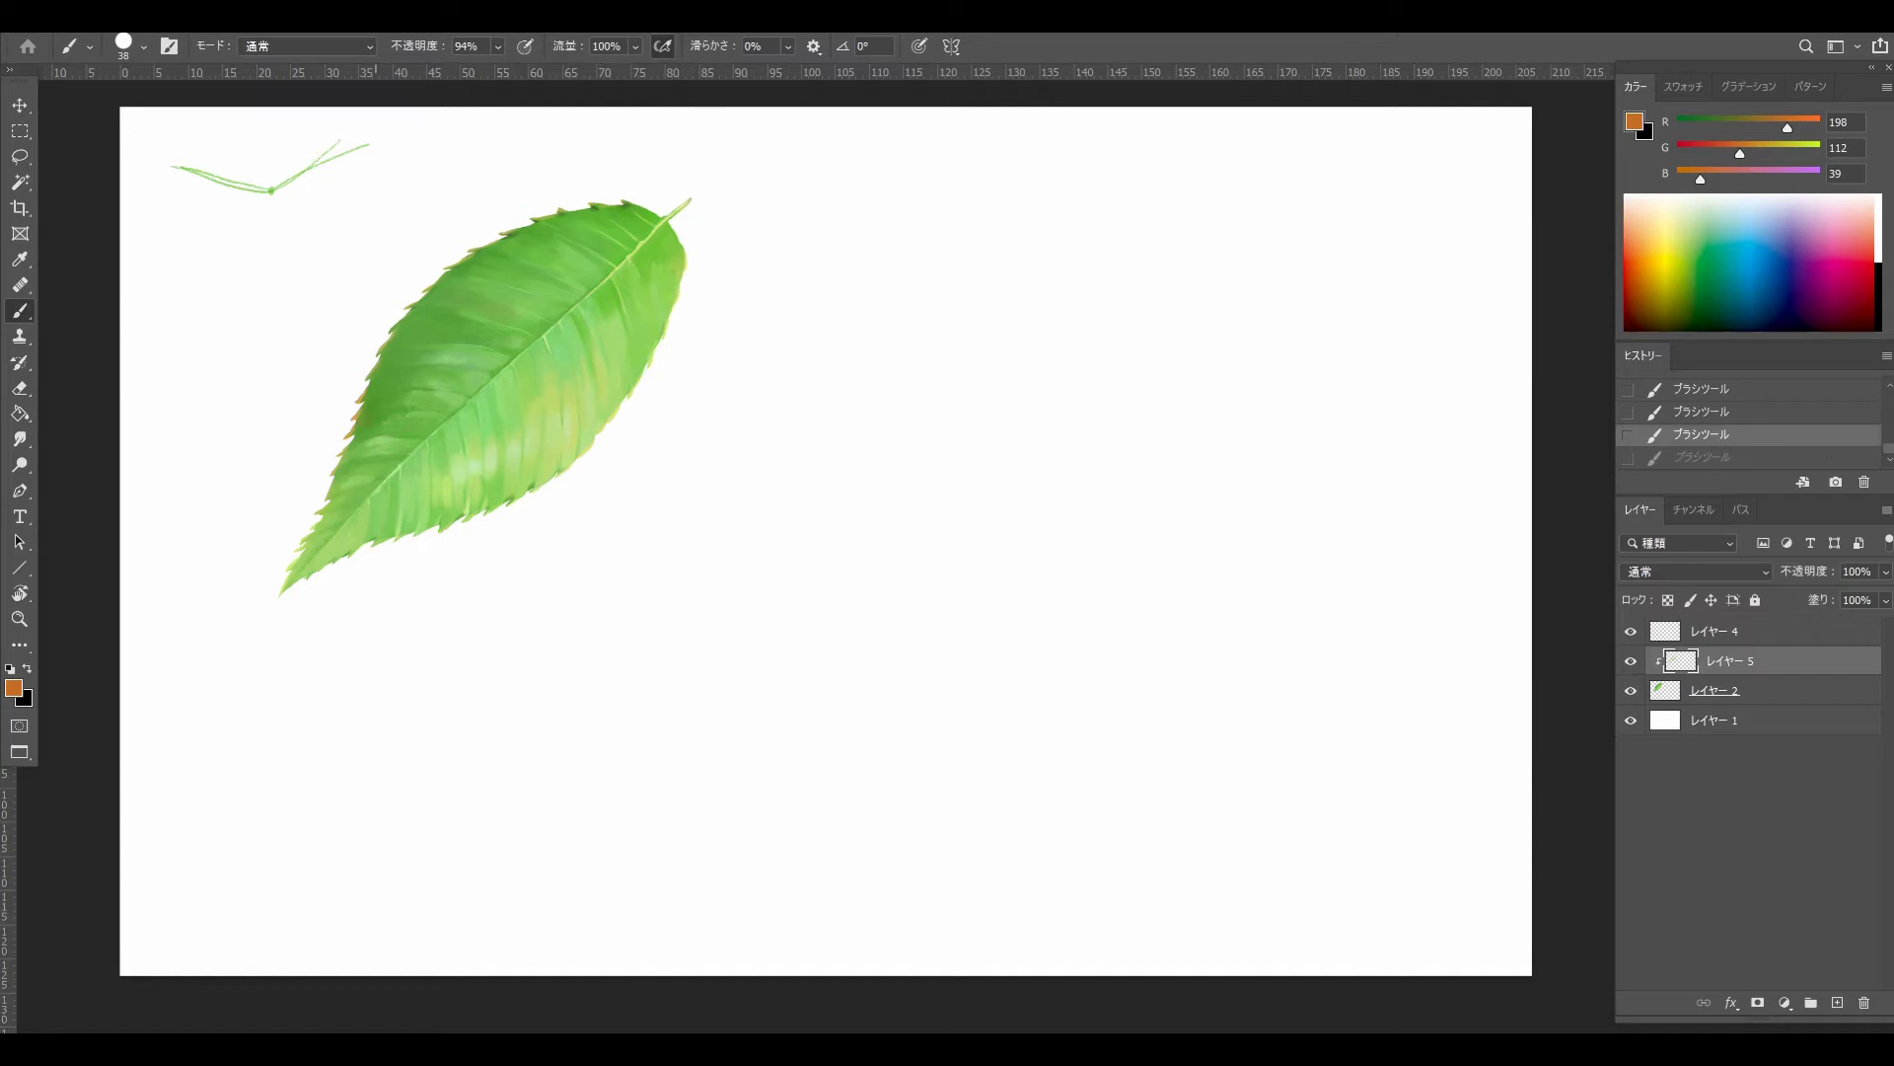
pyautogui.press('[')
pyautogui.hotkey('ctrl', 'z')
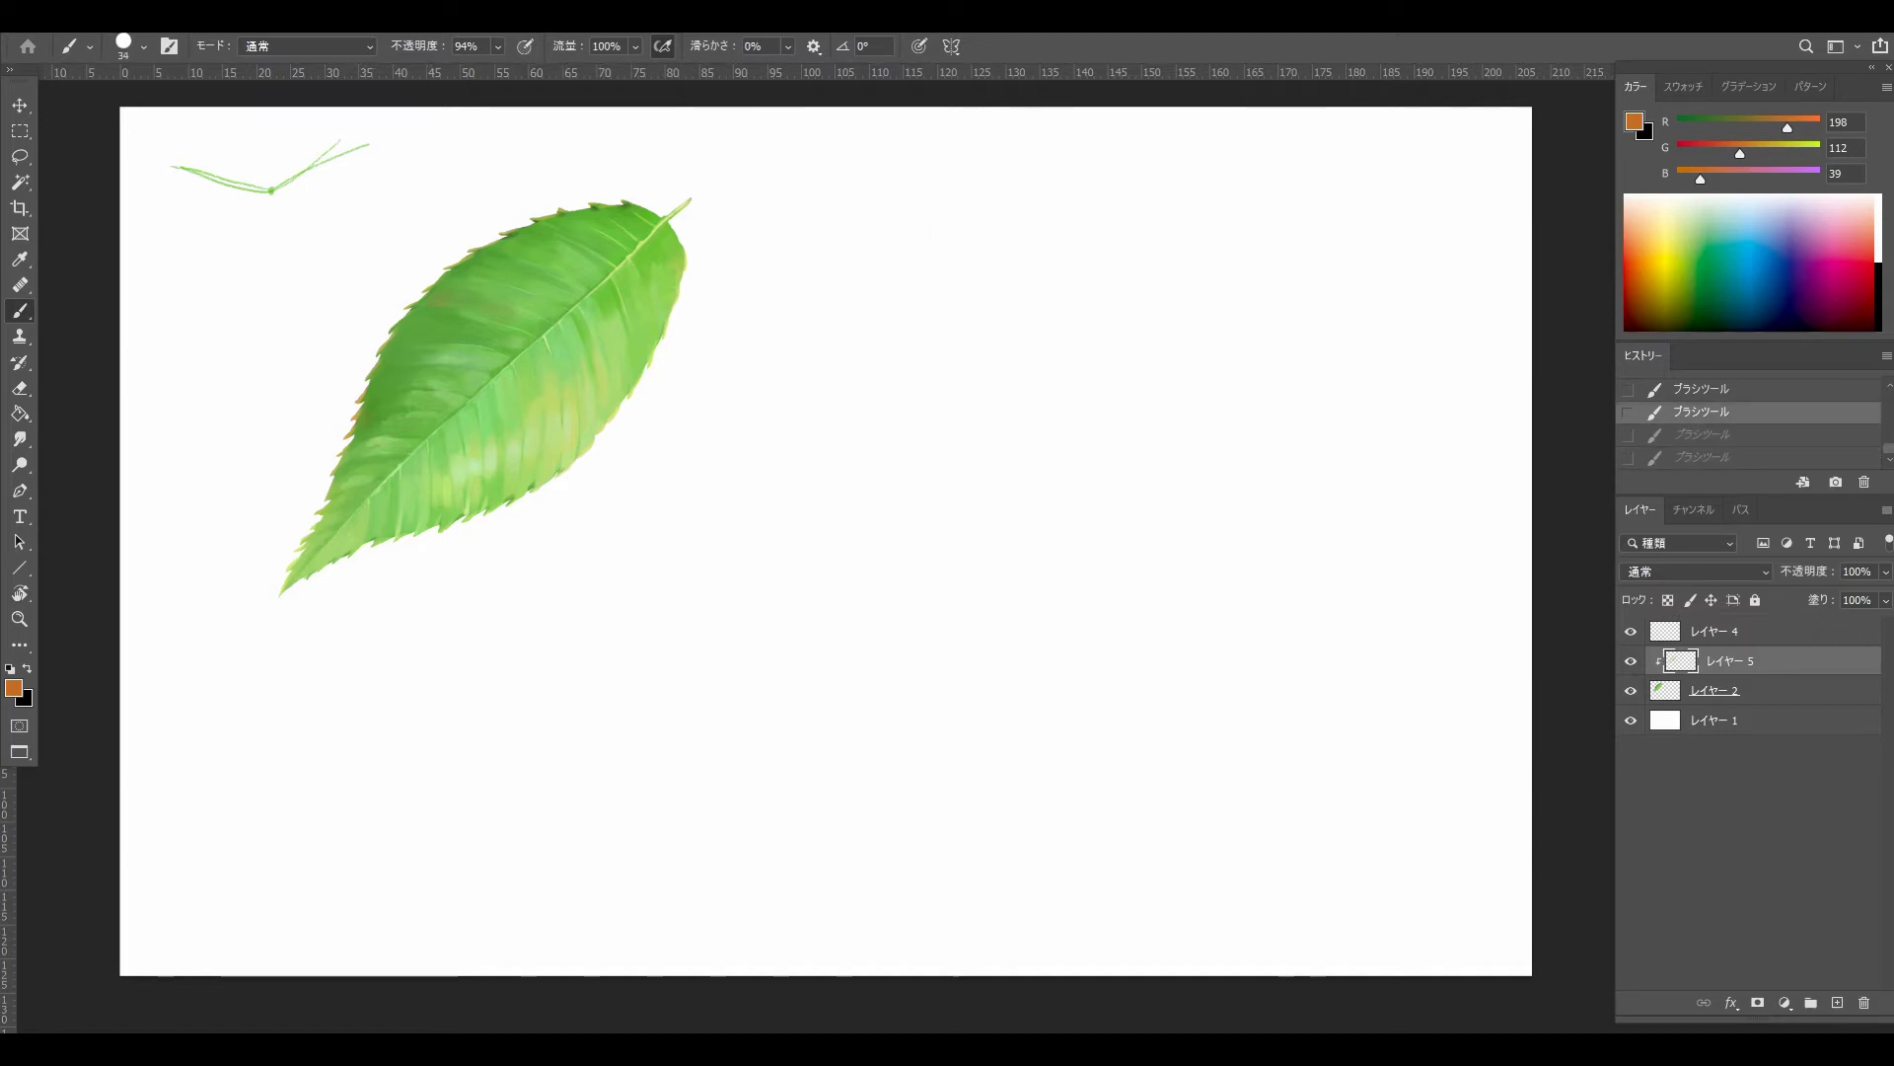
# Set the brush colour to muted brown R 132, G 117, B 85 and paint a stroke near the upper-left edge.
pyautogui.click(14, 687)
pyautogui.click(1203, 252)
pyautogui.click(1181, 247)
pyautogui.click(1362, 365)
pyautogui.click(1362, 368)
pyautogui.click(1179, 262)
pyautogui.click(1540, 129)
pyautogui.moveTo(419, 347); pyautogui.dragTo(387, 375)
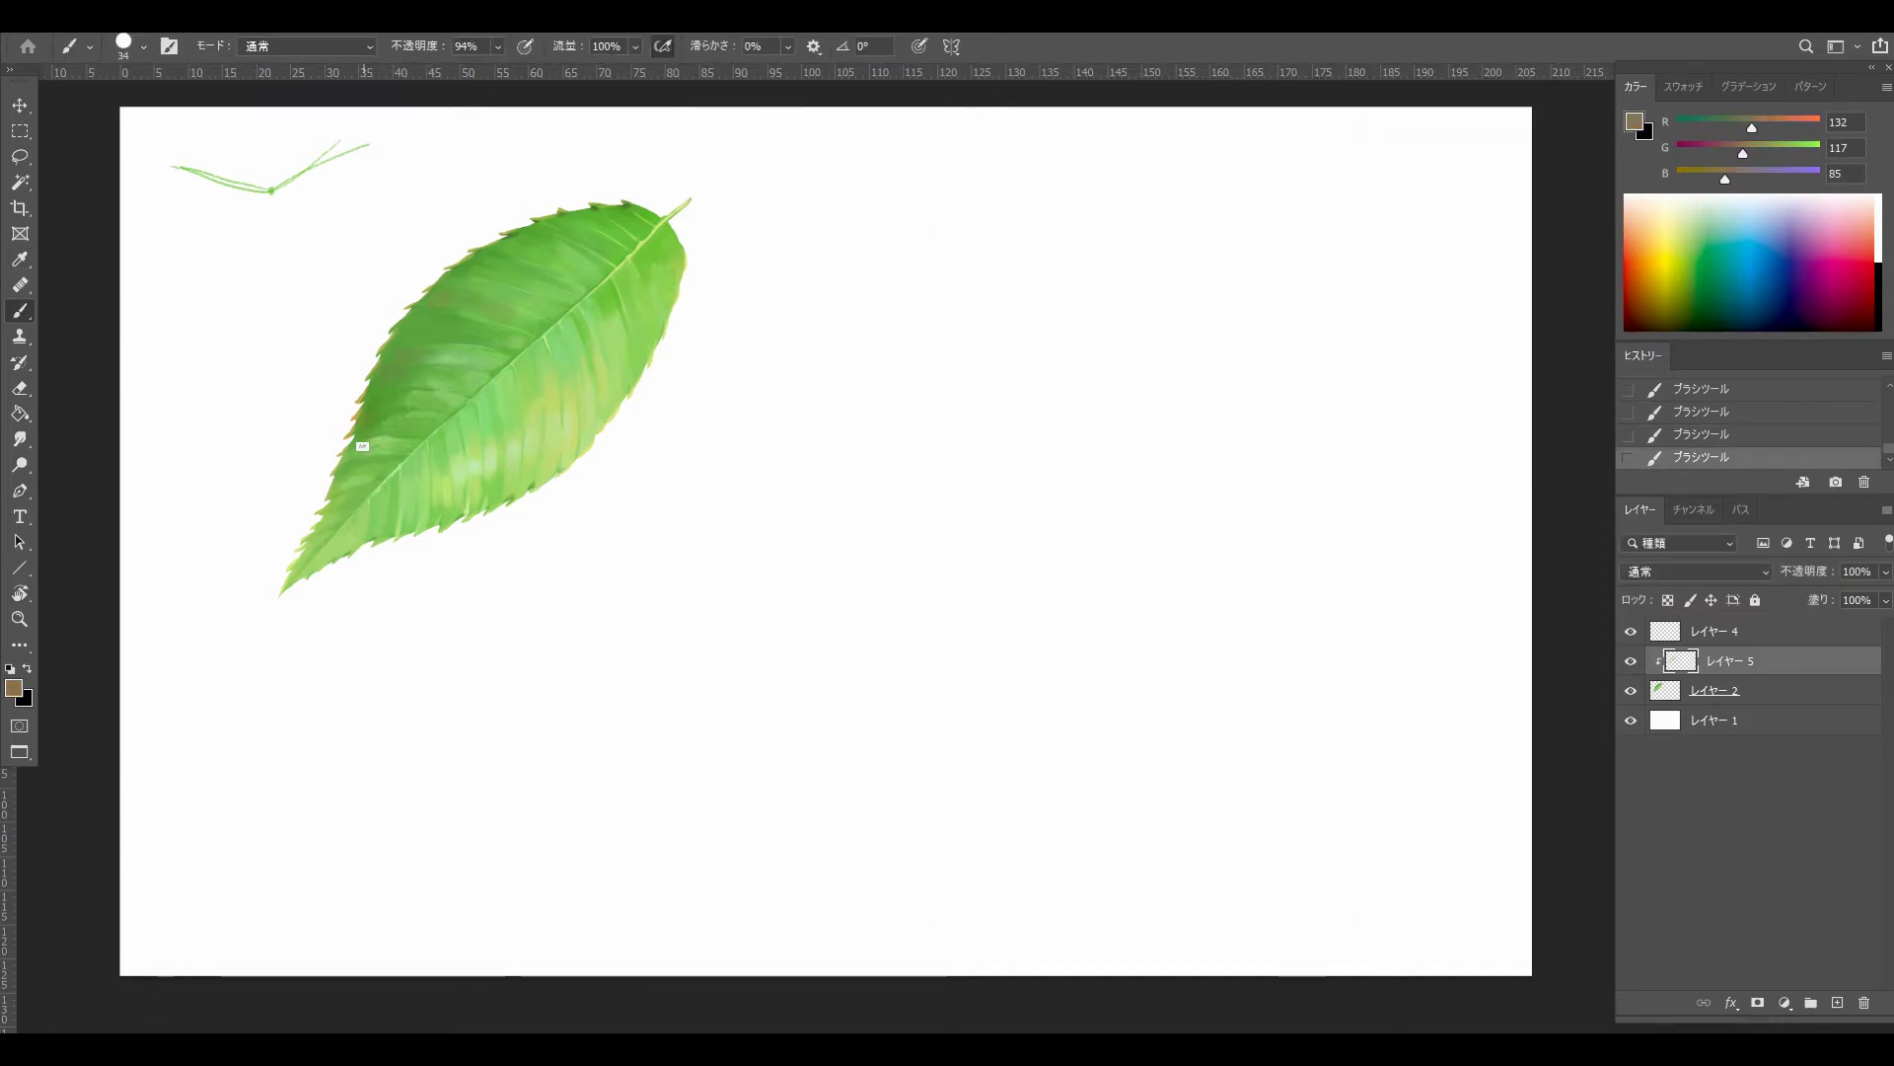
# Undo the muted brown stroke, retry a stroke along the leaf's left edge, and choose another brush colour.
pyautogui.hotkey('ctrl', 'z')
pyautogui.moveTo(367, 440)
pyautogui.mouseDown()
pyautogui.moveTo(397, 431)
pyautogui.moveTo(345, 459)
pyautogui.mouseUp()
pyautogui.click(169, 47)
pyautogui.click(13, 688)
pyautogui.click(1246, 270)
pyautogui.click(1540, 130)
pyautogui.click(169, 46)
# Enlarge the brush by four increments and undo the three latest strokes.
pyautogui.press(']')
pyautogui.press(']')
pyautogui.press(']')
pyautogui.press(']')
pyautogui.hotkey('ctrl', 'z')
pyautogui.hotkey('ctrl', 'z')
pyautogui.hotkey('ctrl', 'z')
# Blend the upper half beside the midrib with sampled greens up to R 107, G 193, B 71 at 19 px.
pyautogui.moveTo(658, 228); pyautogui.dragTo(617, 229)
pyautogui.hotkey('ctrl', 'z')
pyautogui.moveTo(529, 303)
pyautogui.mouseDown()
pyautogui.moveTo(497, 303)
pyautogui.moveTo(514, 320)
pyautogui.mouseUp()
pyautogui.keyDown('alt'); pyautogui.click(508, 318); pyautogui.keyUp('alt')
pyautogui.keyDown('alt'); pyautogui.click(516, 316); pyautogui.keyUp('alt')
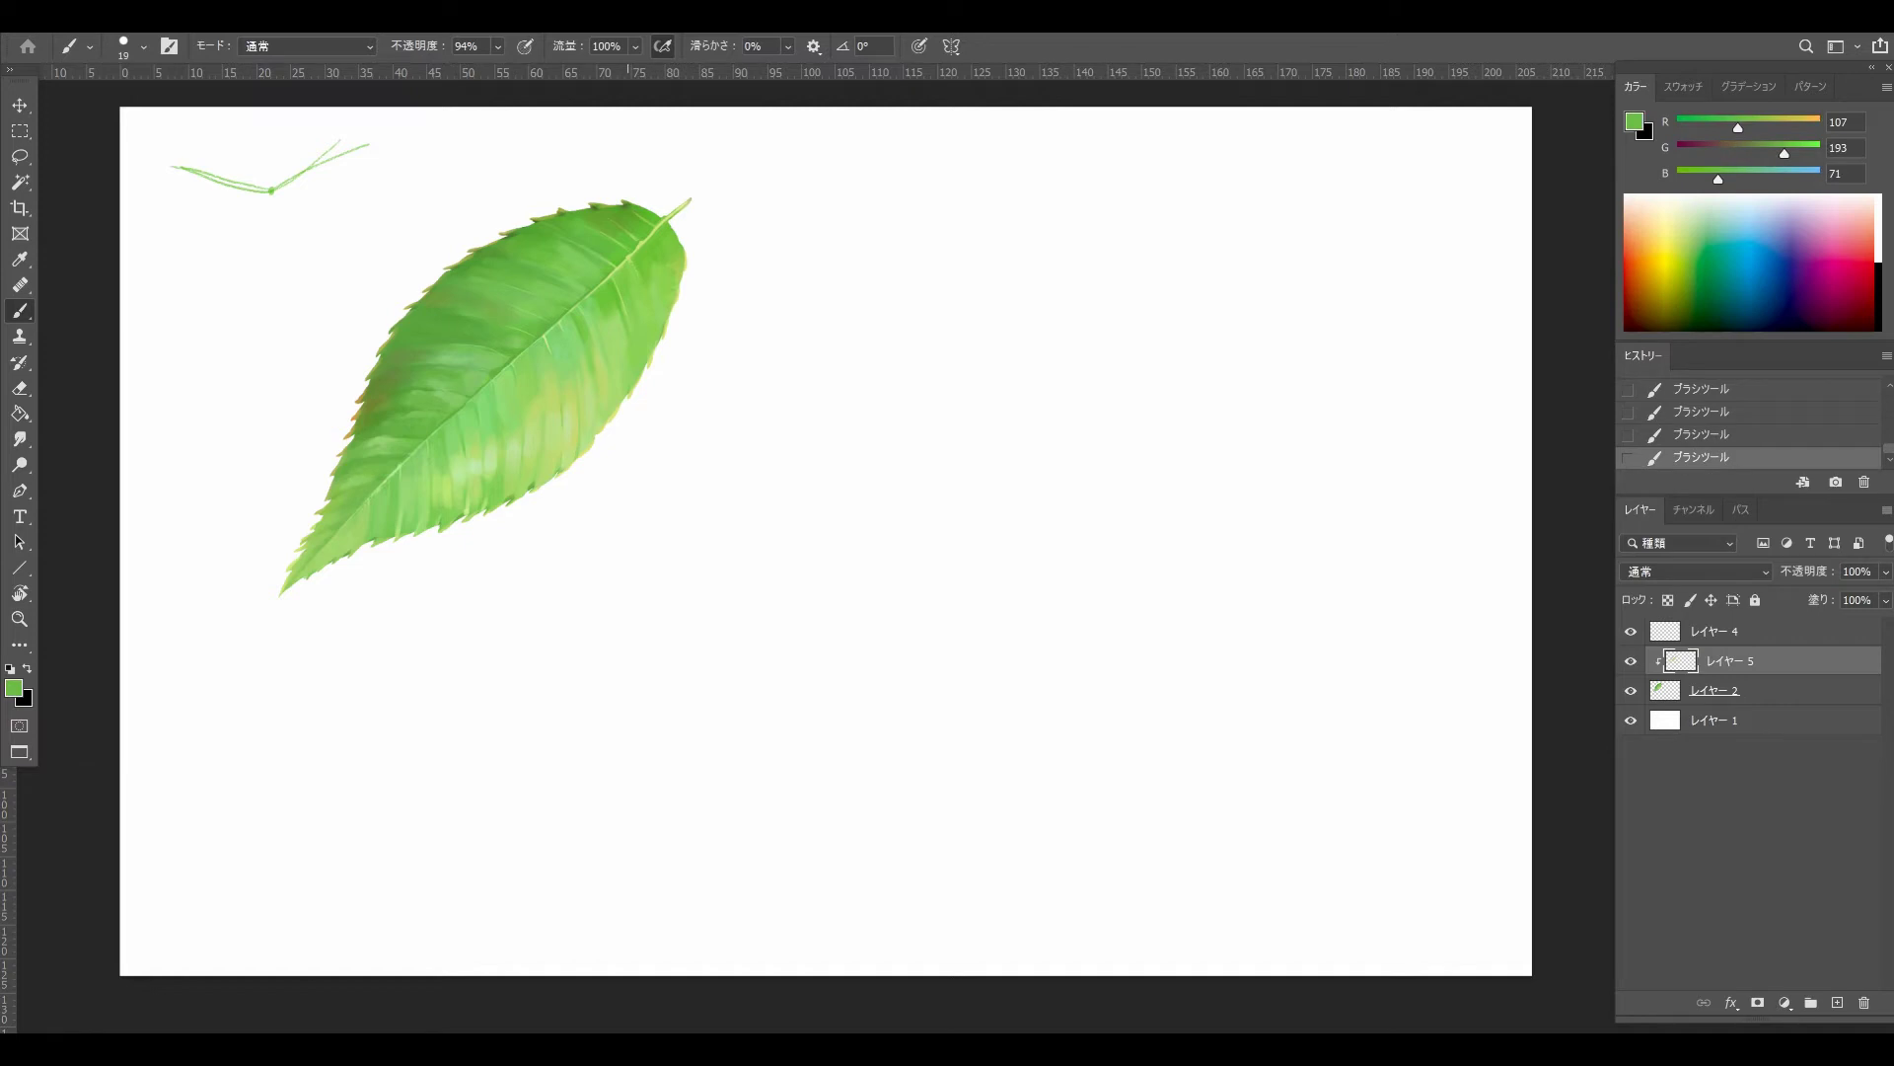
# Set the brush colour to dark green R 58, G 130, B 29 and the brush size to 33 px.
pyautogui.keyDown('alt'); pyautogui.click(409, 373); pyautogui.keyUp('alt')
pyautogui.click(14, 687)
pyautogui.click(1285, 263)
pyautogui.click(1540, 129)
pyautogui.moveTo(442, 317); pyautogui.dragTo(456, 317)
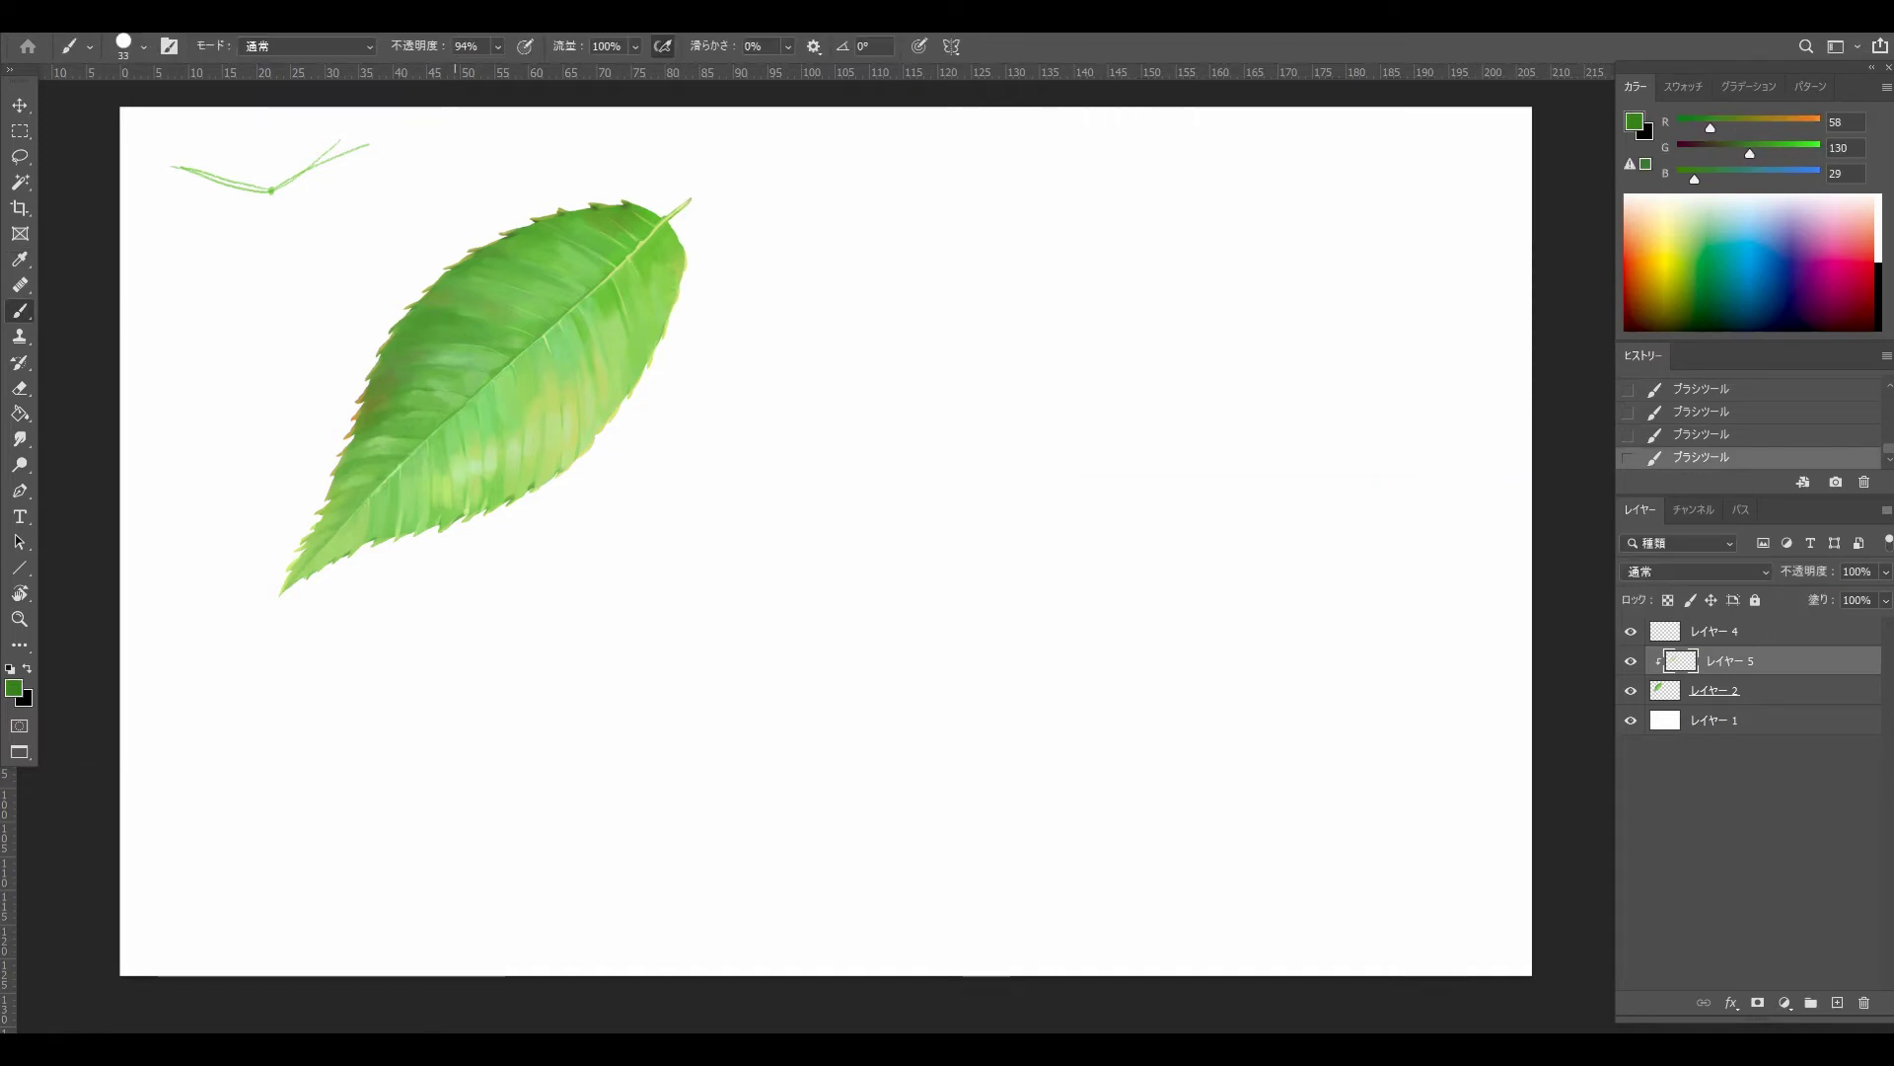
# Rework the leaf's lower tip with short strokes of sampled greens, undoing the unwanted ones.
pyautogui.hotkey('ctrl', 'z')
pyautogui.moveTo(305, 549)
pyautogui.mouseDown()
pyautogui.moveTo(287, 575)
pyautogui.moveTo(301, 556)
pyautogui.mouseUp()
pyautogui.hotkey('ctrl', 'z')
pyautogui.hotkey('ctrl', 'z')
pyautogui.moveTo(326, 540); pyautogui.dragTo(320, 540)
pyautogui.keyDown('alt'); pyautogui.click(326, 549); pyautogui.keyUp('alt')
pyautogui.moveTo(327, 538); pyautogui.dragTo(294, 580)
pyautogui.keyDown('alt'); pyautogui.click(313, 552); pyautogui.keyUp('alt')
pyautogui.hotkey('ctrl', 'z')
pyautogui.hotkey('ctrl', 'z')
pyautogui.hotkey('ctrl', 'z')
pyautogui.hotkey('ctrl', 'z')
pyautogui.keyDown('alt'); pyautogui.click(386, 533); pyautogui.keyUp('alt')
pyautogui.keyDown('alt'); pyautogui.click(329, 548); pyautogui.keyUp('alt')
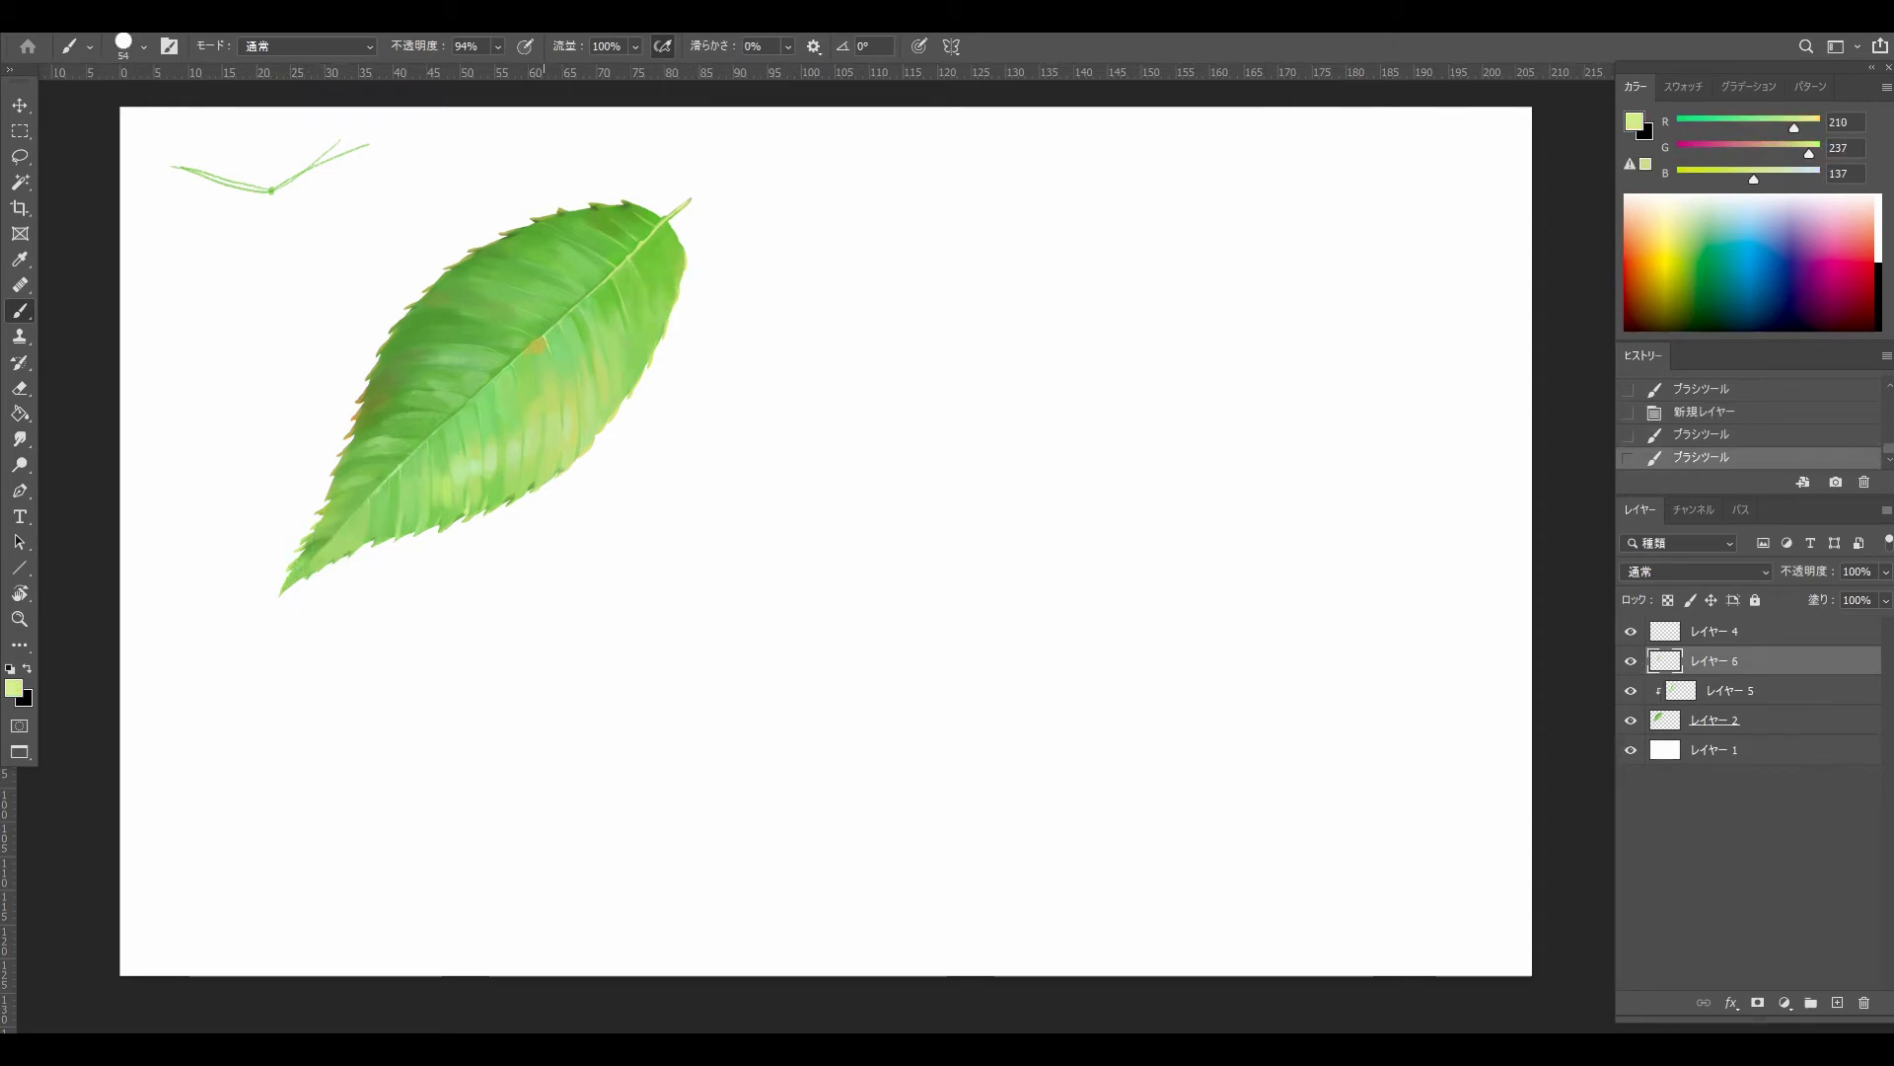
# Paint a test spot on the midrib on レイヤー 6 in pale yellow-green R 210, G 237, B 137, with the brush reduced to 29 px.
pyautogui.click(538, 344)
pyautogui.click(538, 344)
pyautogui.moveTo(548, 341); pyautogui.dragTo(537, 343)
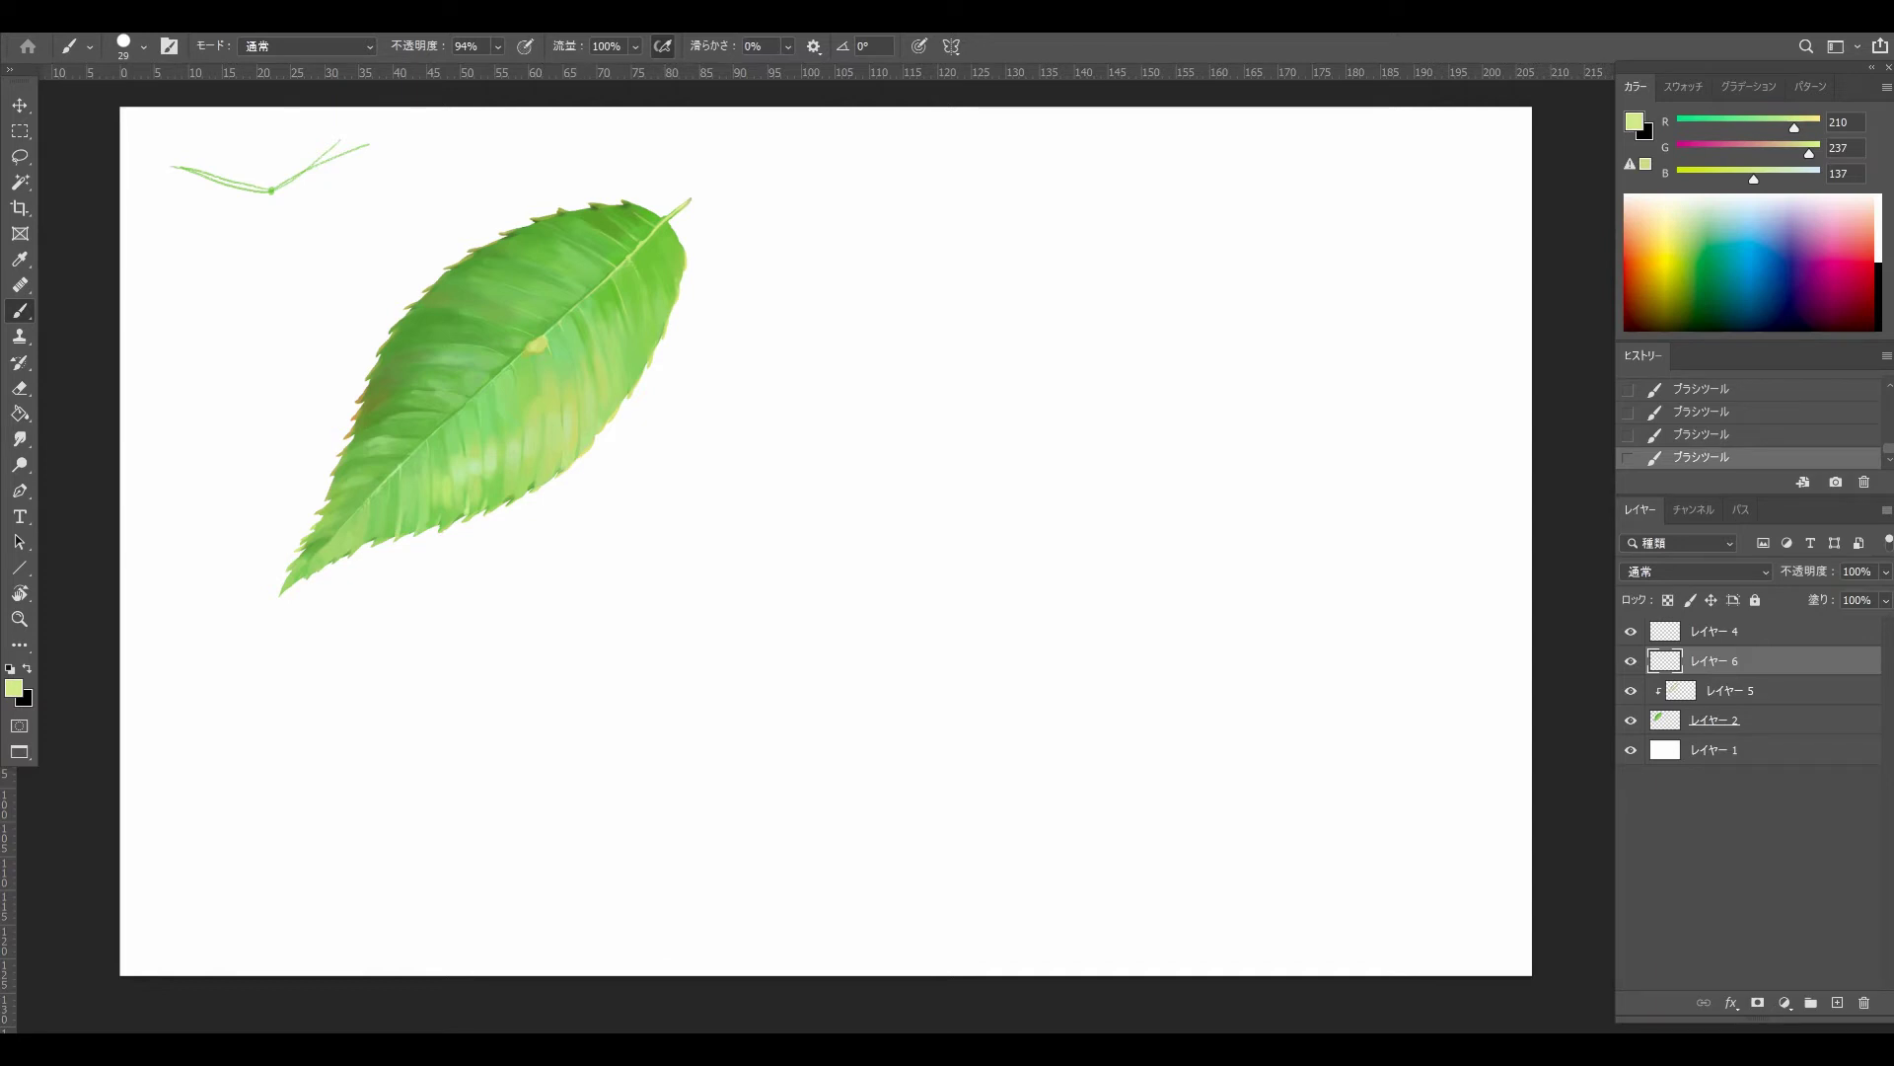
# Merge the clipped レイヤー 5 into the leaf layer レイヤー 2.
pyautogui.click(1756, 721)
pyautogui.hotkey('ctrl', 'e')
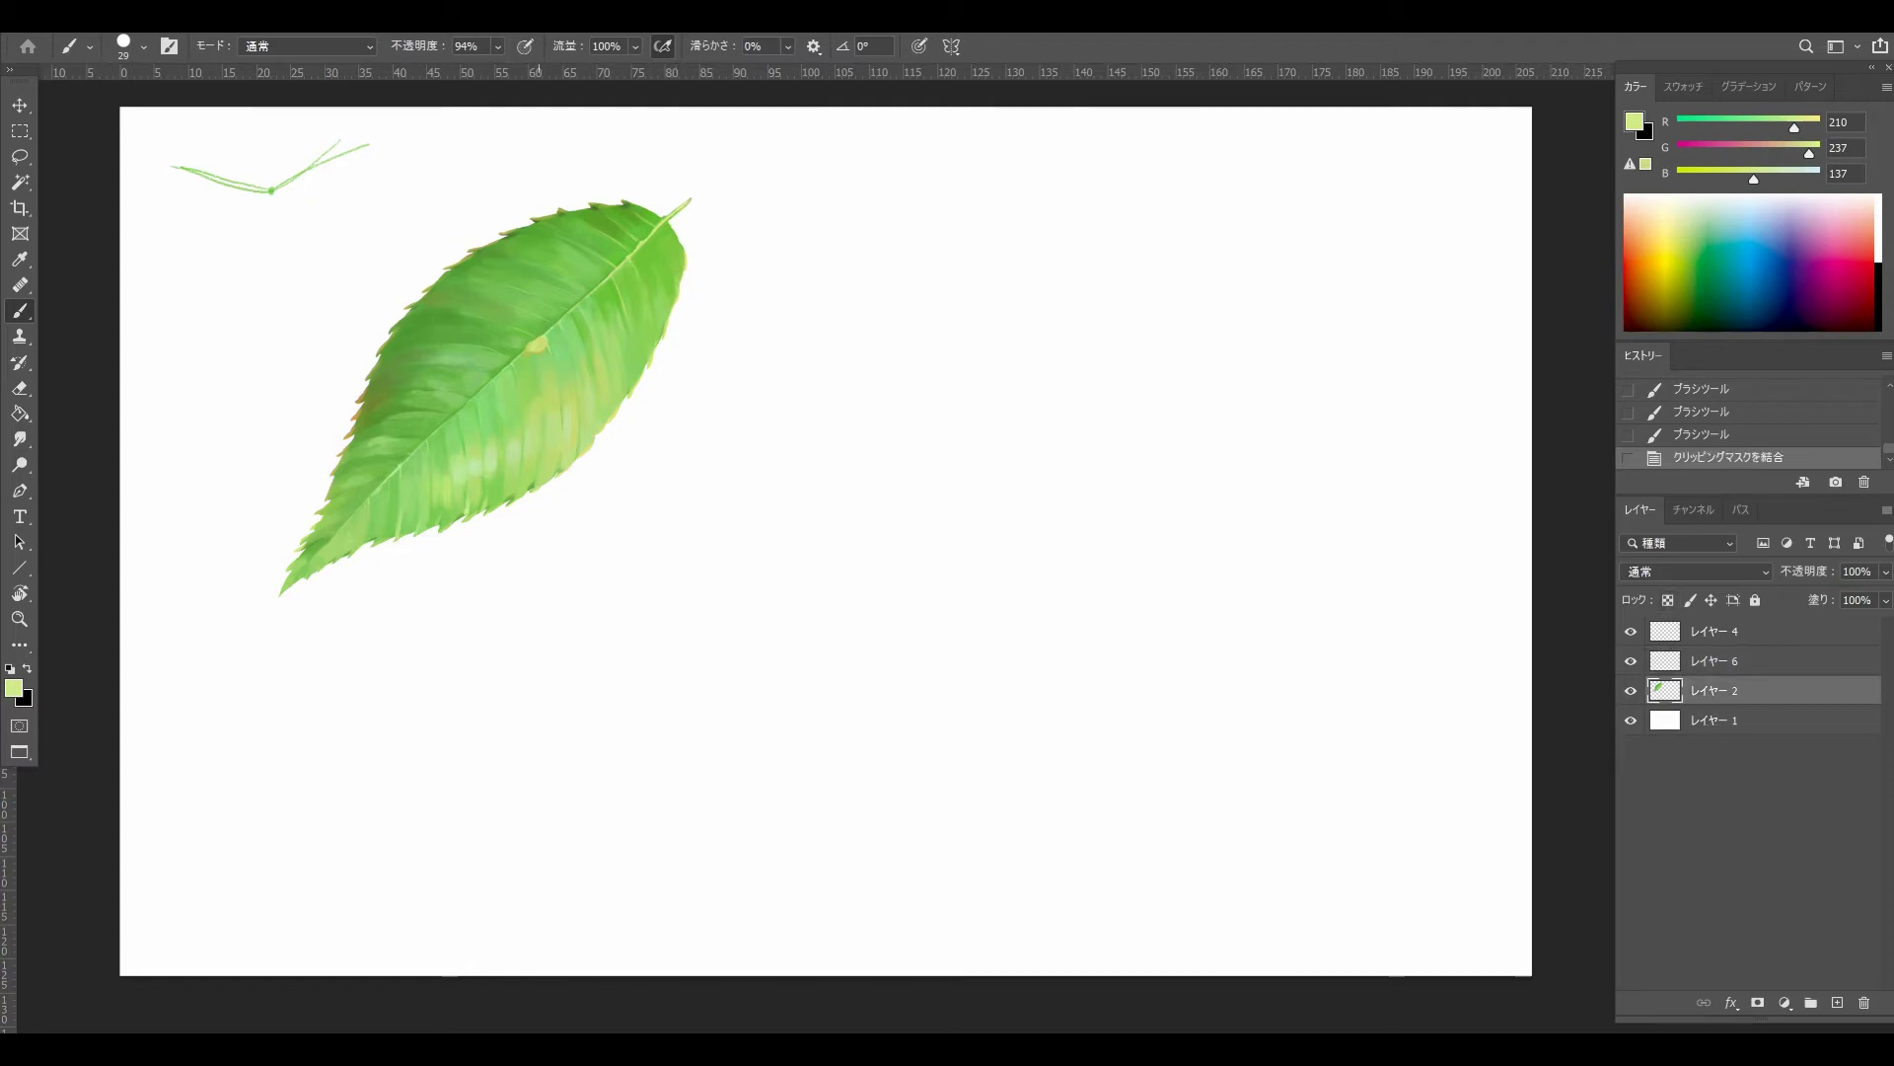
# Configure the eraser with 100% hardness, シェイプ (shape dynamics) enabled and その他 (transfer) disabled.
pyautogui.press('e')
pyautogui.moveTo(532, 340); pyautogui.dragTo(550, 357)
pyautogui.hotkey('ctrl', 'z')
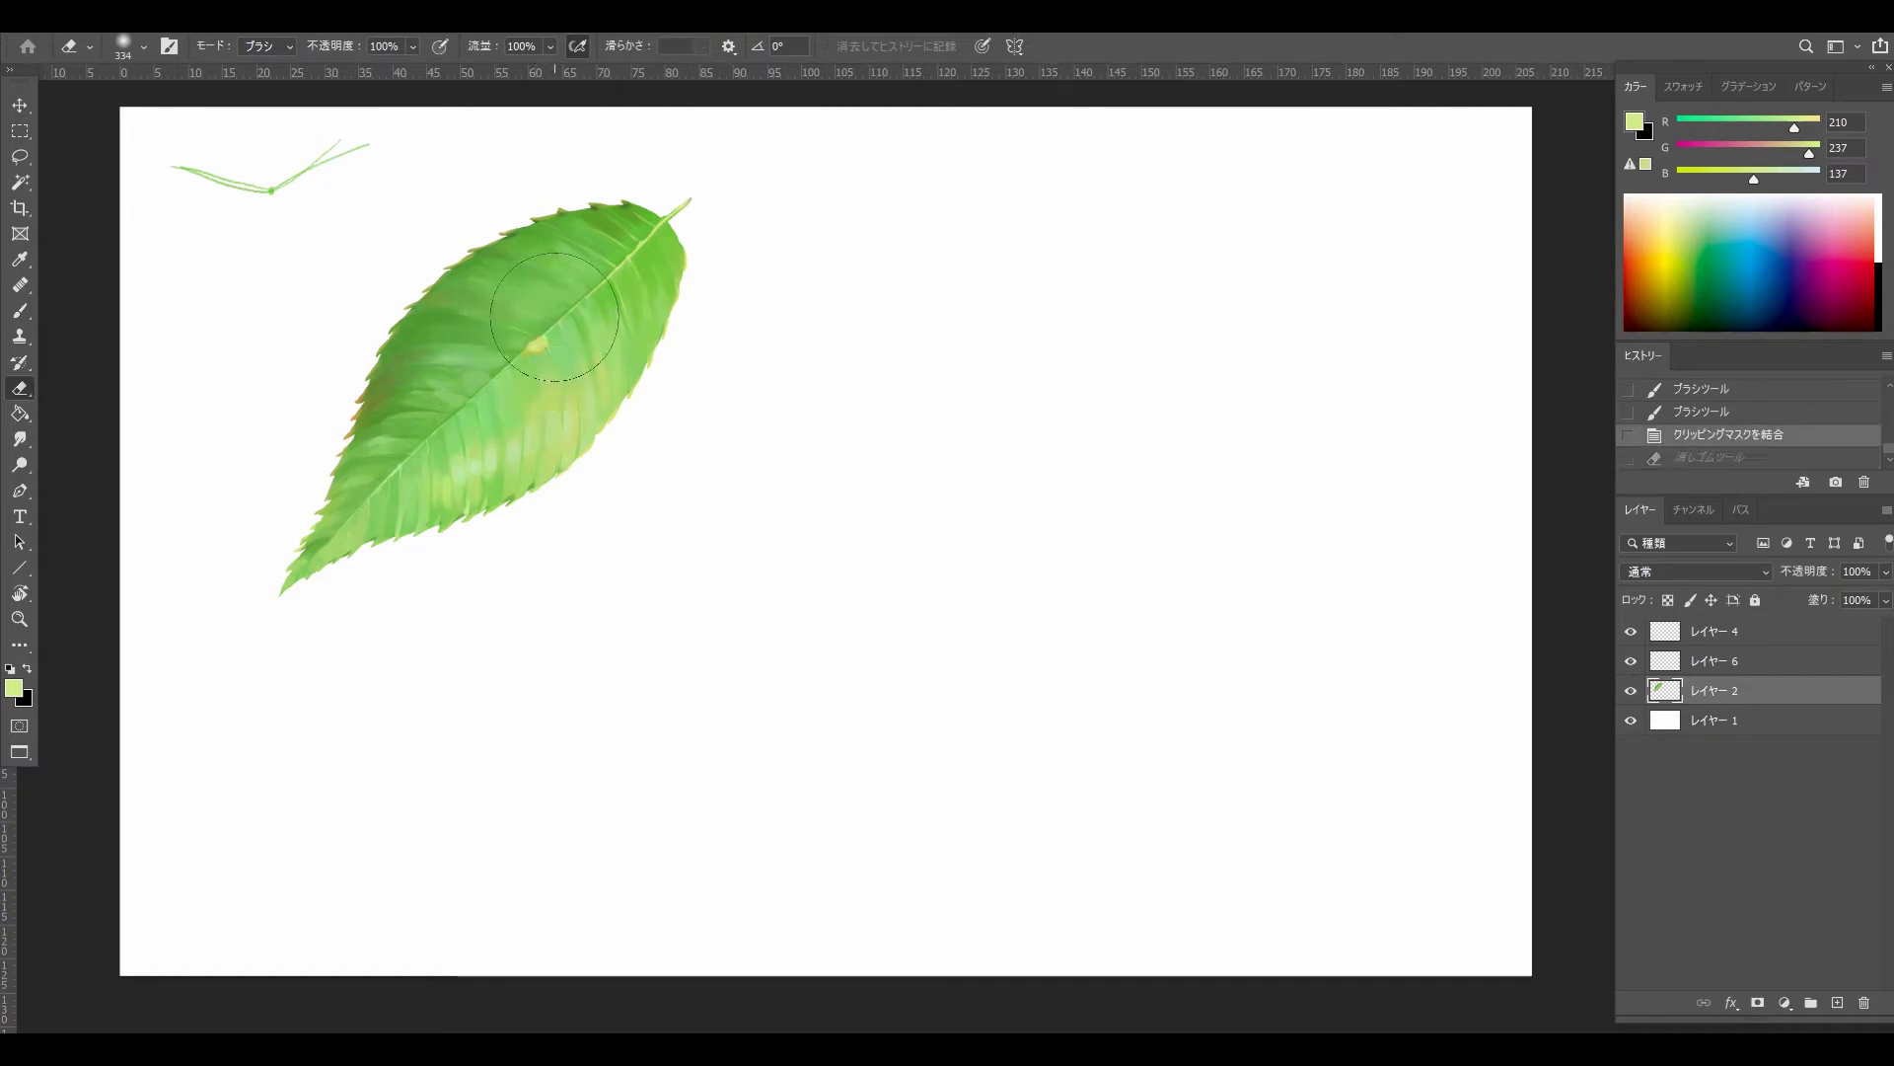
pyautogui.press('F5')
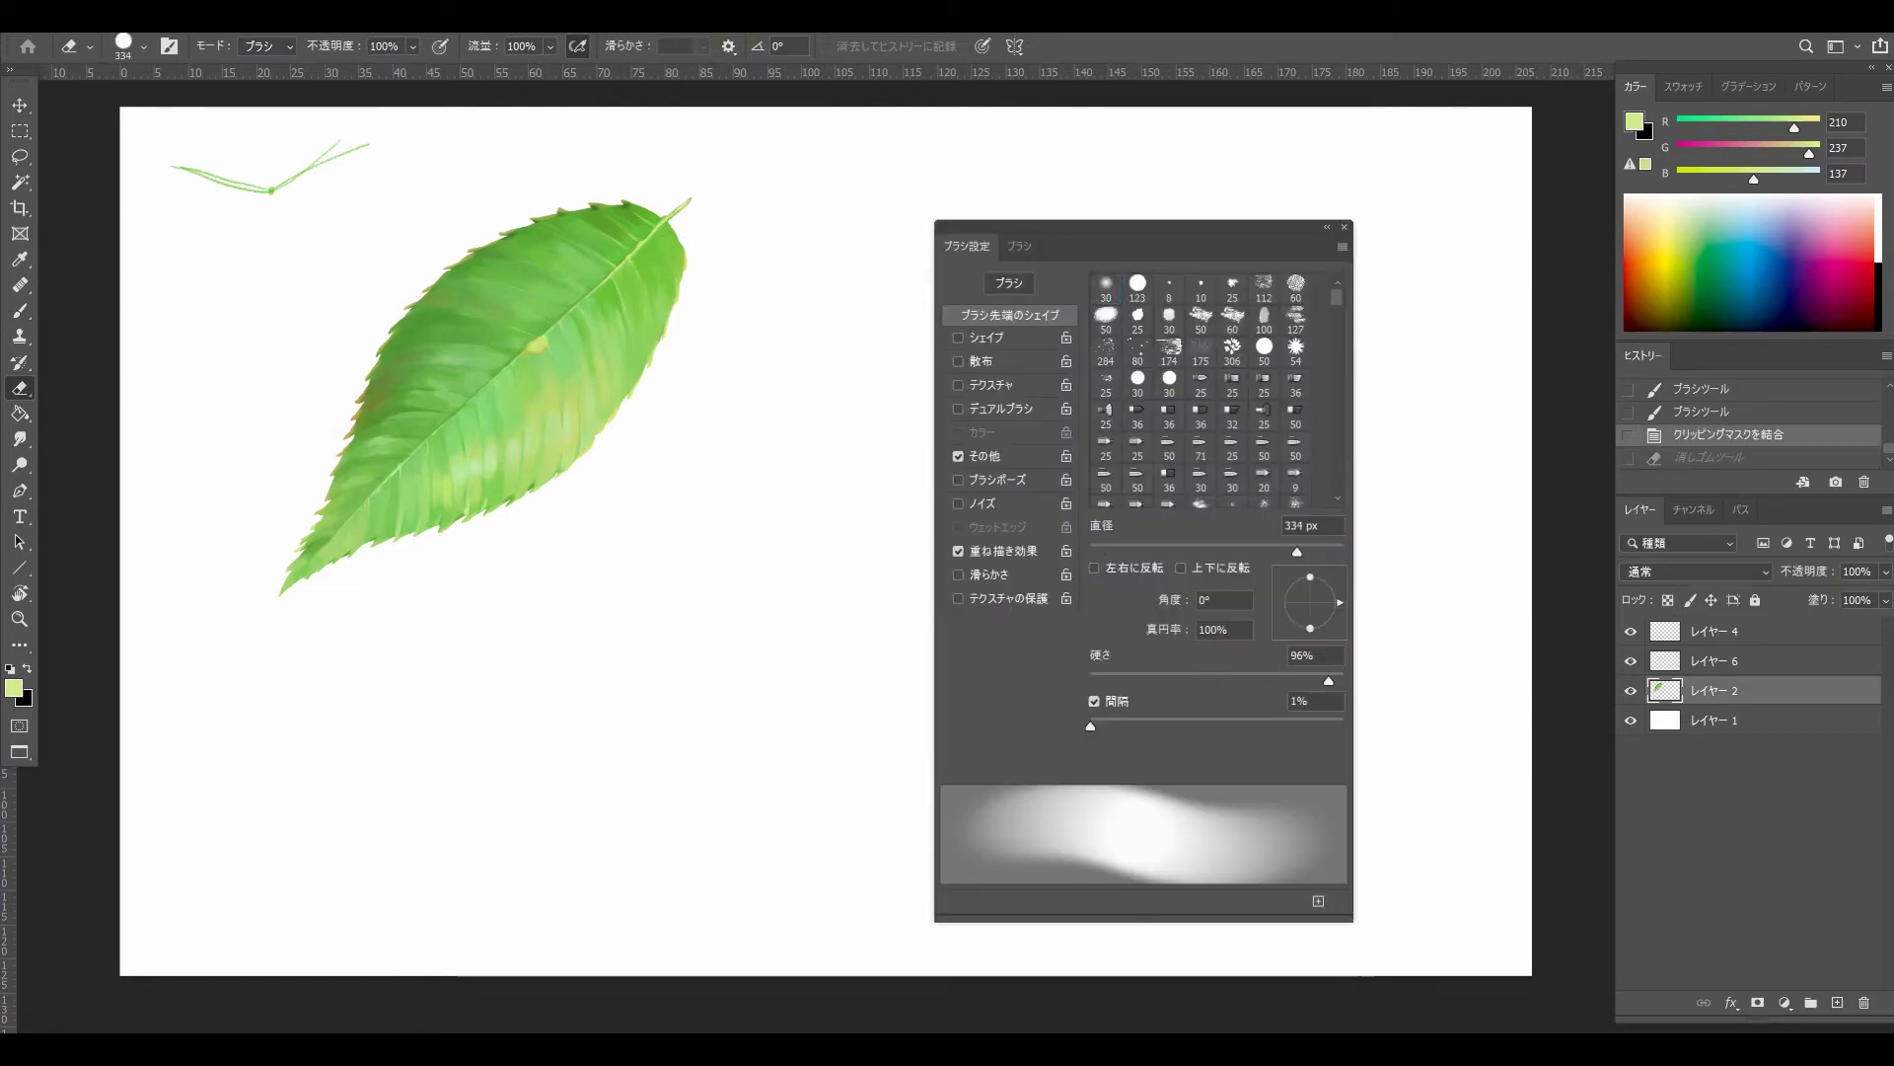
pyautogui.moveTo(1328, 680); pyautogui.dragTo(1344, 681)
pyautogui.click(958, 337)
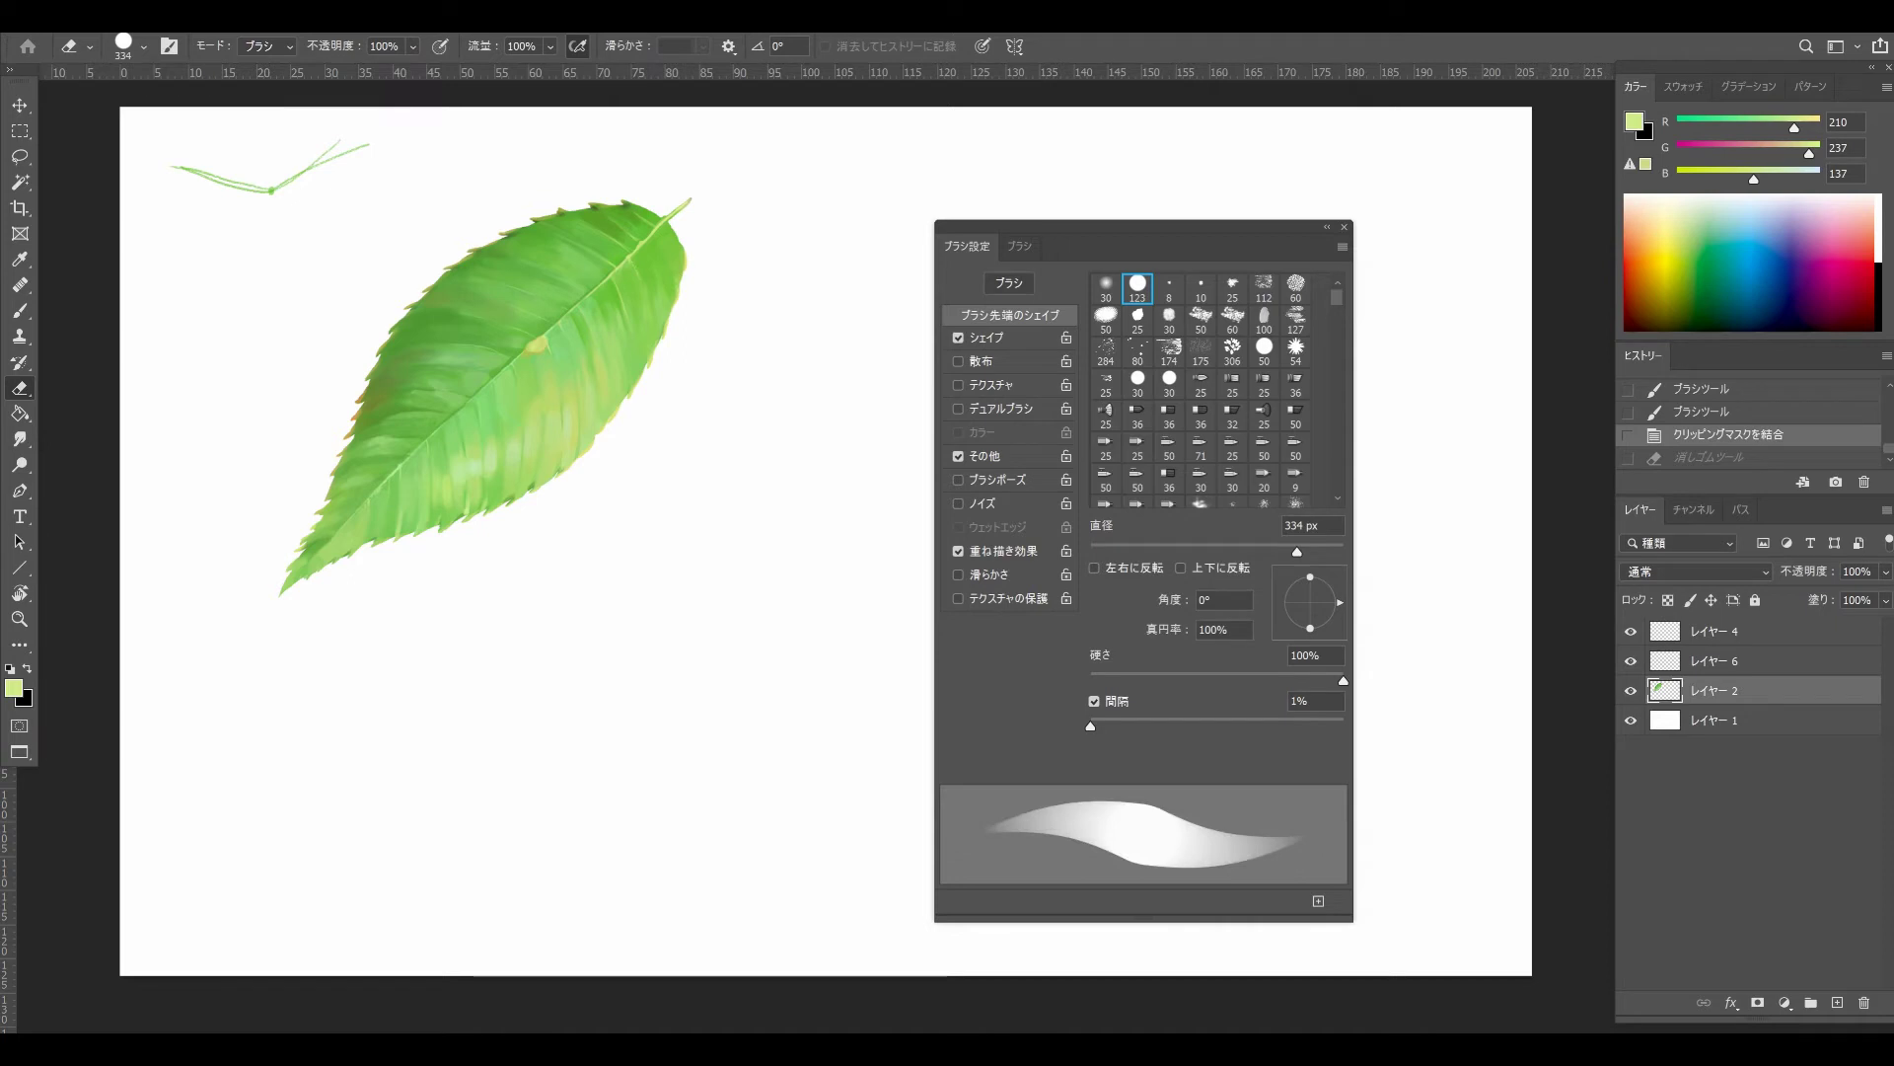
pyautogui.click(958, 456)
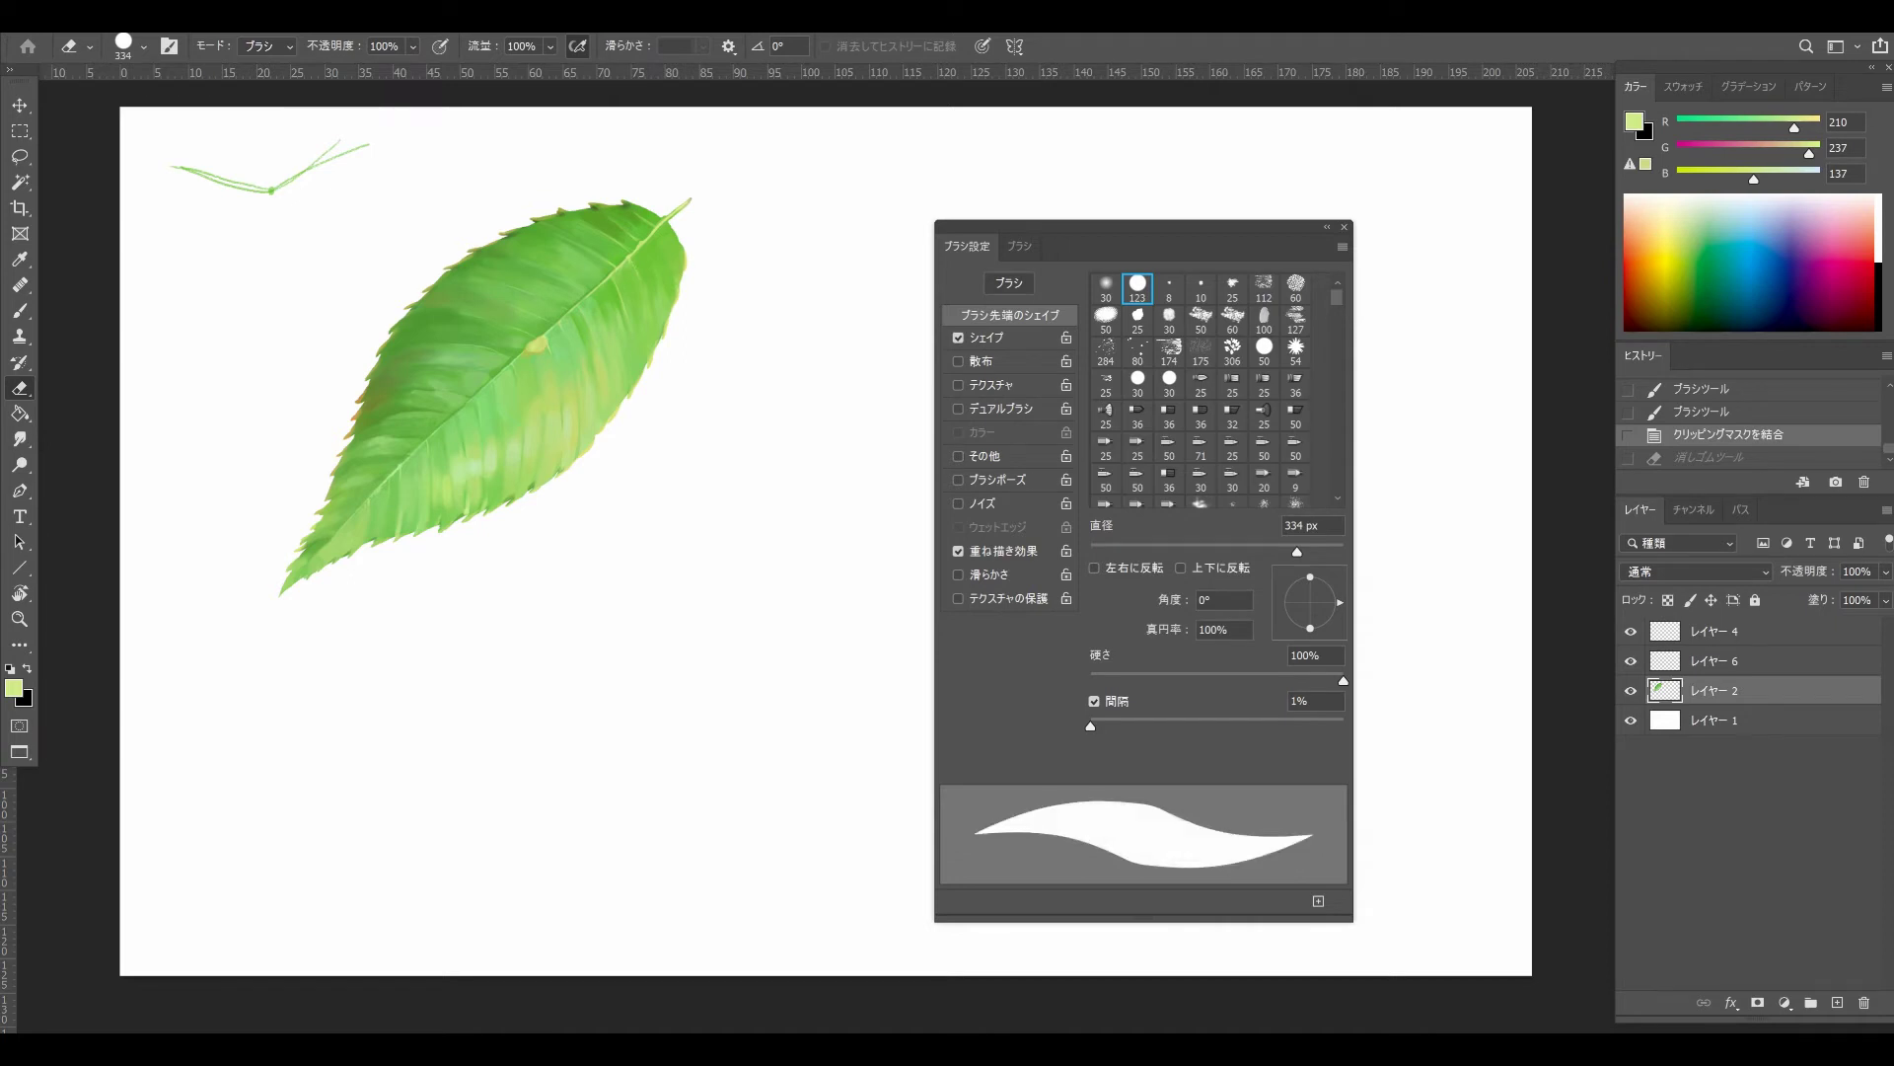
# Undo the erasure on レイヤー 2 and erase the midrib test spot on レイヤー 6 instead.
pyautogui.click(537, 343)
pyautogui.hotkey('ctrl', 'z')
pyautogui.hotkey('alt', ']')
pyautogui.click(619, 385)
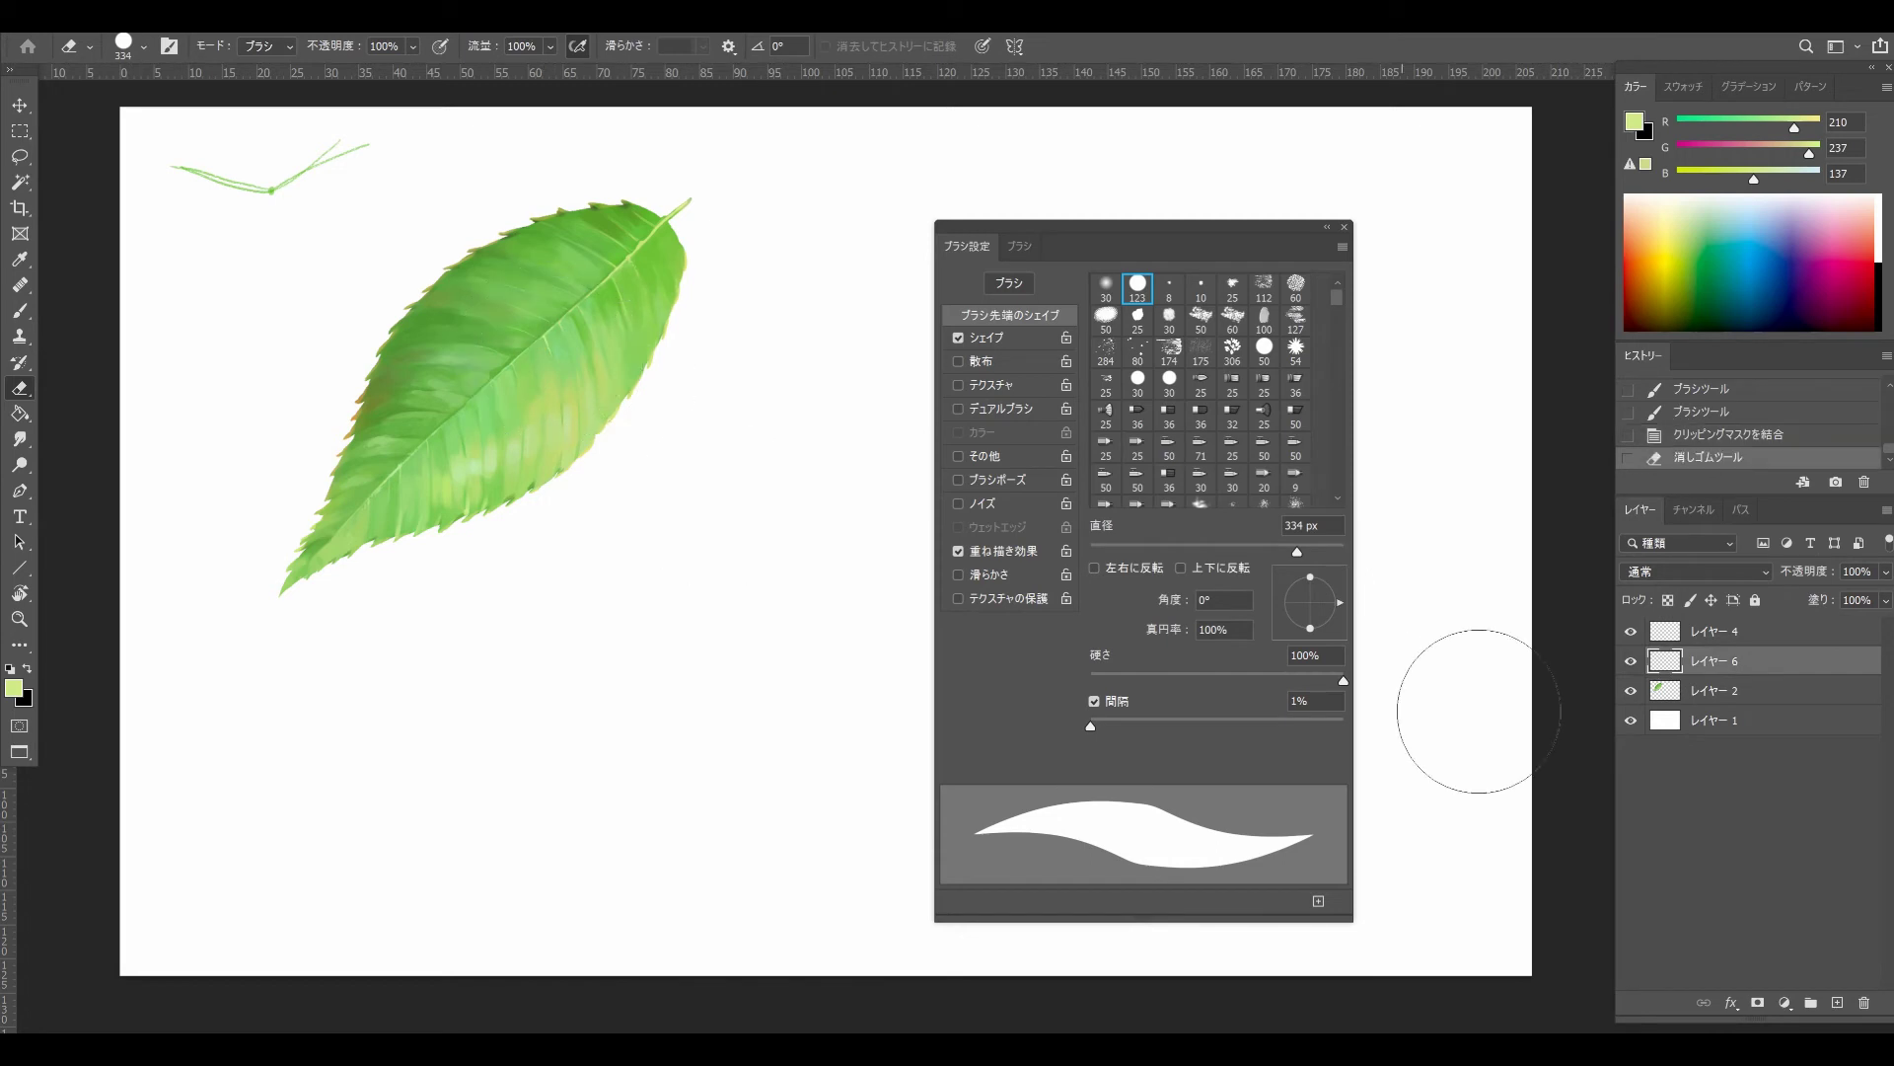
# Make レイヤー 2 active and set the eraser size to 148 px.
pyautogui.click(1717, 690)
pyautogui.moveTo(574, 383); pyautogui.dragTo(483, 384)
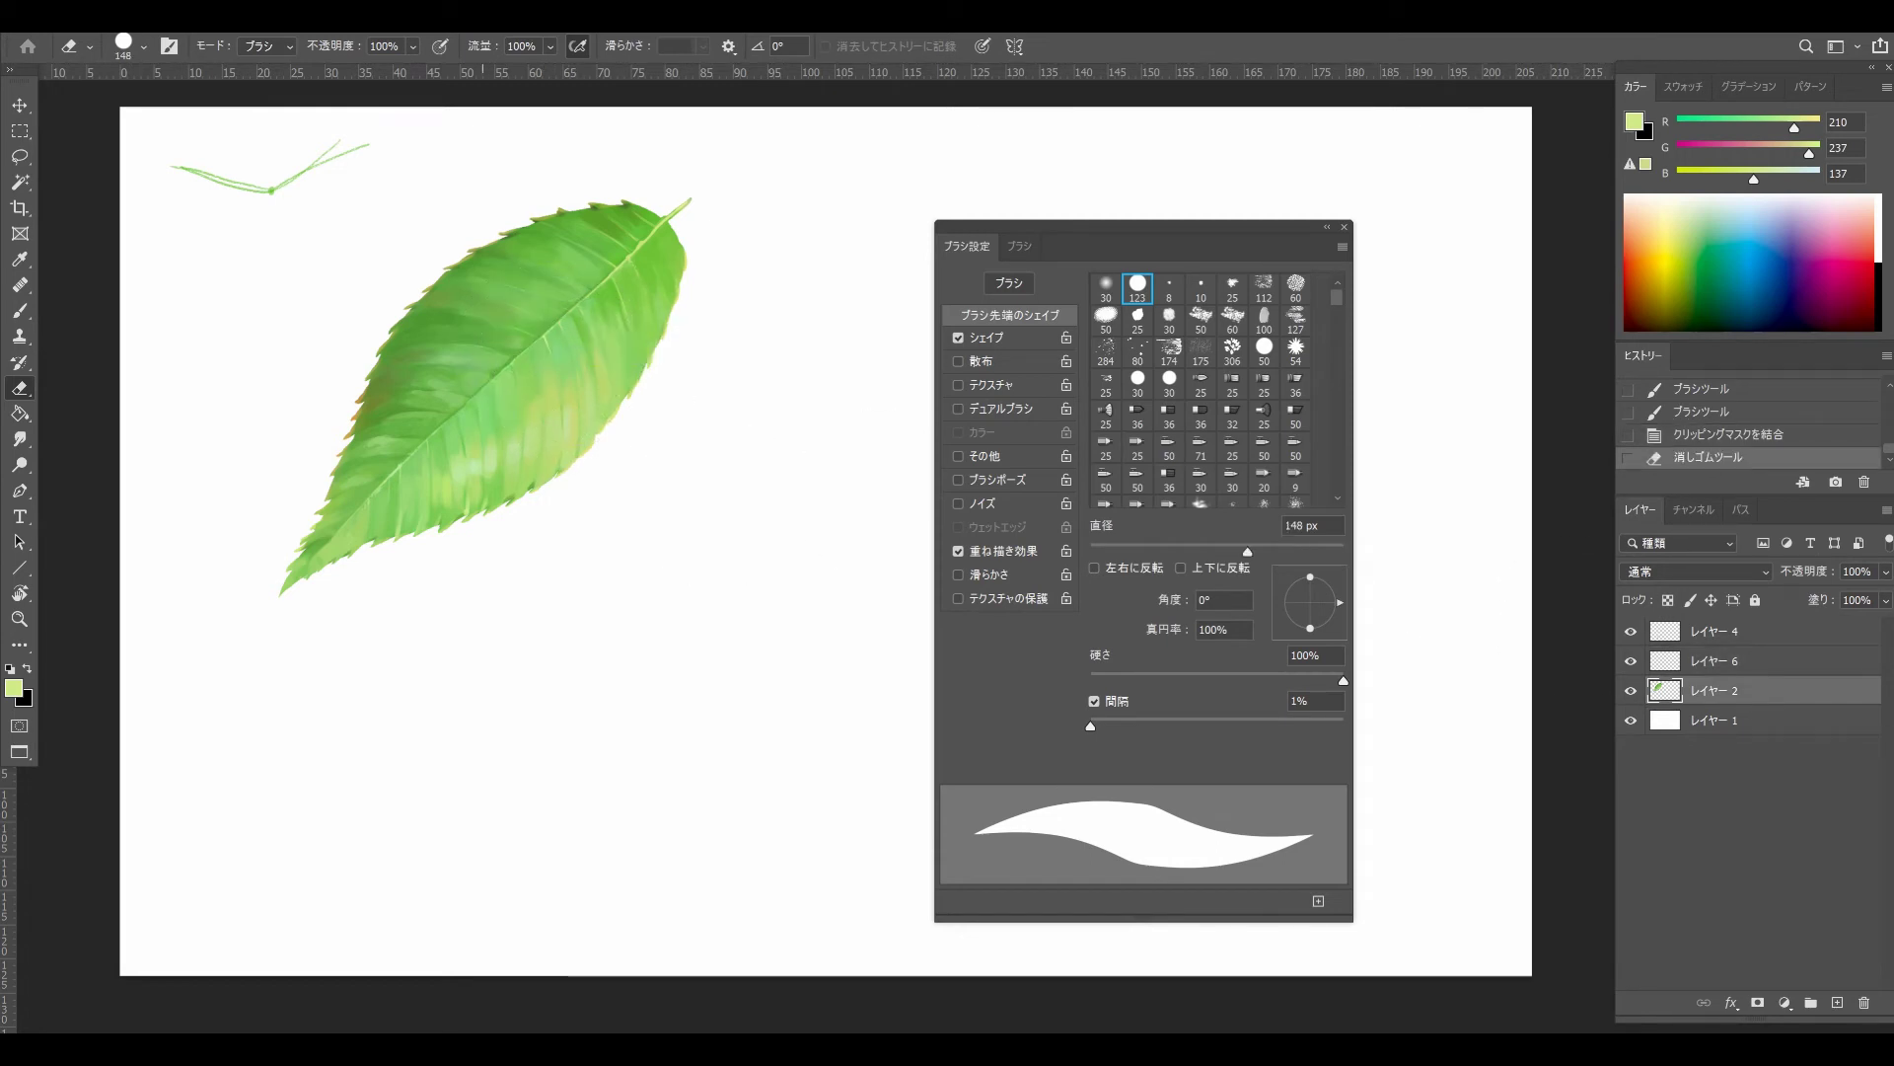
pyautogui.click(1785, 1002)
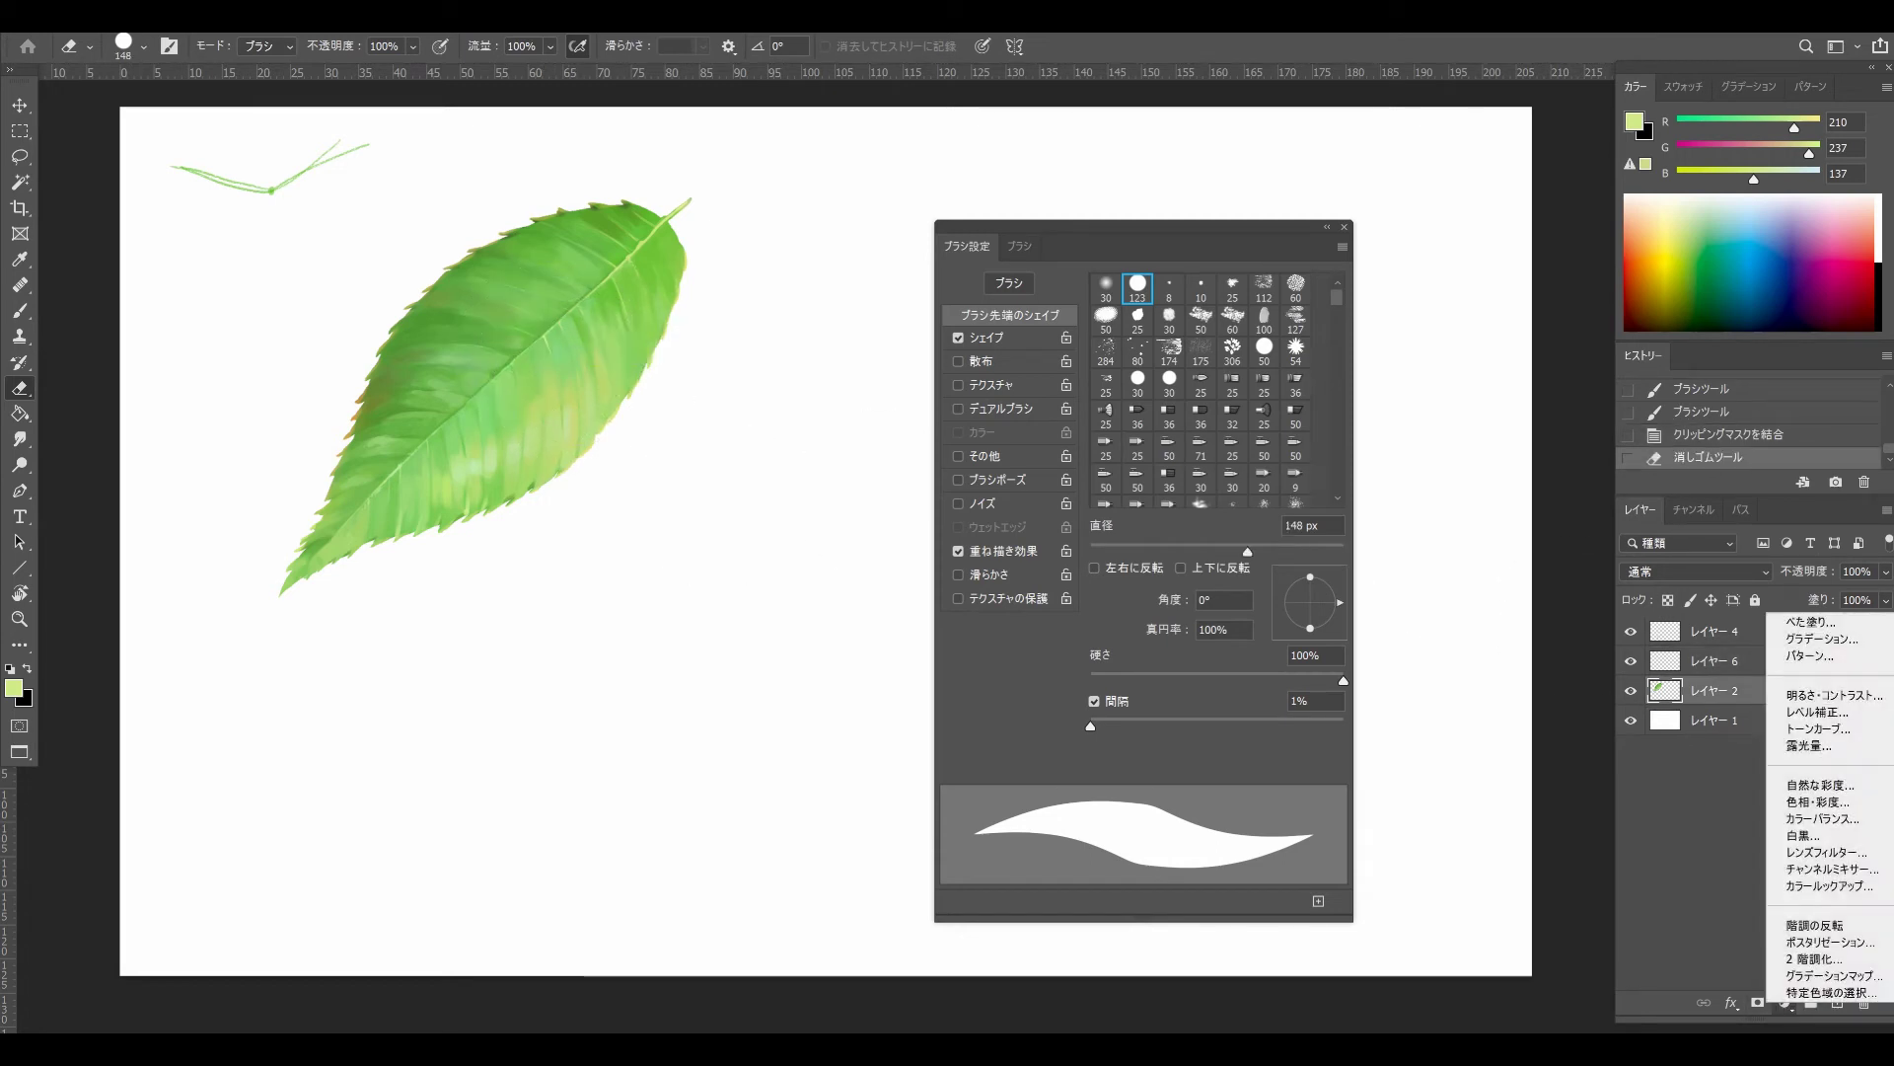
pyautogui.click(1704, 878)
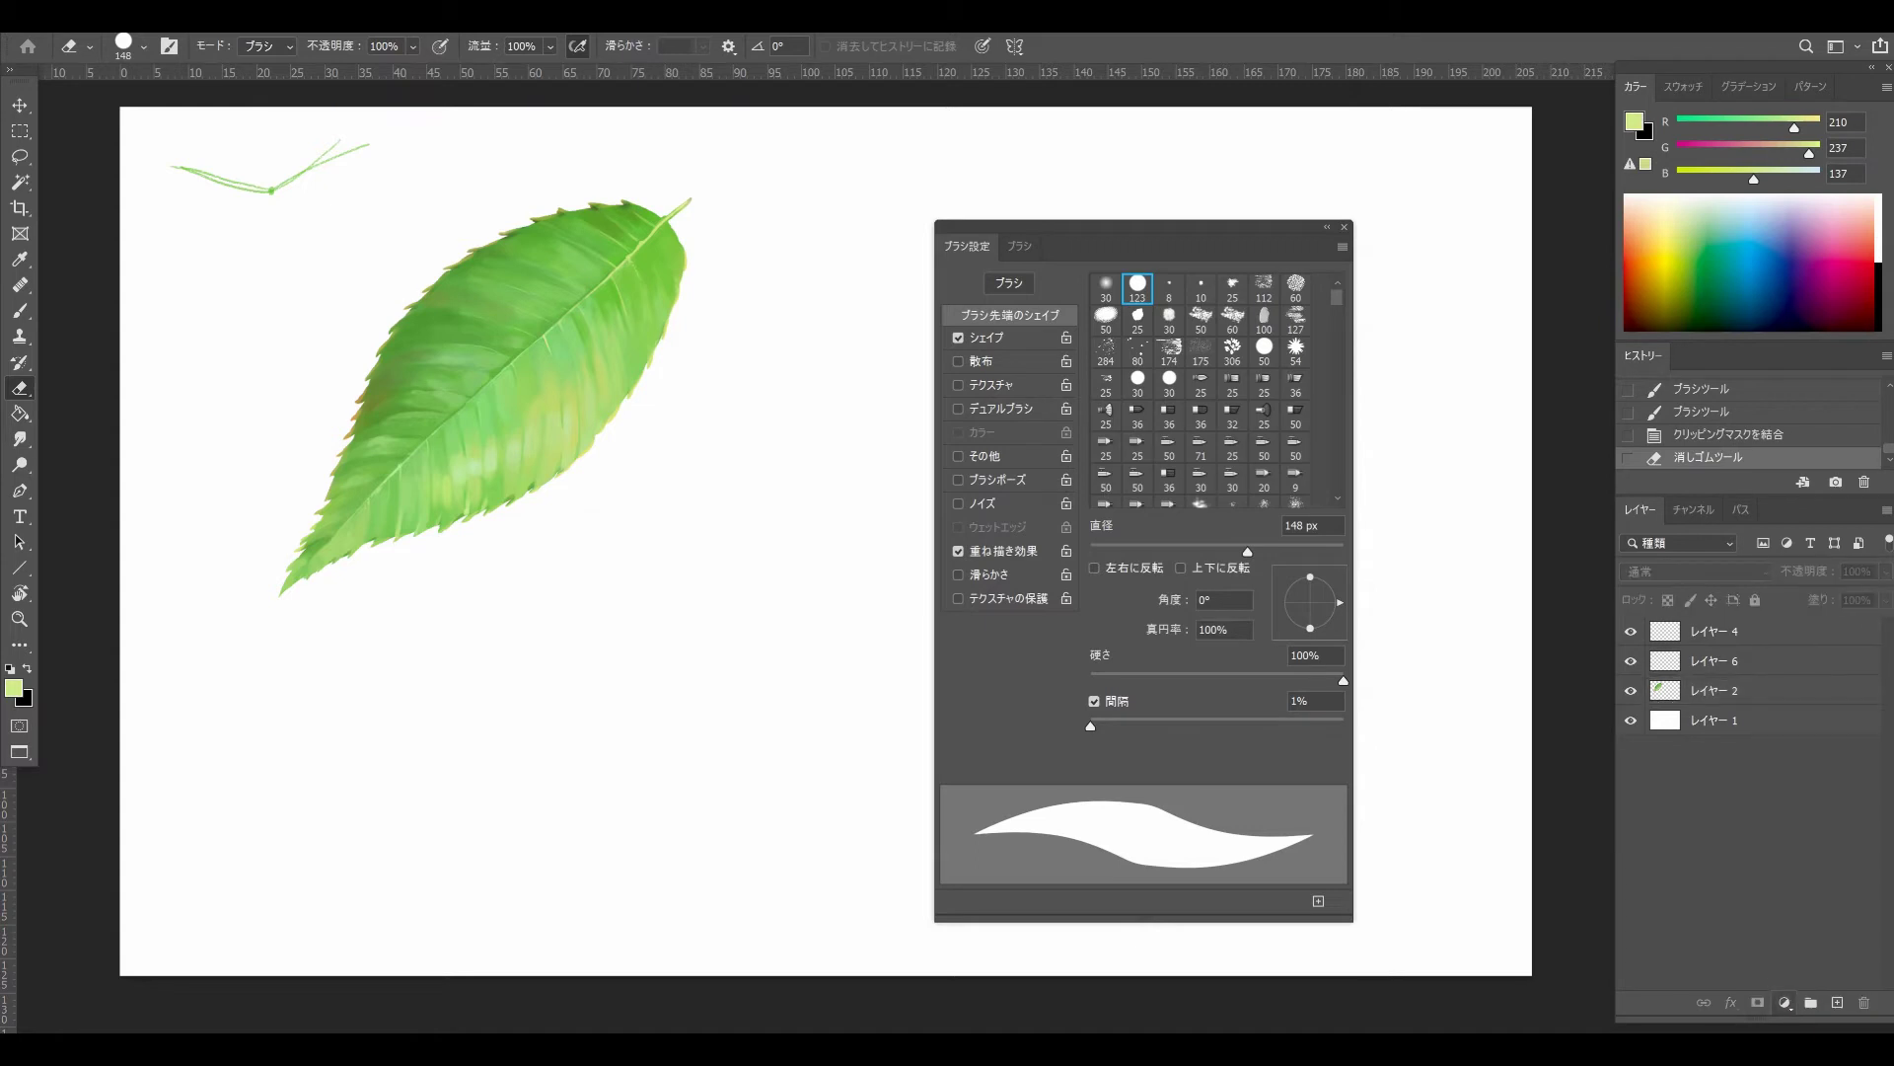
pyautogui.click(1716, 631)
pyautogui.click(1837, 1002)
pyautogui.hotkey('ctrl', 'z')
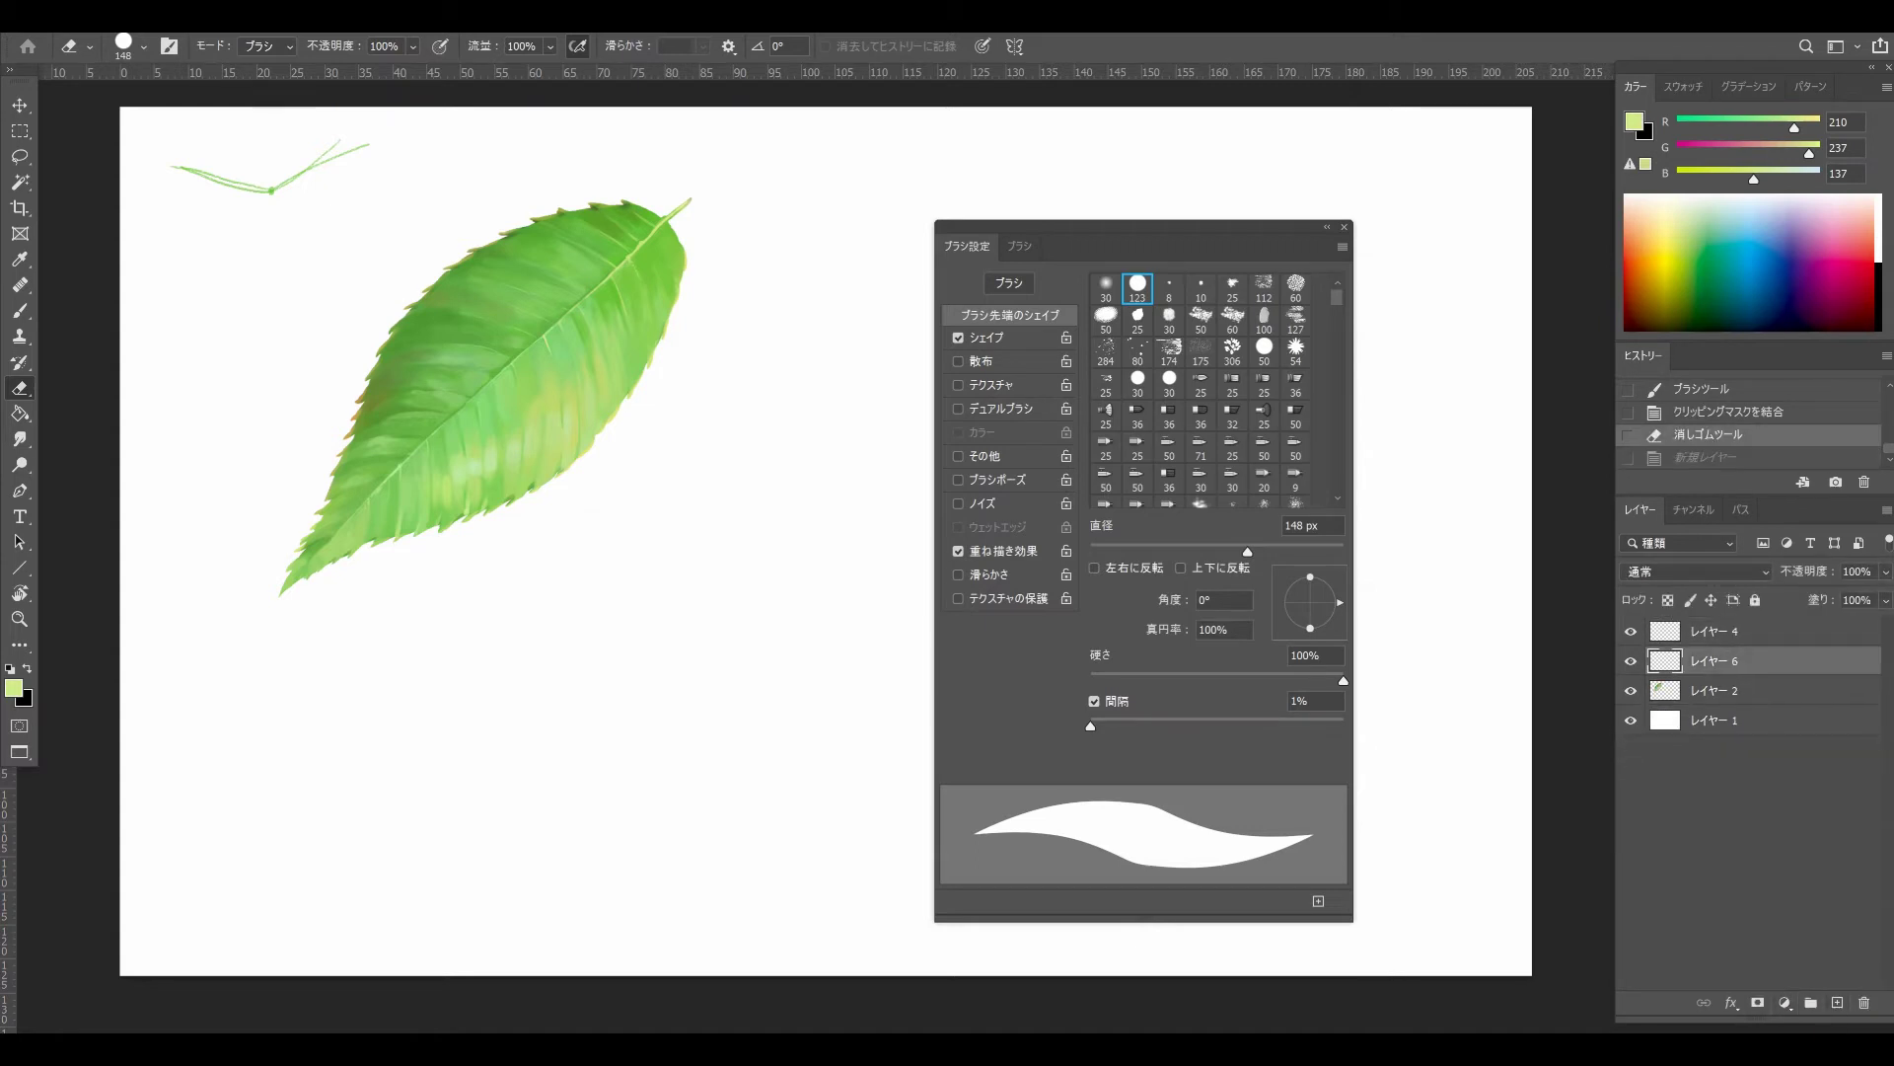
# Add a layer mask to レイヤー 2.
pyautogui.click(1757, 1003)
pyautogui.moveTo(1712, 661); pyautogui.dragTo(1720, 692)
pyautogui.moveTo(455, 395); pyautogui.dragTo(462, 414)
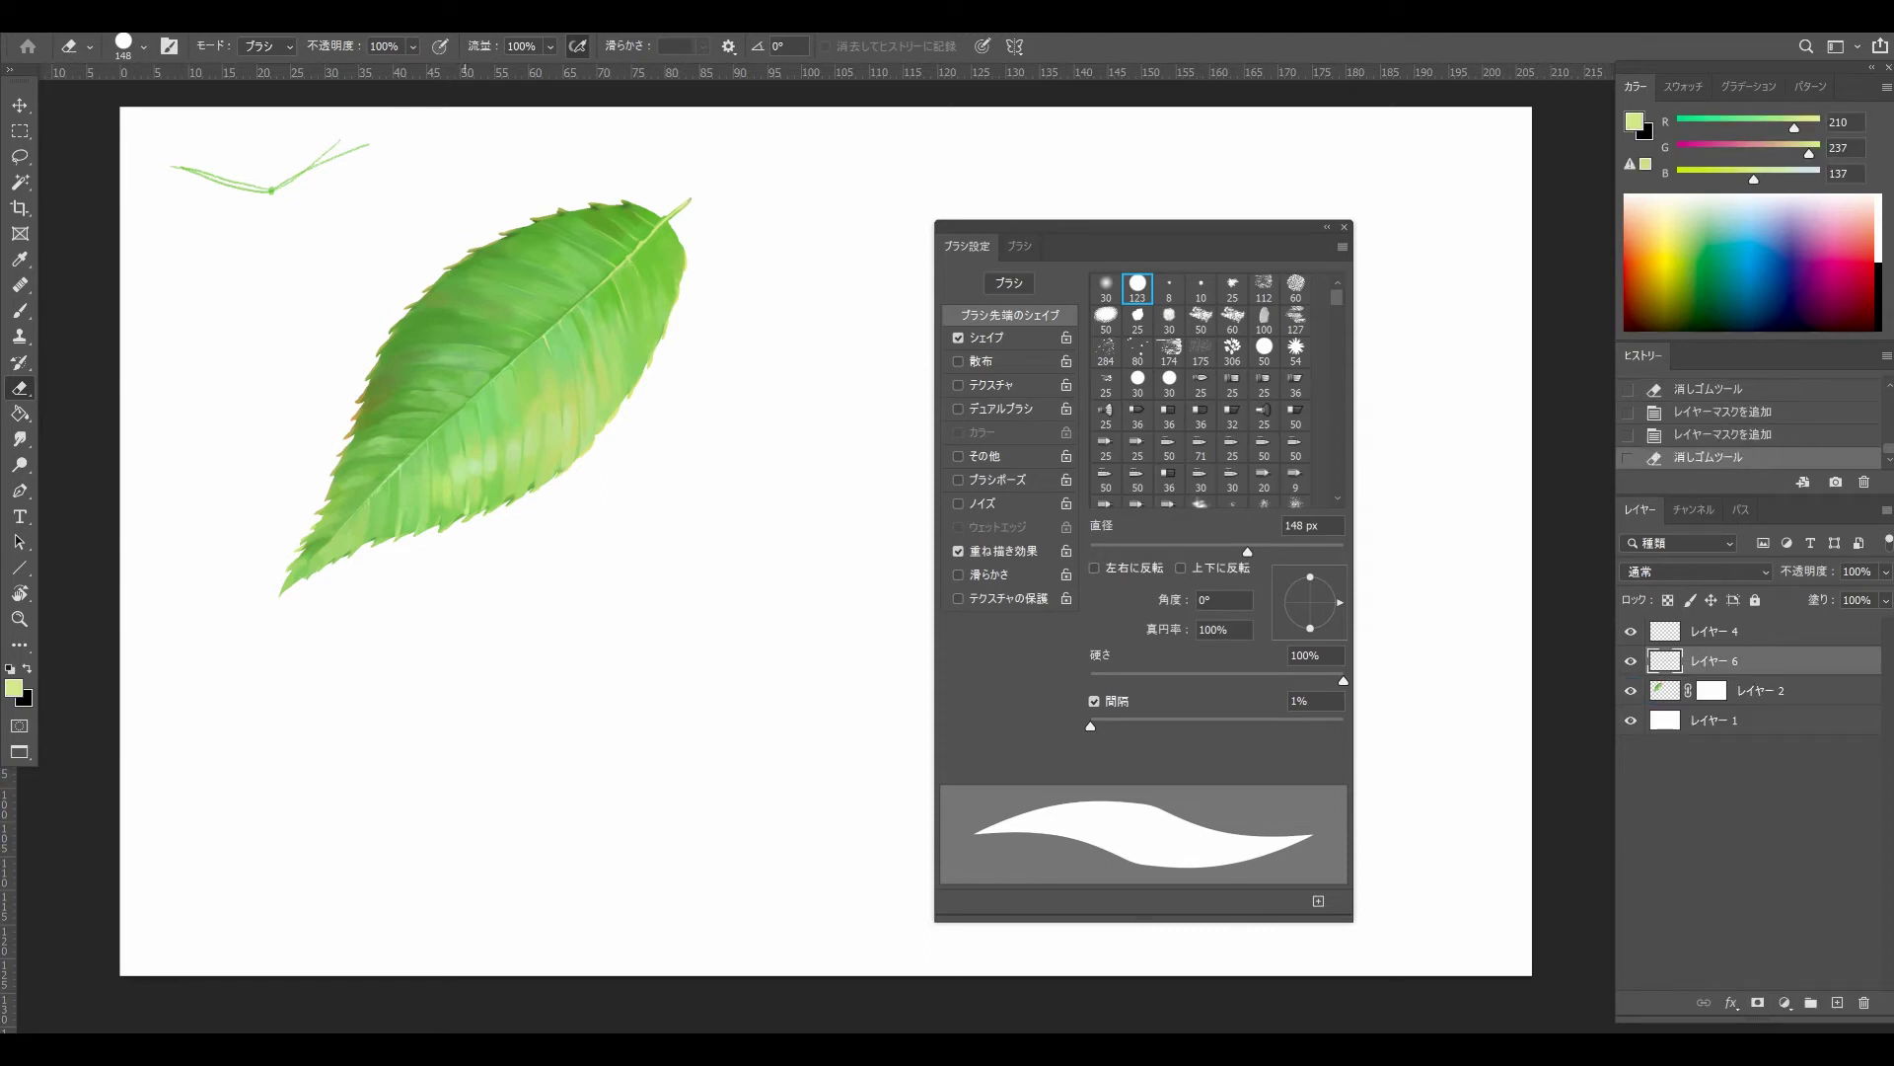
# Try a brush stroke on レイヤー 2's mask inward from the leaf's lower edge.
pyautogui.press('b')
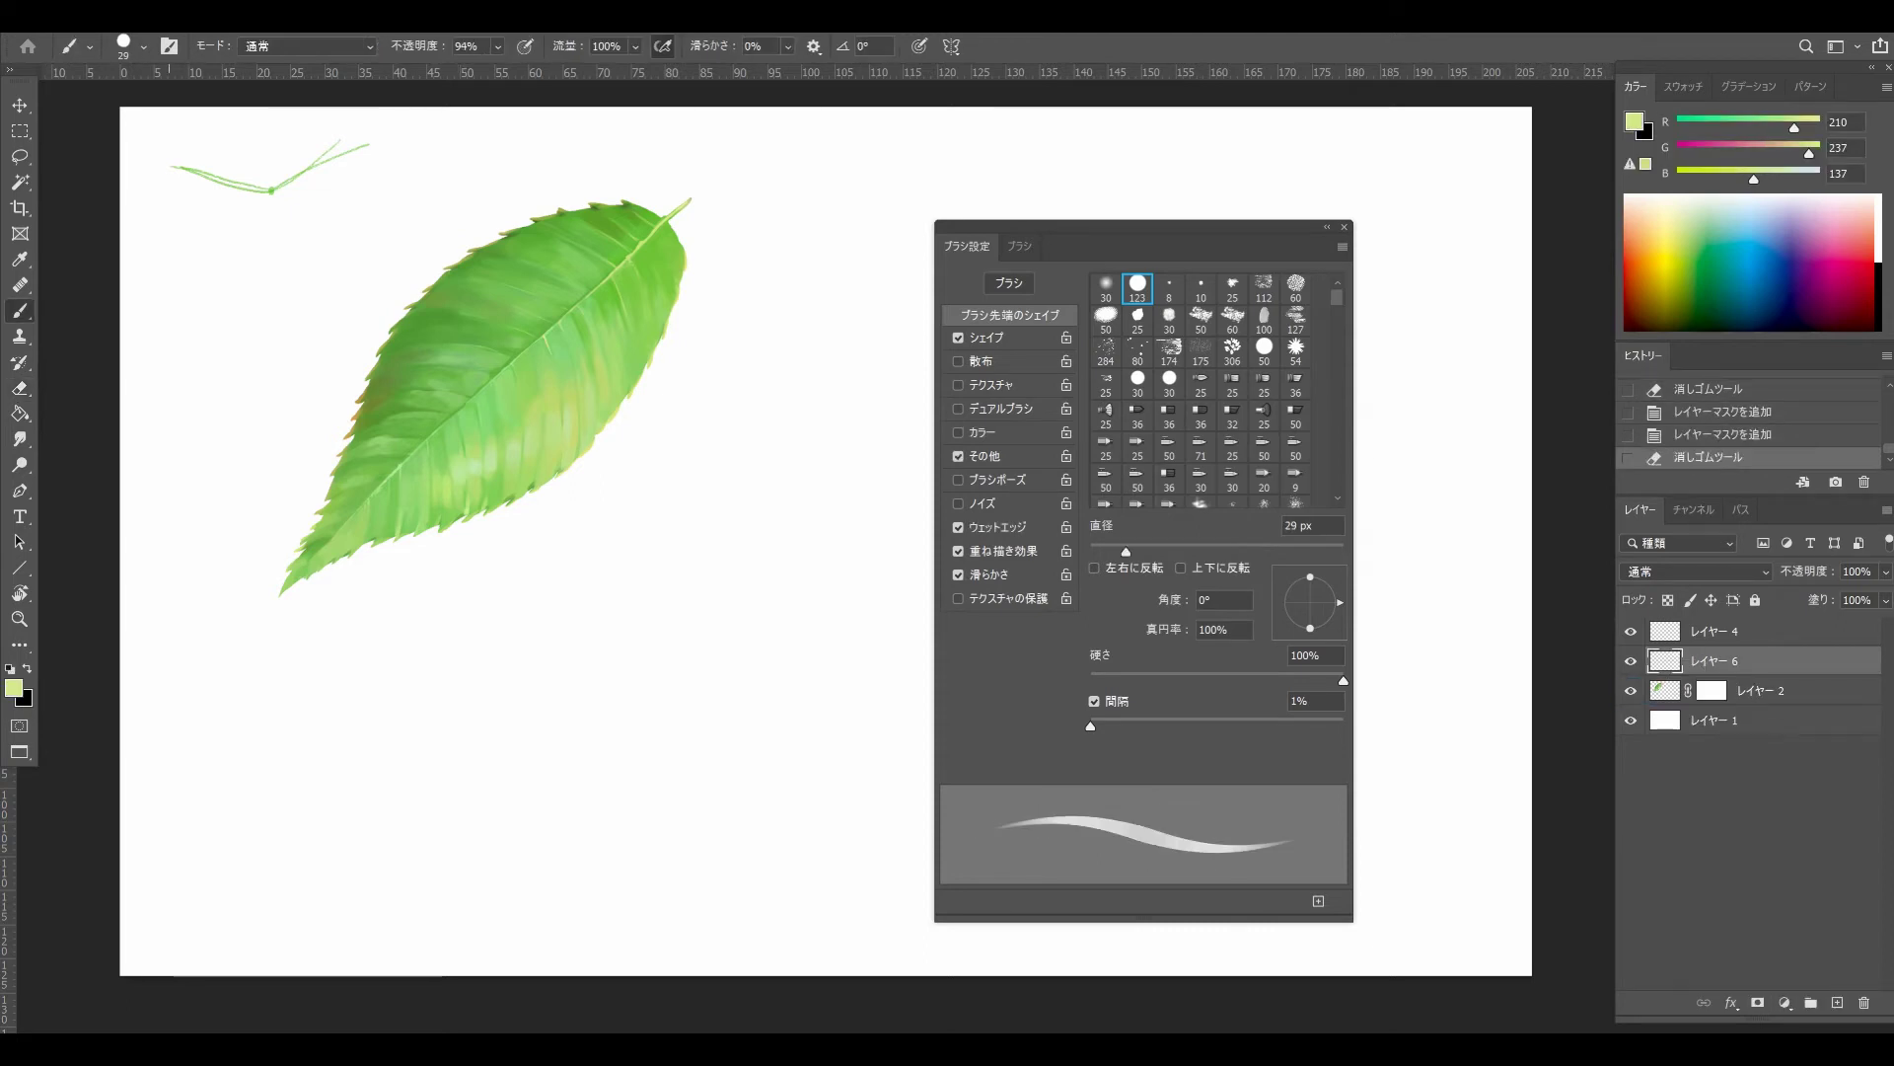
pyautogui.click(1712, 690)
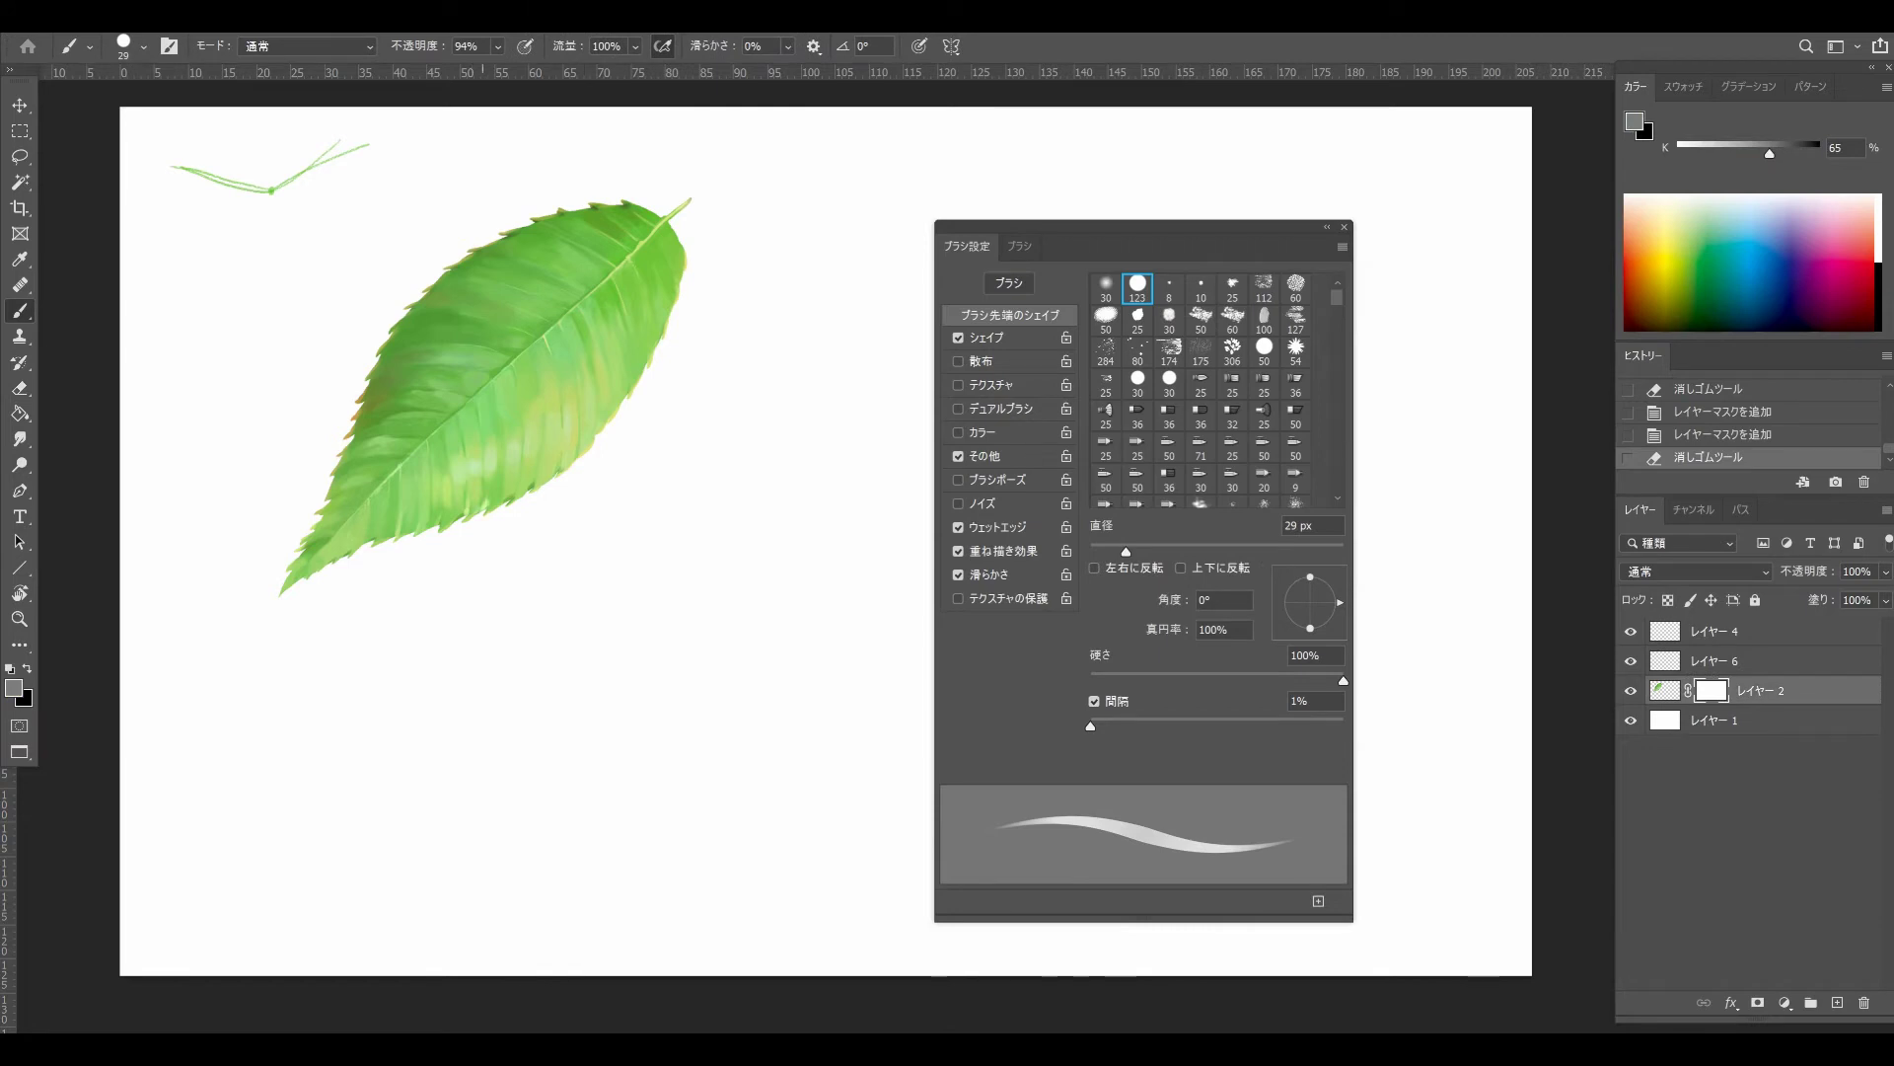
pyautogui.moveTo(482, 511); pyautogui.dragTo(463, 454)
pyautogui.hotkey('ctrl', 'alt', 'z')
# Erase a small notch in the leaf's lower edge on レイヤー 2 at 45 px and undo the stray dabs.
pyautogui.press('e')
pyautogui.hotkey('ctrl', 'alt', 'z')
pyautogui.click(481, 512)
pyautogui.click(483, 511)
pyautogui.click(484, 510)
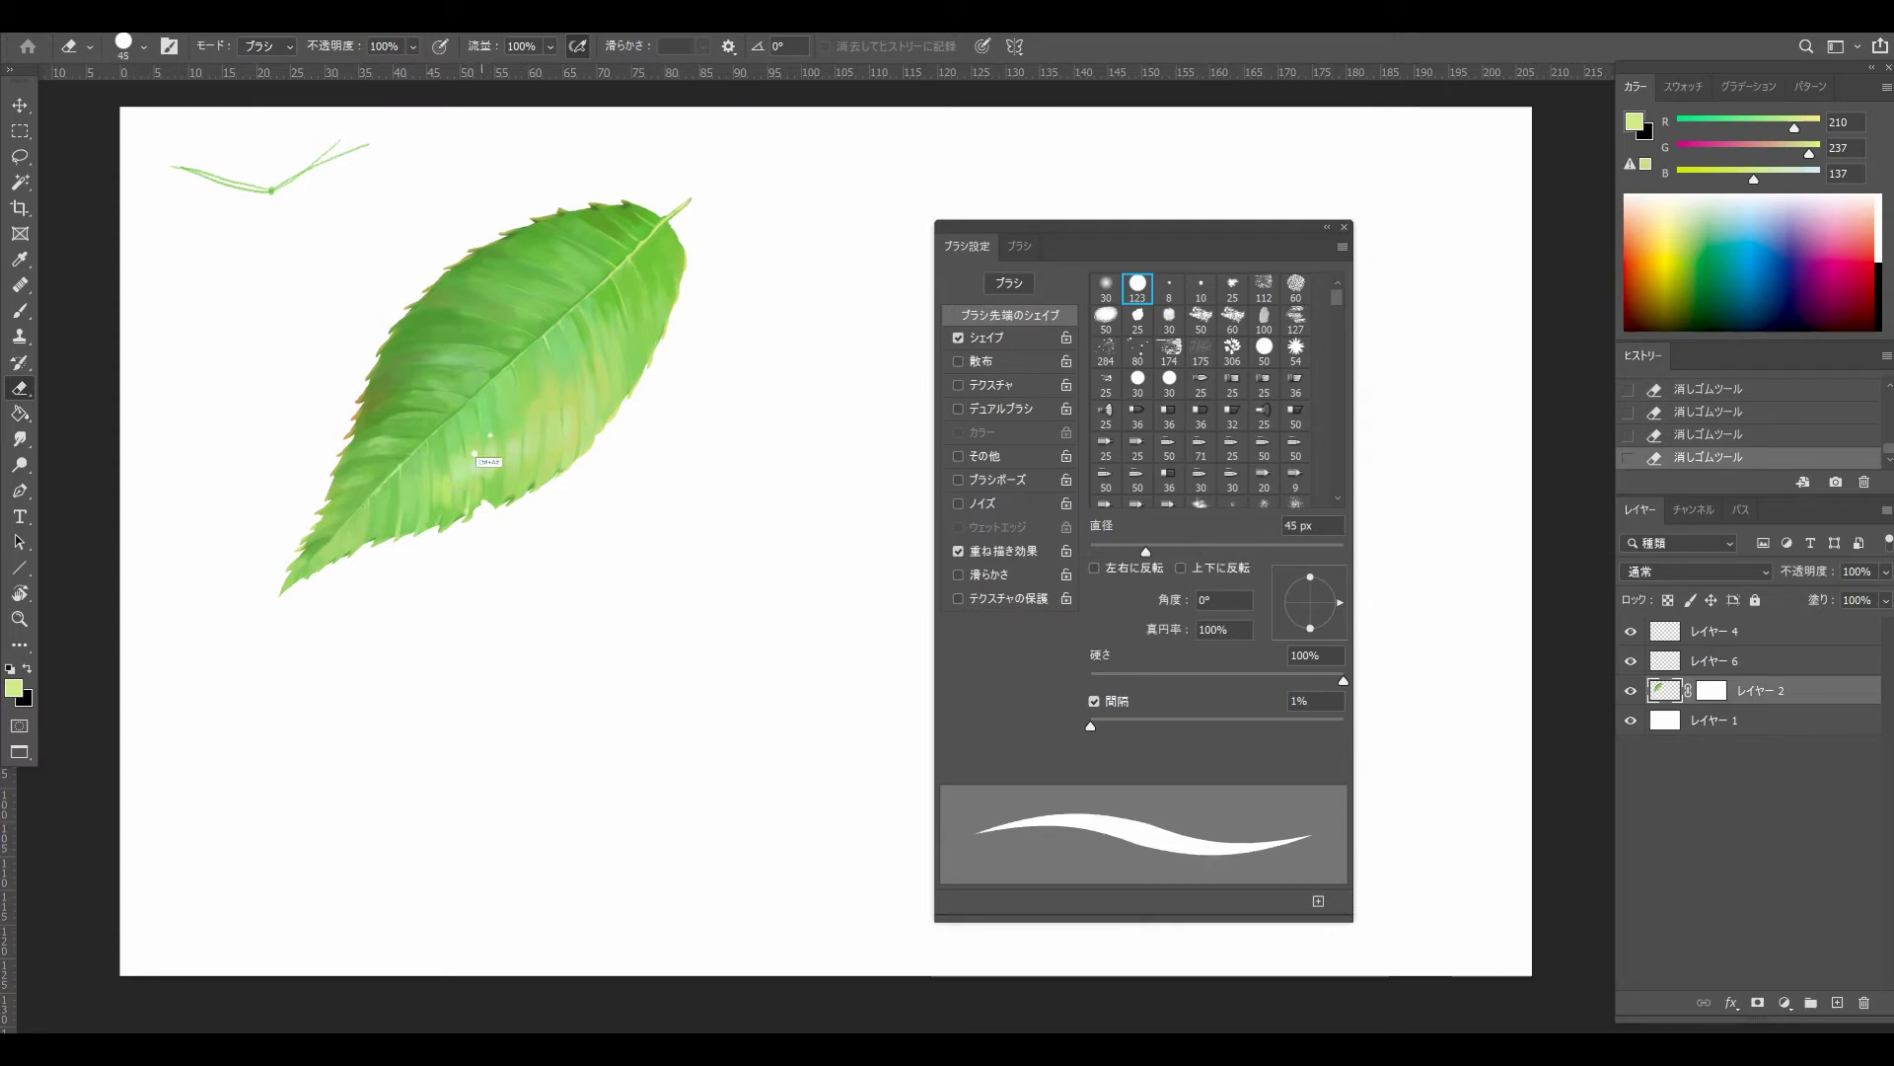
pyautogui.hotkey('ctrl', 'z')
pyautogui.hotkey('ctrl', 'z')
# Erase a small hole in the leaf's lower half and a notch in its right edge, refining with a 39 px eraser.
pyautogui.click(479, 440)
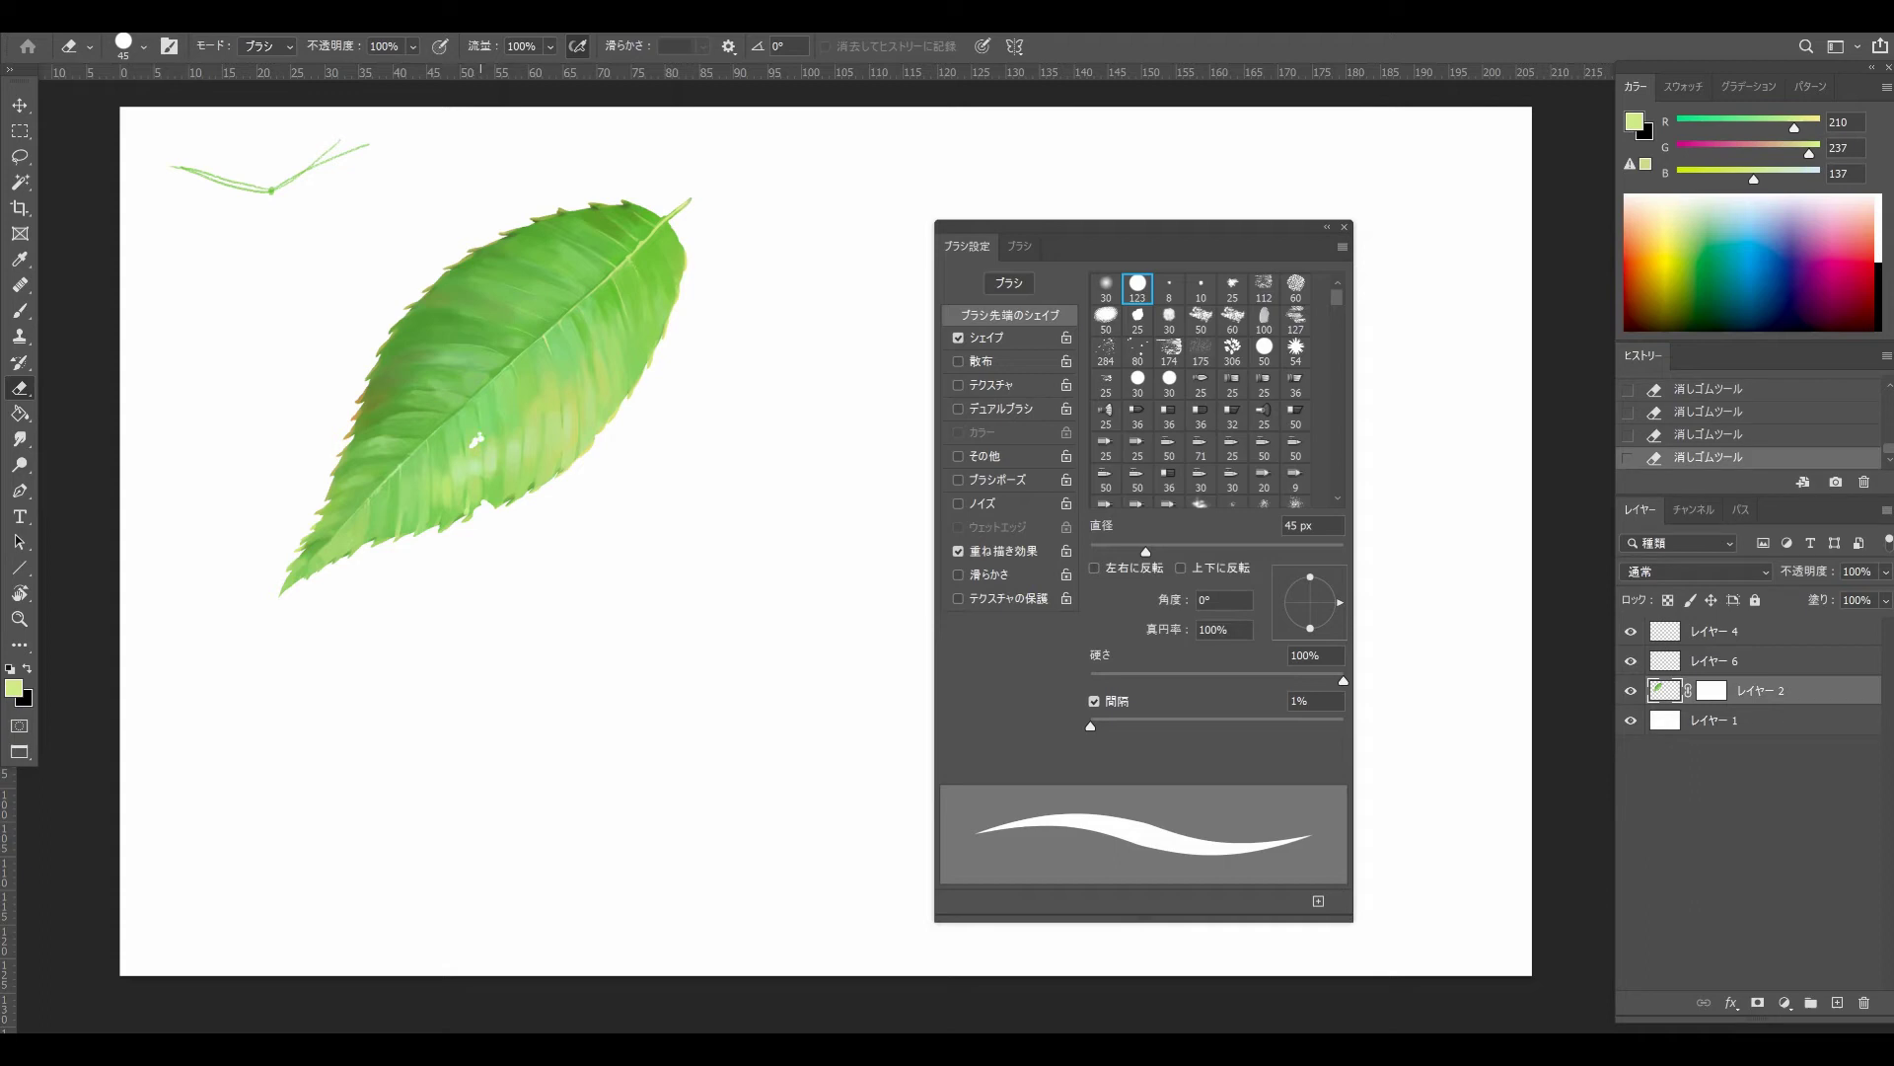
pyautogui.hotkey('ctrl', 'z')
pyautogui.hotkey('ctrl', 'z')
pyautogui.hotkey('ctrl', 'z')
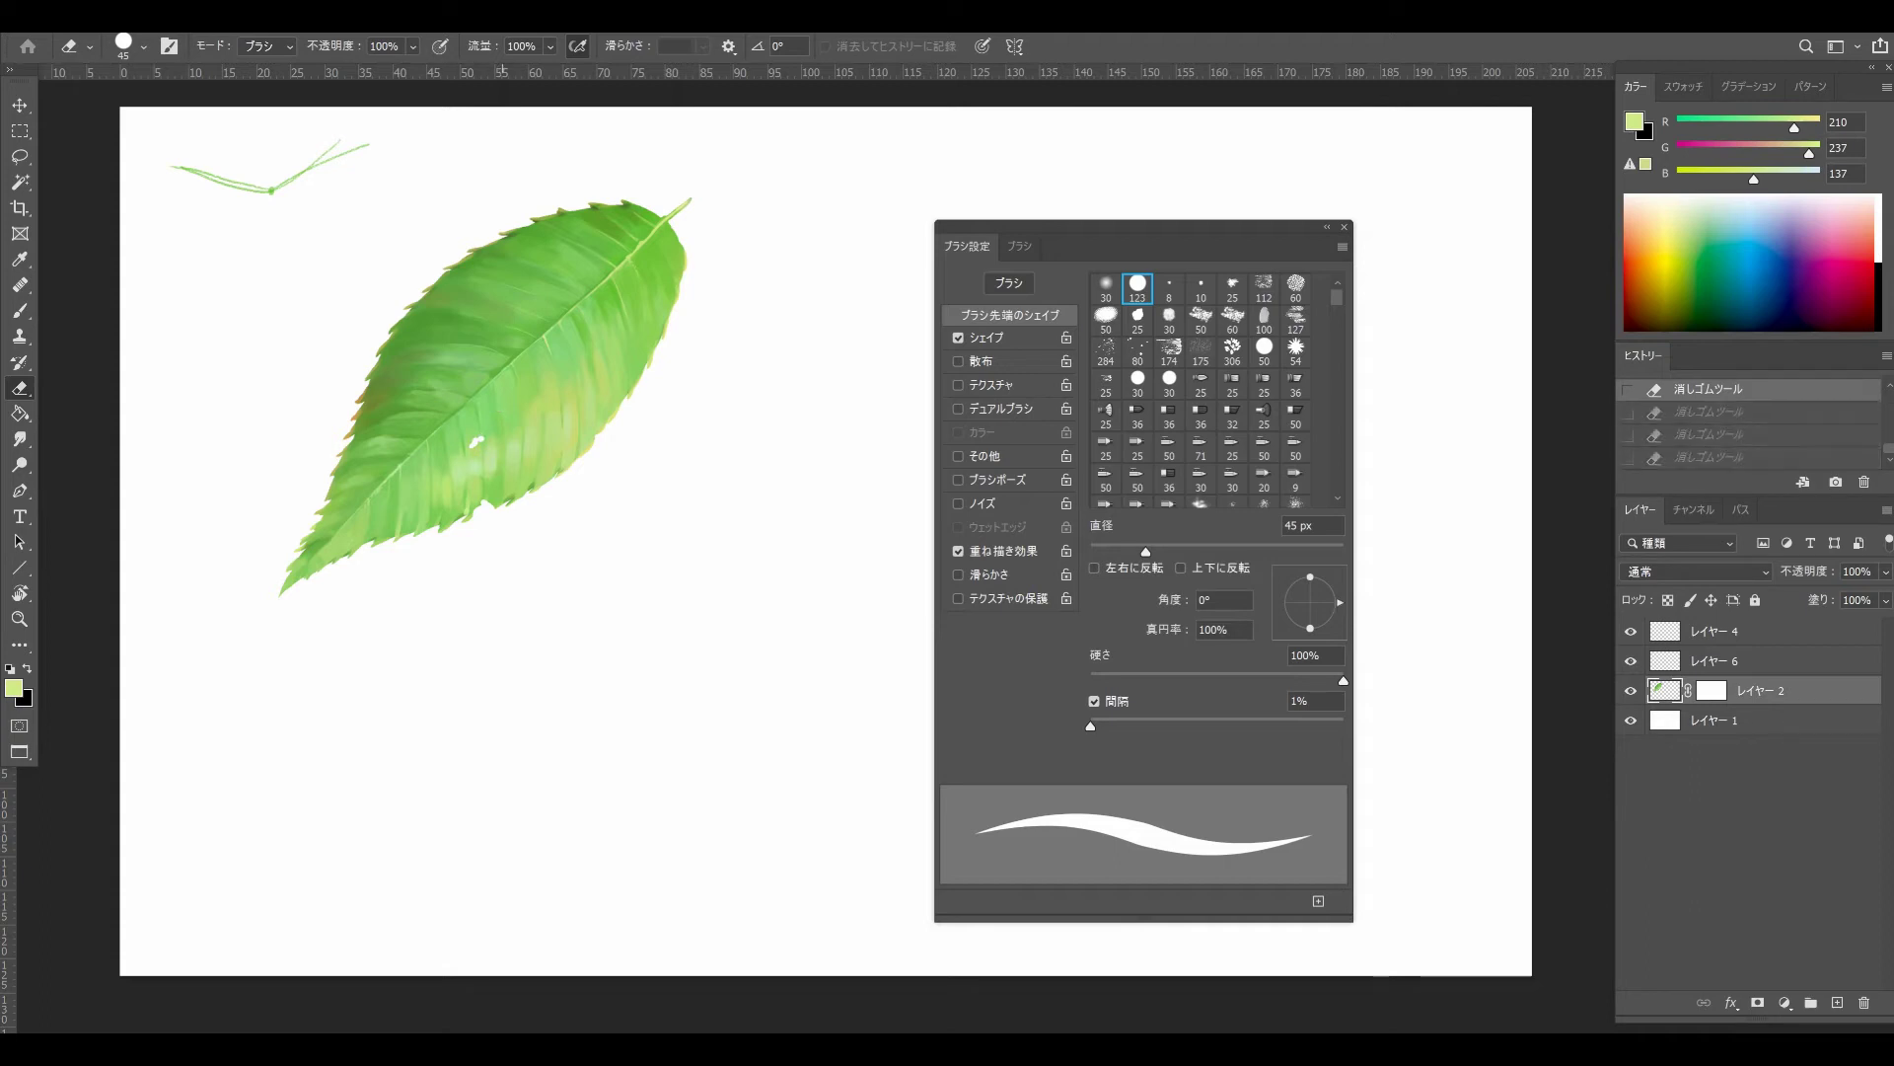
pyautogui.moveTo(547, 427); pyautogui.dragTo(541, 428)
pyautogui.click(481, 442)
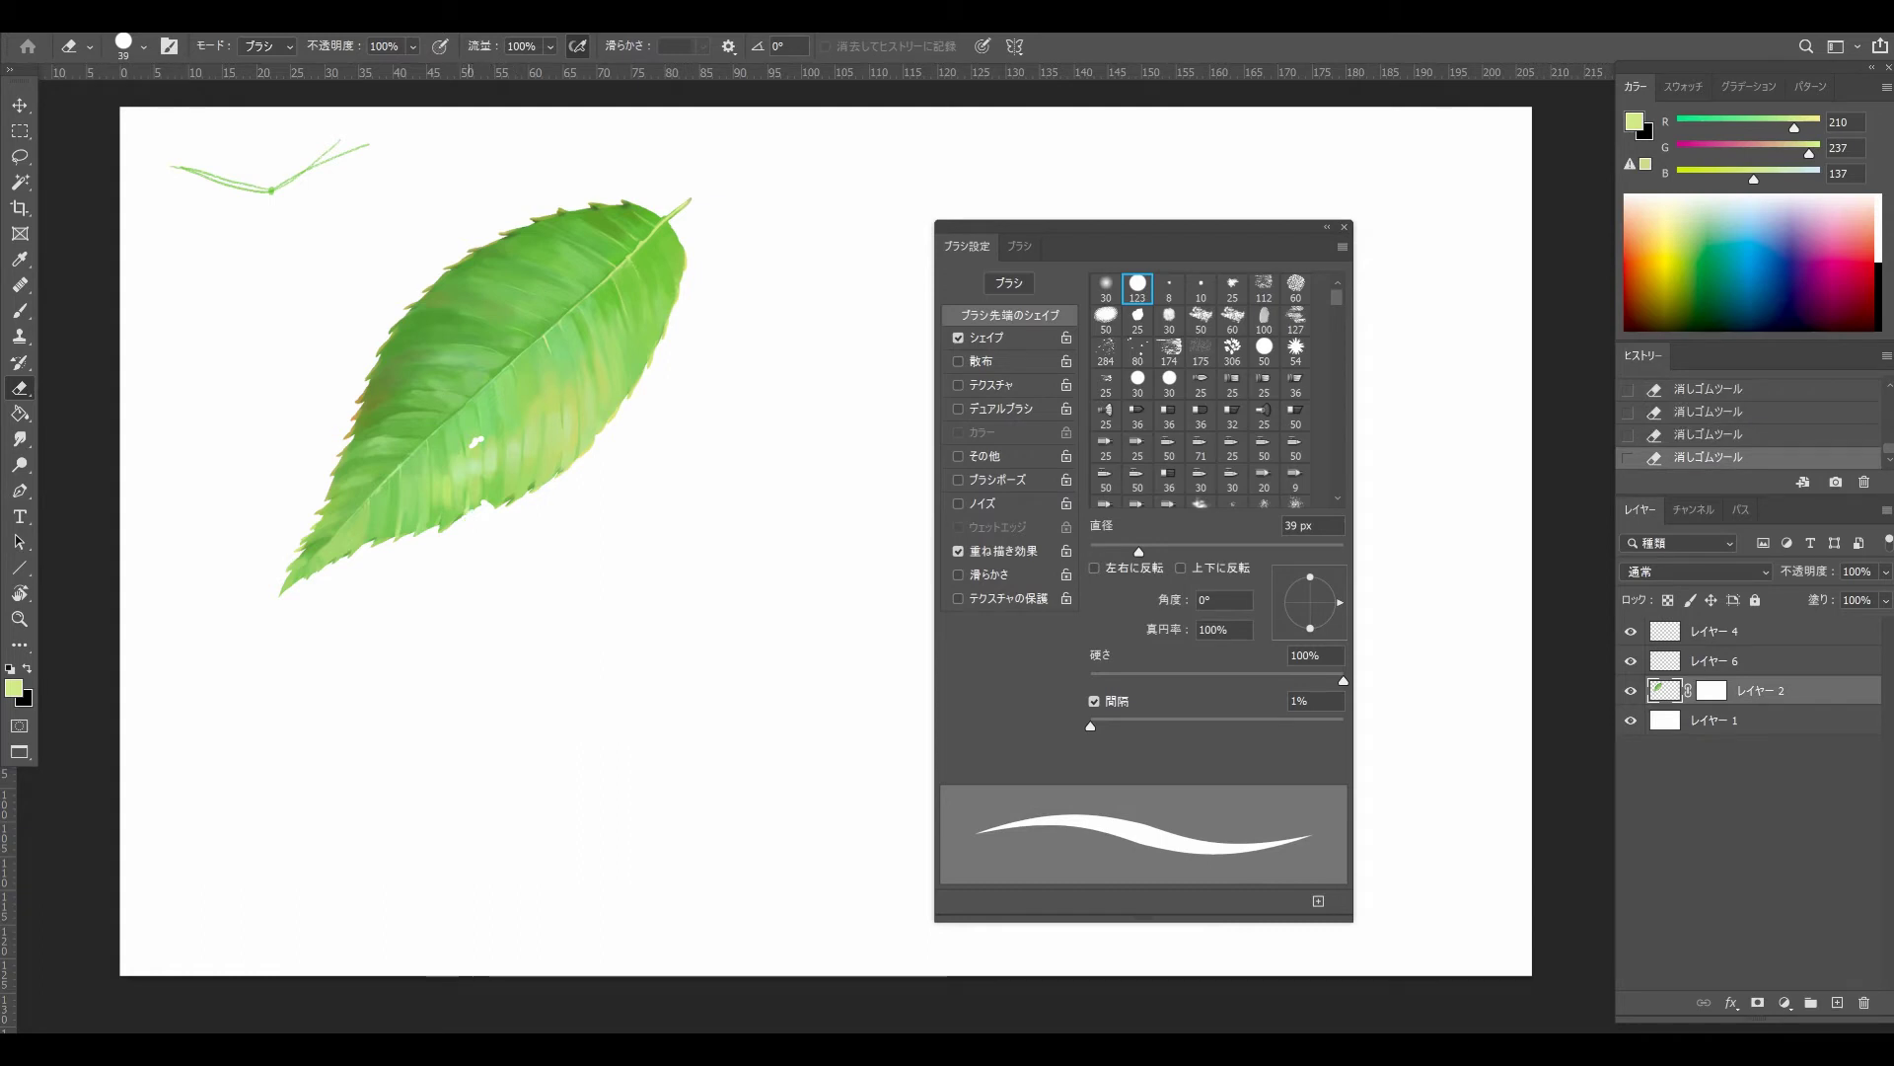
pyautogui.click(622, 396)
# Clip レイヤー 6 to レイヤー 2 and paint ochre R 185, G 151, B 70 around the hole and on the left edge at 29 px.
pyautogui.click(1730, 661)
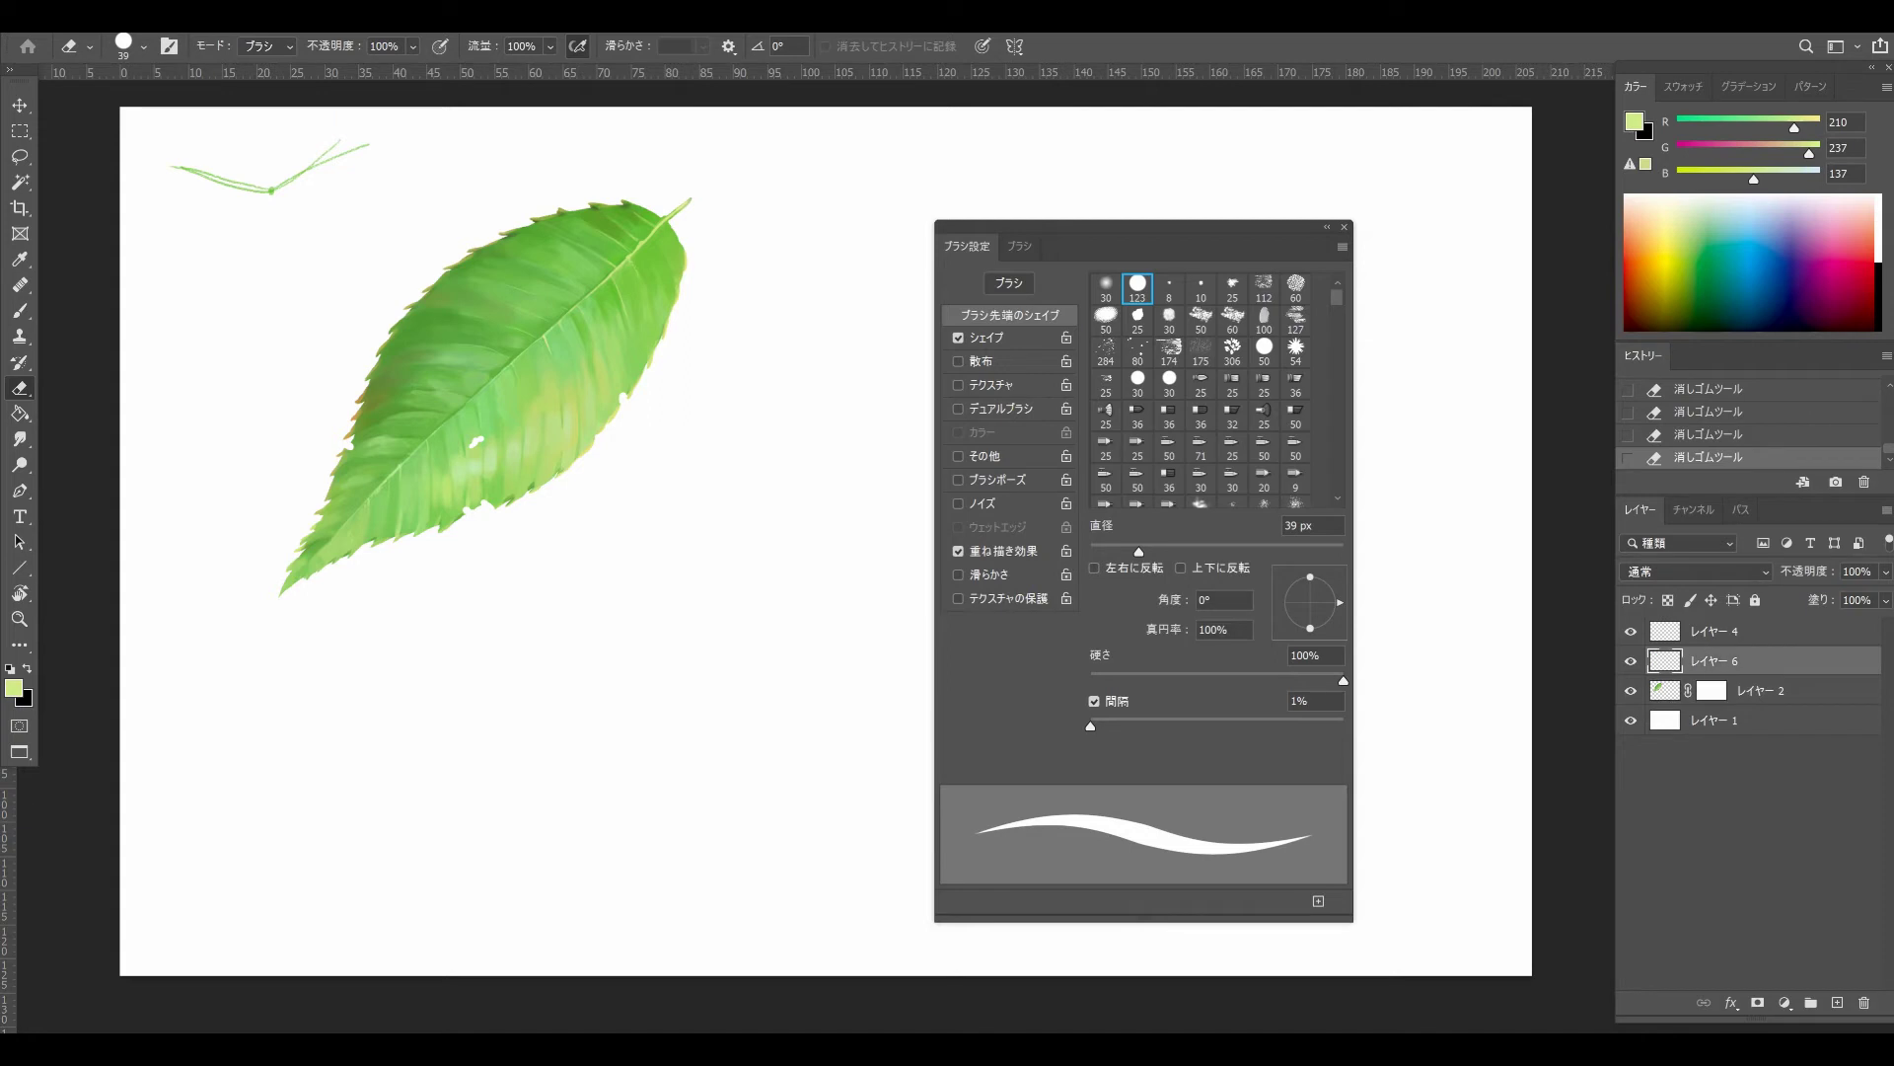
pyautogui.hotkey('ctrl', 'alt', 'g')
pyautogui.press('b')
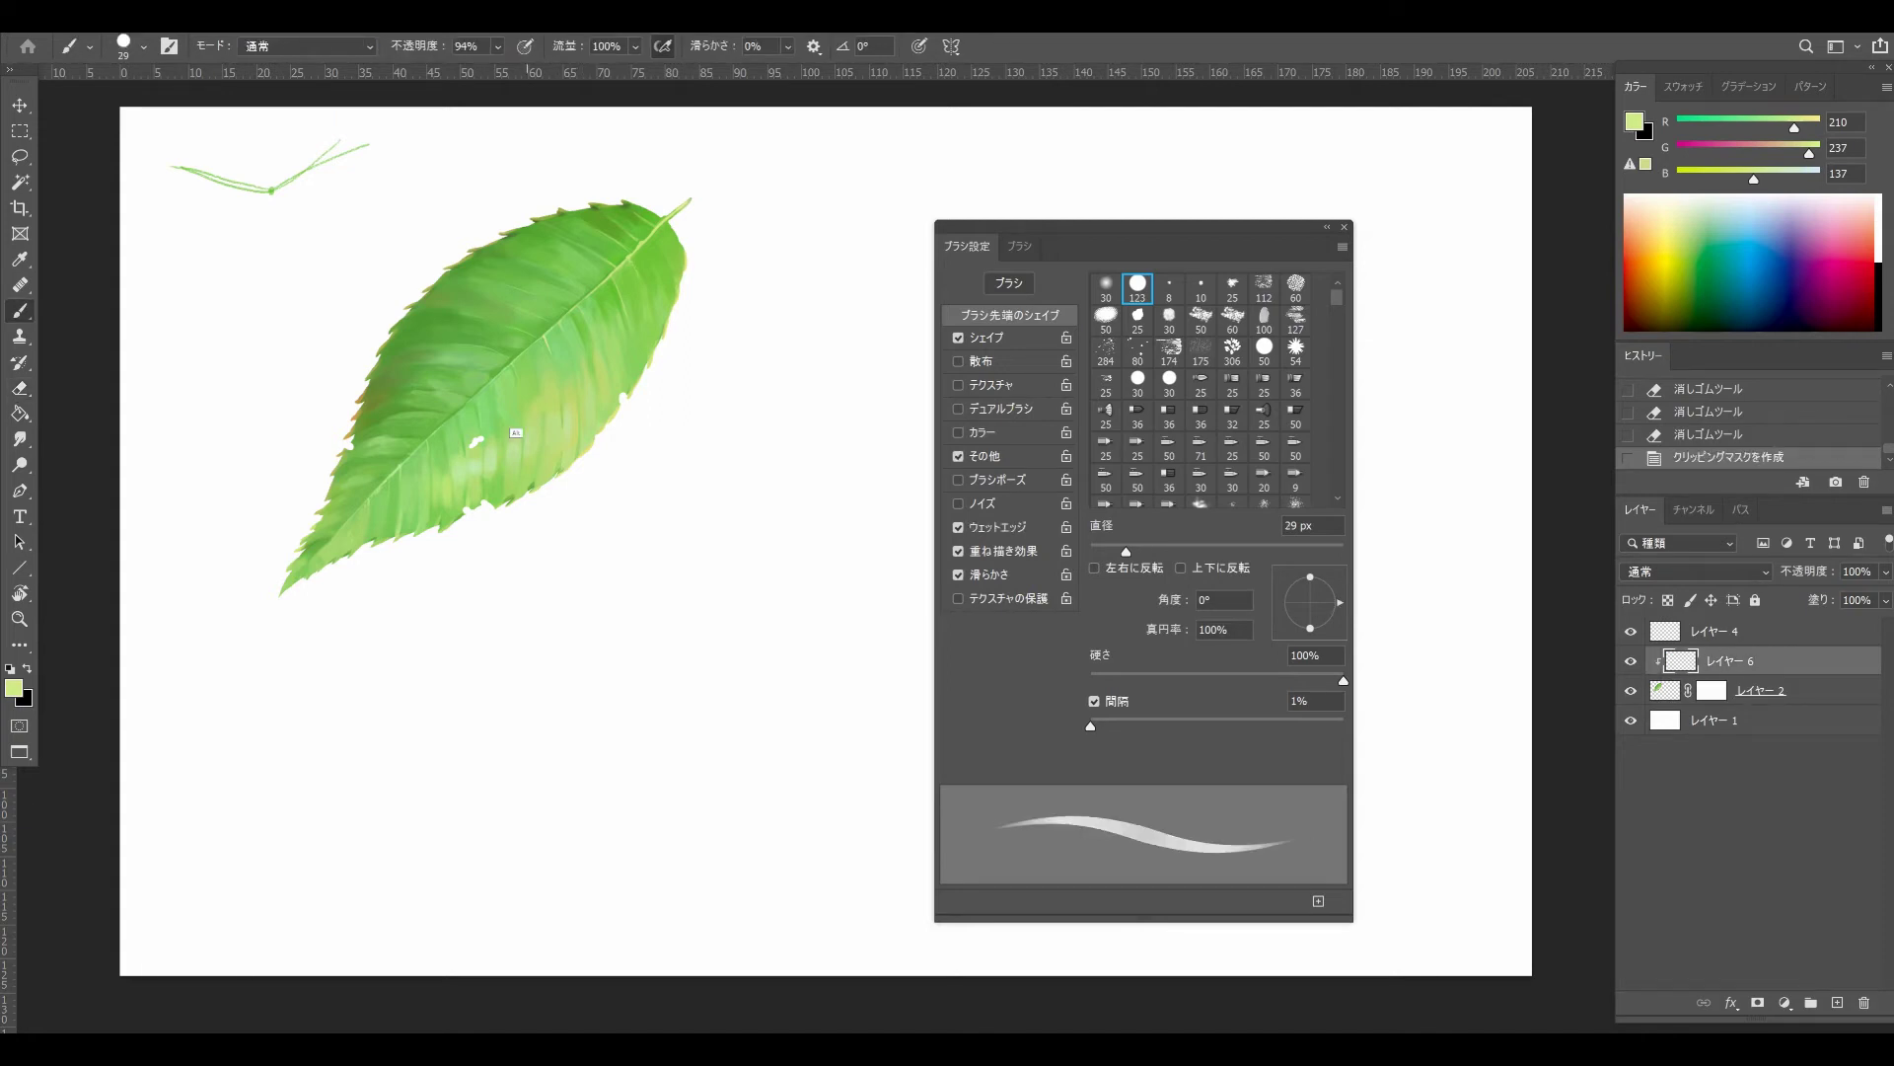
pyautogui.keyDown('alt'); pyautogui.click(378, 441); pyautogui.keyUp('alt')
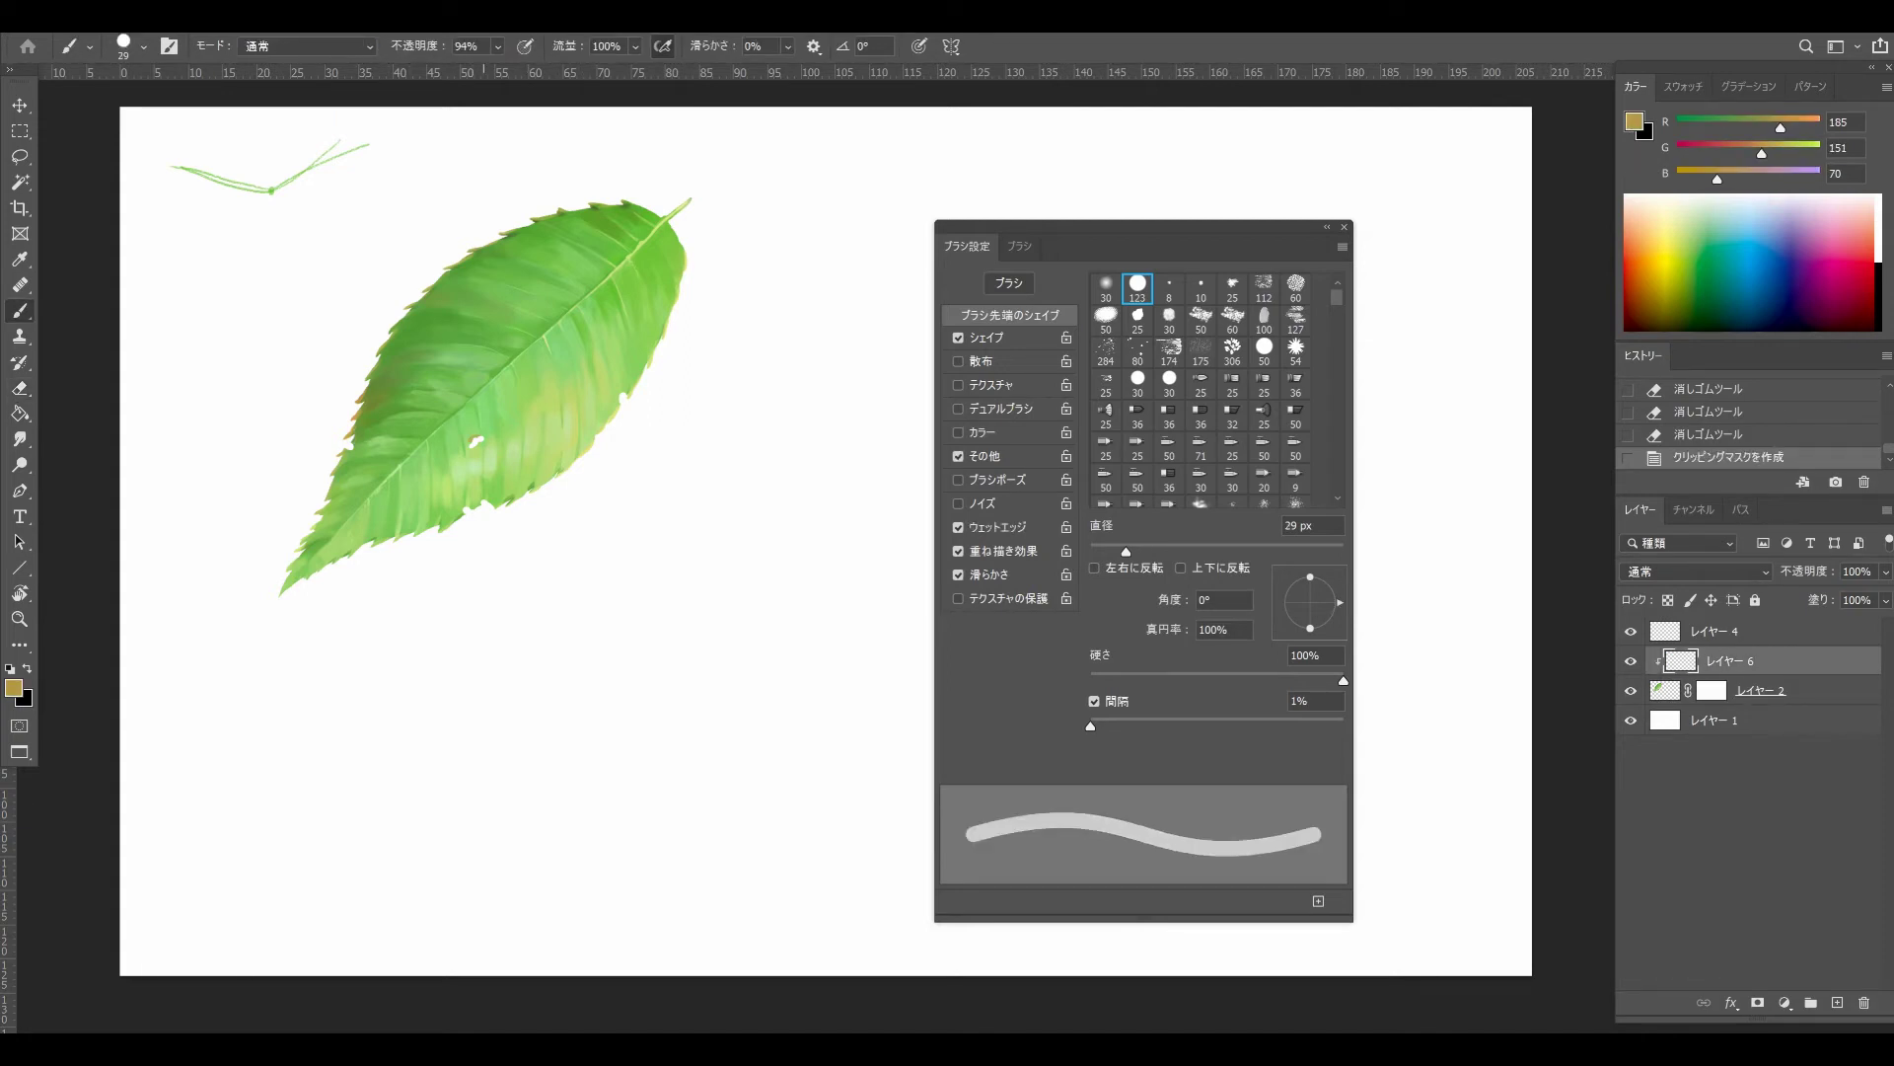
pyautogui.moveTo(482, 435); pyautogui.dragTo(472, 441)
pyautogui.moveTo(480, 435); pyautogui.dragTo(470, 444)
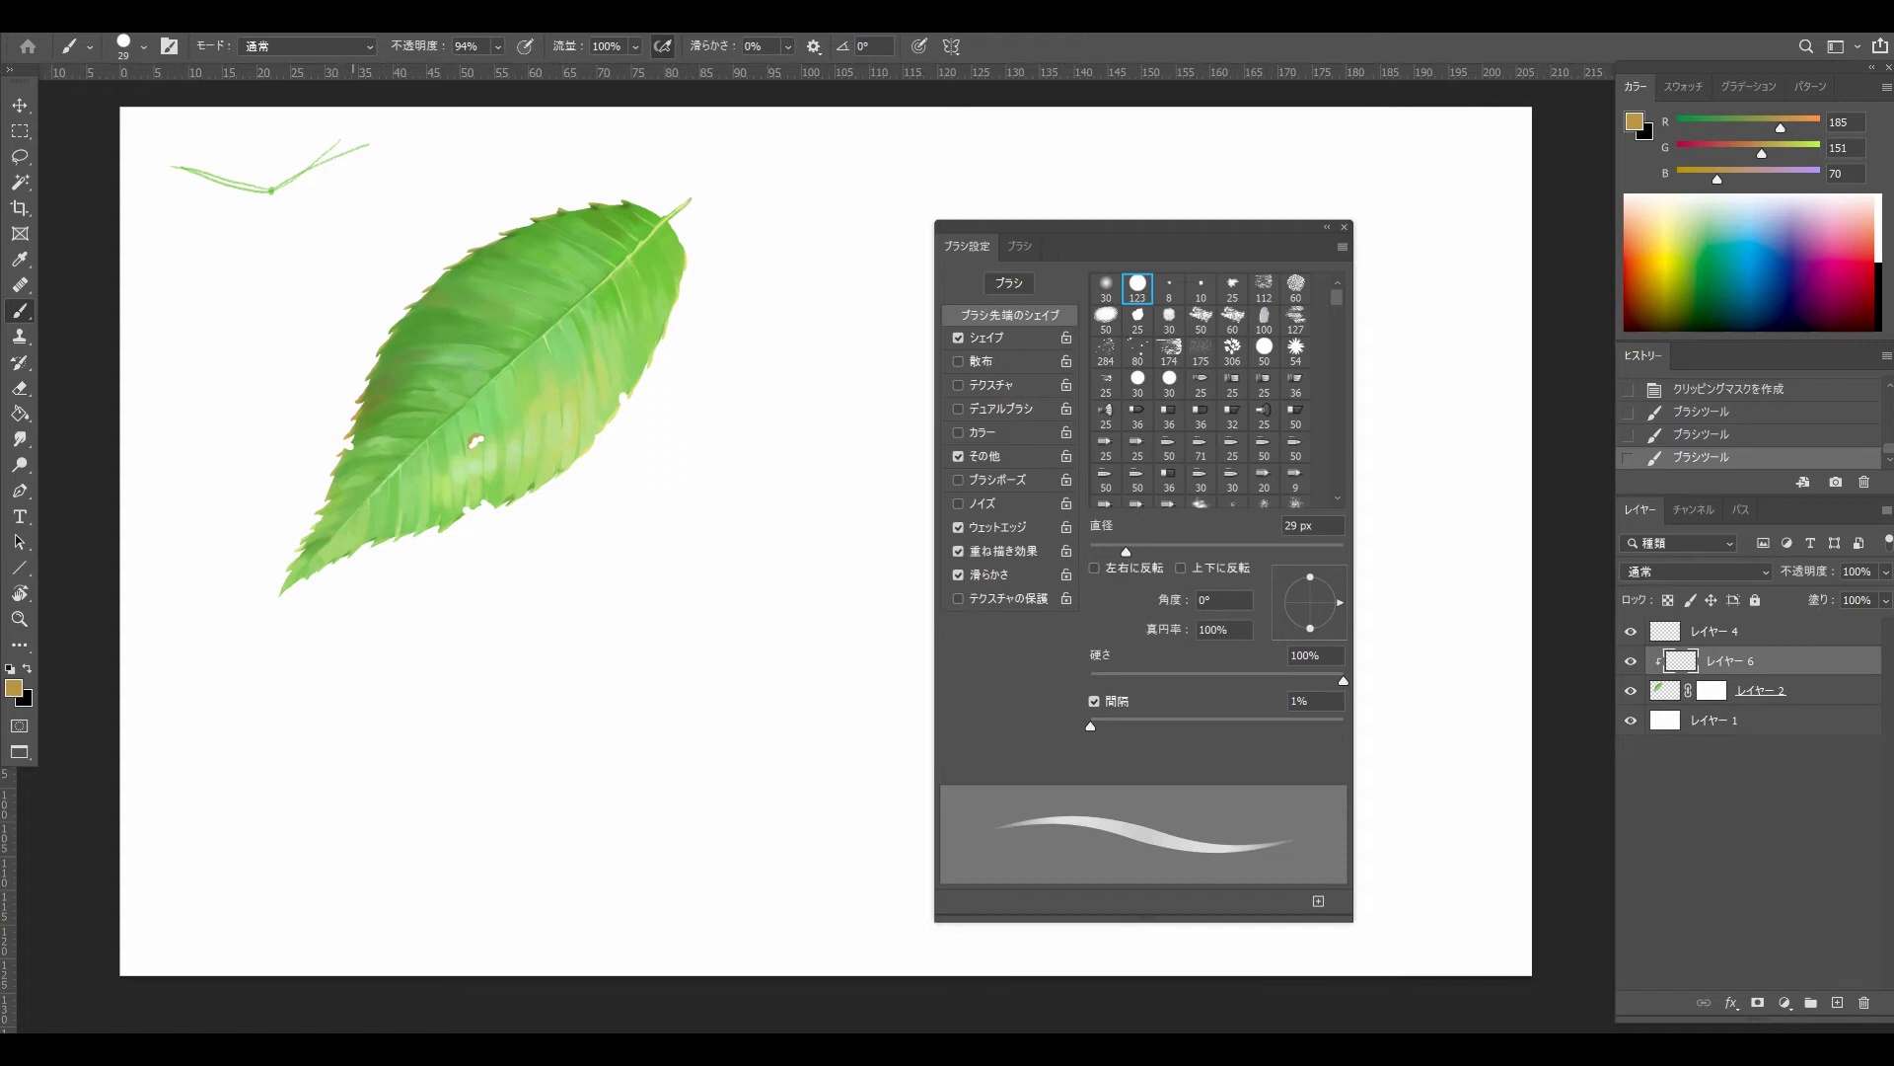
pyautogui.moveTo(353, 439); pyautogui.dragTo(348, 443)
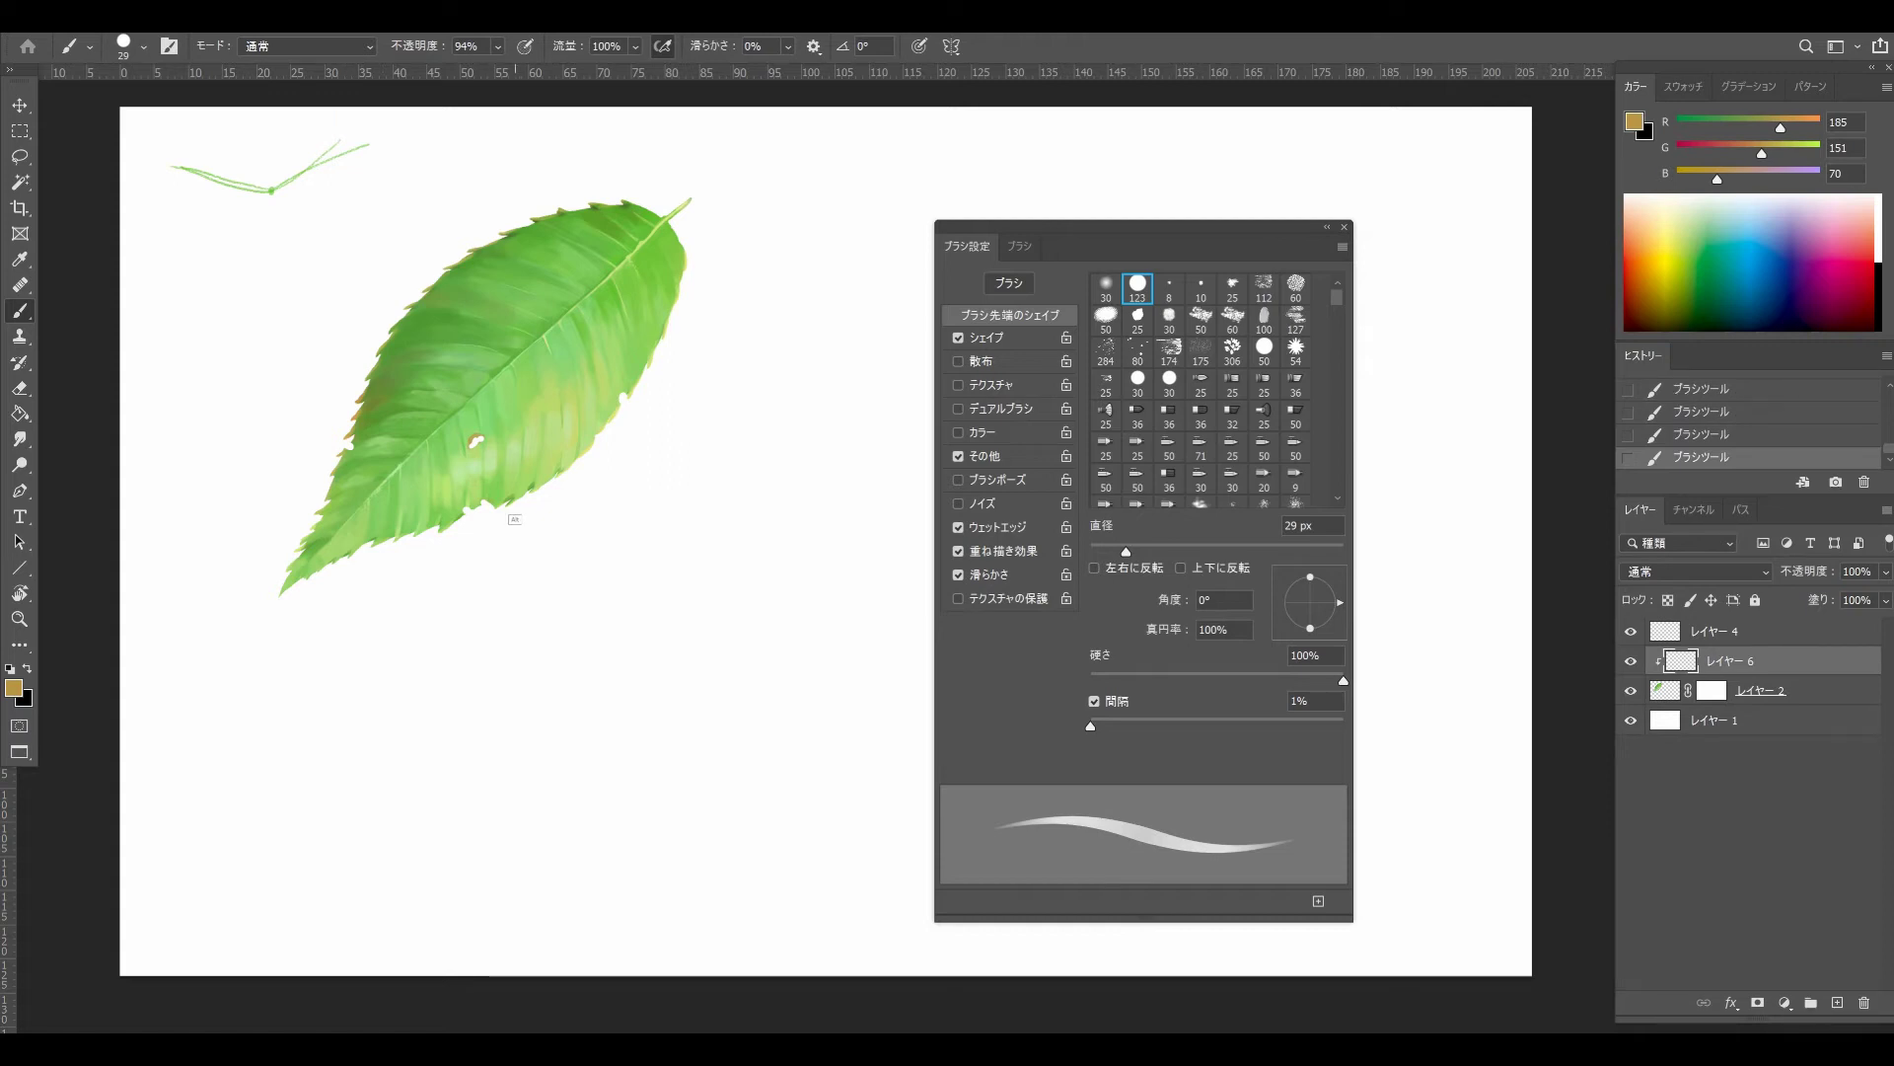
# Tint the rims of the lower and right-edge notches with sampled leaf colours up to ochre R 178, G 165, B 78.
pyautogui.keyDown('alt'); pyautogui.click(512, 517); pyautogui.keyUp('alt')
pyautogui.keyDown('alt'); pyautogui.click(500, 519); pyautogui.keyUp('alt')
pyautogui.keyDown('alt'); pyautogui.click(536, 493); pyautogui.keyUp('alt')
pyautogui.keyDown('alt'); pyautogui.click(558, 479); pyautogui.keyUp('alt')
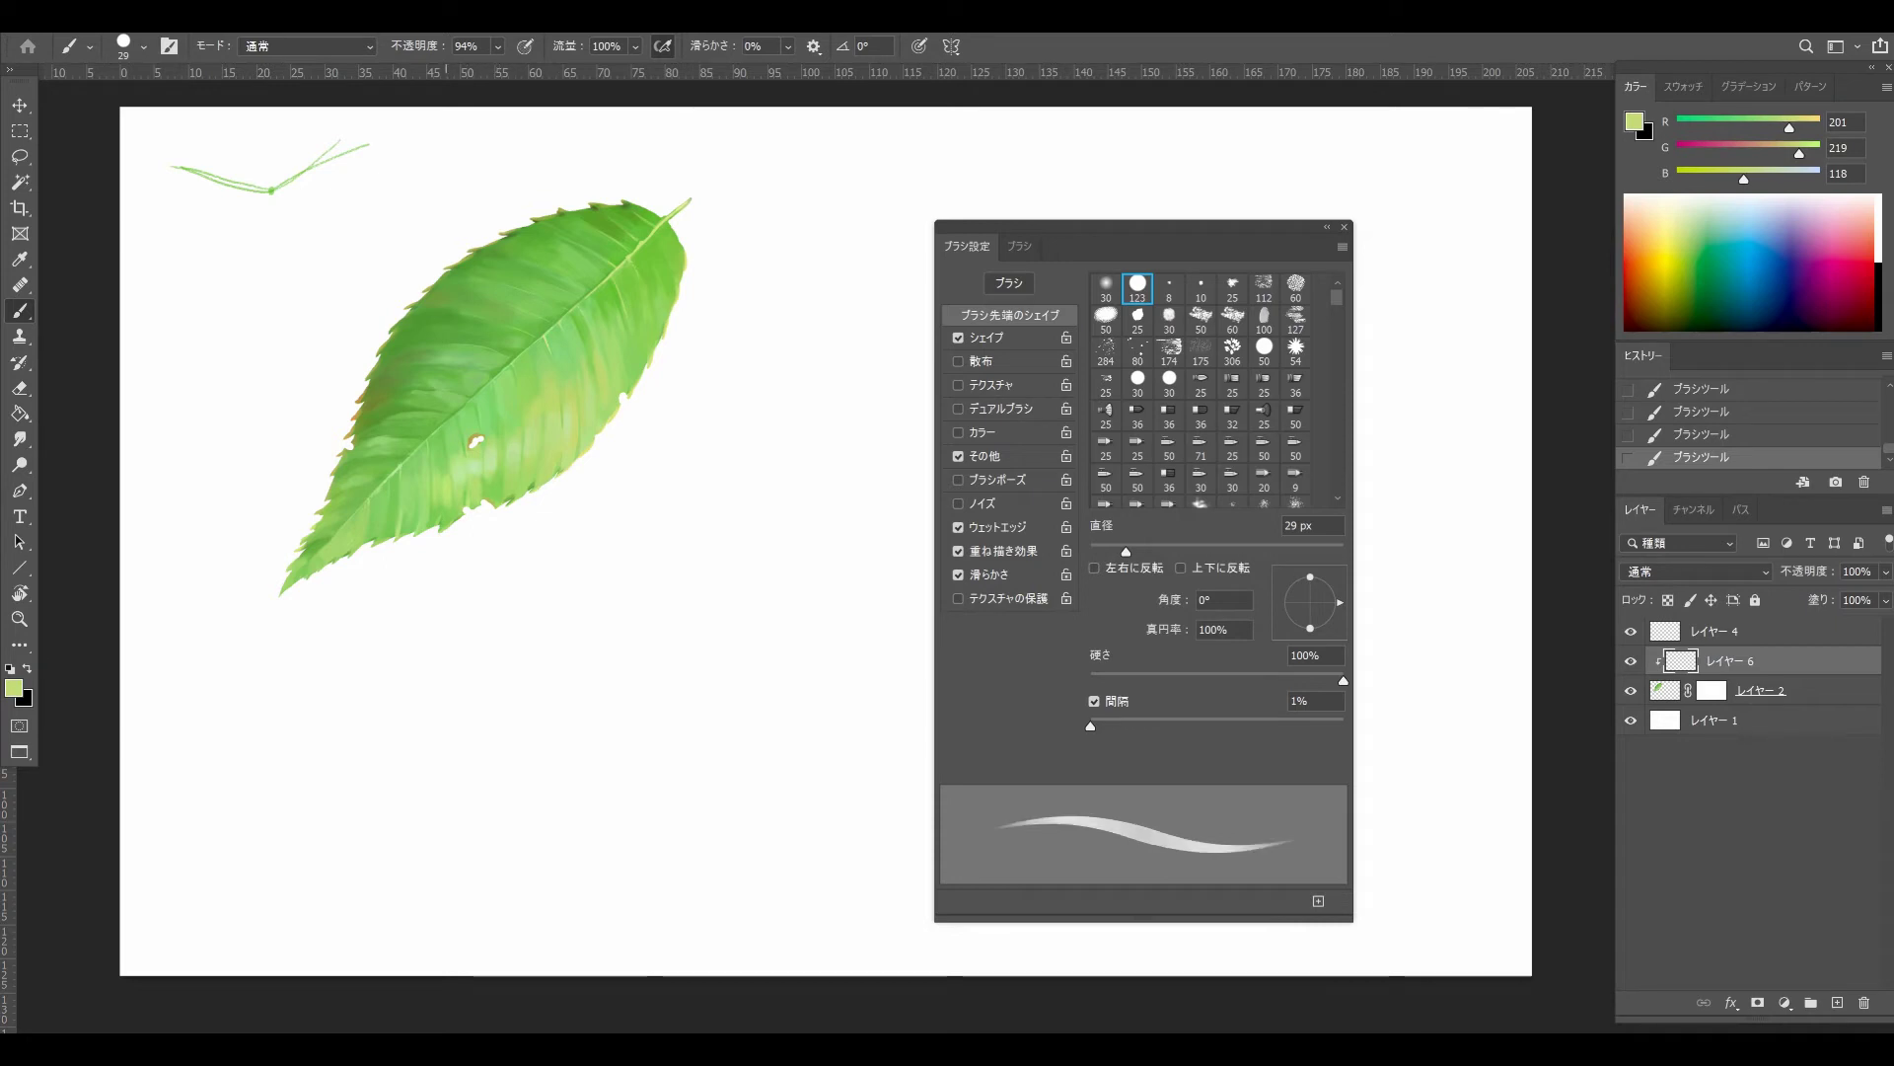
pyautogui.keyDown('alt'); pyautogui.click(480, 492); pyautogui.keyUp('alt')
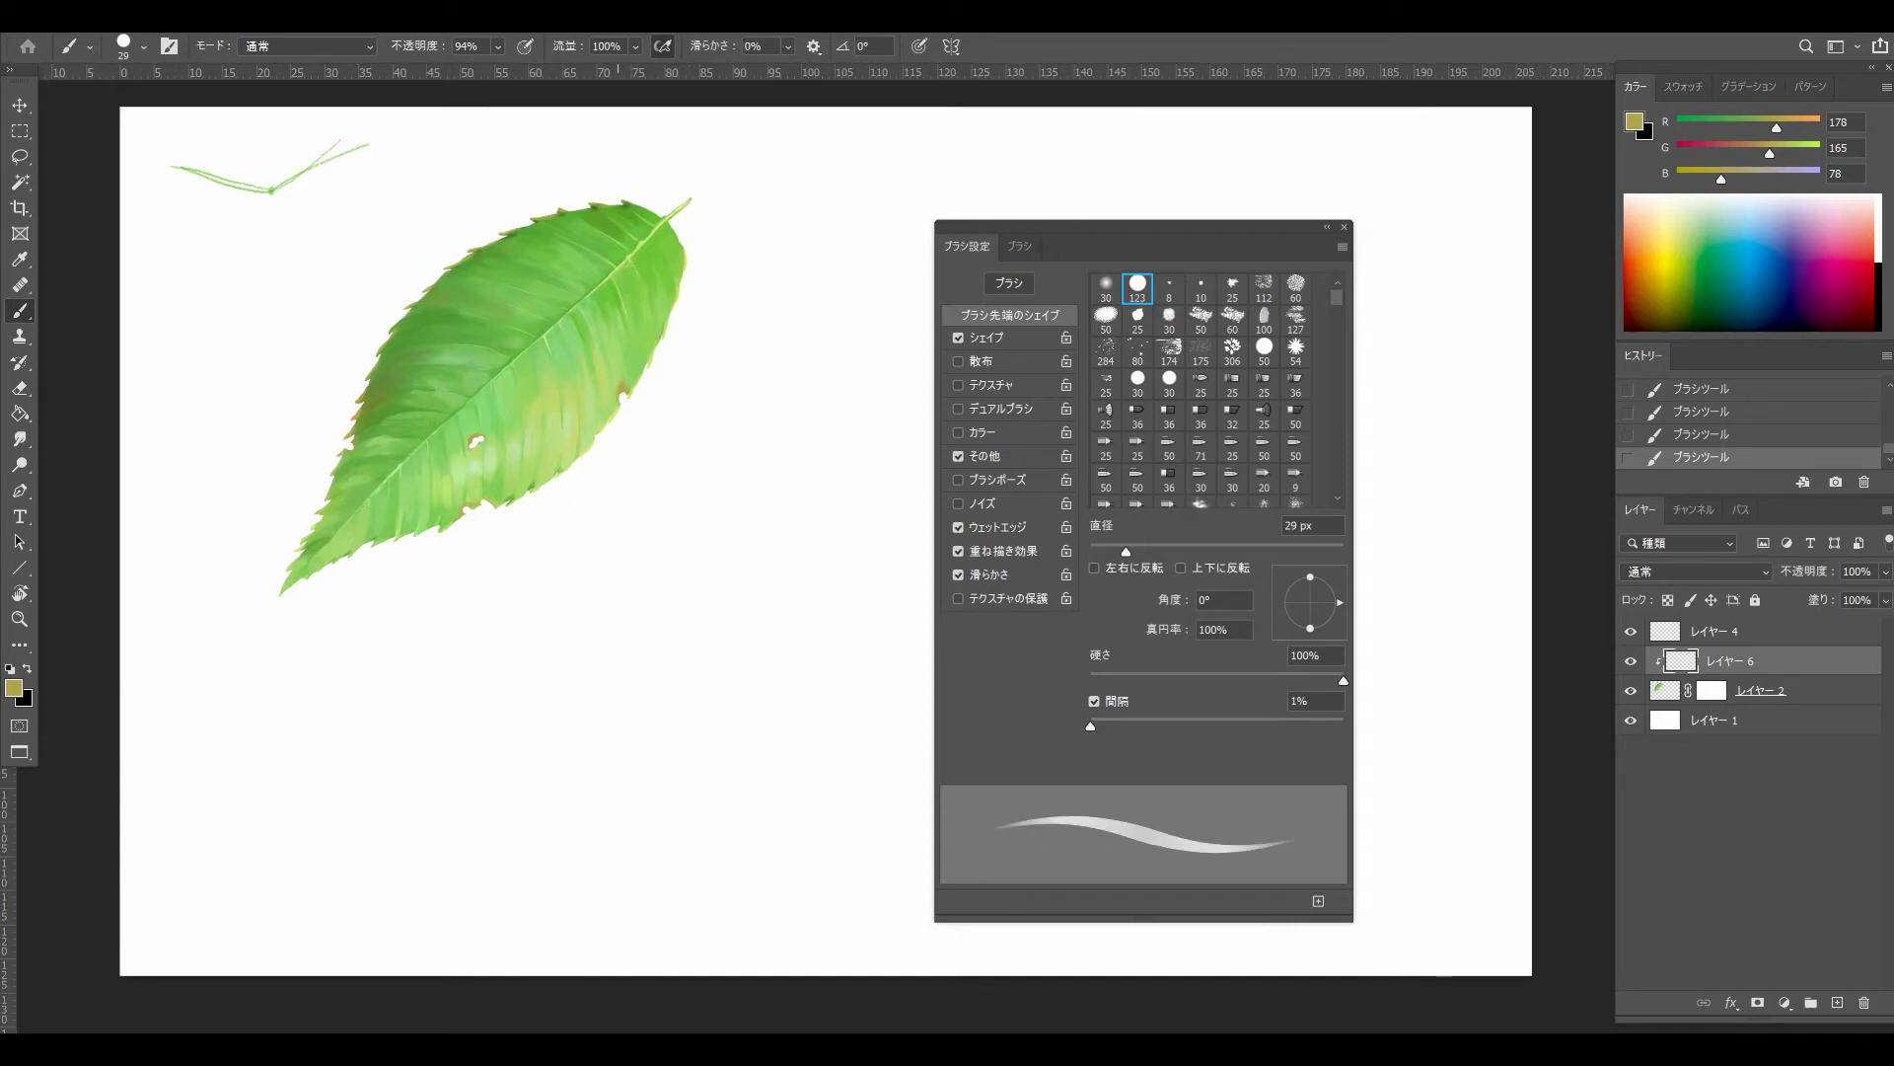
# Paint a highlight inside the right-edge notch's rim at 46 px in pale yellow-green #ebfca2.
pyautogui.moveTo(612, 376); pyautogui.dragTo(623, 375)
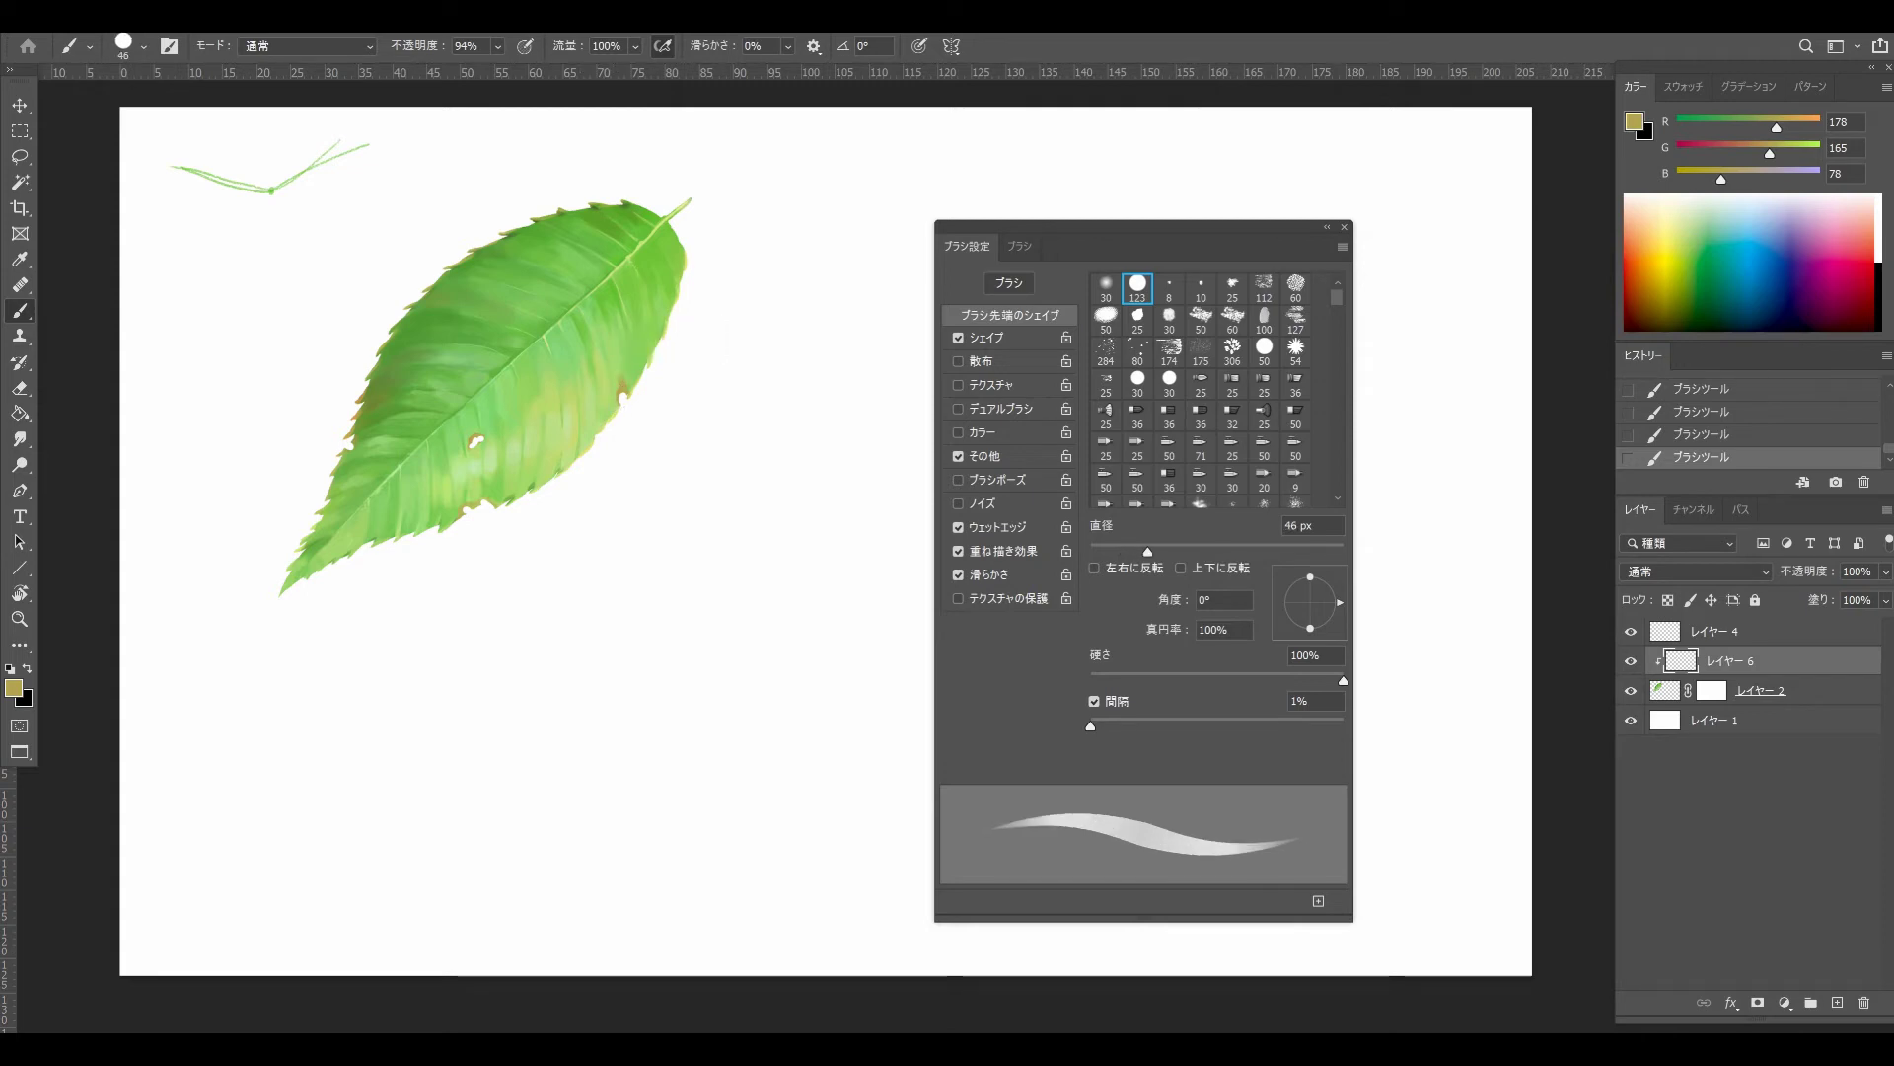
pyautogui.moveTo(1777, 128); pyautogui.dragTo(1703, 180)
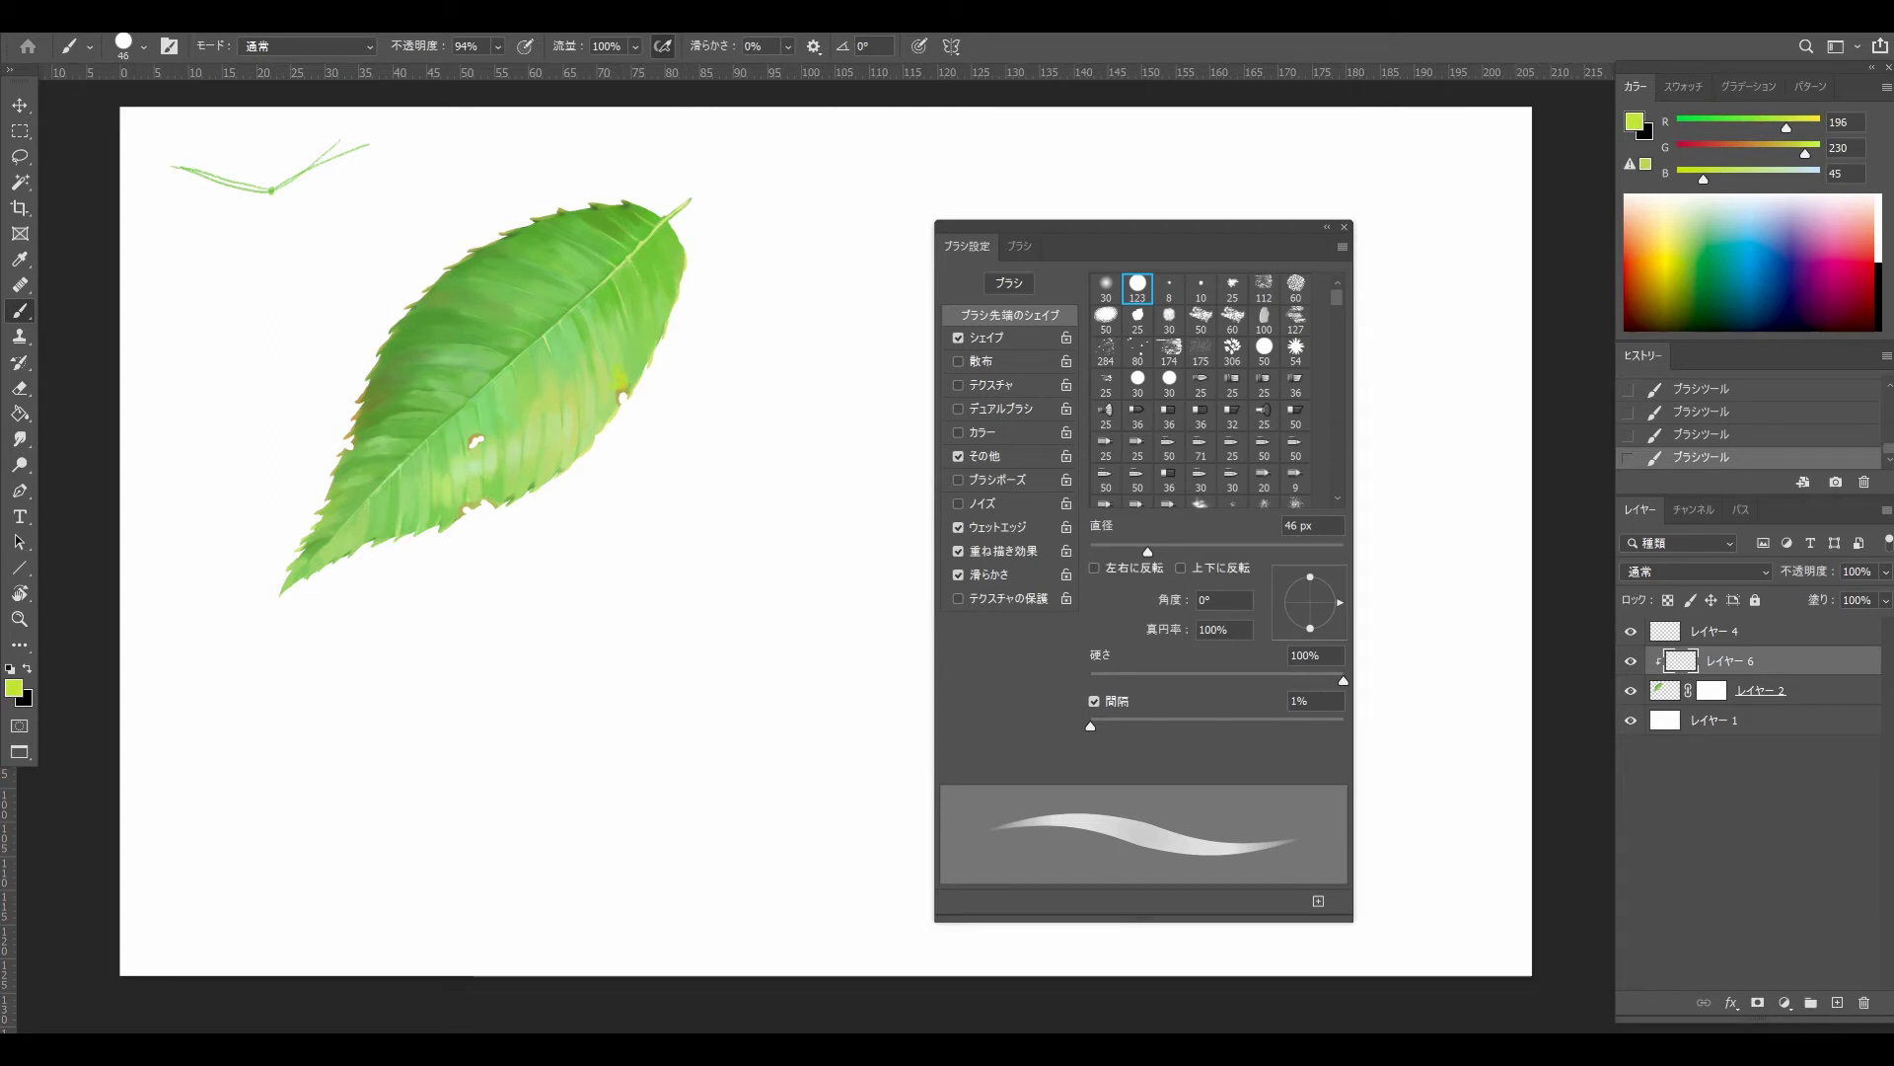
pyautogui.click(1634, 121)
pyautogui.moveTo(1282, 160); pyautogui.dragTo(1217, 155)
pyautogui.click(1178, 140)
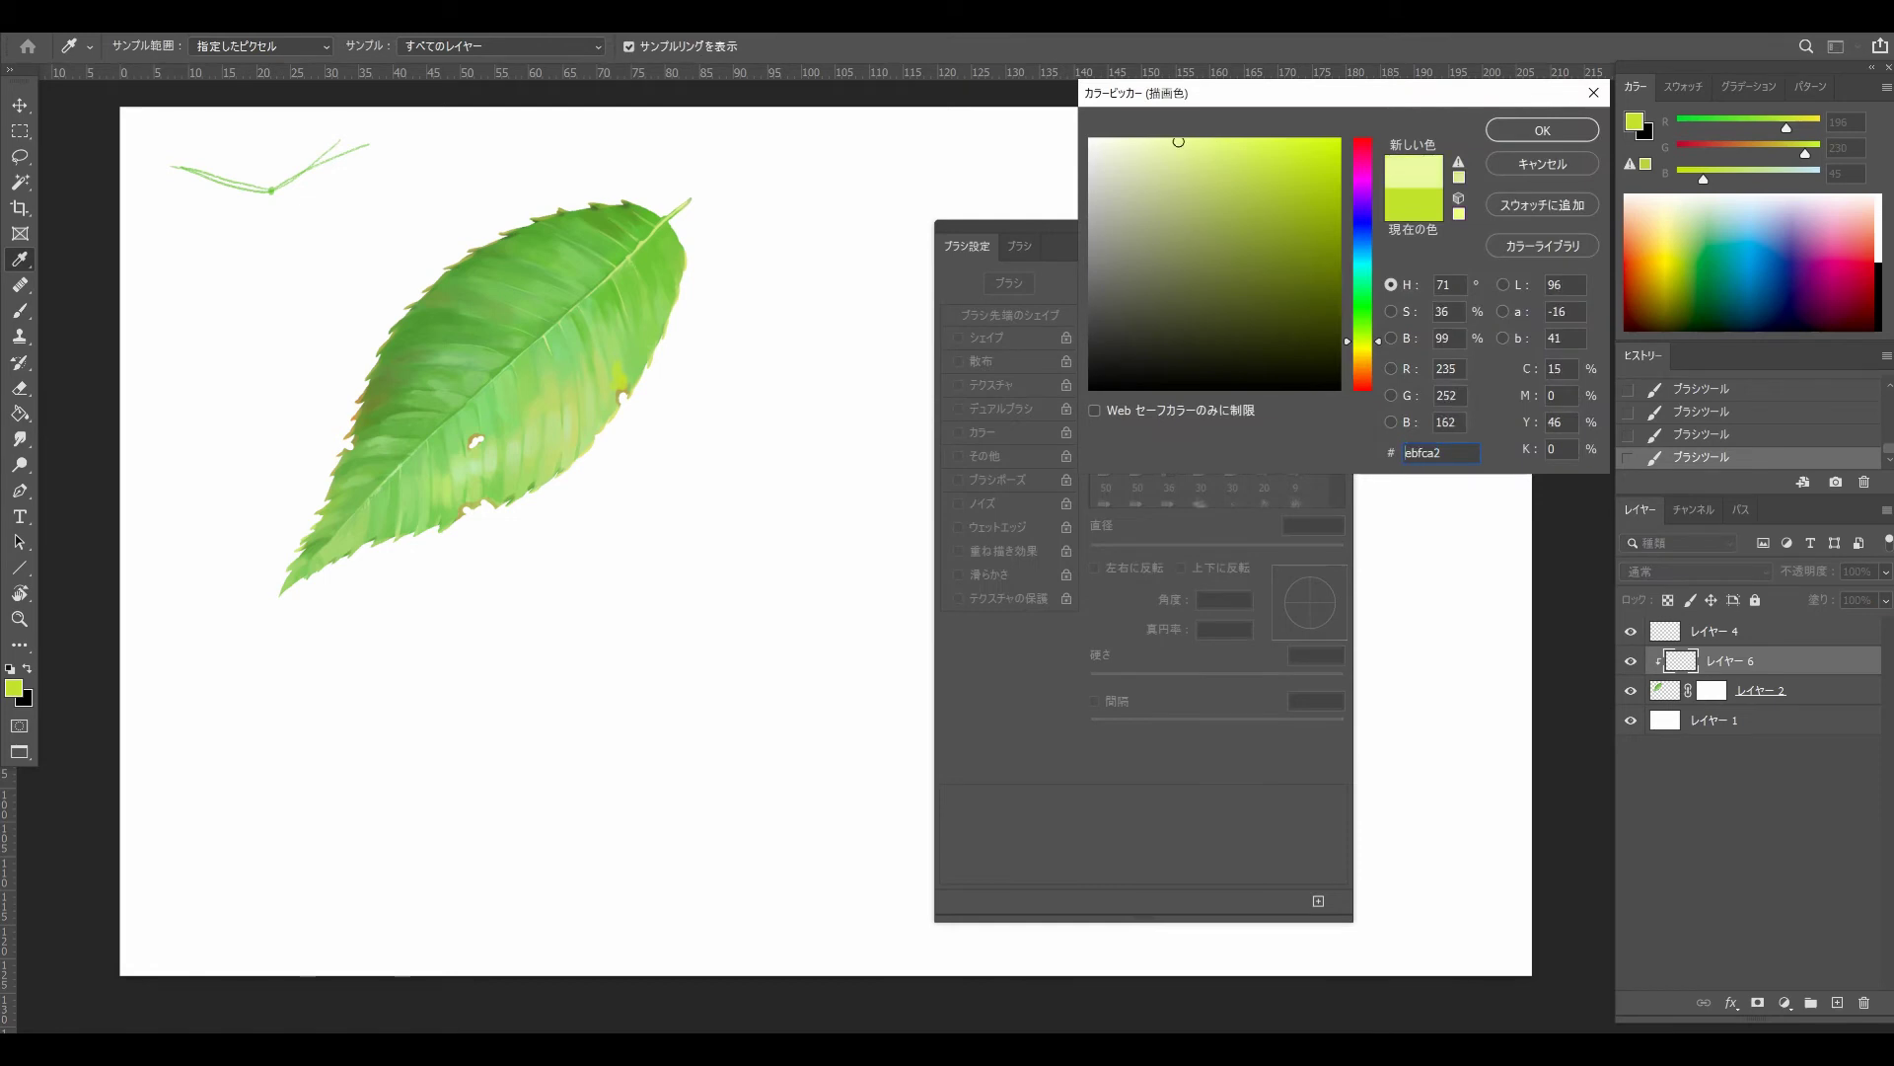
pyautogui.click(1542, 131)
pyautogui.moveTo(620, 384); pyautogui.dragTo(619, 372)
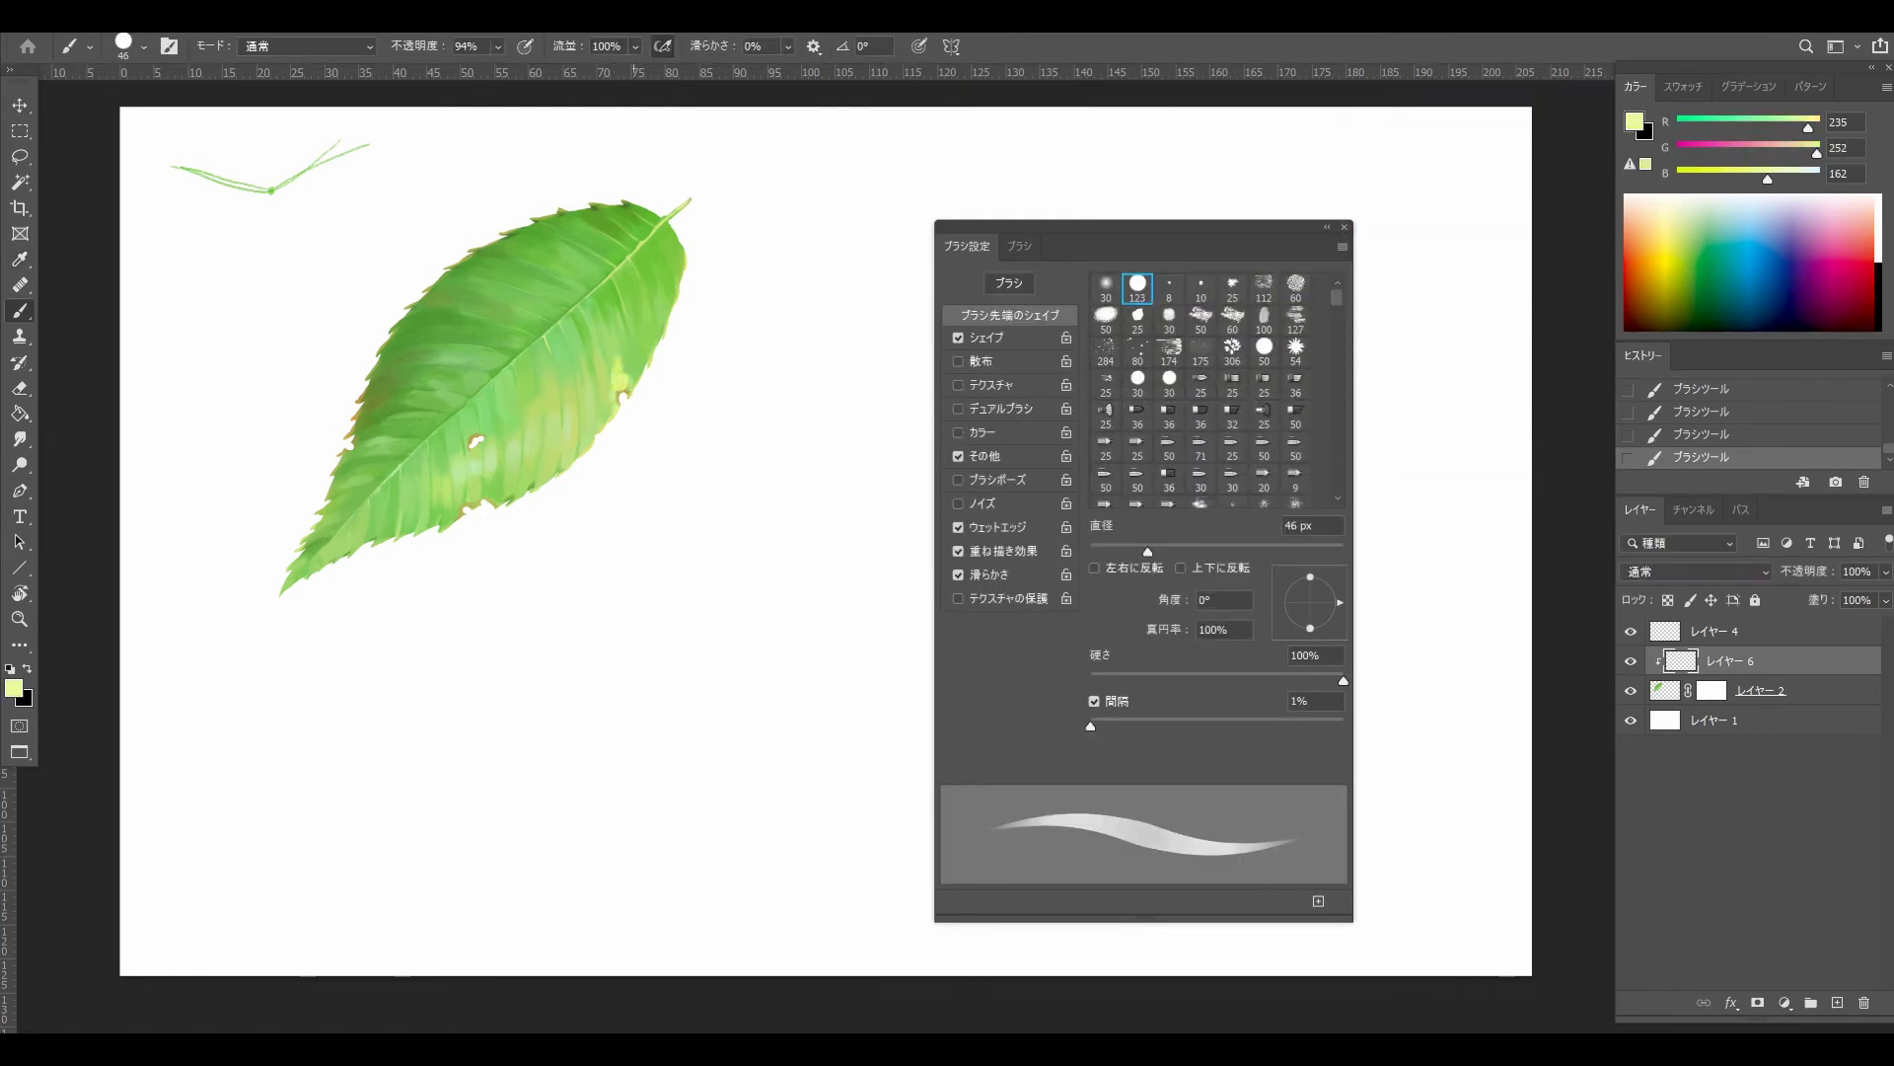
# Blend the rims of the right and lower notches with sampled ochre, greens and pale yellows at 46 px.
pyautogui.keyDown('alt'); pyautogui.click(618, 396); pyautogui.keyUp('alt')
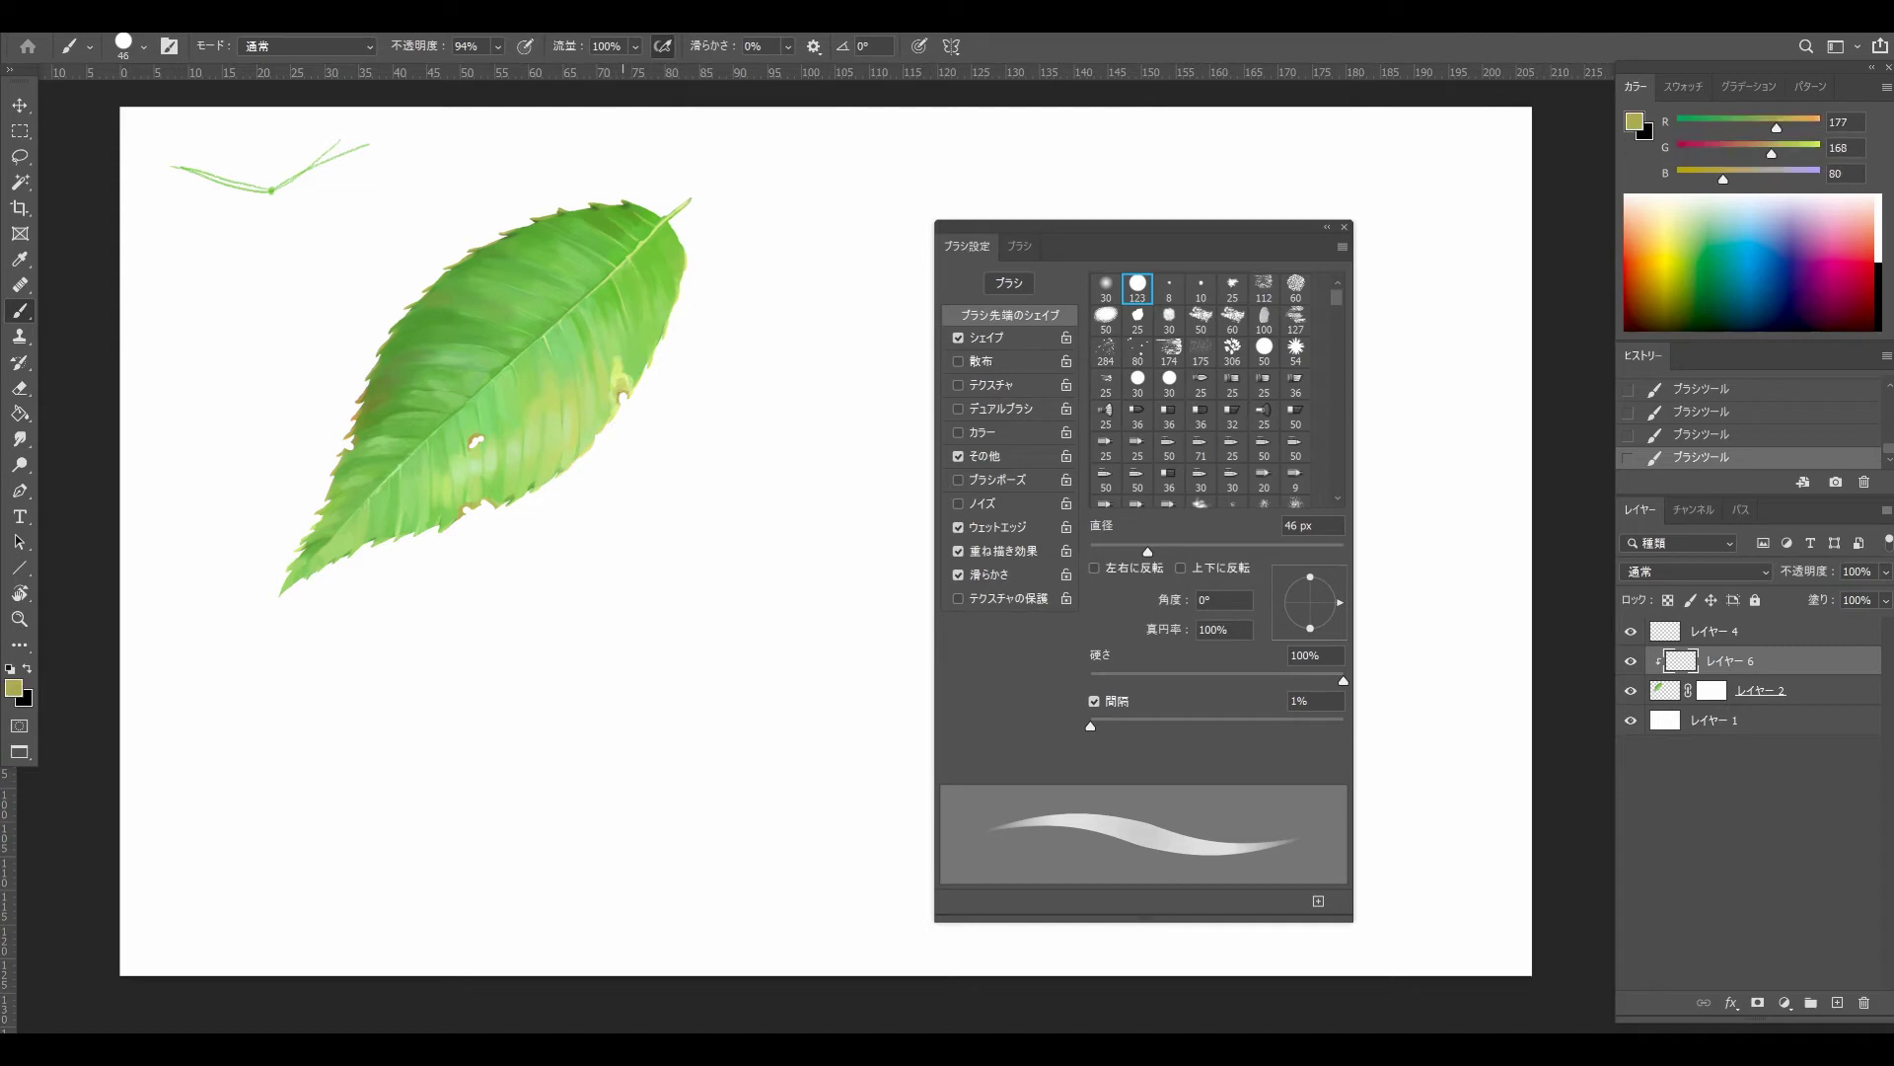
pyautogui.keyDown('alt'); pyautogui.click(467, 498); pyautogui.keyUp('alt')
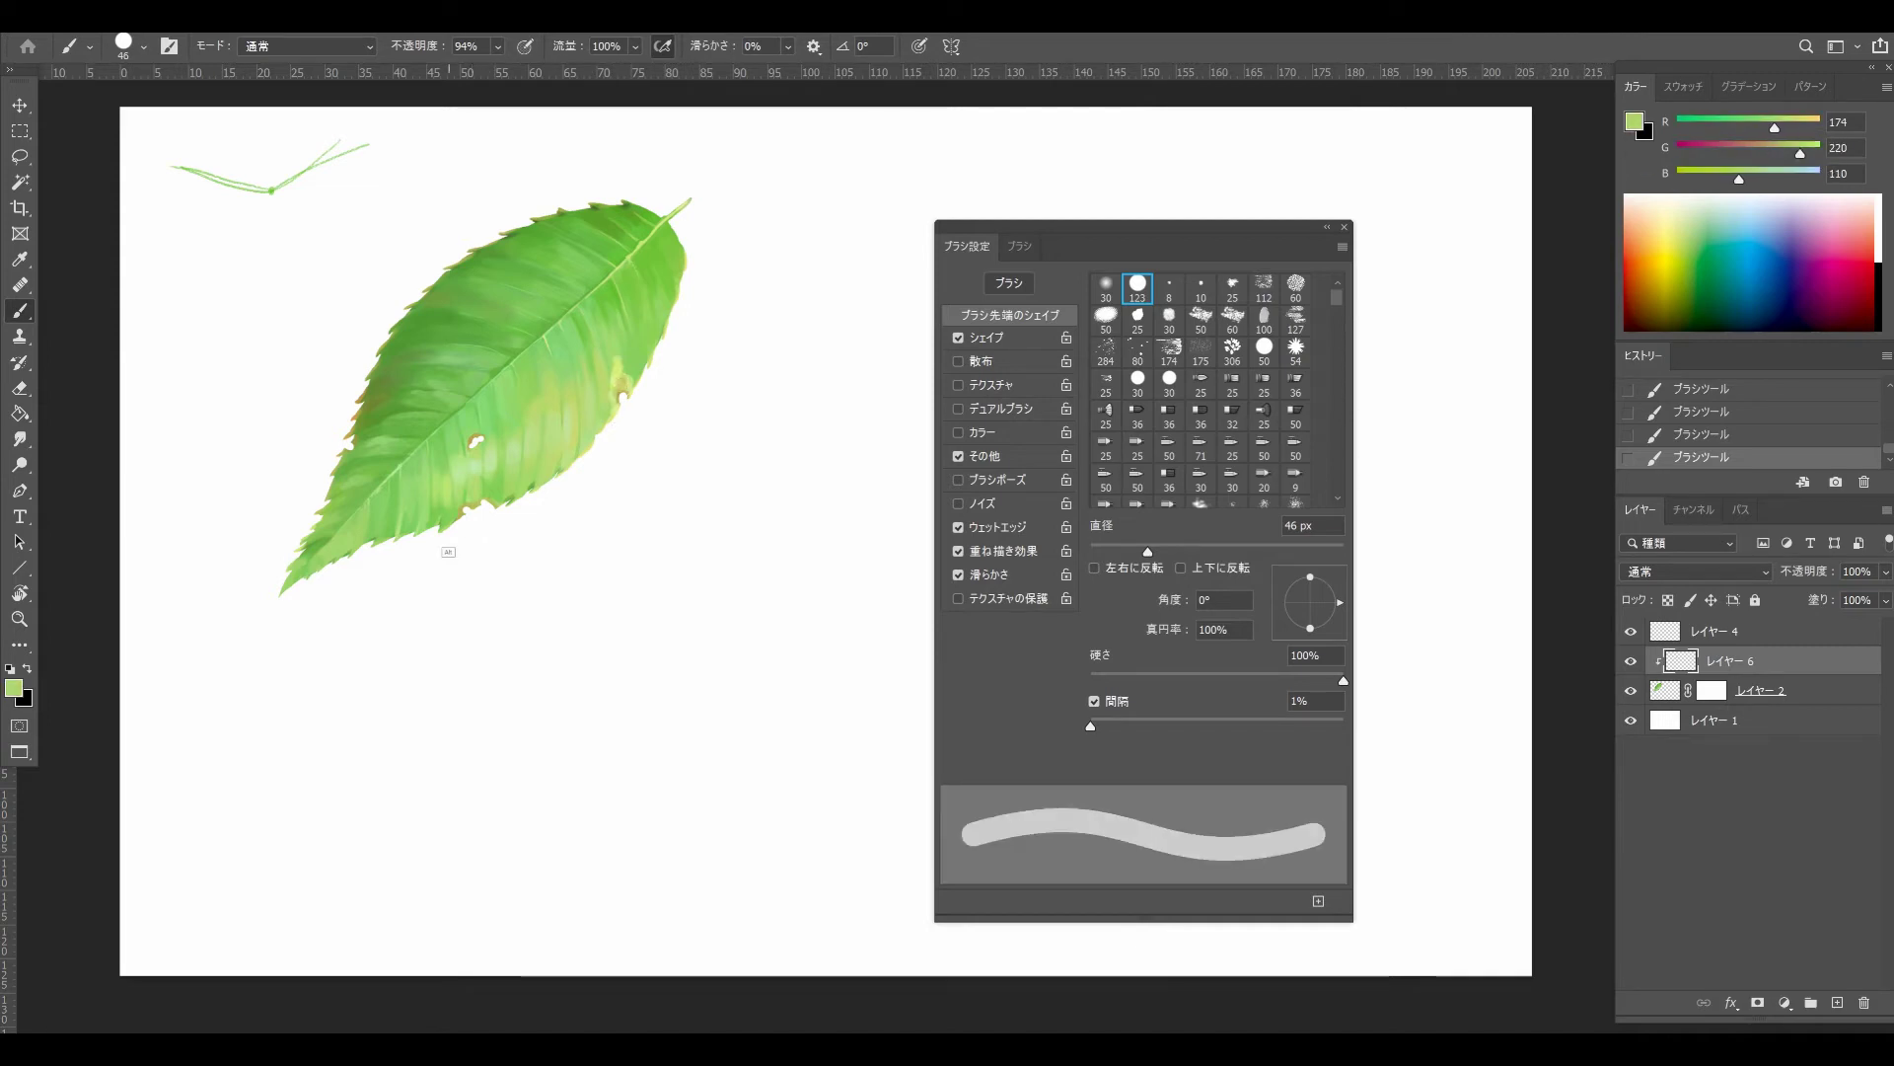
pyautogui.keyDown('alt'); pyautogui.click(463, 498); pyautogui.keyUp('alt')
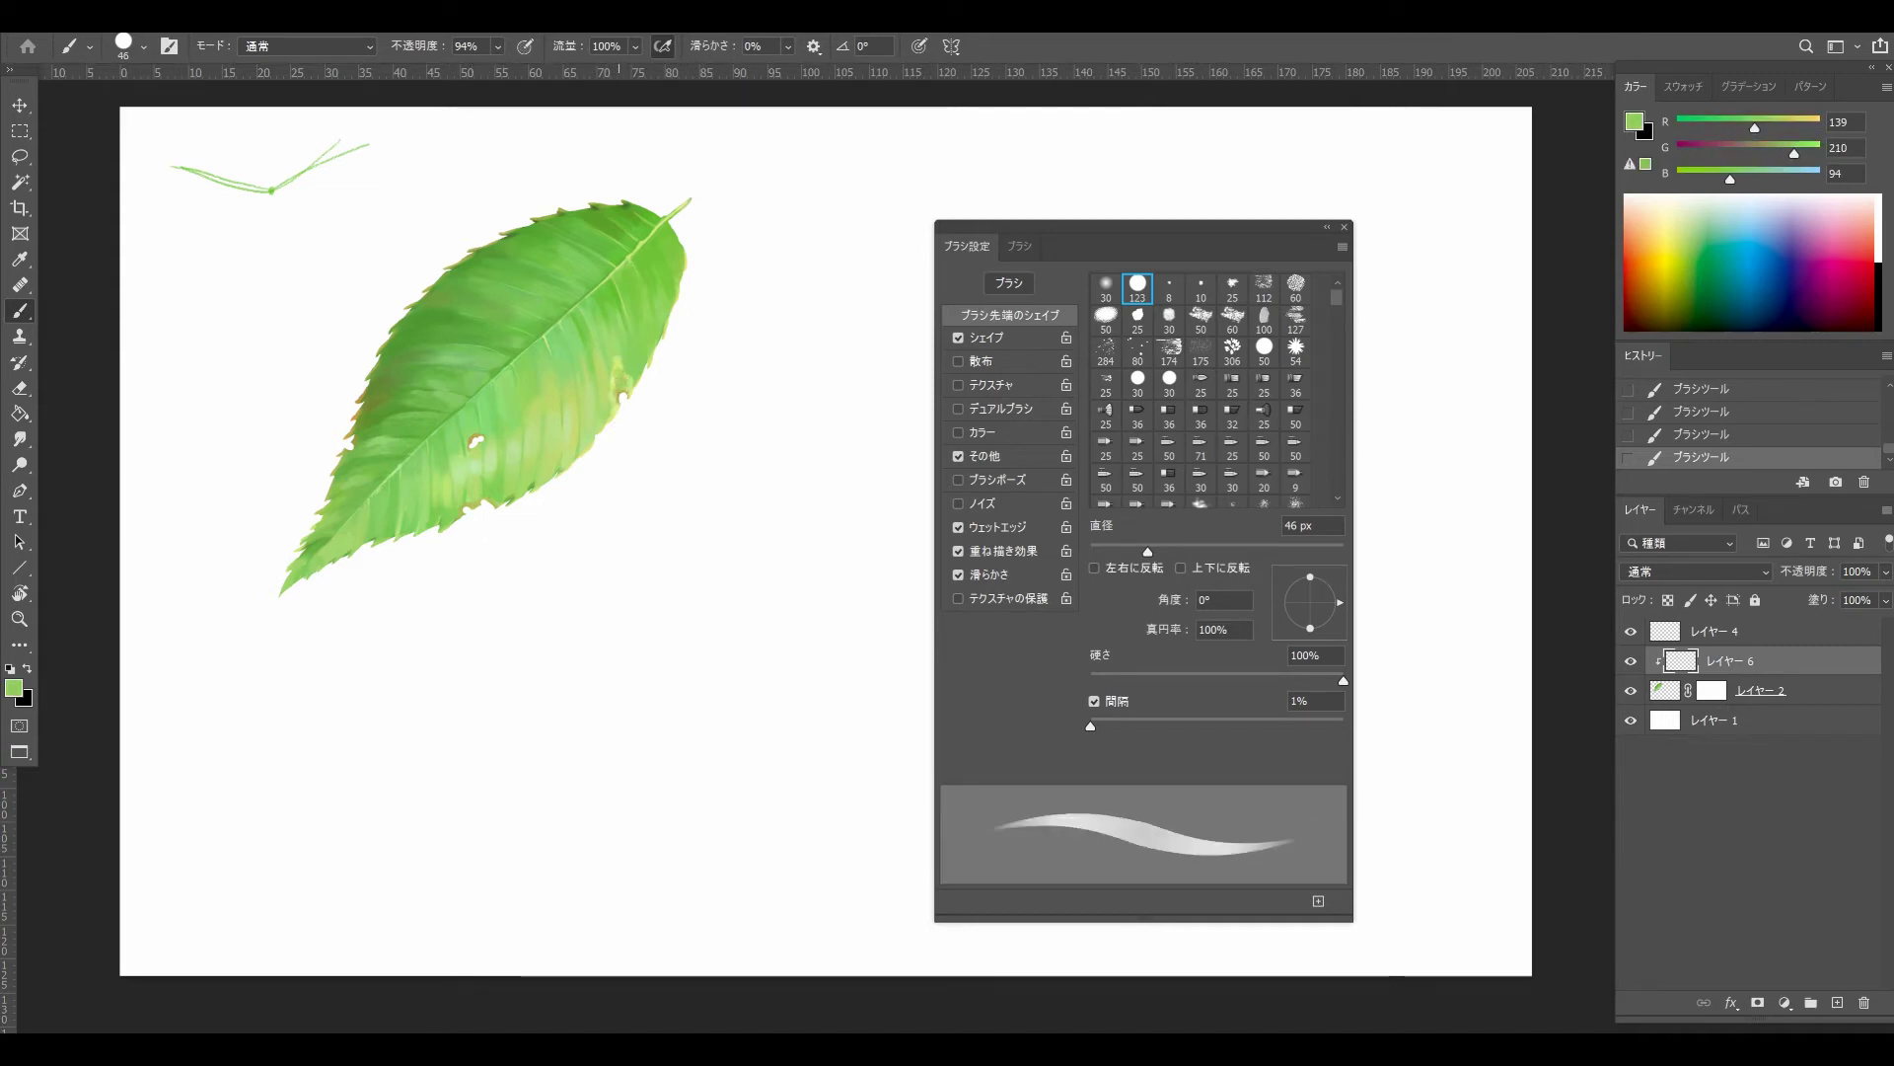
pyautogui.keyDown('alt'); pyautogui.click(618, 423); pyautogui.keyUp('alt')
pyautogui.keyDown('alt'); pyautogui.click(619, 395); pyautogui.keyUp('alt')
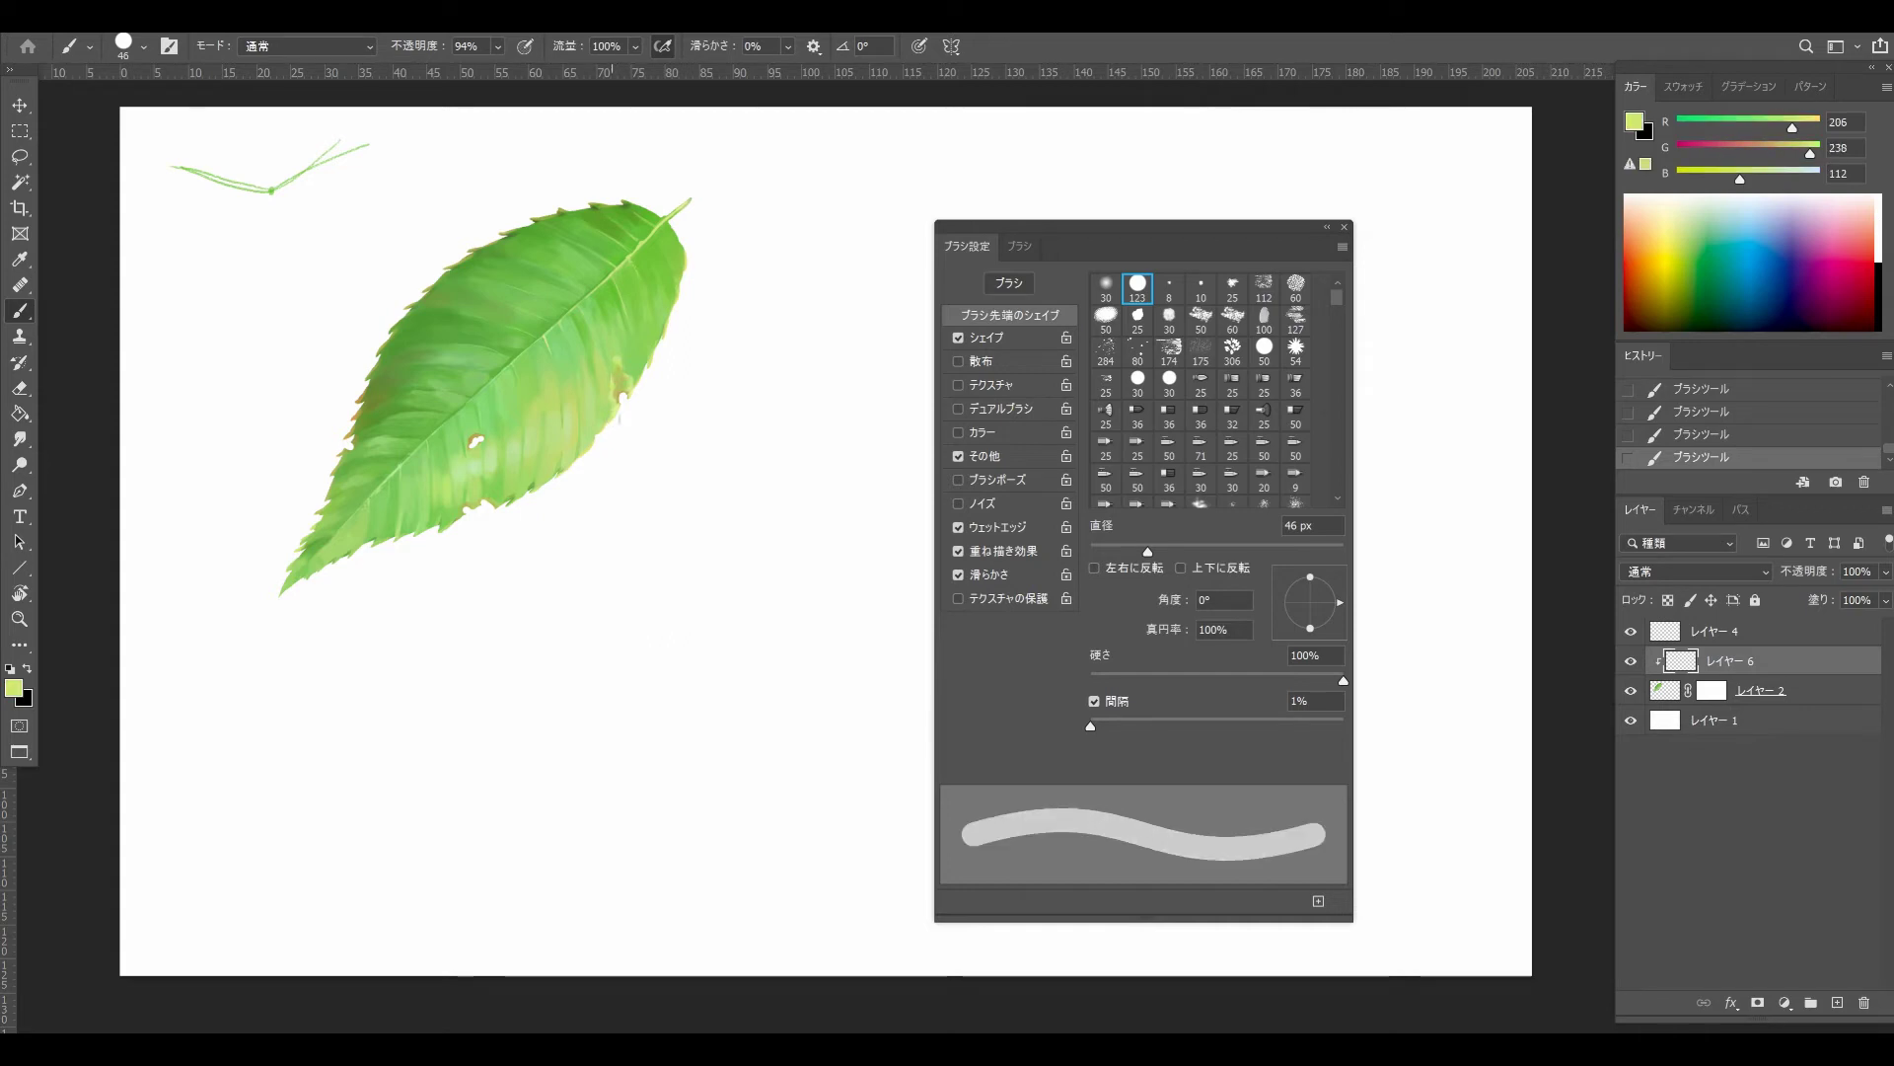
pyautogui.moveTo(619, 374); pyautogui.dragTo(616, 386)
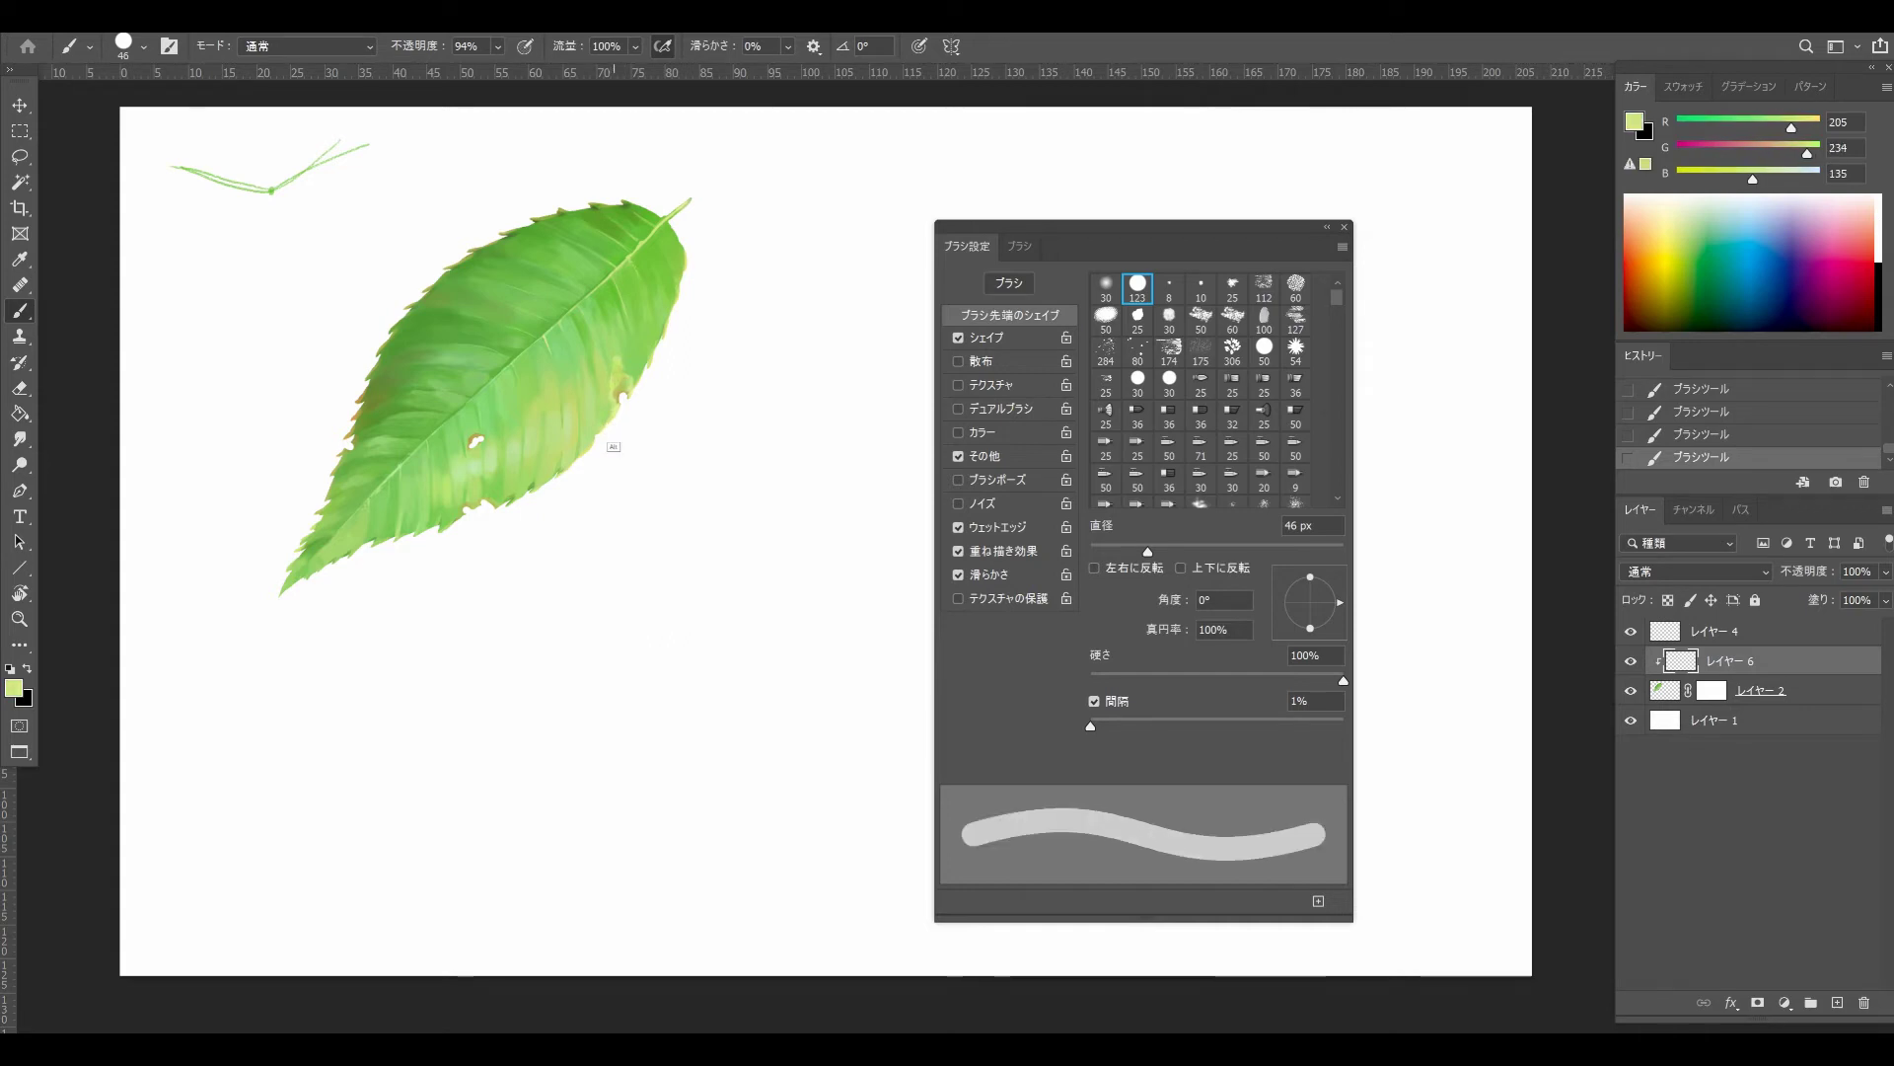
pyautogui.keyDown('alt'); pyautogui.click(613, 424); pyautogui.keyUp('alt')
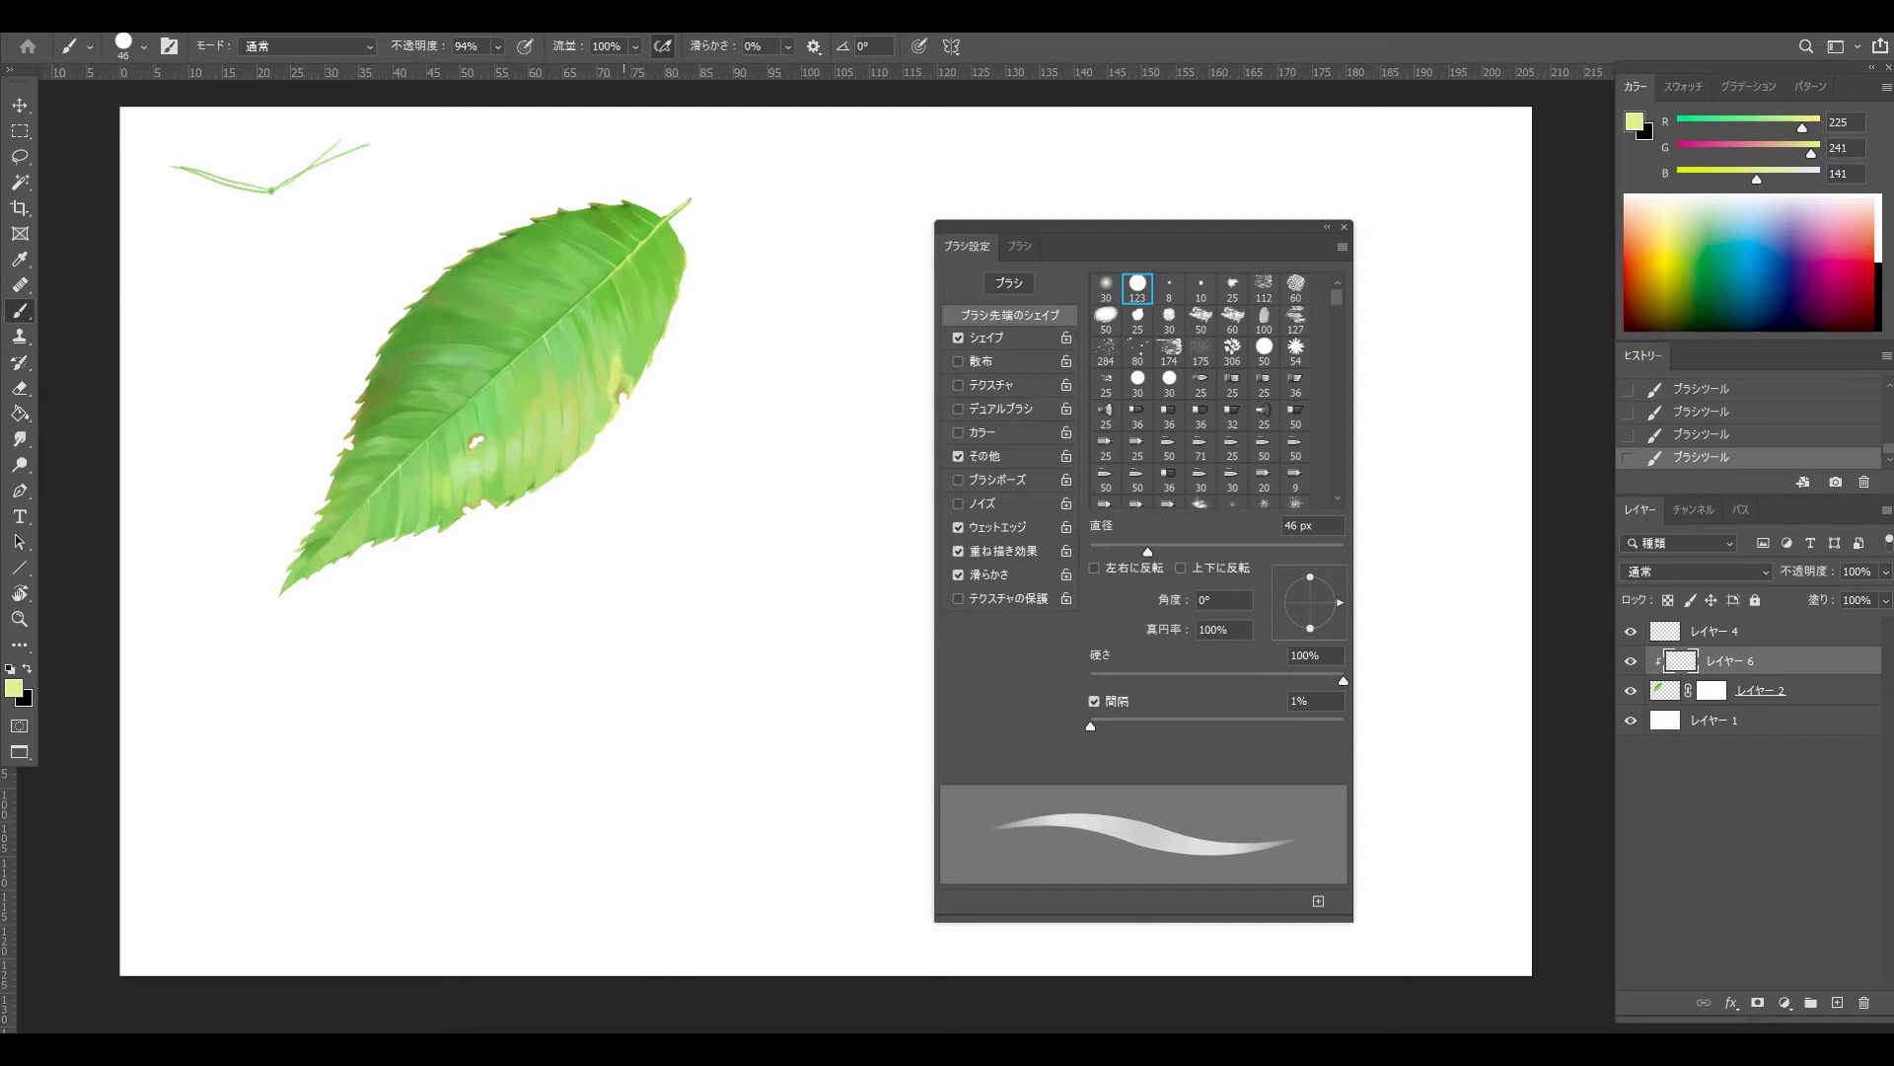
# Shift the foreground colour from pale lime to a deeper golden yellow, #d6c658.
pyautogui.click(14, 688)
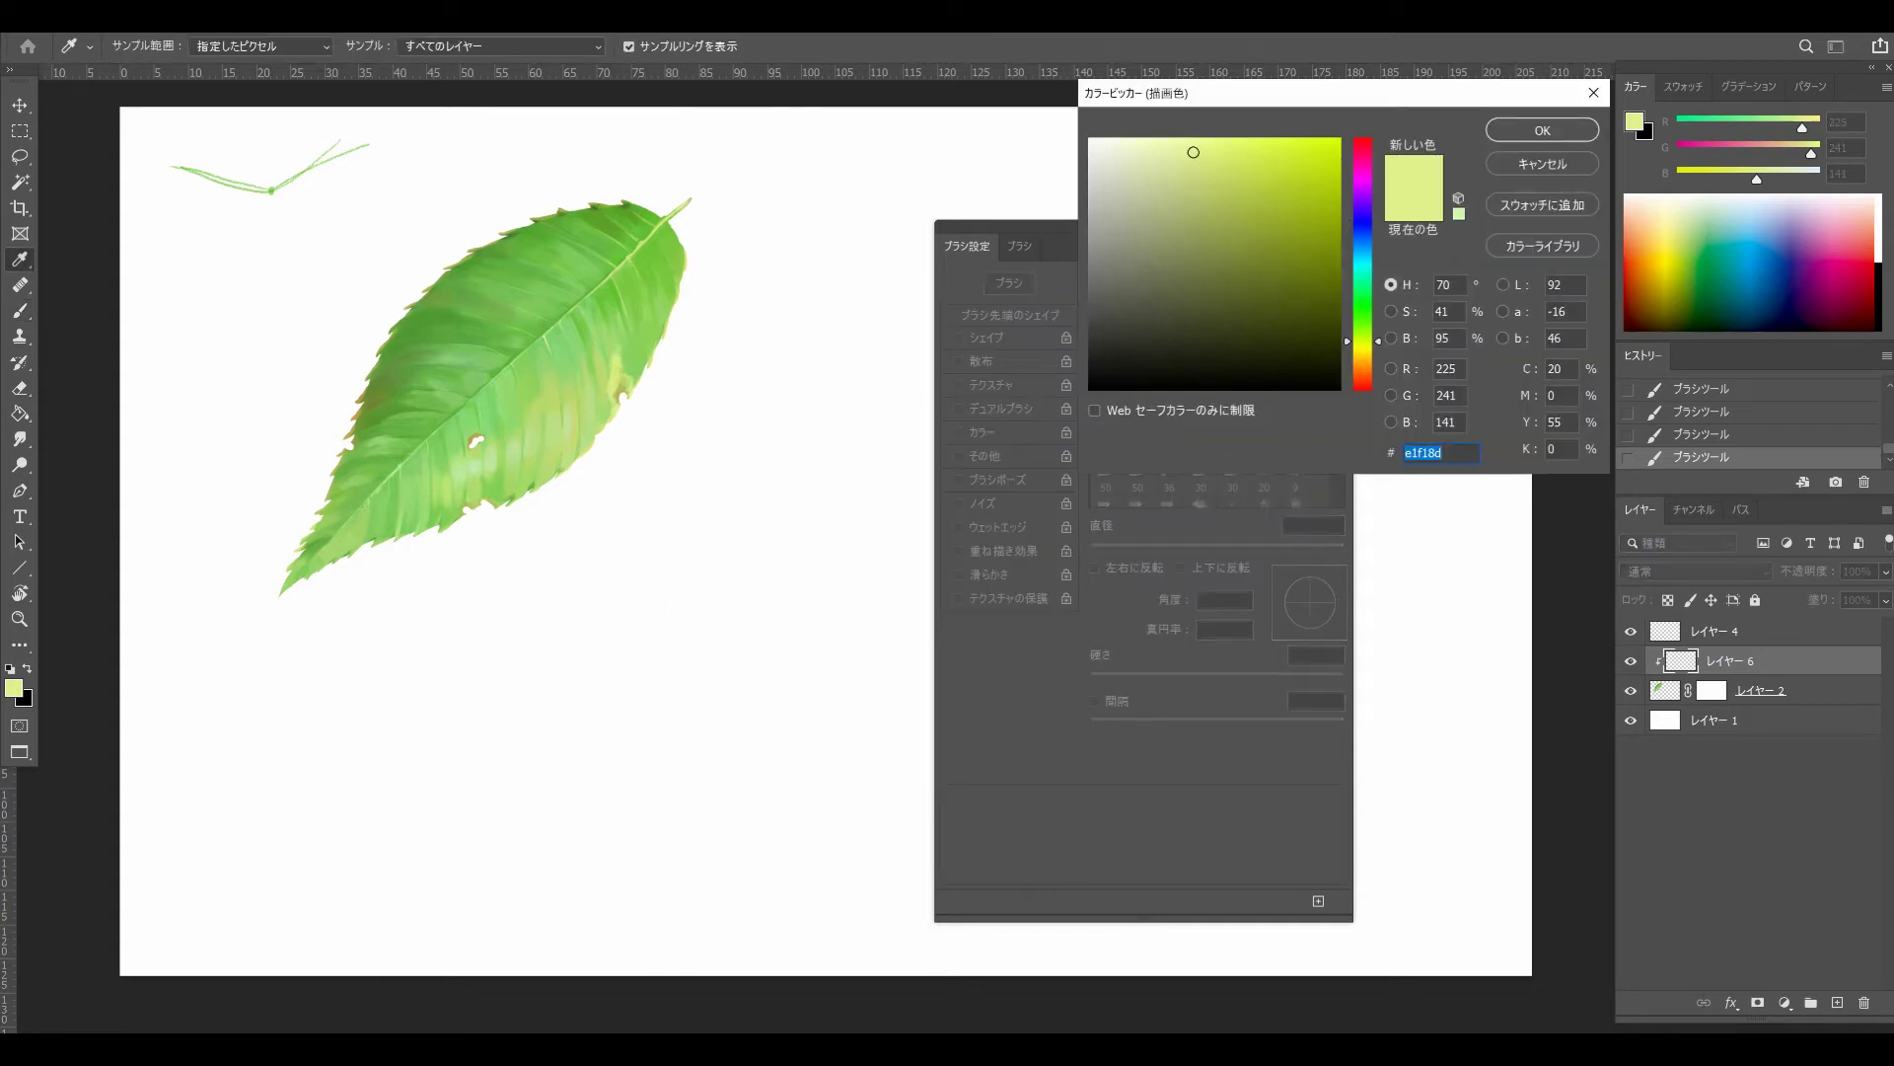
pyautogui.moveTo(1362, 341); pyautogui.dragTo(1362, 356)
pyautogui.press('Return')
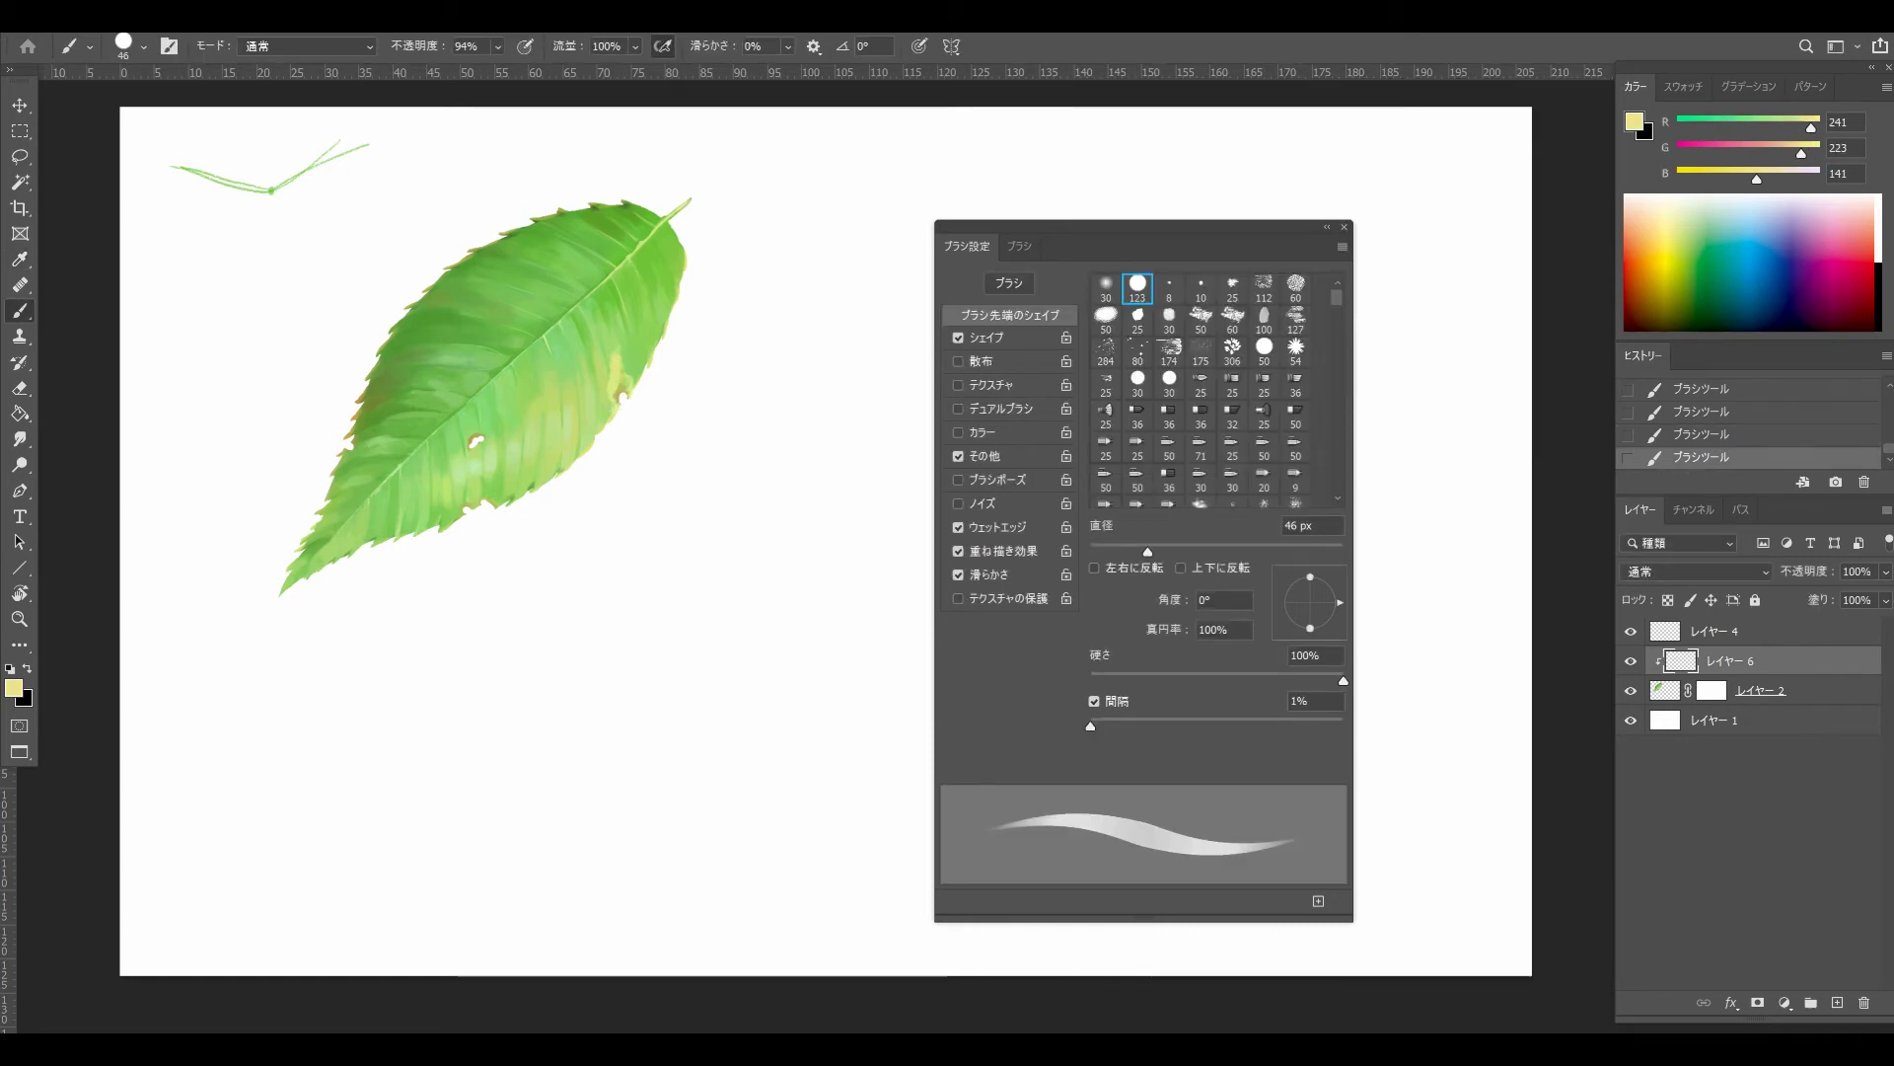
pyautogui.click(14, 688)
pyautogui.moveTo(1193, 152); pyautogui.dragTo(1238, 179)
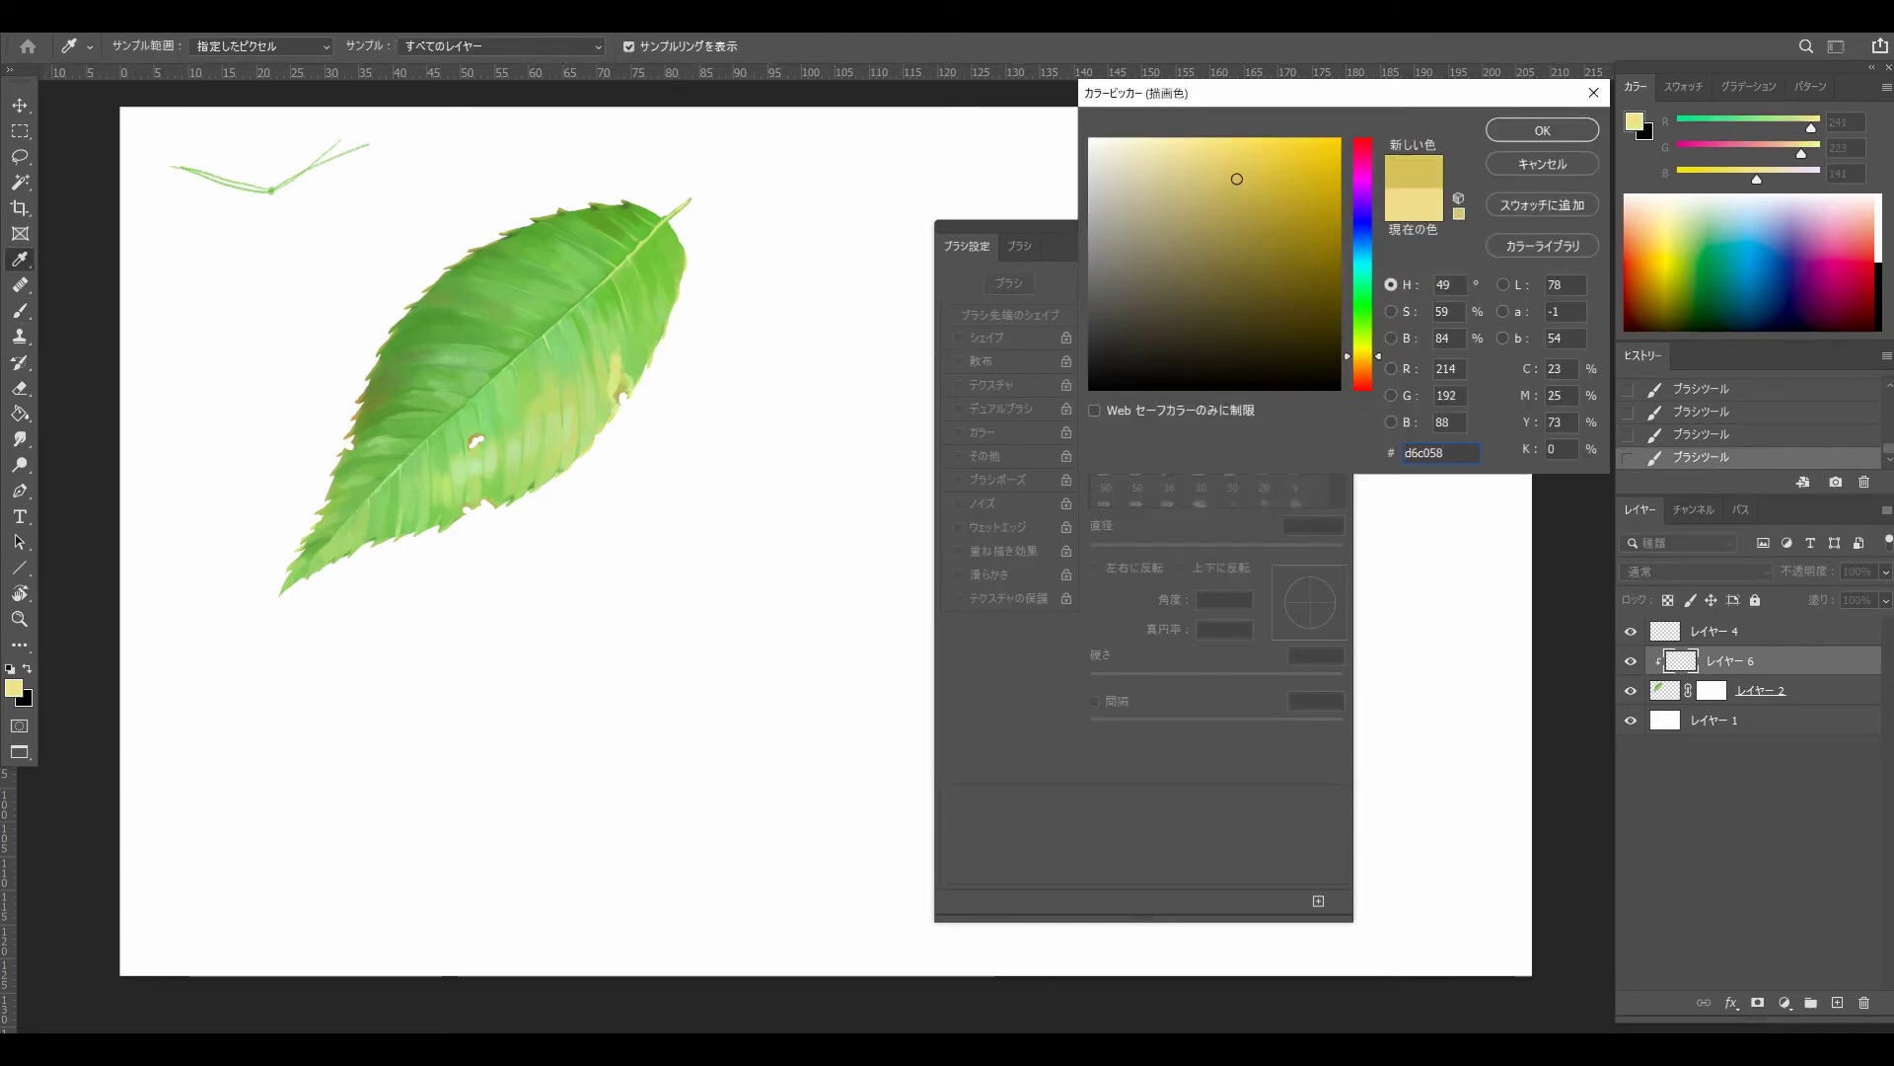
pyautogui.press('Return')
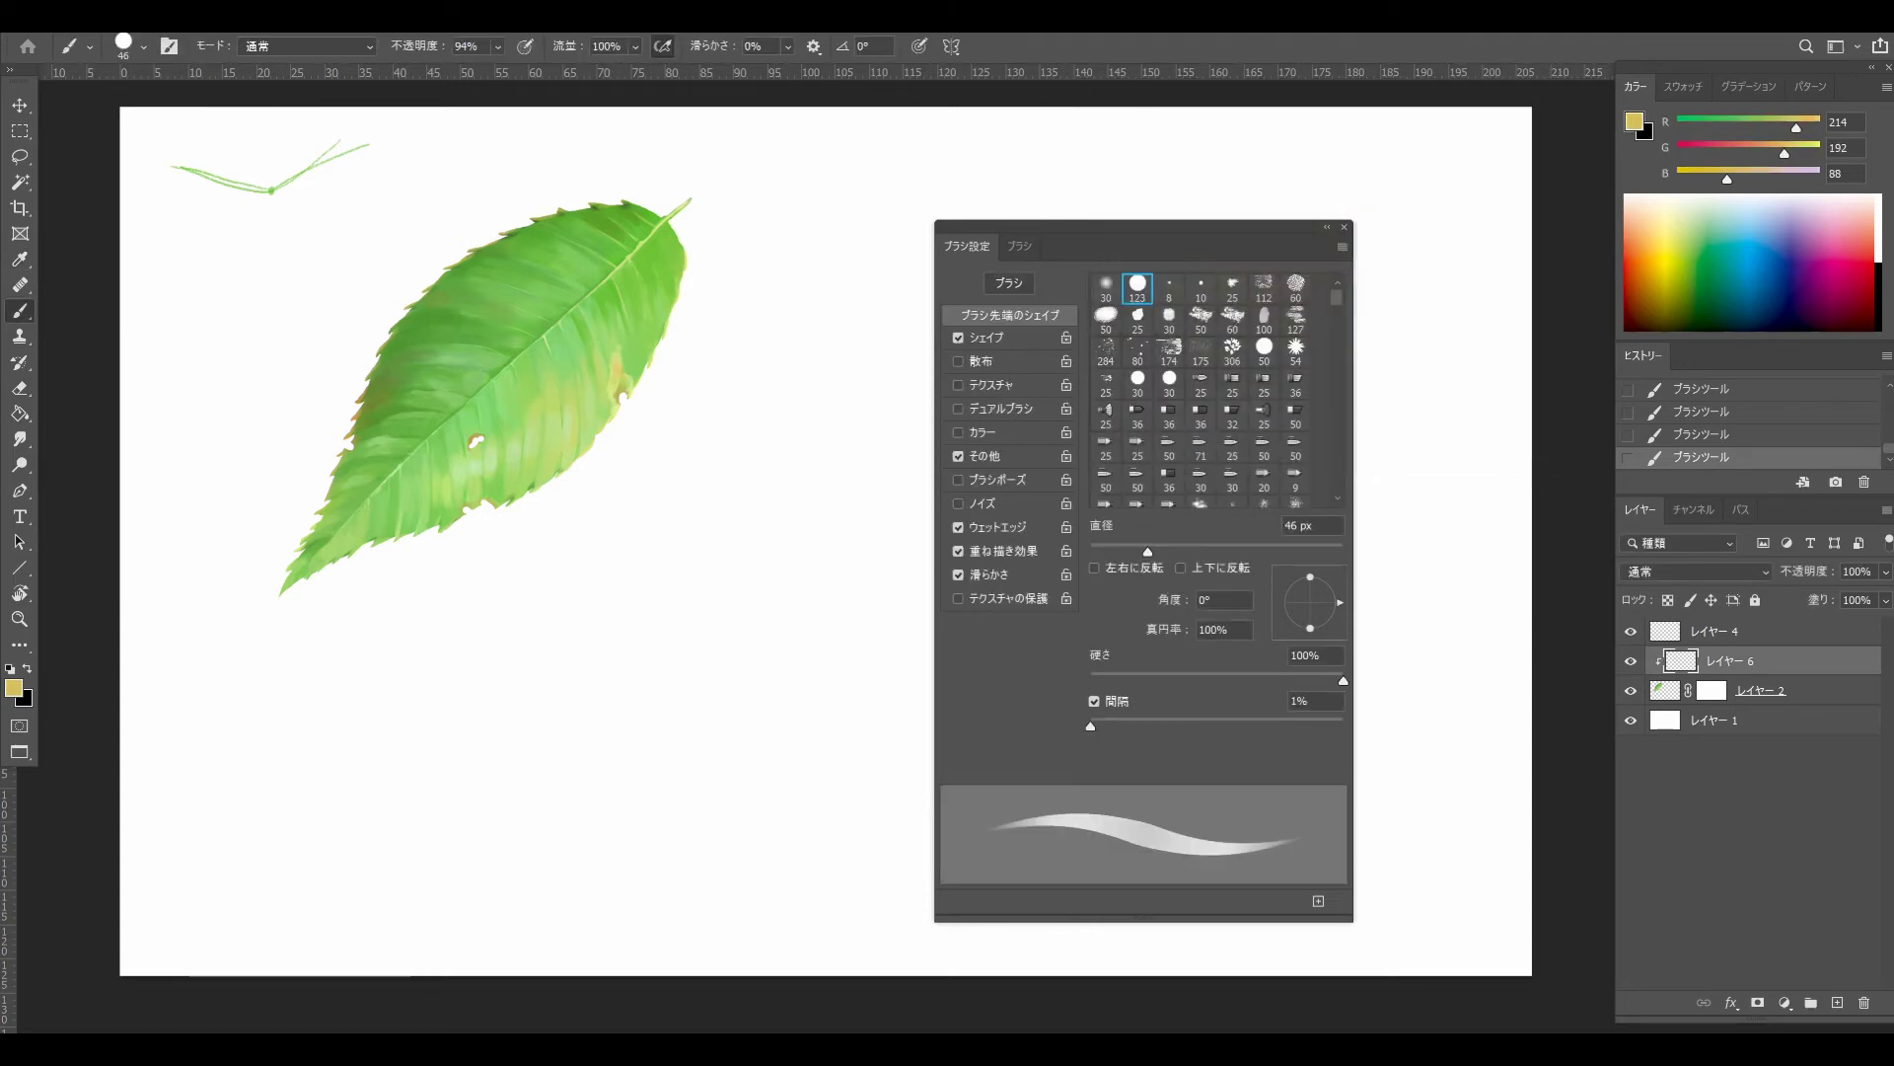
pyautogui.click(14, 688)
pyautogui.click(1362, 355)
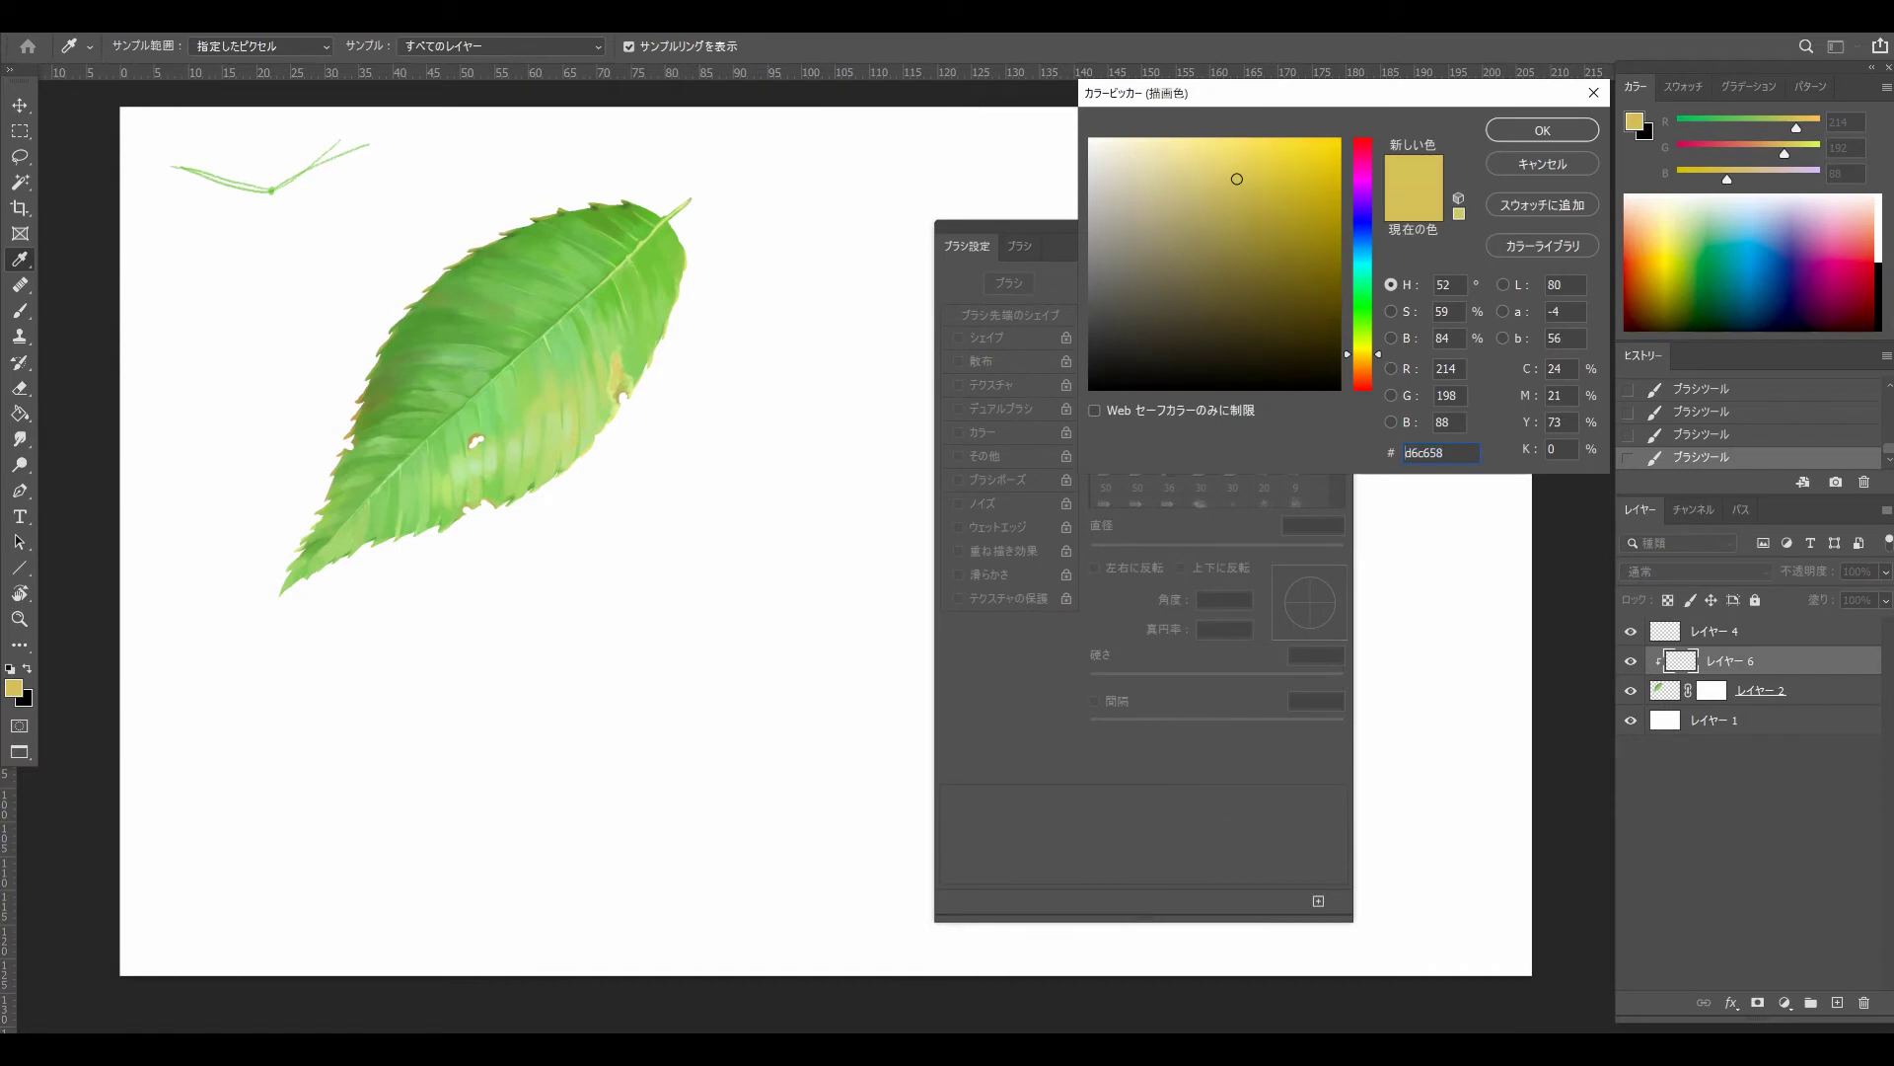
pyautogui.press('Return')
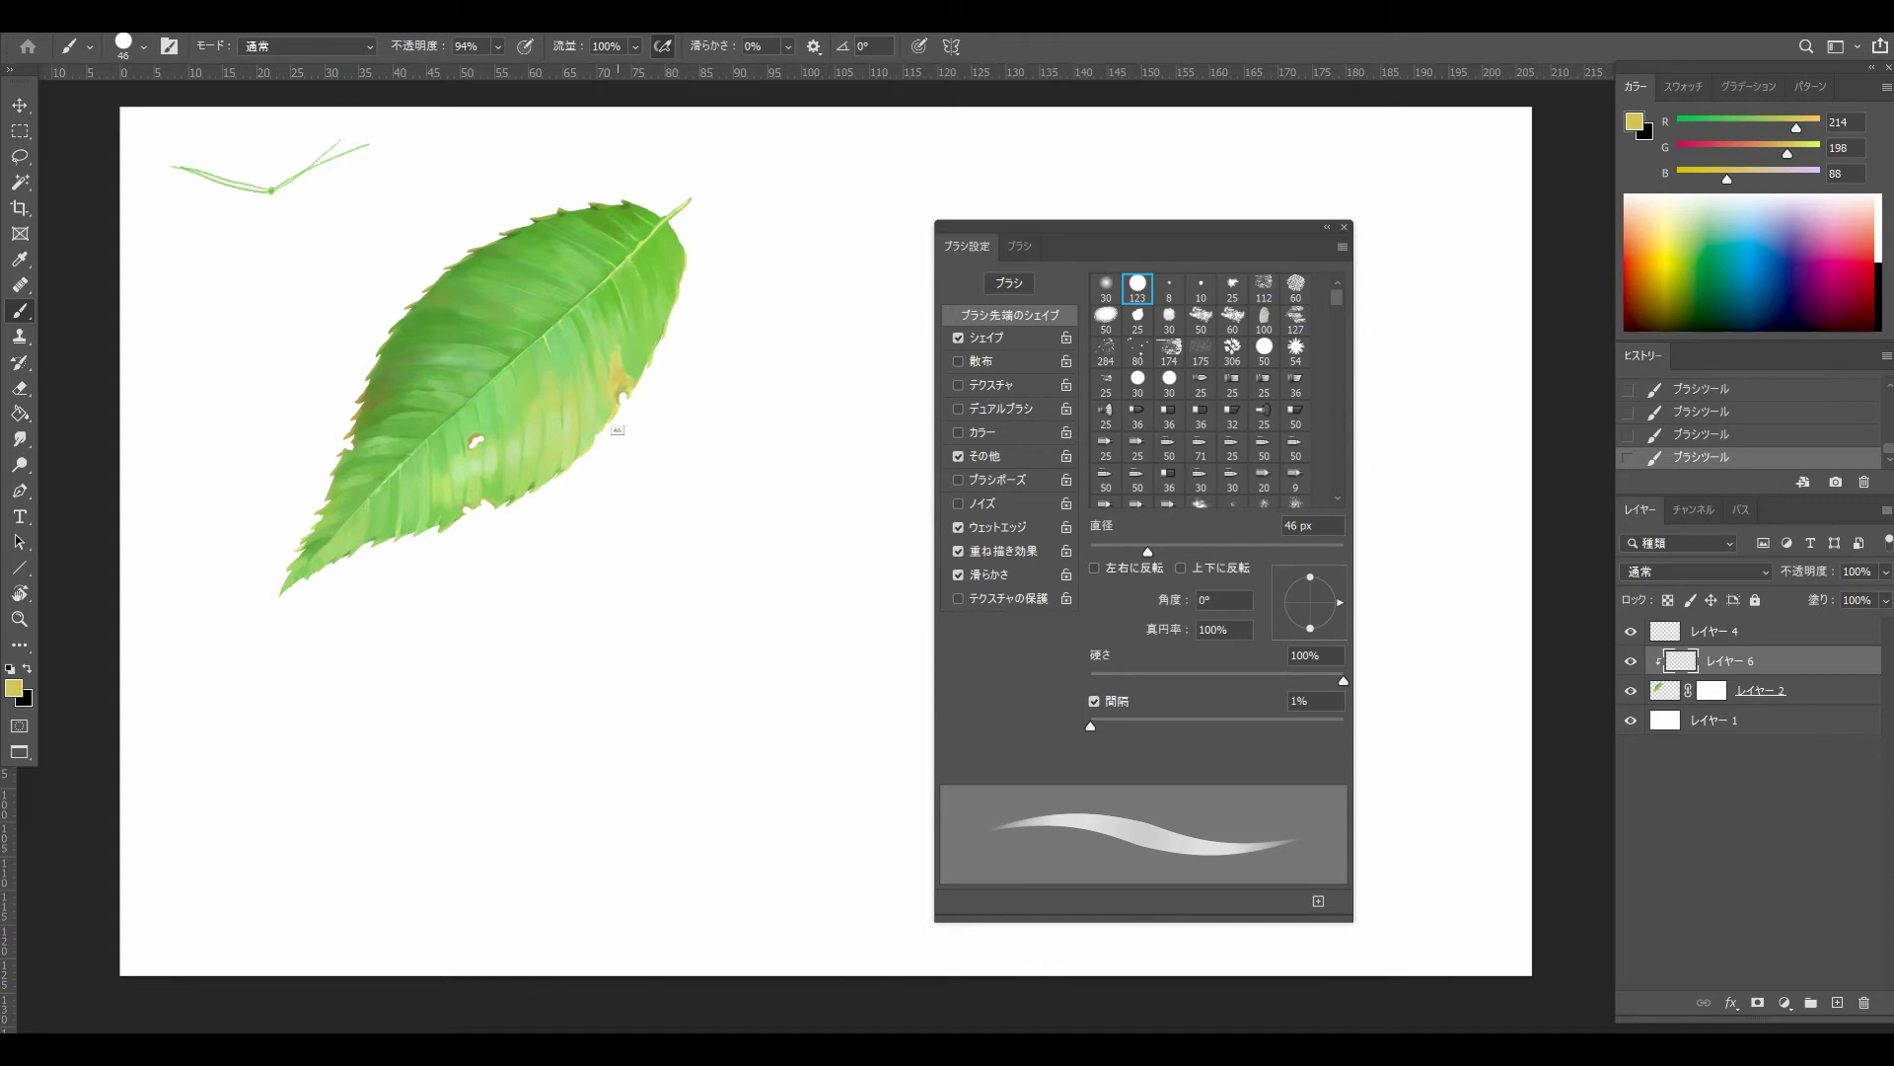
# Touch up the damaged notch on the leaf's lower-right edge with sampled tones and a 37 px brush, and hide the brush settings.
pyautogui.keyDown('alt'); pyautogui.click(616, 413); pyautogui.keyUp('alt')
pyautogui.moveTo(1775, 154)
pyautogui.mouseDown()
pyautogui.moveTo(1748, 154)
pyautogui.moveTo(1785, 128)
pyautogui.mouseUp()
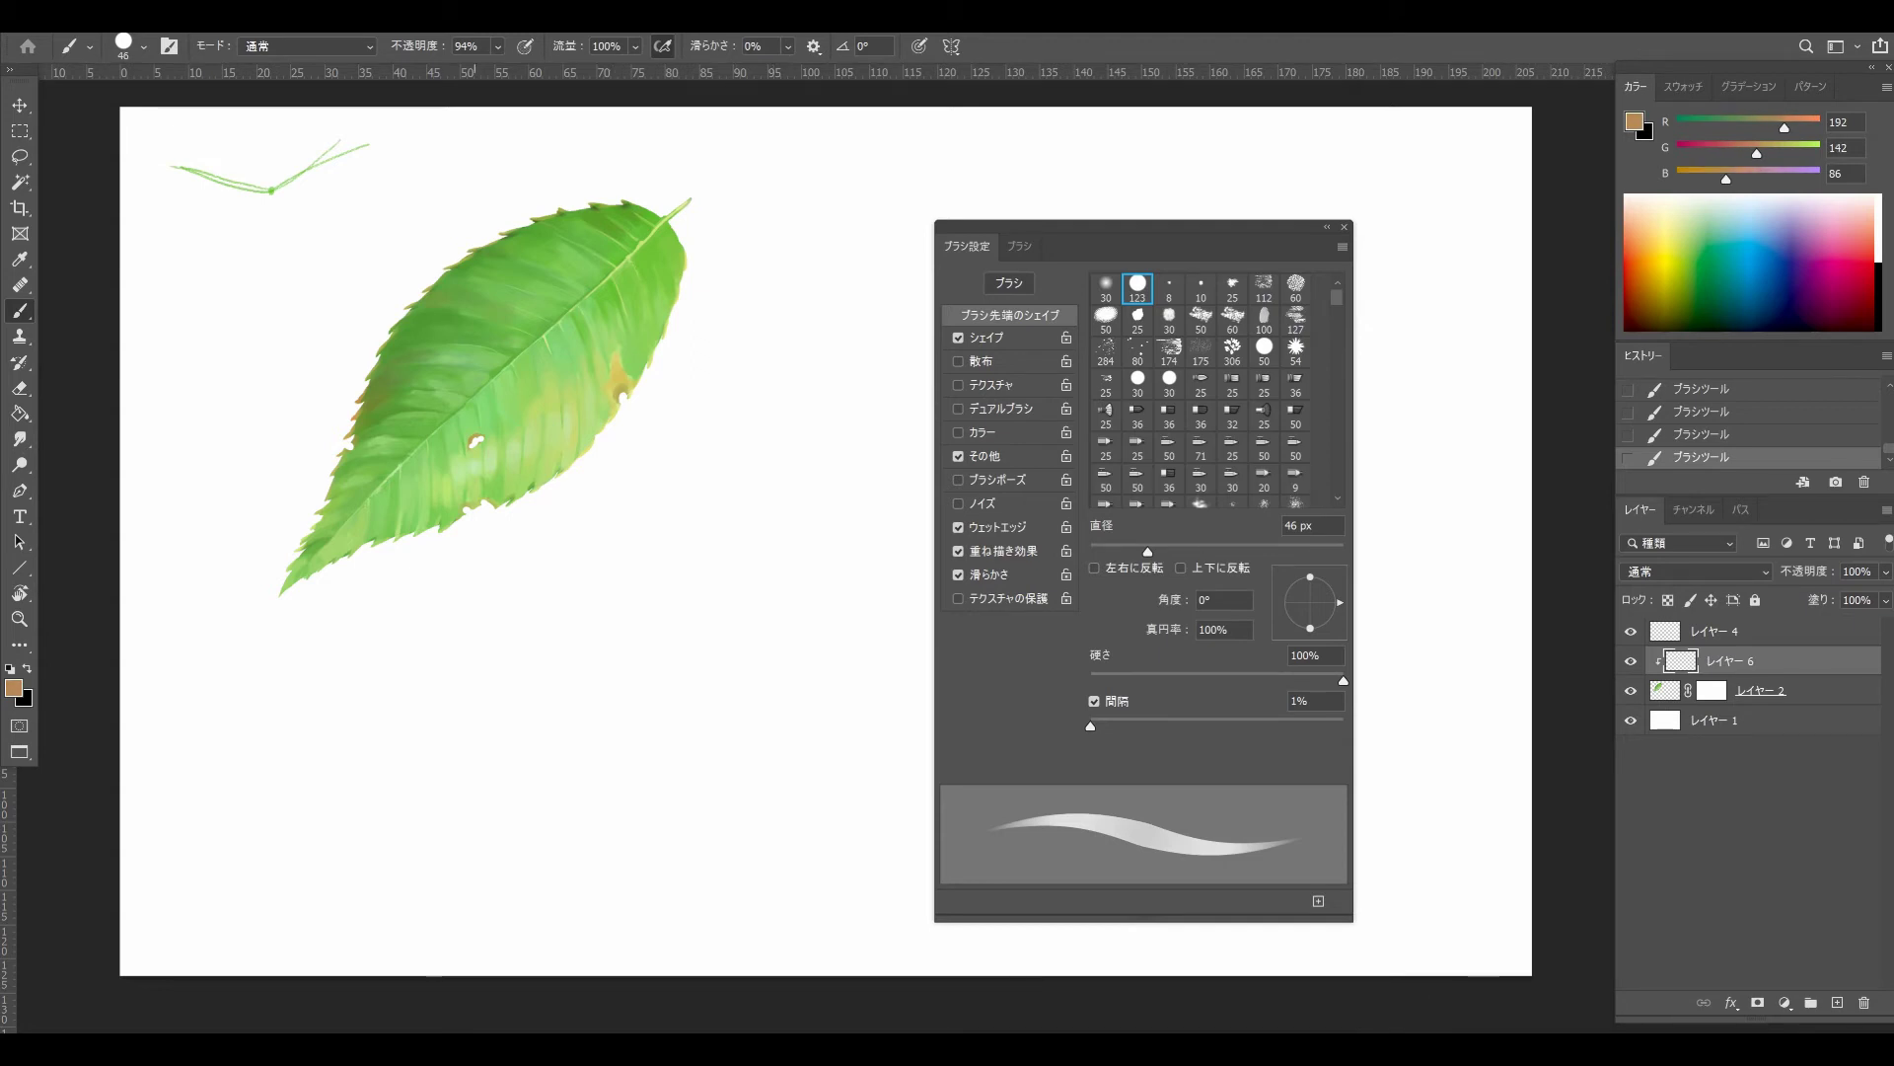
pyautogui.keyDown('alt'); pyautogui.click(621, 406); pyautogui.keyUp('alt')
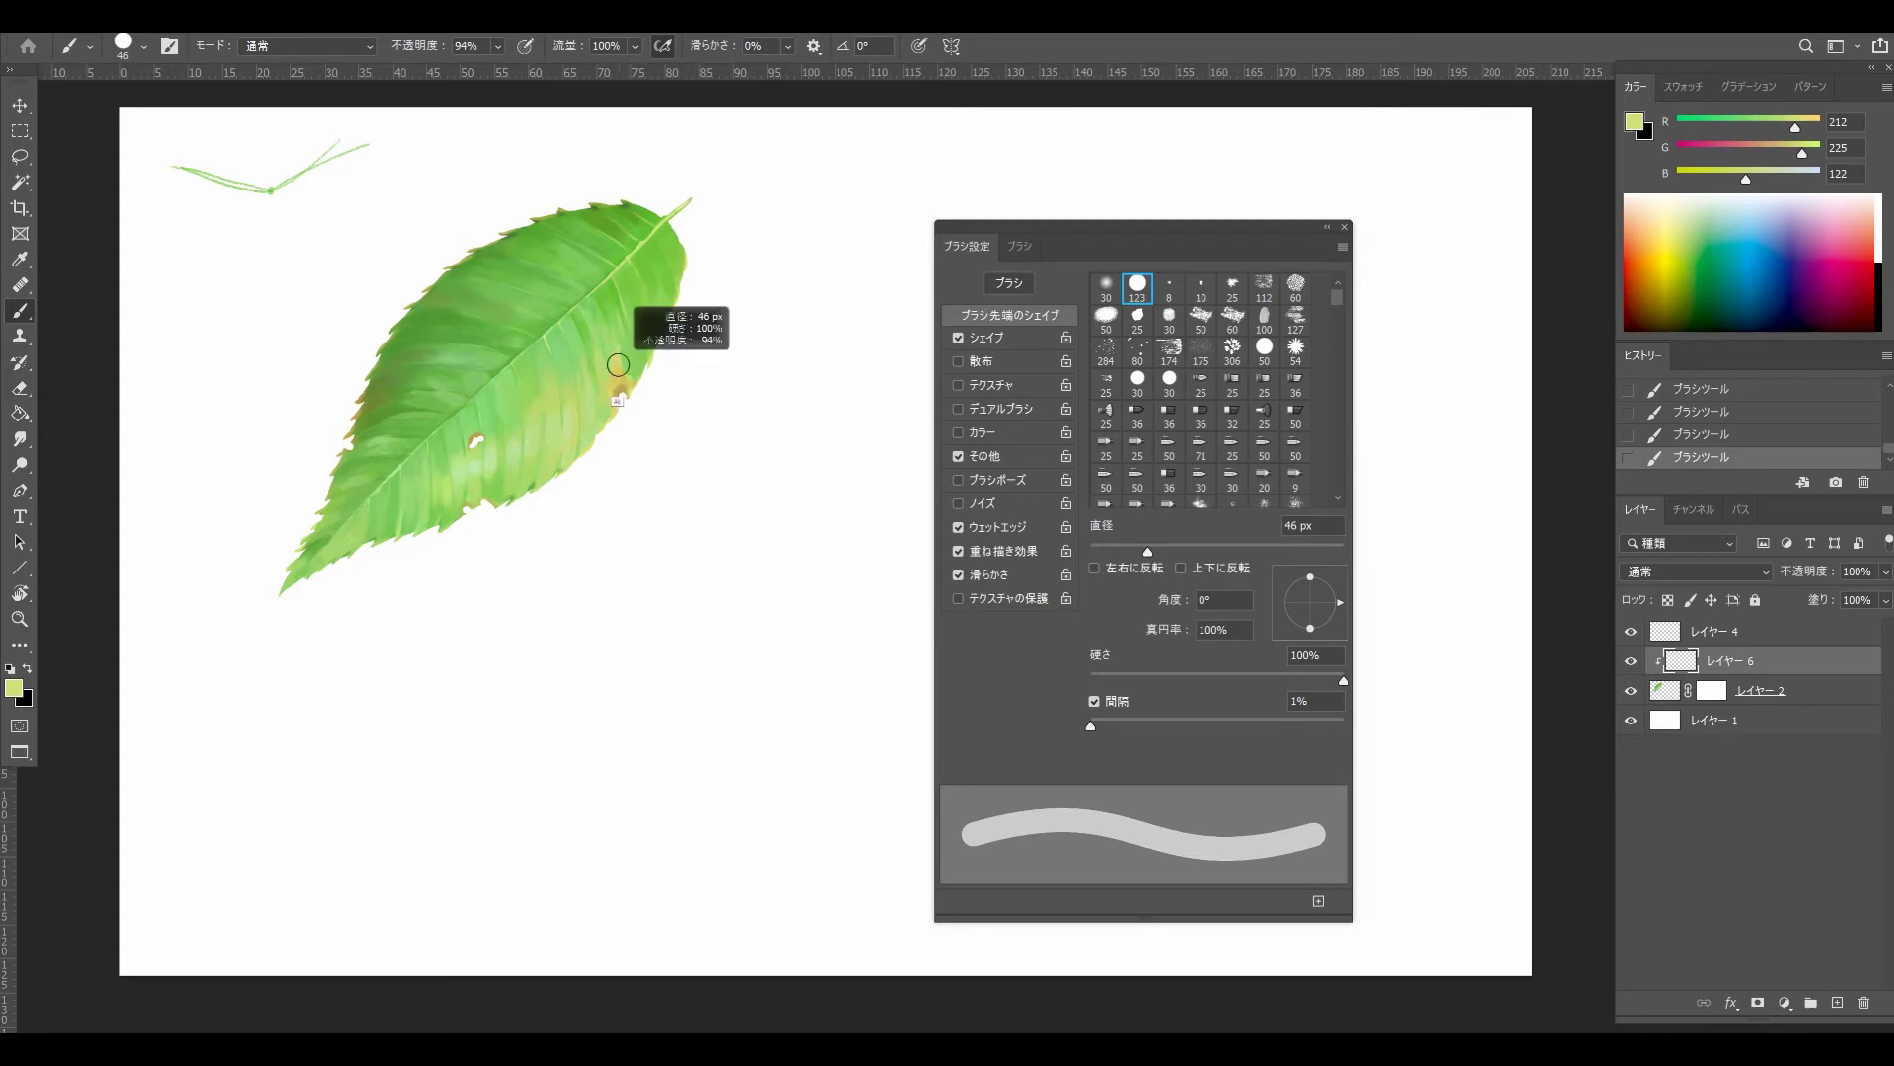
pyautogui.moveTo(617, 365); pyautogui.dragTo(601, 365)
pyautogui.keyDown('alt'); pyautogui.click(609, 369); pyautogui.keyUp('alt')
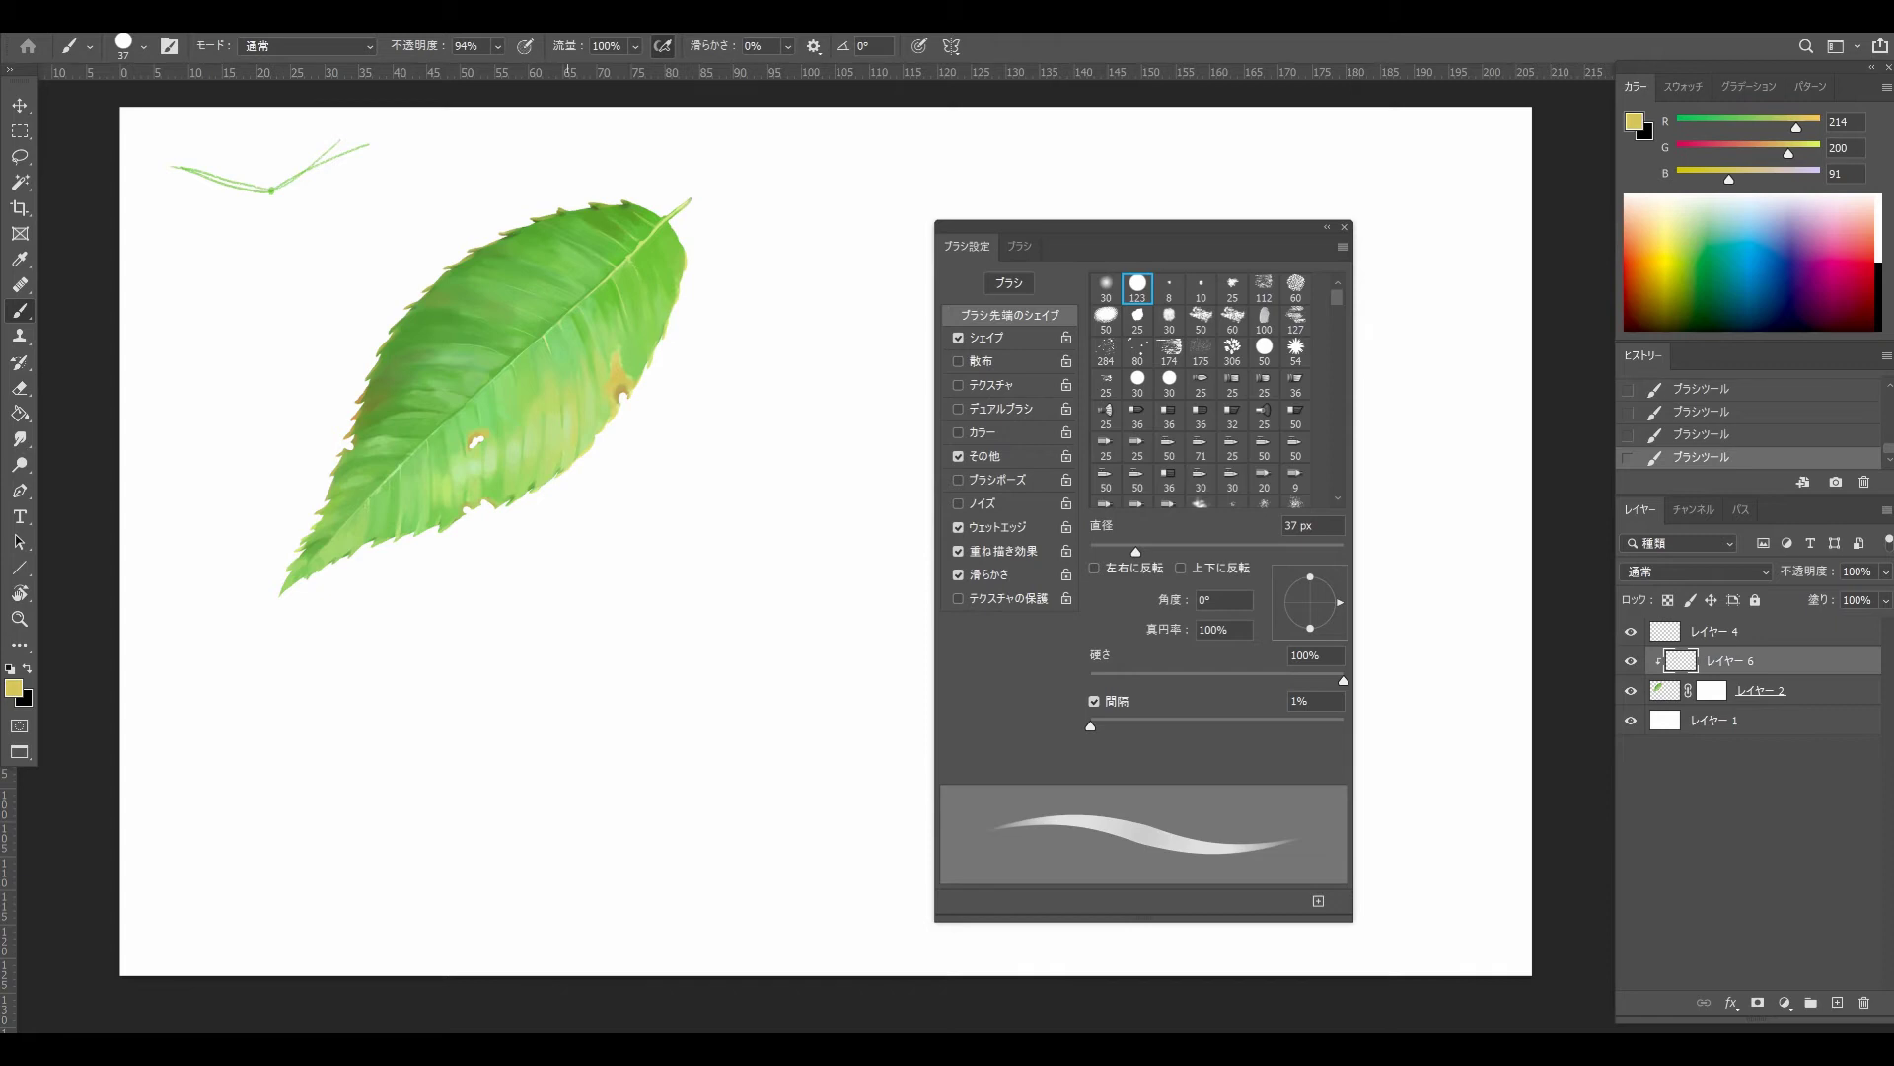
pyautogui.press('F5')
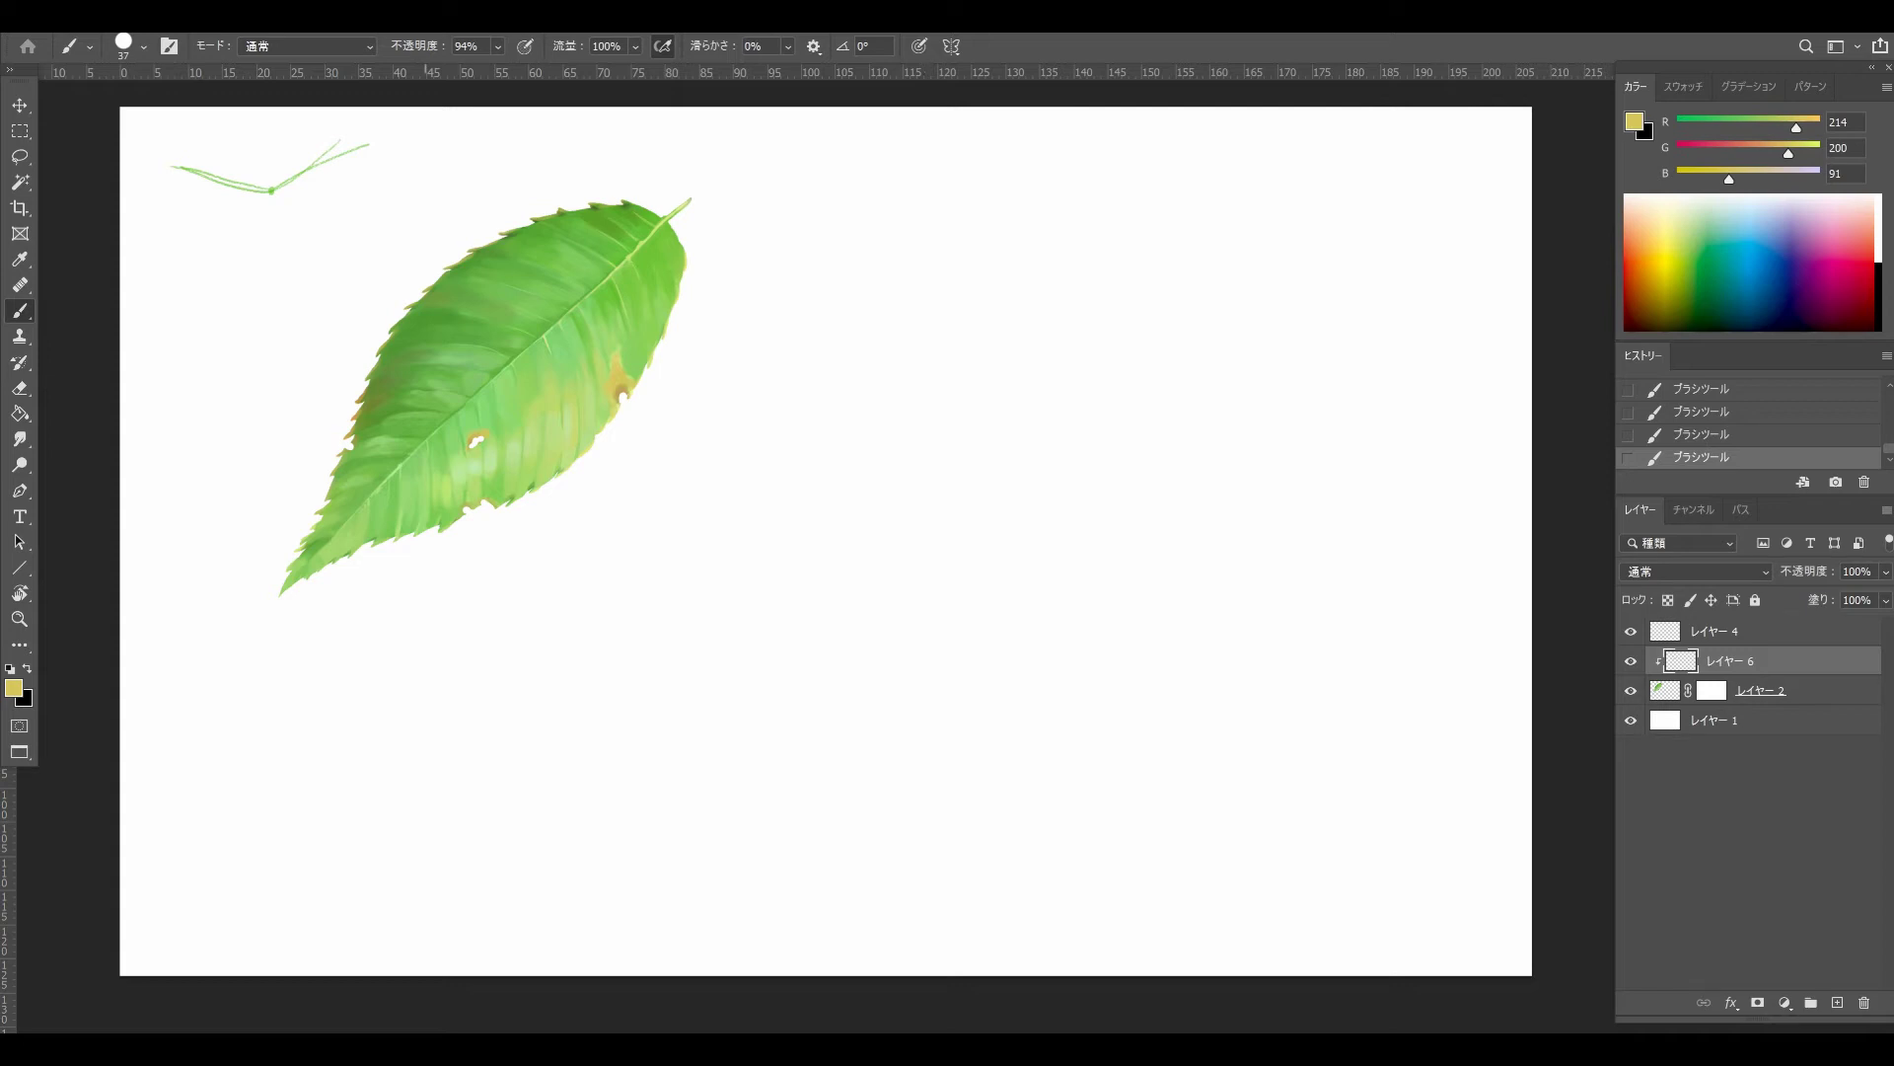
pyautogui.keyDown('alt'); pyautogui.click(425, 432); pyautogui.keyUp('alt')
pyautogui.hotkey('ctrl', 'z')
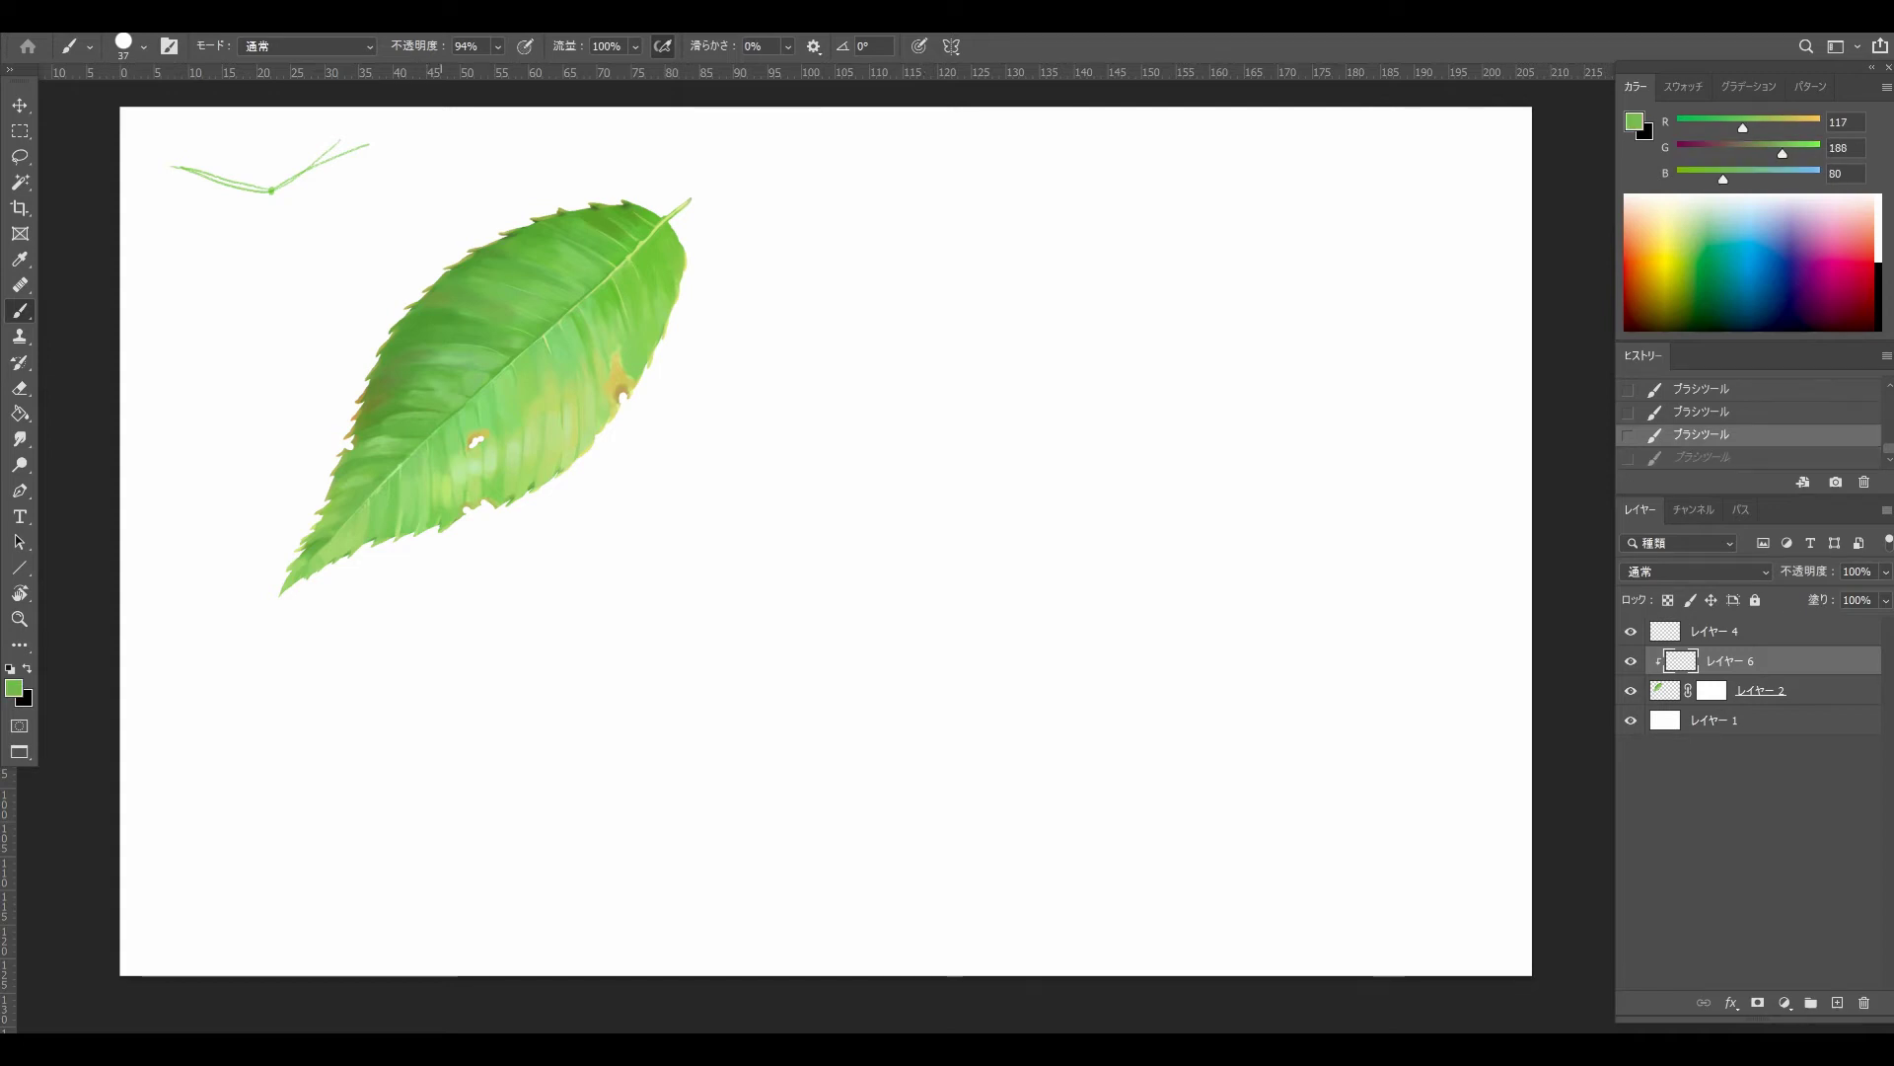
pyautogui.moveTo(415, 410)
pyautogui.mouseDown()
pyautogui.moveTo(389, 396)
pyautogui.moveTo(392, 431)
pyautogui.mouseUp()
pyautogui.hotkey('ctrl', 'z')
# Sample a light green from the leaf and paint thin highlights along its upper-left serrated edge.
pyautogui.press(']')
pyautogui.keyDown('alt'); pyautogui.click(570, 467); pyautogui.keyUp('alt')
pyautogui.moveTo(544, 219); pyautogui.dragTo(468, 254)
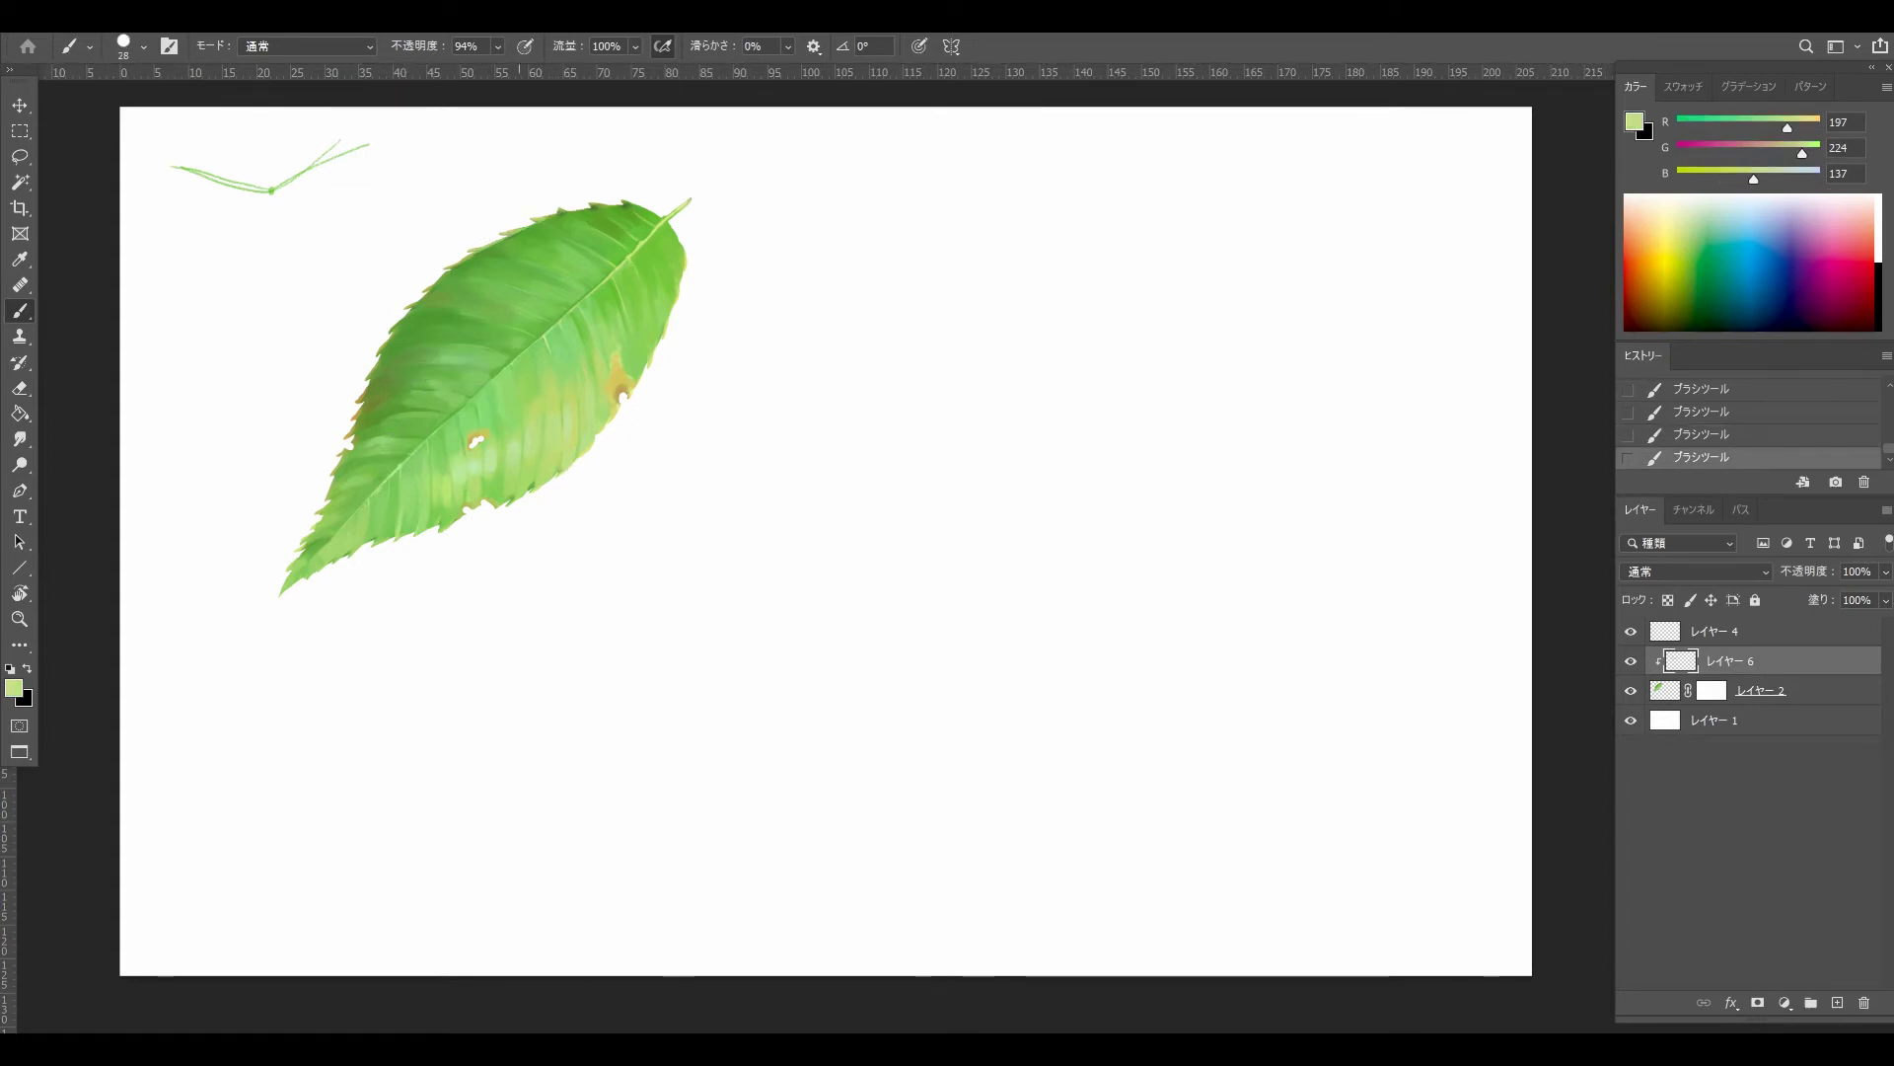
pyautogui.hotkey('ctrl', 'z')
pyautogui.hotkey('ctrl', 'shift', 'z')
pyautogui.moveTo(411, 308); pyautogui.dragTo(397, 343)
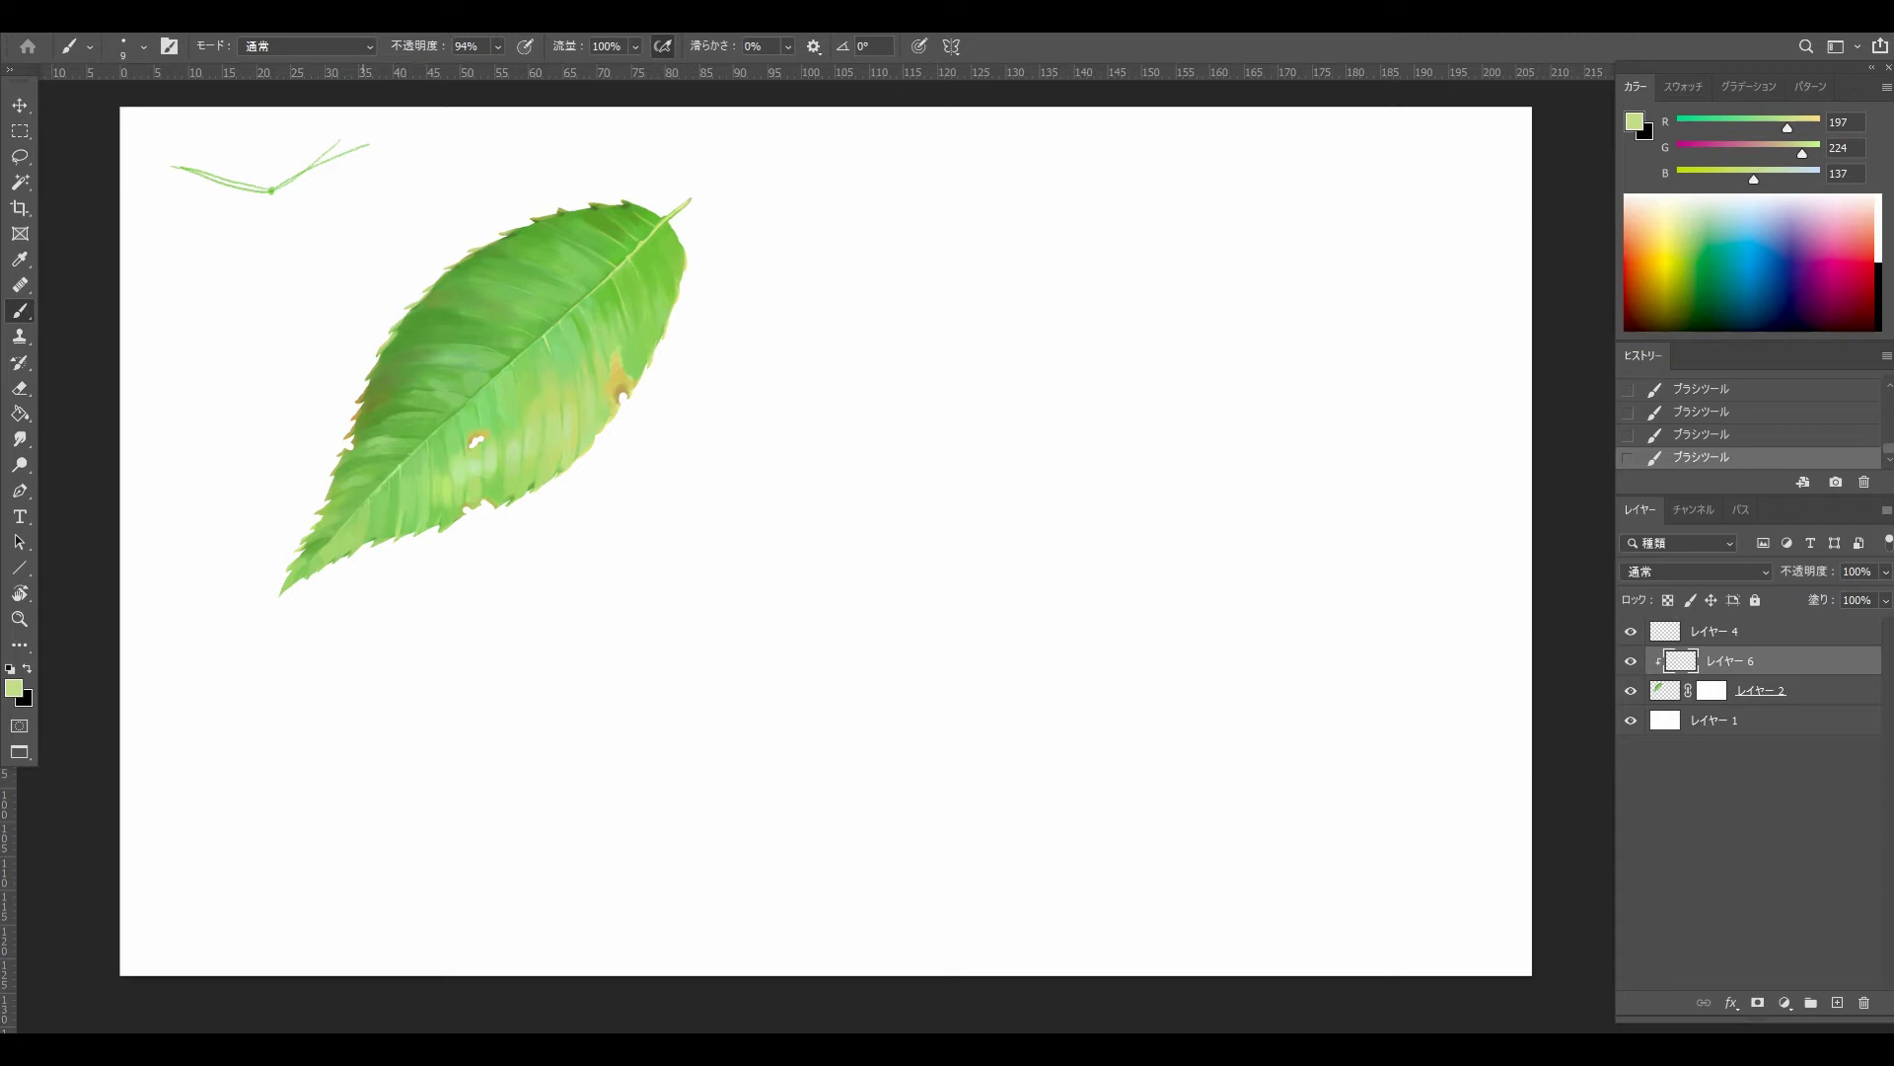
# Touch up the leaf's left edge with sampled brown, pale yellow #f5ef8b and a sampled green.
pyautogui.keyDown('alt'); pyautogui.click(357, 430); pyautogui.keyUp('alt')
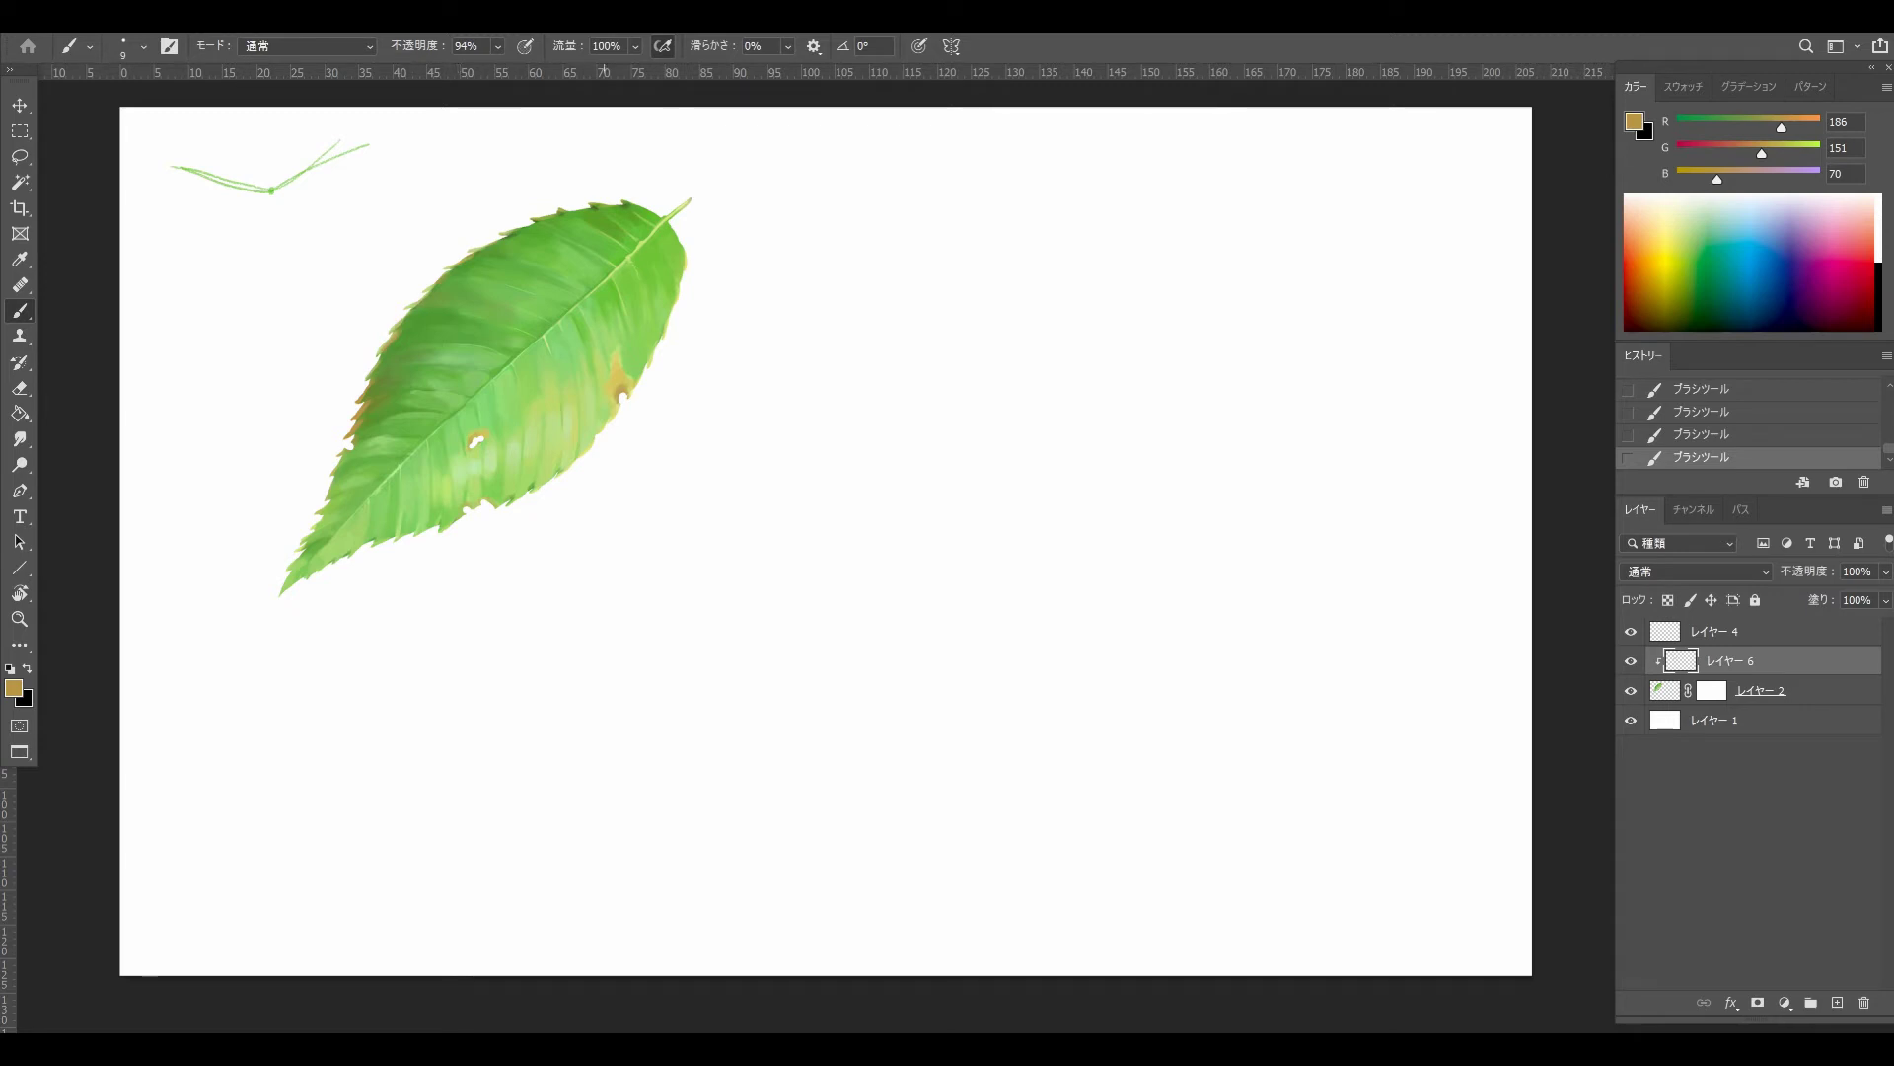
pyautogui.click(14, 687)
pyautogui.moveTo(1220, 177); pyautogui.dragTo(1209, 158)
pyautogui.click(1362, 351)
pyautogui.click(1197, 149)
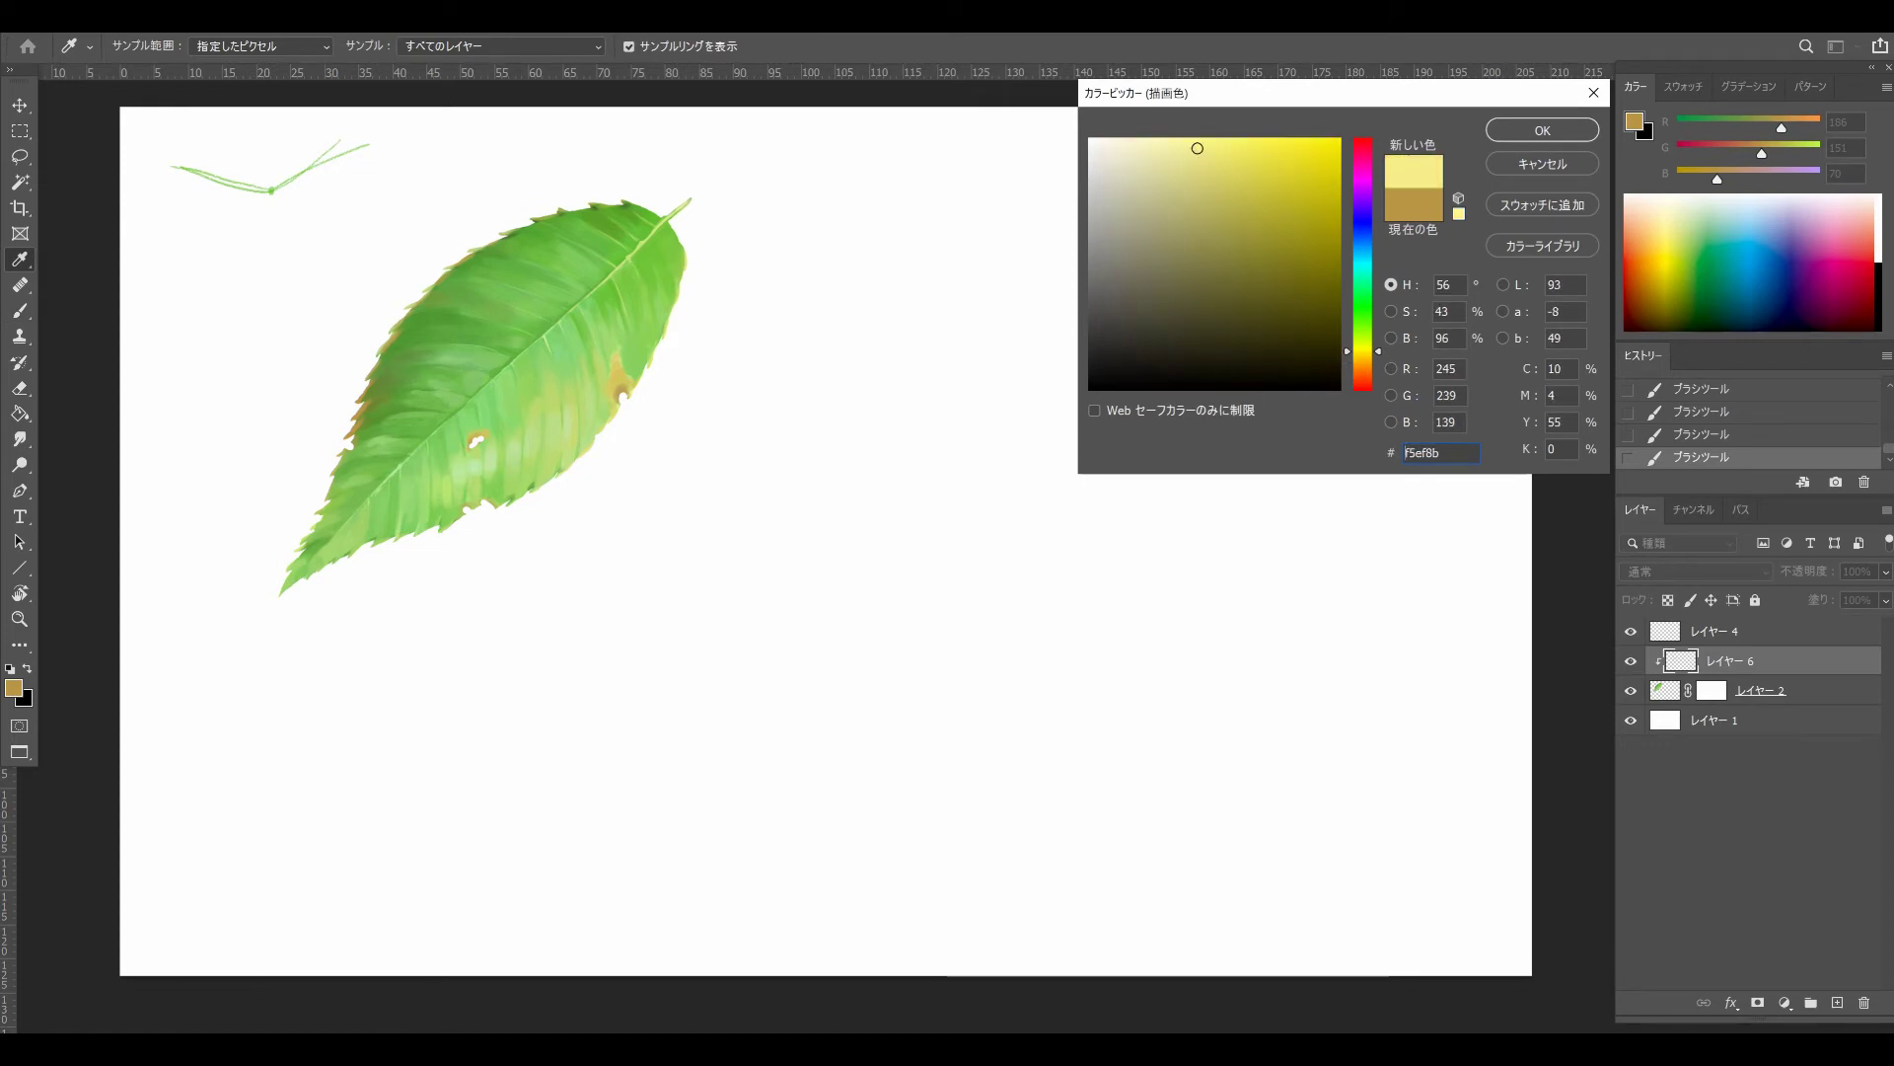
pyautogui.press('Return')
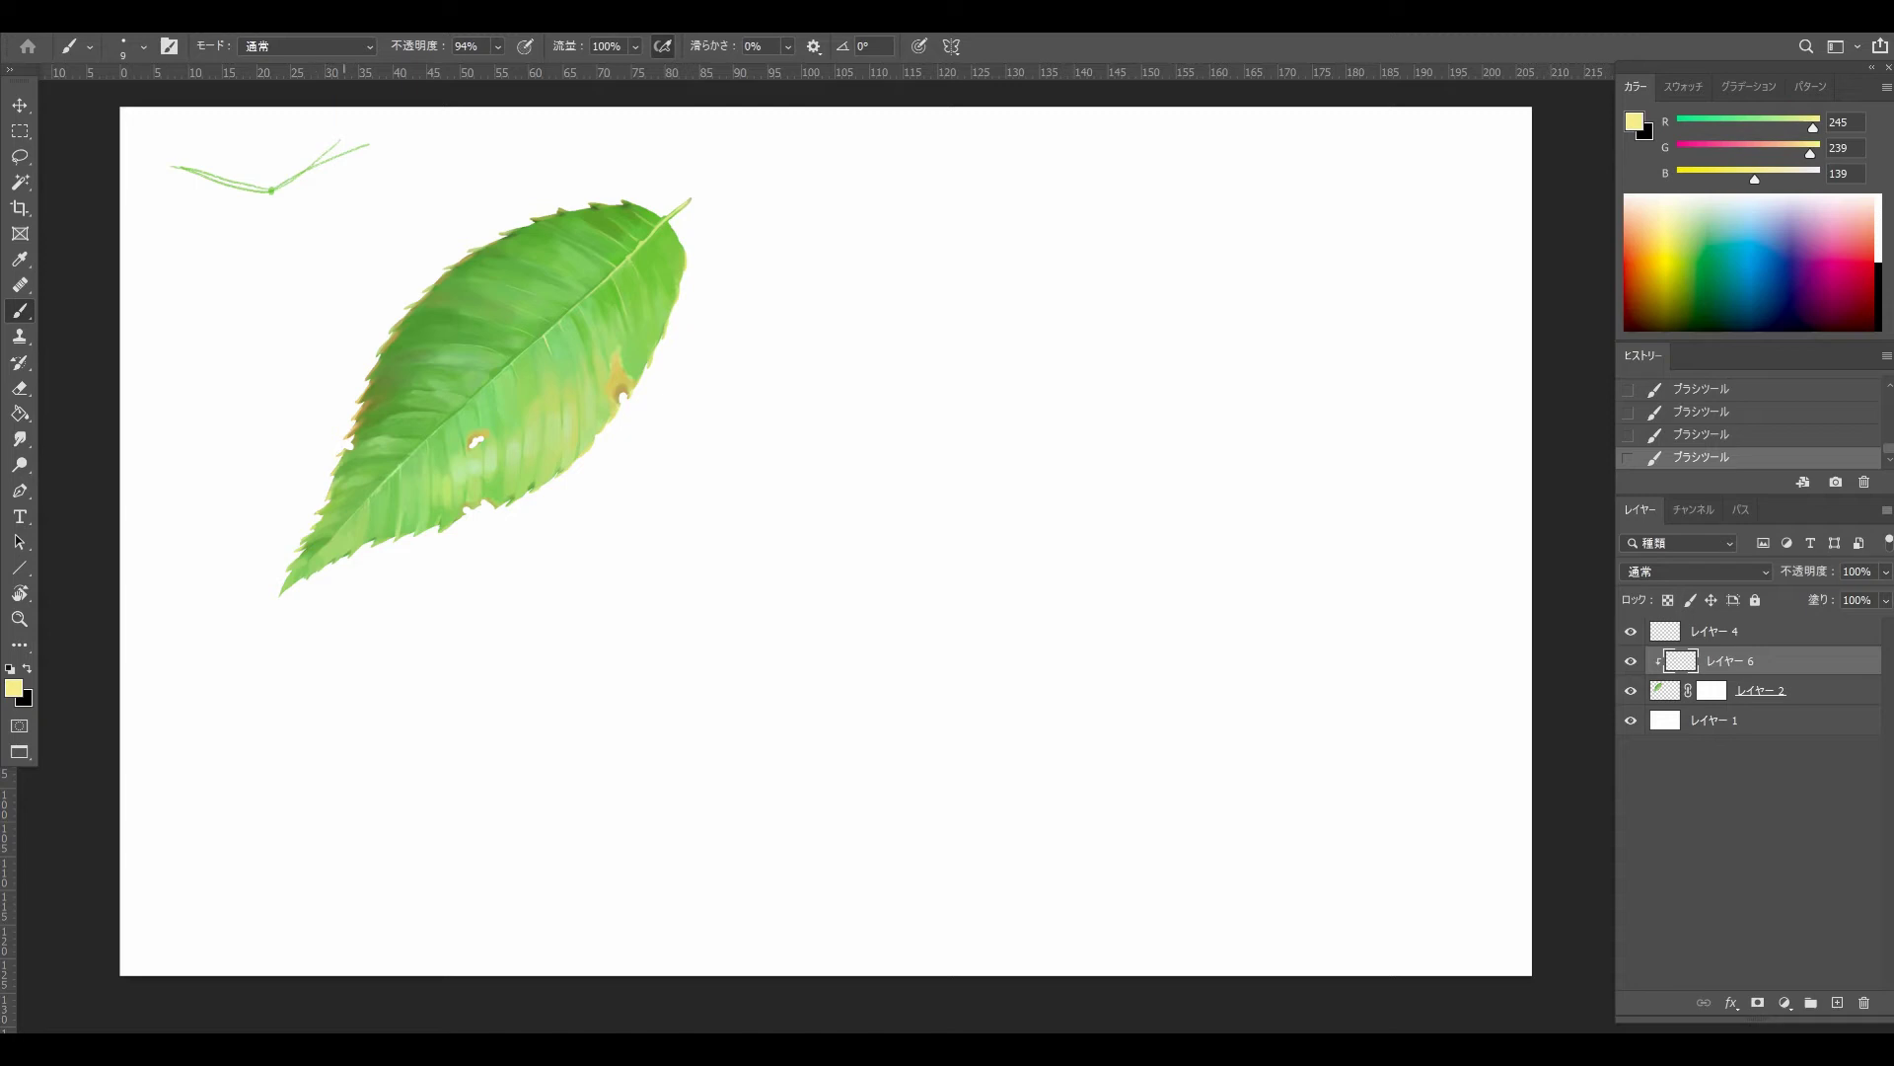
pyautogui.keyDown('alt'); pyautogui.click(385, 418); pyautogui.keyUp('alt')
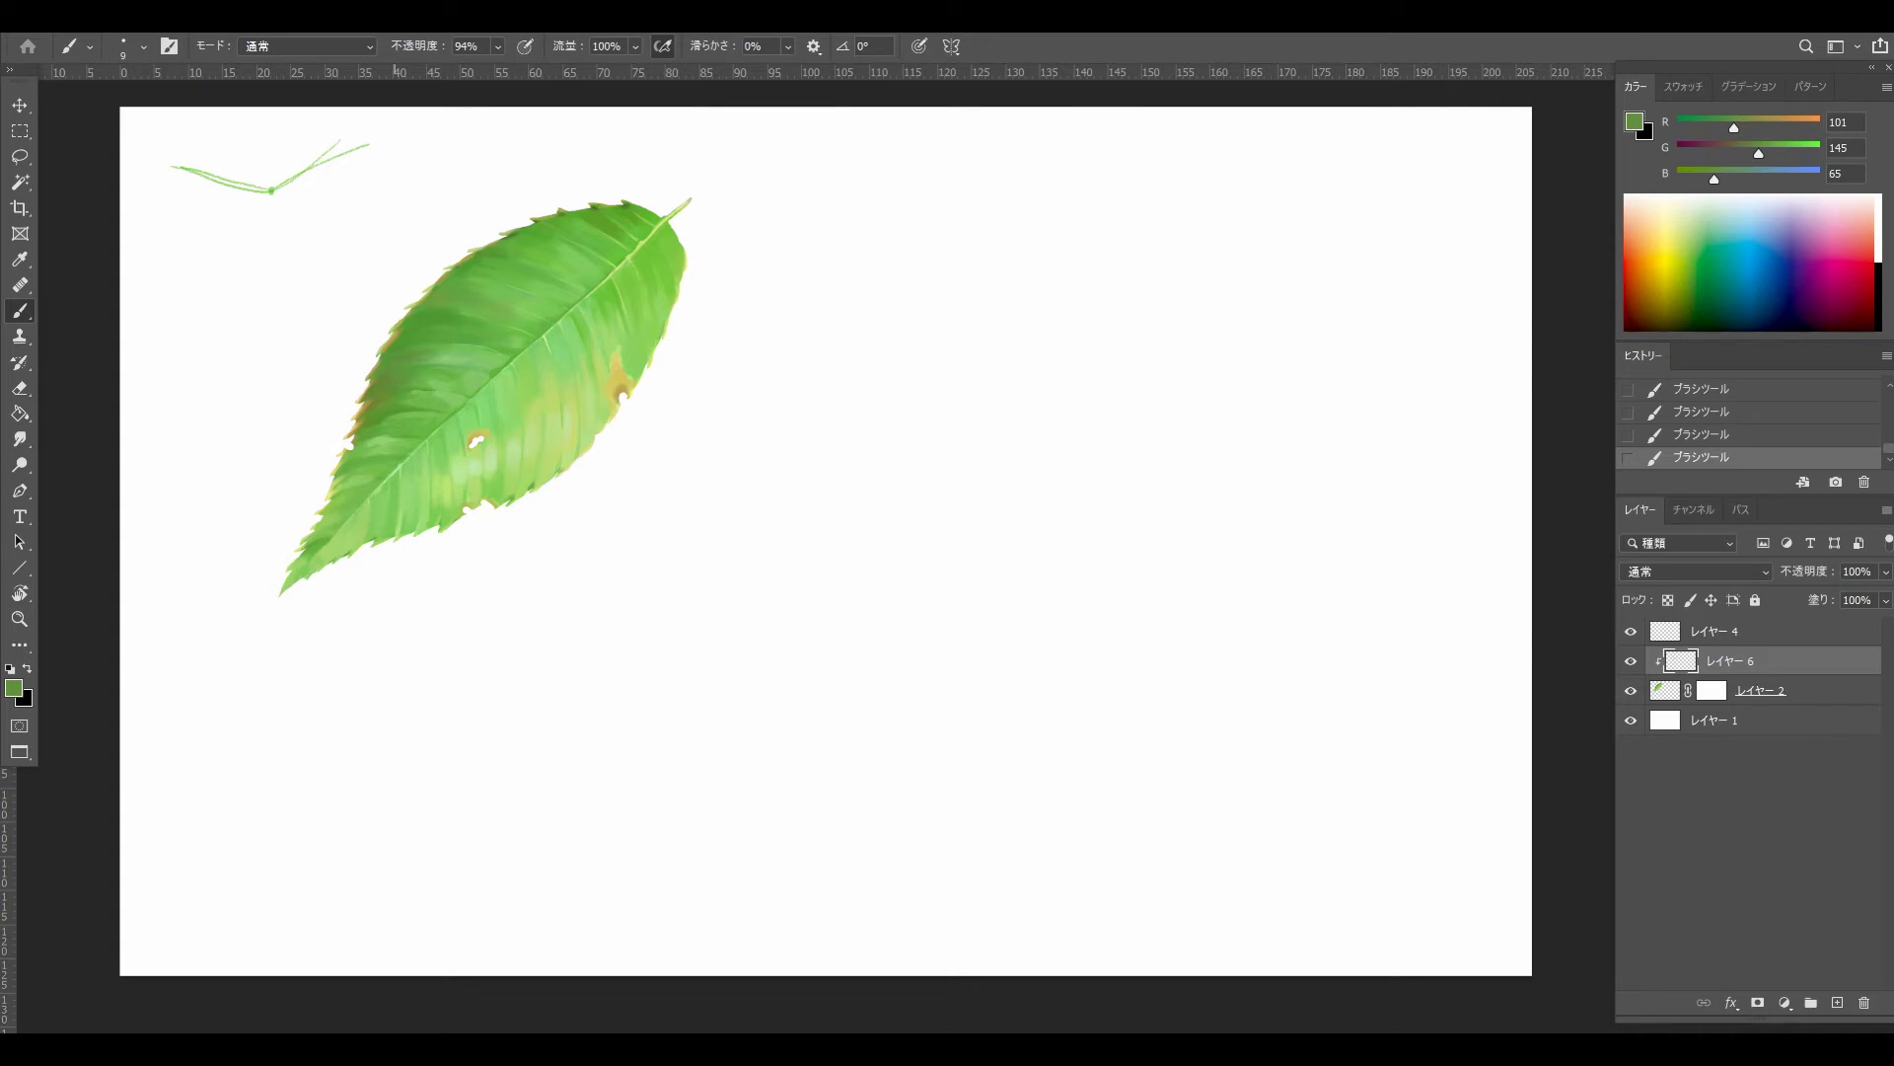
pyautogui.moveTo(1223, 367); pyautogui.dragTo(1245, 367)
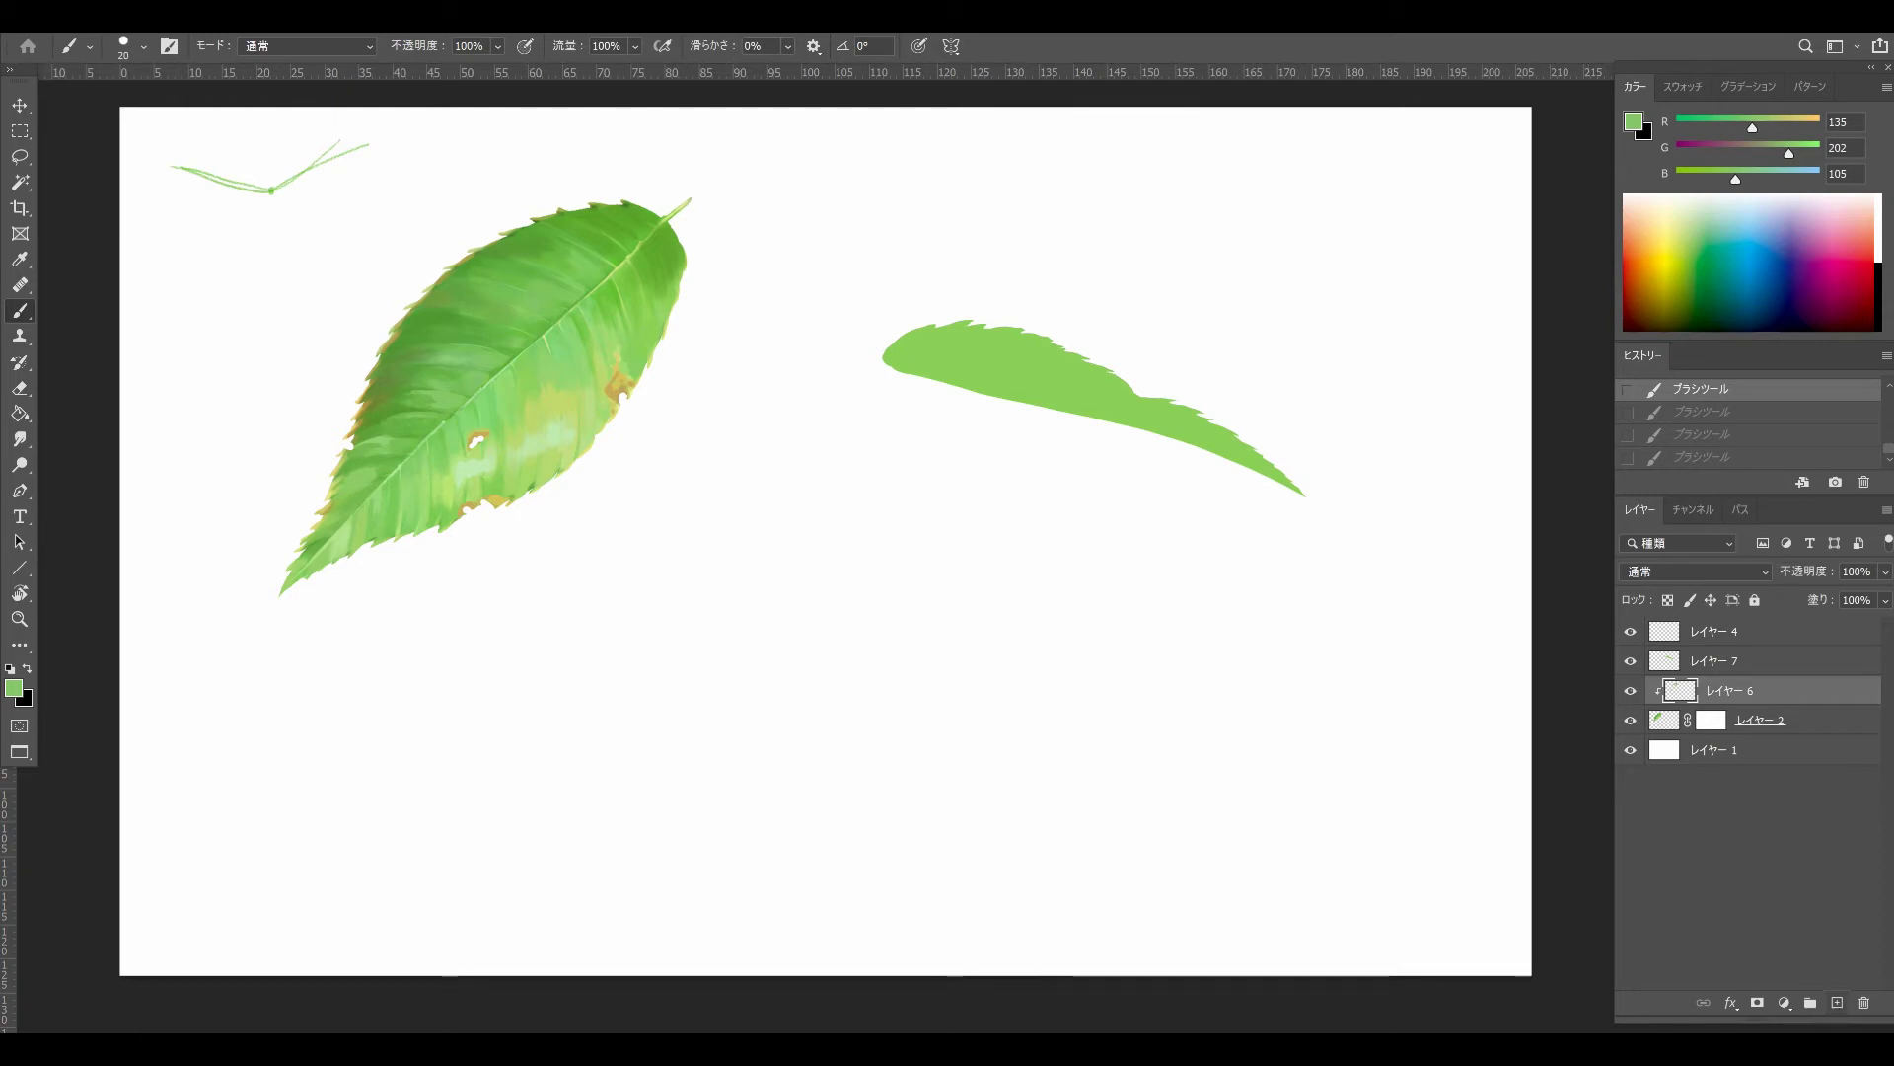
pyautogui.click(1715, 661)
pyautogui.click(1837, 1002)
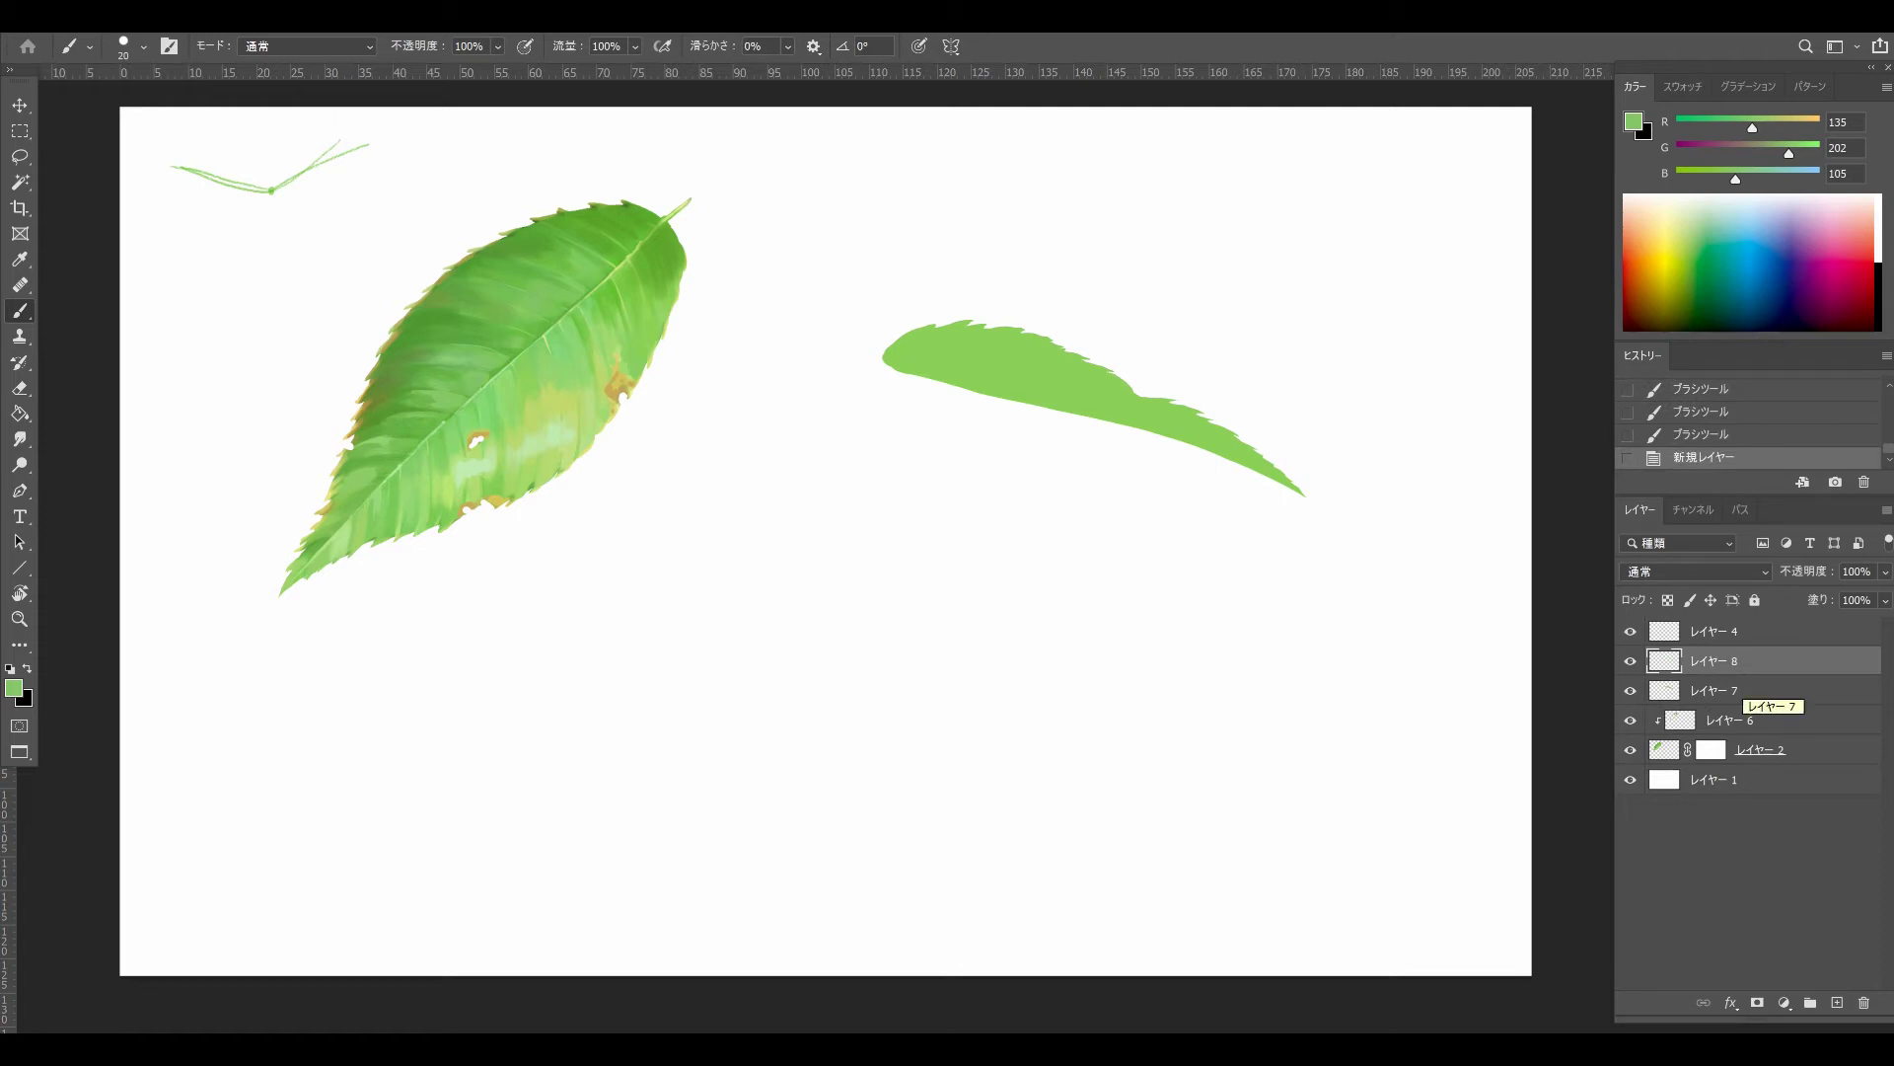
pyautogui.press('z')
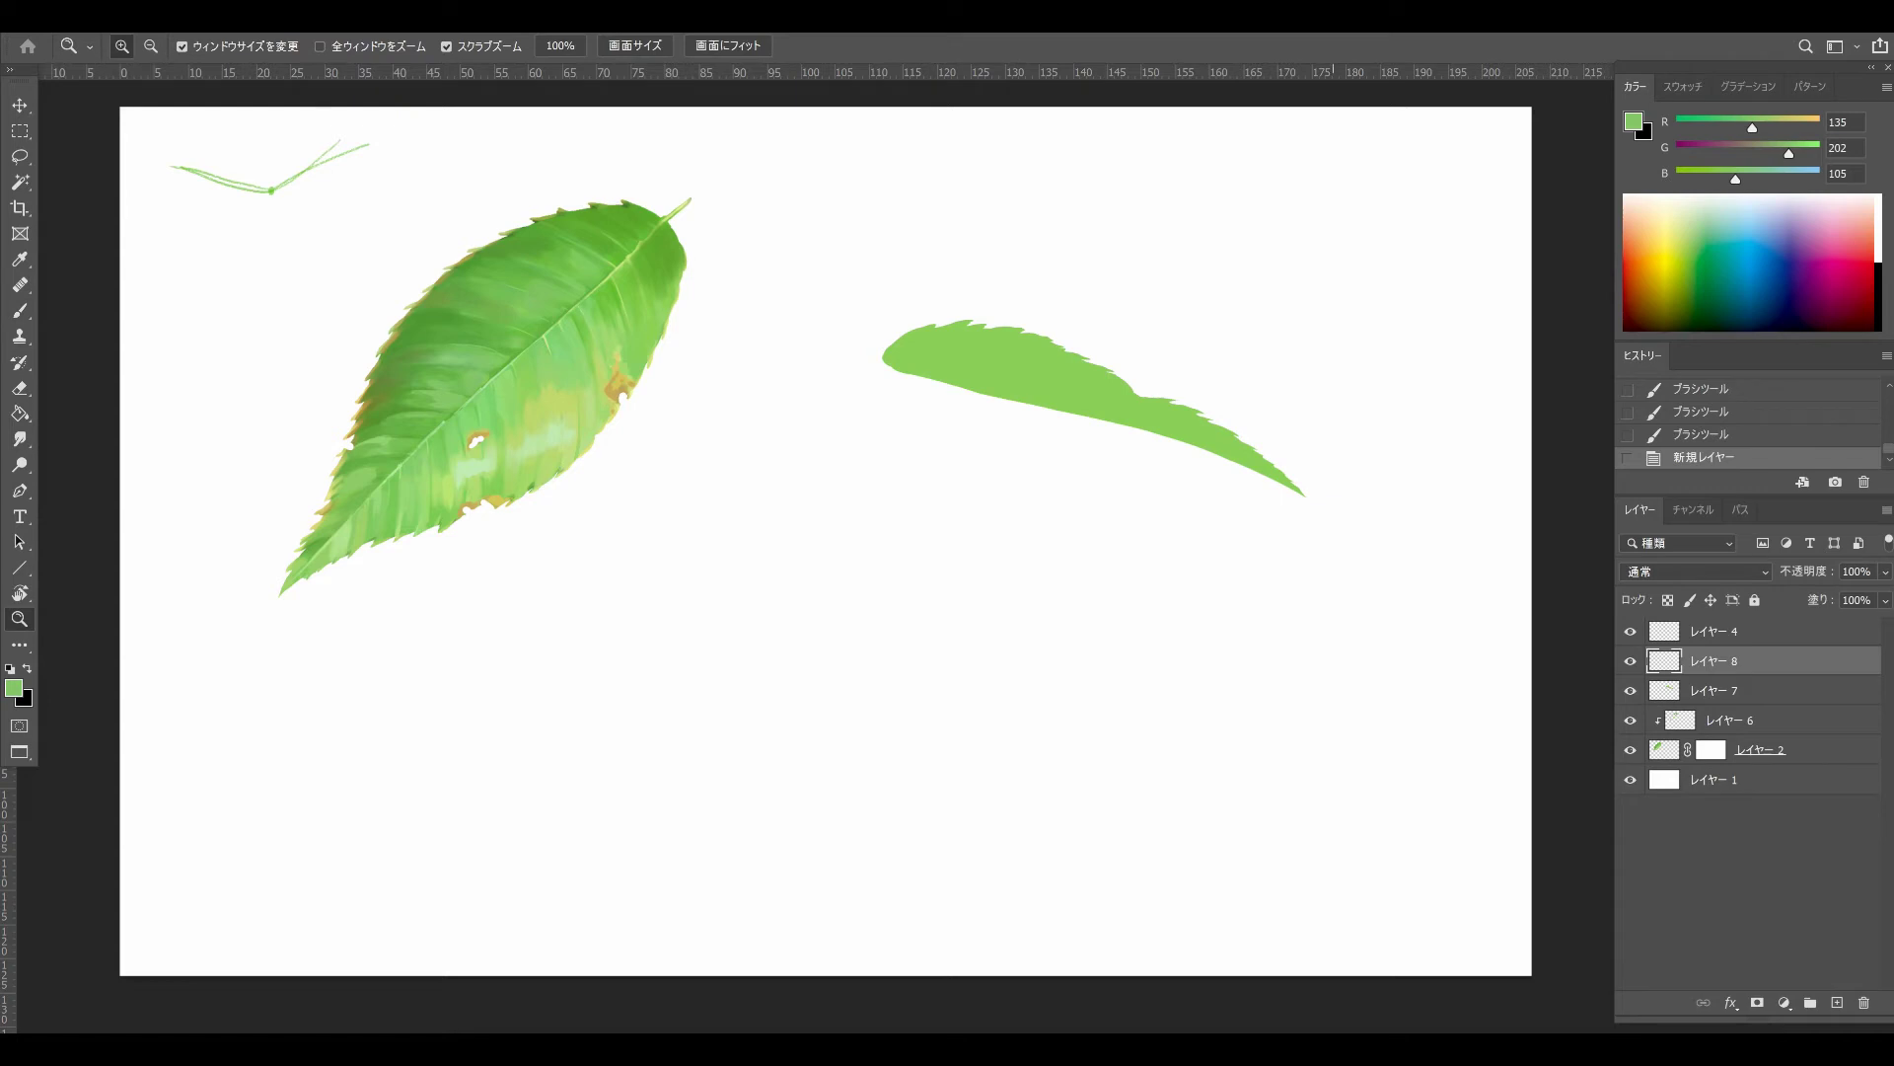
pyautogui.hotkey('ctrl', 'z')
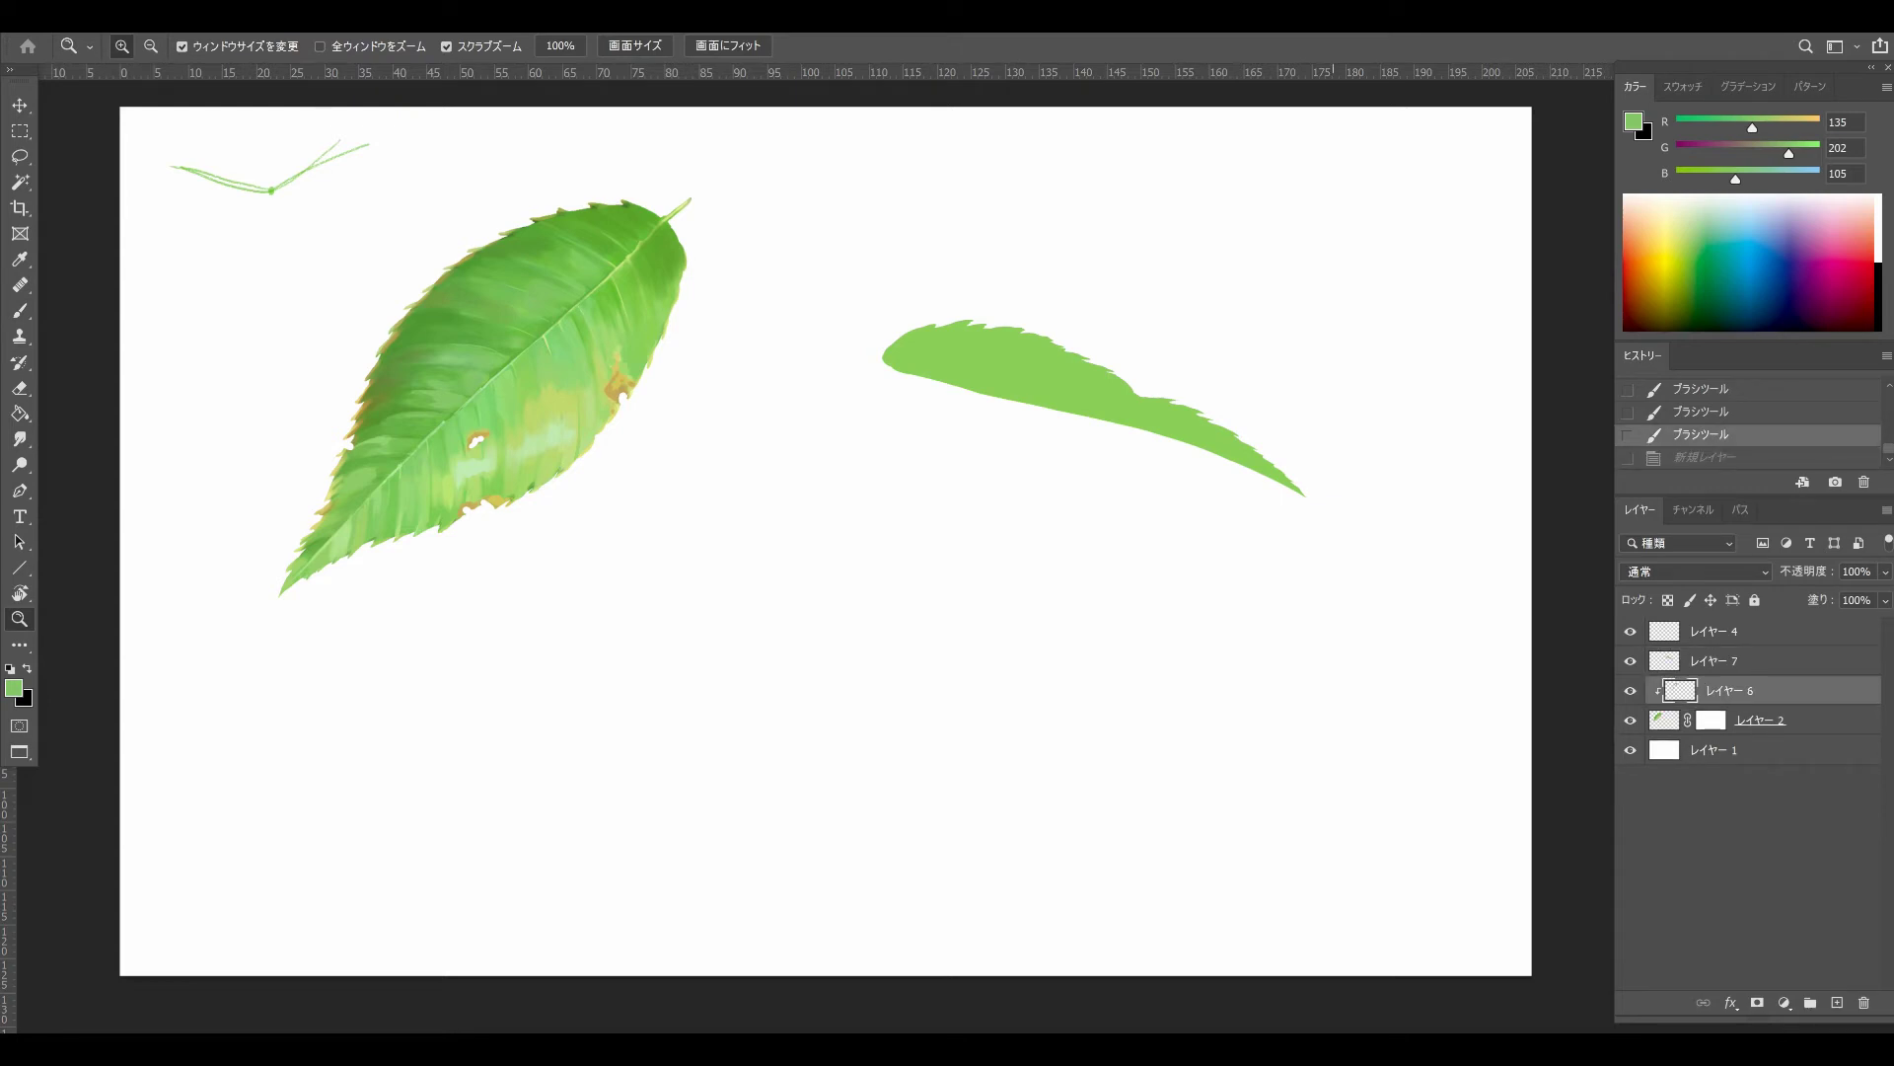
# Clip レイヤー 4 to レイヤー 7, the layer holding the second leaf's silhouette.
pyautogui.click(1716, 632)
pyautogui.click(1630, 632)
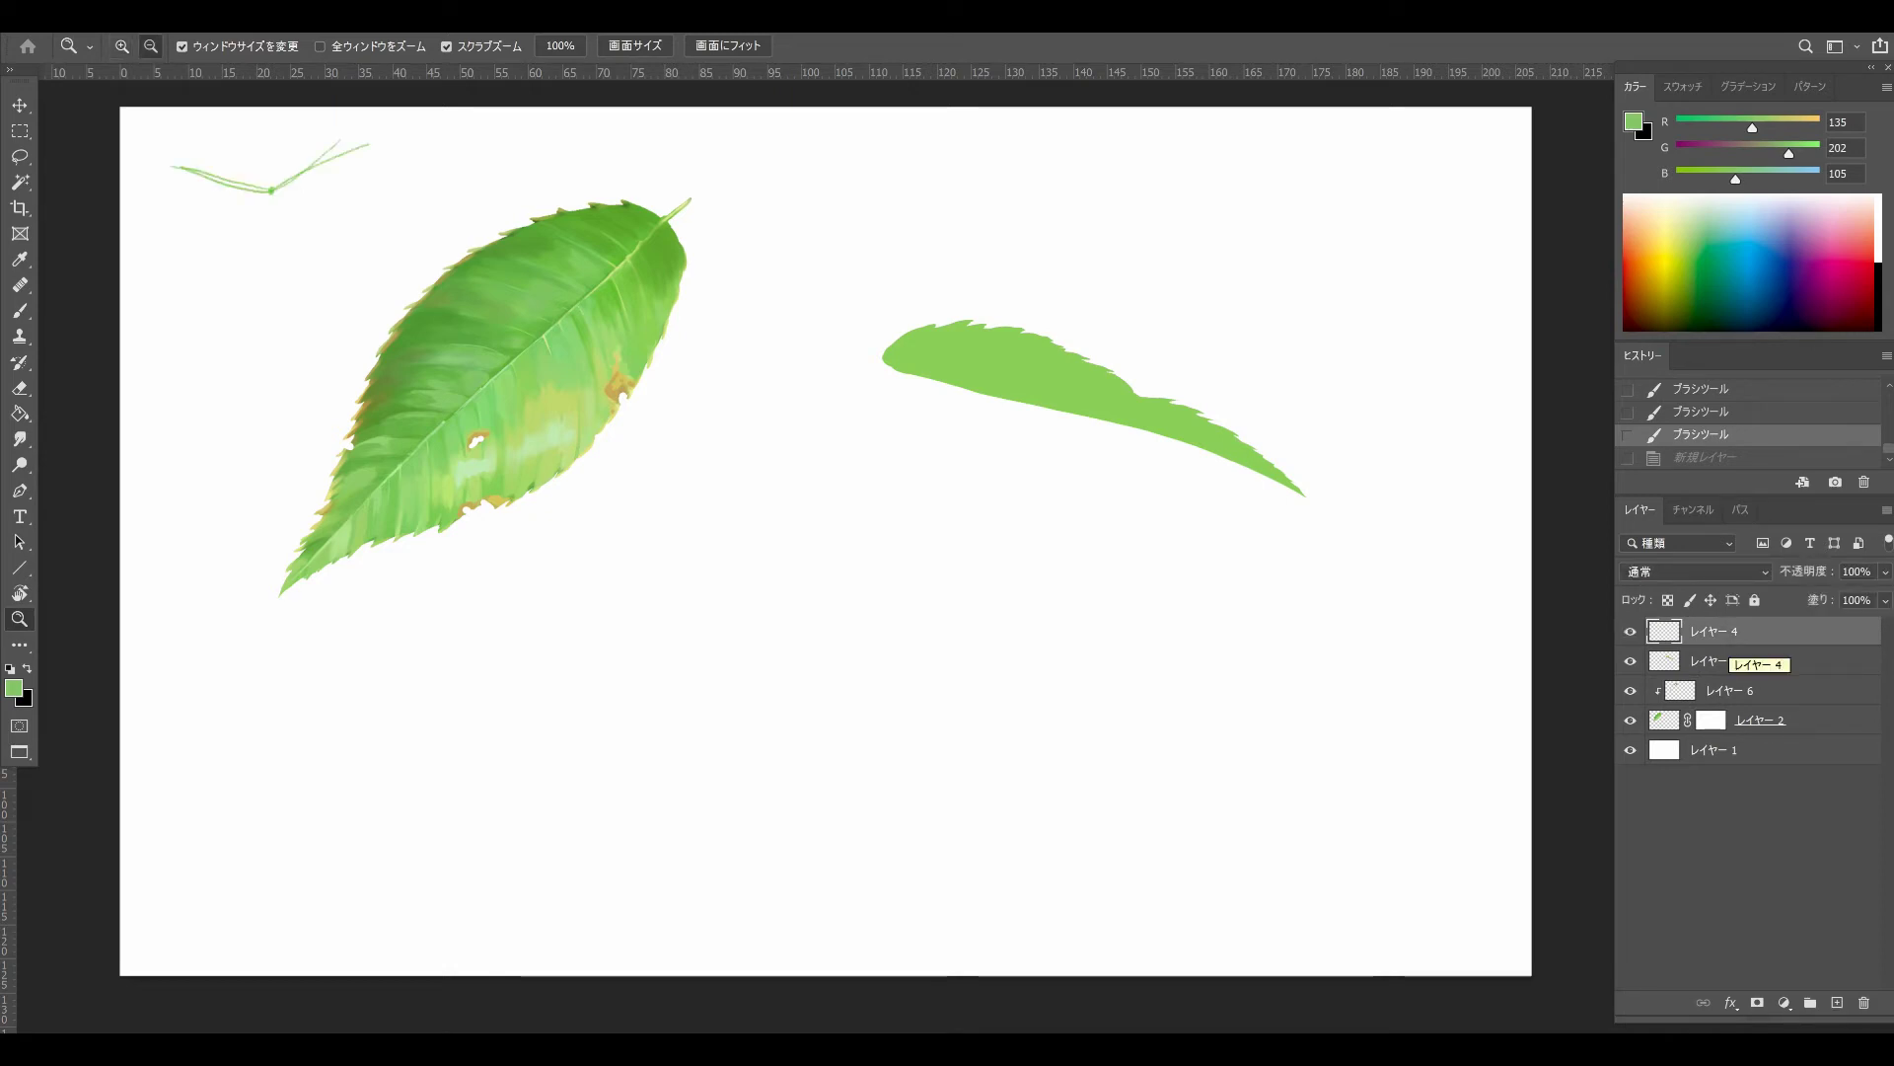
pyautogui.hotkey('ctrl', 'z')
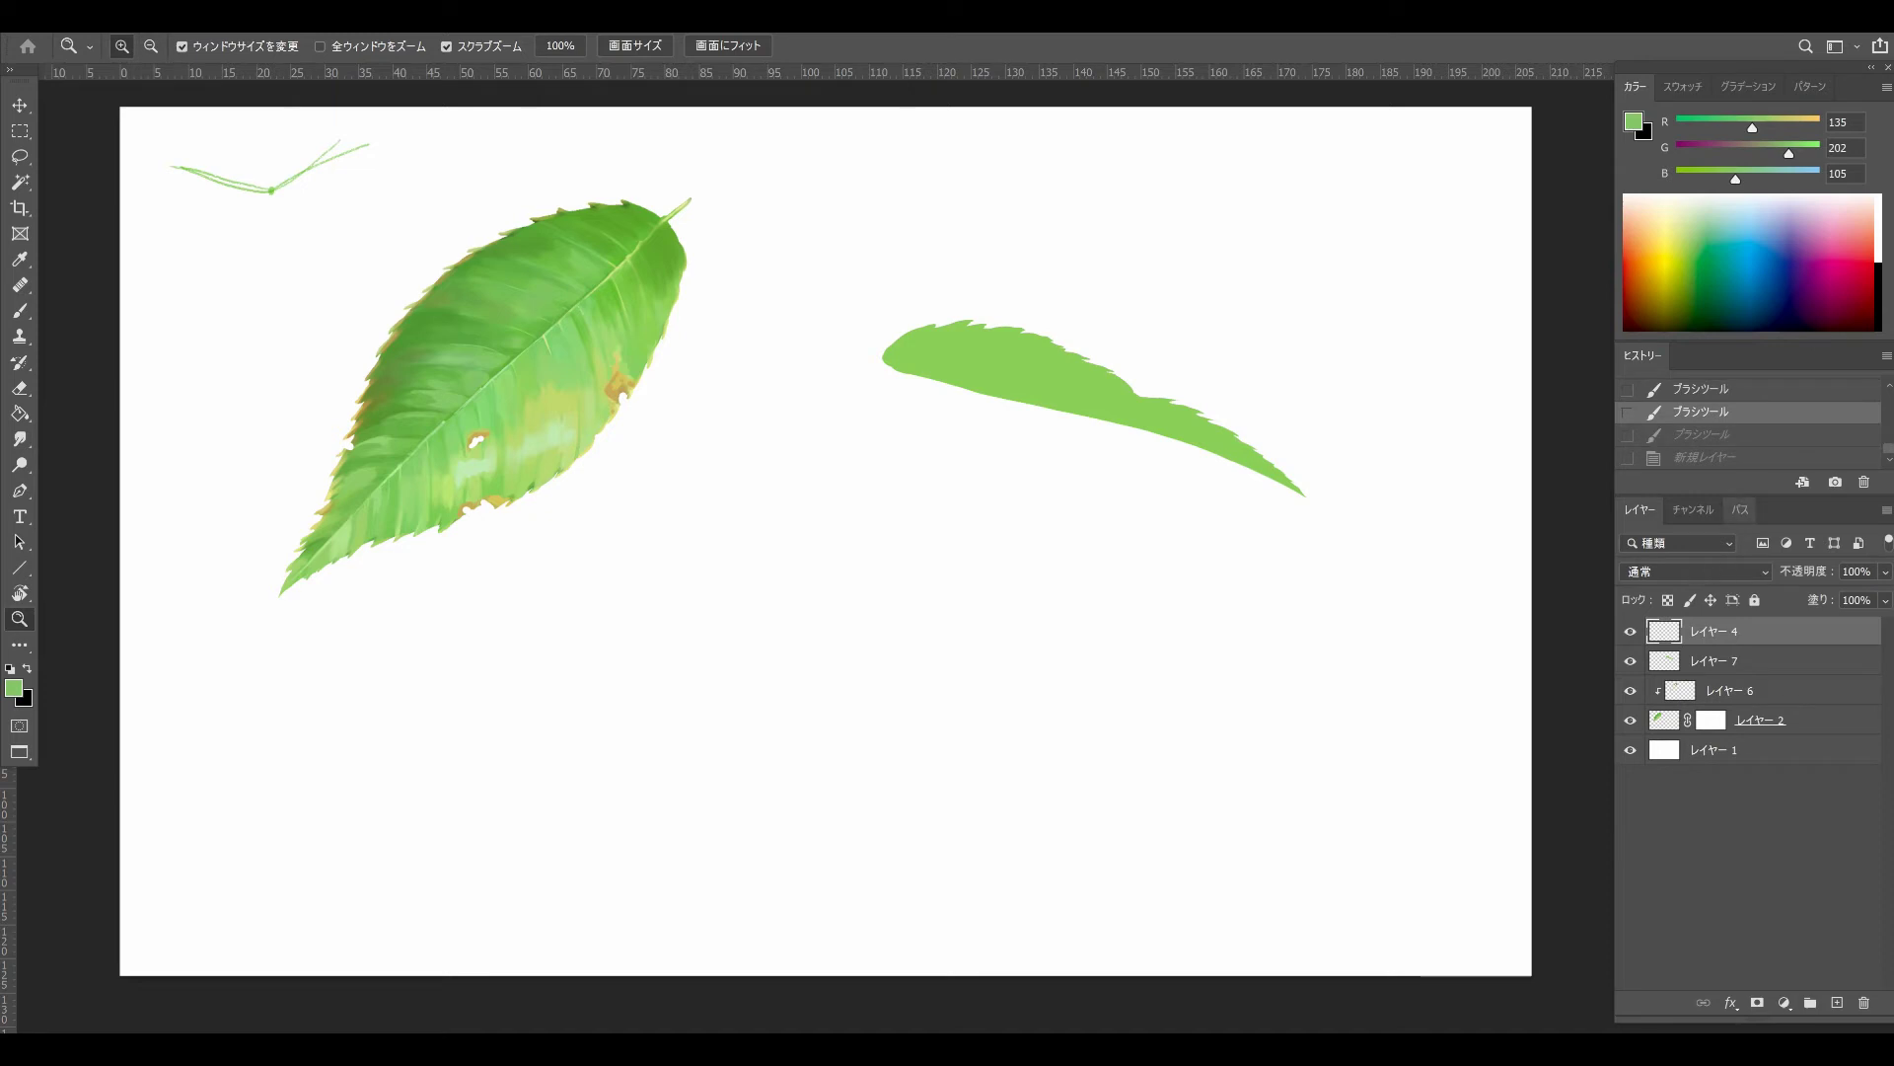
pyautogui.hotkey('ctrl', 'shift', 'z')
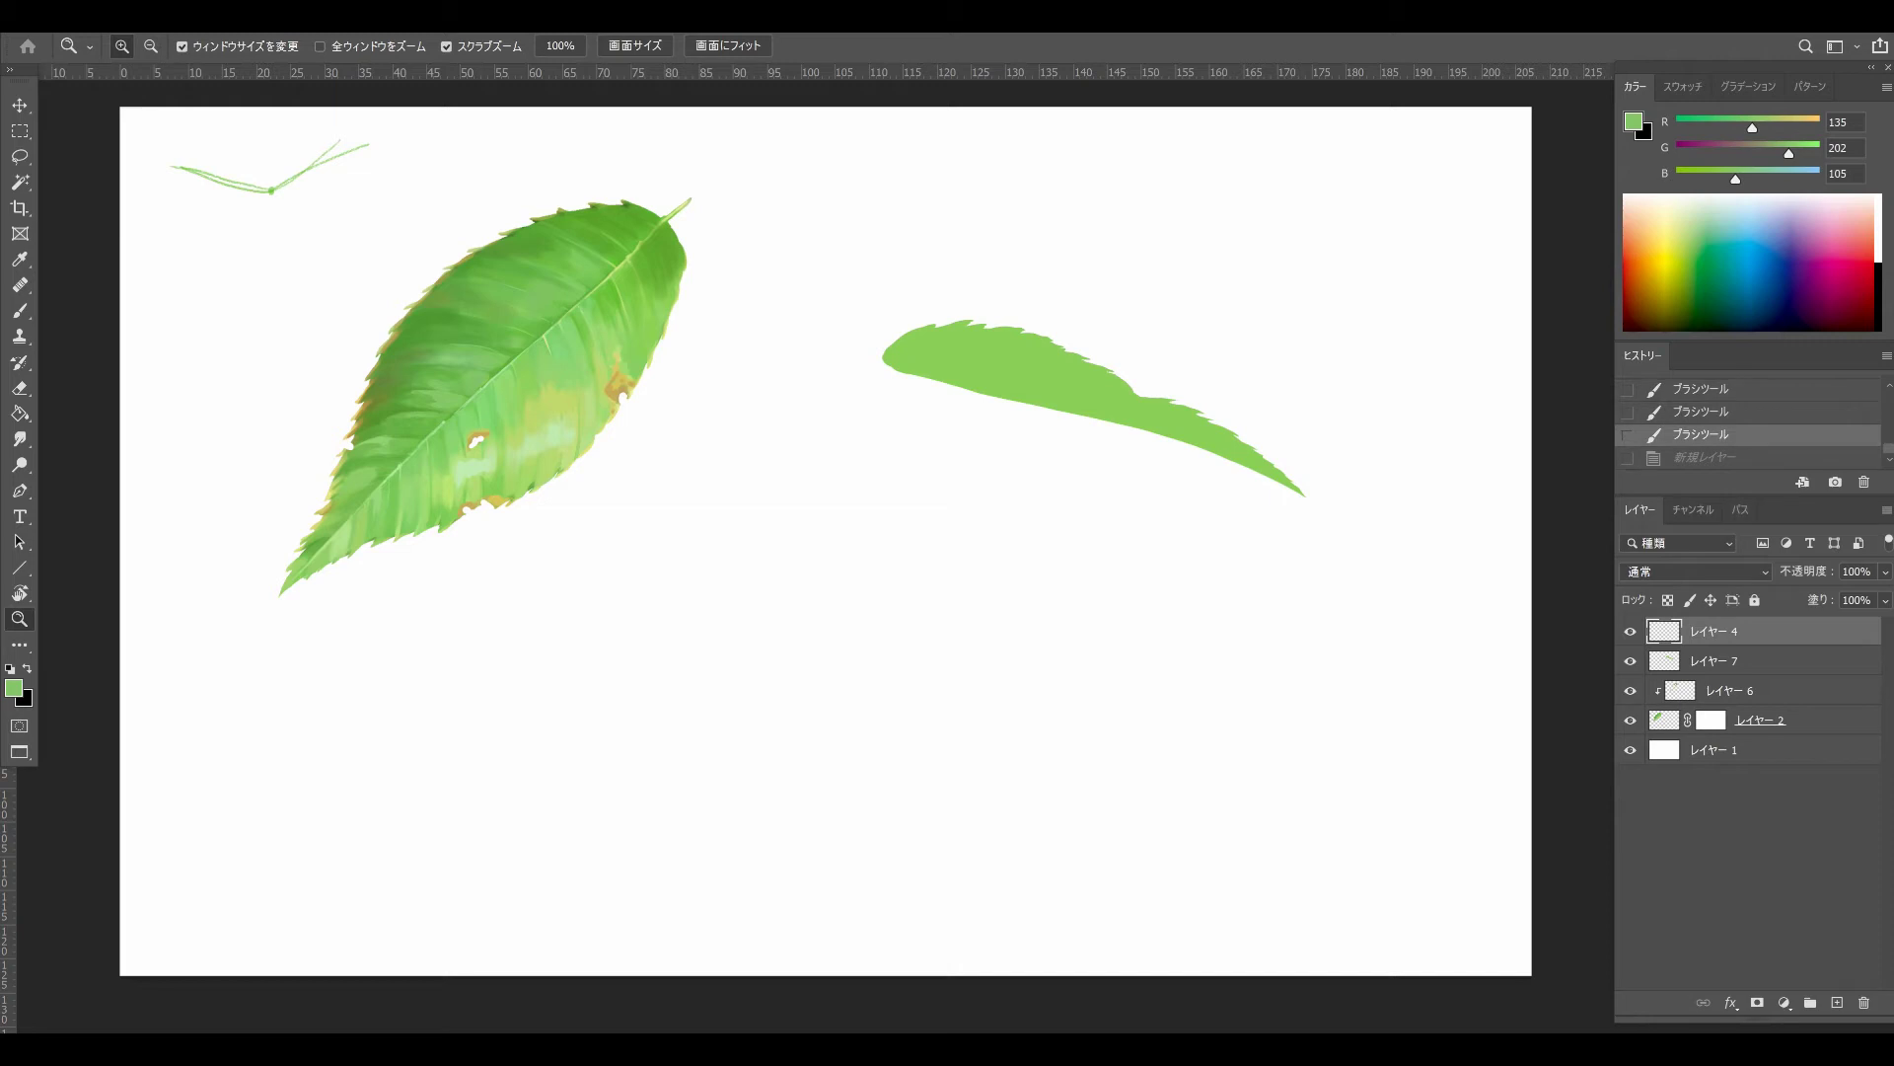
pyautogui.hotkey('ctrl', 'alt', 'g')
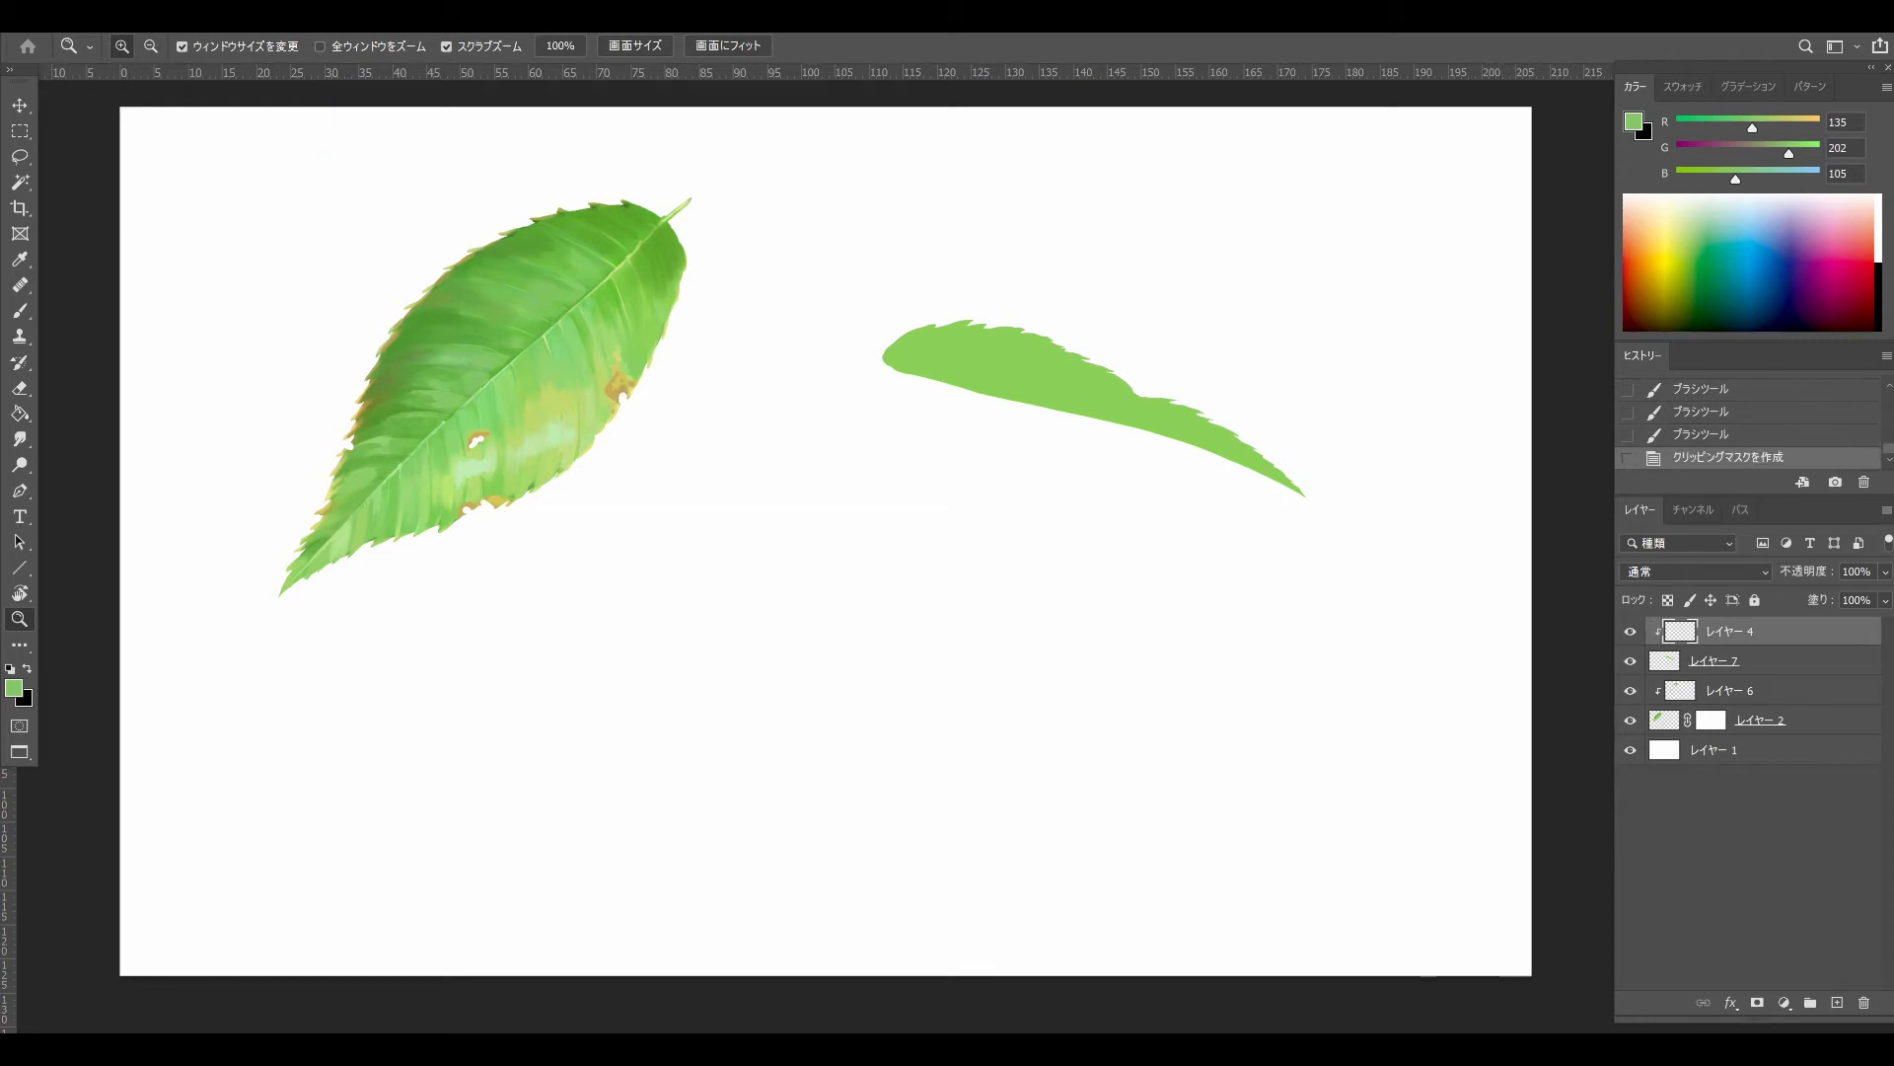
# Paint the upper-left part of the second leaf in green #64cb44 with a 71 px brush on the clipped layer.
pyautogui.press('b')
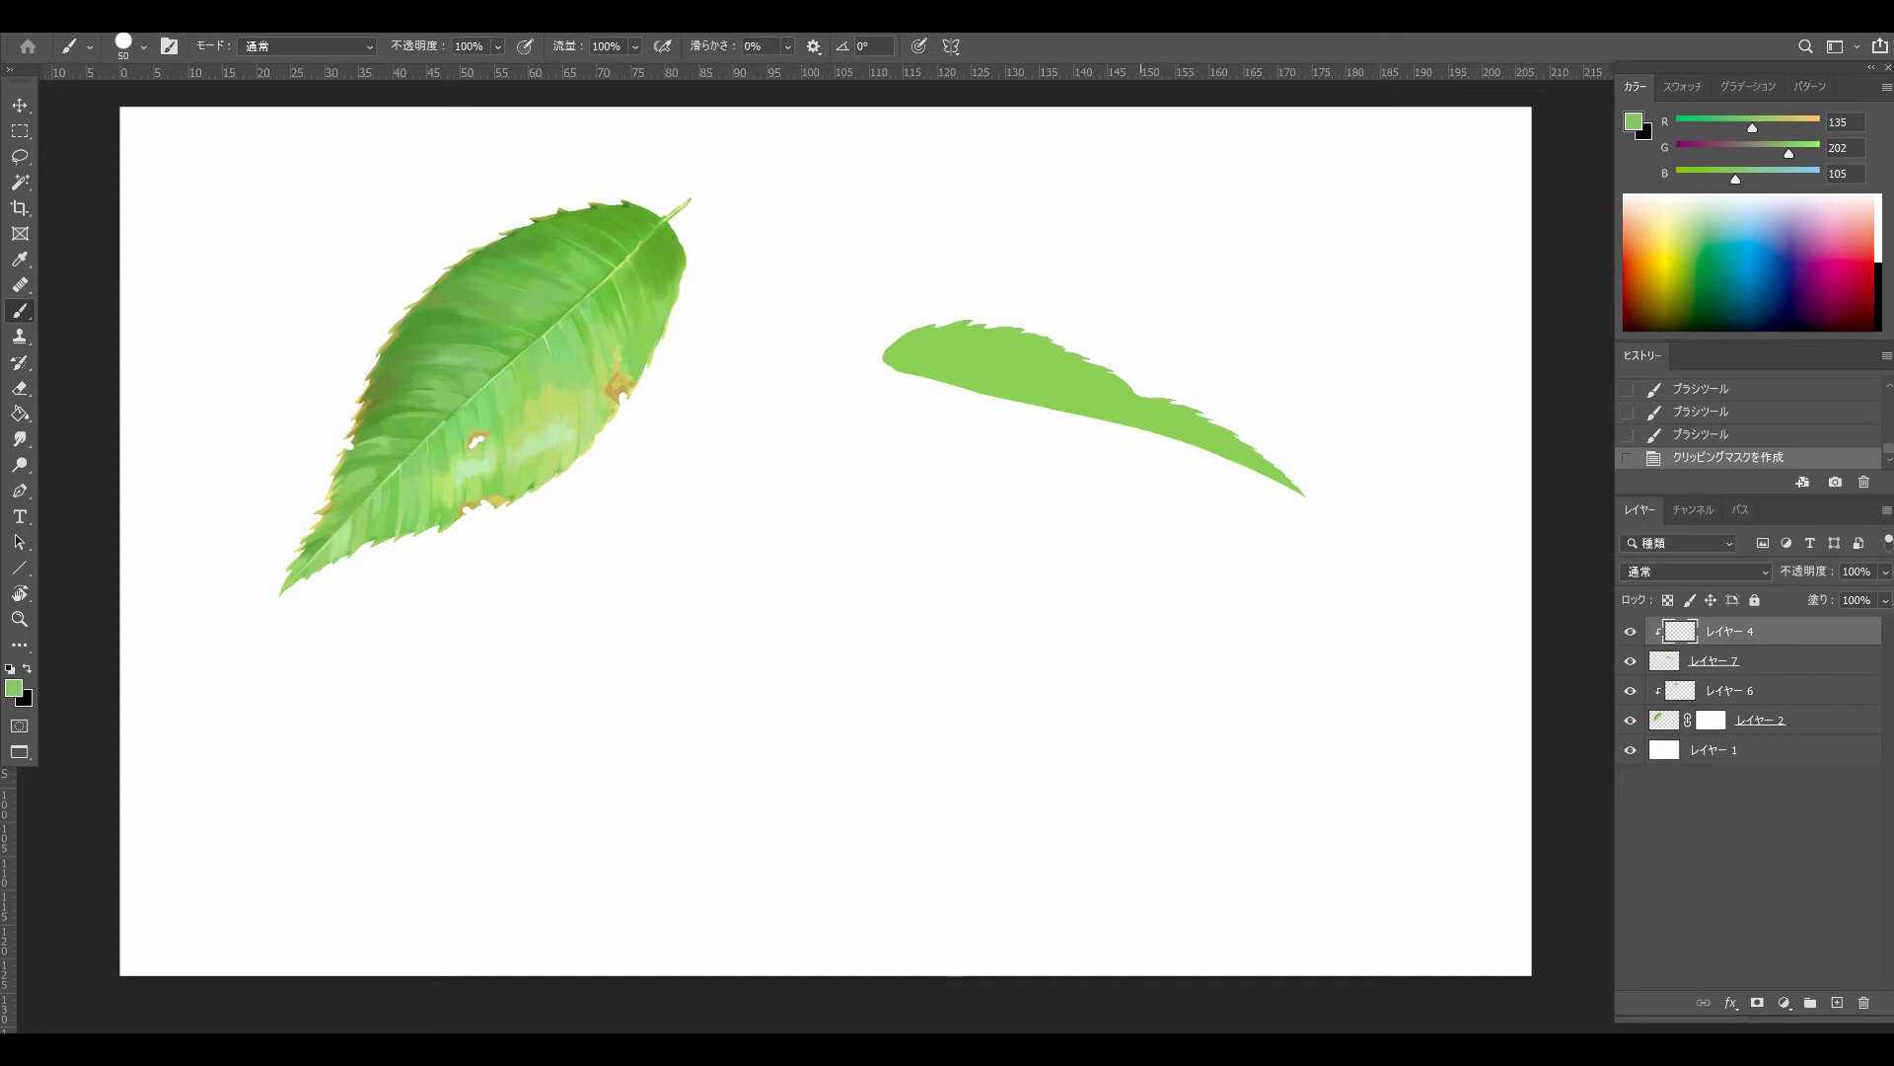
pyautogui.moveTo(1144, 388); pyautogui.dragTo(1138, 388)
pyautogui.keyDown('alt'); pyautogui.click(1086, 417); pyautogui.keyUp('alt')
pyautogui.click(13, 688)
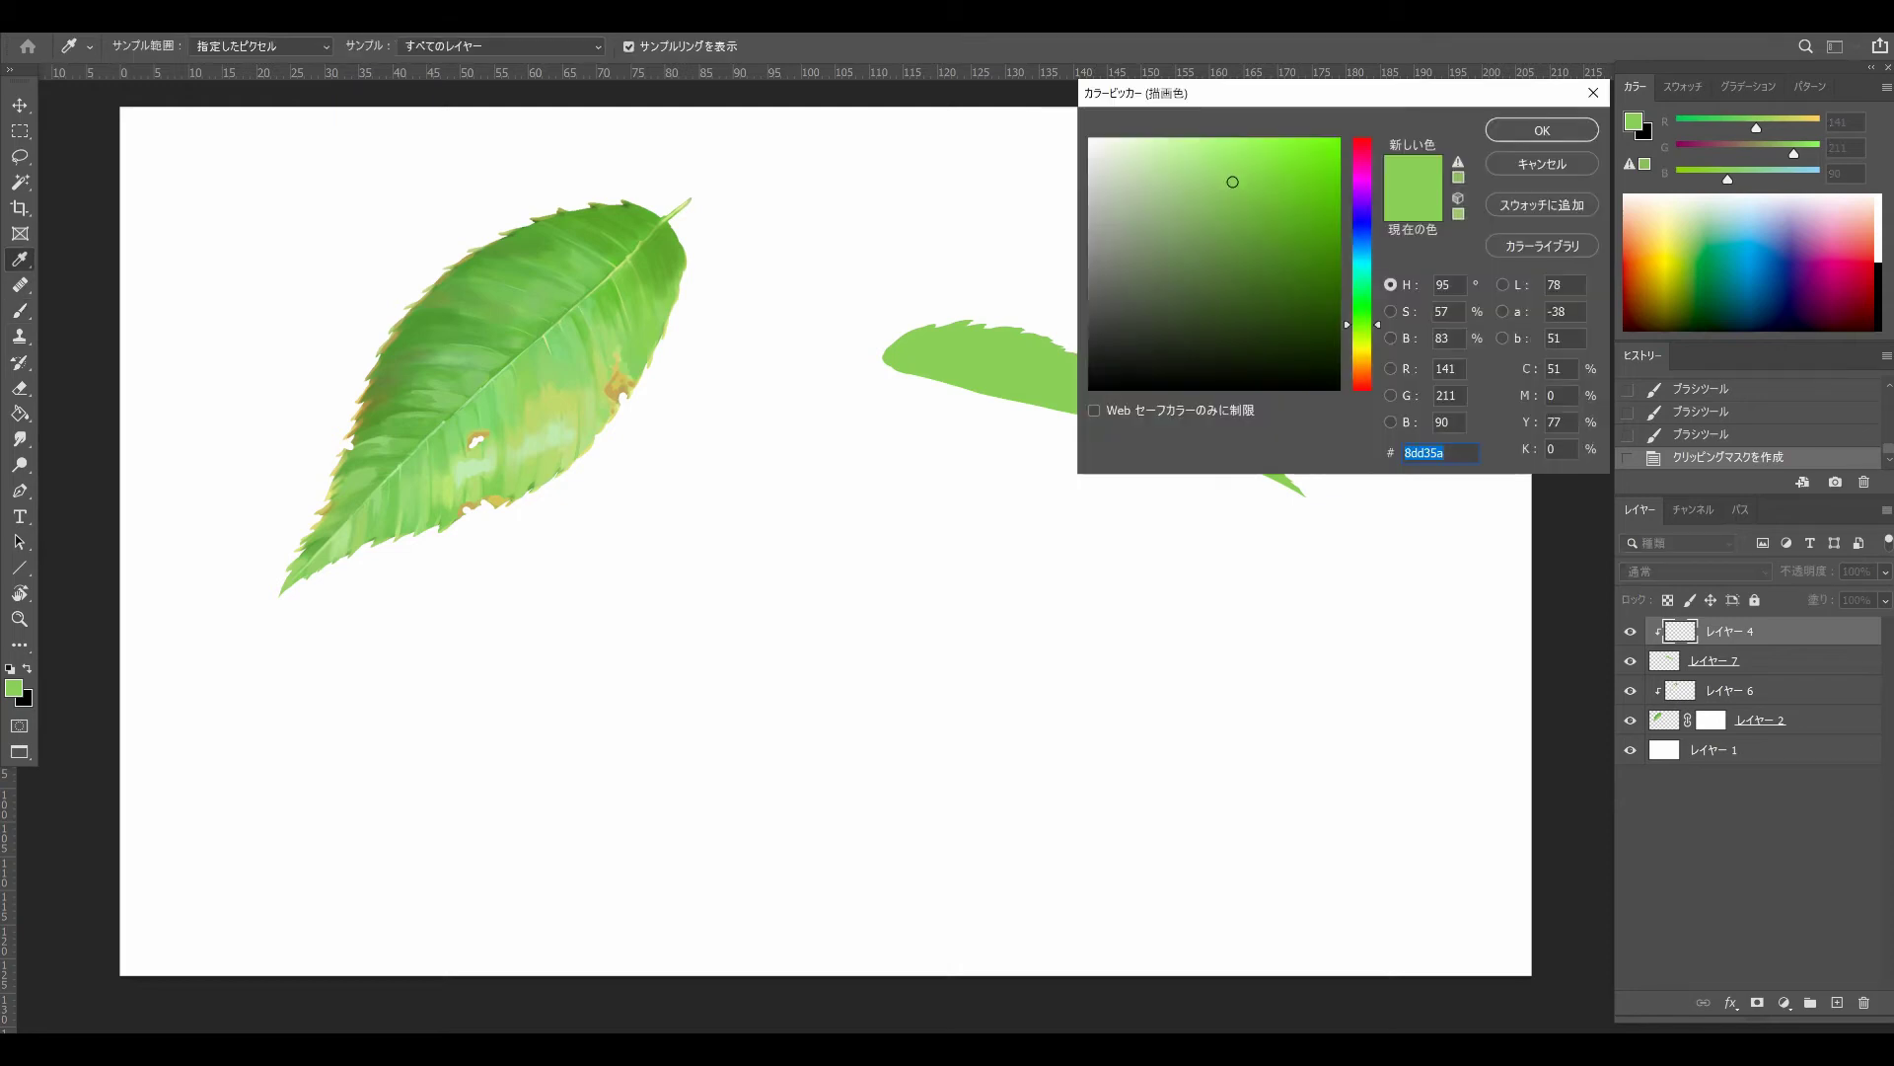
pyautogui.click(1270, 185)
pyautogui.click(1312, 191)
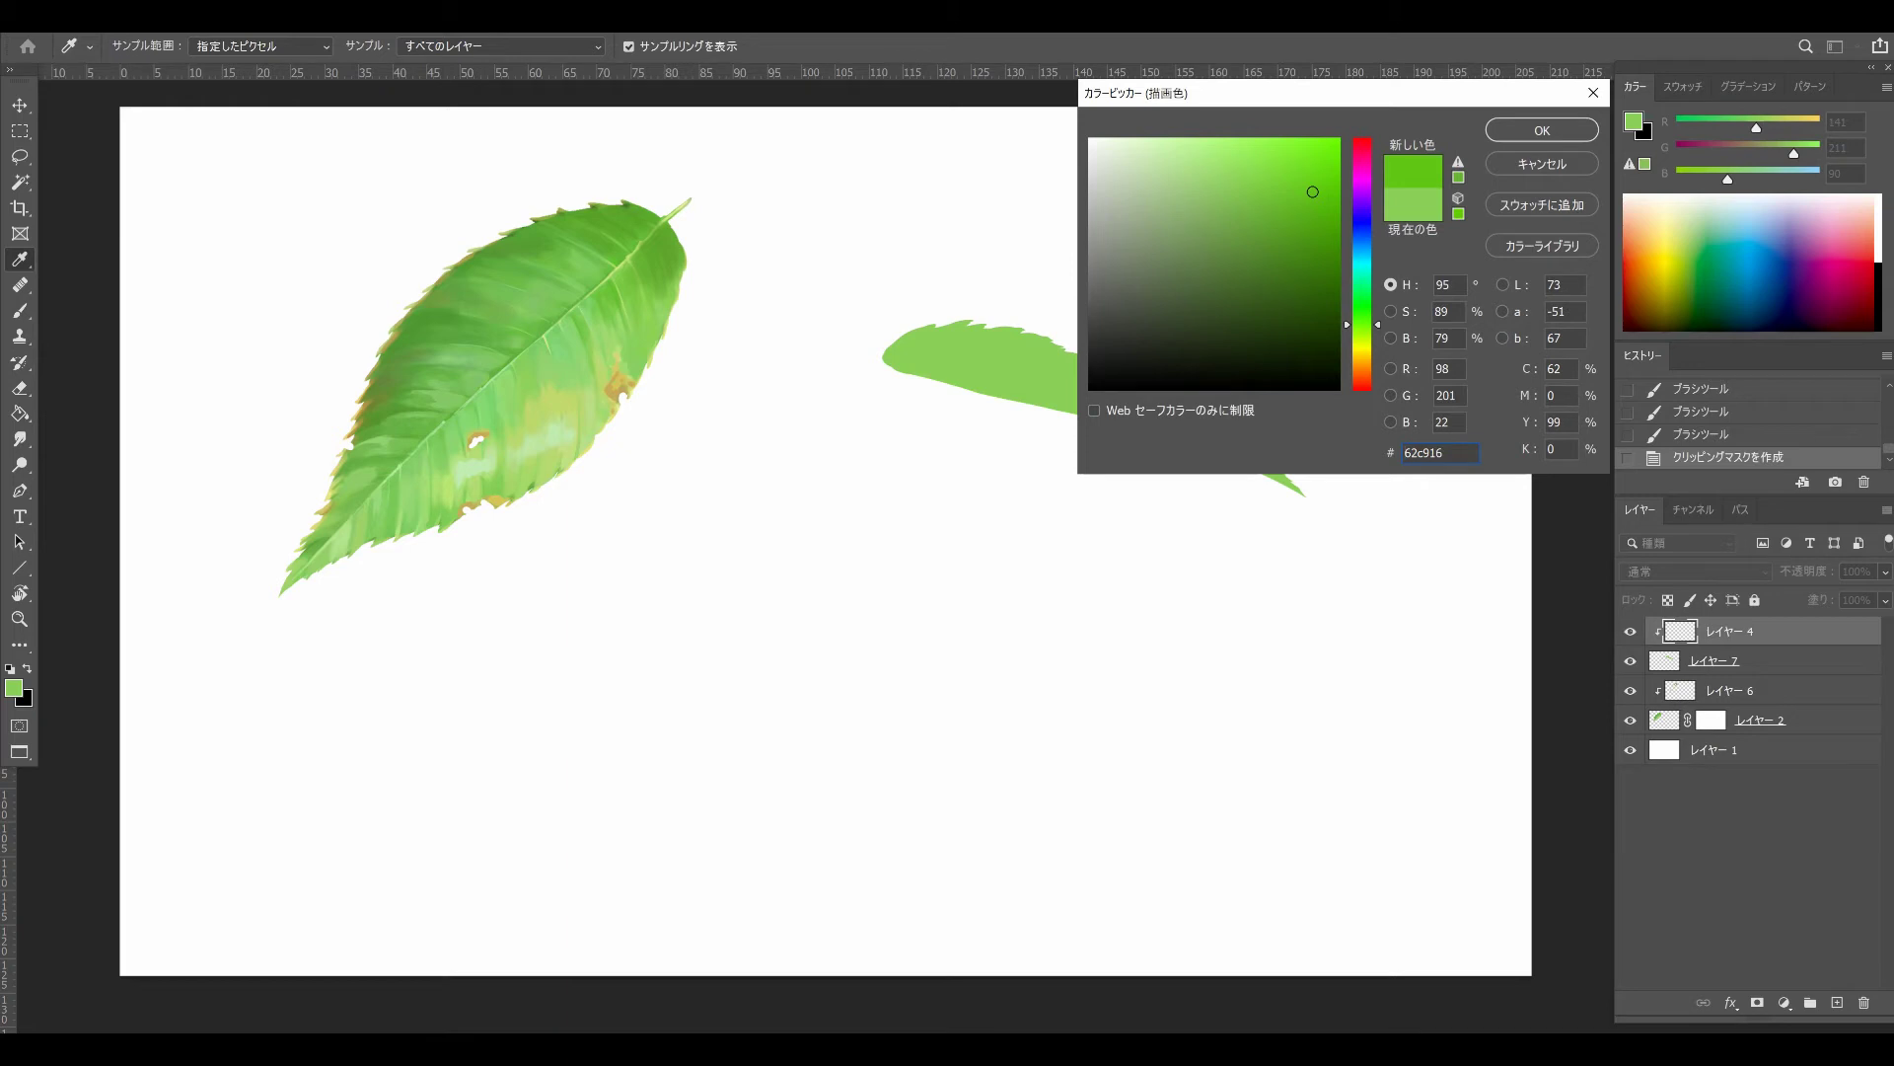
pyautogui.click(1362, 317)
pyautogui.moveTo(1282, 197); pyautogui.dragTo(1255, 189)
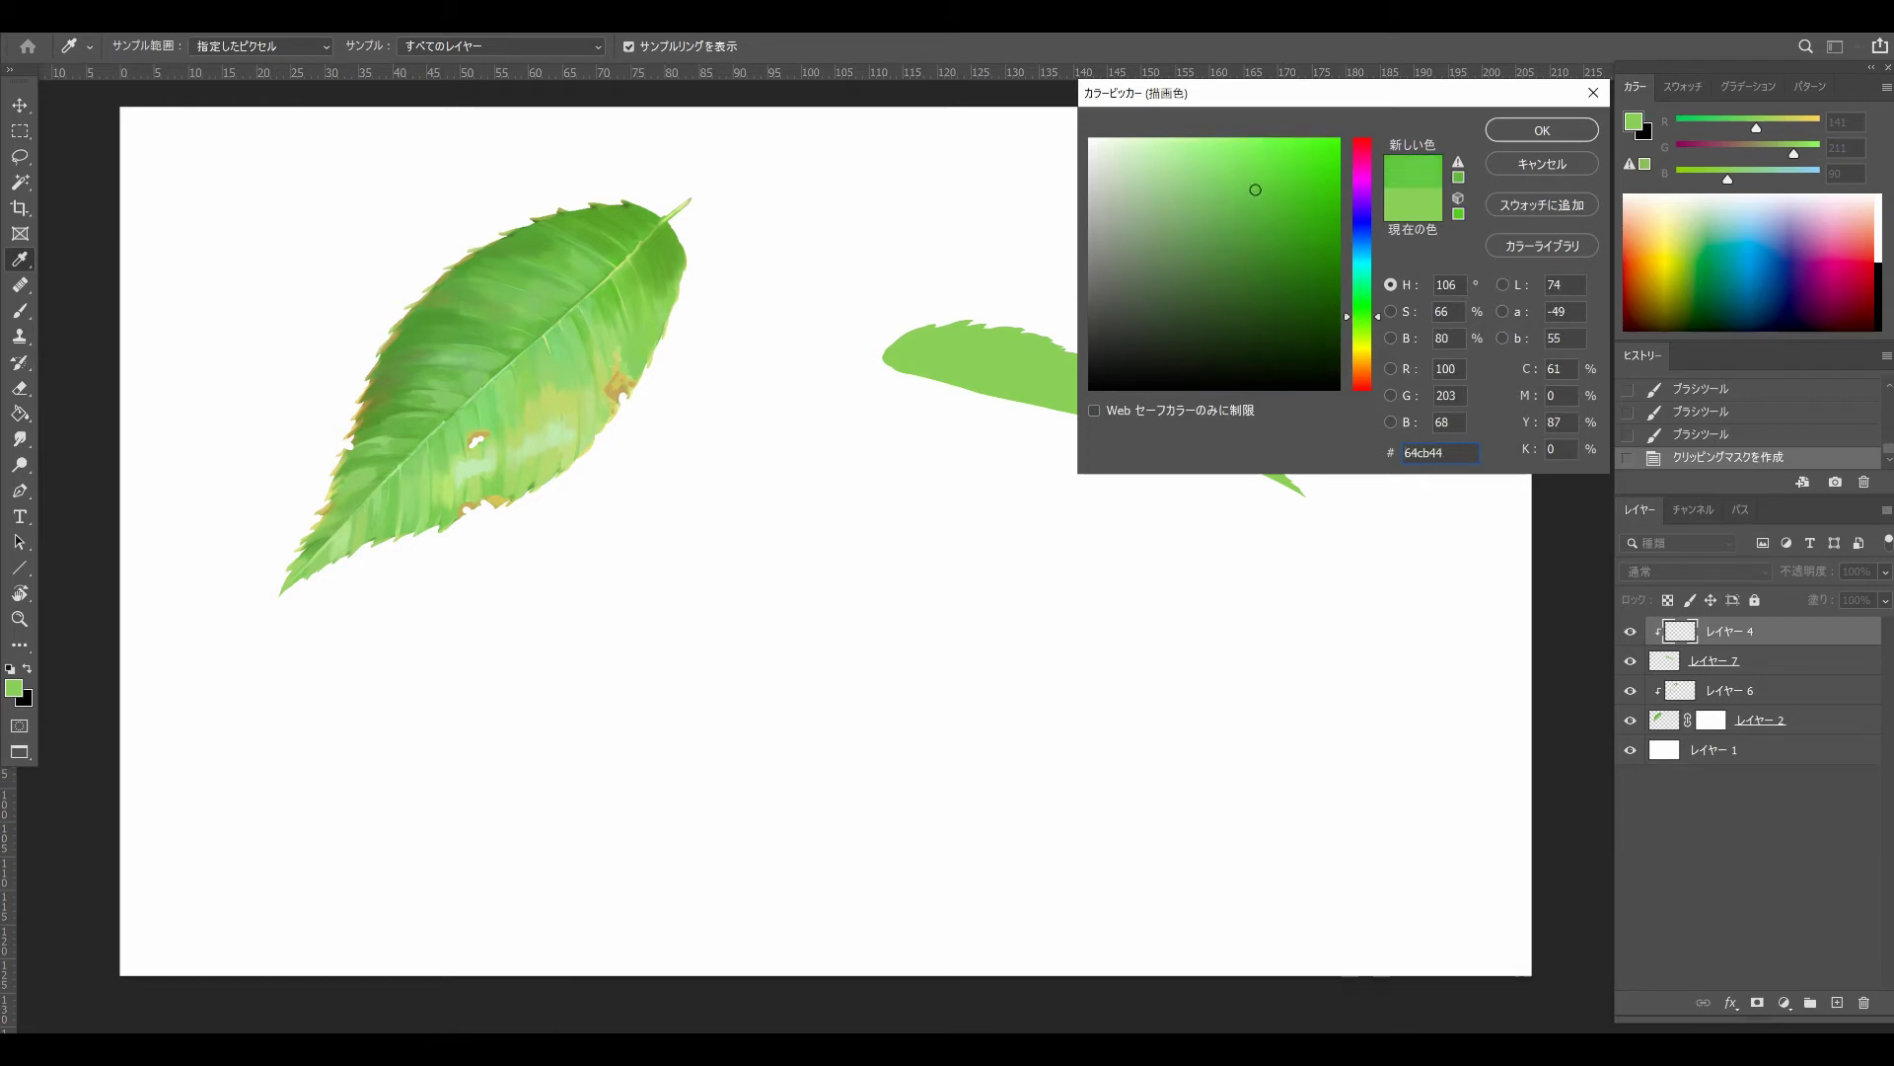
pyautogui.click(1542, 130)
pyautogui.keyDown('alt'); pyautogui.rightClick(1095, 339); pyautogui.keyUp('alt')
pyautogui.moveTo(1036, 353)
pyautogui.mouseDown()
pyautogui.moveTo(1115, 378)
pyautogui.moveTo(900, 357)
pyautogui.mouseUp()
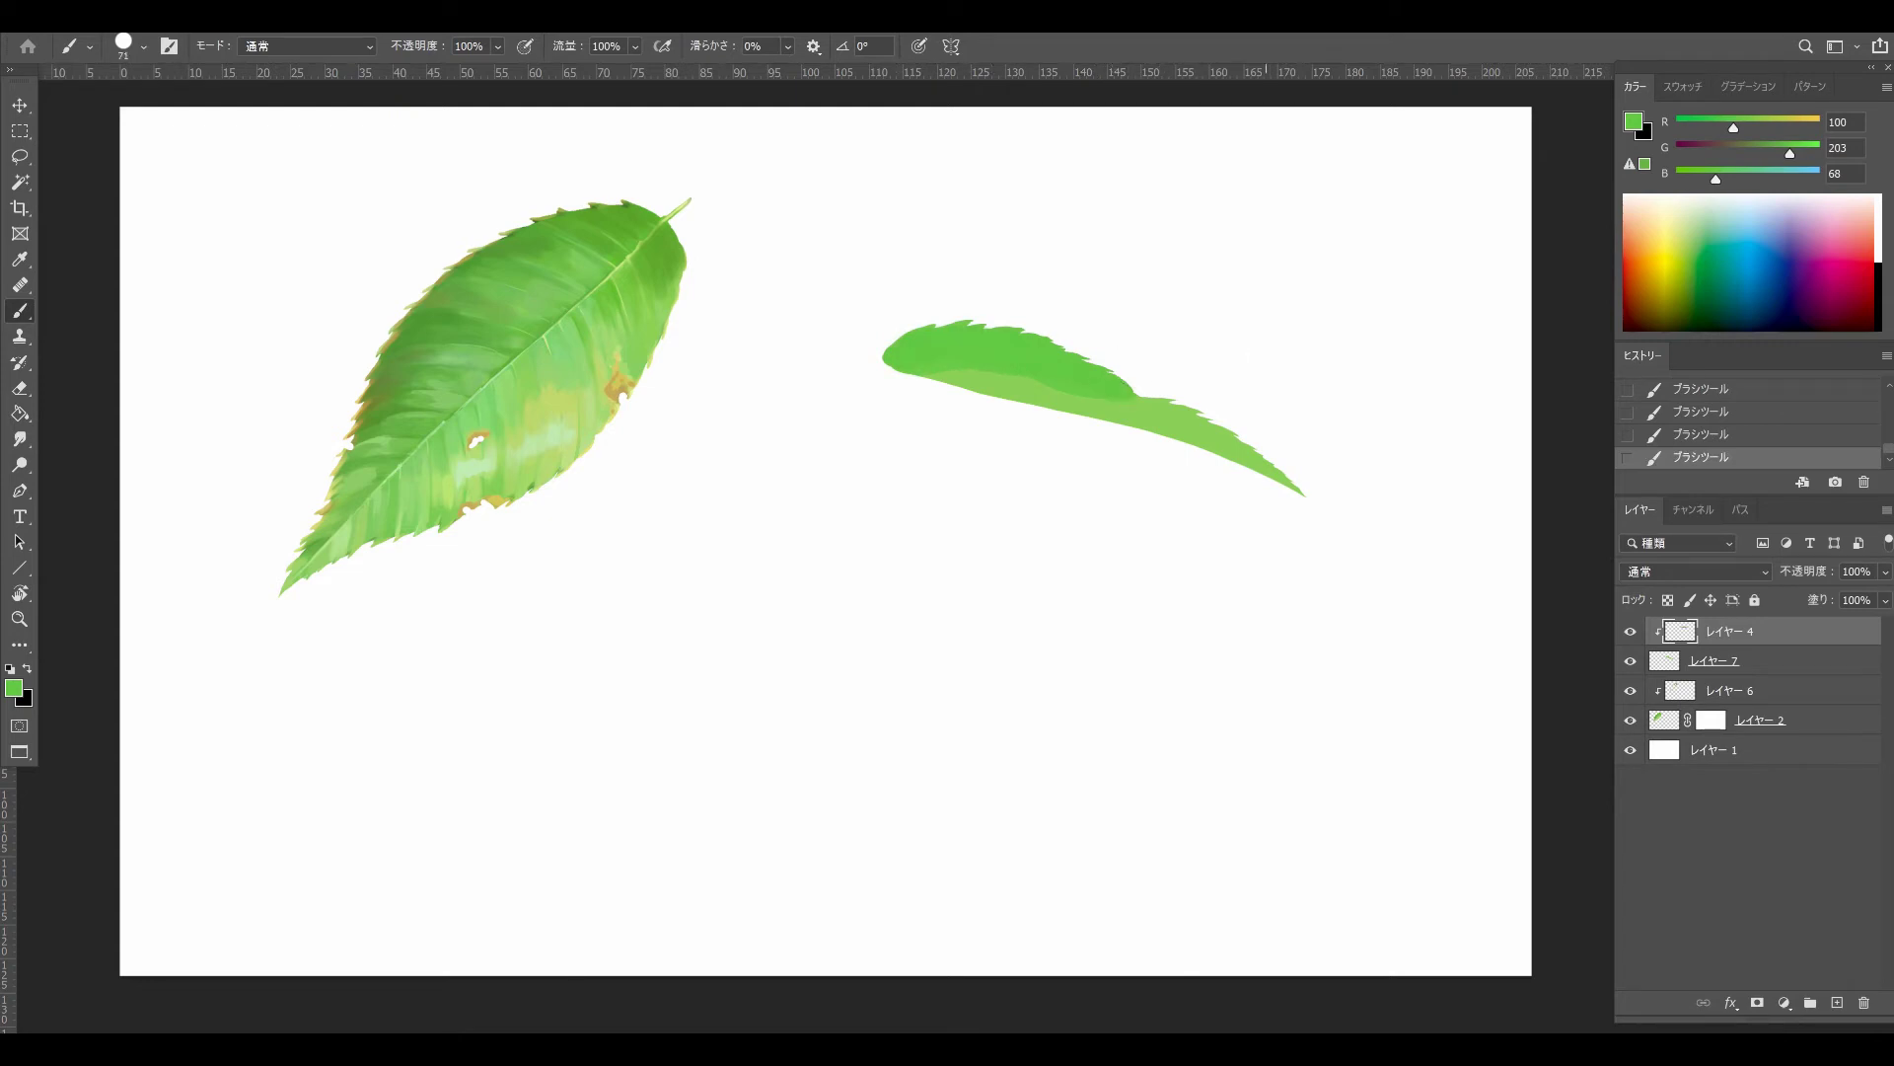
# Paint the lower-right tip of the second leaf in bright yellow-green #beff60.
pyautogui.press('i')
pyautogui.click(14, 687)
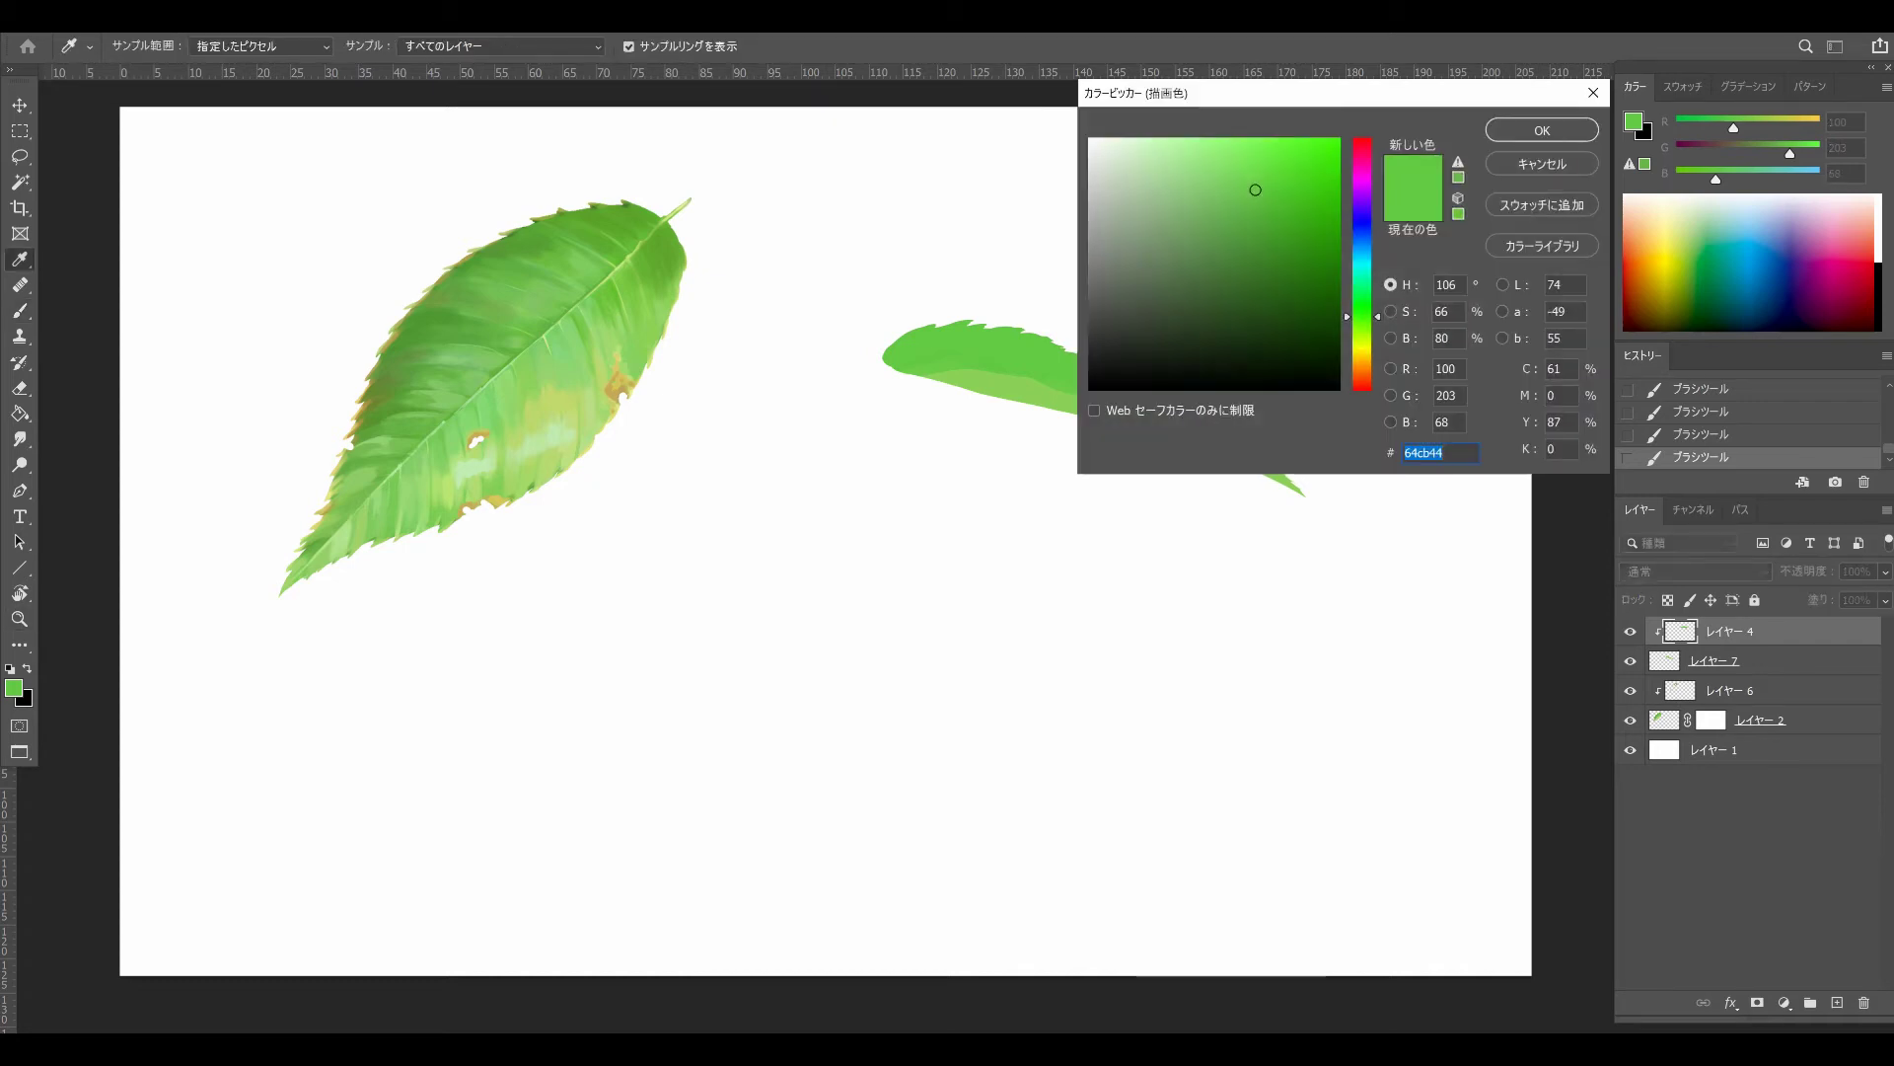
pyautogui.moveTo(1235, 167); pyautogui.dragTo(1216, 150)
pyautogui.moveTo(1363, 323); pyautogui.dragTo(1362, 331)
pyautogui.click(1246, 138)
pyautogui.click(1543, 130)
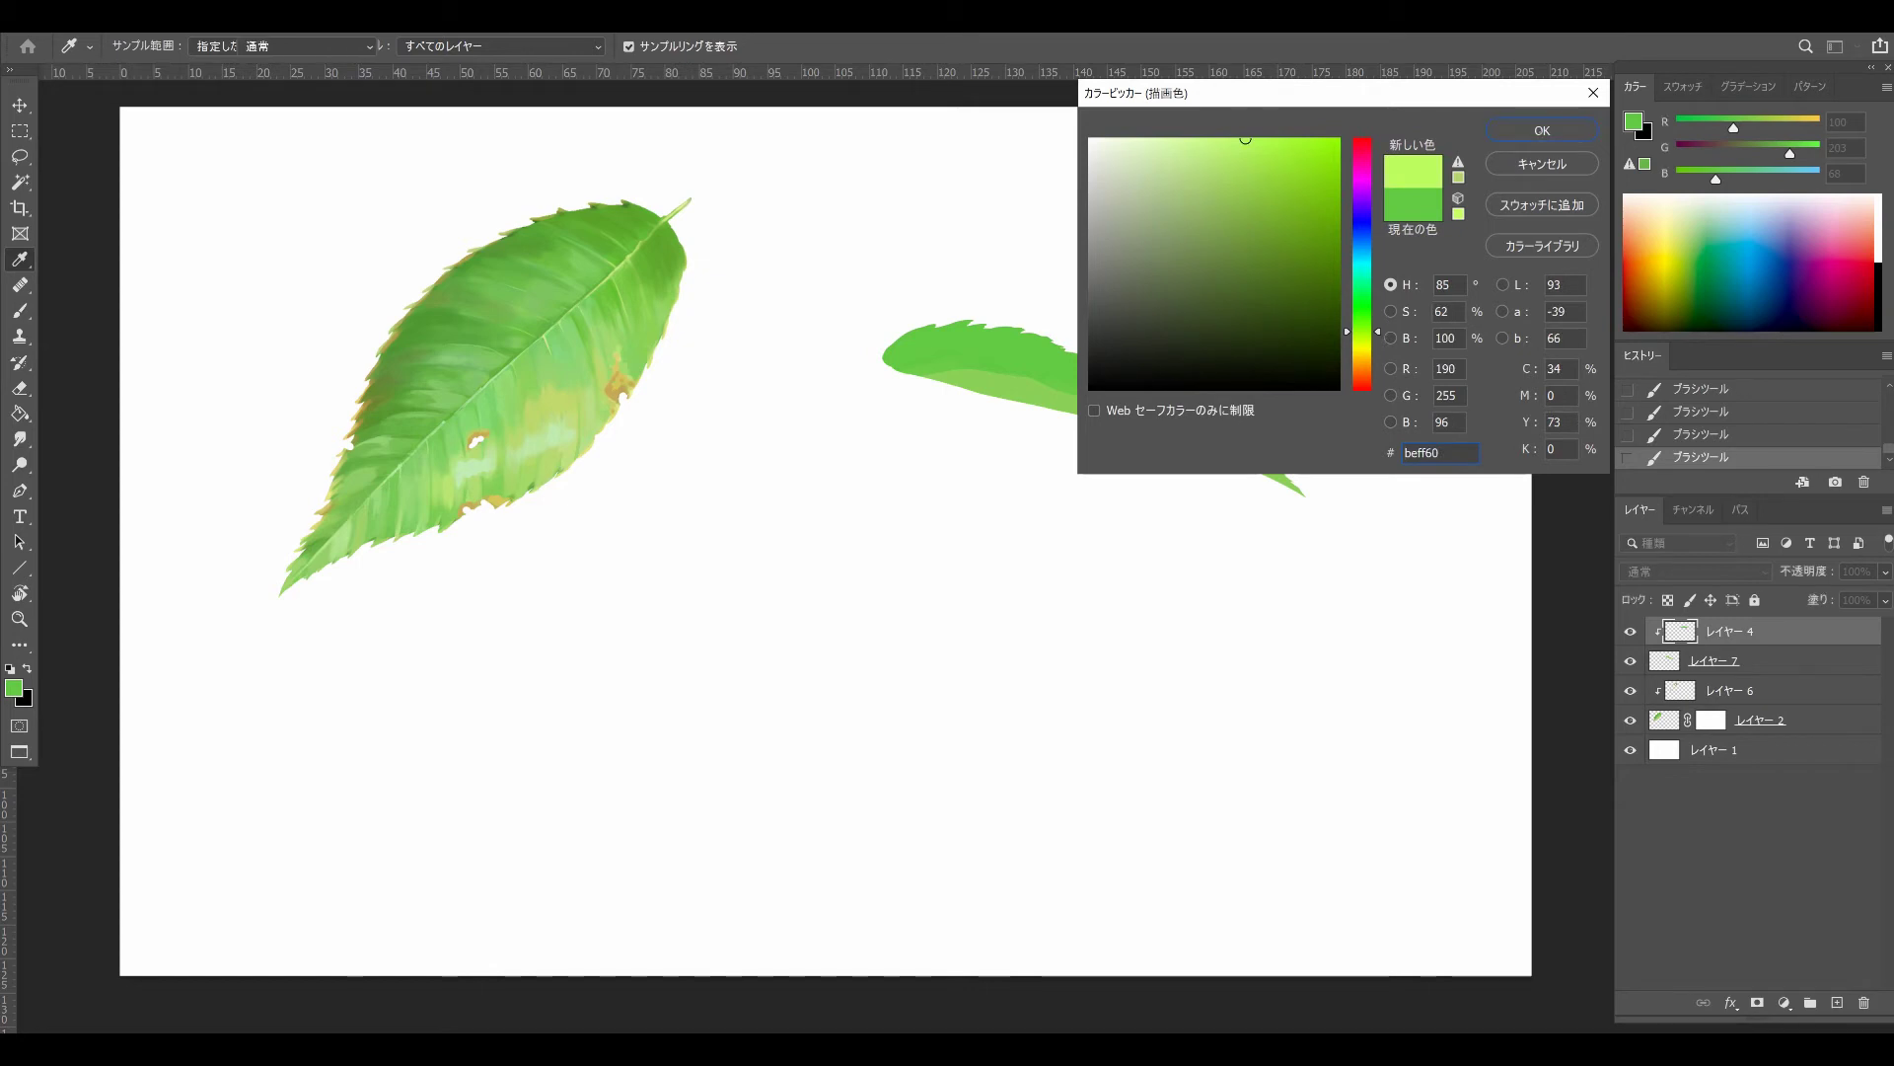
pyautogui.press('b')
pyautogui.moveTo(1282, 481)
pyautogui.mouseDown()
pyautogui.moveTo(999, 387)
pyautogui.moveTo(1118, 406)
pyautogui.mouseUp()
# Rework the bright yellow-green strip along the second leaf's lower edge with a 47 px brush, undoing and restoring the last strokes.
pyautogui.hotkey('ctrl', 'z')
pyautogui.hotkey('ctrl', 'z')
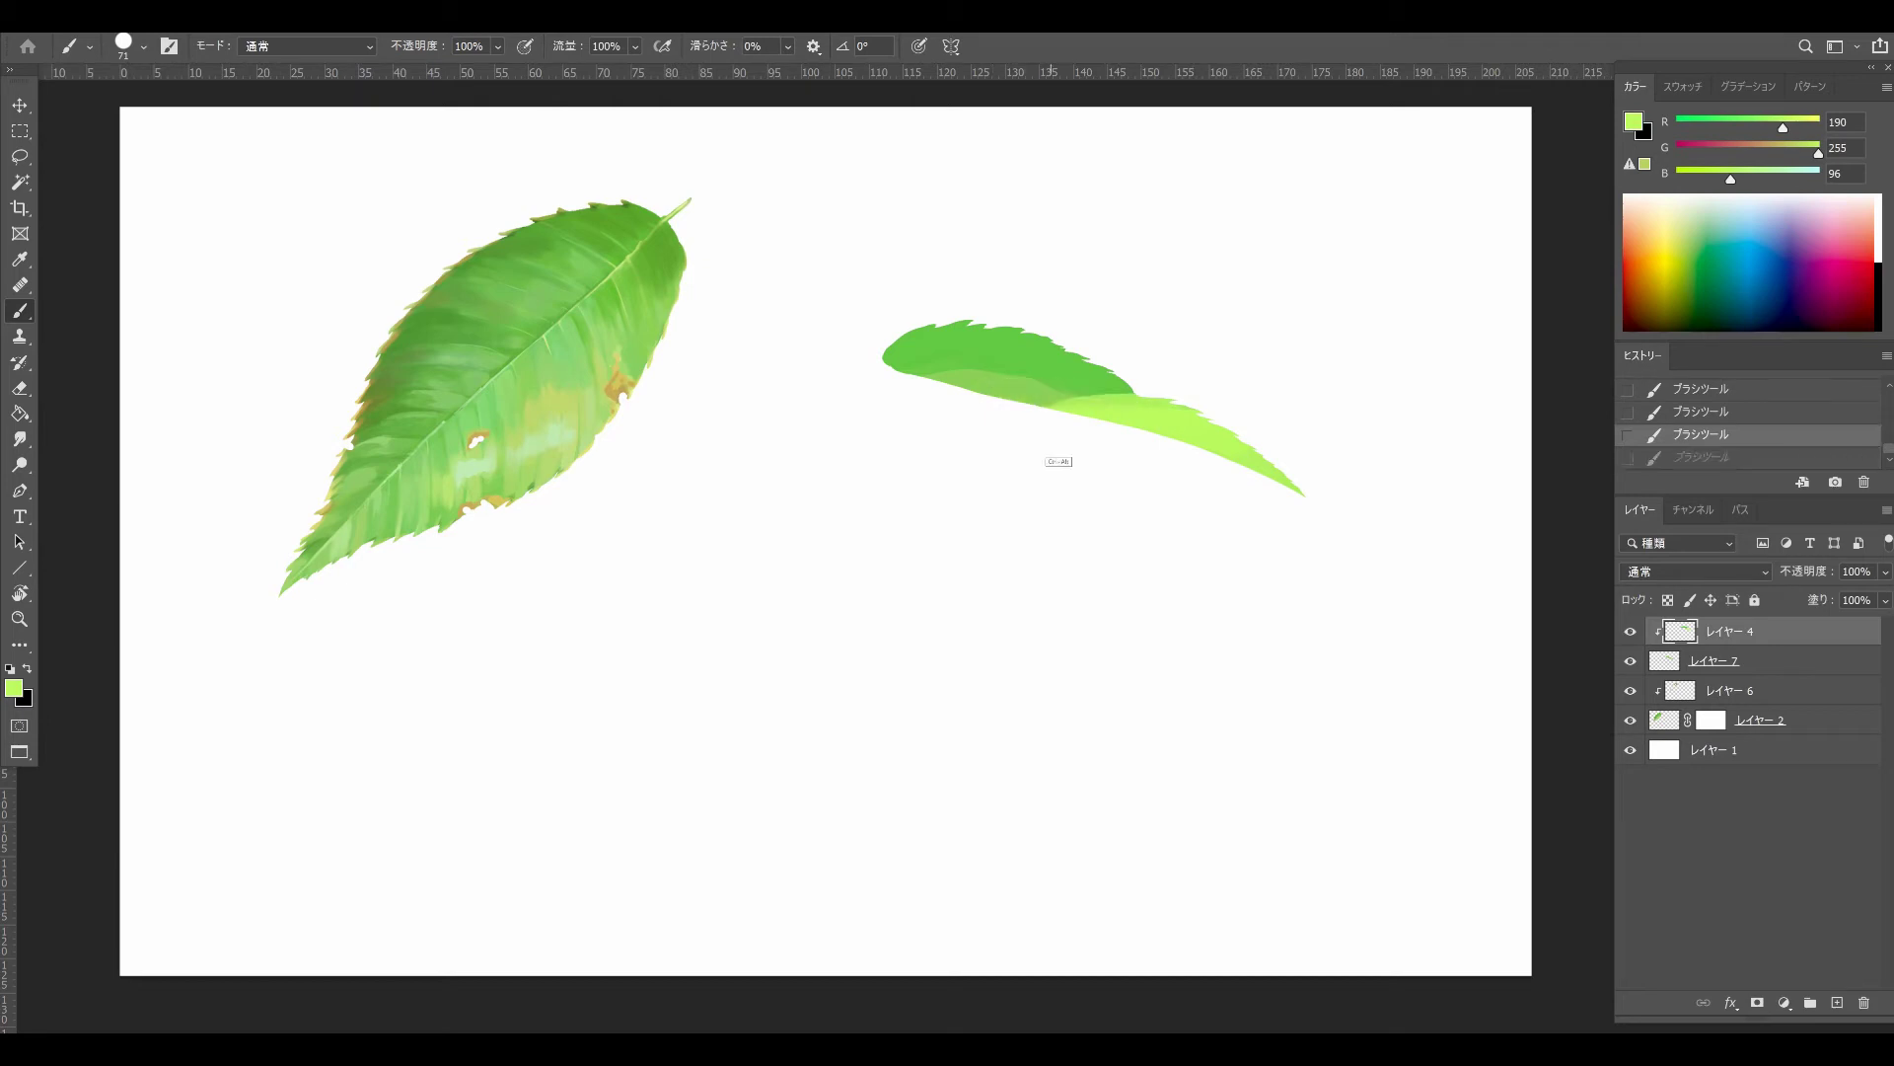
pyautogui.hotkey('ctrl', 'z')
pyautogui.hotkey('ctrl', 'z')
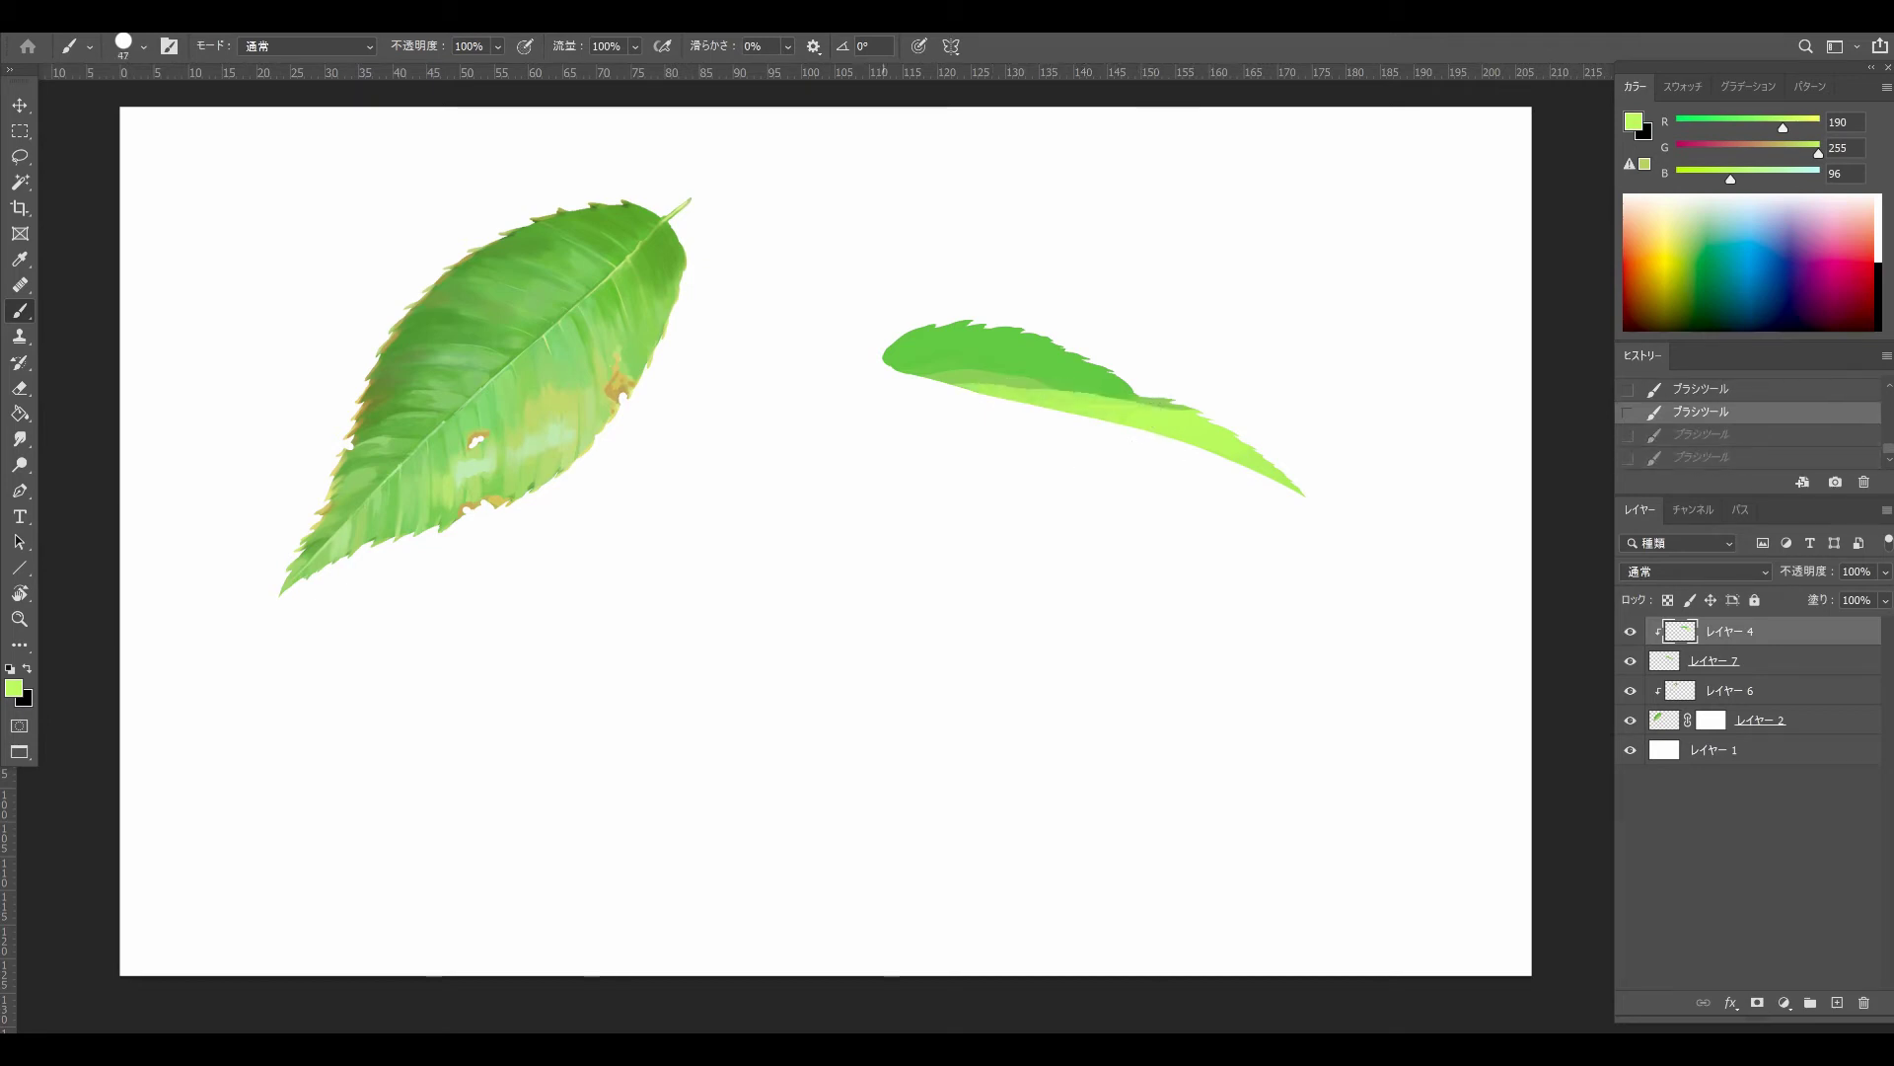
pyautogui.hotkey('ctrl', 'shift', 'z')
pyautogui.hotkey('ctrl', 'shift', 'z')
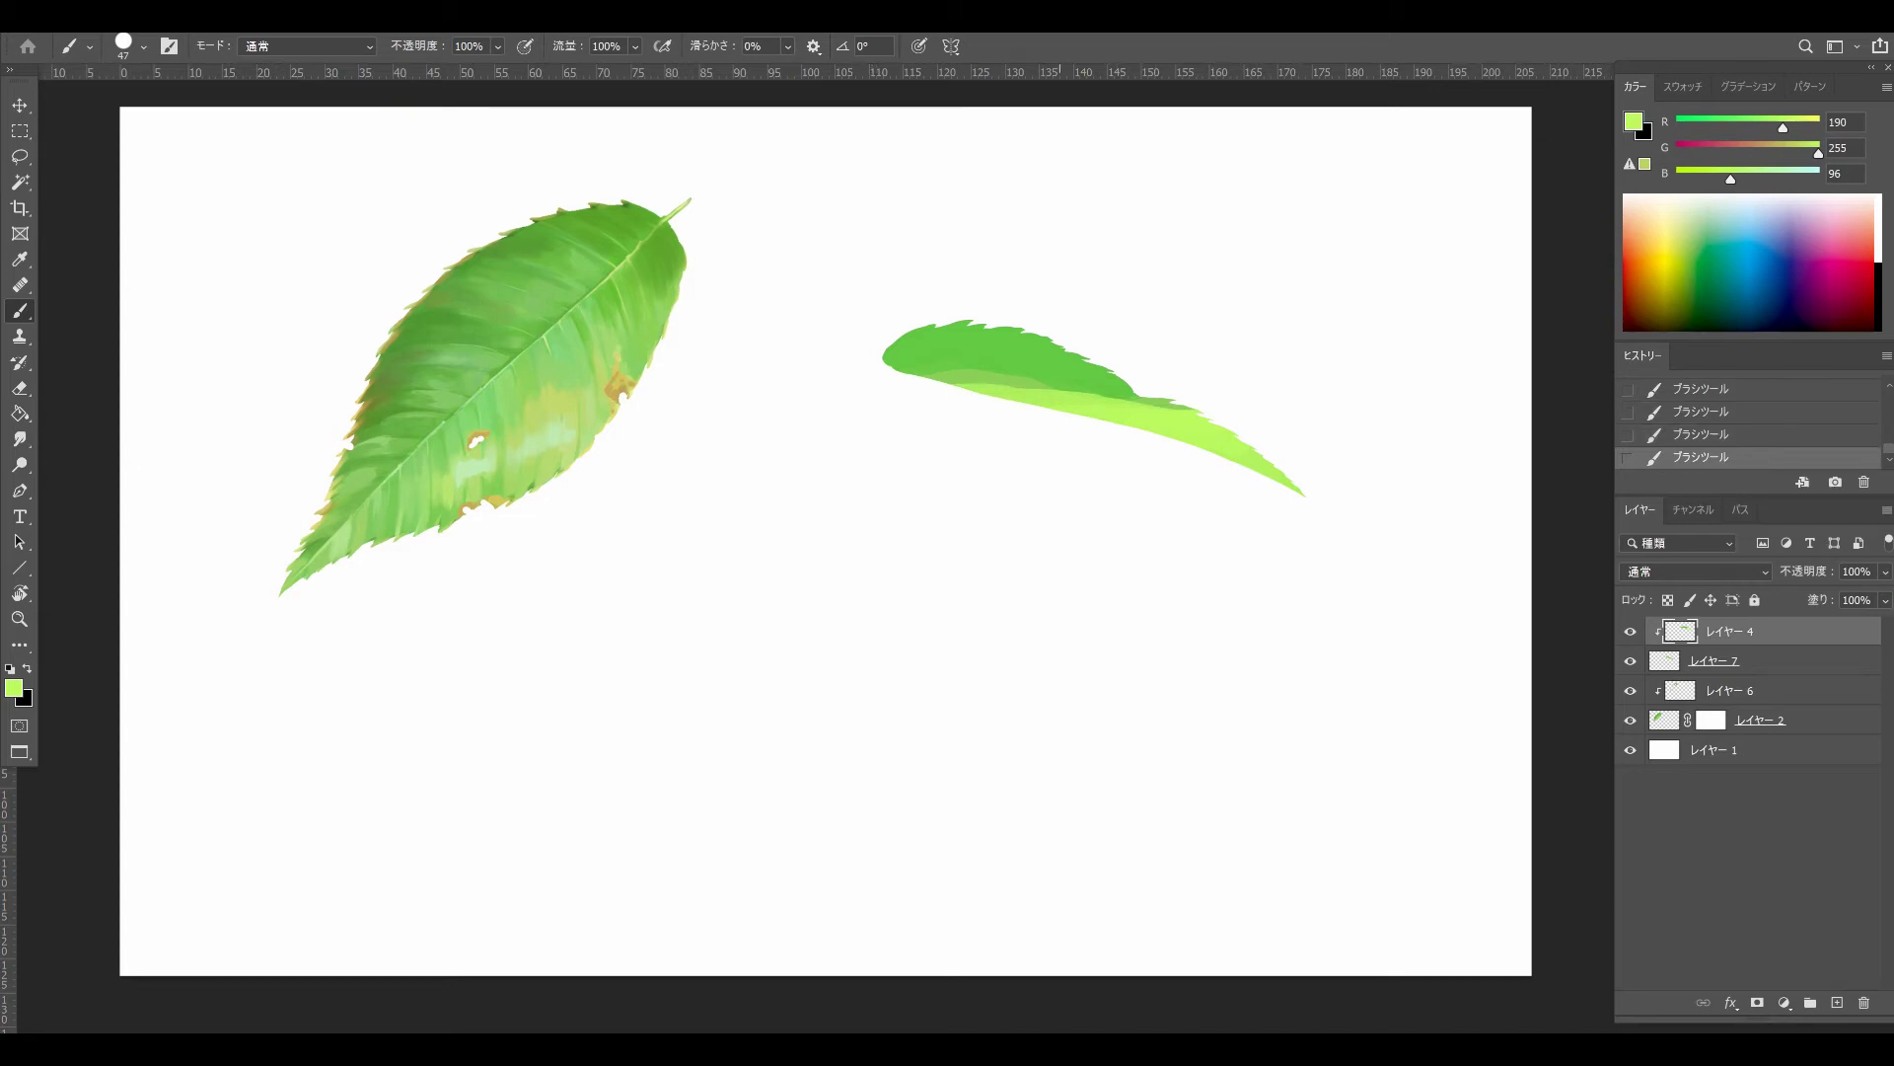
# Even out the boundary of the second leaf's yellow-green strip with more strokes of the same colour.
pyautogui.moveTo(1139, 405)
pyautogui.mouseDown()
pyautogui.moveTo(919, 383)
pyautogui.moveTo(1004, 390)
pyautogui.mouseUp()
pyautogui.moveTo(1176, 409); pyautogui.dragTo(1137, 404)
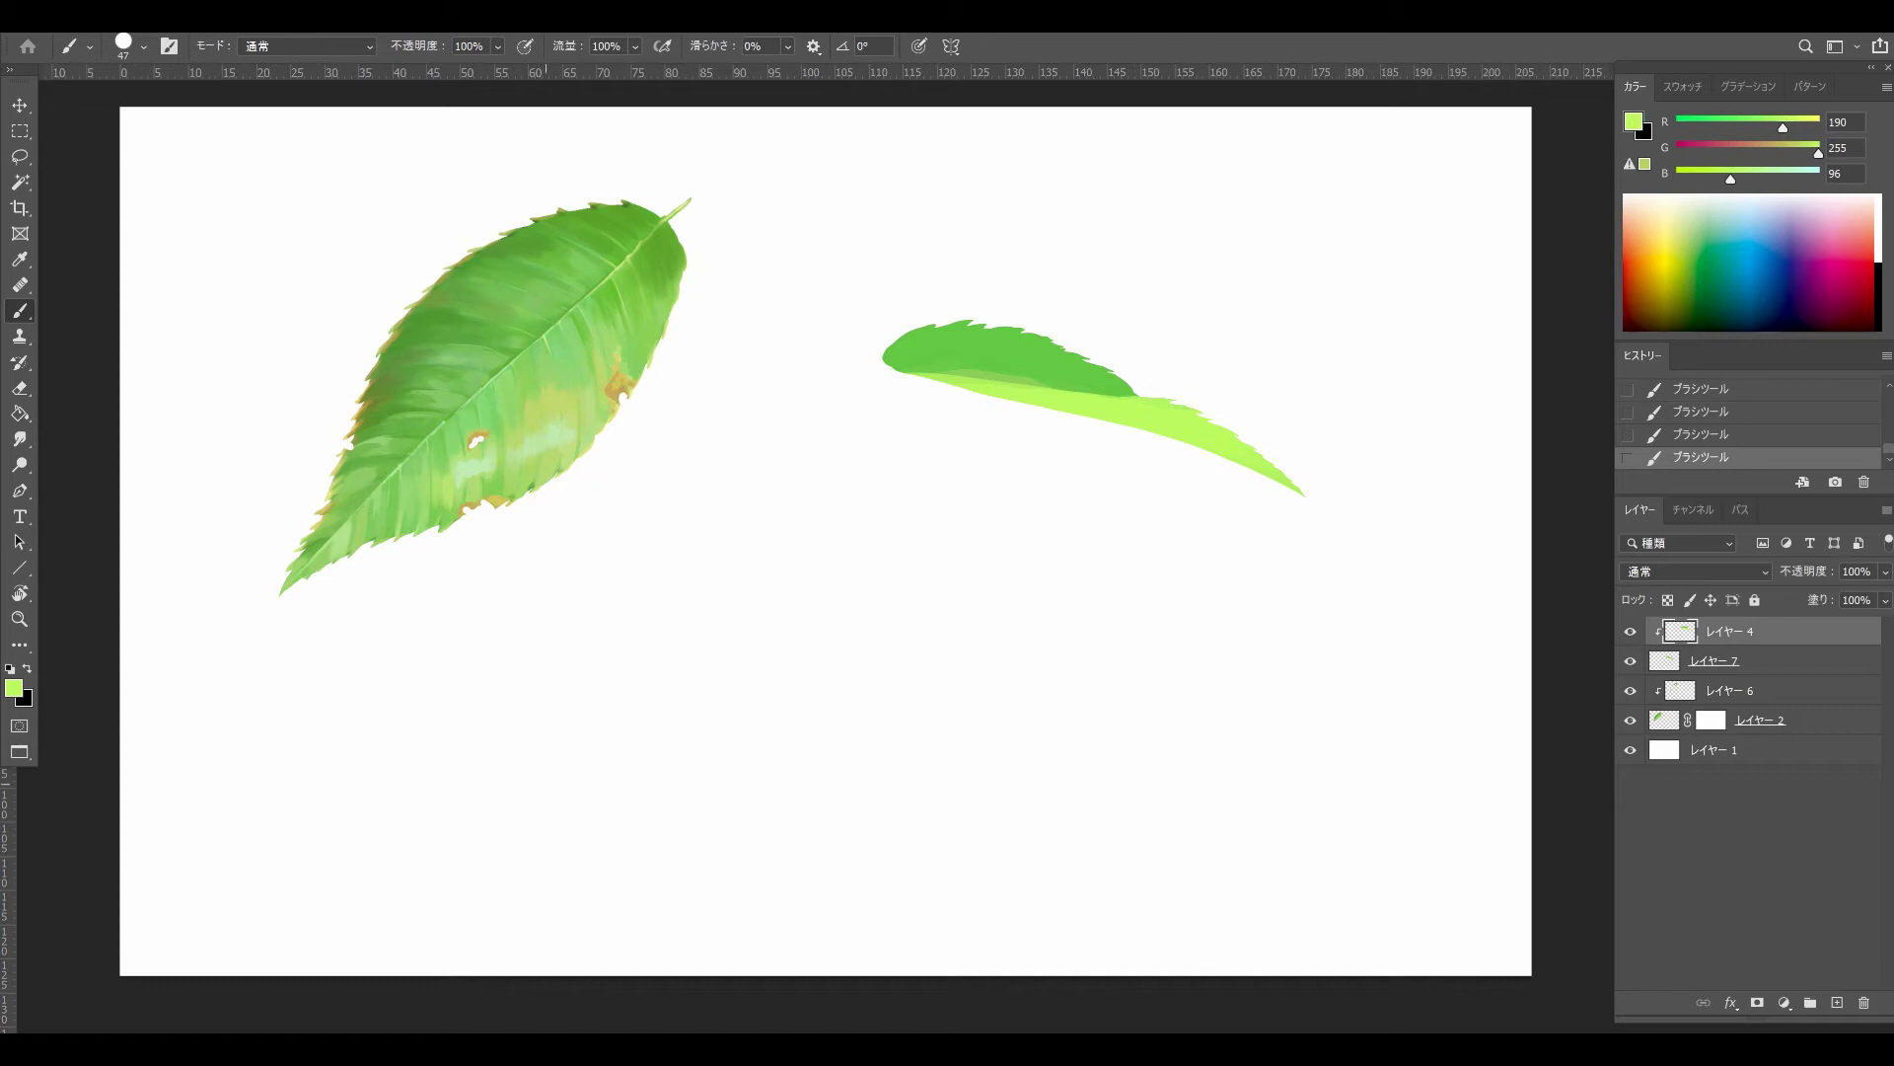
# Shade the serrated upper edge of the second leaf in dark green (RGB 62, 133, 19) with the 47 px brush.
pyautogui.keyDown('alt'); pyautogui.click(1034, 382); pyautogui.keyUp('alt')
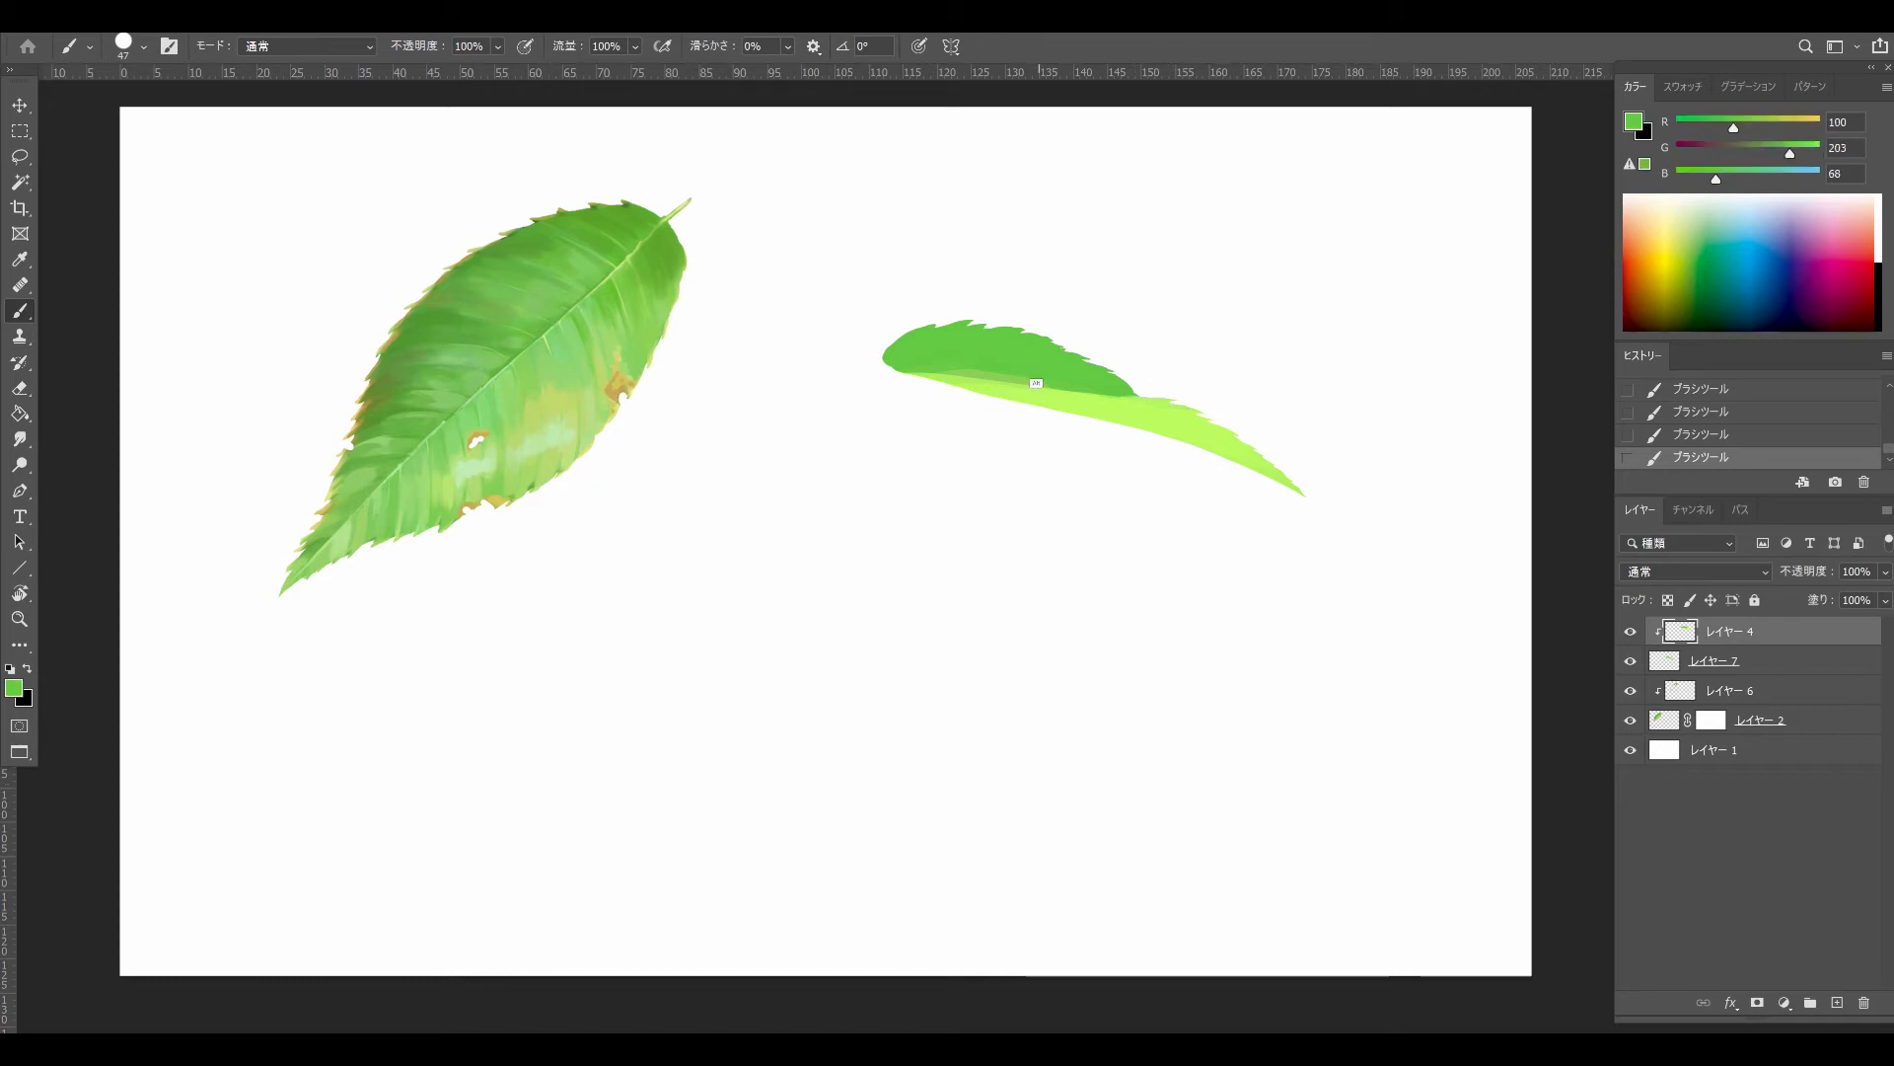
pyautogui.click(14, 688)
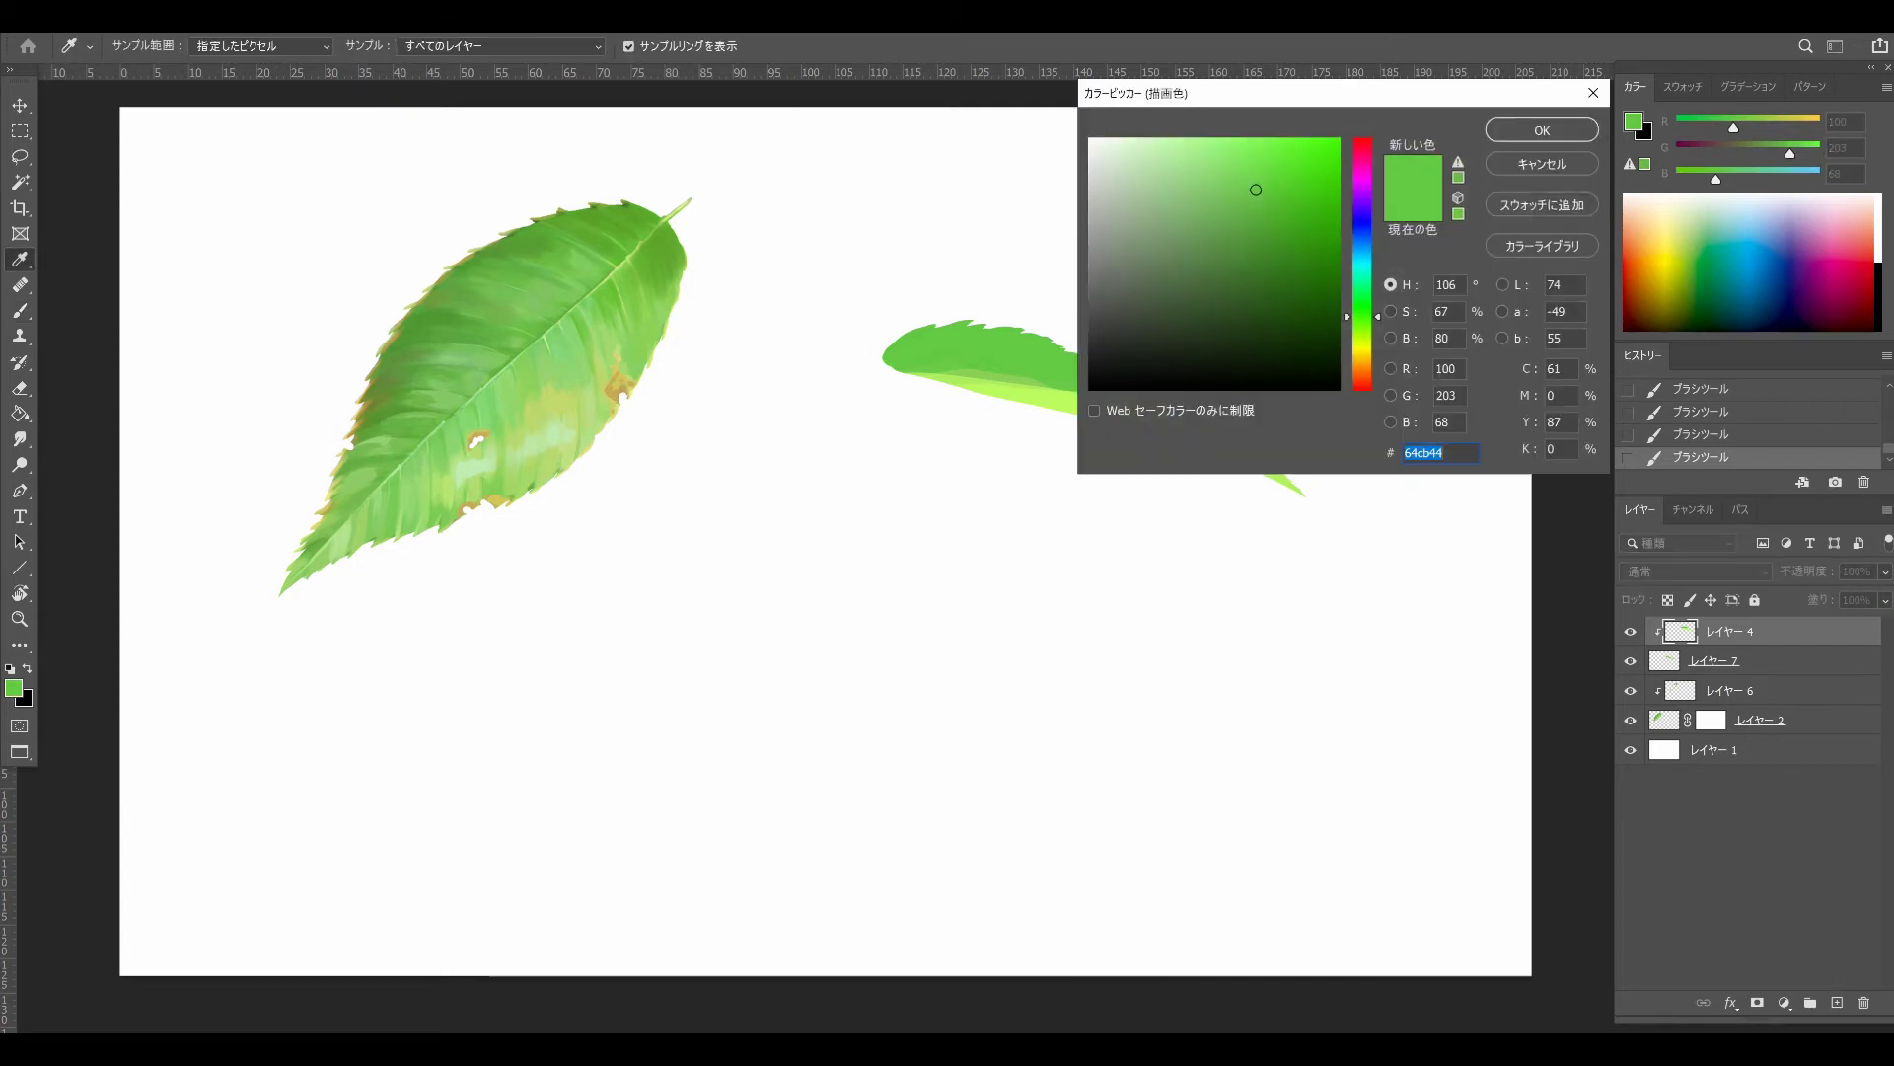
pyautogui.moveTo(1250, 181); pyautogui.dragTo(1233, 159)
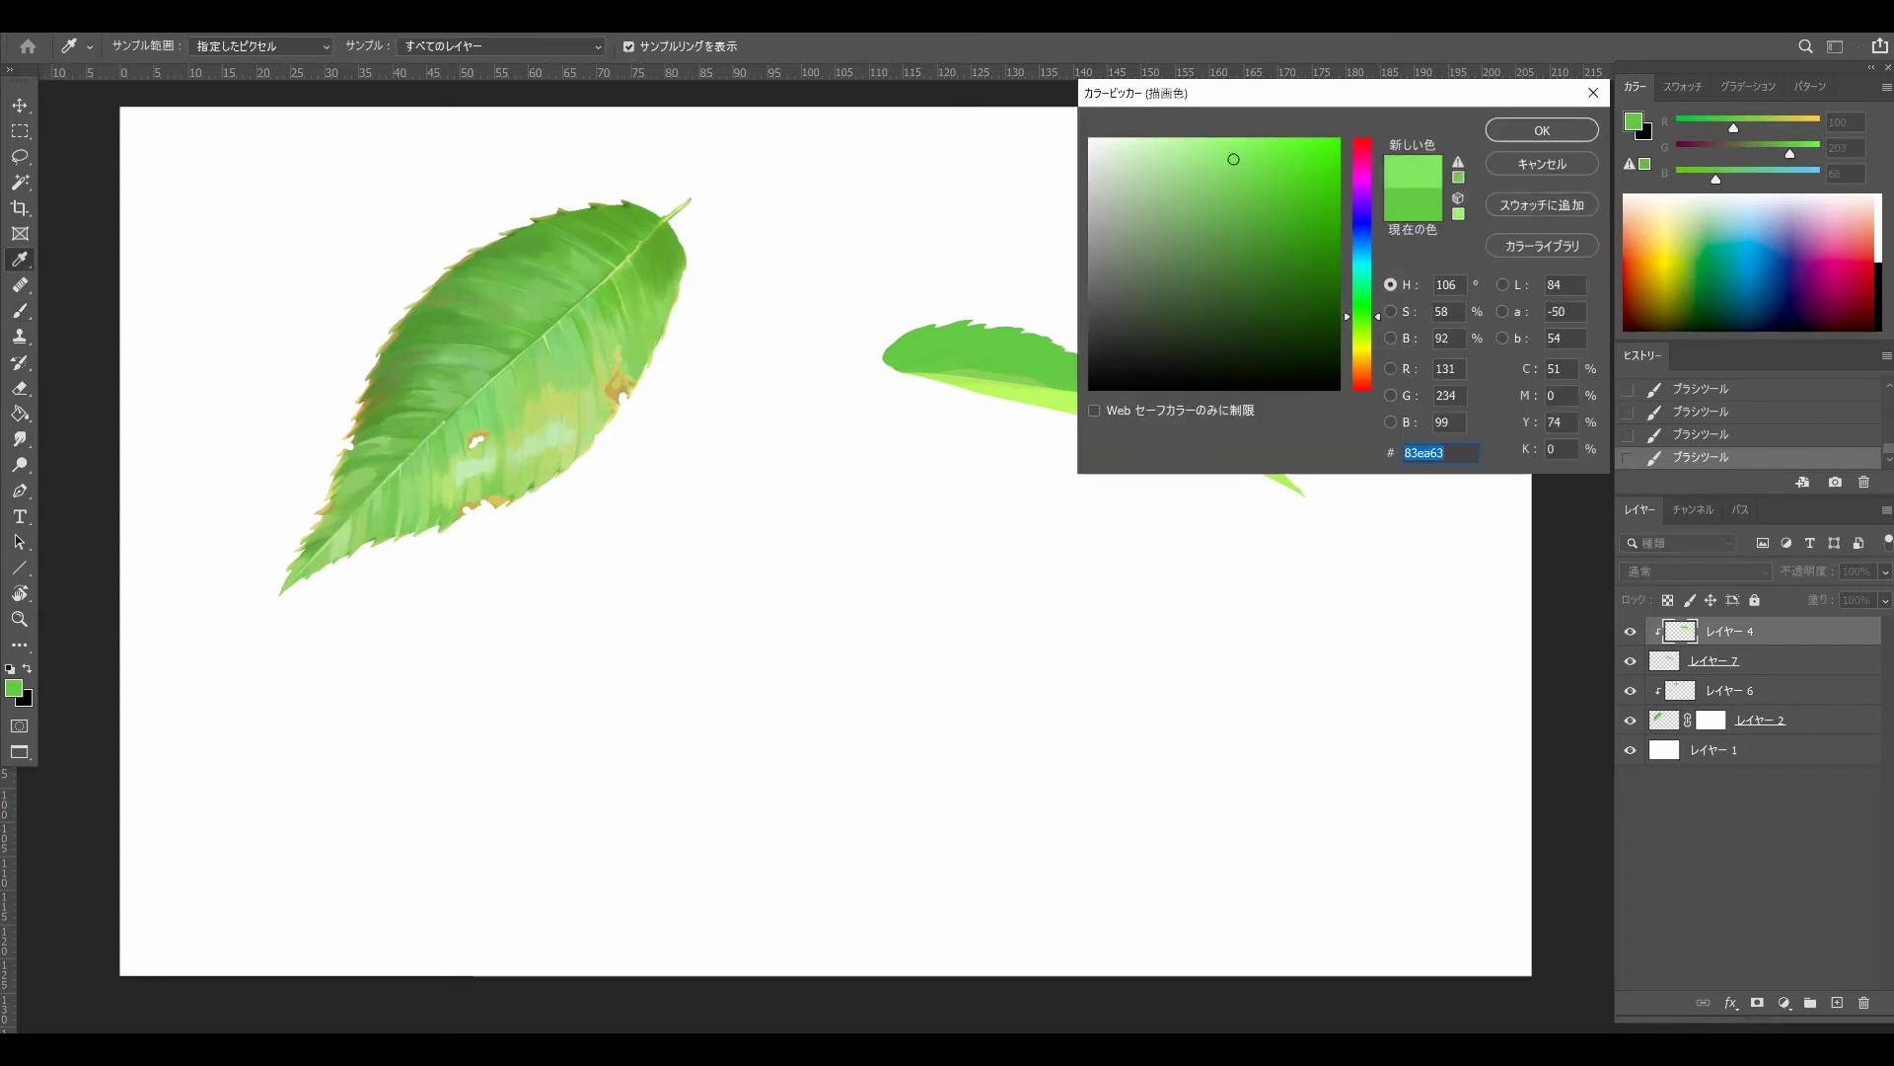
pyautogui.write('68c82e')
pyautogui.press('Return')
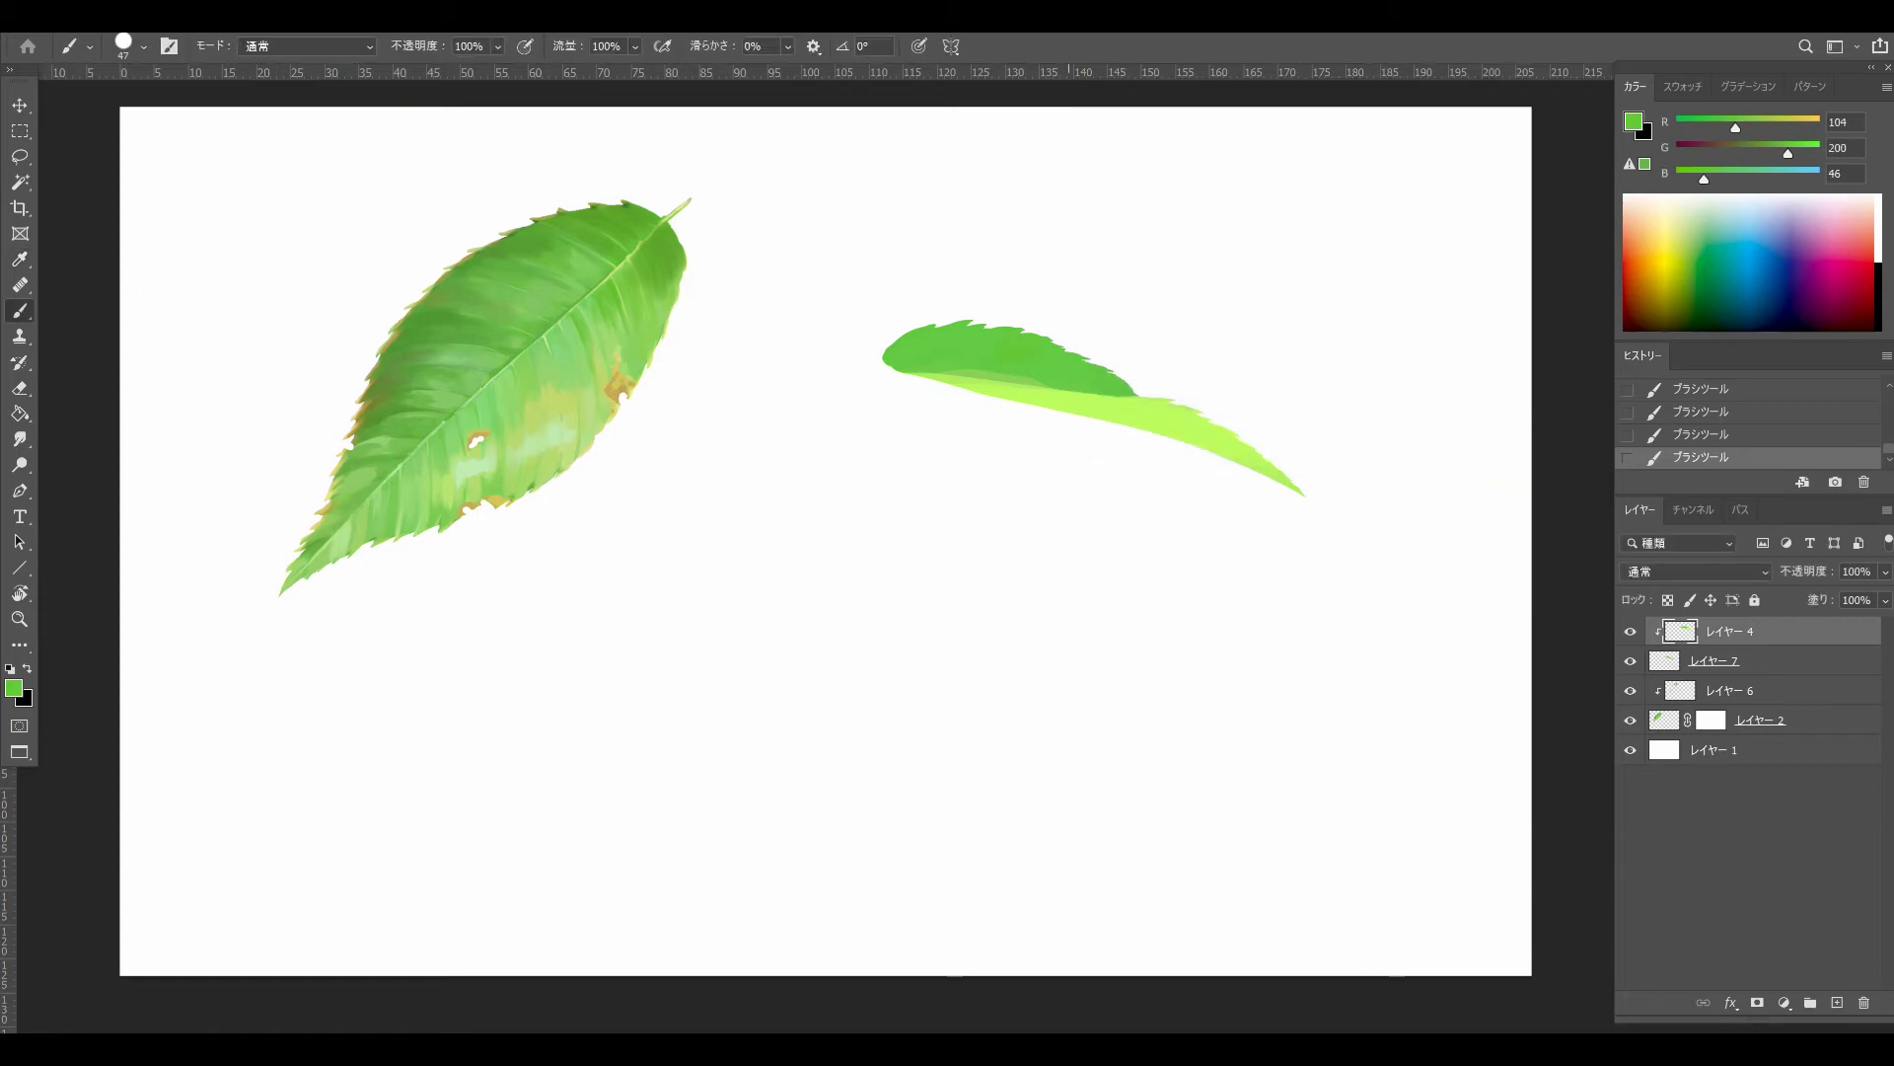
pyautogui.click(14, 689)
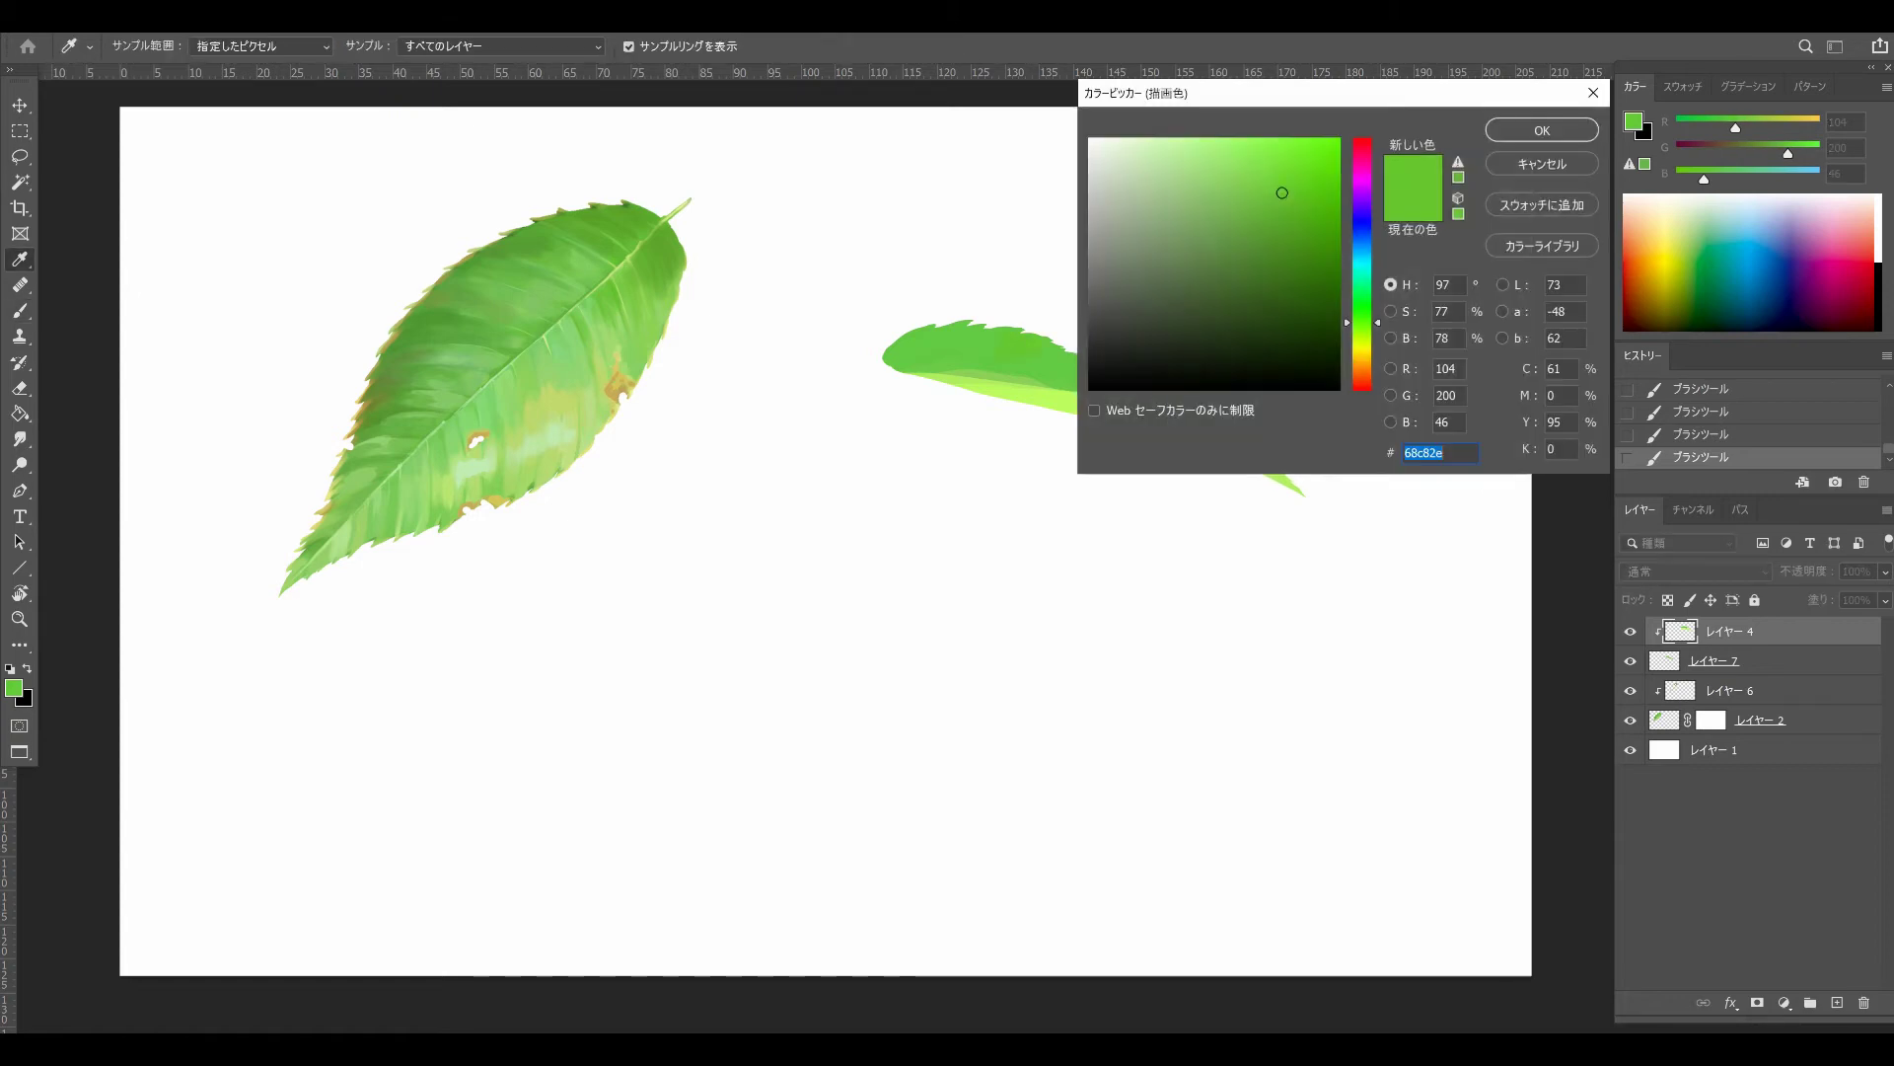
pyautogui.click(1303, 258)
pyautogui.press('Return')
pyautogui.moveTo(1153, 397)
pyautogui.mouseDown()
pyautogui.moveTo(1061, 353)
pyautogui.moveTo(928, 336)
pyautogui.moveTo(888, 360)
pyautogui.mouseUp()
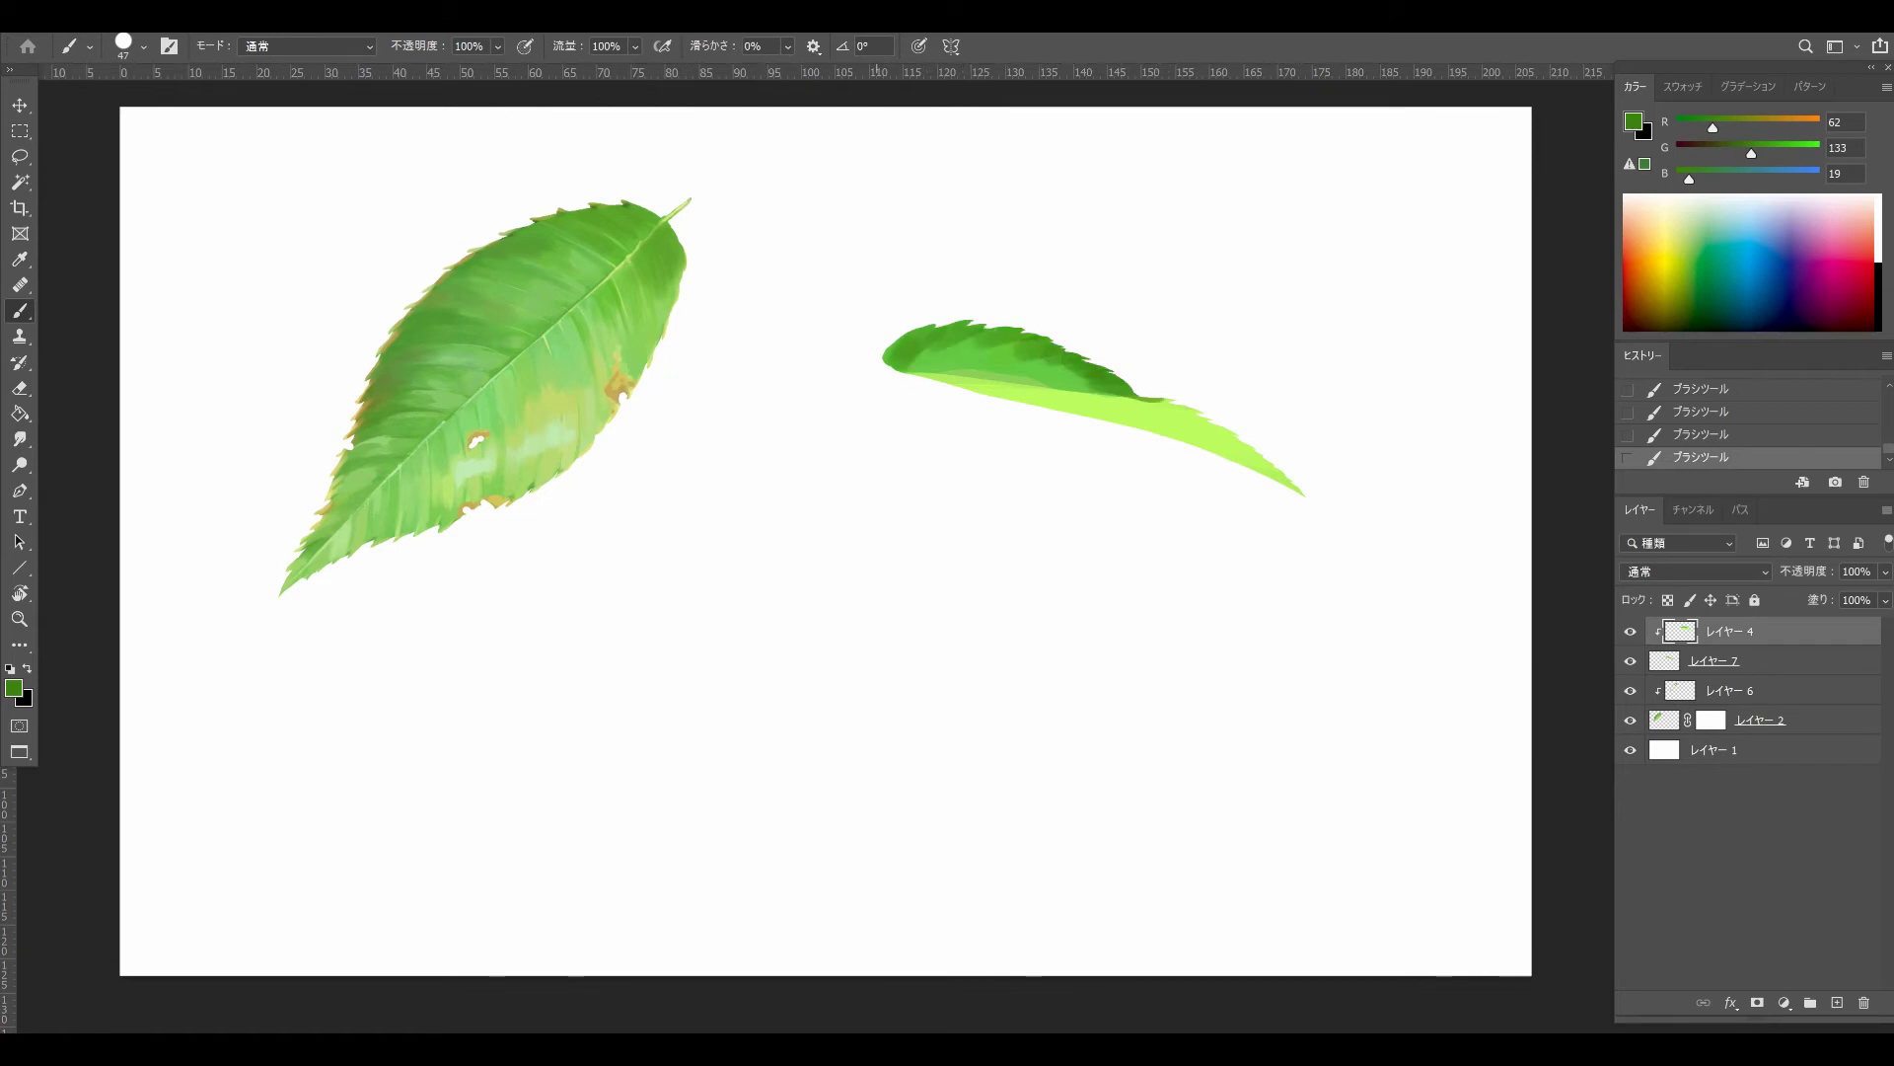
# Paint pale green #acee96 highlights across the second leaf's upper green surface with a 24 px brush.
pyautogui.keyDown('alt'); pyautogui.click(970, 357); pyautogui.keyUp('alt')
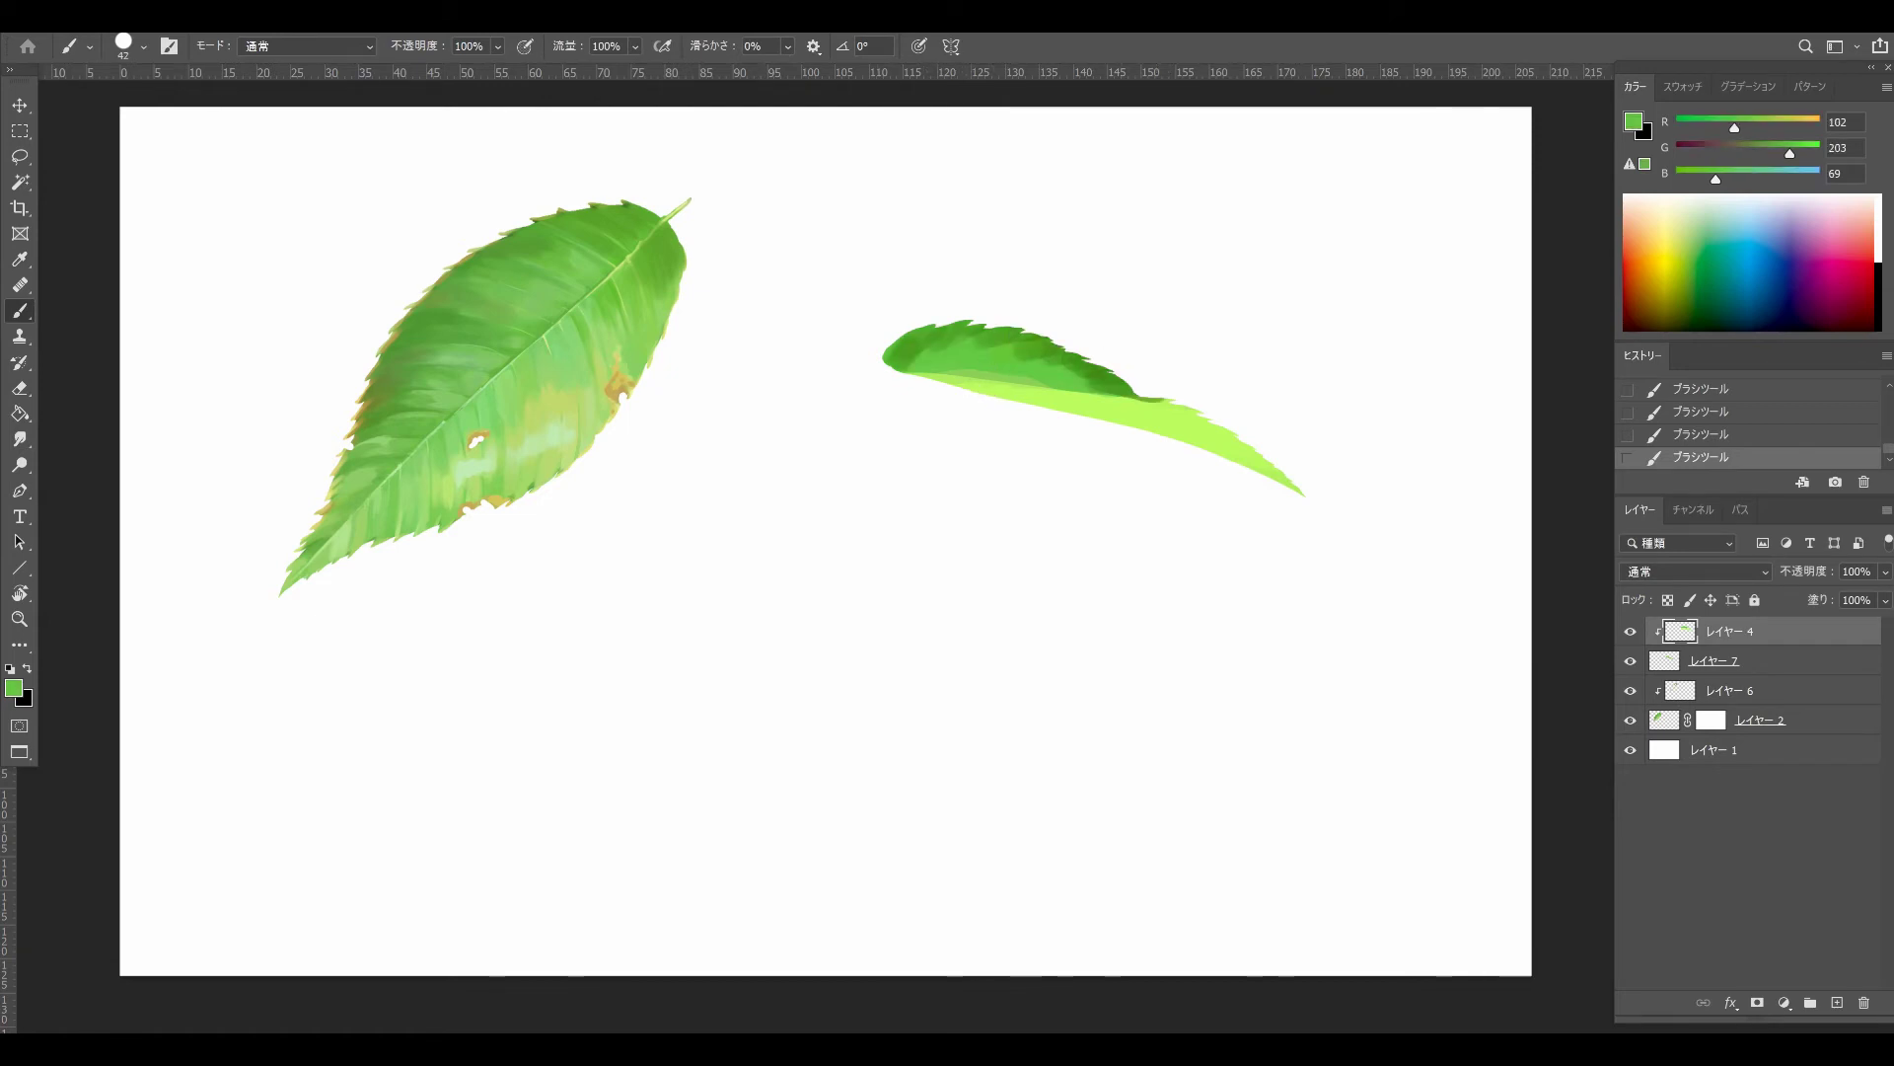
pyautogui.click(14, 688)
pyautogui.moveTo(1206, 170); pyautogui.dragTo(1181, 154)
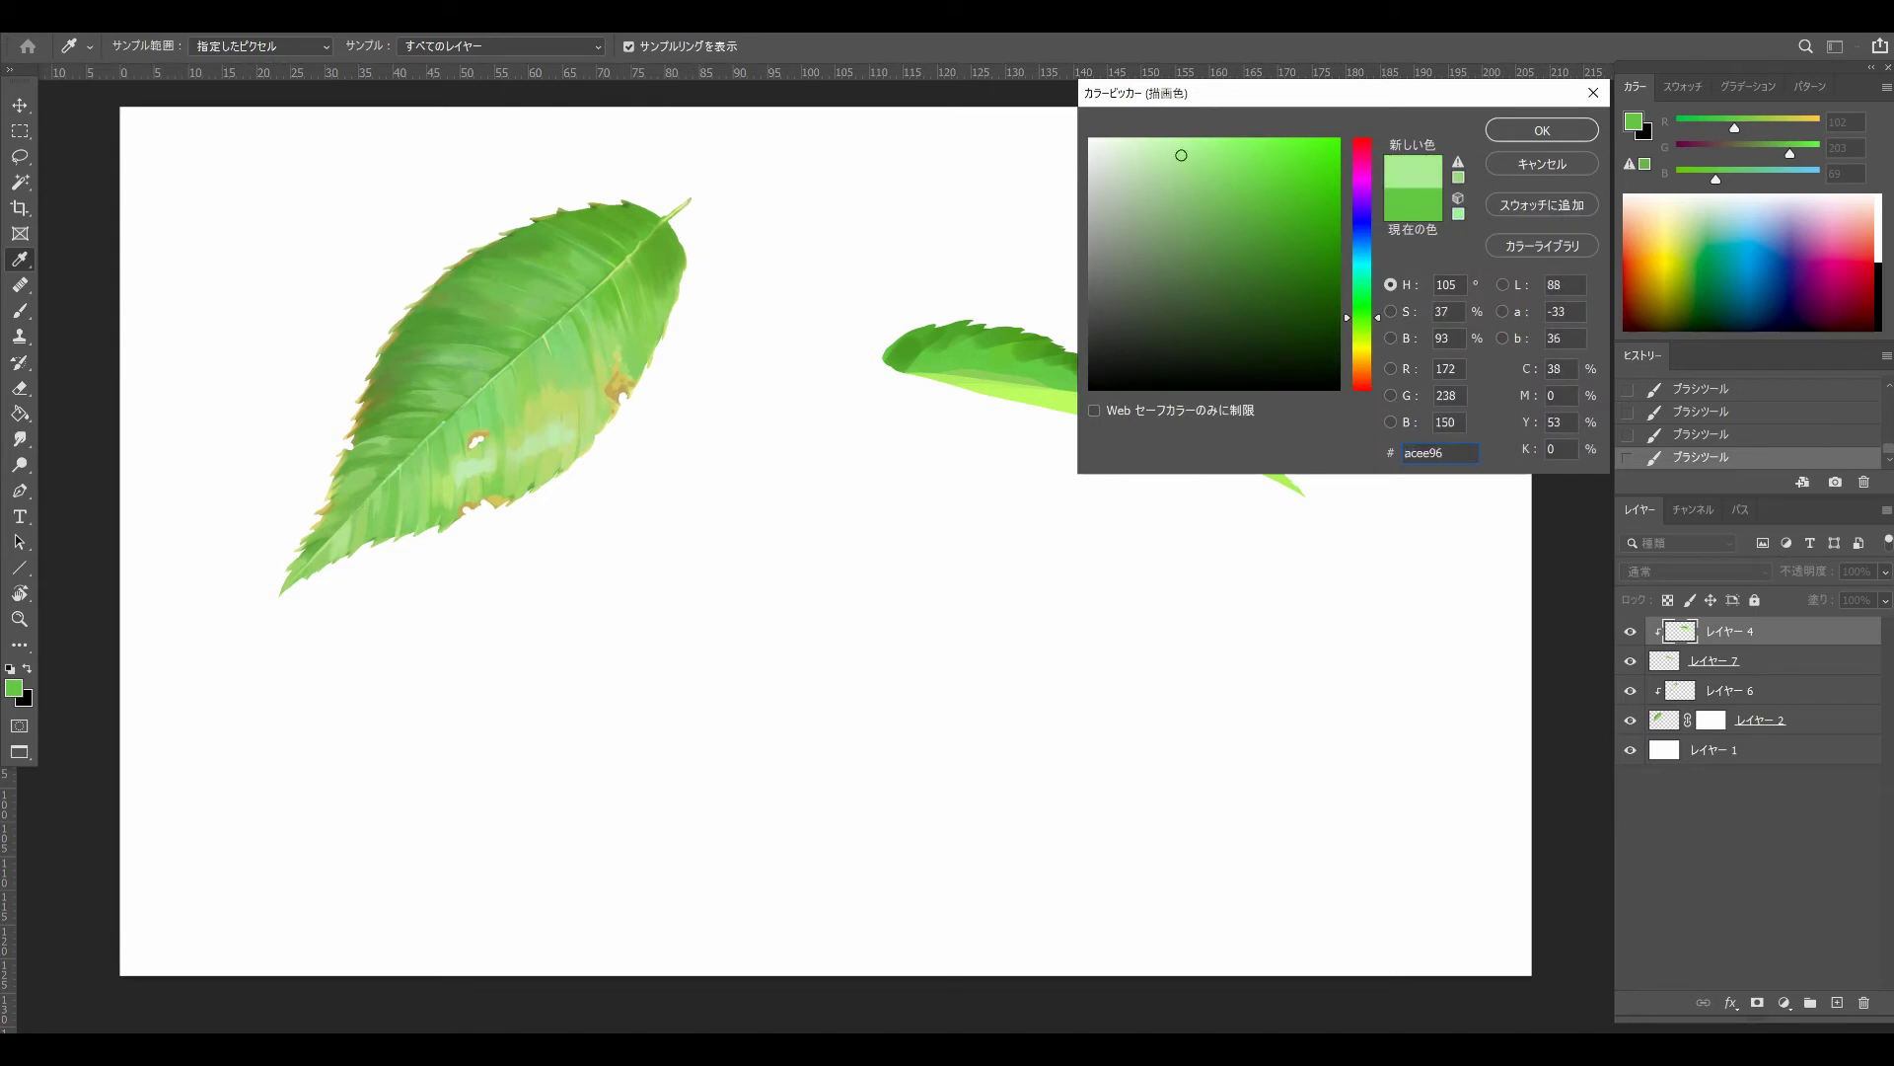
pyautogui.click(1542, 130)
pyautogui.press('b')
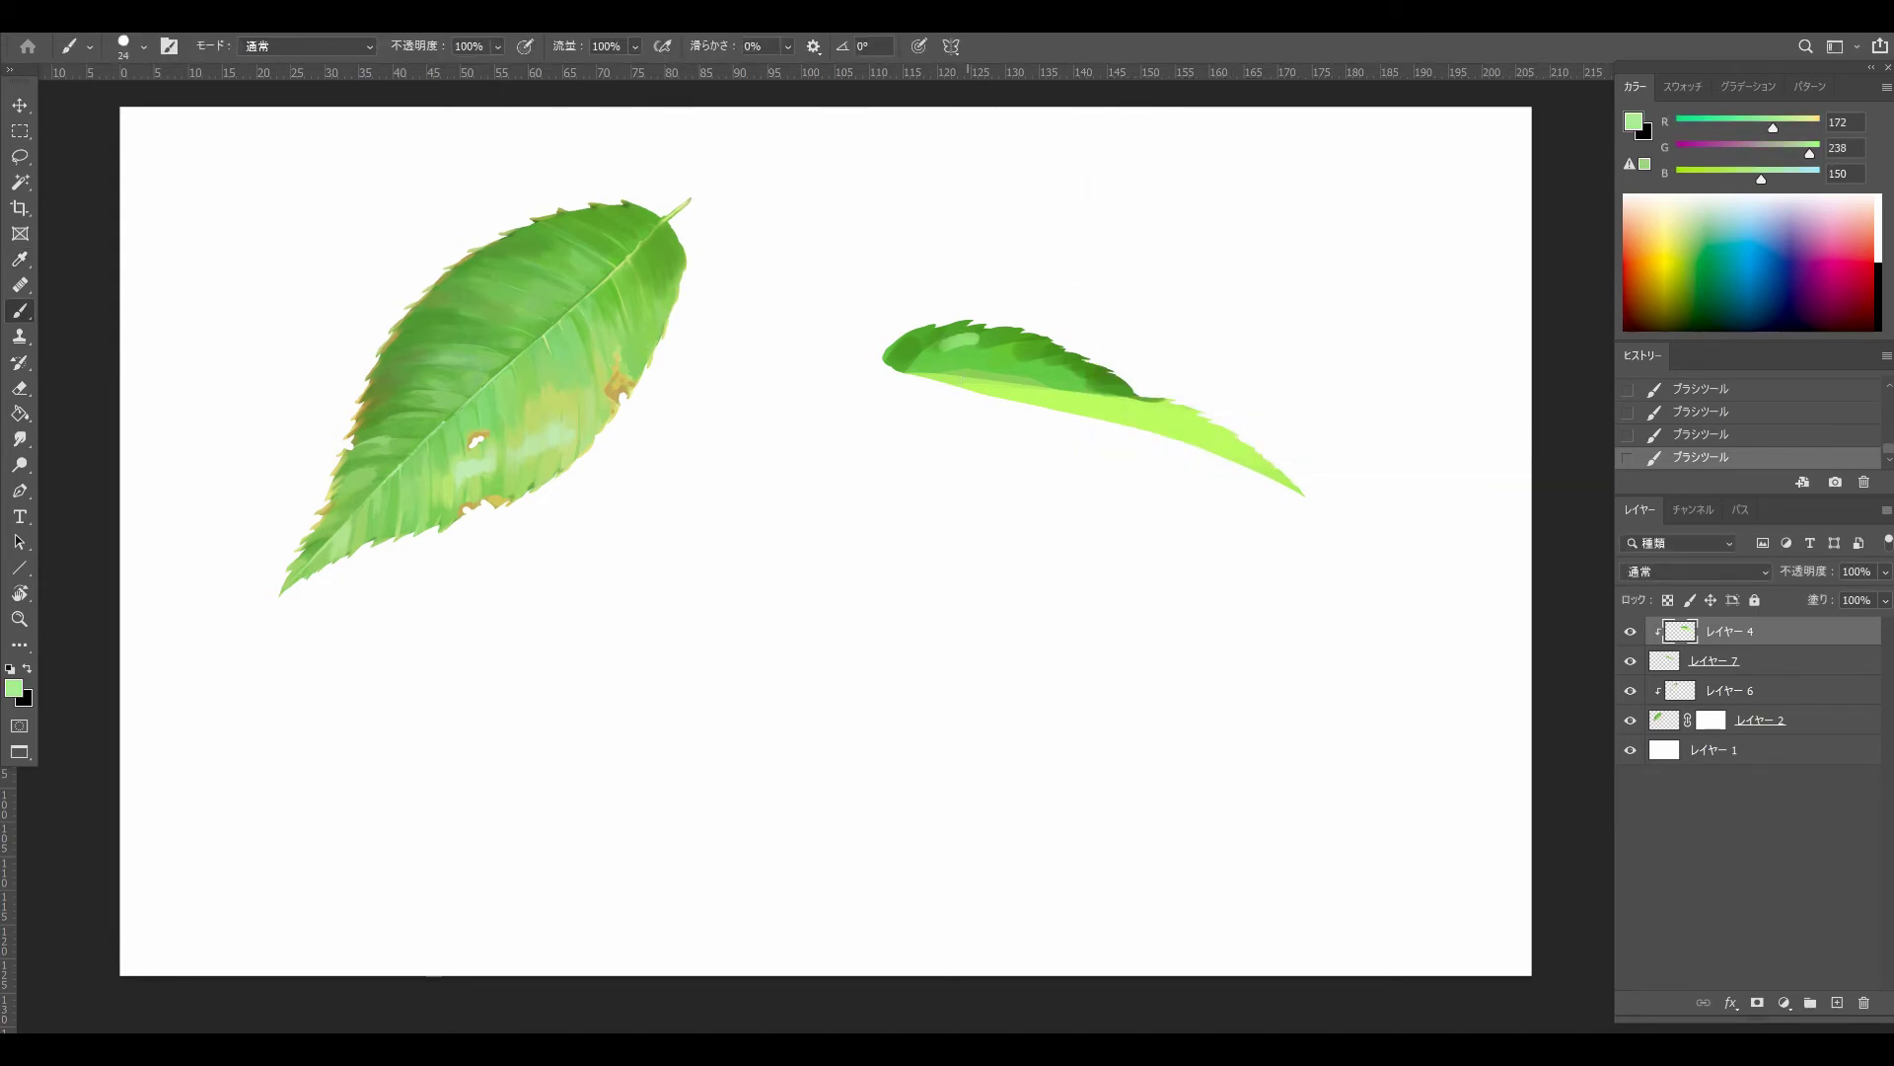
pyautogui.moveTo(943, 340)
pyautogui.mouseDown()
pyautogui.moveTo(1097, 375)
pyautogui.moveTo(977, 363)
pyautogui.mouseUp()
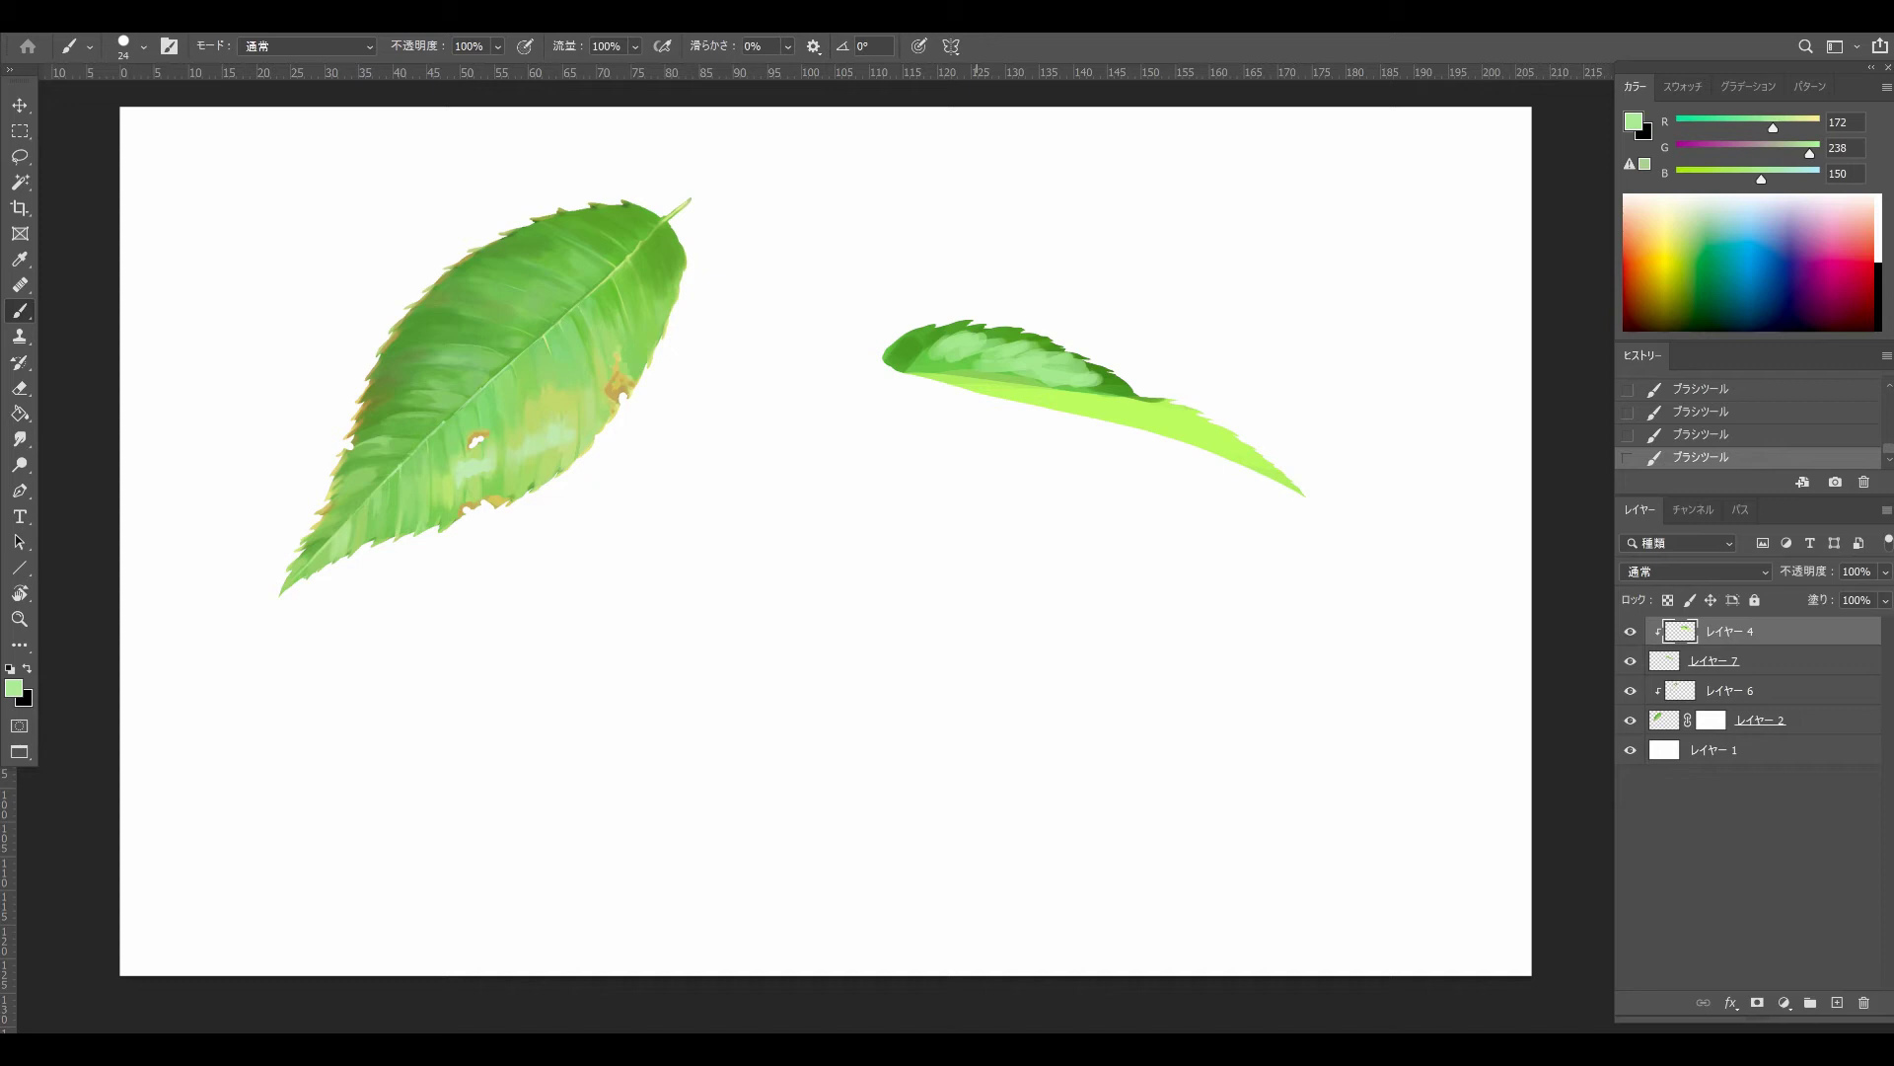
pyautogui.moveTo(974, 350)
pyautogui.mouseDown()
pyautogui.moveTo(988, 334)
pyautogui.moveTo(937, 365)
pyautogui.moveTo(1050, 383)
pyautogui.moveTo(1033, 359)
pyautogui.moveTo(1063, 386)
pyautogui.mouseUp()
# Blend the second leaf's pale highlights into the green surface with a 30 px brush, using sampled greens including RGB 79, 162, 41.
pyautogui.keyDown('alt'); pyautogui.click(965, 363); pyautogui.keyUp('alt')
pyautogui.keyDown('alt'); pyautogui.click(970, 348); pyautogui.keyUp('alt')
pyautogui.keyDown('alt'); pyautogui.click(953, 371); pyautogui.keyUp('alt')
pyautogui.keyDown('alt'); pyautogui.click(1089, 378); pyautogui.keyUp('alt')
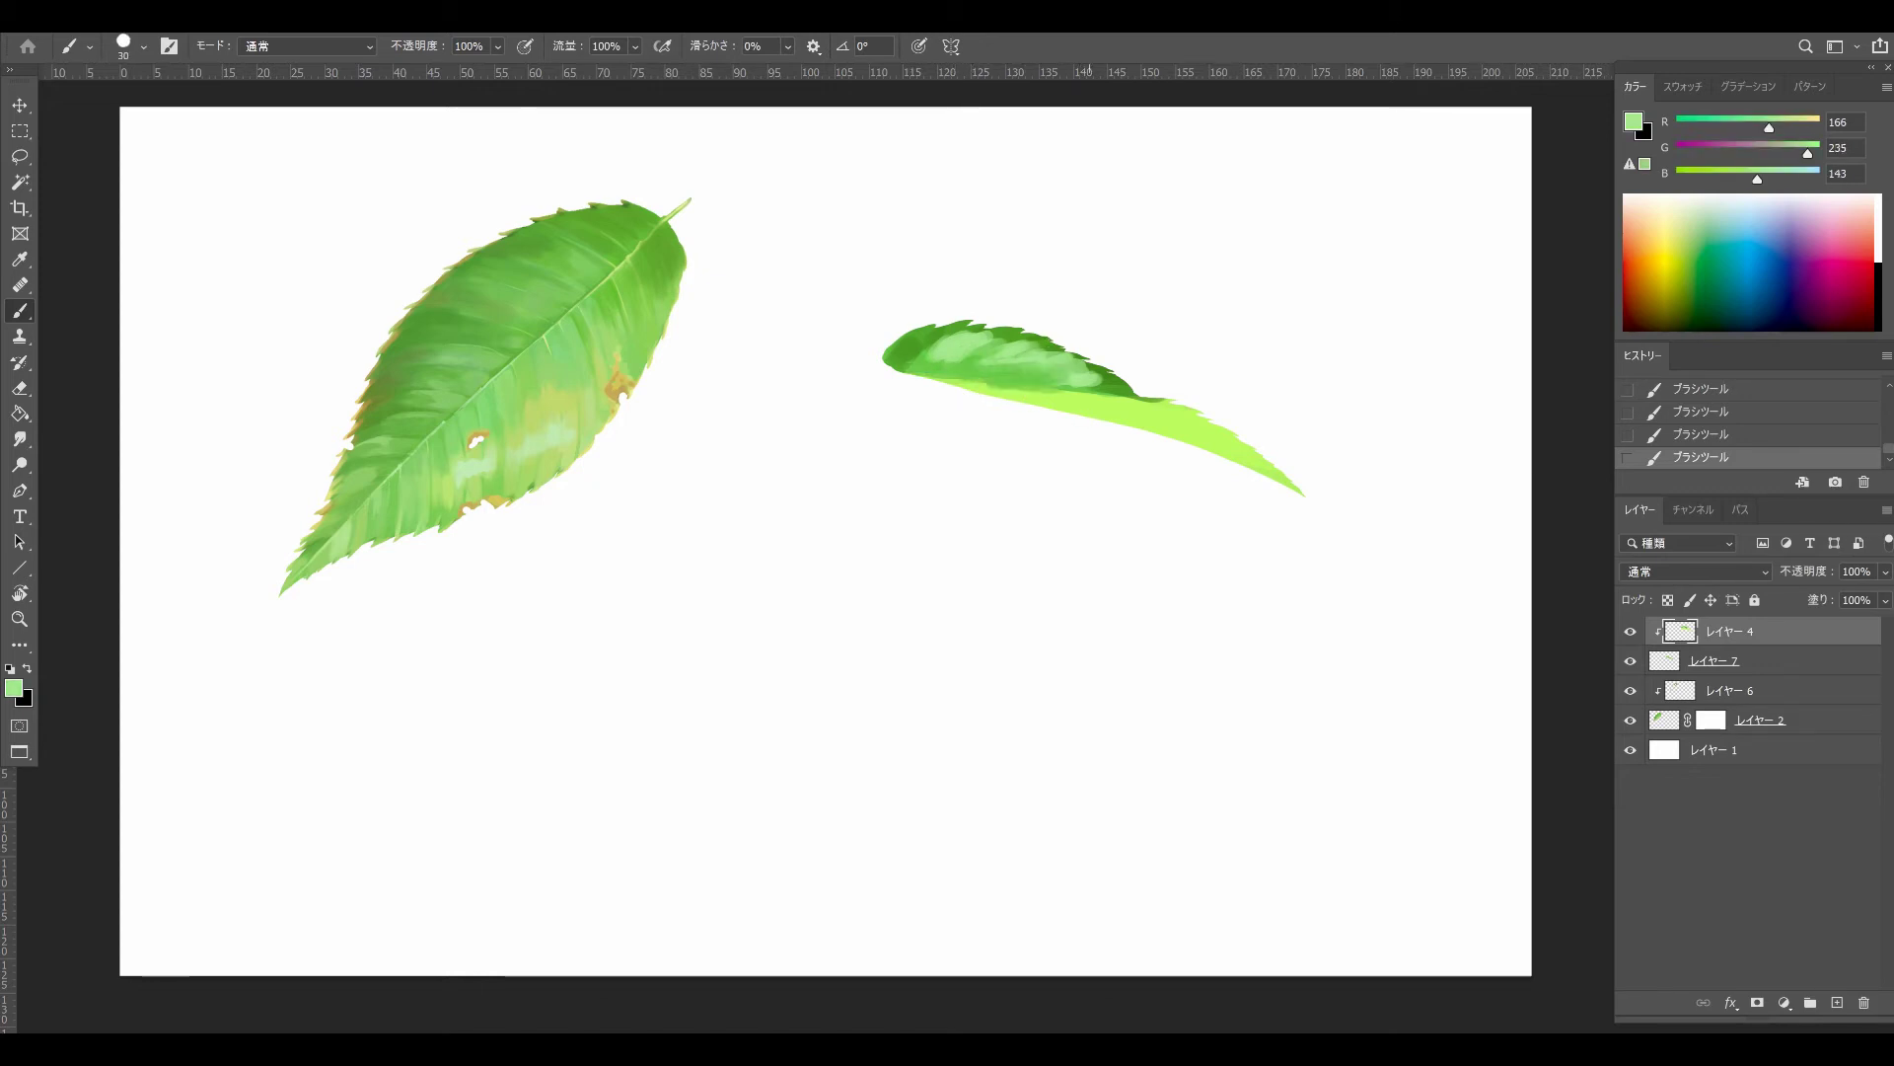
pyautogui.keyDown('alt'); pyautogui.click(1097, 380); pyautogui.keyUp('alt')
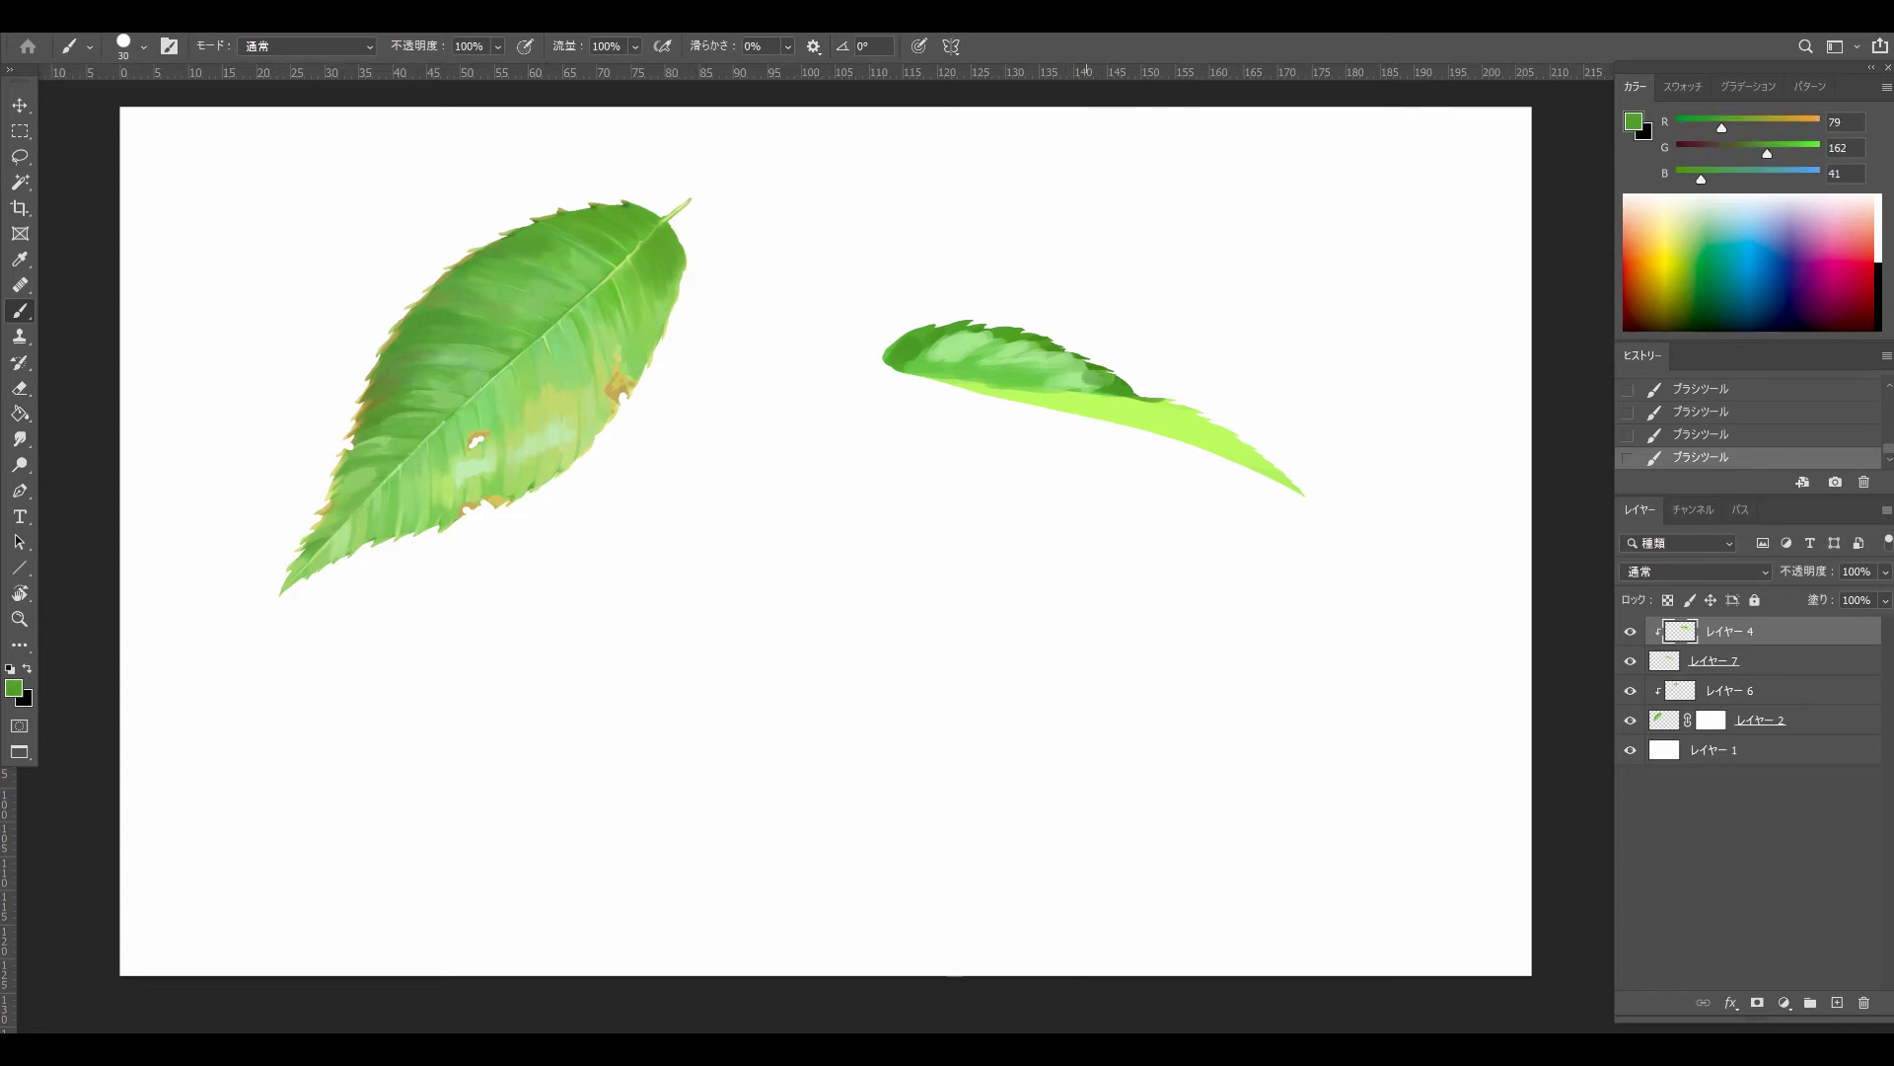
pyautogui.moveTo(1085, 377); pyautogui.dragTo(942, 338)
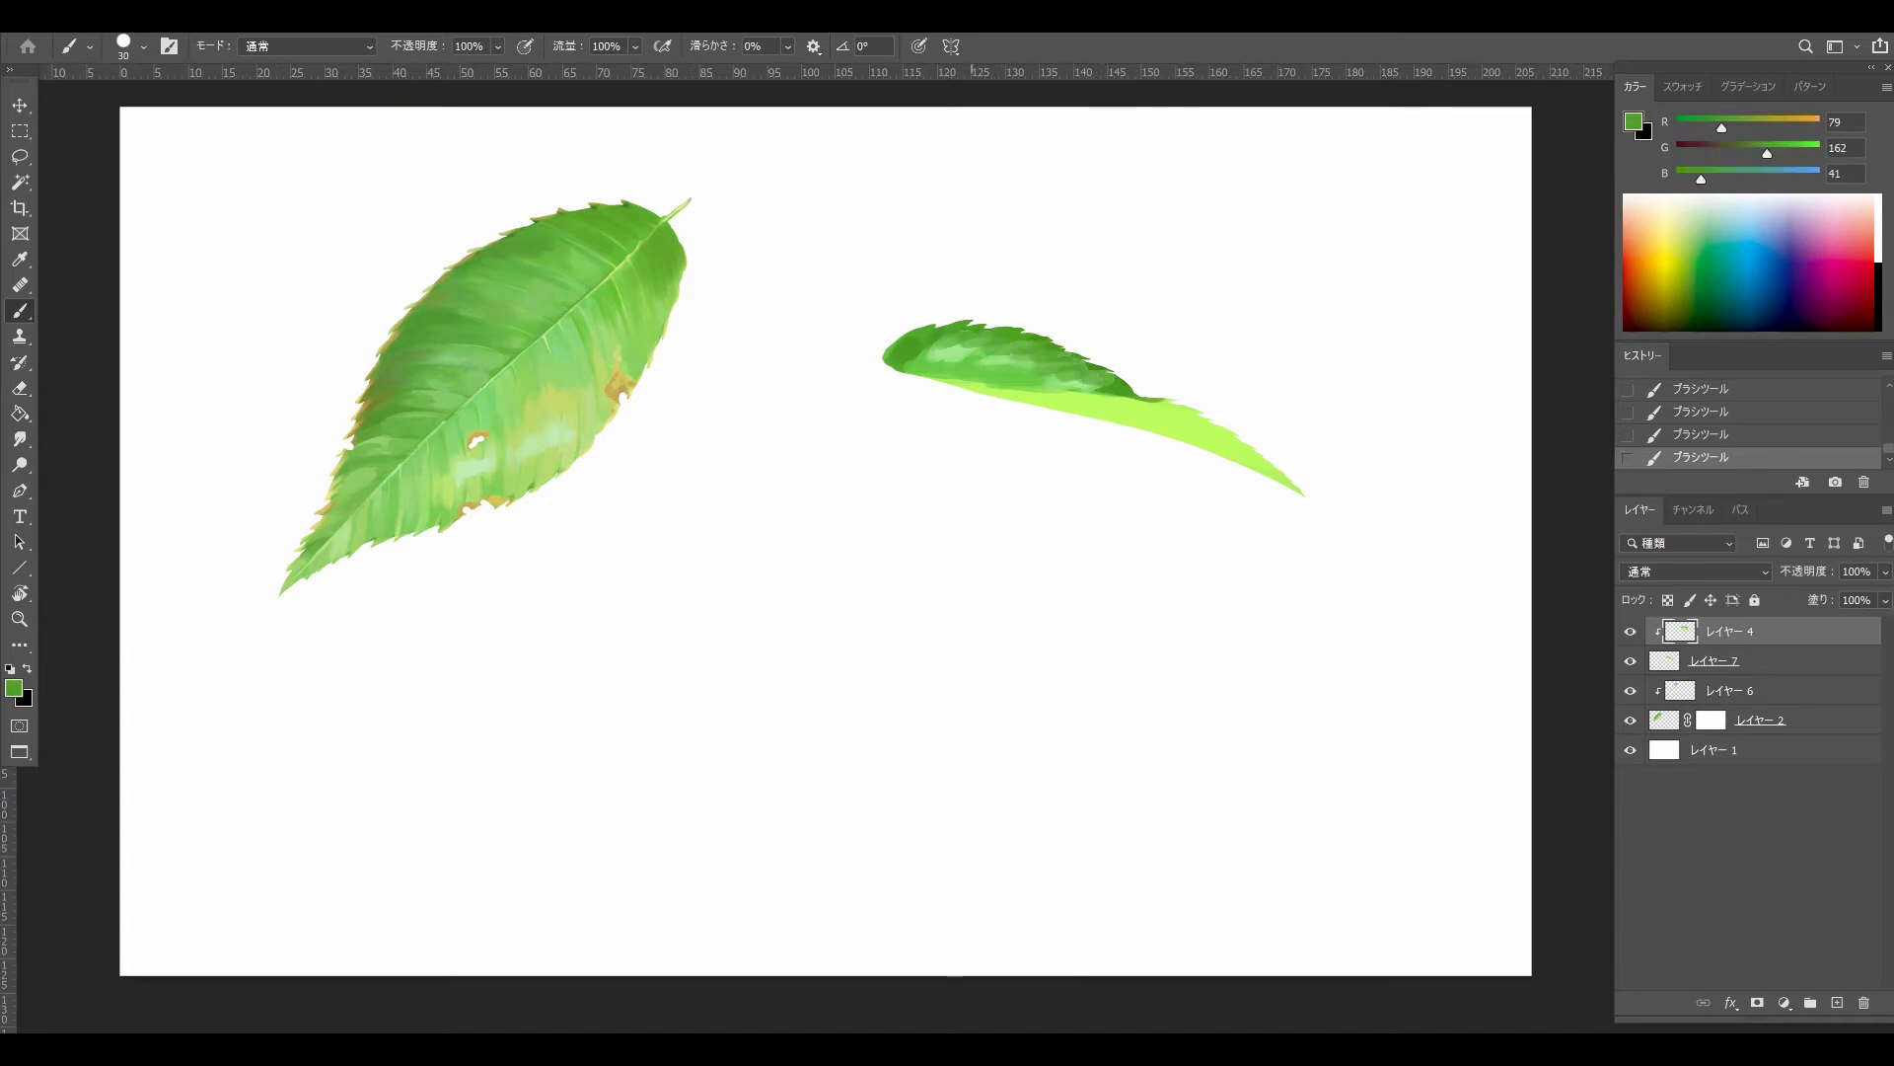
# Layer sampled light green (RGB 161, 232, 136) and darker green (RGB 79, 162, 41) strokes to soften the upper surface's shading.
pyautogui.keyDown('alt'); pyautogui.click(932, 350); pyautogui.keyUp('alt')
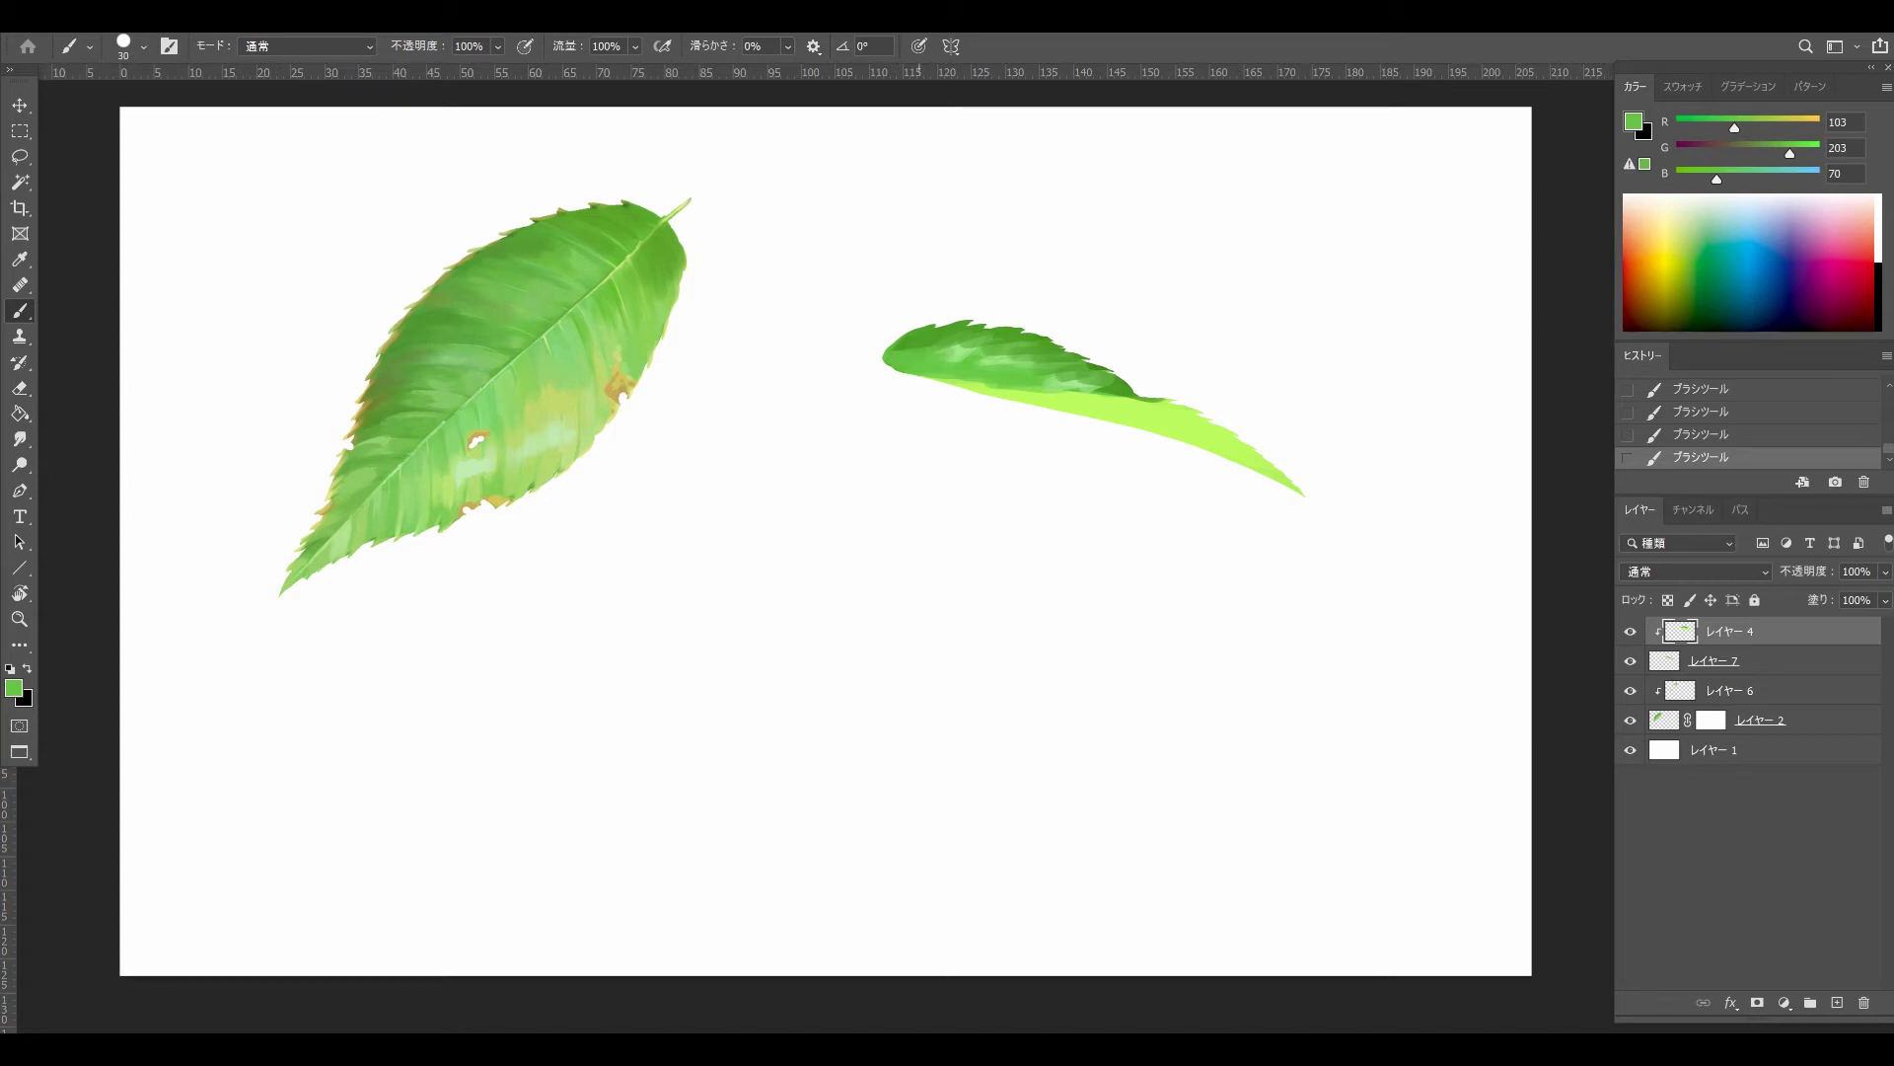
pyautogui.keyDown('alt'); pyautogui.click(959, 351); pyautogui.keyUp('alt')
pyautogui.moveTo(953, 345)
pyautogui.mouseDown()
pyautogui.moveTo(909, 350)
pyautogui.moveTo(1046, 360)
pyautogui.mouseUp()
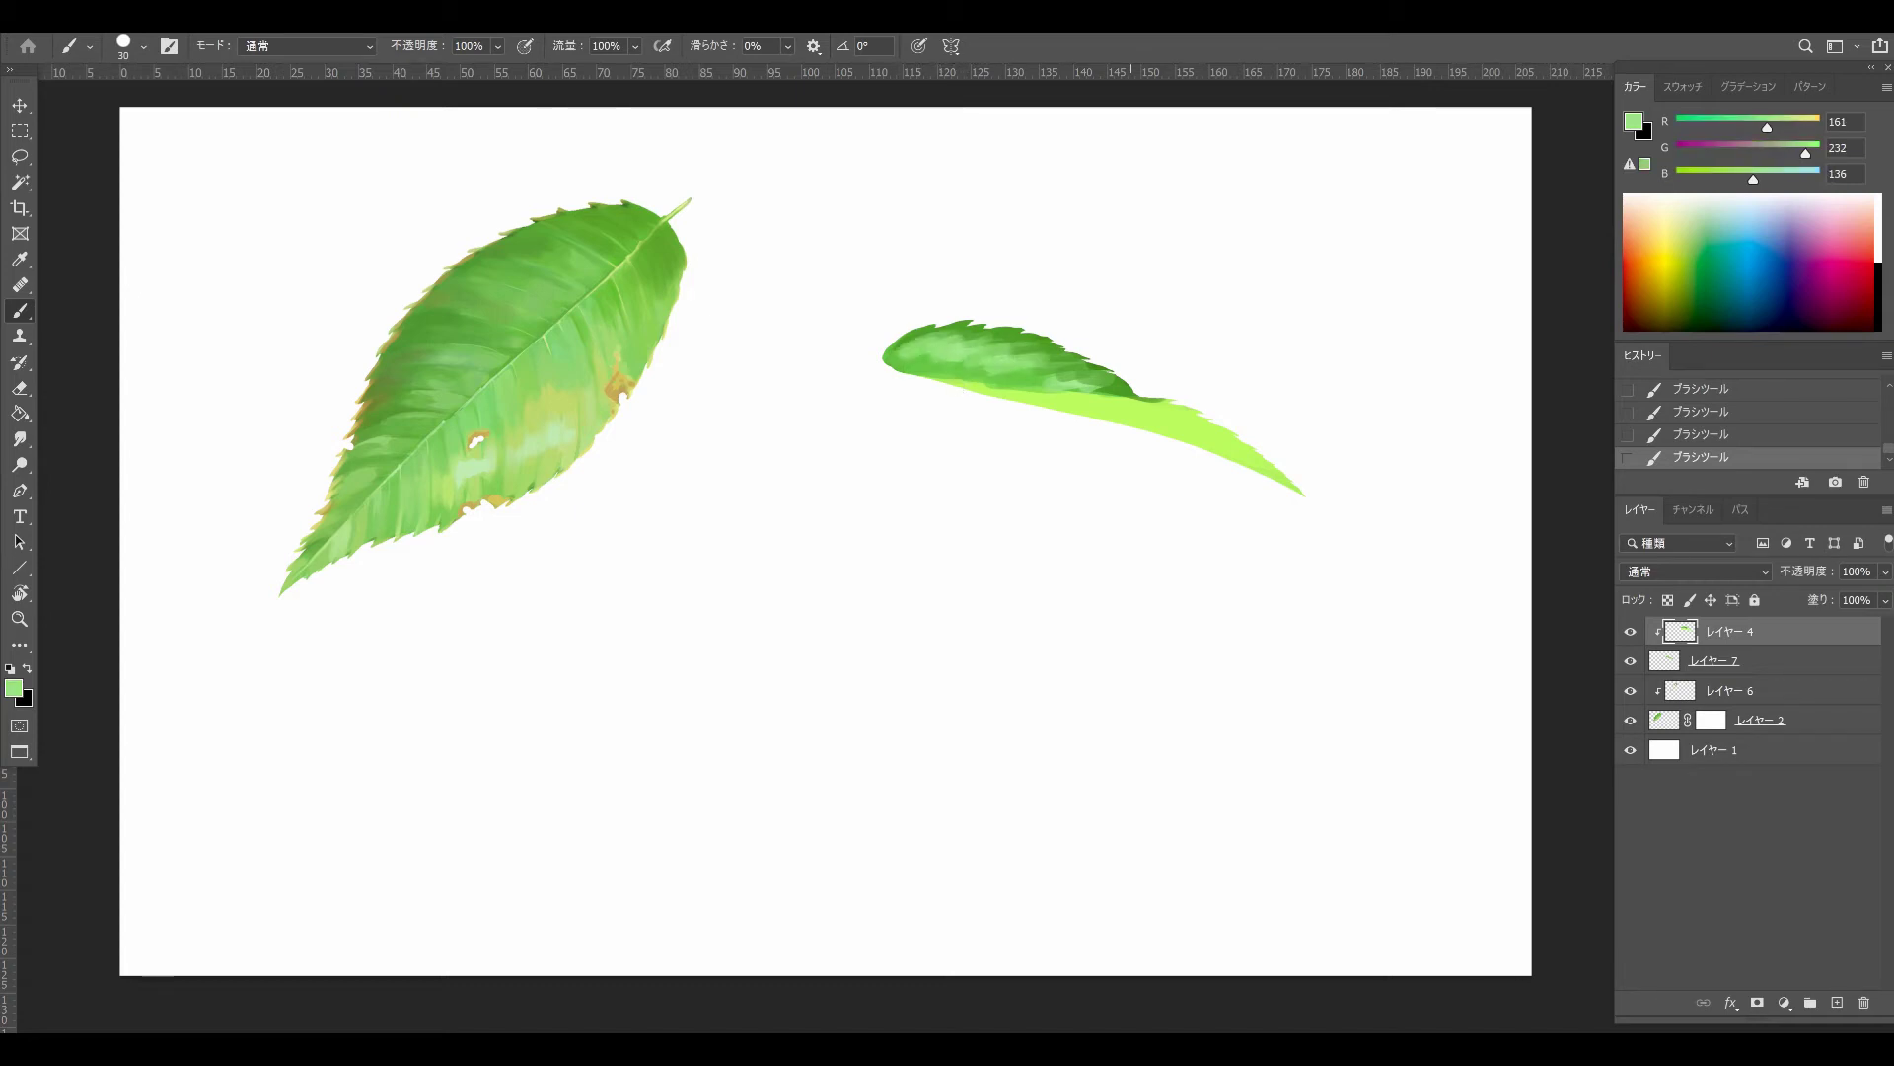
pyautogui.keyDown('alt'); pyautogui.click(1048, 380); pyautogui.keyUp('alt')
pyautogui.moveTo(1029, 367)
pyautogui.mouseDown()
pyautogui.moveTo(906, 347)
pyautogui.moveTo(922, 353)
pyautogui.mouseUp()
pyautogui.keyDown('alt'); pyautogui.click(959, 367); pyautogui.keyUp('alt')
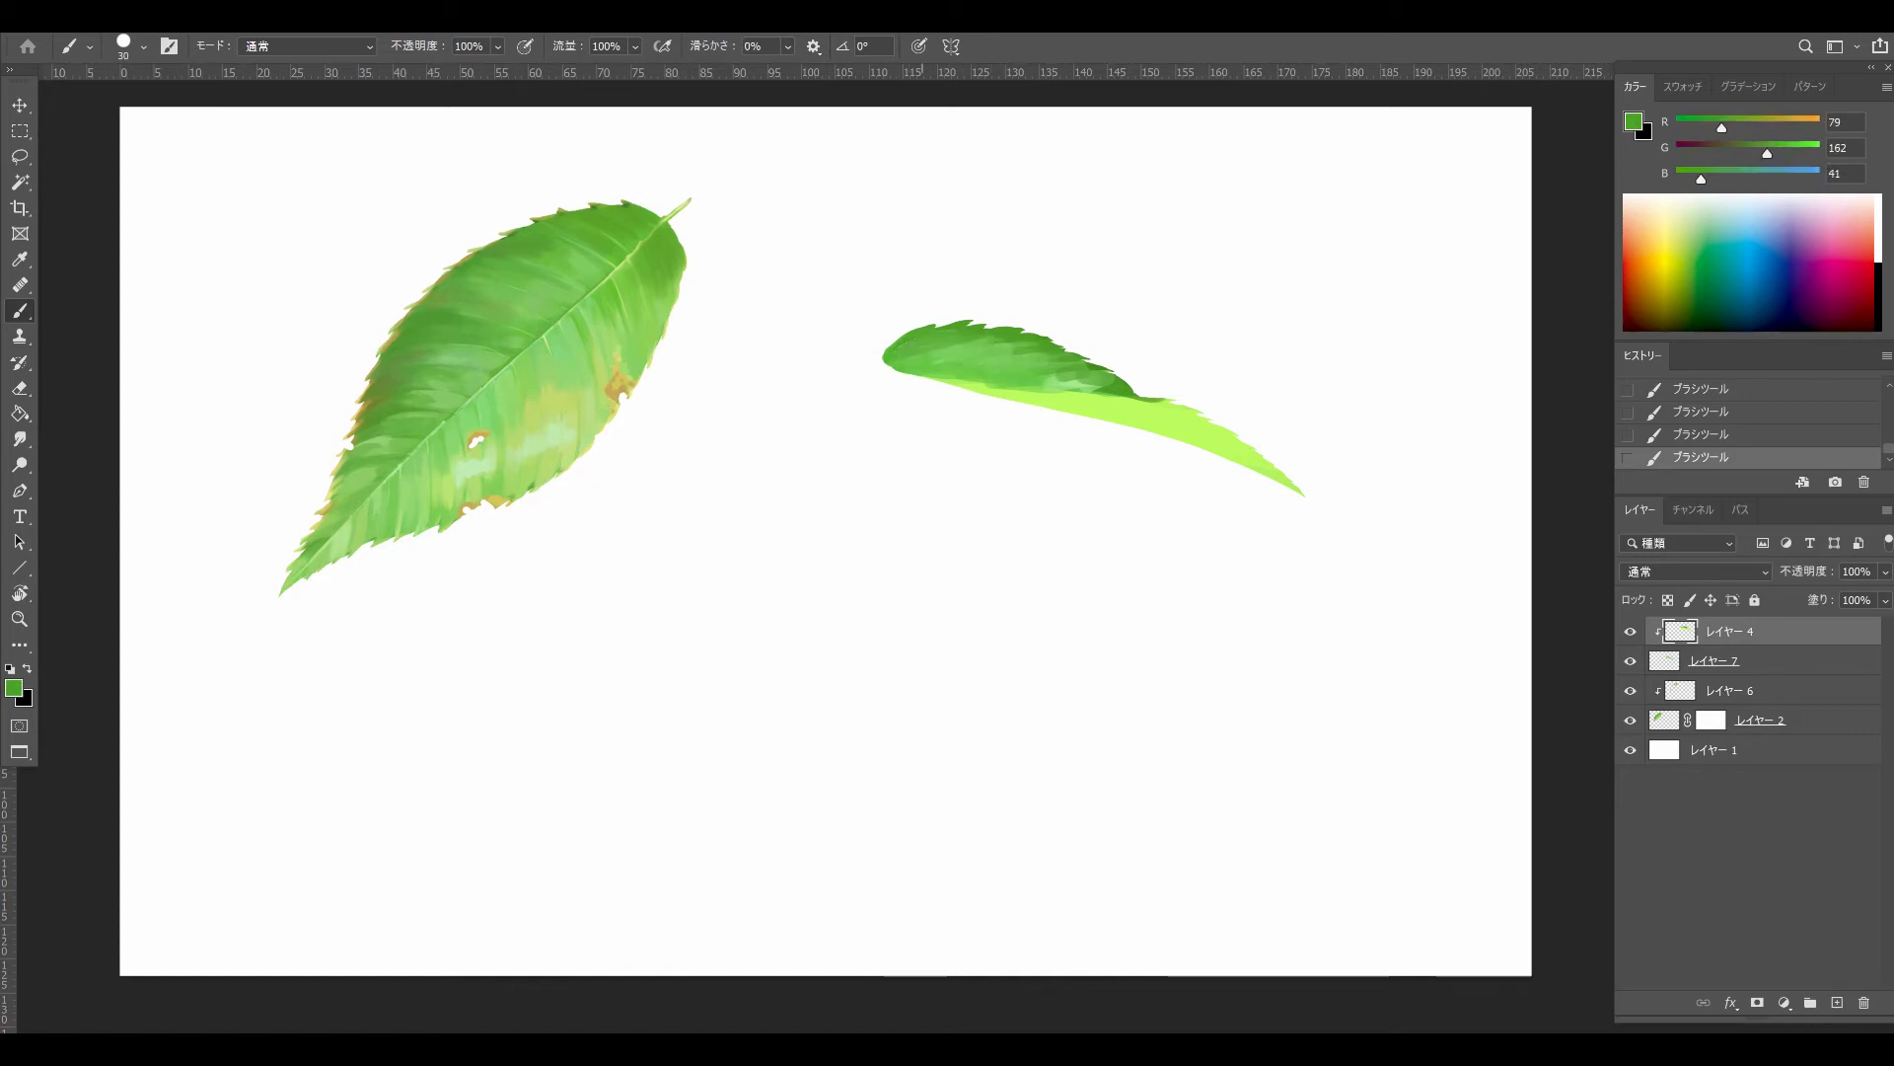
# Refine the jagged end of the dark green surface where it overlaps the yellow-green underside, using sampled colours and a 12 px brush.
pyautogui.moveTo(1107, 396); pyautogui.dragTo(1140, 401)
pyautogui.keyDown('alt'); pyautogui.click(1147, 420); pyautogui.keyUp('alt')
pyautogui.moveTo(1165, 402); pyautogui.dragTo(1094, 396)
pyautogui.keyDown('alt'); pyautogui.click(1115, 384); pyautogui.keyUp('alt')
pyautogui.press('F5')
pyautogui.press('F5')
pyautogui.moveTo(1135, 396); pyautogui.dragTo(1093, 402)
pyautogui.keyDown('alt'); pyautogui.click(1147, 406); pyautogui.keyUp('alt')
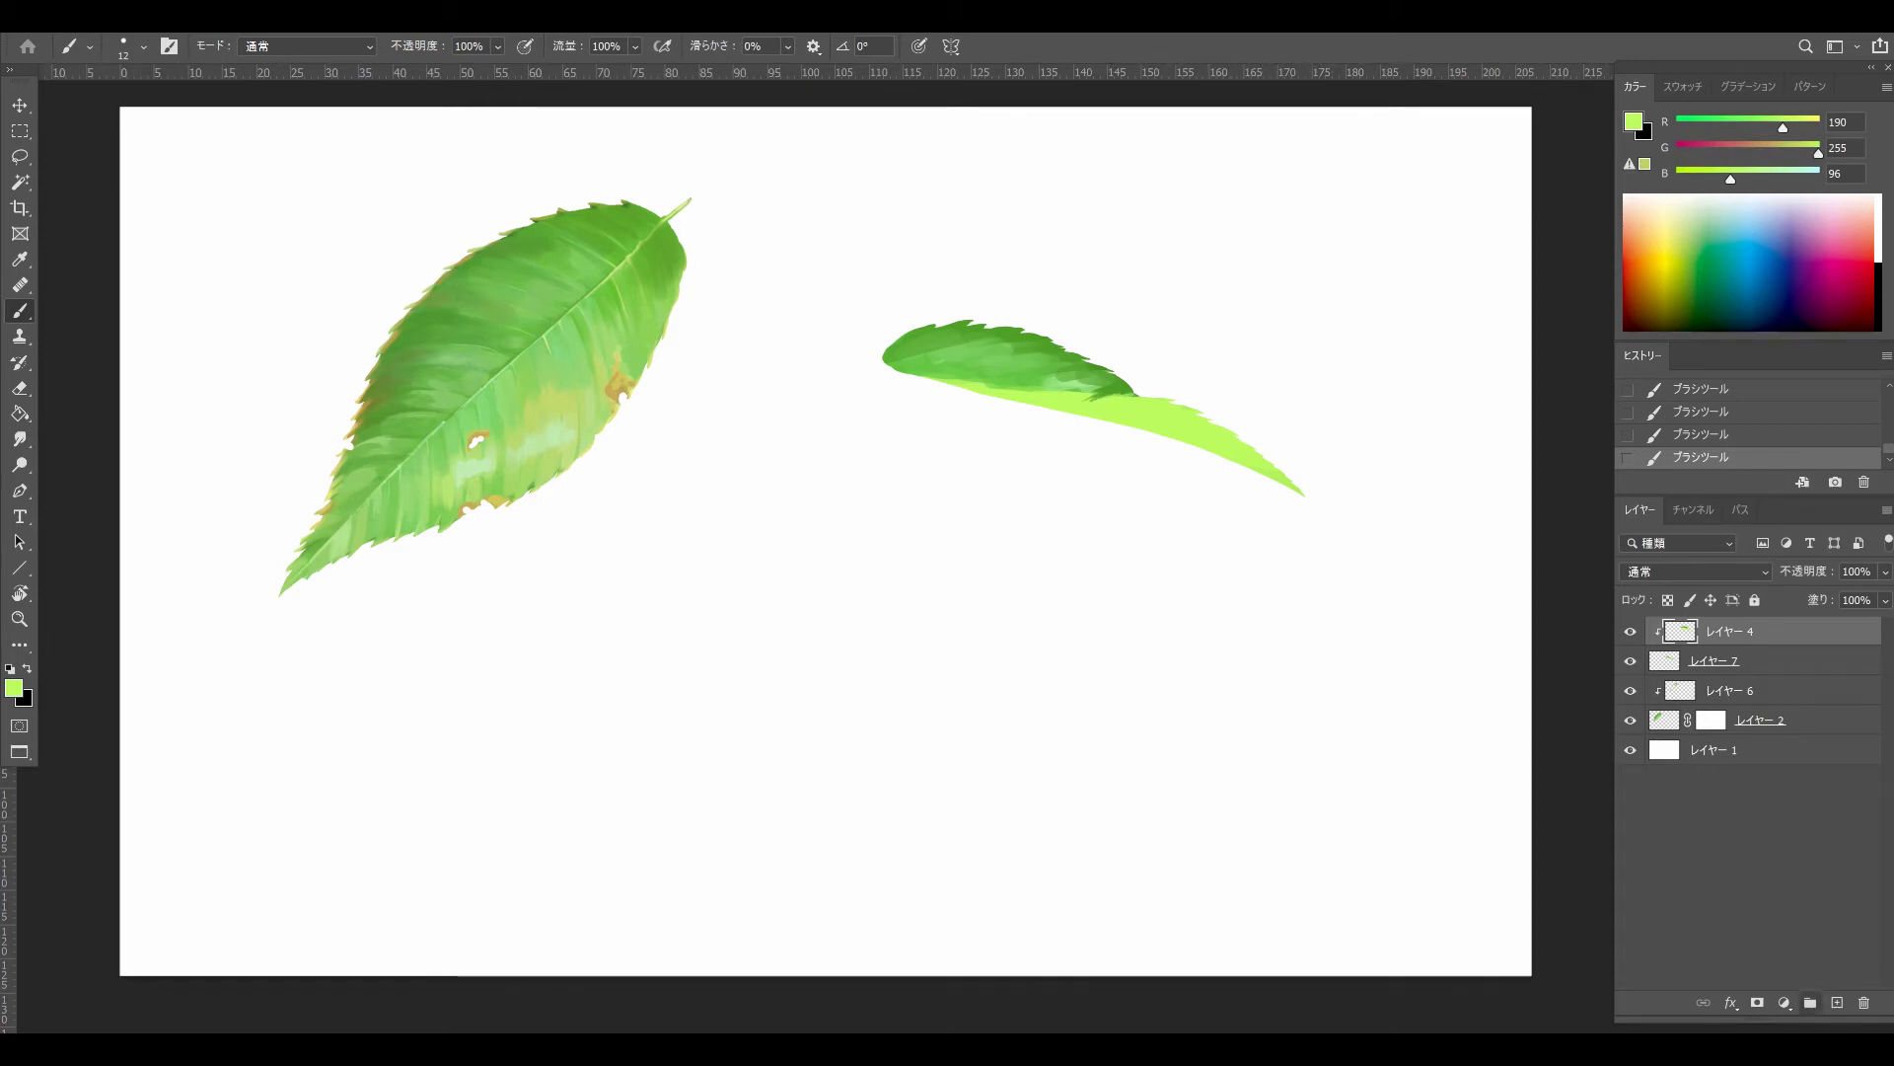
# Add a new layer and draw a red (RGB 183, 28, 37) ellipse around the second leaf with a downward arrow above it.
pyautogui.click(1837, 1003)
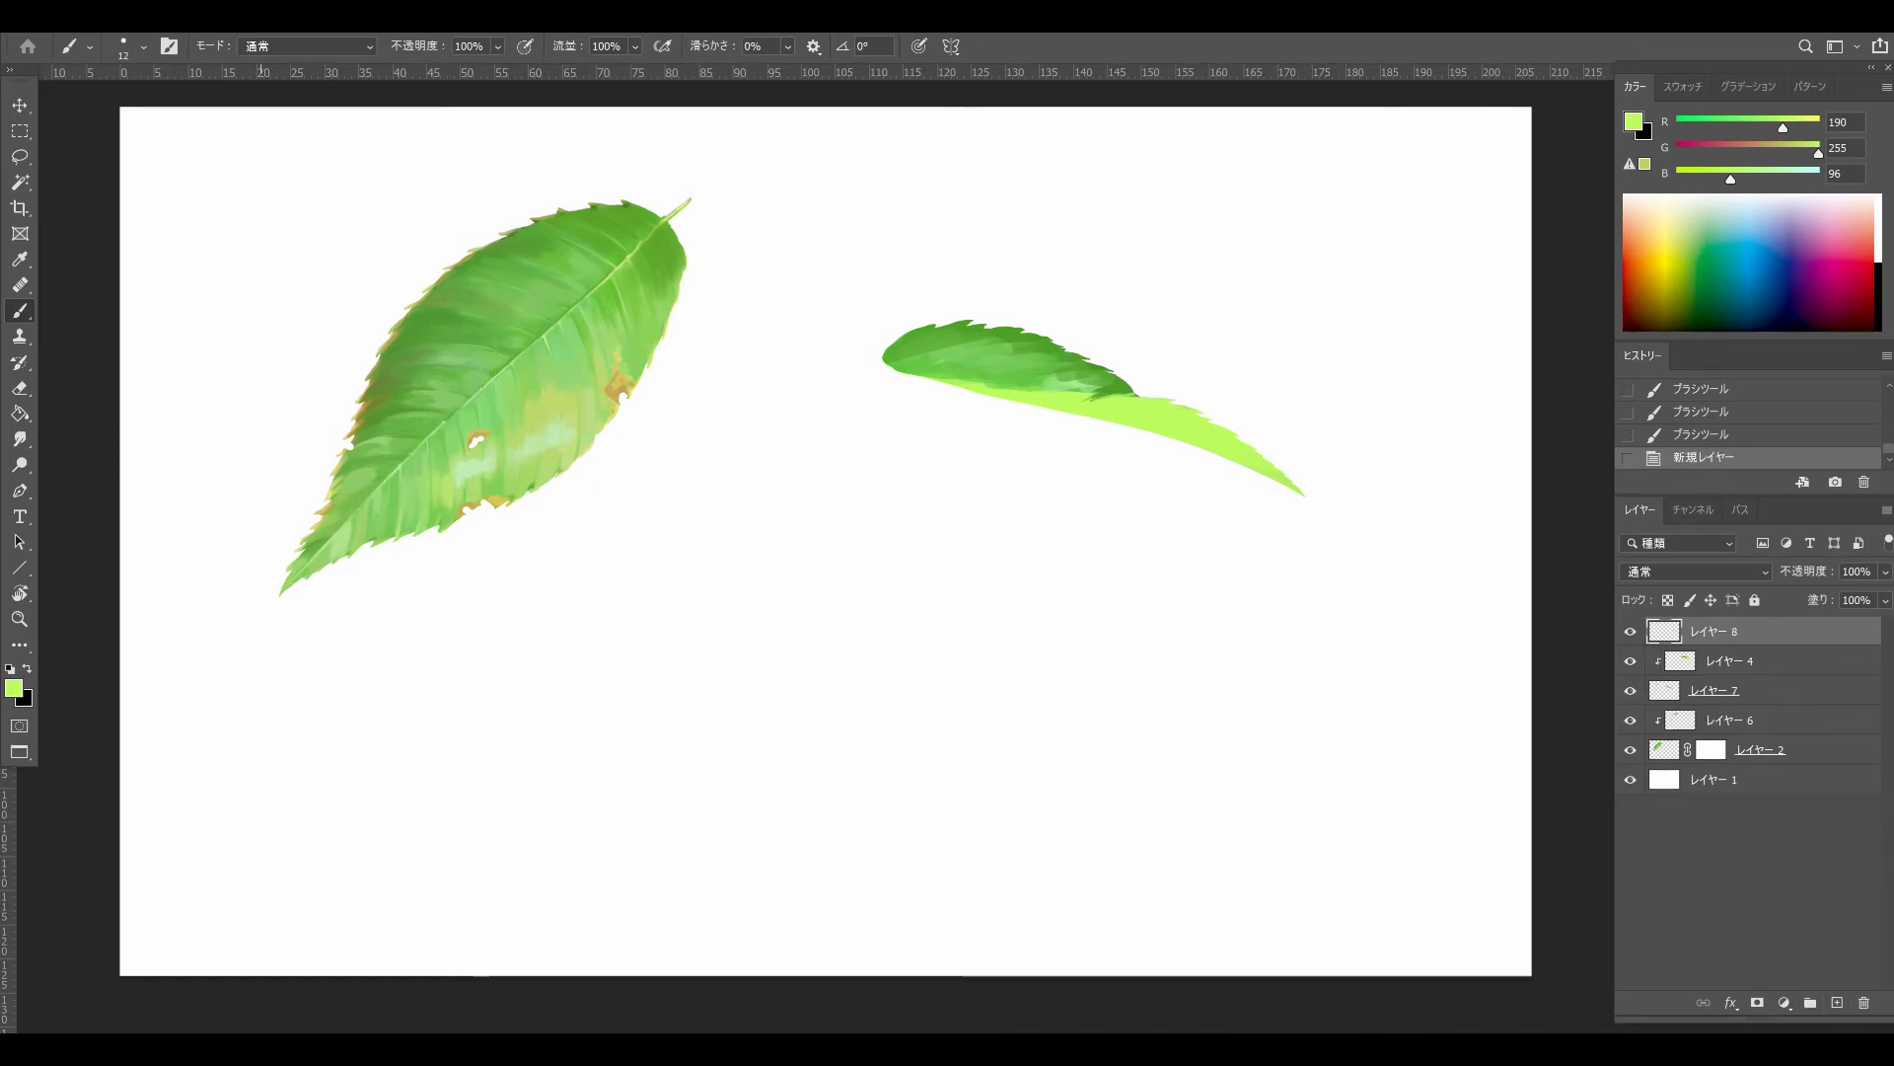
pyautogui.moveTo(1856, 268); pyautogui.dragTo(1870, 282)
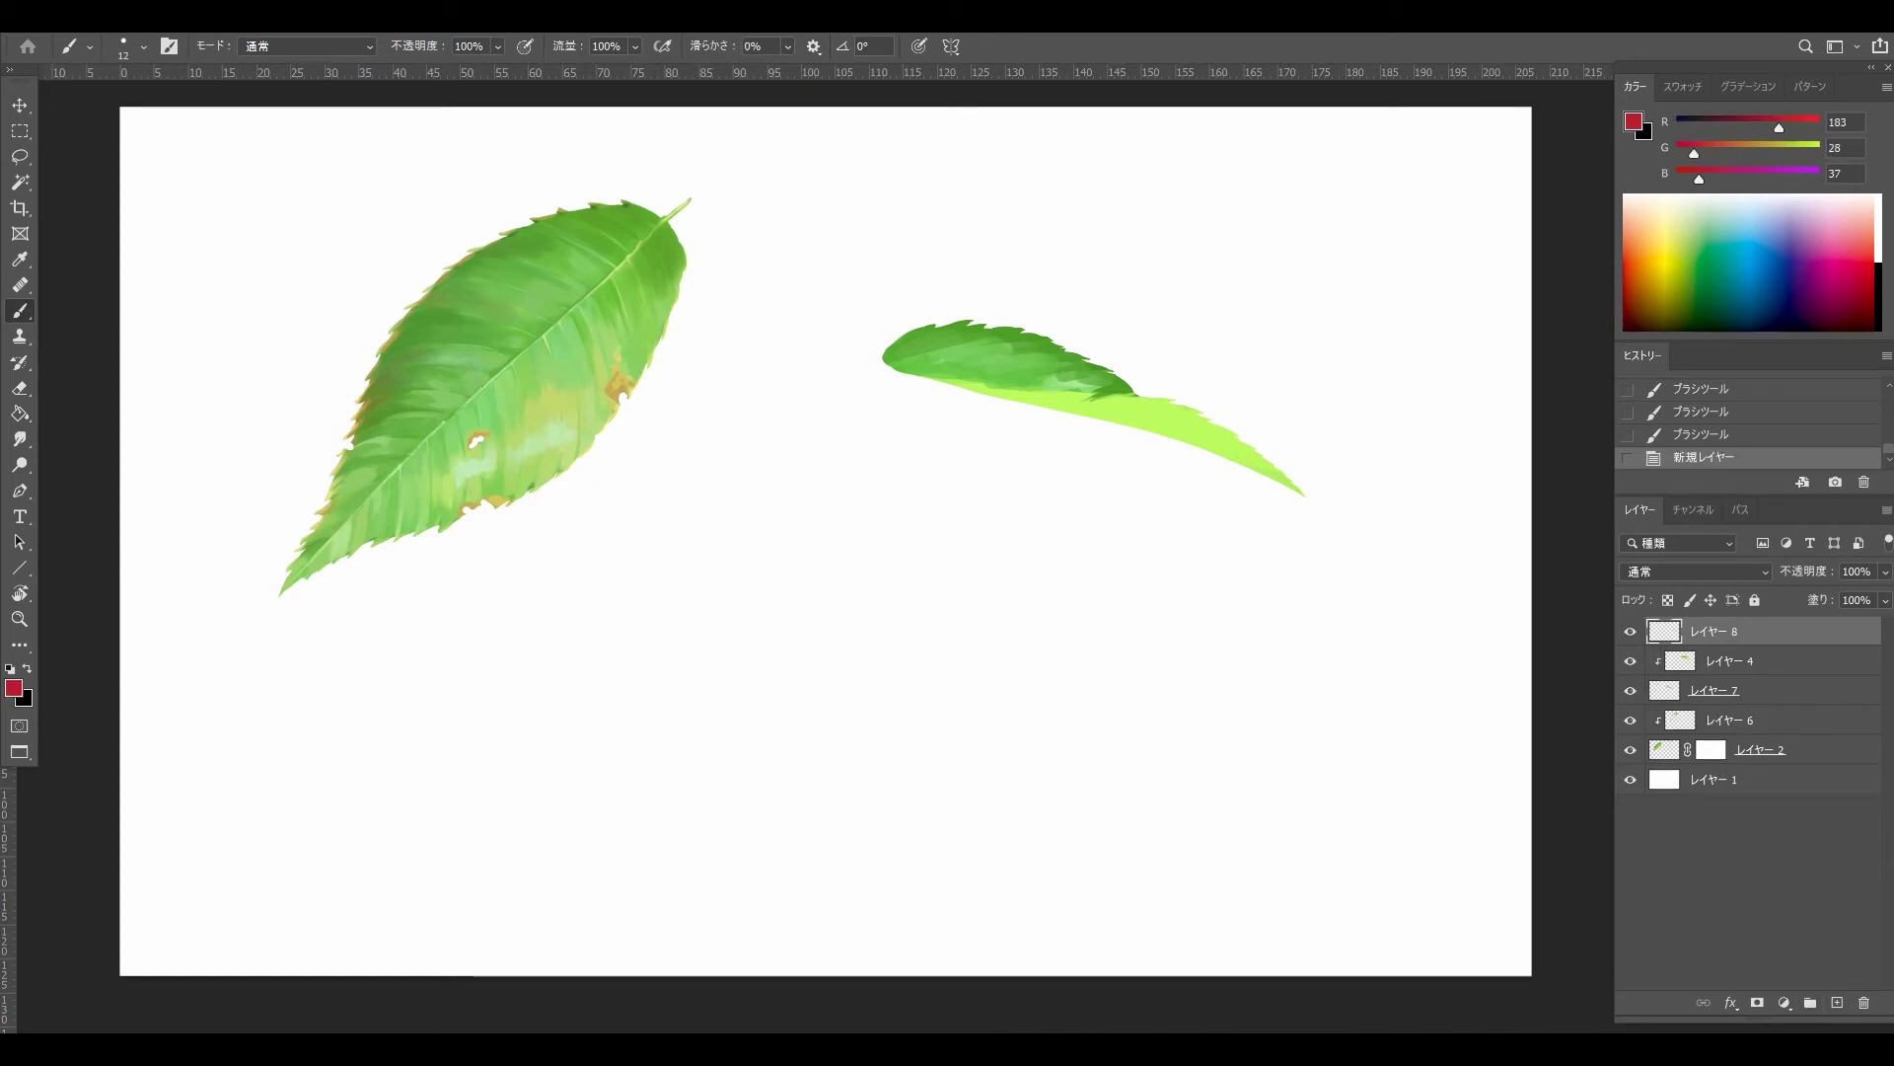
pyautogui.moveTo(1007, 532)
pyautogui.mouseDown()
pyautogui.moveTo(796, 463)
pyautogui.moveTo(1033, 241)
pyautogui.moveTo(885, 512)
pyautogui.moveTo(860, 481)
pyautogui.mouseUp()
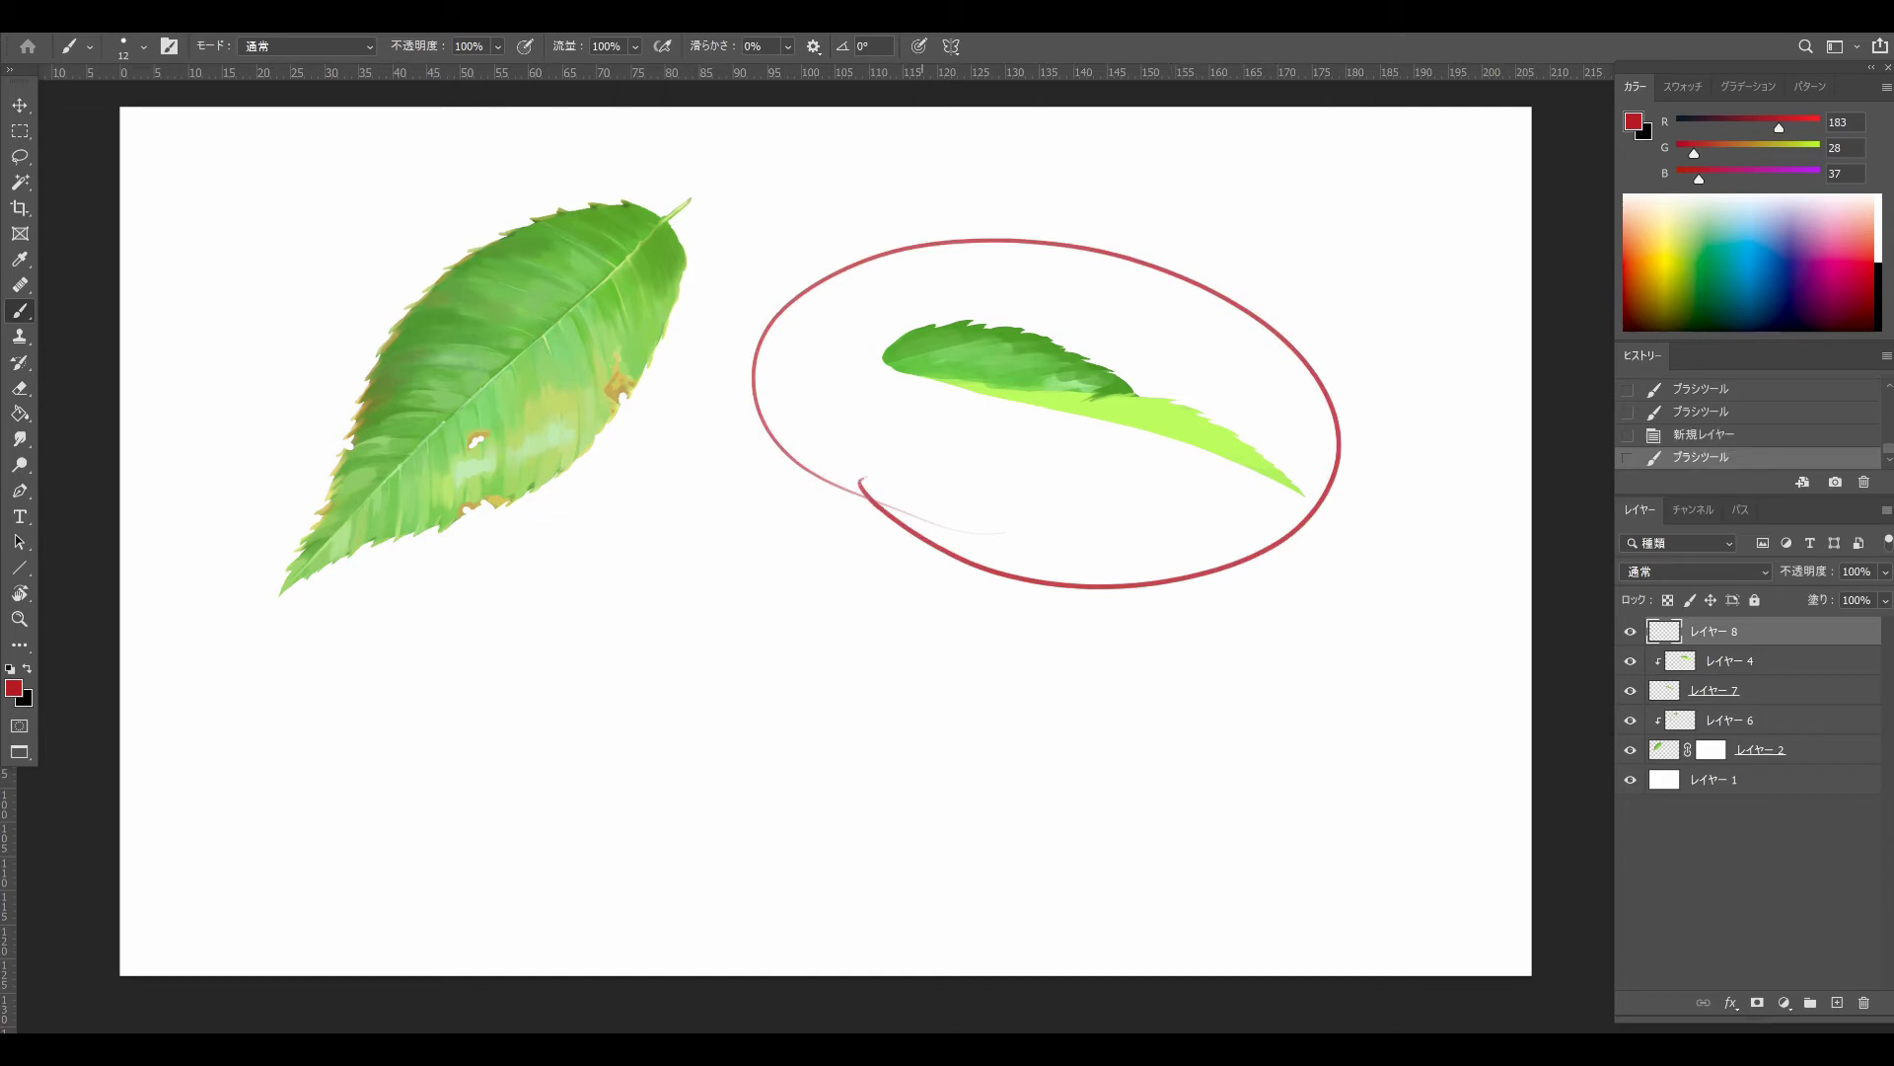
pyautogui.moveTo(1253, 133); pyautogui.dragTo(1196, 254)
pyautogui.hotkey('ctrl', 'z')
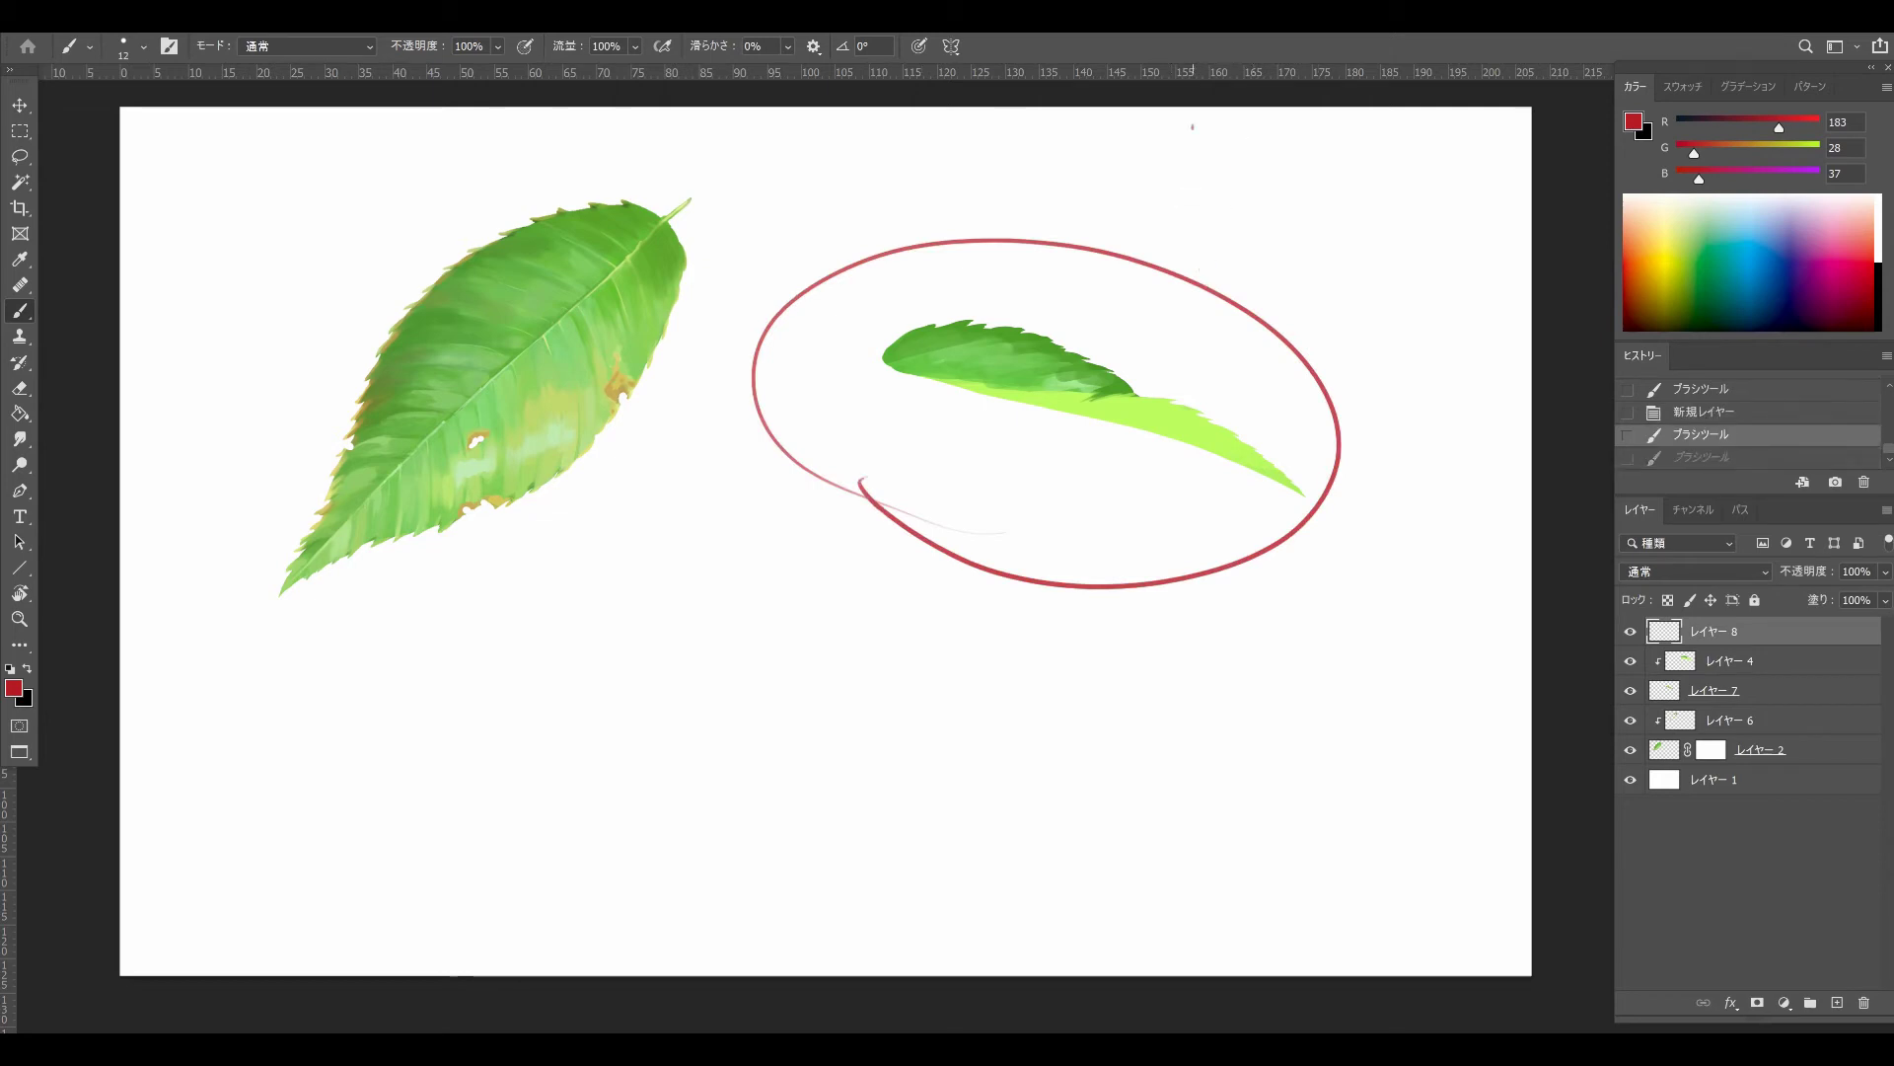
pyautogui.moveTo(1193, 126)
pyautogui.mouseDown()
pyautogui.moveTo(1182, 273)
pyautogui.moveTo(1150, 259)
pyautogui.moveTo(1232, 253)
pyautogui.moveTo(1185, 292)
pyautogui.mouseUp()
pyautogui.hotkey('ctrl', 'z')
pyautogui.moveTo(1188, 135)
pyautogui.mouseDown()
pyautogui.moveTo(1189, 277)
pyautogui.moveTo(1157, 240)
pyautogui.moveTo(1221, 253)
pyautogui.moveTo(1189, 276)
pyautogui.mouseUp()
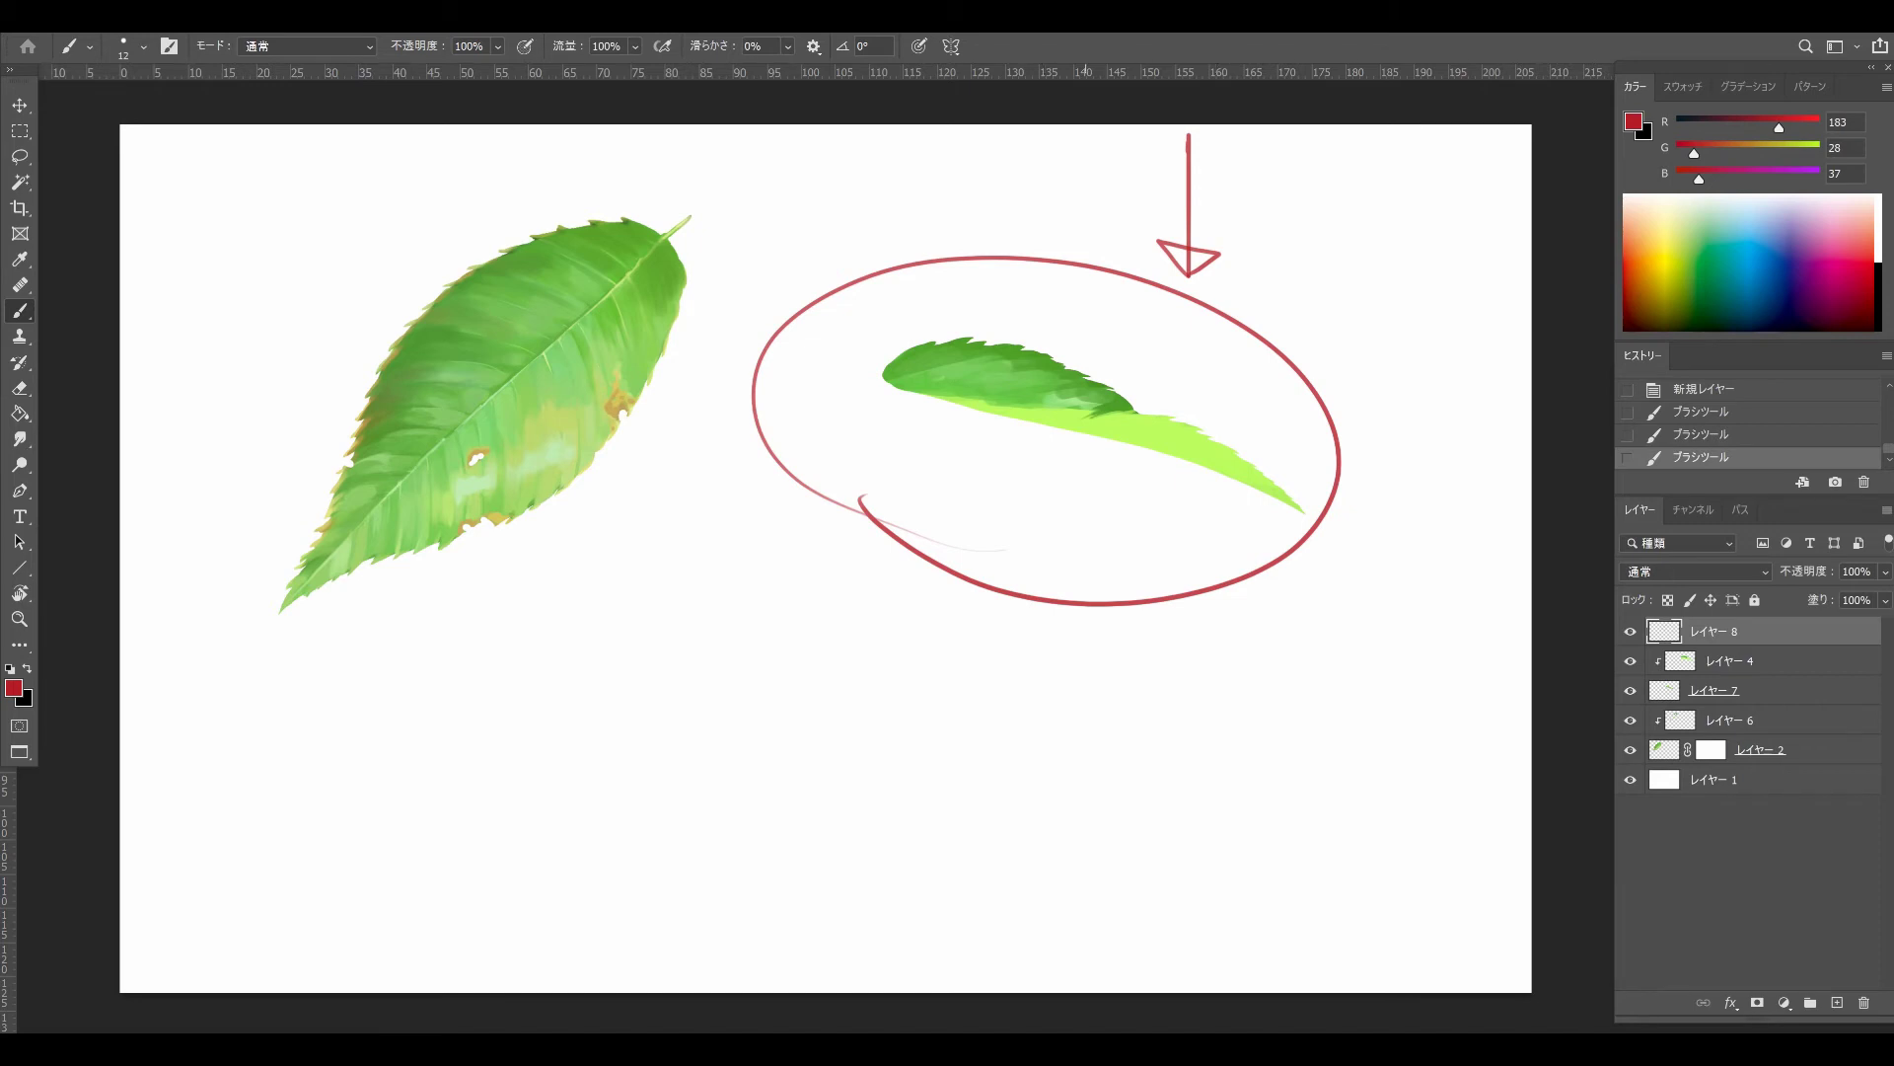
# Circle and hatch the second leaf's dark green upper surface in red, undoing the extra vertical stroke.
pyautogui.moveTo(1048, 412)
pyautogui.mouseDown()
pyautogui.moveTo(881, 338)
pyautogui.moveTo(1150, 432)
pyautogui.mouseUp()
pyautogui.moveTo(908, 405); pyautogui.dragTo(1016, 330)
pyautogui.moveTo(1005, 388)
pyautogui.mouseDown()
pyautogui.moveTo(1054, 334)
pyautogui.moveTo(1006, 387)
pyautogui.mouseUp()
pyautogui.moveTo(1048, 416); pyautogui.dragTo(1082, 347)
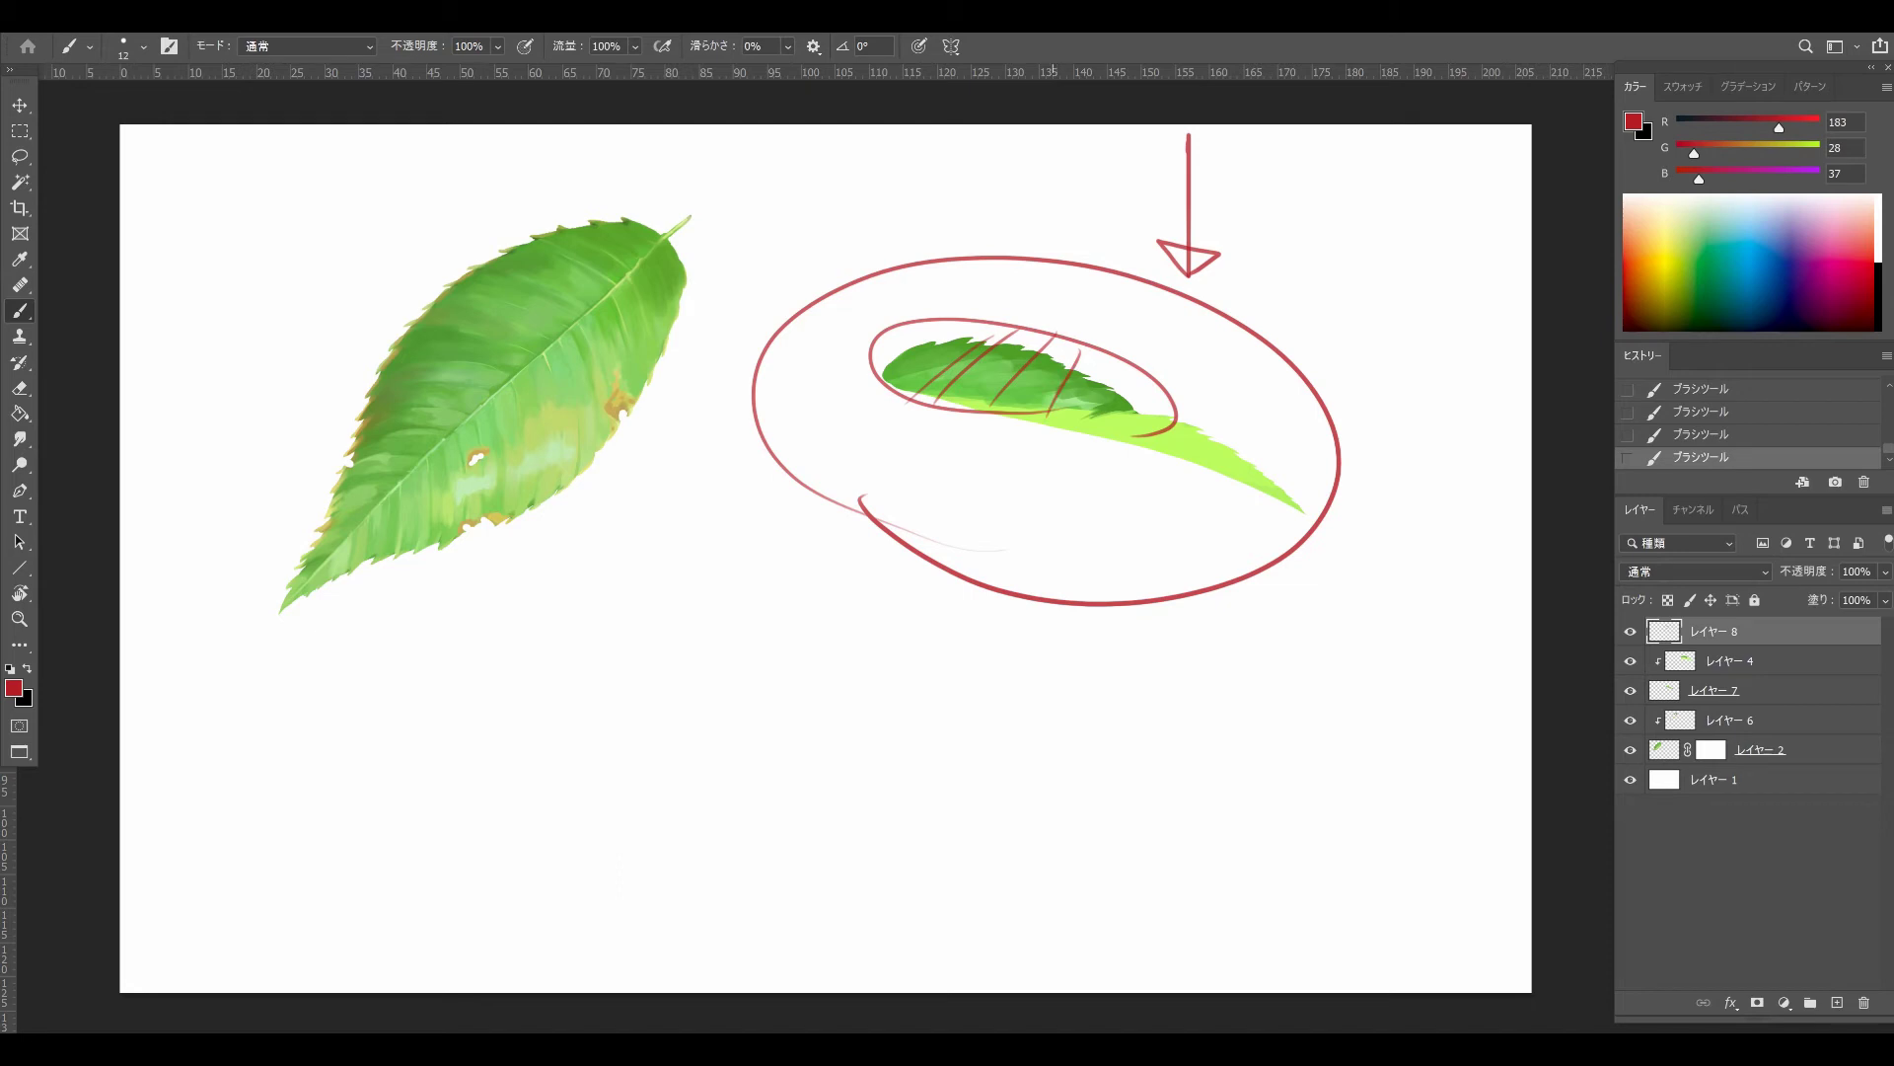
pyautogui.moveTo(986, 228); pyautogui.dragTo(991, 392)
pyautogui.hotkey('ctrl', 'z')
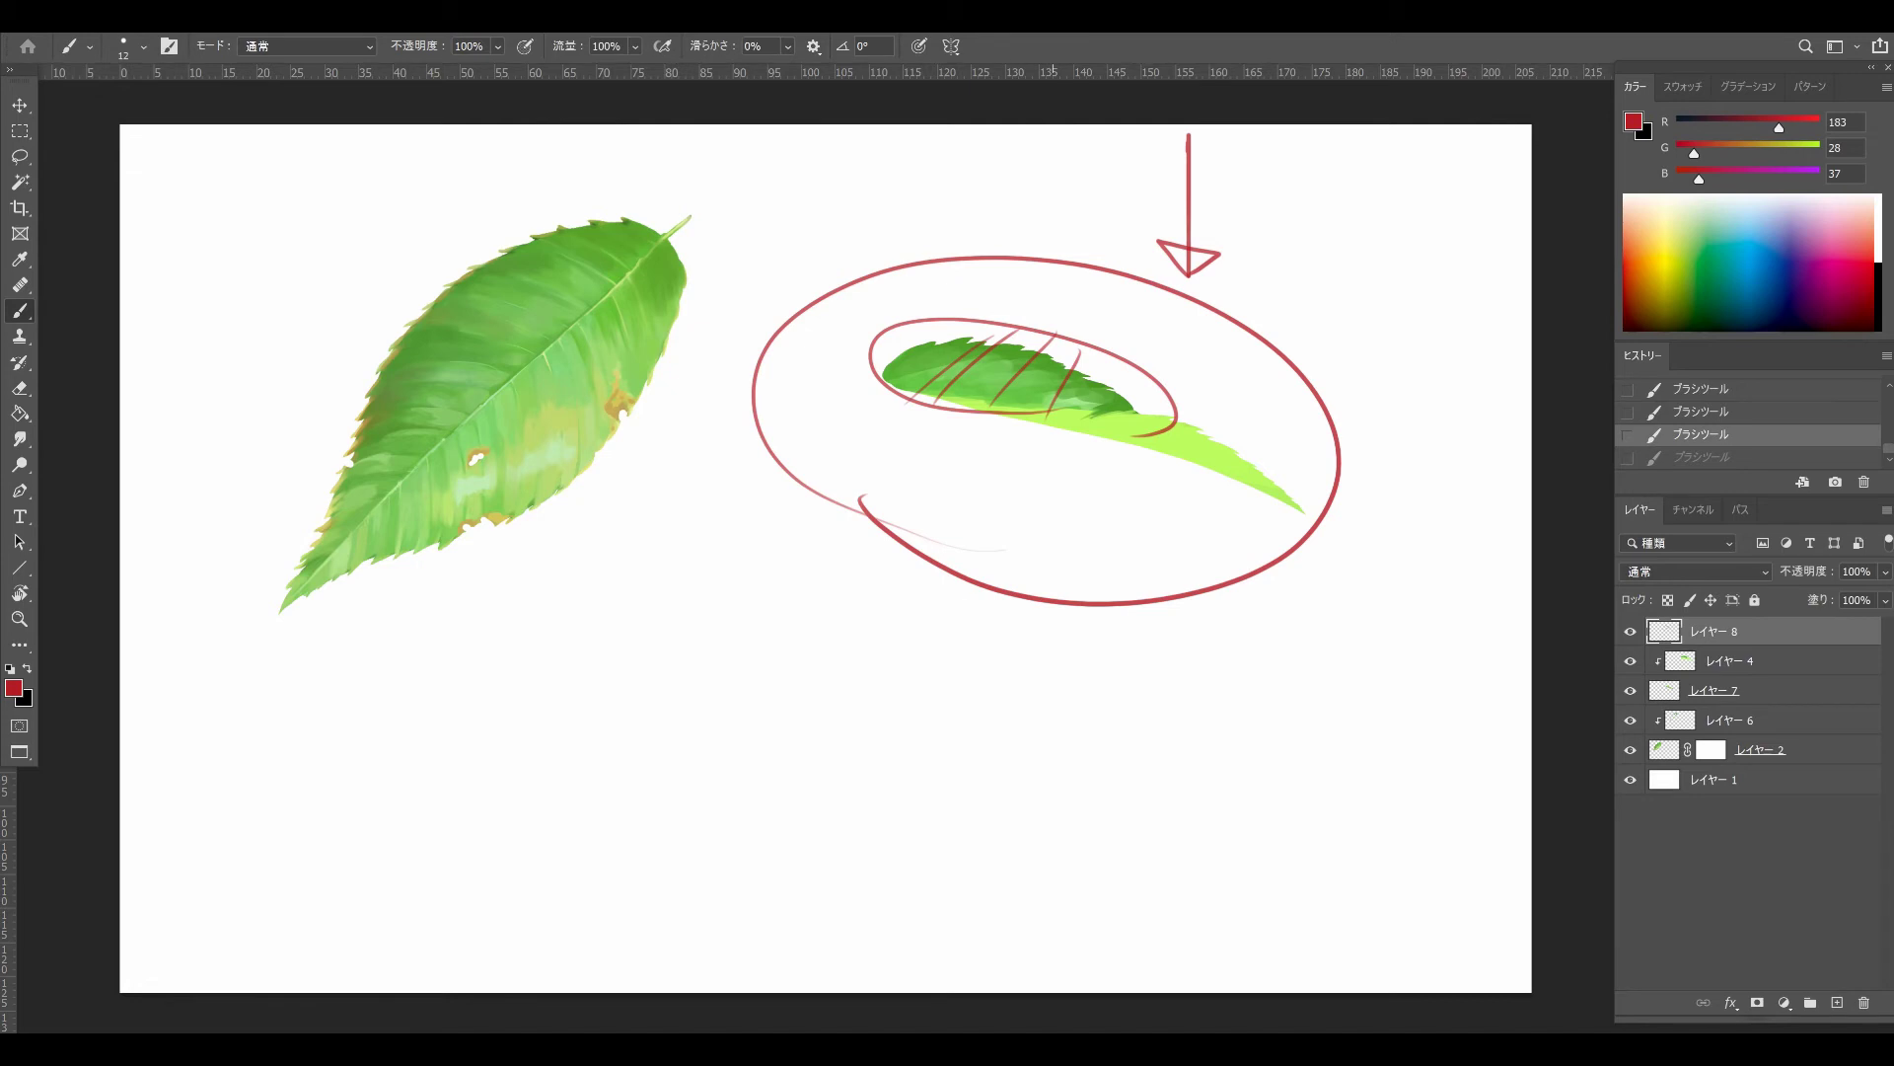
# Hide the annotation layer レイヤー 8 and touch up the second leaf on レイヤー 4 with sampled greens, undoing the last stroke.
pyautogui.click(1630, 631)
pyautogui.click(1732, 661)
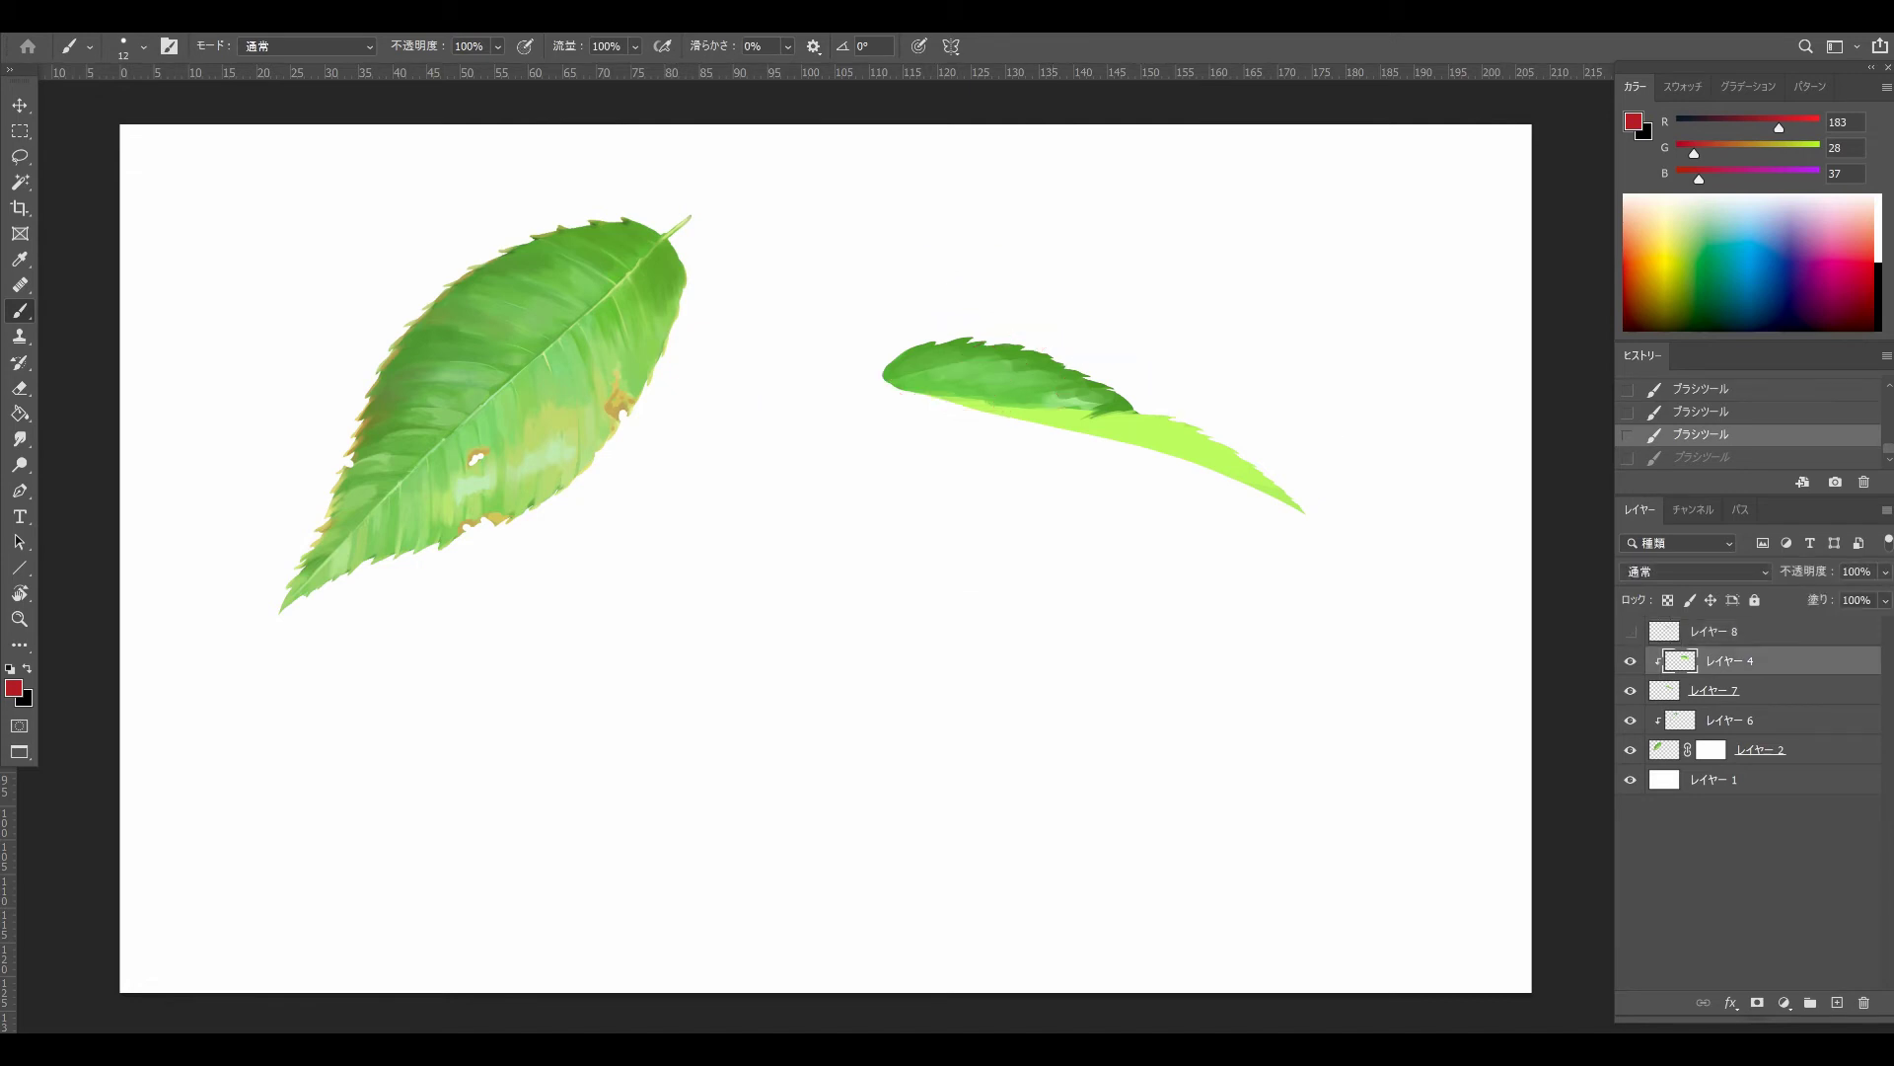
pyautogui.moveTo(1057, 424)
pyautogui.mouseDown()
pyautogui.moveTo(1070, 384)
pyautogui.moveTo(961, 357)
pyautogui.mouseUp()
pyautogui.keyDown('alt'); pyautogui.click(1047, 395); pyautogui.keyUp('alt')
pyautogui.keyDown('alt'); pyautogui.click(1073, 377); pyautogui.keyUp('alt')
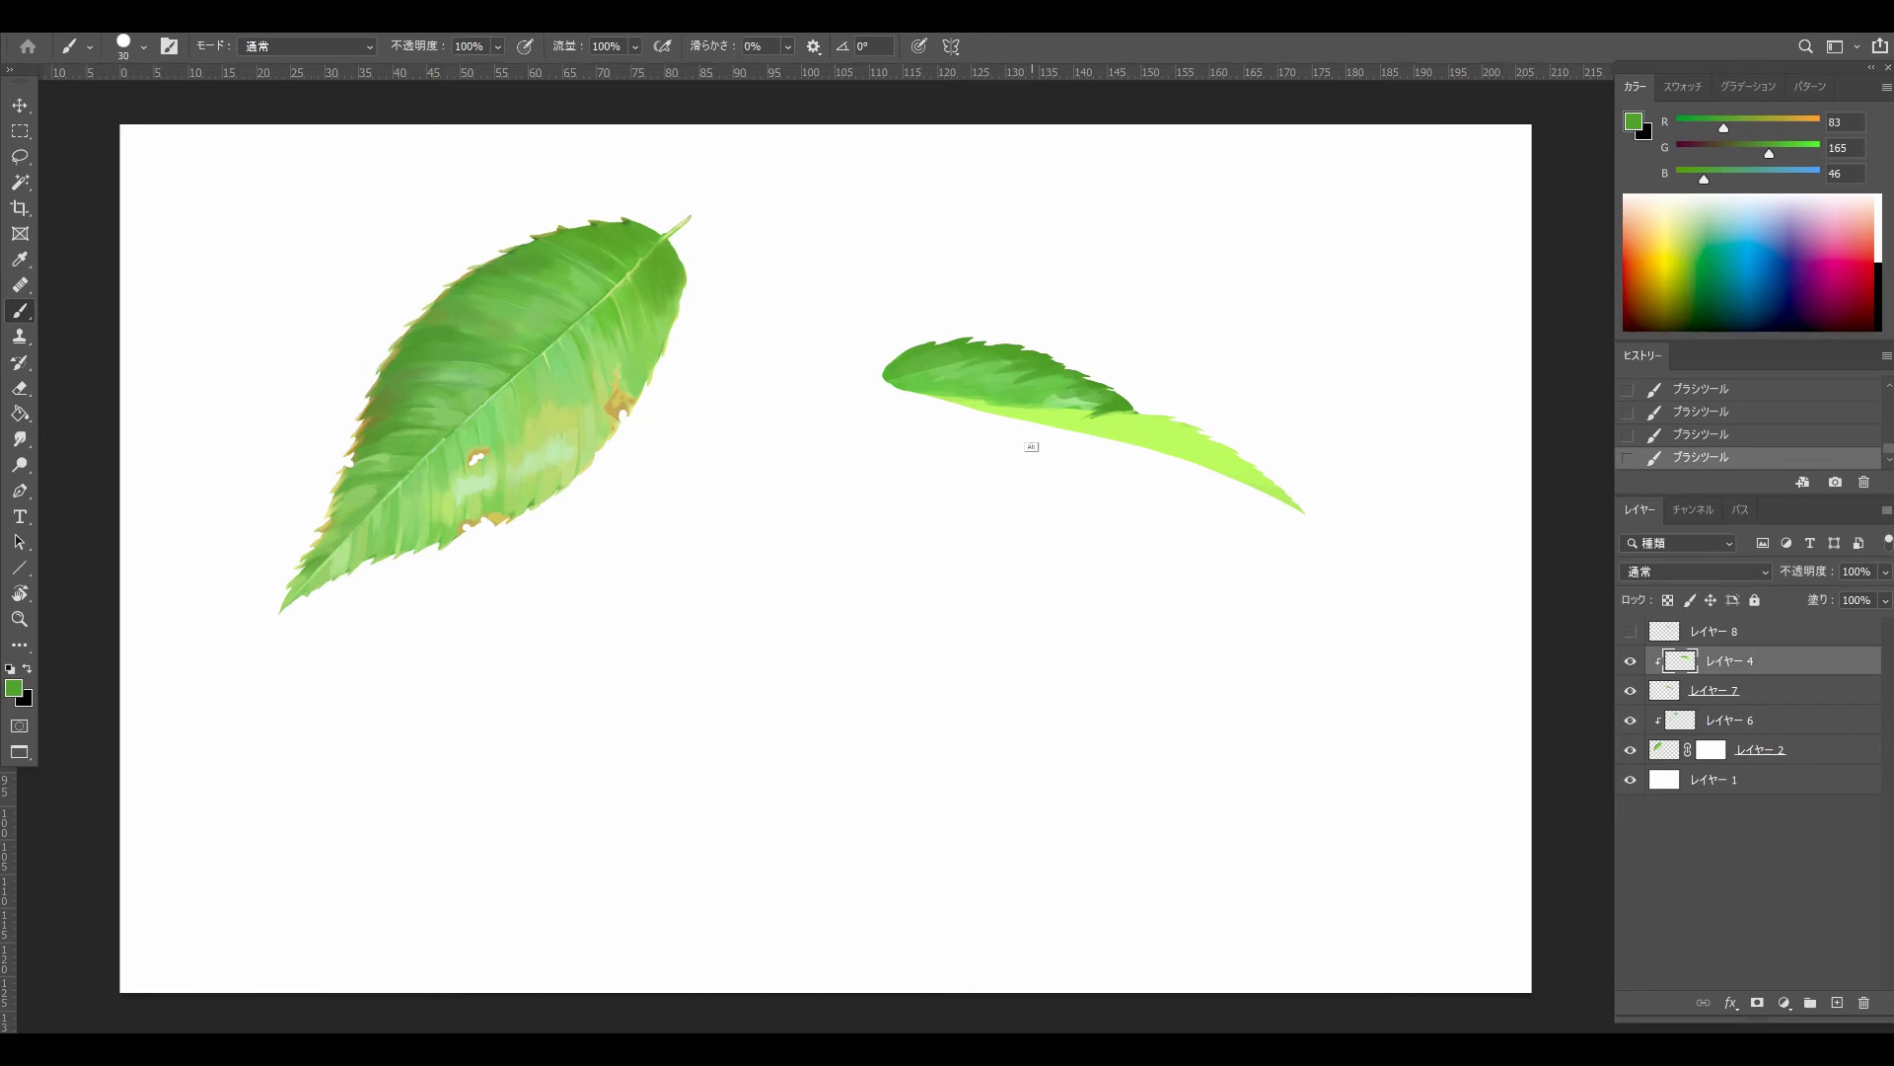
pyautogui.keyDown('alt'); pyautogui.click(1031, 444); pyautogui.keyUp('alt')
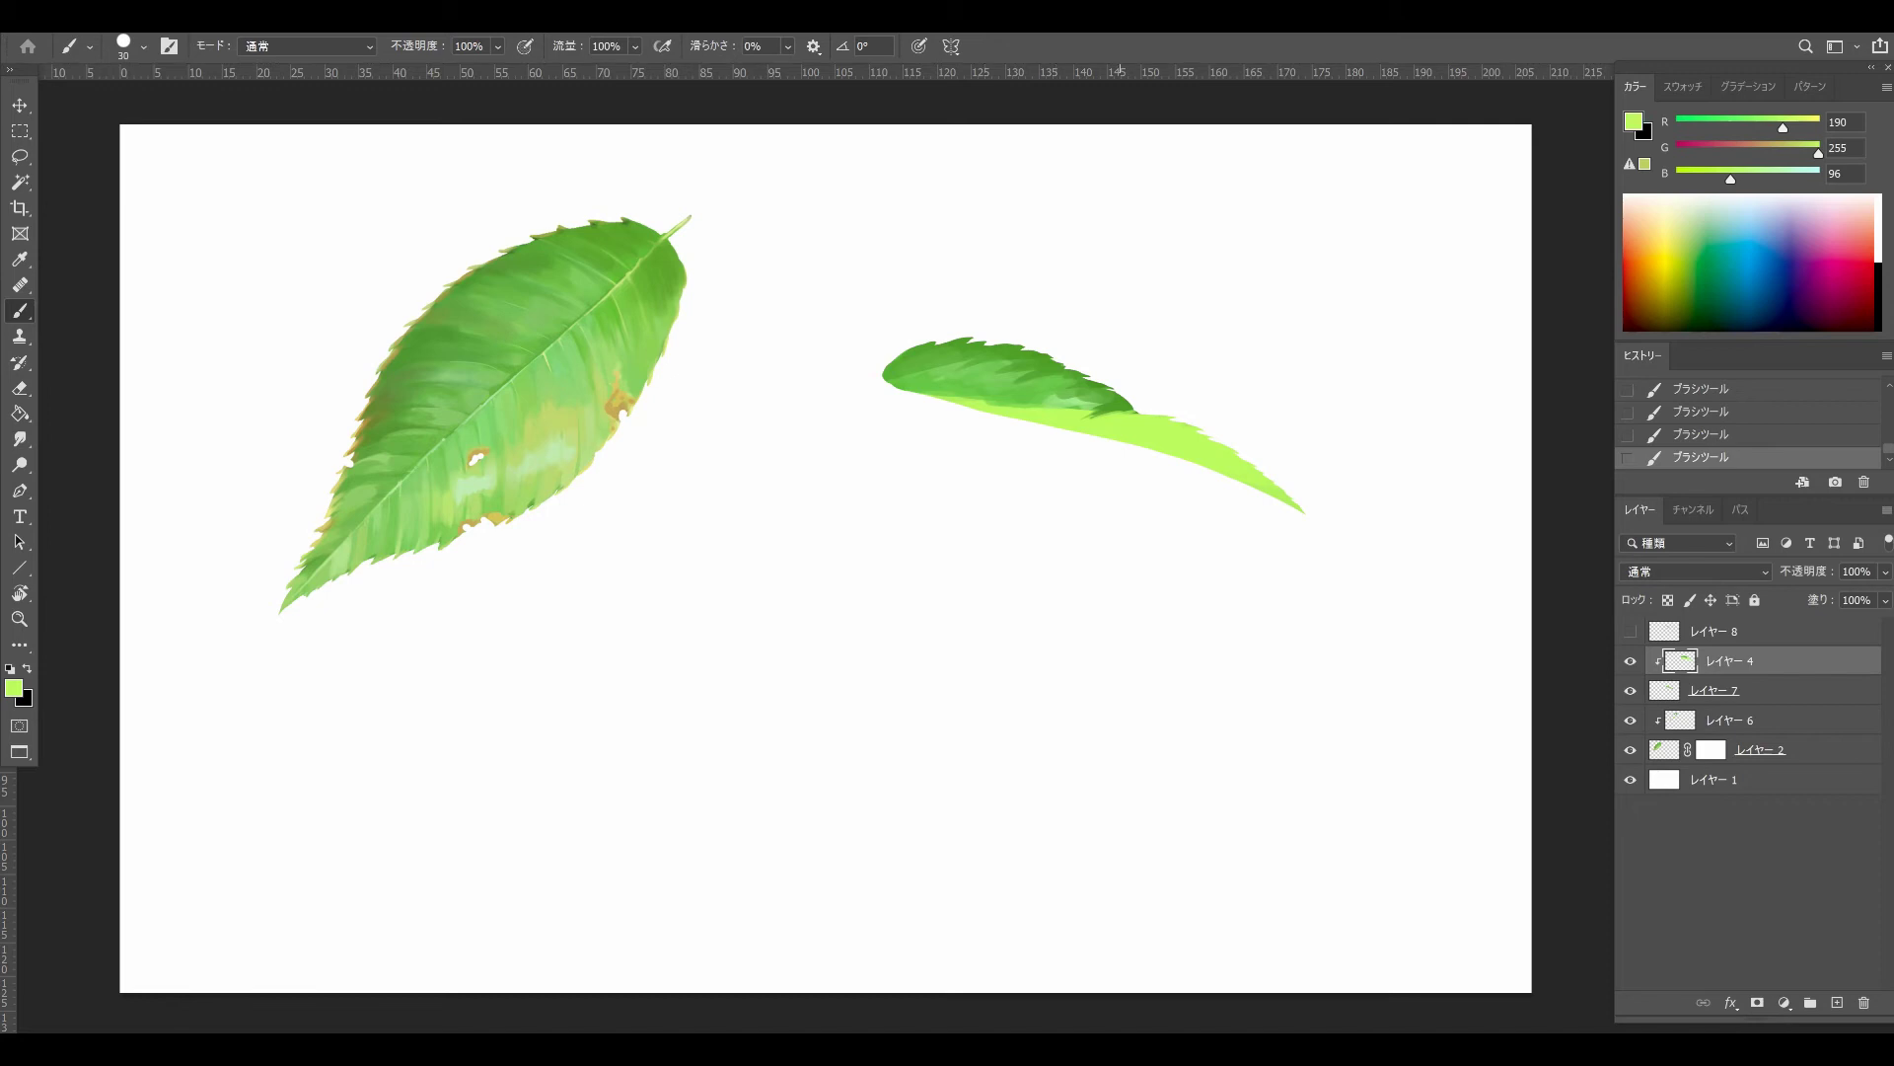
pyautogui.moveTo(1032, 352); pyautogui.dragTo(1020, 382)
pyautogui.hotkey('ctrl', 'z')
# Show レイヤー 8 again and draw a red (RGB 199, 23, 30) vertical mark through the leaf plus a zigzag along its yellow-green underside.
pyautogui.click(1756, 632)
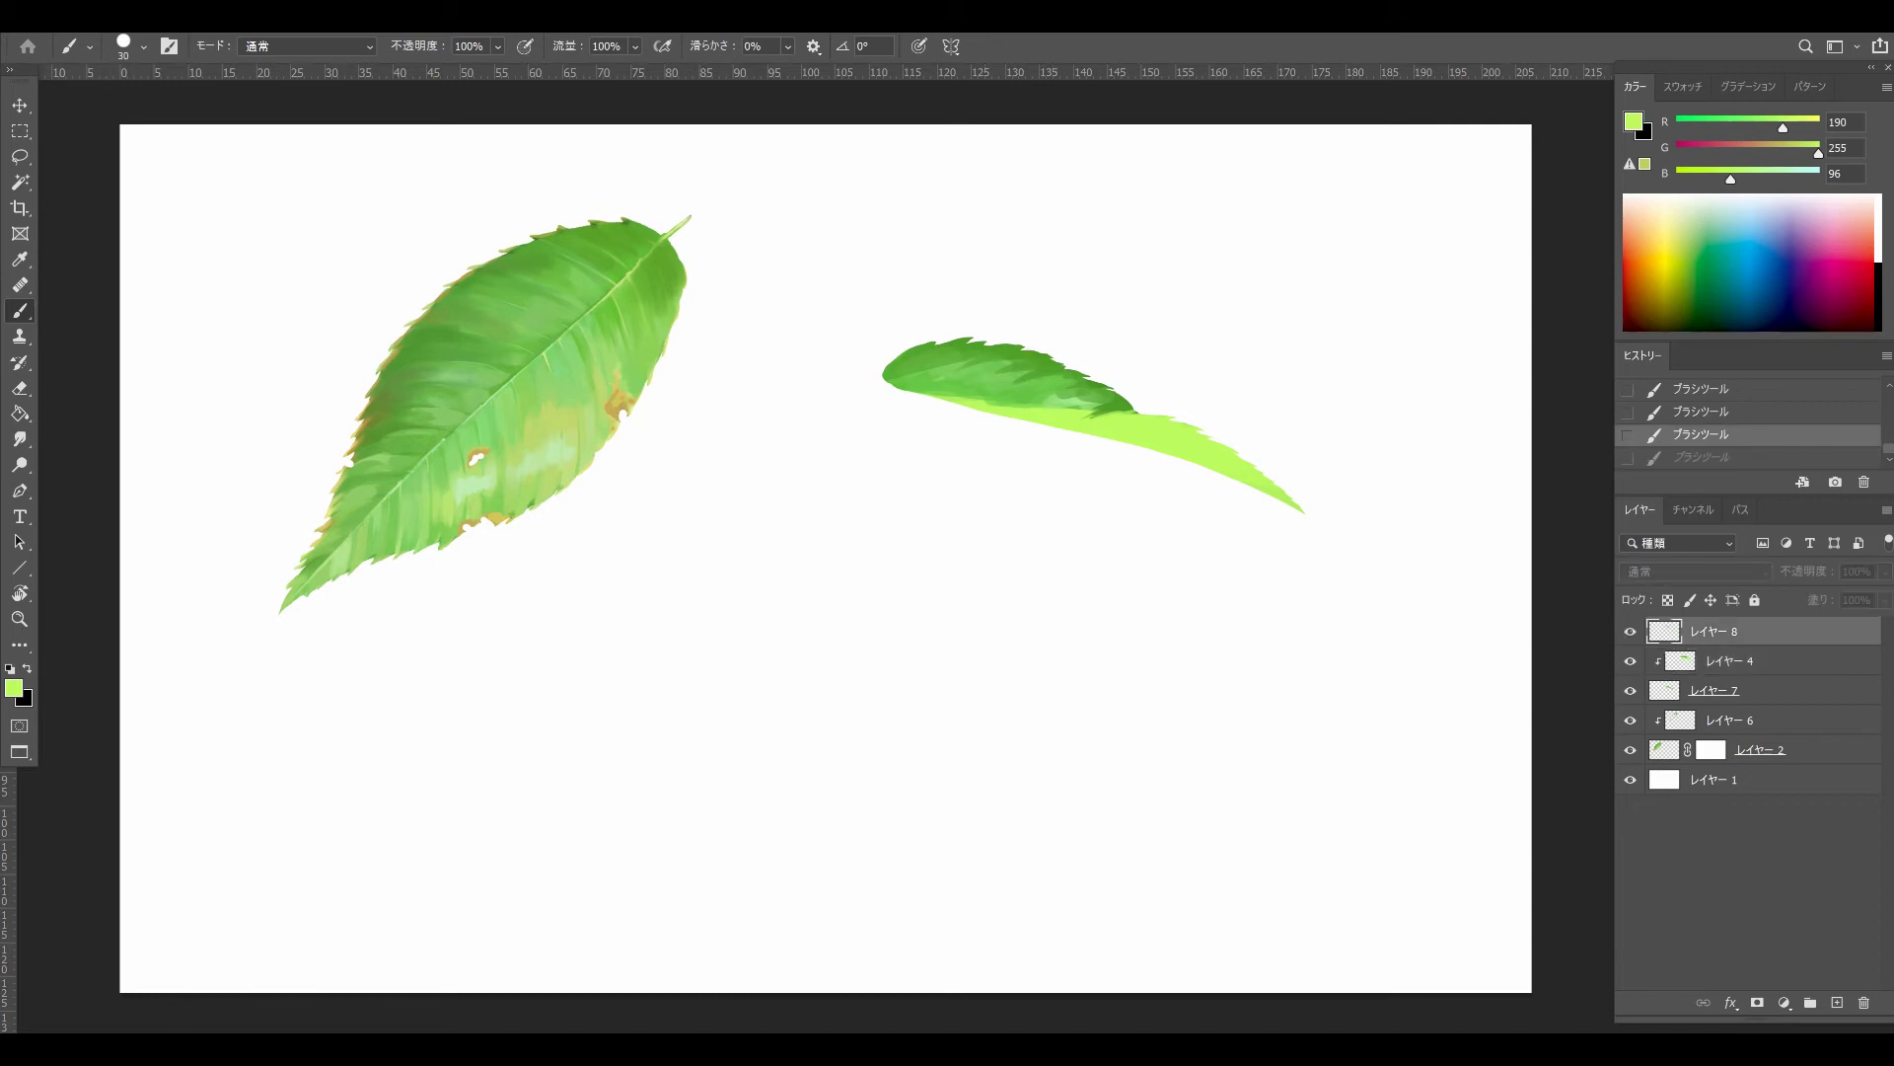
pyautogui.click(1630, 631)
pyautogui.moveTo(1057, 296); pyautogui.dragTo(1057, 367)
pyautogui.hotkey('ctrl', 'z')
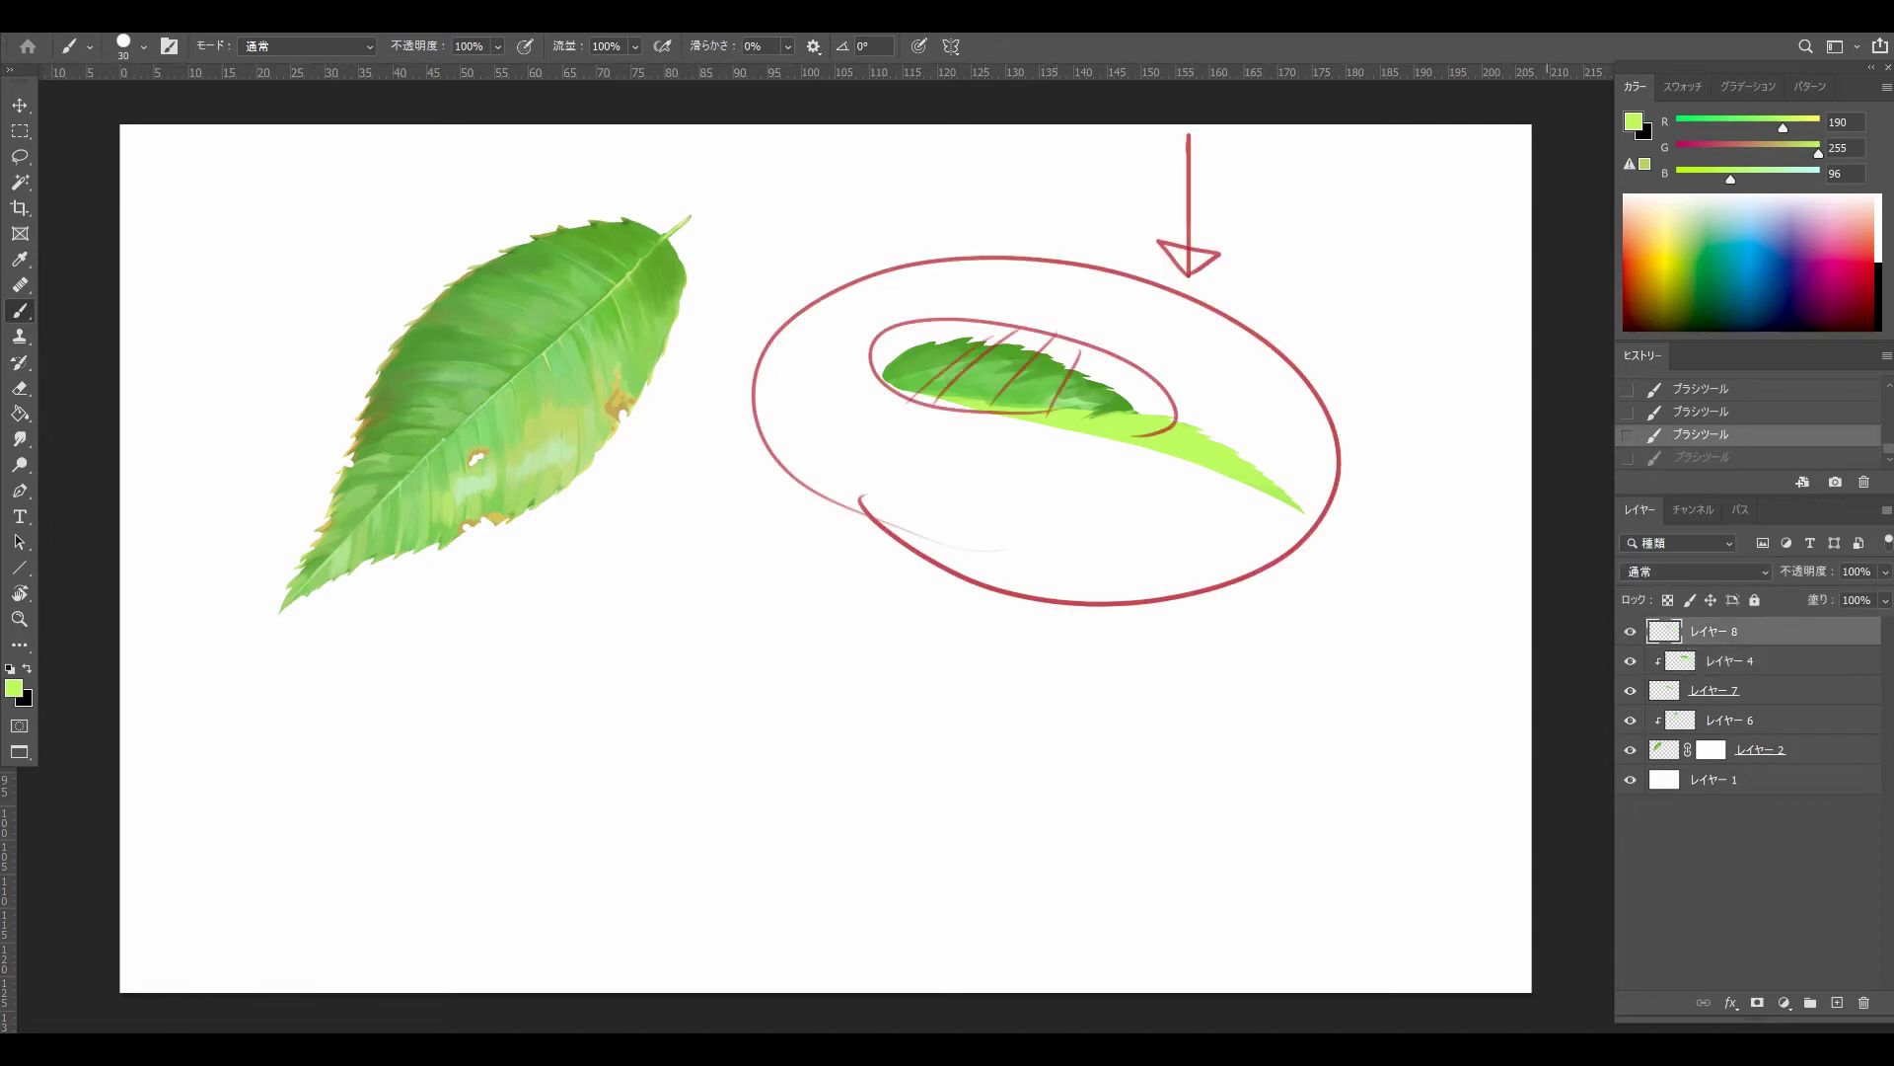
pyautogui.click(1870, 280)
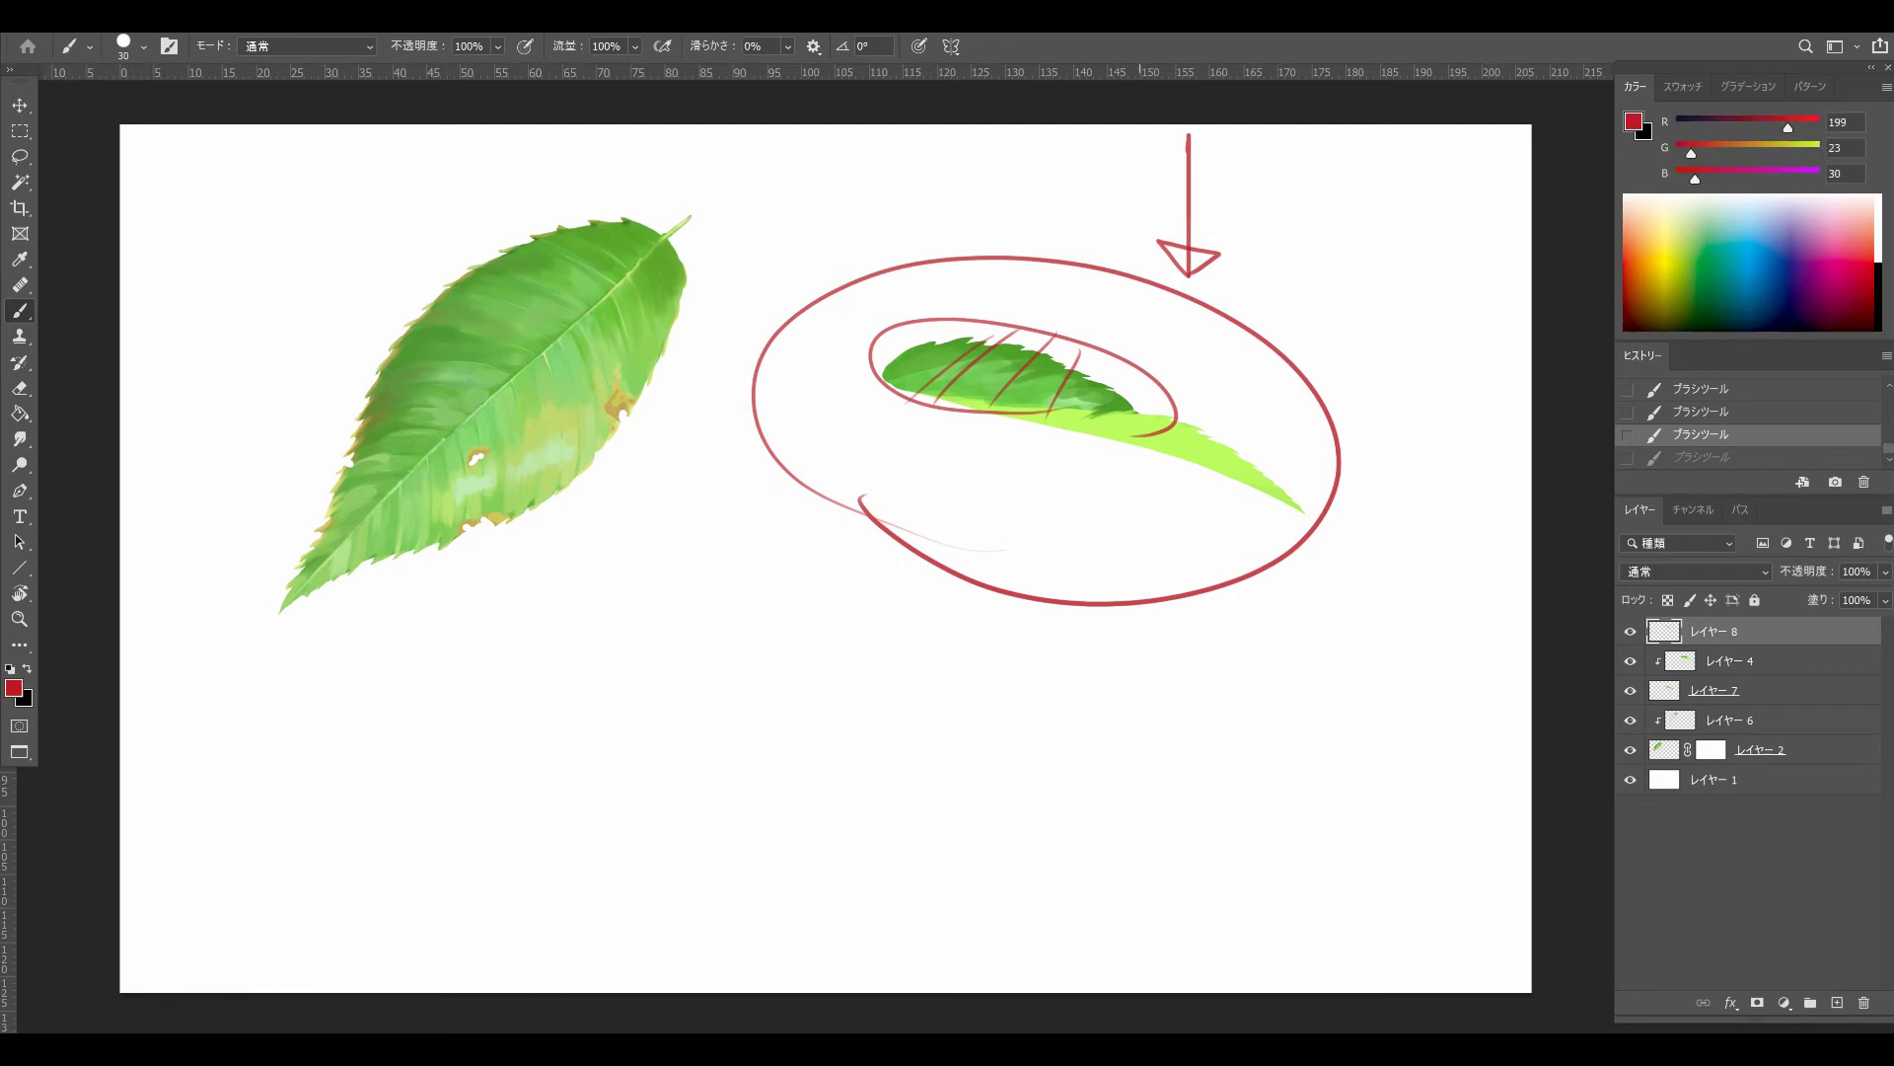
pyautogui.moveTo(1064, 313)
pyautogui.mouseDown()
pyautogui.moveTo(1053, 403)
pyautogui.moveTo(1038, 385)
pyautogui.moveTo(1074, 422)
pyautogui.moveTo(1273, 477)
pyautogui.mouseUp()
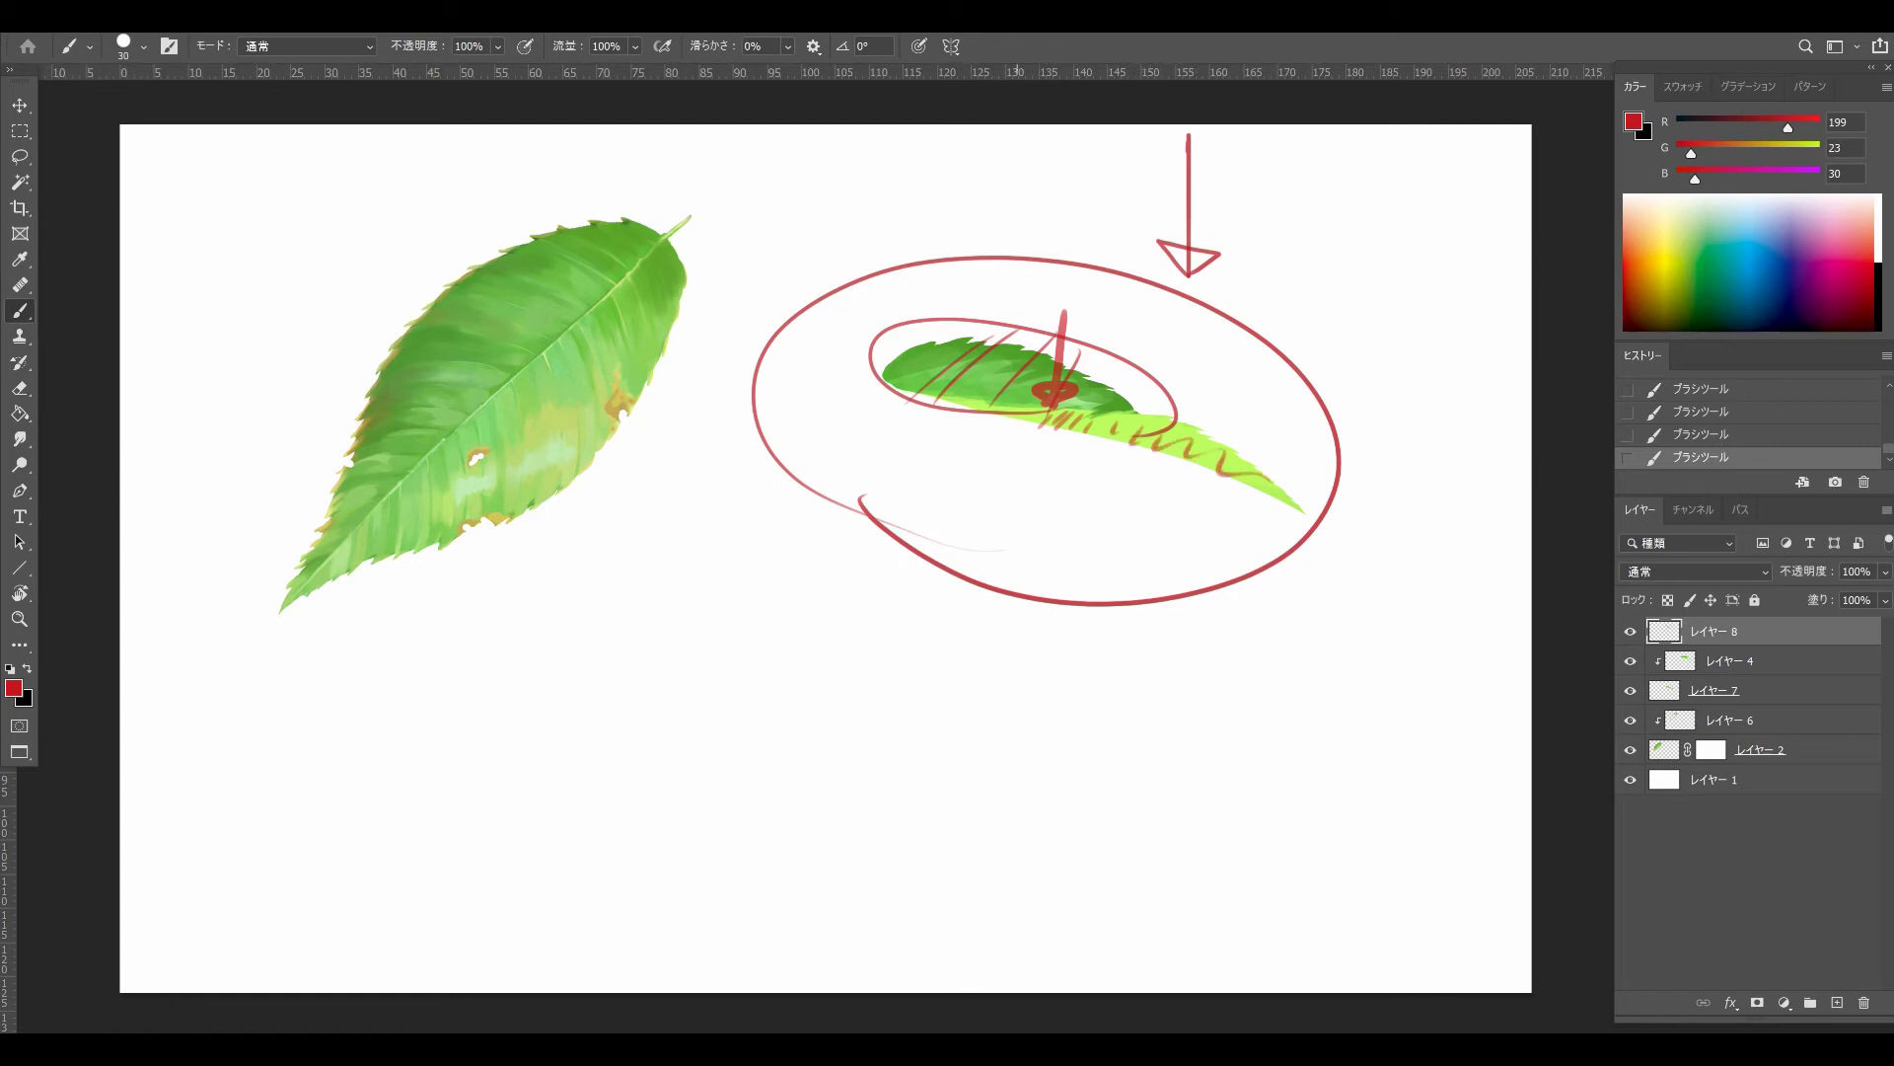
# Mark the light passing through the leaf with more red scribbles on the underside and a row of strokes running downward beneath it.
pyautogui.moveTo(989, 413); pyautogui.dragTo(1224, 441)
pyautogui.moveTo(1062, 341); pyautogui.dragTo(1055, 509)
pyautogui.moveTo(1075, 418)
pyautogui.mouseDown()
pyautogui.moveTo(1076, 530)
pyautogui.moveTo(1108, 527)
pyautogui.mouseUp()
pyautogui.moveTo(1131, 427)
pyautogui.mouseDown()
pyautogui.moveTo(1129, 536)
pyautogui.moveTo(1166, 548)
pyautogui.mouseUp()
pyautogui.moveTo(1195, 453); pyautogui.dragTo(1200, 562)
pyautogui.moveTo(1227, 470); pyautogui.dragTo(1241, 571)
pyautogui.moveTo(969, 423); pyautogui.dragTo(995, 523)
pyautogui.moveTo(1001, 459); pyautogui.dragTo(998, 530)
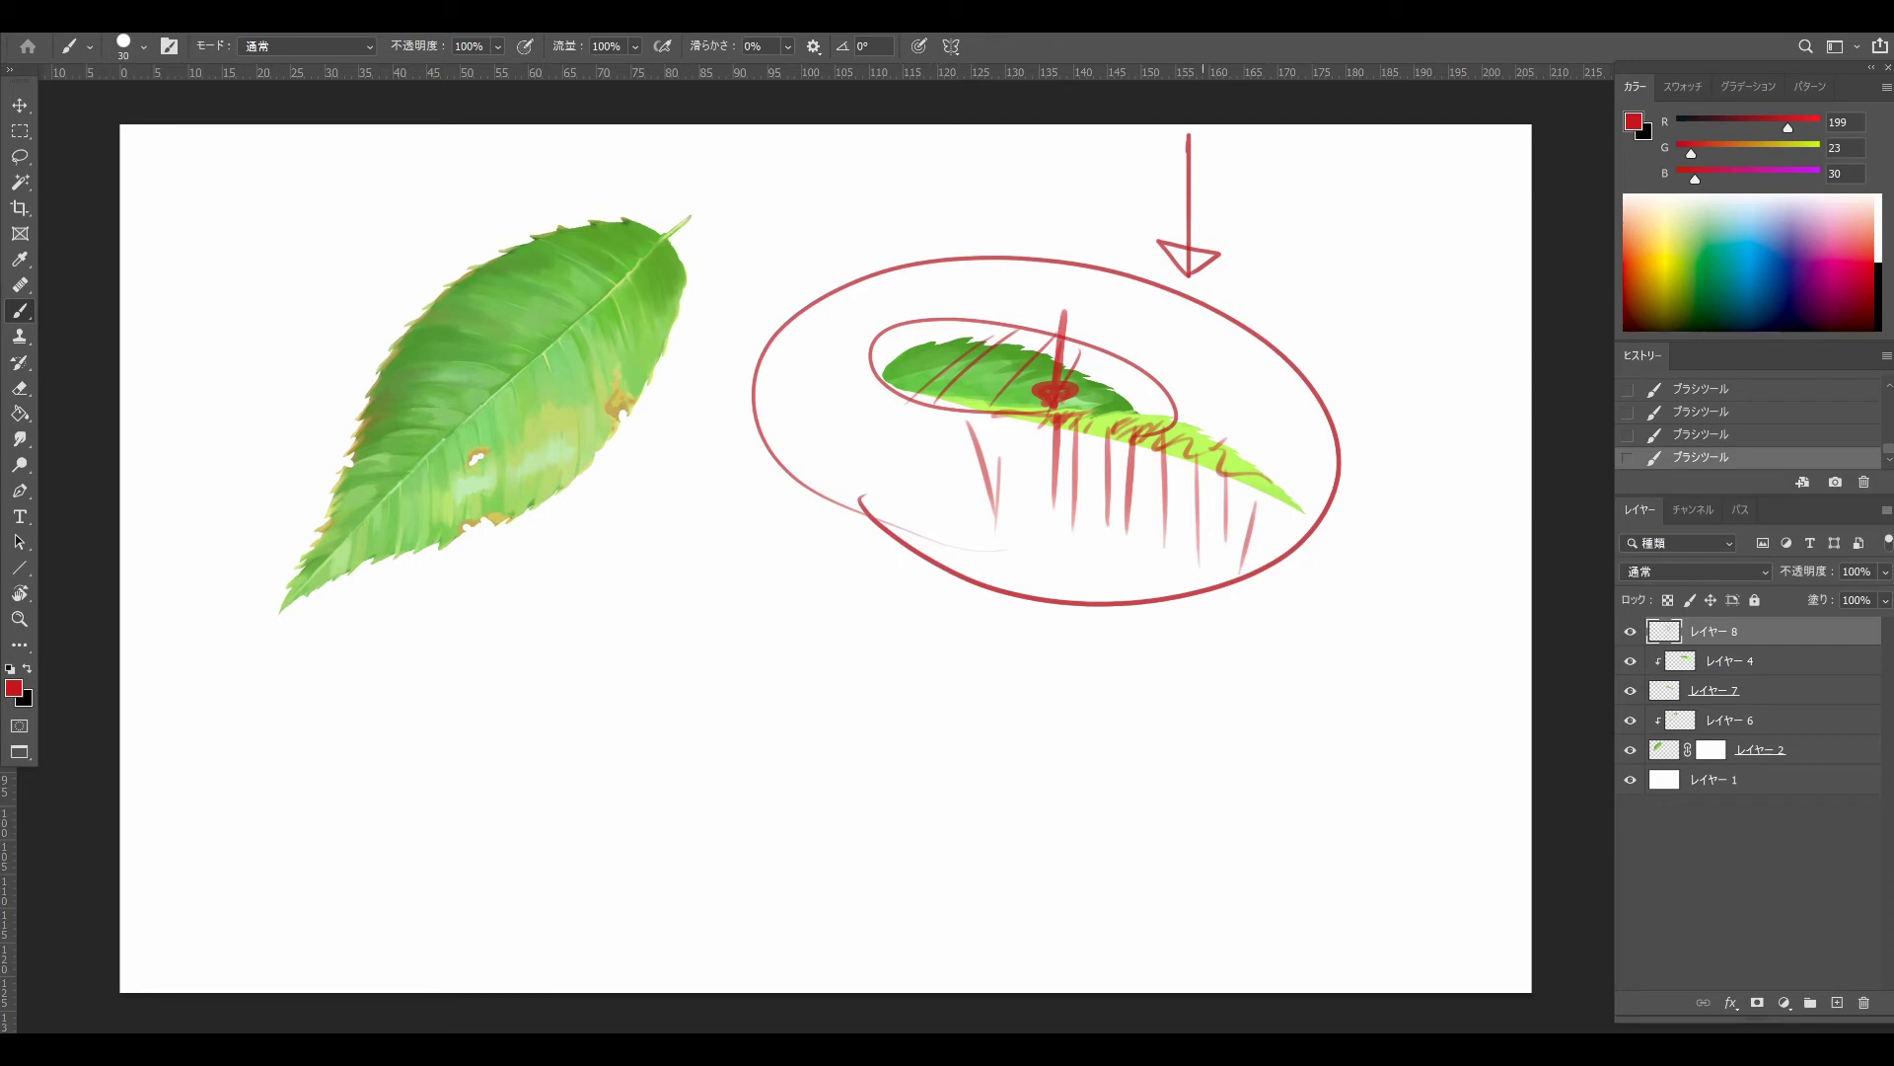
# Compare the second leaf with and without the red annotations by hiding and showing レイヤー 8.
pyautogui.click(1630, 632)
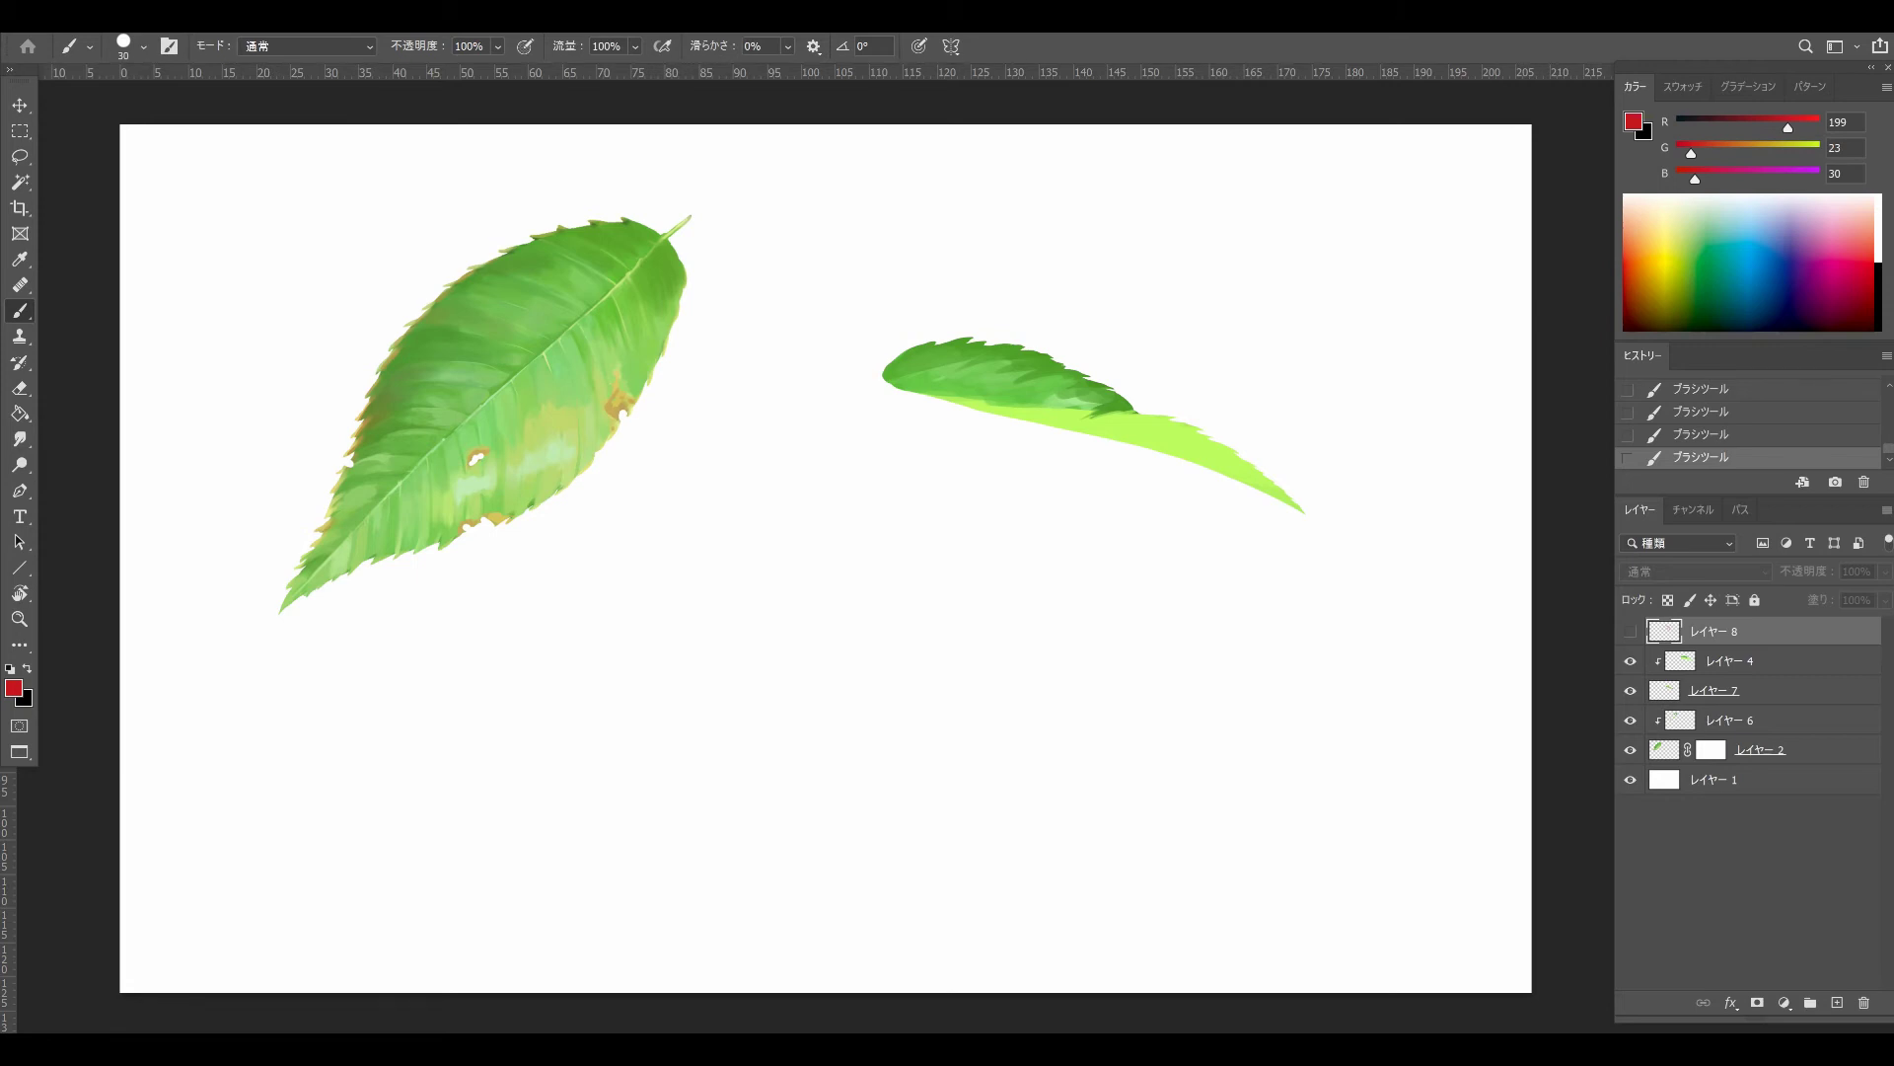
pyautogui.click(1630, 631)
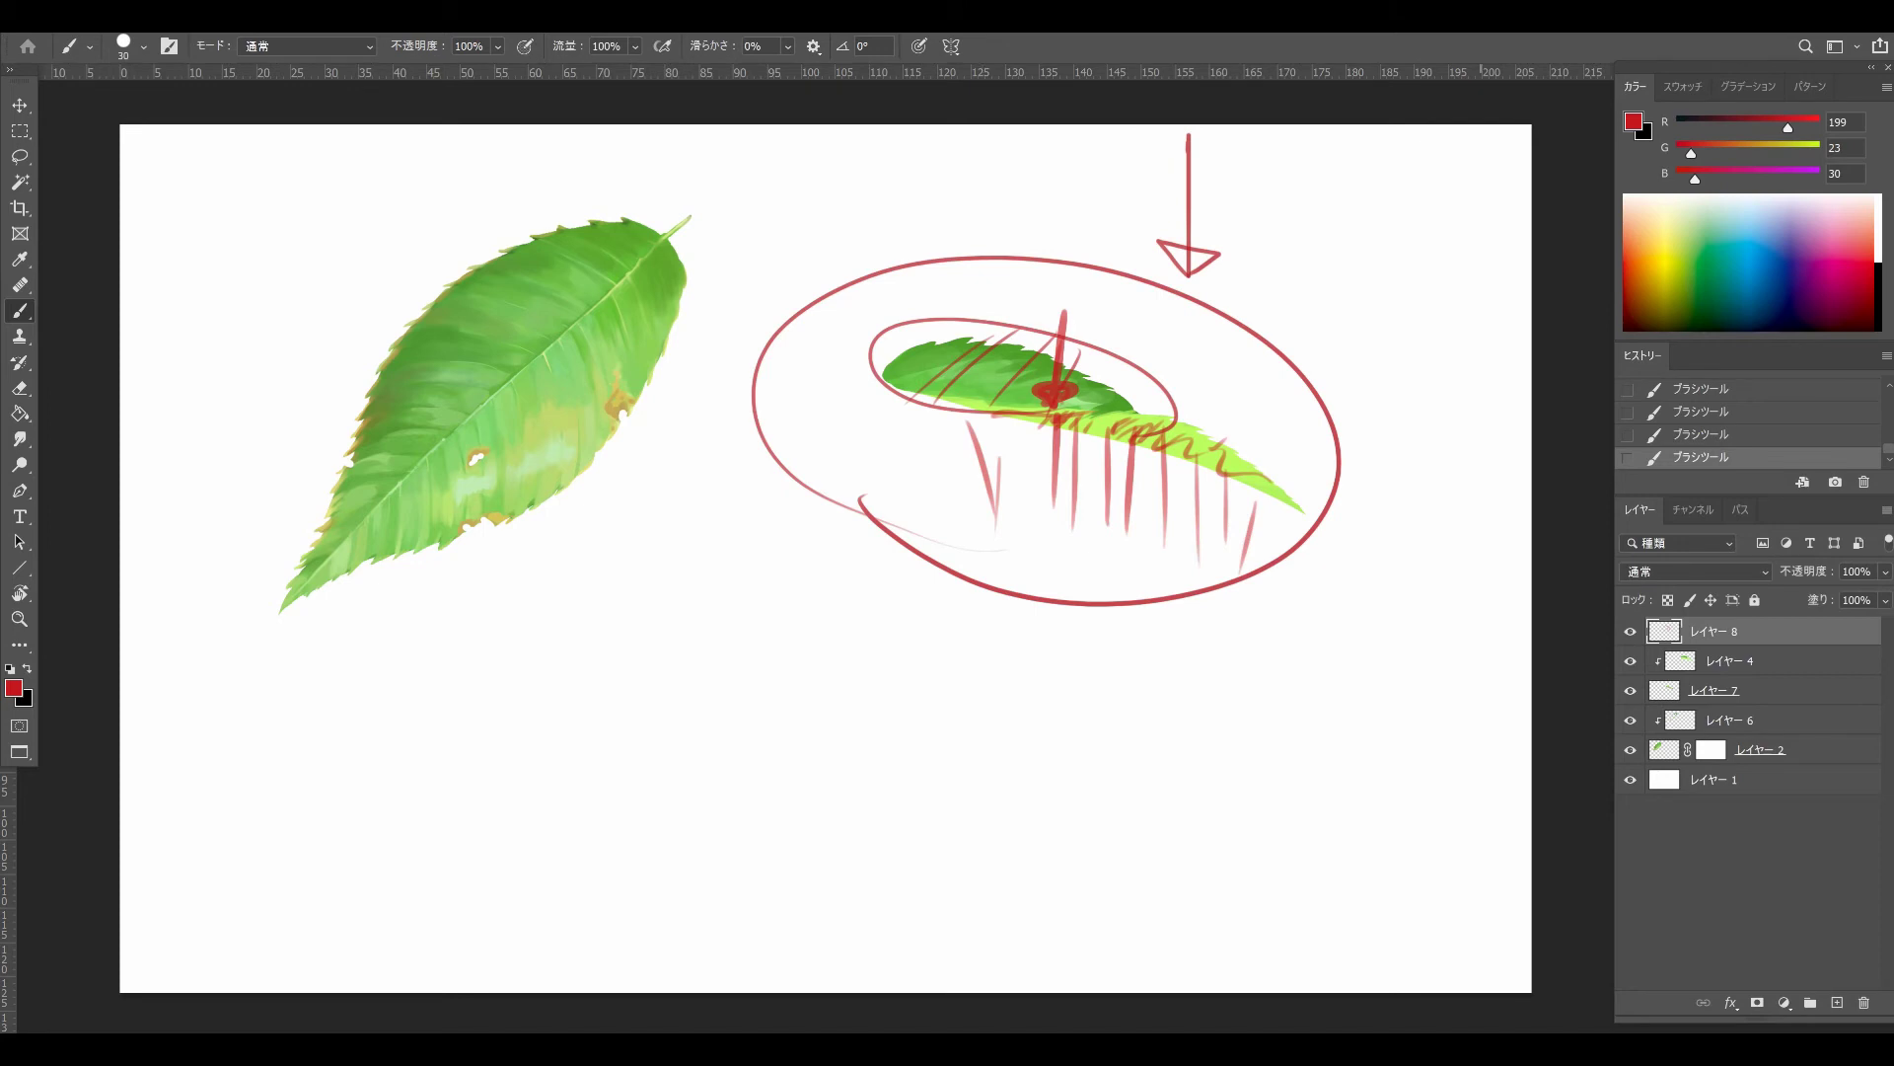
# Hide the red annotations on レイヤー 8 and make レイヤー 4 the active layer for painting.
pyautogui.hotkey('ctrl', ',')
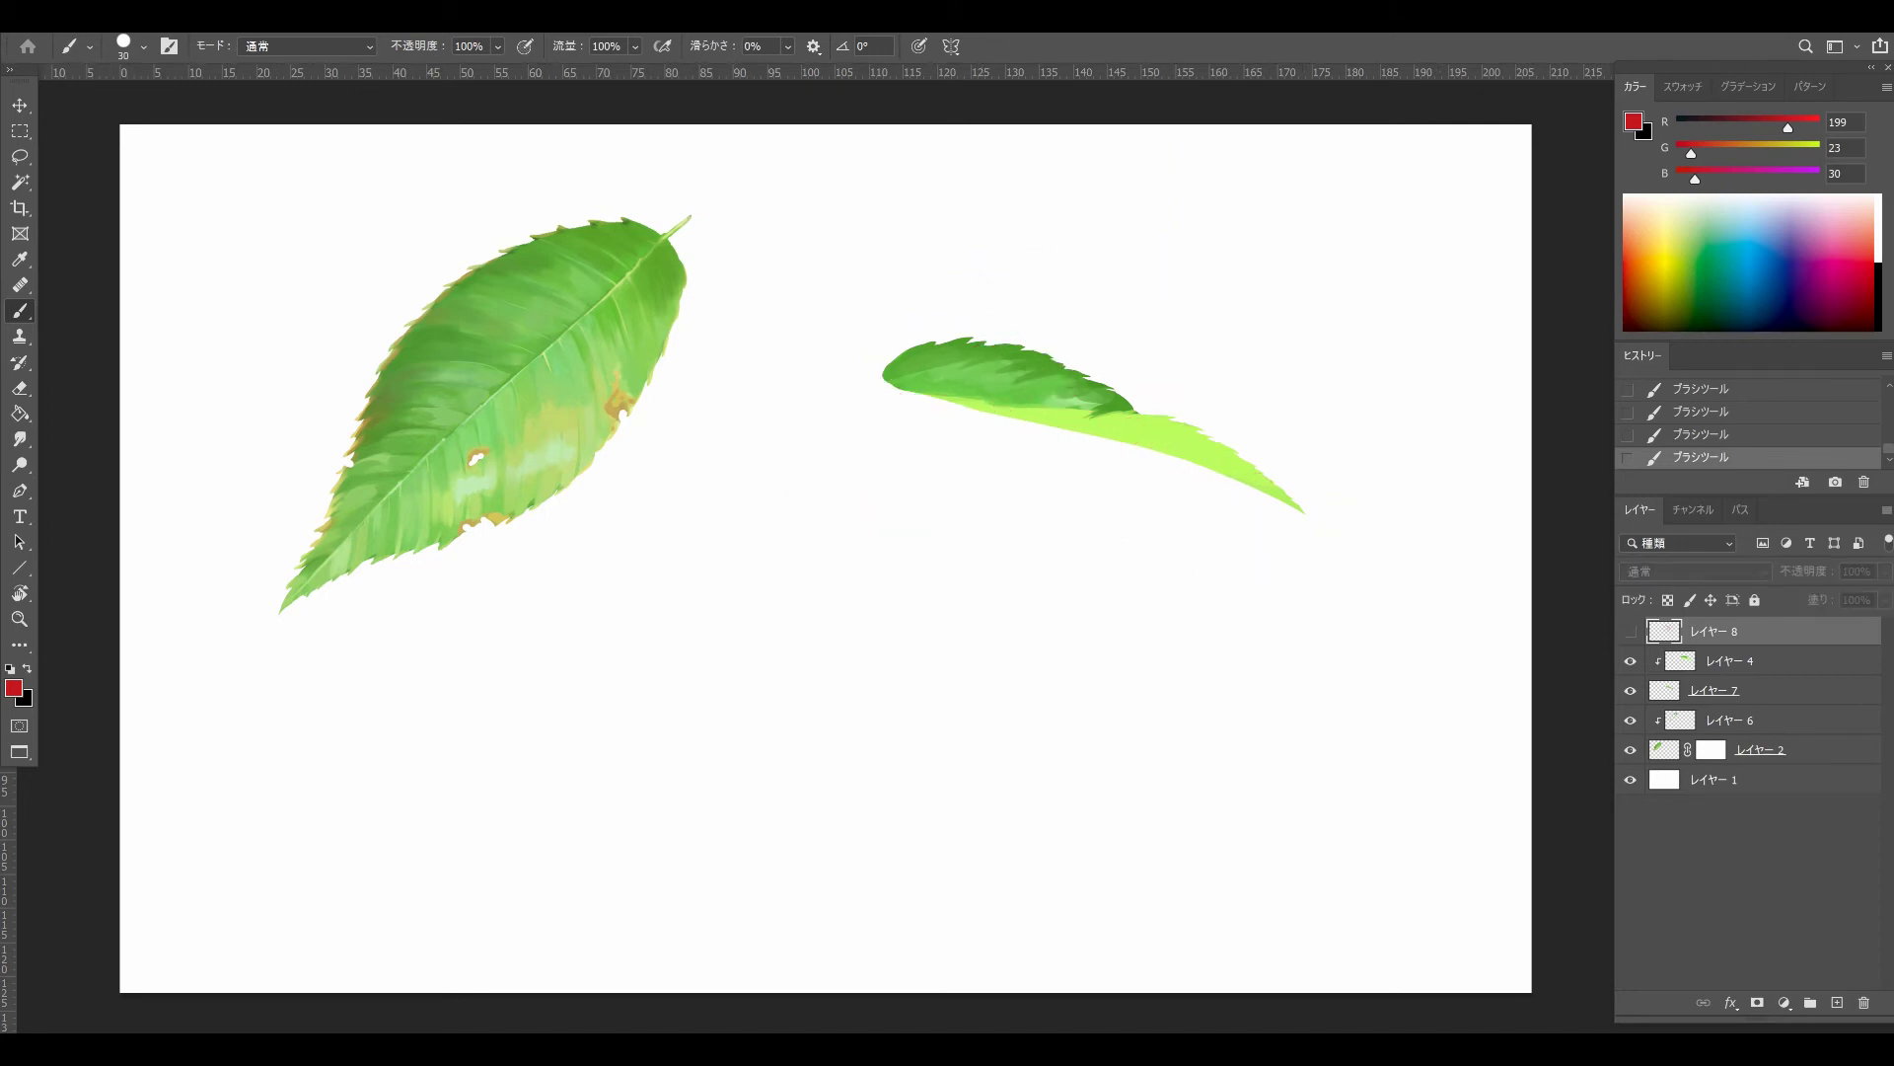
pyautogui.click(1630, 661)
pyautogui.click(1630, 661)
pyautogui.click(1766, 661)
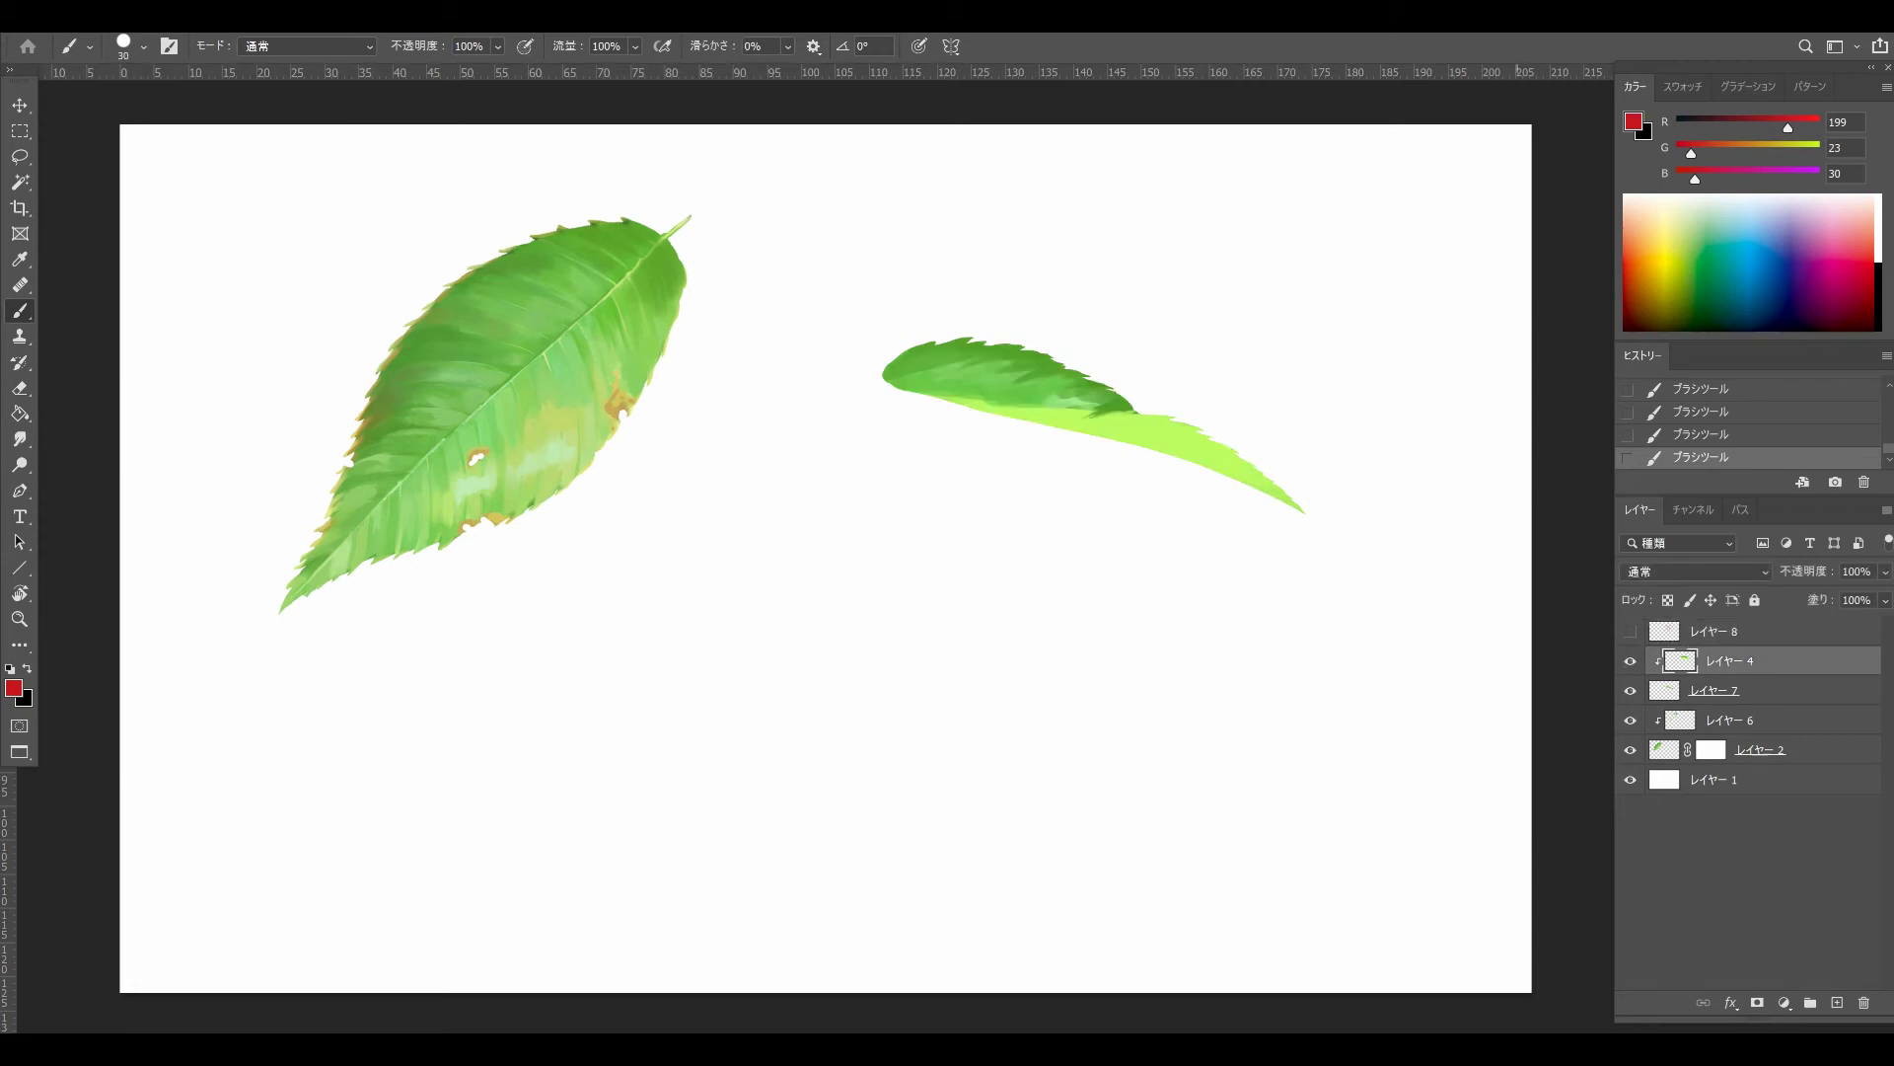
# Blend sampled greens into the second leaf's dark upper surface along the fold on レイヤー 4.
pyautogui.moveTo(1112, 399); pyautogui.dragTo(1116, 397)
pyautogui.keyDown('alt'); pyautogui.click(1087, 431); pyautogui.keyUp('alt')
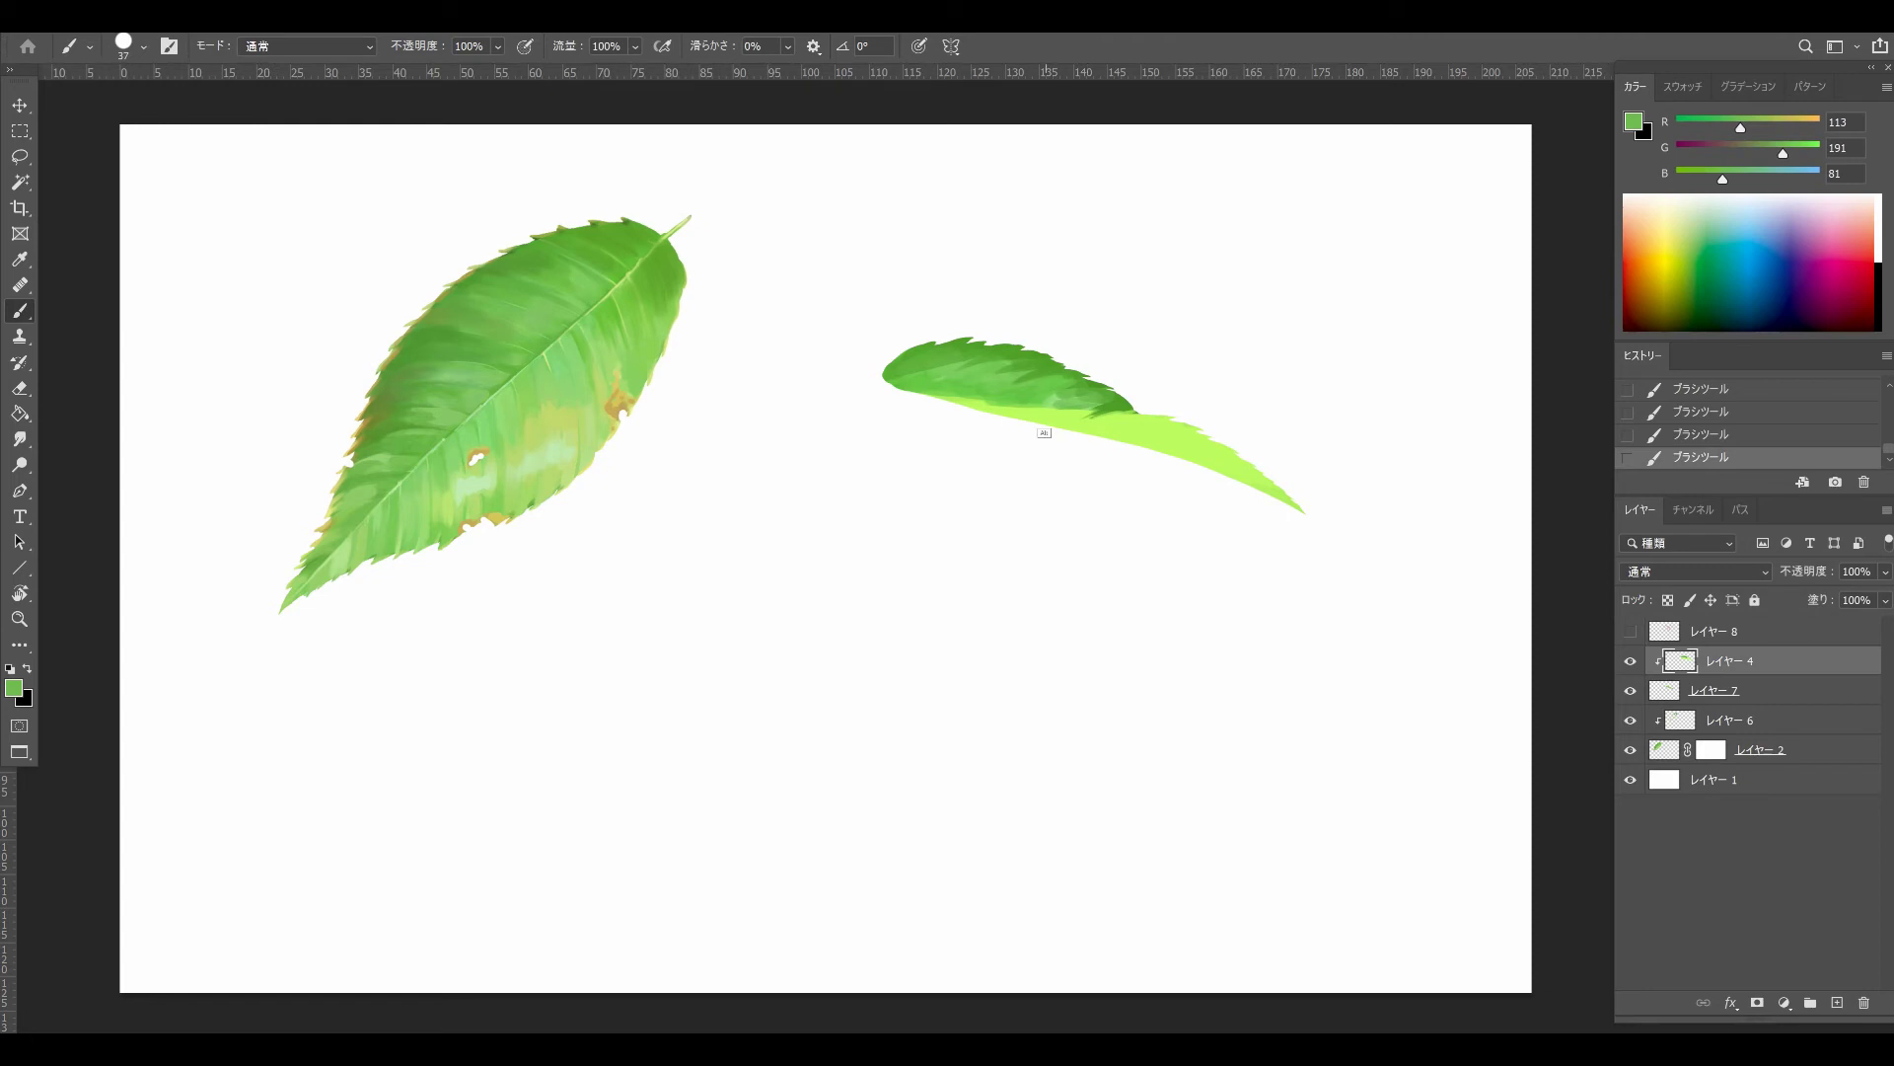
pyautogui.keyDown('alt'); pyautogui.click(1063, 400); pyautogui.keyUp('alt')
pyautogui.moveTo(1069, 401); pyautogui.dragTo(1012, 386)
pyautogui.moveTo(1057, 392); pyautogui.dragTo(1014, 375)
pyautogui.keyDown('alt'); pyautogui.click(1010, 388); pyautogui.keyUp('alt')
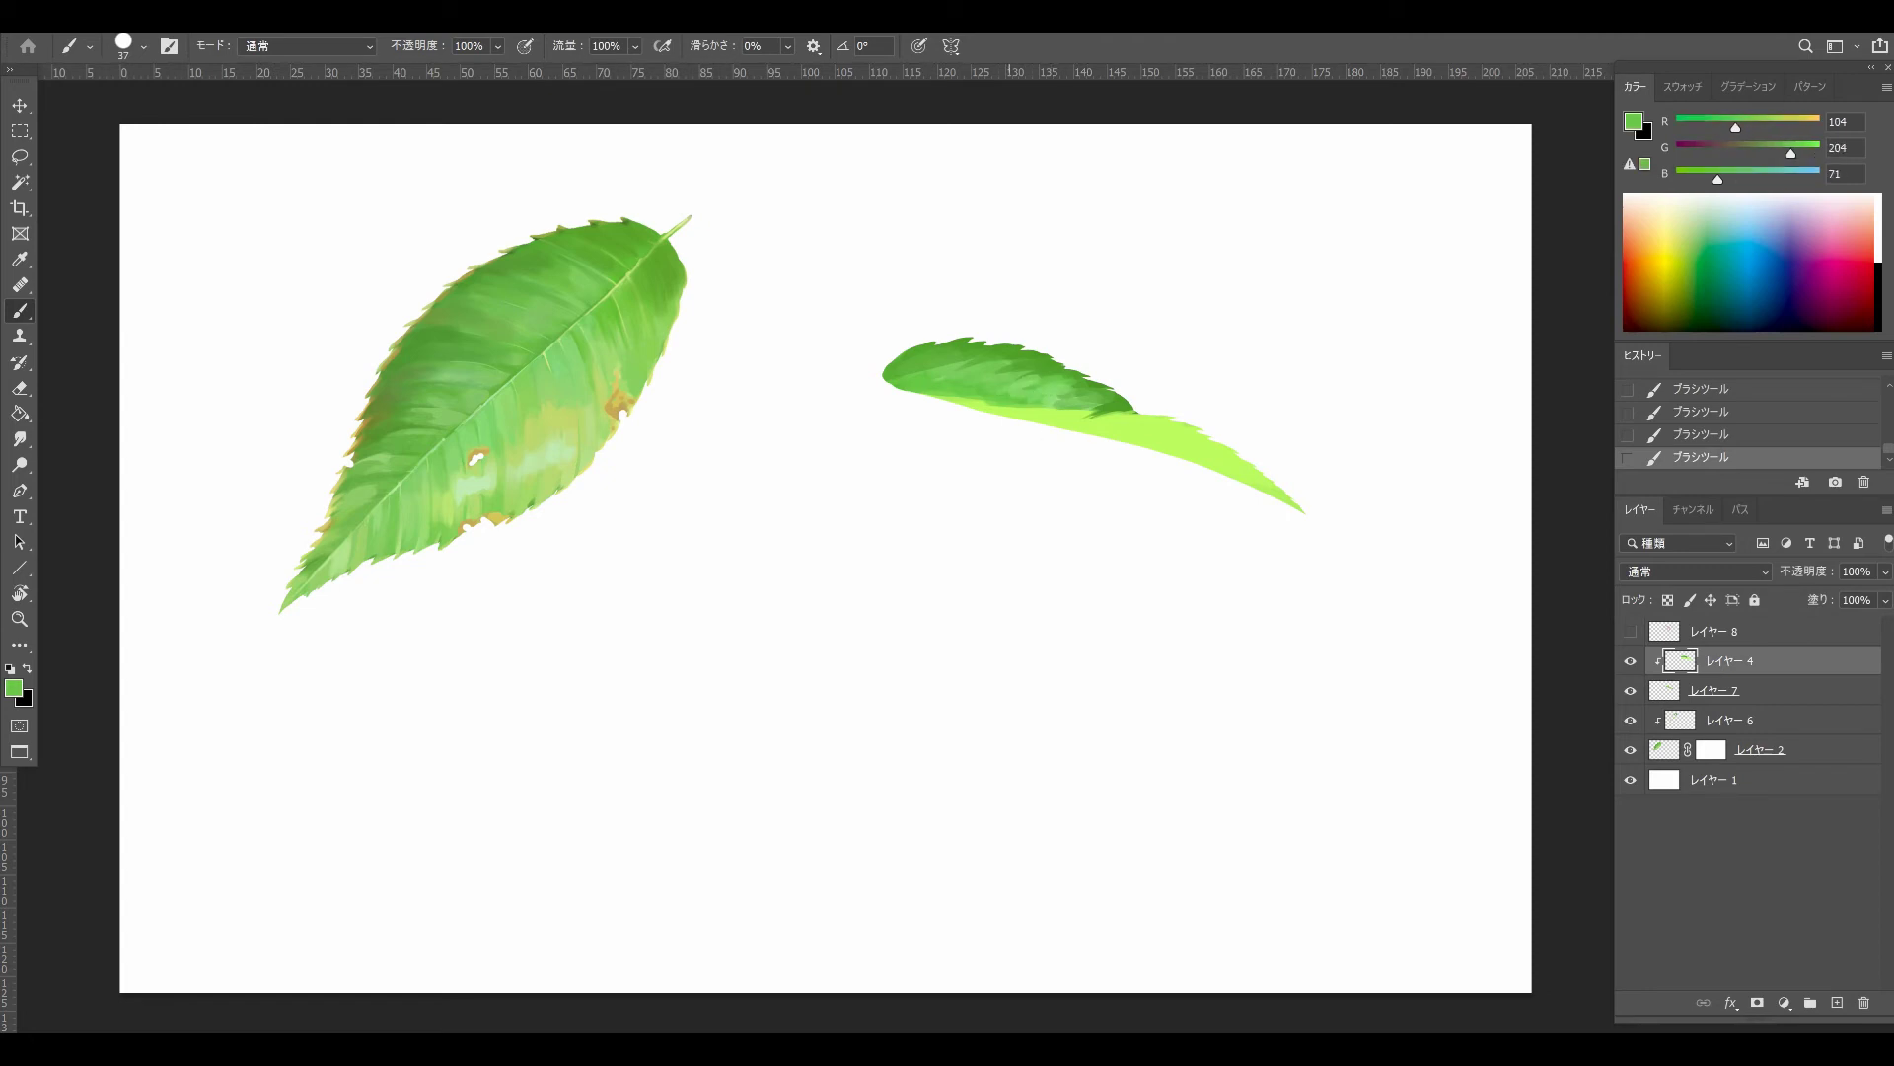
# Set the foreground colour to yellow f5fe60 and paint it along the lower edge of the second leaf's underside.
pyautogui.keyDown('alt'); pyautogui.click(1212, 457); pyautogui.keyUp('alt')
pyautogui.click(13, 688)
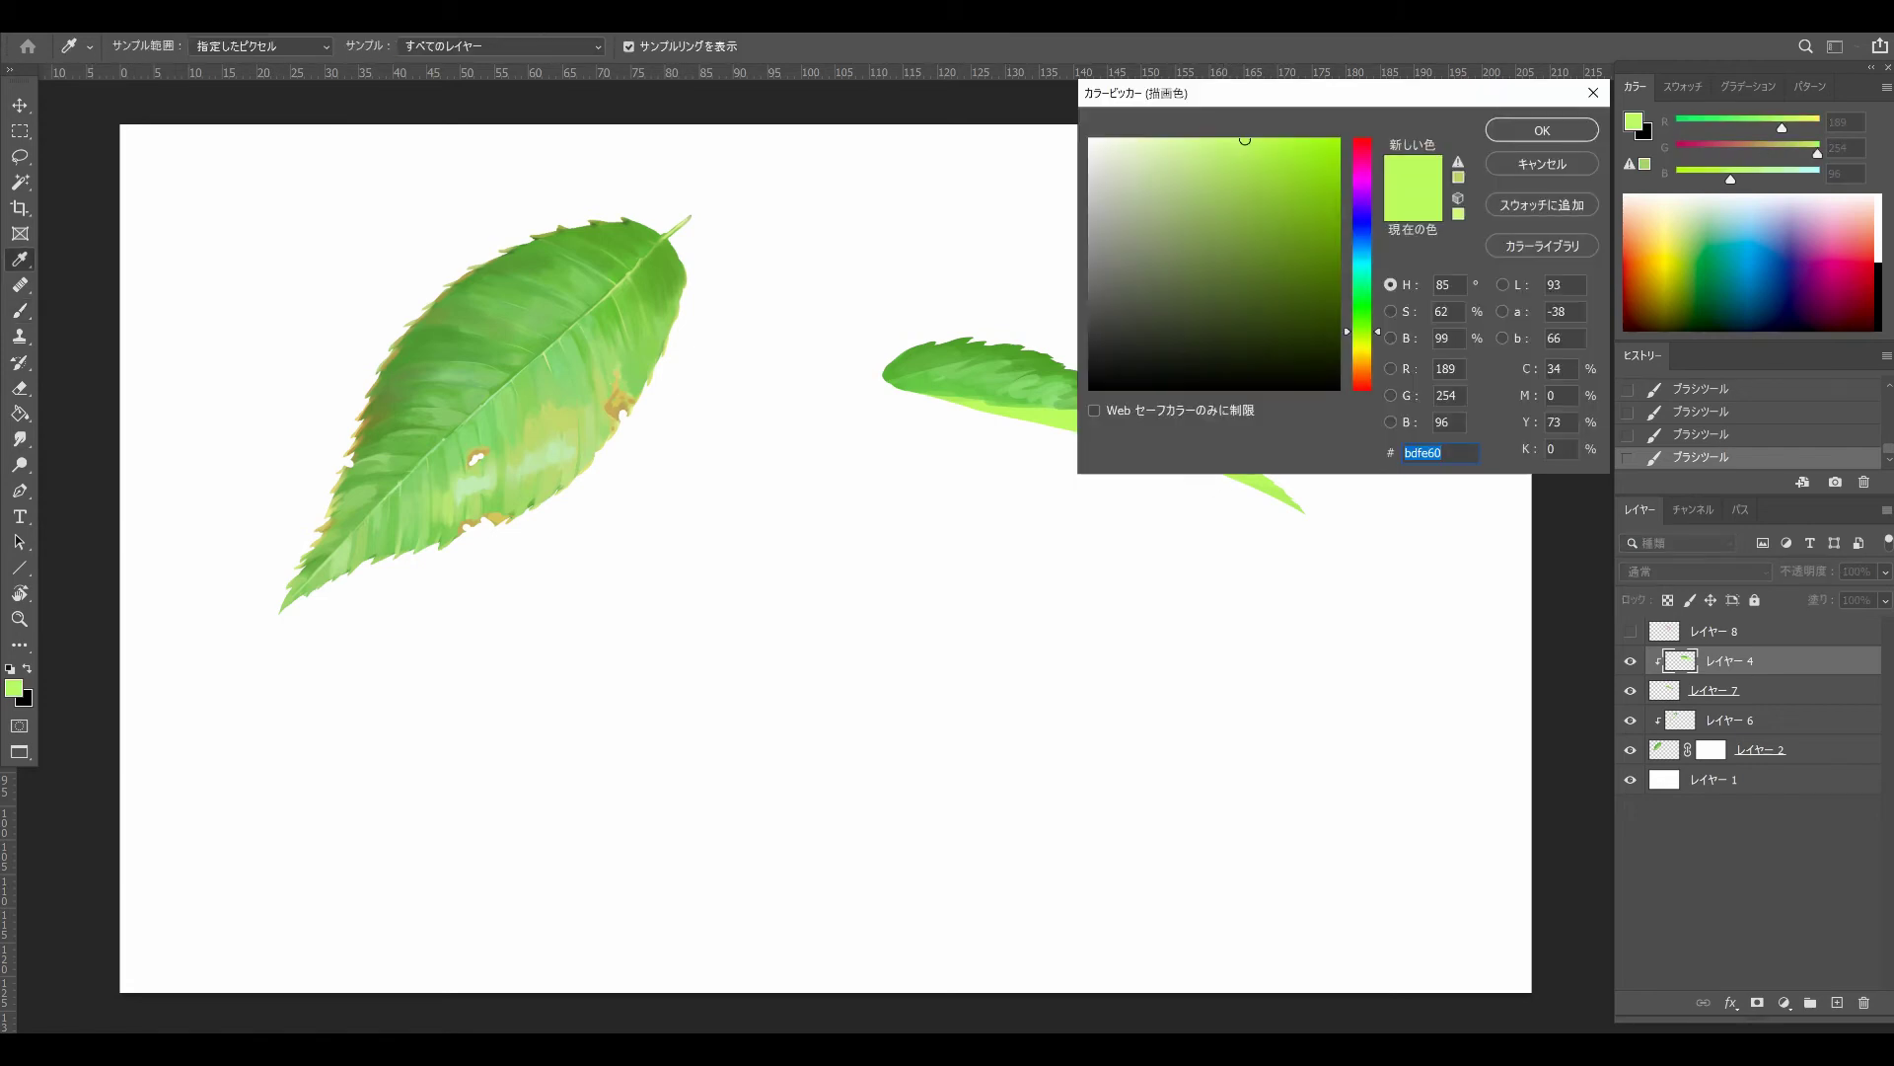
pyautogui.write('f5fe60')
pyautogui.press('Return')
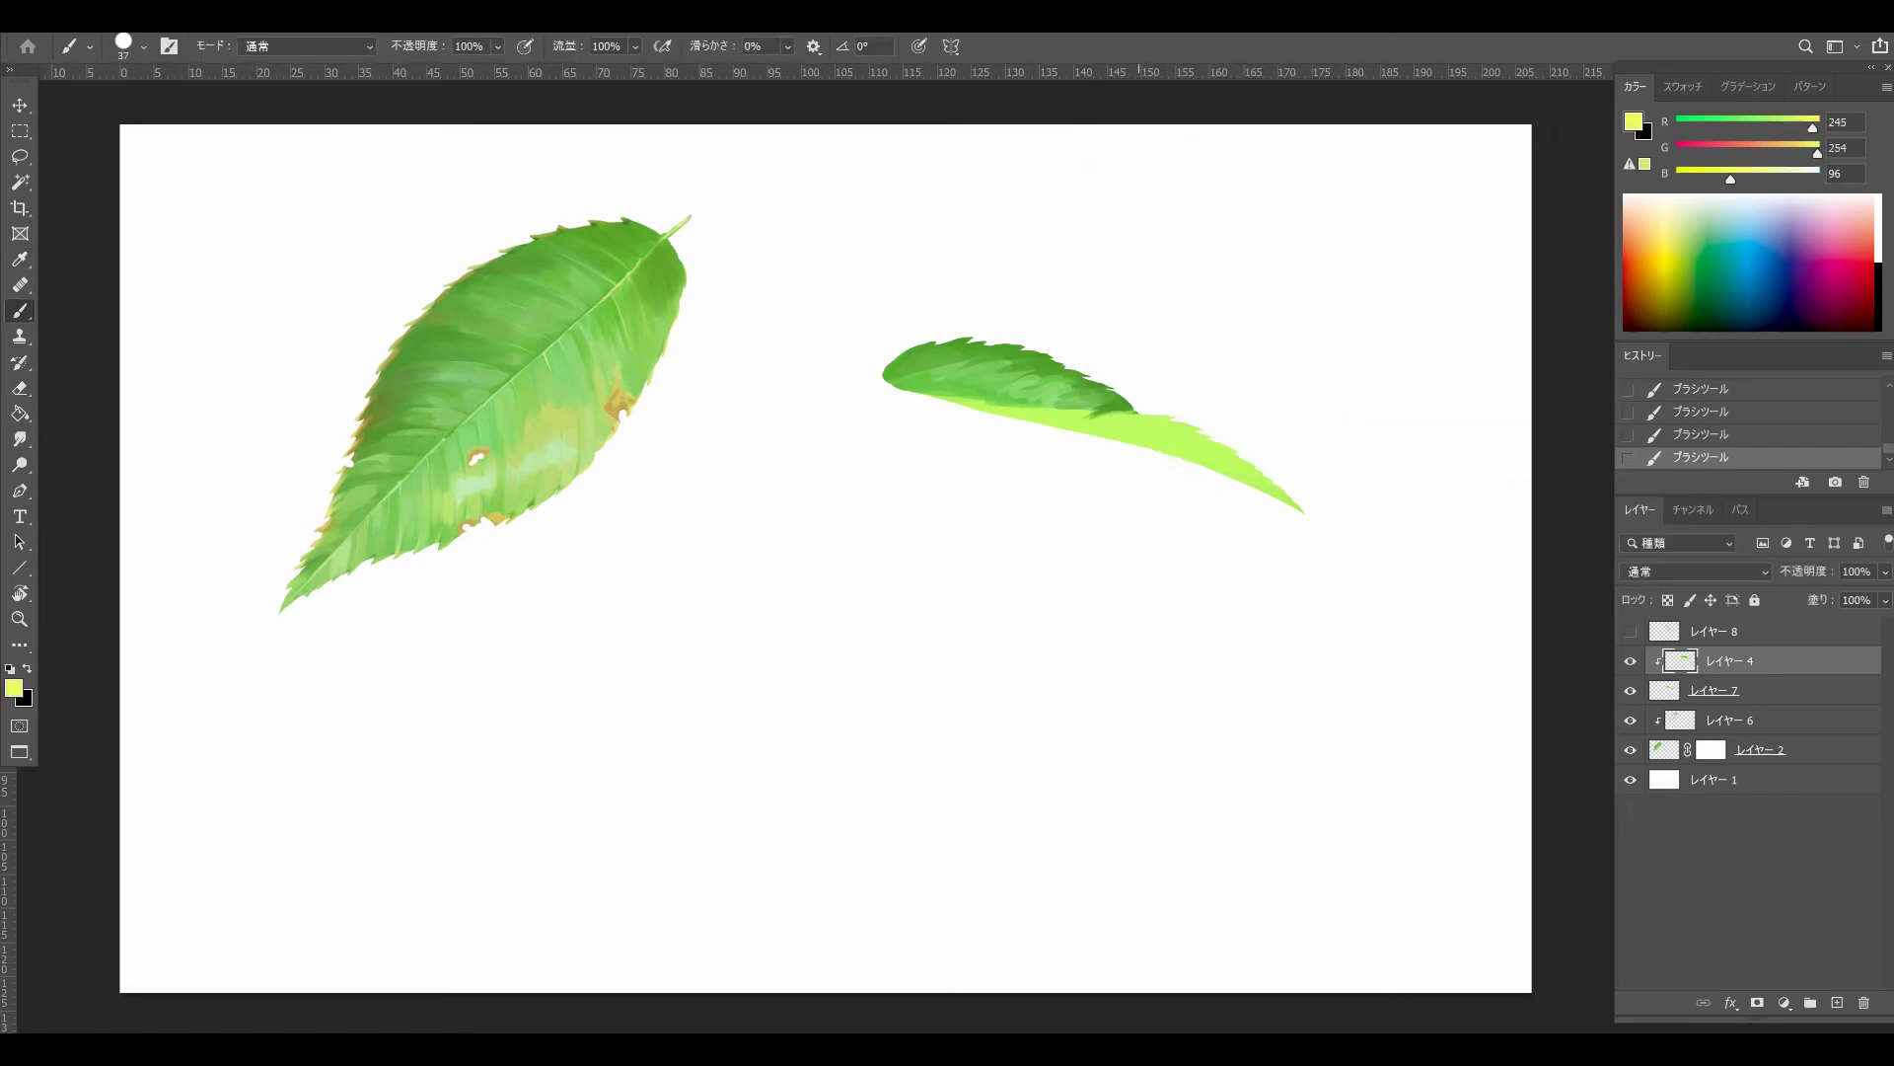
pyautogui.moveTo(1137, 443)
pyautogui.mouseDown()
pyautogui.moveTo(1282, 500)
pyautogui.moveTo(1263, 466)
pyautogui.mouseUp()
# Mix a bright green (RGB 147, 255, 96) from the sampled underside colour and brush it over the underside.
pyautogui.keyDown('alt'); pyautogui.click(1187, 441); pyautogui.keyUp('alt')
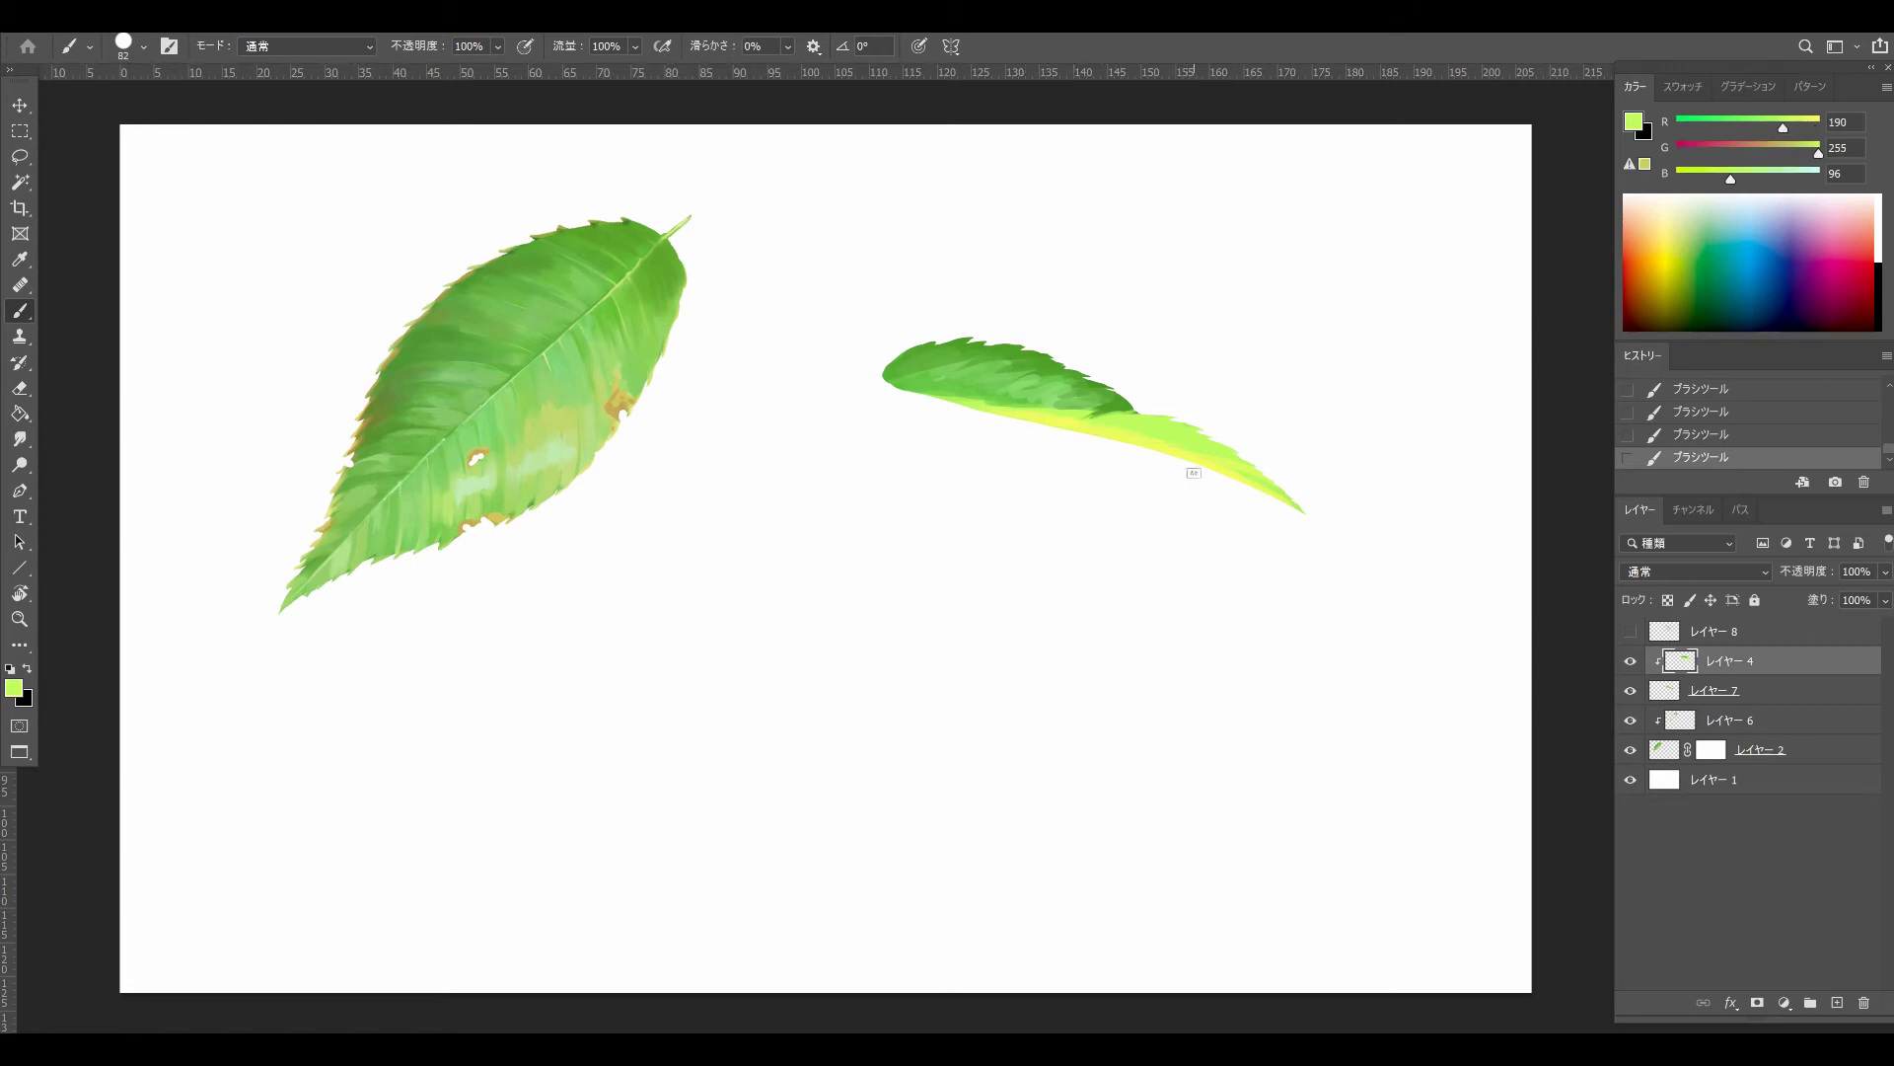
pyautogui.moveTo(1783, 127); pyautogui.dragTo(1761, 127)
pyautogui.moveTo(1268, 493)
pyautogui.mouseDown()
pyautogui.moveTo(1104, 435)
pyautogui.moveTo(1121, 451)
pyautogui.moveTo(1081, 459)
pyautogui.mouseUp()
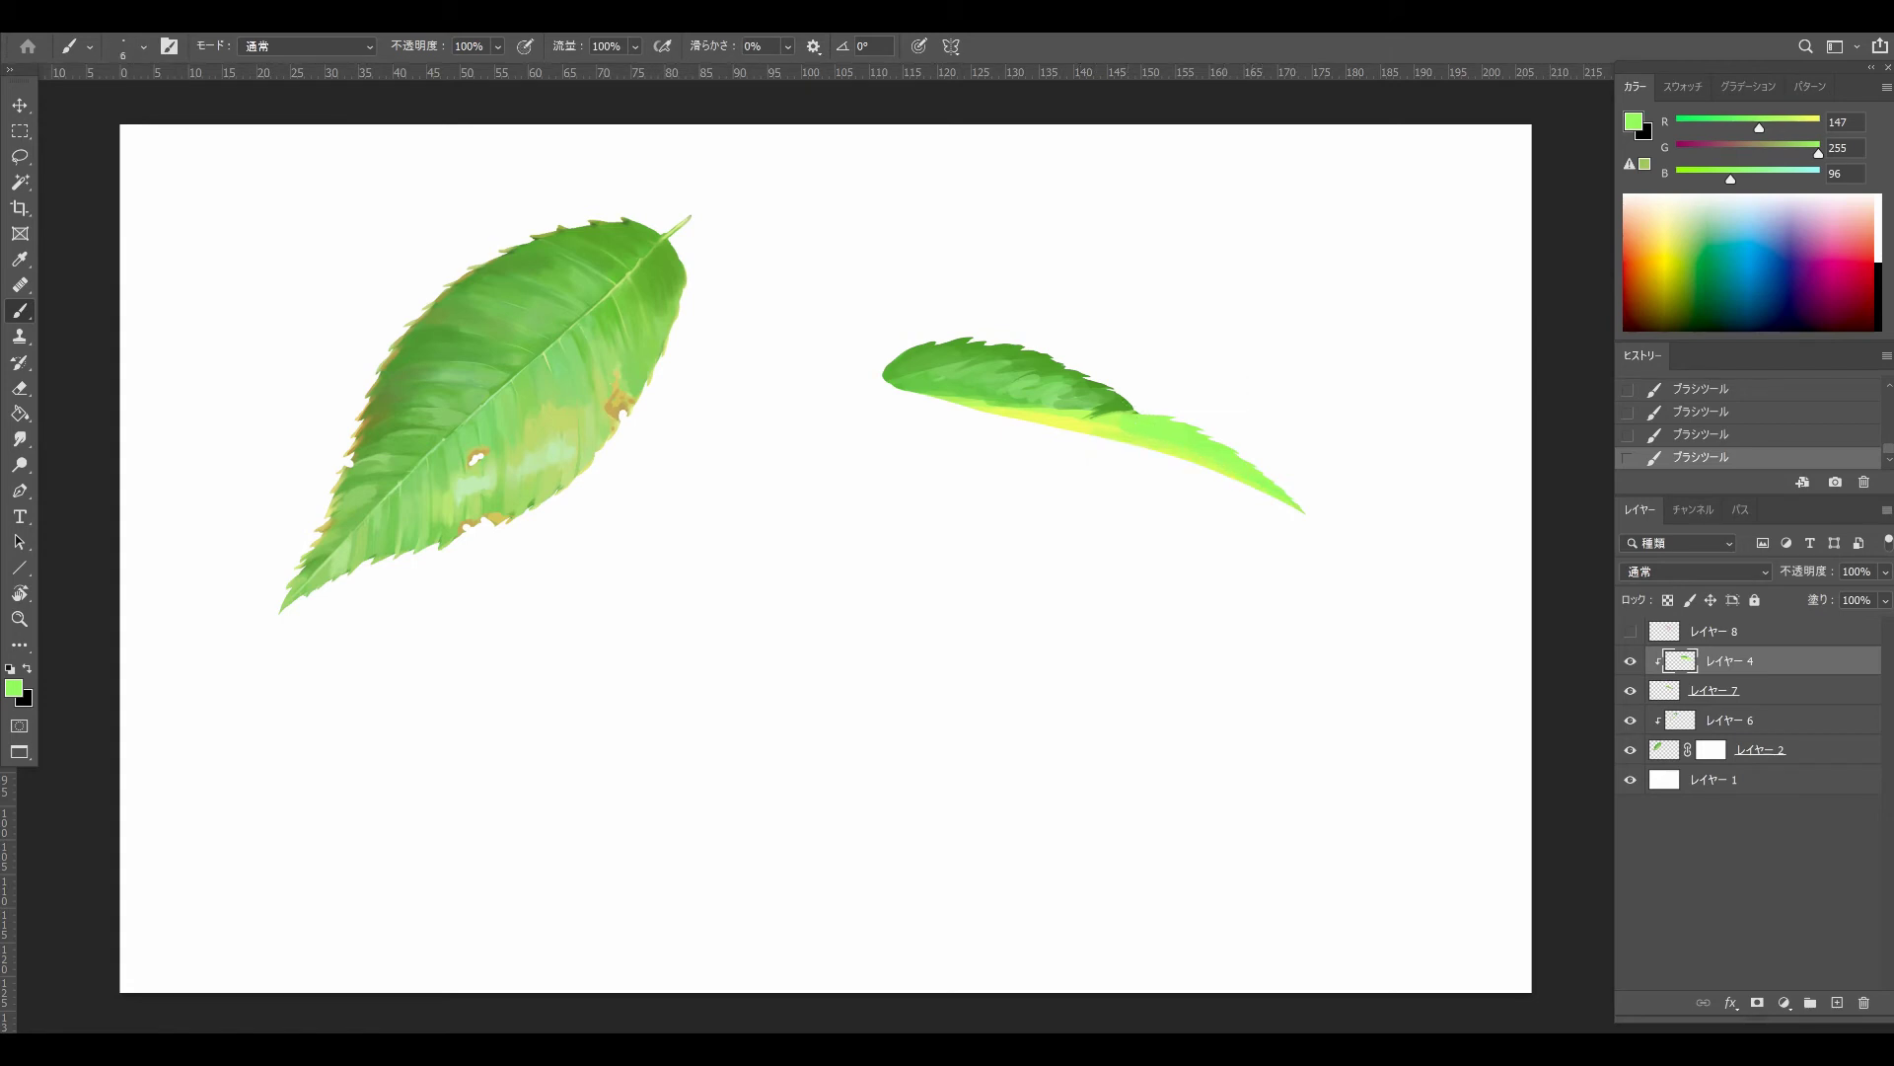
# Set the foreground colour to e7ff60 and brush it onto the pointed tip of the second leaf.
pyautogui.moveTo(1759, 127); pyautogui.dragTo(1787, 128)
pyautogui.click(1634, 121)
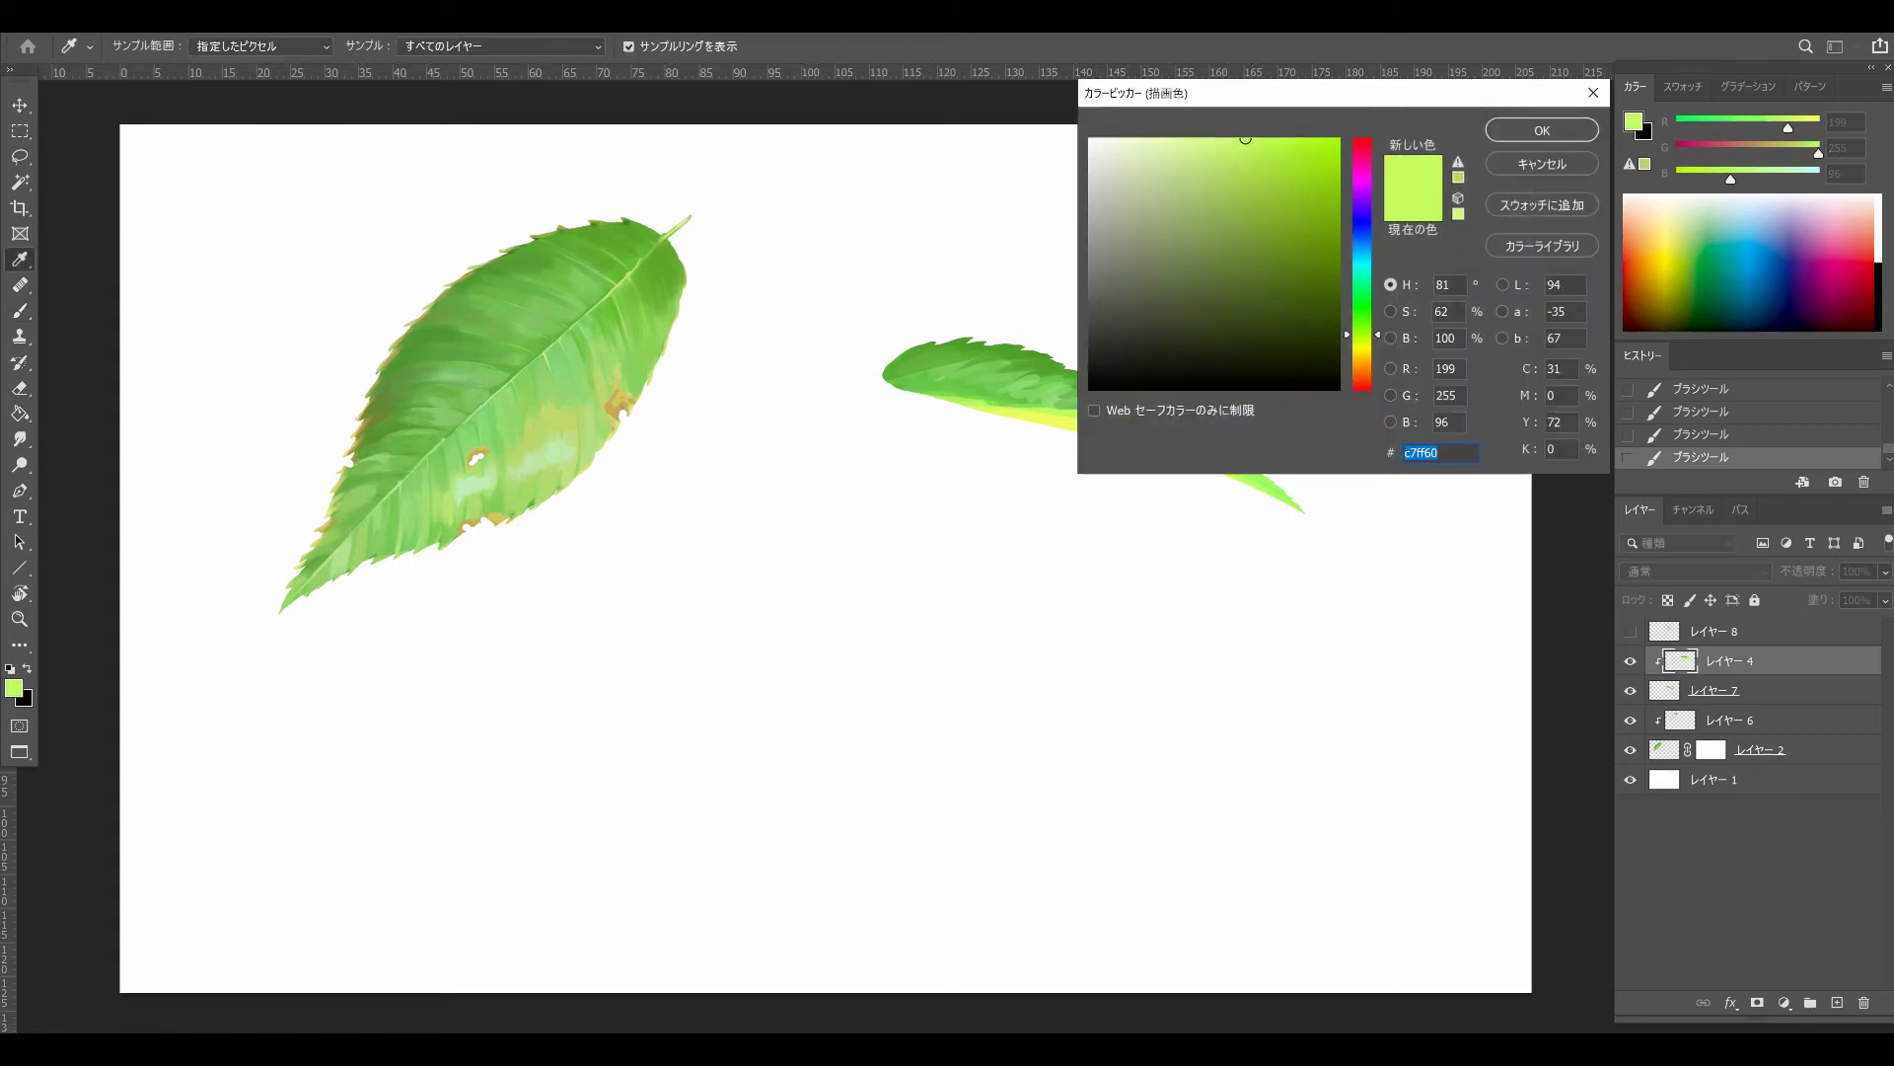
pyautogui.write('e7ff60')
pyautogui.press('Return')
pyautogui.moveTo(1299, 493); pyautogui.dragTo(1317, 521)
# Paint sampled bright green (RGB 162, 255, 96) along the narrow underside toward the rounded end, undoing unwanted strokes.
pyautogui.keyDown('alt'); pyautogui.click(1148, 425); pyautogui.keyUp('alt')
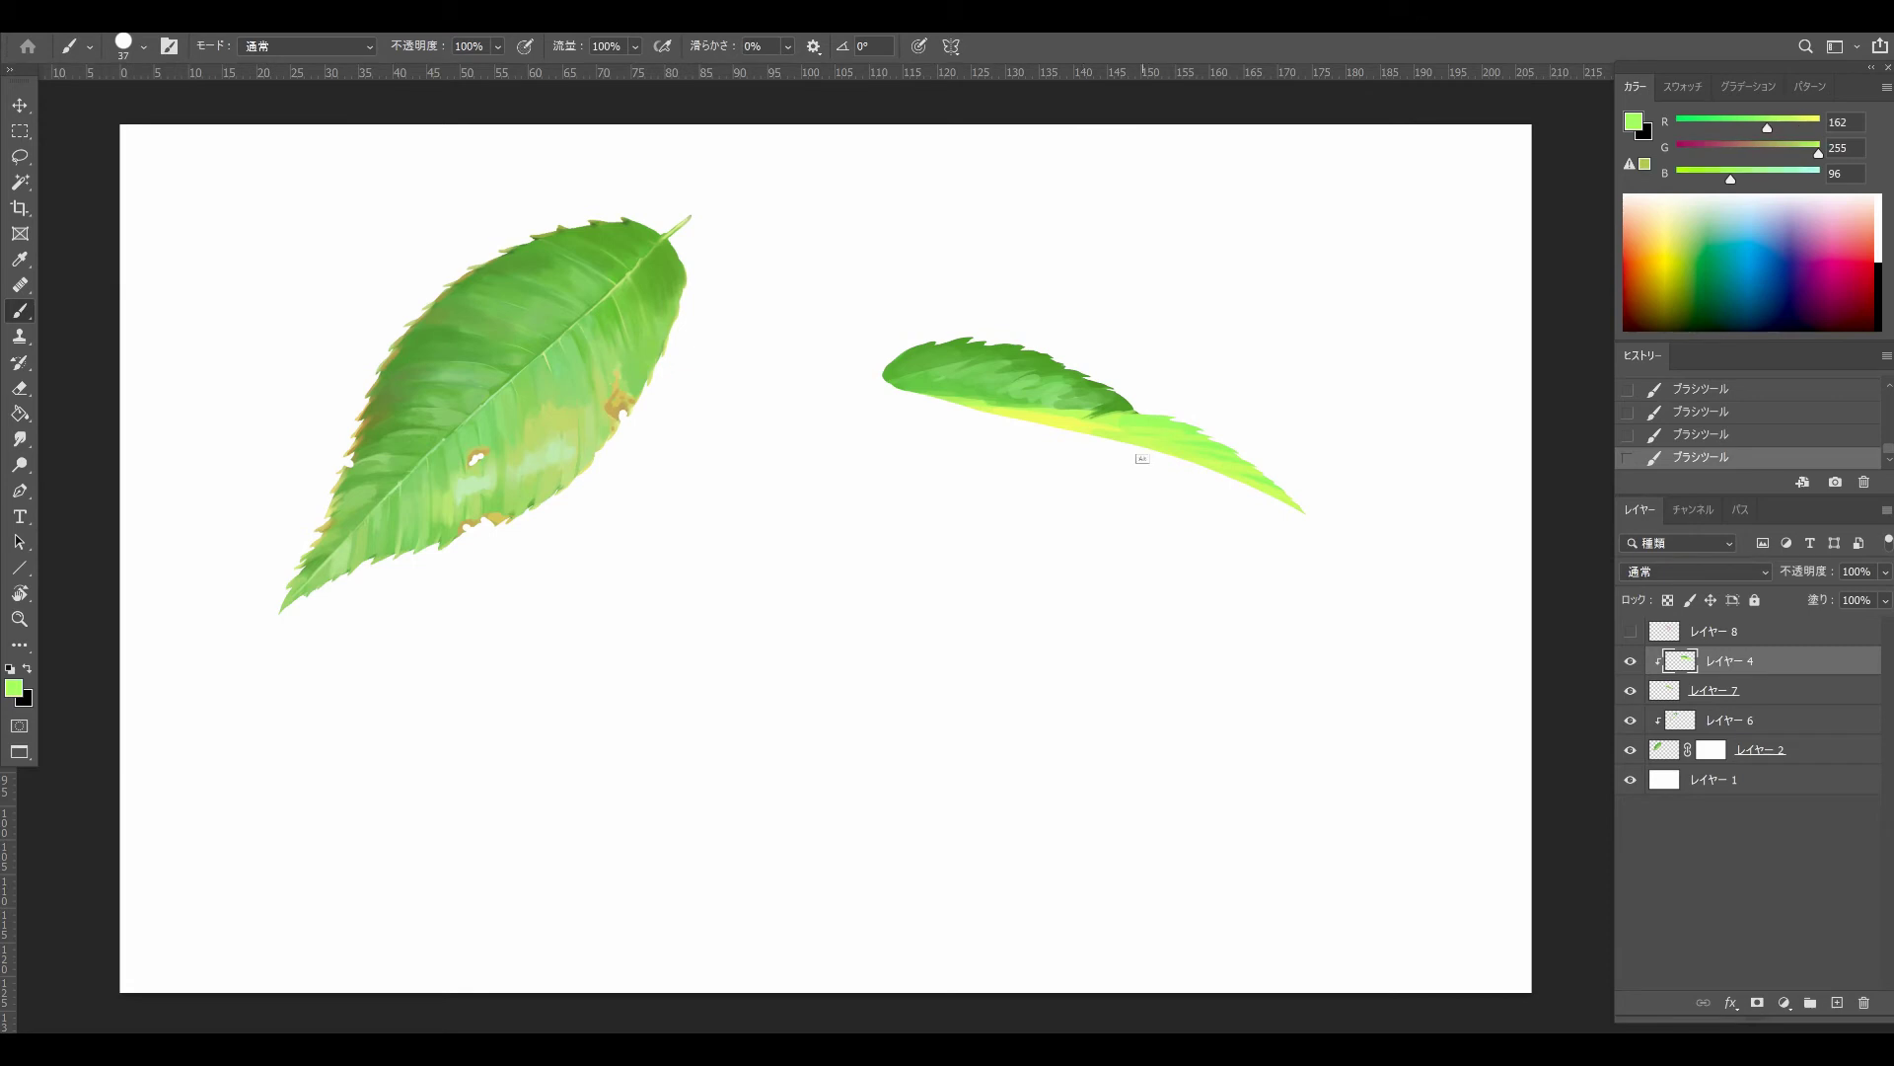
pyautogui.moveTo(1125, 428); pyautogui.dragTo(926, 393)
pyautogui.hotkey('ctrl', 'z')
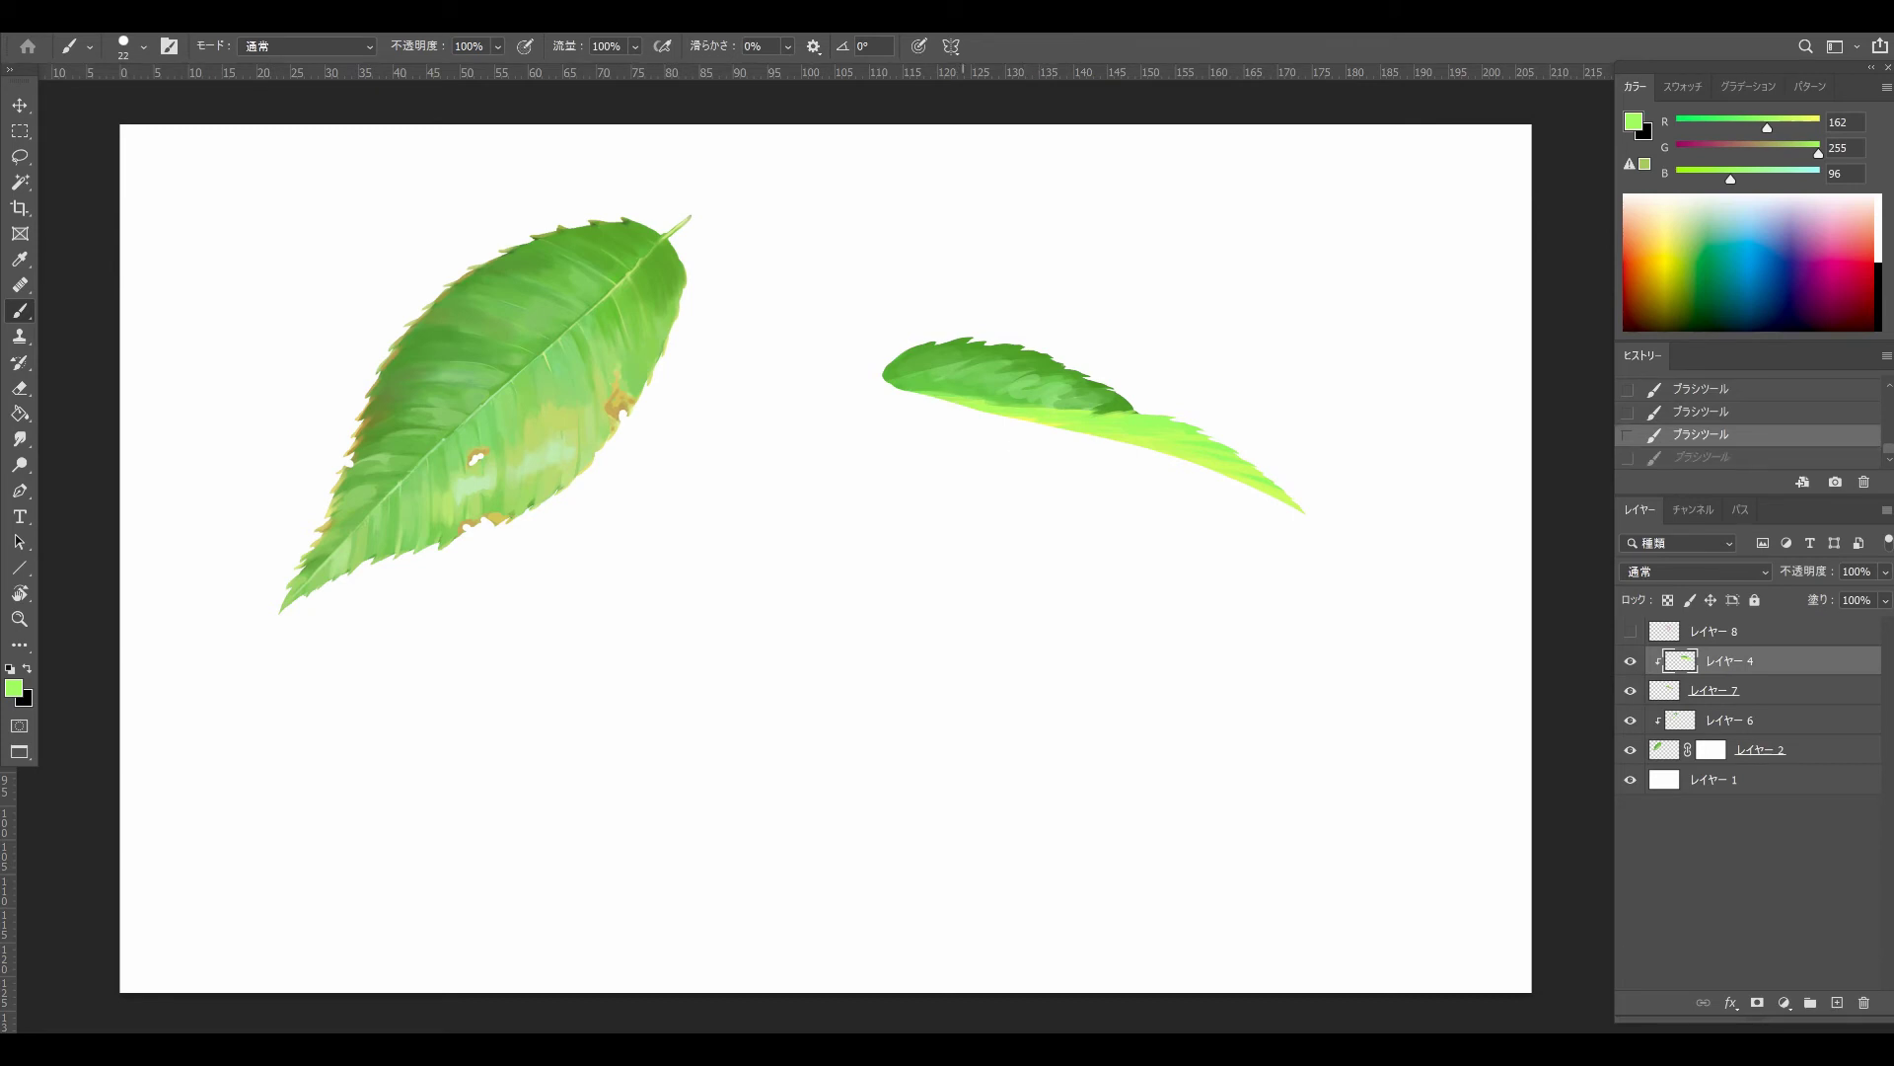
pyautogui.hotkey('ctrl', 'z')
pyautogui.moveTo(967, 399); pyautogui.dragTo(890, 383)
pyautogui.hotkey('ctrl', 'z')
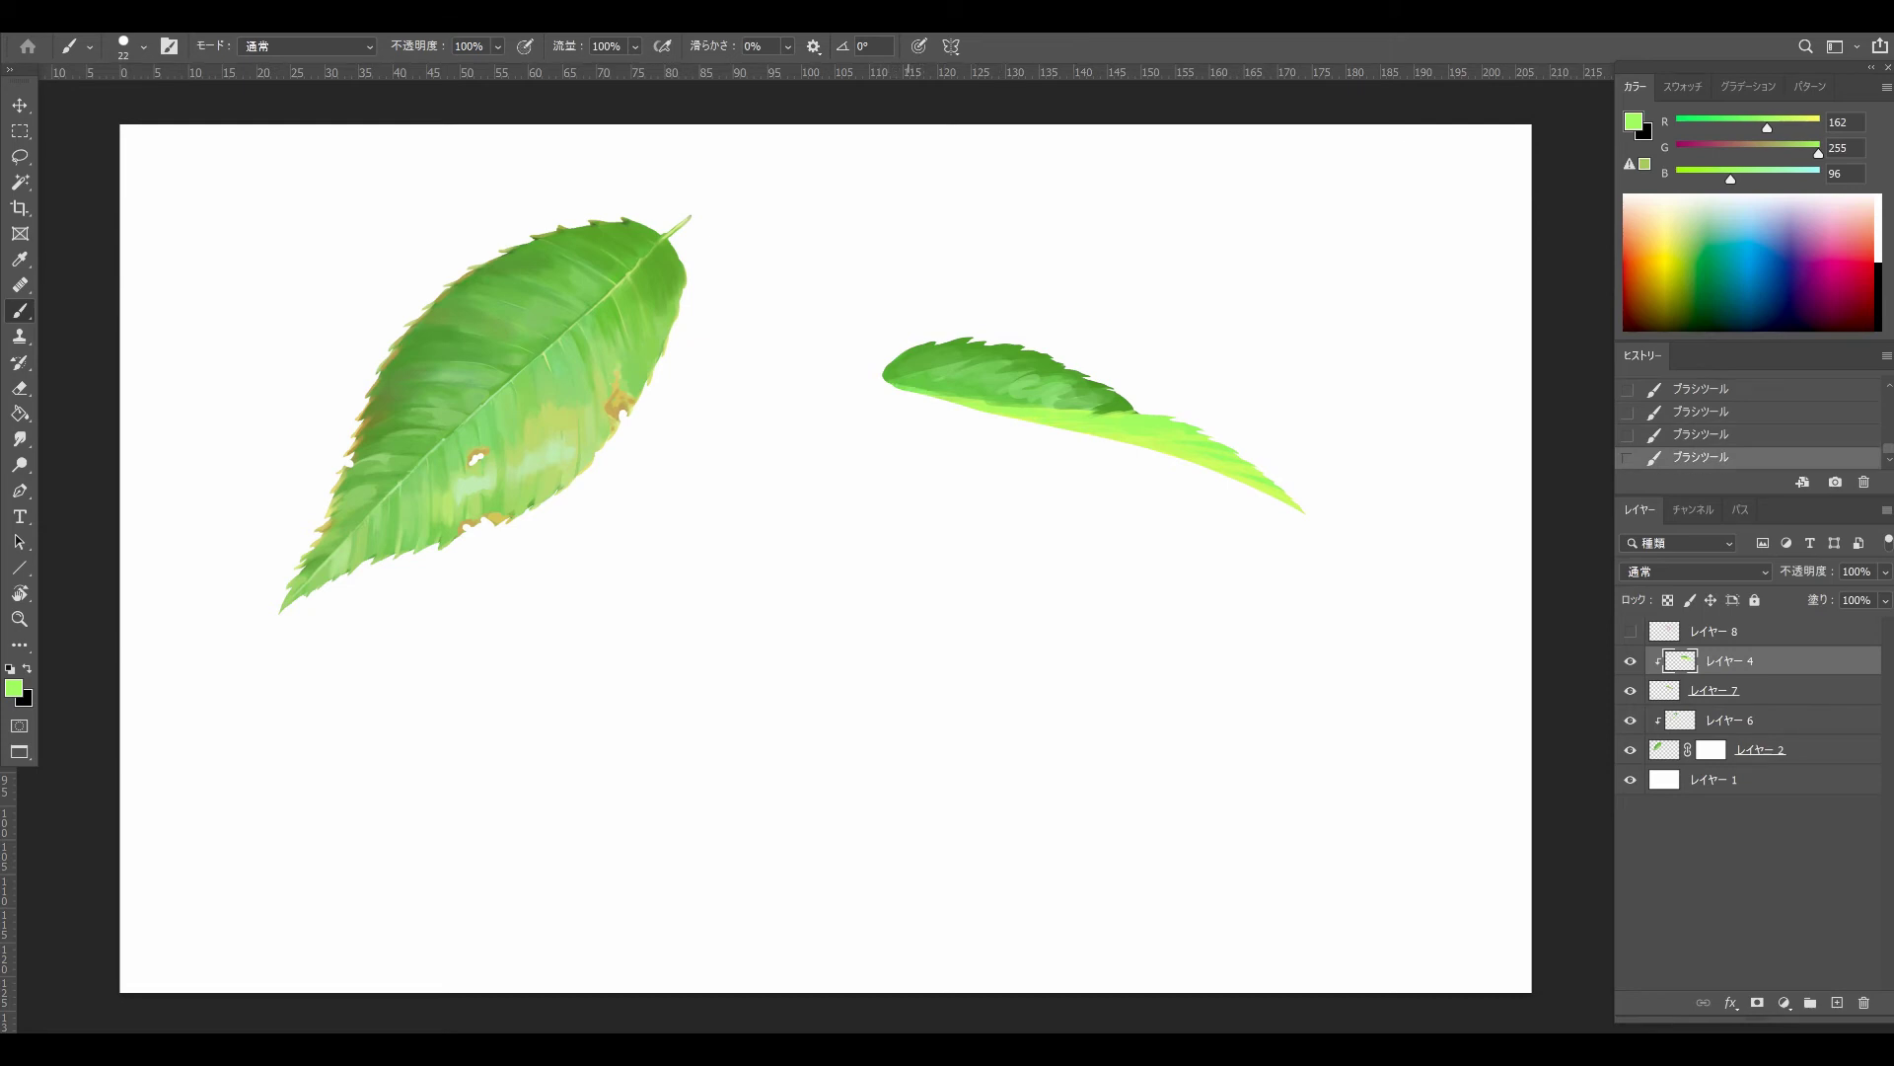
# Touch up the rounded end's lower edge with sampled green (RGB 108, 201, 77) and retouch the pointed tip.
pyautogui.keyDown('alt'); pyautogui.click(908, 383); pyautogui.keyUp('alt')
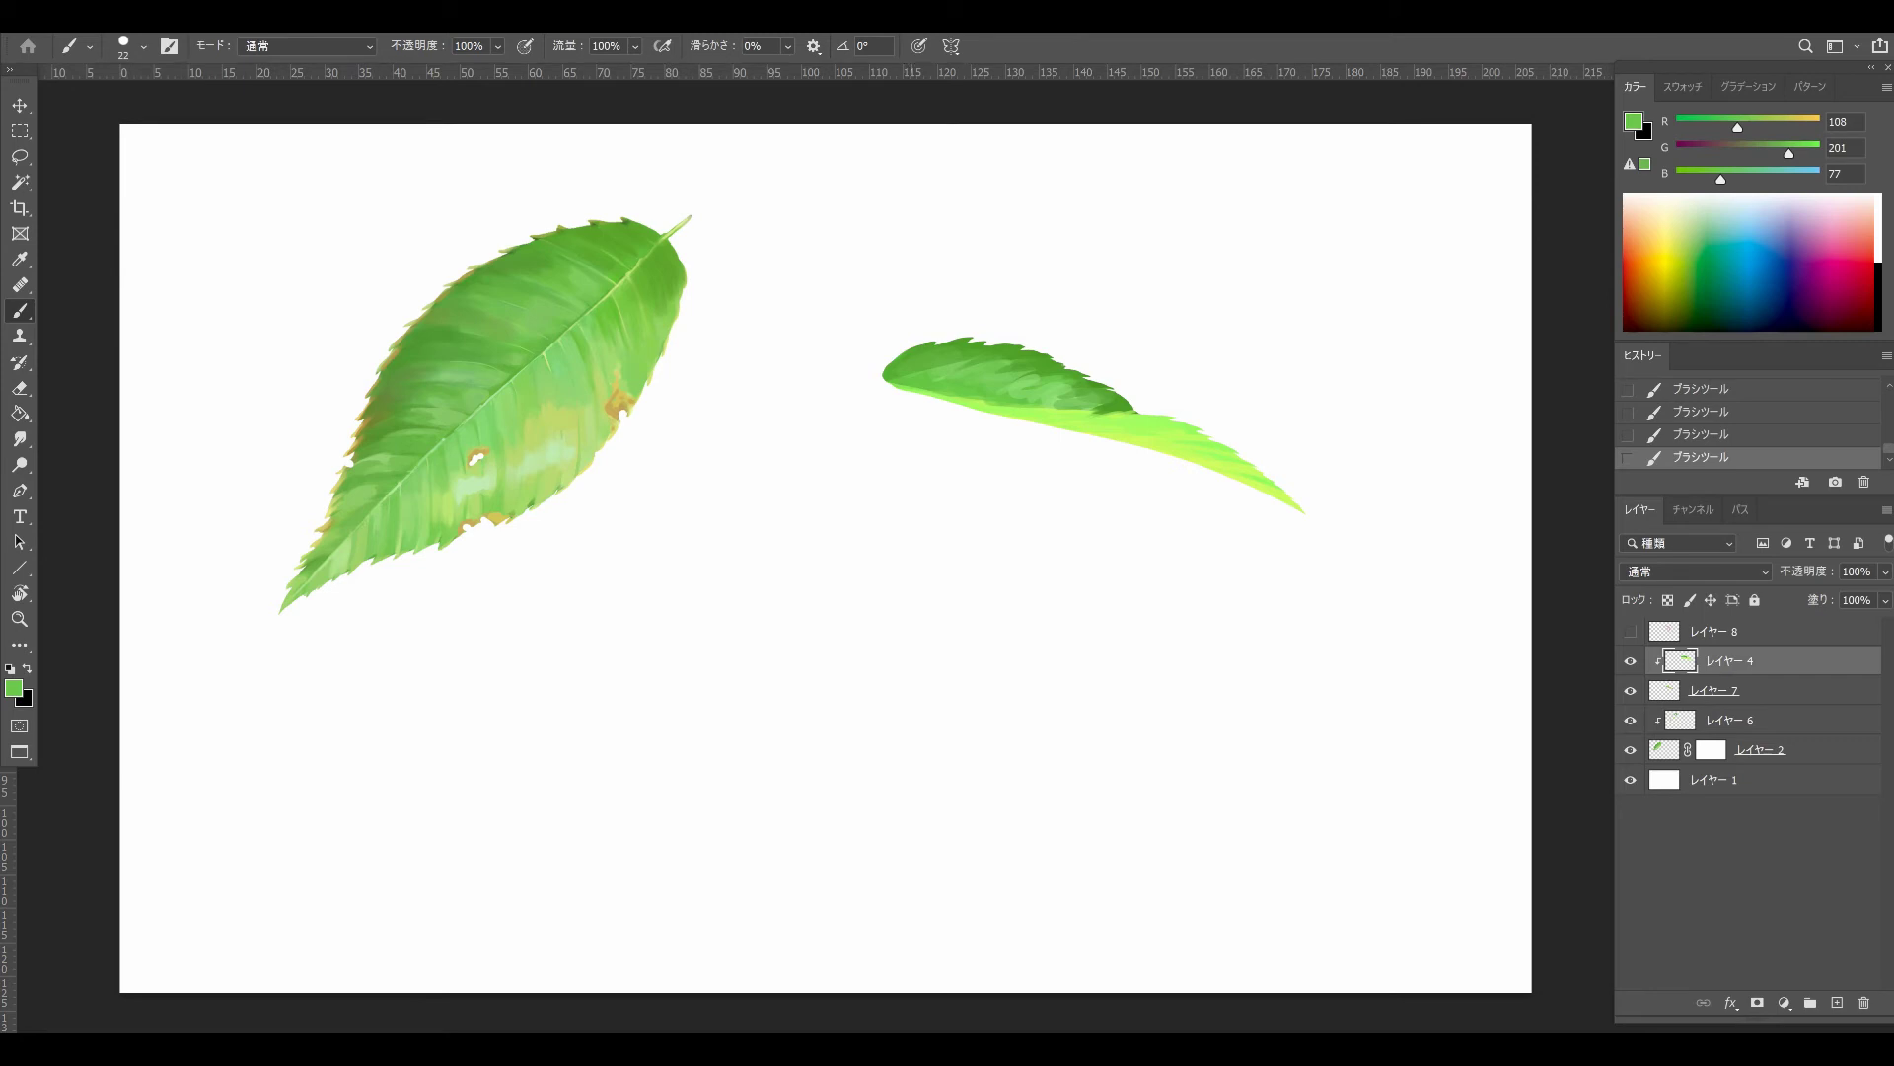
pyautogui.moveTo(907, 389)
pyautogui.mouseDown()
pyautogui.moveTo(971, 400)
pyautogui.moveTo(942, 397)
pyautogui.mouseUp()
pyautogui.moveTo(1278, 480); pyautogui.dragTo(1300, 529)
# Smooth the boundary between upper surface and underside with sampled bright green (RGB 159, 255, 96).
pyautogui.keyDown('alt'); pyautogui.click(1263, 478); pyautogui.keyUp('alt')
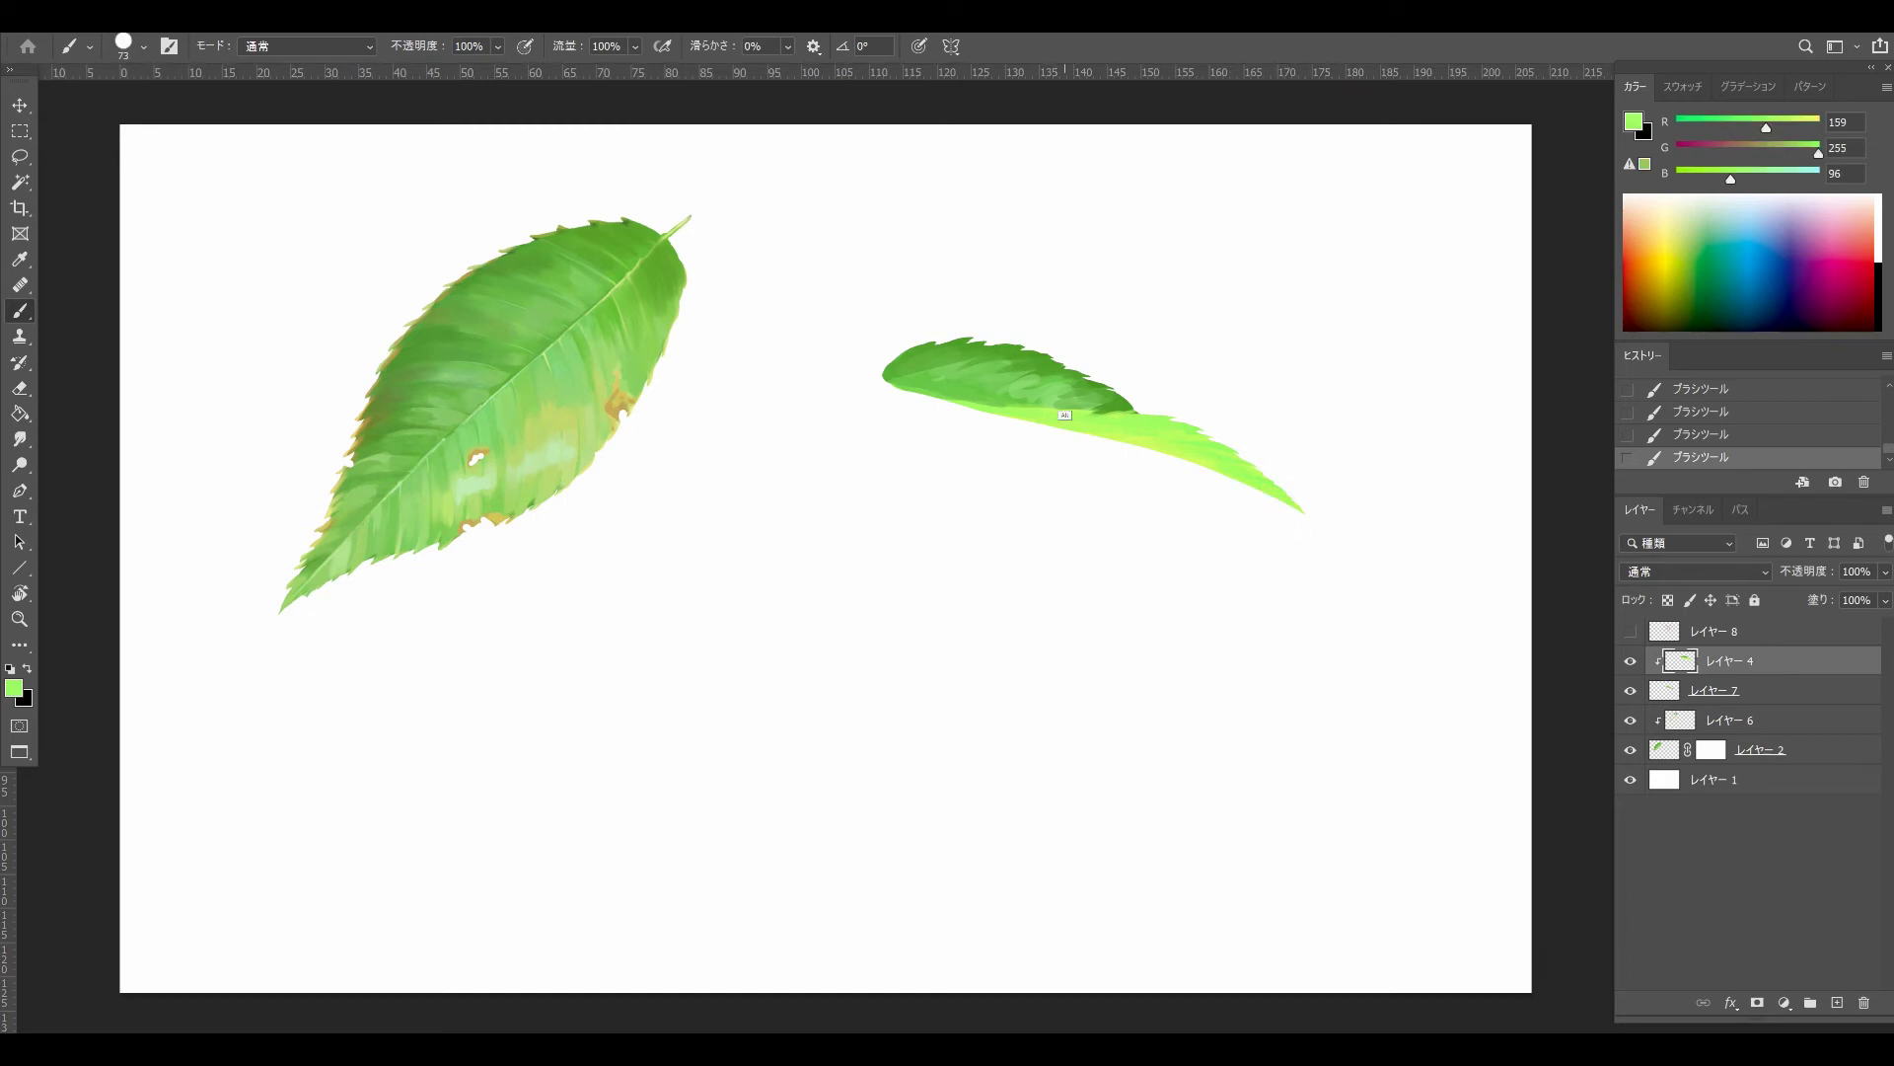
pyautogui.moveTo(1064, 409); pyautogui.dragTo(1028, 406)
pyautogui.keyDown('alt'); pyautogui.rightClick(1097, 419); pyautogui.keyUp('alt')
pyautogui.keyDown('alt'); pyautogui.rightClick(1122, 434); pyautogui.keyUp('alt')
pyautogui.keyDown('alt'); pyautogui.click(1115, 451); pyautogui.keyUp('alt')
pyautogui.keyDown('alt'); pyautogui.click(1115, 451); pyautogui.keyUp('alt')
# Brush green across the rounded half of the upper surface with a flat brush and sample greens around the fold.
pyautogui.moveTo(892, 373)
pyautogui.mouseDown()
pyautogui.moveTo(1018, 349)
pyautogui.moveTo(1027, 376)
pyautogui.moveTo(994, 377)
pyautogui.moveTo(1008, 359)
pyautogui.mouseUp()
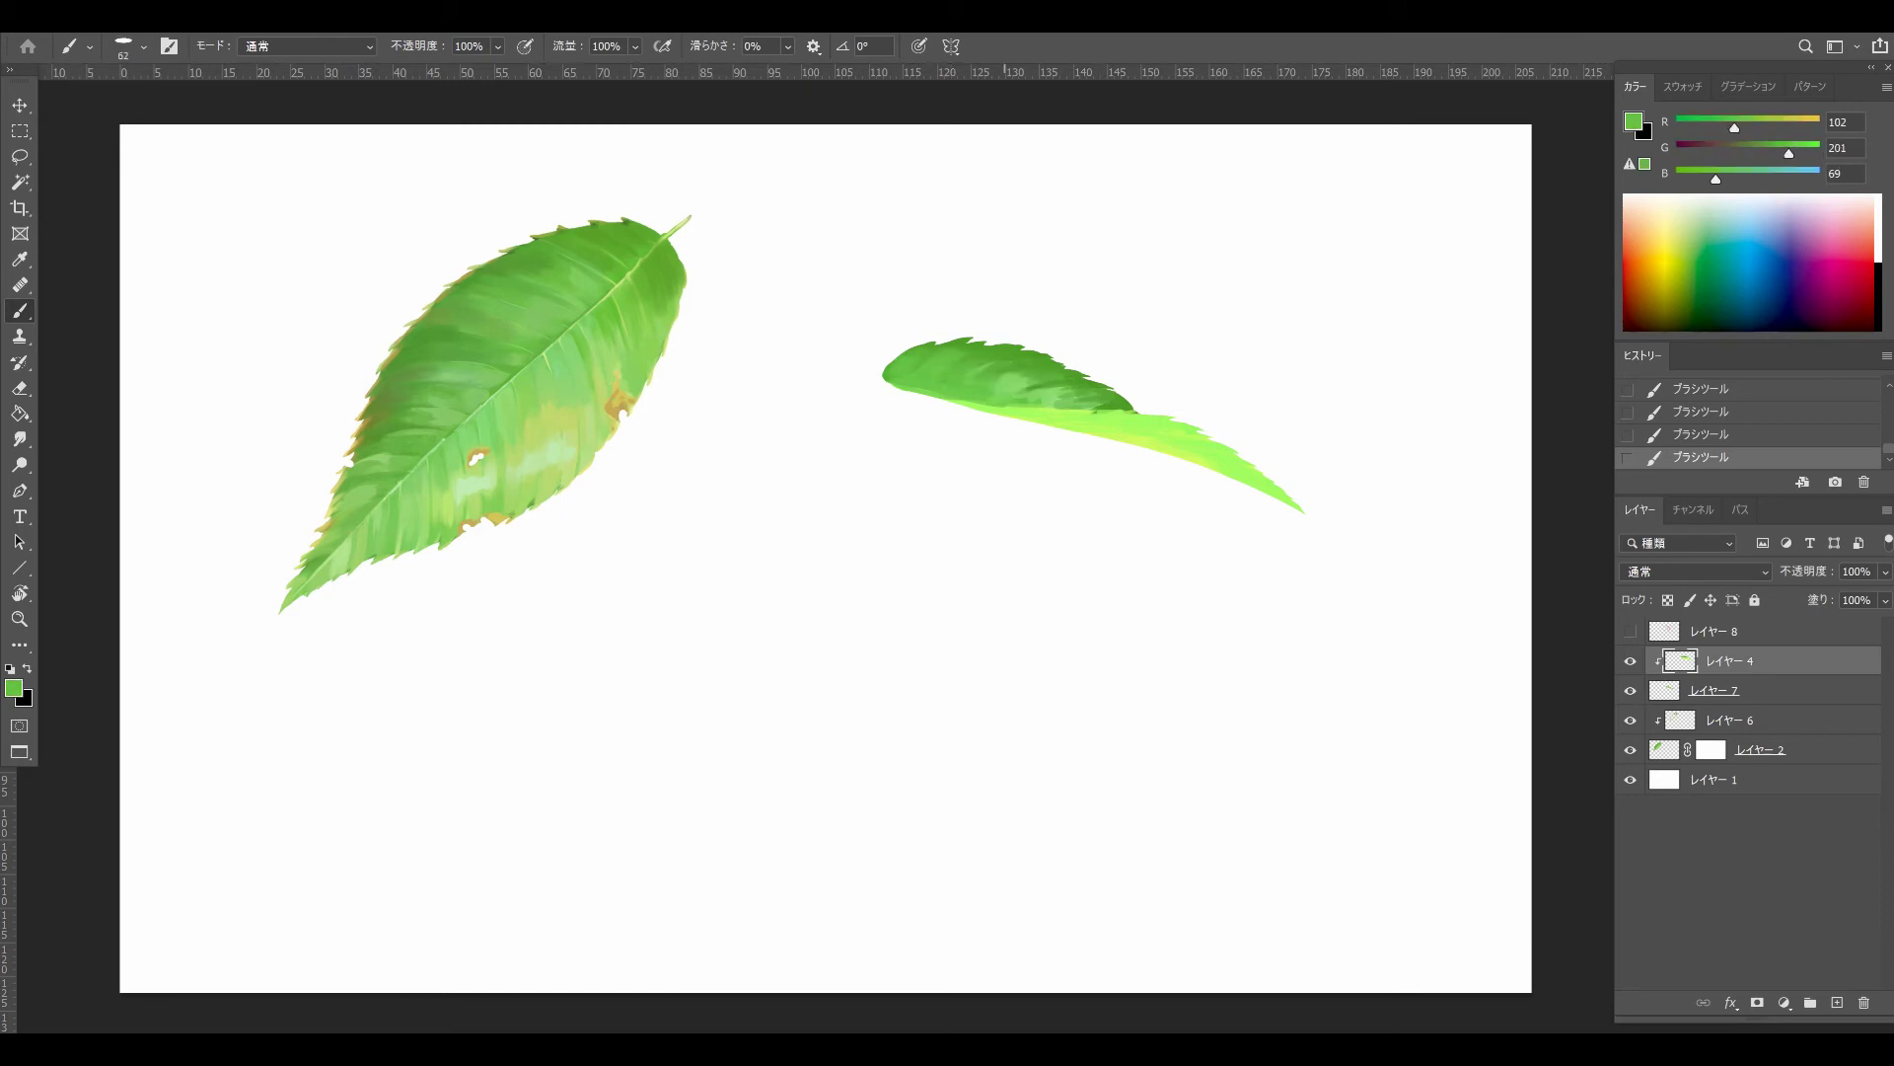
pyautogui.keyDown('alt'); pyautogui.click(1014, 392); pyautogui.keyUp('alt')
pyautogui.keyDown('alt'); pyautogui.click(1014, 412); pyautogui.keyUp('alt')
pyautogui.keyDown('alt'); pyautogui.click(1046, 418); pyautogui.keyUp('alt')
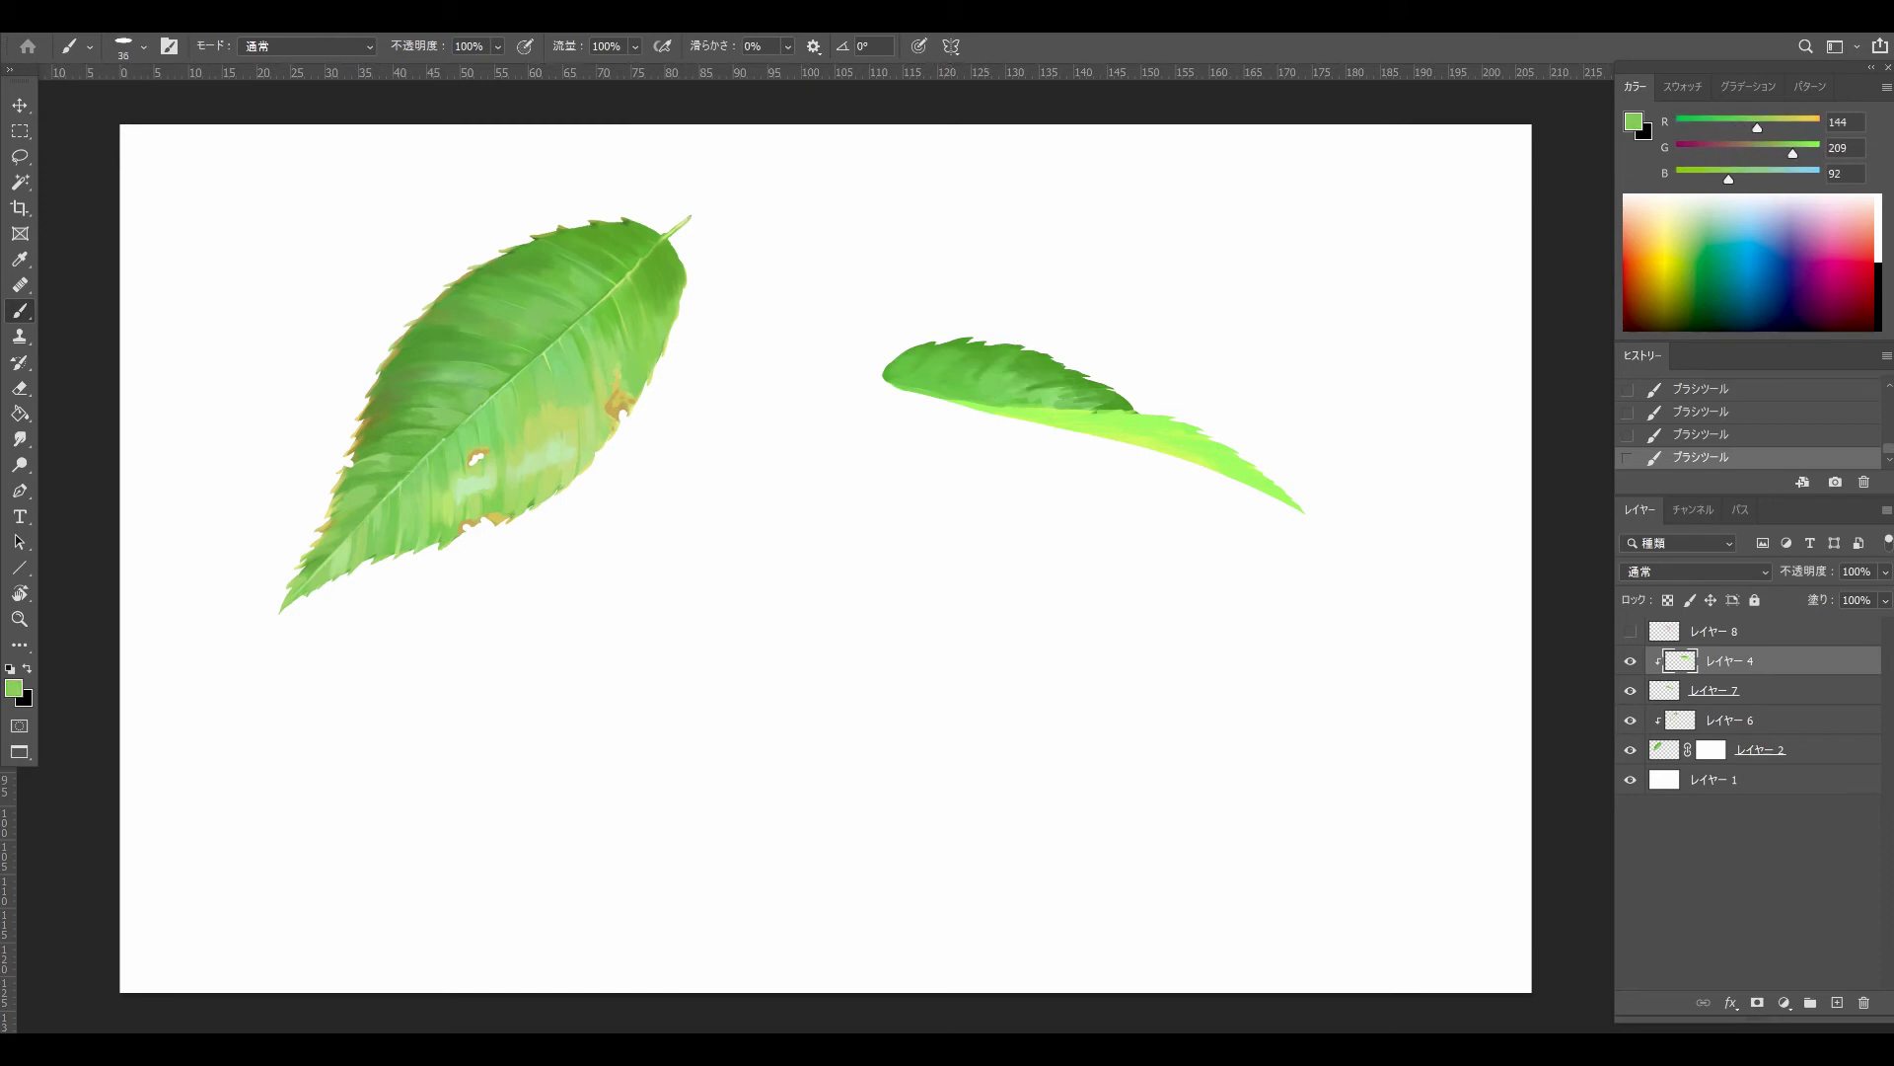
# Mix a light yellow-green (RGB 185, 240, 107) and try a stroke in the middle of the upper surface, undoing it.
pyautogui.click(14, 688)
pyautogui.click(1362, 331)
pyautogui.click(1228, 154)
pyautogui.click(1543, 130)
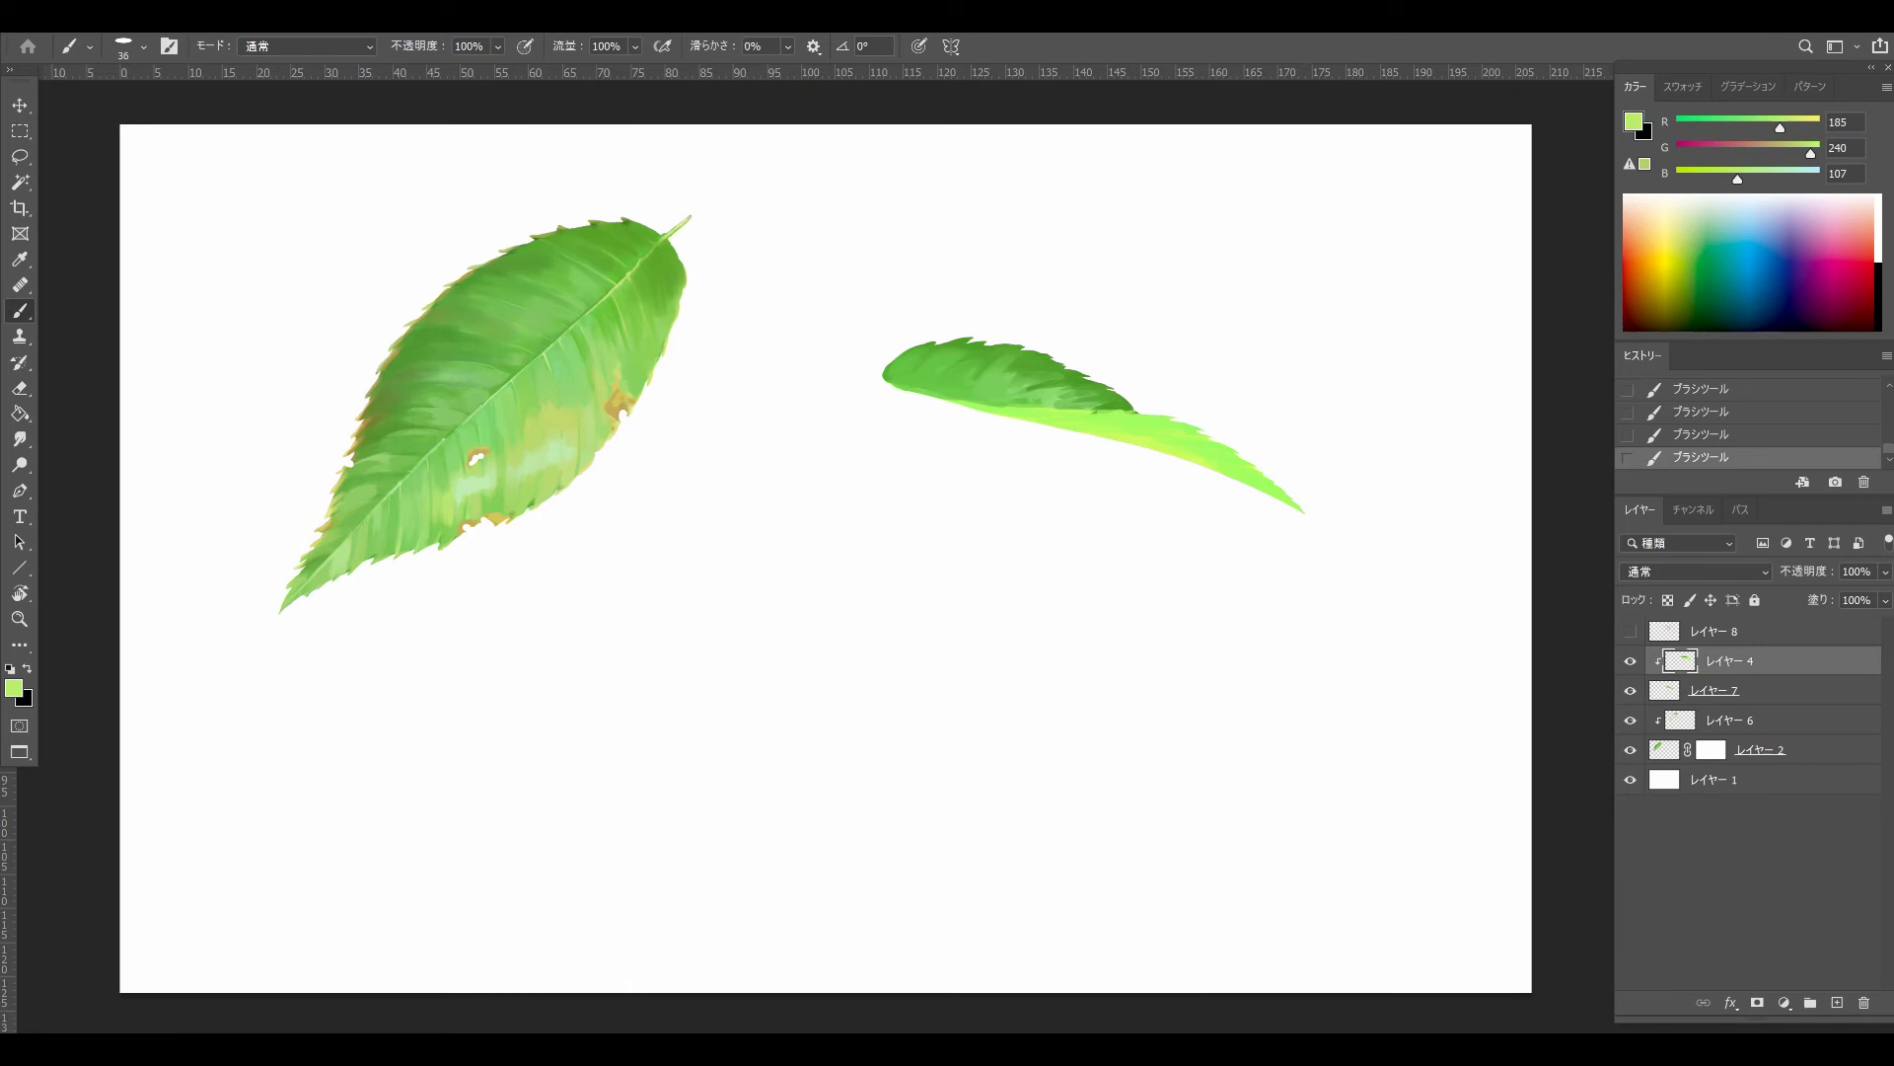
pyautogui.moveTo(1006, 392); pyautogui.dragTo(1028, 377)
pyautogui.hotkey('ctrl', 'z')
# Set the brush tip to a 4° angle and 69% roundness and paint light slanted streaks on the upper surface.
pyautogui.press('F5')
pyautogui.moveTo(1300, 595); pyautogui.dragTo(1304, 585)
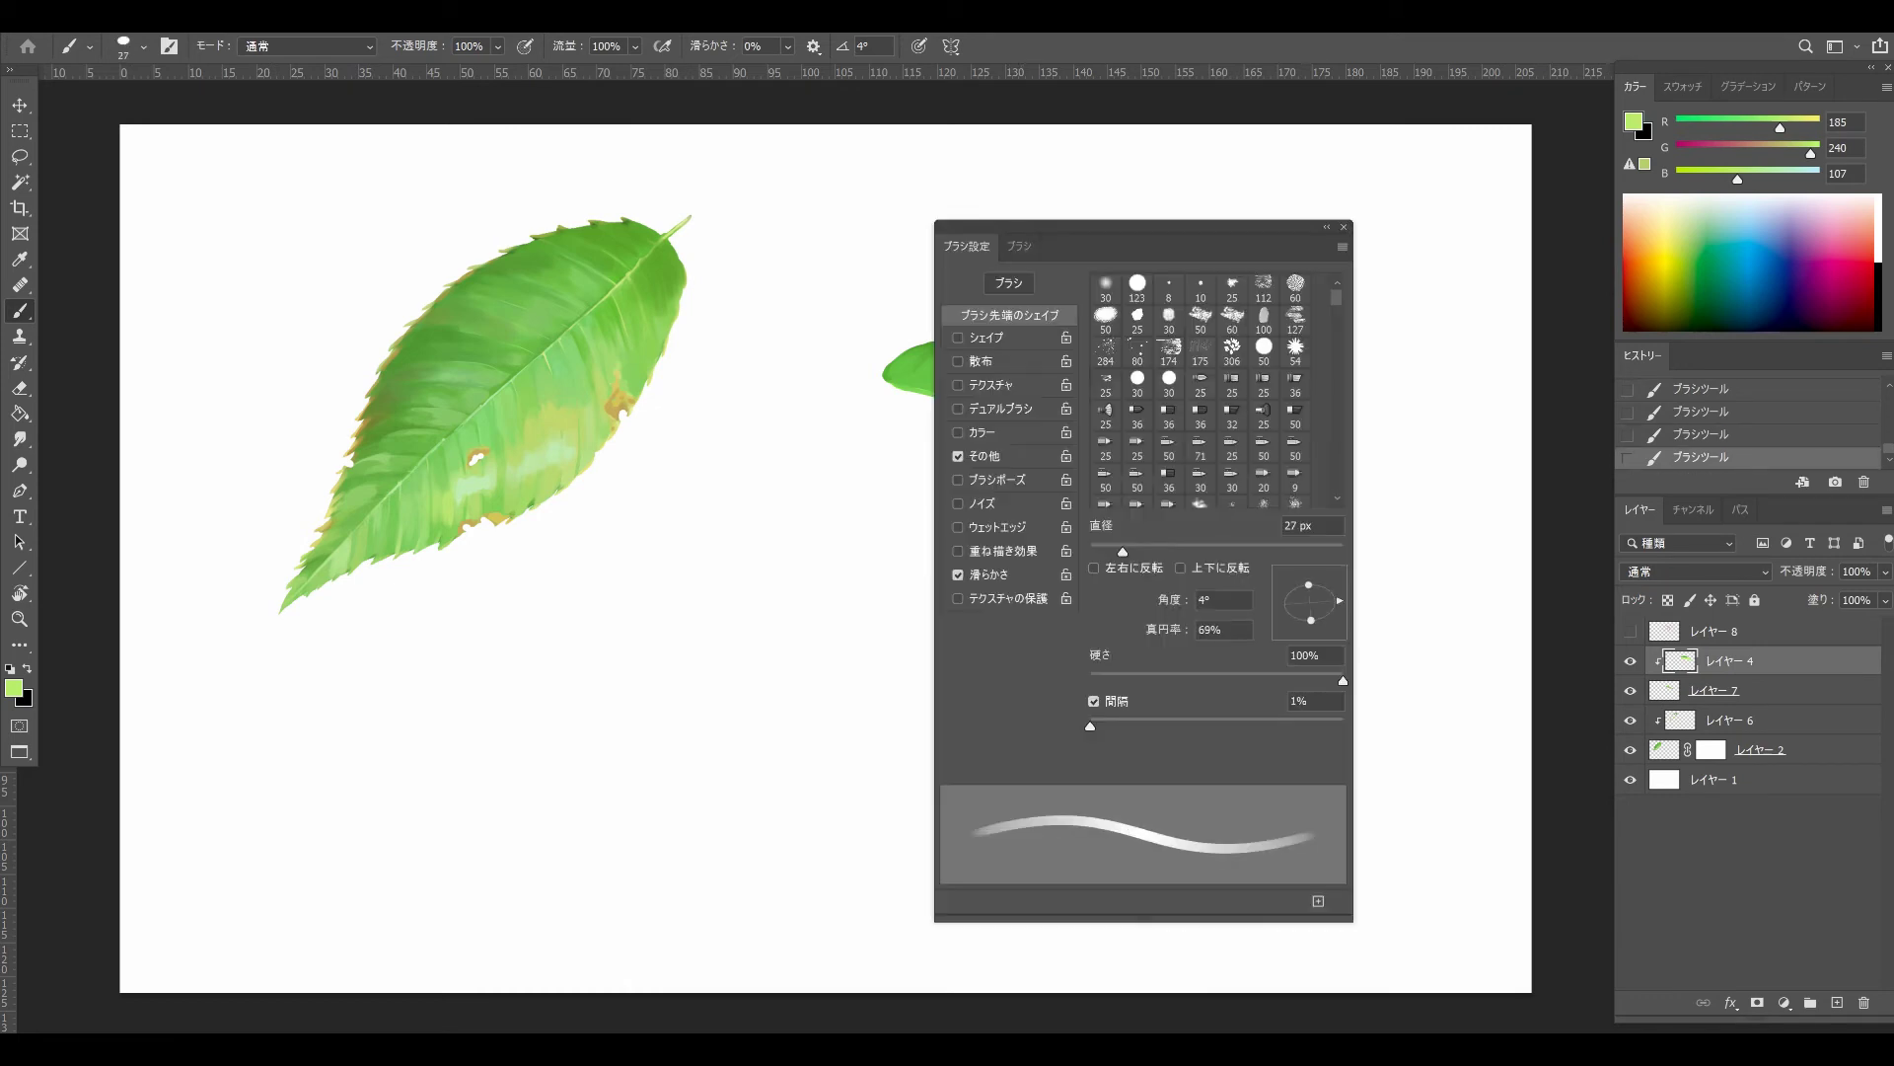
pyautogui.press('F5')
pyautogui.moveTo(1012, 385); pyautogui.dragTo(1023, 375)
pyautogui.keyDown('alt'); pyautogui.click(1008, 385); pyautogui.keyUp('alt')
pyautogui.moveTo(973, 390)
pyautogui.mouseDown()
pyautogui.moveTo(1008, 364)
pyautogui.moveTo(947, 363)
pyautogui.moveTo(951, 344)
pyautogui.moveTo(1045, 358)
pyautogui.mouseUp()
# Adjust a sampled green's hue and brightness and paint it across the middle of the upper surface.
pyautogui.keyDown('alt'); pyautogui.click(987, 380); pyautogui.keyUp('alt')
pyautogui.click(14, 688)
pyautogui.click(1361, 322)
pyautogui.click(1252, 171)
pyautogui.click(1361, 321)
pyautogui.click(1543, 131)
pyautogui.keyDown('alt'); pyautogui.rightClick(944, 386); pyautogui.keyUp('alt')
pyautogui.keyDown('alt'); pyautogui.click(1018, 377); pyautogui.keyUp('alt')
pyautogui.moveTo(977, 377)
pyautogui.mouseDown()
pyautogui.moveTo(998, 360)
pyautogui.moveTo(983, 363)
pyautogui.moveTo(1095, 385)
pyautogui.moveTo(1079, 392)
pyautogui.mouseUp()
# Paint slanted vein shading with sampled greens from the folded end back to the middle of the upper surface.
pyautogui.keyDown('alt'); pyautogui.click(1093, 390); pyautogui.keyUp('alt')
pyautogui.press('F5')
pyautogui.press('F5')
pyautogui.keyDown('alt'); pyautogui.click(1067, 397); pyautogui.keyUp('alt')
pyautogui.keyDown('alt'); pyautogui.click(1107, 397); pyautogui.keyUp('alt')
pyautogui.moveTo(1103, 409)
pyautogui.mouseDown()
pyautogui.moveTo(1126, 394)
pyautogui.moveTo(1049, 388)
pyautogui.mouseUp()
pyautogui.keyDown('alt'); pyautogui.click(1111, 396); pyautogui.keyUp('alt')
pyautogui.moveTo(1011, 399)
pyautogui.mouseDown()
pyautogui.moveTo(1076, 381)
pyautogui.moveTo(1048, 354)
pyautogui.moveTo(1079, 367)
pyautogui.mouseUp()
# Resize the brush and blend sampled greens into the middle of the upper surface, undoing the last stroke.
pyautogui.keyDown('alt'); pyautogui.rightClick(1031, 402); pyautogui.keyUp('alt')
pyautogui.keyDown('alt'); pyautogui.click(1057, 386); pyautogui.keyUp('alt')
pyautogui.keyDown('alt'); pyautogui.rightClick(1056, 387); pyautogui.keyUp('alt')
pyautogui.keyDown('alt'); pyautogui.click(1031, 373); pyautogui.keyUp('alt')
pyautogui.keyDown('alt'); pyautogui.click(1046, 385); pyautogui.keyUp('alt')
pyautogui.hotkey('ctrl', 'z')
pyautogui.press('F5')
pyautogui.press('F5')
pyautogui.keyDown('alt'); pyautogui.click(1093, 379); pyautogui.keyUp('alt')
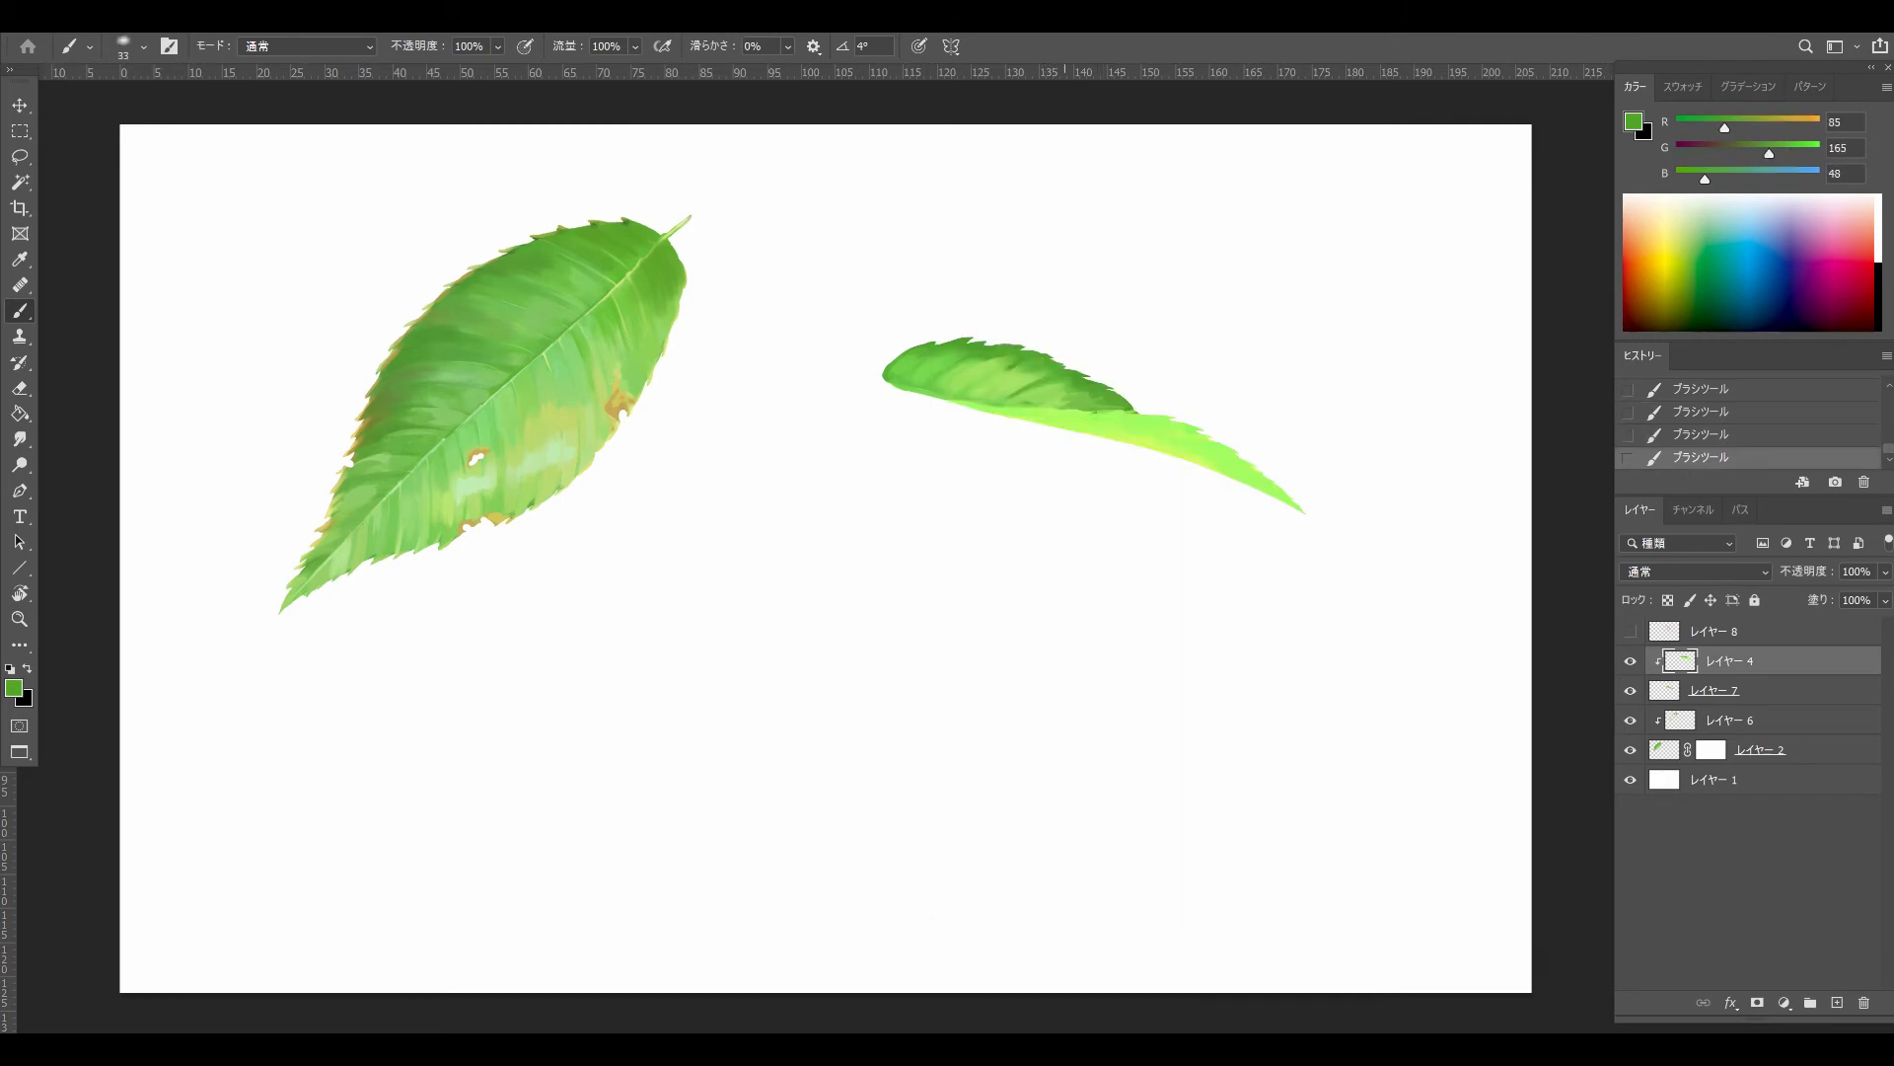
# Try a light green (RGB 164, 227, 98) streak on the rounded half of the upper surface and undo it.
pyautogui.press('F5')
pyautogui.press('F5')
pyautogui.keyDown('alt'); pyautogui.click(996, 407); pyautogui.keyUp('alt')
pyautogui.keyDown('alt'); pyautogui.click(986, 384); pyautogui.keyUp('alt')
pyautogui.keyDown('alt'); pyautogui.click(998, 407); pyautogui.keyUp('alt')
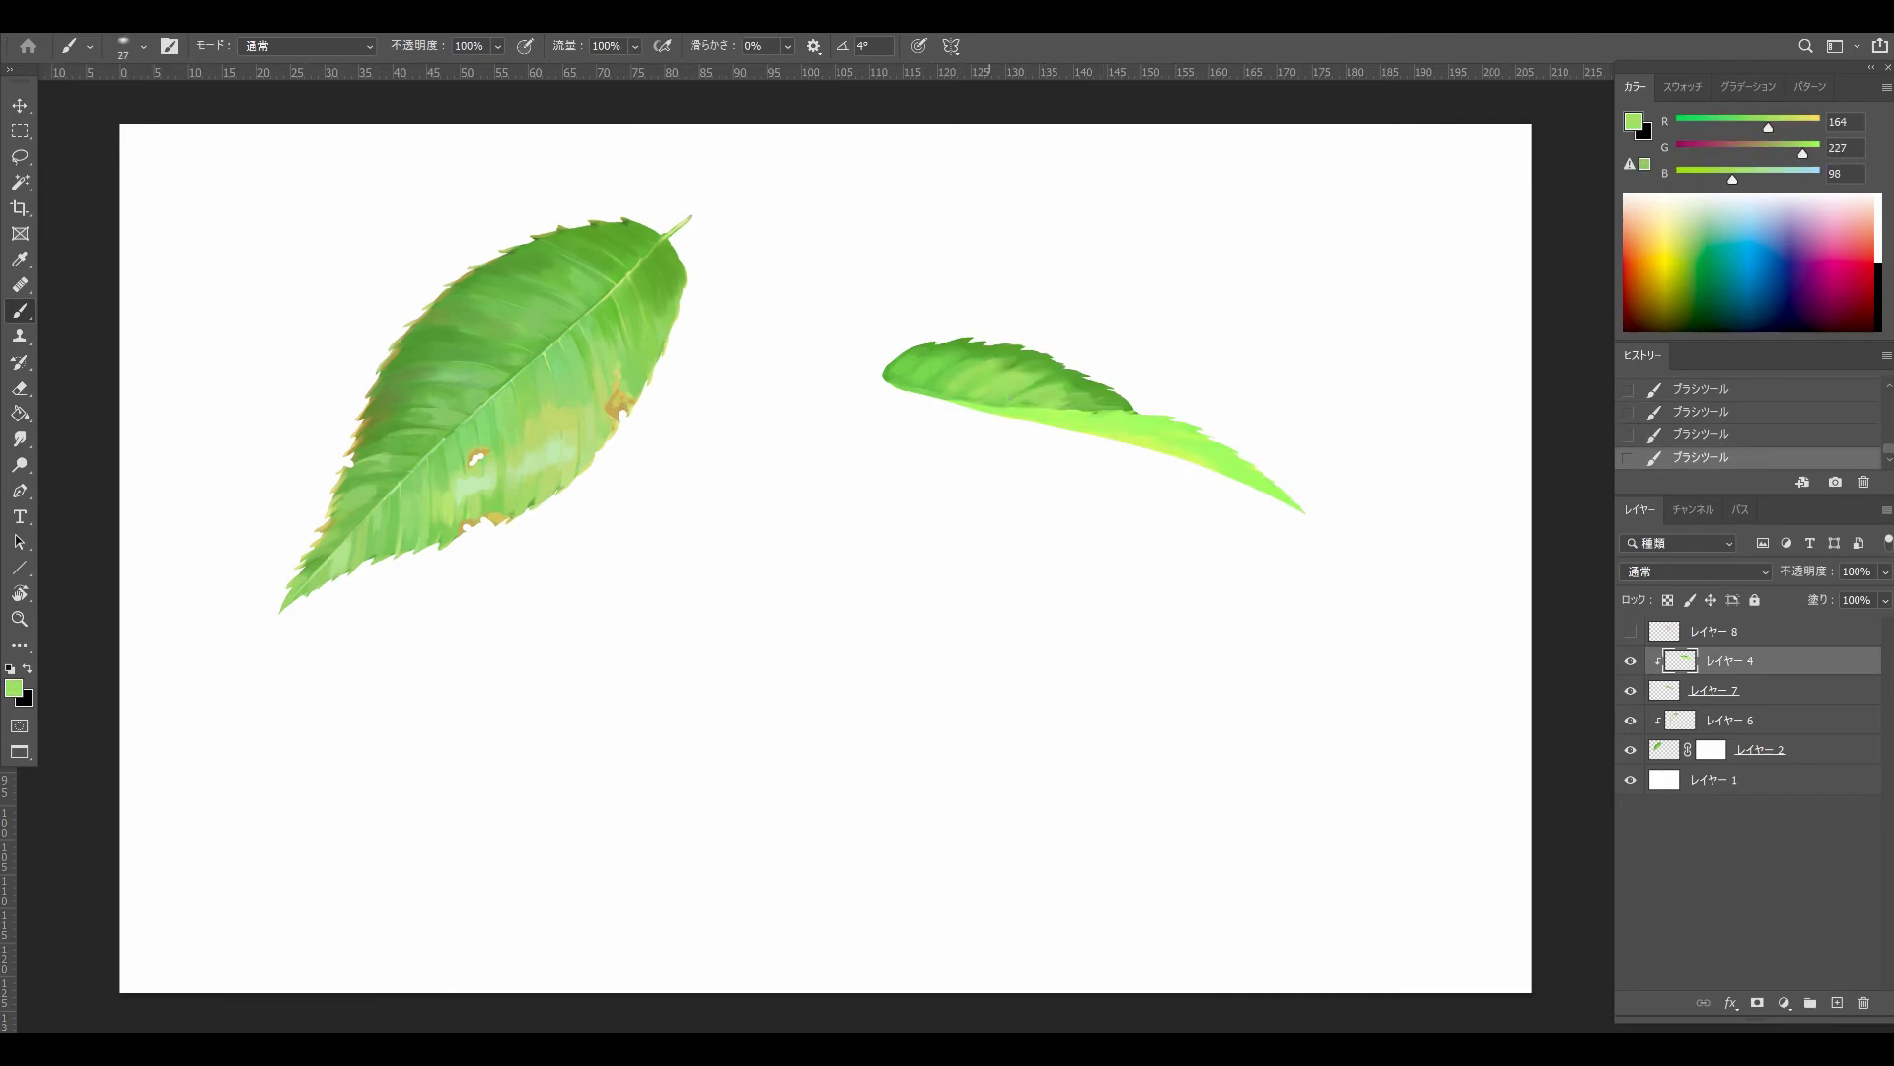
pyautogui.moveTo(947, 383); pyautogui.dragTo(987, 363)
pyautogui.hotkey('ctrl', 'z')
# Refine the serrated top edge and the fold line with a resized brush, using sampled dark and bright greens.
pyautogui.keyDown('alt'); pyautogui.click(1016, 357); pyautogui.keyUp('alt')
pyautogui.press('F5')
pyautogui.press('F5')
pyautogui.keyDown('alt'); pyautogui.rightClick(1036, 361); pyautogui.keyUp('alt')
pyautogui.keyDown('alt'); pyautogui.click(994, 405); pyautogui.keyUp('alt')
pyautogui.keyDown('alt'); pyautogui.click(995, 406); pyautogui.keyUp('alt')
pyautogui.keyDown('alt'); pyautogui.click(995, 409); pyautogui.keyUp('alt')
pyautogui.keyDown('alt'); pyautogui.rightClick(1020, 412); pyautogui.keyUp('alt')
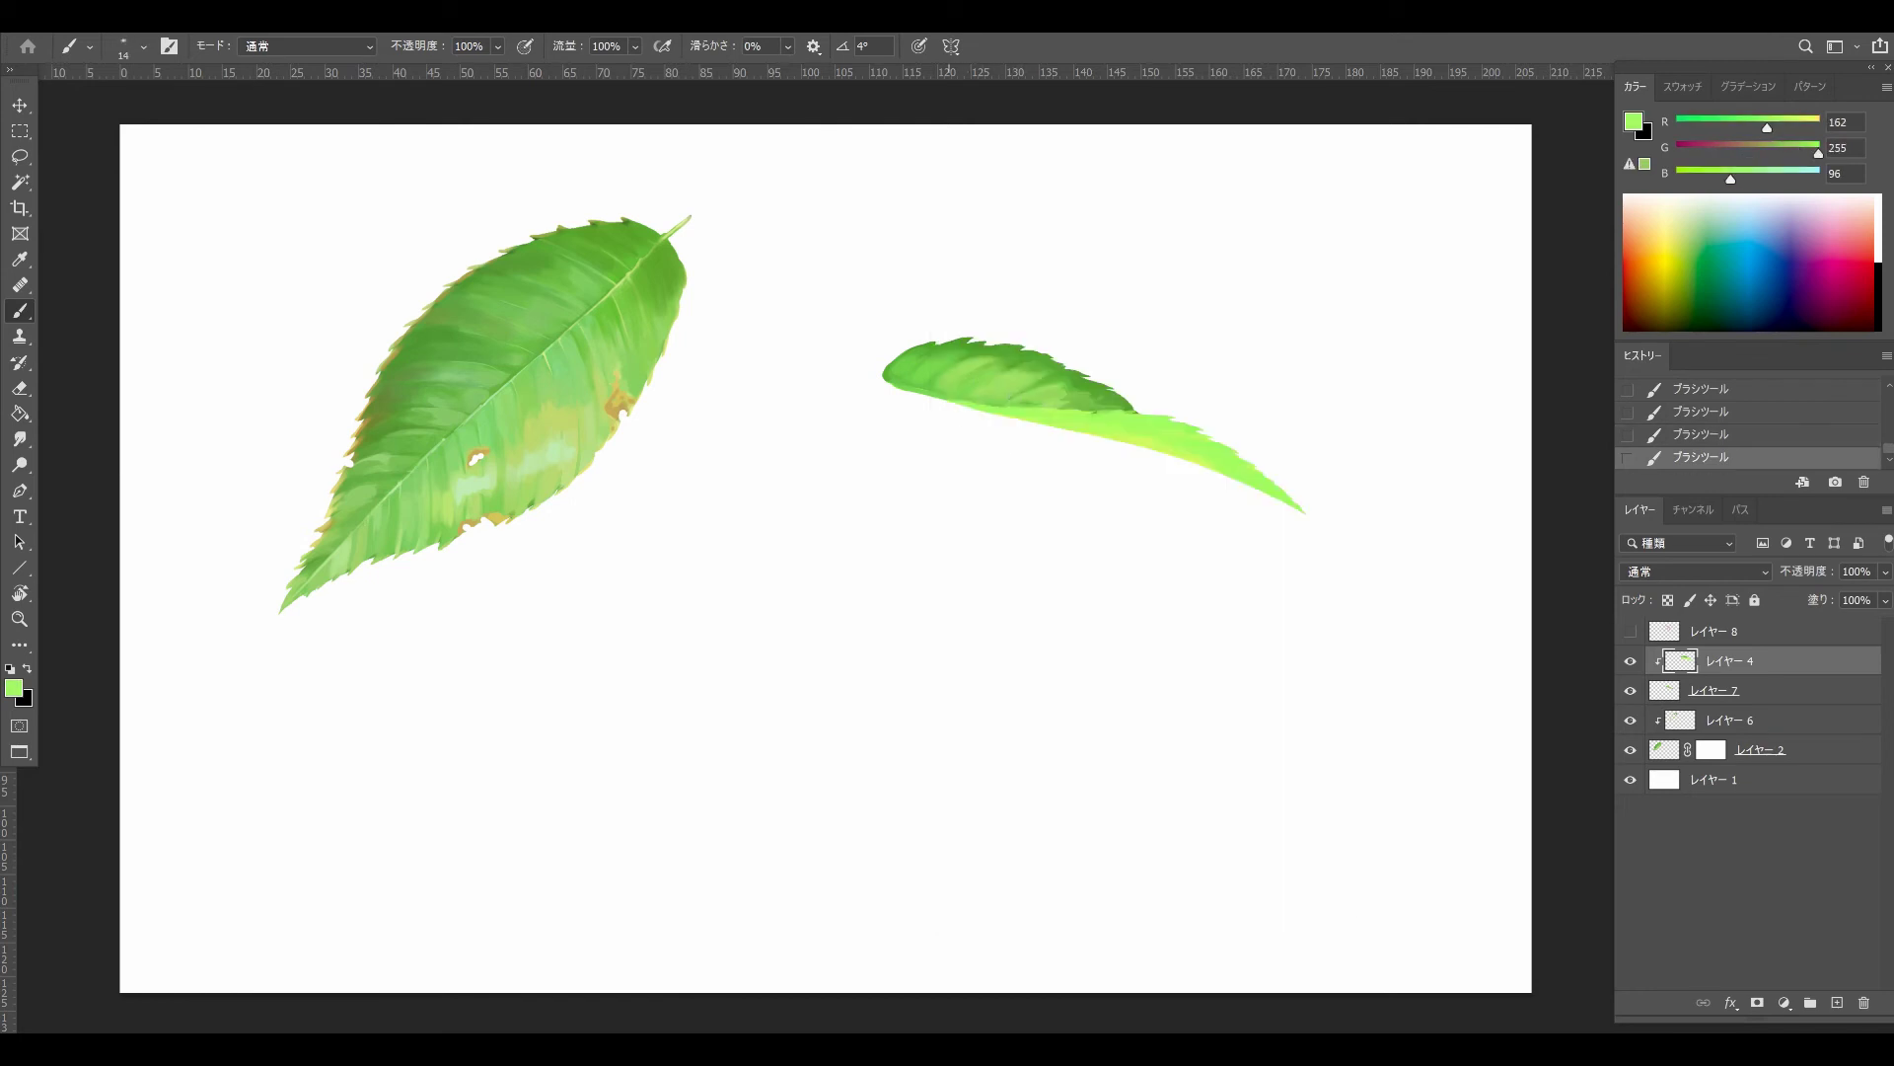
# Retouch the streaks near the folded end with sampled greens, undoing the strokes that do not fit.
pyautogui.keyDown('alt'); pyautogui.click(987, 404); pyautogui.keyUp('alt')
pyautogui.keyDown('alt'); pyautogui.click(1065, 393); pyautogui.keyUp('alt')
pyautogui.hotkey('ctrl', 'z')
pyautogui.keyDown('alt'); pyautogui.rightClick(1053, 389); pyautogui.keyUp('alt')
pyautogui.moveTo(1044, 400)
pyautogui.mouseDown()
pyautogui.moveTo(1065, 395)
pyautogui.moveTo(1039, 398)
pyautogui.mouseUp()
pyautogui.keyDown('alt'); pyautogui.click(1058, 390); pyautogui.keyUp('alt')
pyautogui.keyDown('alt'); pyautogui.rightClick(1034, 415); pyautogui.keyUp('alt')
pyautogui.hotkey('ctrl', 'z')
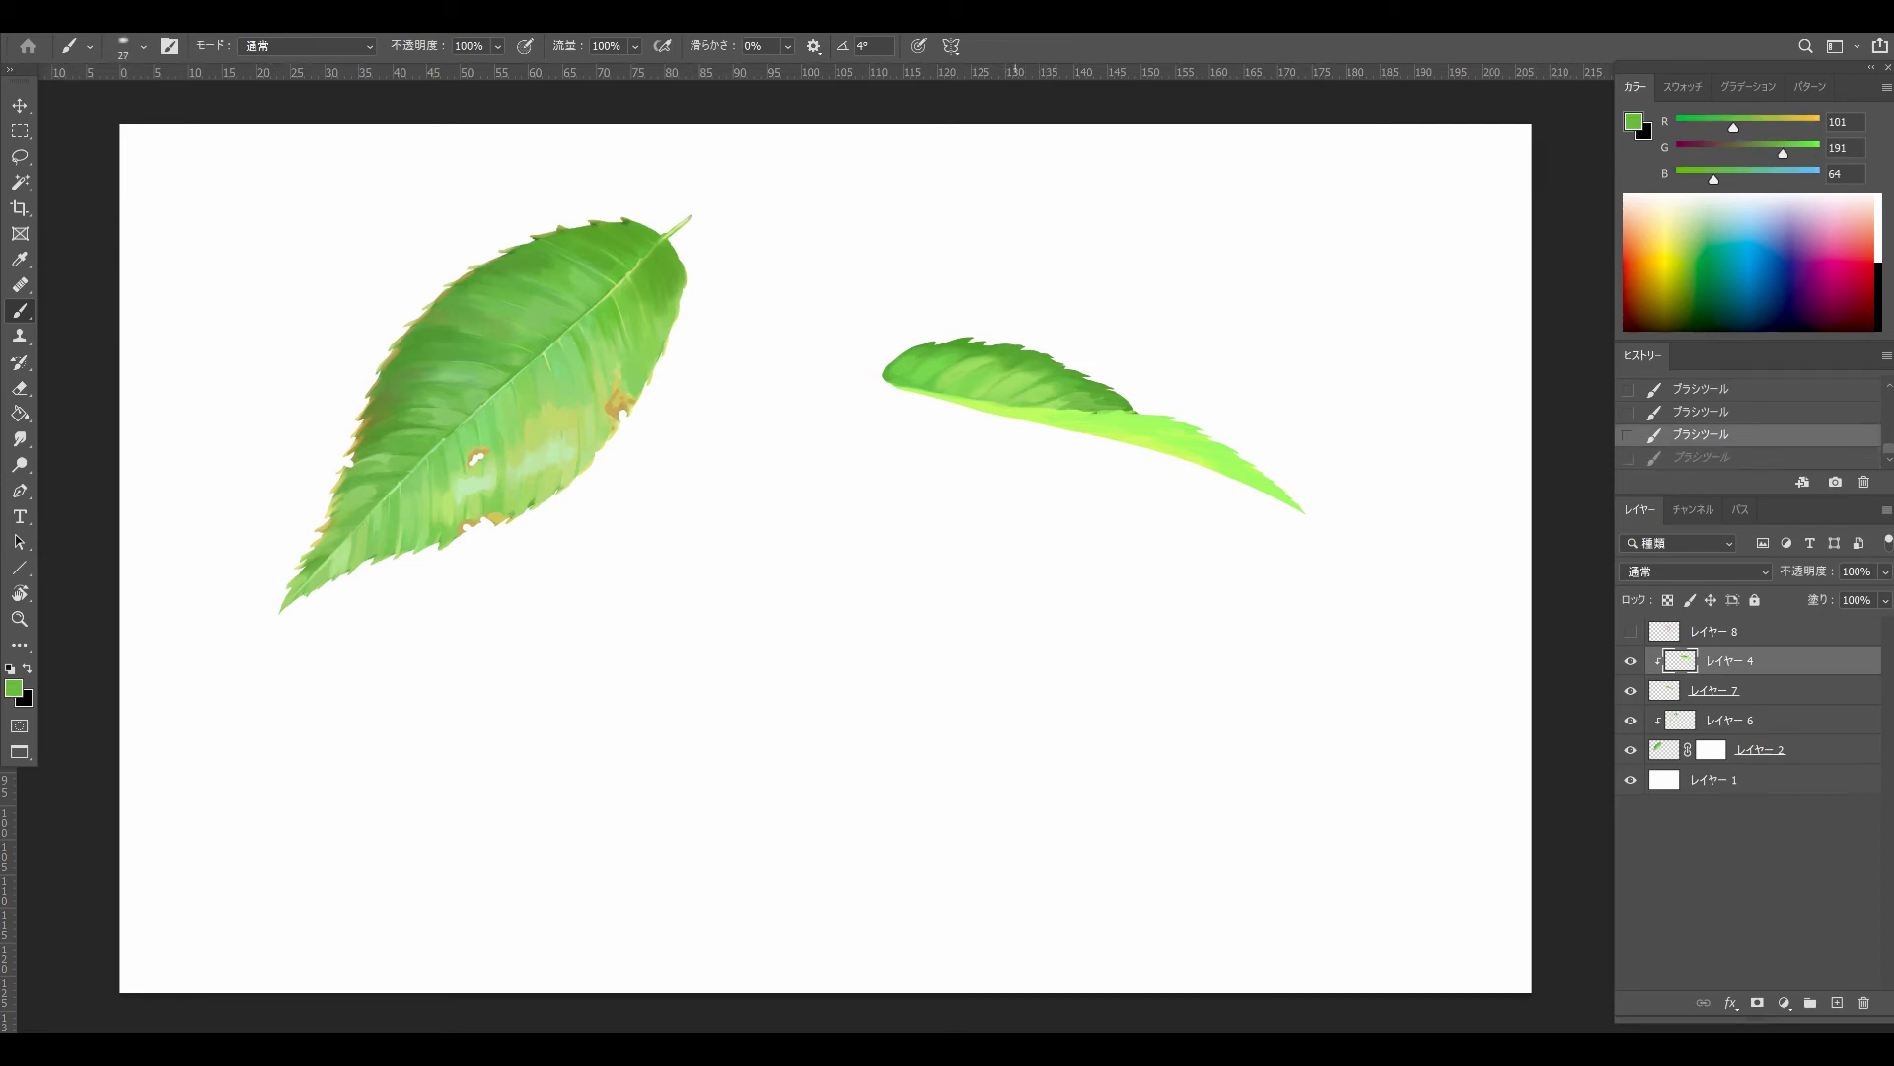
# Paint a sampled green streak near the rounded end of the upper surface, undoing unwanted strokes.
pyautogui.keyDown('alt'); pyautogui.click(938, 385); pyautogui.keyUp('alt')
pyautogui.hotkey('ctrl', 'z')
pyautogui.moveTo(935, 365)
pyautogui.mouseDown()
pyautogui.moveTo(972, 373)
pyautogui.moveTo(960, 358)
pyautogui.mouseUp()
pyautogui.keyDown('alt'); pyautogui.rightClick(979, 375); pyautogui.keyUp('alt')
pyautogui.hotkey('ctrl', 'z')
pyautogui.keyDown('alt'); pyautogui.click(972, 401); pyautogui.keyUp('alt')
# Readjust the brush and blend greens sampled from the fold and upper surface into the rounded half.
pyautogui.press('F5')
pyautogui.press('F5')
pyautogui.keyDown('alt'); pyautogui.rightClick(972, 384); pyautogui.keyUp('alt')
pyautogui.keyDown('alt'); pyautogui.click(972, 380); pyautogui.keyUp('alt')
pyautogui.keyDown('alt'); pyautogui.click(932, 395); pyautogui.keyUp('alt')
pyautogui.keyDown('alt'); pyautogui.click(962, 375); pyautogui.keyUp('alt')
pyautogui.keyDown('alt'); pyautogui.click(987, 406); pyautogui.keyUp('alt')
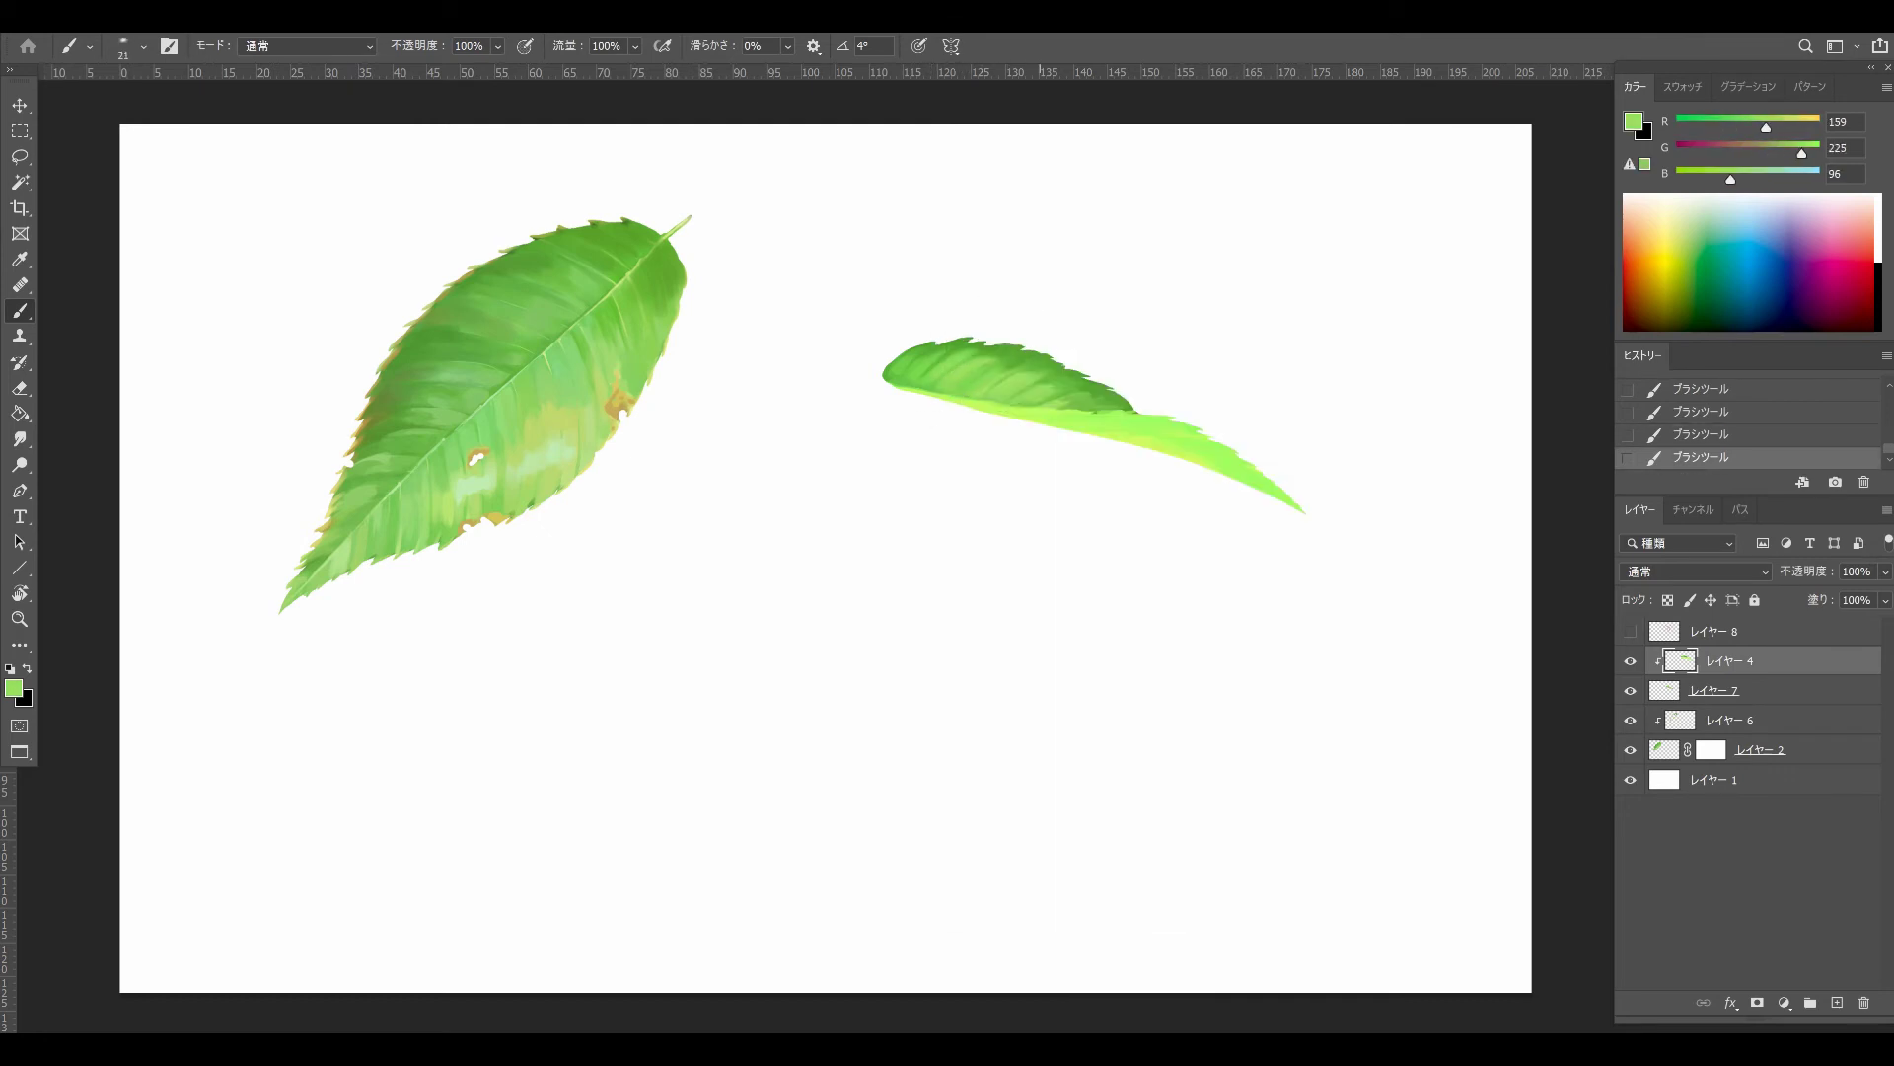
# Add a light streak near the rounded end, undo the last stroke at the serrated edge, and enlarge the brush.
pyautogui.moveTo(955, 368)
pyautogui.mouseDown()
pyautogui.moveTo(974, 346)
pyautogui.moveTo(987, 368)
pyautogui.moveTo(933, 393)
pyautogui.moveTo(924, 355)
pyautogui.moveTo(964, 376)
pyautogui.moveTo(933, 378)
pyautogui.mouseUp()
pyautogui.keyDown('alt'); pyautogui.click(950, 381); pyautogui.keyUp('alt')
pyautogui.keyDown('alt'); pyautogui.click(967, 354); pyautogui.keyUp('alt')
pyautogui.hotkey('ctrl', 'z')
pyautogui.press('F5')
pyautogui.press('F5')
pyautogui.press(']')
pyautogui.press(']')
pyautogui.press(']')
# Blend sampled greens along the lower border of the upper surface toward the rounded end, undoing unwanted strokes.
pyautogui.keyDown('alt'); pyautogui.click(952, 396); pyautogui.keyUp('alt')
pyautogui.keyDown('alt'); pyautogui.click(942, 397); pyautogui.keyUp('alt')
pyautogui.hotkey('ctrl', 'z')
pyautogui.keyDown('alt'); pyautogui.click(935, 395); pyautogui.keyUp('alt')
pyautogui.hotkey('ctrl', 'z')
pyautogui.keyDown('alt'); pyautogui.click(952, 385); pyautogui.keyUp('alt')
pyautogui.keyDown('alt'); pyautogui.click(948, 385); pyautogui.keyUp('alt')
pyautogui.keyDown('alt'); pyautogui.click(930, 385); pyautogui.keyUp('alt')
pyautogui.keyDown('alt'); pyautogui.click(903, 380); pyautogui.keyUp('alt')
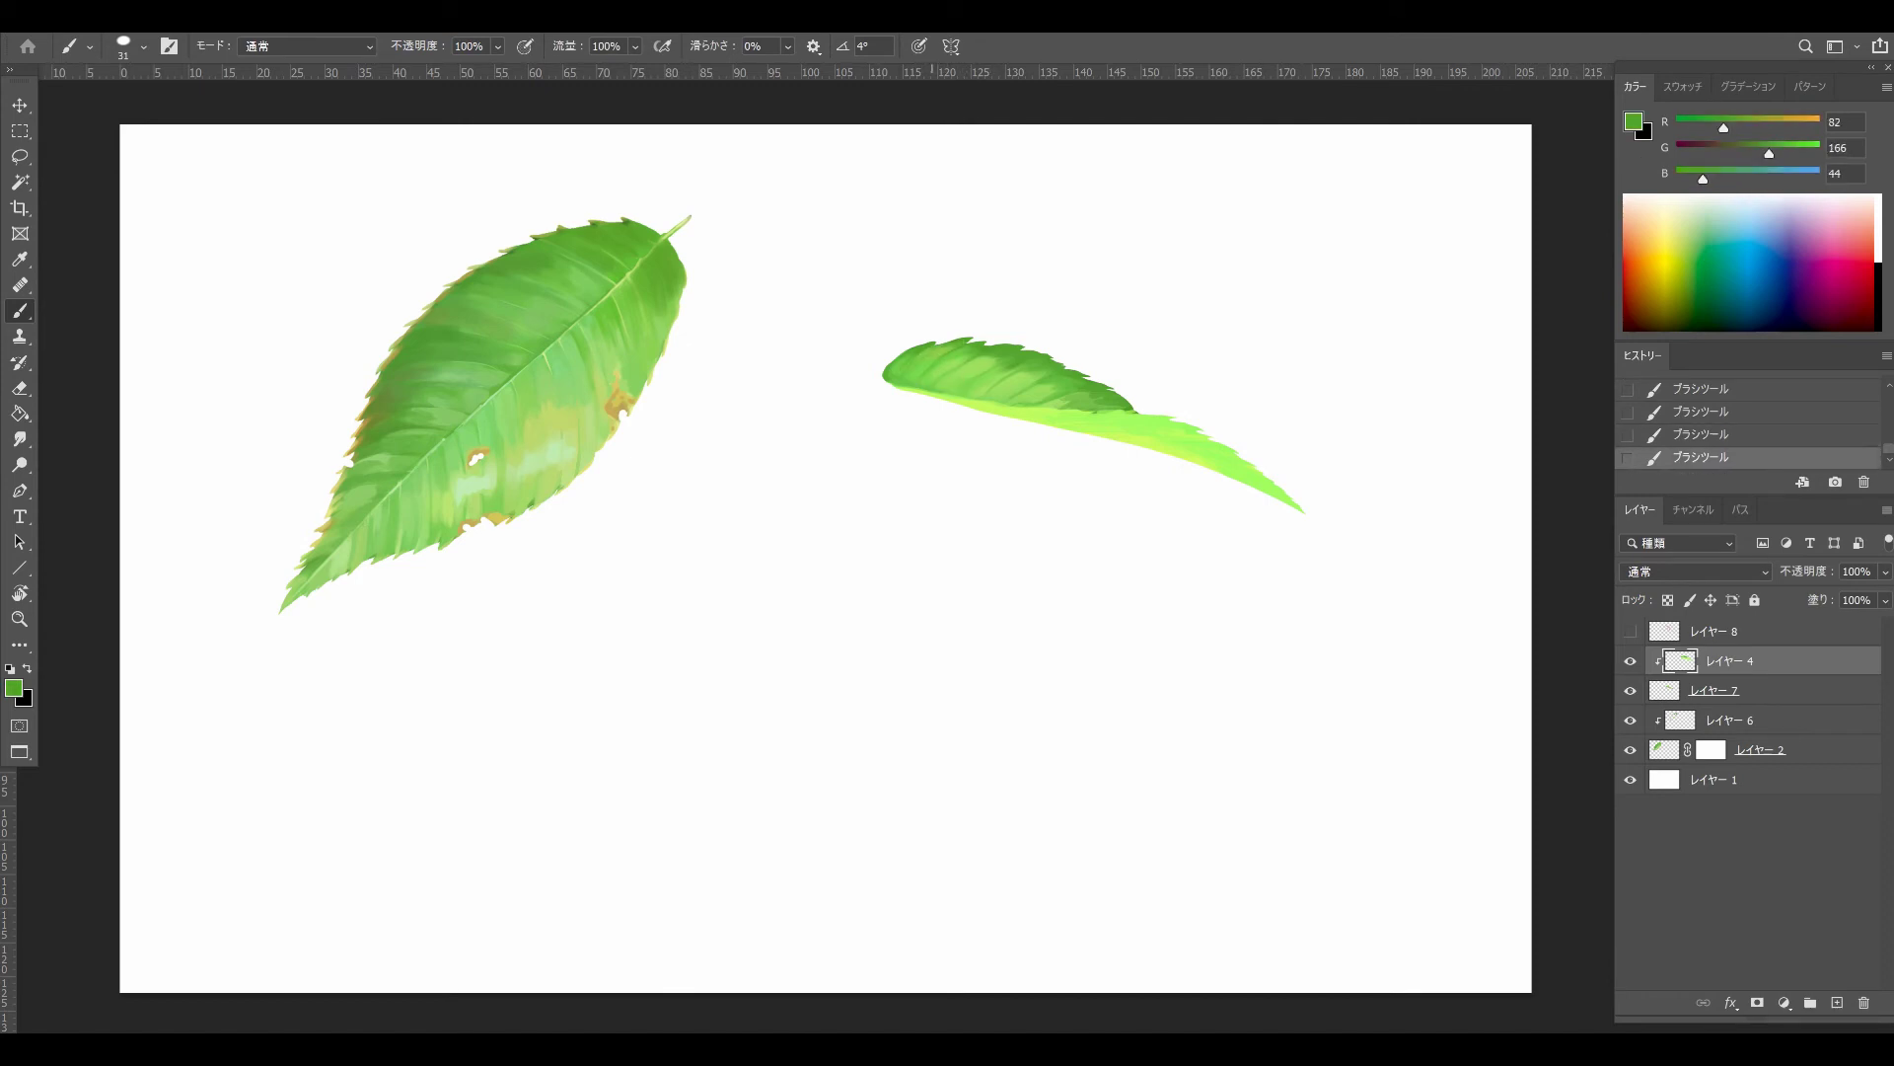
# Undo the last strokes at the rounded end and repaint a streak there in green (RGB 90, 182, 55).
pyautogui.keyDown('alt'); pyautogui.click(887, 379); pyautogui.keyUp('alt')
pyautogui.hotkey('ctrl', 'z')
pyautogui.hotkey('ctrl', 'z')
pyautogui.hotkey('ctrl', 'z')
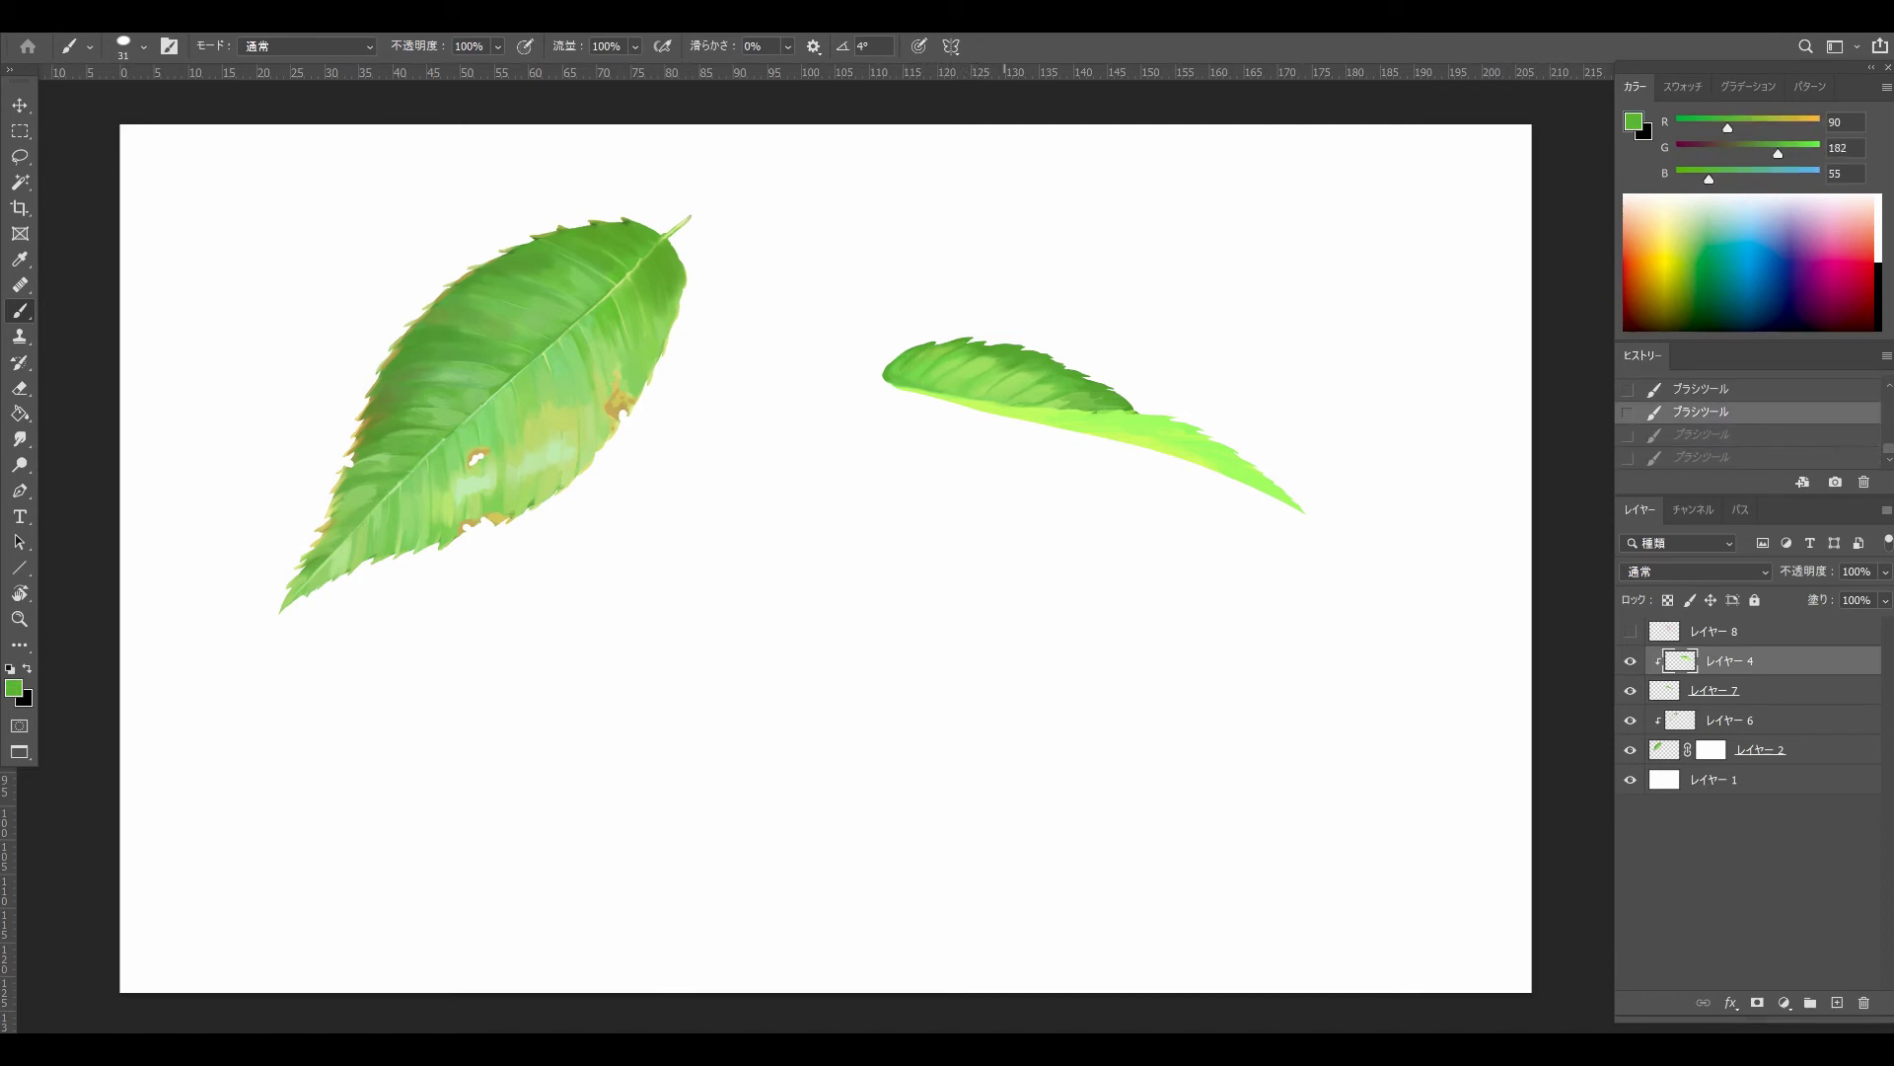
pyautogui.rightClick(928, 367)
pyautogui.moveTo(922, 367)
pyautogui.mouseDown()
pyautogui.moveTo(951, 348)
pyautogui.moveTo(975, 386)
pyautogui.mouseUp()
# Reduce the brush to 14 px, refine the streaks with sampled green, and compare the last stroke by undoing and redoing it.
pyautogui.press('[')
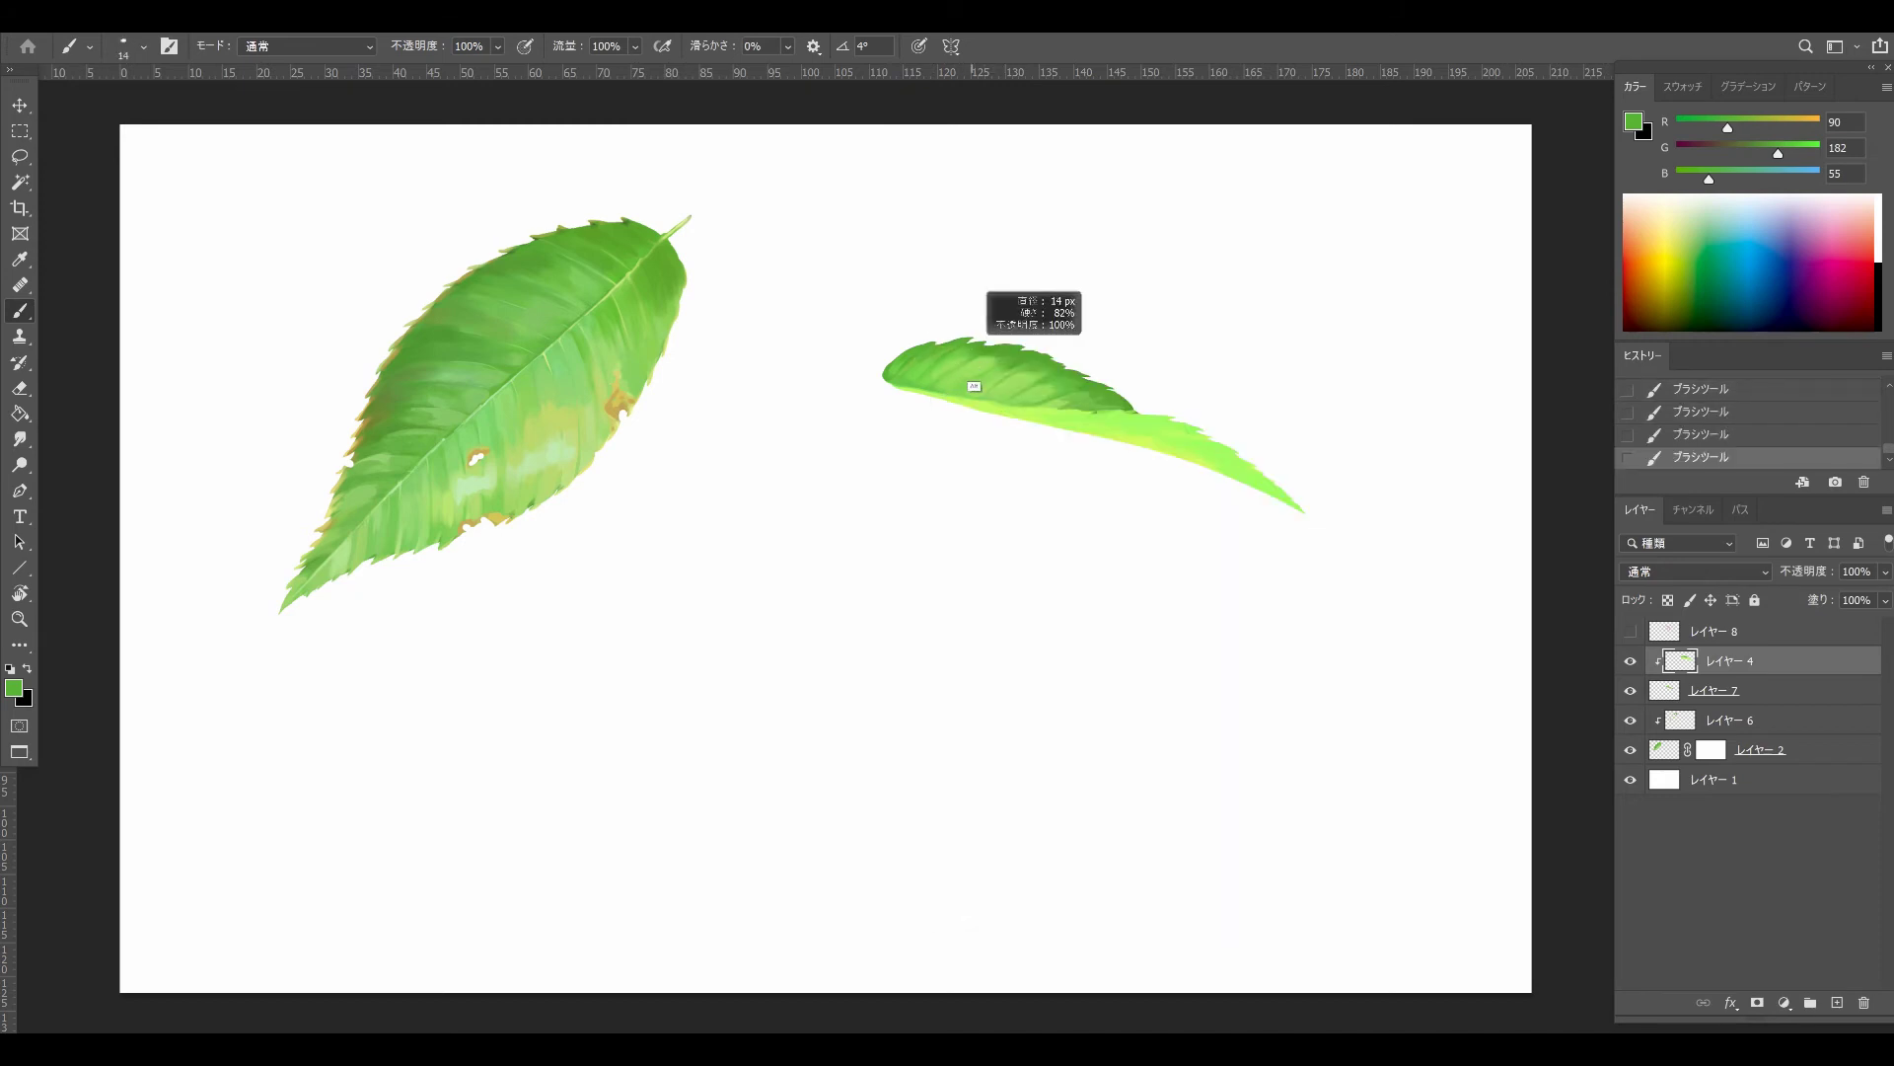
pyautogui.keyDown('alt'); pyautogui.click(975, 391); pyautogui.keyUp('alt')
pyautogui.press('F5')
pyautogui.press('F5')
pyautogui.hotkey('ctrl', 'z')
pyautogui.hotkey('ctrl', 'shift', 'z')
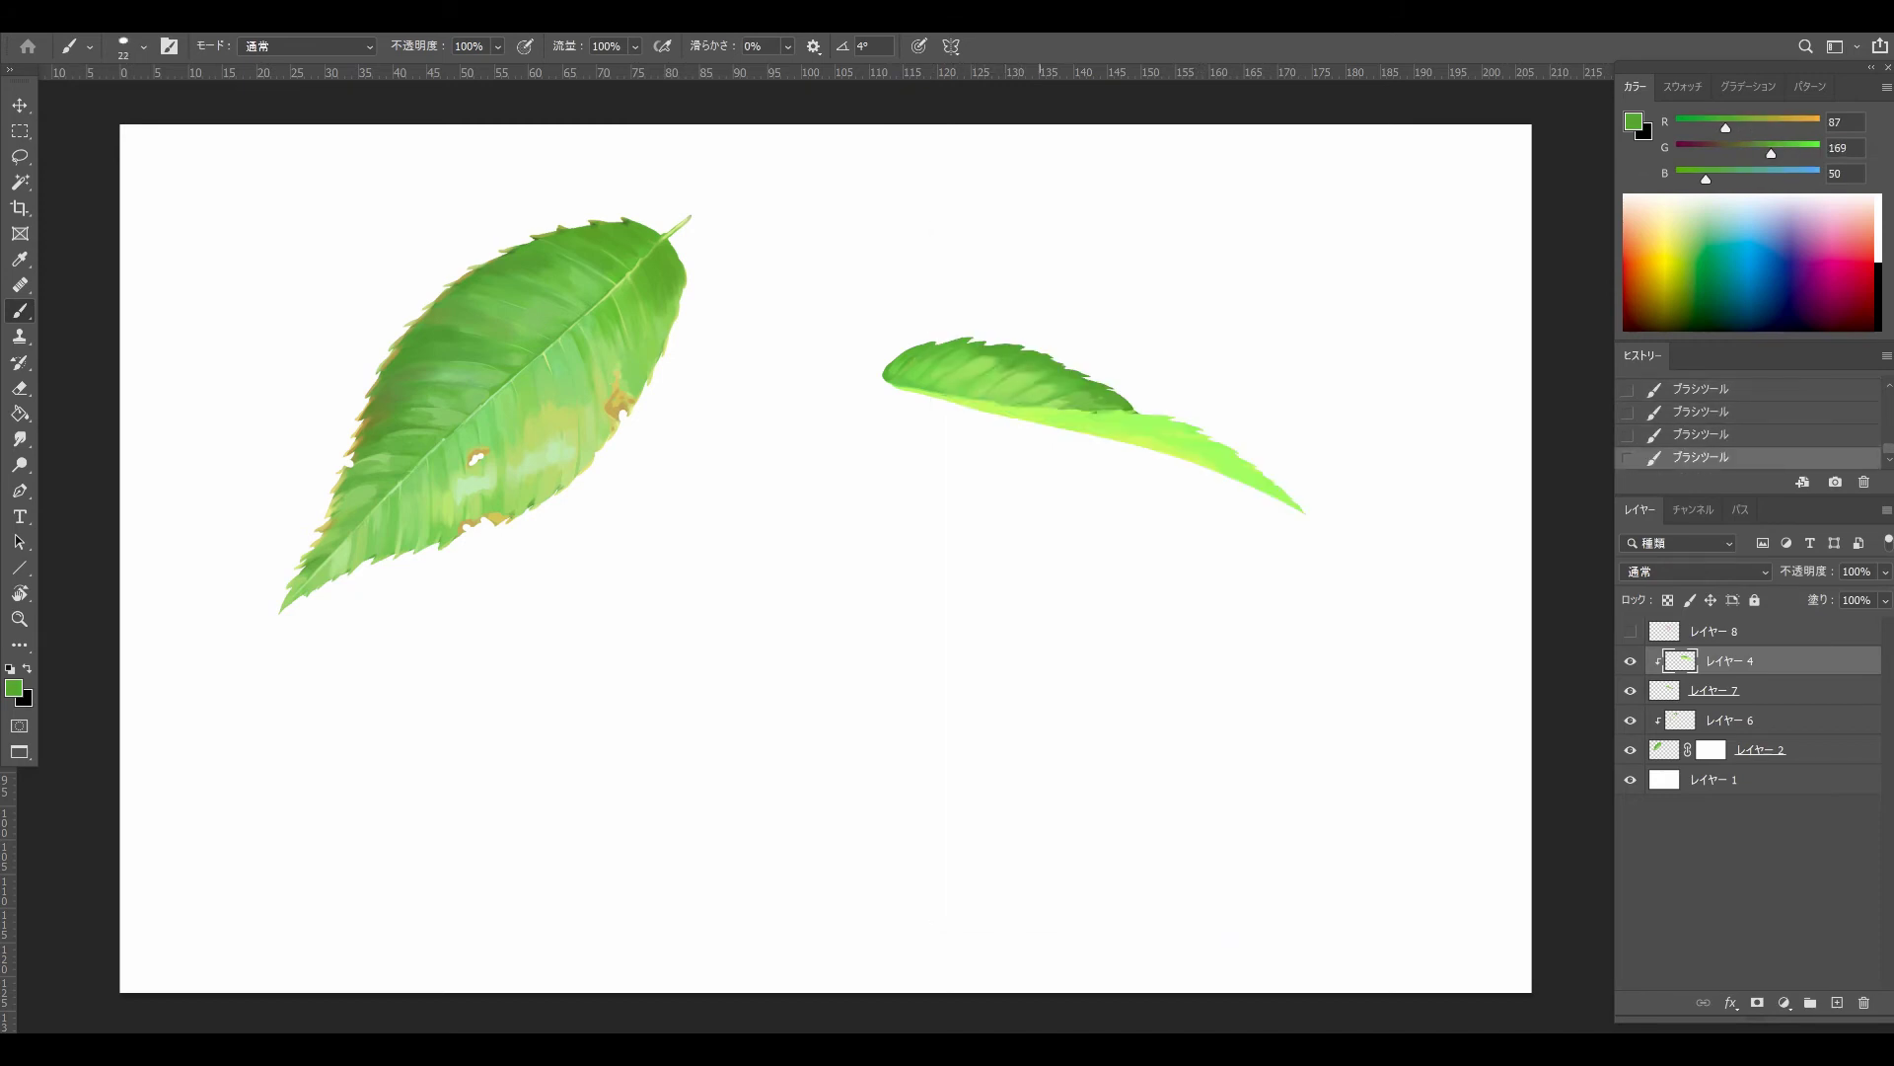
# Enlarge the brush and paint a slanted green streak up from the fold in the leaf's middle, undoing the last stroke.
pyautogui.press(']')
pyautogui.keyDown('alt'); pyautogui.click(974, 414); pyautogui.keyUp('alt')
pyautogui.keyDown('alt'); pyautogui.click(998, 395); pyautogui.keyUp('alt')
pyautogui.moveTo(972, 397)
pyautogui.mouseDown()
pyautogui.moveTo(1026, 381)
pyautogui.moveTo(1121, 401)
pyautogui.moveTo(1044, 370)
pyautogui.mouseUp()
pyautogui.press('F5')
pyautogui.press('F5')
pyautogui.hotkey('ctrl', 'z')
# Soften the streaks between the middle and the folded end with sampled light and dark greens.
pyautogui.keyDown('alt'); pyautogui.click(1031, 377); pyautogui.keyUp('alt')
pyautogui.keyDown('alt'); pyautogui.click(1084, 393); pyautogui.keyUp('alt')
pyautogui.keyDown('alt'); pyautogui.click(1088, 405); pyautogui.keyUp('alt')
pyautogui.keyDown('alt'); pyautogui.click(1046, 388); pyautogui.keyUp('alt')
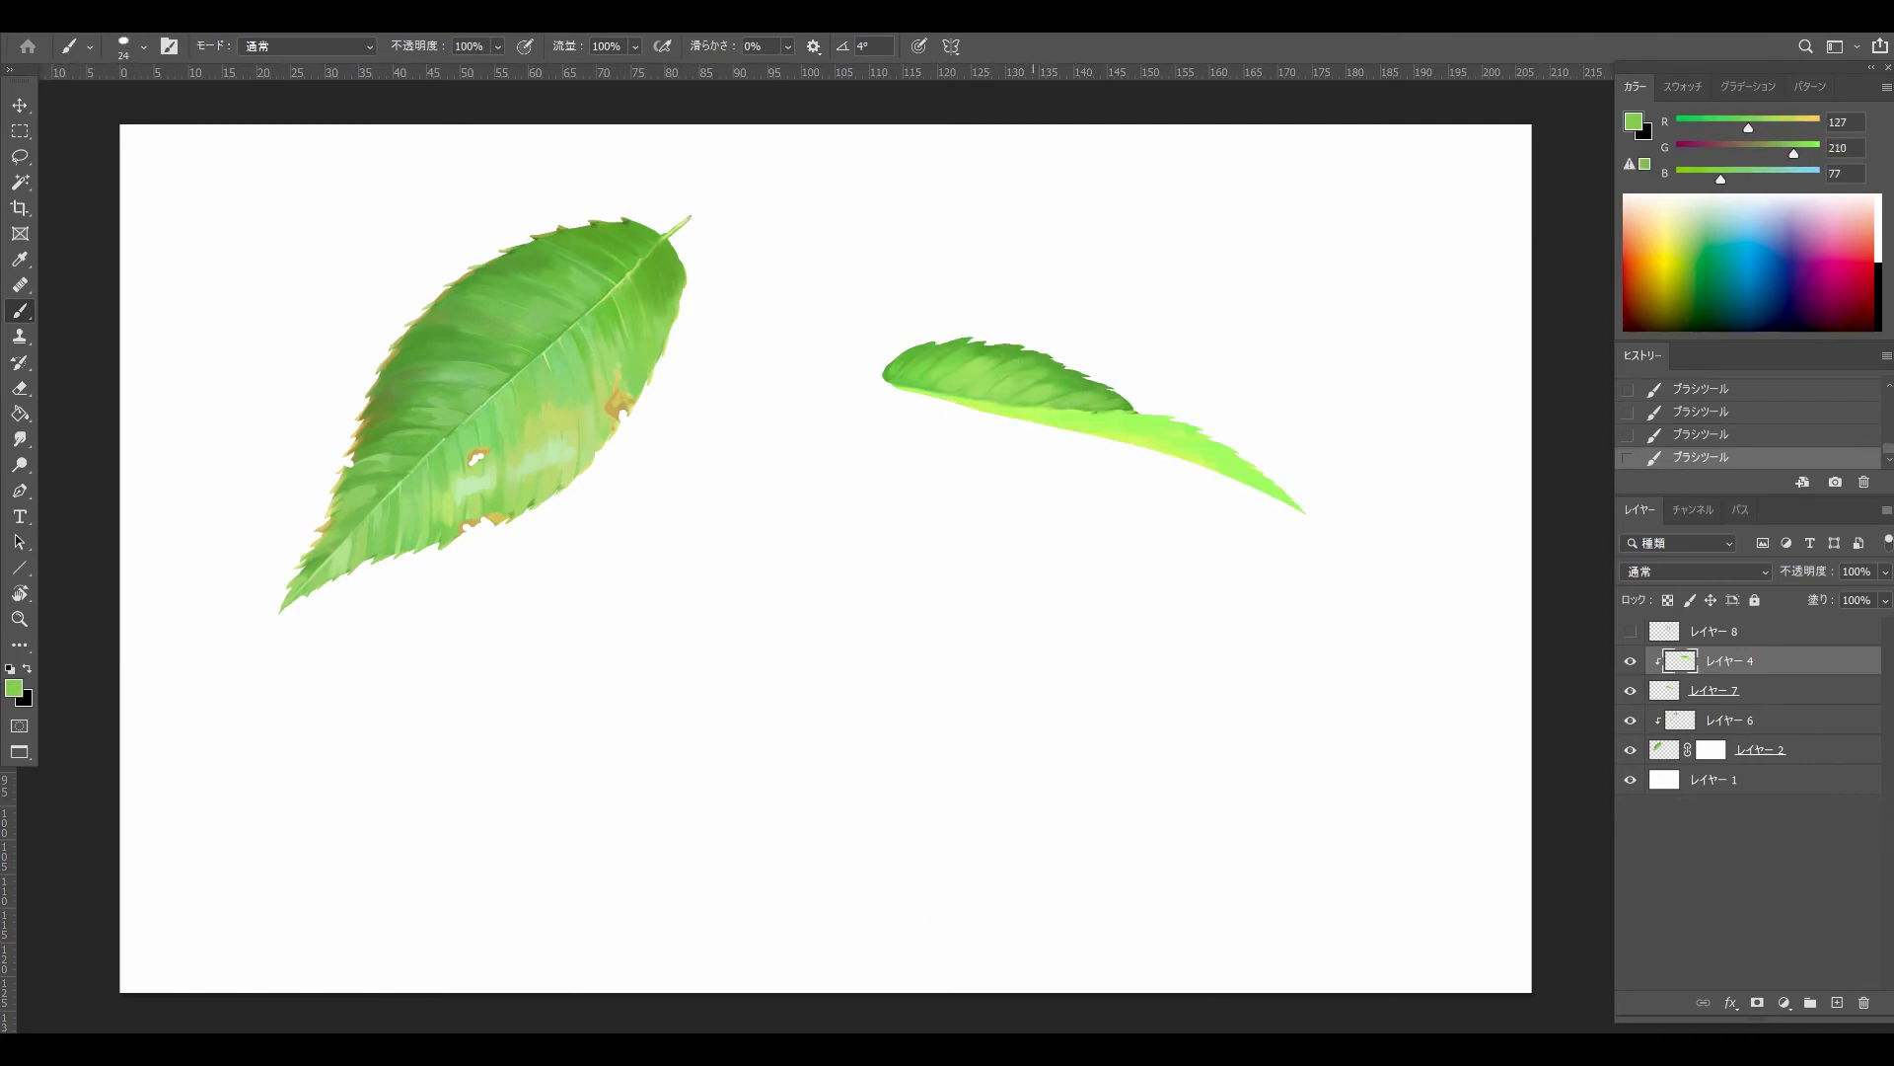
pyautogui.keyDown('alt'); pyautogui.click(1090, 393); pyautogui.keyUp('alt')
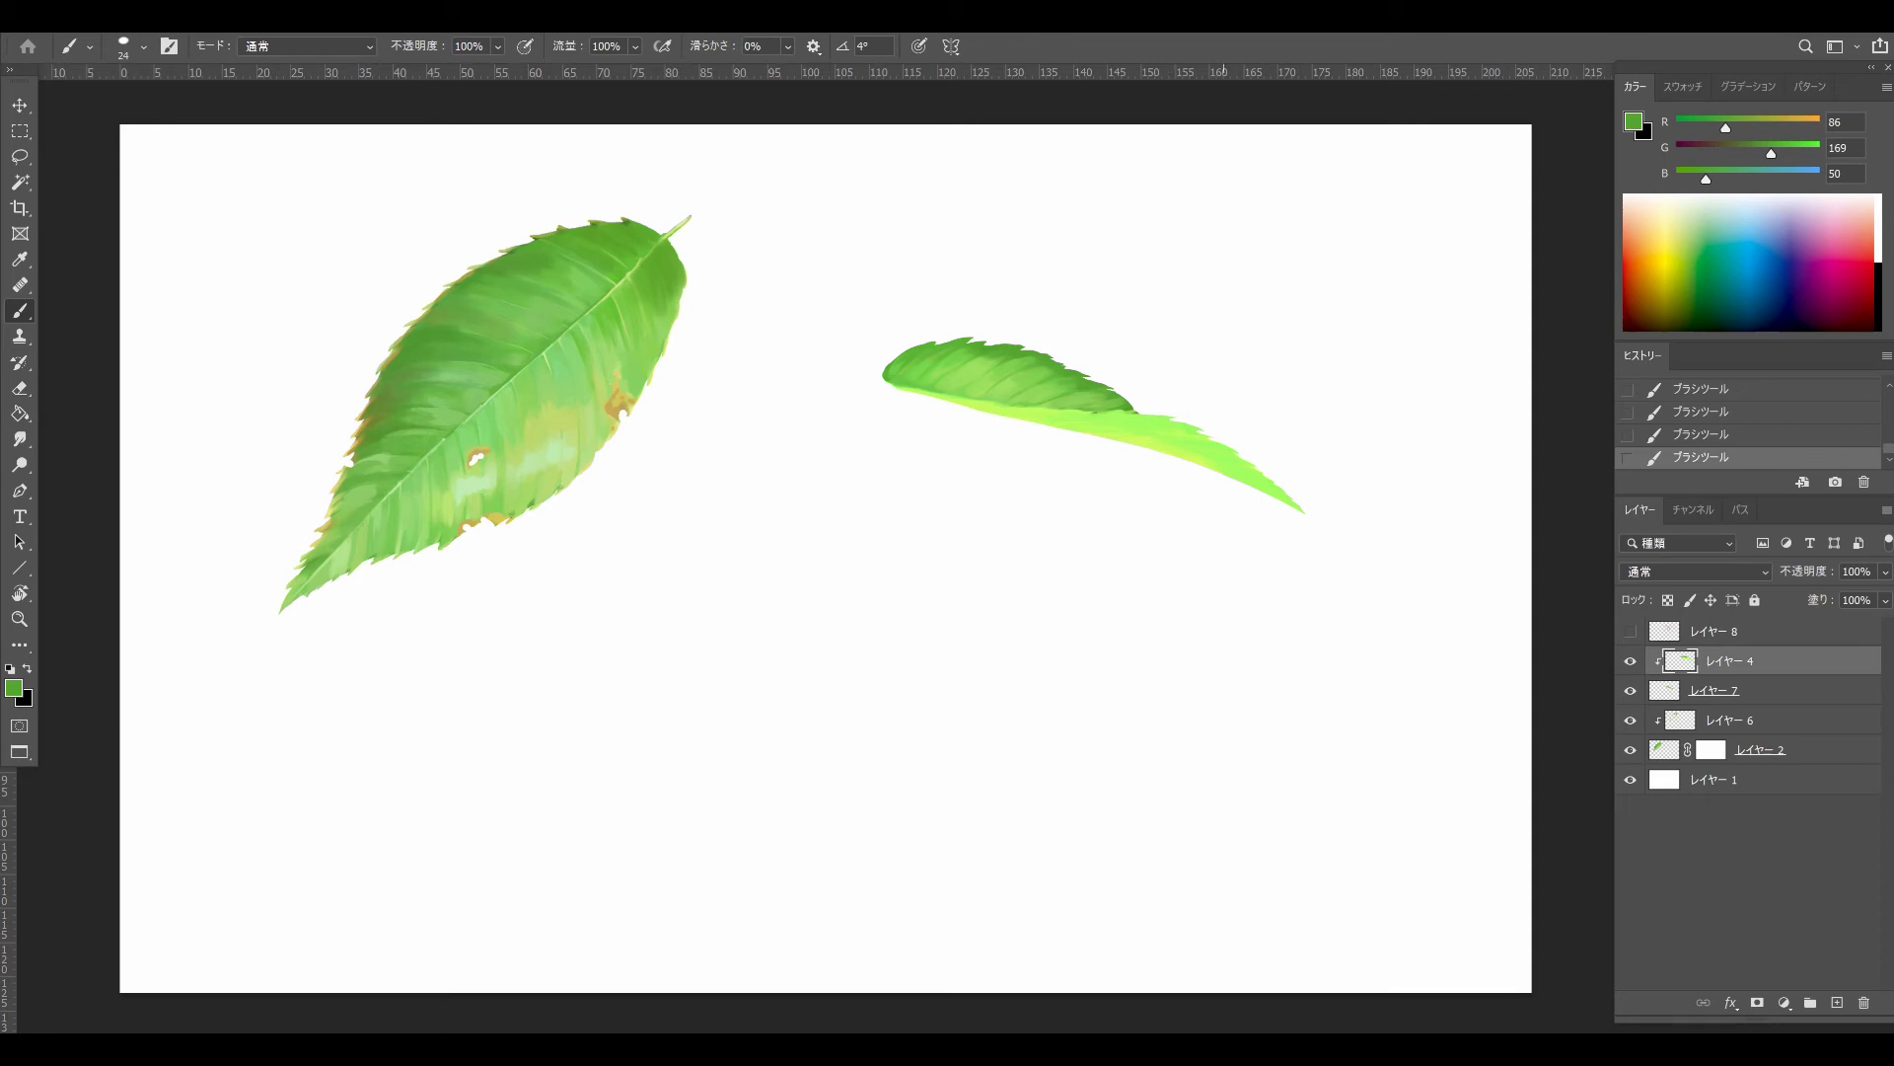
# Shade the second leaf's serrated upper edge with a dark olive green (#51781f), running the stroke toward the middle.
pyautogui.click(14, 688)
pyautogui.click(1266, 276)
pyautogui.click(1275, 271)
pyautogui.click(1361, 329)
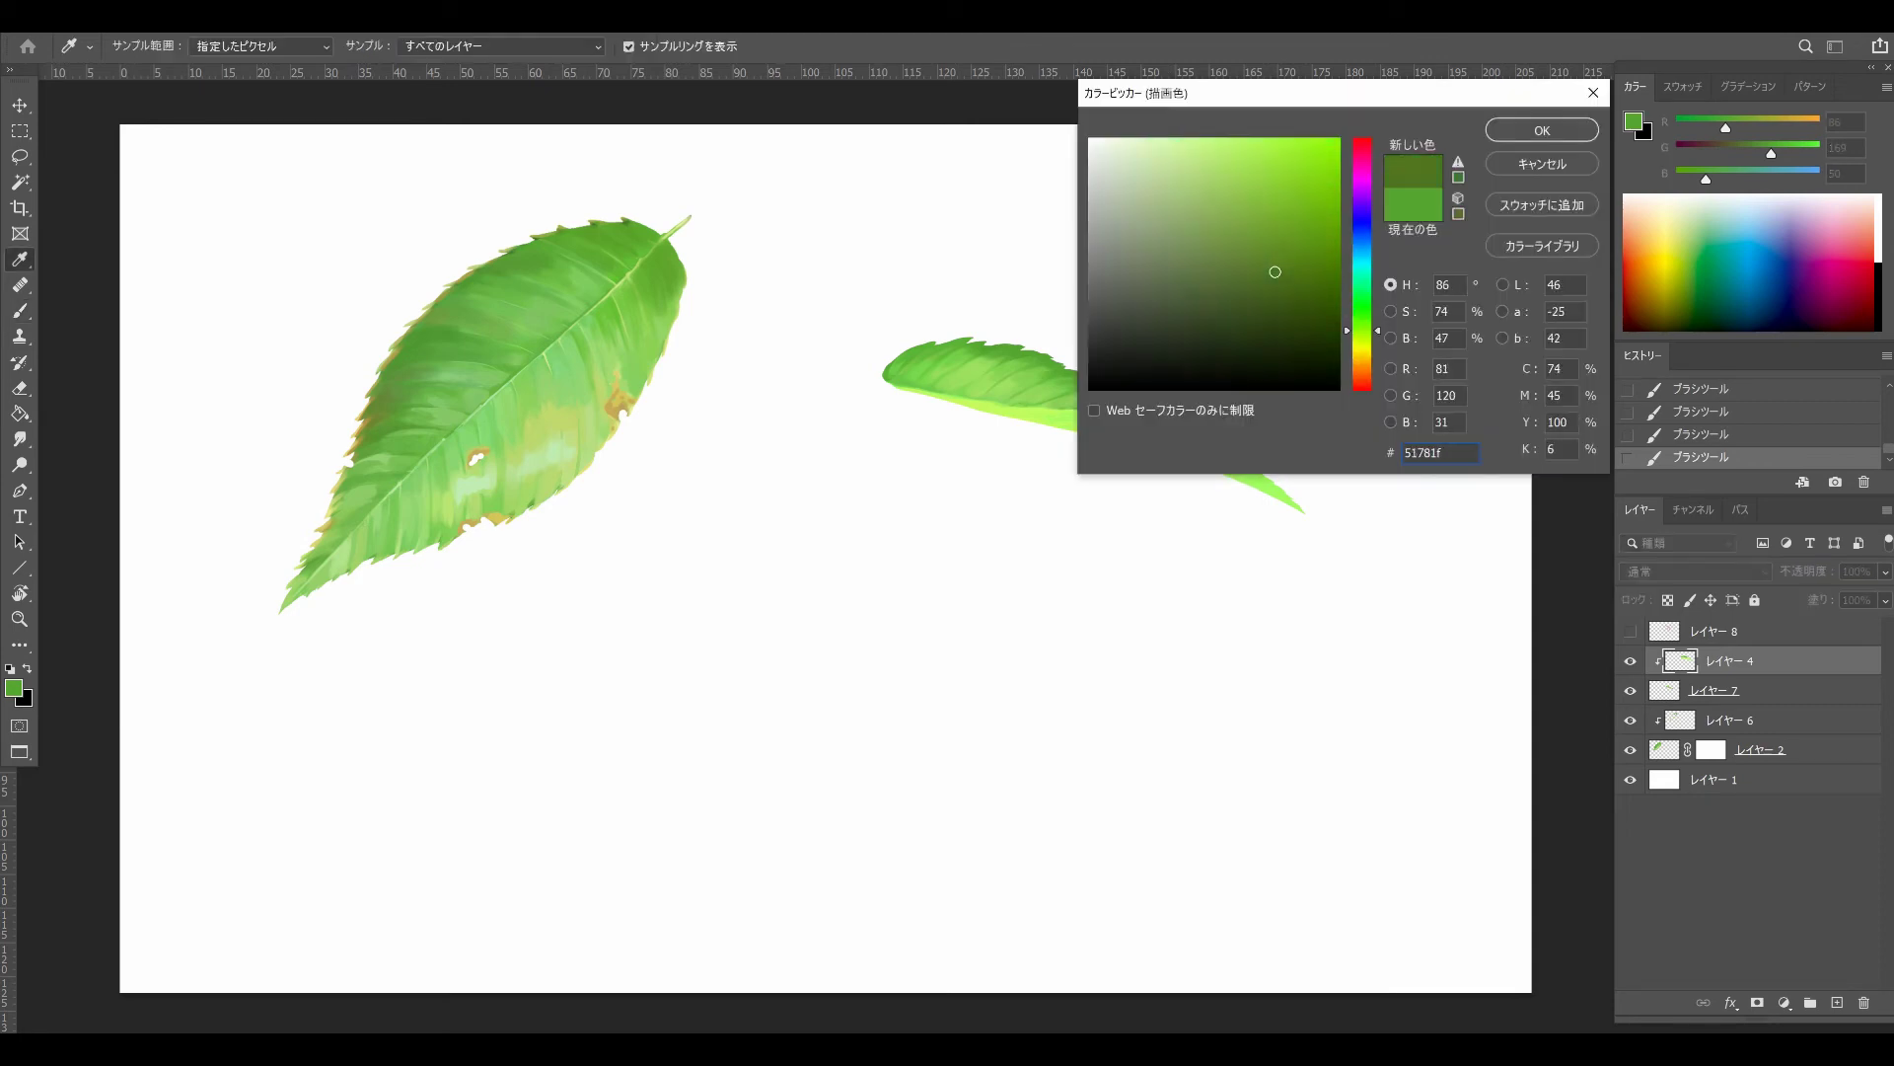
pyautogui.click(1541, 131)
pyautogui.moveTo(1103, 390)
pyautogui.mouseDown()
pyautogui.moveTo(1123, 401)
pyautogui.moveTo(1026, 351)
pyautogui.moveTo(980, 357)
pyautogui.moveTo(1049, 362)
pyautogui.moveTo(1016, 354)
pyautogui.mouseUp()
pyautogui.rightClick(1166, 424)
pyautogui.doubleClick(1149, 444)
pyautogui.press('Tab')
pyautogui.press('Tab')
# Blend the upper surface's streaks with sampled light and dark greens, undoing one stroke.
pyautogui.keyDown('alt'); pyautogui.click(1053, 368); pyautogui.keyUp('alt')
pyautogui.keyDown('alt'); pyautogui.click(1034, 402); pyautogui.keyUp('alt')
pyautogui.keyDown('alt'); pyautogui.click(1048, 365); pyautogui.keyUp('alt')
pyautogui.keyDown('alt'); pyautogui.click(1042, 377); pyautogui.keyUp('alt')
pyautogui.keyDown('alt'); pyautogui.click(1045, 359); pyautogui.keyUp('alt')
pyautogui.hotkey('ctrl', 'z')
pyautogui.keyDown('alt'); pyautogui.click(996, 367); pyautogui.keyUp('alt')
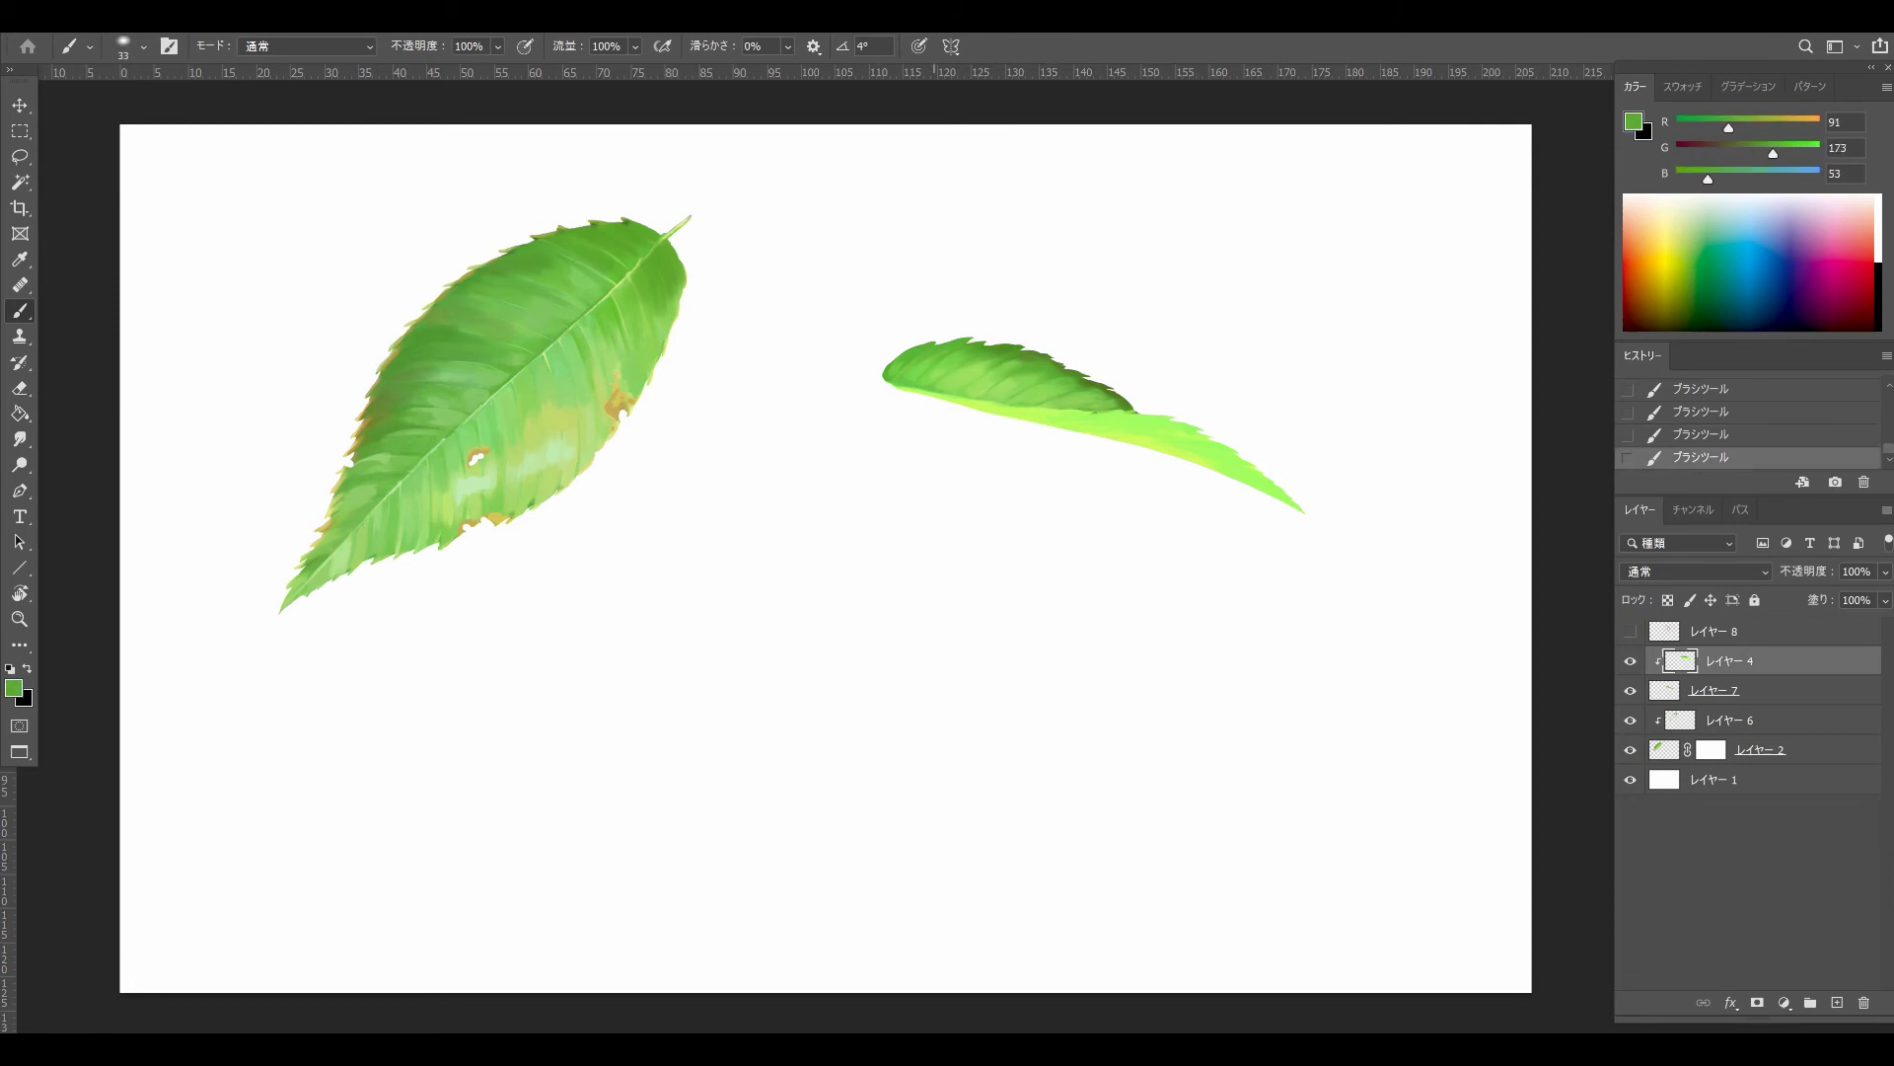
# Enable Shape Dynamics on the brush, choose a pale green (RGB 202, 255, 173), and set the brush size to 17 px.
pyautogui.keyDown('alt'); pyautogui.click(962, 399); pyautogui.keyUp('alt')
pyautogui.press('F5')
pyautogui.click(958, 337)
pyautogui.click(14, 688)
pyautogui.click(1167, 138)
pyautogui.click(1539, 127)
pyautogui.click(987, 338)
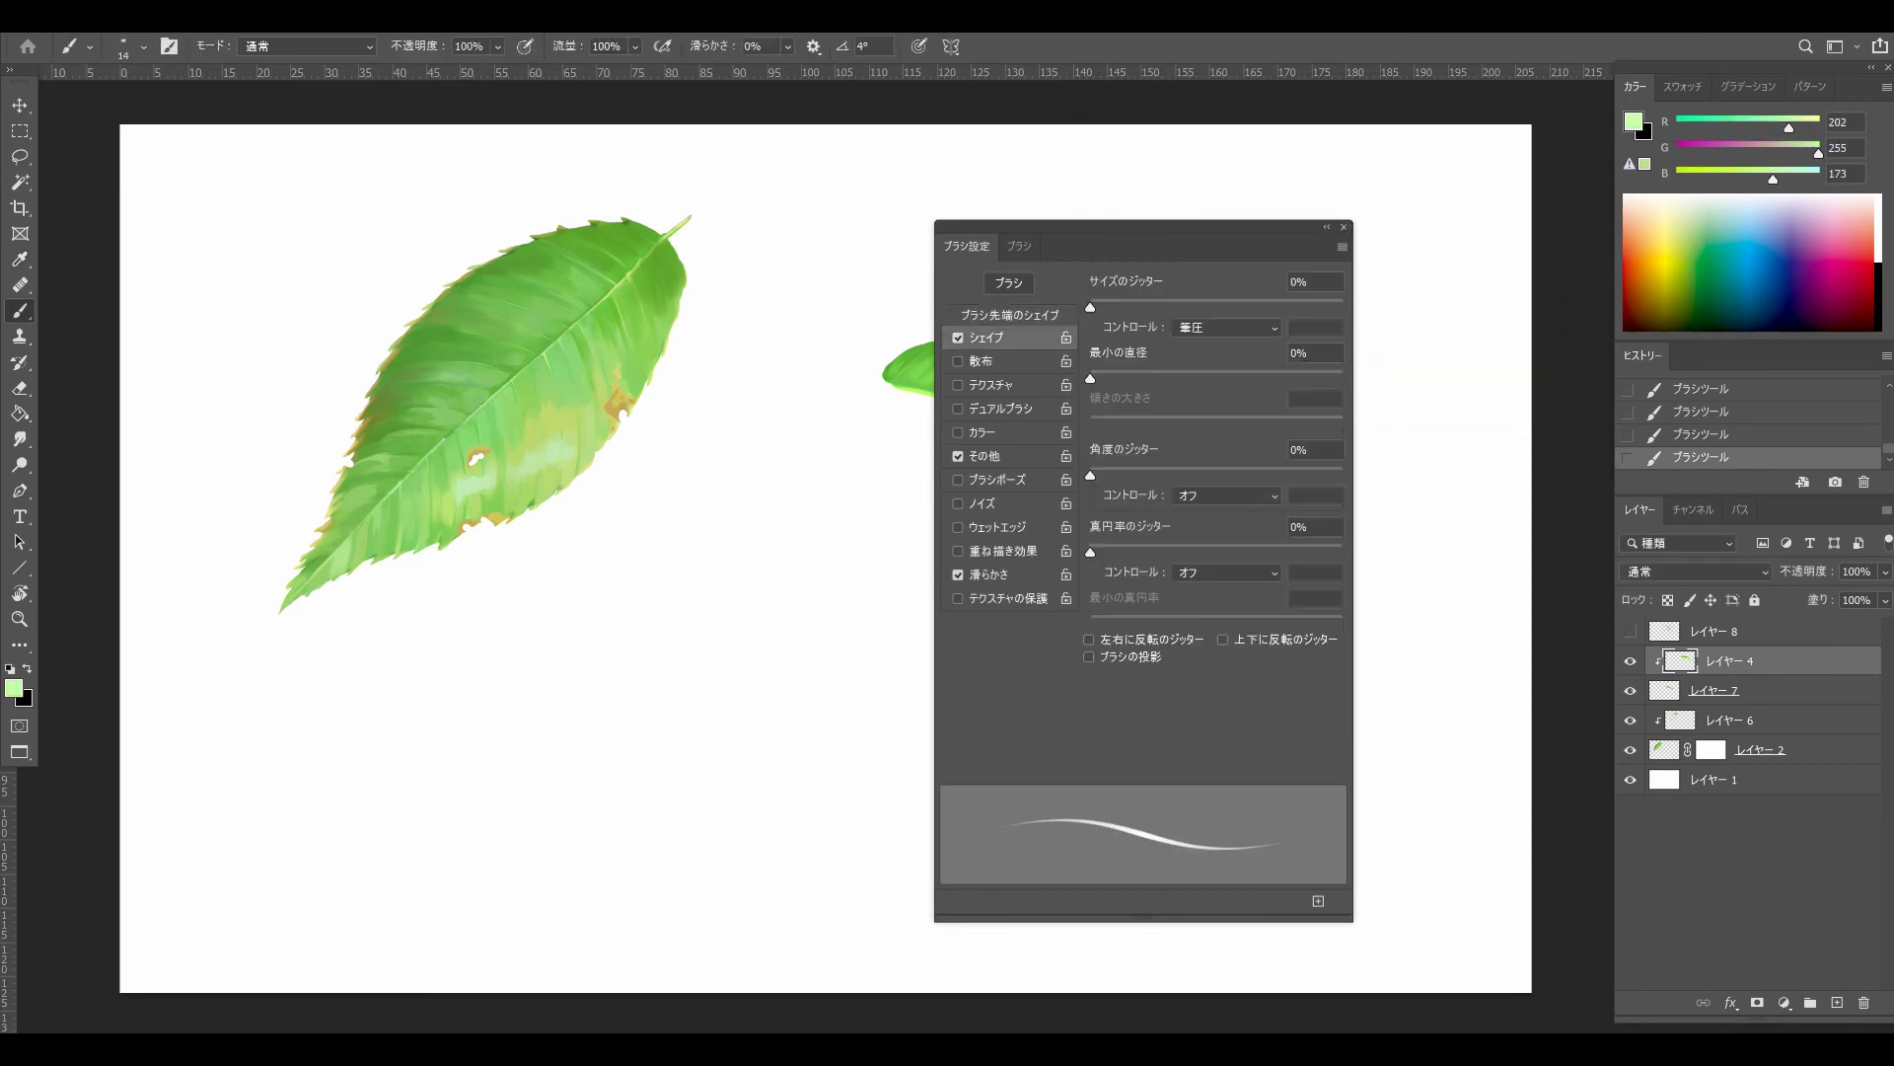
pyautogui.press('F5')
pyautogui.press(']')
pyautogui.press(']')
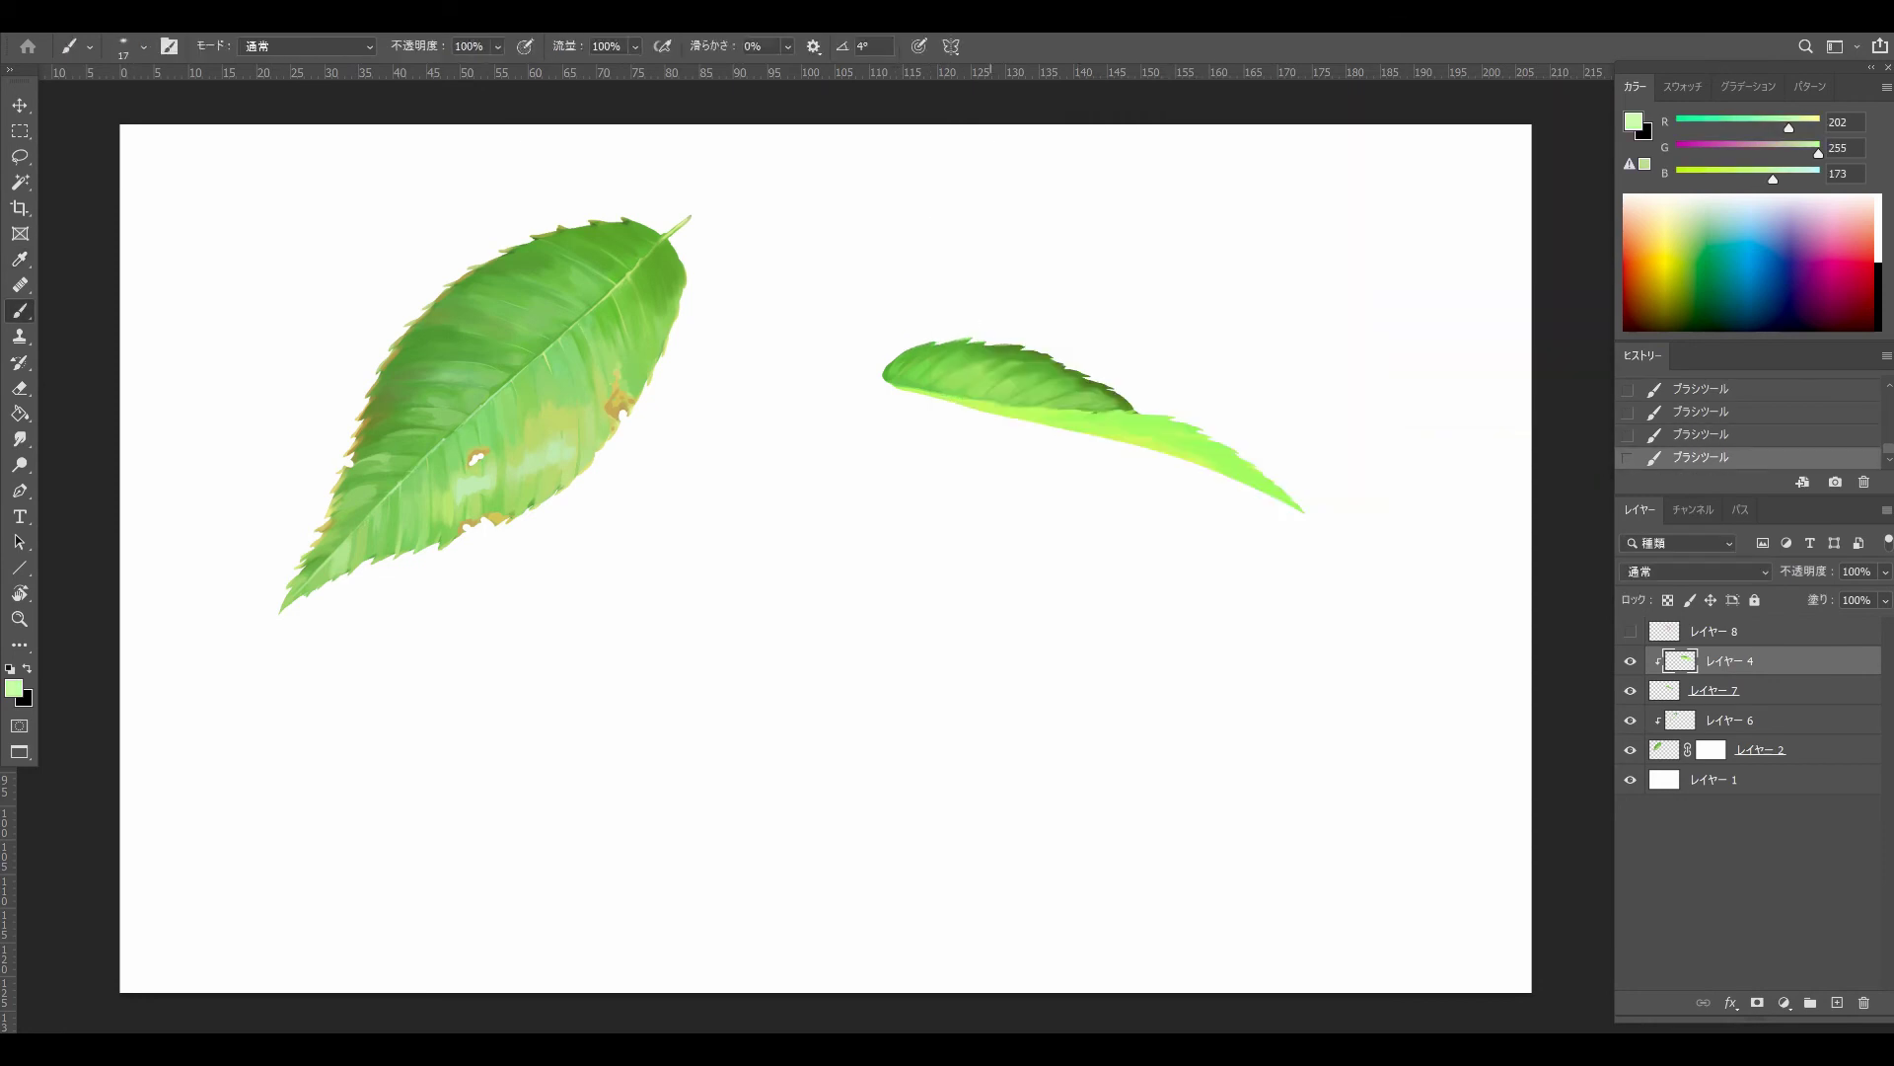
# Turn off Shape Dynamics, harden the brush, and paint sampled green on the middle of the upper surface, undoing the last stroke.
pyautogui.keyDown('alt'); pyautogui.click(1077, 403); pyautogui.keyUp('alt')
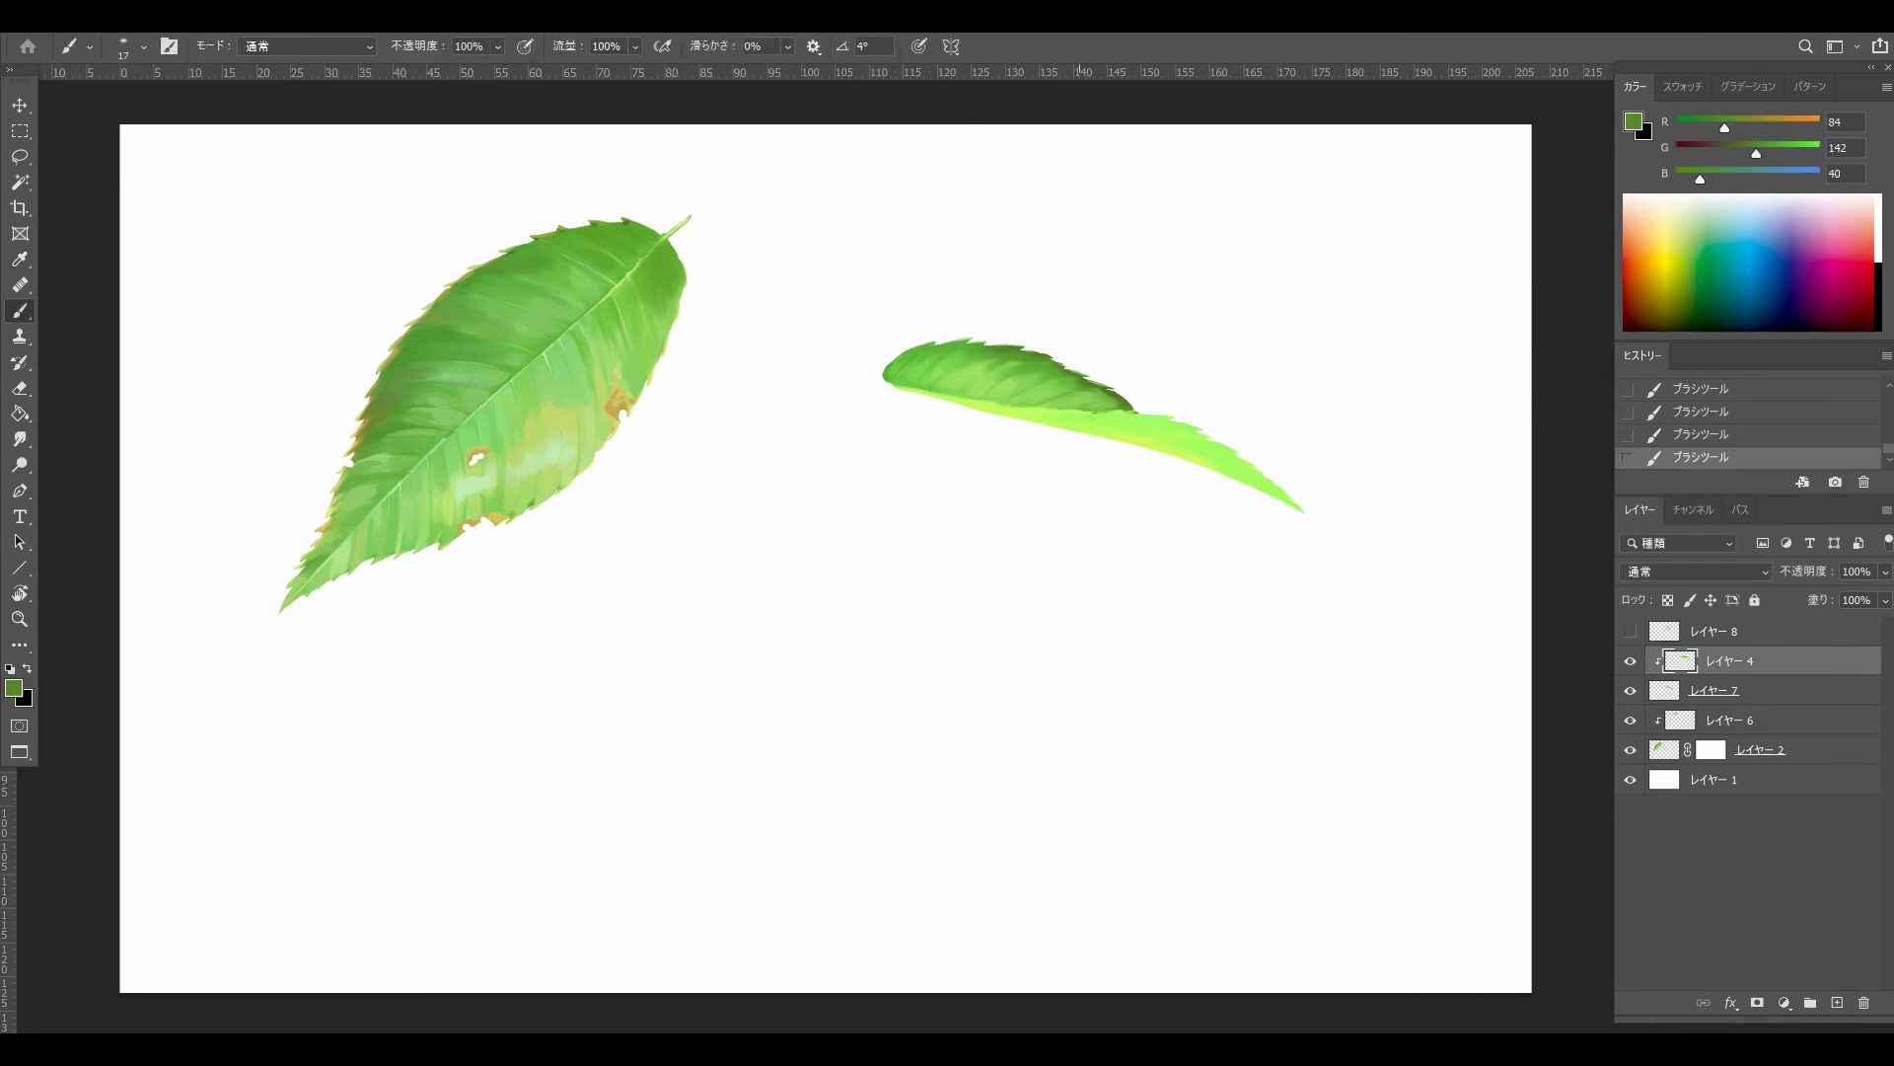
pyautogui.press('F5')
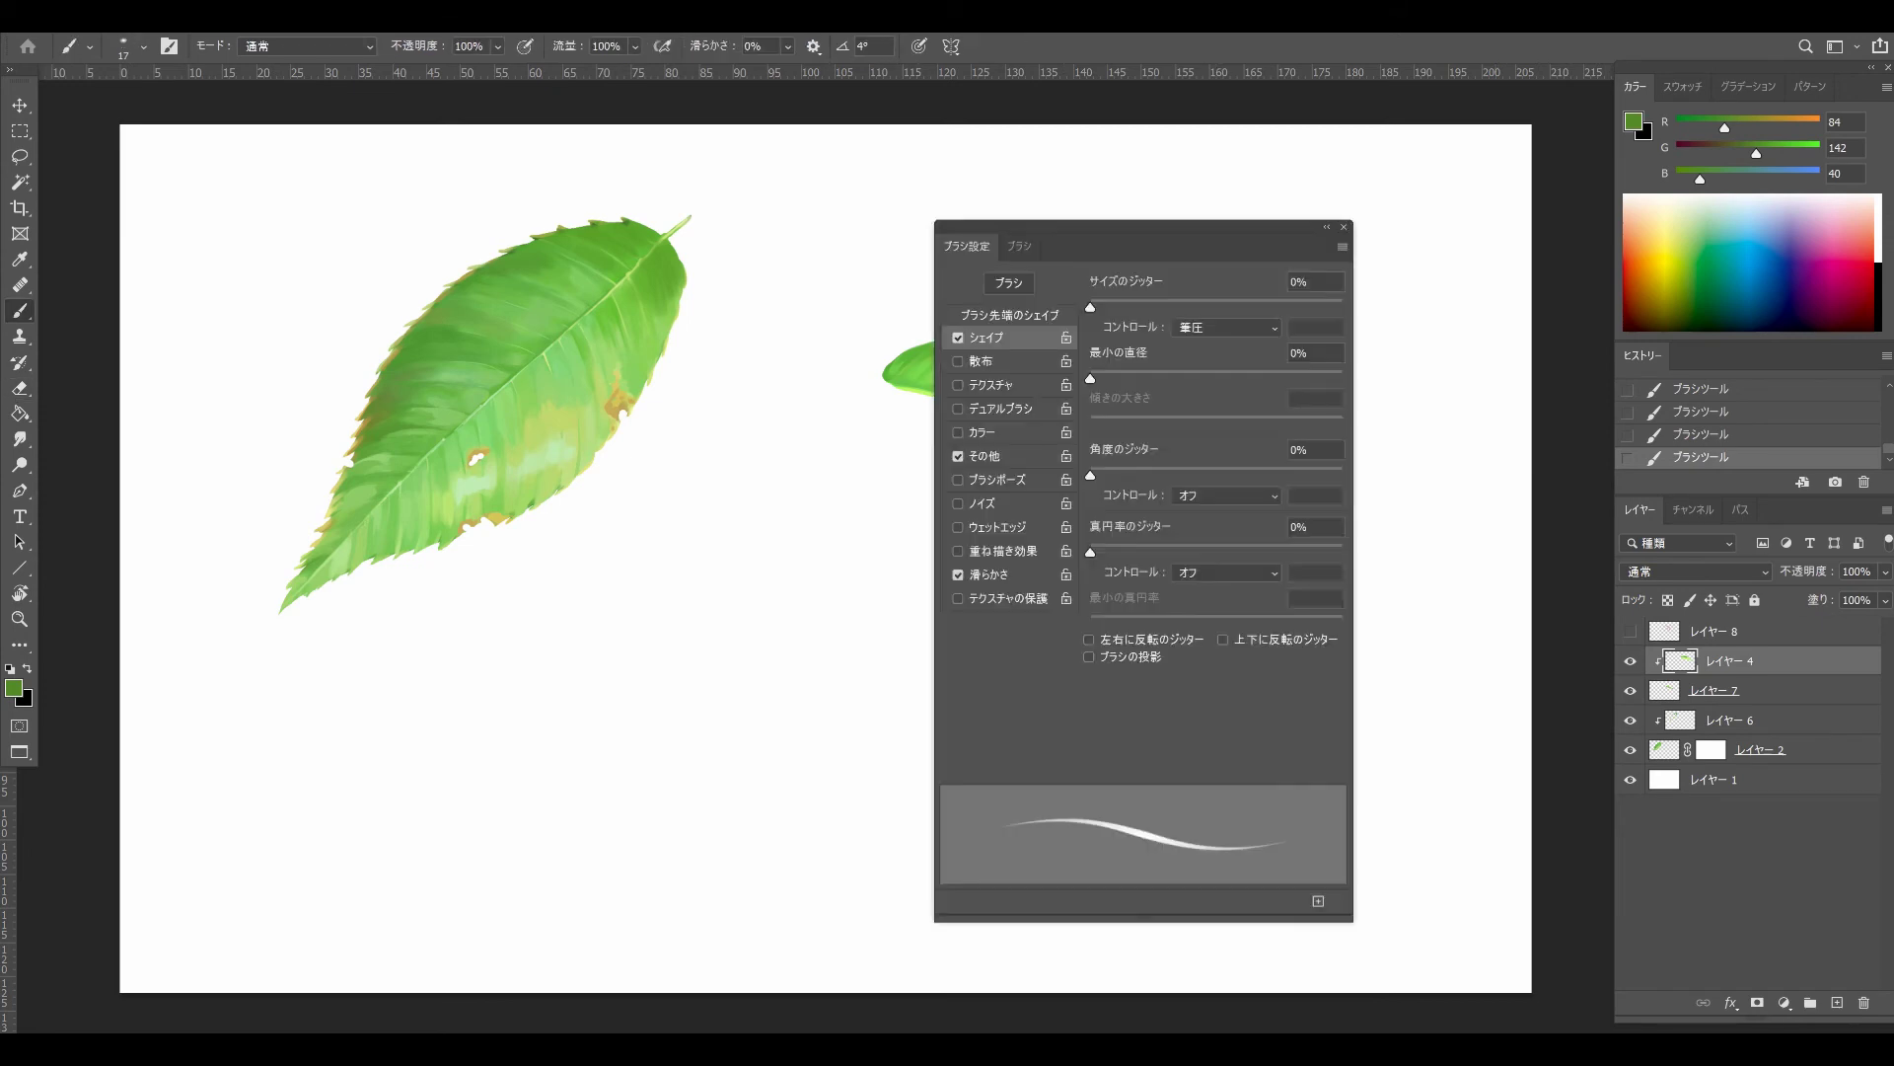
pyautogui.click(957, 337)
pyautogui.moveTo(1139, 681); pyautogui.dragTo(1234, 681)
pyautogui.press('F5')
pyautogui.keyDown('alt'); pyautogui.click(1012, 400); pyautogui.keyUp('alt')
pyautogui.moveTo(1023, 377); pyautogui.dragTo(1046, 372)
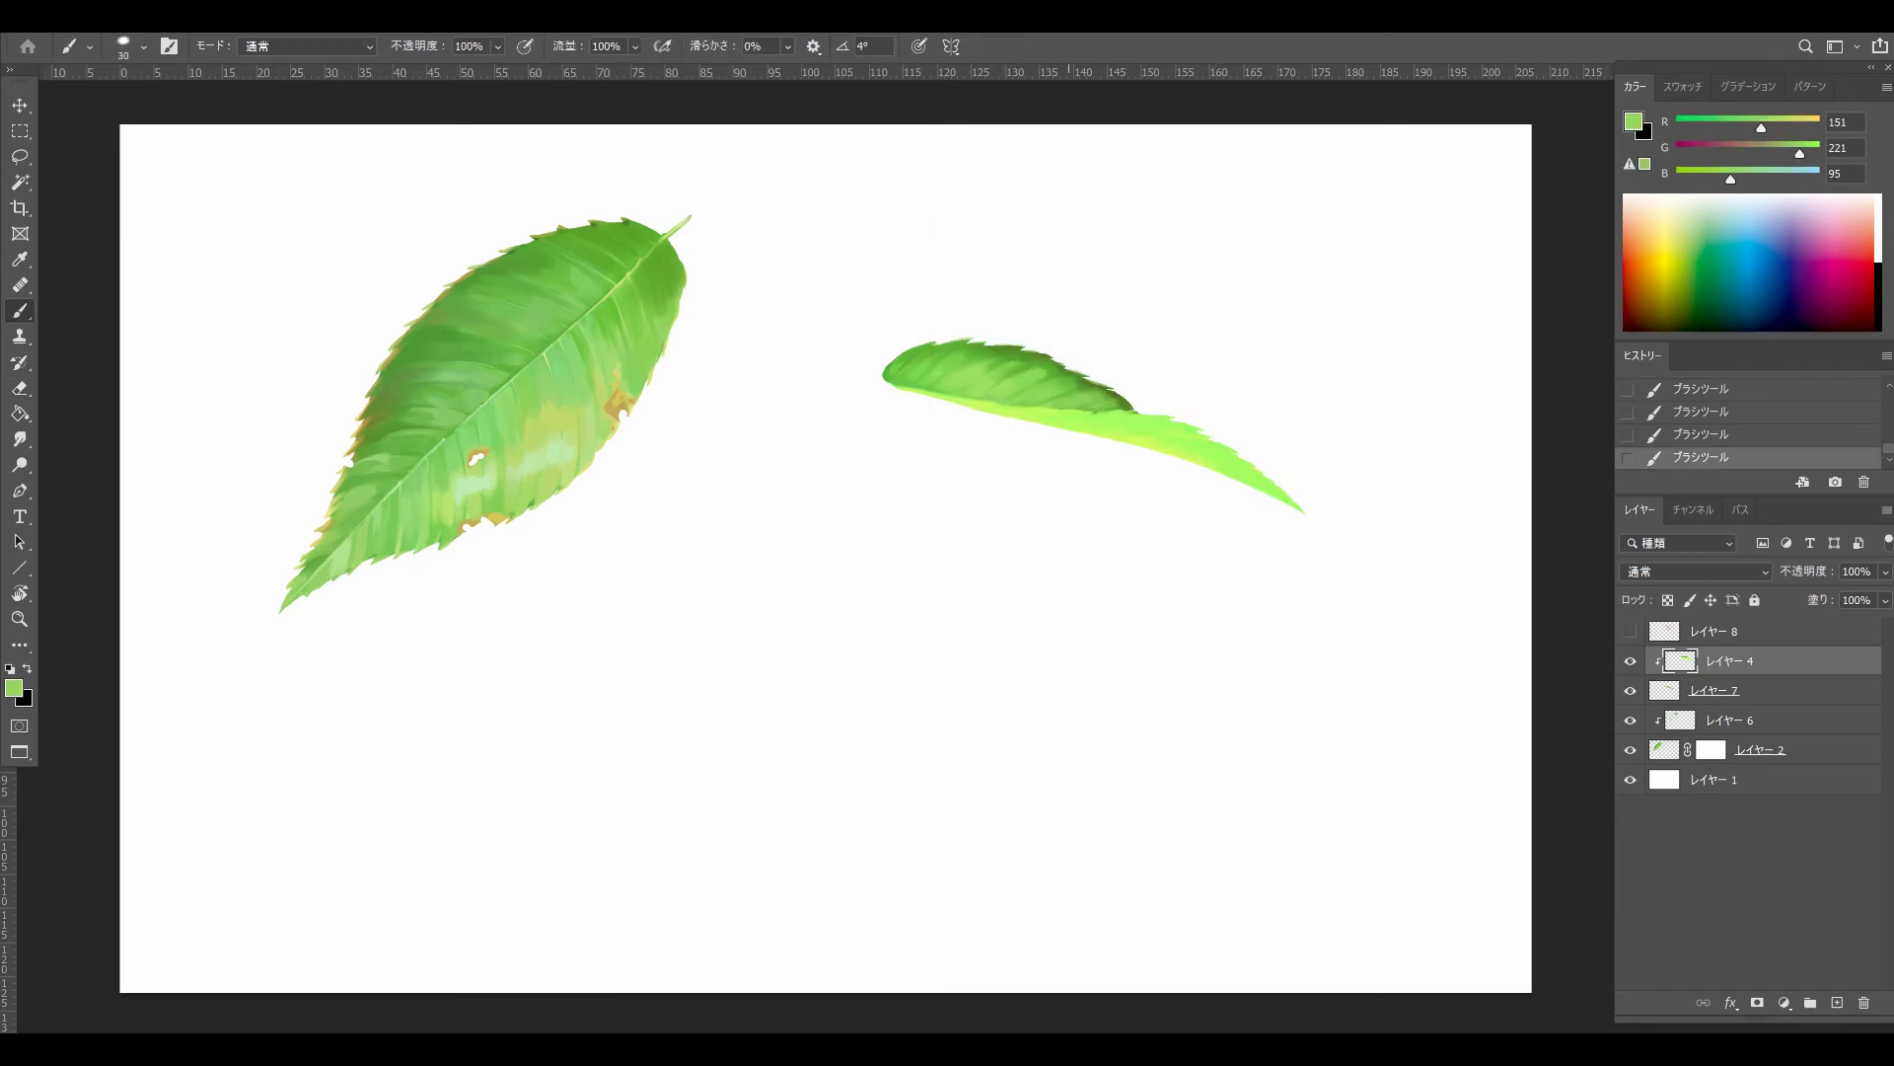
pyautogui.keyDown('alt'); pyautogui.click(1059, 383); pyautogui.keyUp('alt')
pyautogui.hotkey('ctrl', 'z')
# Reduce the brush to 12 px and mix a bright green (RGB 114, 244, 79) starting from green sampled at the fold.
pyautogui.press('[')
pyautogui.press('[')
pyautogui.press('[')
pyautogui.press('[')
pyautogui.press('[')
pyautogui.press('[')
pyautogui.keyDown('alt'); pyautogui.click(1042, 413); pyautogui.keyUp('alt')
pyautogui.click(1628, 164)
pyautogui.click(1633, 121)
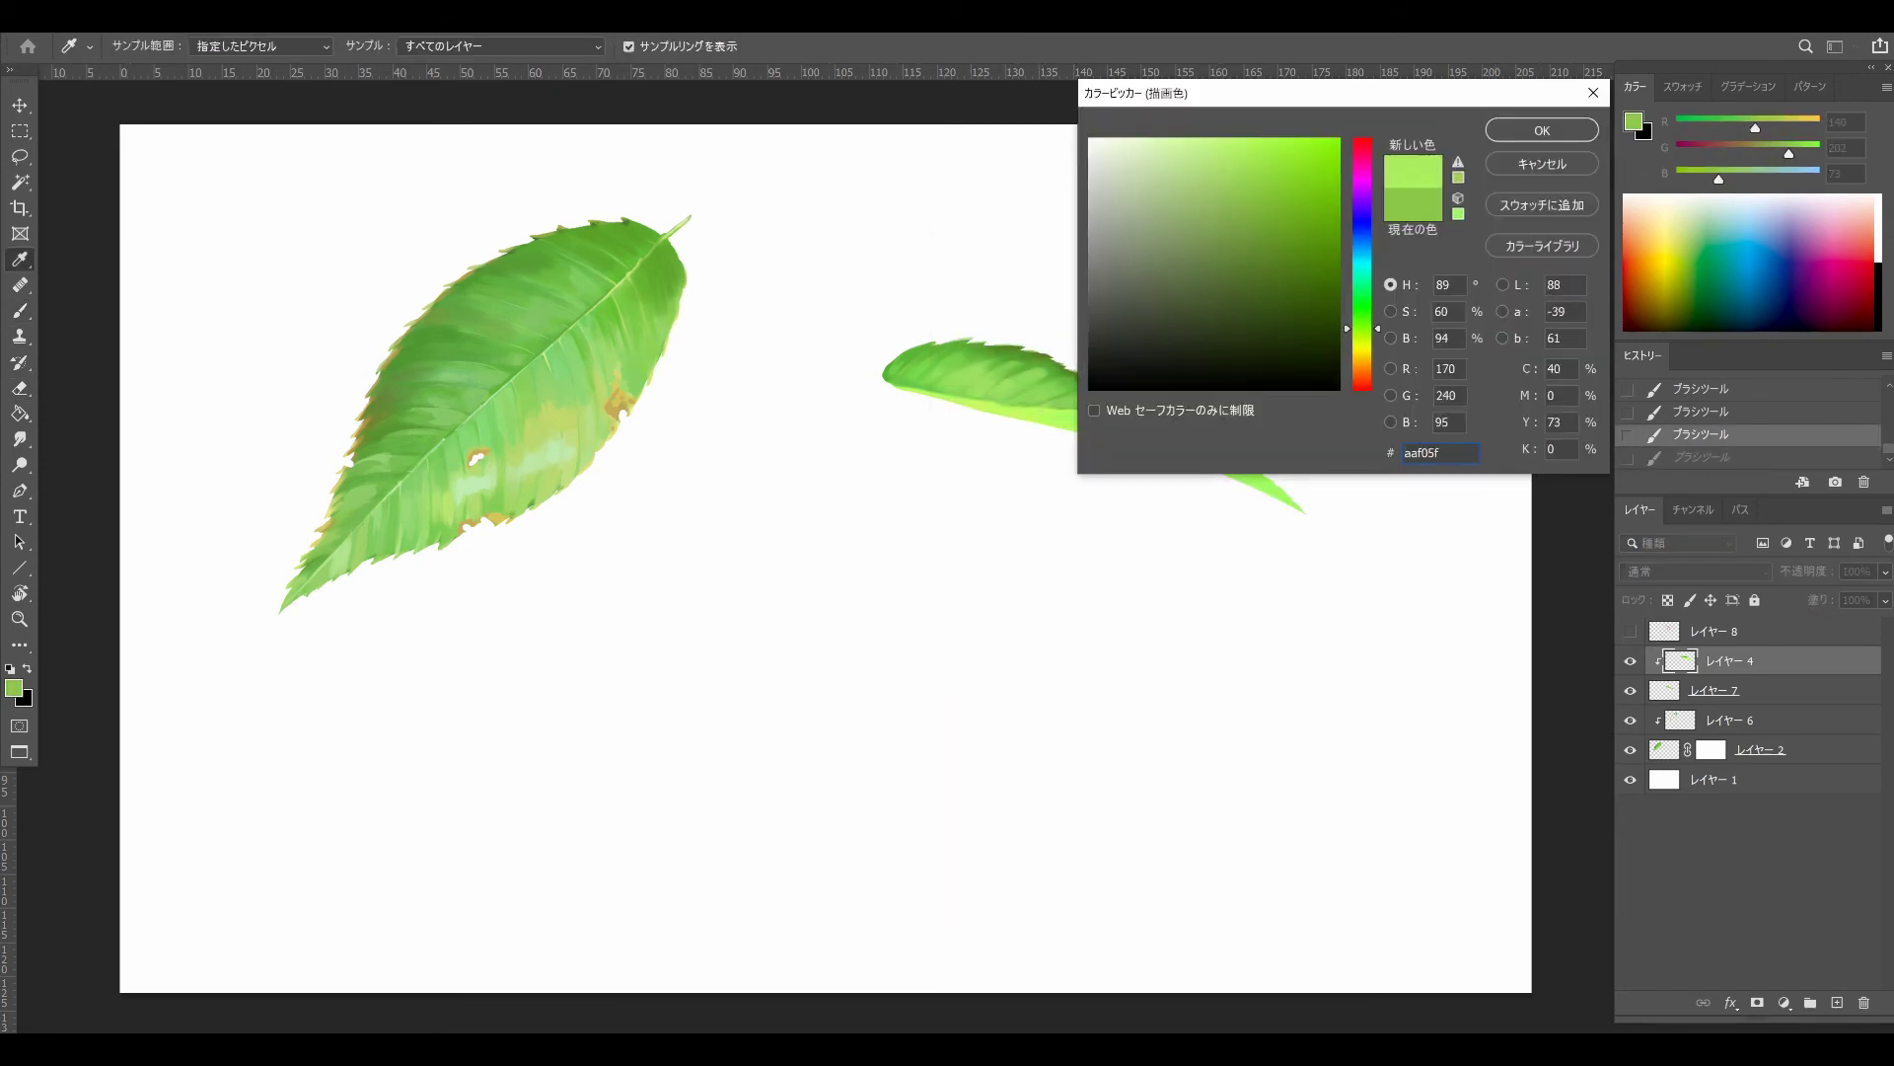
pyautogui.click(1362, 323)
pyautogui.click(1250, 160)
pyautogui.moveTo(1250, 160); pyautogui.dragTo(1257, 148)
pyautogui.moveTo(1361, 314); pyautogui.dragTo(1362, 315)
pyautogui.press('Return')
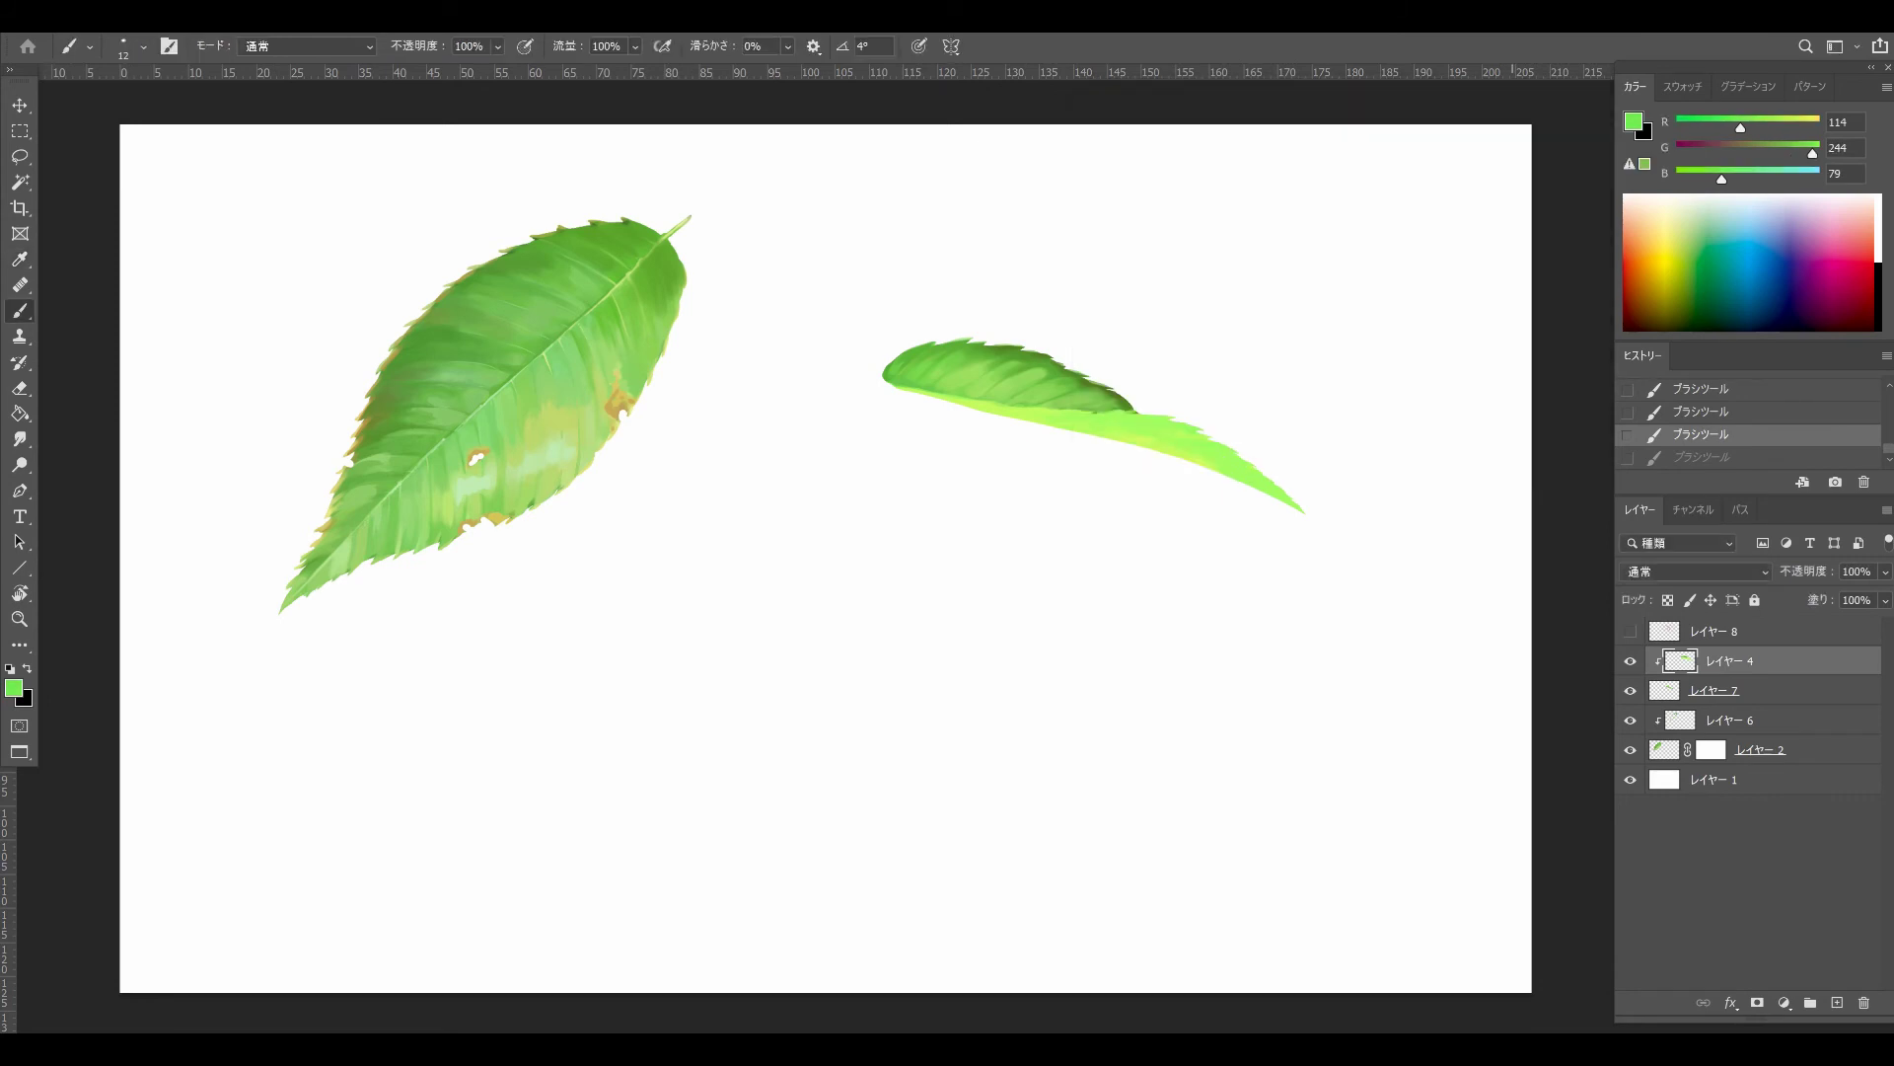
# Enlarge the brush and dab the bright green onto the middle of the upper surface.
pyautogui.press(']')
pyautogui.press(']')
pyautogui.press(']')
pyautogui.press(']')
pyautogui.press(']')
pyautogui.press(']')
pyautogui.click(1047, 372)
# Undo the bright dab and repaint the patch in green (RGB 92, 224, 57) with brush hardness at 41%.
pyautogui.click(1633, 121)
pyautogui.click(1278, 169)
pyautogui.press('Return')
pyautogui.press('F5')
pyautogui.hotkey('ctrl', 'z')
pyautogui.moveTo(1234, 681); pyautogui.dragTo(1193, 681)
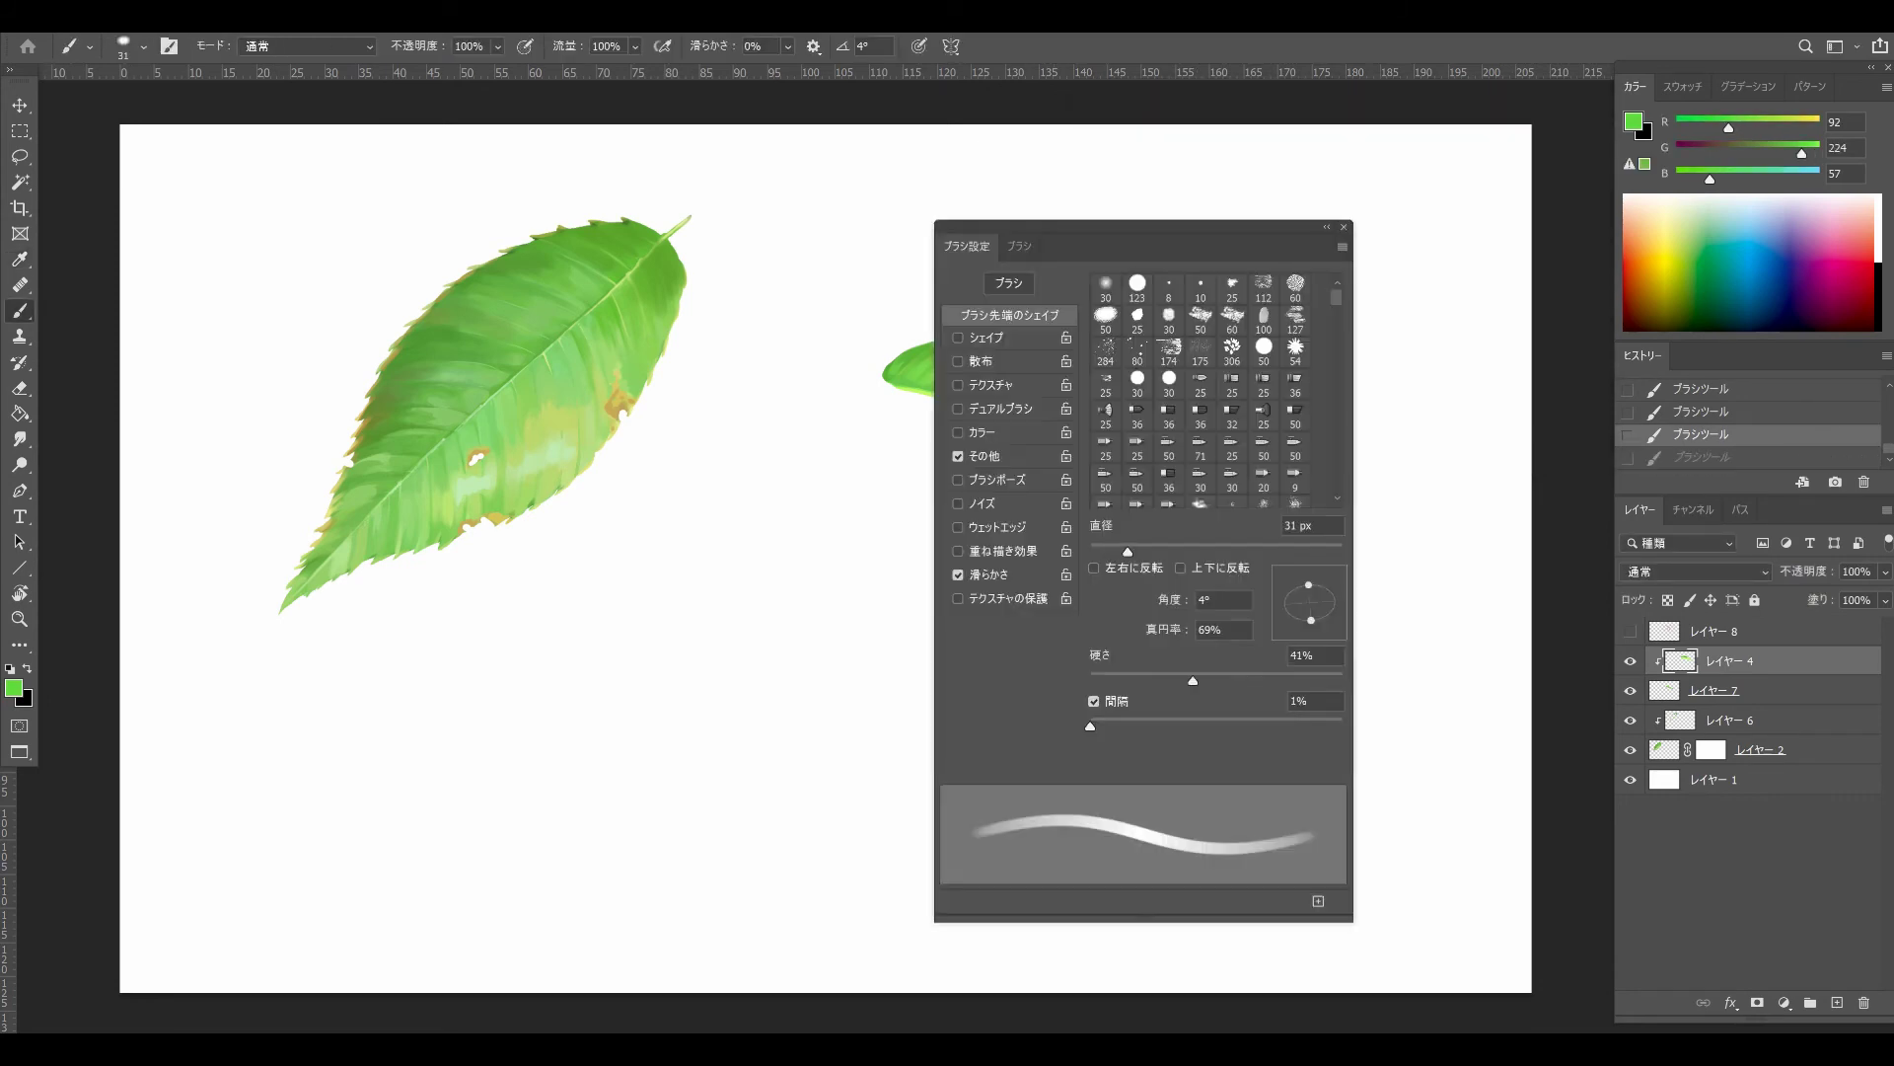
pyautogui.press('F5')
pyautogui.moveTo(1054, 371); pyautogui.dragTo(1033, 375)
pyautogui.hotkey('ctrl', 'shift', 'z')
pyautogui.keyDown('alt'); pyautogui.click(1043, 371); pyautogui.keyUp('alt')
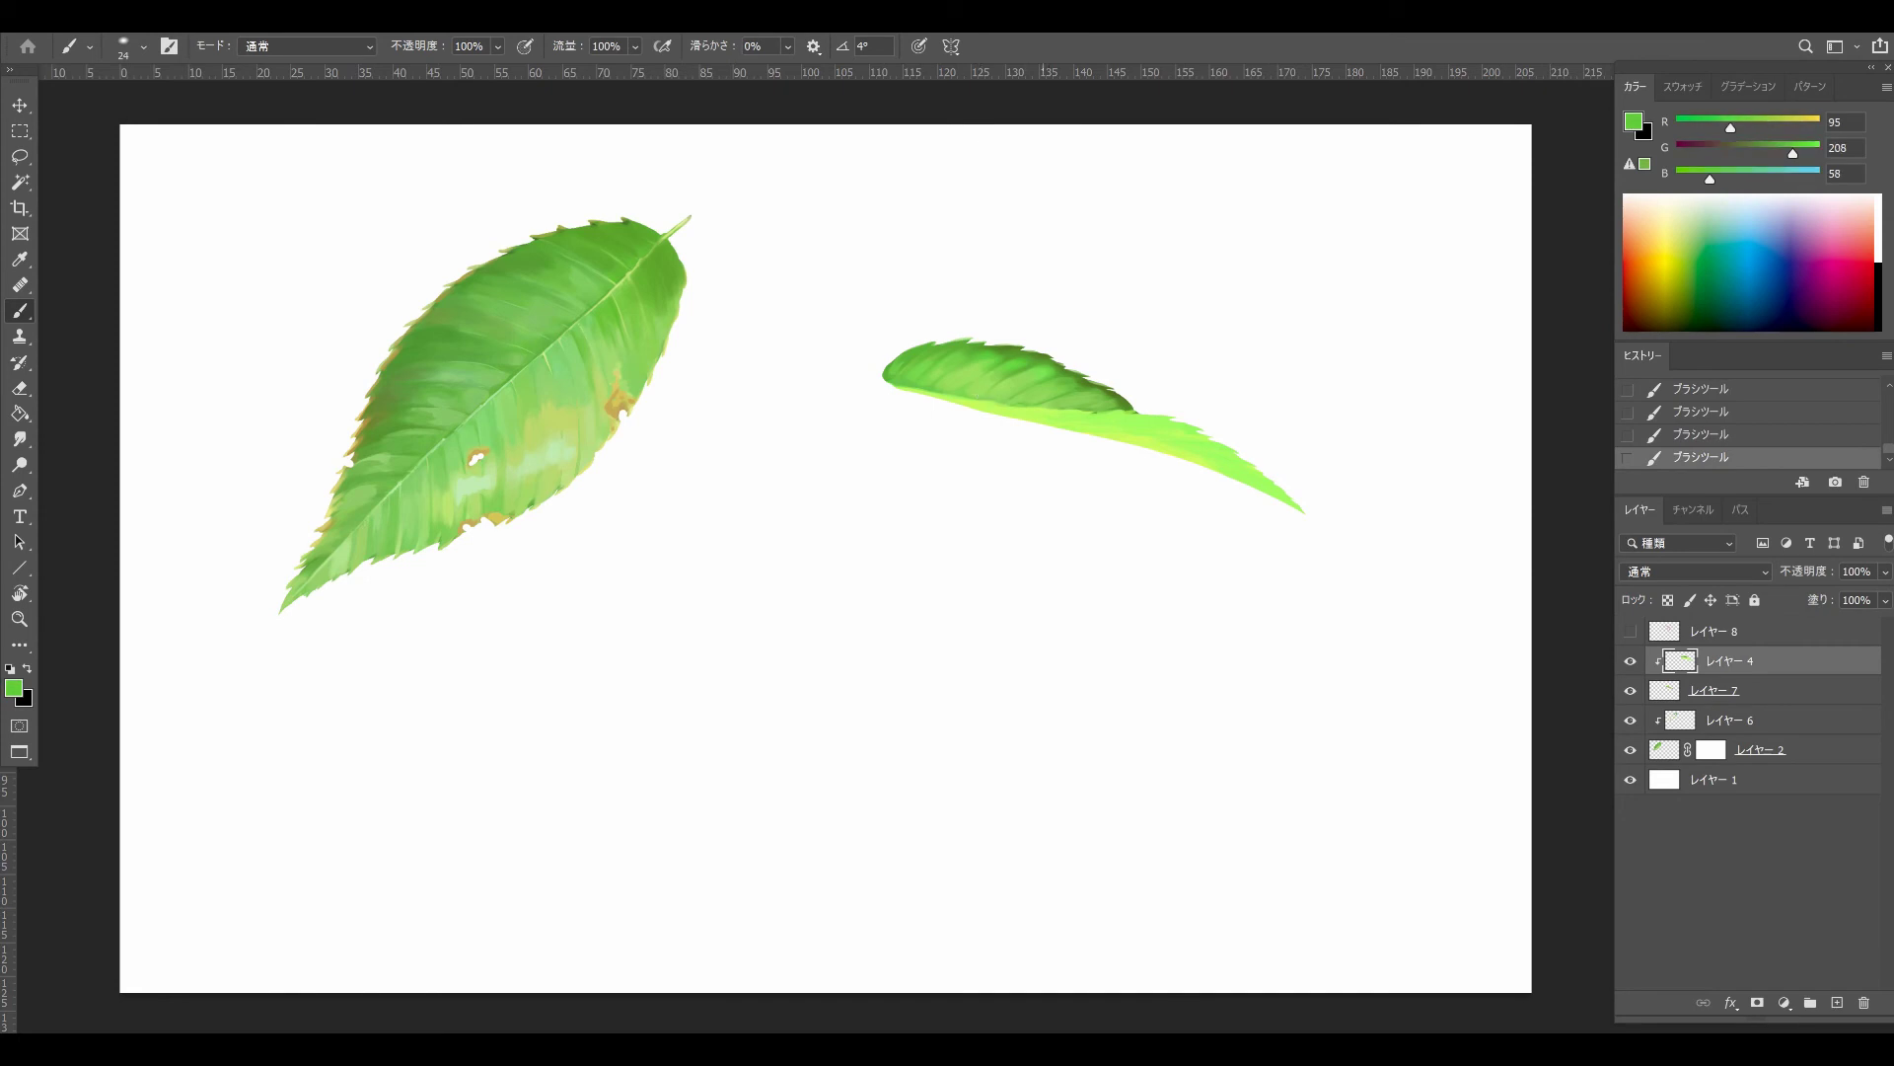
# Mix yellower variants of the sampled green for the upper surface's streaks.
pyautogui.click(1634, 122)
pyautogui.click(1360, 325)
pyautogui.press('Return')
pyautogui.press('F5')
pyautogui.click(1634, 122)
pyautogui.click(1359, 333)
pyautogui.click(1285, 186)
pyautogui.press('Return')
pyautogui.press('F5')
# Set the brush hardness to 100% and refine the streaks with sampled greens, using sizes from 16 to 23 px.
pyautogui.keyDown('alt'); pyautogui.click(999, 385); pyautogui.keyUp('alt')
pyautogui.press('[')
pyautogui.press('[')
pyautogui.press('[')
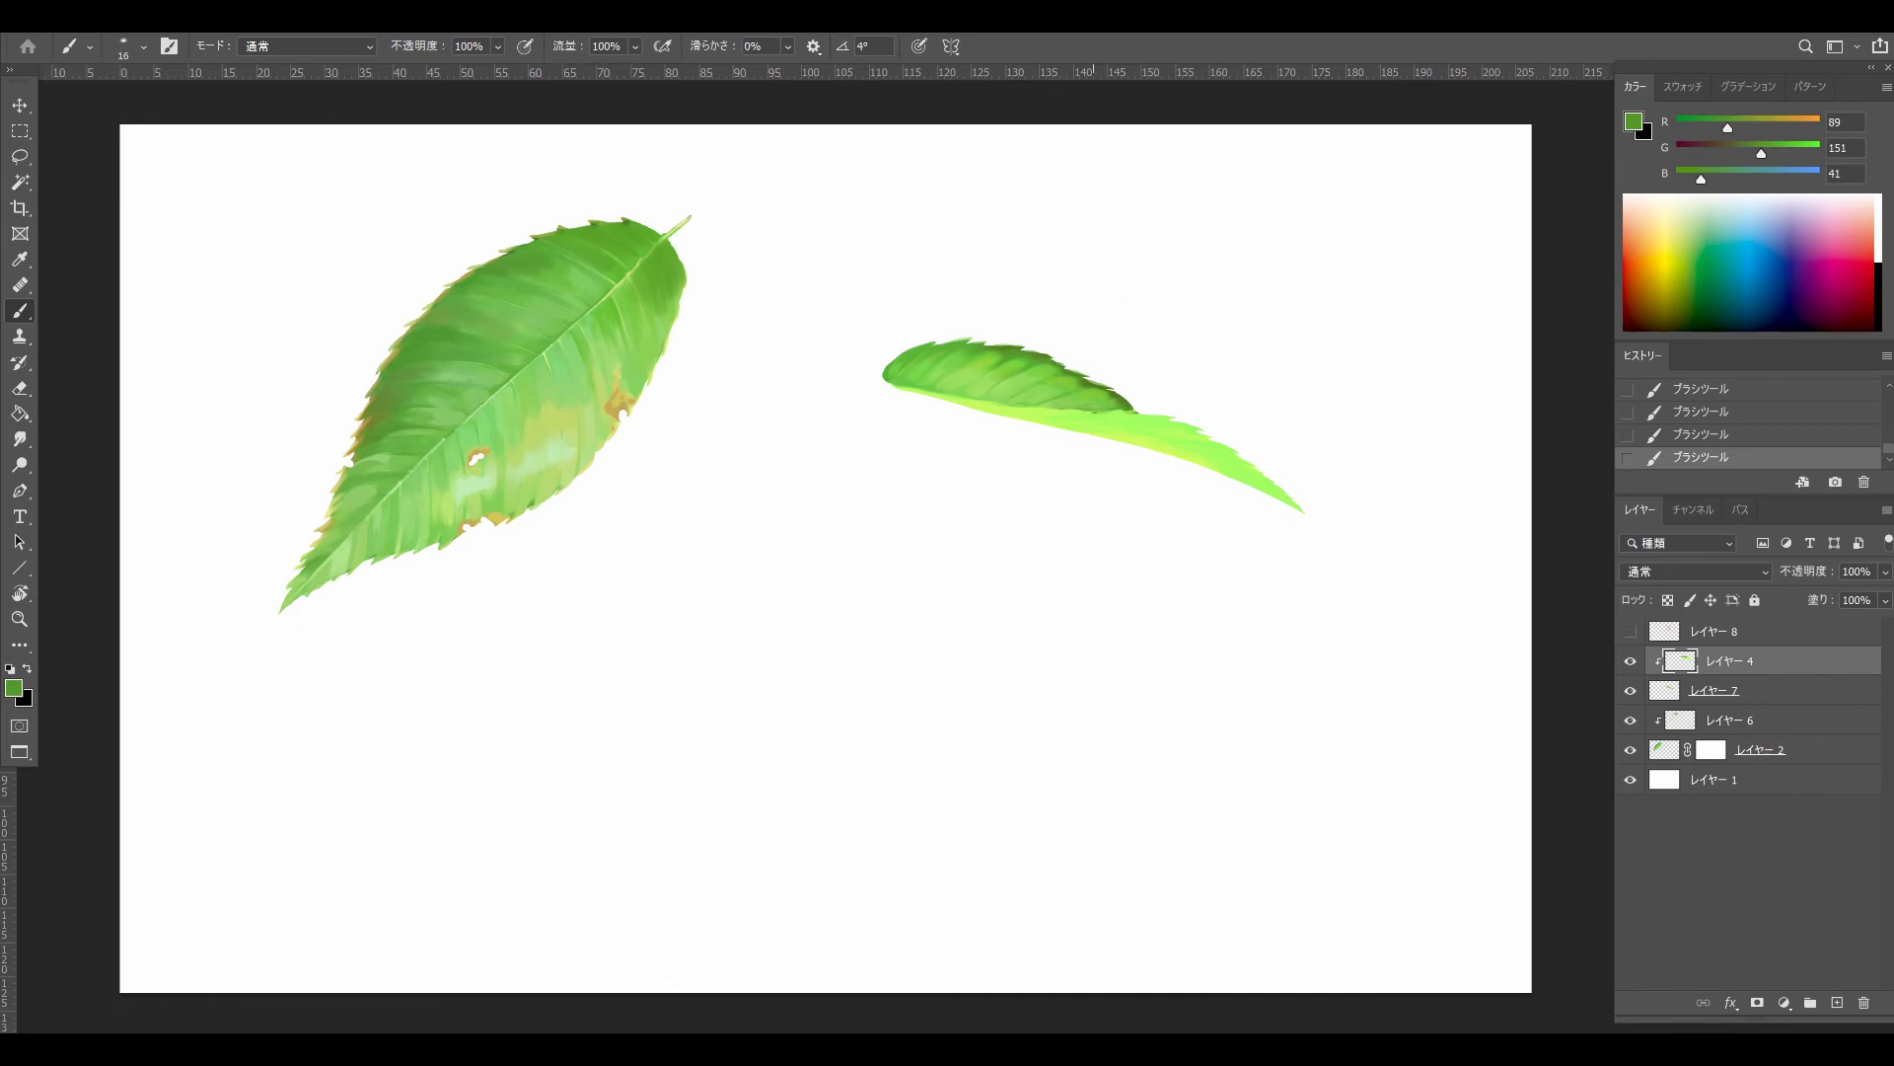
pyautogui.press('F5')
pyautogui.moveTo(1150, 680); pyautogui.dragTo(1344, 679)
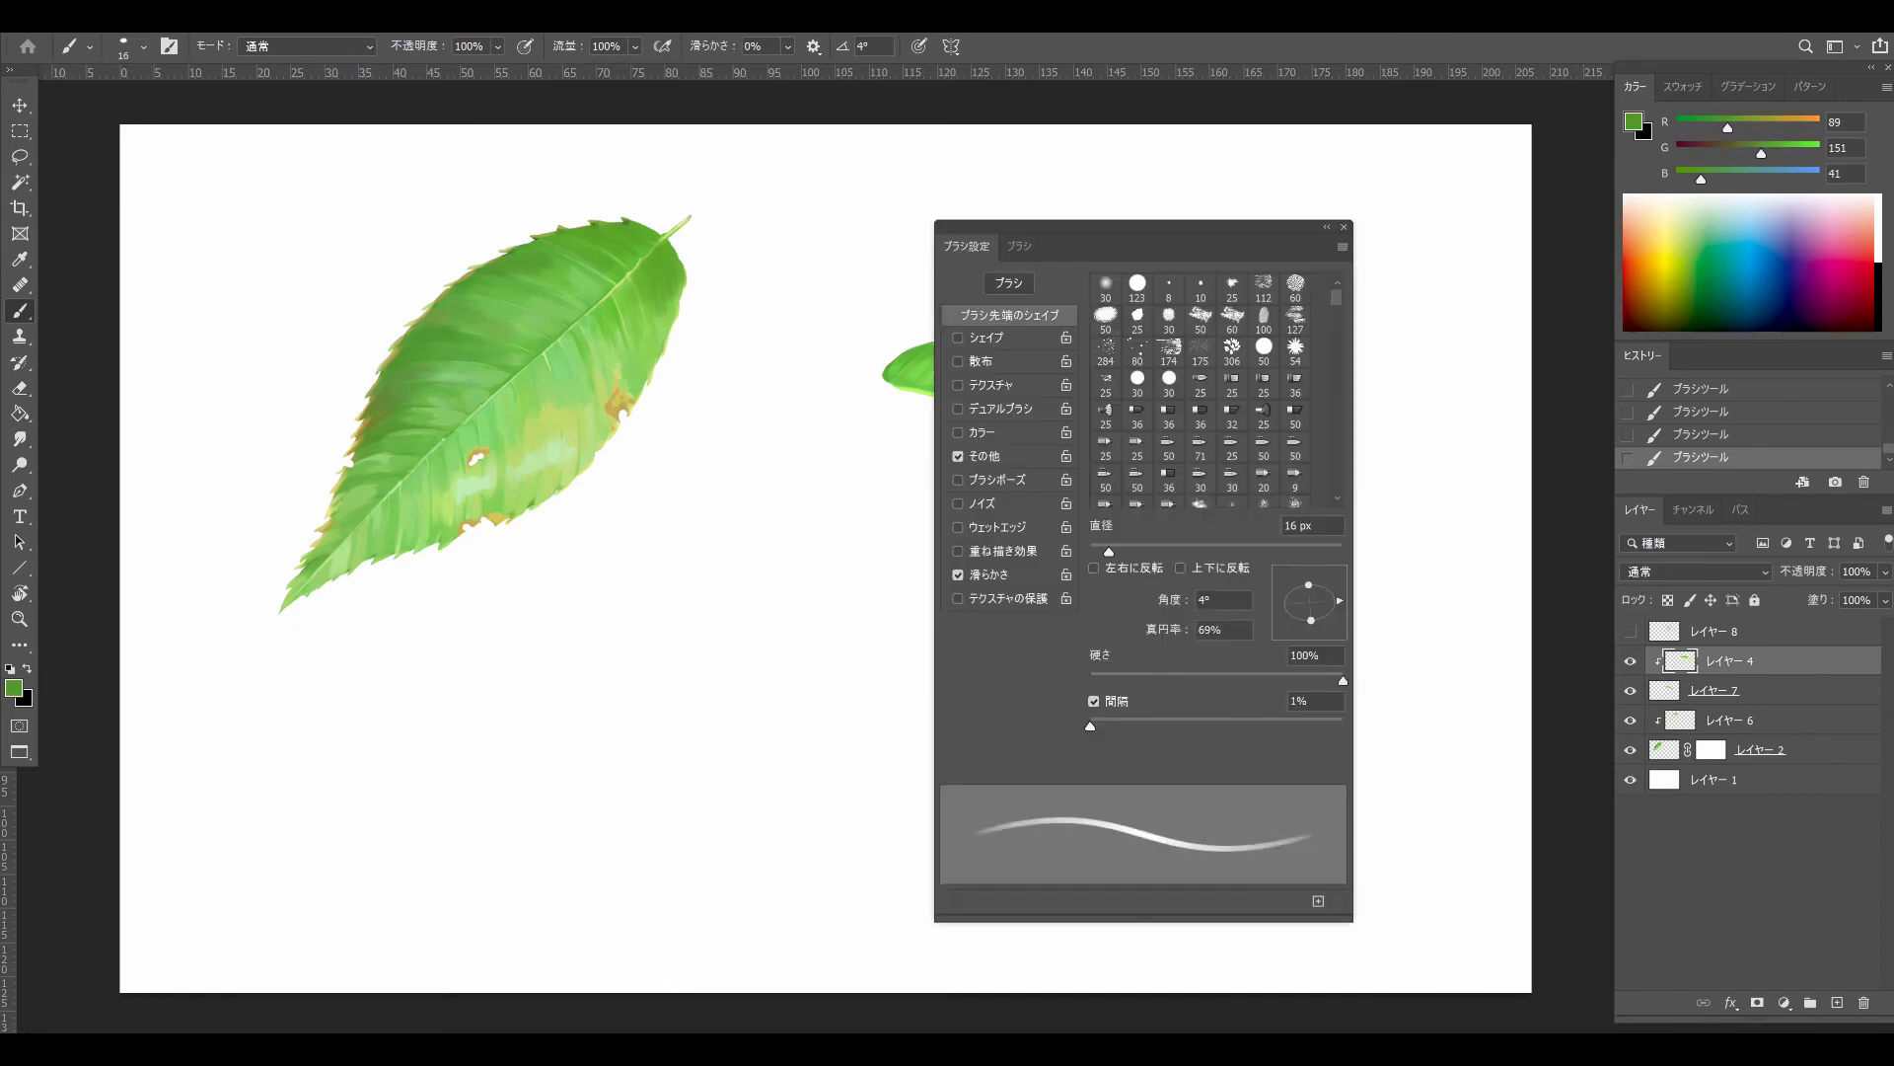
pyautogui.press('F5')
pyautogui.keyDown('alt'); pyautogui.click(1034, 378); pyautogui.keyUp('alt')
pyautogui.press(']')
pyautogui.press(']')
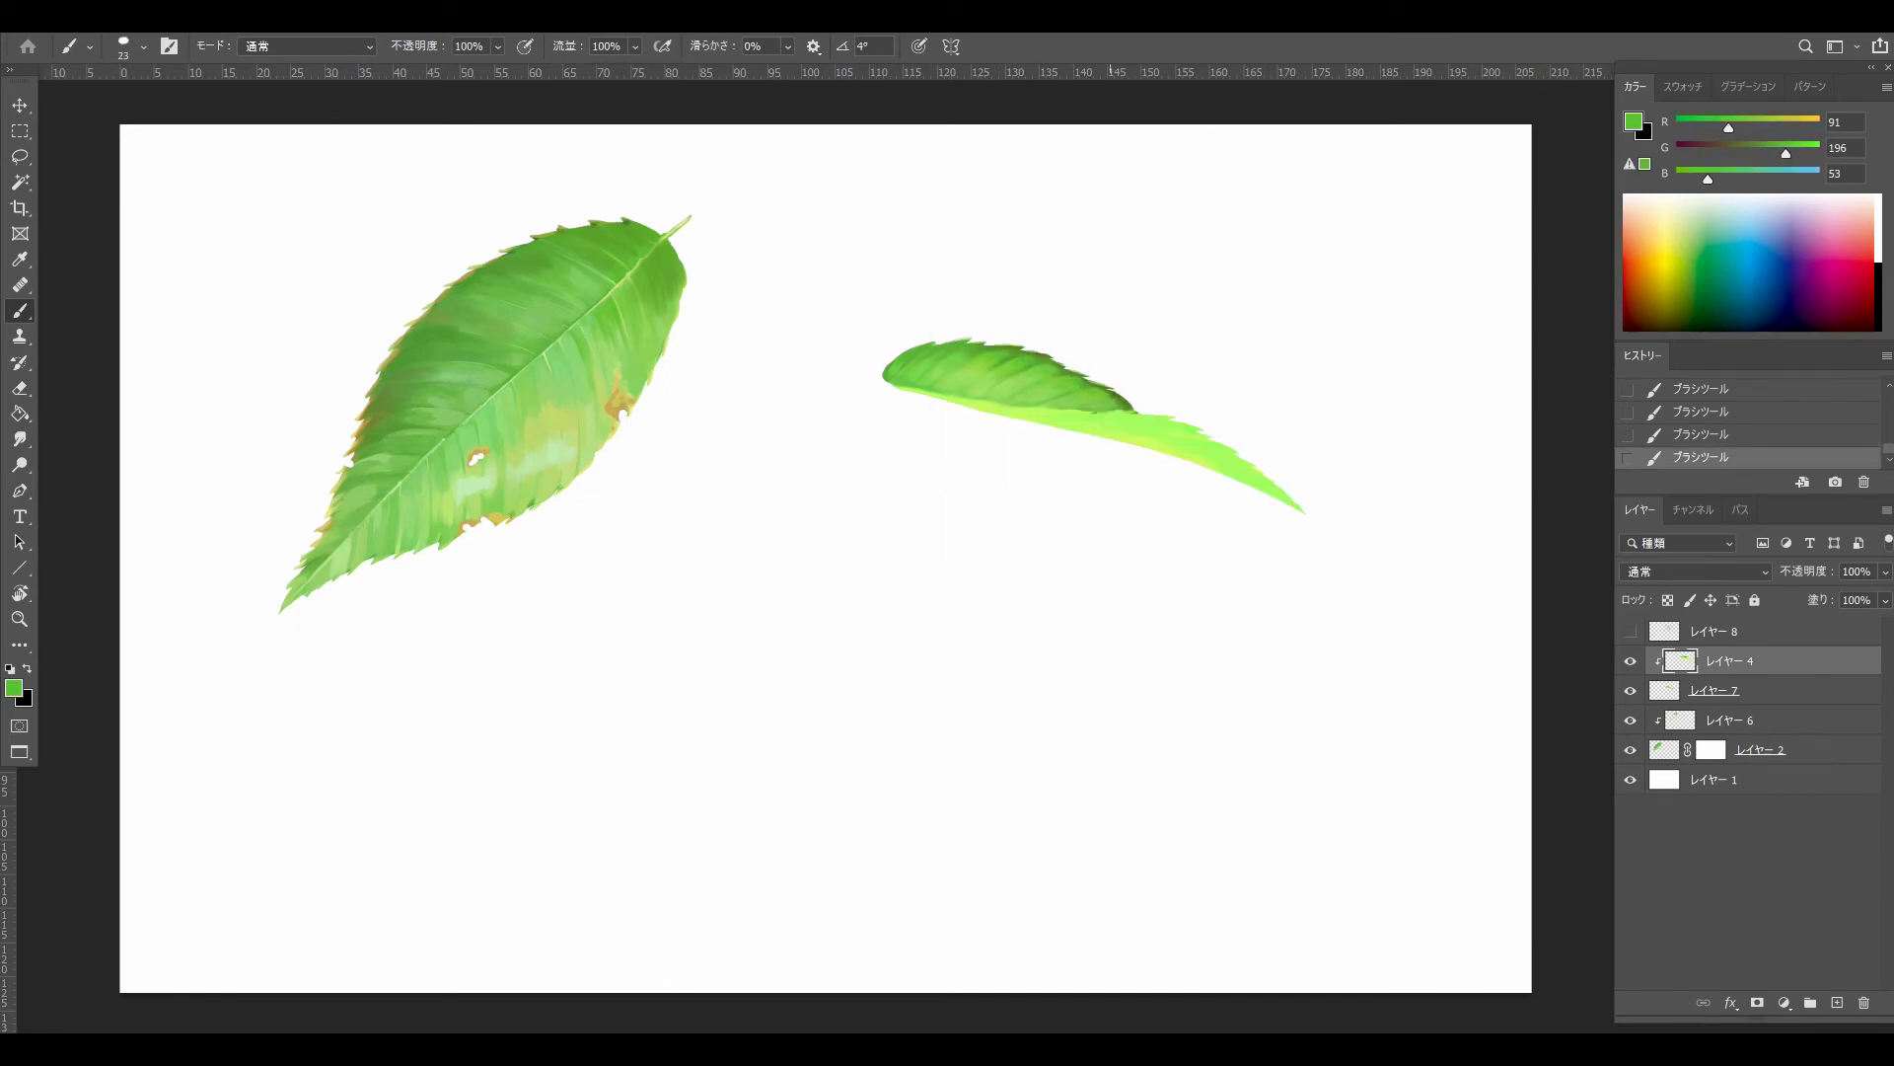
# Undo the last three strokes, soften the brush, and try a dark green (RGB 84, 141, 40) stroke toward the fold, undoing it.
pyautogui.keyDown('alt'); pyautogui.click(1056, 373); pyautogui.keyUp('alt')
pyautogui.hotkey('ctrl', 'z')
pyautogui.hotkey('ctrl', 'z')
pyautogui.hotkey('ctrl', 'z')
pyautogui.press('F5')
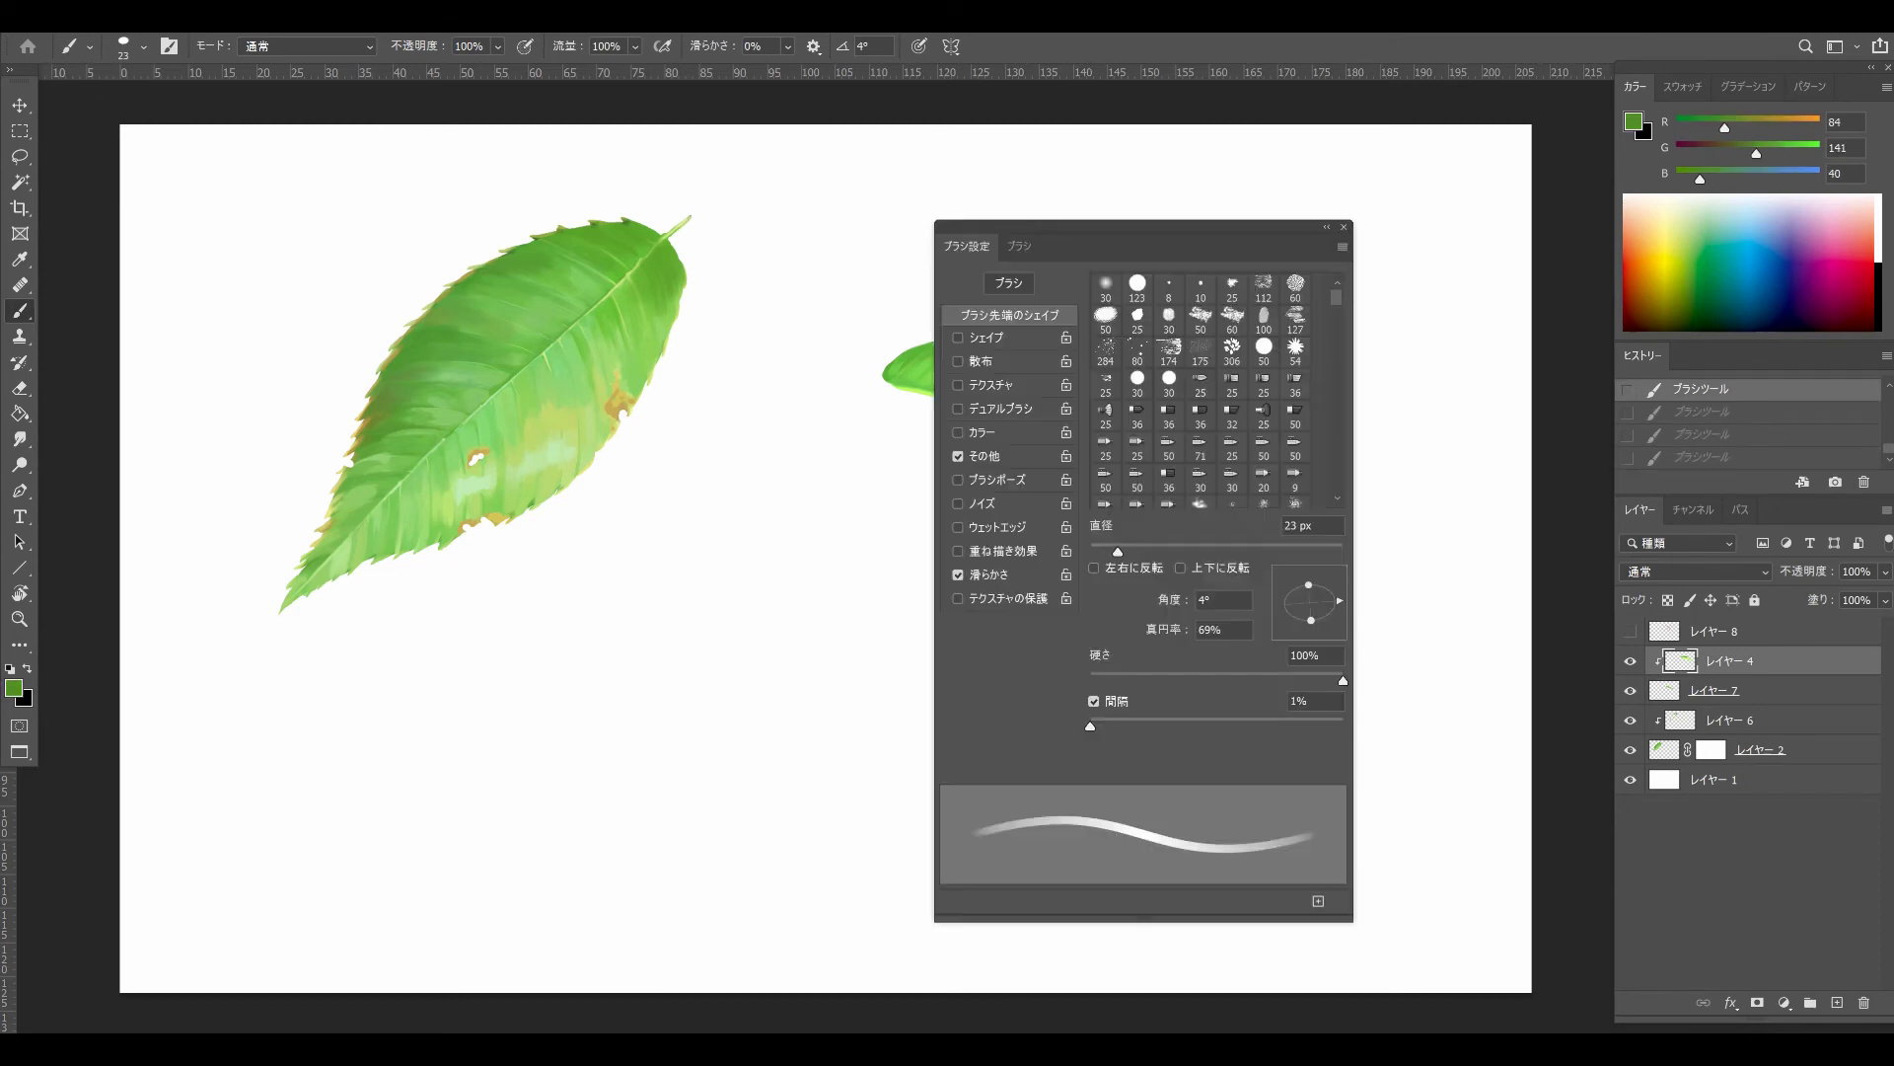
pyautogui.moveTo(1345, 680); pyautogui.dragTo(1150, 679)
pyautogui.press('F5')
pyautogui.moveTo(1048, 383); pyautogui.dragTo(1093, 405)
pyautogui.hotkey('ctrl', 'z')
# Restore the brush hardness to 100% and sample yellow-green (RGB 192, 254, 96) from the underside.
pyautogui.press('F5')
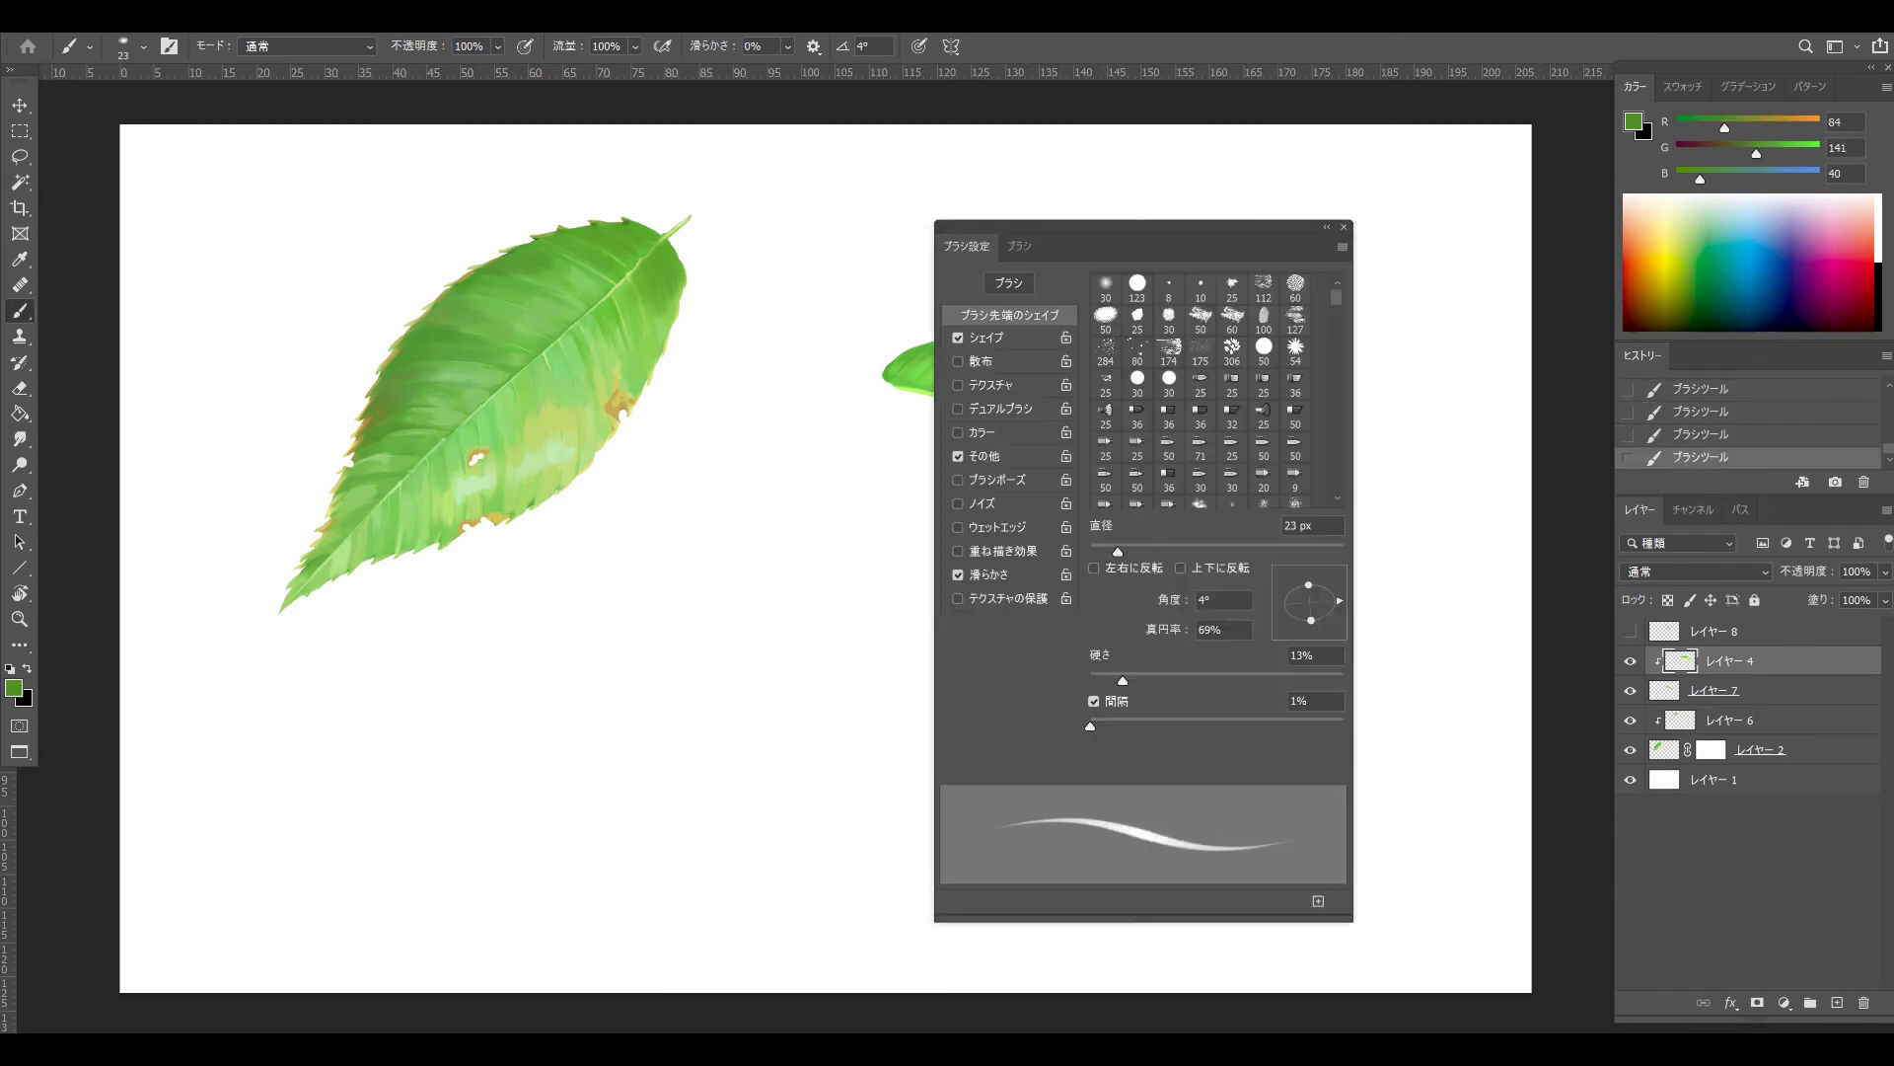
pyautogui.moveTo(1121, 679); pyautogui.dragTo(1345, 680)
pyautogui.press('F5')
pyautogui.keyDown('alt'); pyautogui.click(1039, 417); pyautogui.keyUp('alt')
# Compare the last three strokes by undoing and redoing them, and review the brush's shape, tip and transfer settings.
pyautogui.hotkey('ctrl', 'z')
pyautogui.hotkey('ctrl', 'z')
pyautogui.hotkey('ctrl', 'z')
pyautogui.press('F5')
pyautogui.click(987, 337)
pyautogui.click(1009, 315)
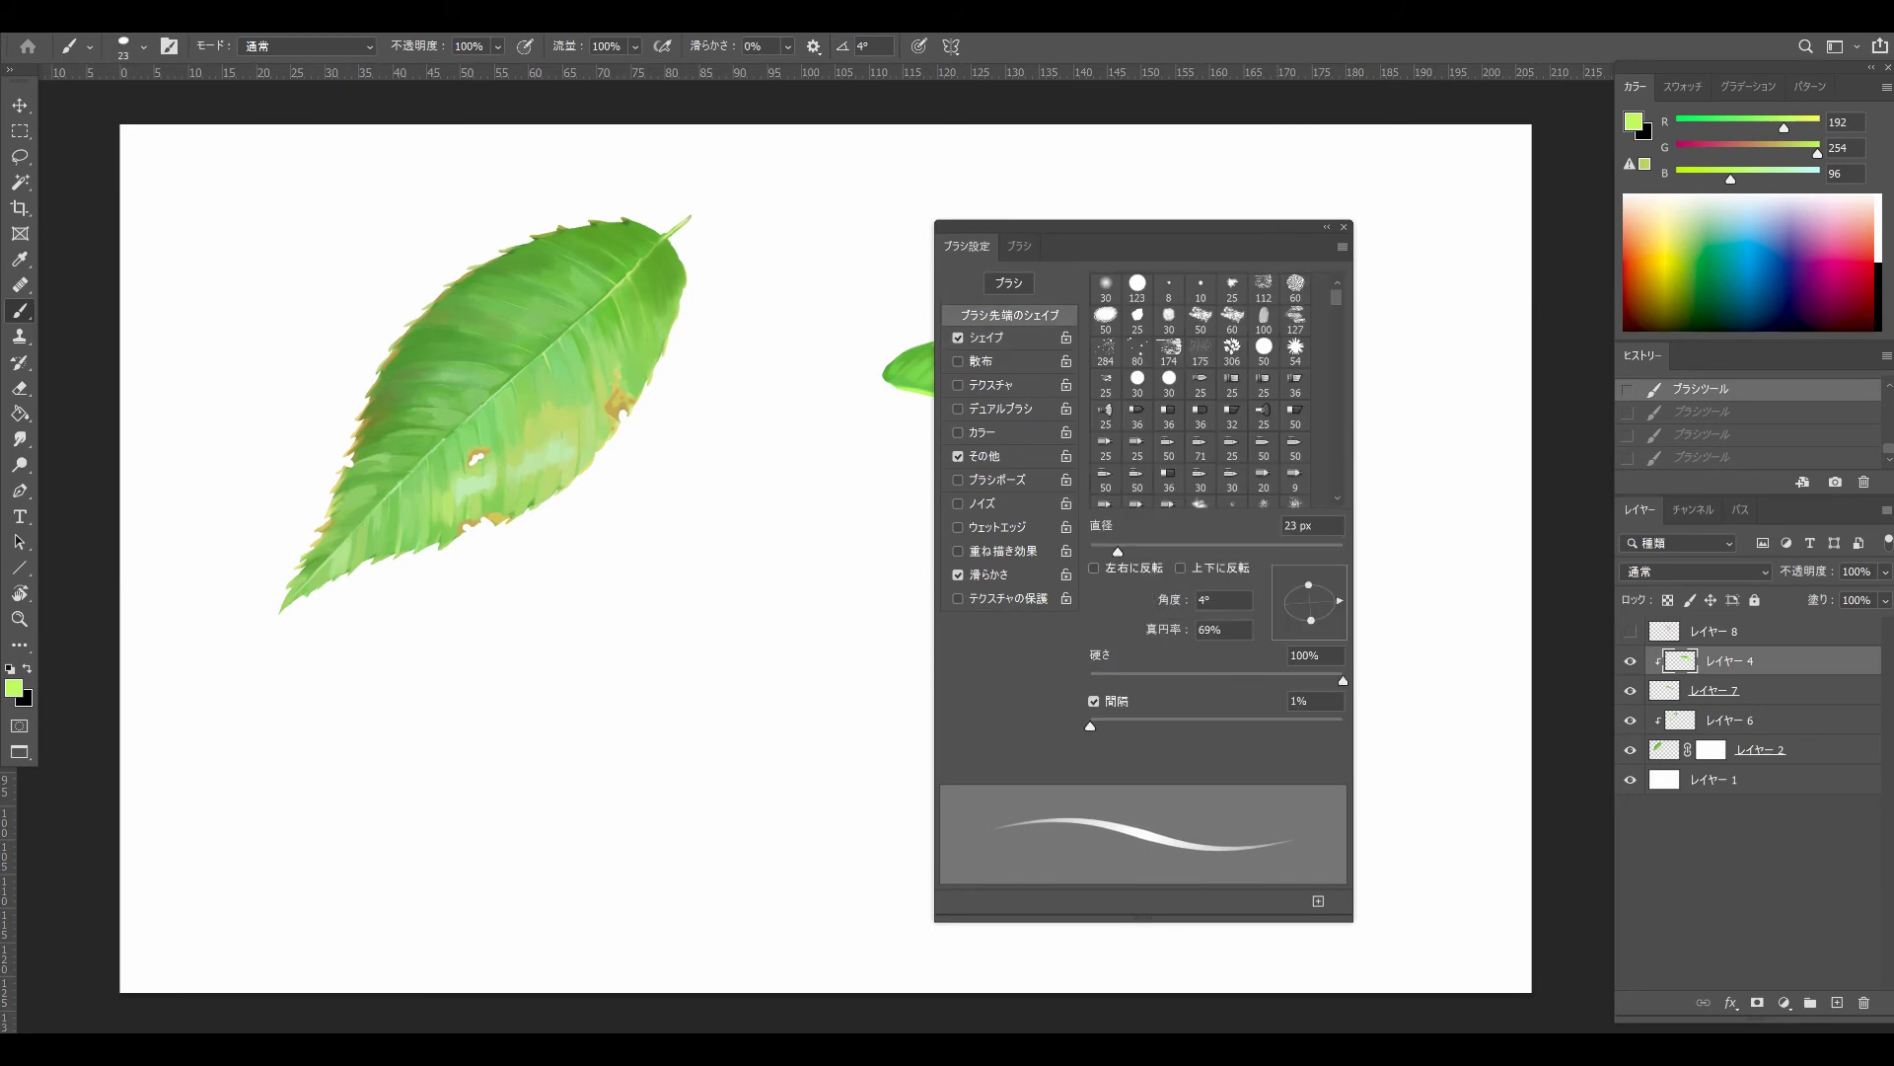
pyautogui.click(985, 456)
pyautogui.press('F5')
pyautogui.hotkey('ctrl', 'shift', 'z')
pyautogui.hotkey('ctrl', 'shift', 'z')
pyautogui.hotkey('ctrl', 'shift', 'z')
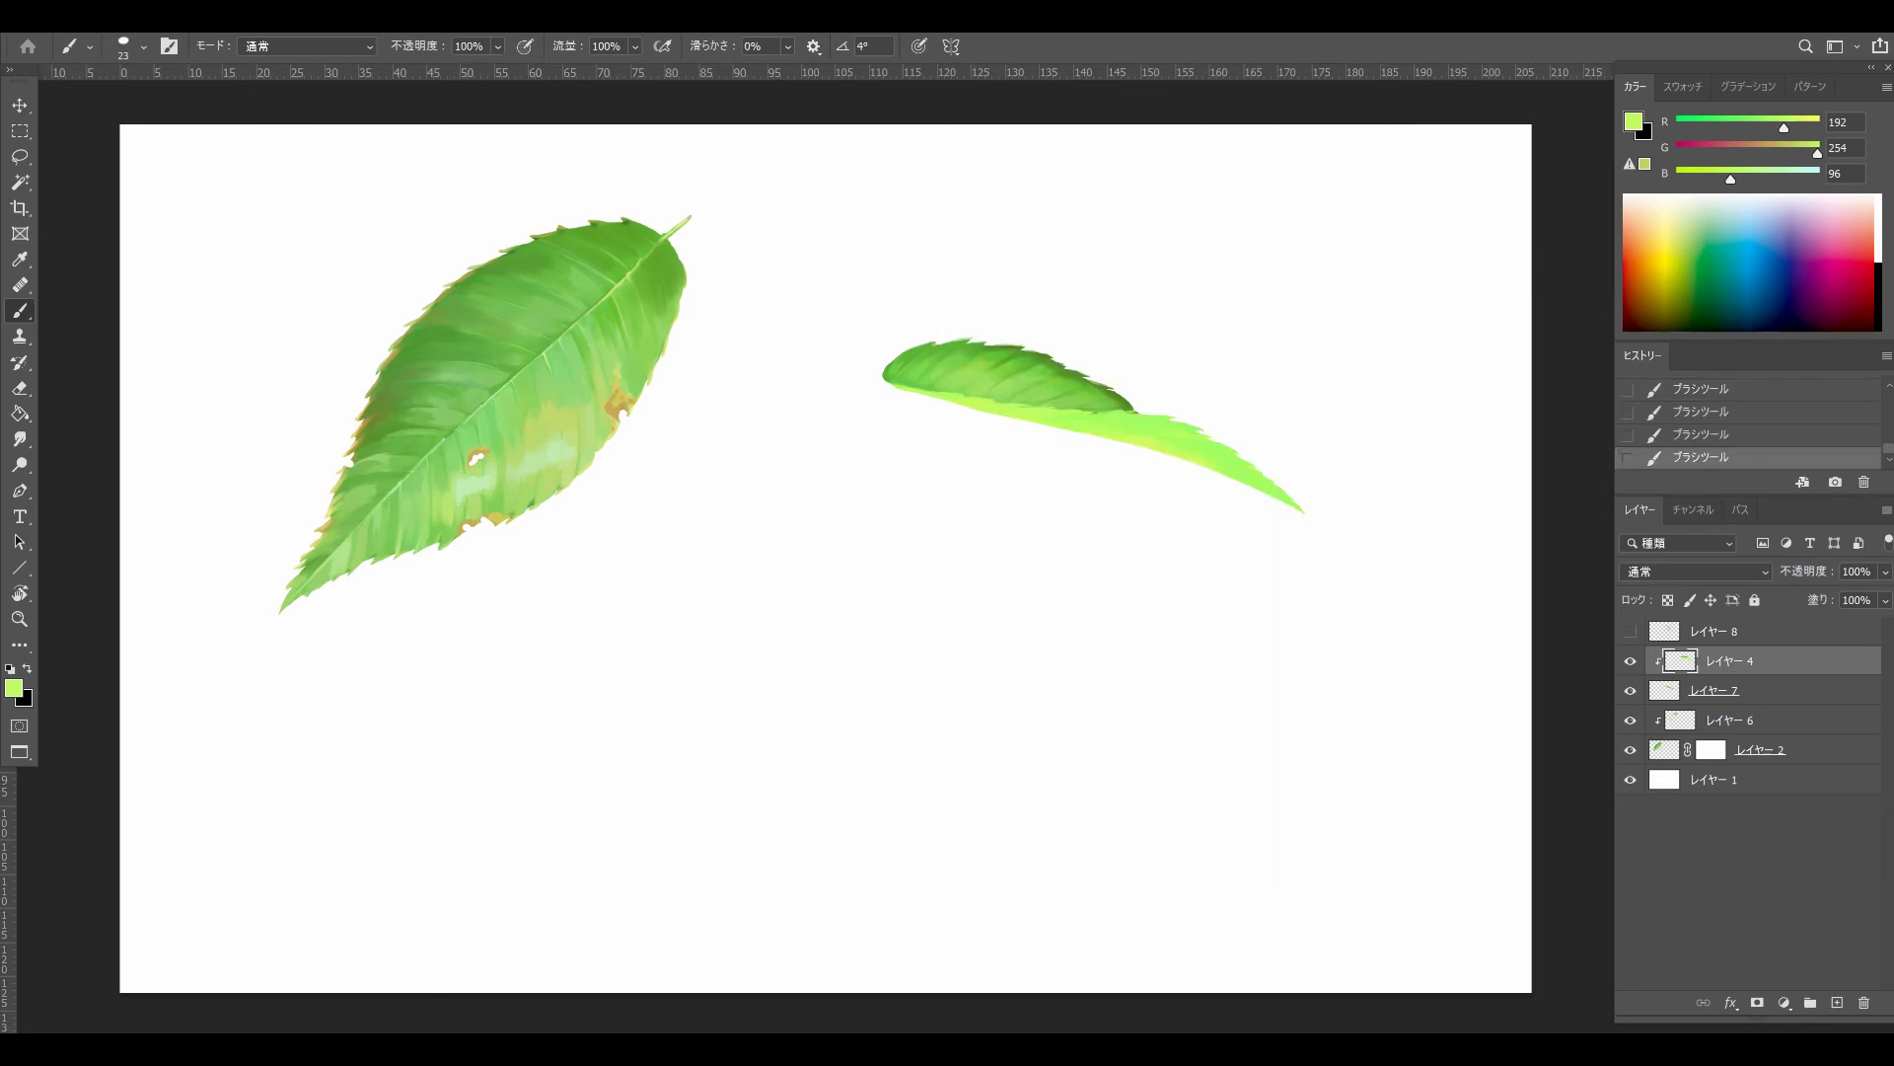
# Mix a light green (RGB 170, 255, 124) for the underside, and sample the green just below the fold.
pyautogui.keyDown('alt'); pyautogui.click(1079, 449); pyautogui.keyUp('alt')
pyautogui.click(14, 688)
pyautogui.click(1362, 327)
pyautogui.click(1223, 143)
pyautogui.click(1539, 130)
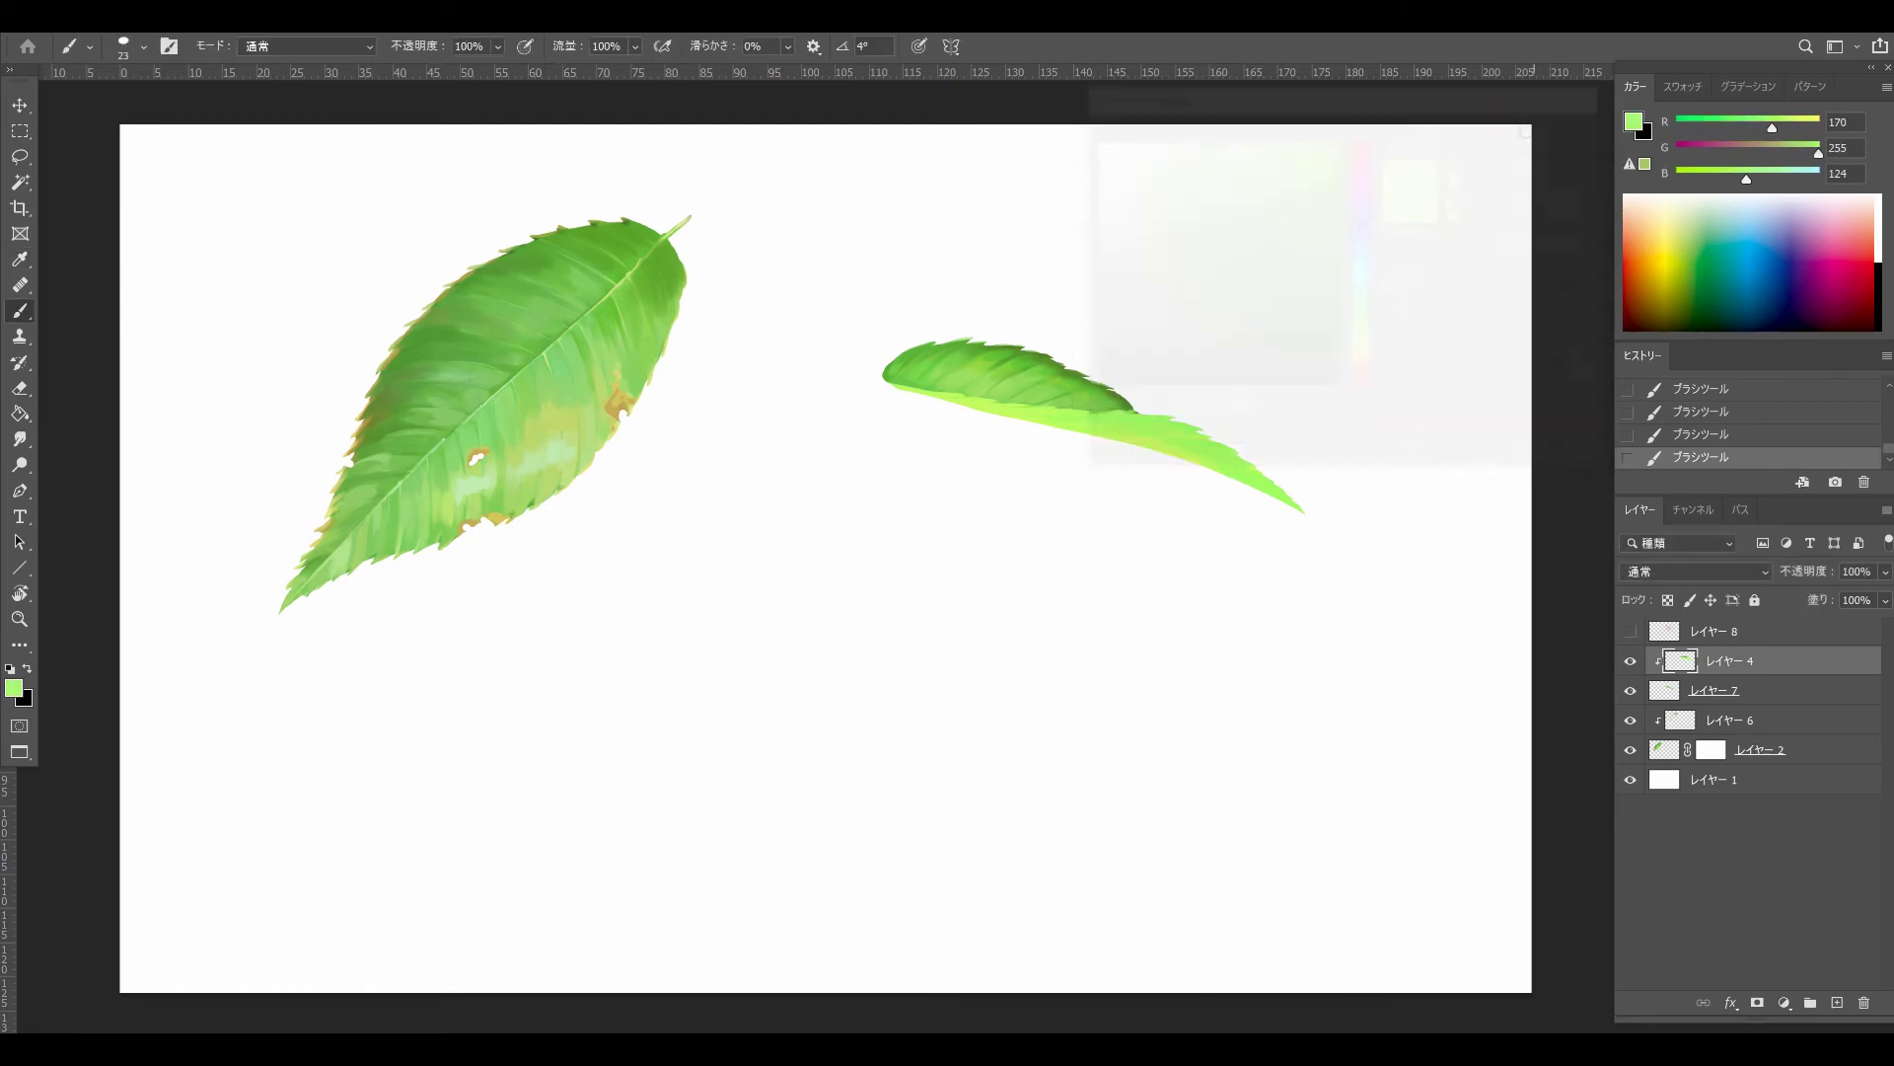
pyautogui.keyDown('alt'); pyautogui.click(1027, 412); pyautogui.keyUp('alt')
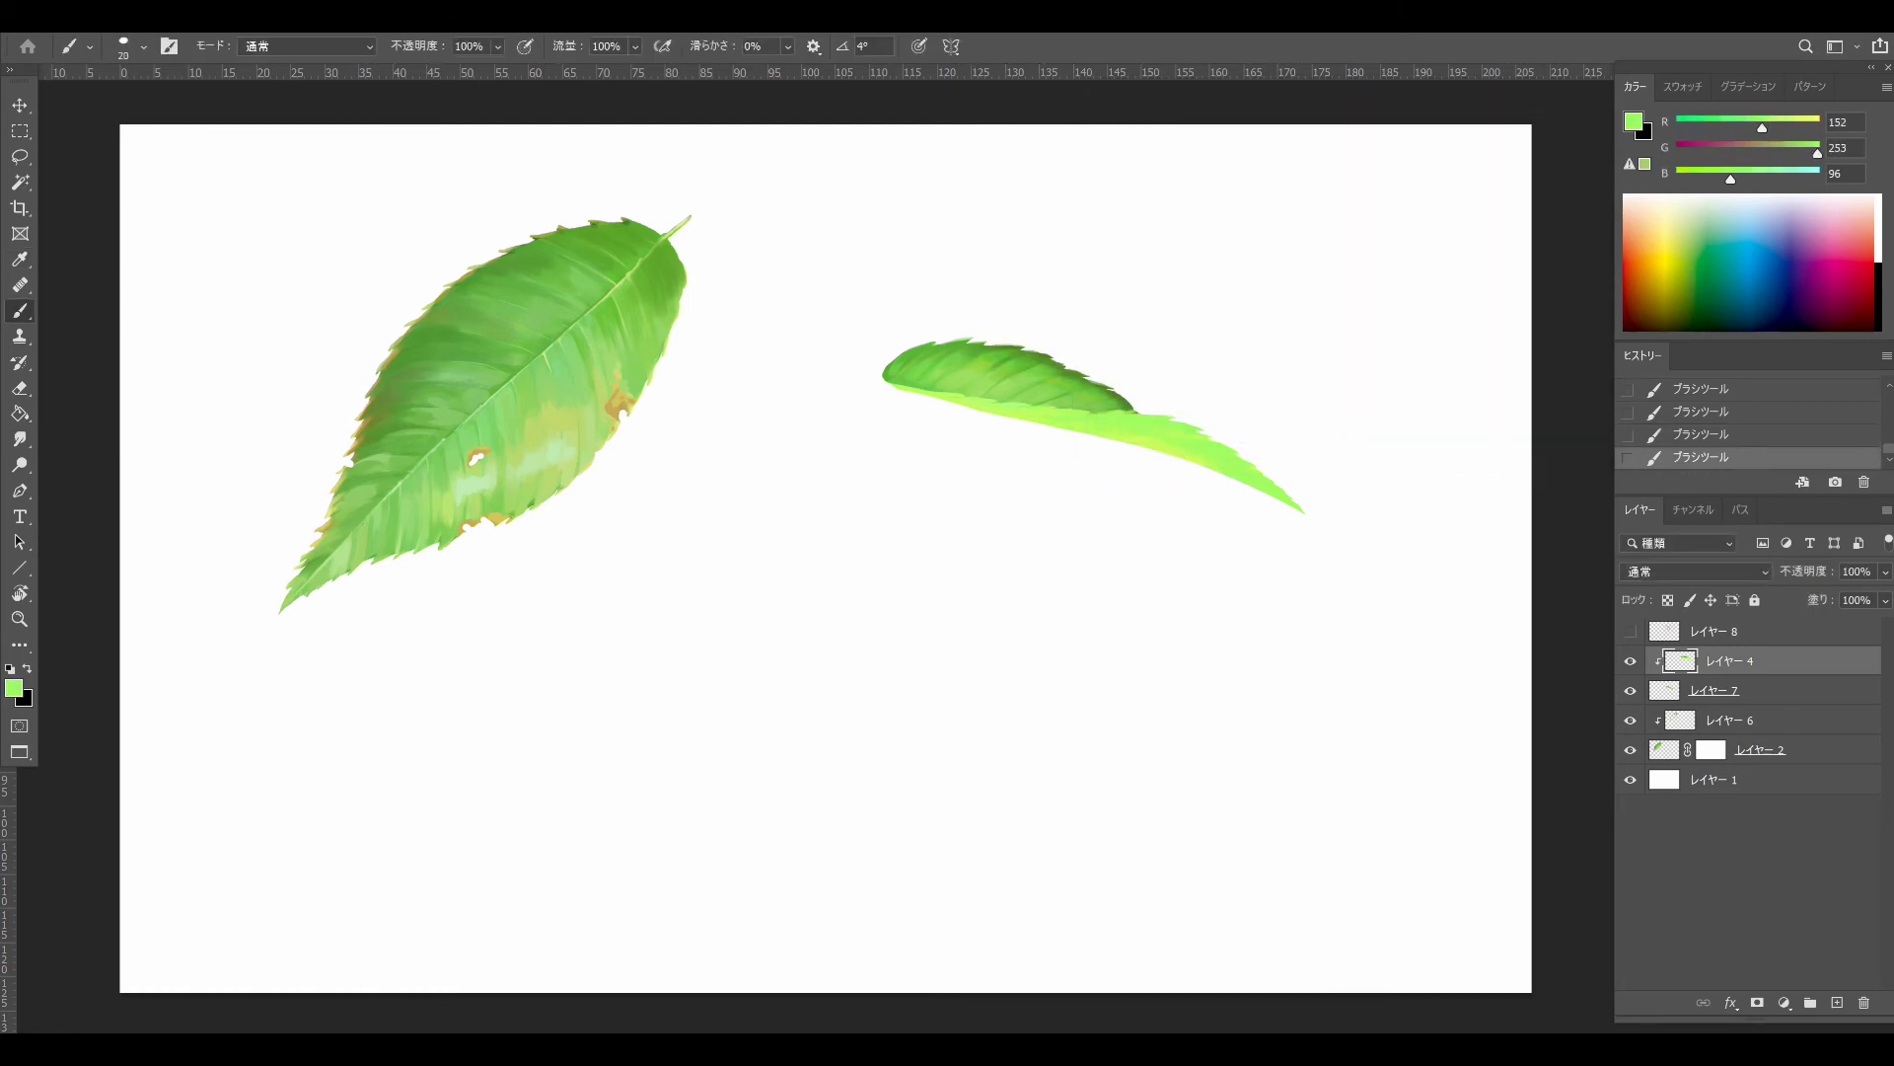
# Adjust the sampled underside colour to a paler green, and shift its hue toward yellow.
pyautogui.click(13, 687)
pyautogui.click(1231, 141)
pyautogui.click(1539, 130)
pyautogui.moveTo(1774, 127); pyautogui.dragTo(1714, 179)
pyautogui.click(14, 687)
pyautogui.click(1362, 333)
pyautogui.click(1539, 130)
# Blend the fold line toward the leaf's rounded end with sampled greens and a short stroke.
pyautogui.keyDown('alt'); pyautogui.click(998, 404); pyautogui.keyUp('alt')
pyautogui.keyDown('alt'); pyautogui.click(999, 403); pyautogui.keyUp('alt')
pyautogui.moveTo(999, 402); pyautogui.dragTo(976, 397)
pyautogui.keyDown('alt'); pyautogui.click(987, 403); pyautogui.keyUp('alt')
pyautogui.keyDown('alt'); pyautogui.click(918, 410); pyautogui.keyUp('alt')
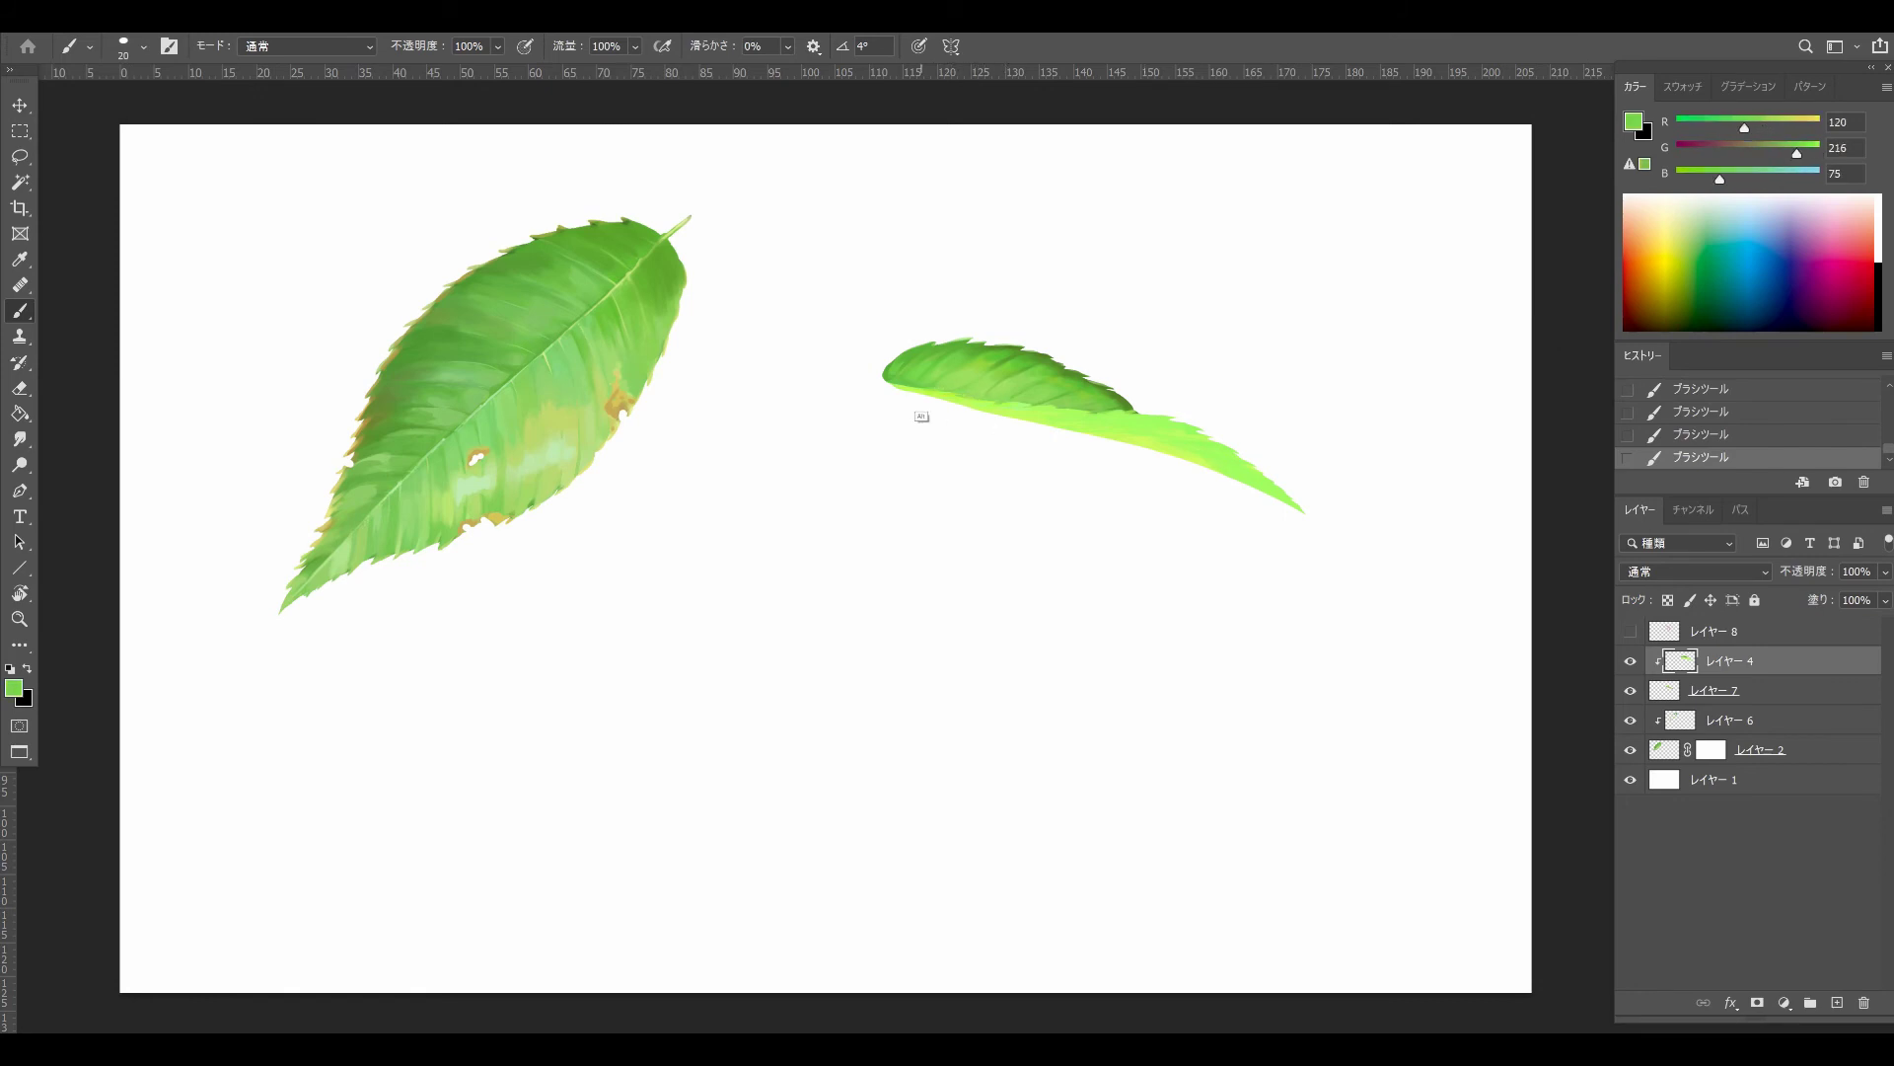
# Enlarge the brush to 32 px and mix a bright yellow (RGB 237, 255, 84) from the sampled underside colour.
pyautogui.press(']')
pyautogui.press(']')
pyautogui.keyDown('alt'); pyautogui.click(1121, 428); pyautogui.keyUp('alt')
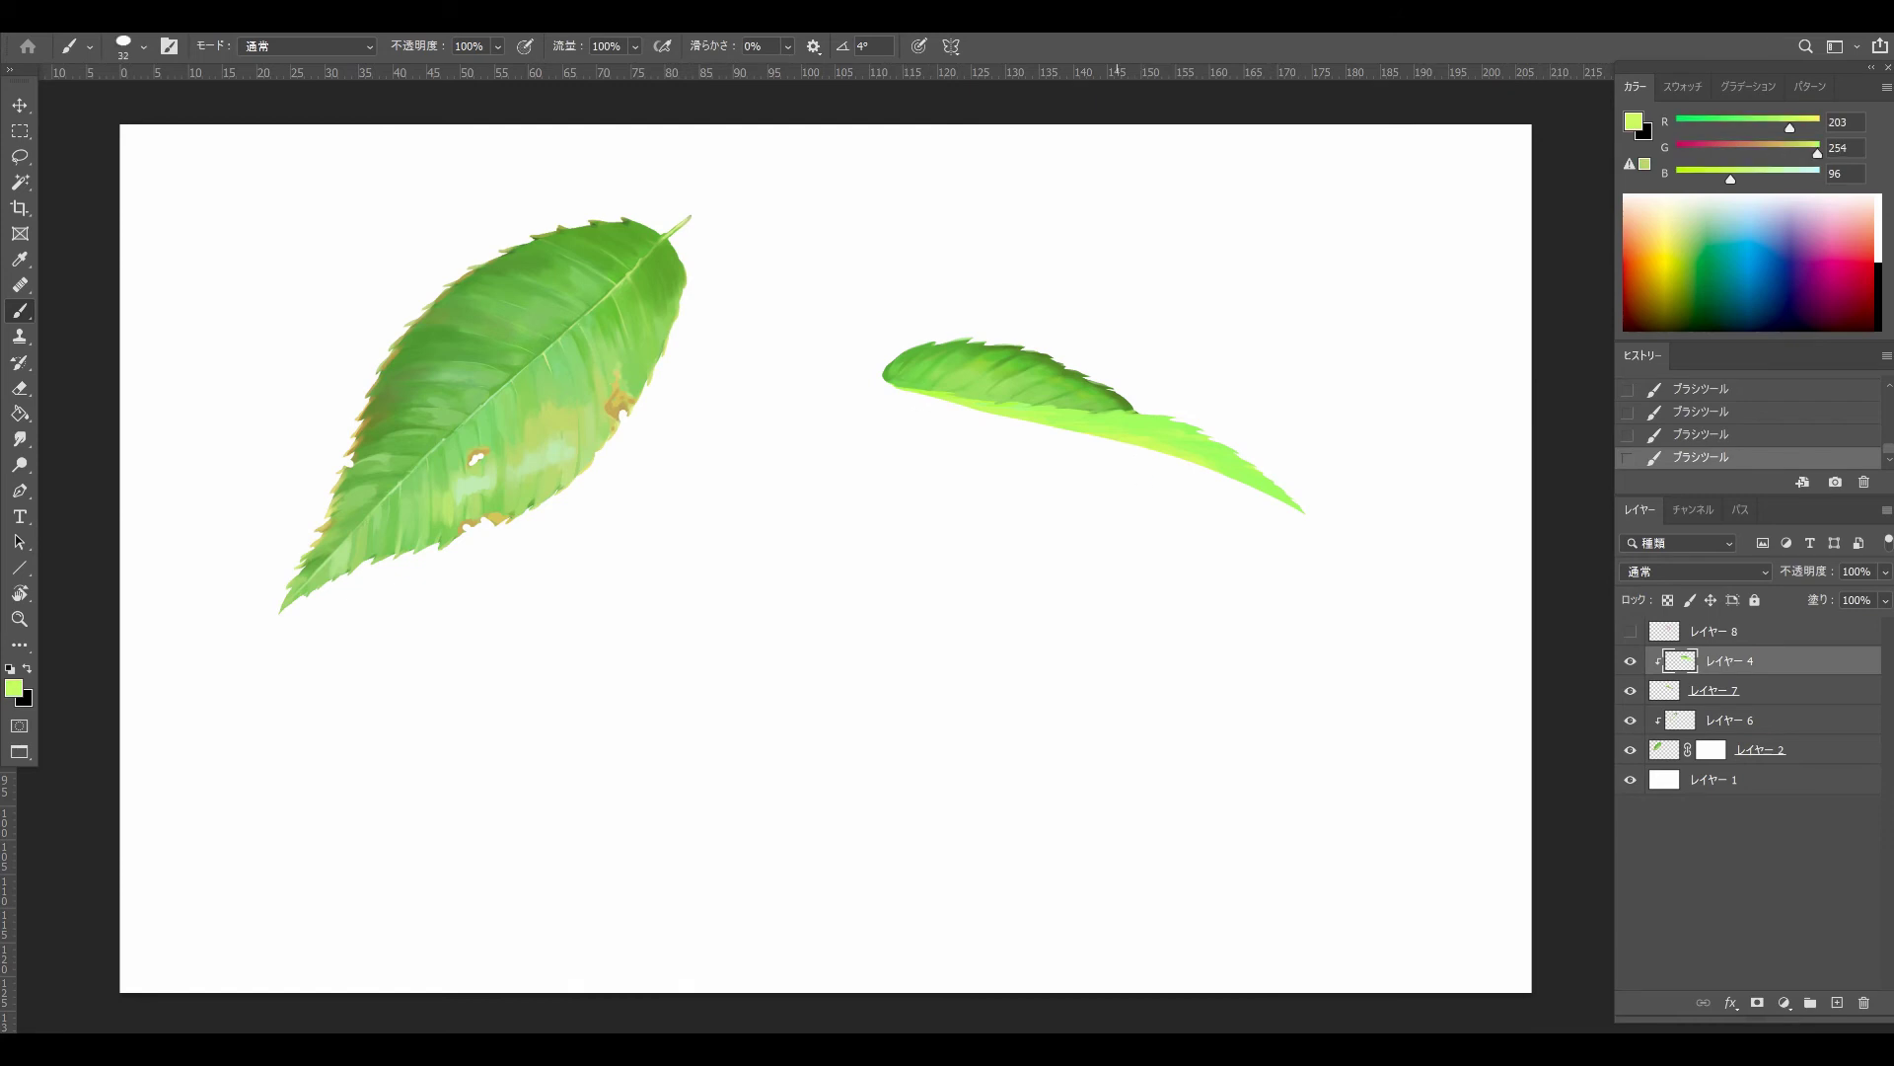
pyautogui.moveTo(1805, 127); pyautogui.dragTo(1820, 128)
pyautogui.click(1633, 122)
pyautogui.moveTo(1245, 139); pyautogui.dragTo(1258, 139)
pyautogui.click(1362, 345)
pyautogui.press('Return')
# Add a soft yellow glow to the underside with a 43 px brush, comparing the strokes by undoing and redoing them.
pyautogui.hotkey('ctrl', 'z')
pyautogui.press('F5')
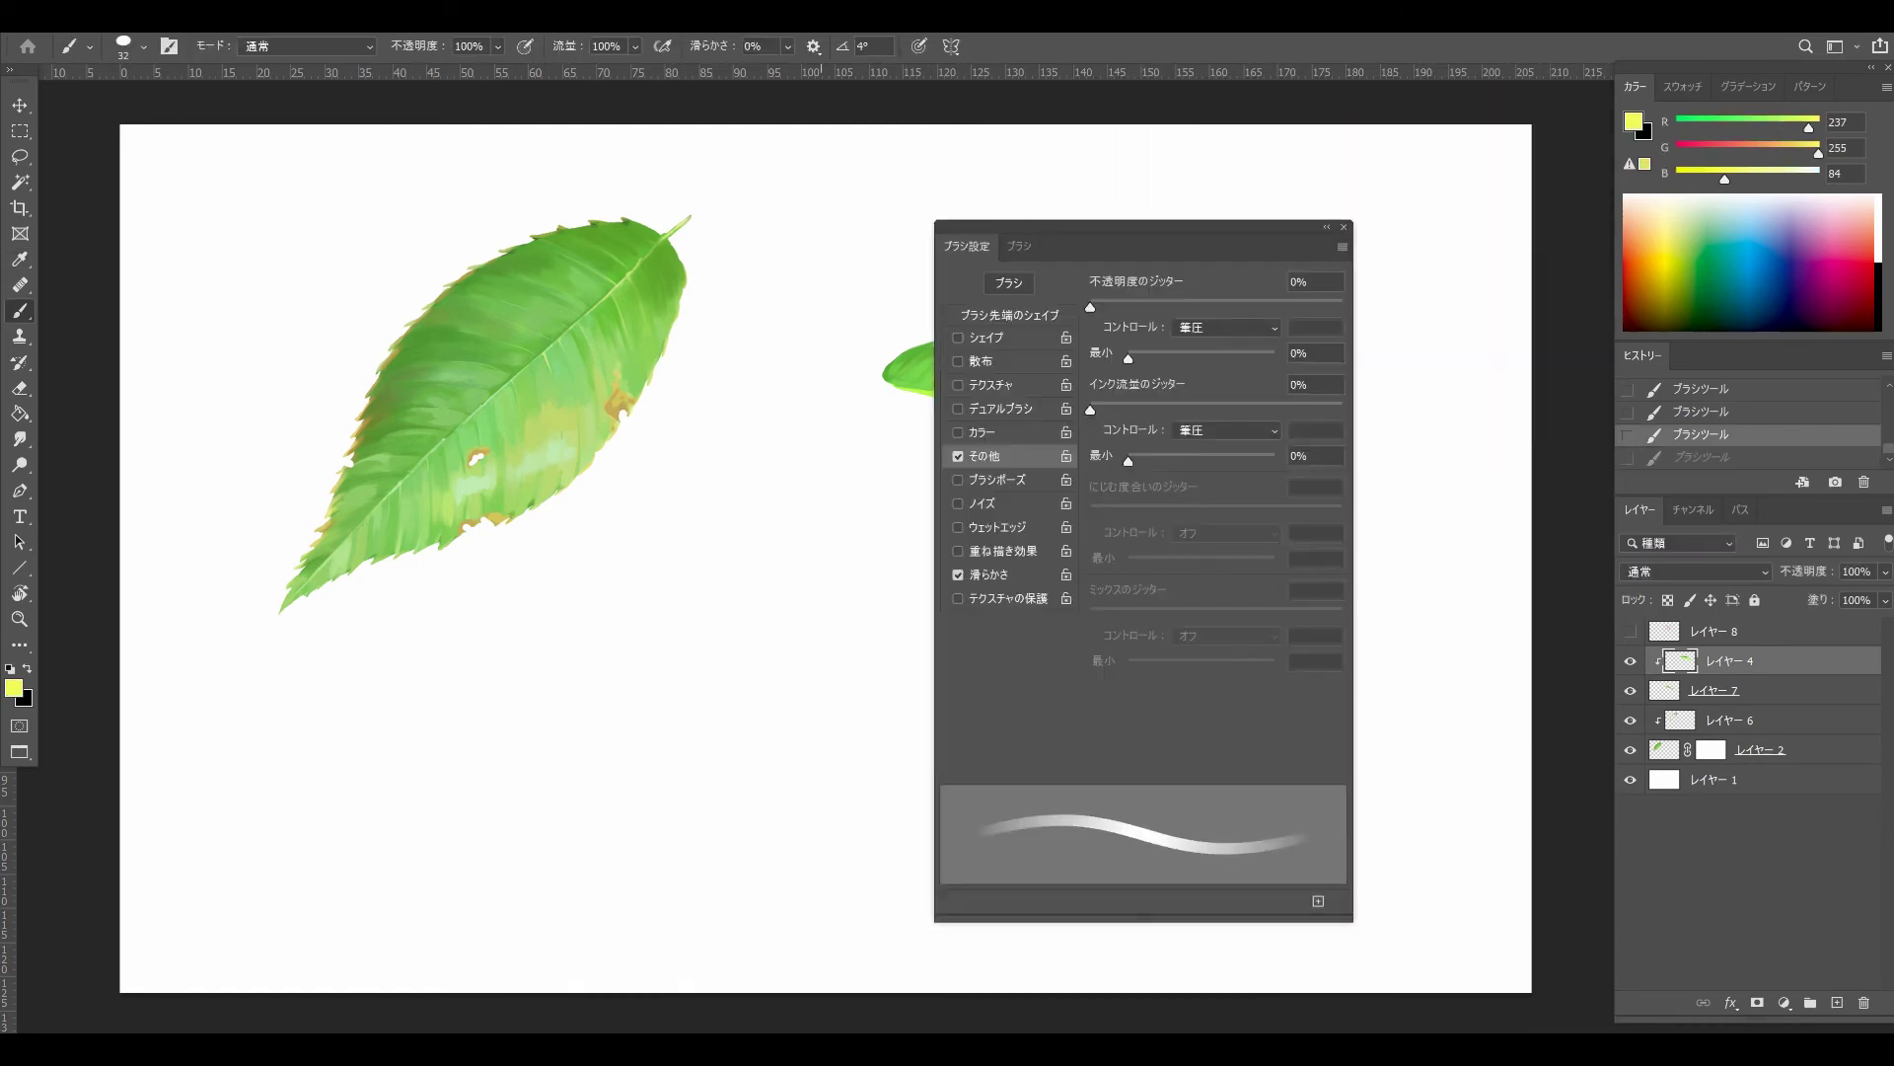
pyautogui.press('F5')
pyautogui.hotkey('ctrl', 'shift', 'z')
pyautogui.press('F5')
pyautogui.press('F5')
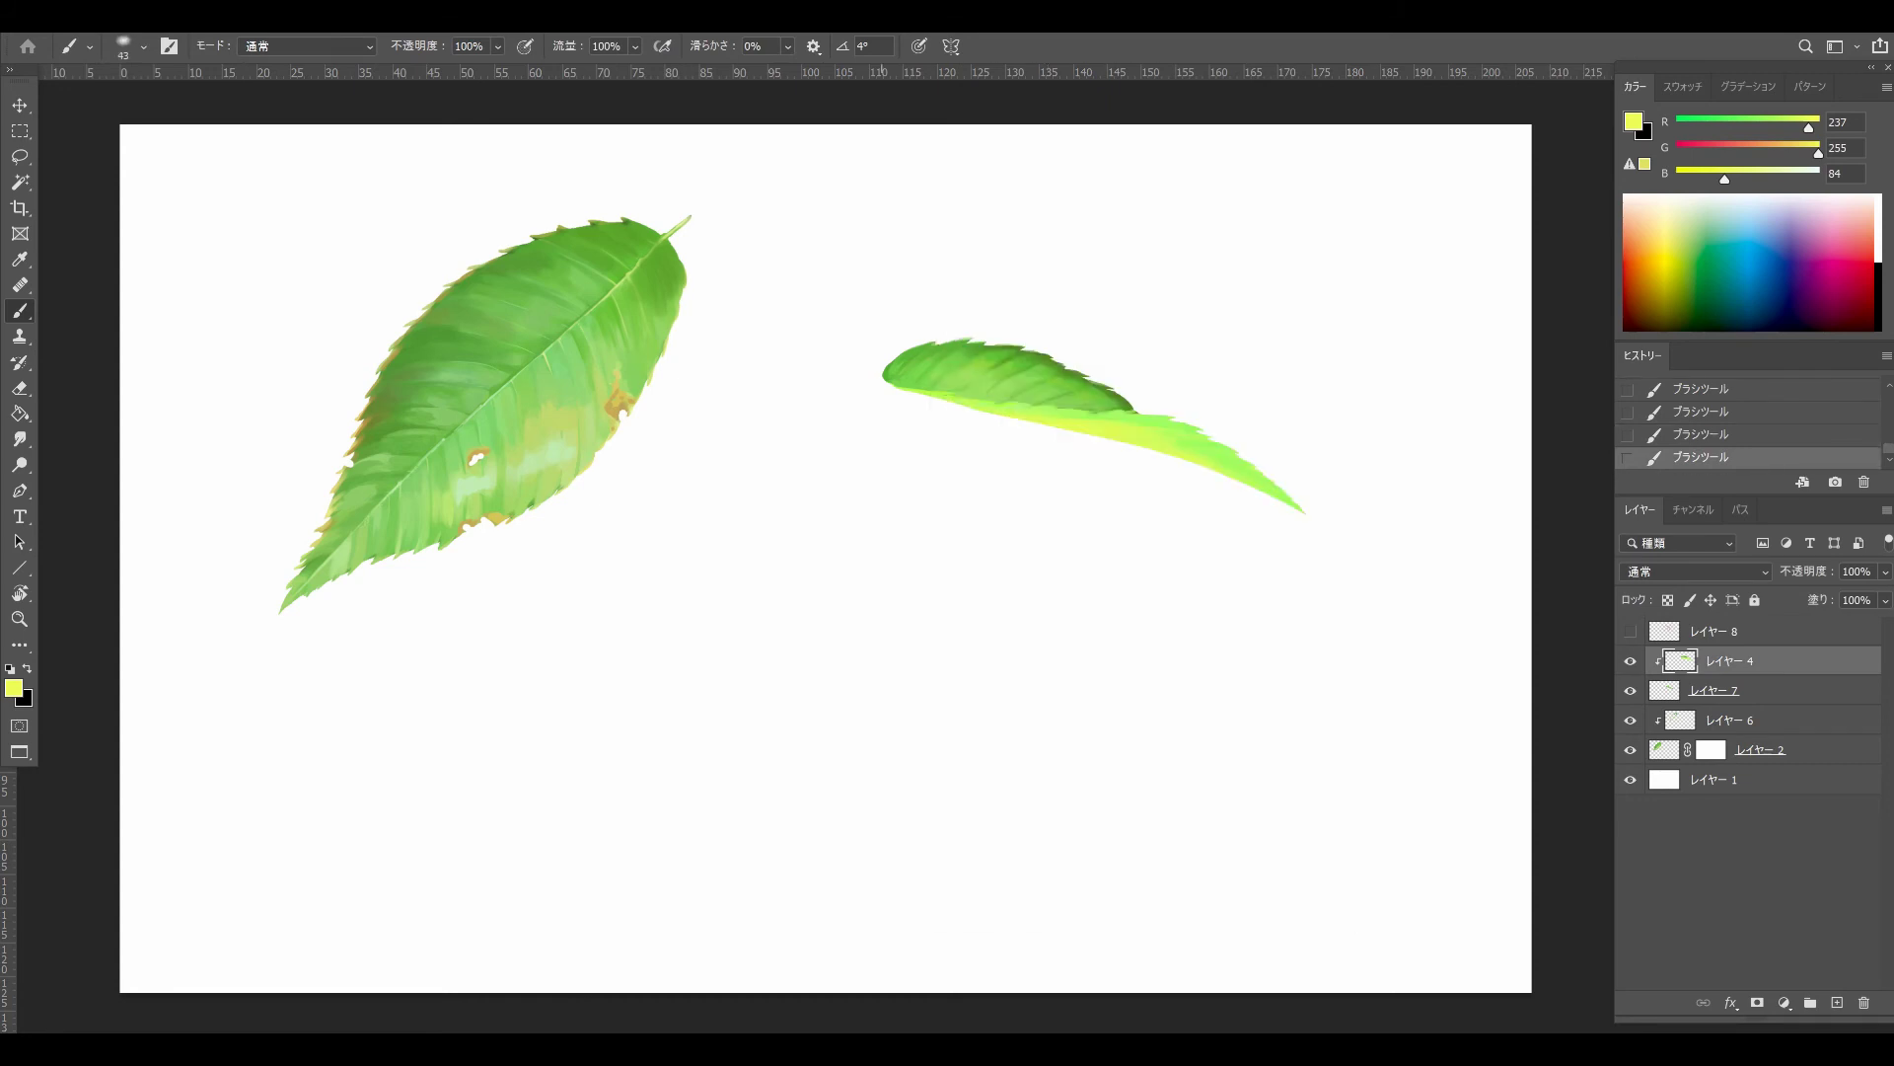
pyautogui.hotkey('ctrl', 'z')
pyautogui.hotkey('ctrl', 'shift', 'z')
# Sample the underside greens, harden the 18 px brush, and paint a short stroke where the fold meets the serrated tip.
pyautogui.keyDown('alt'); pyautogui.click(1107, 424); pyautogui.keyUp('alt')
pyautogui.keyDown('alt'); pyautogui.click(1152, 426); pyautogui.keyUp('alt')
pyautogui.press('F5')
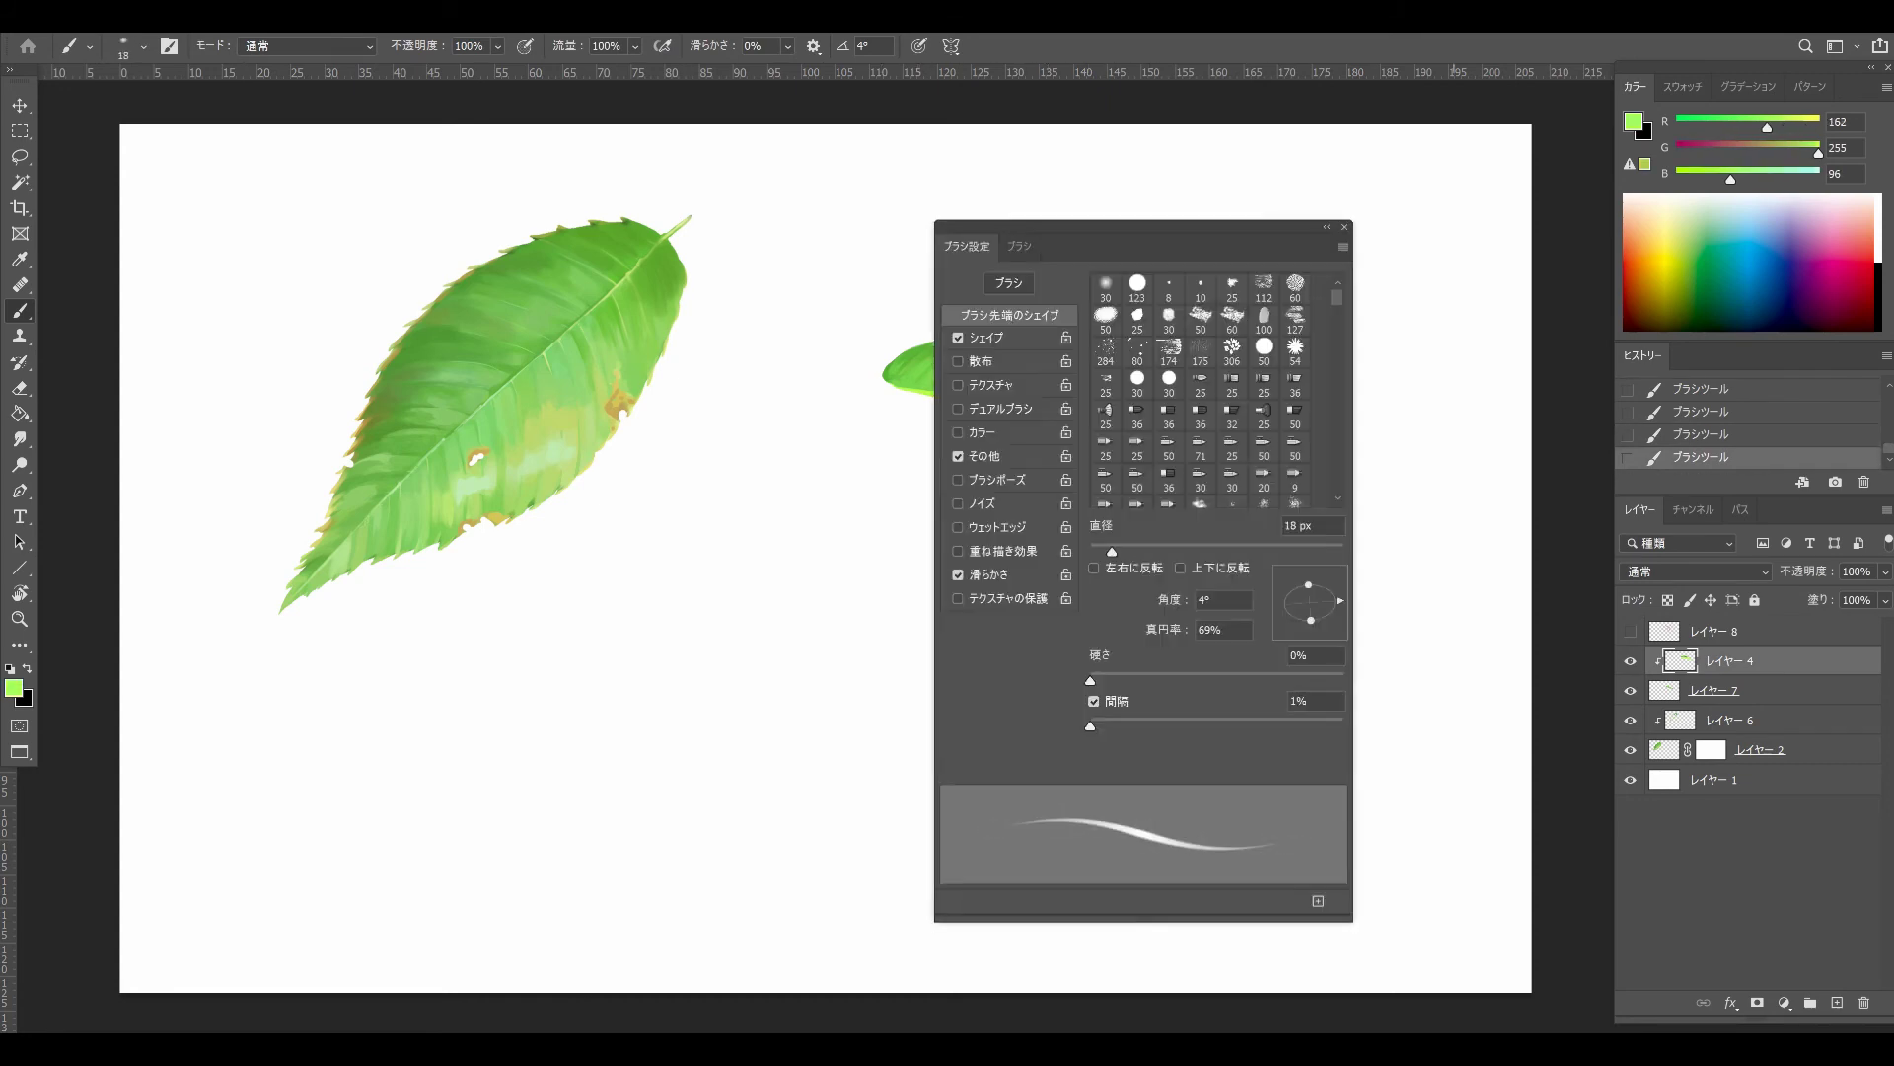
pyautogui.moveTo(1090, 681); pyautogui.dragTo(1315, 681)
pyautogui.press('F5')
pyautogui.keyDown('alt'); pyautogui.click(1125, 406); pyautogui.keyUp('alt')
pyautogui.moveTo(1116, 409); pyautogui.dragTo(1136, 412)
# Compare the last stroke near the fold by undoing and redoing it, and sample light green (RGB 167, 253, 95) beside it.
pyautogui.press('F5')
pyautogui.press('F5')
pyautogui.hotkey('ctrl', 'z')
pyautogui.hotkey('ctrl', 'shift', 'z')
pyautogui.keyDown('alt'); pyautogui.click(1095, 420); pyautogui.keyUp('alt')
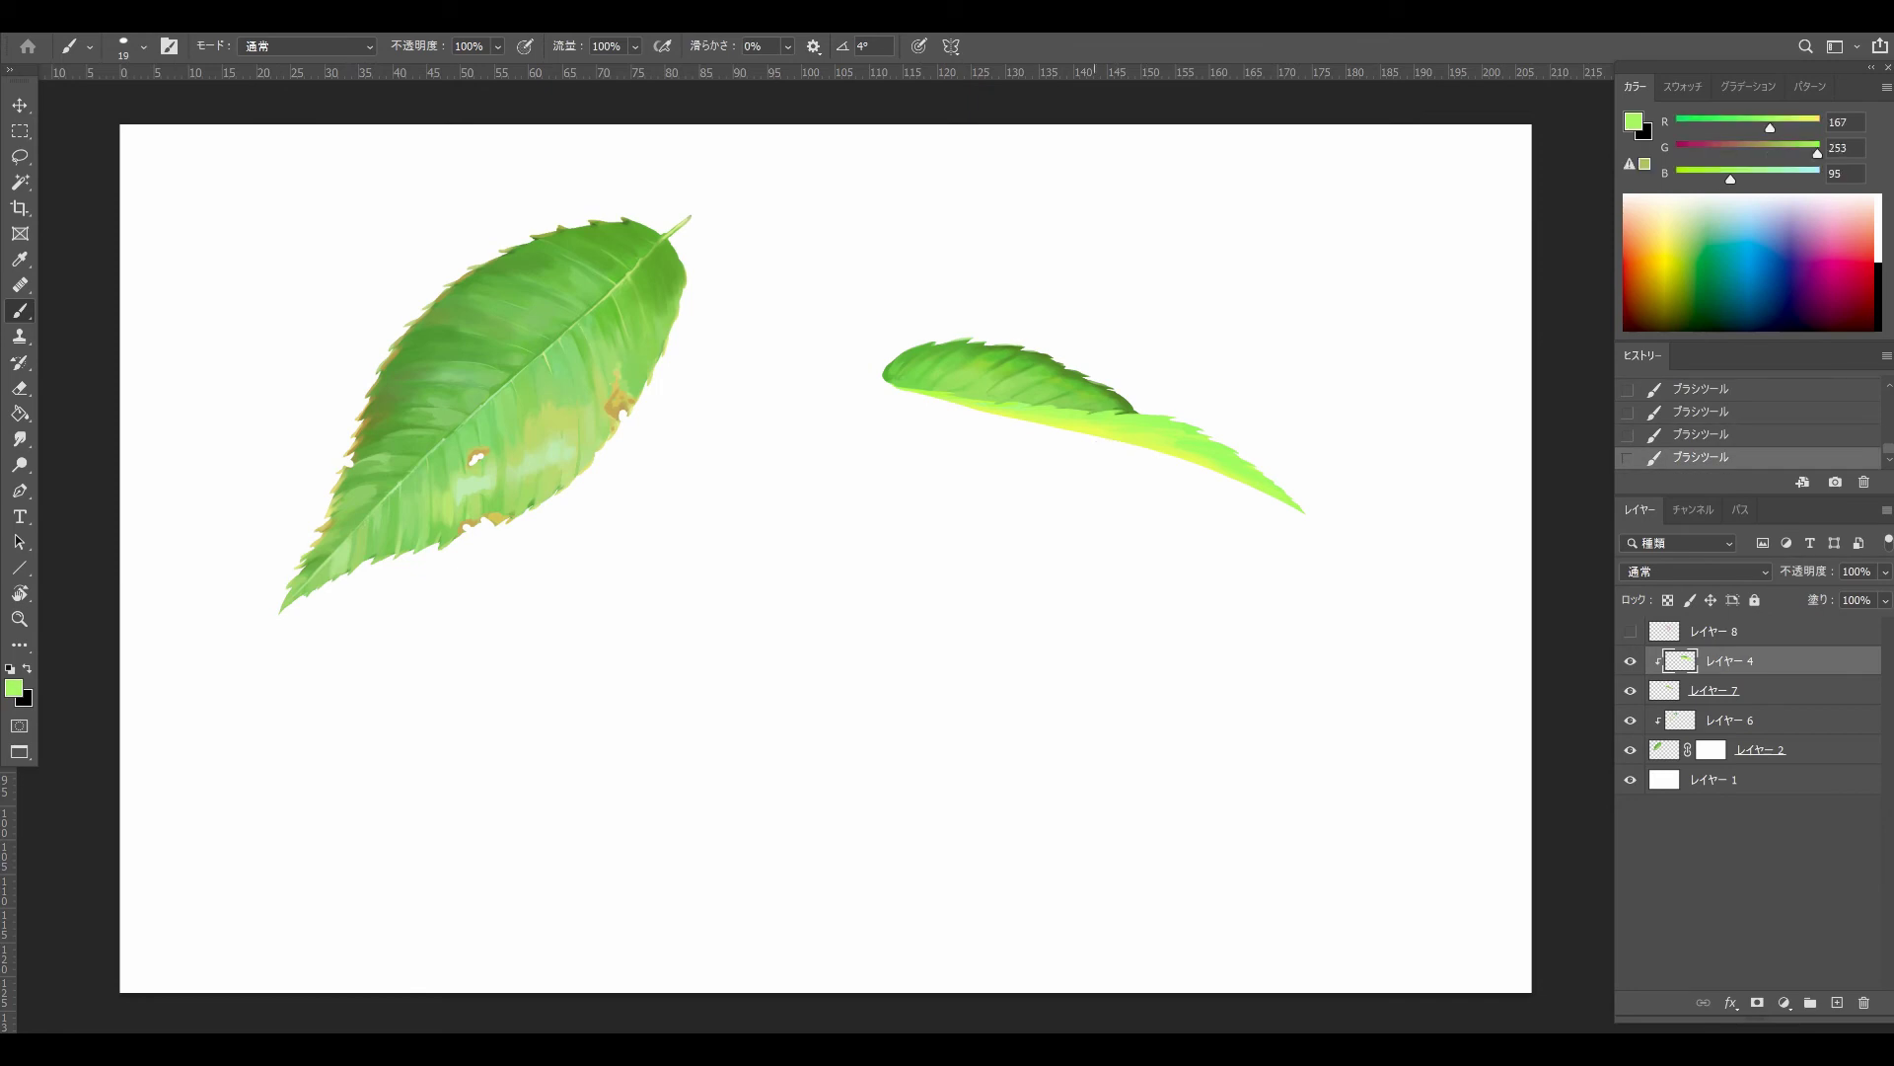
# Sample greens along the fold line of the second leaf and undo the last stroke there.
pyautogui.hotkey('ctrl', 'z')
pyautogui.hotkey('ctrl', 'shift', 'z')
pyautogui.keyDown('alt'); pyautogui.click(998, 406); pyautogui.keyUp('alt')
pyautogui.keyDown('alt'); pyautogui.click(1090, 419); pyautogui.keyUp('alt')
pyautogui.hotkey('ctrl', 'z')
pyautogui.press('F5')
pyautogui.press('F5')
# Paint along the second leaf's underside toward the tip, resample its greens, and undo the last stroke.
pyautogui.moveTo(1091, 430)
pyautogui.mouseDown()
pyautogui.moveTo(1144, 442)
pyautogui.moveTo(1184, 482)
pyautogui.mouseUp()
pyautogui.keyDown('alt'); pyautogui.click(1159, 437); pyautogui.keyUp('alt')
pyautogui.keyDown('alt'); pyautogui.click(1129, 436); pyautogui.keyUp('alt')
pyautogui.keyDown('alt'); pyautogui.click(1071, 432); pyautogui.keyUp('alt')
pyautogui.hotkey('ctrl', 'z')
# Soften the 35 px brush, paint sampled green (RGB 127, 217, 78) along the serrated edge beyond the fold, and reduce the brush to 21 px.
pyautogui.press('F5')
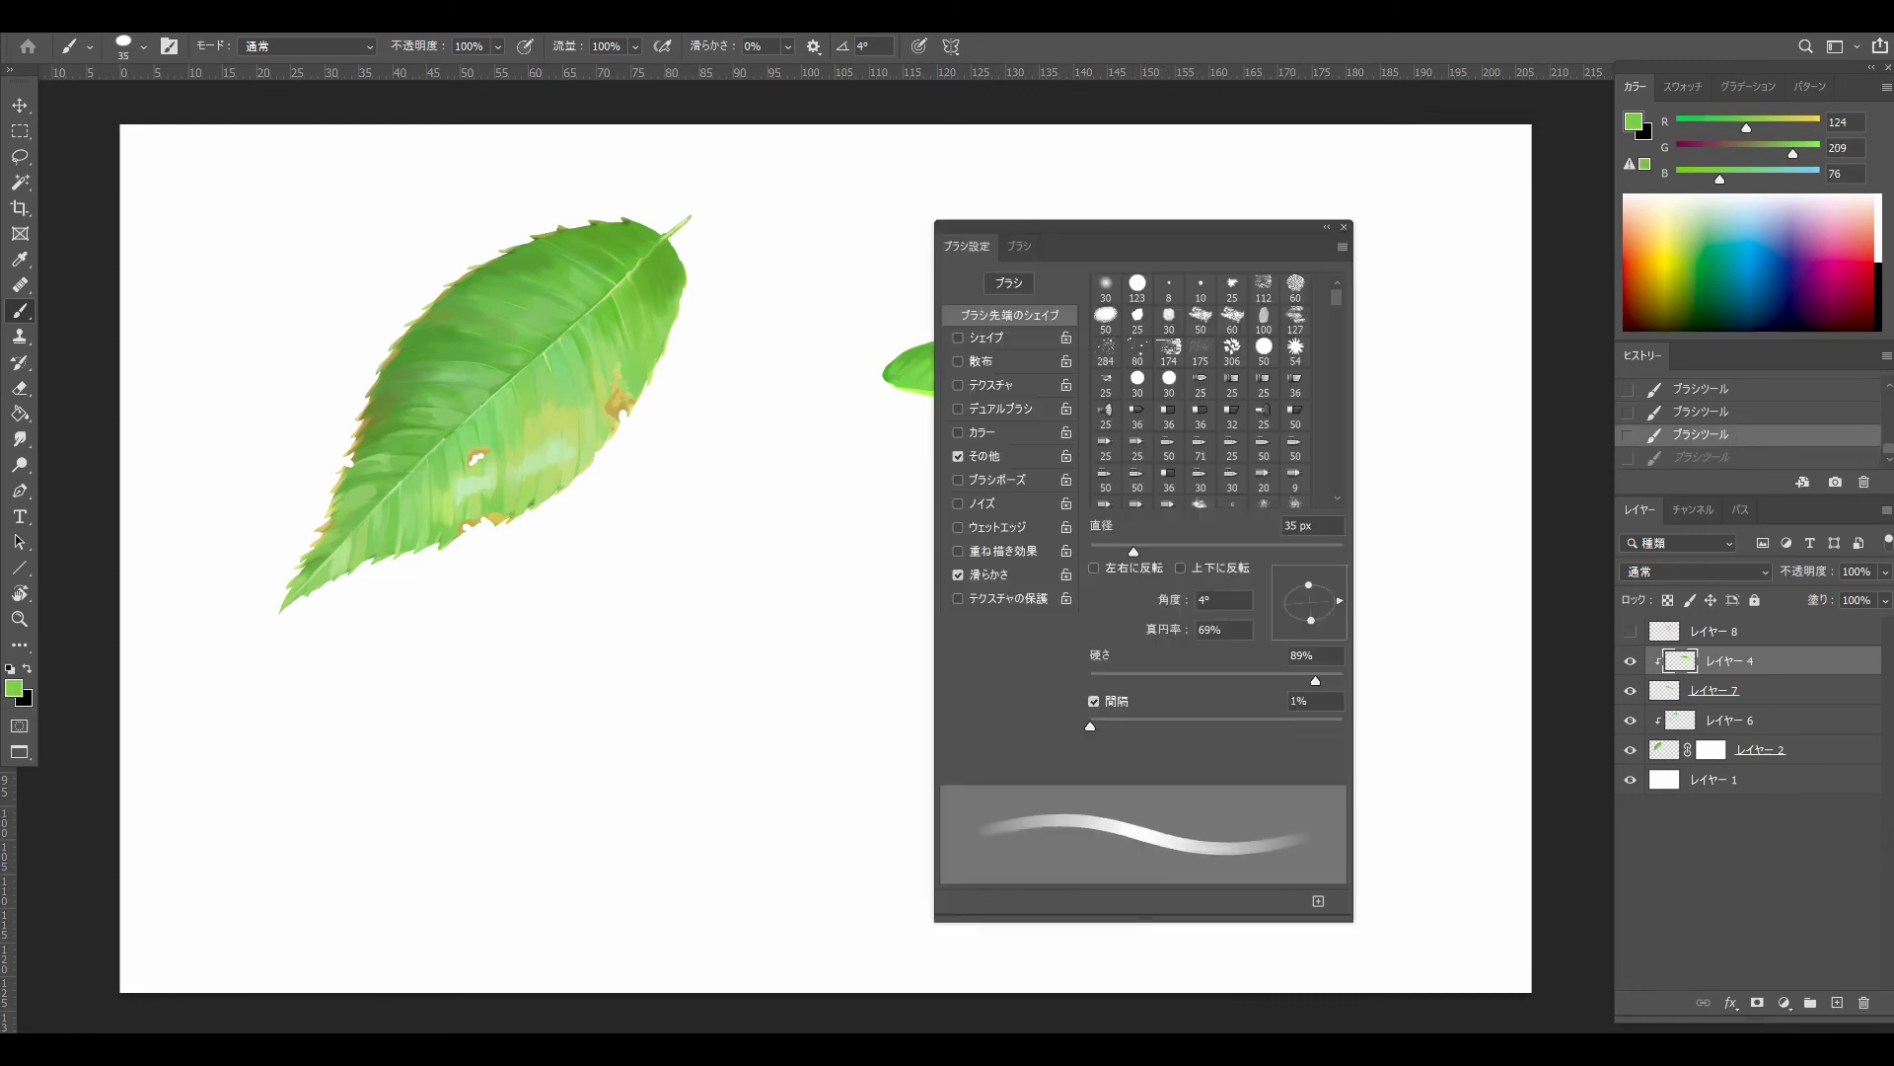
pyautogui.moveTo(1316, 679); pyautogui.dragTo(1110, 680)
pyautogui.press('F5')
pyautogui.keyDown('alt'); pyautogui.click(1135, 421); pyautogui.keyUp('alt')
pyautogui.moveTo(1115, 422); pyautogui.dragTo(1217, 452)
pyautogui.press('[')
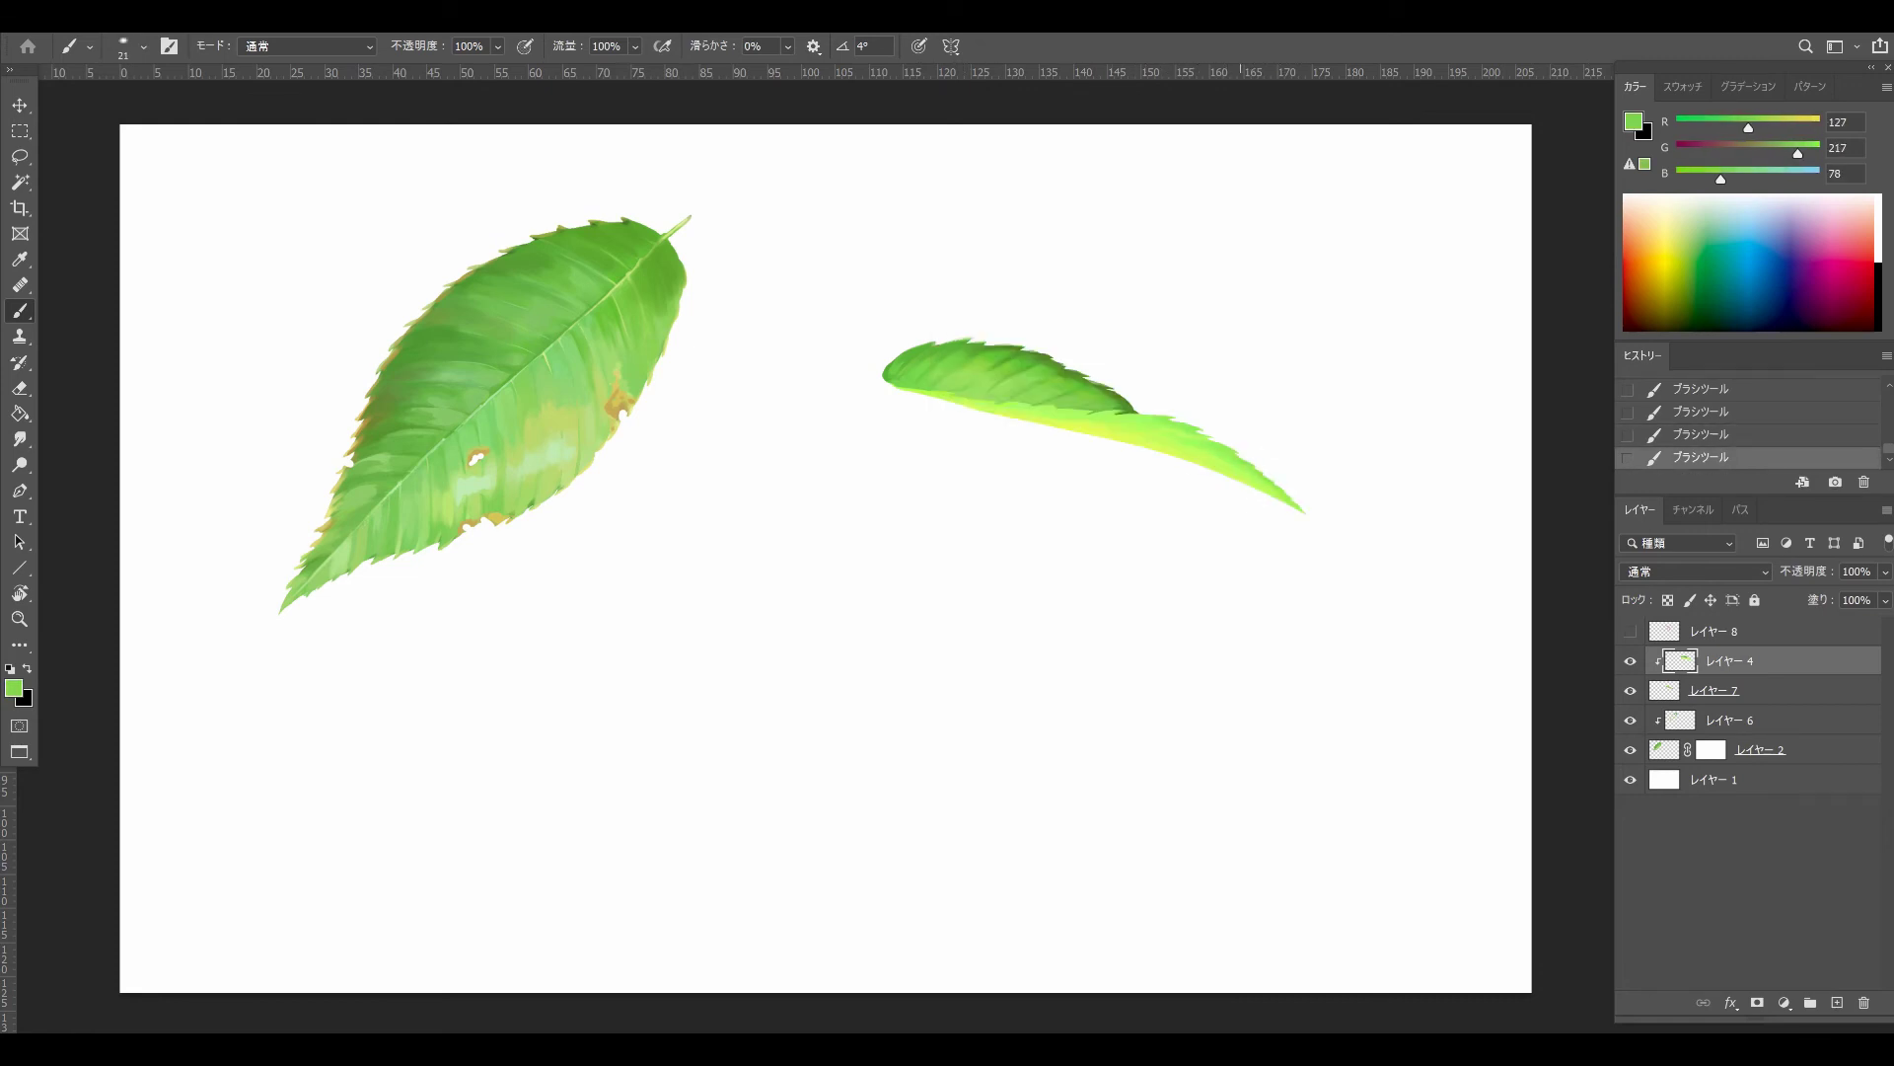
# Sample greens from the serrated edge near the tip and compare the last stroke by undoing and redoing it.
pyautogui.keyDown('alt'); pyautogui.click(1272, 485); pyautogui.keyUp('alt')
pyautogui.press('F5')
pyautogui.press('F5')
pyautogui.keyDown('alt'); pyautogui.click(1260, 478); pyautogui.keyUp('alt')
pyautogui.hotkey('ctrl', 'z')
pyautogui.hotkey('ctrl', 'shift', 'z')
pyautogui.keyDown('alt'); pyautogui.click(1137, 423); pyautogui.keyUp('alt')
# Enlarge the brush to 35 px and mix a light green (RGB 183, 240, 117) from colours sampled on the upper surface.
pyautogui.press(']')
pyautogui.press(']')
pyautogui.press(']')
pyautogui.keyDown('alt'); pyautogui.click(976, 410); pyautogui.keyUp('alt')
pyautogui.keyDown('alt'); pyautogui.click(1003, 406); pyautogui.keyUp('alt')
pyautogui.keyDown('alt'); pyautogui.click(1036, 407); pyautogui.keyUp('alt')
pyautogui.keyDown('alt'); pyautogui.click(1068, 382); pyautogui.keyUp('alt')
pyautogui.click(14, 688)
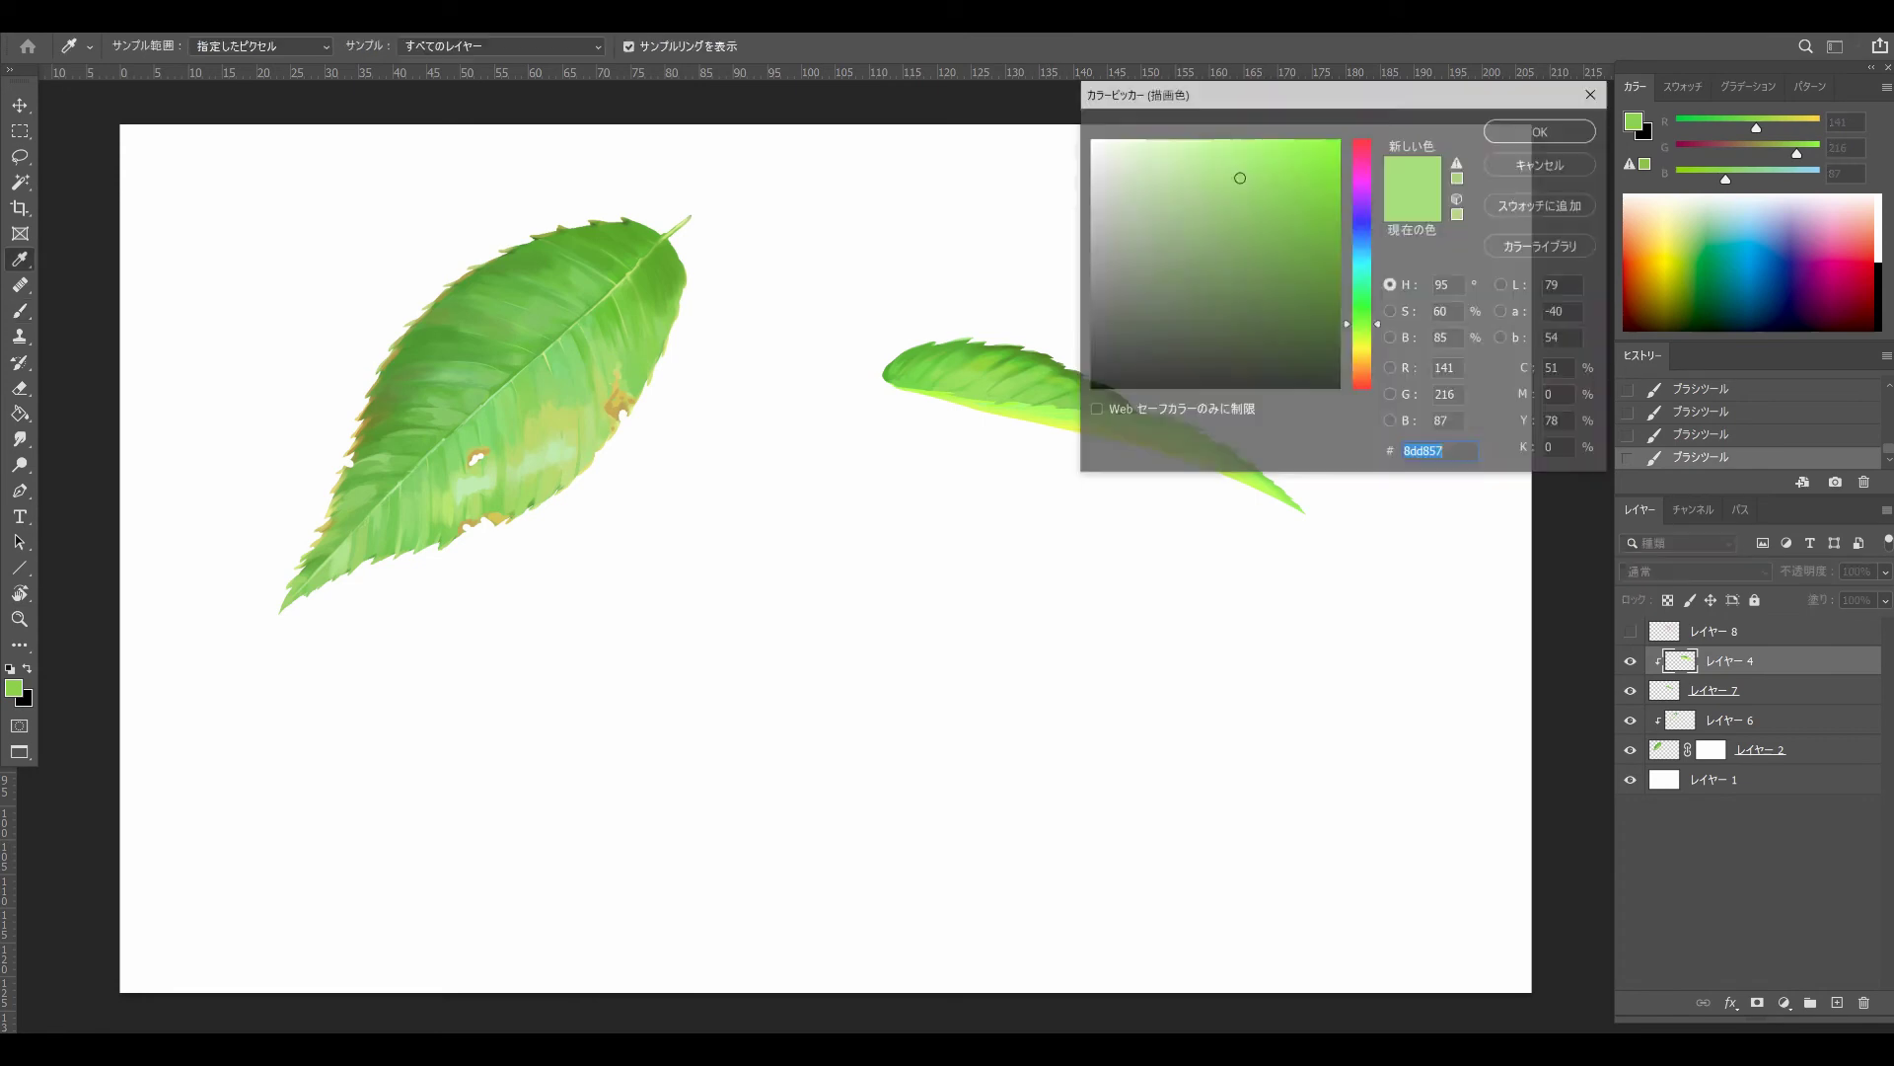
pyautogui.click(1362, 328)
pyautogui.click(1218, 153)
pyautogui.click(1542, 130)
# Soften the brush further, paint a light highlight streak near the upper surface's rounded end, and reduce the brush to 21 px.
pyautogui.press('F5')
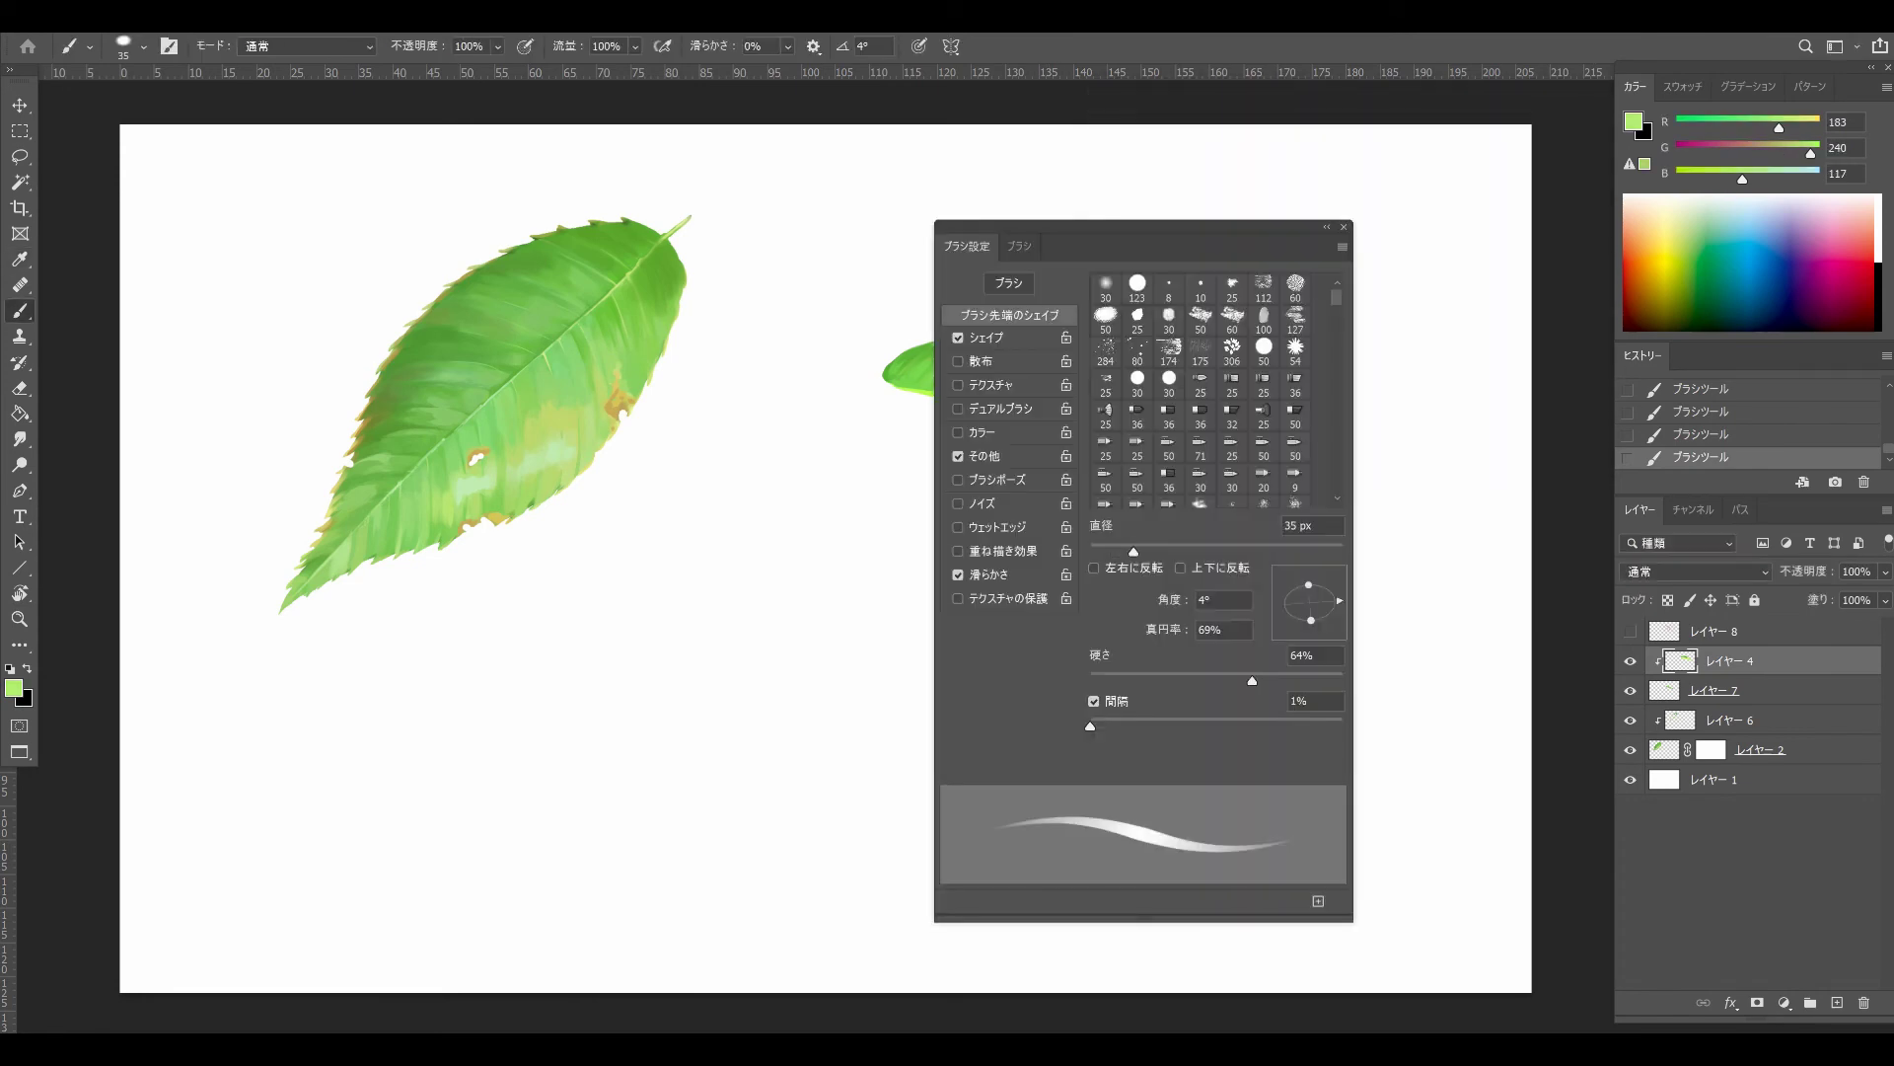
pyautogui.moveTo(1251, 681); pyautogui.dragTo(1087, 681)
pyautogui.press('F5')
pyautogui.hotkey('ctrl', 'z')
pyautogui.moveTo(990, 359); pyautogui.dragTo(967, 378)
pyautogui.press('F5')
pyautogui.press('F5')
pyautogui.press('[')
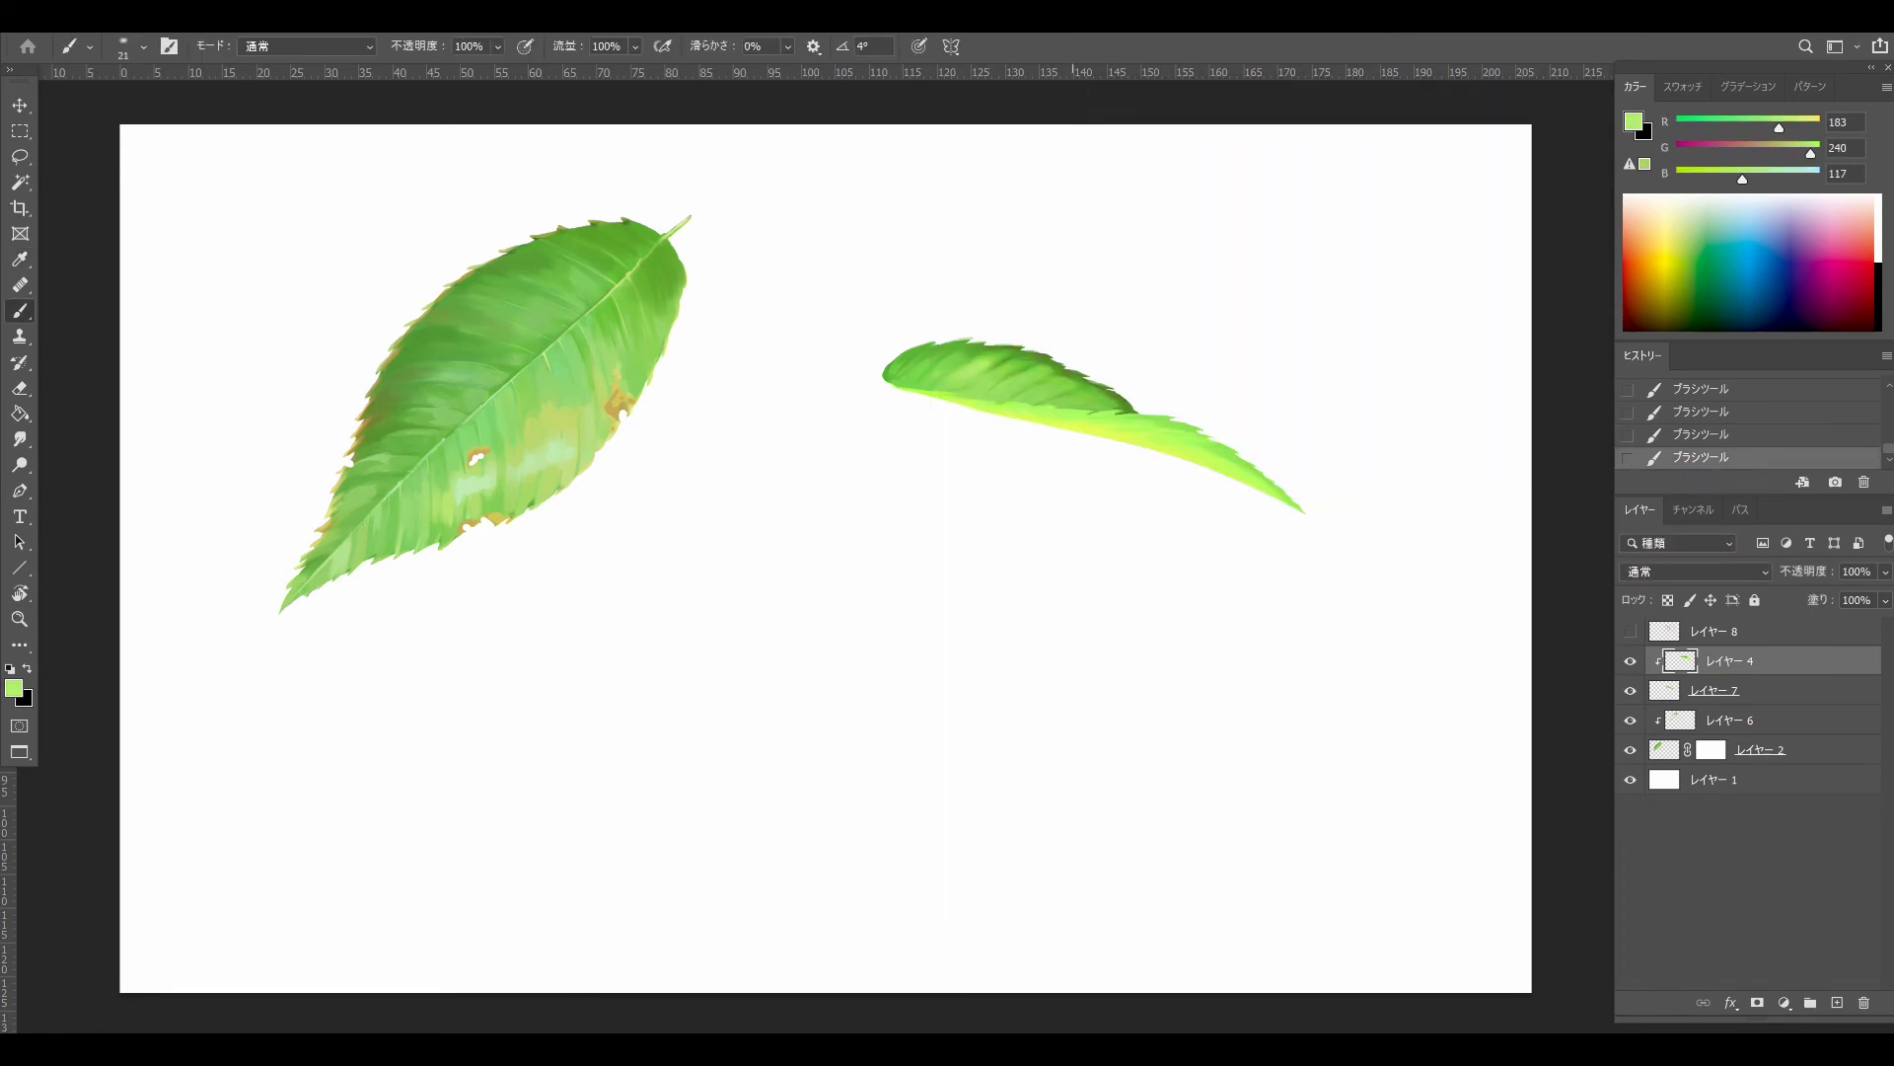
# Harden the brush and paint light green streaks across the upper surface toward the fold.
pyautogui.press('F5')
pyautogui.moveTo(1087, 681); pyautogui.dragTo(1251, 681)
pyautogui.press('F5')
pyautogui.moveTo(1016, 363)
pyautogui.mouseDown()
pyautogui.moveTo(1217, 153)
pyautogui.moveTo(1184, 150)
pyautogui.moveTo(1075, 382)
pyautogui.mouseUp()
pyautogui.press('[')
pyautogui.press('[')
# Mix another light green for the upper-surface streaks and undo the last three strokes.
pyautogui.click(14, 688)
pyautogui.click(1185, 150)
pyautogui.click(1542, 130)
pyautogui.hotkey('ctrl', 'z')
pyautogui.hotkey('ctrl', 'z')
pyautogui.hotkey('ctrl', 'z')
# Sample greens between the streaks and a yellow-green (RGB 177, 255, 69) from the underside, and undo the last two strokes.
pyautogui.keyDown('alt'); pyautogui.click(1058, 380); pyautogui.keyUp('alt')
pyautogui.keyDown('alt'); pyautogui.click(1074, 383); pyautogui.keyUp('alt')
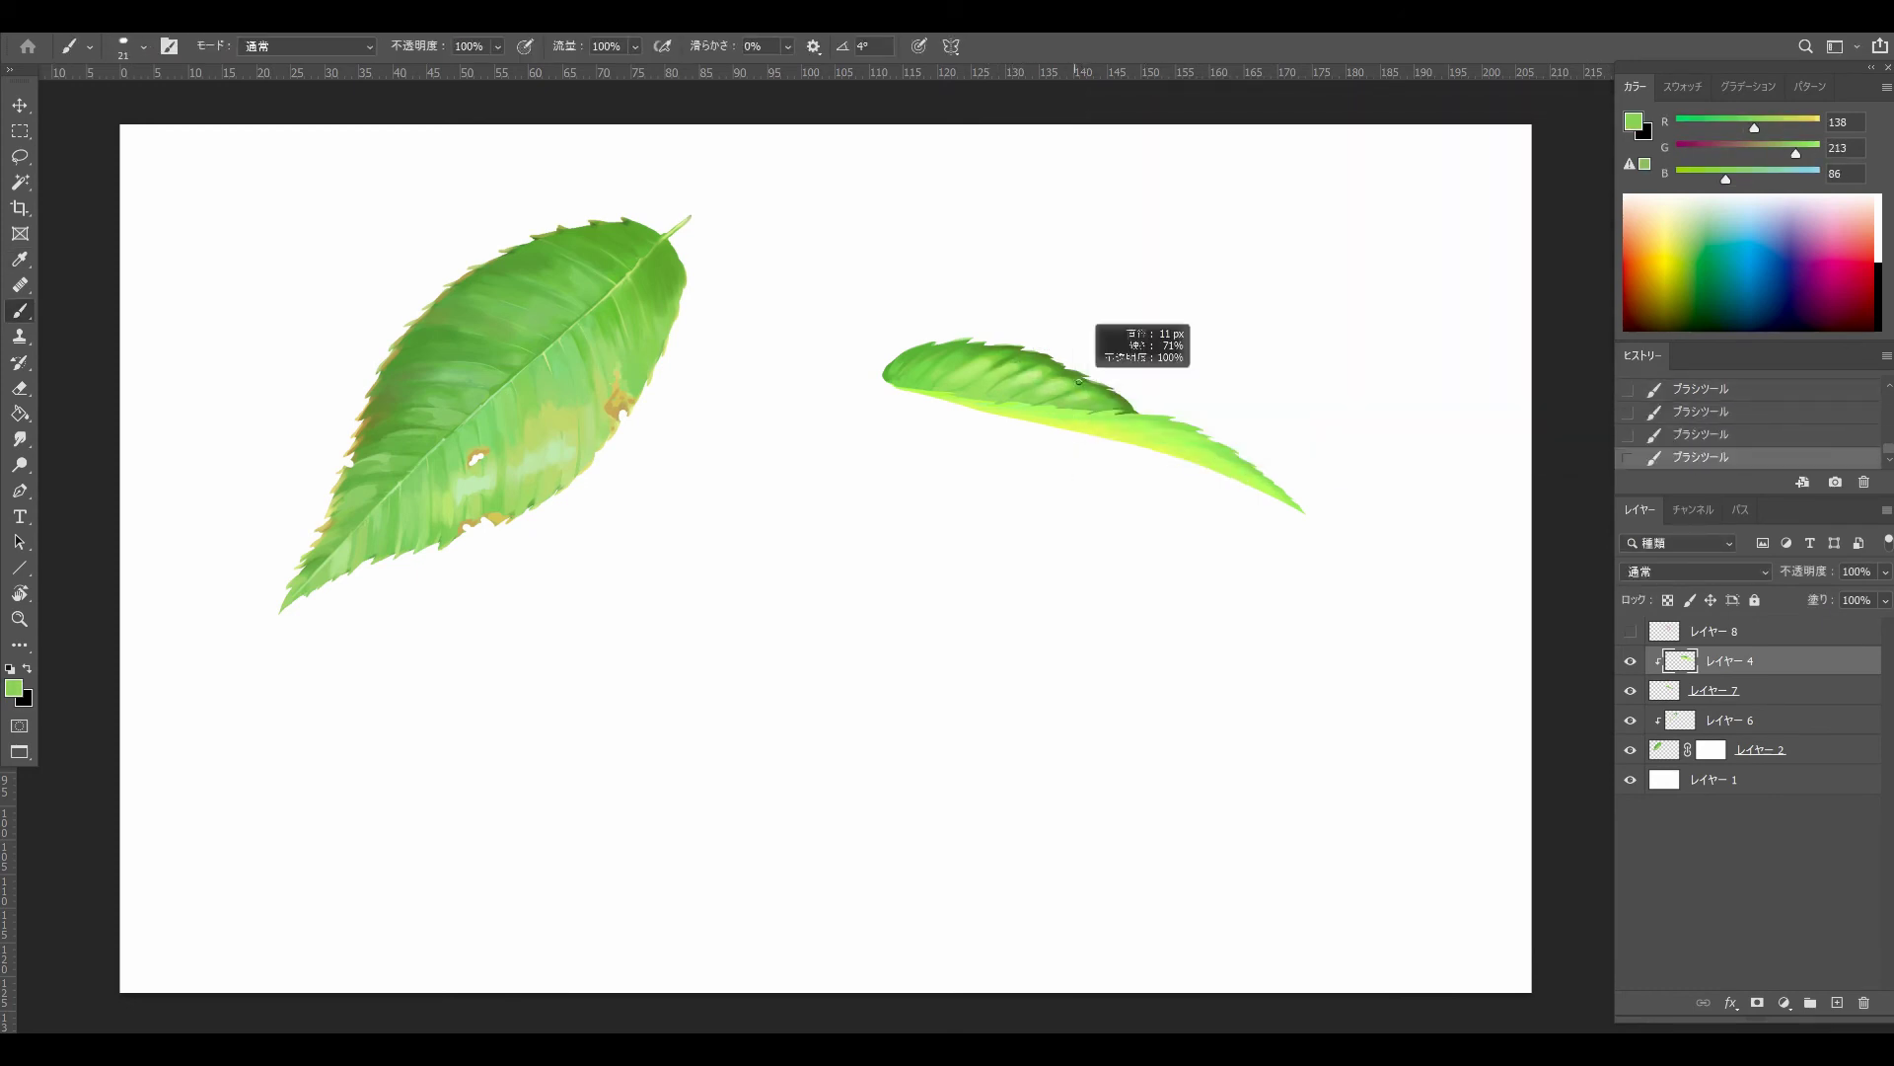
pyautogui.keyDown('alt'); pyautogui.click(1013, 441); pyautogui.keyUp('alt')
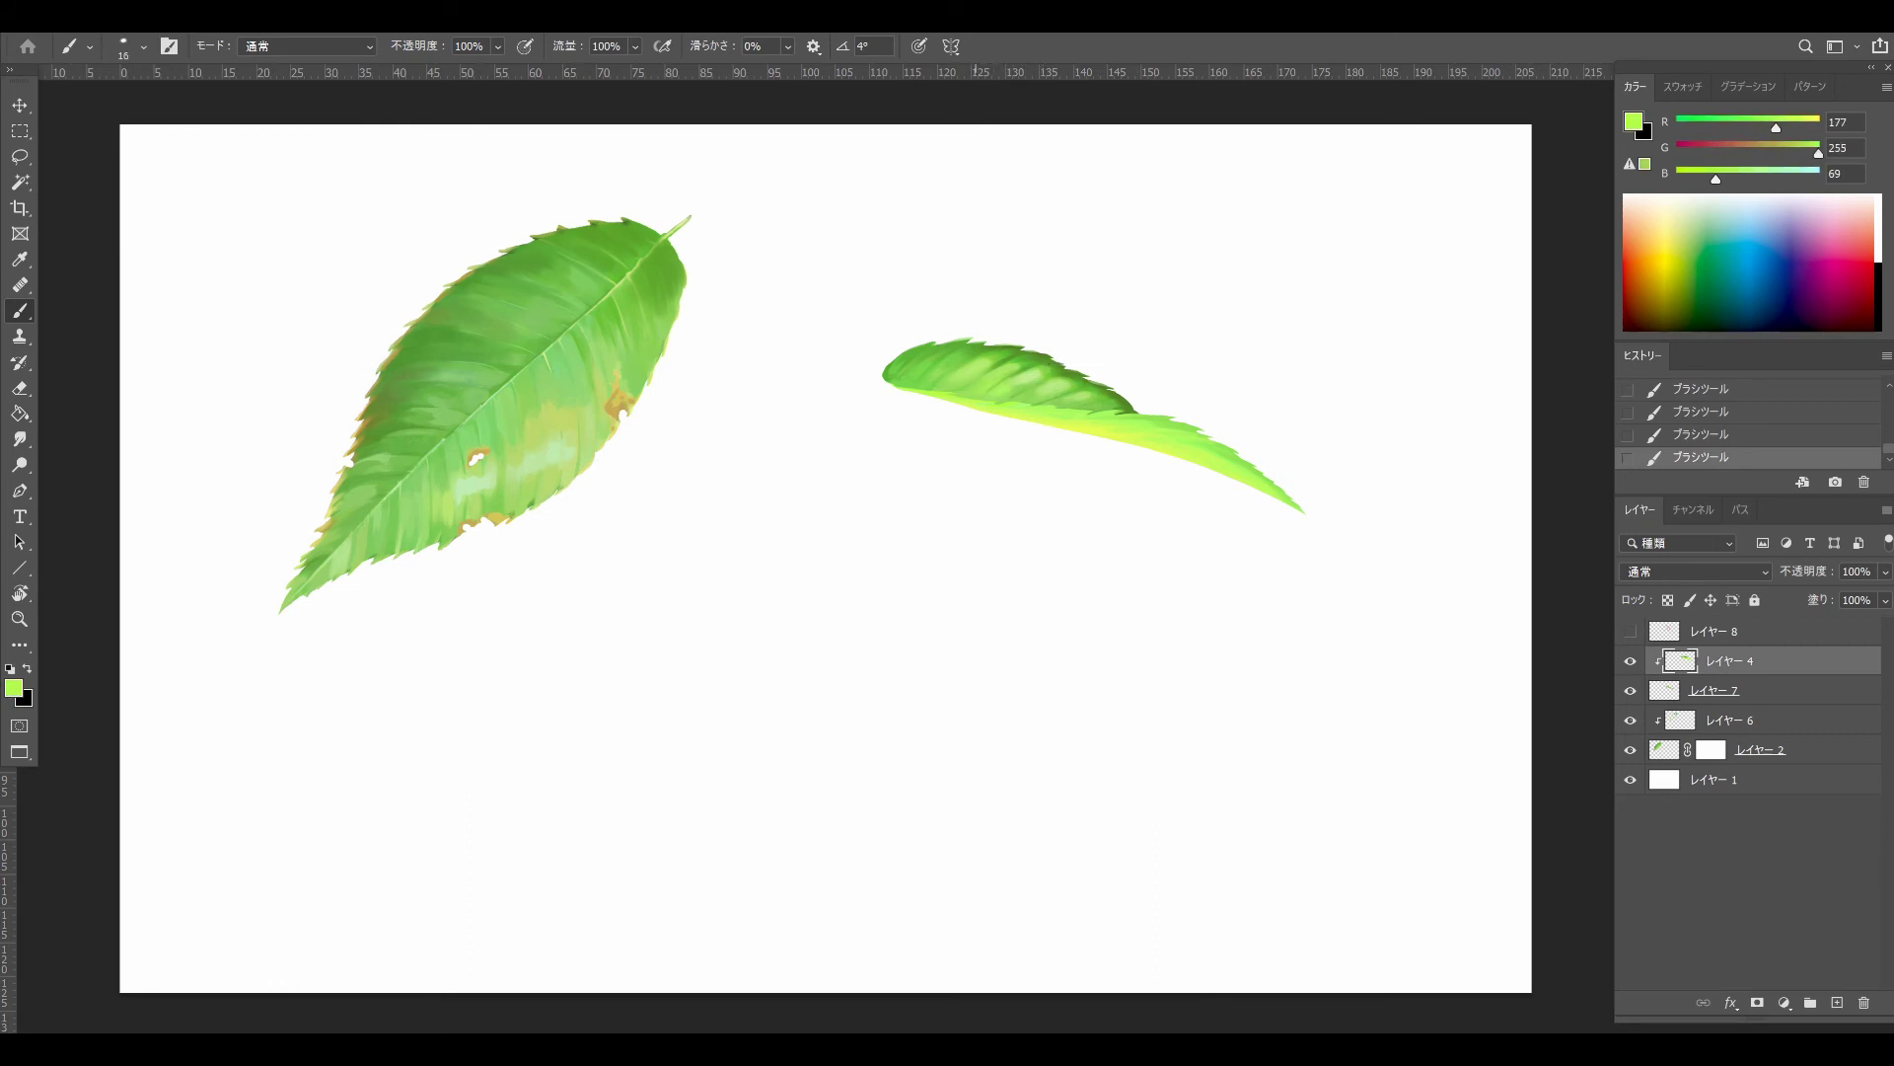
pyautogui.hotkey('ctrl', 'z')
pyautogui.hotkey('ctrl', 'z')
# Refine the streaks in the middle of the upper surface with sampled greens and a 12 px brush.
pyautogui.keyDown('alt'); pyautogui.click(996, 380); pyautogui.keyUp('alt')
pyautogui.moveTo(995, 390); pyautogui.dragTo(984, 393)
pyautogui.keyDown('alt'); pyautogui.click(997, 385); pyautogui.keyUp('alt')
pyautogui.keyDown('alt'); pyautogui.click(1005, 380); pyautogui.keyUp('alt')
pyautogui.hotkey('ctrl', 'z')
pyautogui.keyDown('alt'); pyautogui.click(1004, 383); pyautogui.keyUp('alt')
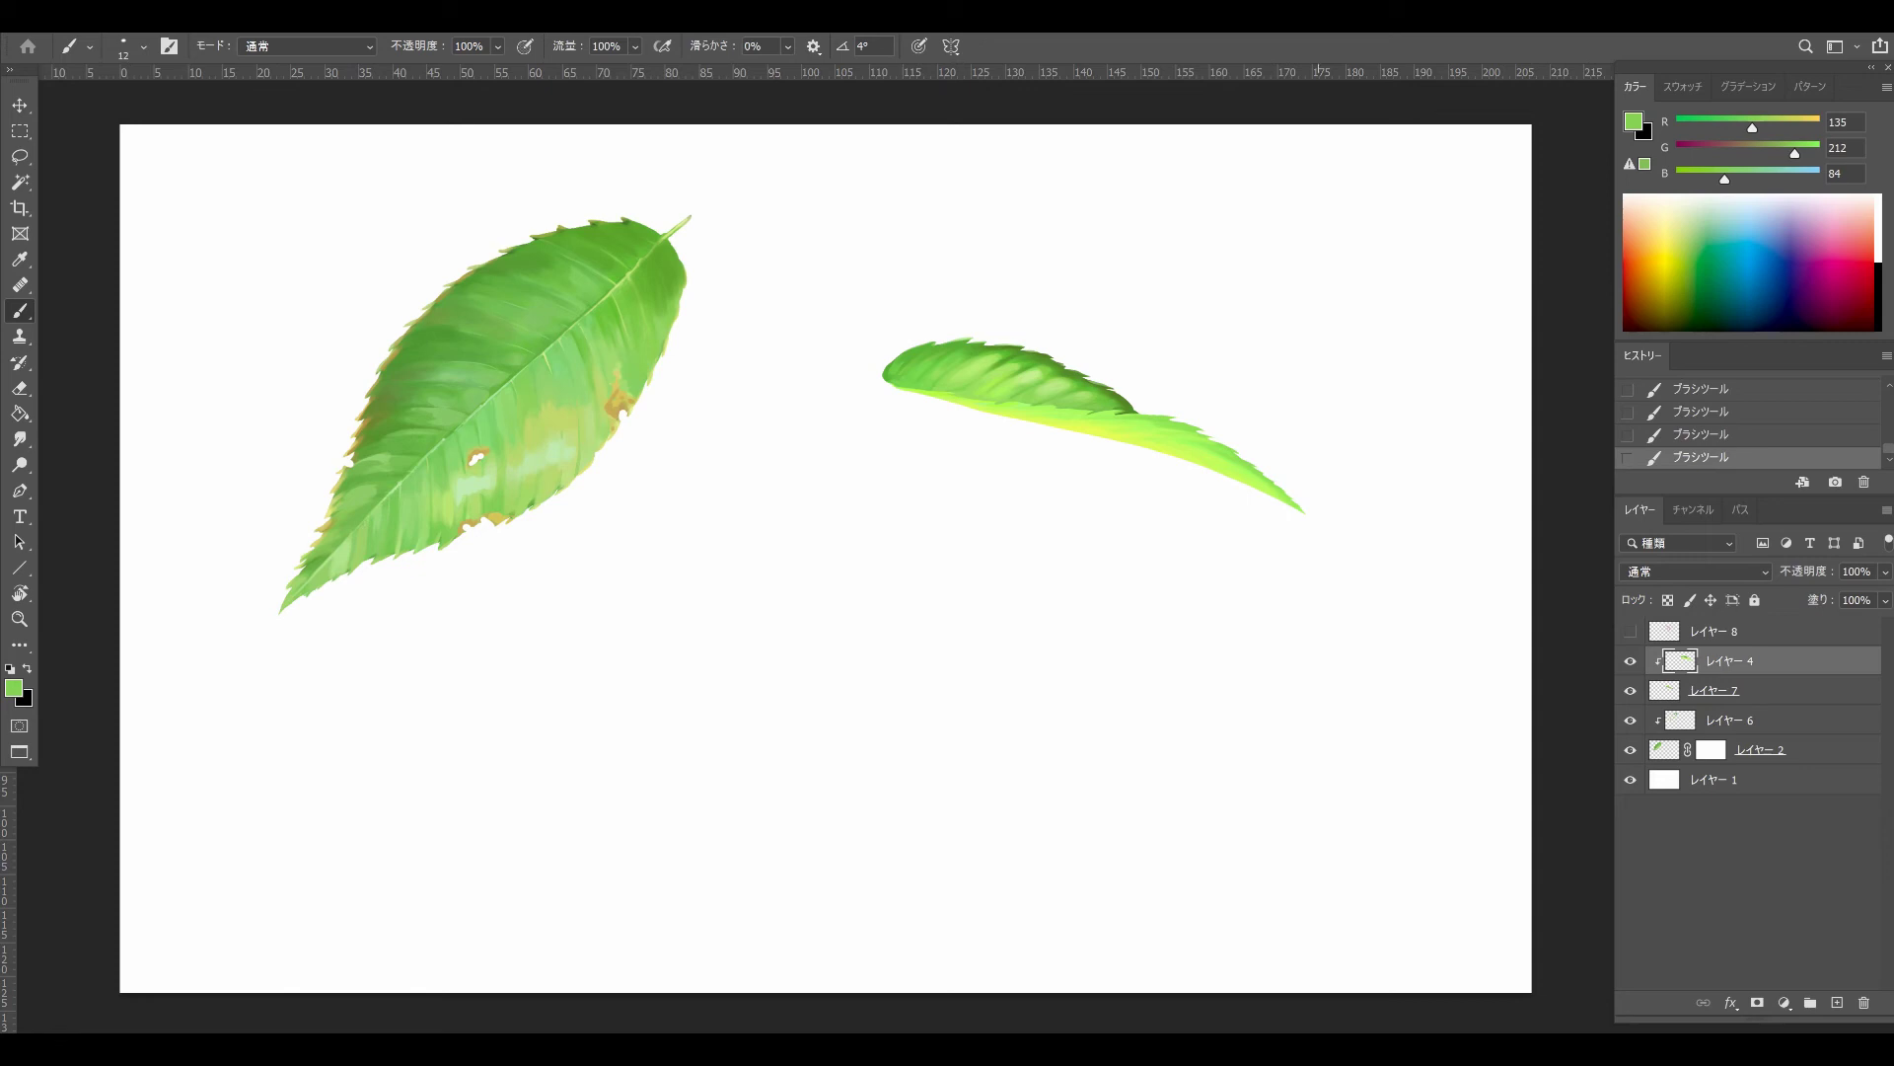
# Sample a pale green (RGB 182, 234, 130), check the brush settings, and undo the last stroke.
pyautogui.keyDown('alt'); pyautogui.click(1055, 423); pyautogui.keyUp('alt')
pyautogui.press('F5')
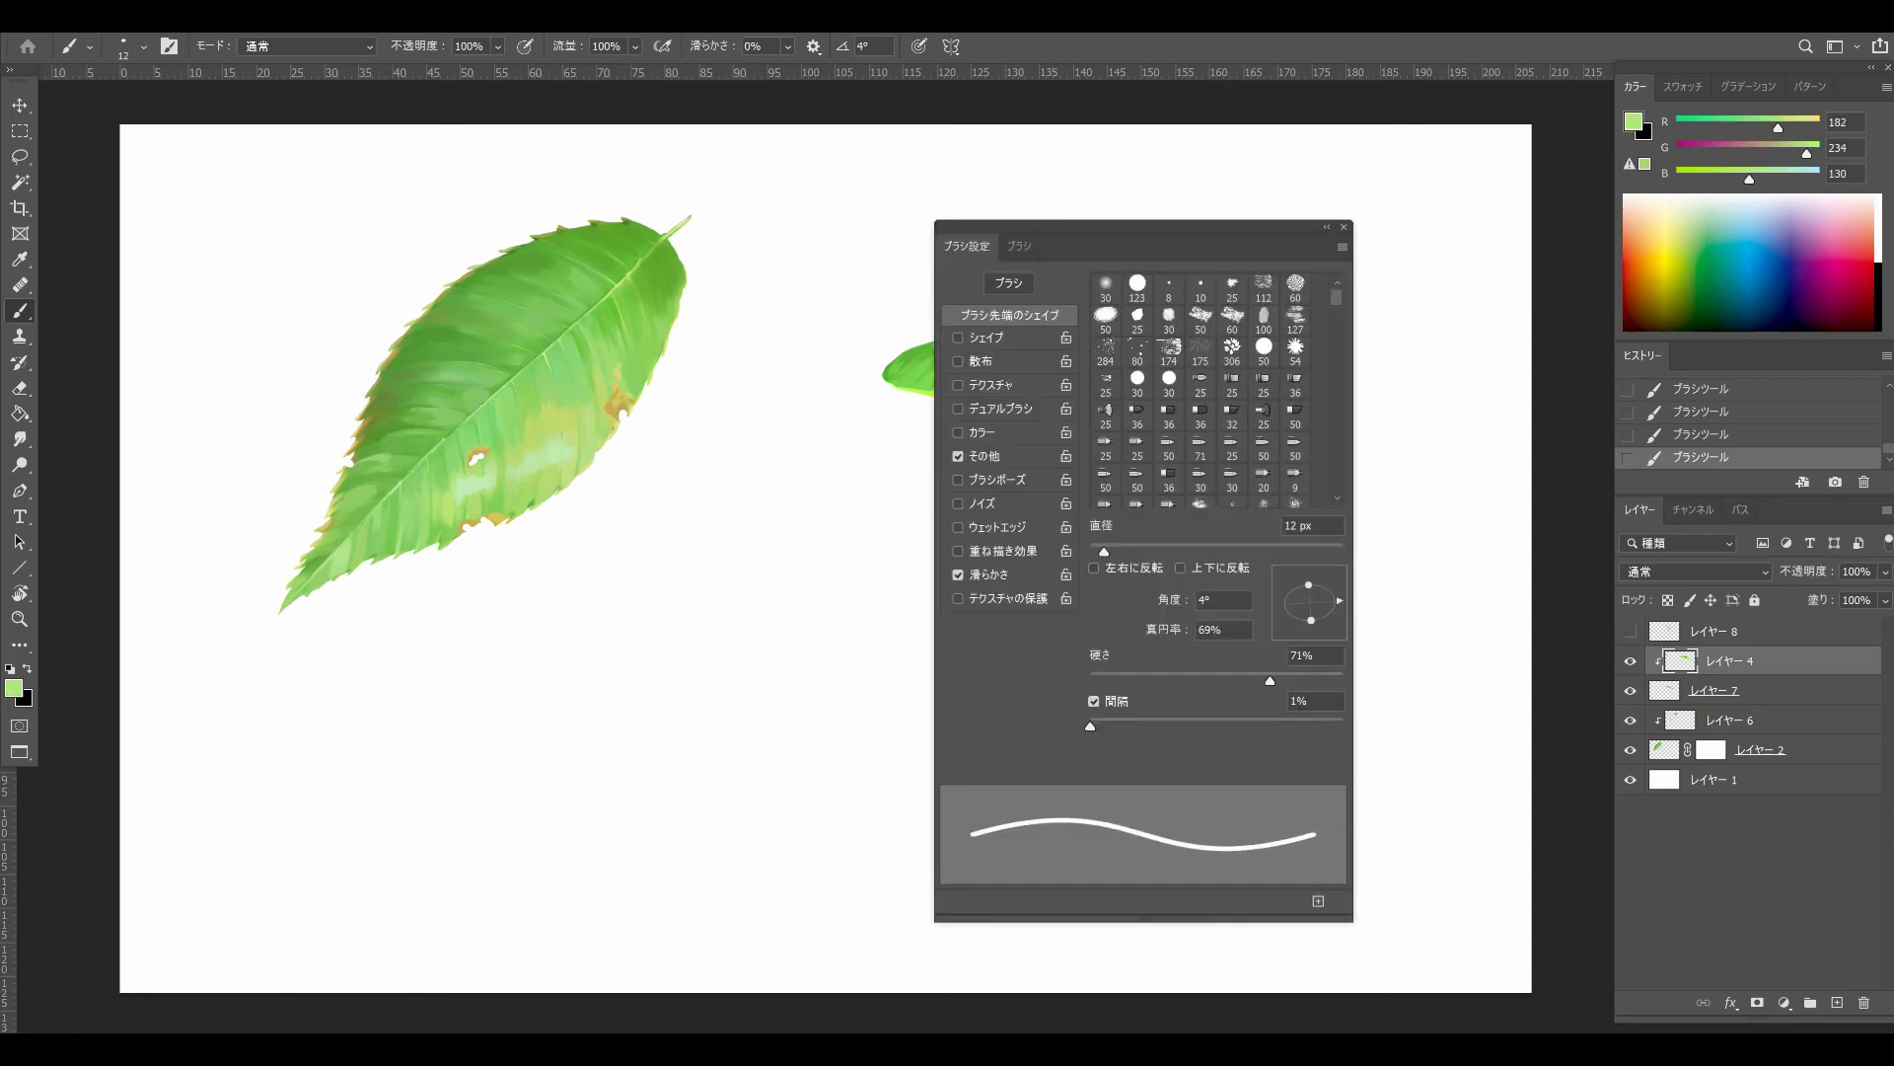
pyautogui.press('F5')
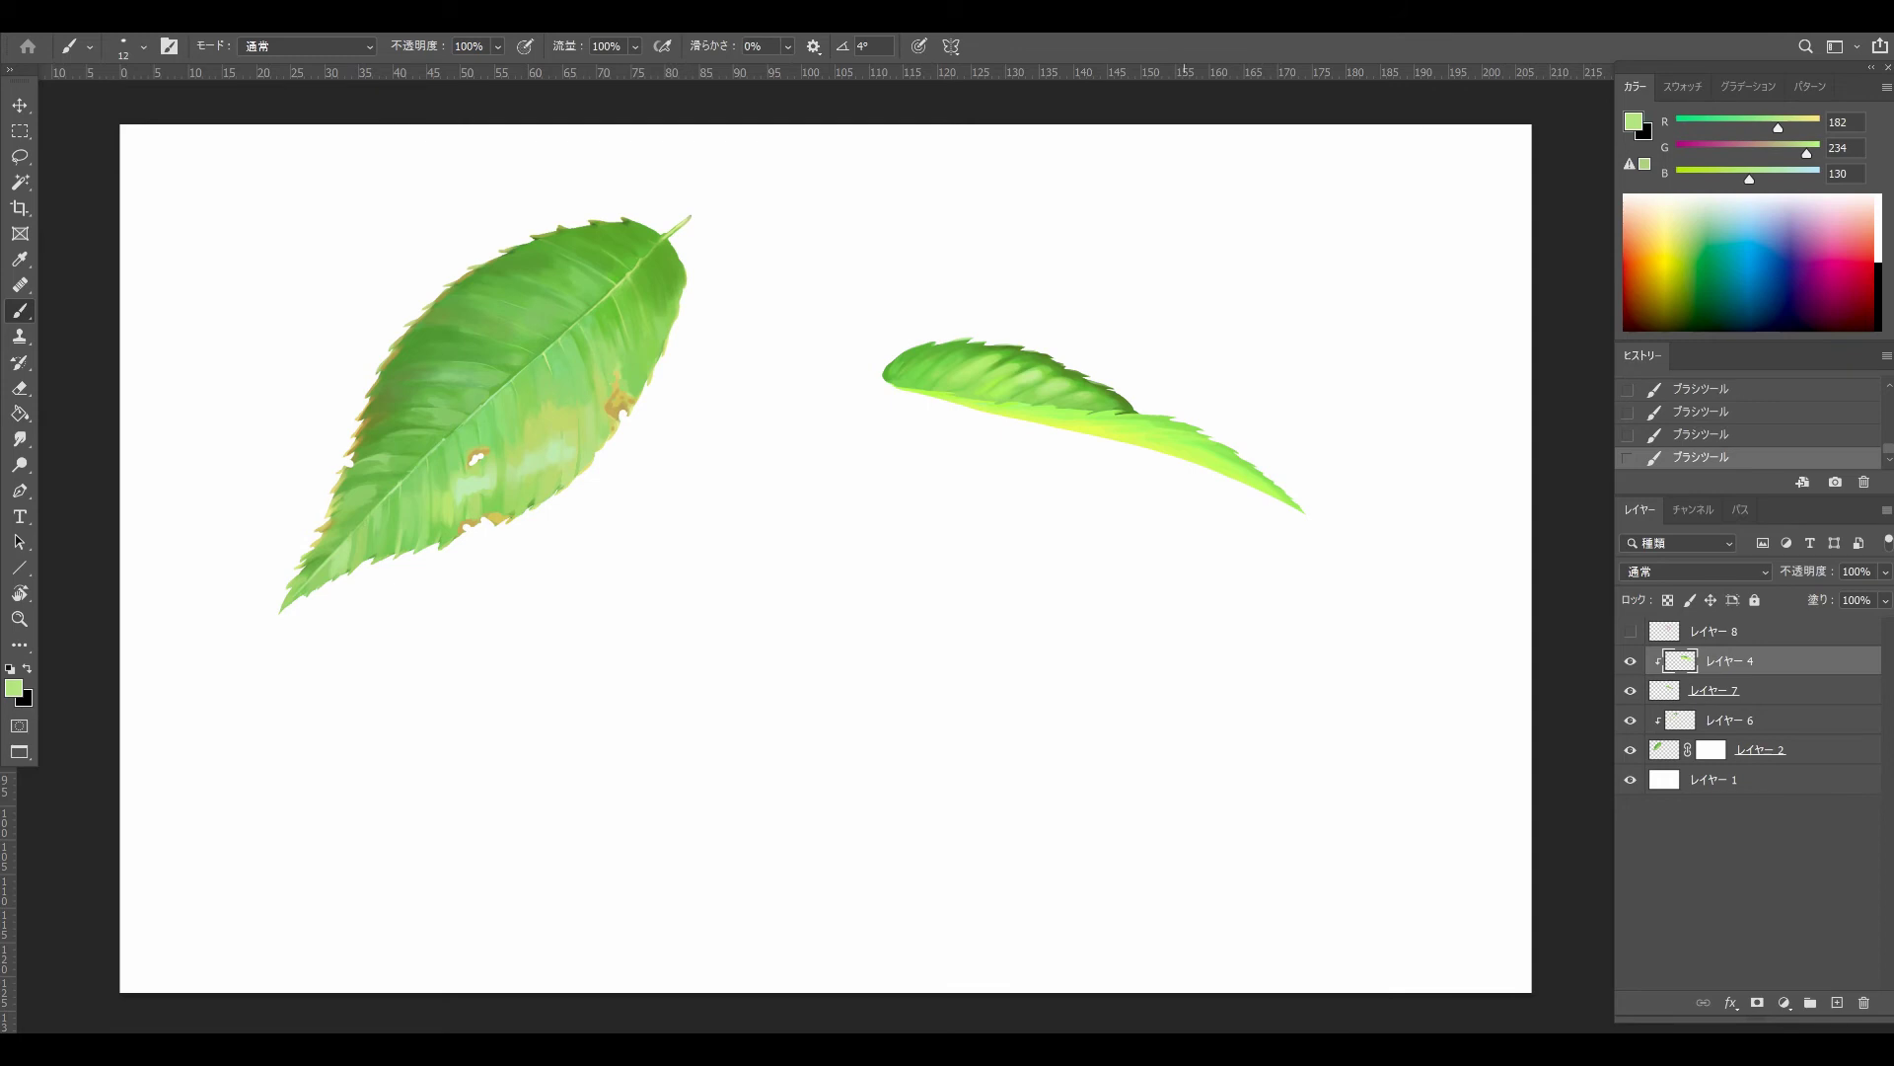
pyautogui.hotkey('ctrl', 'z')
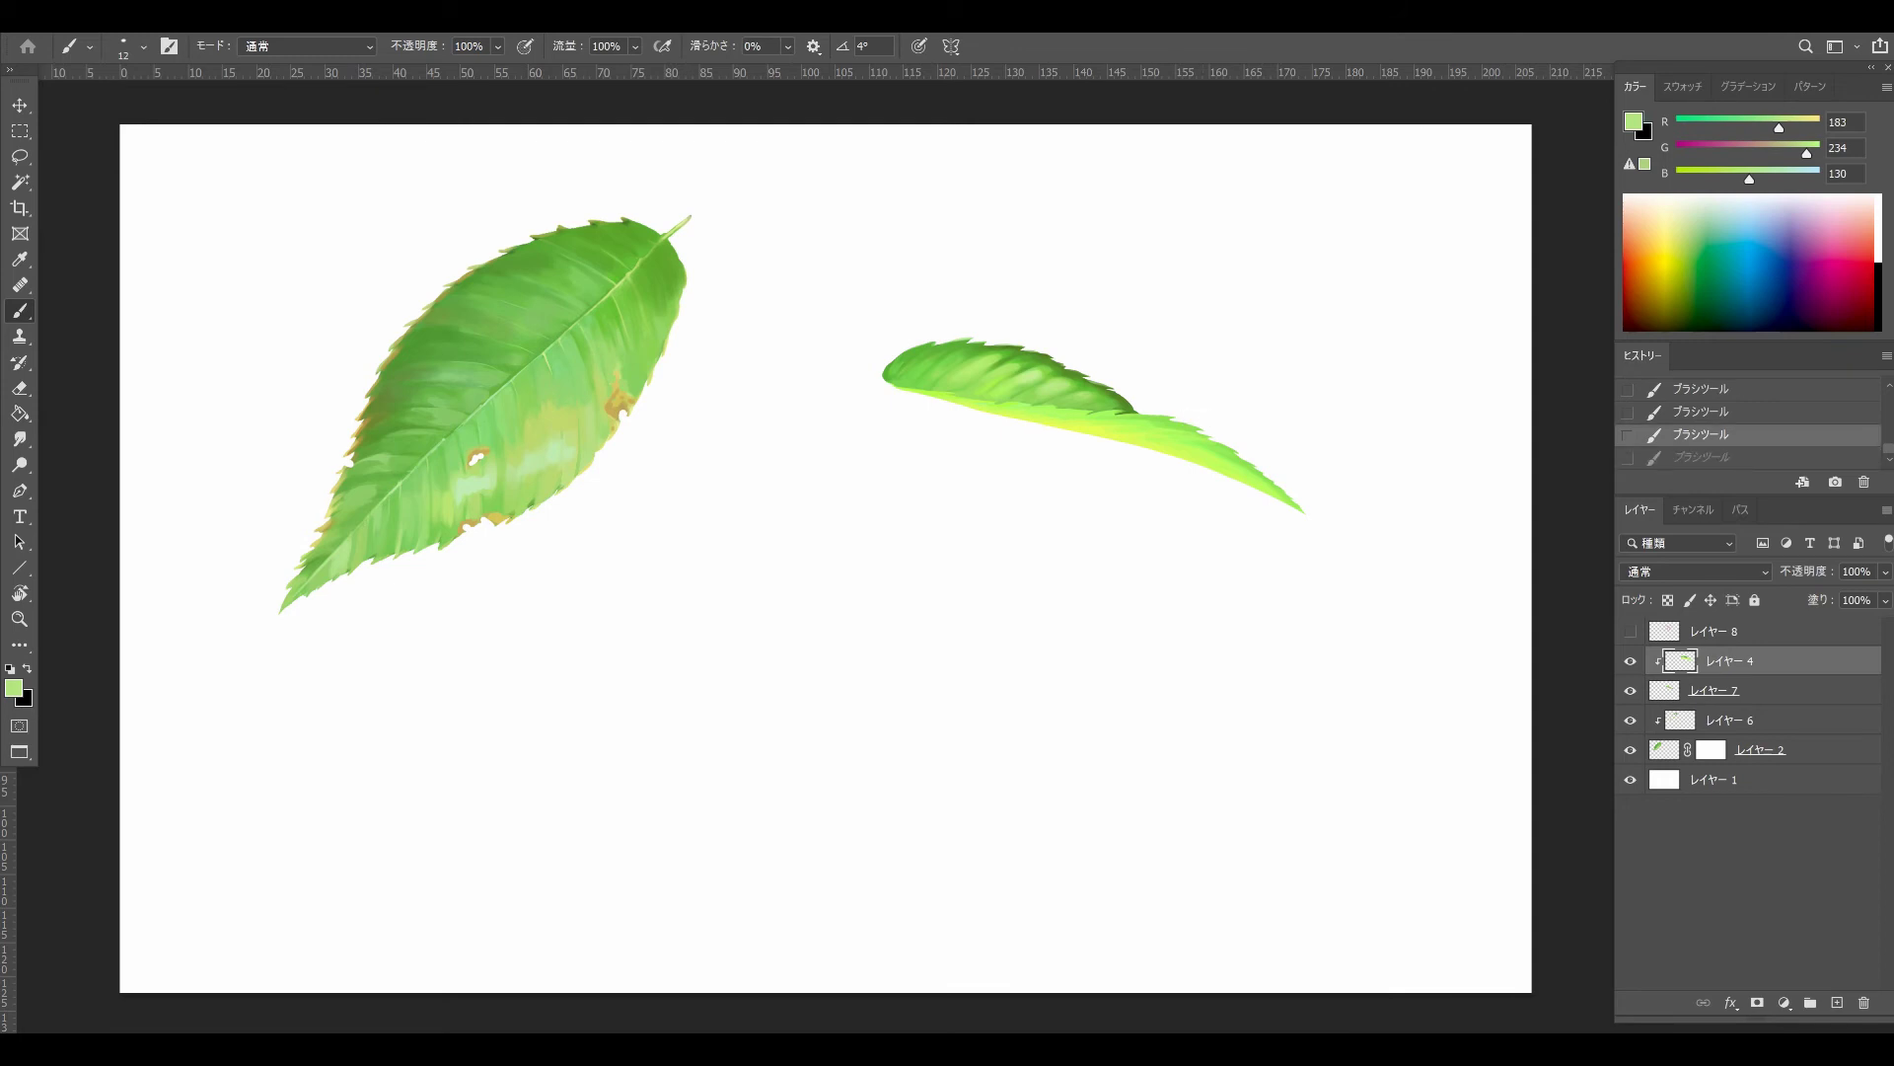
# Mix a near-white green (RGB 238, 250, 226) and try a thin highlight on the upper surface.
pyautogui.click(14, 688)
pyautogui.moveTo(1192, 152); pyautogui.dragTo(1112, 144)
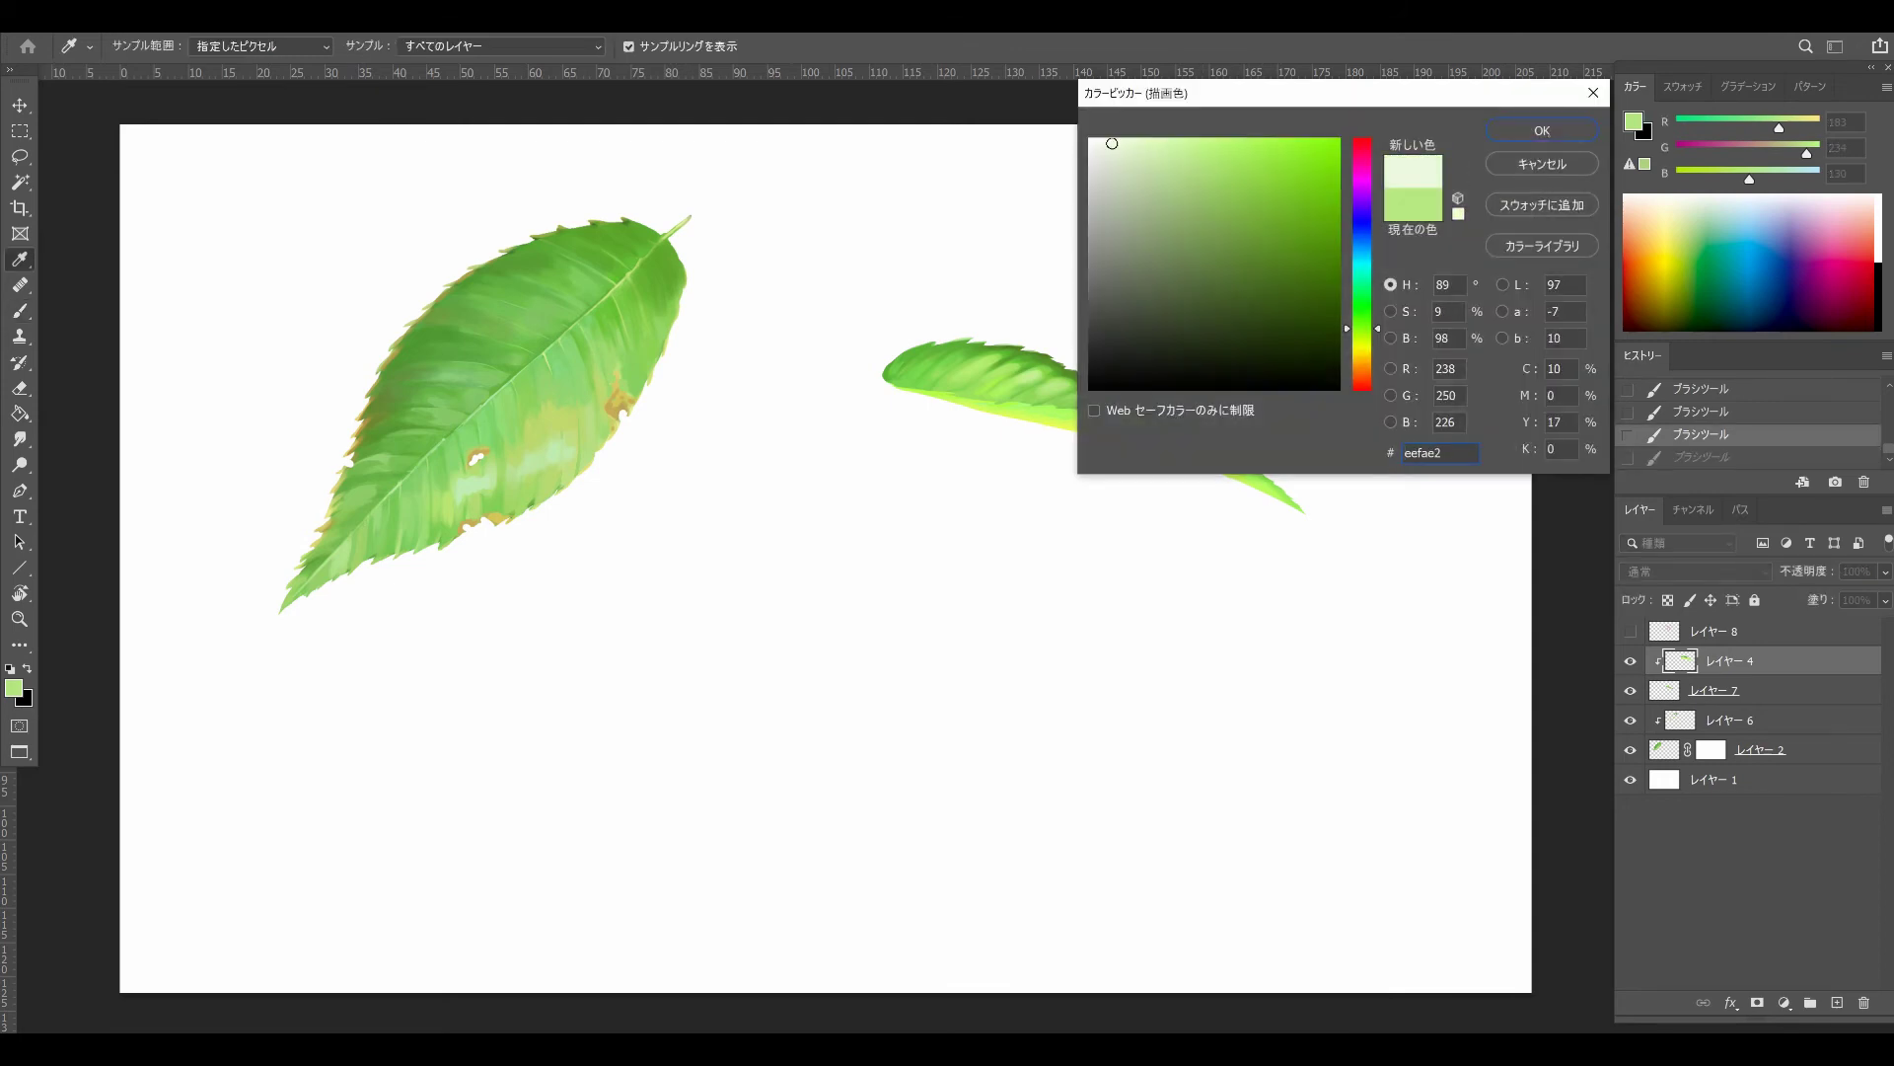
pyautogui.click(1546, 131)
pyautogui.moveTo(1034, 385); pyautogui.dragTo(1056, 373)
pyautogui.hotkey('ctrl', 'z')
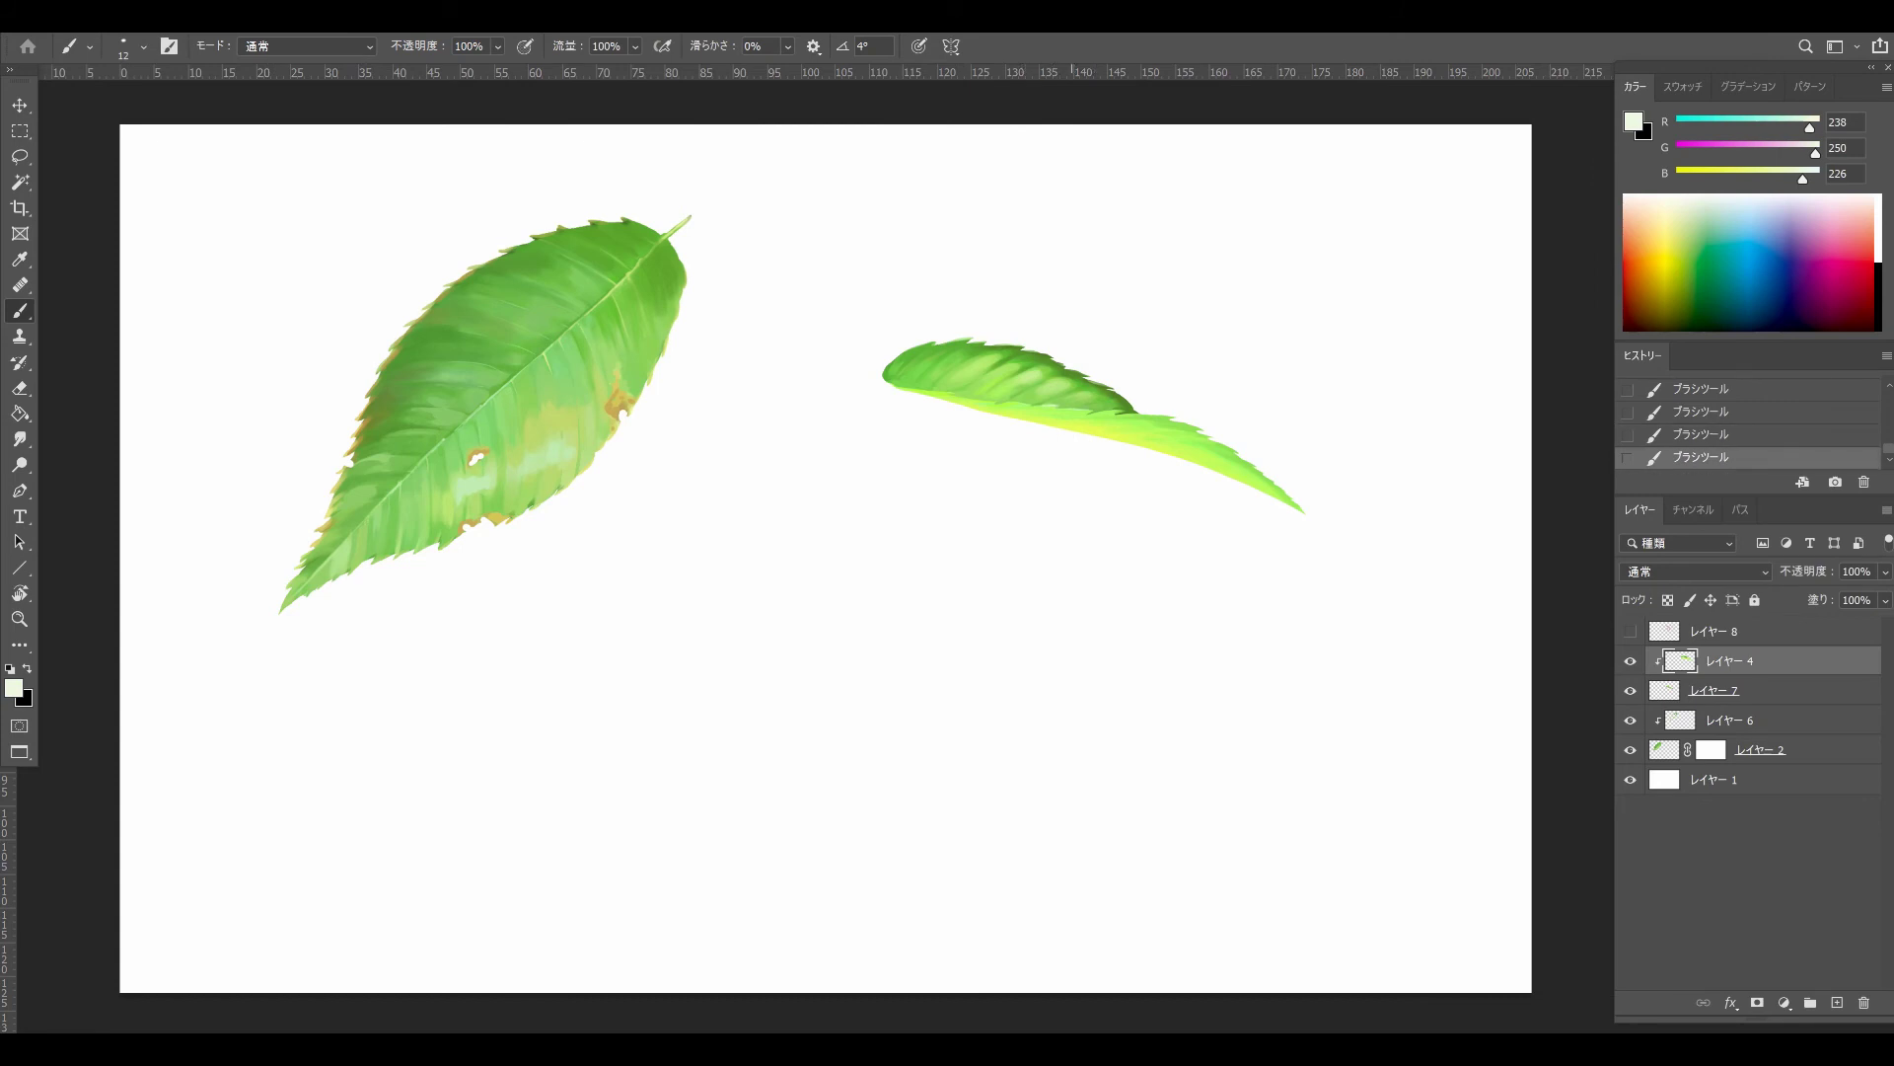
# Compare the near-white highlights on the second leaf by undoing and redoing the latest strokes.
pyautogui.hotkey('ctrl', 'z')
pyautogui.hotkey('ctrl', 'z')
pyautogui.hotkey('ctrl', 'z')
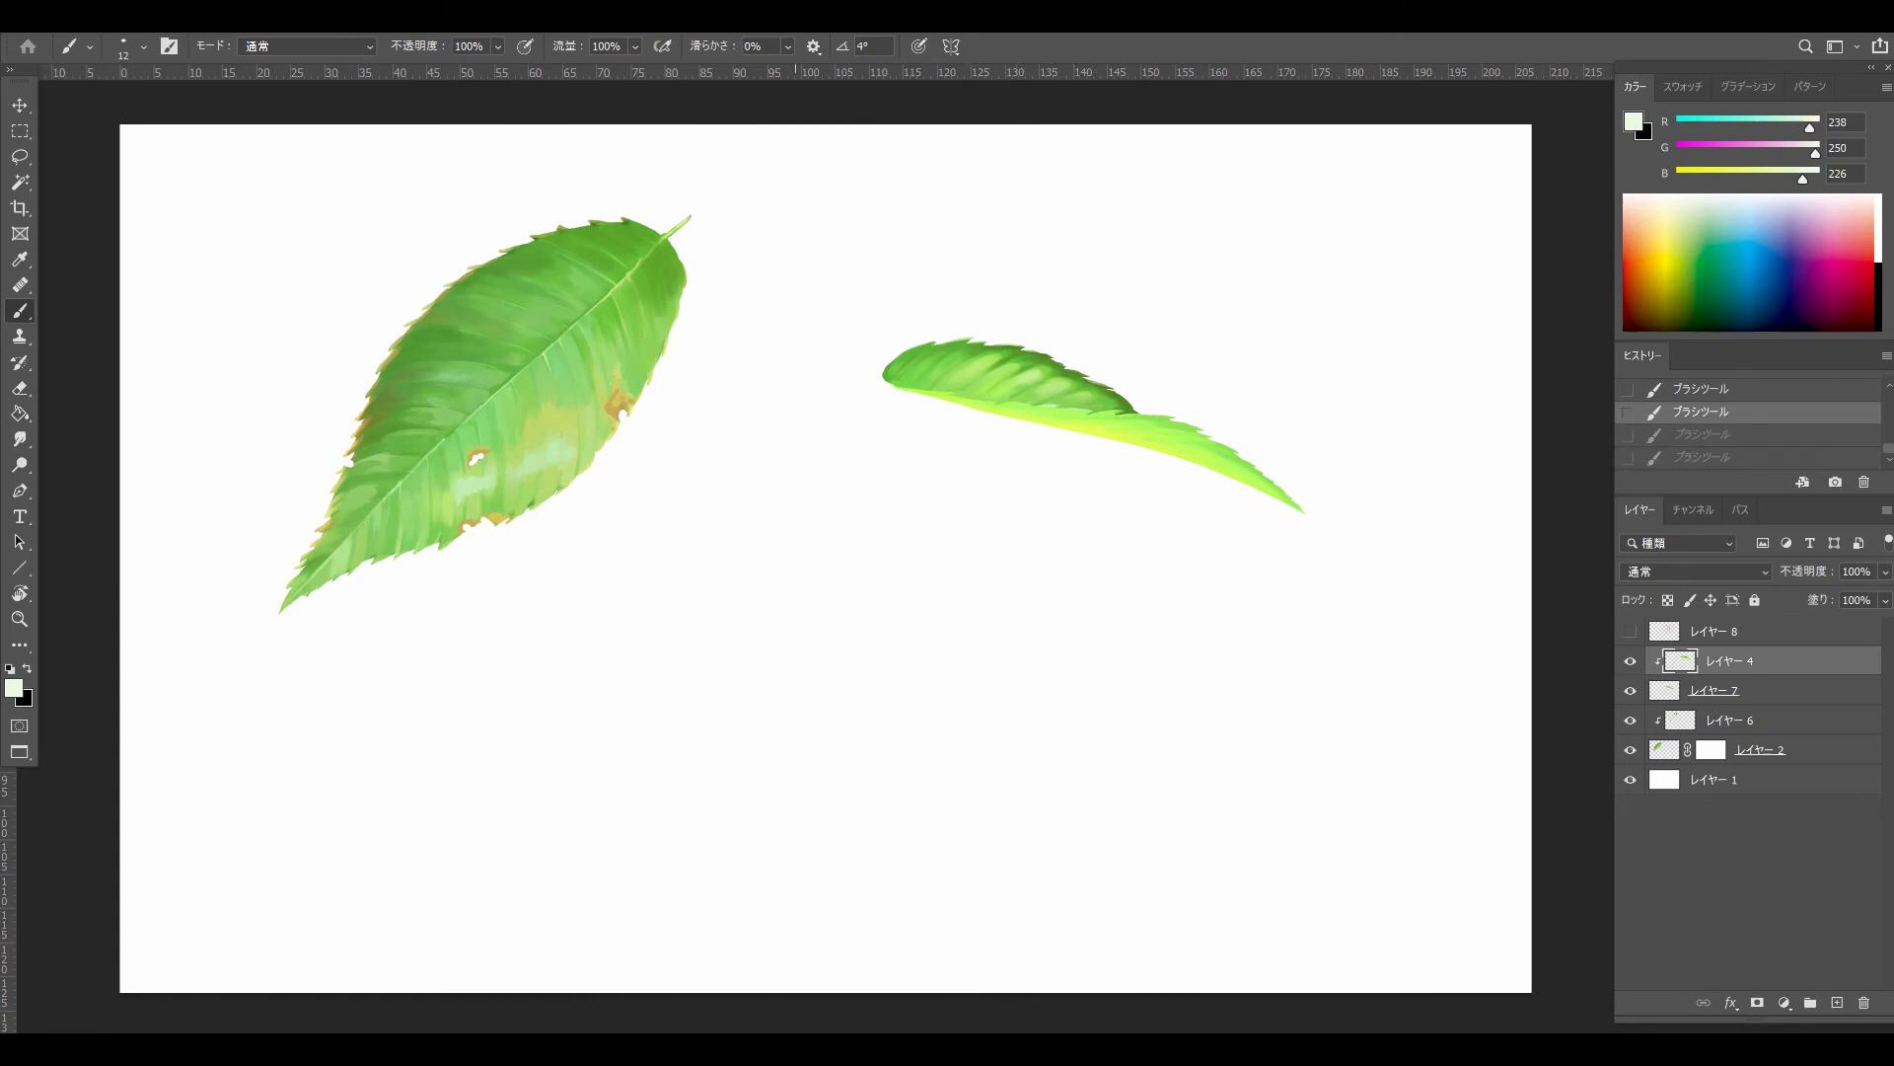
pyautogui.hotkey('ctrl', 'shift', 'z')
pyautogui.hotkey('ctrl', 'shift', 'z')
pyautogui.hotkey('ctrl', 'shift', 'z')
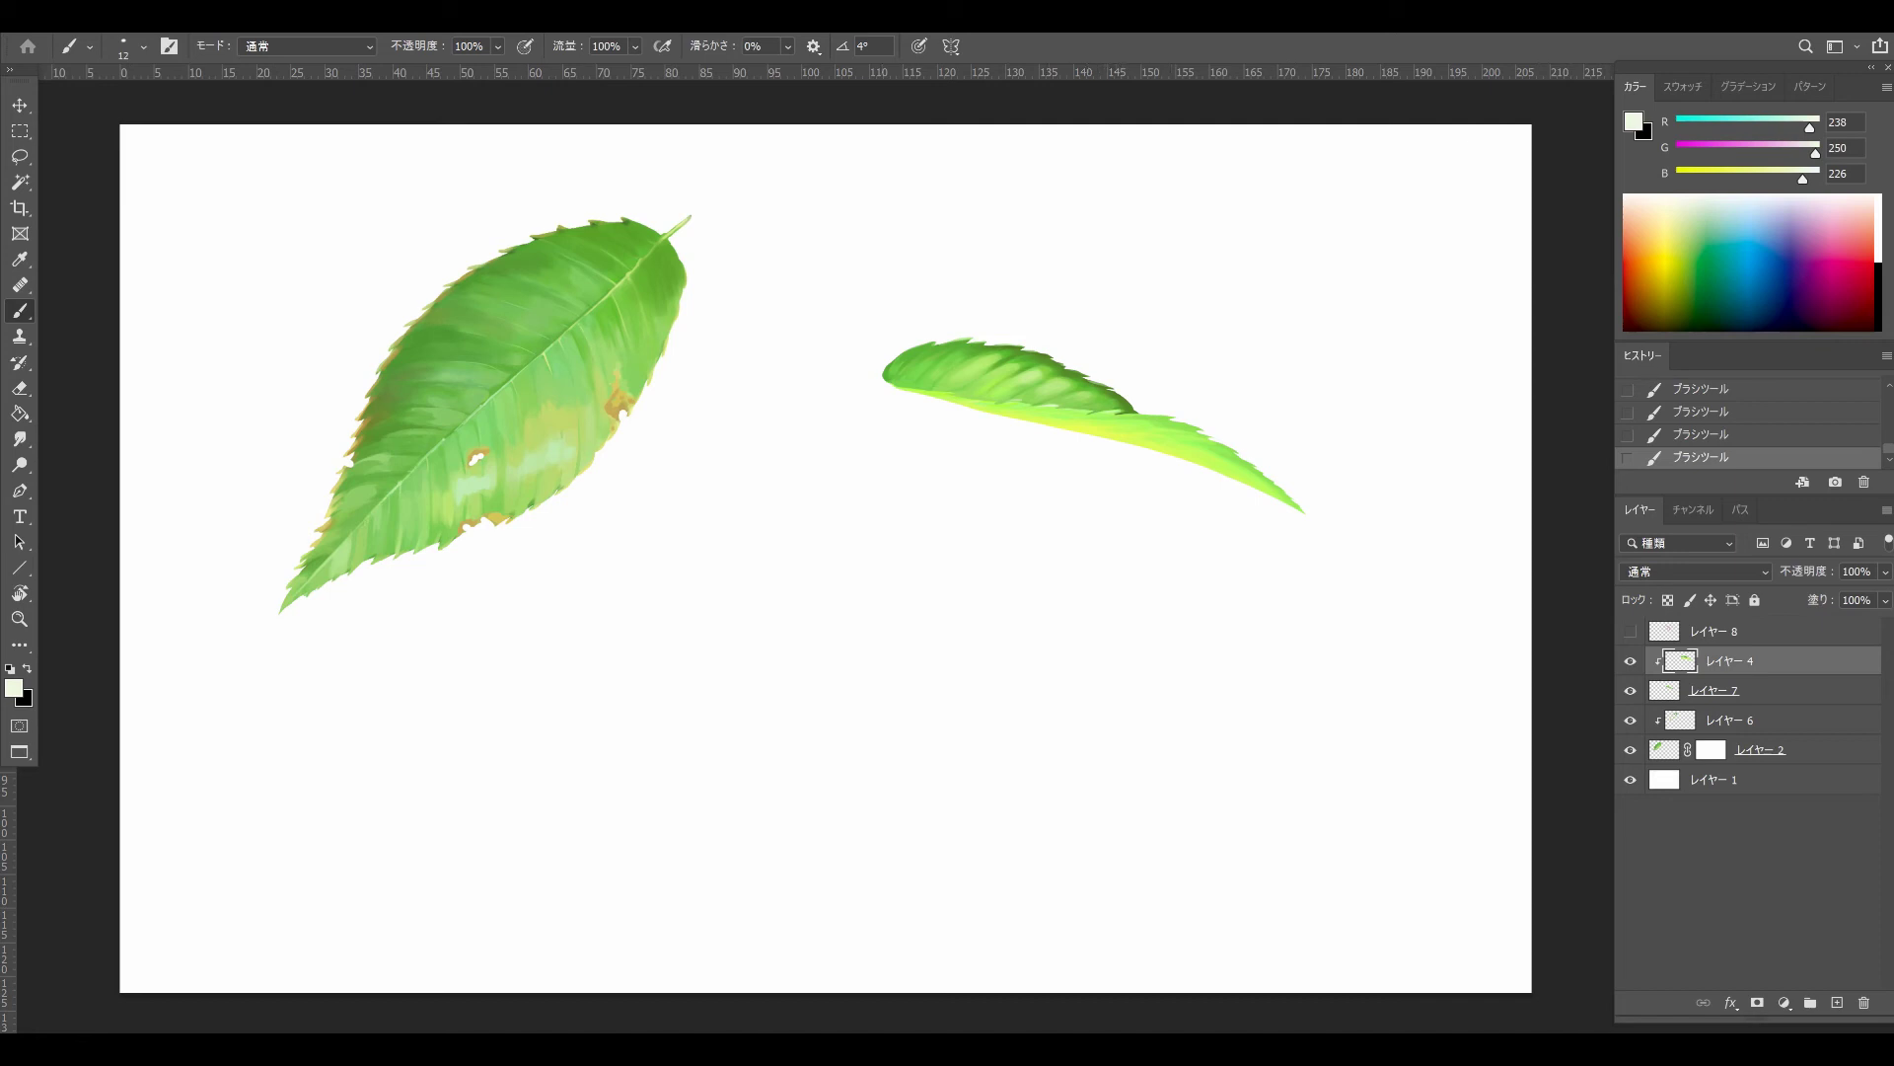
# Mix a pale yellow (RGB 245, 253, 199) for fine highlights, and sample leaf colours beside the fold for blending.
pyautogui.click(14, 687)
pyautogui.click(1141, 141)
pyautogui.click(1362, 343)
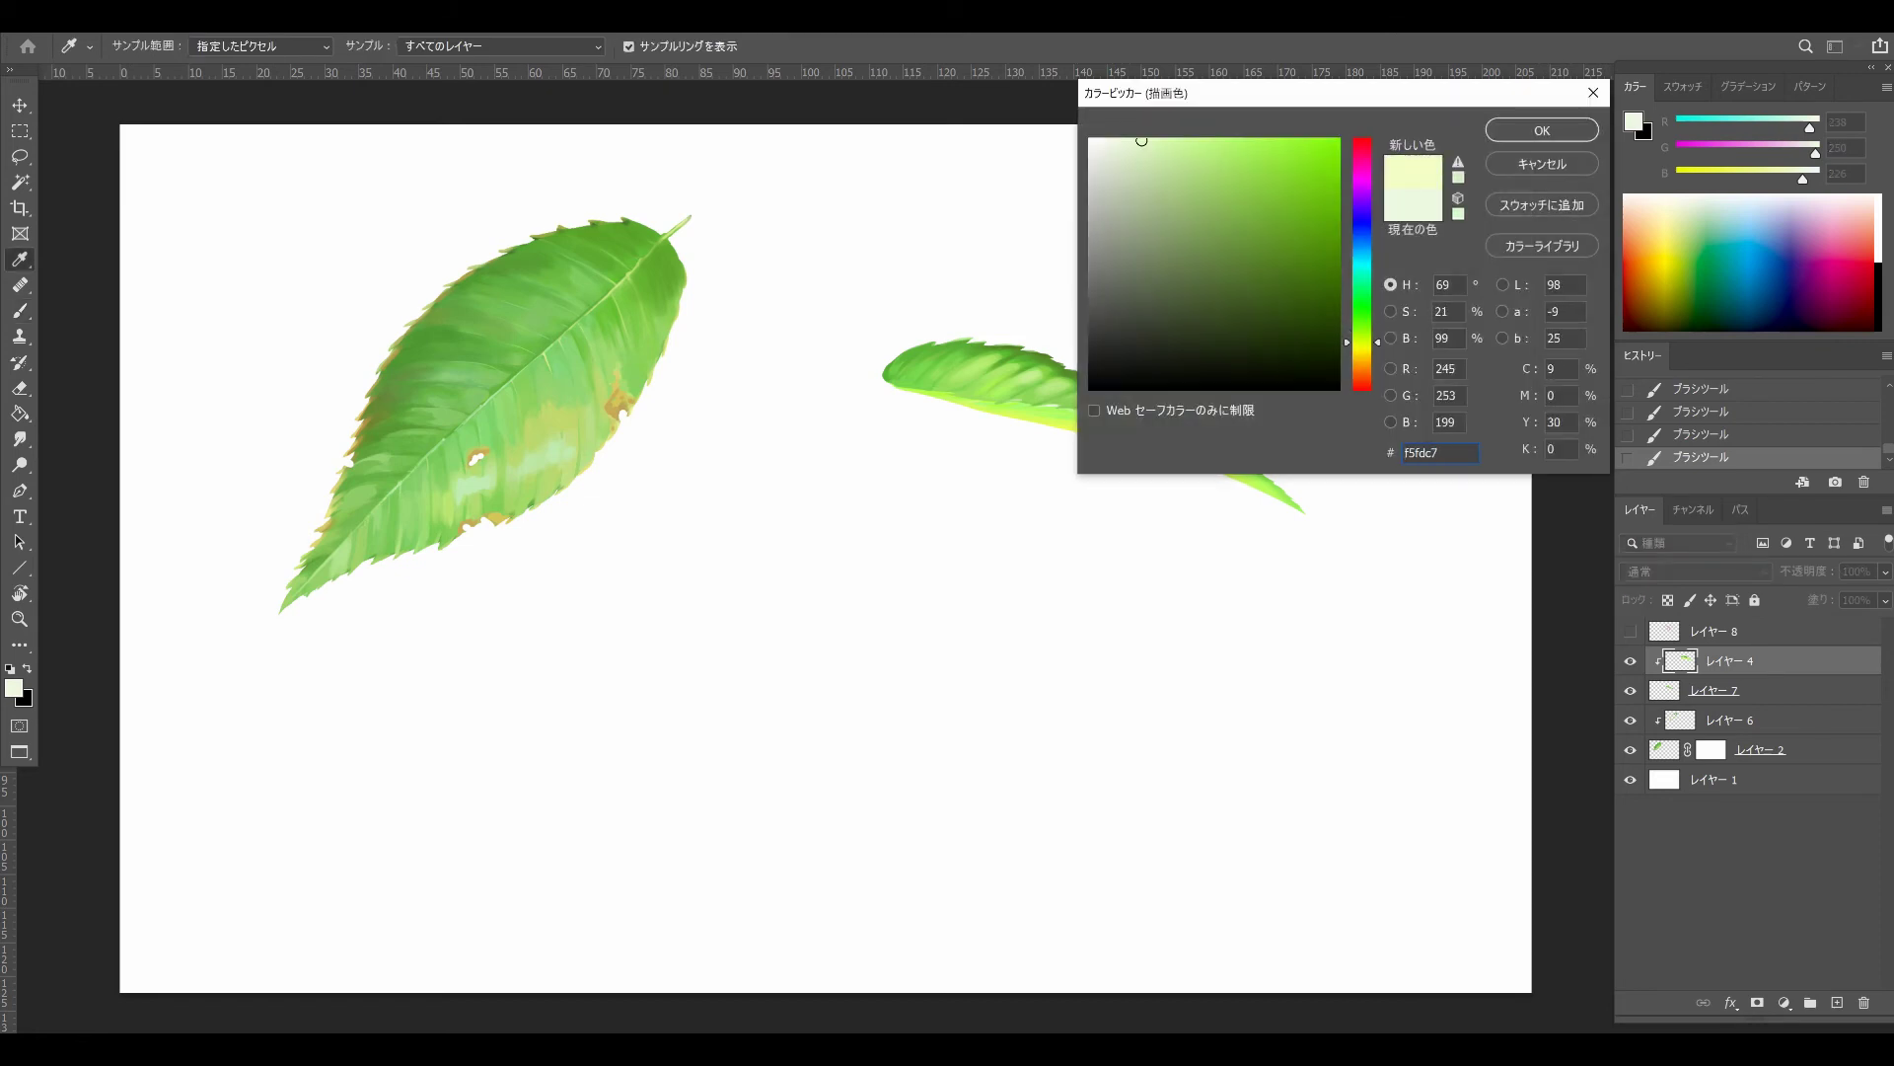
pyautogui.press('Return')
pyautogui.press('b')
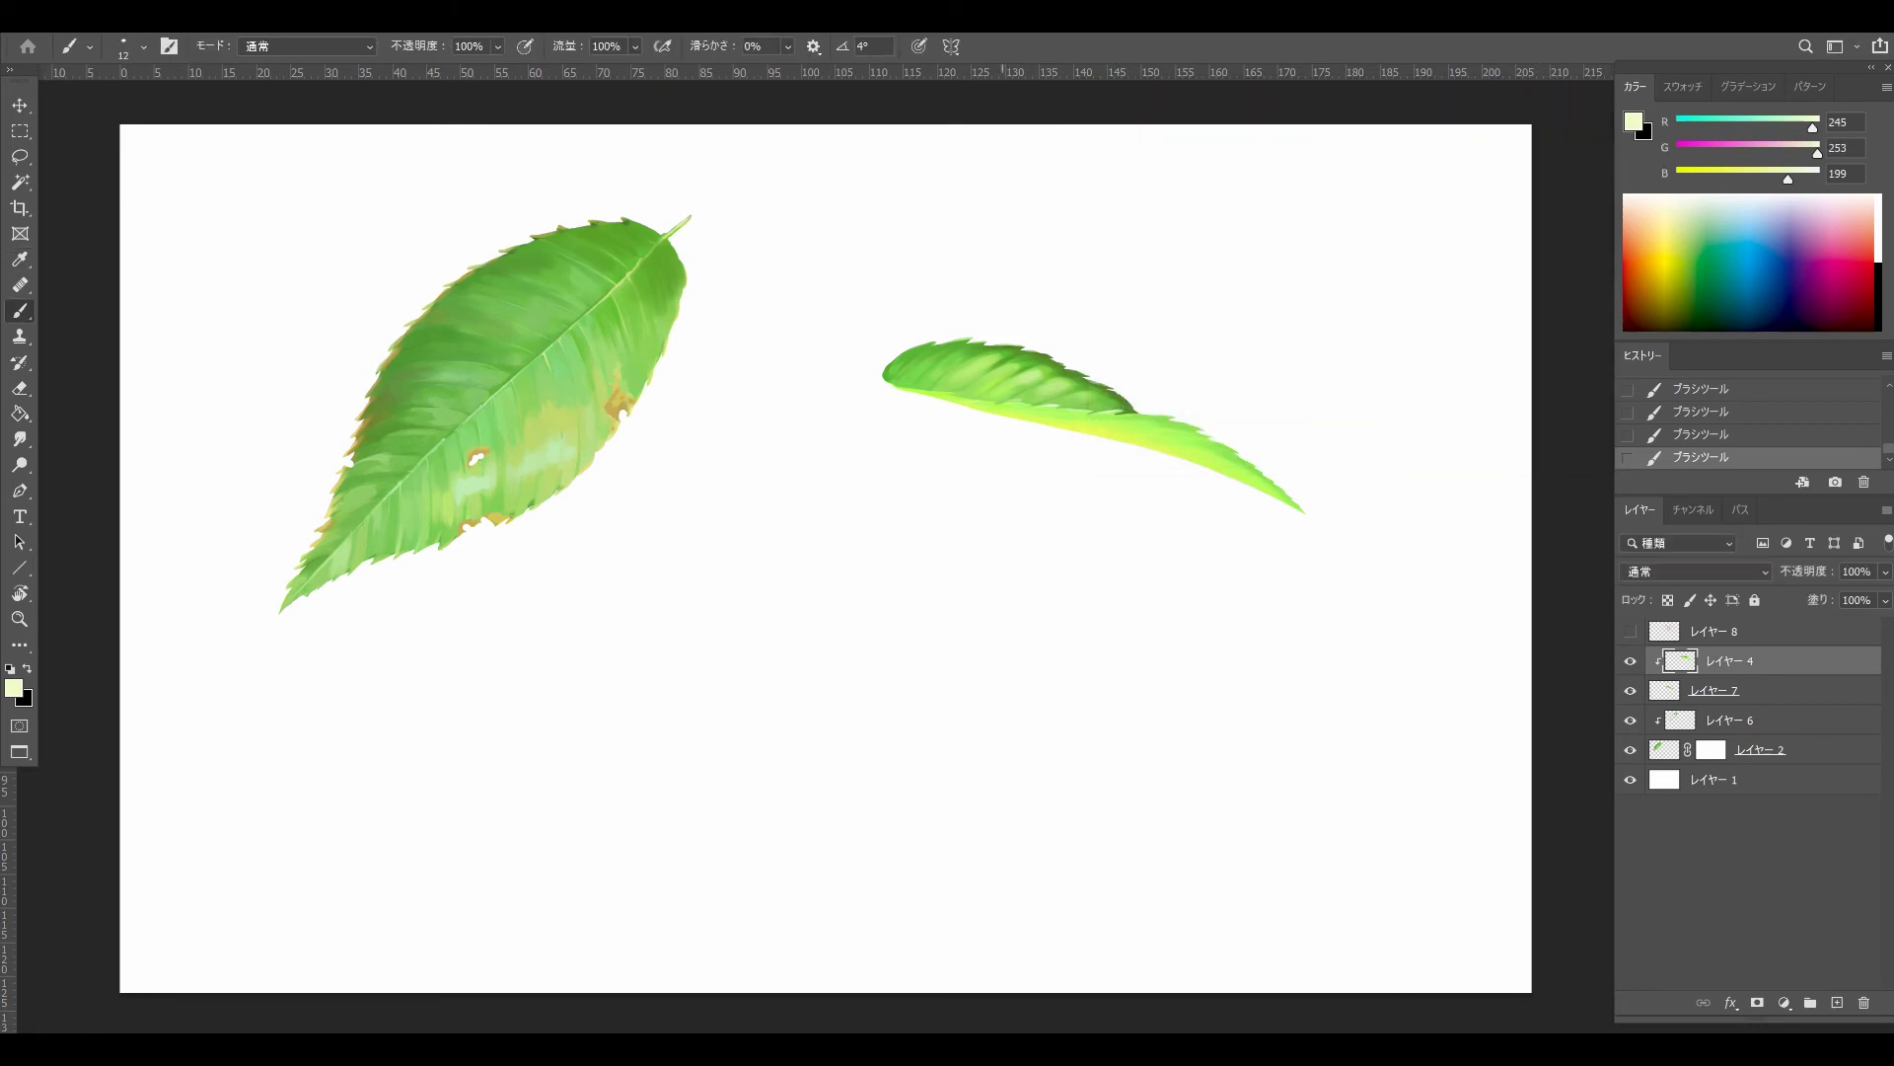
pyautogui.keyDown('alt'); pyautogui.click(1027, 431); pyautogui.keyUp('alt')
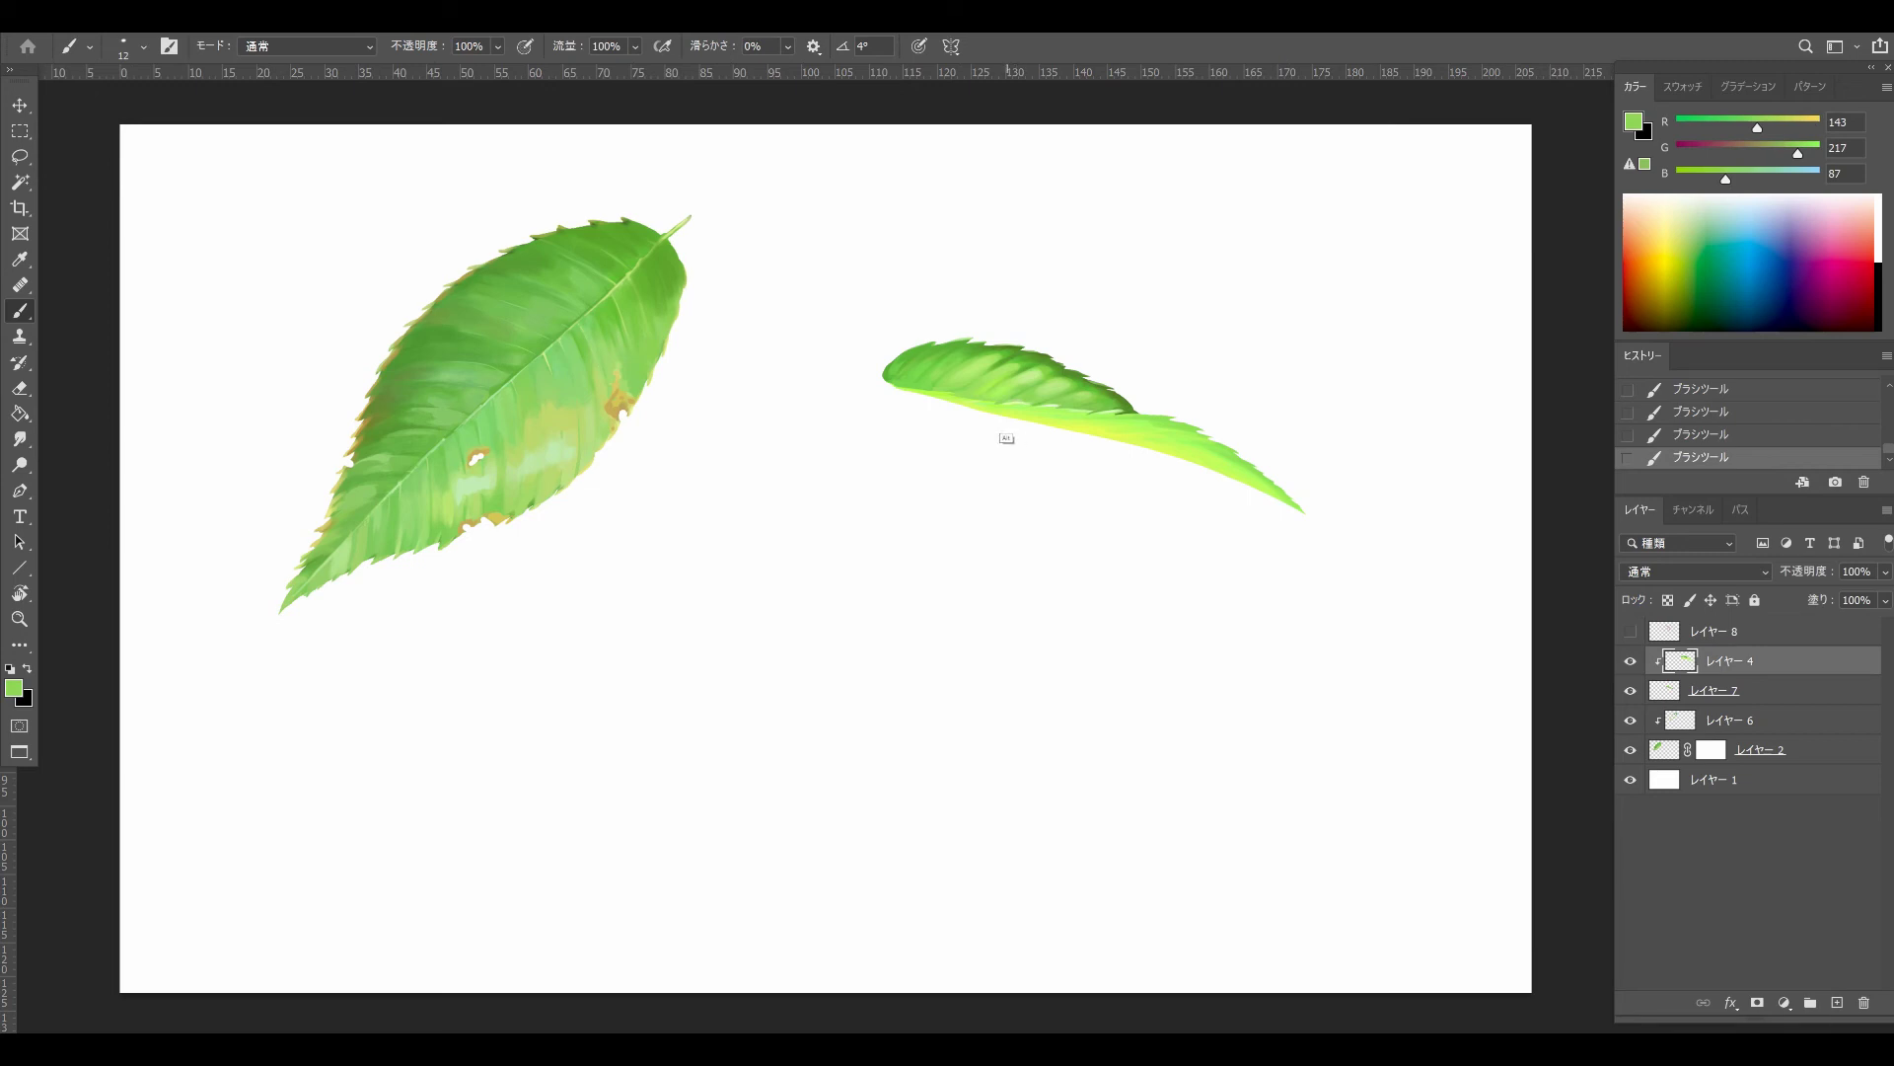
pyautogui.keyDown('alt'); pyautogui.click(1002, 429); pyautogui.keyUp('alt')
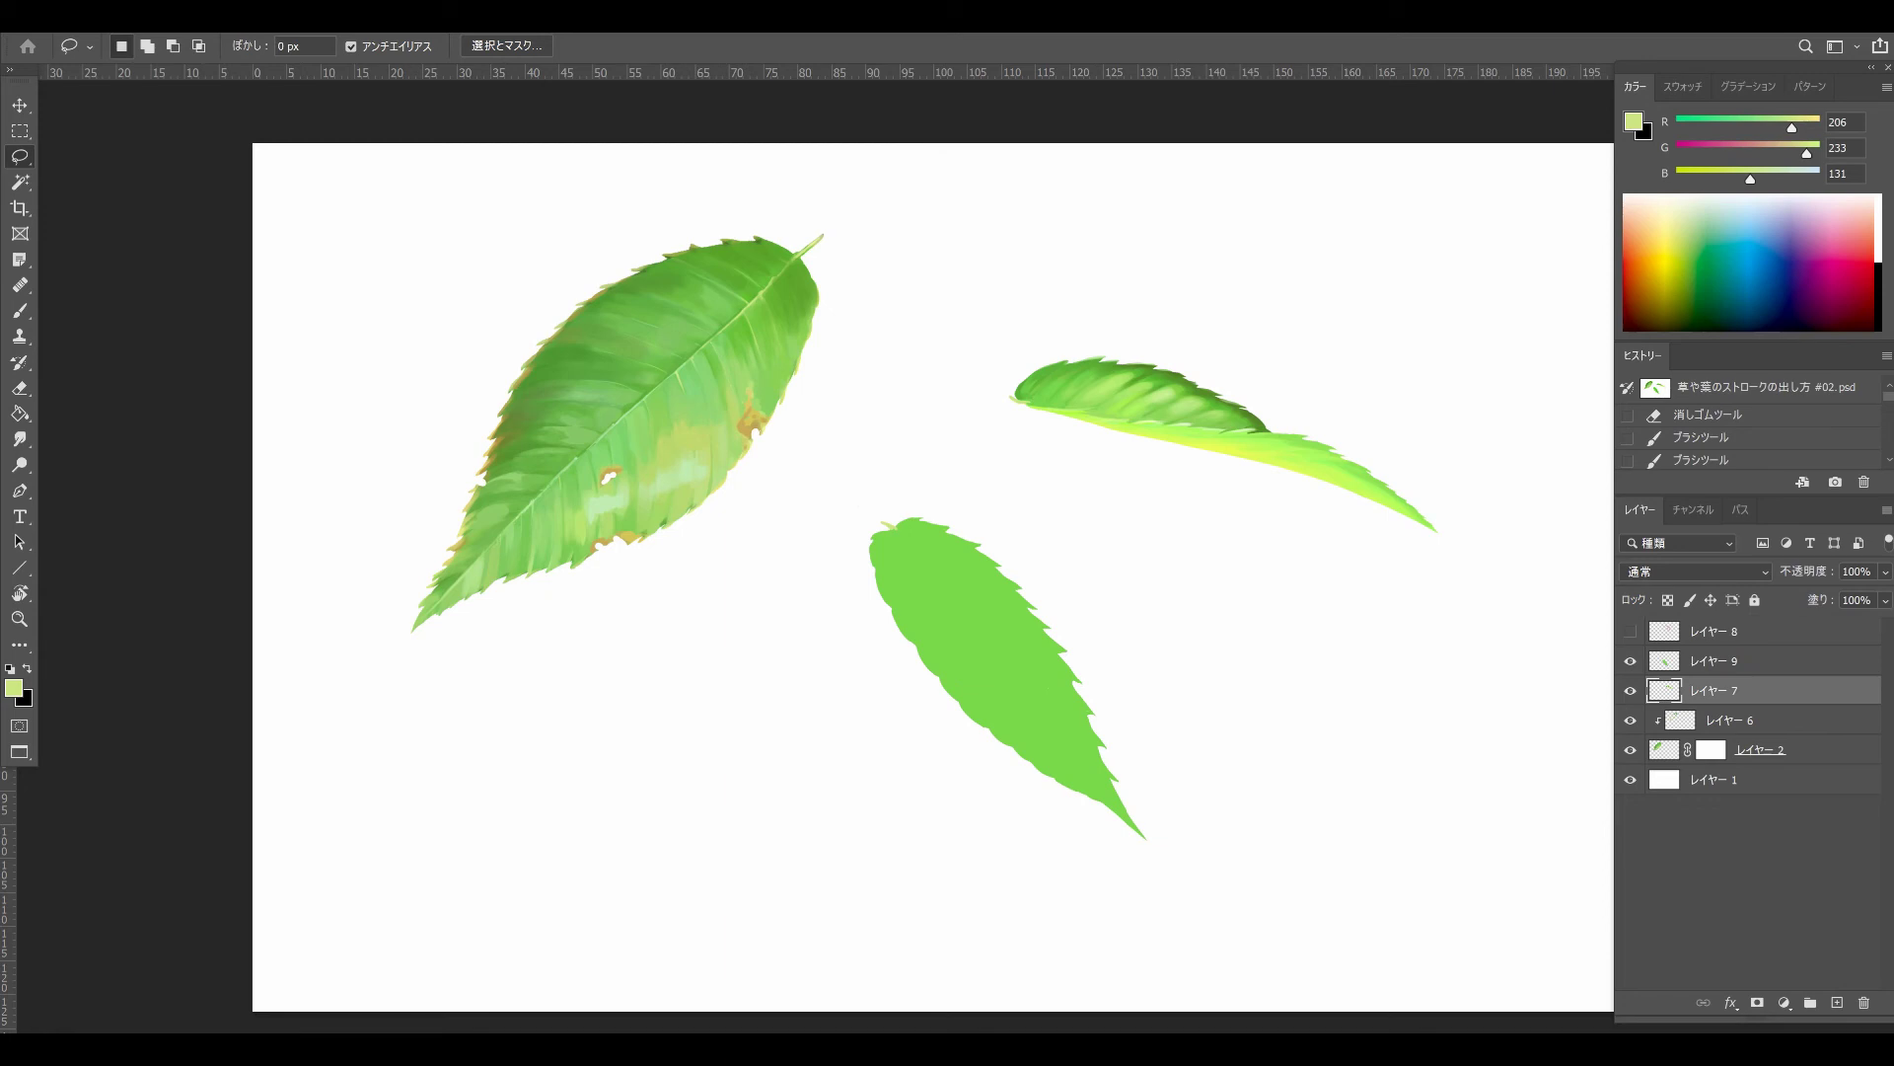
# Identify the flat third leaf's layer by toggling its visibility, select it, and add a new layer above it.
pyautogui.click(1630, 662)
pyautogui.click(1630, 662)
pyautogui.click(1735, 662)
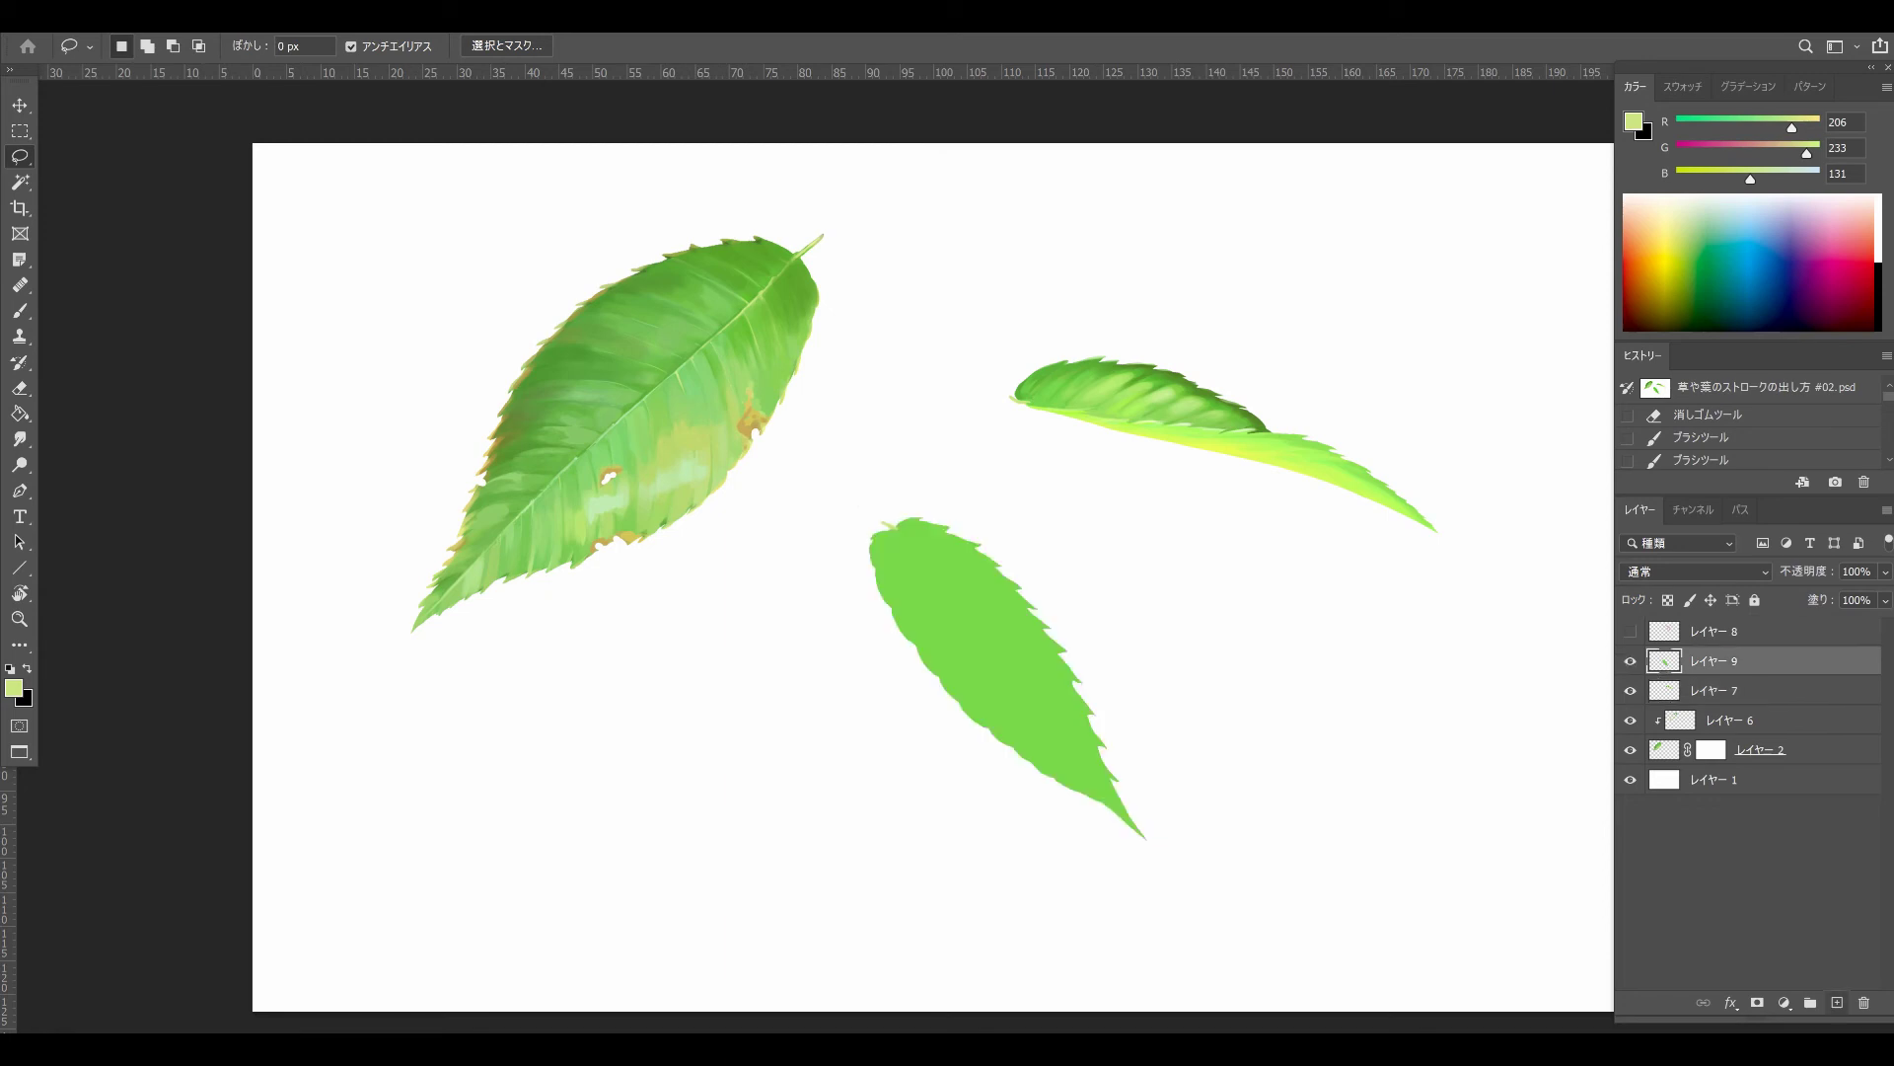
pyautogui.click(1837, 1003)
# Sample light green (RGB 170, 243, 82) from the second leaf and try an 81 px brush stroke on the third leaf.
pyautogui.press('b')
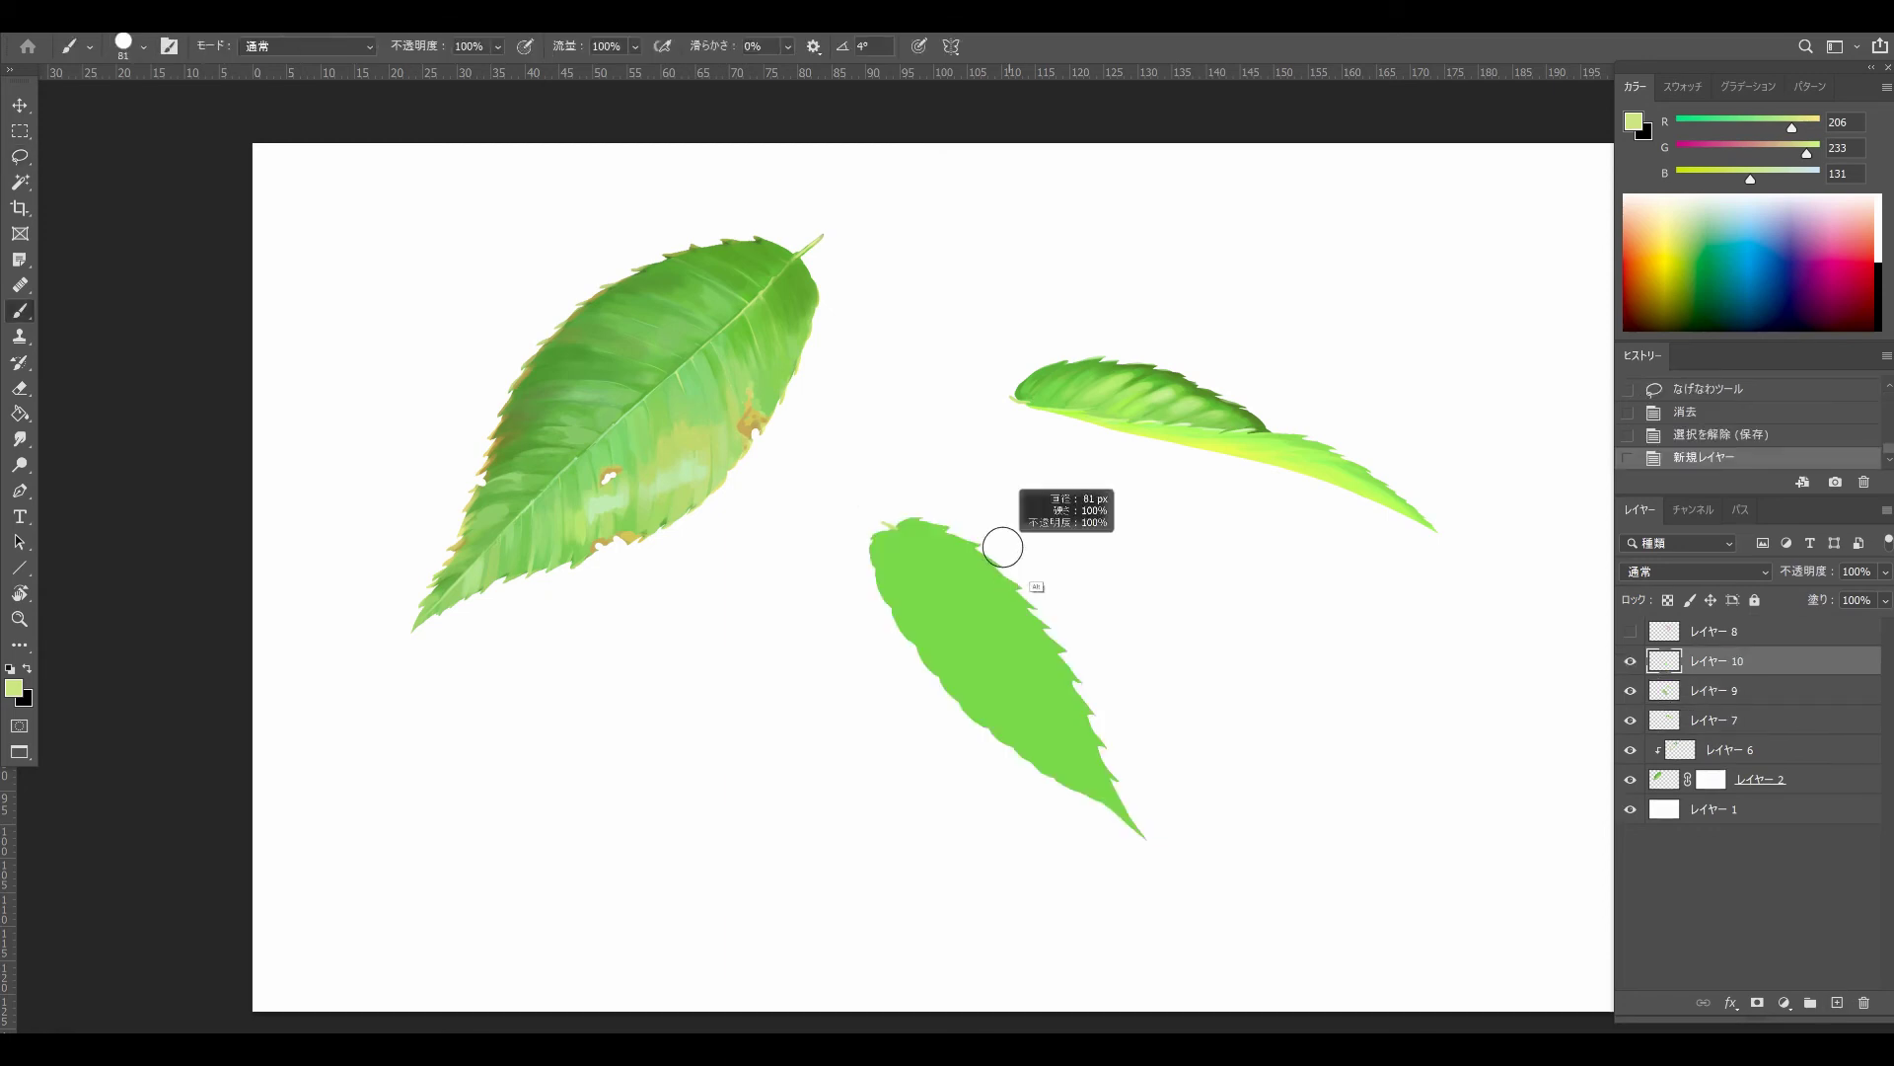
pyautogui.keyDown('alt'); pyautogui.click(1119, 441); pyautogui.keyUp('alt')
pyautogui.moveTo(915, 535); pyautogui.dragTo(1001, 616)
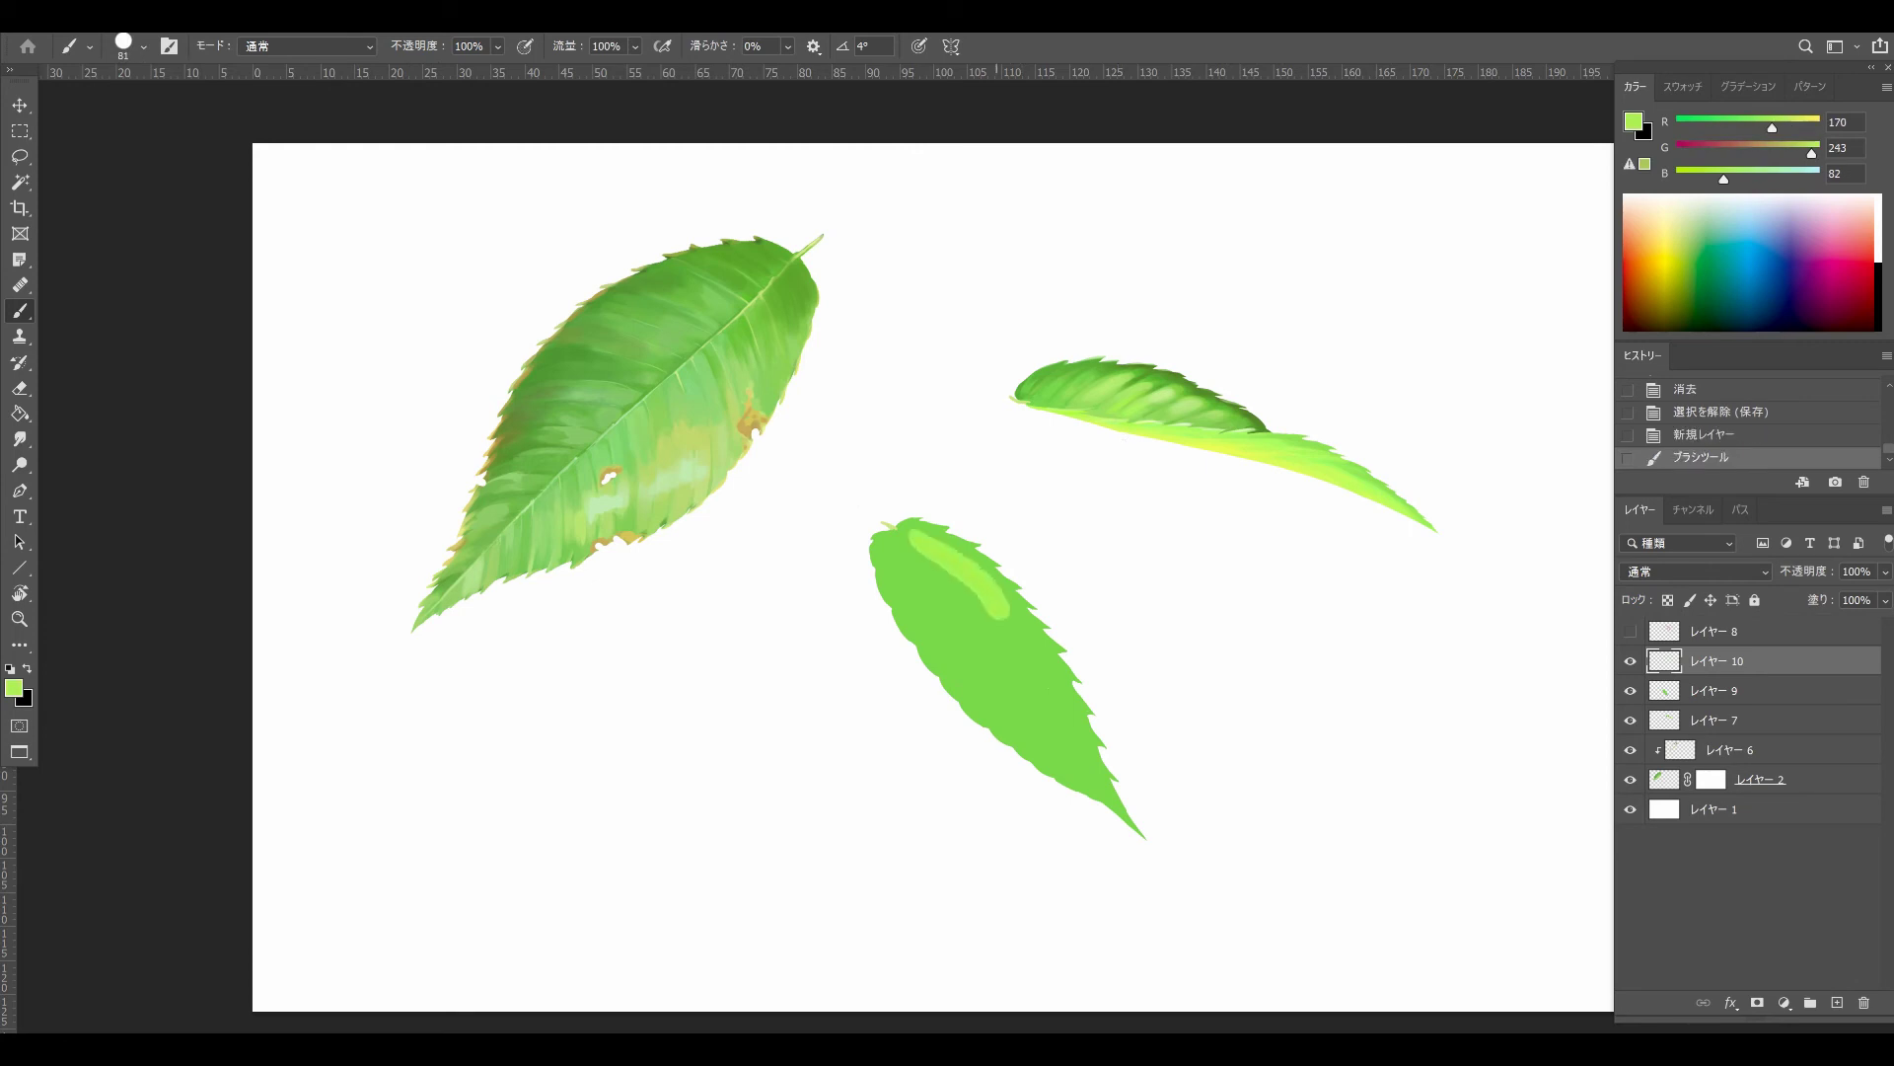
pyautogui.hotkey('ctrl', 'z')
# Turn off Shape Dynamics for the brush, test a stroke, and clip the new layer to the third leaf's silhouette.
pyautogui.press('F5')
pyautogui.click(1210, 228)
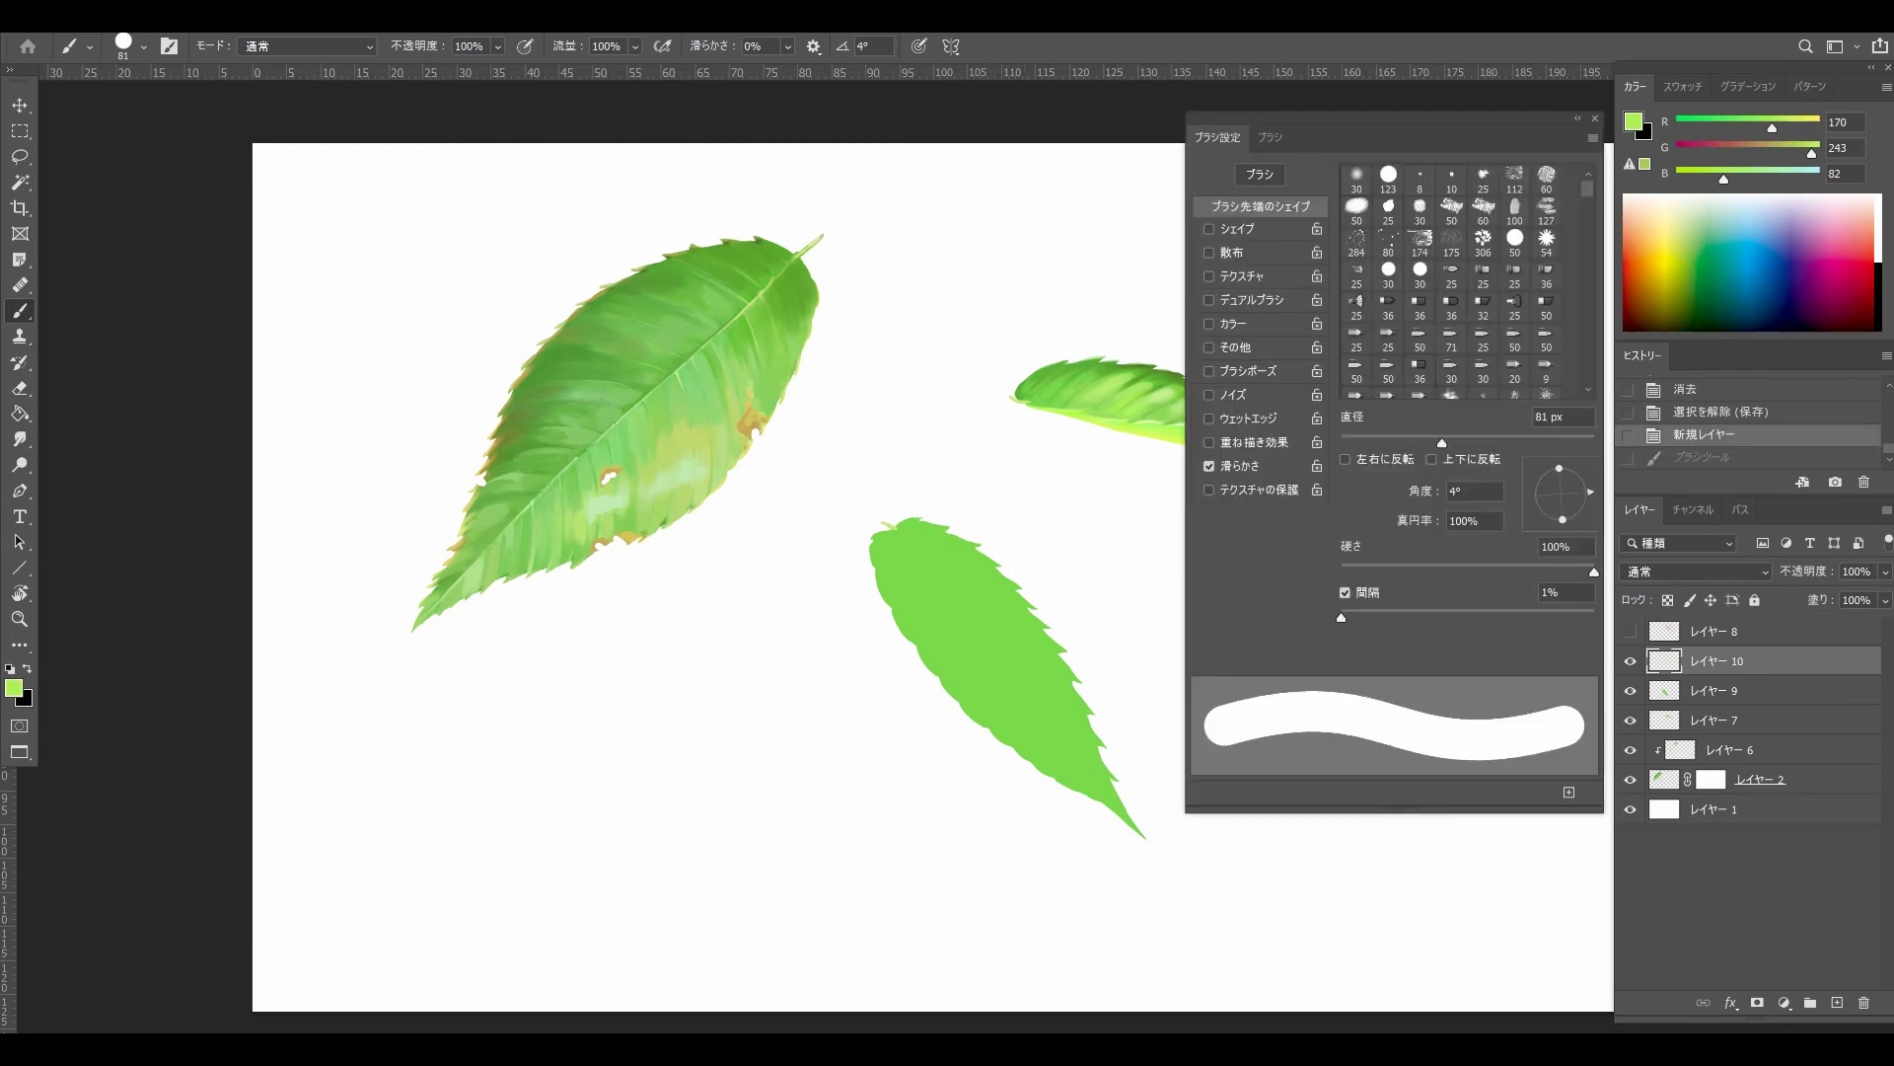
pyautogui.moveTo(1594, 572)
pyautogui.mouseDown()
pyautogui.moveTo(1341, 572)
pyautogui.moveTo(1594, 572)
pyautogui.mouseUp()
pyautogui.press('F5')
pyautogui.press('F5')
pyautogui.press('F5')
pyautogui.moveTo(1105, 619); pyautogui.dragTo(1016, 643)
pyautogui.hotkey('ctrl', 'z')
pyautogui.hotkey('ctrl', 'alt', 'g')
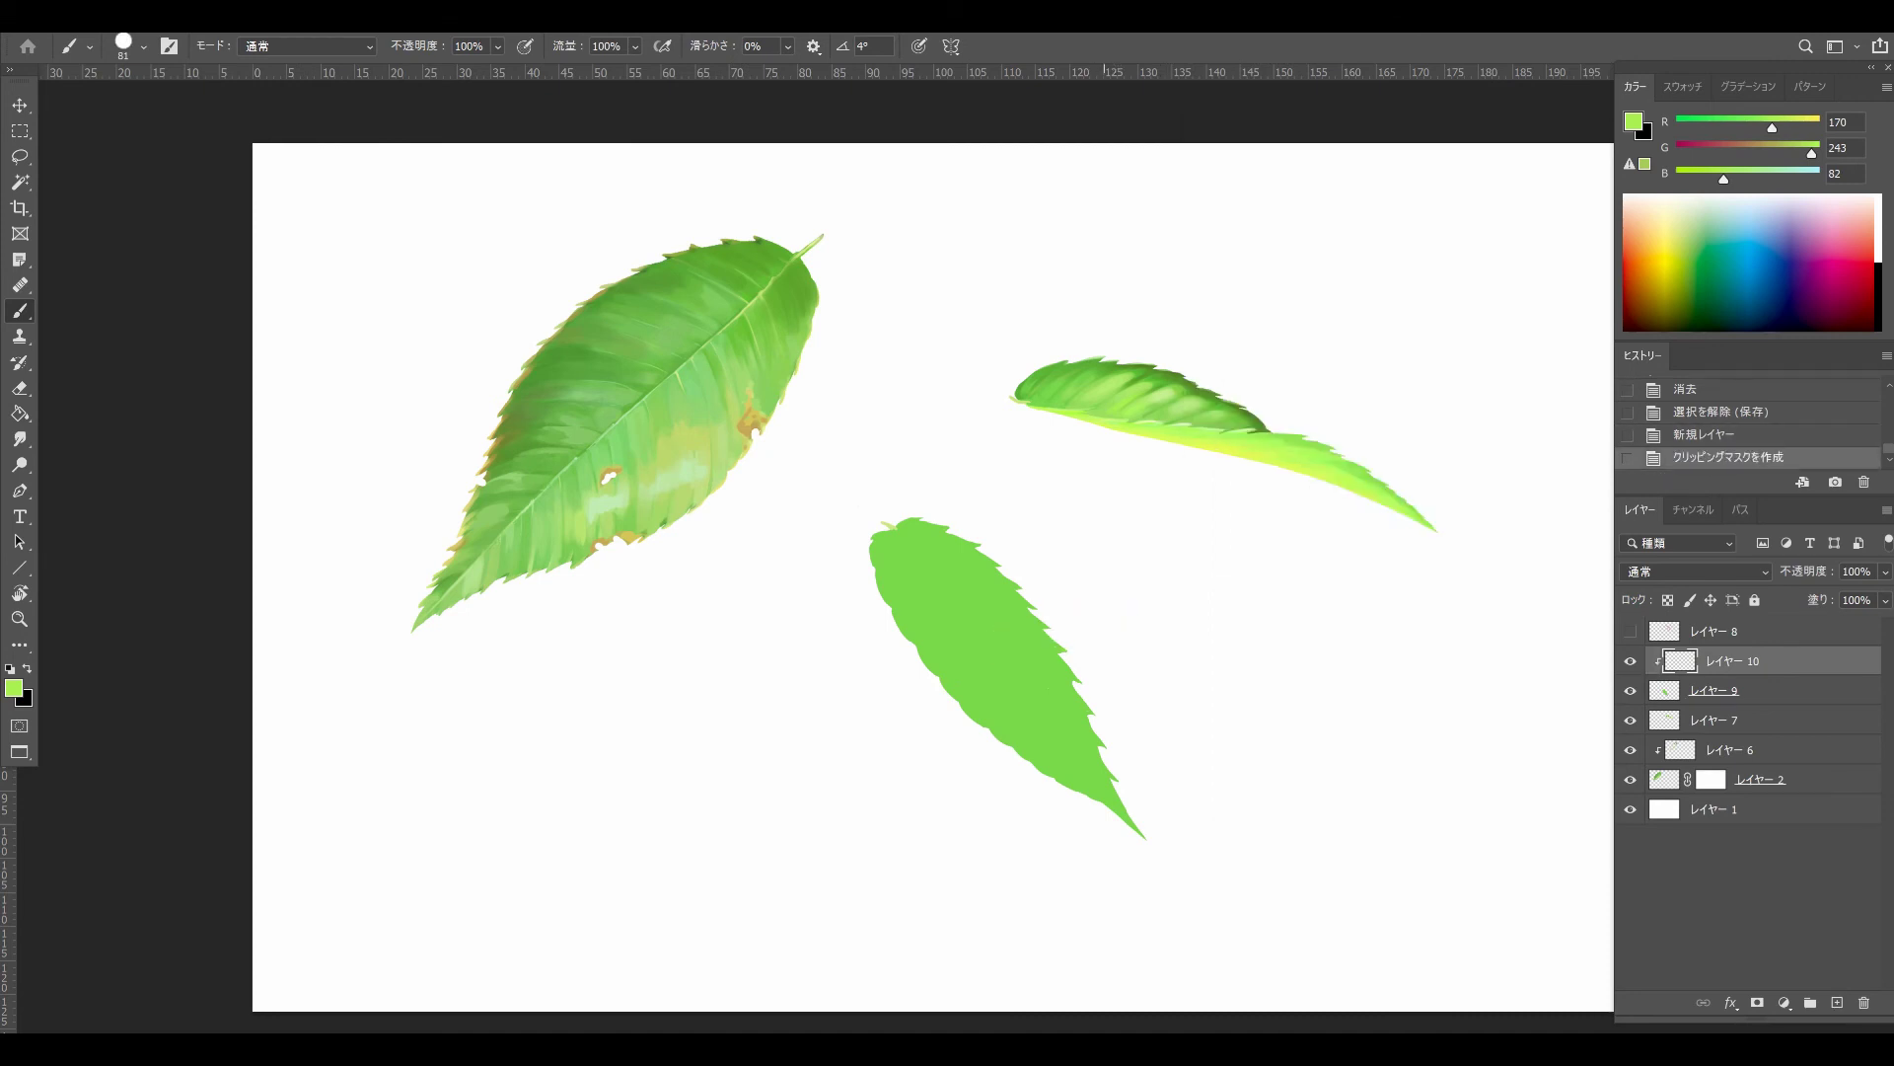
# Turn on Transfer for the 115 px brush and paint broad light green strokes over the third leaf.
pyautogui.press('F5')
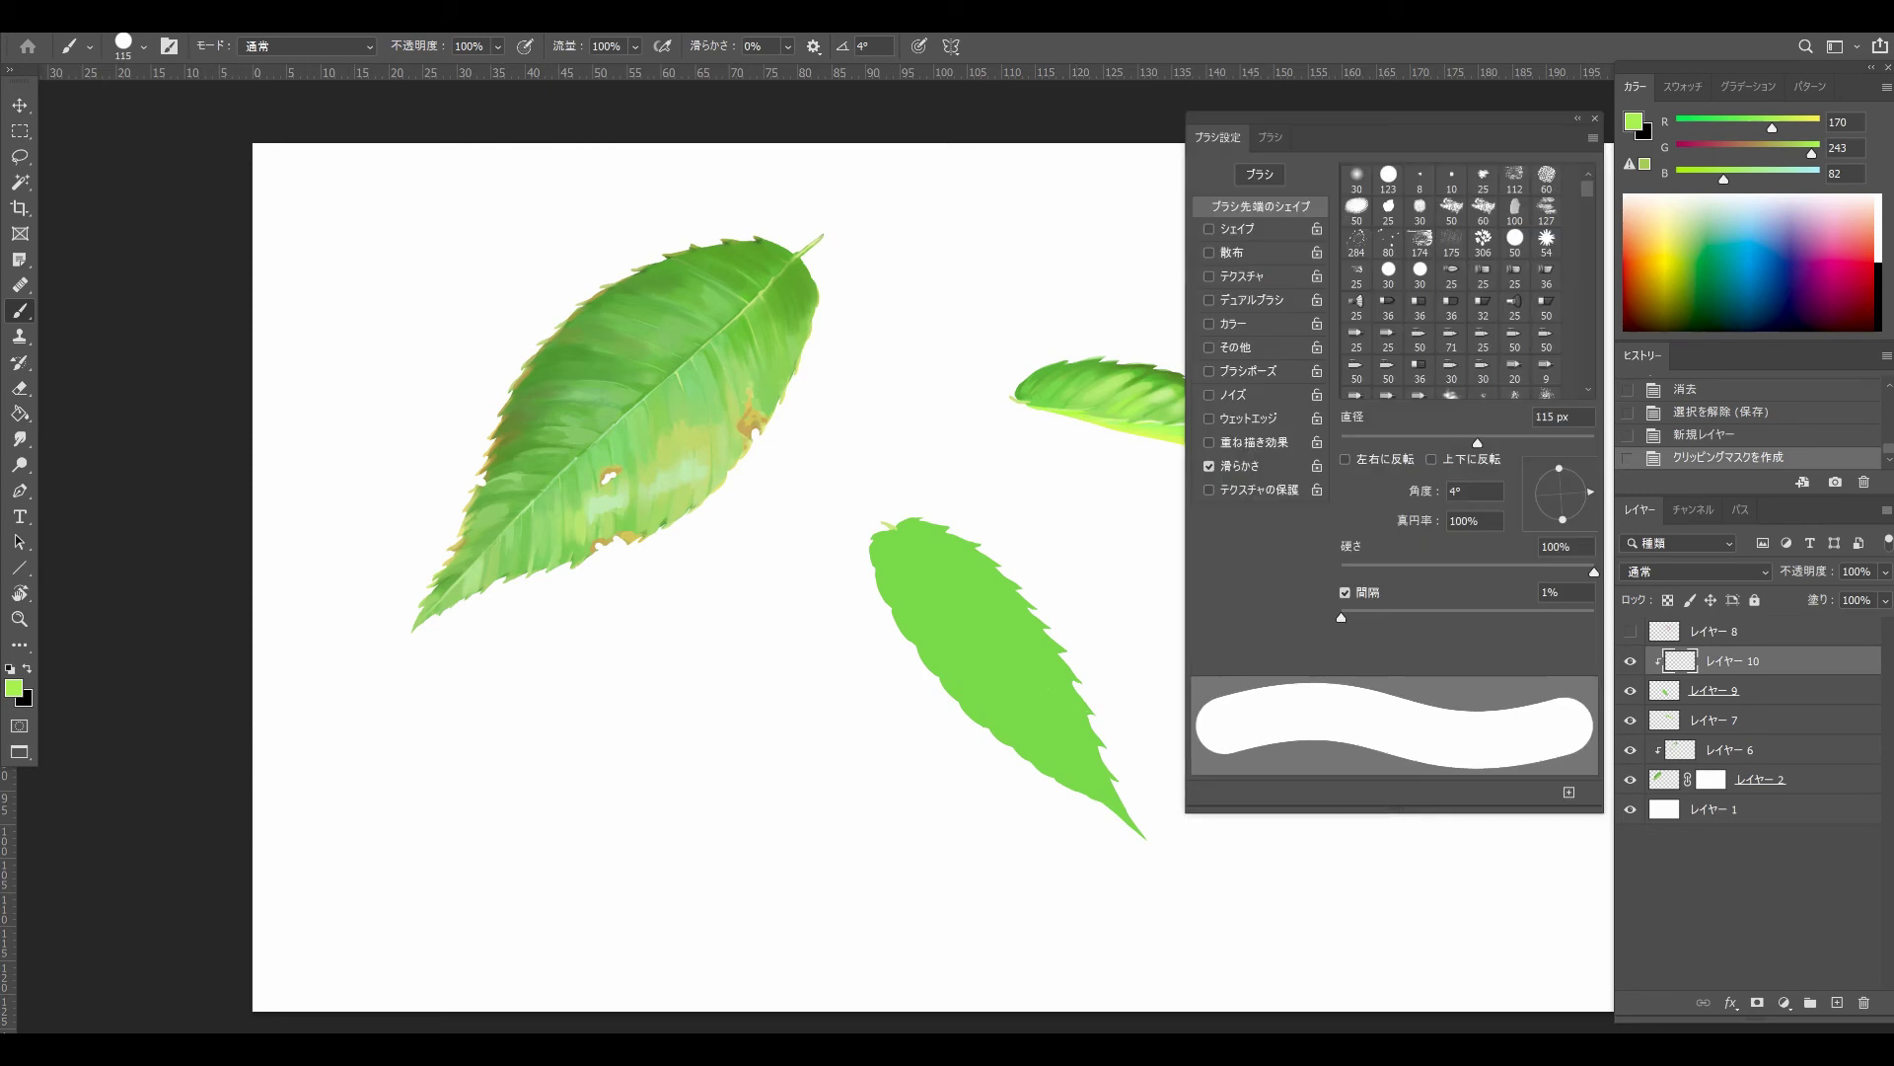
pyautogui.click(1209, 347)
pyautogui.moveTo(903, 548)
pyautogui.mouseDown()
pyautogui.moveTo(974, 614)
pyautogui.moveTo(998, 597)
pyautogui.moveTo(1004, 623)
pyautogui.mouseUp()
pyautogui.moveTo(928, 554); pyautogui.dragTo(1016, 627)
pyautogui.press('F5')
pyautogui.moveTo(890, 599)
pyautogui.mouseDown()
pyautogui.moveTo(942, 667)
pyautogui.moveTo(1050, 728)
pyautogui.mouseUp()
# Sample pale greens from the first leaf, including RGB 195, 218, 111, and paint them over the third leaf's stem half.
pyautogui.keyDown('alt'); pyautogui.click(694, 500); pyautogui.keyUp('alt')
pyautogui.moveTo(961, 627)
pyautogui.mouseDown()
pyautogui.moveTo(914, 572)
pyautogui.moveTo(971, 654)
pyautogui.mouseUp()
pyautogui.keyDown('alt'); pyautogui.click(692, 466); pyautogui.keyUp('alt')
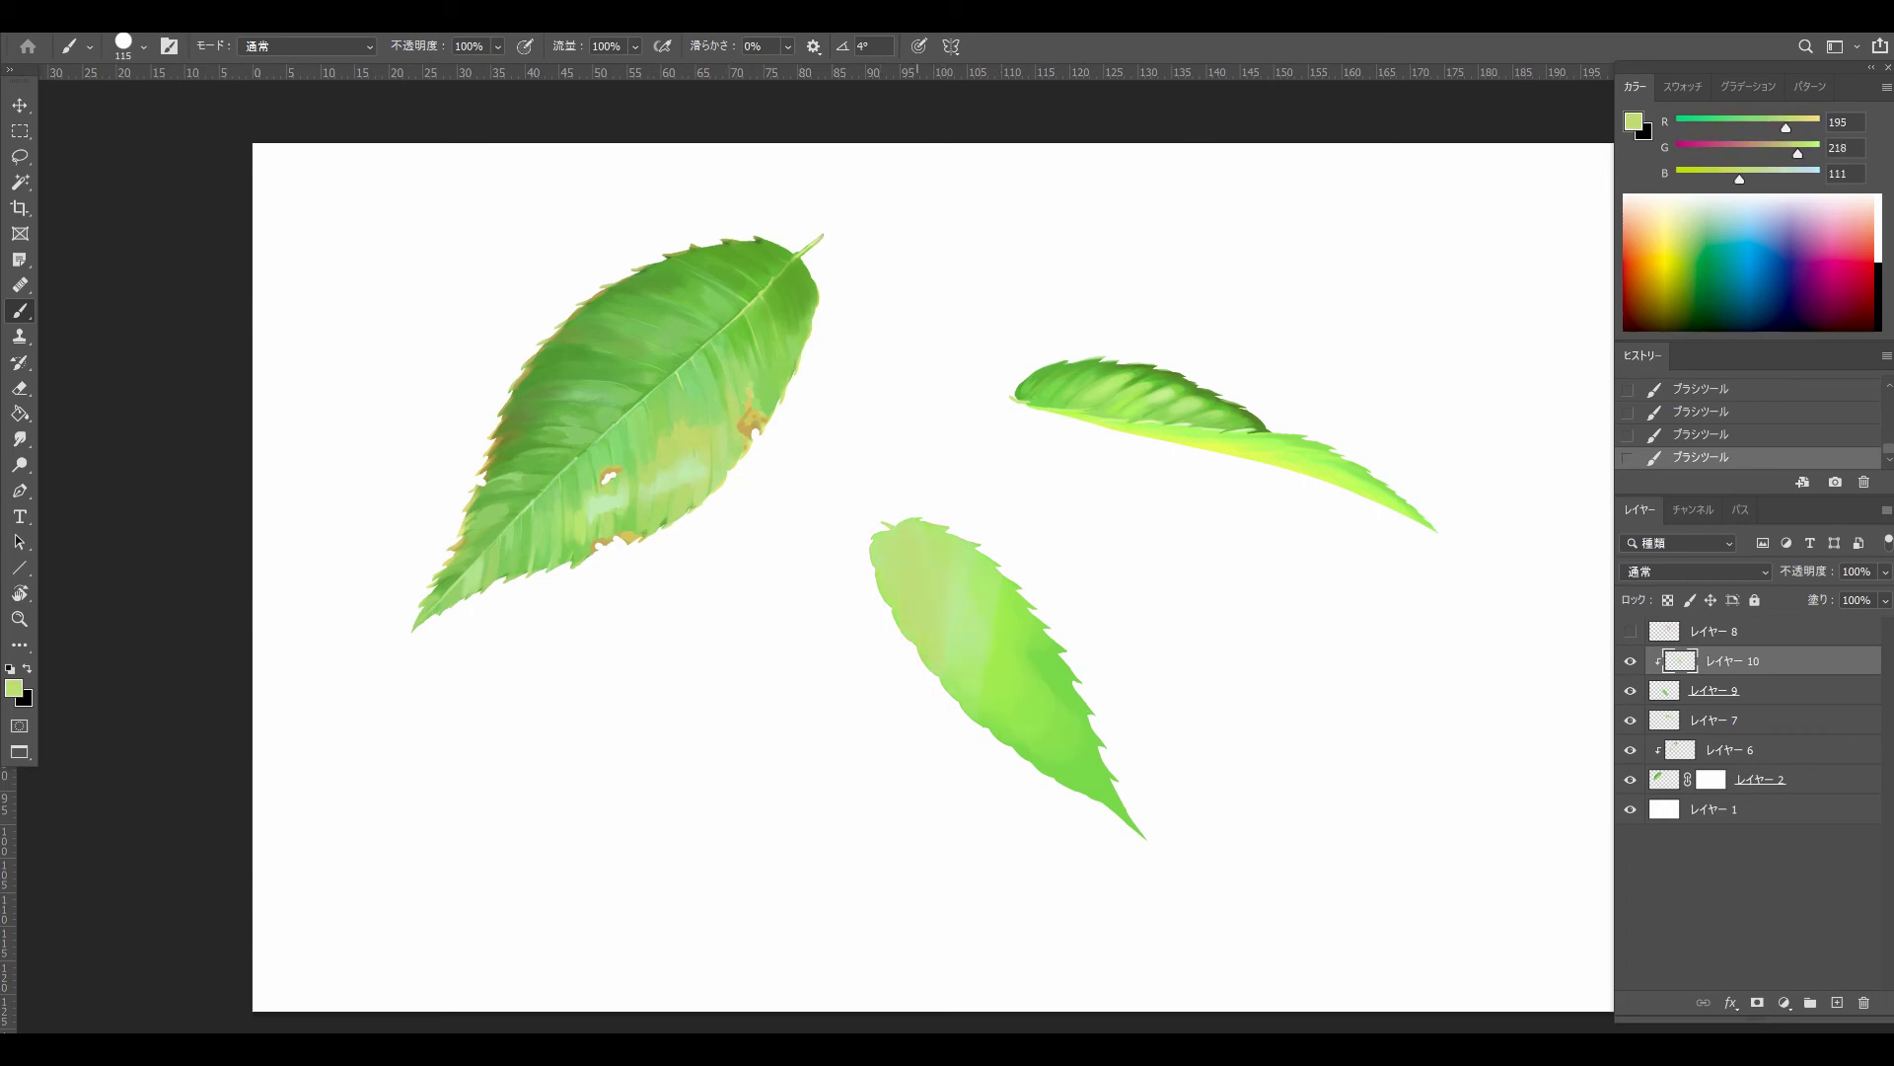
# Blend green (RGB 167, 234, 87) toward the third leaf's tip, sample the tip's green, and undo the last stroke.
pyautogui.keyDown('alt'); pyautogui.click(1002, 715); pyautogui.keyUp('alt')
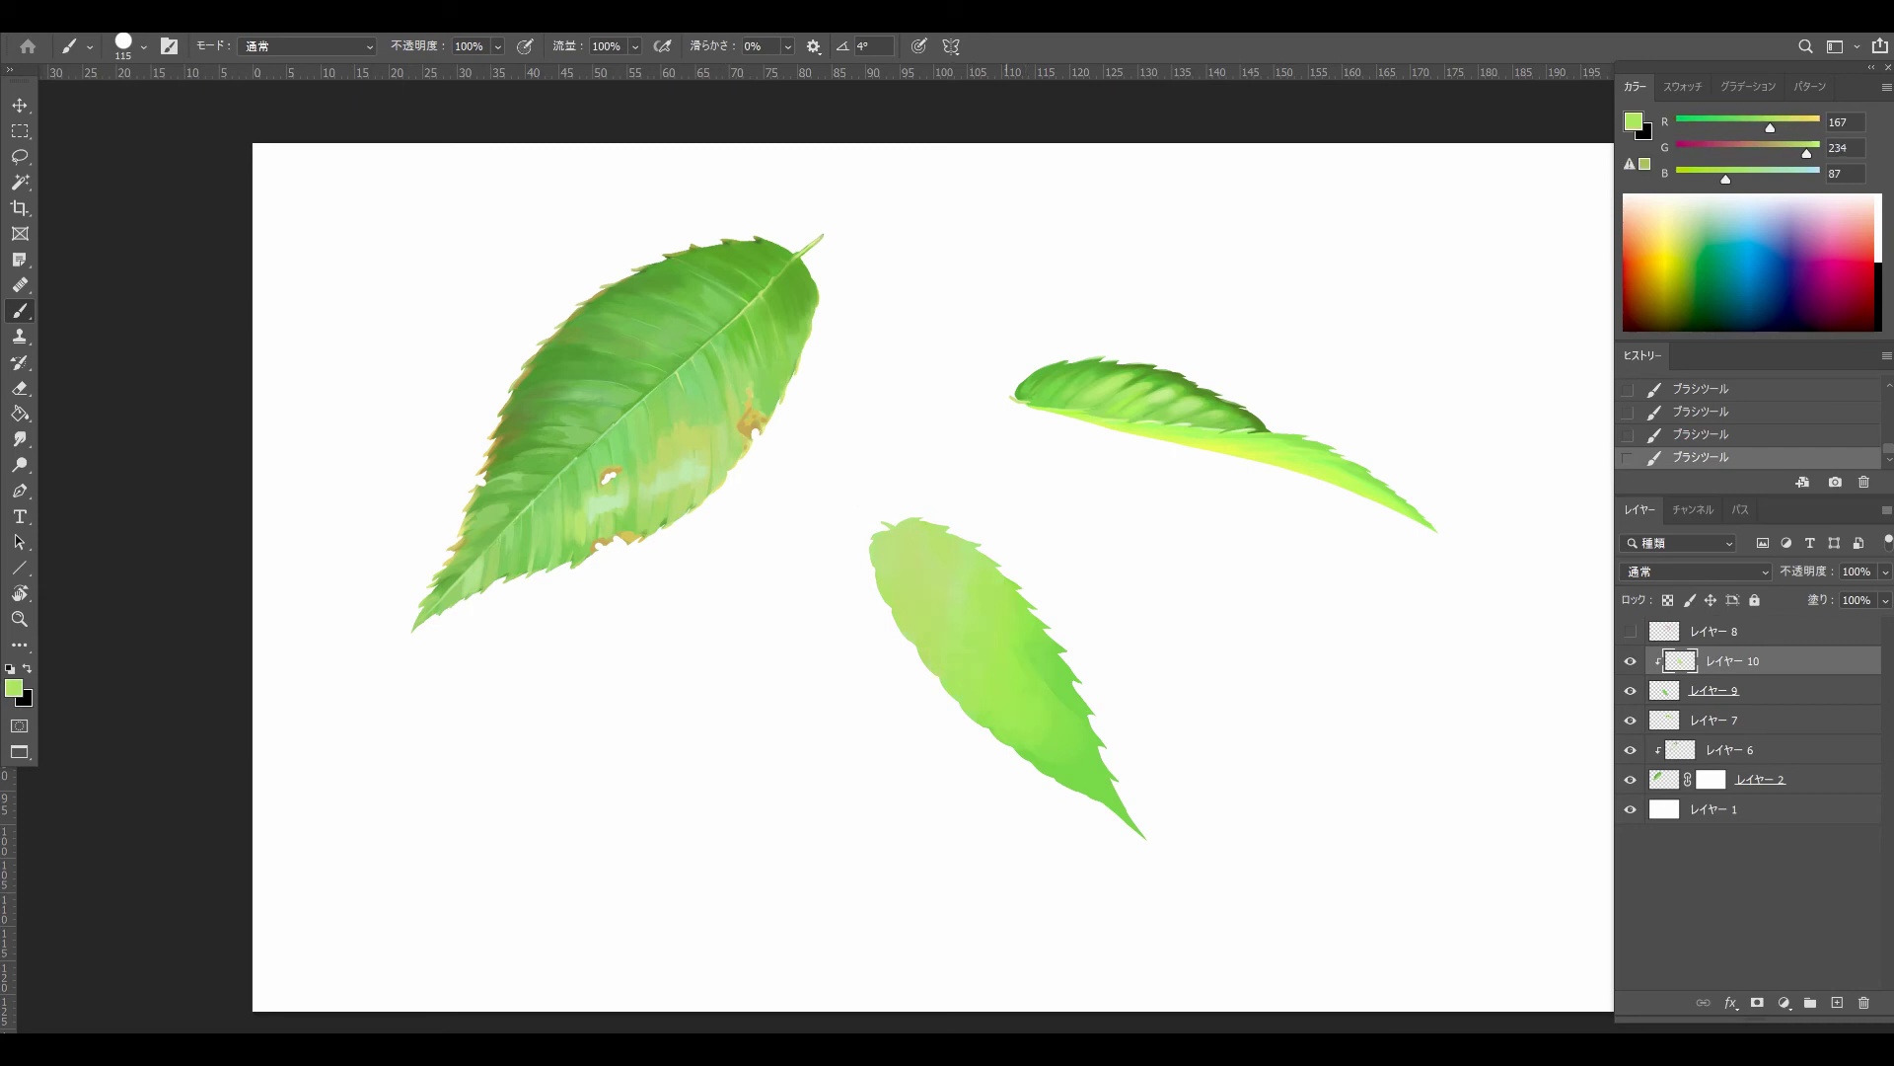
pyautogui.moveTo(1075, 728)
pyautogui.mouseDown()
pyautogui.moveTo(1053, 748)
pyautogui.moveTo(1041, 721)
pyautogui.moveTo(1151, 750)
pyautogui.moveTo(1065, 778)
pyautogui.mouseUp()
pyautogui.keyDown('alt'); pyautogui.click(1091, 815); pyautogui.keyUp('alt')
pyautogui.hotkey('ctrl', 'z')
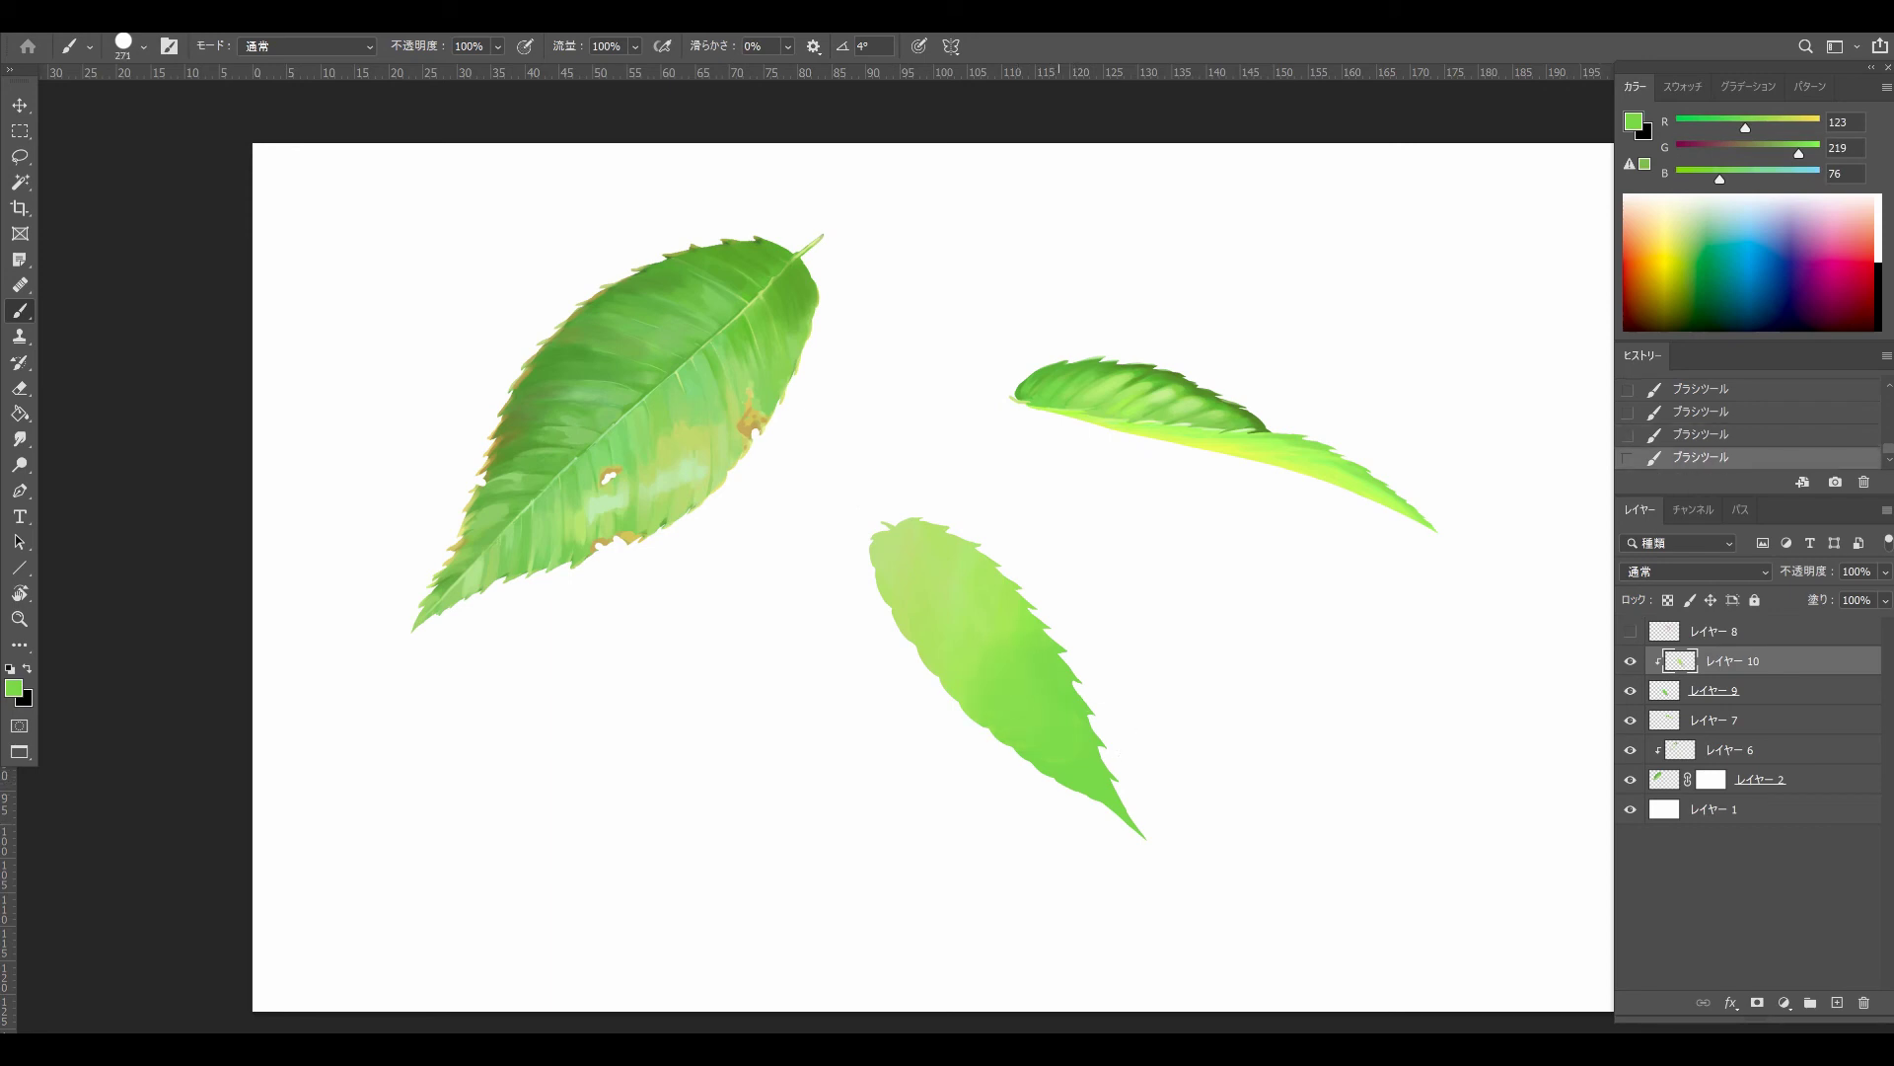
# Blend the third leaf's middle and stem end with broad strokes from a 271 px brush, and sample its greens.
pyautogui.moveTo(1076, 663); pyautogui.dragTo(988, 692)
pyautogui.moveTo(972, 541); pyautogui.dragTo(948, 542)
pyautogui.moveTo(972, 699); pyautogui.dragTo(987, 698)
pyautogui.keyDown('alt'); pyautogui.click(949, 670); pyautogui.keyUp('alt')
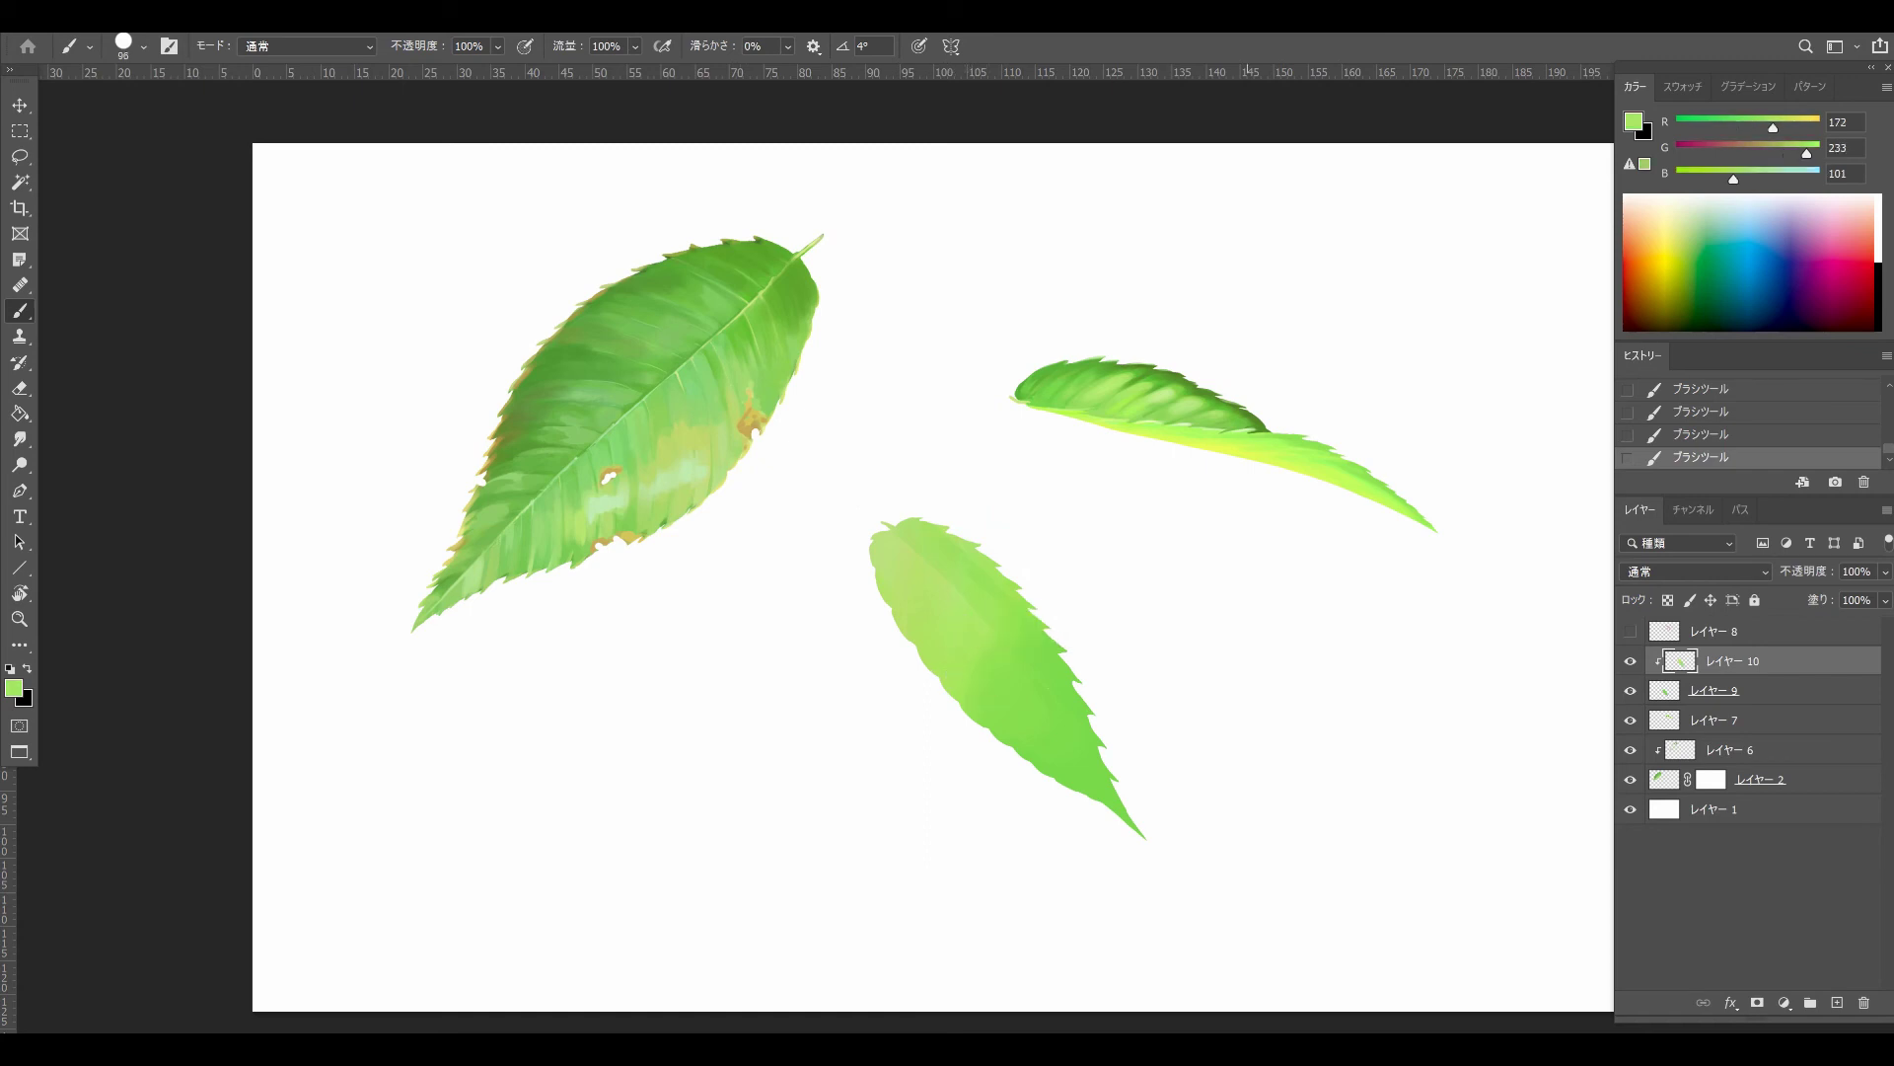
# Paint bright green (RGB 173, 255, 95), sampled from the second leaf's underside, over the third leaf's tip half with a 96 px brush.
pyautogui.keyDown('alt'); pyautogui.click(1225, 472); pyautogui.keyUp('alt')
pyautogui.moveTo(987, 699)
pyautogui.mouseDown()
pyautogui.moveTo(1056, 776)
pyautogui.moveTo(1101, 789)
pyautogui.mouseUp()
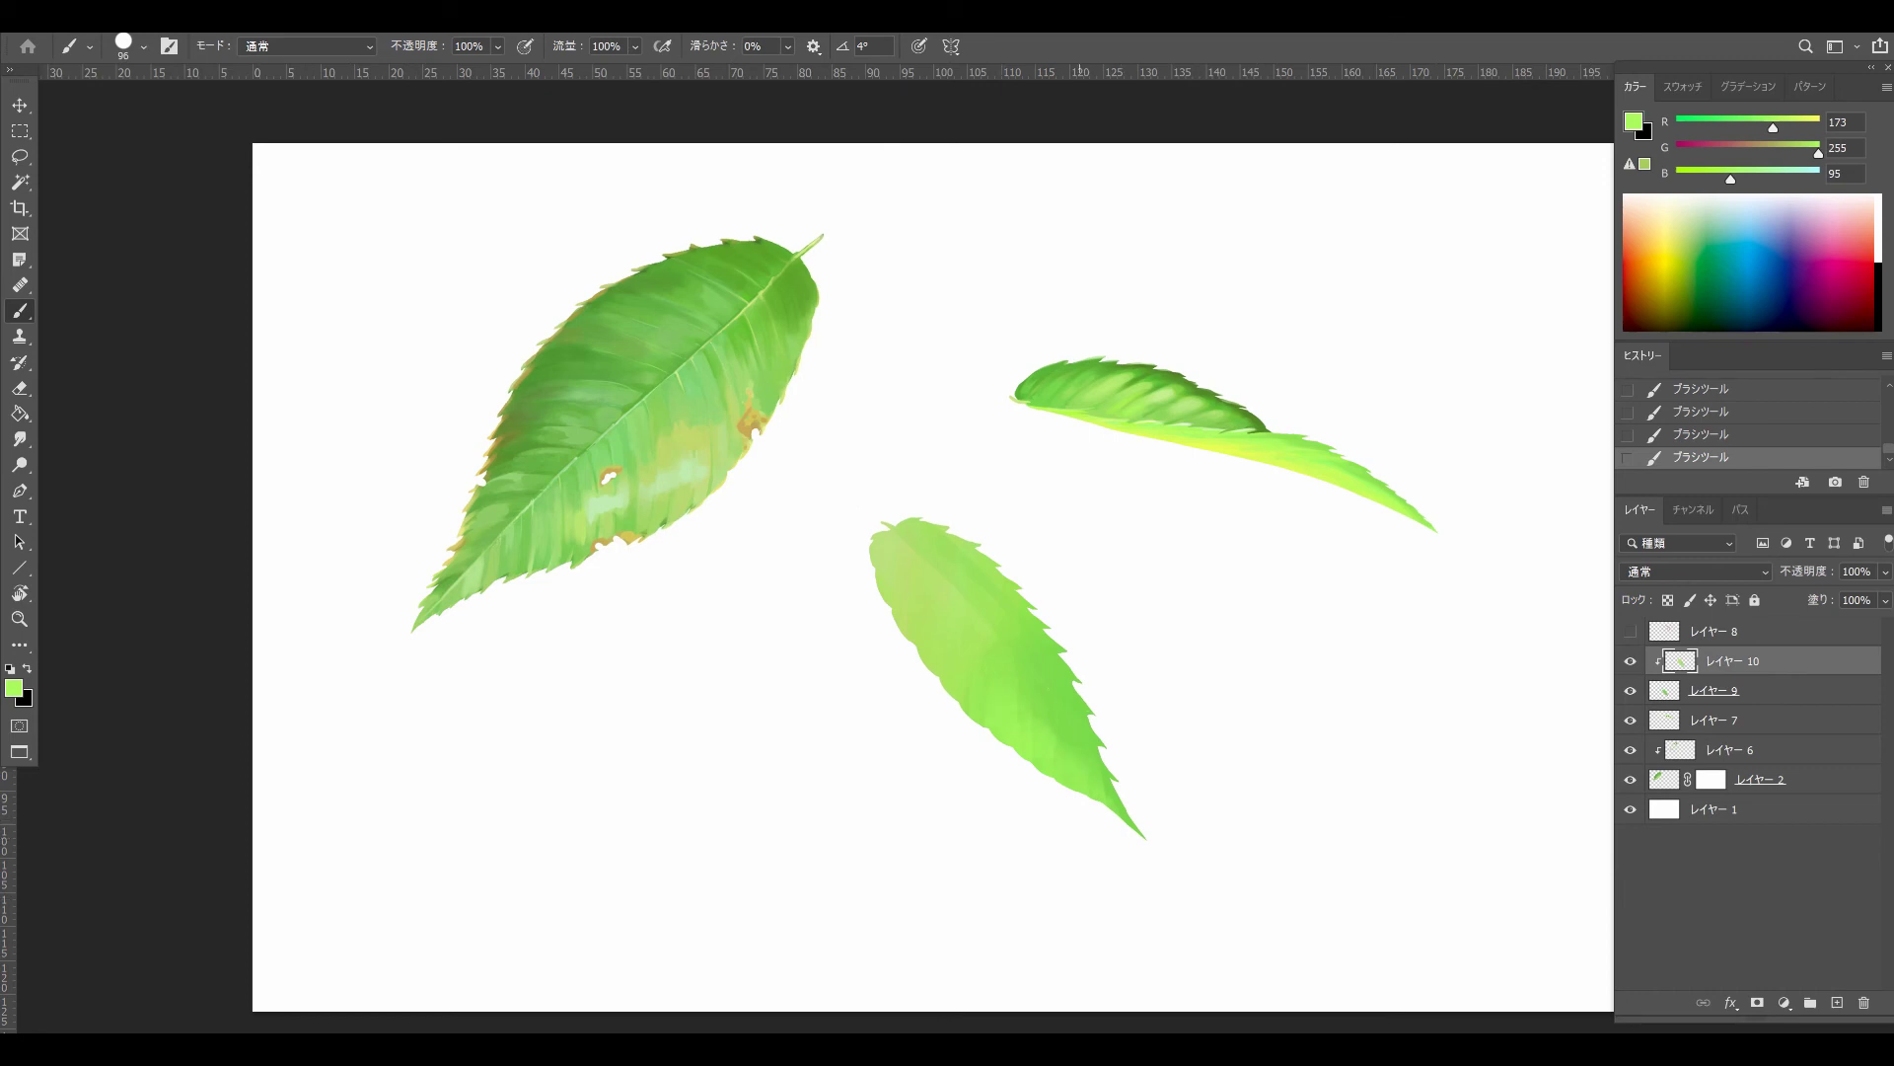
pyautogui.hotkey('ctrl', 'alt', 'z')
pyautogui.moveTo(1012, 678)
pyautogui.mouseDown()
pyautogui.moveTo(991, 678)
pyautogui.moveTo(967, 627)
pyautogui.moveTo(1026, 721)
pyautogui.mouseUp()
# Compare the third leaf before and after the last stroke by repeatedly toggling it.
pyautogui.hotkey('ctrl', 'alt', 'z')
pyautogui.hotkey('ctrl', 'alt', 'z')
pyautogui.hotkey('ctrl', 'alt', 'z')
pyautogui.hotkey('ctrl', 'alt', 'z')
pyautogui.hotkey('ctrl', 'alt', 'z')
pyautogui.hotkey('ctrl', 'alt', 'z')
# Paint along the third leaf's central vein, reduce the brush to 29 px, and sample green (RGB 123, 219, 76) beside it.
pyautogui.moveTo(982, 642); pyautogui.dragTo(1036, 720)
pyautogui.moveTo(1094, 716); pyautogui.dragTo(1080, 716)
pyautogui.keyDown('alt'); pyautogui.click(1031, 659); pyautogui.keyUp('alt')
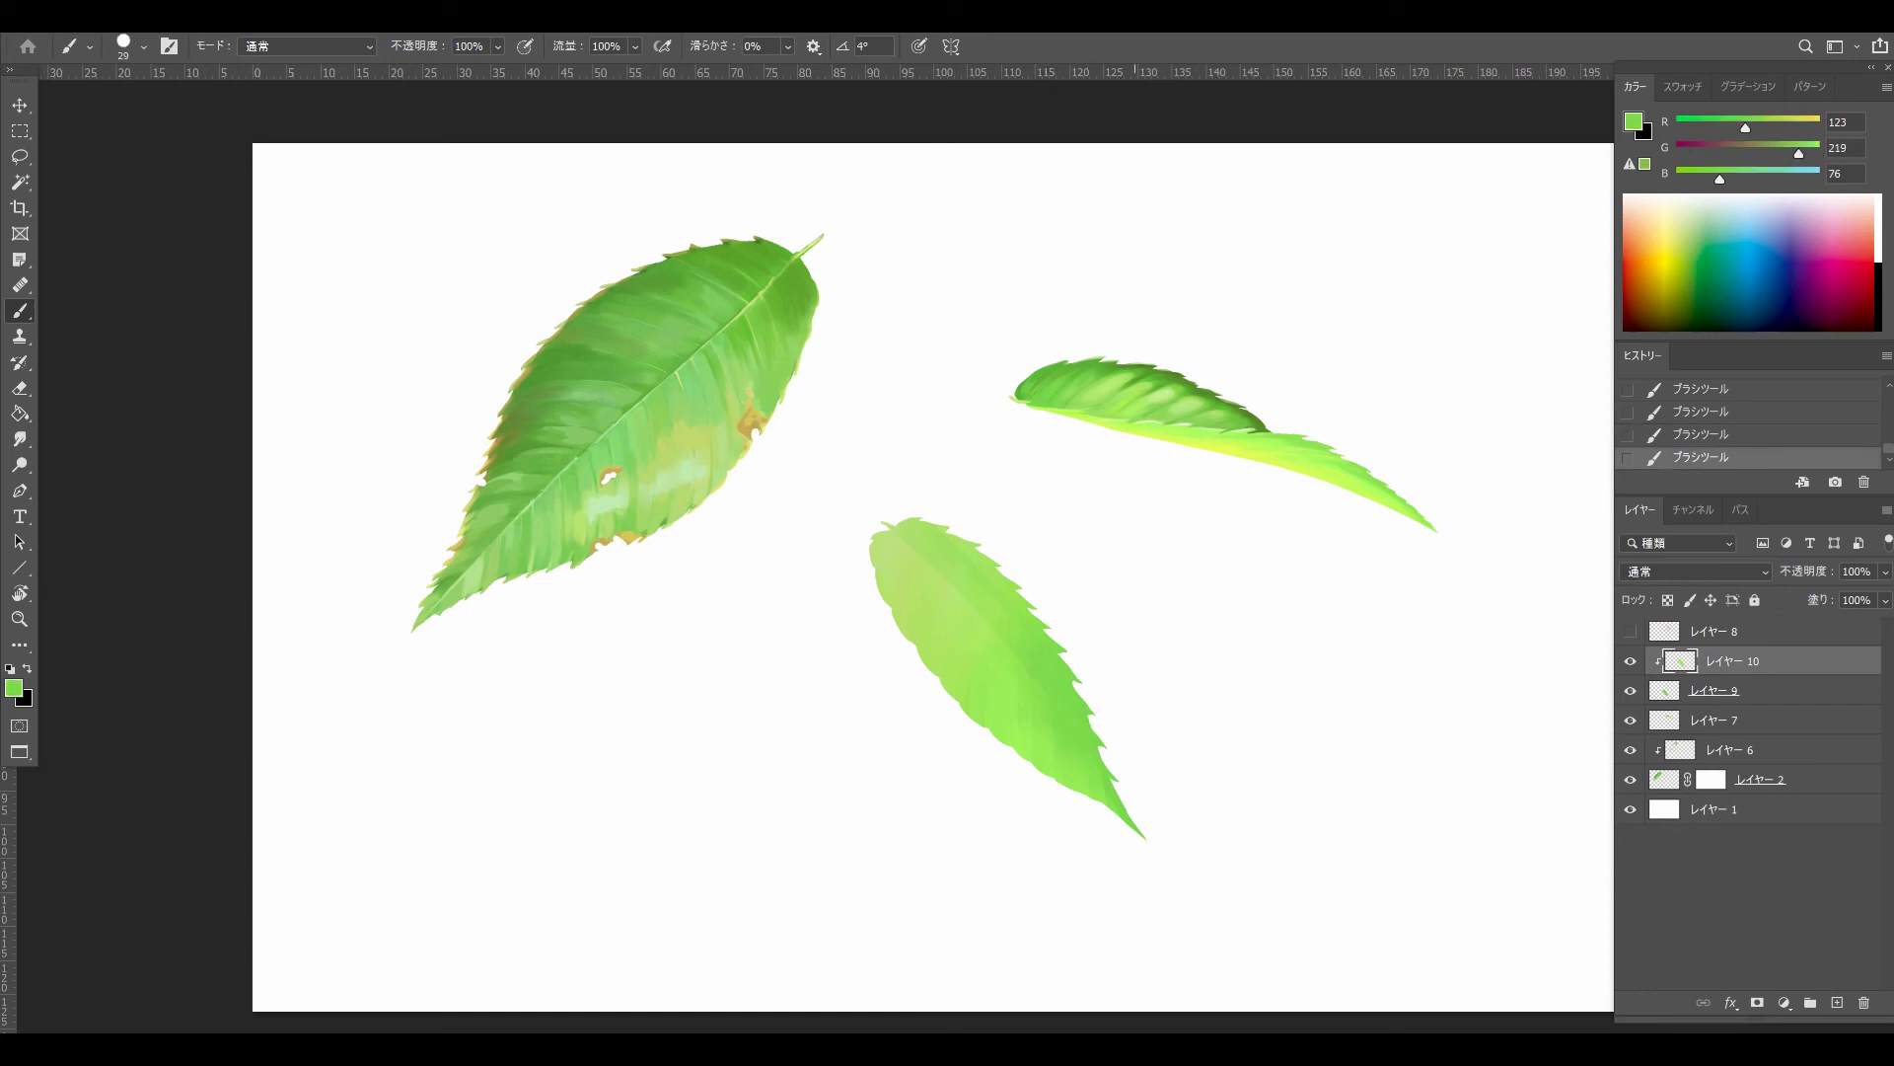
# Shade beside the third leaf's central vein with green (RGB 132, 206, 70) from the second leaf, comparing the stroke by undoing and redoing it.
pyautogui.keyDown('alt'); pyautogui.click(1063, 411); pyautogui.keyUp('alt')
pyautogui.hotkey('ctrl', 'z')
pyautogui.moveTo(1044, 696); pyautogui.dragTo(1057, 728)
pyautogui.hotkey('ctrl', 'z')
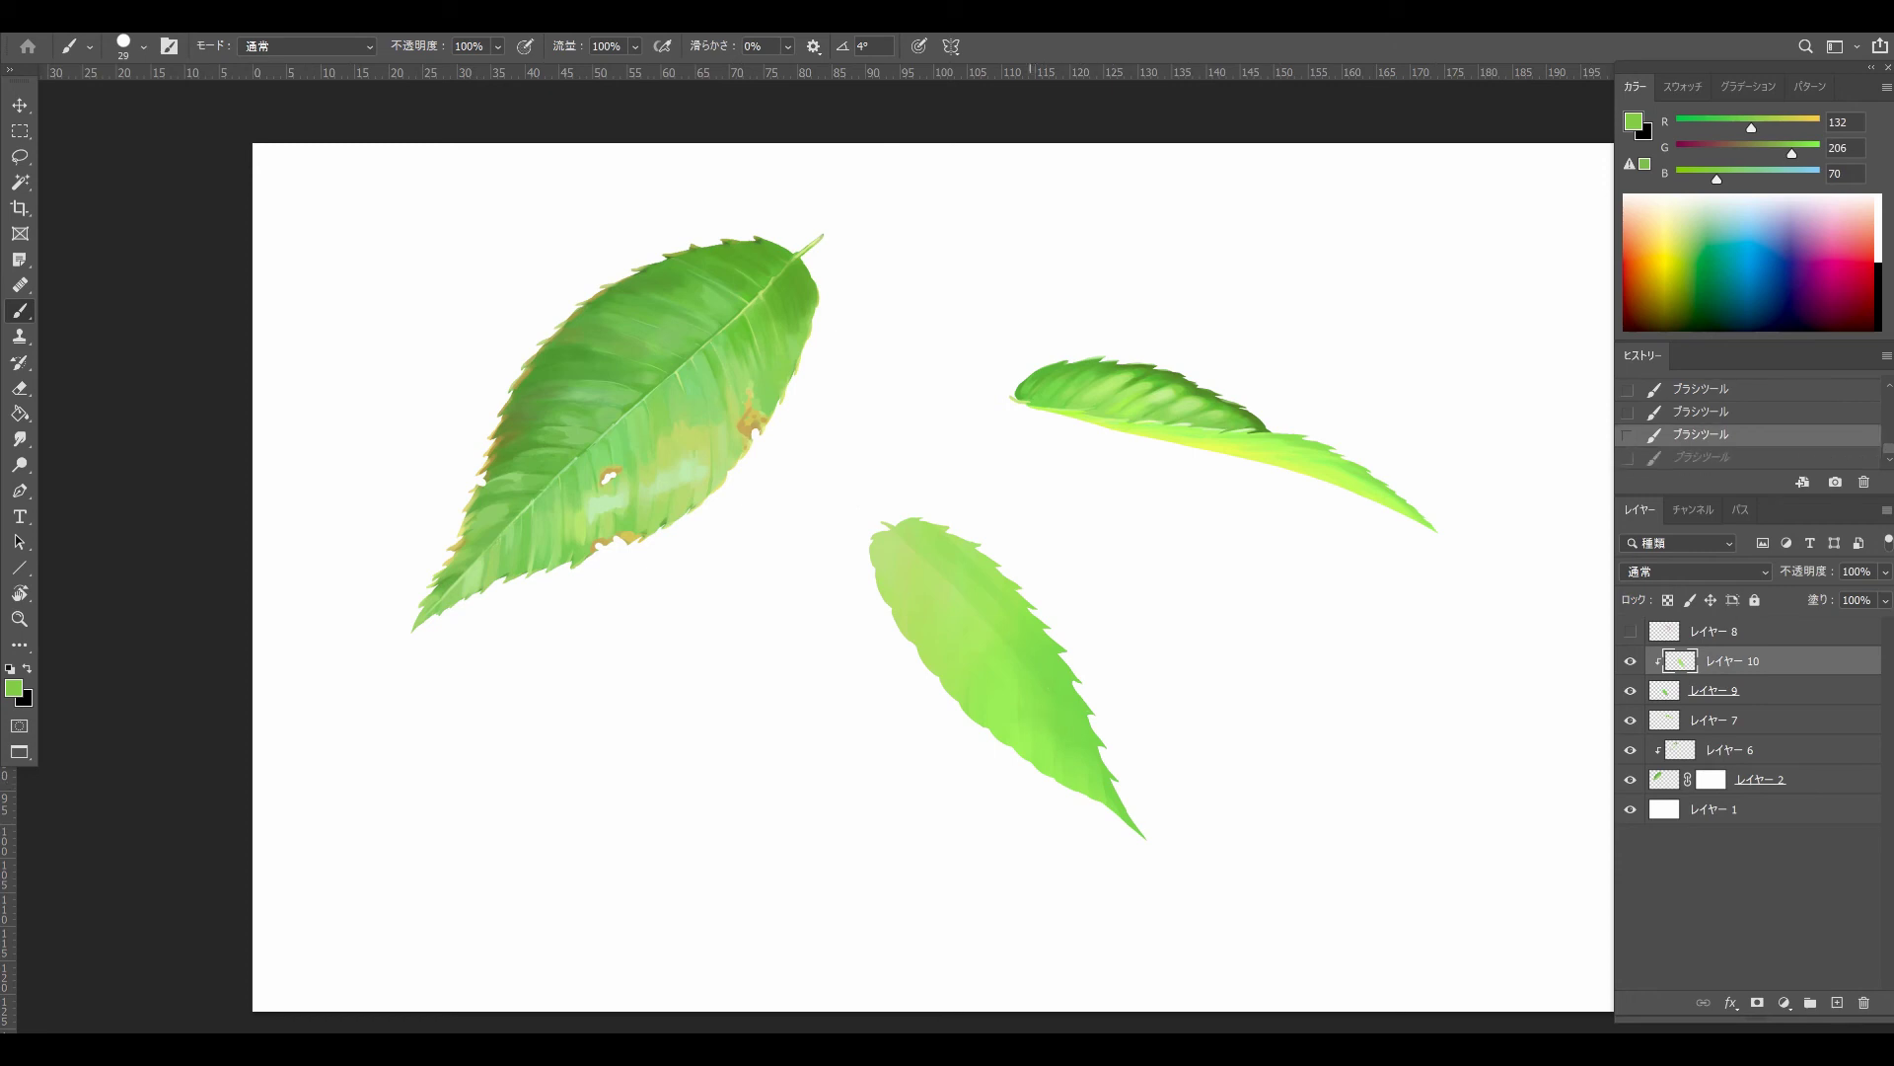
pyautogui.hotkey('ctrl', 'shift', 'z')
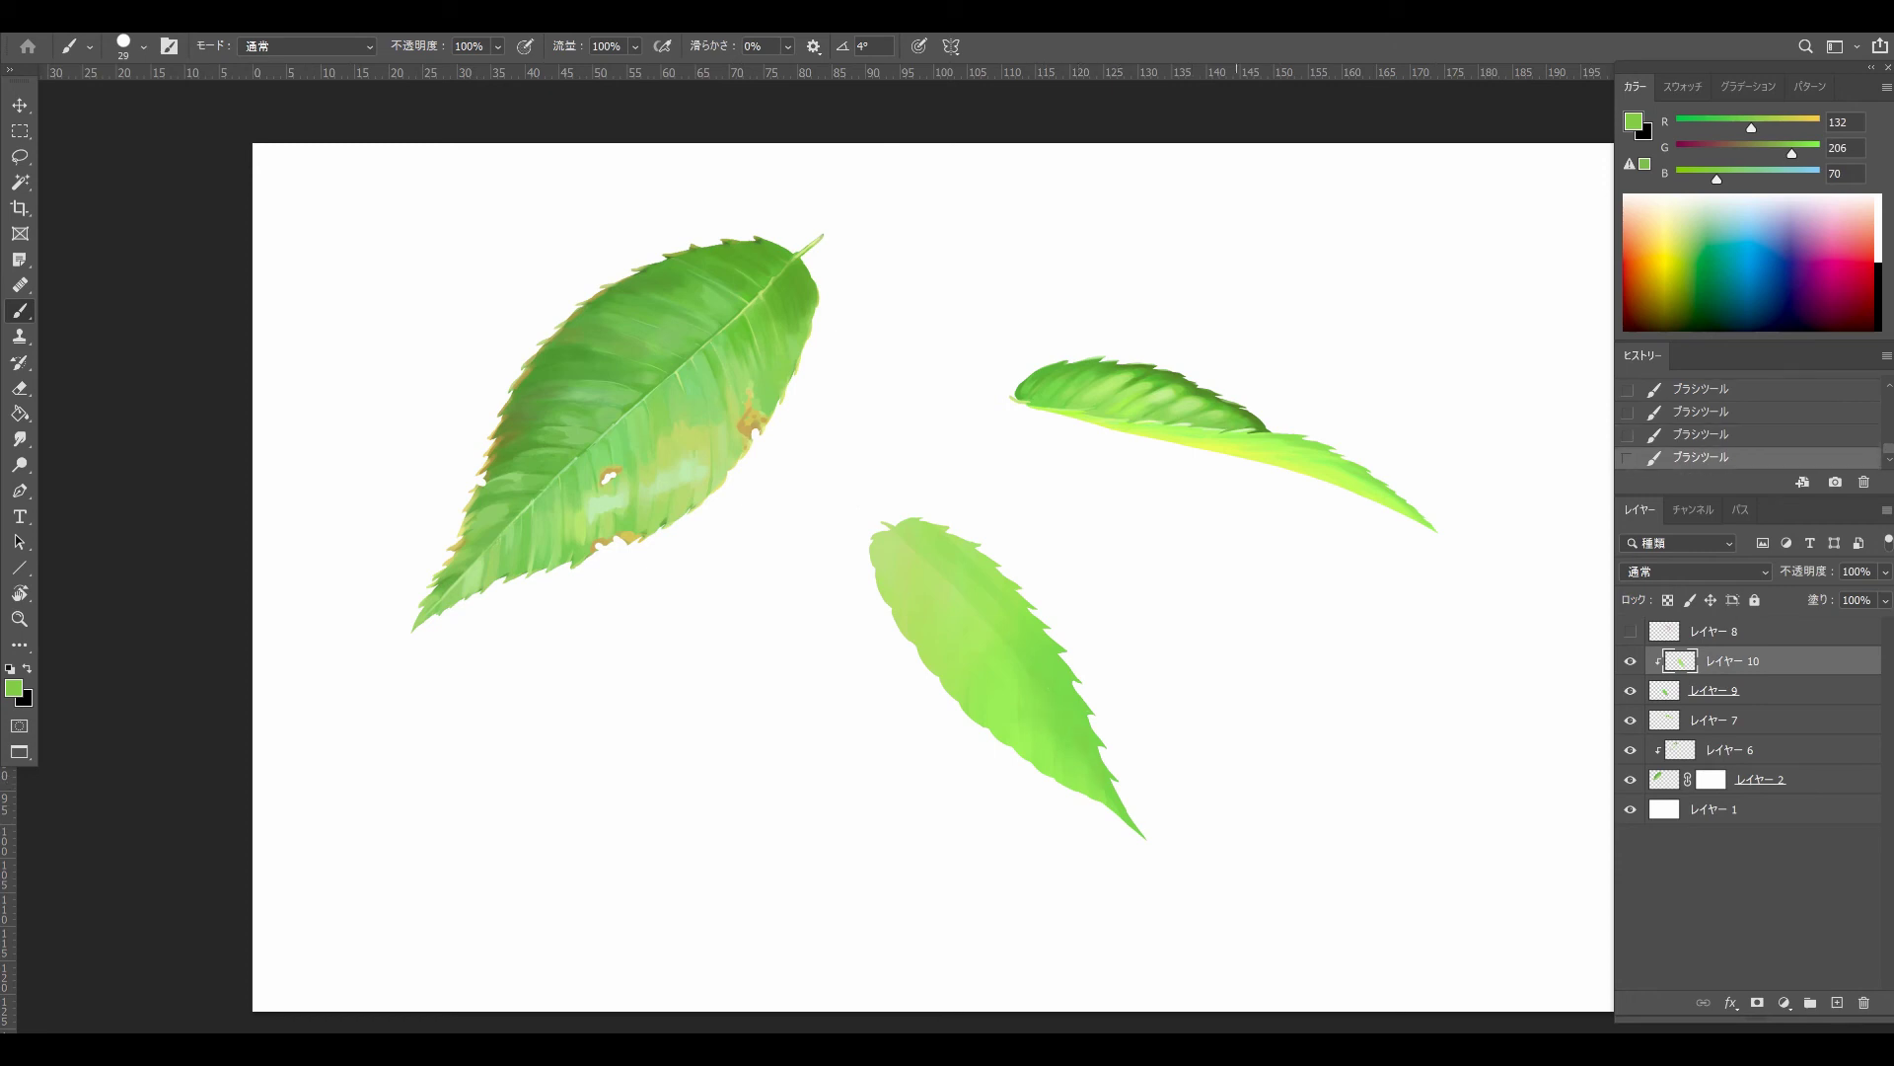
# Sample a green from the second leaf's underside, recheck the last shading stroke on the third leaf, and reduce the brush size.
pyautogui.keyDown('alt'); pyautogui.click(1240, 455); pyautogui.keyUp('alt')
pyautogui.hotkey('ctrl', 'z')
pyautogui.hotkey('ctrl', 'shift', 'z')
pyautogui.keyDown('alt'); pyautogui.moveTo(1075, 672); pyautogui.dragTo(1066, 672); pyautogui.keyUp('alt')
# Try thin pale yellow-green (RGB 228, 254, 169) vein lines from the third leaf's stem end with a 7 px brush.
pyautogui.keyDown('alt'); pyautogui.click(1149, 421); pyautogui.keyUp('alt')
pyautogui.moveTo(913, 534)
pyautogui.keyDown('alt'); pyautogui.mouseDown()
pyautogui.moveTo(949, 583)
pyautogui.moveTo(930, 564)
pyautogui.mouseUp(); pyautogui.keyUp('alt')
pyautogui.hotkey('ctrl', 'z')
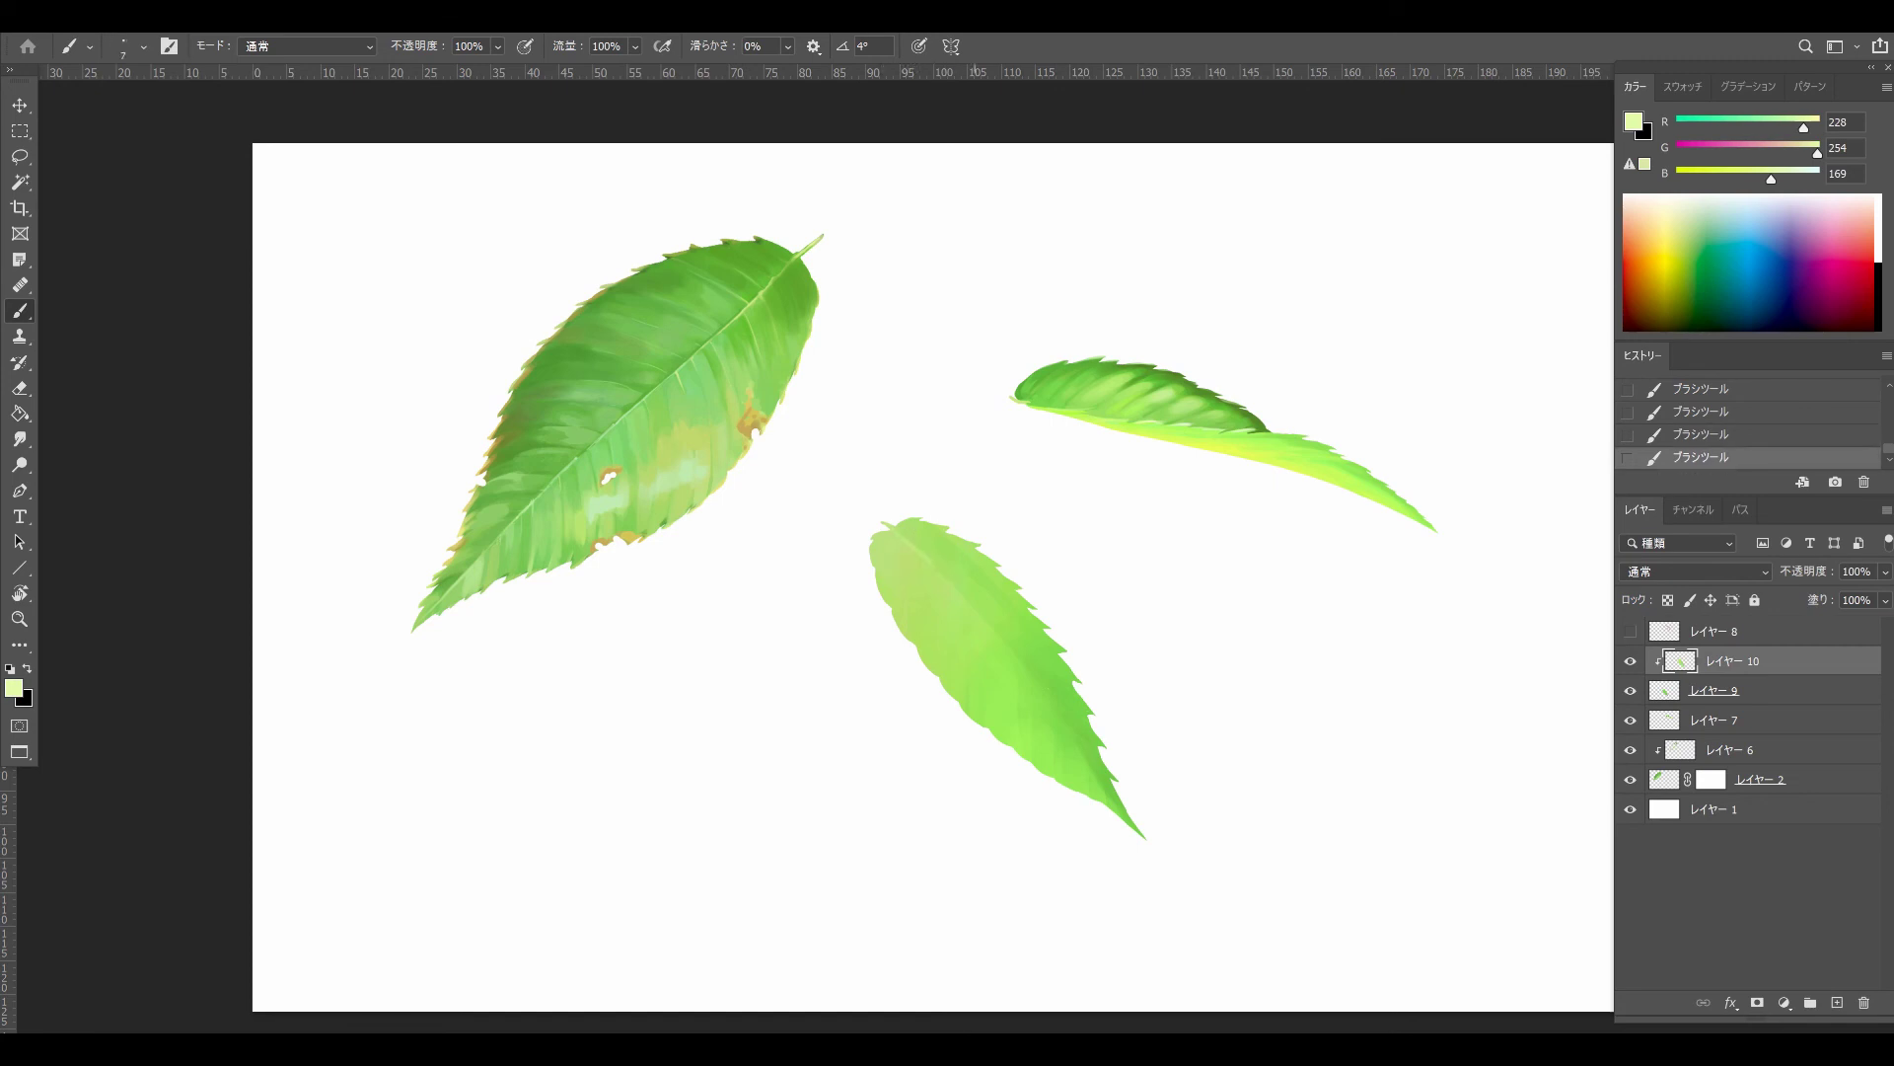
pyautogui.hotkey('ctrl', 'z')
pyautogui.press('F5')
pyautogui.press('F5')
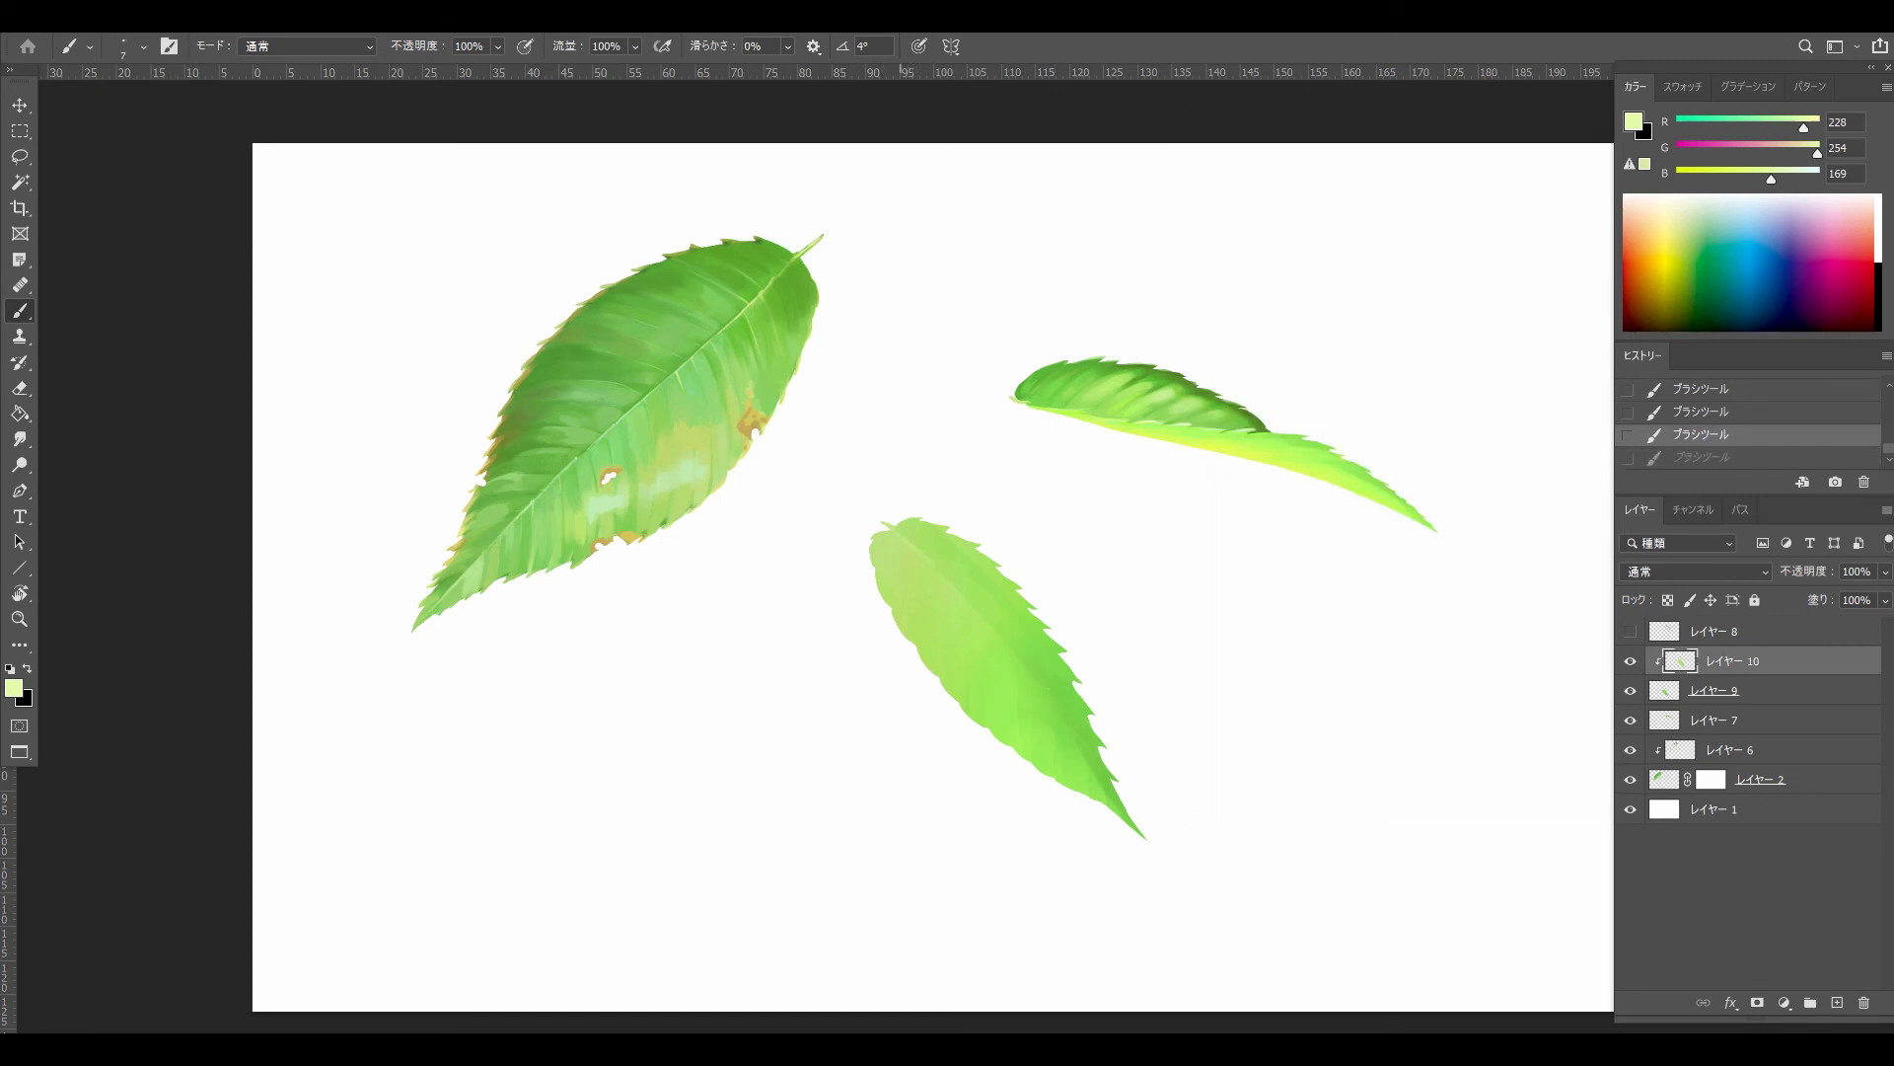
# Try a pale yellow-green vein stroke at the third leaf's stem end, comparing it by undoing and redoing, and enlarge the brush to 27 px.
pyautogui.moveTo(892, 530)
pyautogui.mouseDown()
pyautogui.moveTo(932, 565)
pyautogui.moveTo(919, 548)
pyautogui.mouseUp()
pyautogui.hotkey('ctrl', 'z')
pyautogui.hotkey('ctrl', 'z')
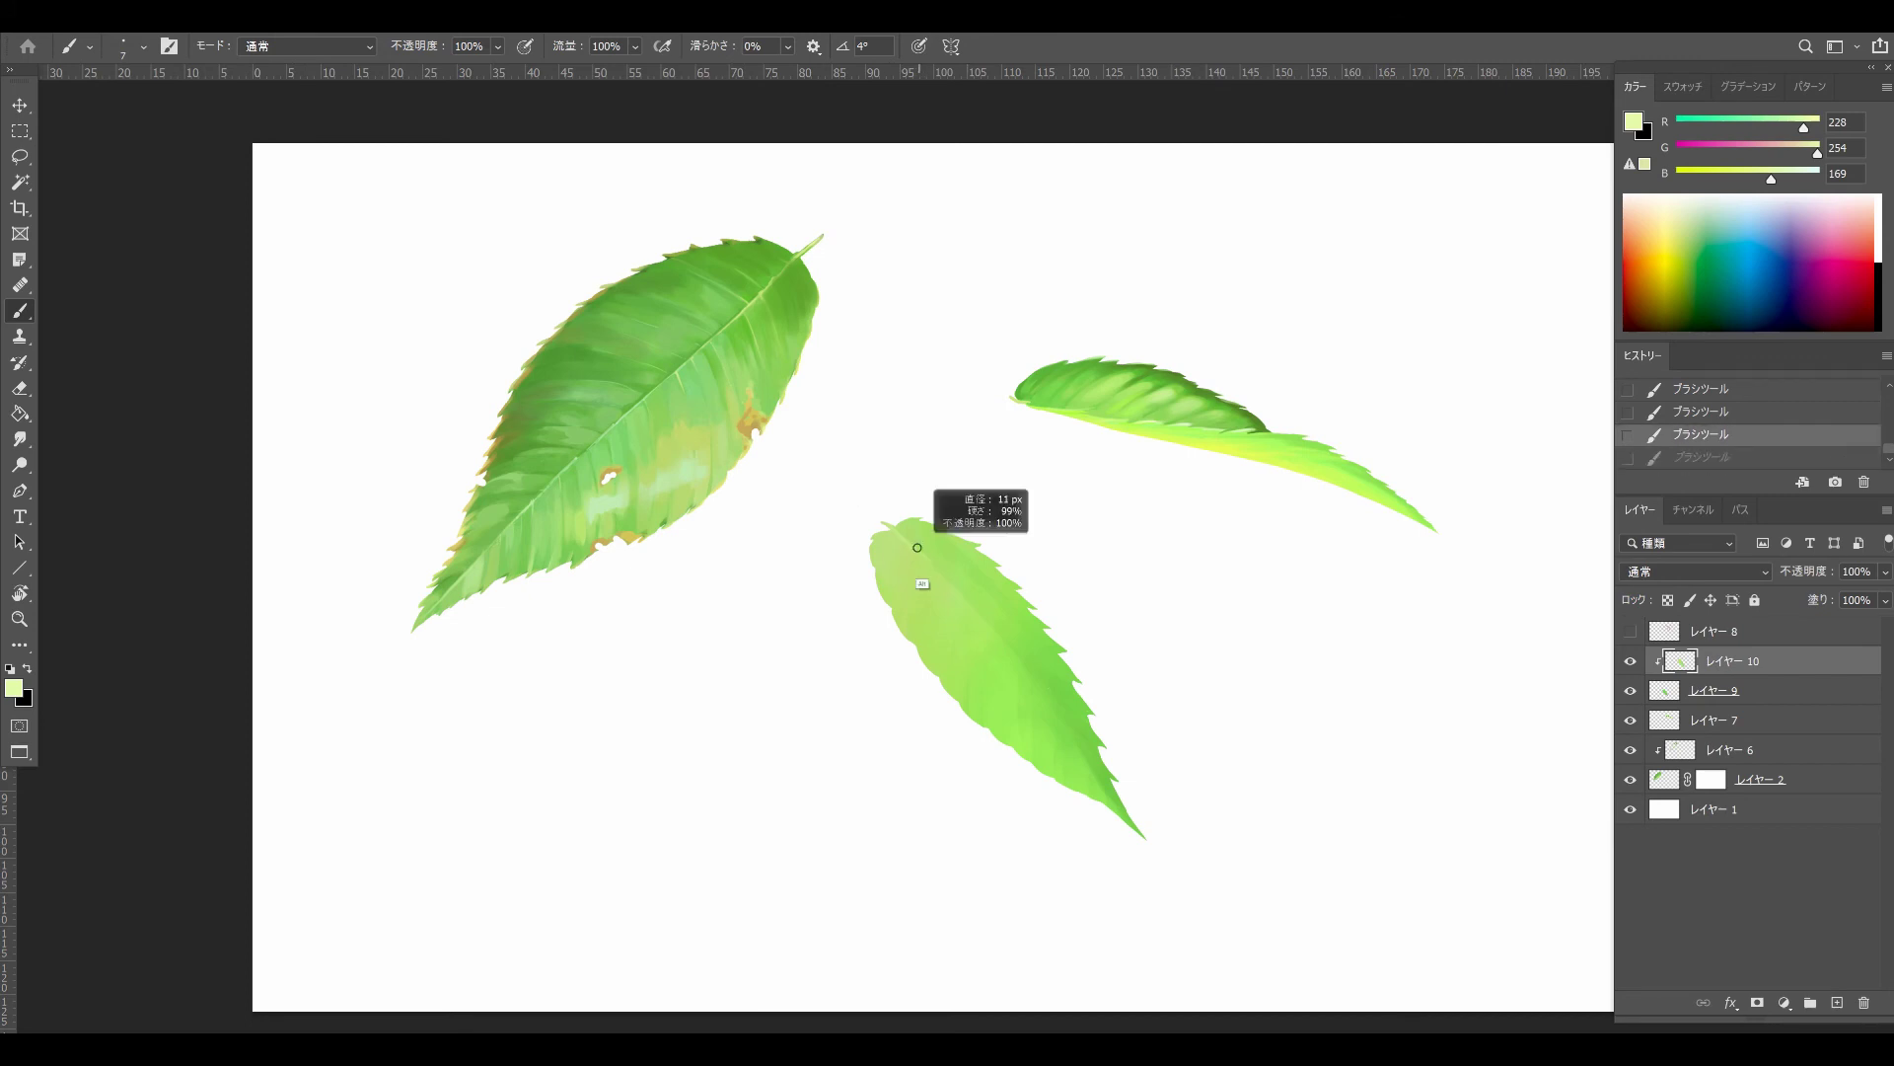
pyautogui.hotkey('ctrl', 'shift', 'z')
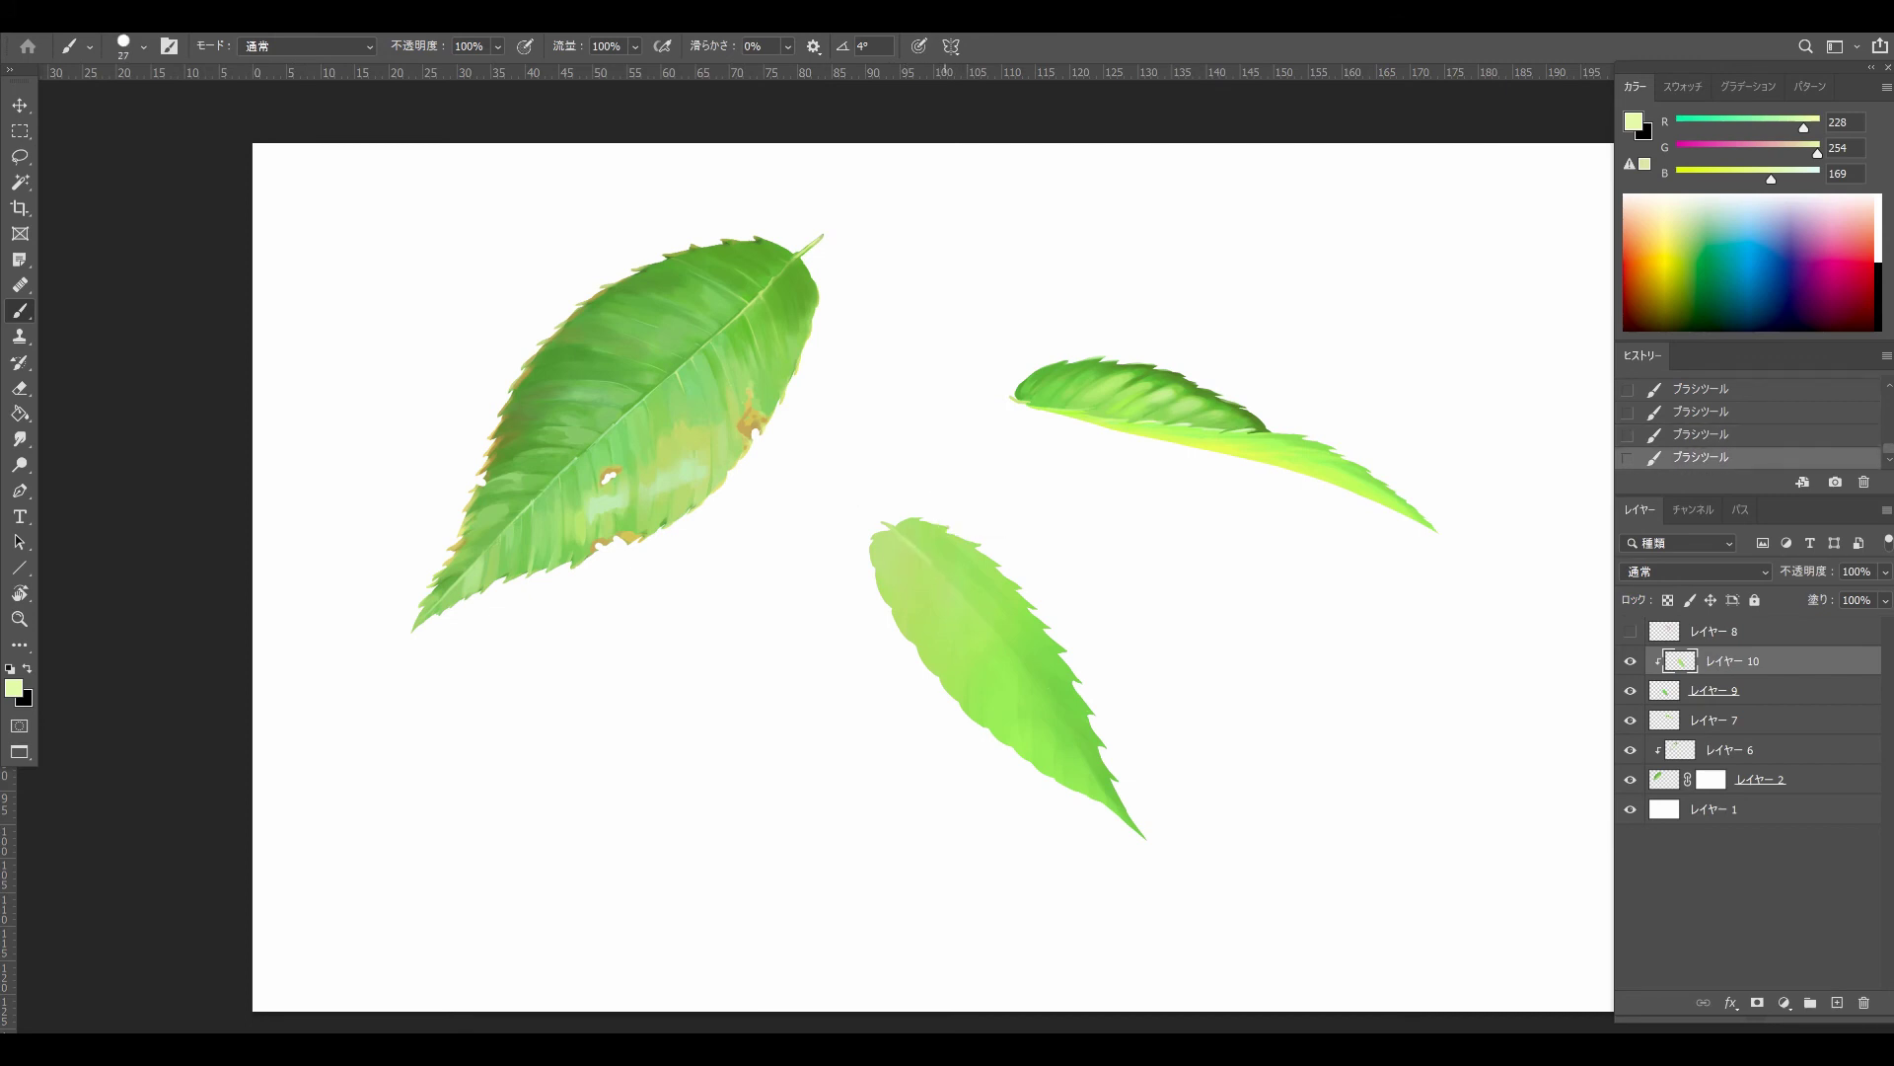
pyautogui.hotkey('ctrl', 'z')
pyautogui.moveTo(1467, 591); pyautogui.dragTo(1363, 542)
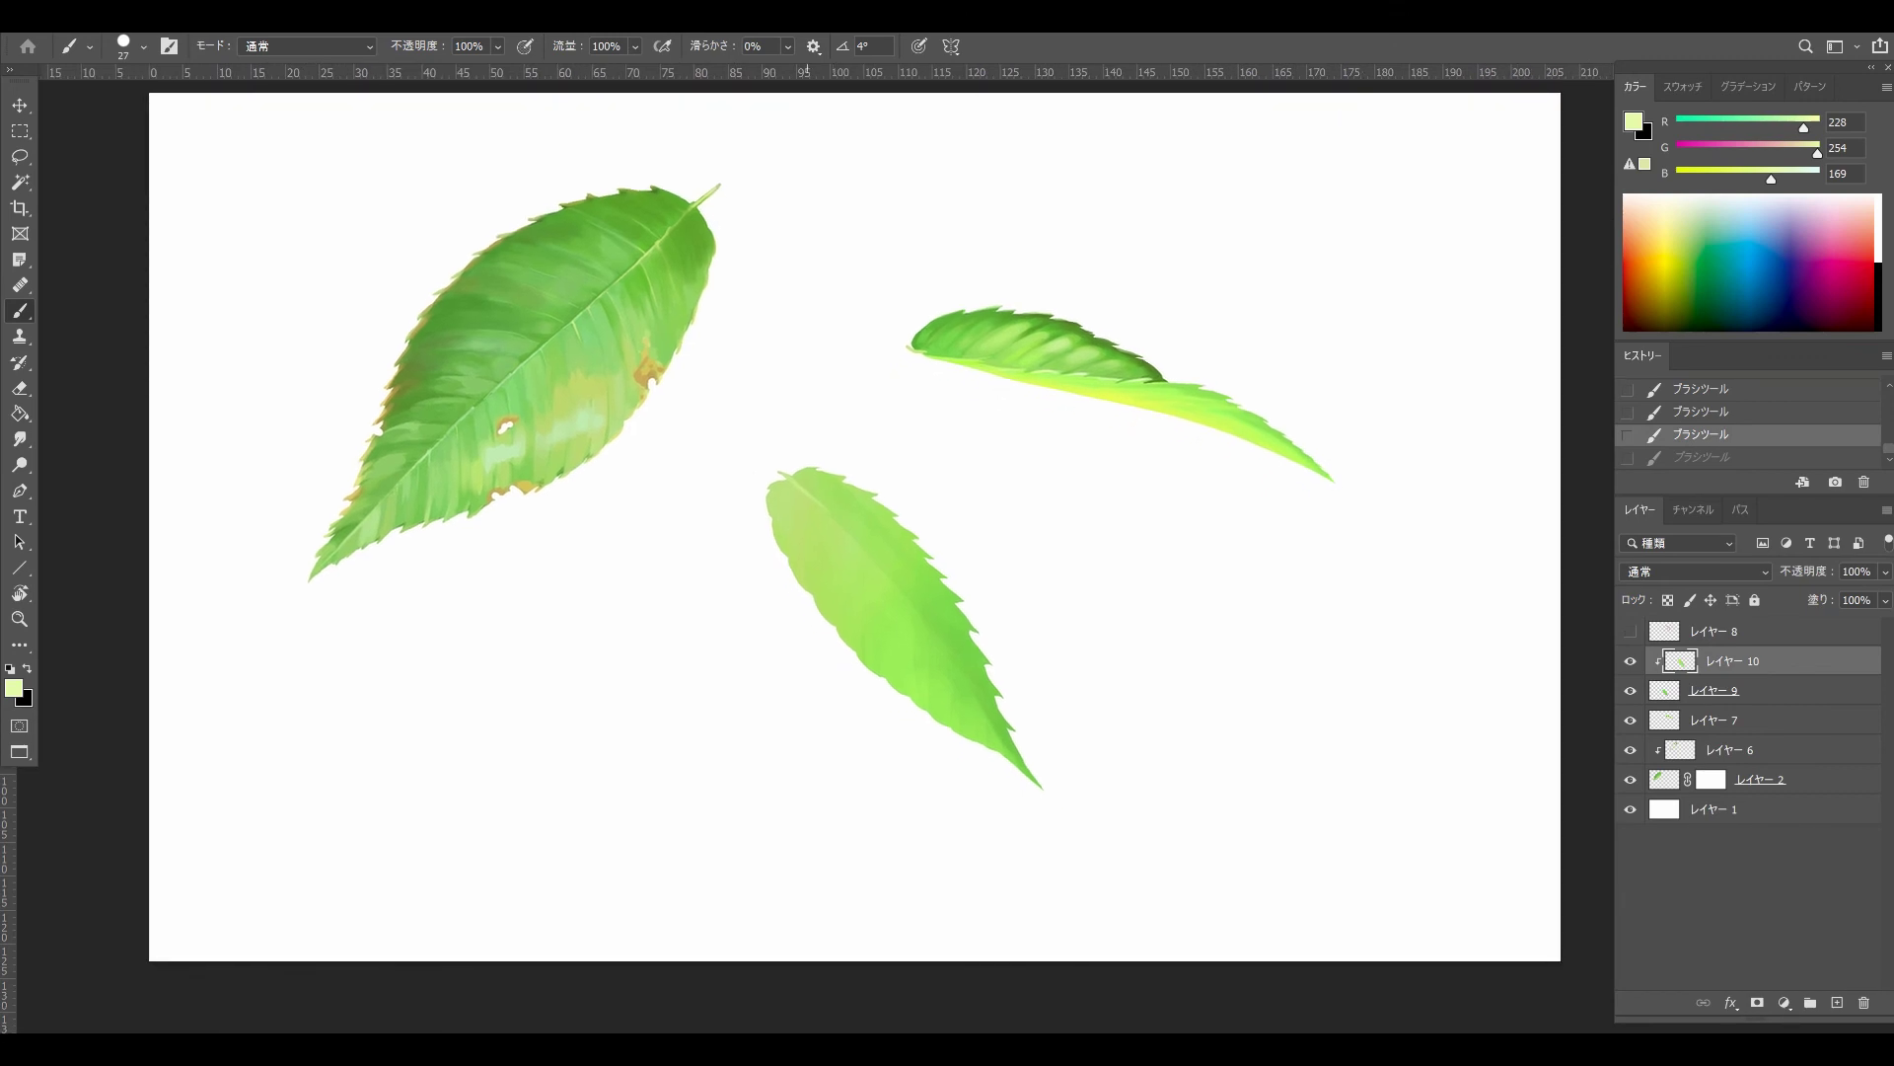
# Paint a pale yellow-green (RGB 228, 254, 169) vein stroke at the third leaf's stem end with a 12 px brush, comparing it by undoing and redoing.
pyautogui.moveTo(807, 495); pyautogui.dragTo(803, 501)
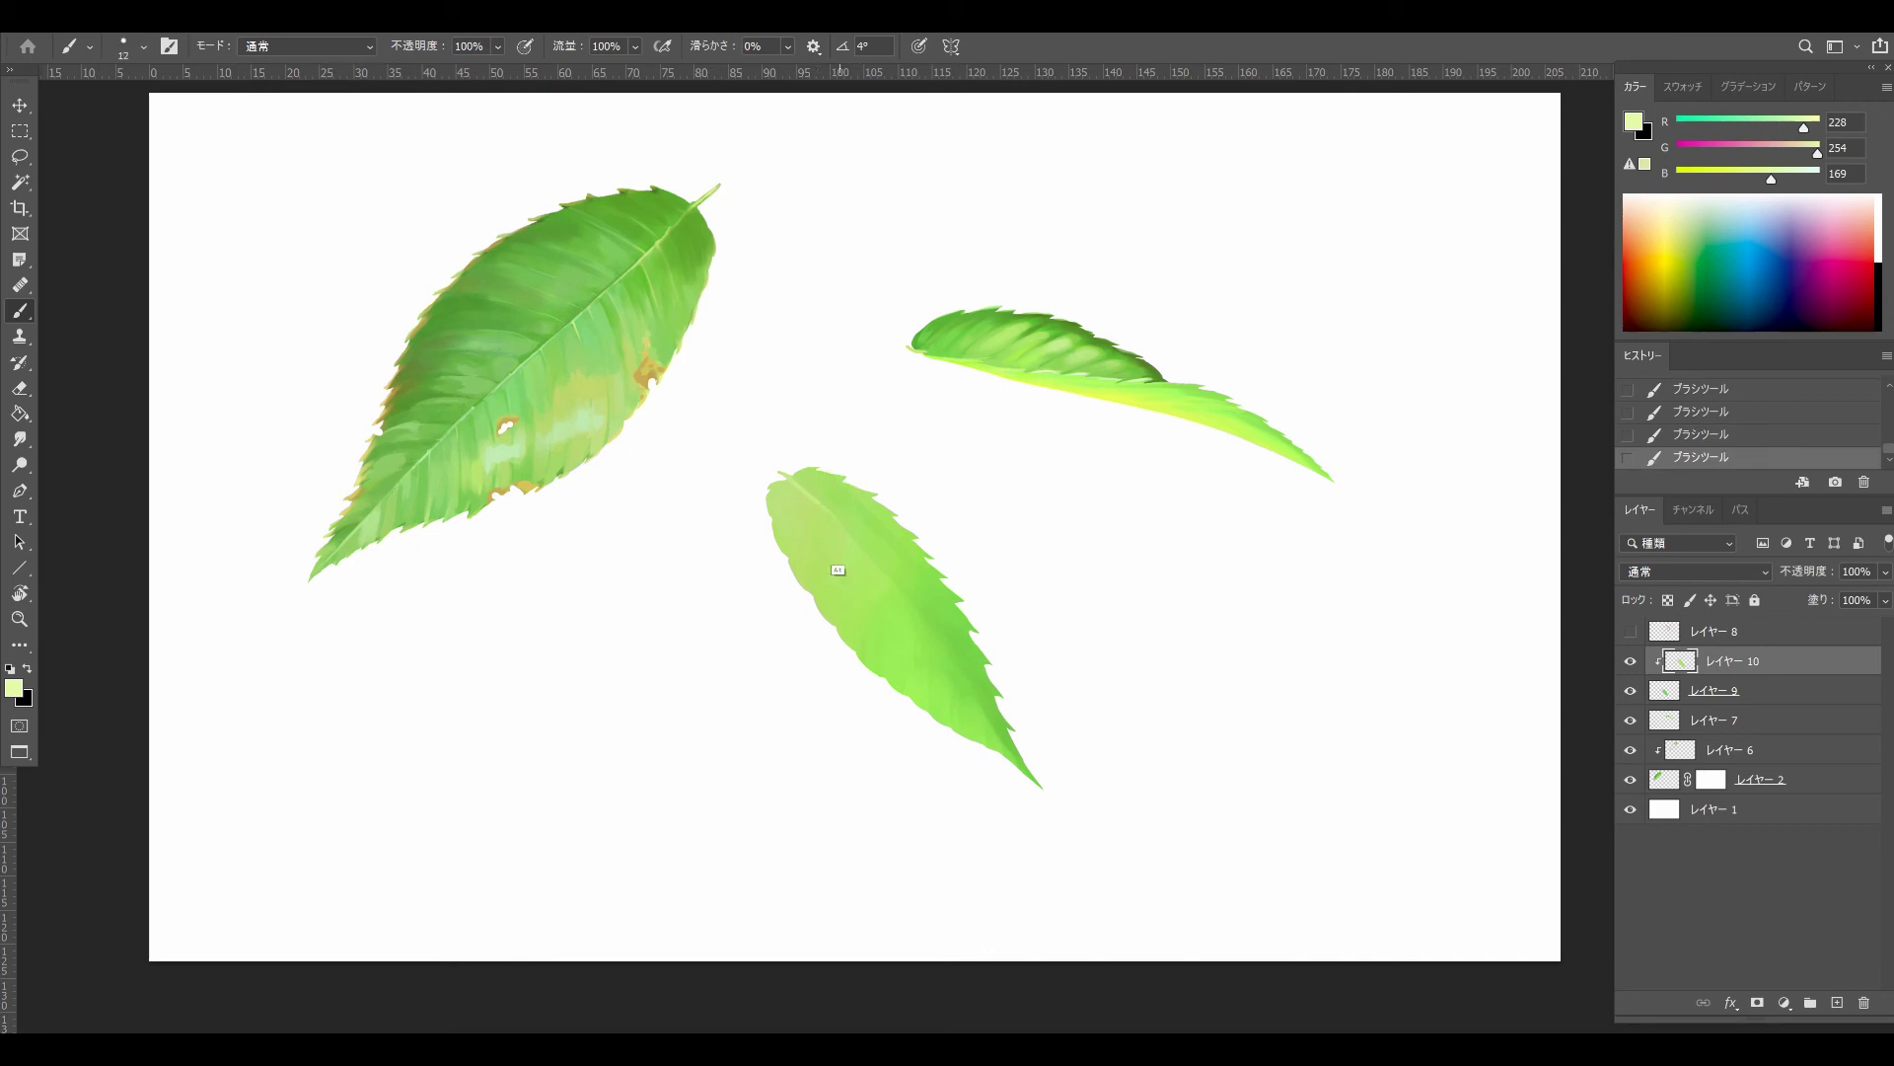
pyautogui.hotkey('ctrl', 'z')
pyautogui.hotkey('ctrl', 'shift', 'z')
pyautogui.hotkey('ctrl', 'z')
pyautogui.hotkey('ctrl', 'shift', 'z')
# Sample light green (RGB 193, 238, 131) beside the third leaf's central vein and try side-vein strokes toward its left edge.
pyautogui.keyDown('alt'); pyautogui.click(835, 560); pyautogui.keyUp('alt')
pyautogui.keyDown('alt'); pyautogui.click(826, 546); pyautogui.keyUp('alt')
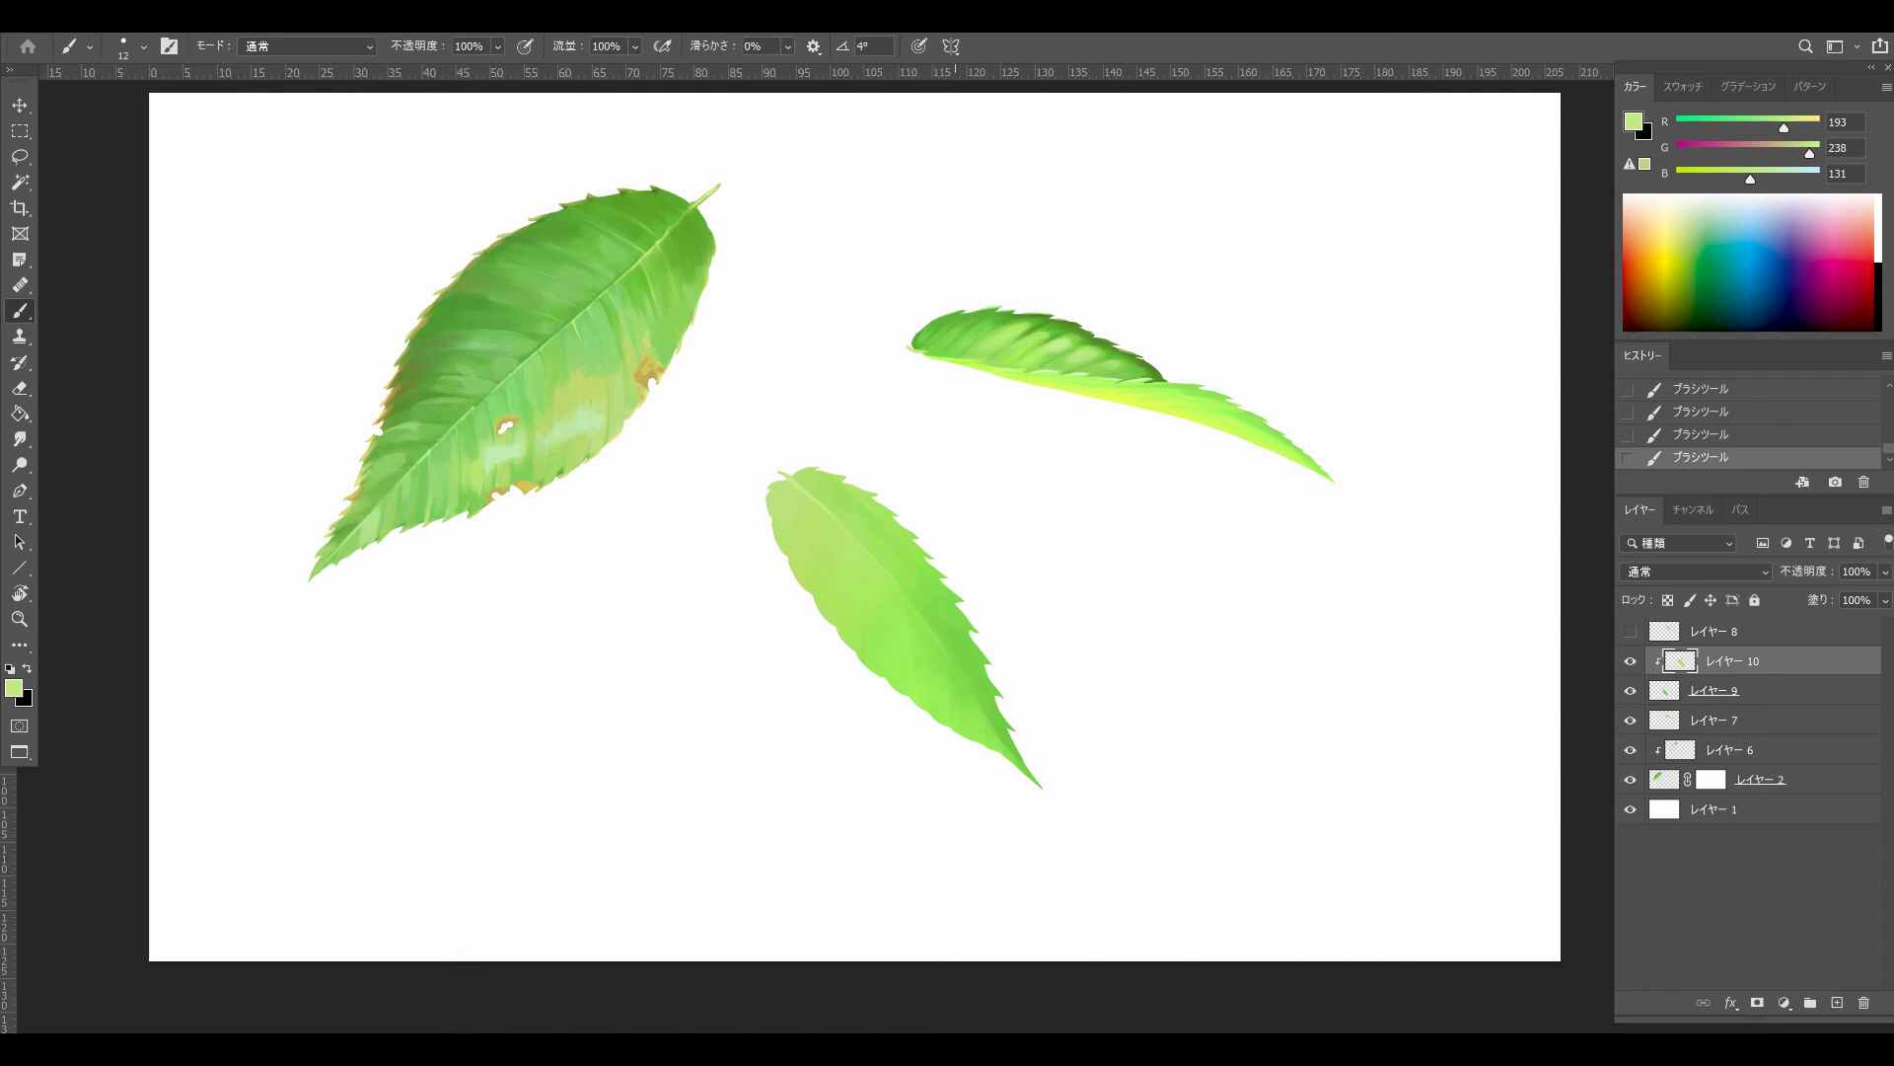
pyautogui.hotkey('ctrl', 'z')
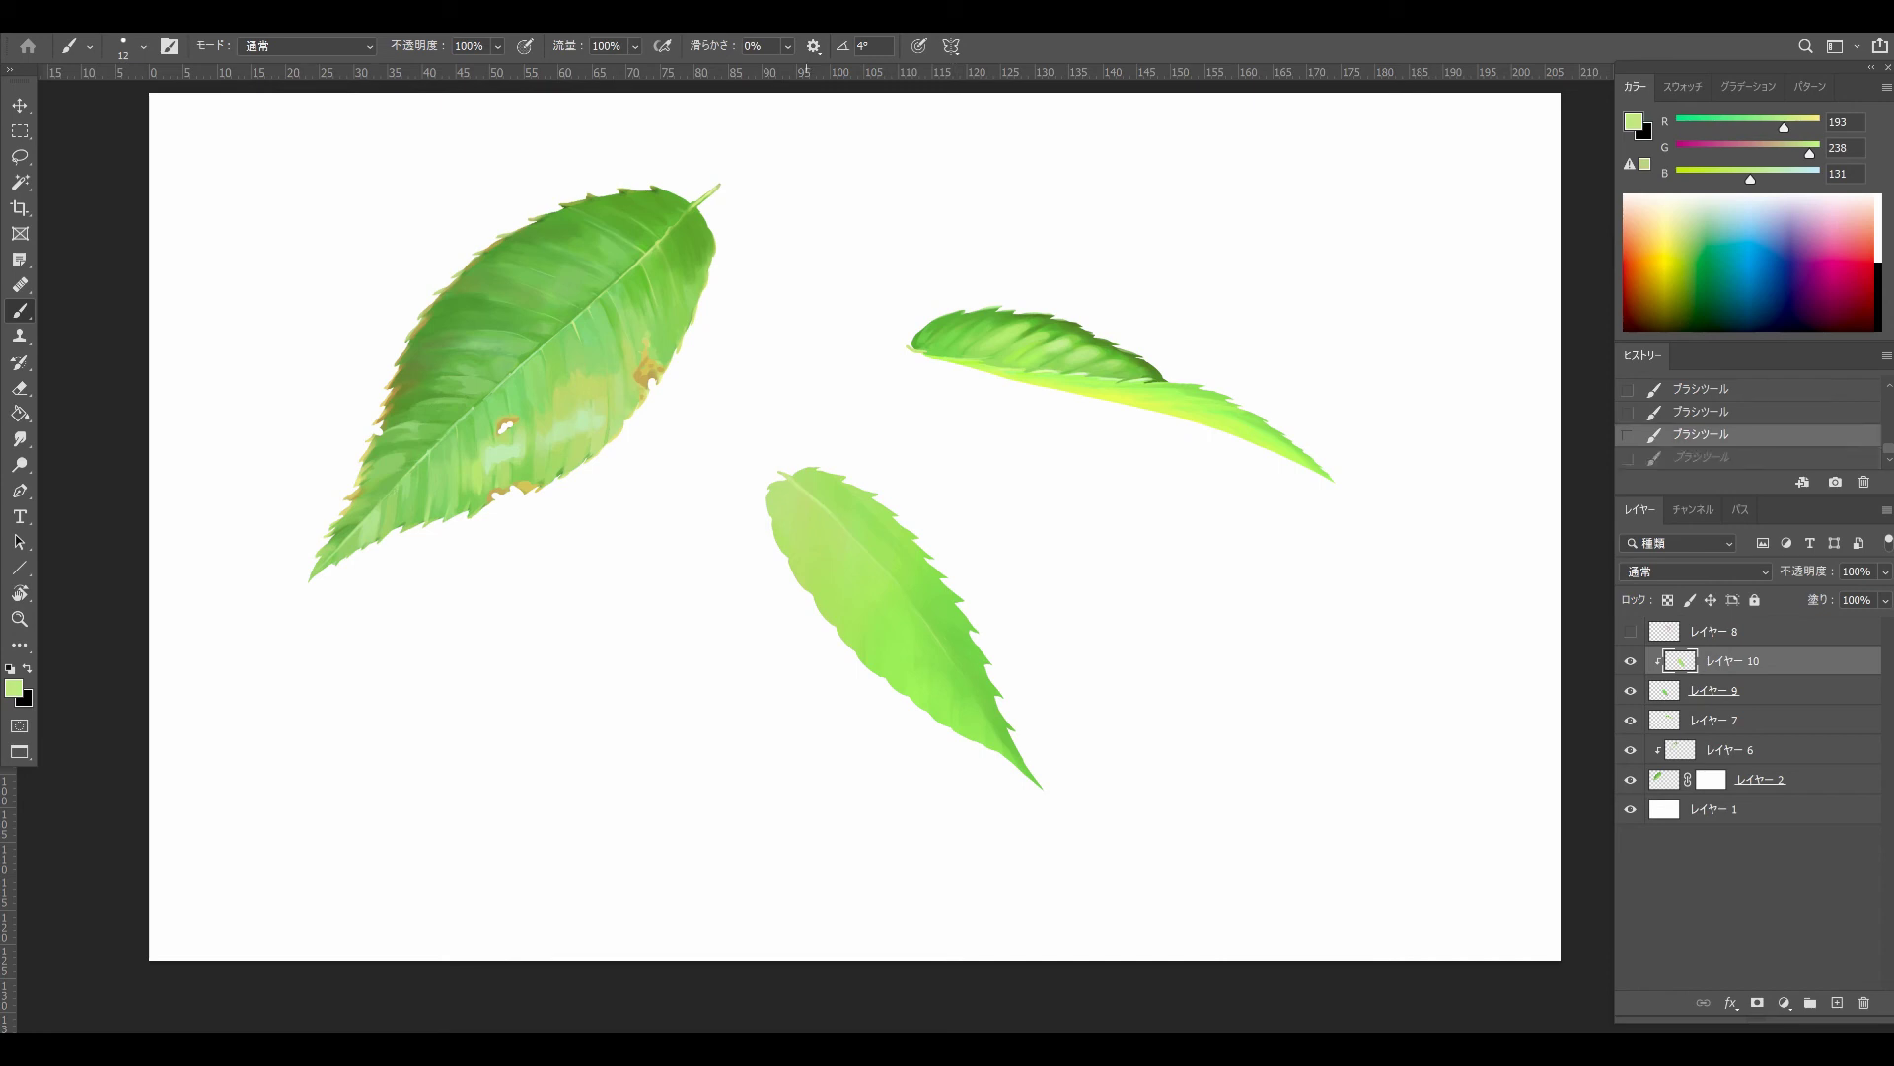
pyautogui.moveTo(837, 538); pyautogui.dragTo(795, 577)
pyautogui.hotkey('ctrl', 'z')
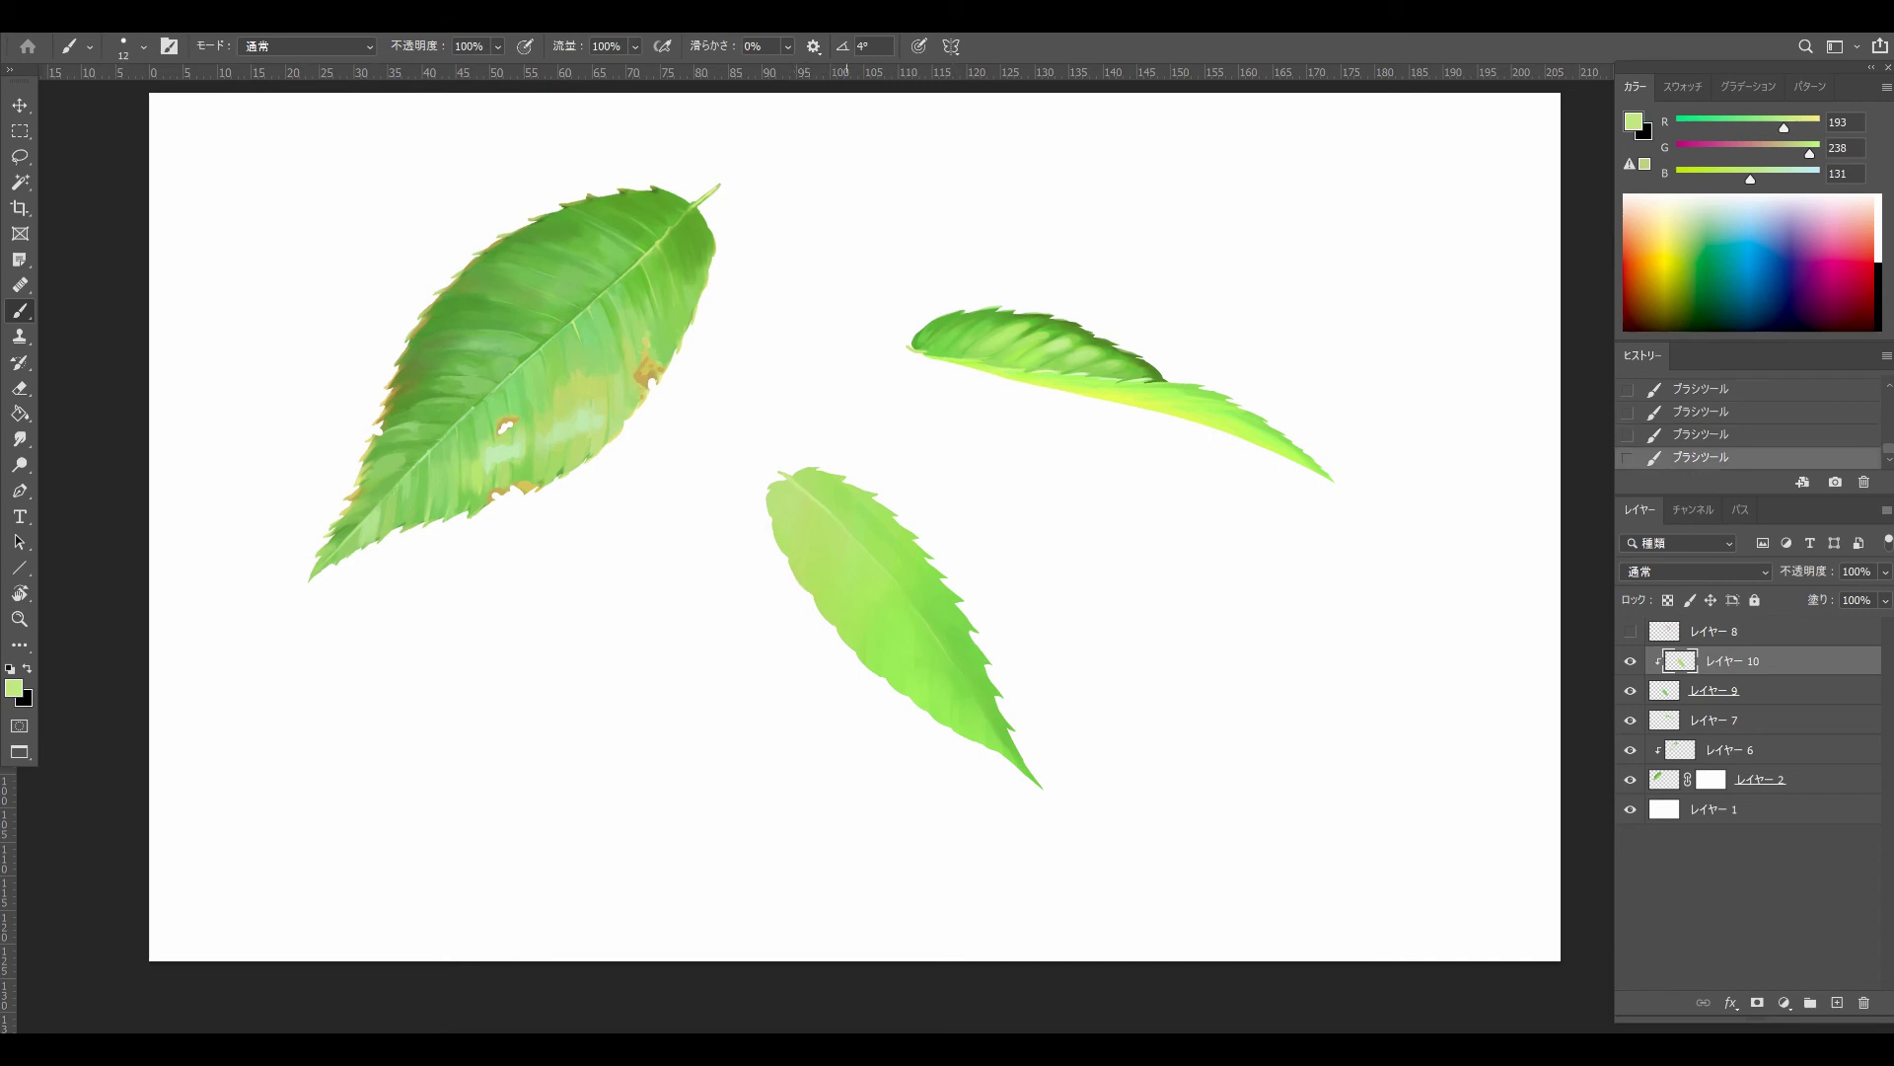
pyautogui.hotkey('ctrl', 'z')
pyautogui.hotkey('ctrl', 'shift', 'z')
pyautogui.hotkey('ctrl', 'z')
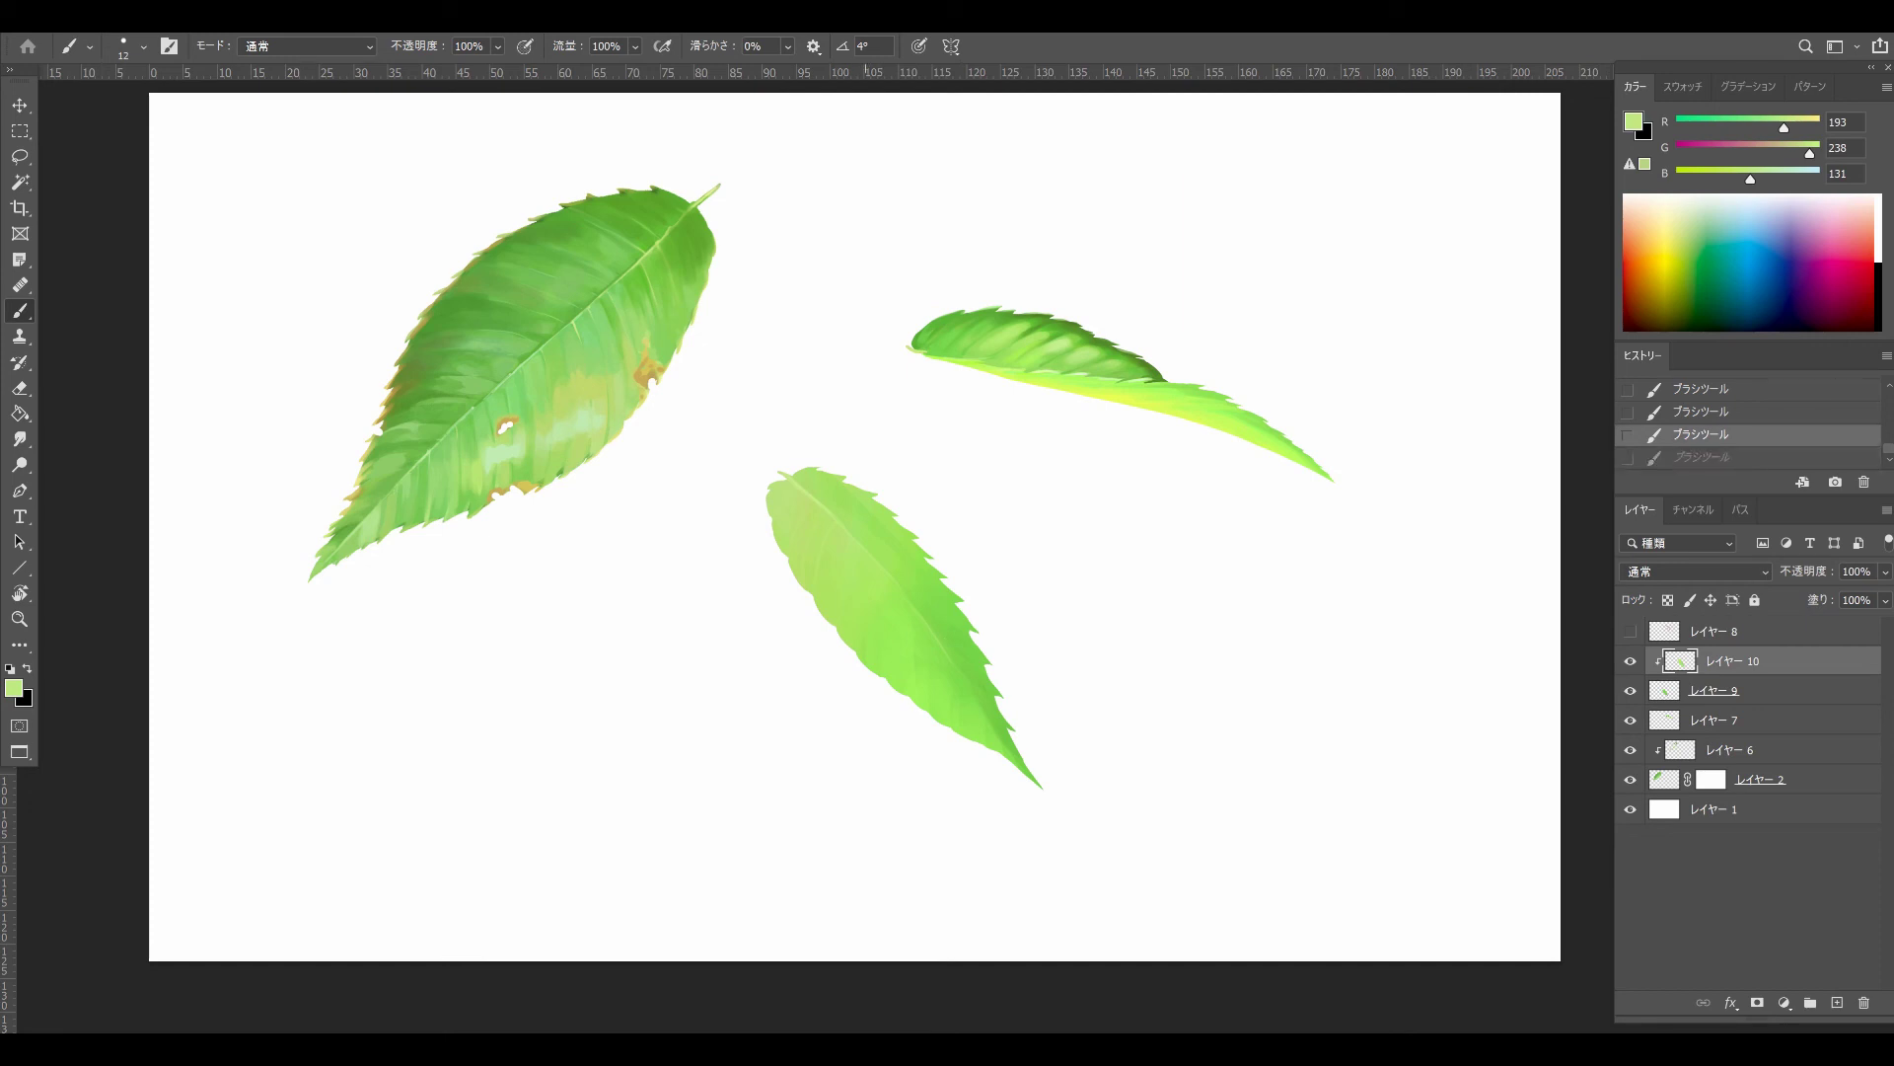
# Shade beside the lower central vein of the third leaf with green (RGB 119, 210, 70) sampled near its tip, using a 13 px brush.
pyautogui.moveTo(900, 642); pyautogui.dragTo(915, 642)
pyautogui.keyDown('alt'); pyautogui.click(990, 728); pyautogui.keyUp('alt')
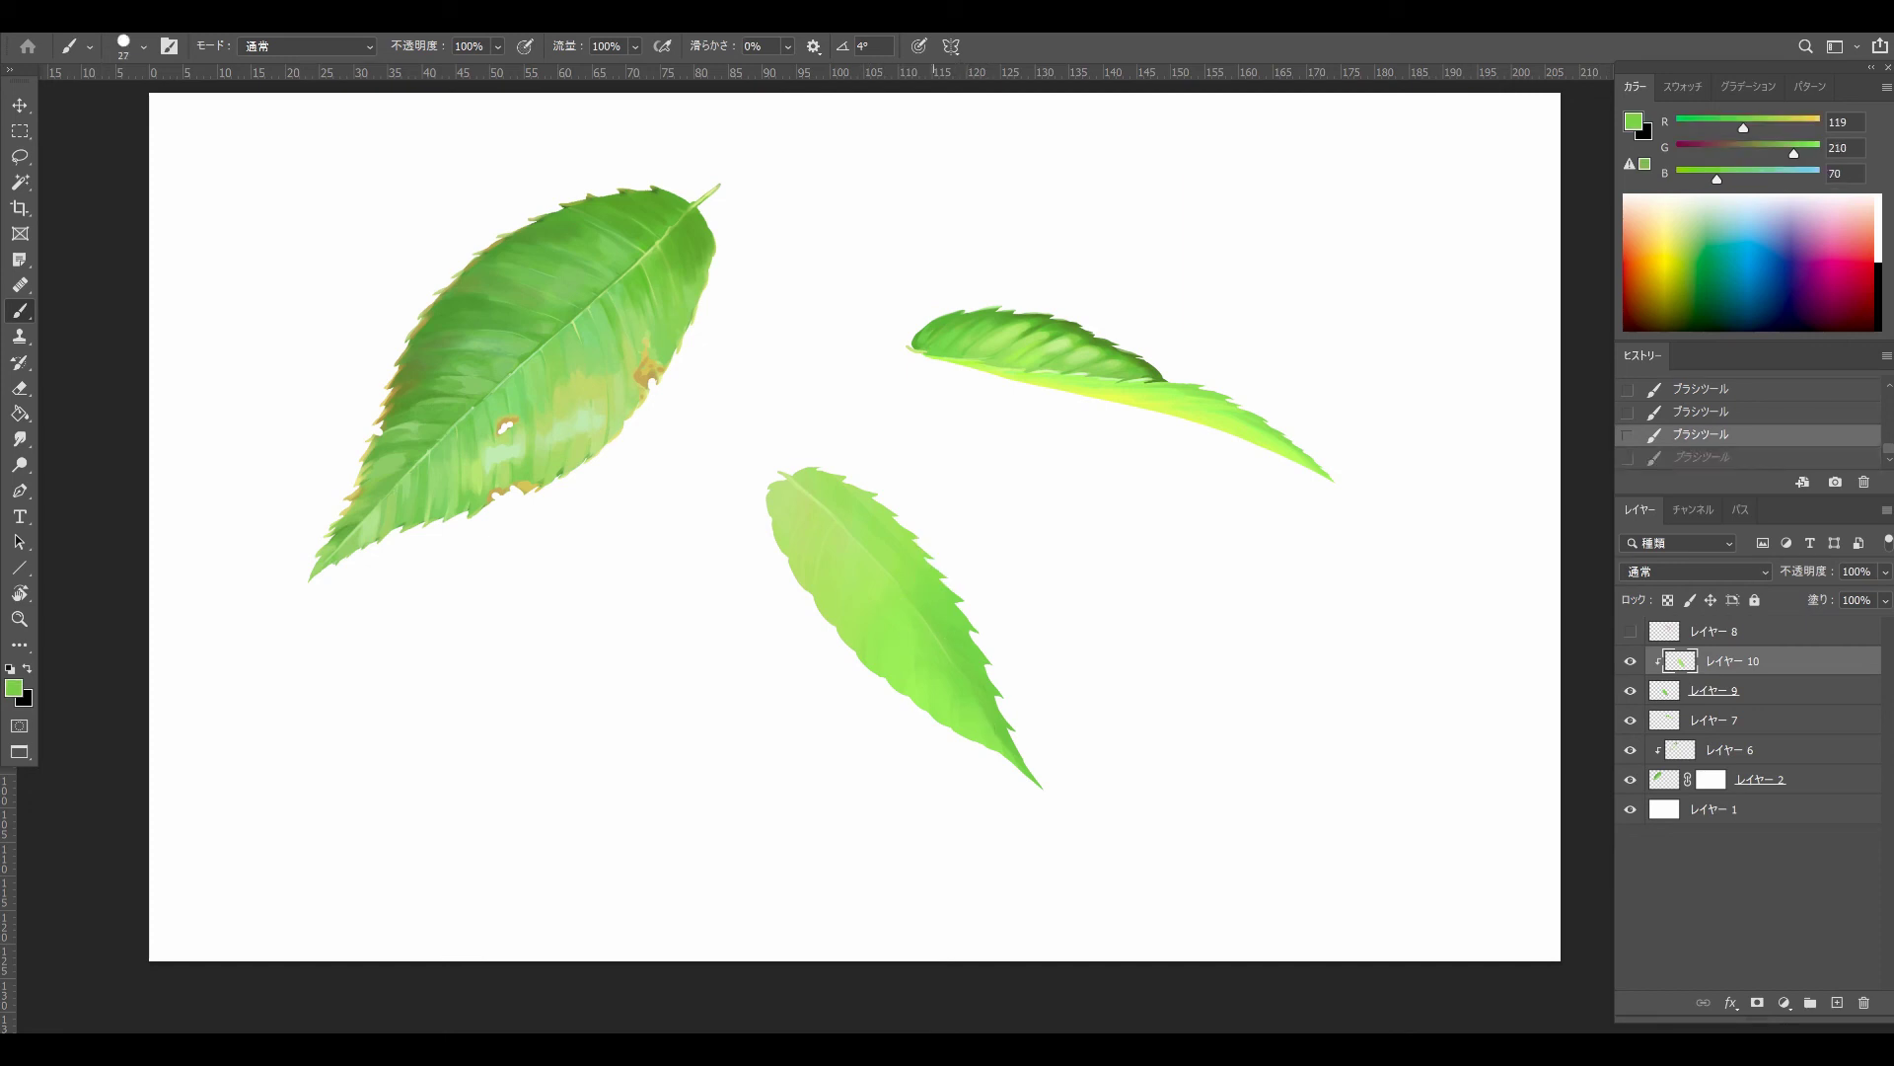
pyautogui.press('[')
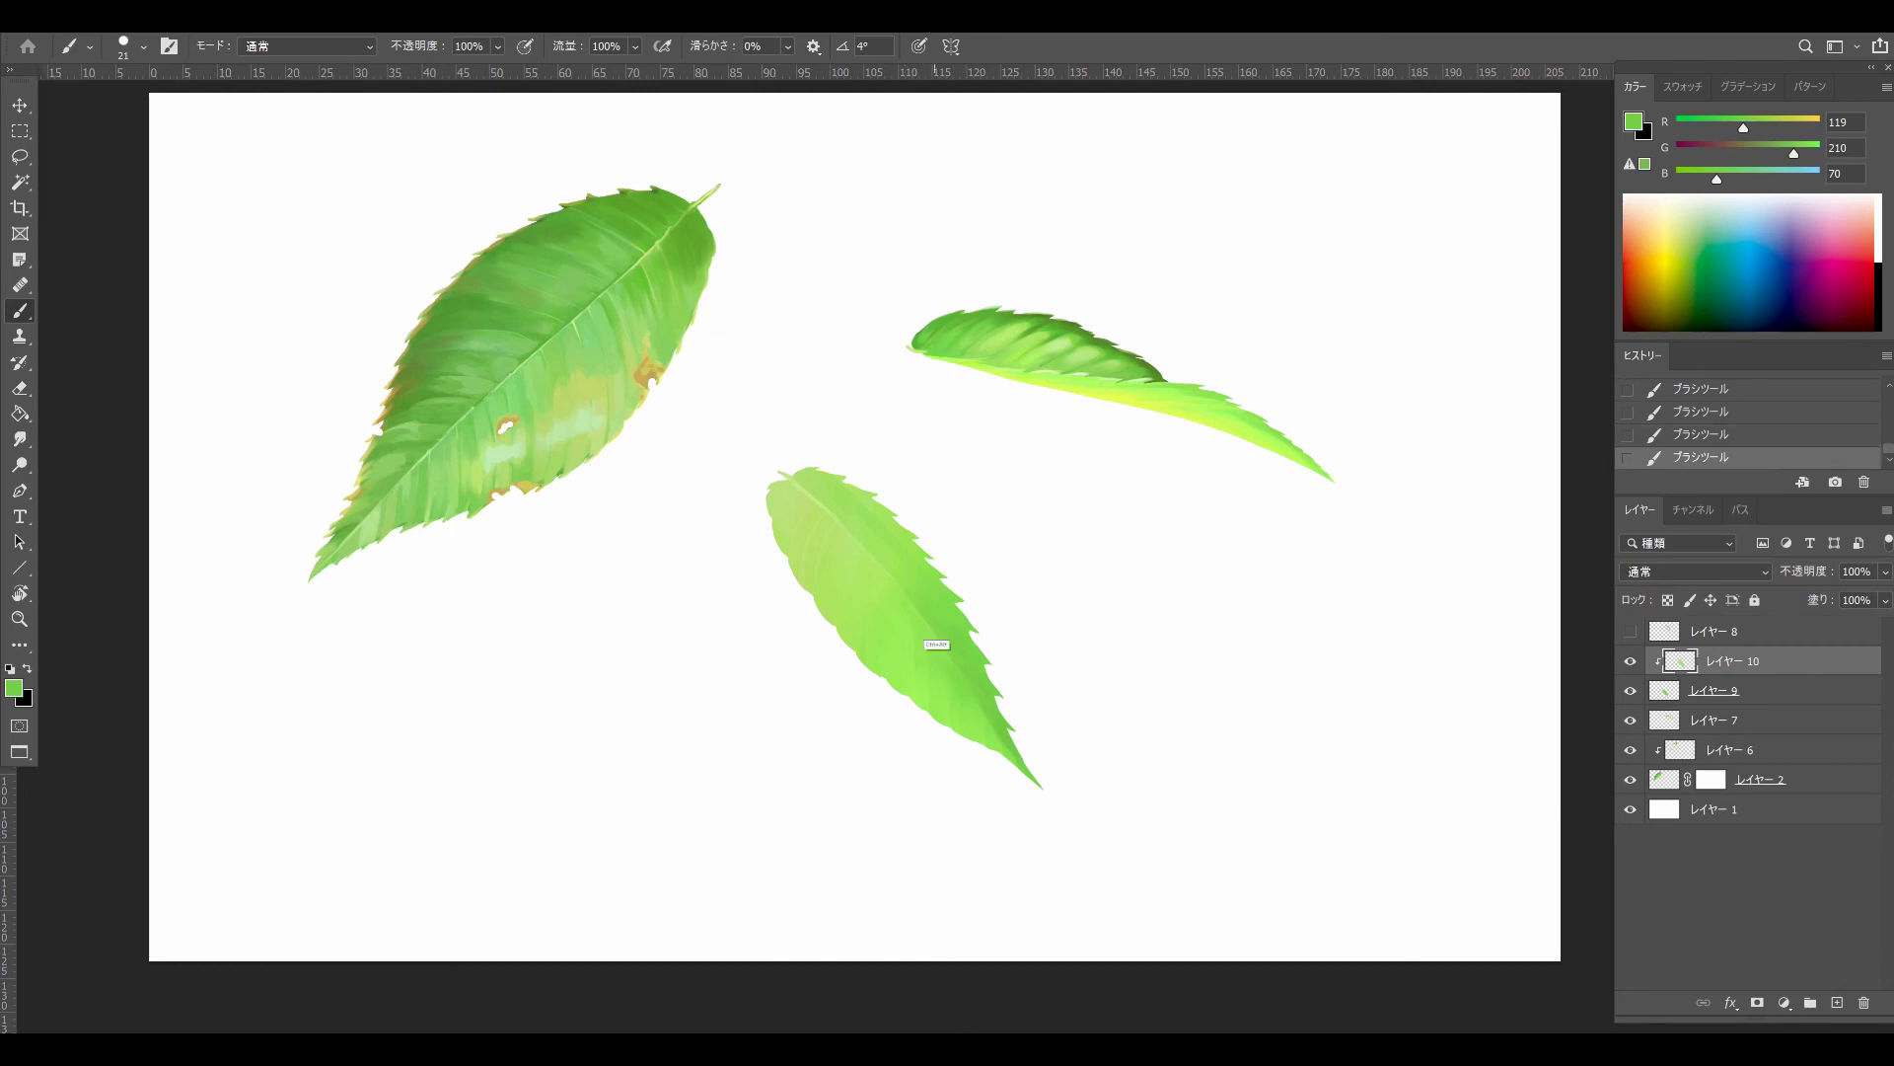
pyautogui.press('[')
pyautogui.moveTo(930, 606); pyautogui.dragTo(954, 642)
# Set the paint colour to dark green (#4b8a29) and try it along the third leaf's lower central vein.
pyautogui.click(13, 688)
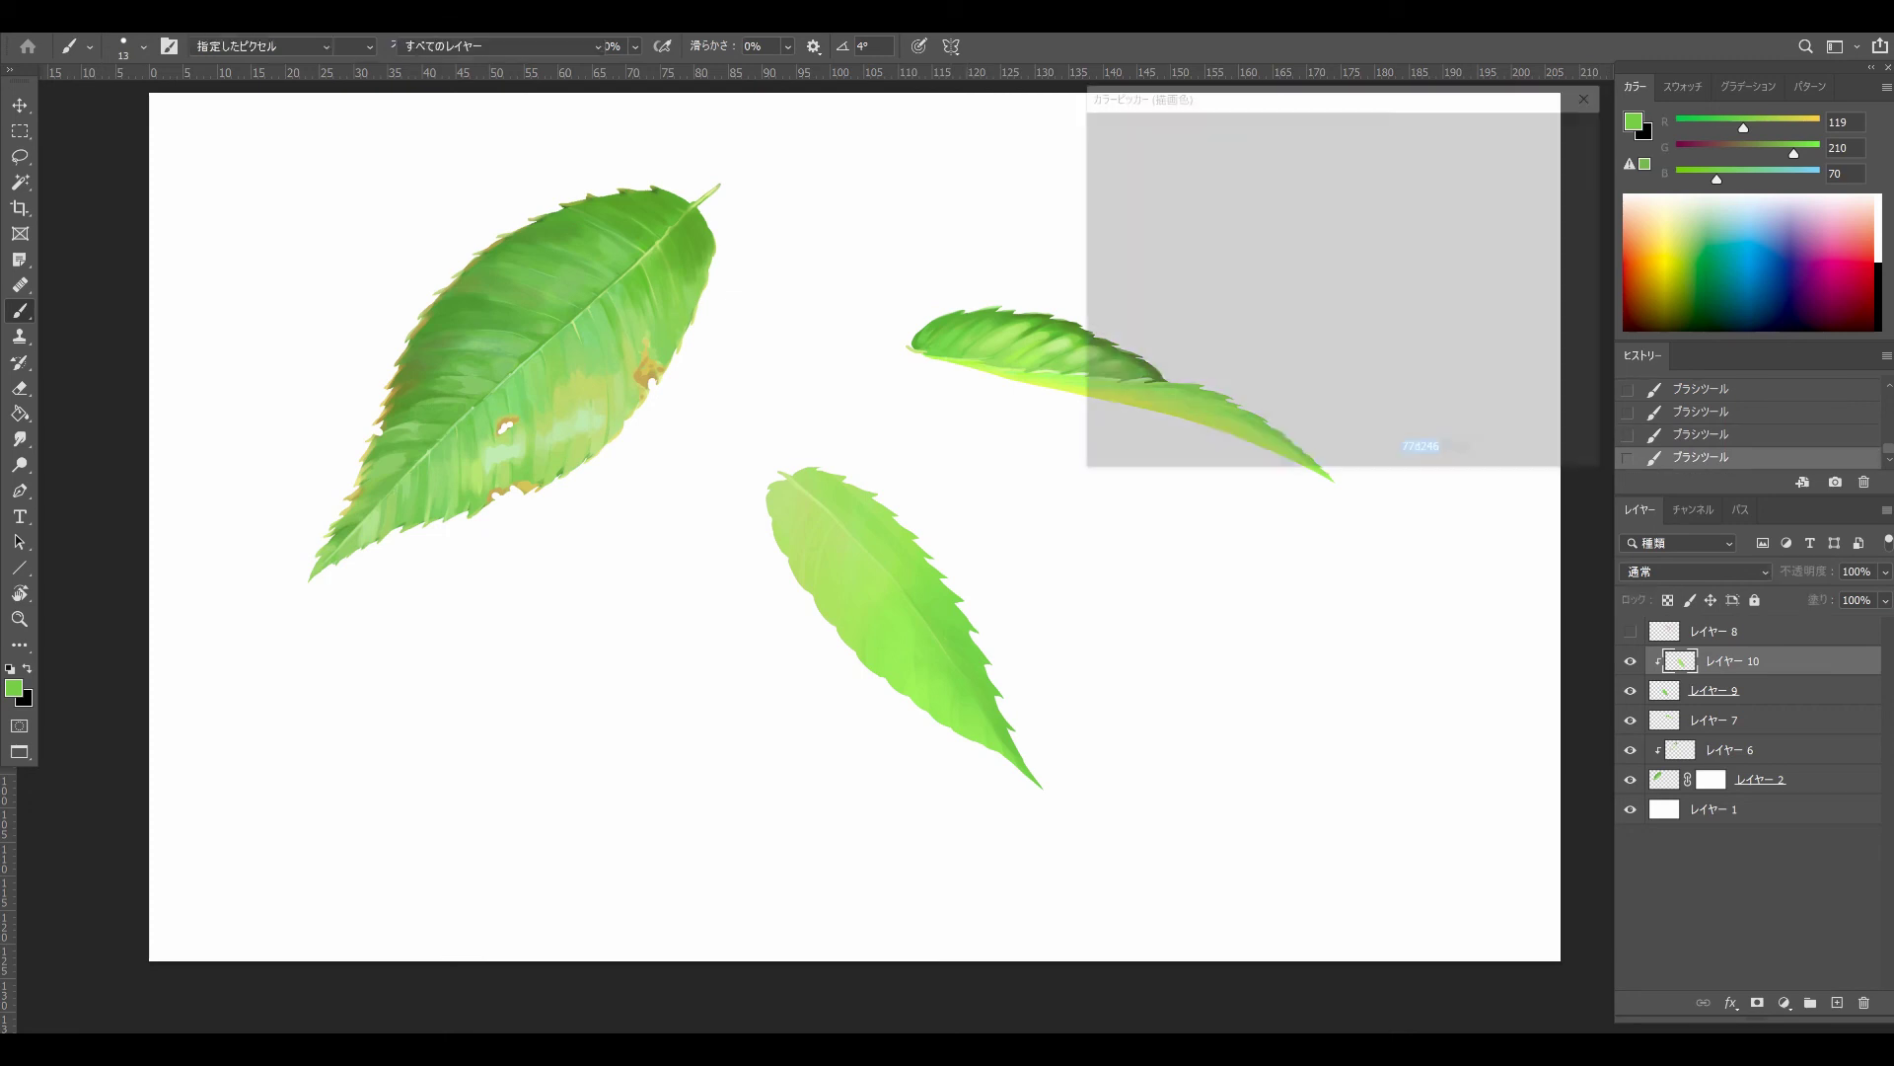
pyautogui.click(1266, 254)
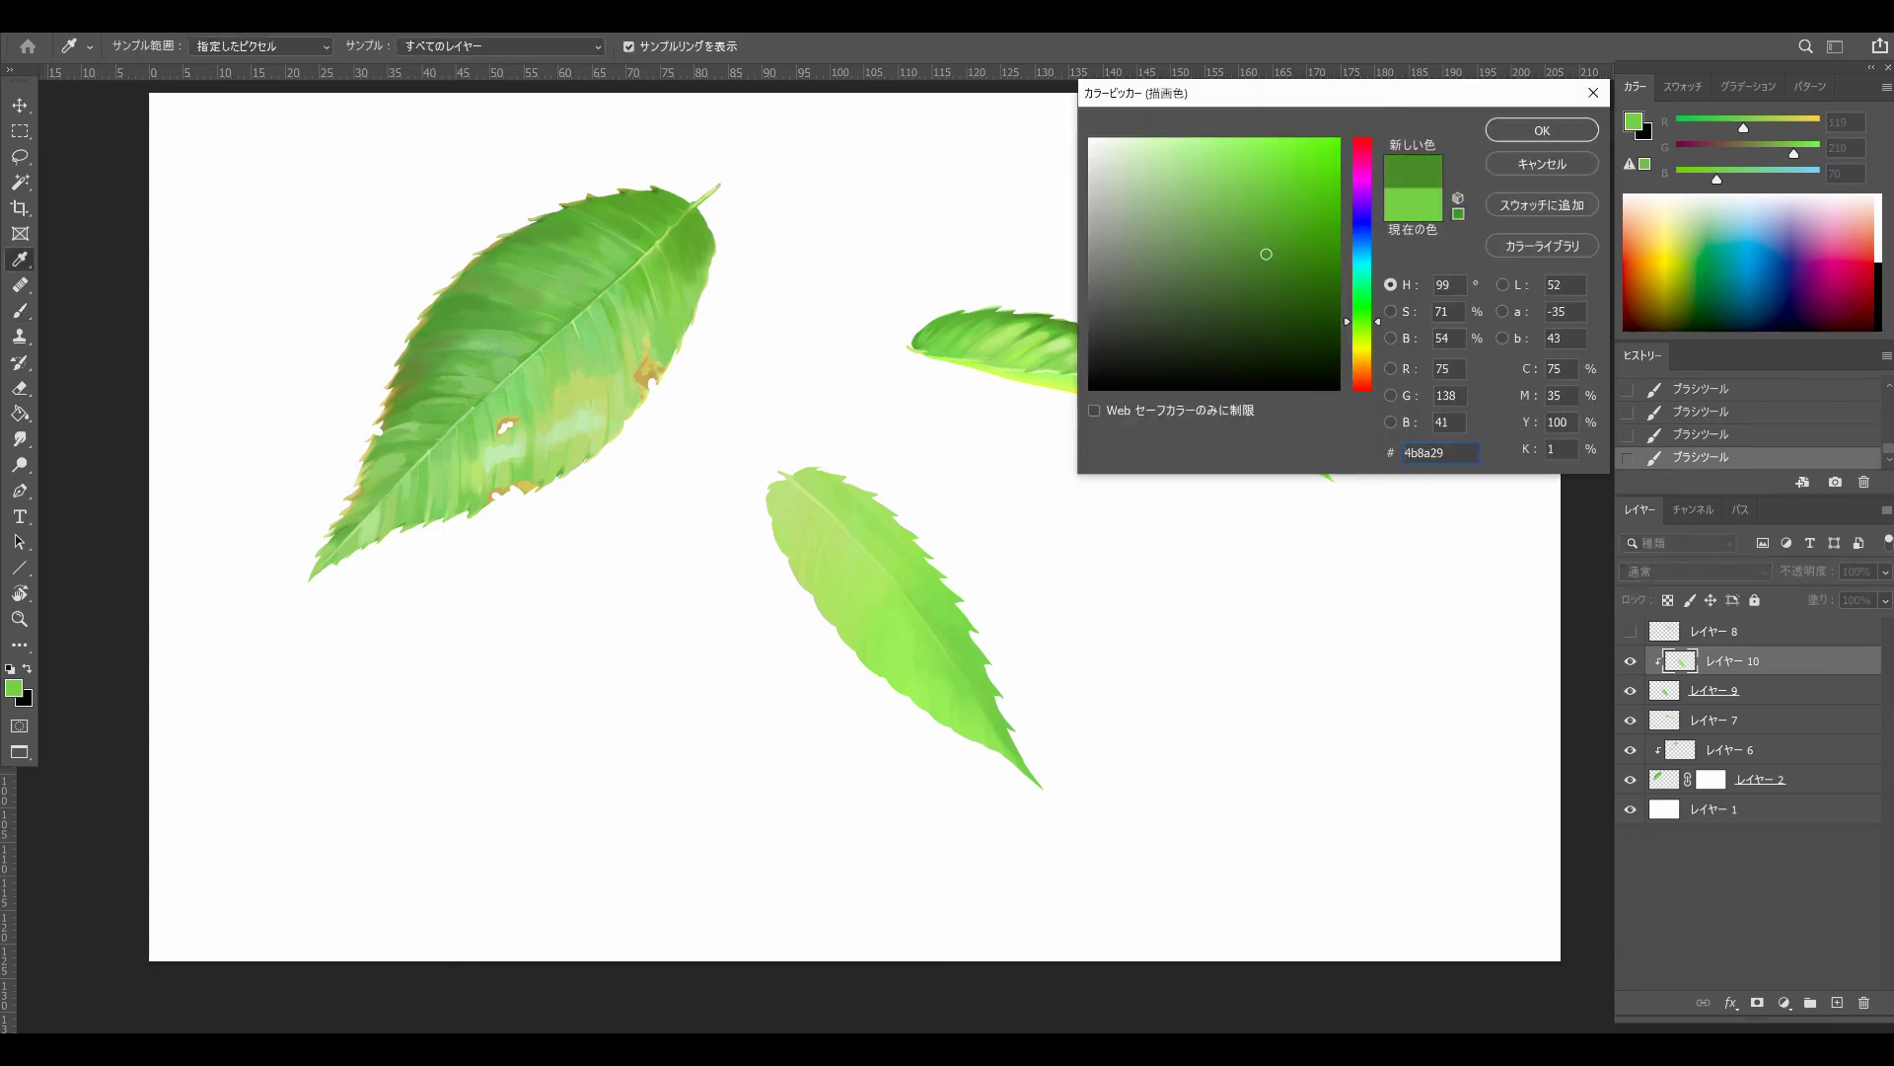
pyautogui.press('Return')
pyautogui.hotkey('ctrl', 'z')
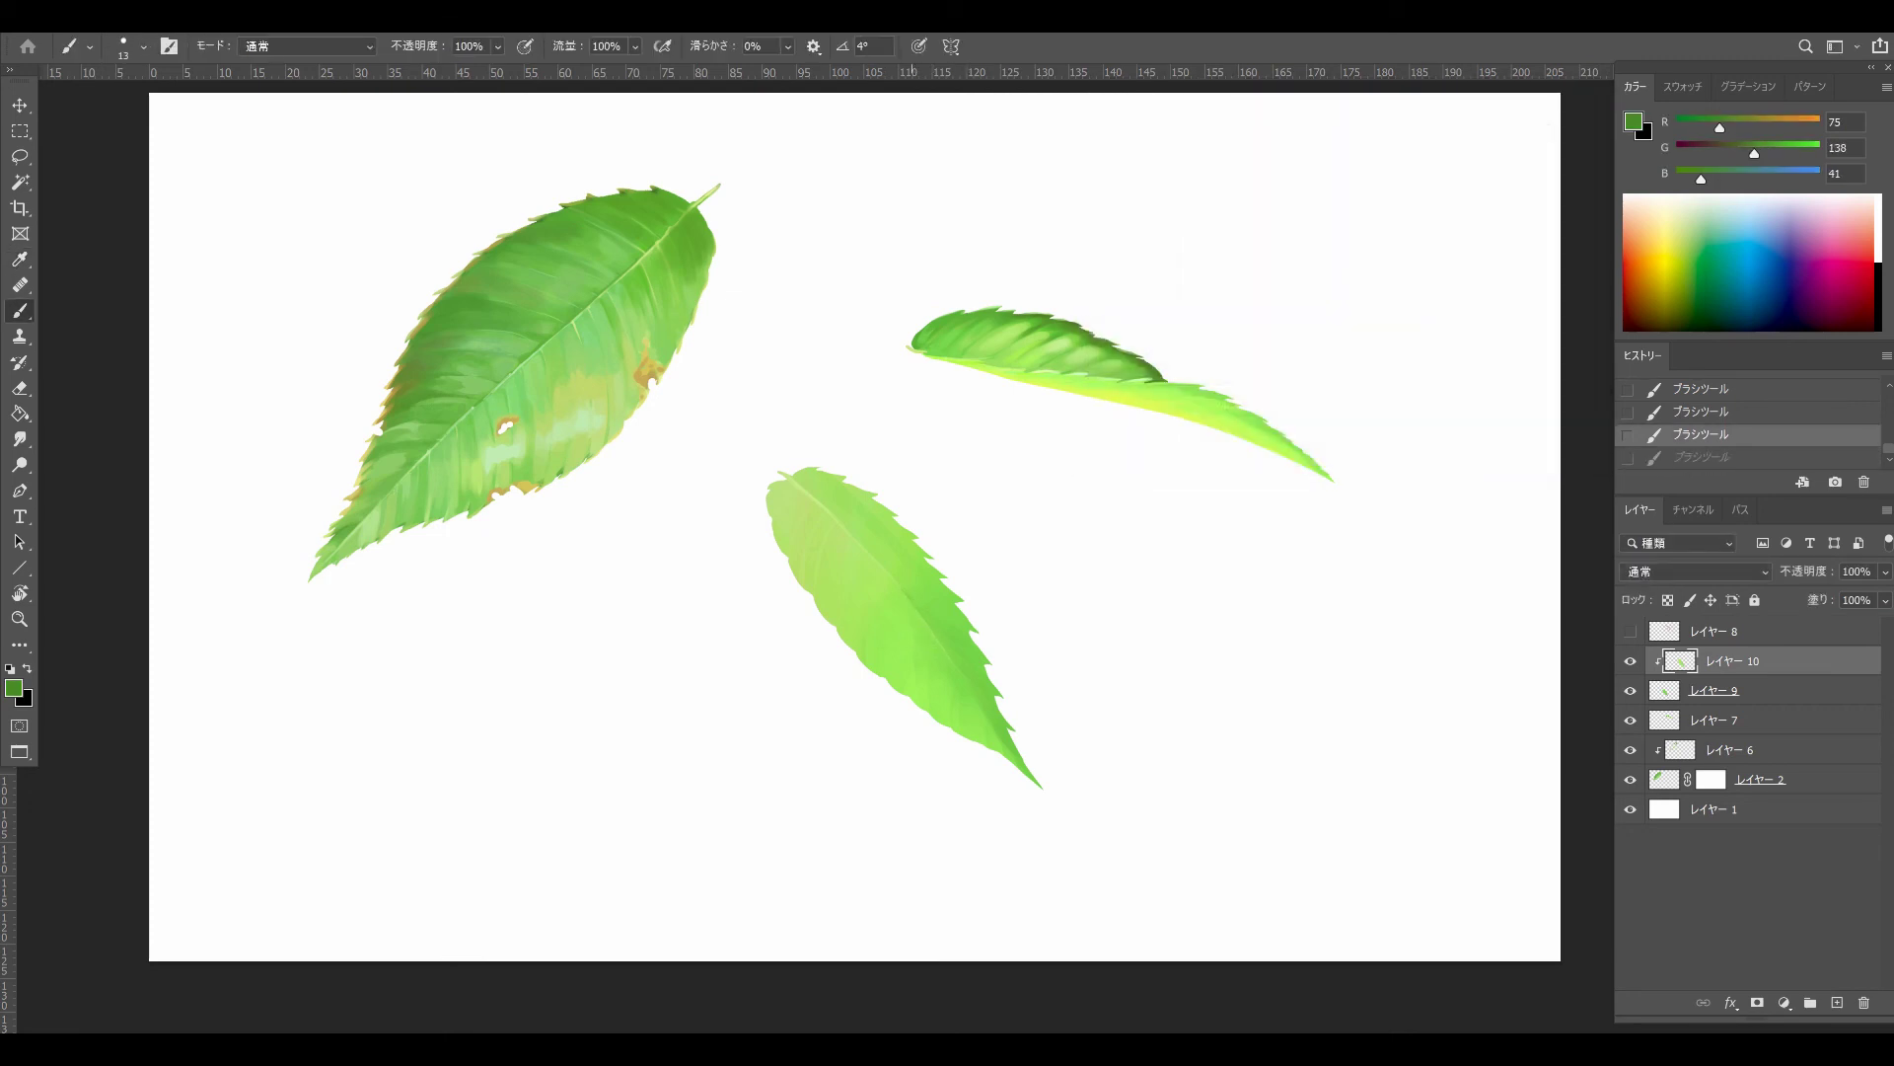
# Pick a less saturated dark green, stroke it beside the third leaf's lower central vein, and sample the greens around the stroke.
pyautogui.click(1634, 121)
pyautogui.moveTo(1266, 253); pyautogui.dragTo(1243, 247)
pyautogui.press('Return')
pyautogui.moveTo(925, 659); pyautogui.dragTo(937, 675)
pyautogui.keyDown('alt'); pyautogui.click(944, 680); pyautogui.keyUp('alt')
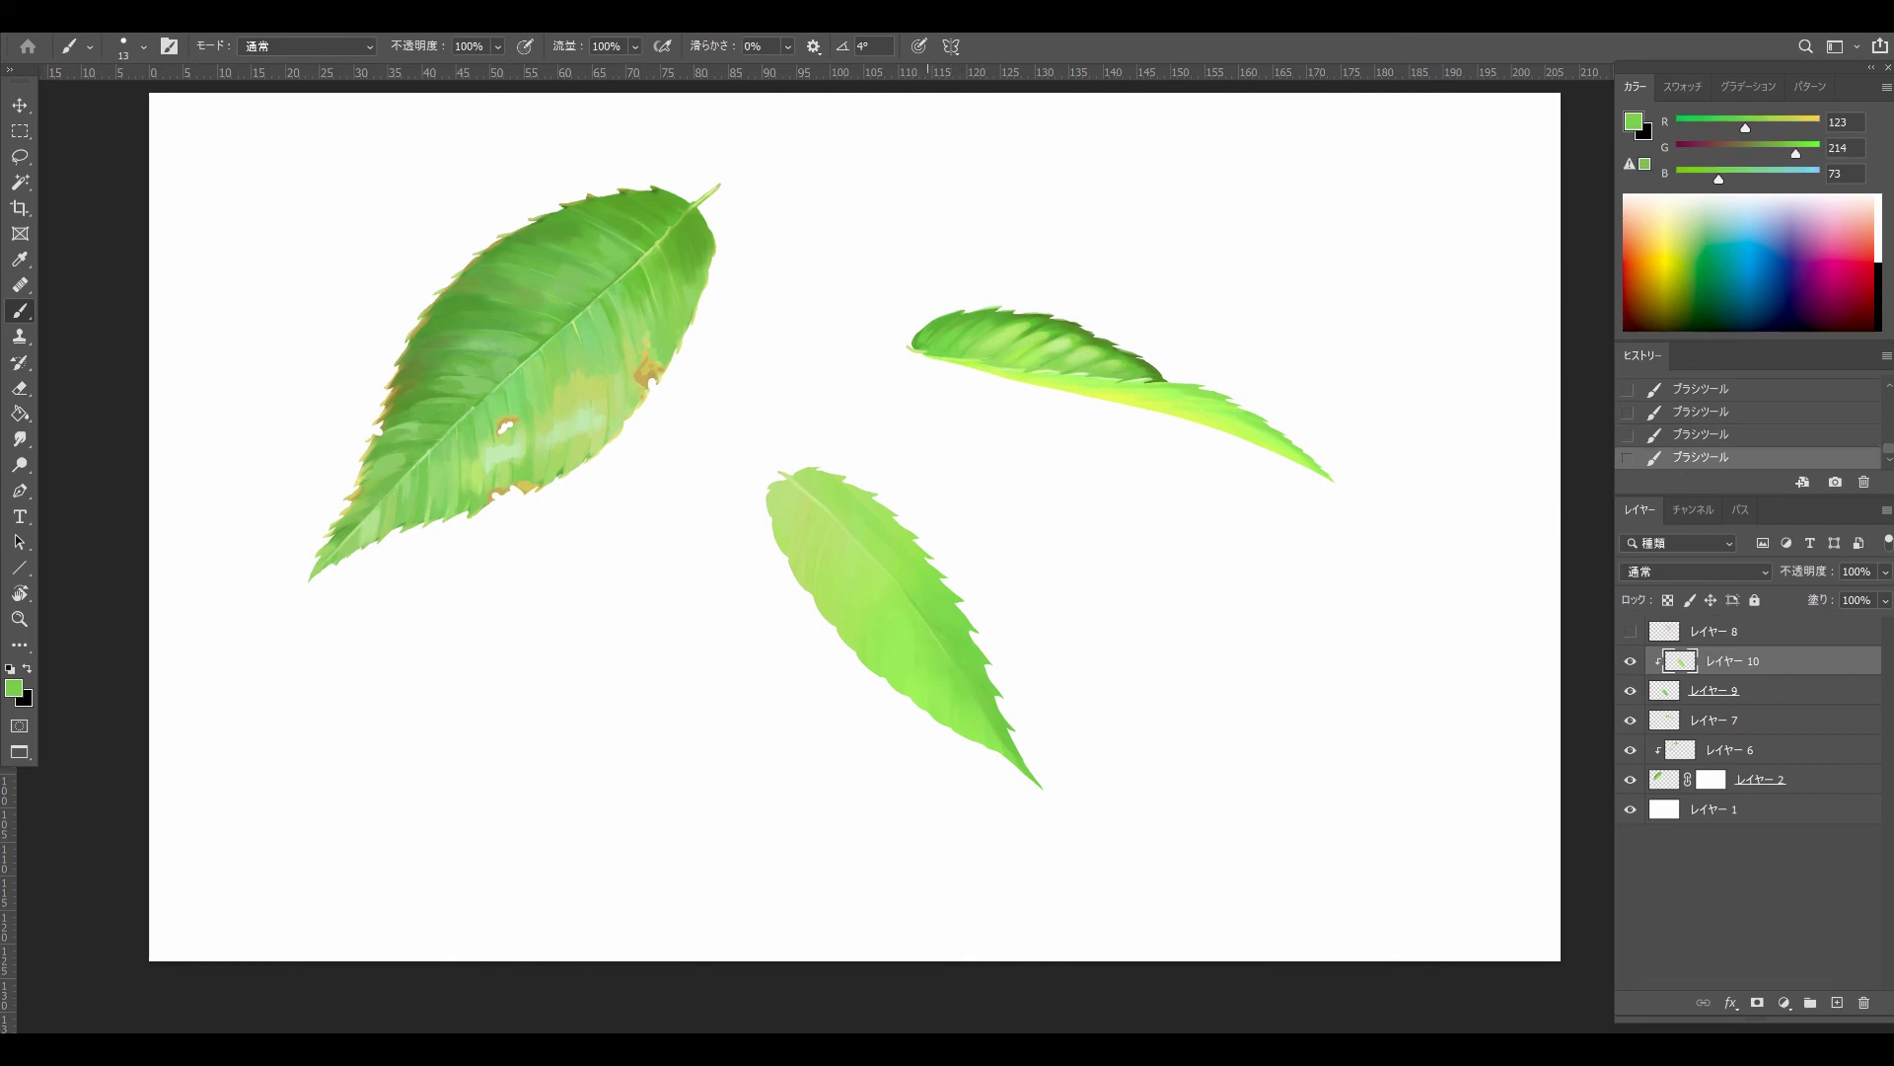
pyautogui.keyDown('alt'); pyautogui.click(938, 663); pyautogui.keyUp('alt')
pyautogui.keyDown('alt'); pyautogui.click(942, 664); pyautogui.keyUp('alt')
# Set the paint colour to RGB 105, 184, 59 and try shading beside the third leaf's lower vein, comparing by undoing and redoing.
pyautogui.click(14, 687)
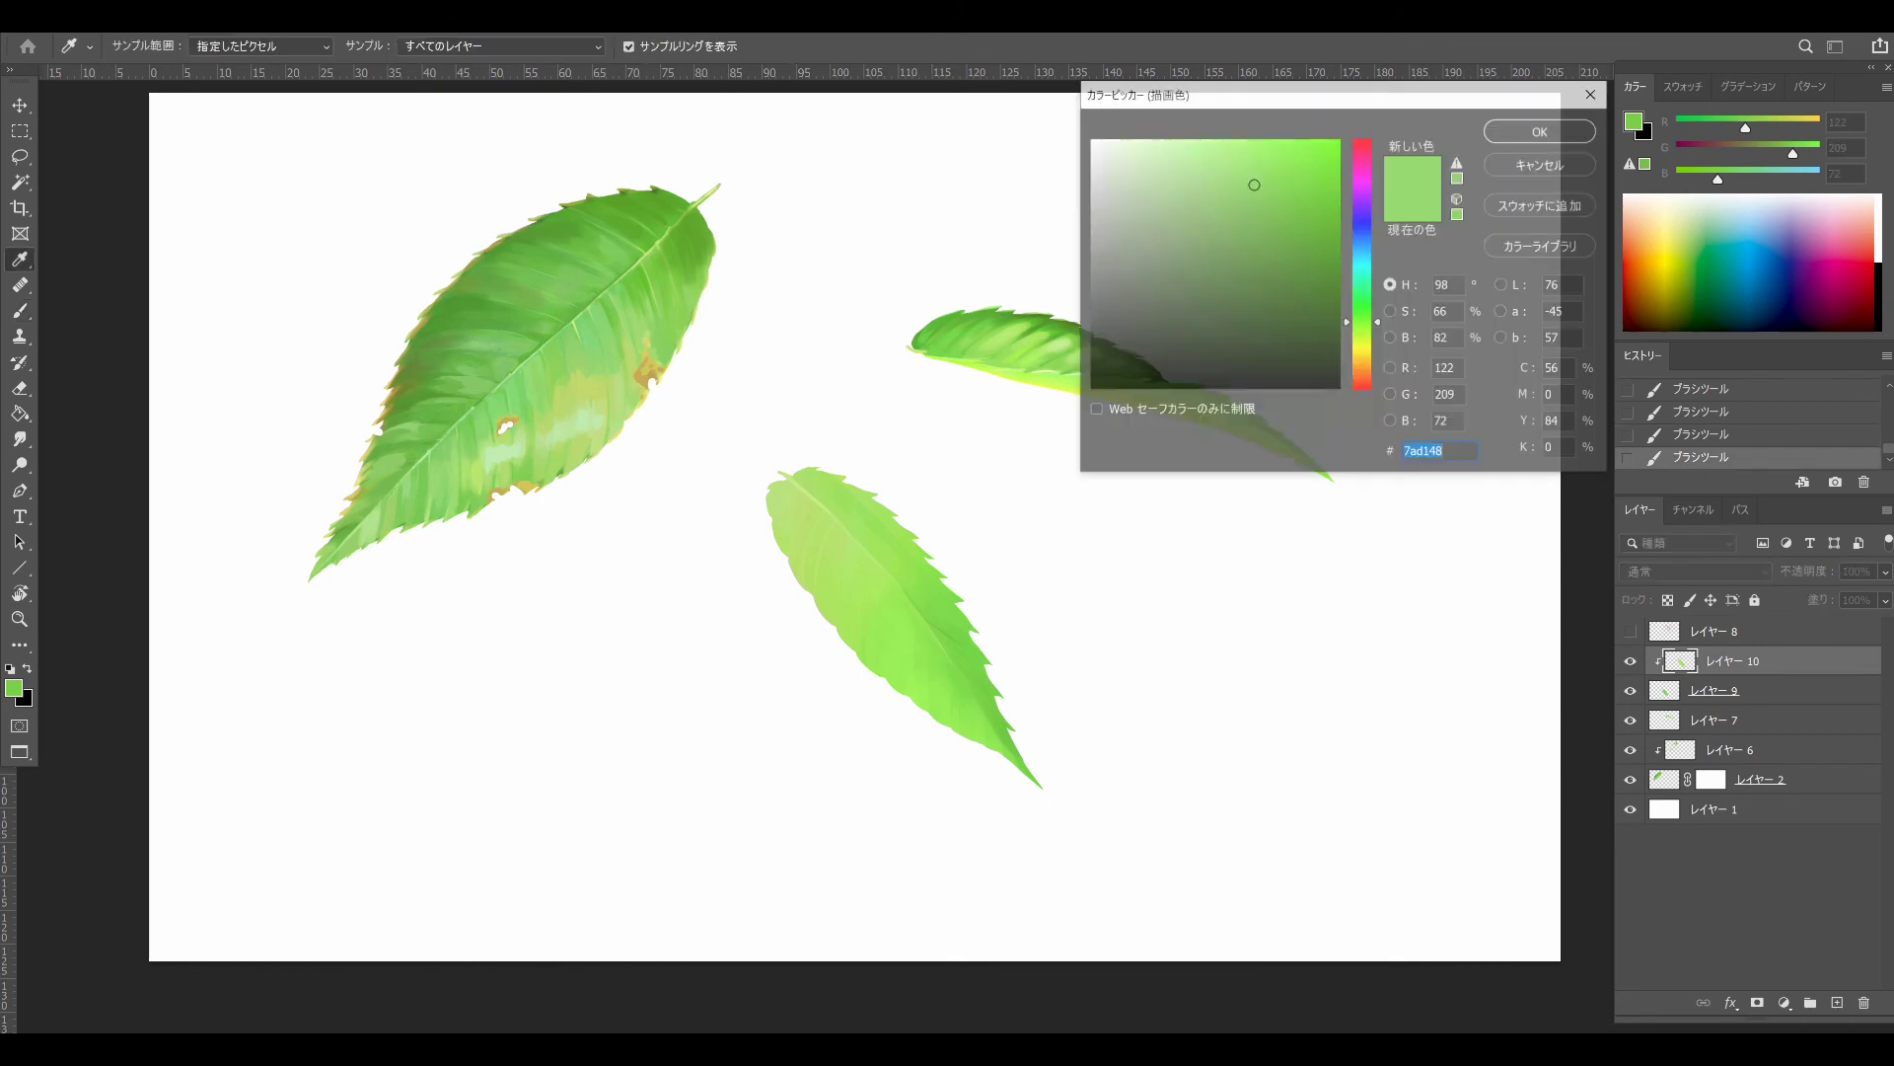
pyautogui.click(1259, 208)
pyautogui.press('Return')
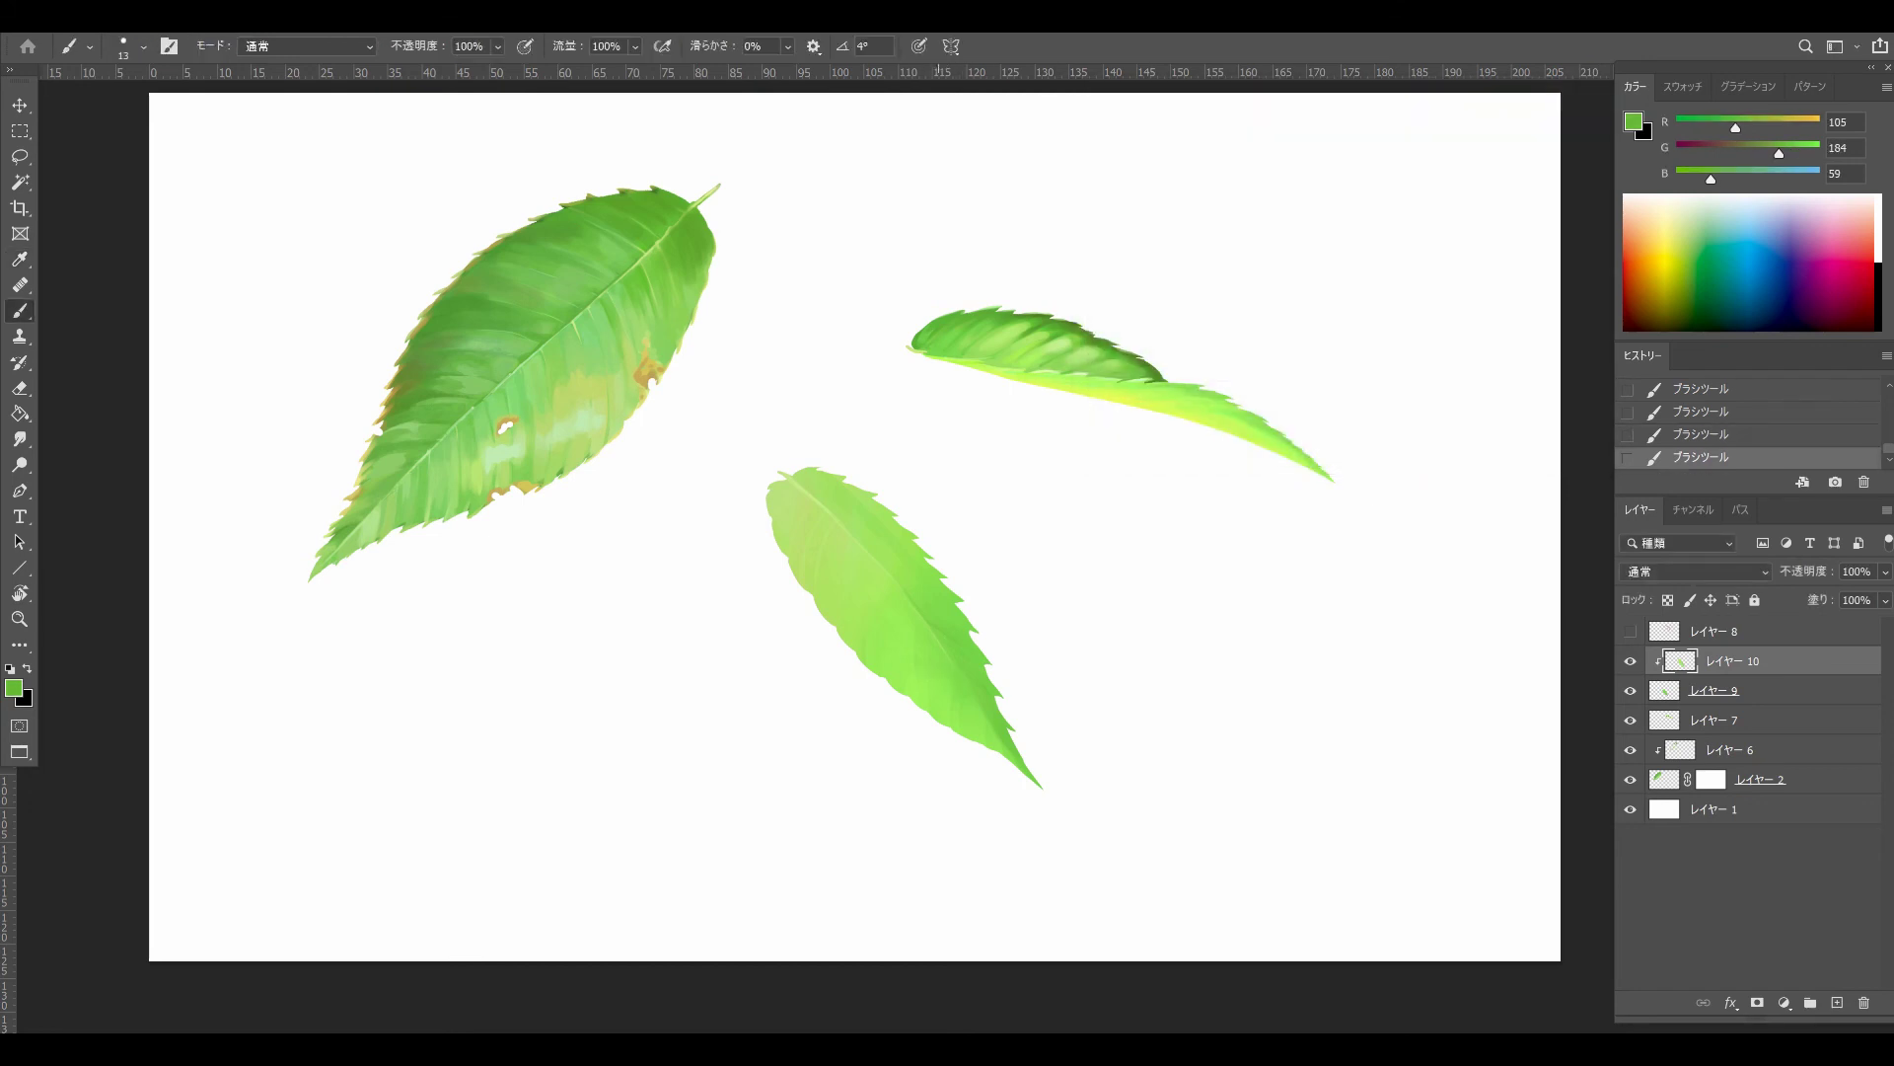
pyautogui.hotkey('ctrl', 'z')
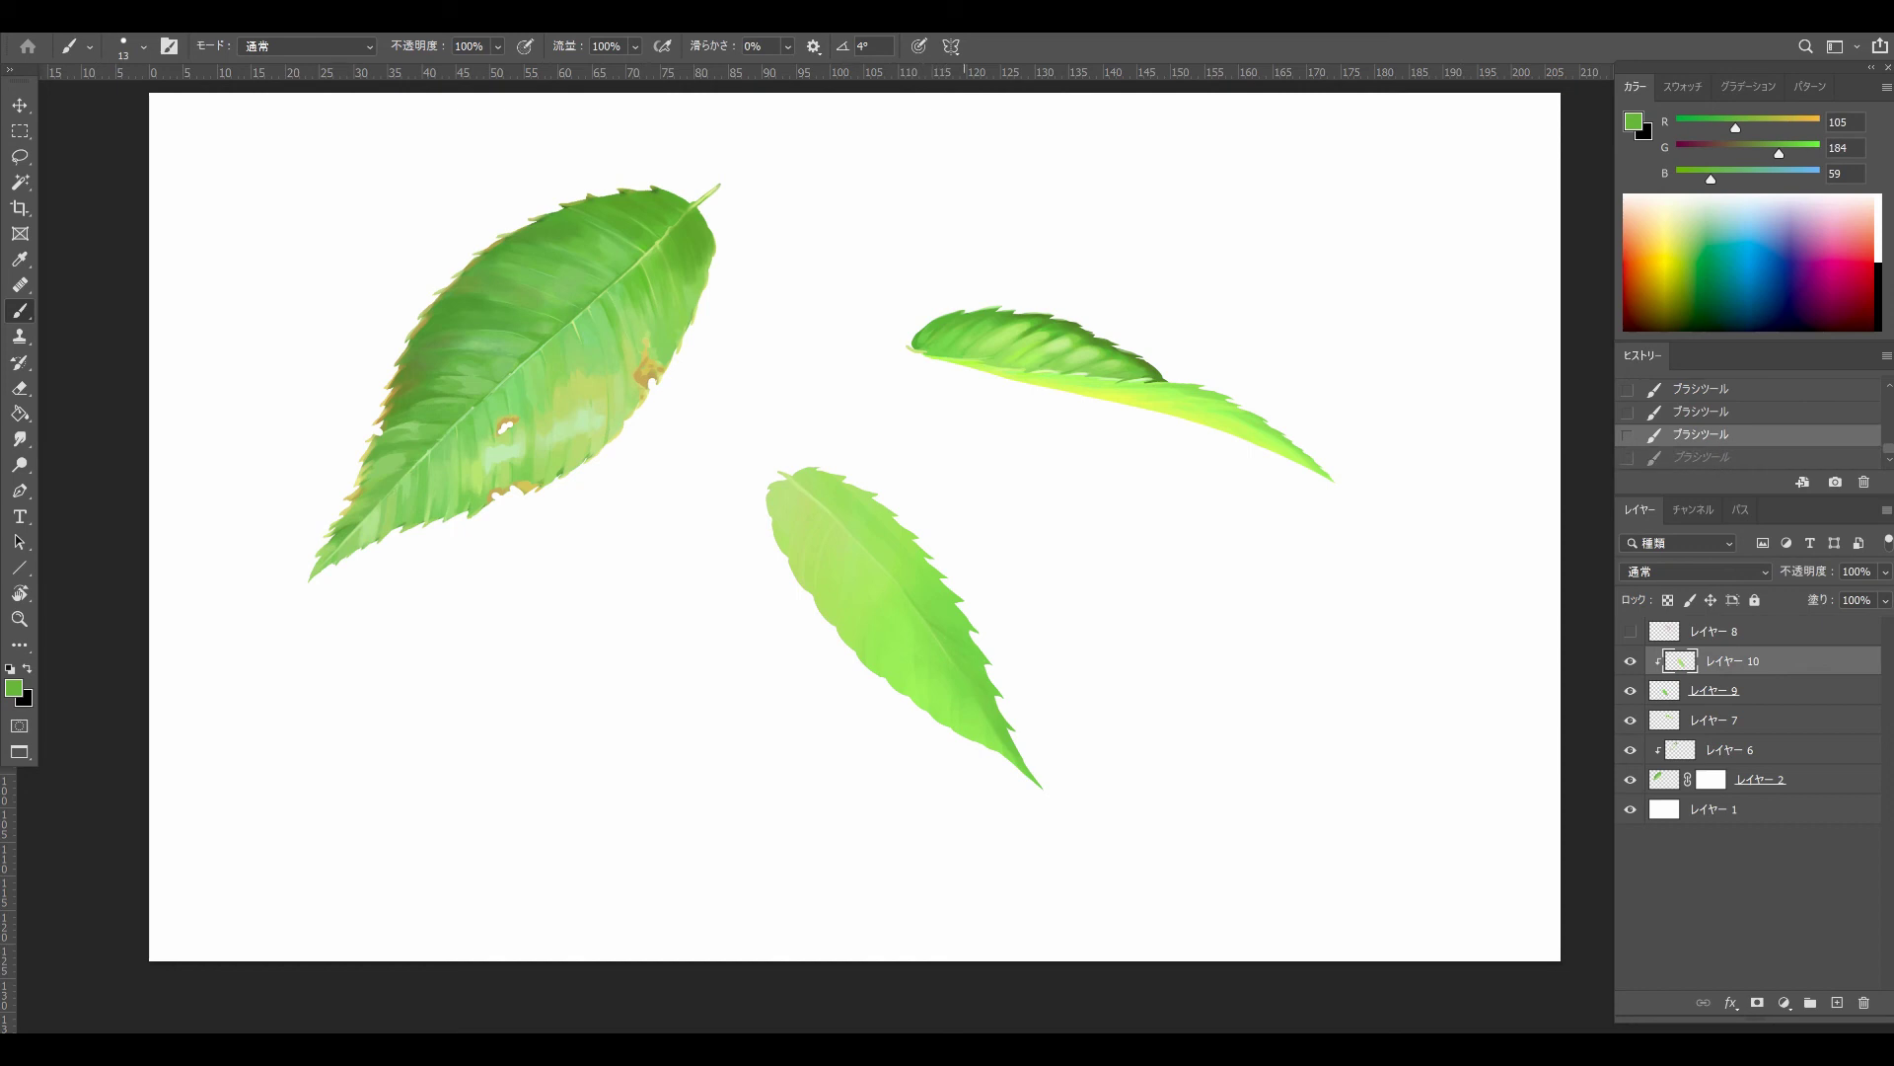
pyautogui.hotkey('ctrl', 'shift', 'z')
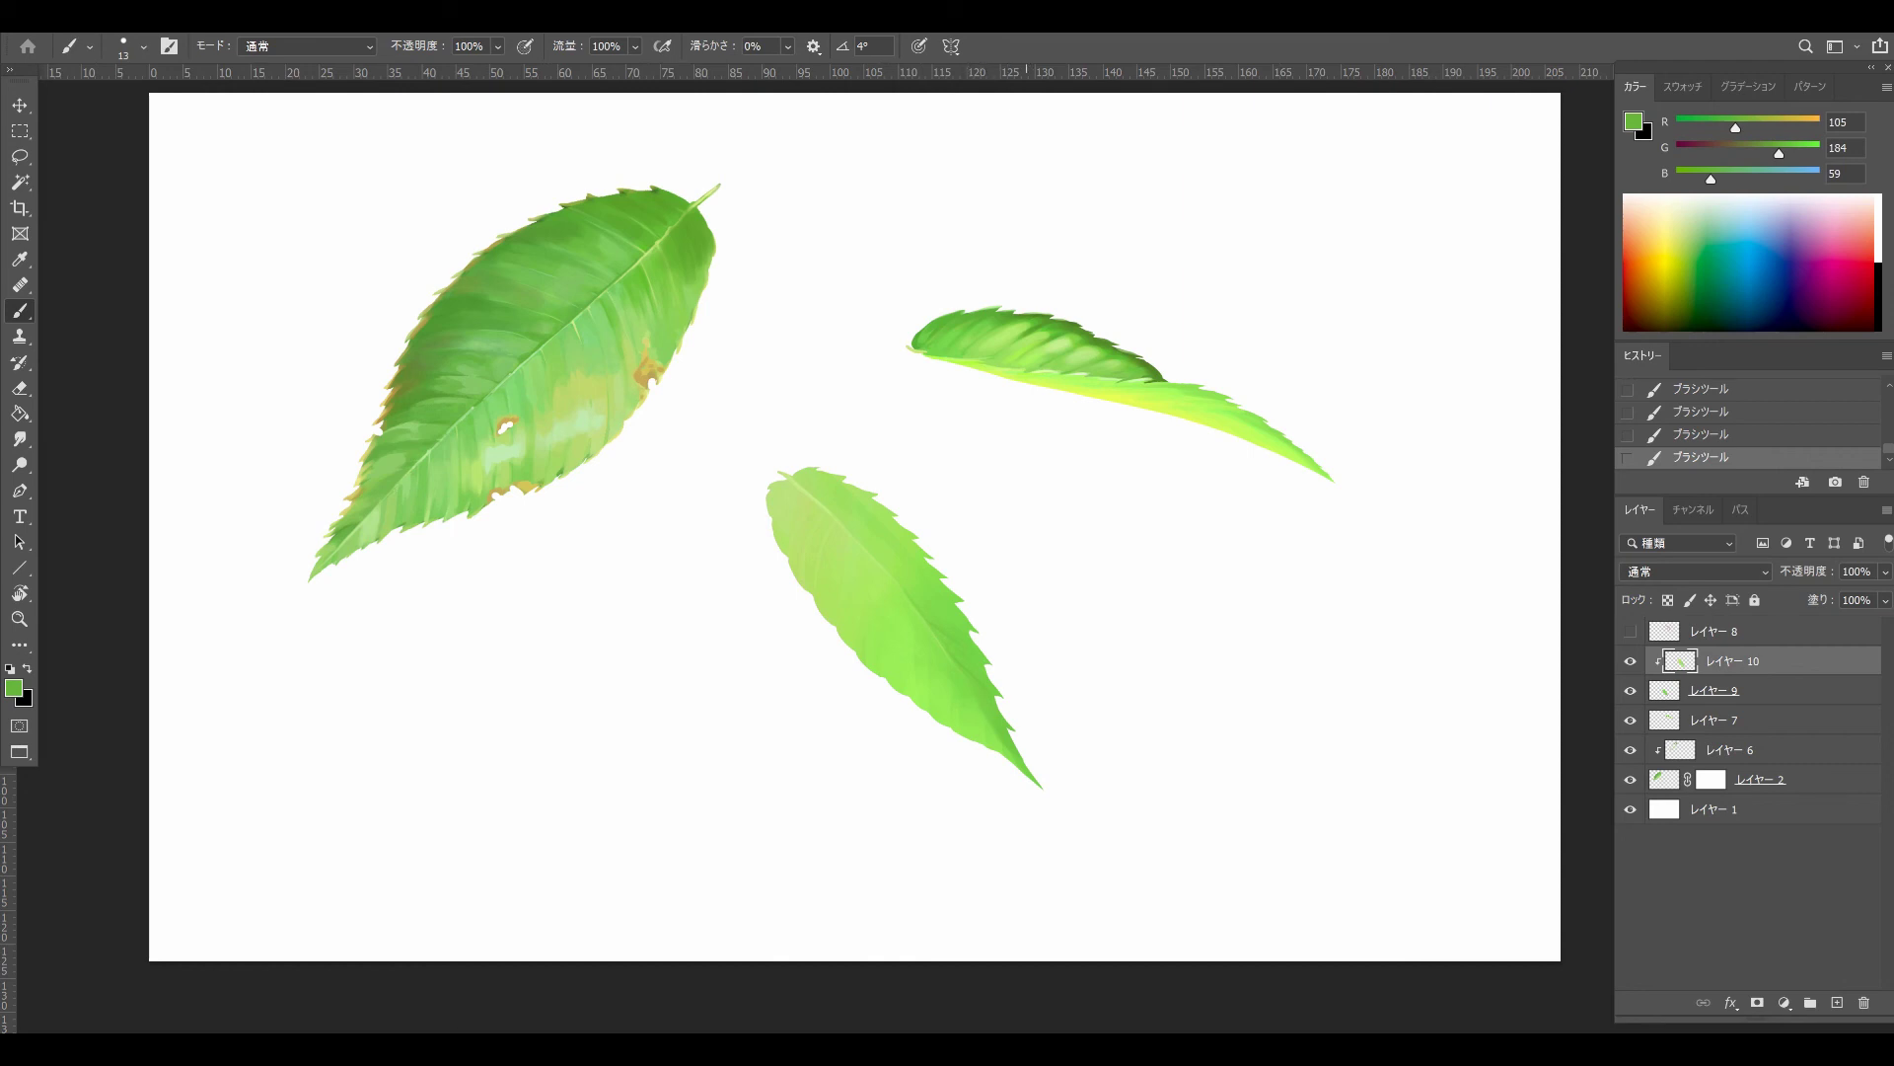
pyautogui.hotkey('ctrl', 'z')
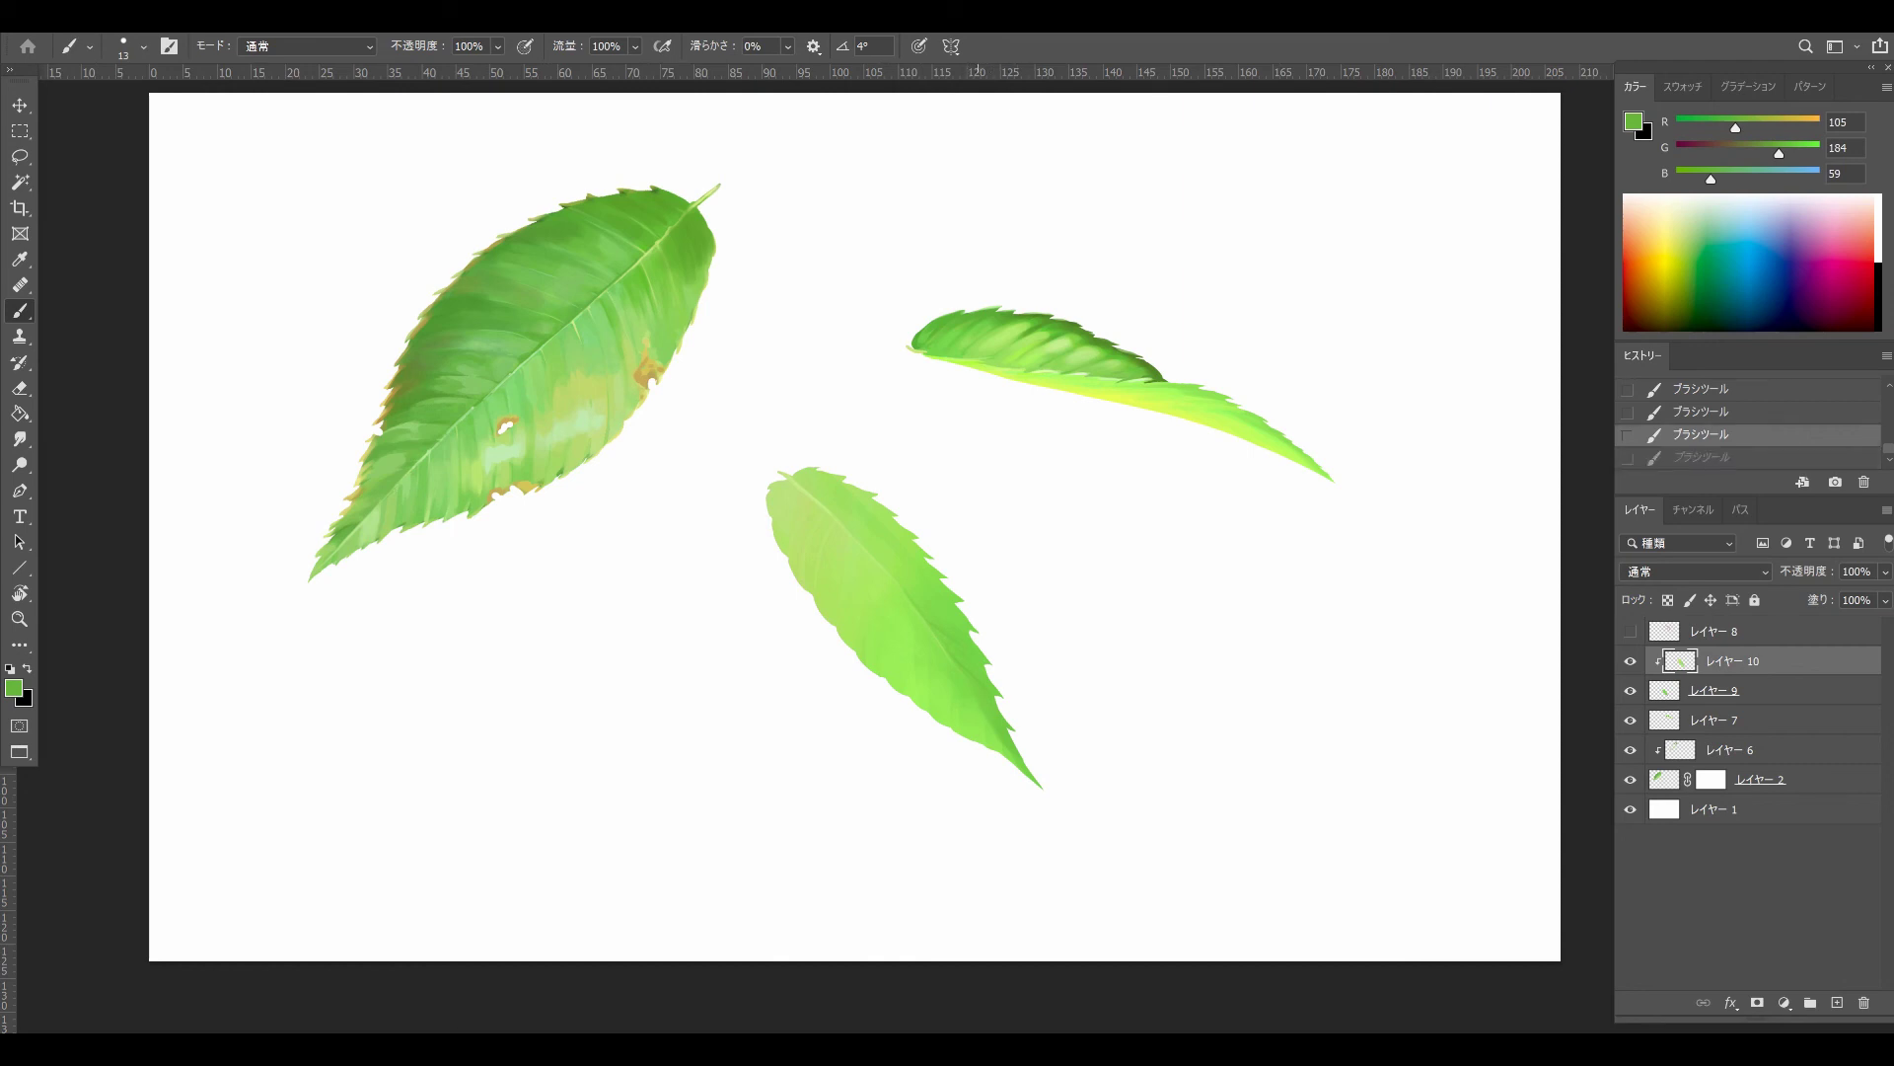
# Paint green (RGB 123, 210, 72) side-vein shadows on the third leaf's left half with a 36 px brush angled at -42°.
pyautogui.keyDown('alt'); pyautogui.click(984, 737); pyautogui.keyUp('alt')
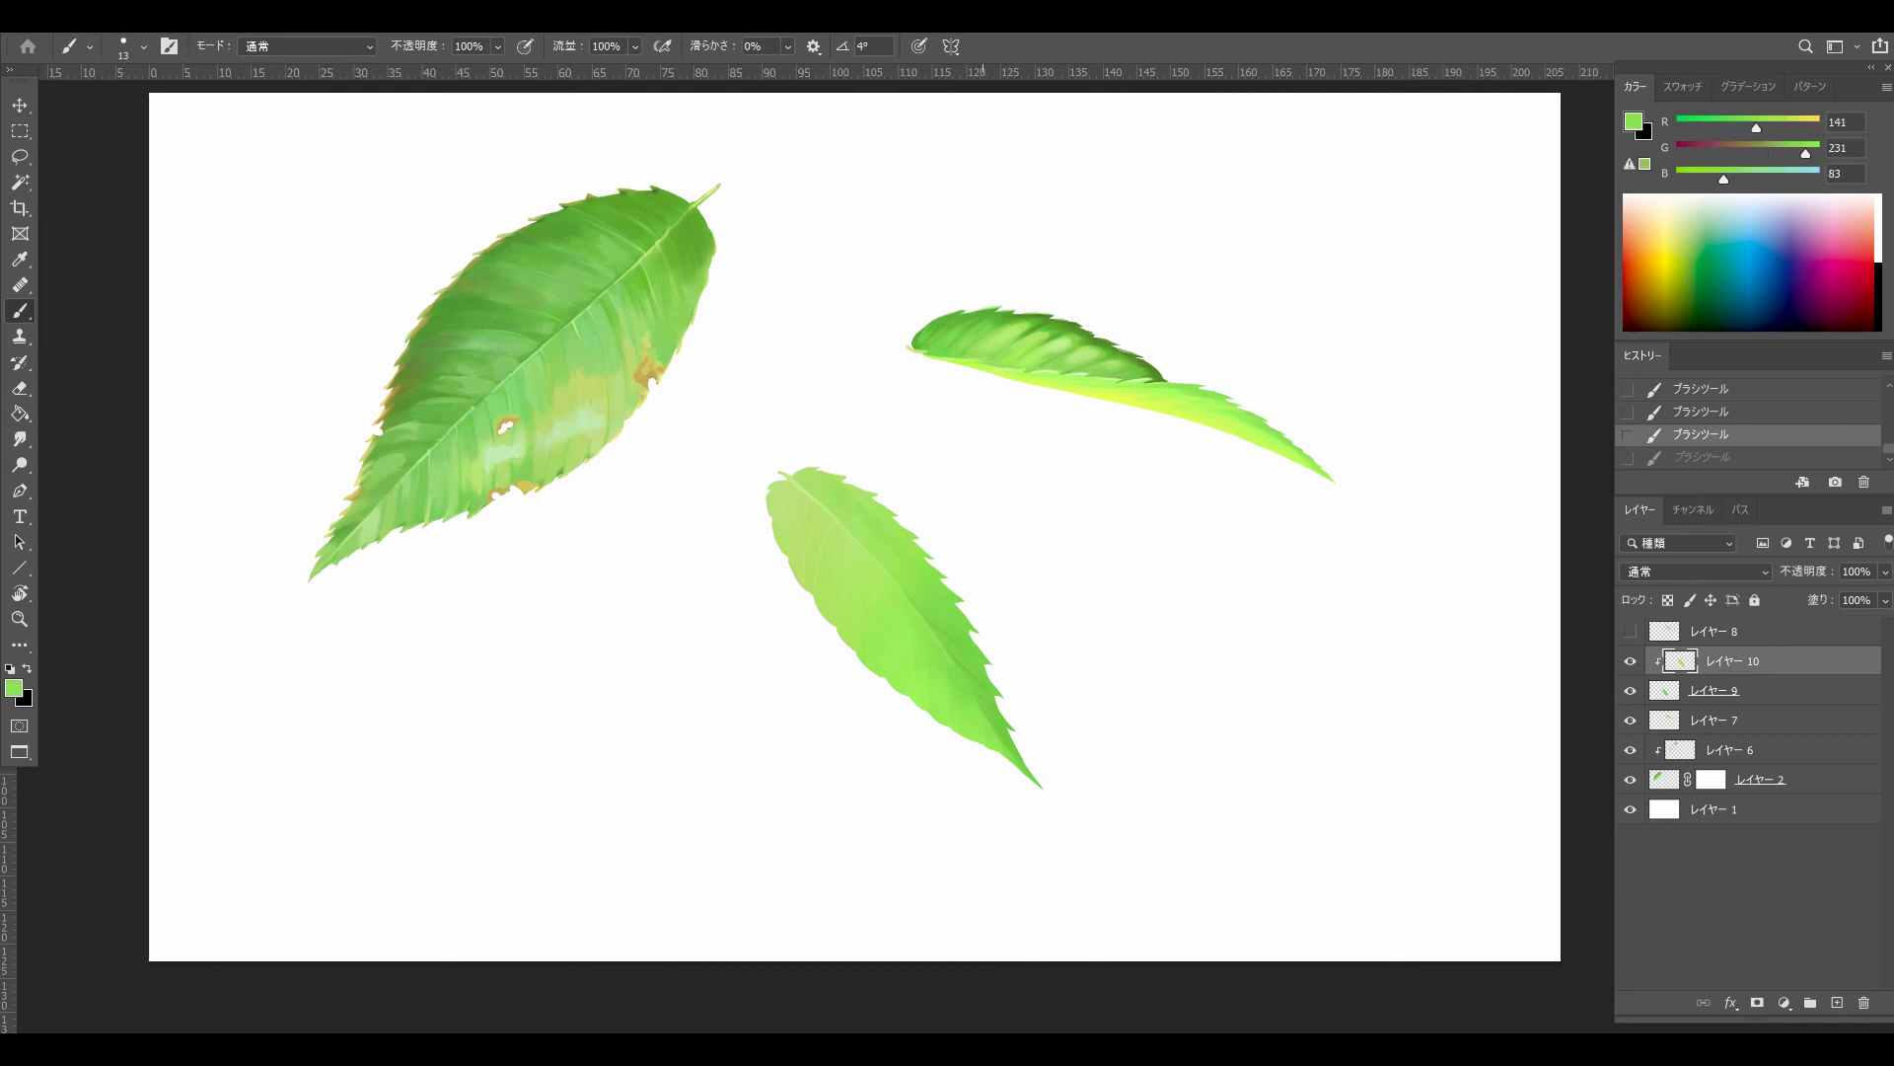
pyautogui.keyDown('alt'); pyautogui.click(952, 699); pyautogui.keyUp('alt')
pyautogui.moveTo(842, 529); pyautogui.dragTo(838, 549)
pyautogui.moveTo(881, 572); pyautogui.dragTo(875, 625)
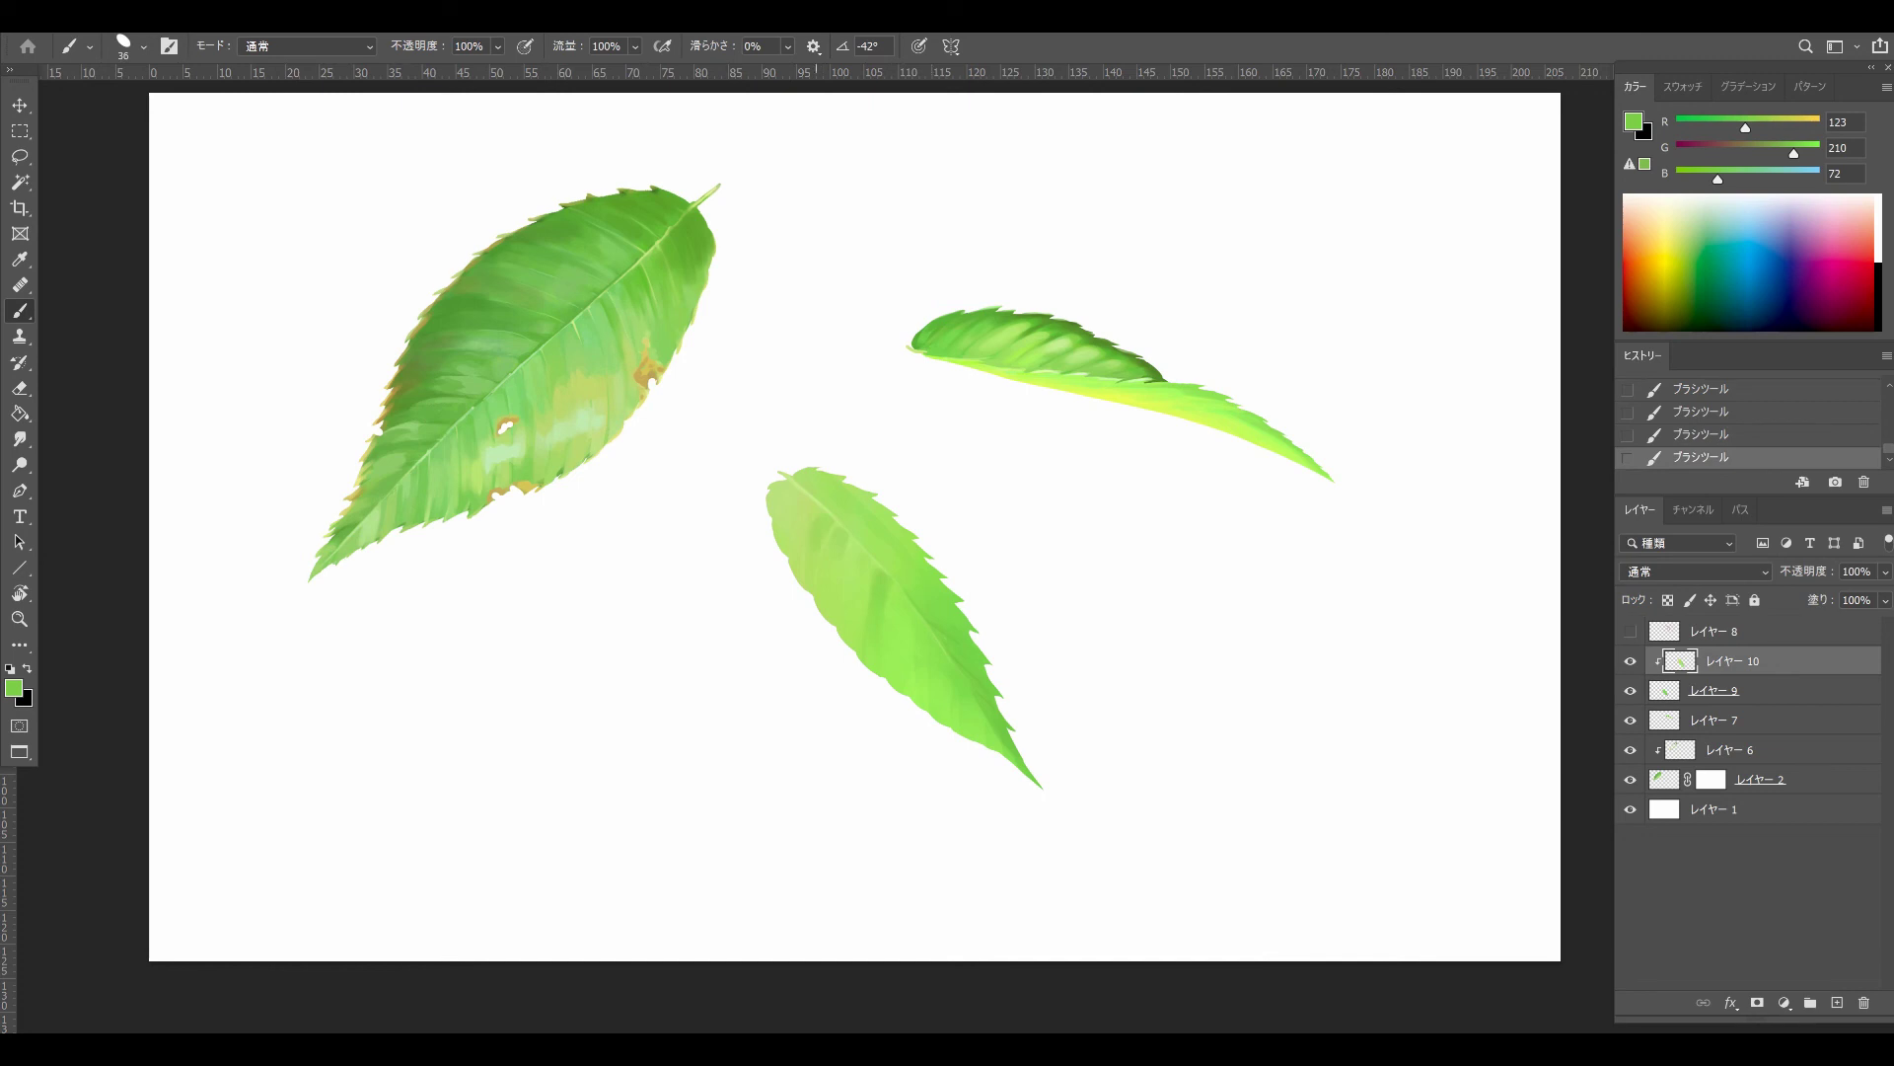
# Blend the side-vein shadows on the third leaf's left half using greens sampled around them, including RGB 163, 226, 98.
pyautogui.keyDown('alt'); pyautogui.click(826, 531); pyautogui.keyUp('alt')
pyautogui.keyDown('alt'); pyautogui.rightClick(835, 533); pyautogui.keyUp('alt')
pyautogui.moveTo(831, 550)
pyautogui.mouseDown()
pyautogui.moveTo(841, 535)
pyautogui.moveTo(868, 617)
pyautogui.mouseUp()
pyautogui.keyDown('alt'); pyautogui.click(862, 576); pyautogui.keyUp('alt')
pyautogui.keyDown('alt'); pyautogui.click(854, 571); pyautogui.keyUp('alt')
pyautogui.keyDown('alt'); pyautogui.click(881, 592); pyautogui.keyUp('alt')
pyautogui.keyDown('alt'); pyautogui.click(795, 577); pyautogui.keyUp('alt')
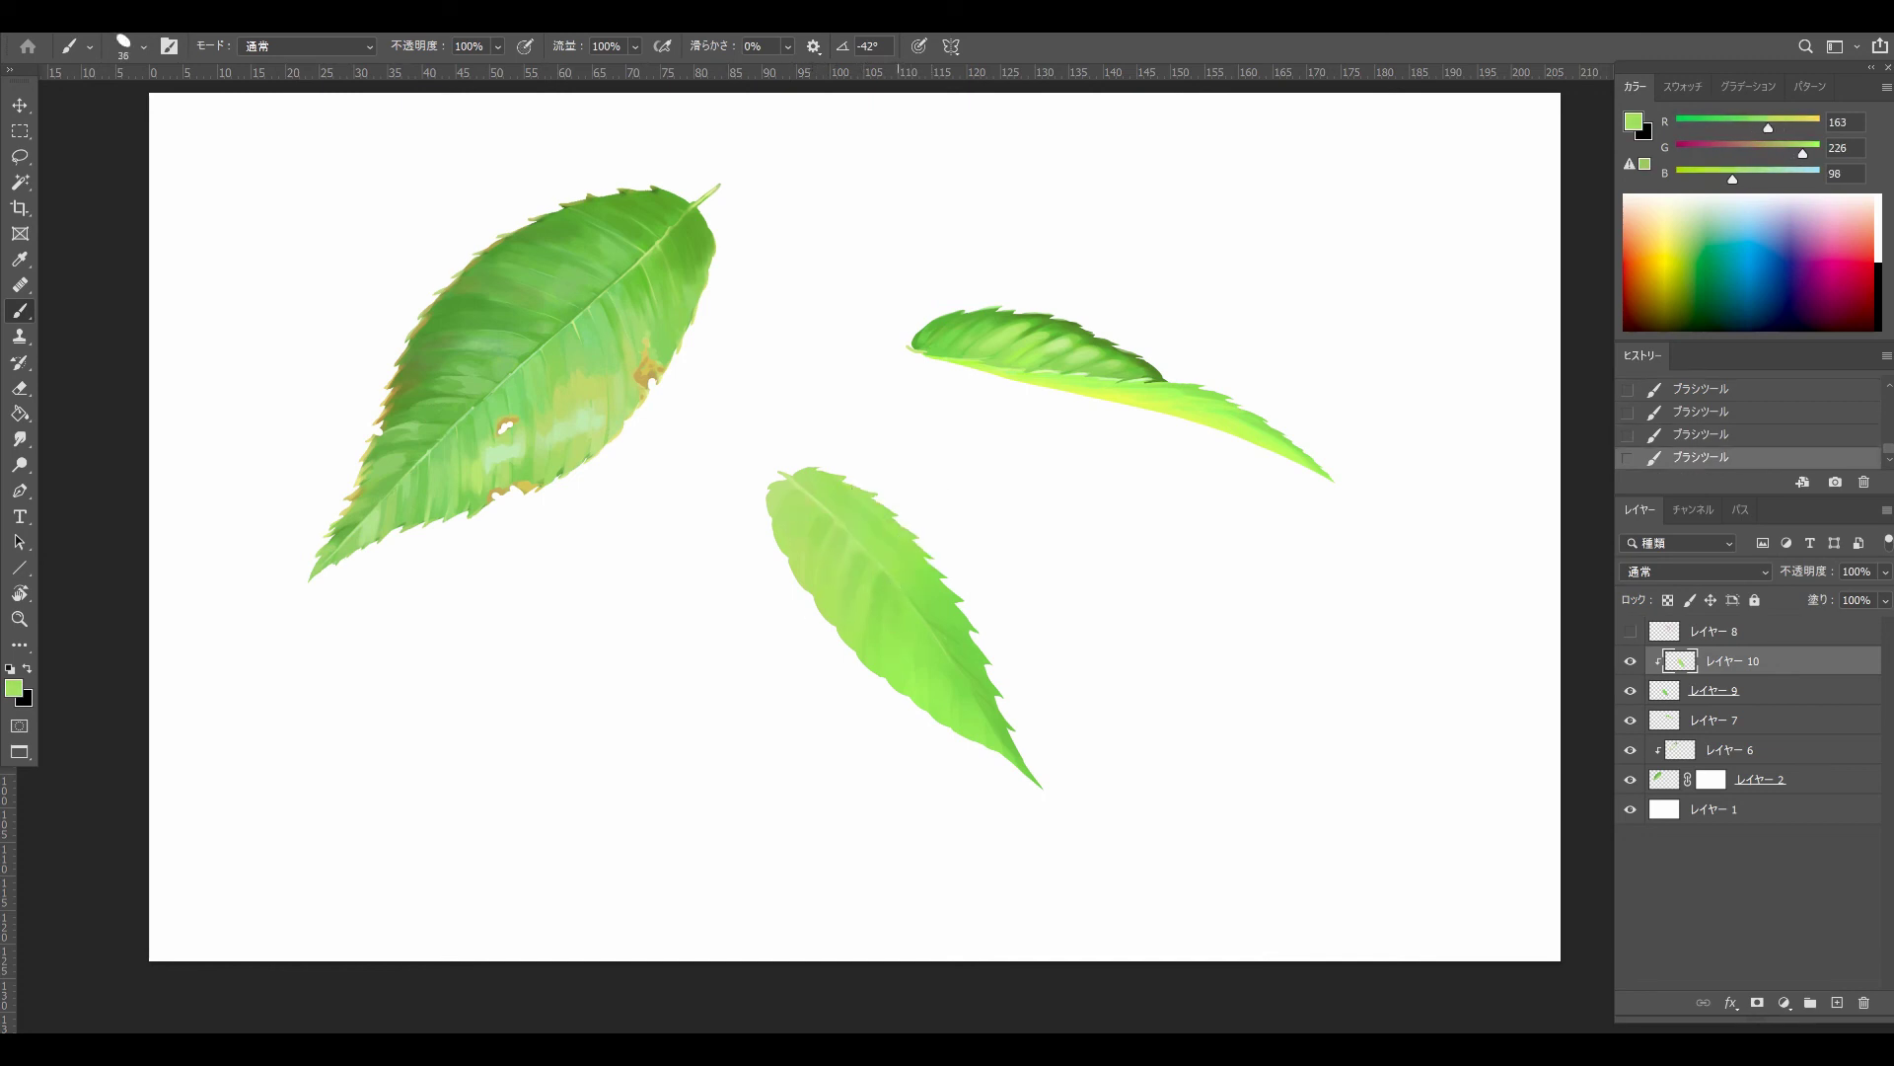
# Resize the brush and add shading strokes near the third leaf's stem end and beside its lower central vein.
pyautogui.keyDown('alt'); pyautogui.rightClick(899, 592); pyautogui.keyUp('alt')
pyautogui.moveTo(835, 525); pyautogui.dragTo(856, 546)
pyautogui.keyDown('alt'); pyautogui.click(941, 713); pyautogui.keyUp('alt')
pyautogui.moveTo(945, 693); pyautogui.dragTo(951, 712)
# Sample yellow-green from the second leaf's underside, enlarge the brush, and try strokes on the third leaf's lower half.
pyautogui.keyDown('alt'); pyautogui.click(1164, 405); pyautogui.keyUp('alt')
pyautogui.keyDown('alt'); pyautogui.click(952, 751); pyautogui.keyUp('alt')
pyautogui.press(']')
pyautogui.hotkey('ctrl', 'z')
pyautogui.hotkey('ctrl', 'z')
pyautogui.keyDown('alt'); pyautogui.rightClick(953, 680); pyautogui.keyUp('alt')
pyautogui.hotkey('ctrl', 'z')
# Try a stroke across the third leaf's central vein in a sampled green and resample green near its right edge.
pyautogui.keyDown('alt'); pyautogui.click(898, 641); pyautogui.keyUp('alt')
pyautogui.moveTo(892, 617)
pyautogui.mouseDown()
pyautogui.moveTo(899, 656)
pyautogui.moveTo(955, 633)
pyautogui.mouseUp()
pyautogui.hotkey('ctrl', 'z')
pyautogui.keyDown('alt'); pyautogui.click(943, 614); pyautogui.keyUp('alt')
pyautogui.keyDown('alt'); pyautogui.rightClick(942, 611); pyautogui.keyUp('alt')
pyautogui.keyDown('alt'); pyautogui.click(934, 603); pyautogui.keyUp('alt')
# Set the paint colour to RGB 94, 174, 50 and try darker shading on the third leaf's right half with a 19 px brush.
pyautogui.click(14, 687)
pyautogui.click(1270, 219)
pyautogui.click(1543, 130)
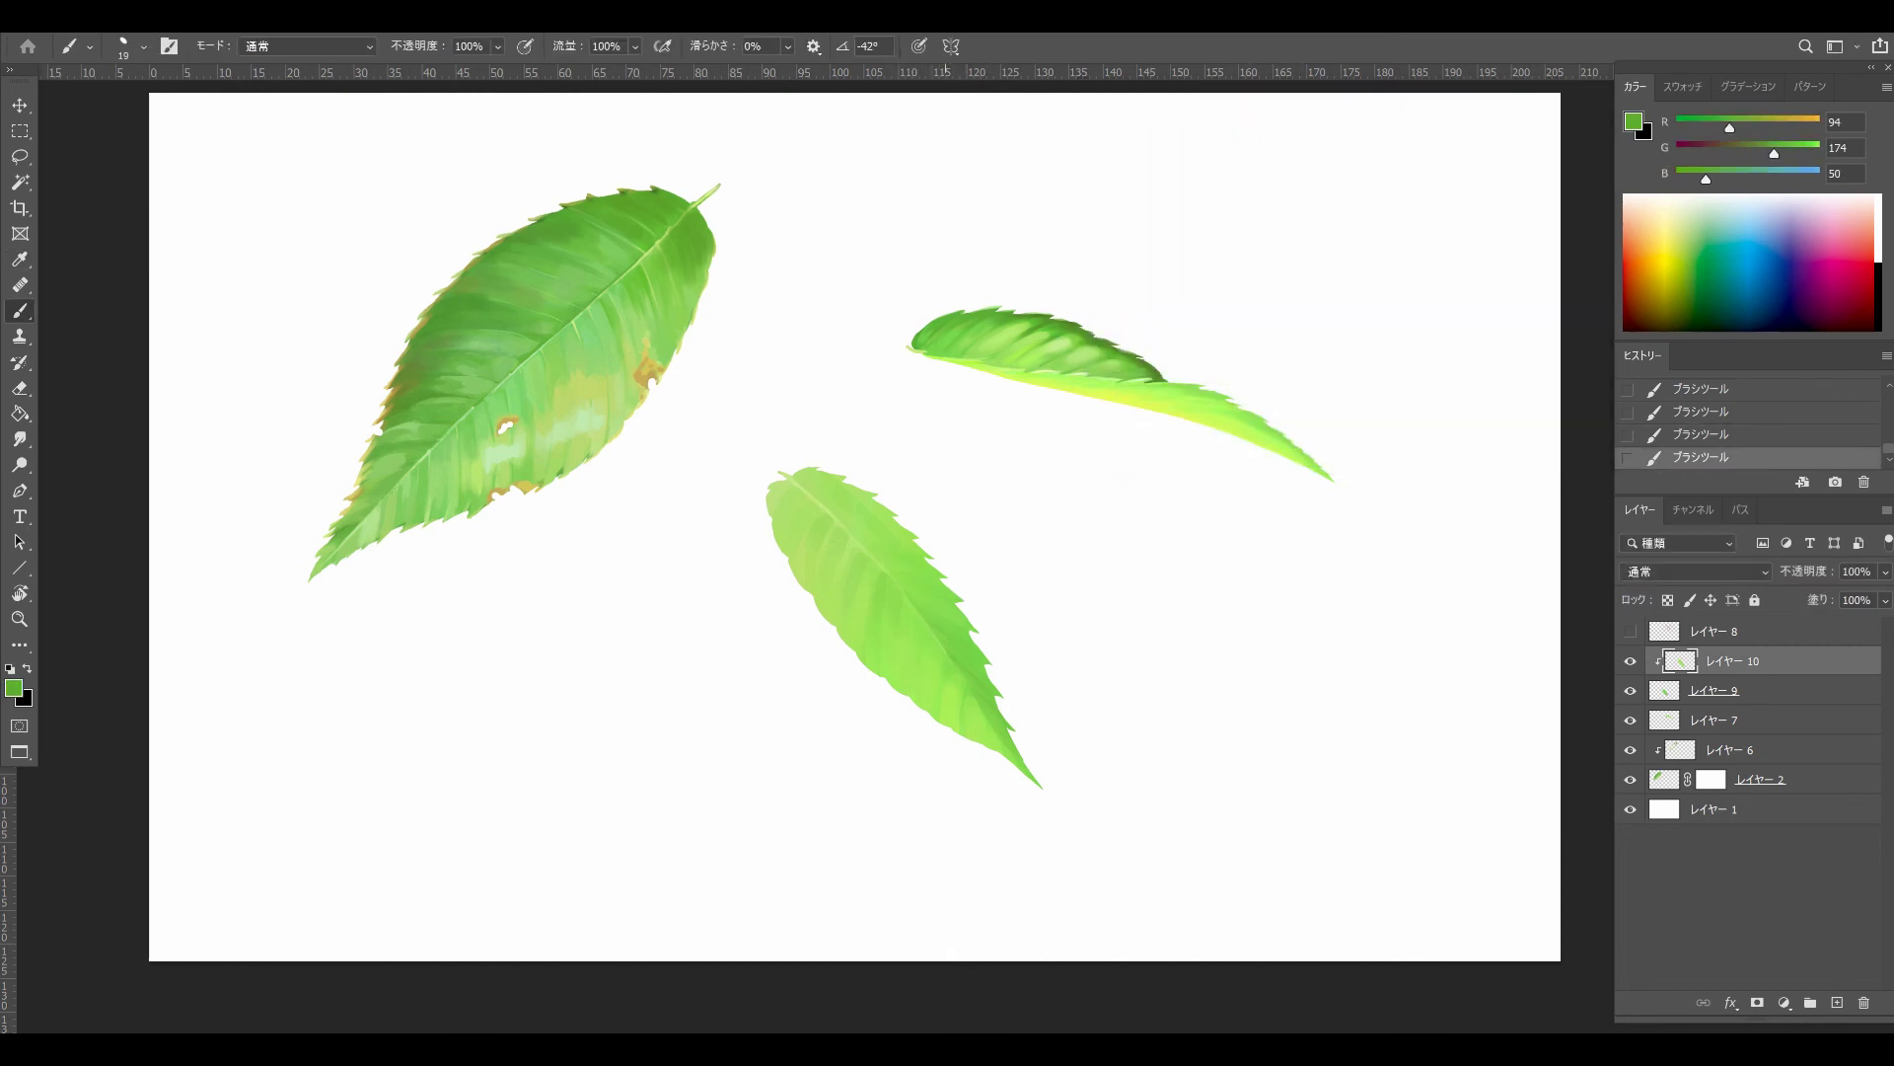
pyautogui.hotkey('ctrl', 'z')
pyautogui.hotkey('ctrl', 'z')
# Shade the third leaf's lower half around the central vein with sampled greens, enlarging the brush to 48 px.
pyautogui.keyDown('alt'); pyautogui.rightClick(985, 690); pyautogui.keyUp('alt')
pyautogui.keyDown('alt'); pyautogui.click(987, 699); pyautogui.keyUp('alt')
pyautogui.moveTo(972, 670); pyautogui.dragTo(1005, 725)
pyautogui.hotkey('ctrl', 'z')
pyautogui.keyDown('alt'); pyautogui.rightClick(1007, 714); pyautogui.keyUp('alt')
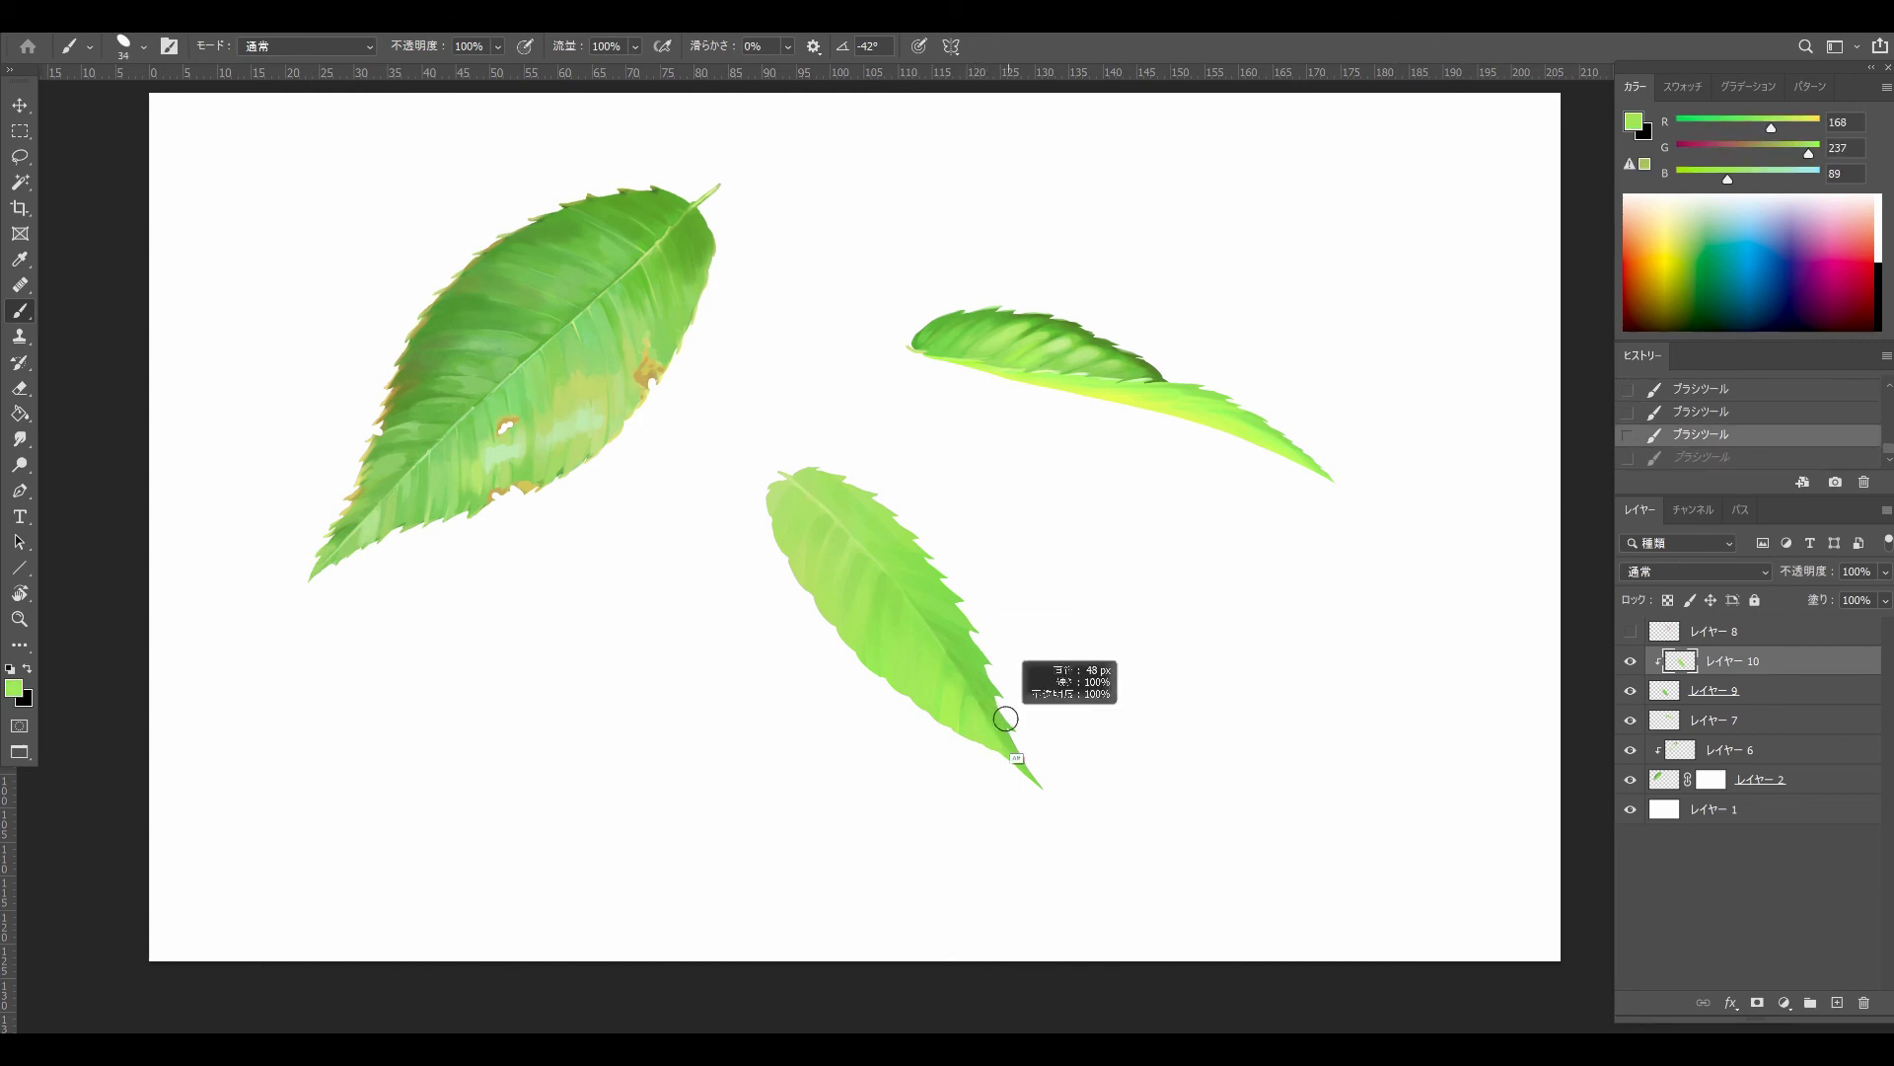
pyautogui.moveTo(932, 631); pyautogui.dragTo(948, 663)
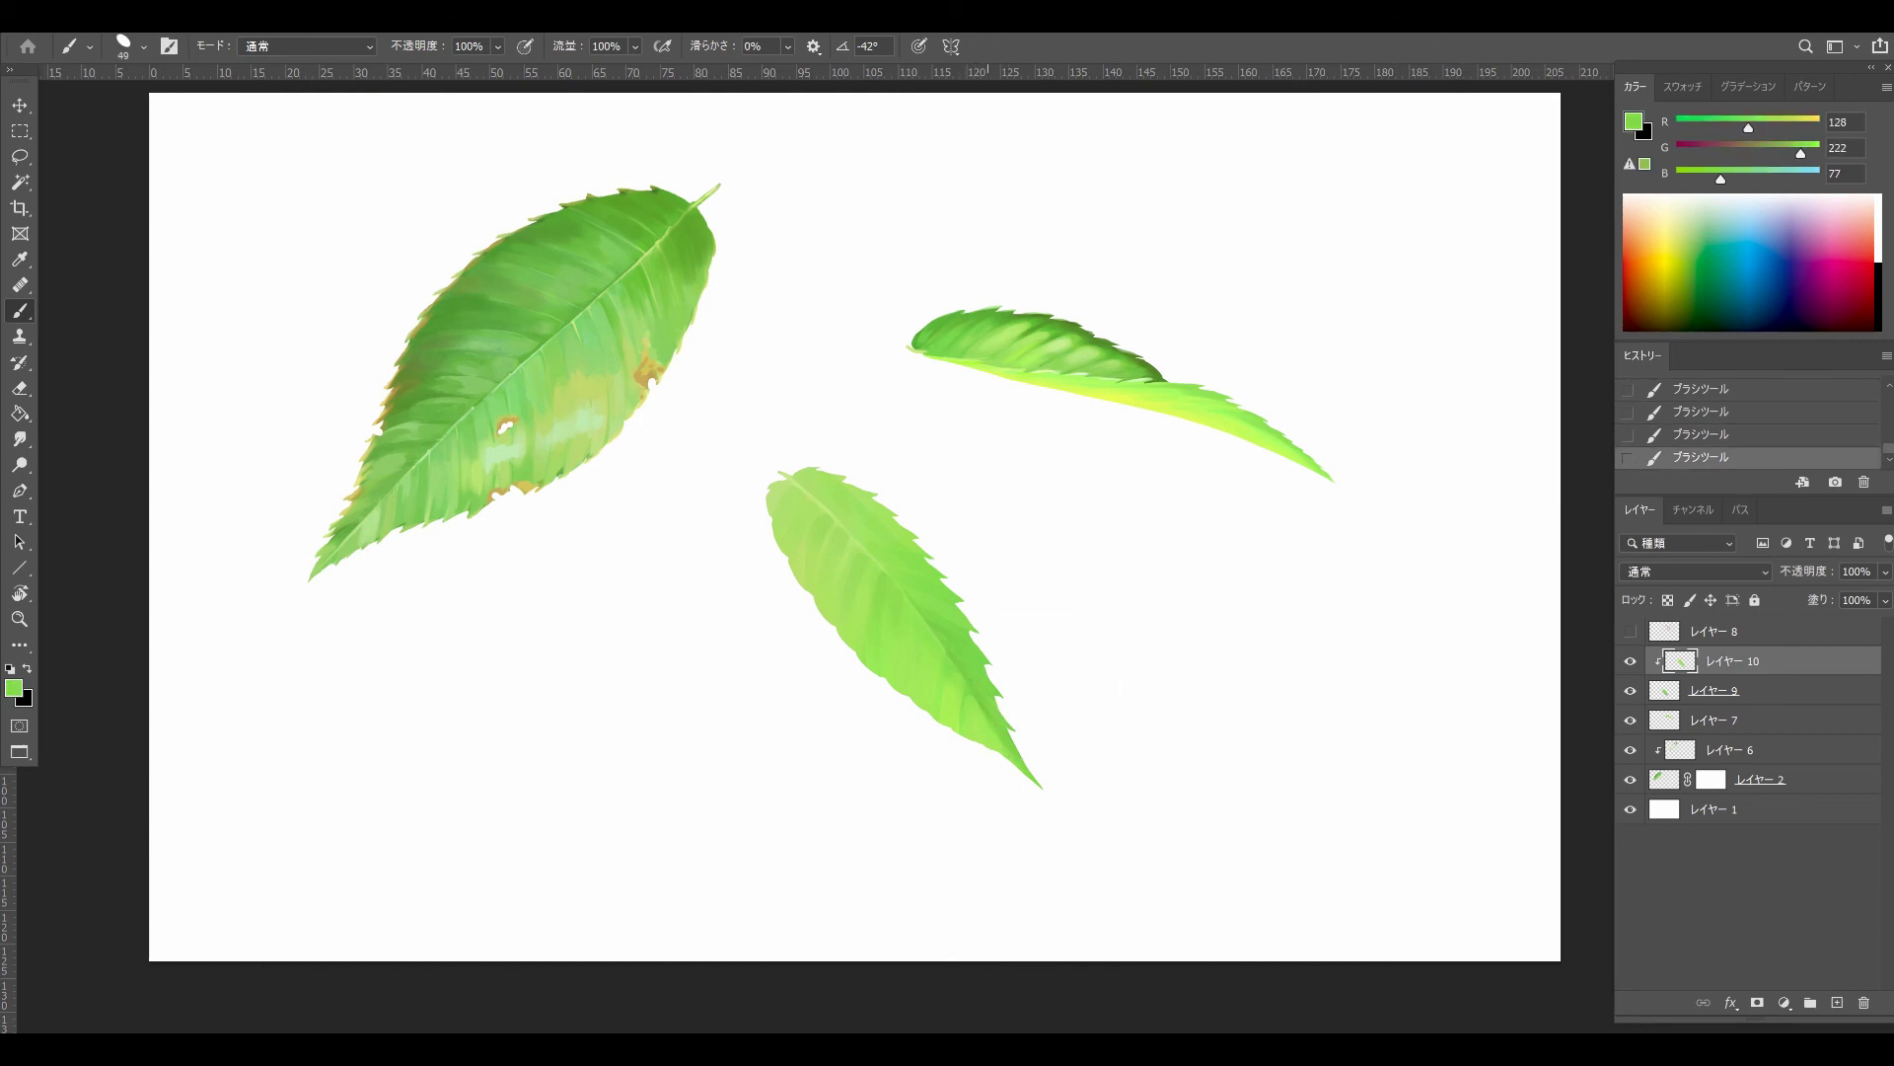
# Sample green (RGB 127, 219, 76) near the third leaf's stem end, reduce the brush to 20 px, open the brush settings, and undo the last stroke.
pyautogui.keyDown('alt'); pyautogui.rightClick(826, 557); pyautogui.keyUp('alt')
pyautogui.keyDown('alt'); pyautogui.rightClick(841, 540); pyautogui.keyUp('alt')
pyautogui.keyDown('alt'); pyautogui.click(819, 547); pyautogui.keyUp('alt')
pyautogui.press('F5')
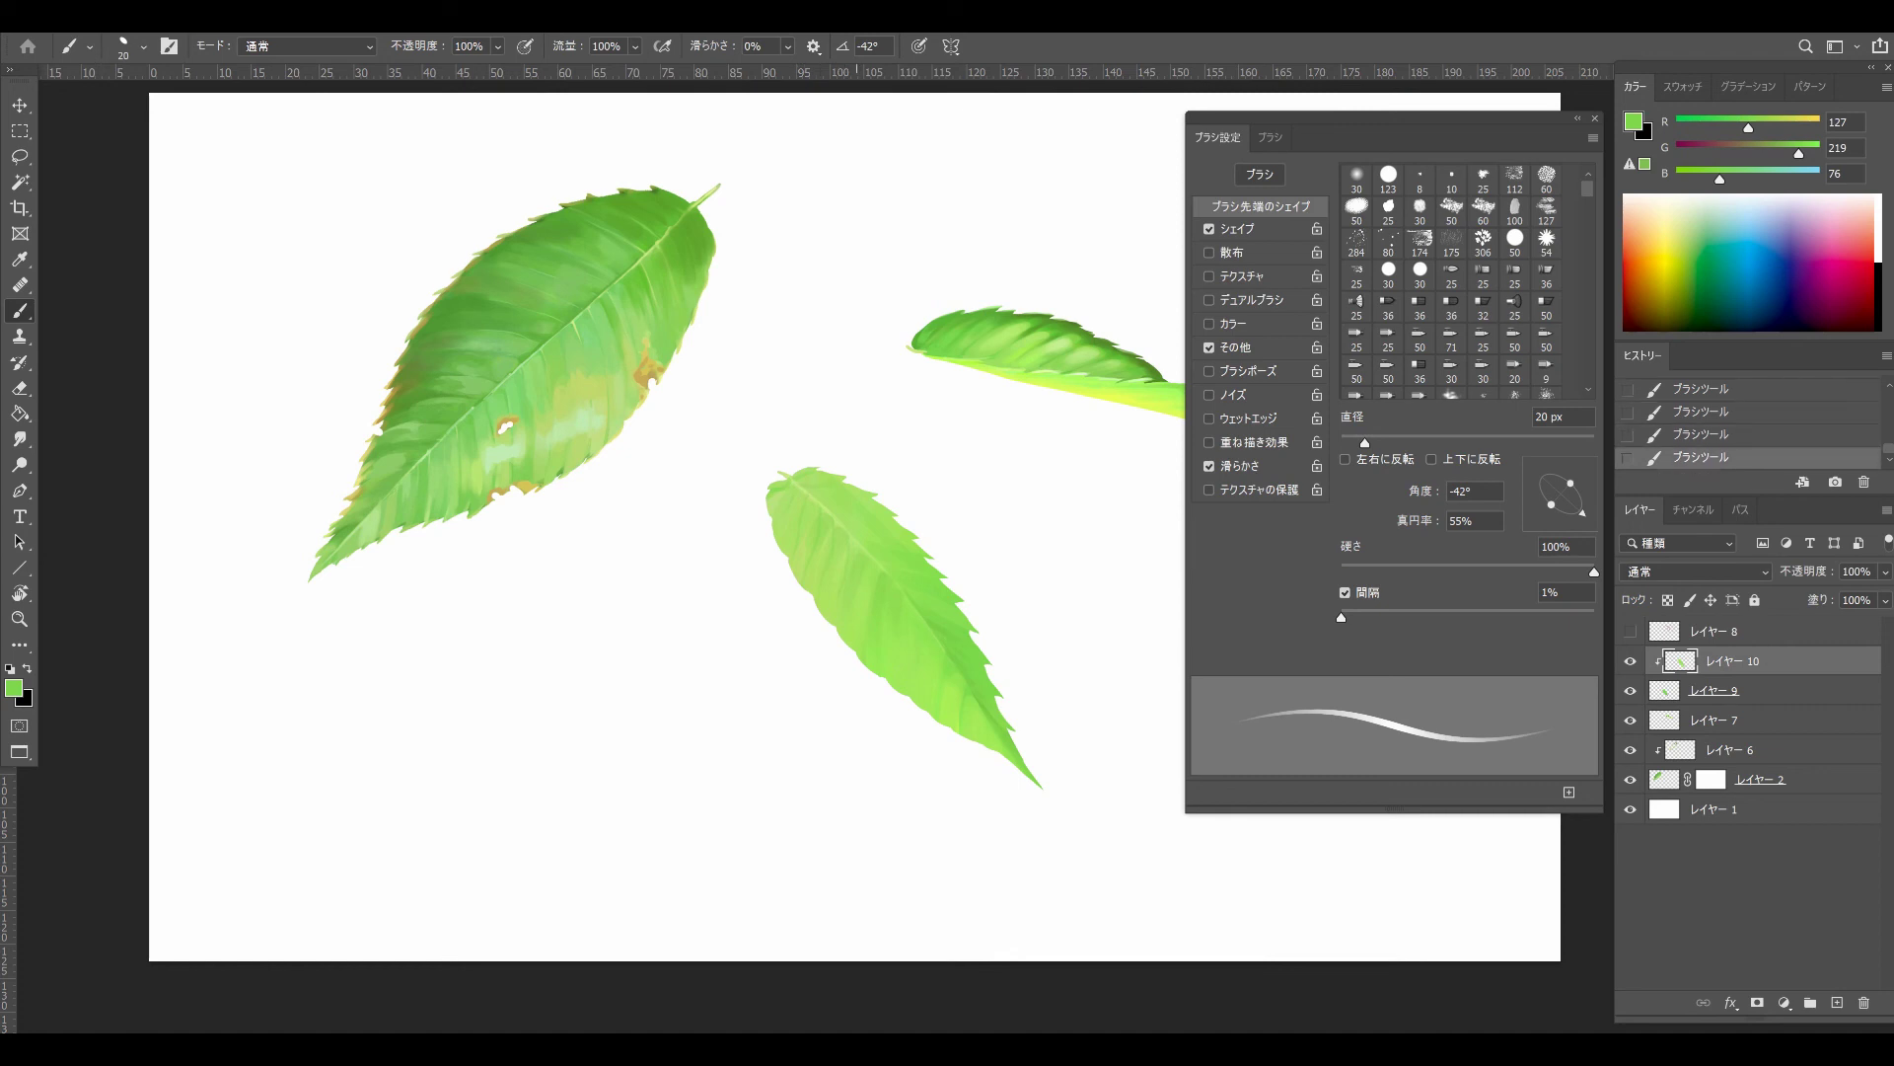
pyautogui.hotkey('ctrl', 'z')
# Paint a side-vein stroke on the third leaf's left half with a 15 px brush, comparing it by undoing and redoing.
pyautogui.press('[')
pyautogui.moveTo(880, 590); pyautogui.dragTo(851, 600)
pyautogui.hotkey('ctrl', 'z')
pyautogui.hotkey('ctrl', 'z')
pyautogui.hotkey('ctrl', 'shift', 'z')
# Set the paint colour to pale yellow (#ecf58a) and add vein highlights to the third leaf, comparing the last stroke by undoing and redoing.
pyautogui.keyDown('alt'); pyautogui.click(854, 538); pyautogui.keyUp('alt')
pyautogui.click(14, 688)
pyautogui.click(1361, 347)
pyautogui.click(1197, 149)
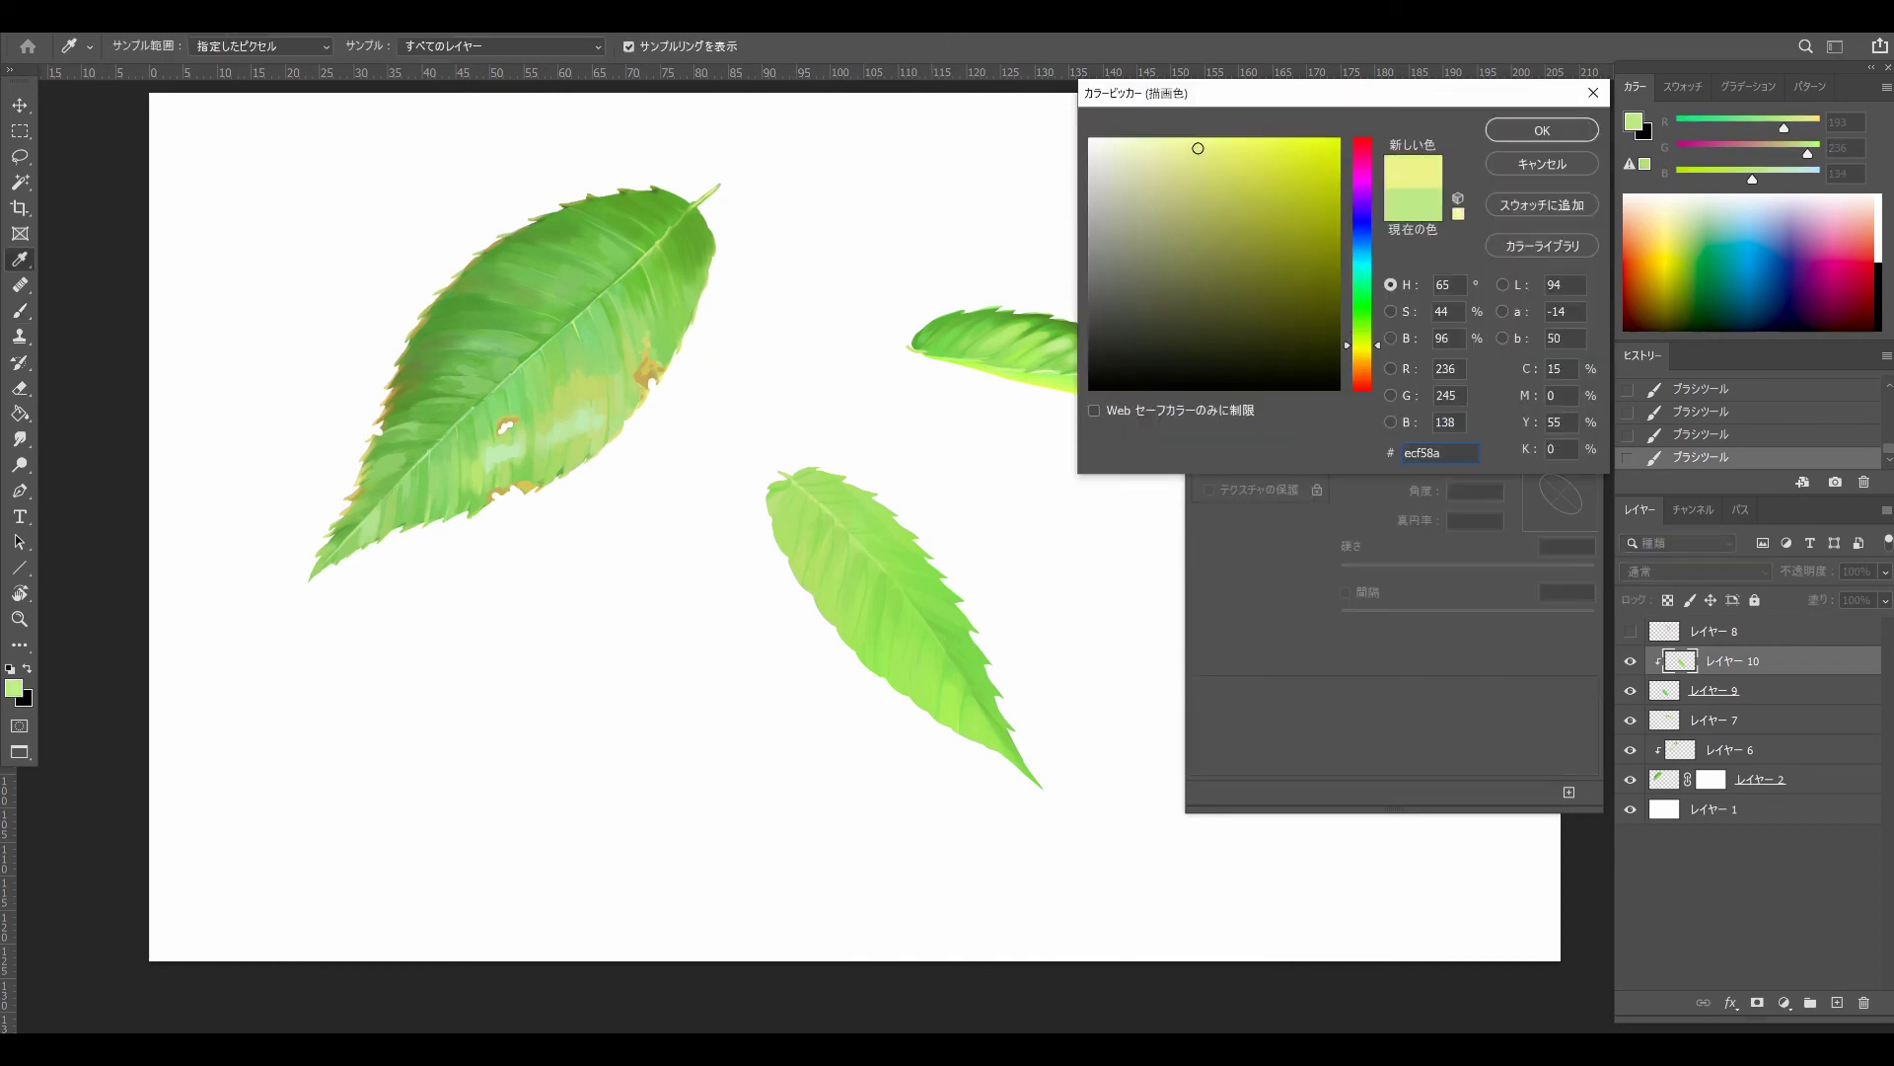
pyautogui.click(1539, 130)
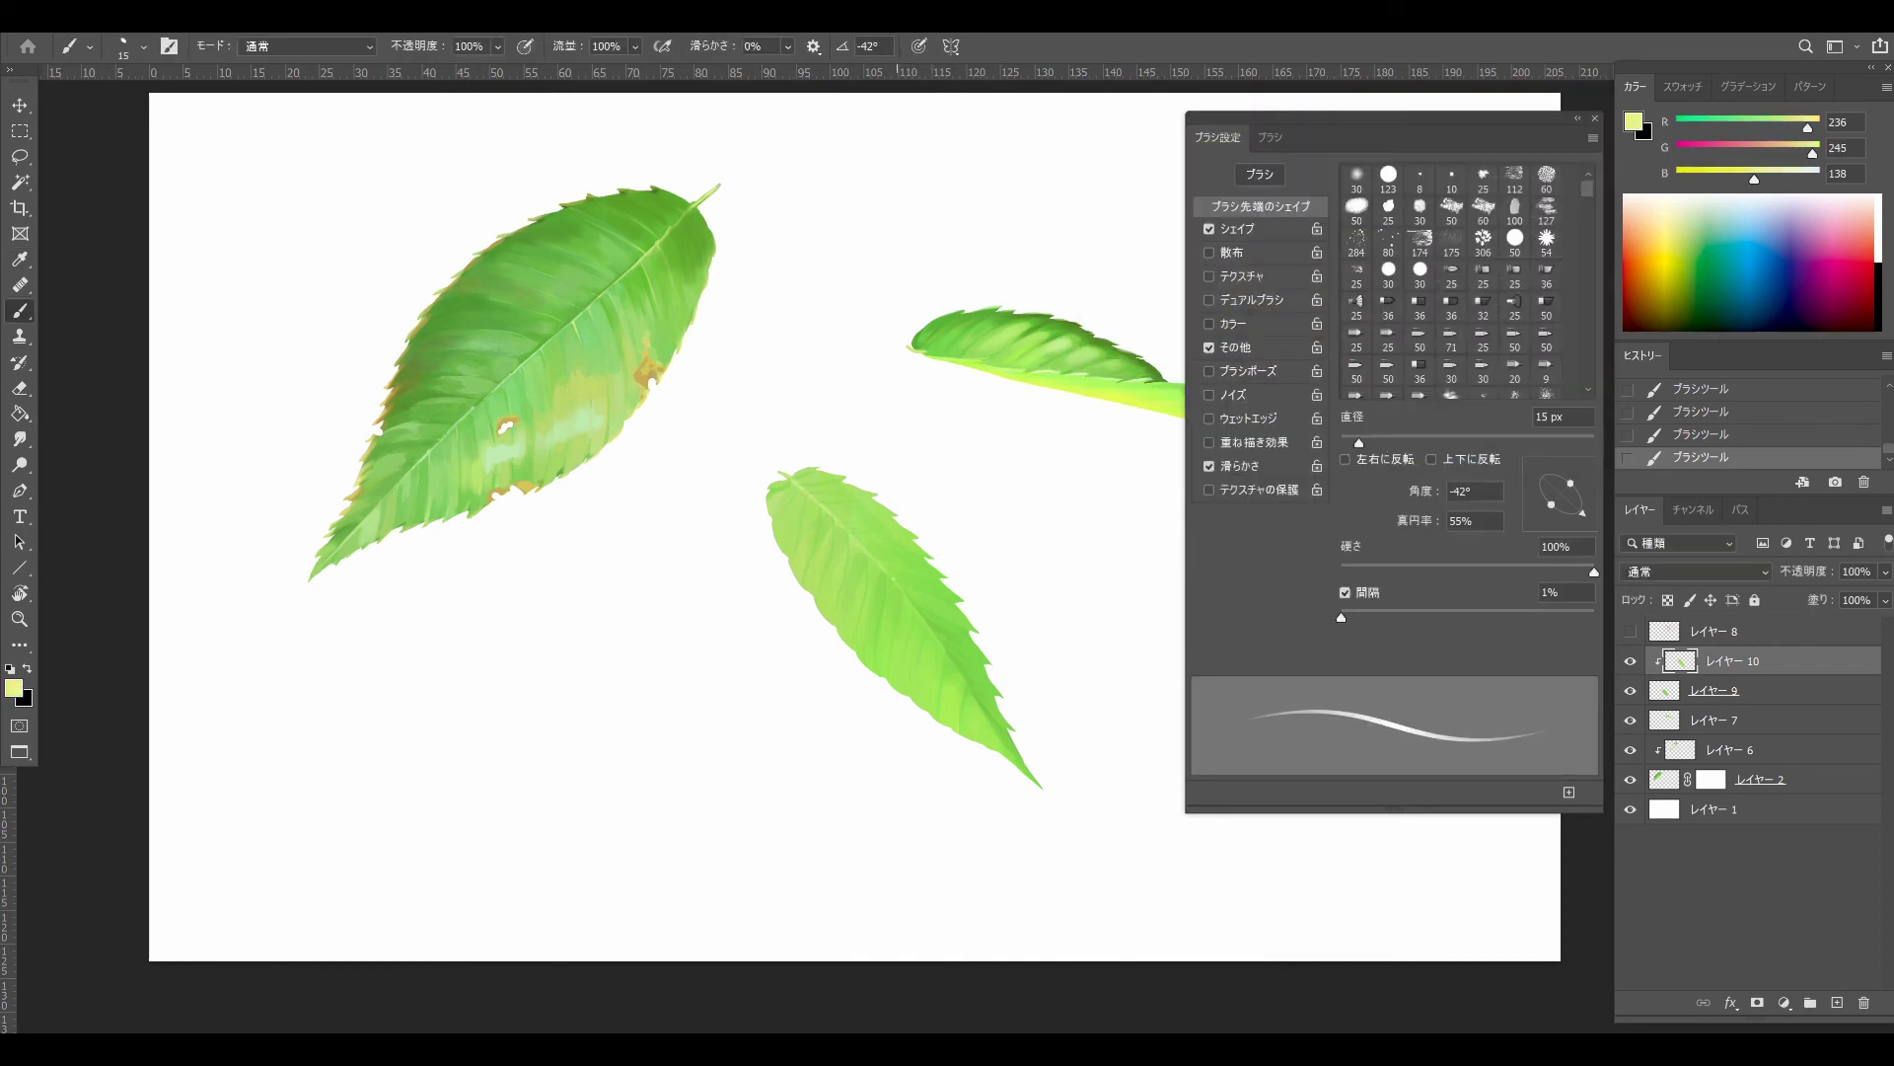
pyautogui.hotkey('ctrl', 'z')
pyautogui.hotkey('ctrl', 'shift', 'z')
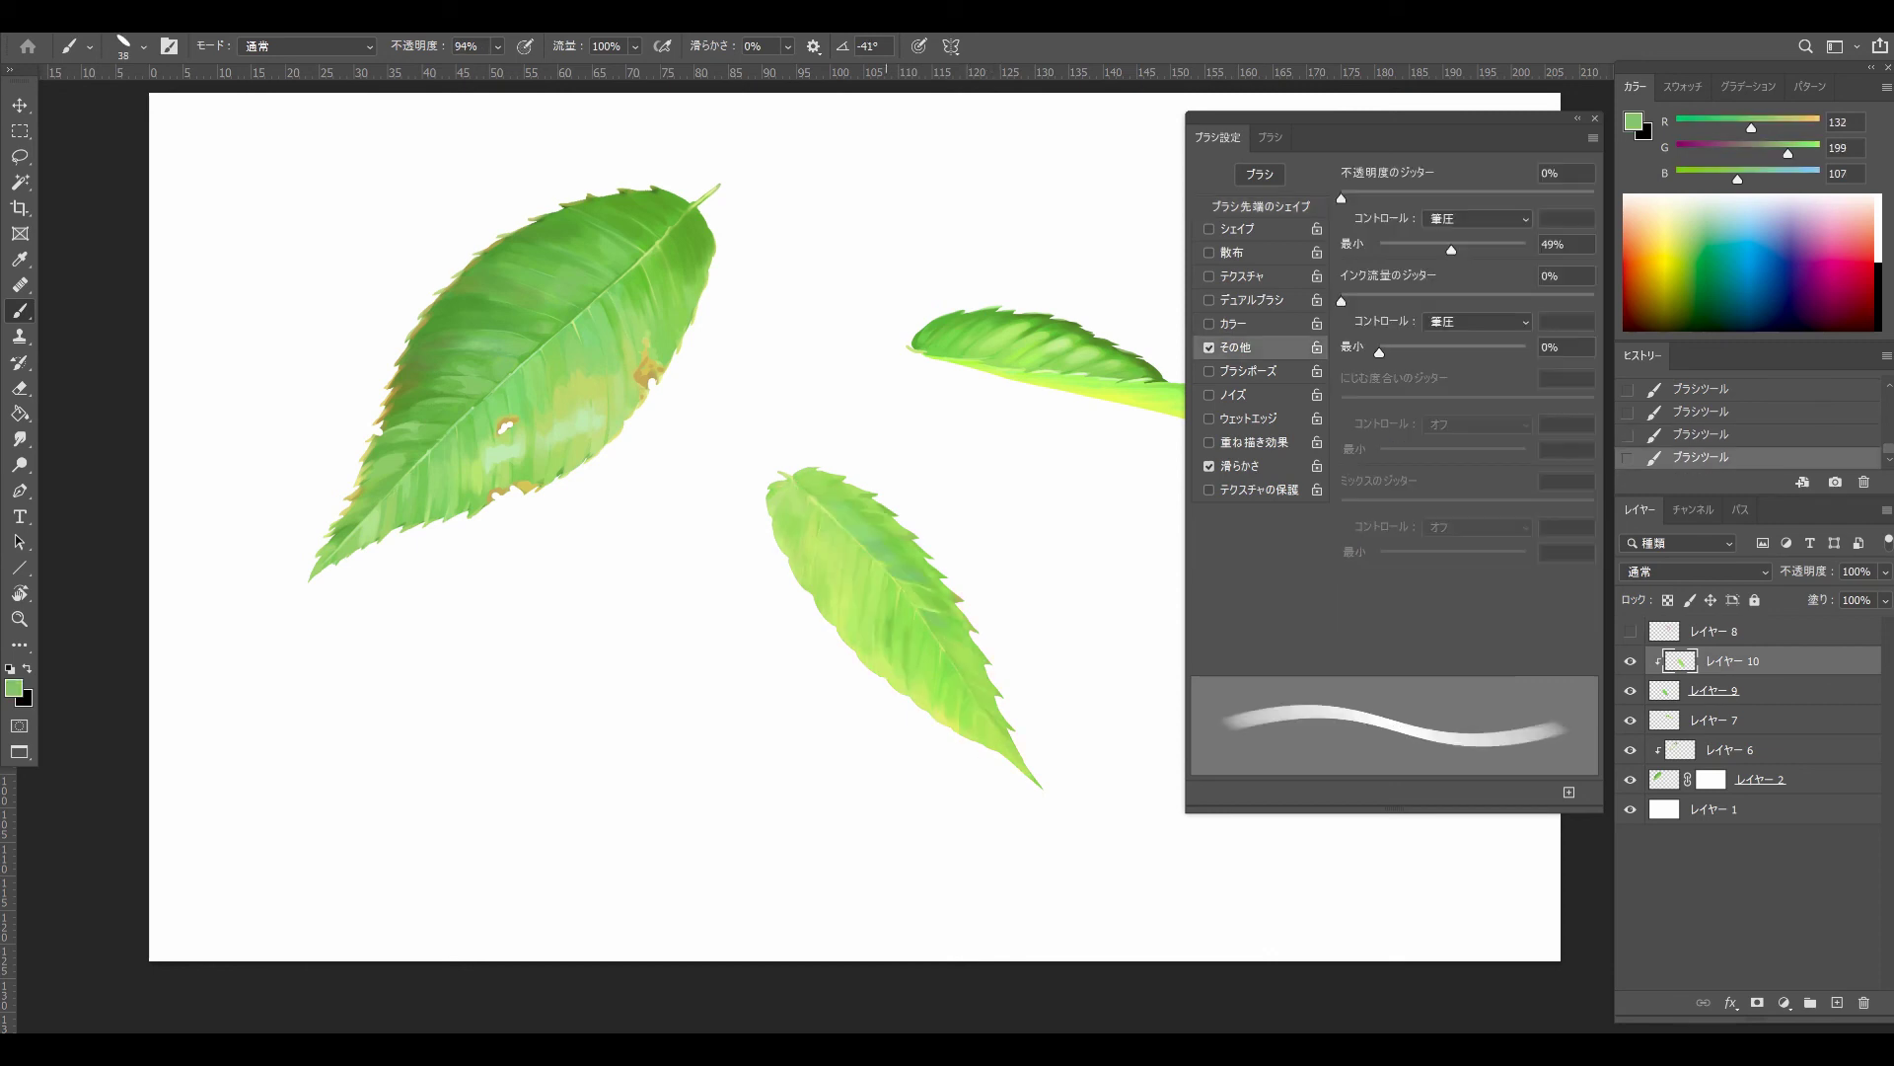
# Sample greens near the third leaf's stem end, including RGB 172, 224, 108, reduce the brush to 20 px, and undo the last stroke.
pyautogui.keyDown('alt'); pyautogui.click(838, 548); pyautogui.keyUp('alt')
pyautogui.keyDown('alt'); pyautogui.click(812, 536); pyautogui.keyUp('alt')
pyautogui.press('[')
pyautogui.press('[')
pyautogui.keyDown('alt'); pyautogui.click(834, 544); pyautogui.keyUp('alt')
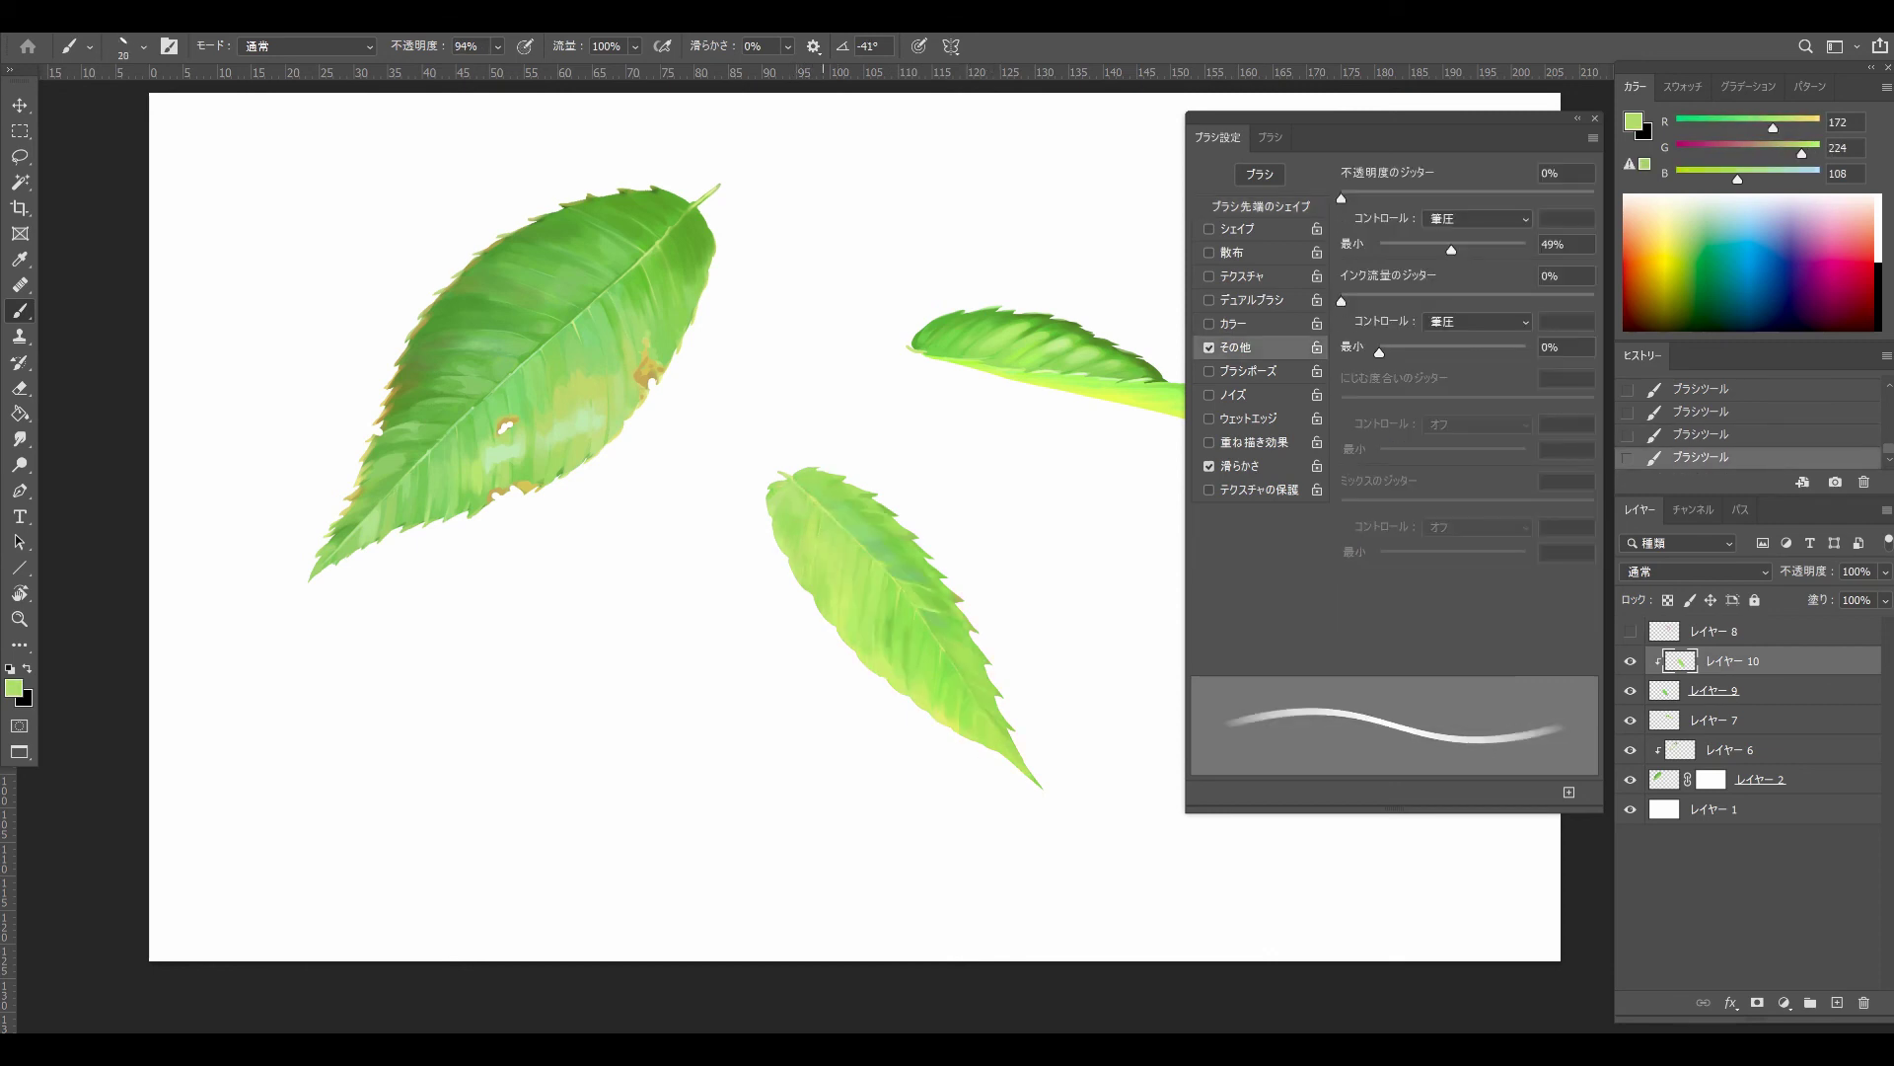
pyautogui.keyDown('alt'); pyautogui.click(812, 531); pyautogui.keyUp('alt')
pyautogui.hotkey('ctrl', 'z')
# Try yellow-green (RGB 219, 239, 113) strokes below the third leaf's stem end, adjusting the brush size and undoing the last stroke.
pyautogui.press('[')
pyautogui.press('[')
pyautogui.press('[')
pyautogui.press('[')
pyautogui.press('[')
pyautogui.moveTo(811, 519); pyautogui.dragTo(834, 520)
pyautogui.moveTo(815, 519); pyautogui.dragTo(796, 525)
pyautogui.hotkey('ctrl', 'z')
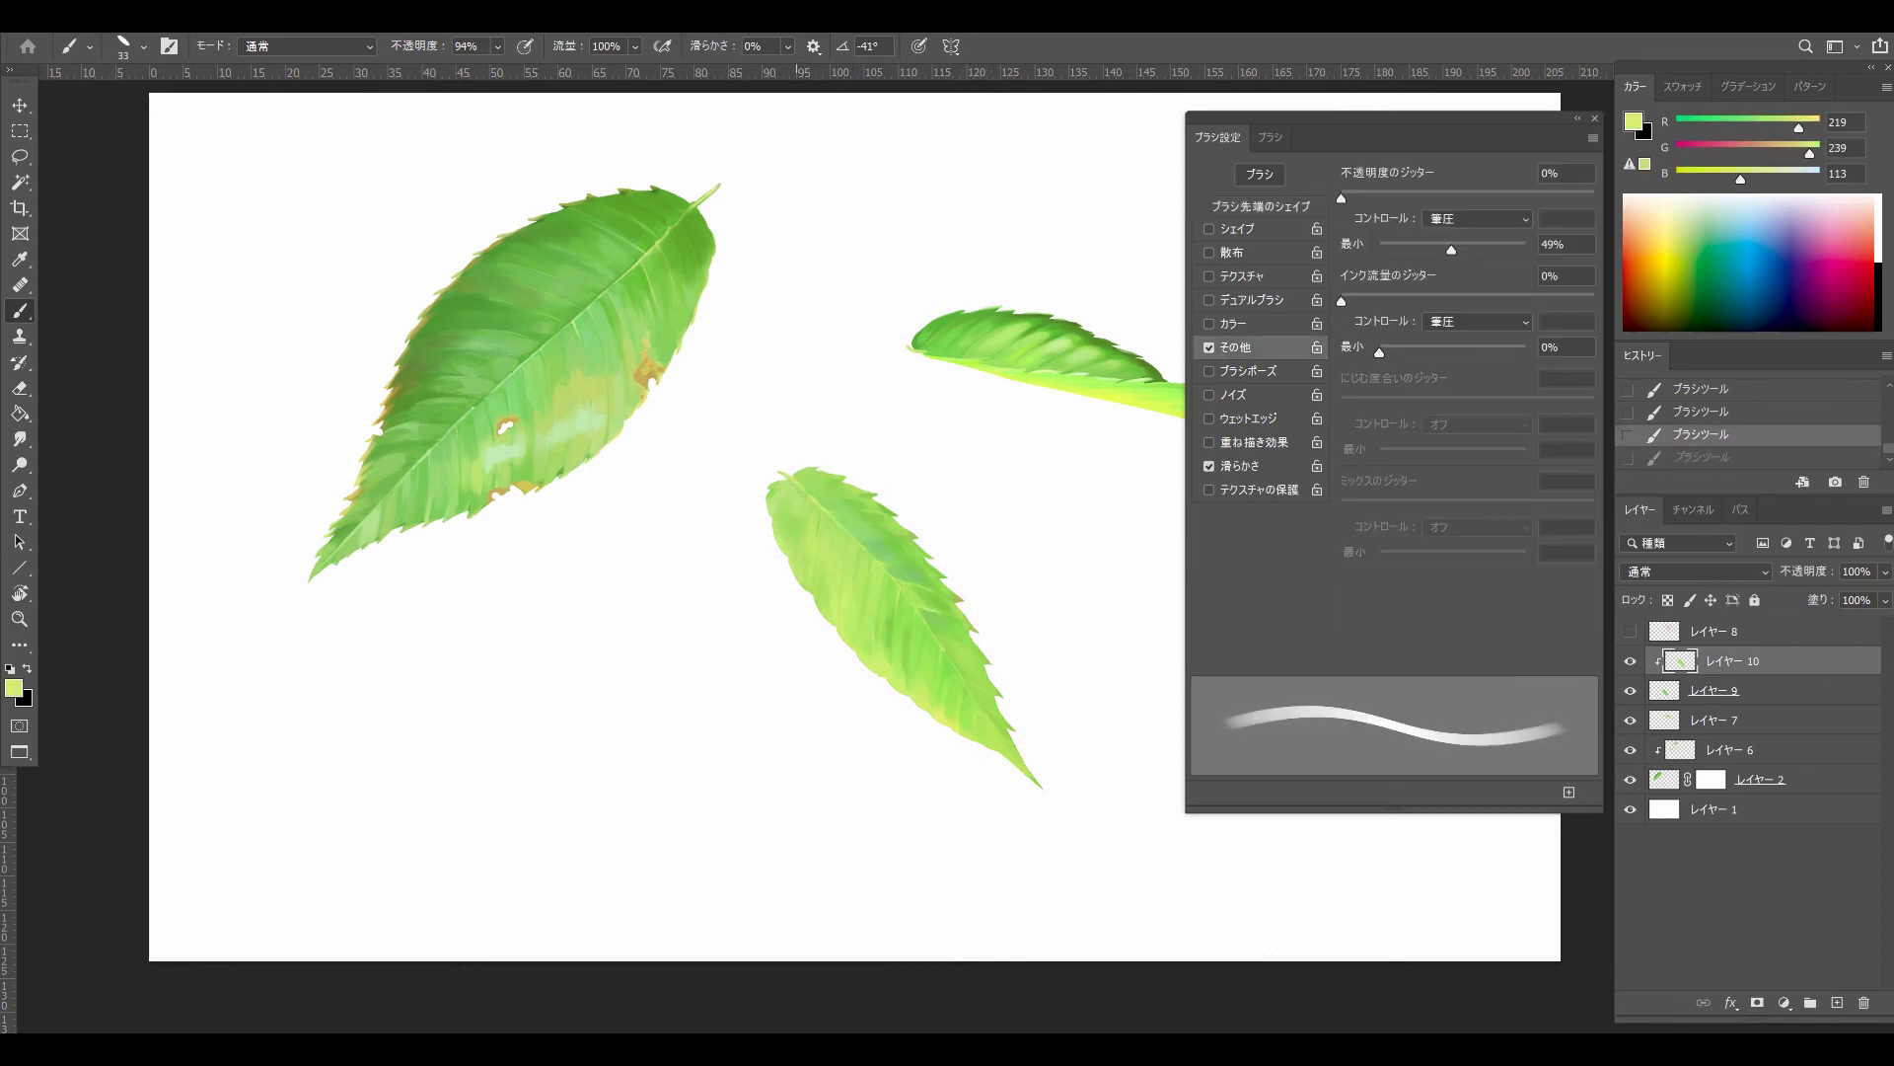
# Try lighter strokes at the third leaf's stem end with a 28 px brush, sample RGB 198, 236, 125, and undo the strokes.
pyautogui.press('[')
pyautogui.moveTo(795, 501); pyautogui.dragTo(801, 515)
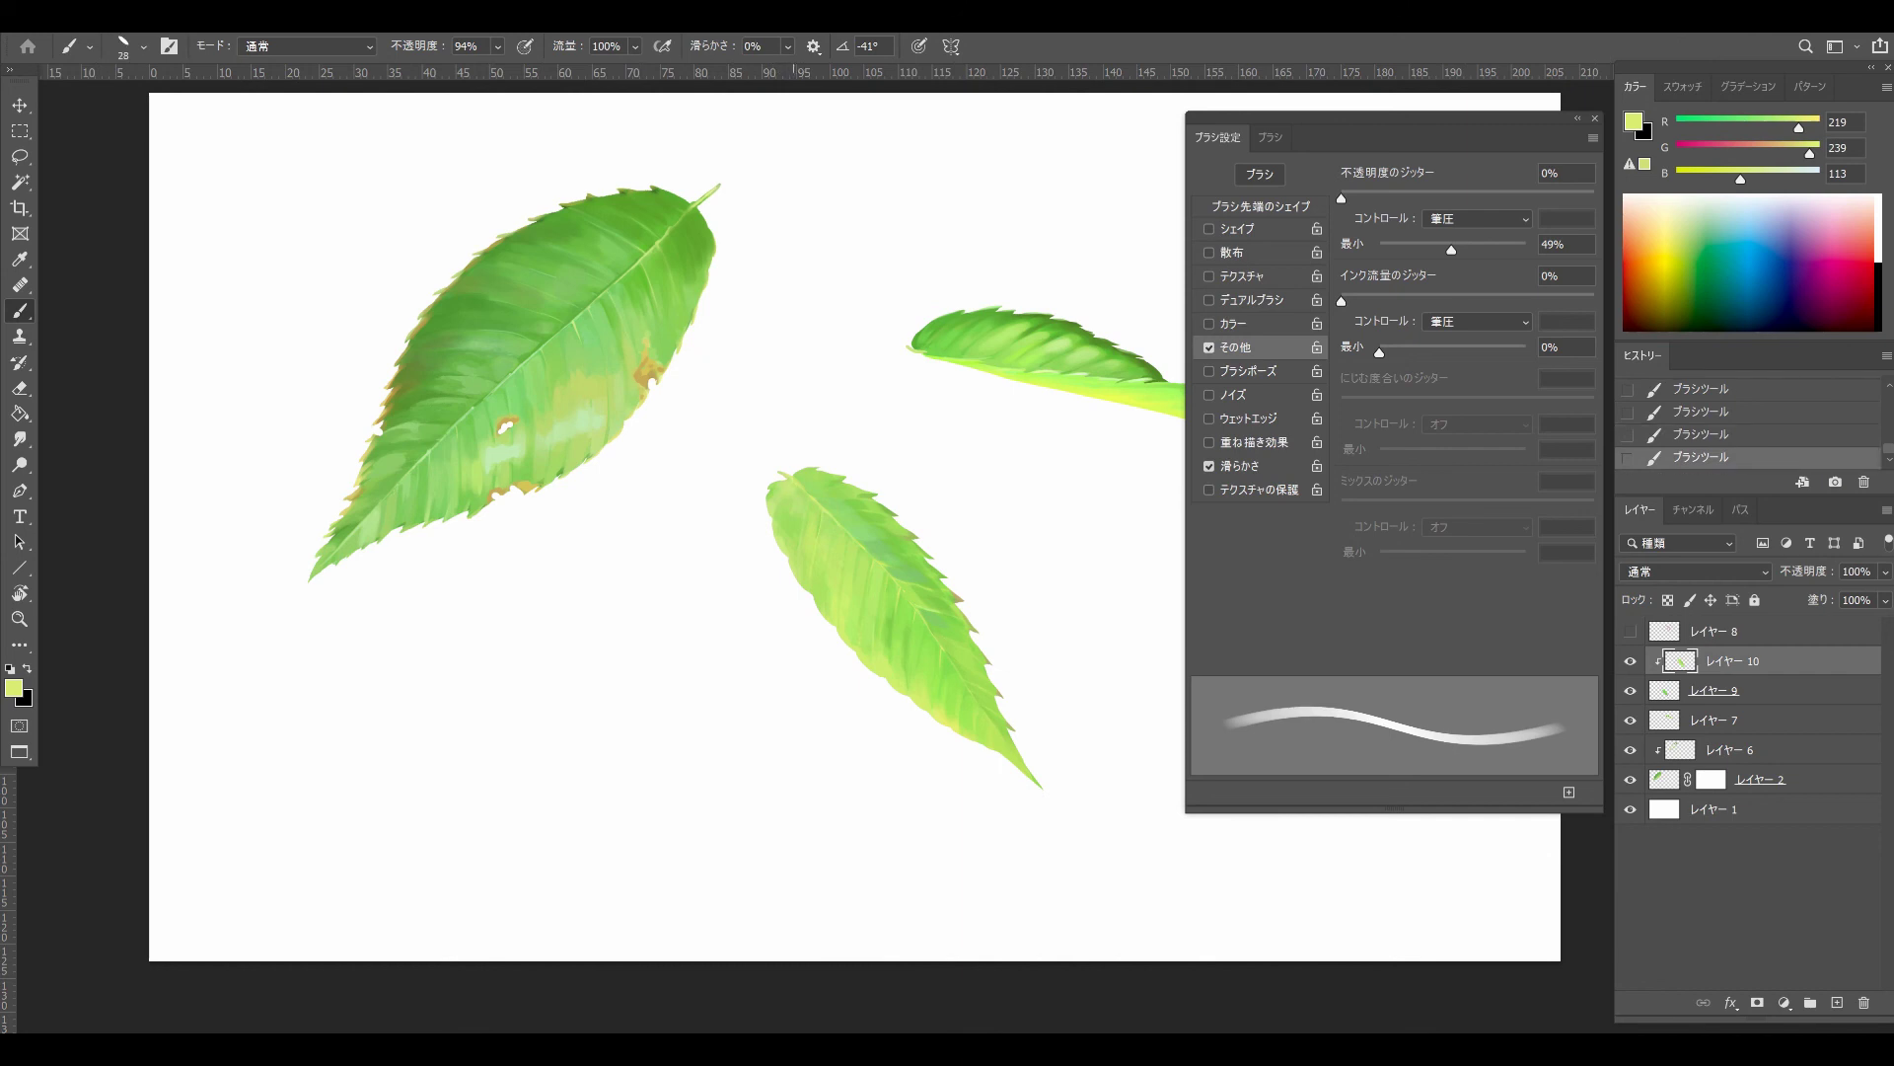
pyautogui.keyDown('alt'); pyautogui.click(797, 509); pyautogui.keyUp('alt')
pyautogui.hotkey('ctrl', 'z')
pyautogui.hotkey('ctrl', 'z')
pyautogui.hotkey('ctrl', 'z')
# Reduce the brush to 23 px and try sampled light-green strokes along the third leaf's upper edge by the stem.
pyautogui.press('[')
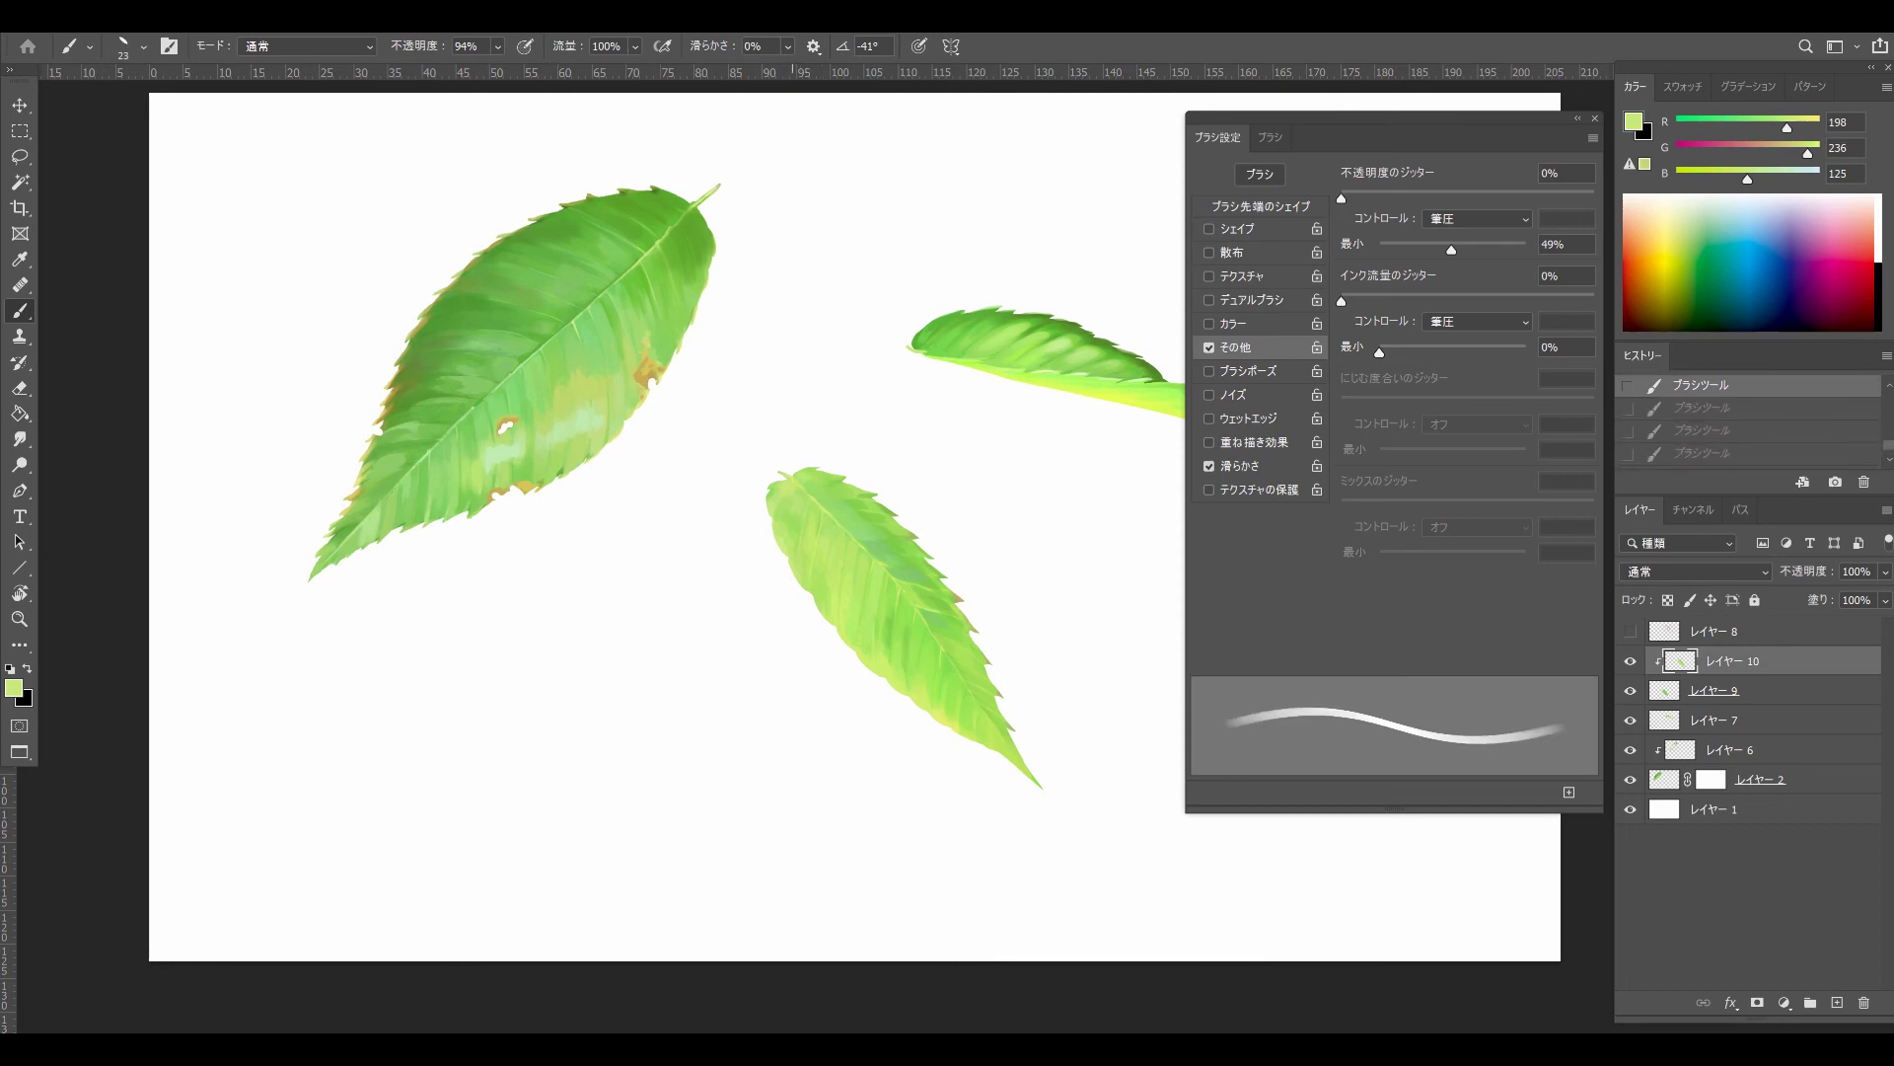
pyautogui.keyDown('alt'); pyautogui.click(807, 489); pyautogui.keyUp('alt')
pyautogui.moveTo(807, 483); pyautogui.dragTo(809, 475)
pyautogui.keyDown('alt'); pyautogui.click(807, 476); pyautogui.keyUp('alt')
pyautogui.hotkey('ctrl', 'z')
pyautogui.hotkey('ctrl', 'z')
pyautogui.hotkey('ctrl', 'z')
# Sample brown (RGB 192, 171, 108) from the spot on the third leaf's right edge and paint it just below.
pyautogui.keyDown('alt'); pyautogui.click(961, 598); pyautogui.keyUp('alt')
pyautogui.moveTo(959, 621); pyautogui.dragTo(973, 632)
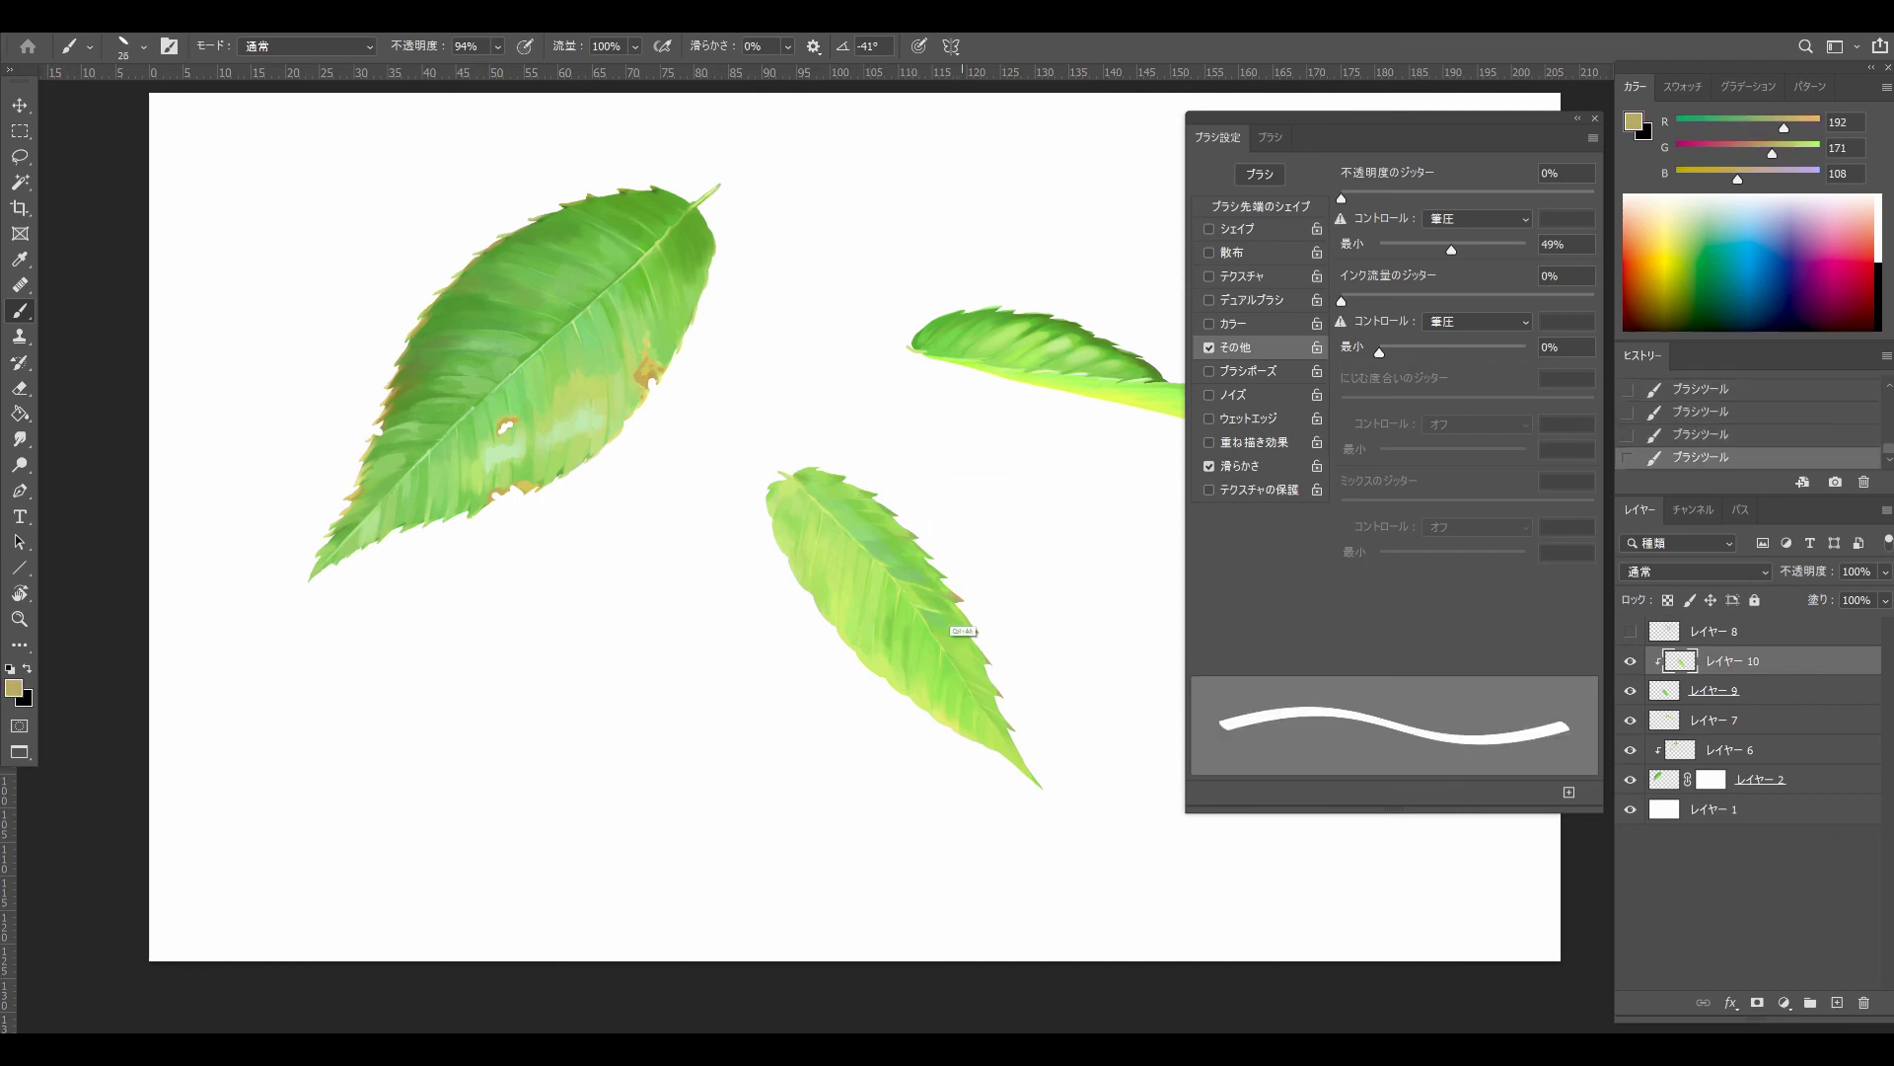
# Paint sampled green (RGB 134, 195, 80) along the third leaf's upper edge near the stem with a 16 px brush.
pyautogui.keyDown('alt'); pyautogui.click(815, 471); pyautogui.keyUp('alt')
pyautogui.keyDown('alt'); pyautogui.click(825, 481); pyautogui.keyUp('alt')
pyautogui.keyDown('alt'); pyautogui.rightClick(833, 472); pyautogui.keyUp('alt')
pyautogui.hotkey('ctrl', 'z')
pyautogui.keyDown('alt'); pyautogui.click(827, 483); pyautogui.keyUp('alt')
pyautogui.moveTo(828, 474); pyautogui.dragTo(813, 475)
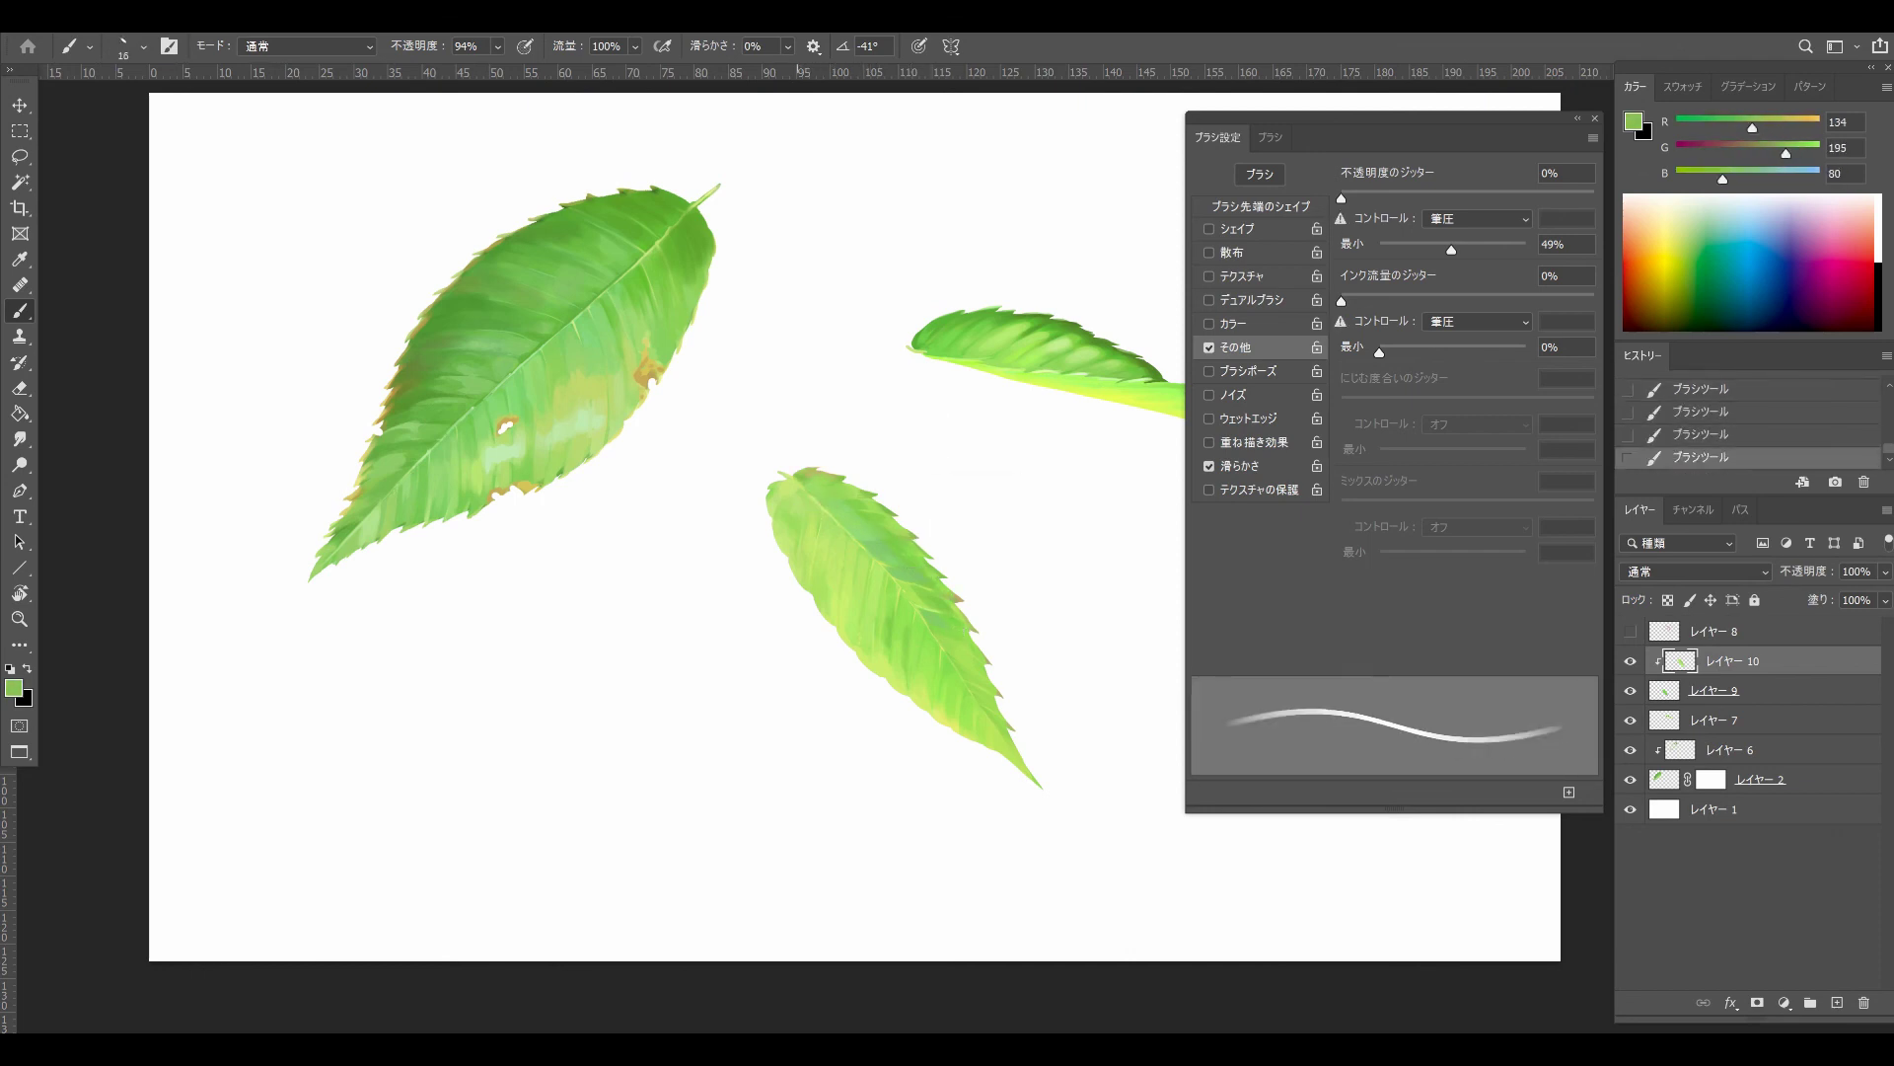
# Try 23 px strokes in sampled light green (RGB 159, 228, 93) on the third leaf's middle and undo them.
pyautogui.keyDown('alt'); pyautogui.rightClick(805, 474); pyautogui.keyUp('alt')
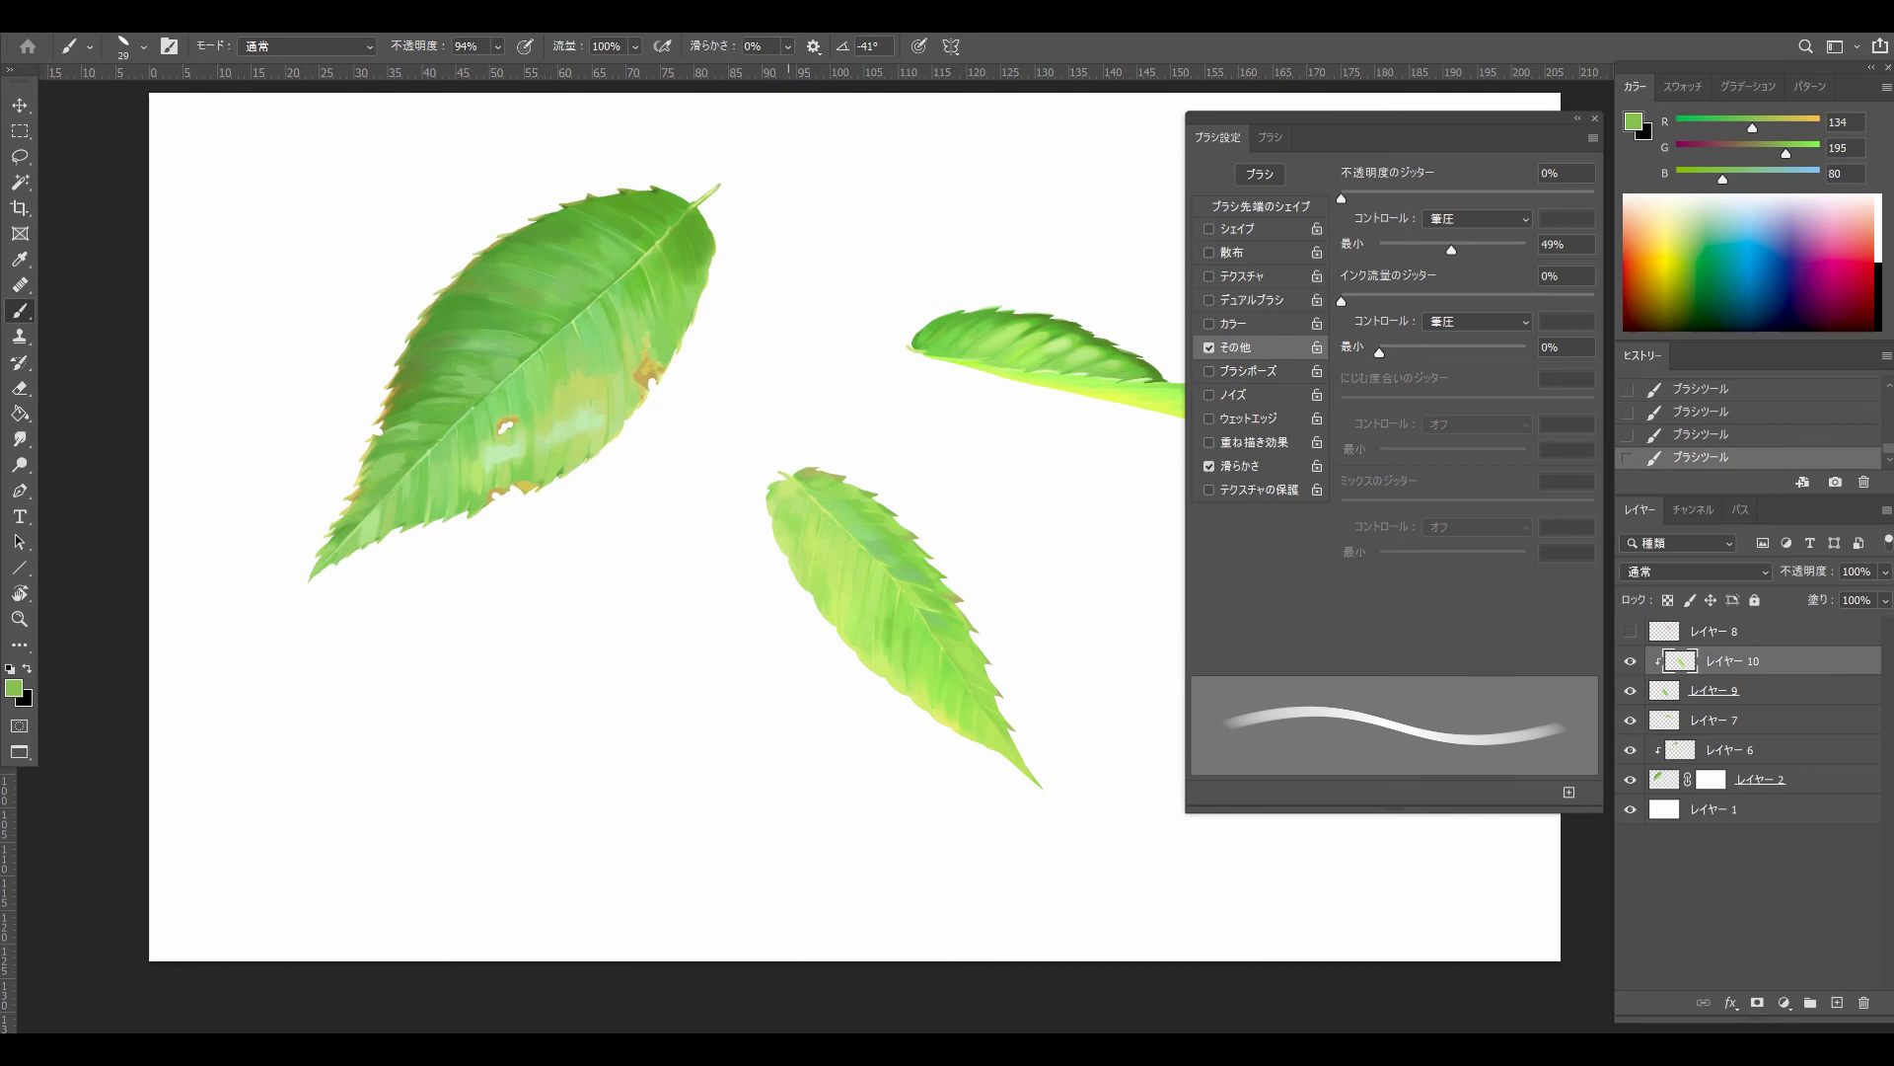
pyautogui.keyDown('alt'); pyautogui.rightClick(801, 527); pyautogui.keyUp('alt')
pyautogui.keyDown('alt'); pyautogui.click(802, 526); pyautogui.keyUp('alt')
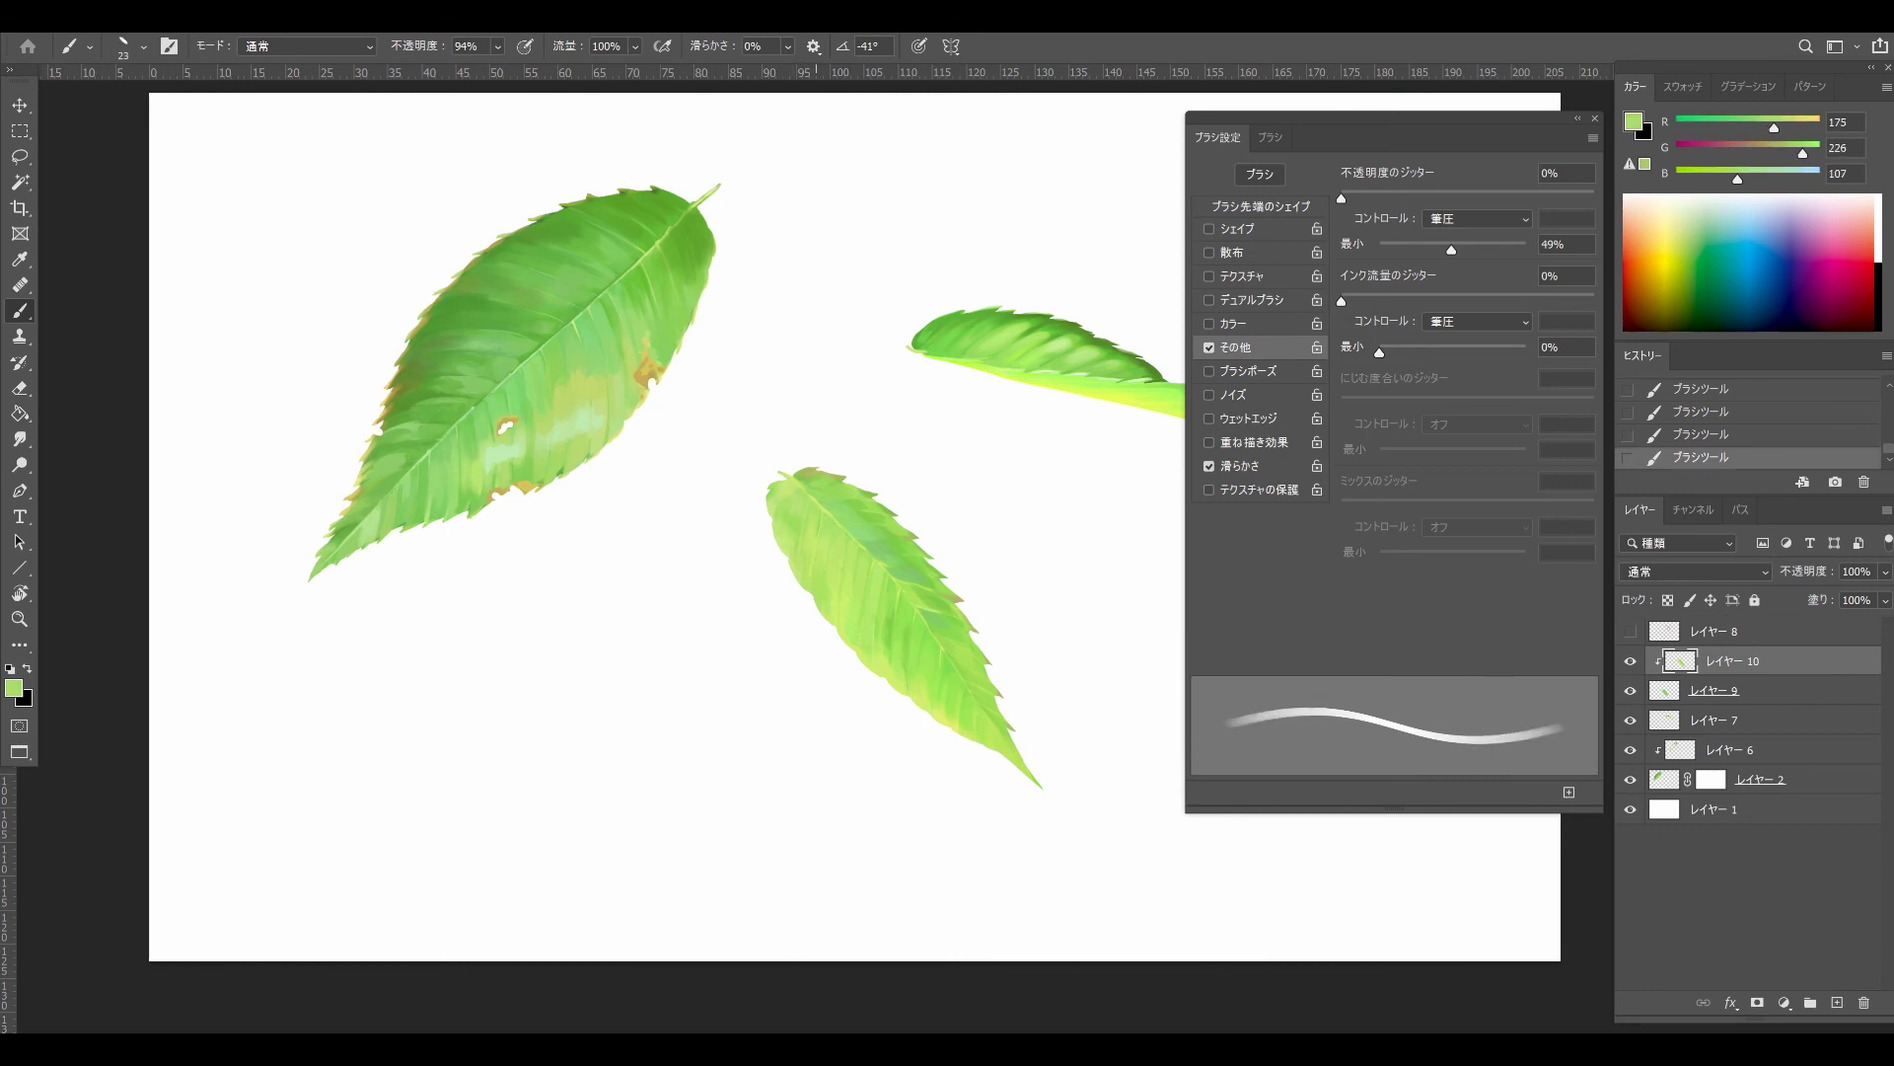
pyautogui.keyDown('alt'); pyautogui.click(906, 662); pyautogui.keyUp('alt')
pyautogui.keyDown('alt'); pyautogui.click(880, 647); pyautogui.keyUp('alt')
pyautogui.keyDown('alt'); pyautogui.click(870, 649); pyautogui.keyUp('alt')
pyautogui.hotkey('ctrl', 'z')
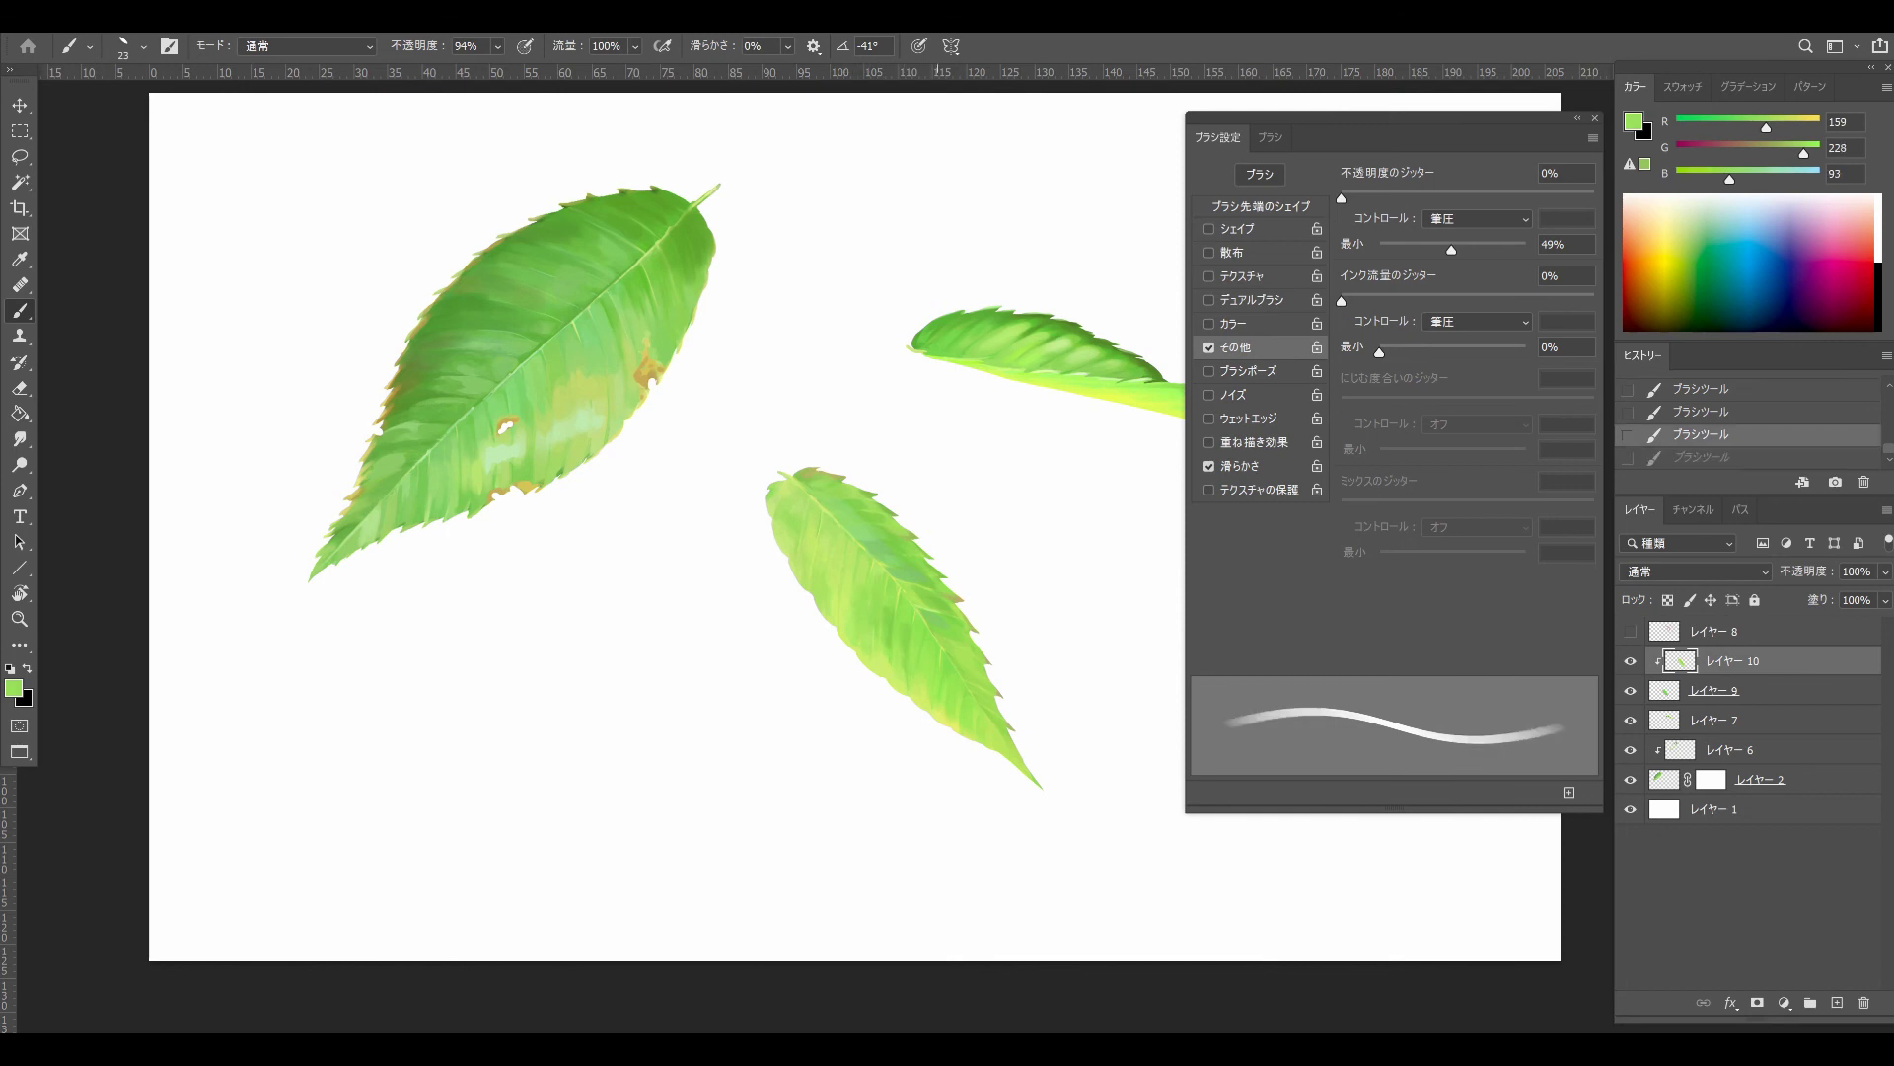
pyautogui.moveTo(914, 622); pyautogui.dragTo(893, 639)
pyautogui.hotkey('ctrl', 'z')
# Reduce the brush to 19 px and paint the third leaf's lower middle in sampled green (RGB 150, 223, 86).
pyautogui.press('[')
pyautogui.press('[')
pyautogui.press('[')
pyautogui.press('[')
pyautogui.keyDown('alt'); pyautogui.click(868, 646); pyautogui.keyUp('alt')
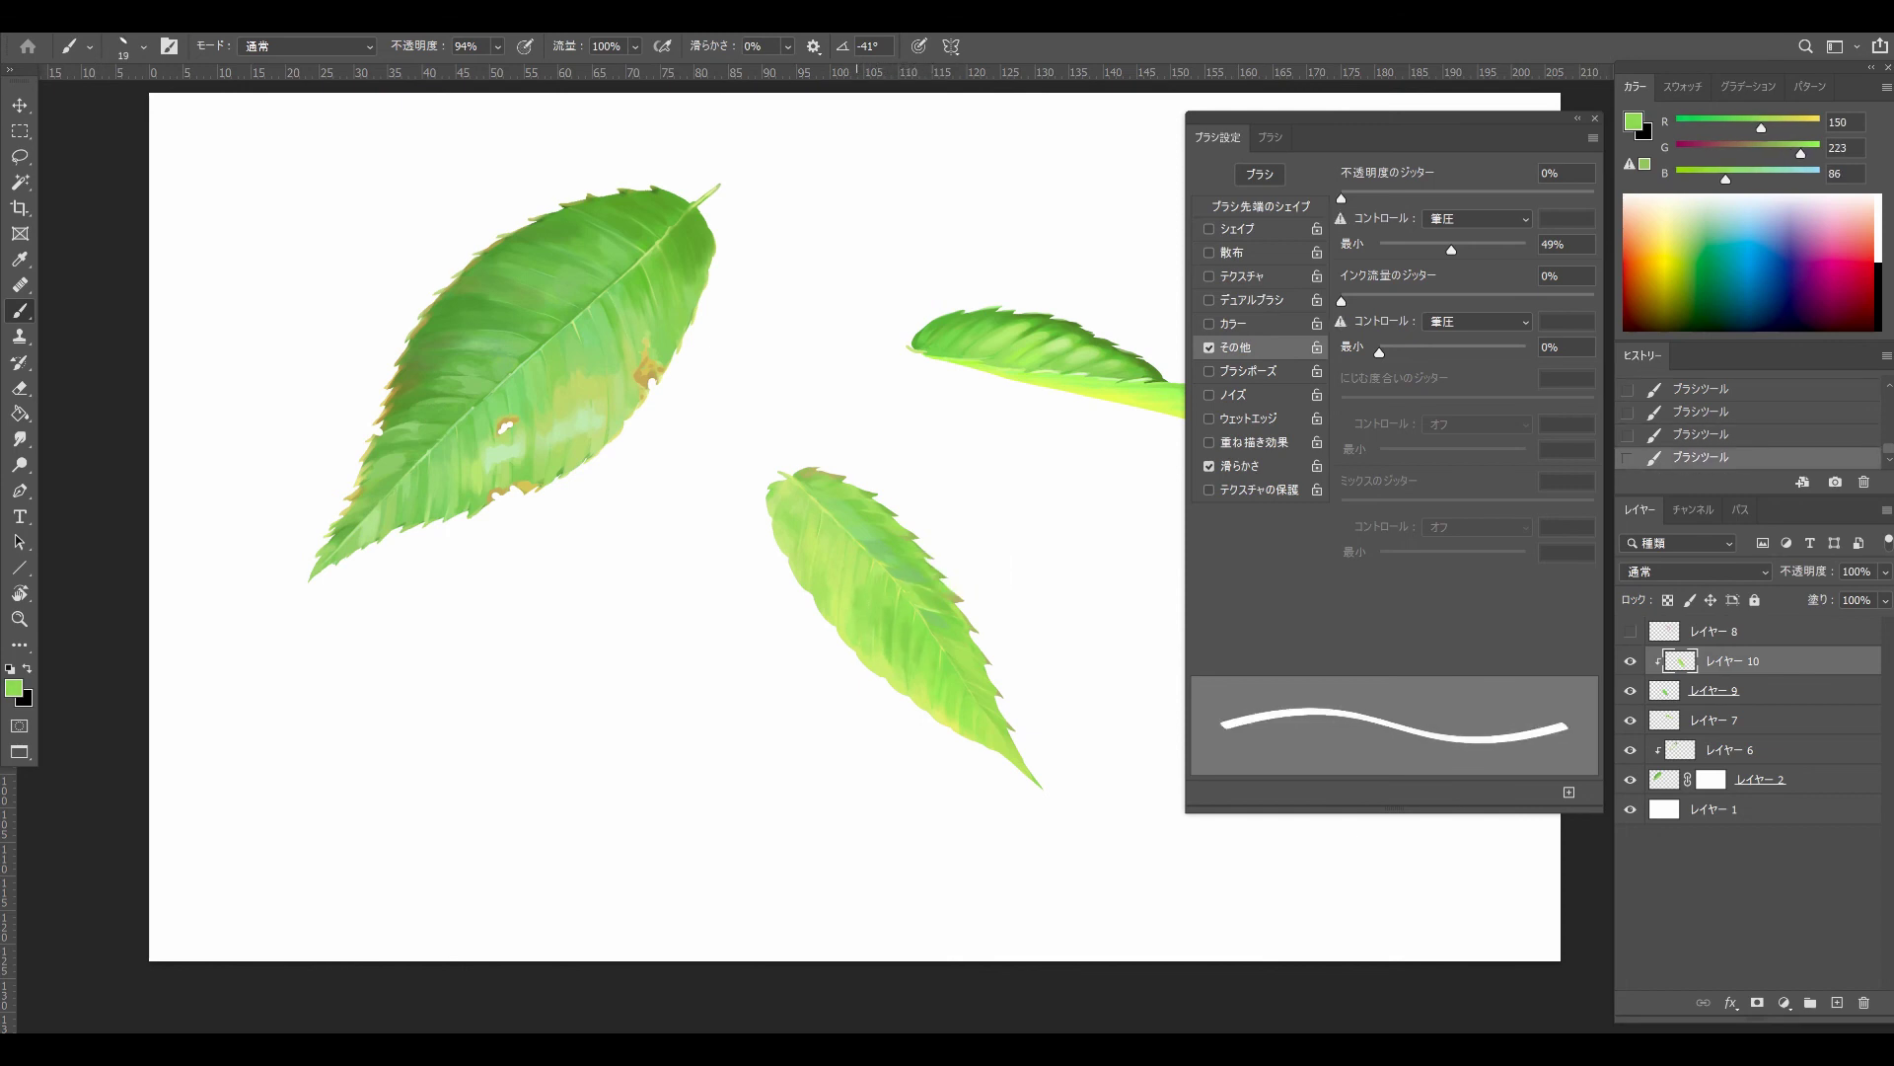
# Compare the third leaf with and without its latest strokes by stepping back and forth through the history.
pyautogui.hotkey('ctrl', 'z')
pyautogui.hotkey('ctrl', 'z')
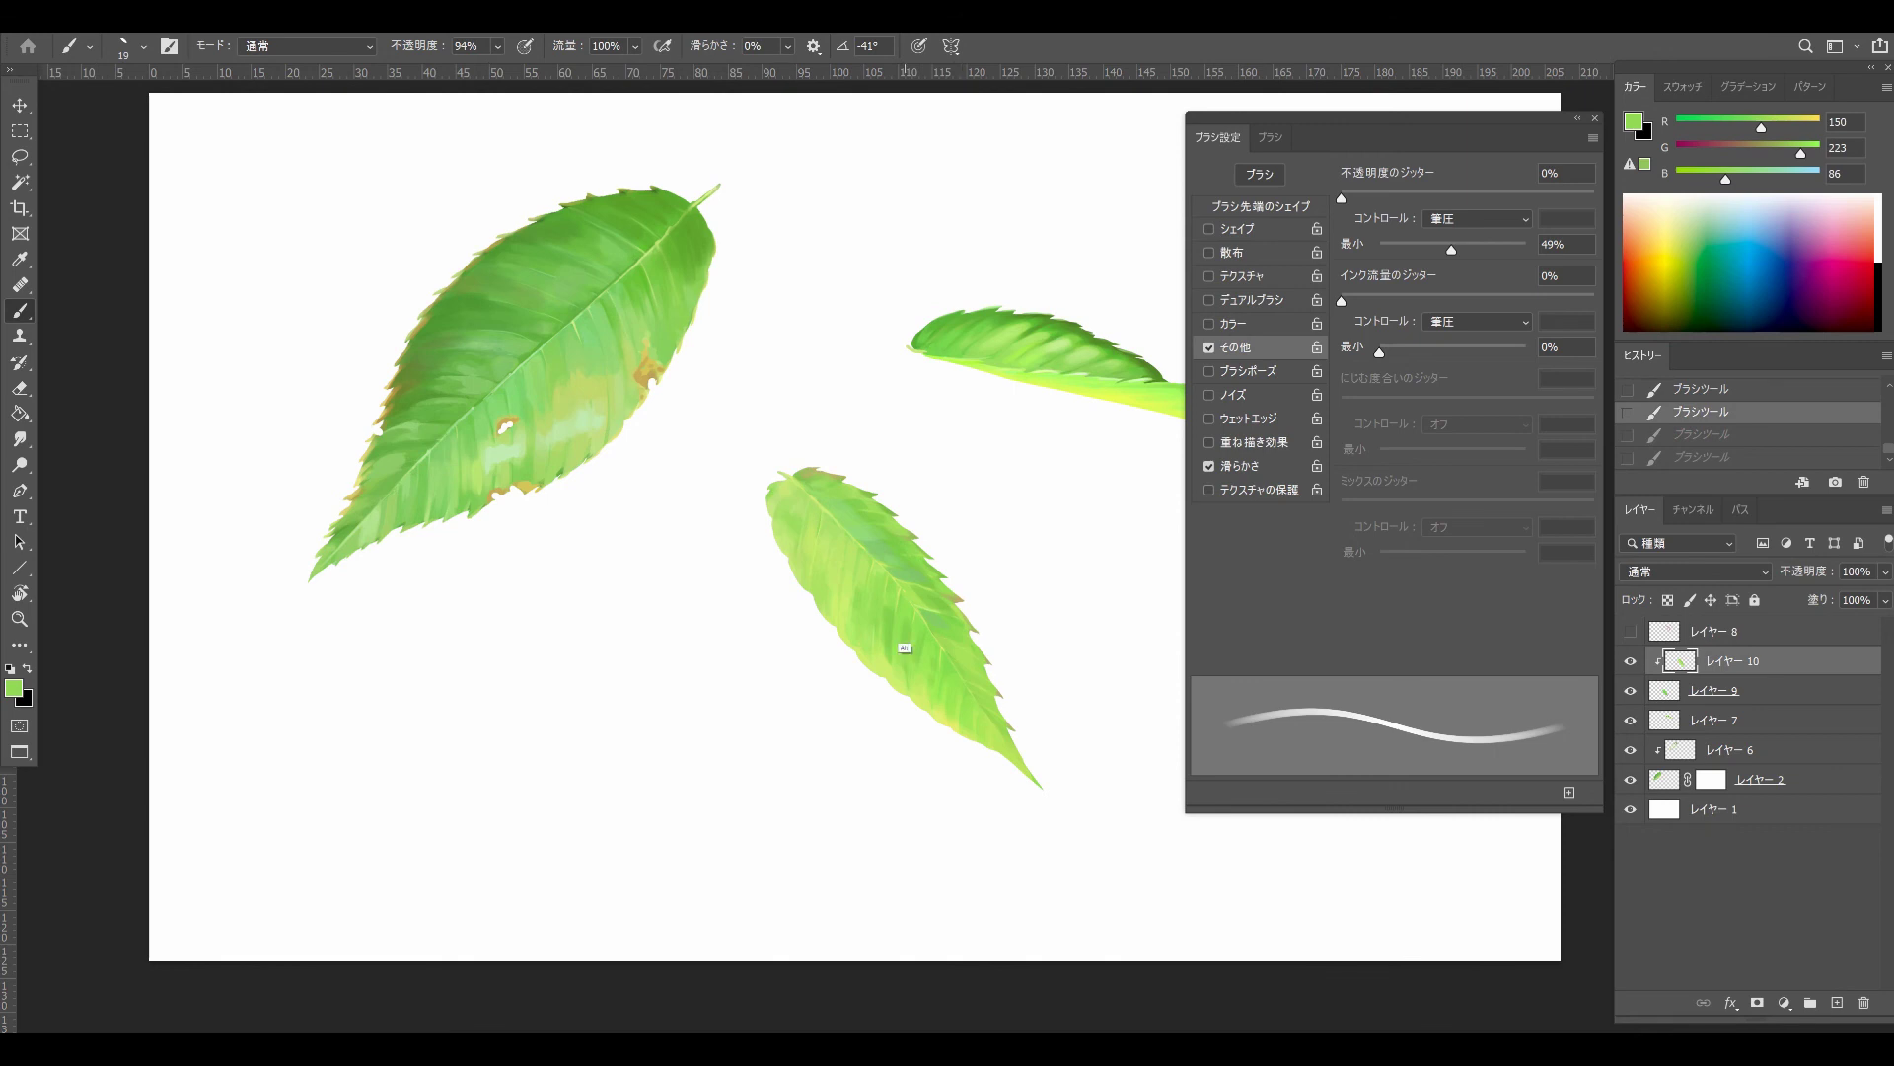
pyautogui.hotkey('ctrl', 'shift', 'z')
pyautogui.hotkey('ctrl', 'shift', 'z')
pyautogui.hotkey('ctrl', 'z')
pyautogui.hotkey('ctrl', 'z')
pyautogui.hotkey('ctrl', 'z')
pyautogui.hotkey('ctrl', 'shift', 'z')
pyautogui.hotkey('ctrl', 'shift', 'z')
pyautogui.hotkey('ctrl', 'shift', 'z')
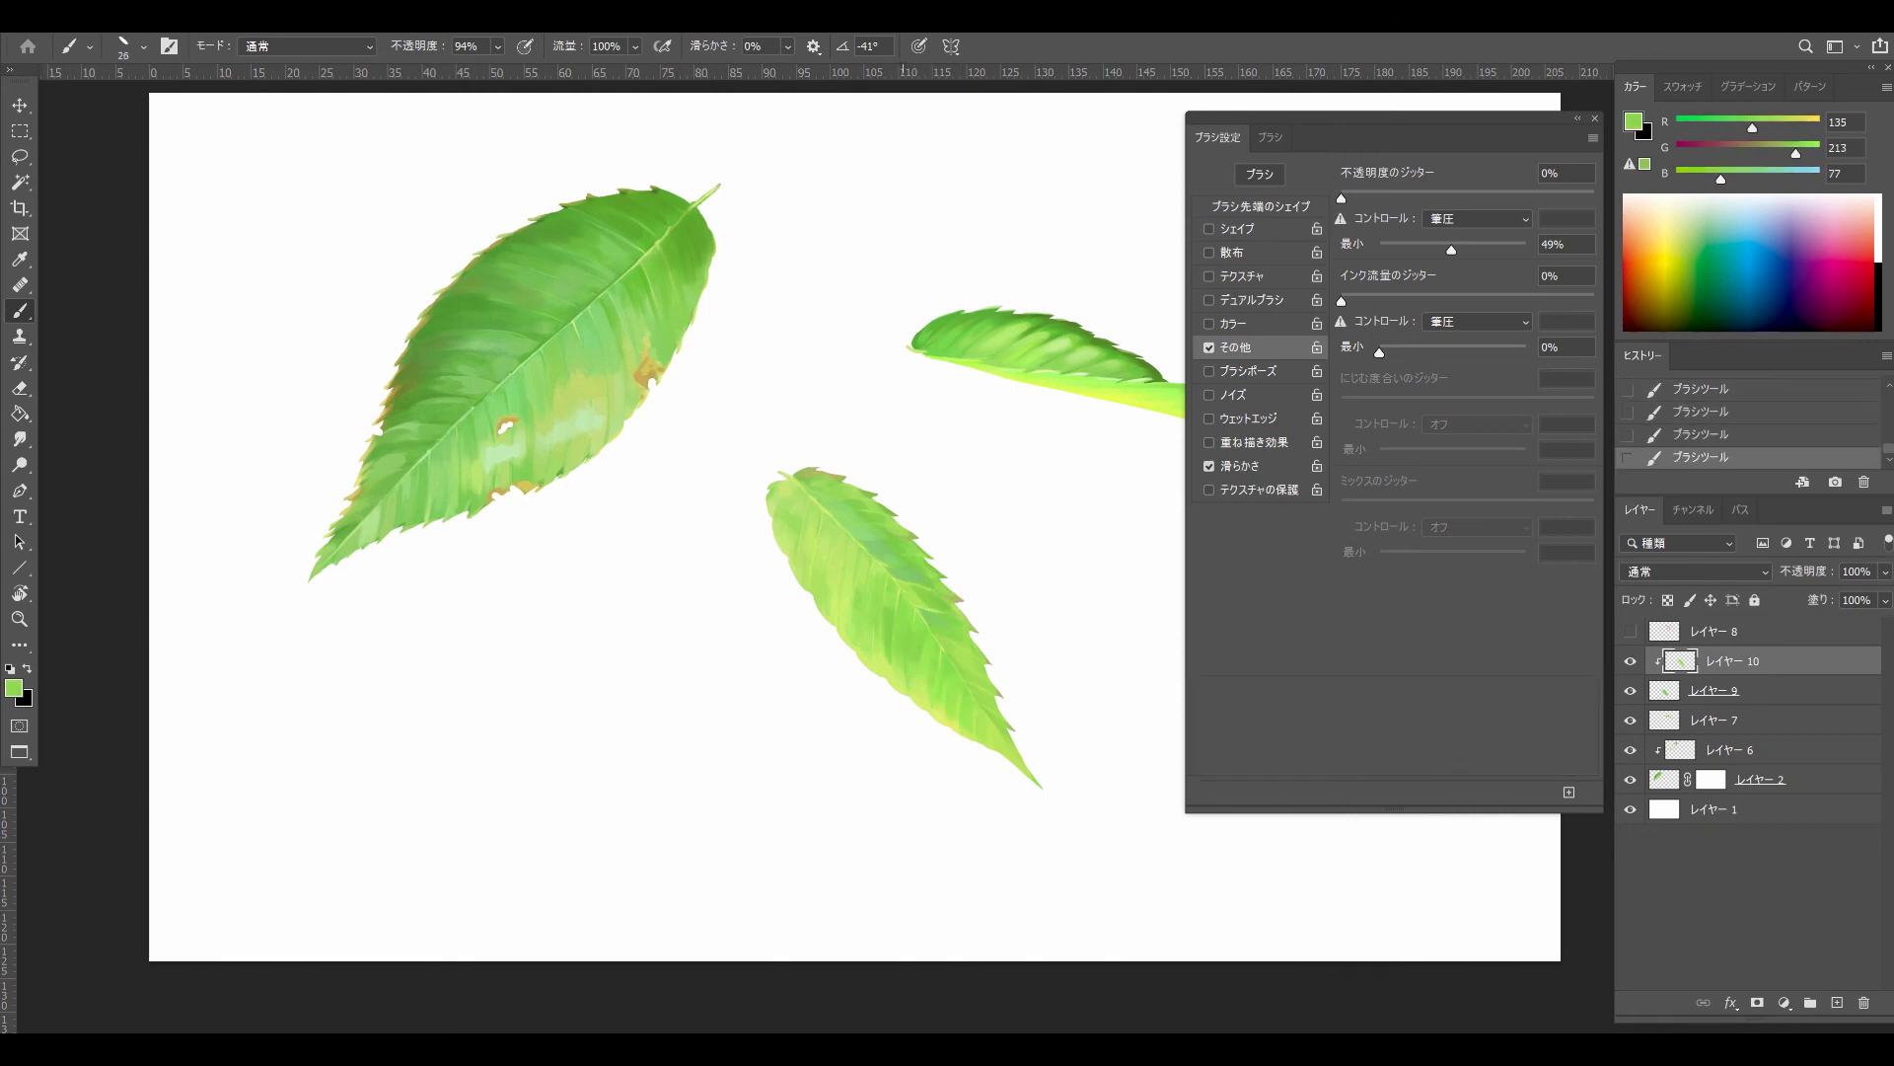
# Close the brush settings and merge the clipped layer レイヤー 10 into its base layer レイヤー 9.
pyautogui.press('F5')
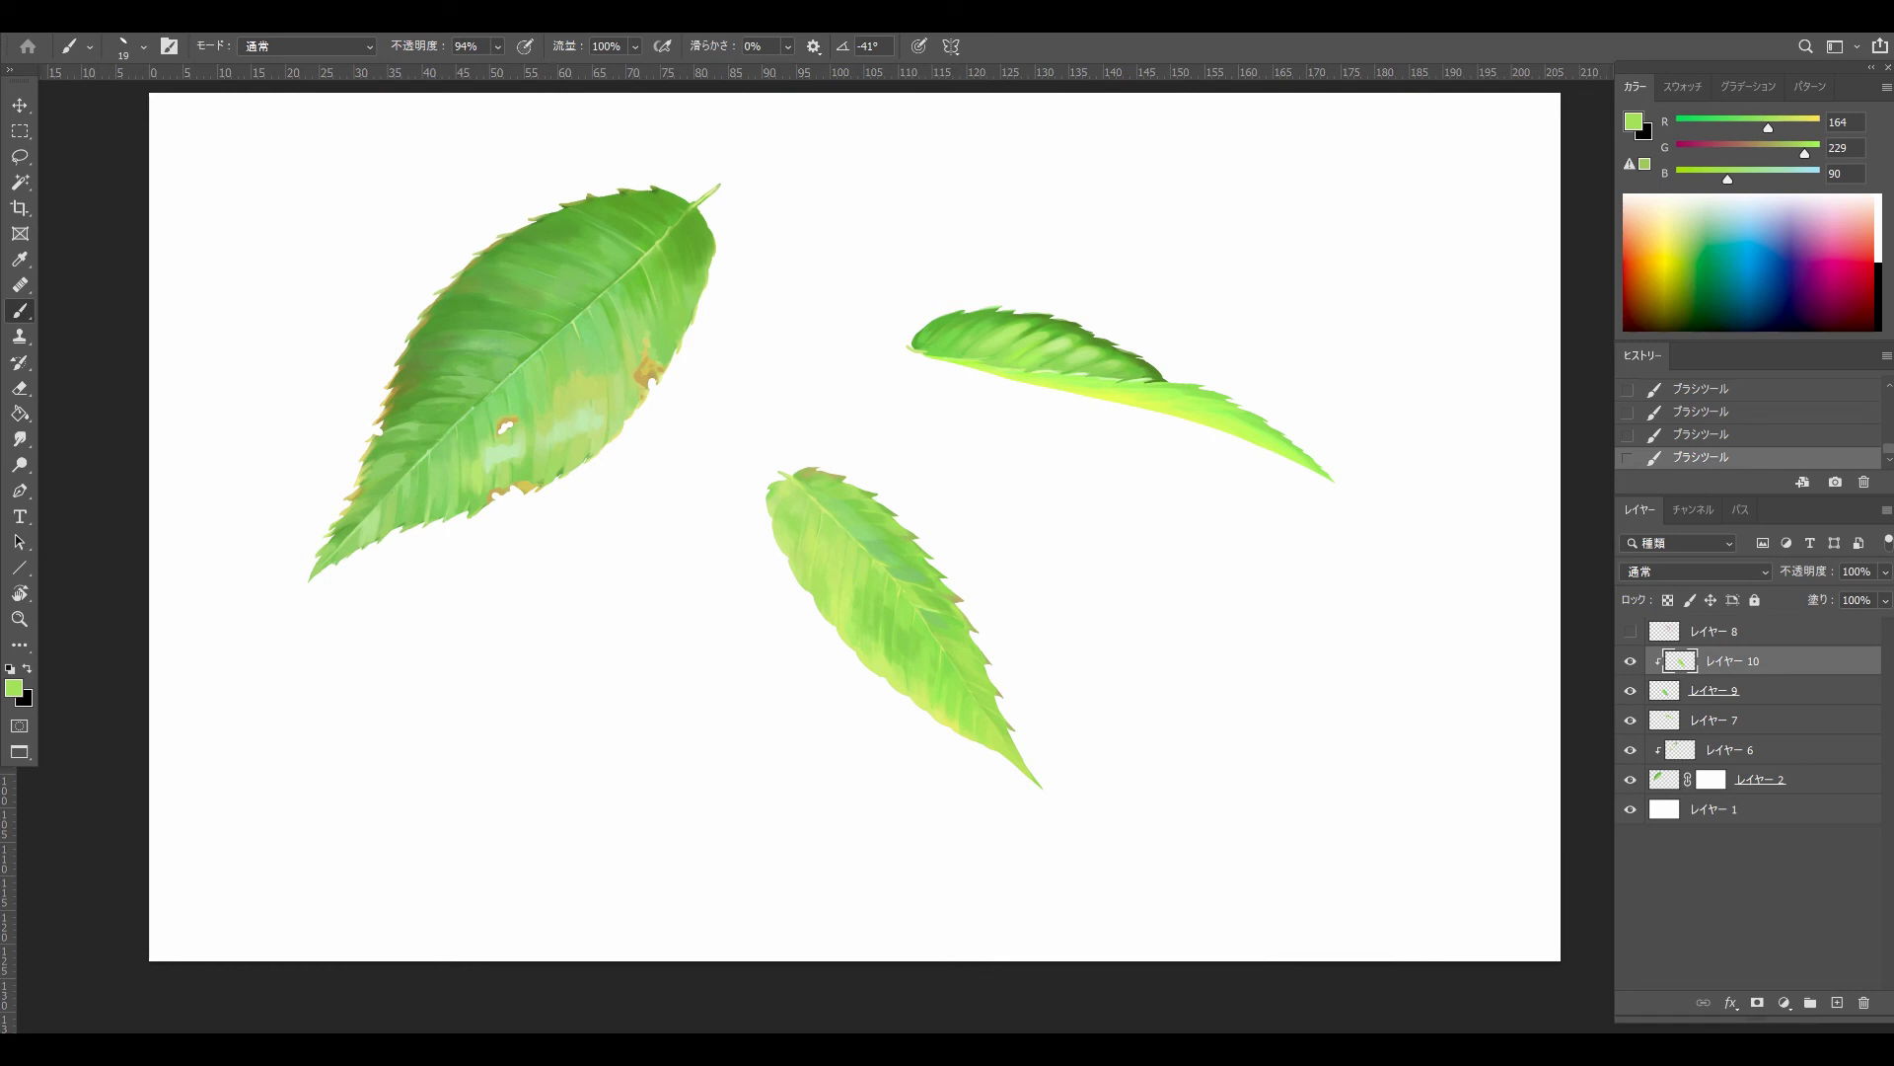
pyautogui.click(1630, 661)
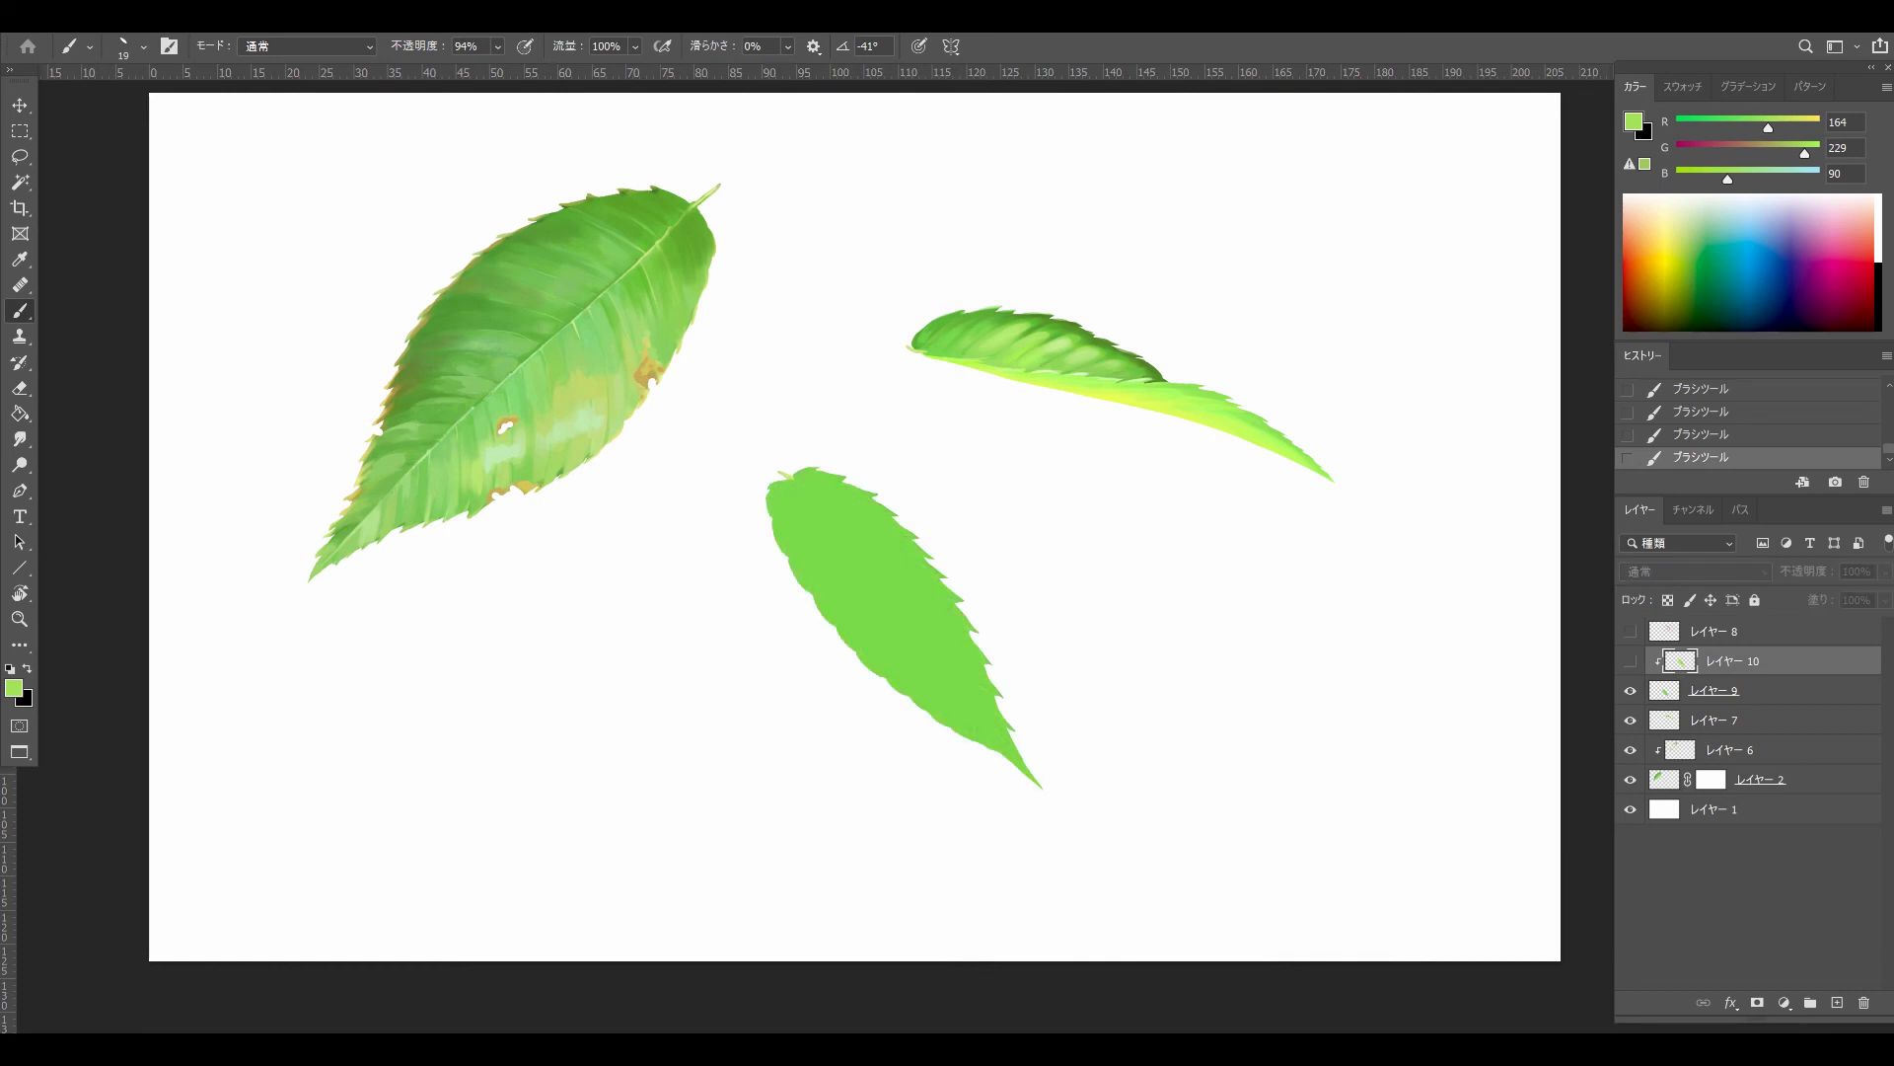
pyautogui.click(1630, 661)
pyautogui.click(1766, 690)
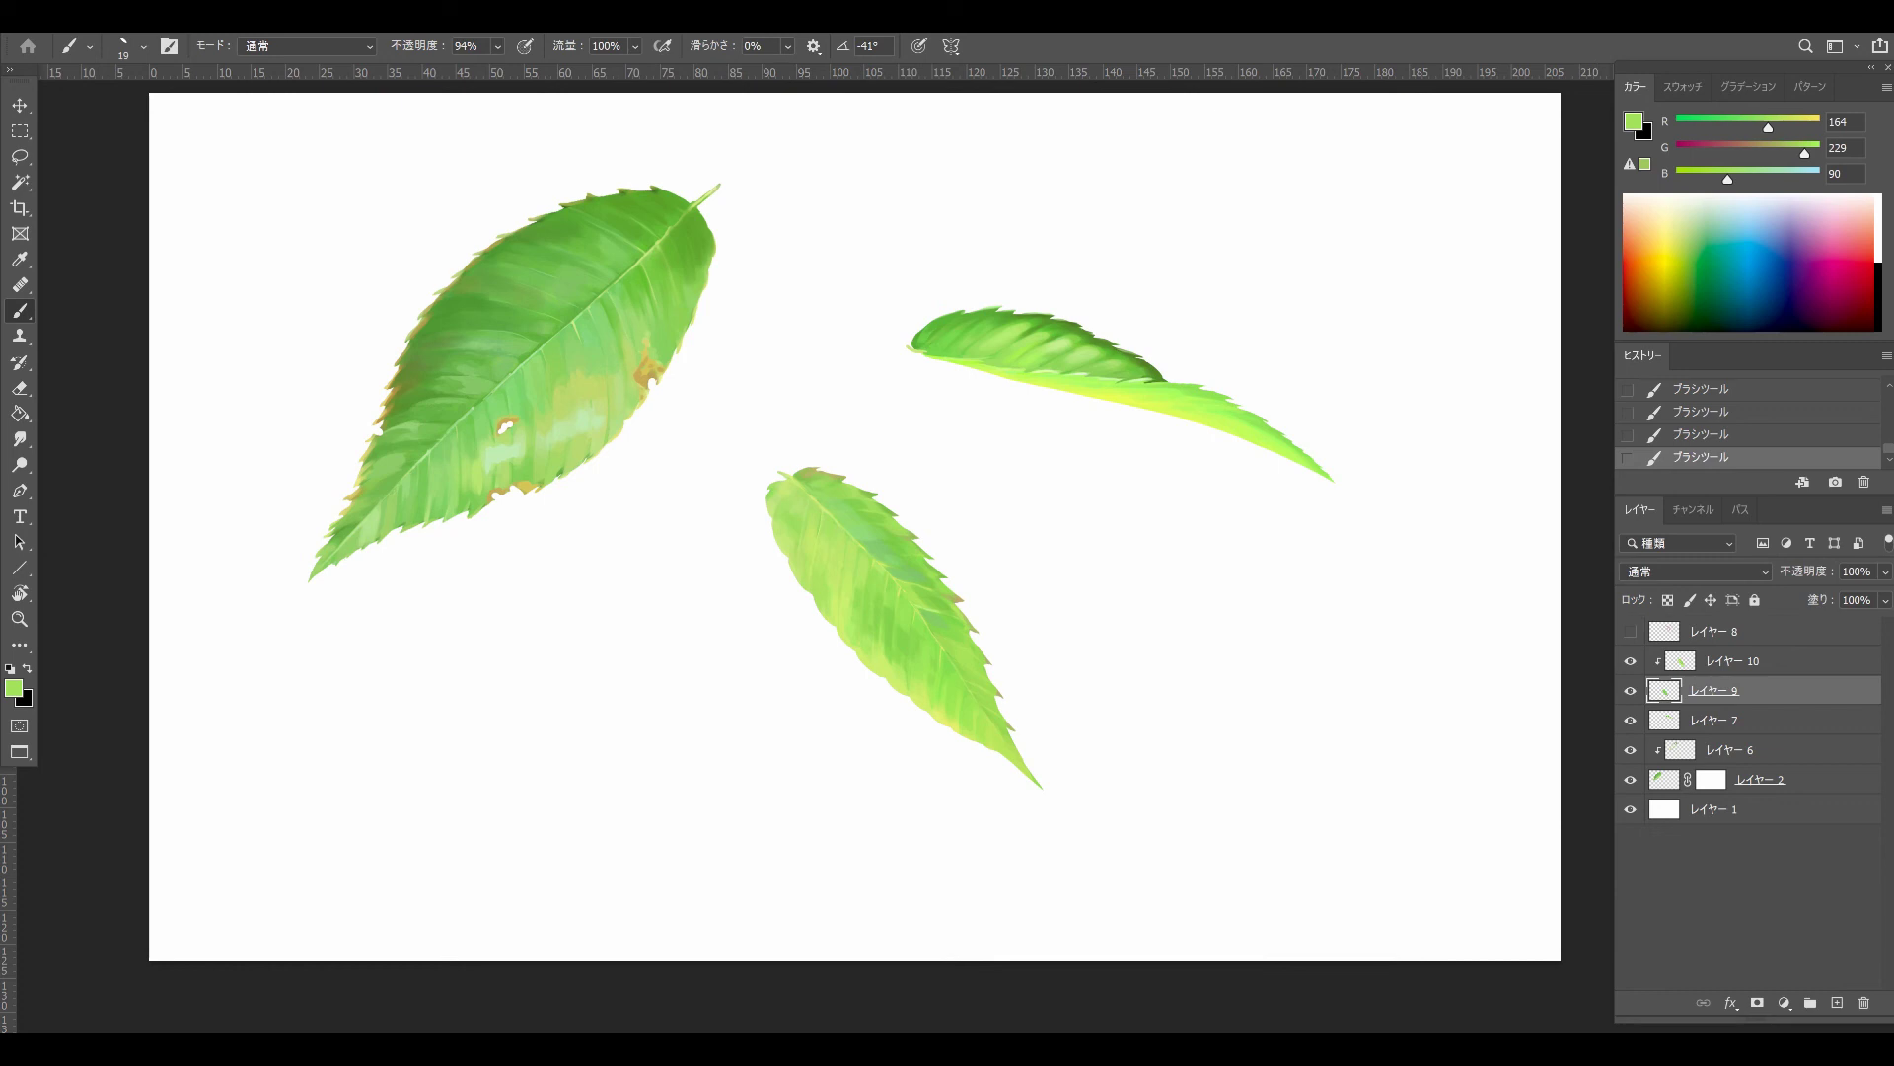
pyautogui.hotkey('ctrl', 'e')
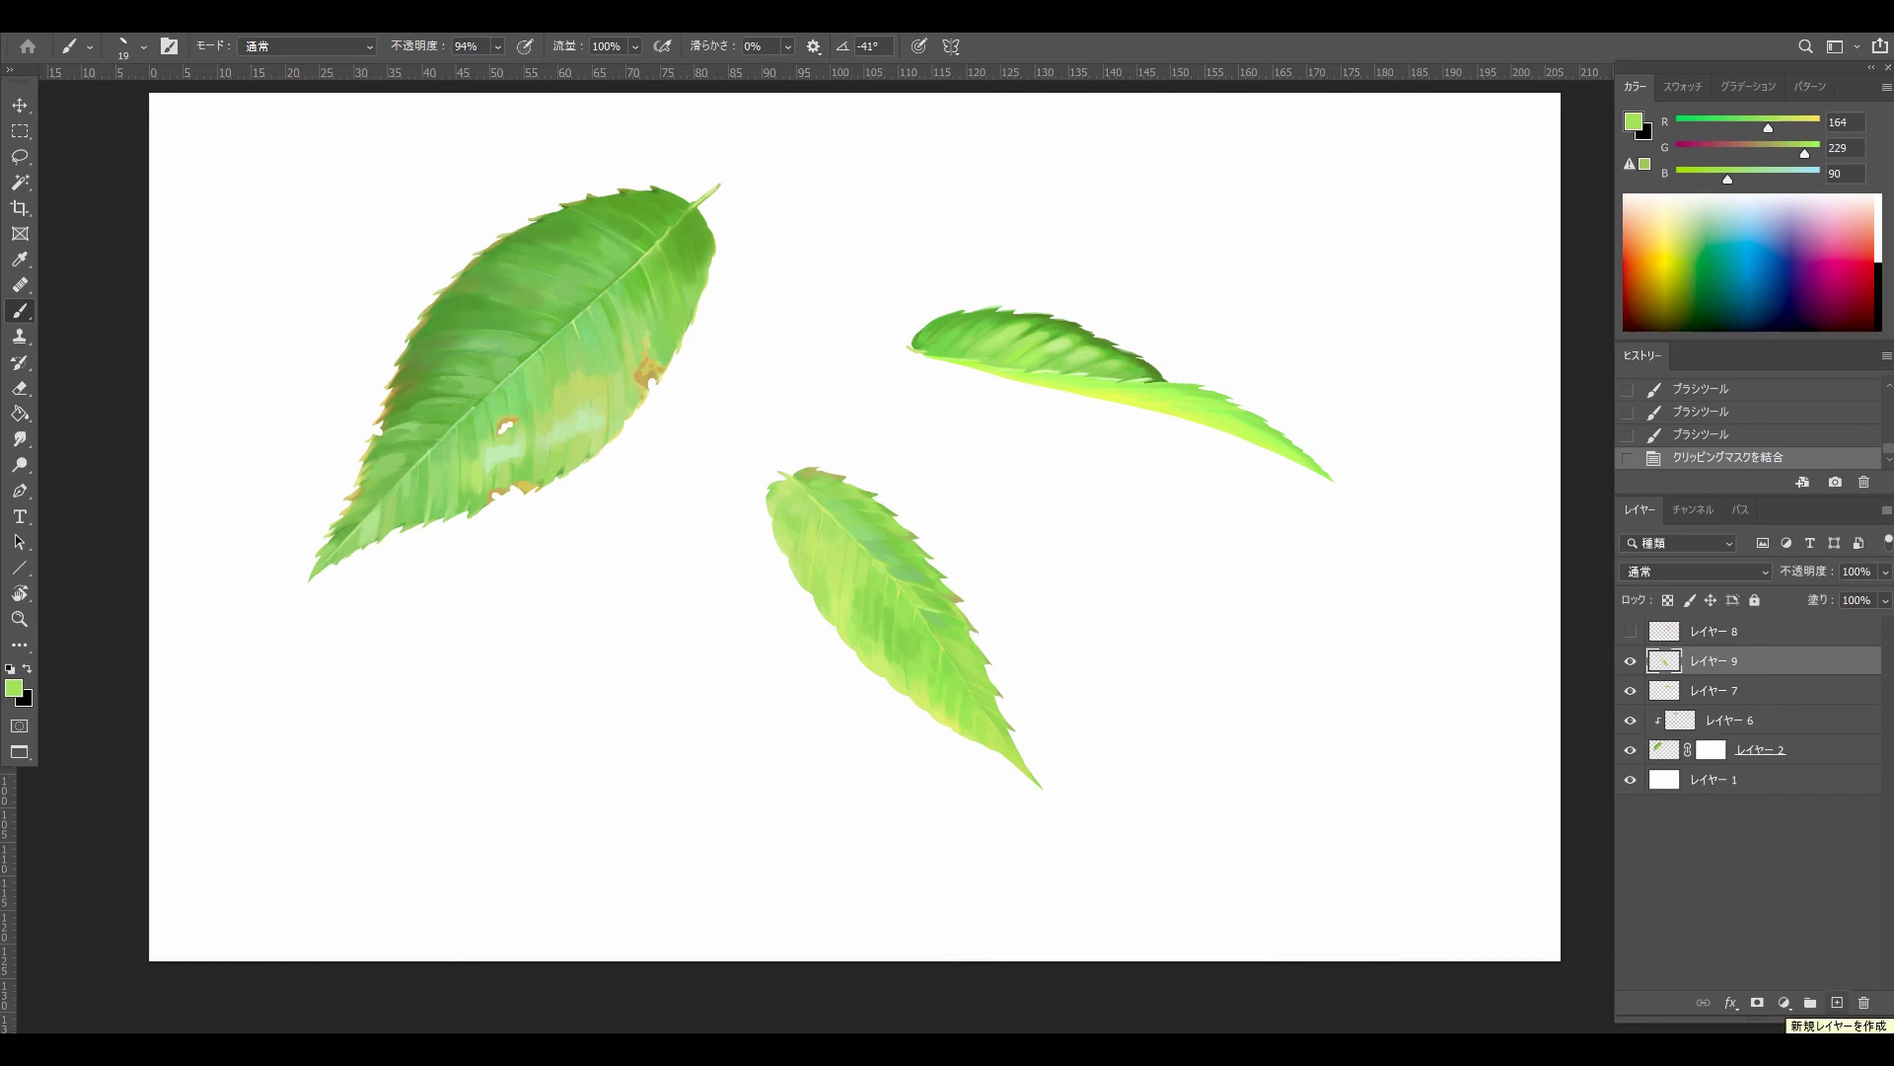
# Create a new layer above レイヤー 9 and set the foreground colour to red (RGB 231, 48, 55).
pyautogui.click(1836, 1003)
pyautogui.click(1868, 257)
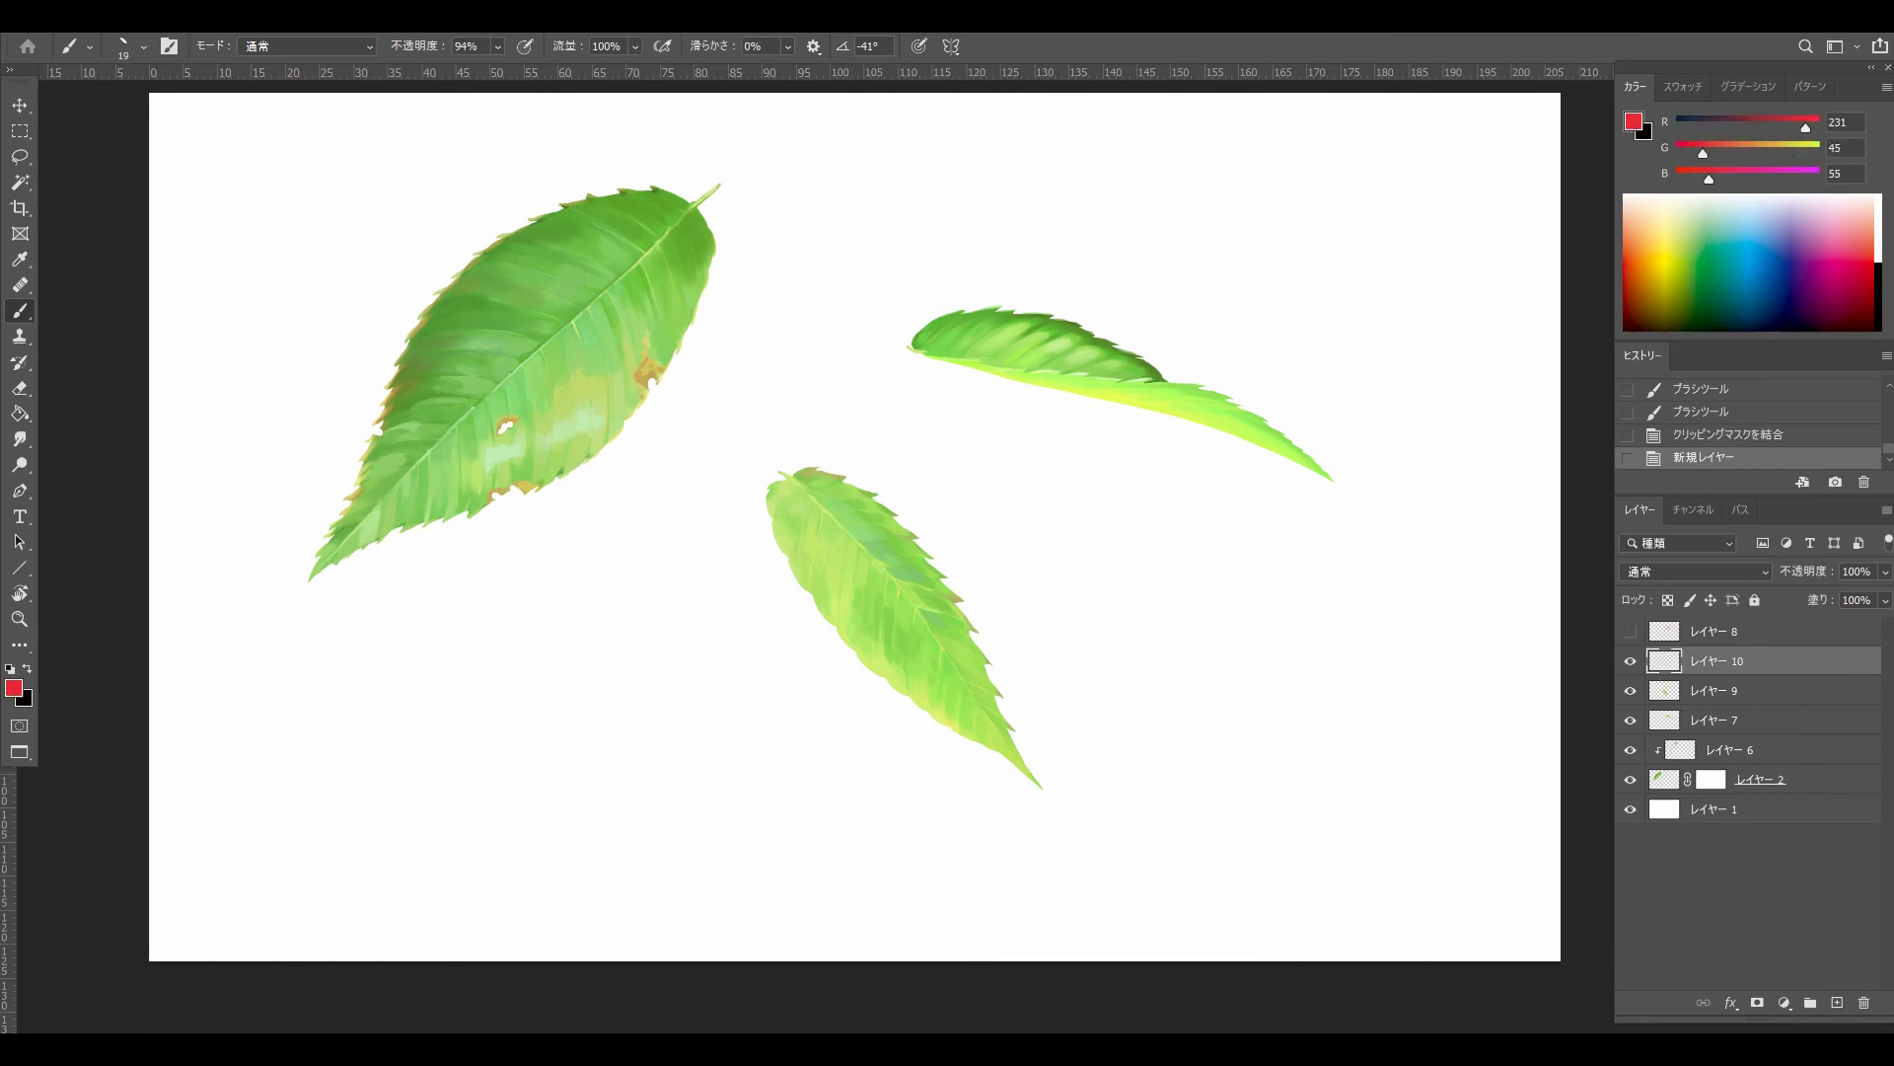
# Review the red light-direction notes on レイヤー 8 around the second leaf, leaving the layer hidden.
pyautogui.click(1630, 631)
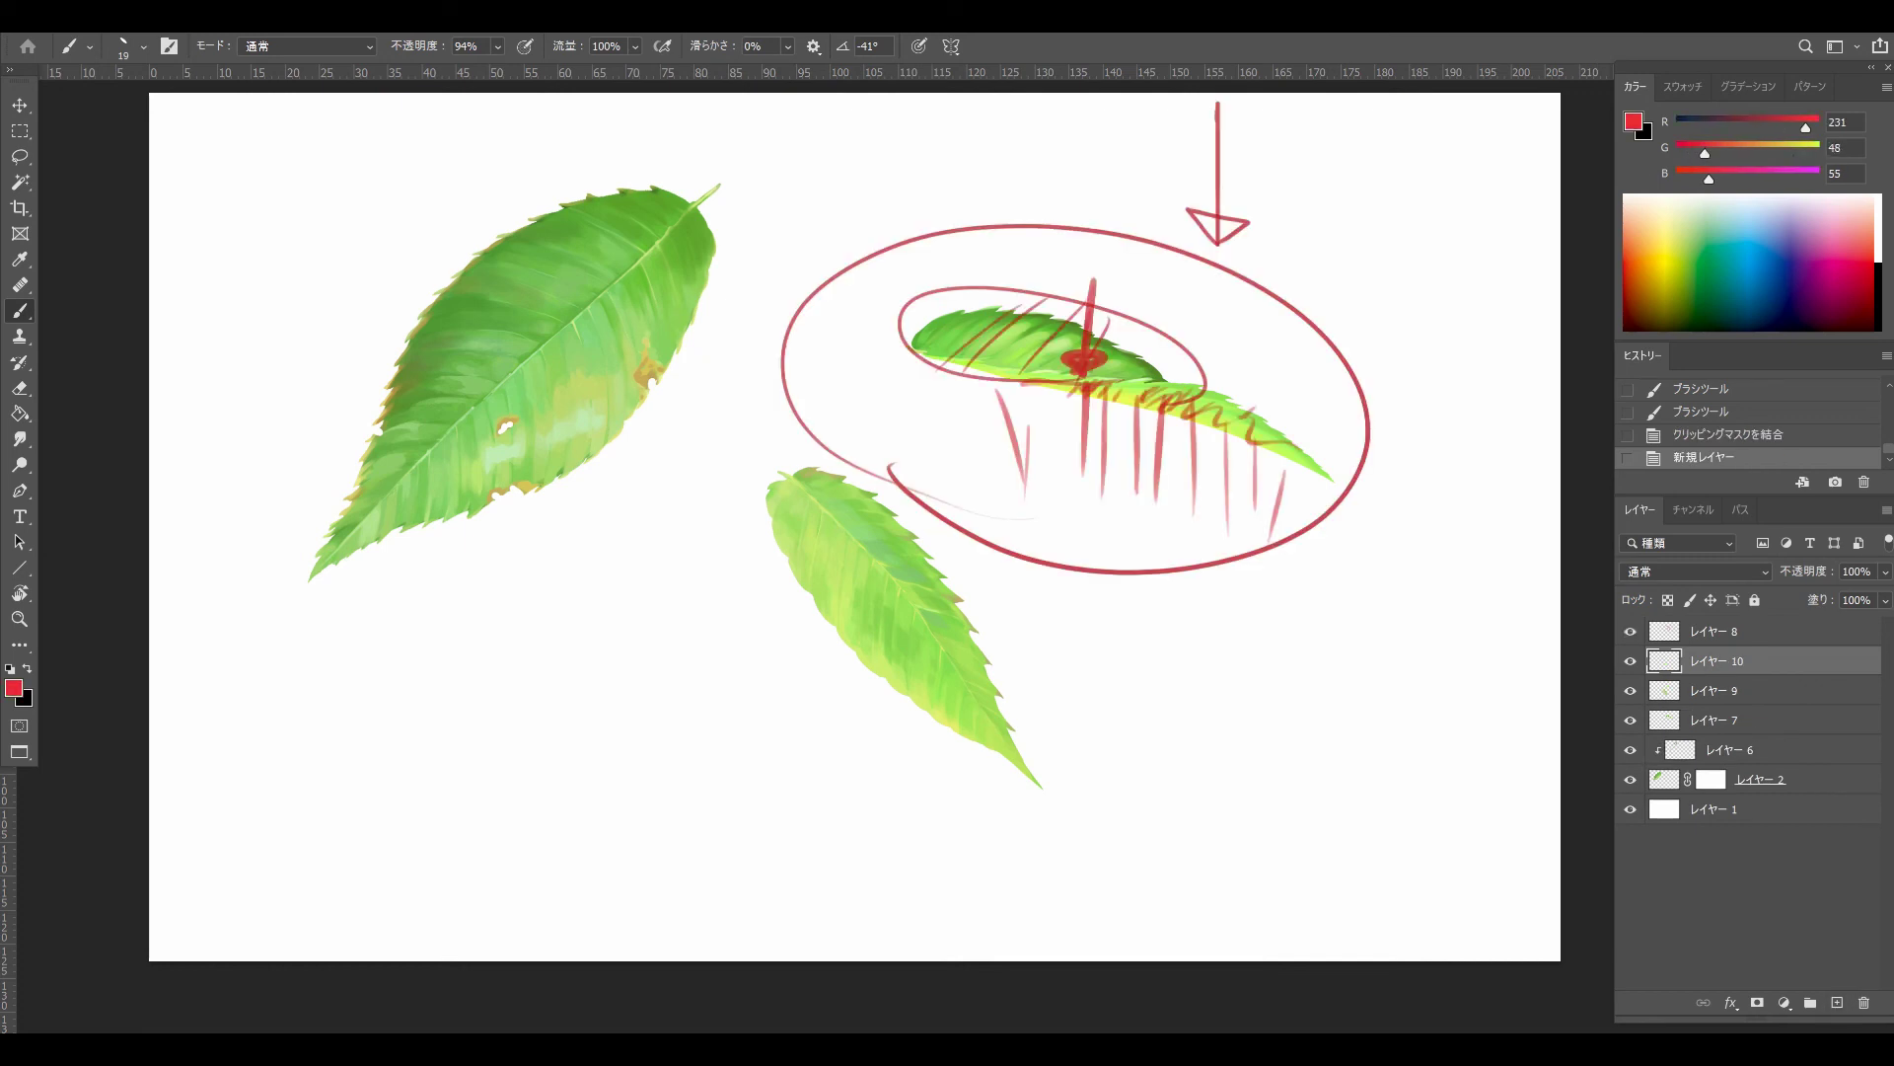
pyautogui.click(1629, 630)
pyautogui.click(1630, 630)
pyautogui.click(1630, 630)
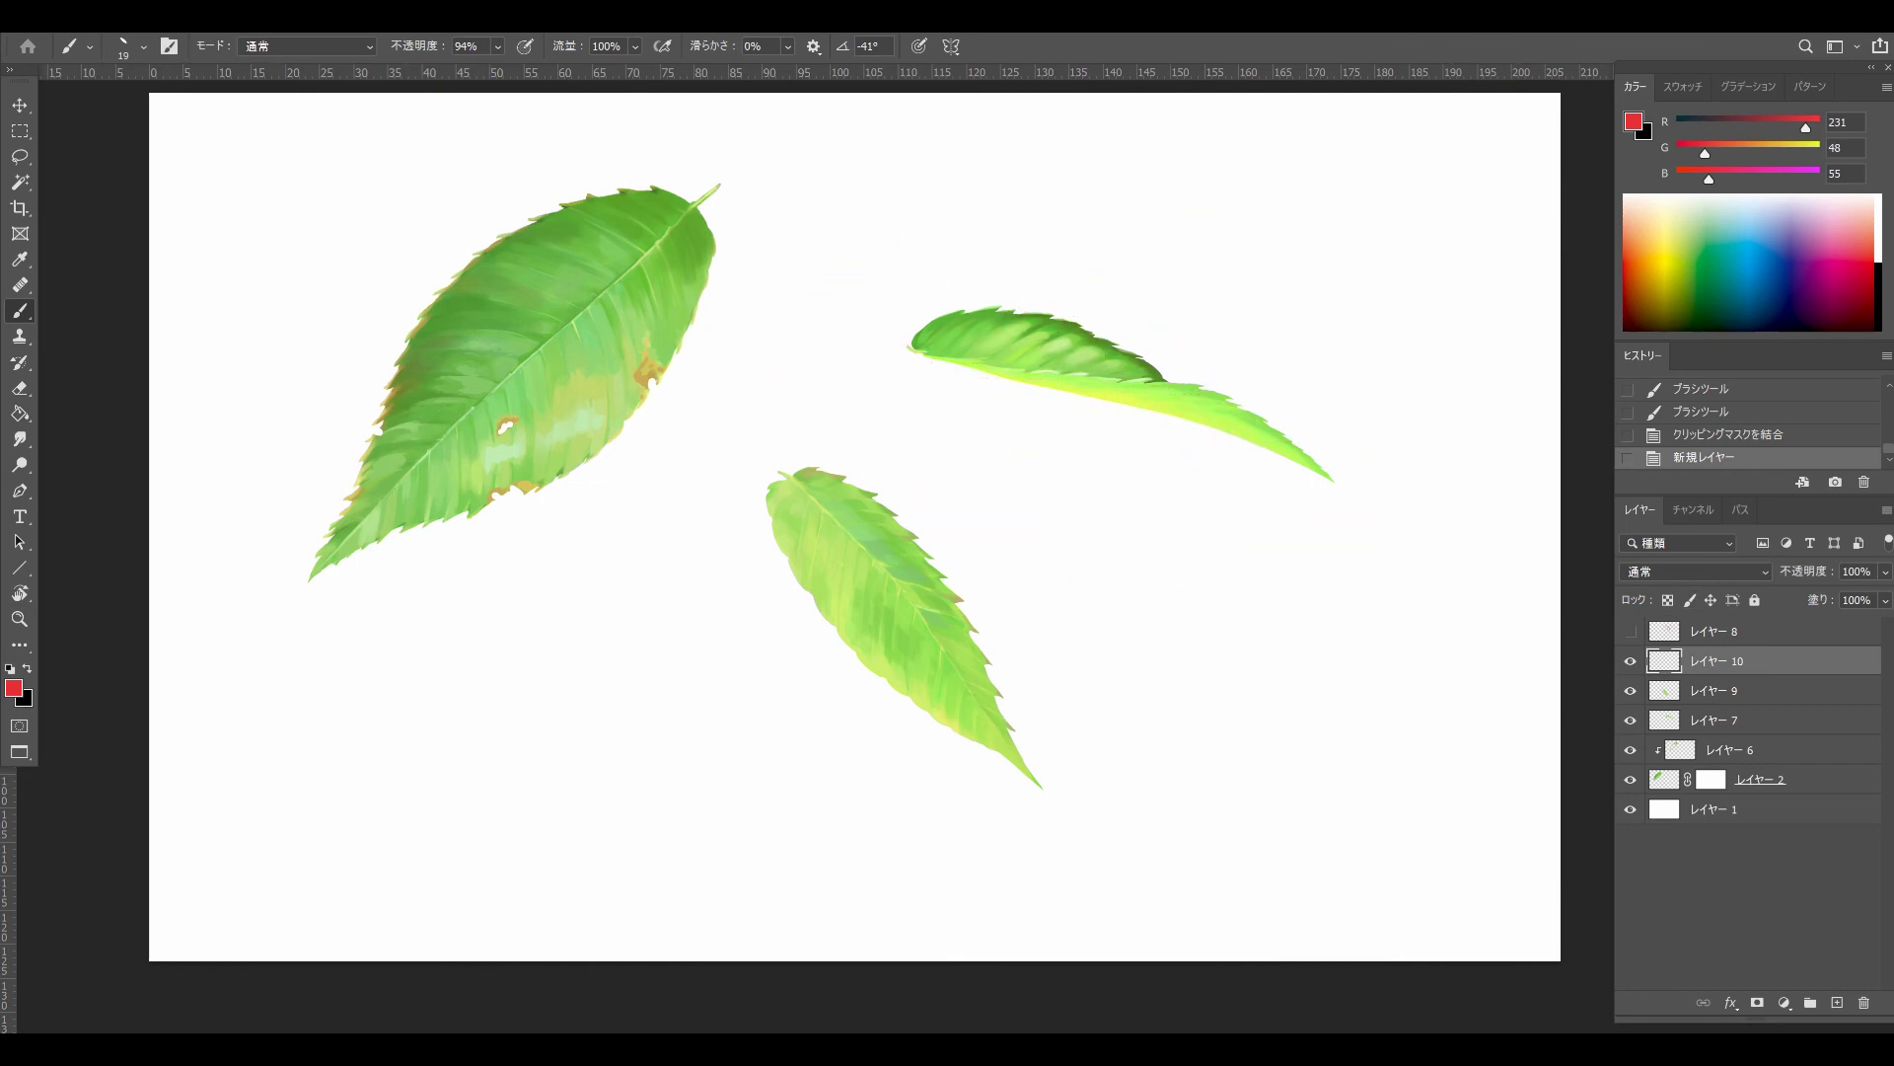
pyautogui.click(1630, 631)
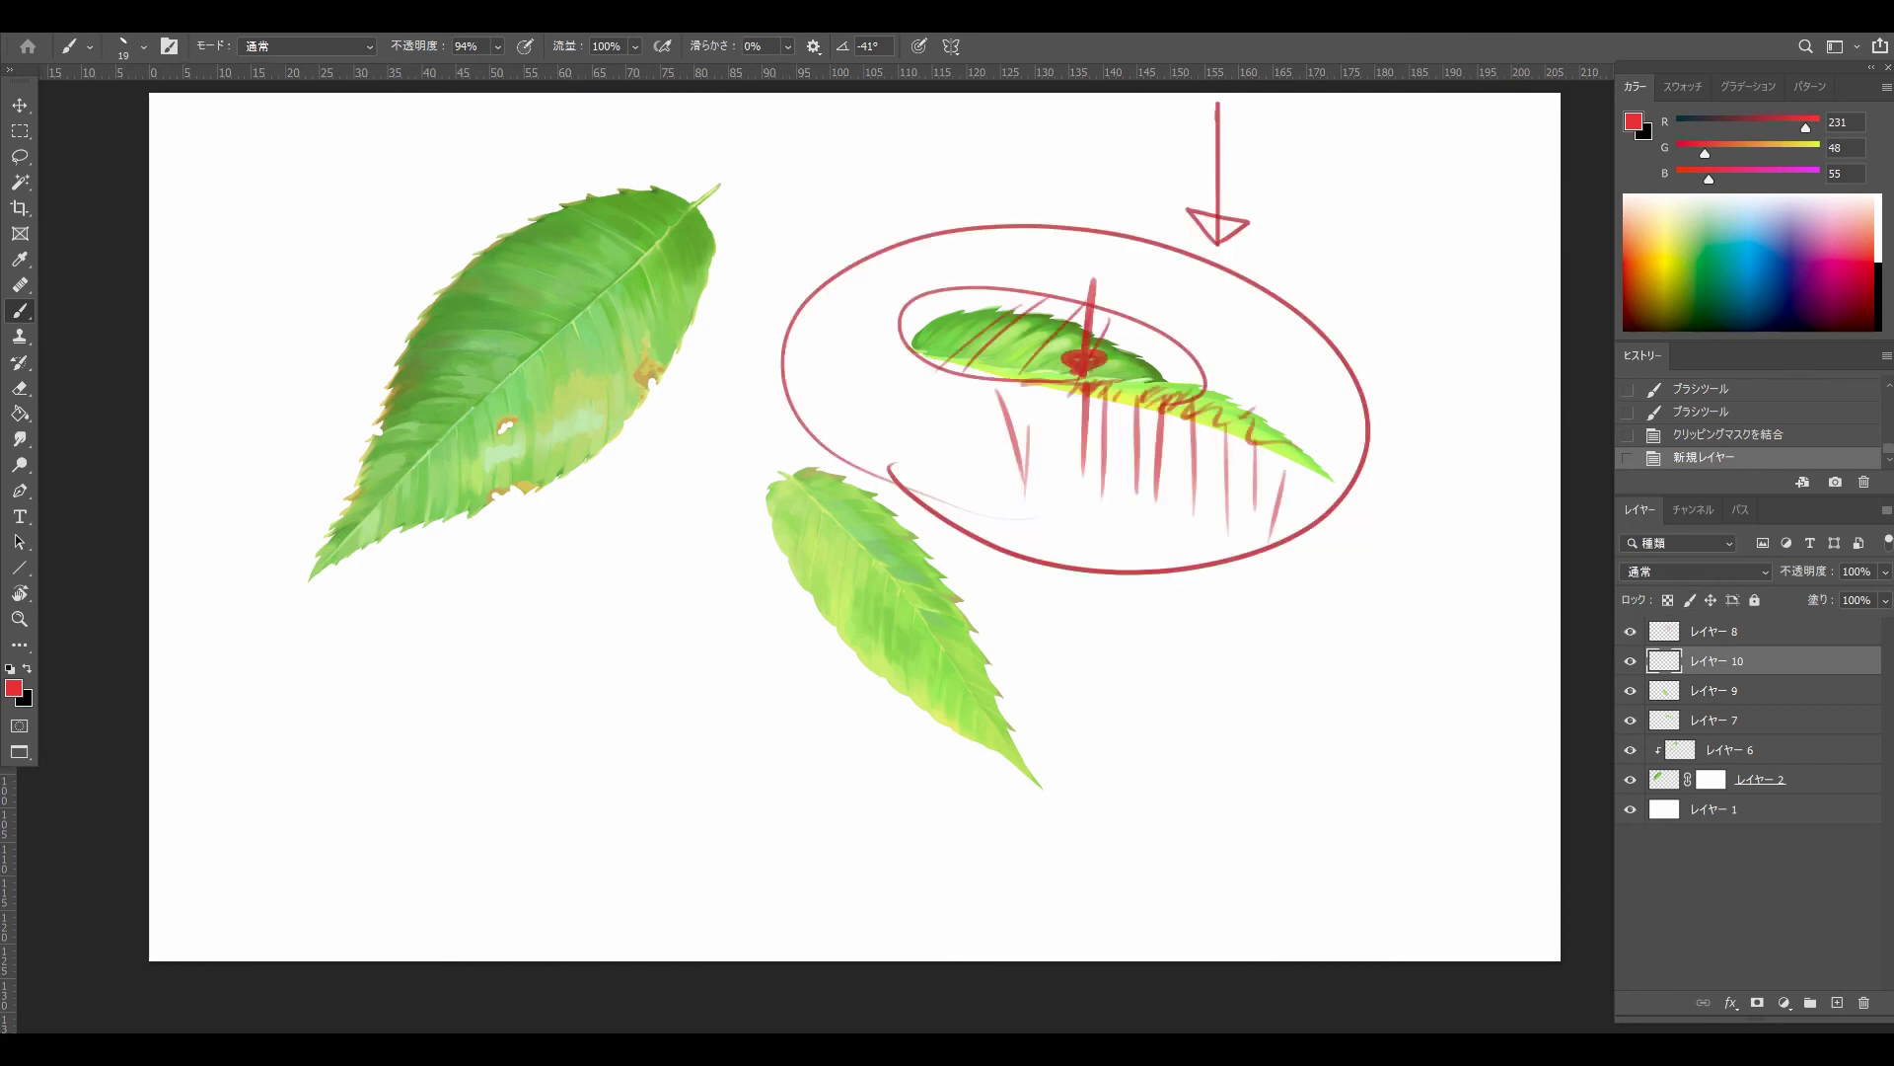
pyautogui.click(1629, 630)
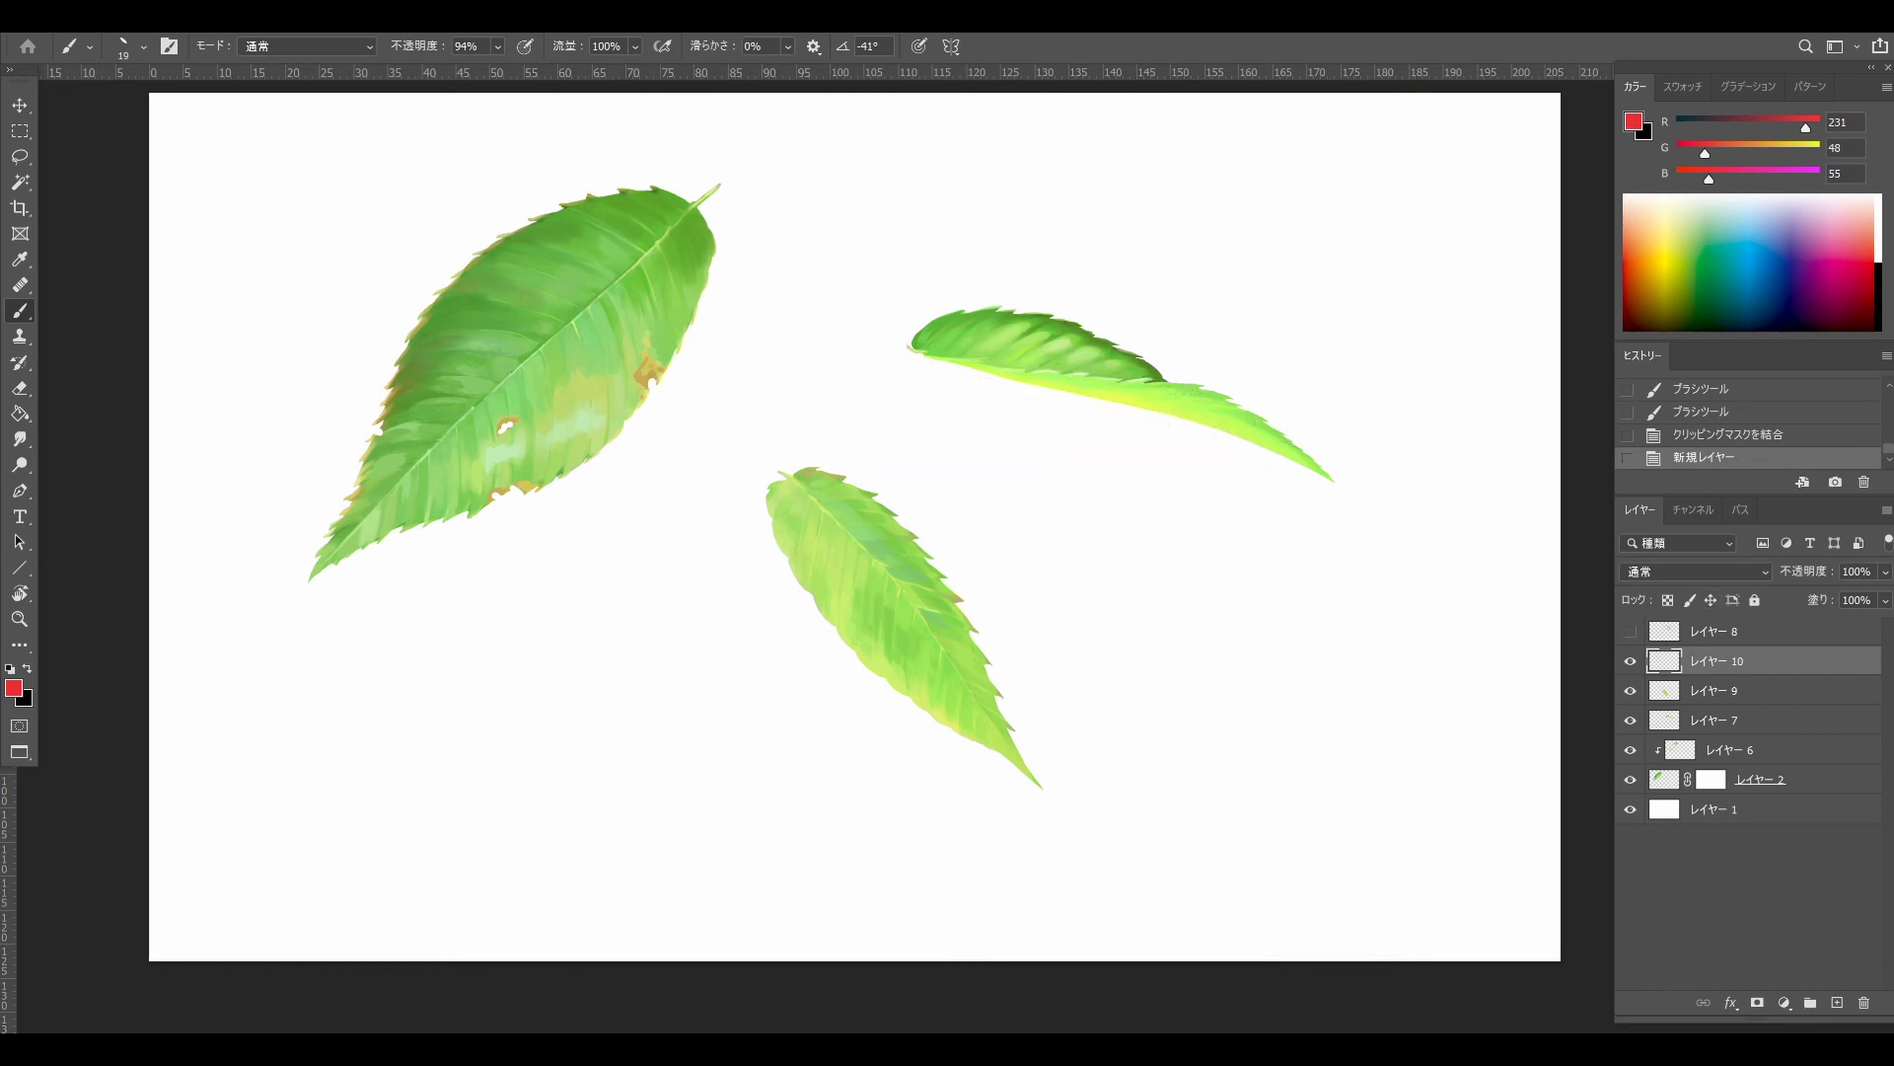
# Draw a slanted rectangular red frame around the first leaf with a 14 px brush.
pyautogui.moveTo(701, 317)
pyautogui.mouseDown()
pyautogui.moveTo(411, 631)
pyautogui.moveTo(794, 291)
pyautogui.moveTo(825, 232)
pyautogui.moveTo(441, 614)
pyautogui.mouseUp()
pyautogui.hotkey('ctrl', 'z')
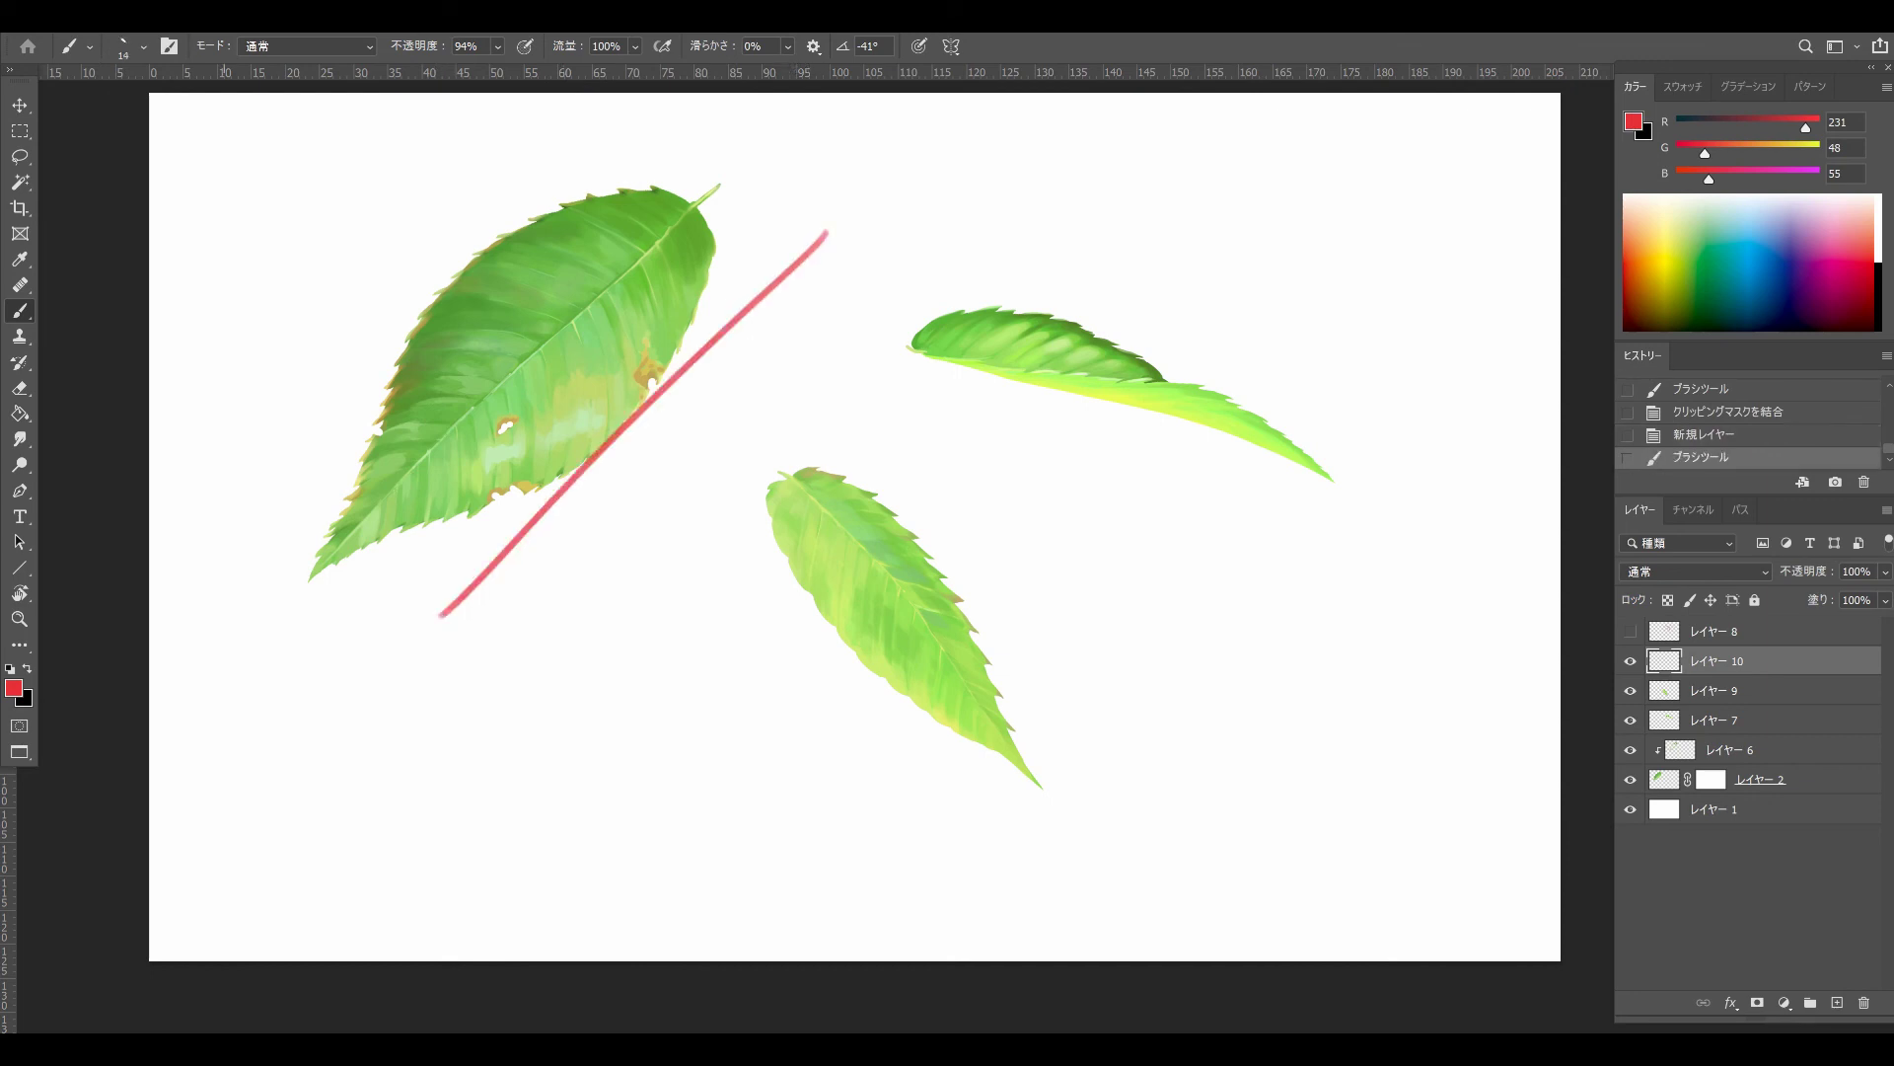
pyautogui.moveTo(216, 478)
pyautogui.mouseDown()
pyautogui.moveTo(370, 664)
pyautogui.moveTo(432, 618)
pyautogui.mouseUp()
pyautogui.moveTo(224, 455)
pyautogui.mouseDown()
pyautogui.moveTo(564, 120)
pyautogui.moveTo(639, 111)
pyautogui.moveTo(858, 233)
pyautogui.mouseUp()
pyautogui.hotkey('ctrl', 'z')
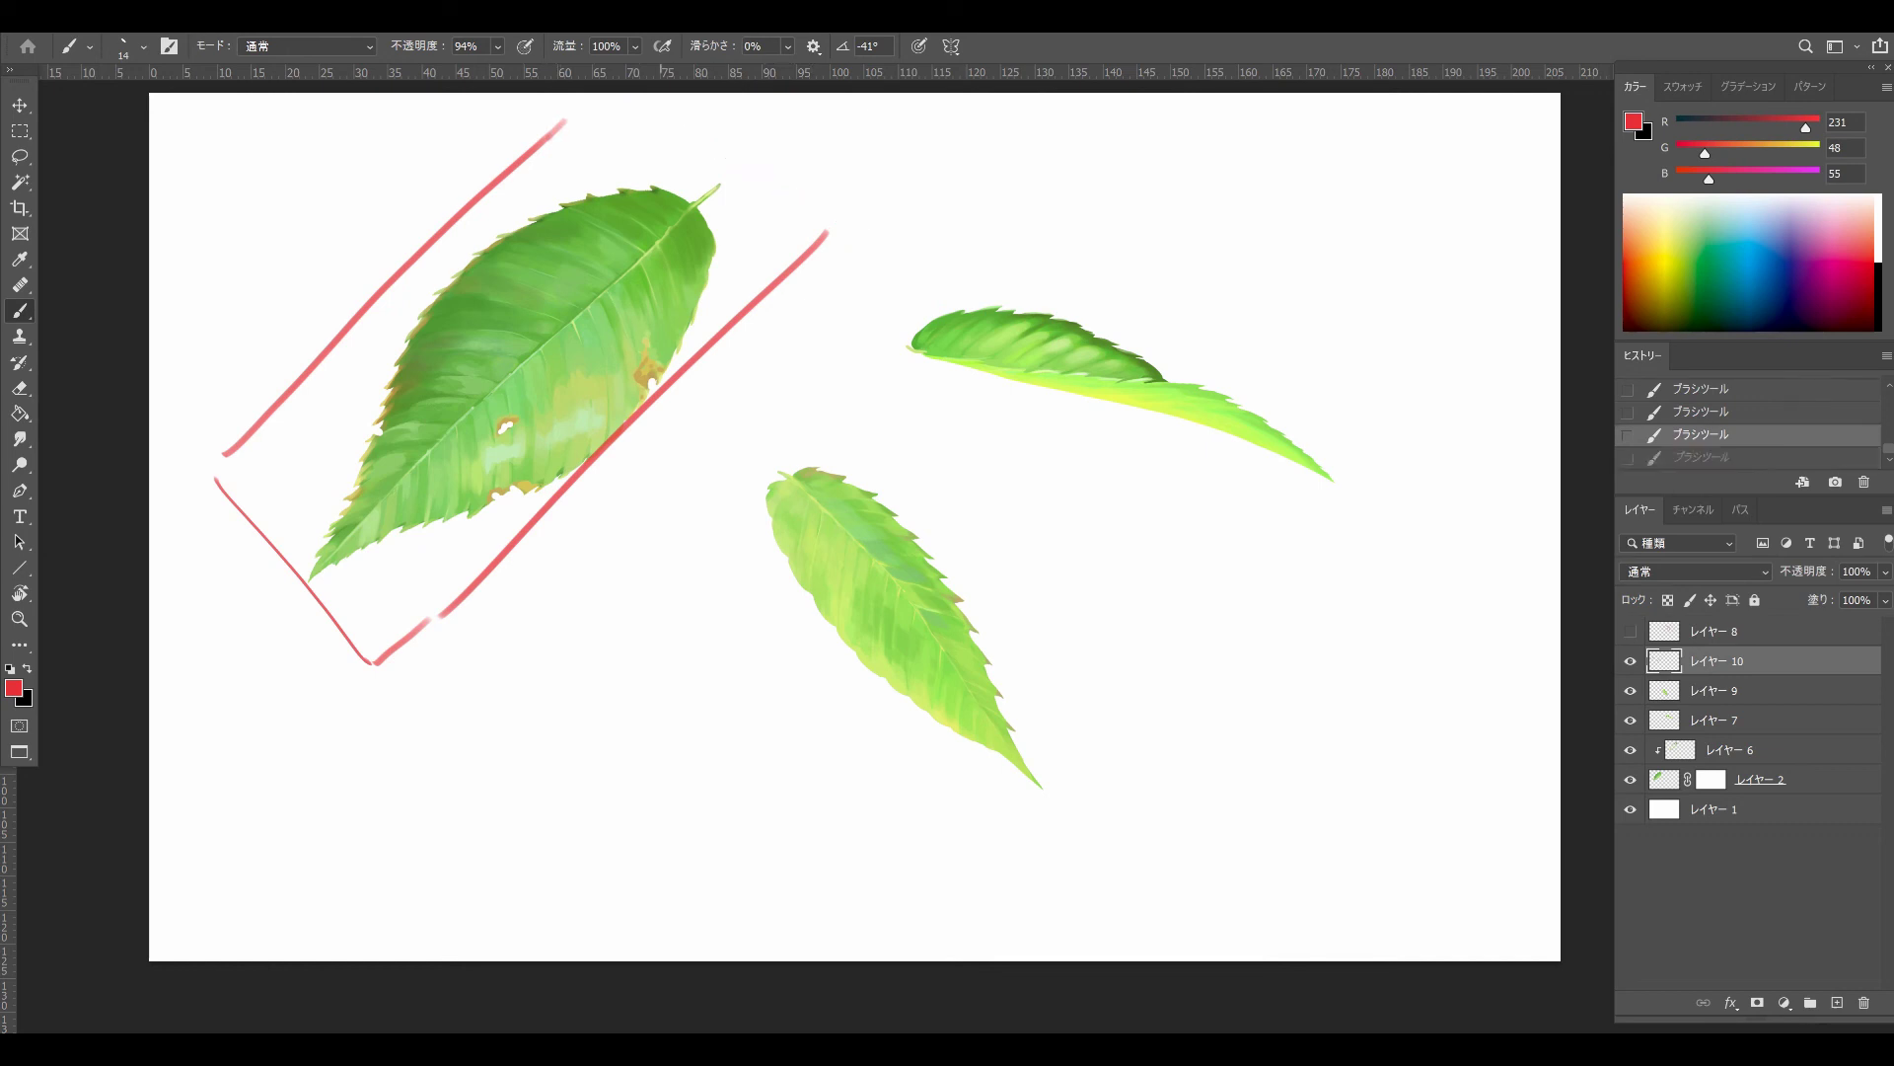
pyautogui.moveTo(656, 98)
pyautogui.mouseDown()
pyautogui.moveTo(829, 234)
pyautogui.moveTo(624, 94)
pyautogui.moveTo(511, 175)
pyautogui.mouseUp()
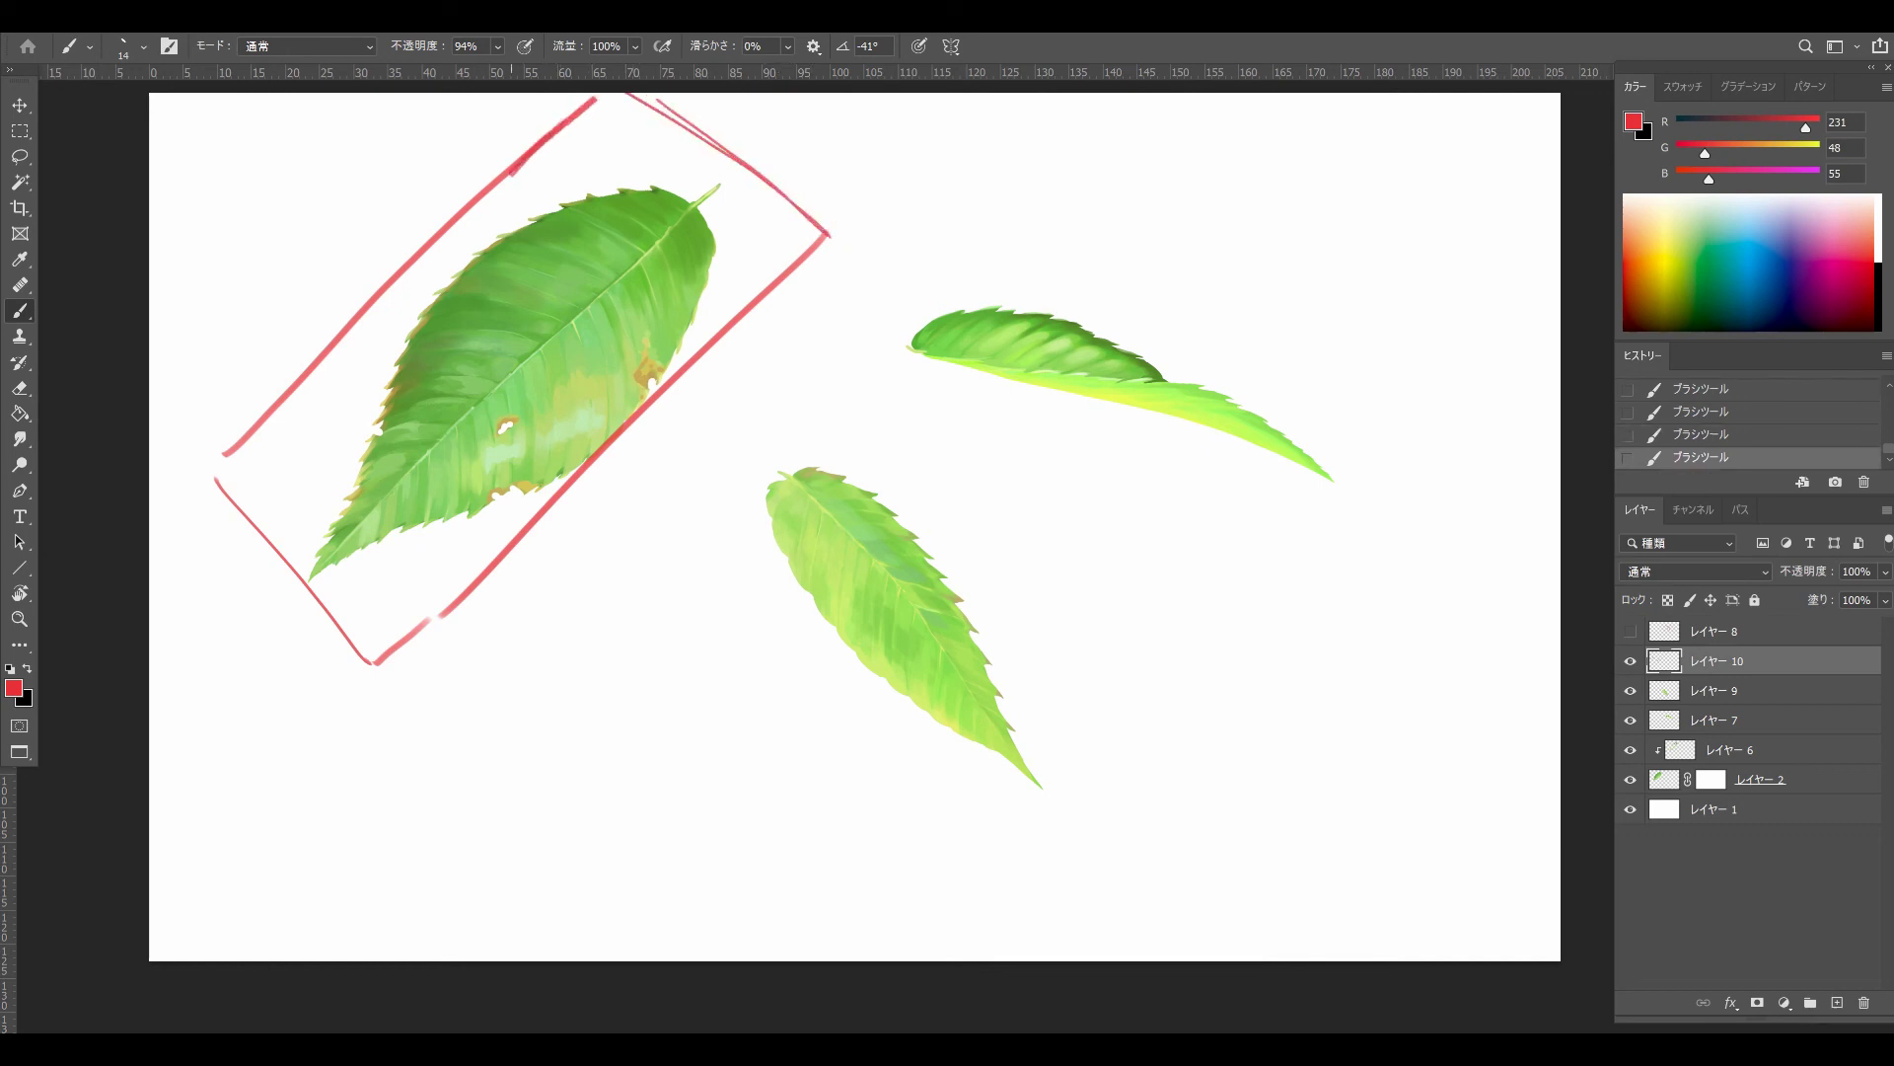
# Draw three red crosswise lines through the first leaf's frame, near the tip, at the middle and near the stem.
pyautogui.moveTo(286, 386); pyautogui.dragTo(478, 587)
pyautogui.moveTo(408, 272); pyautogui.dragTo(586, 458)
pyautogui.hotkey('ctrl', 'z')
pyautogui.moveTo(439, 237); pyautogui.dragTo(600, 406)
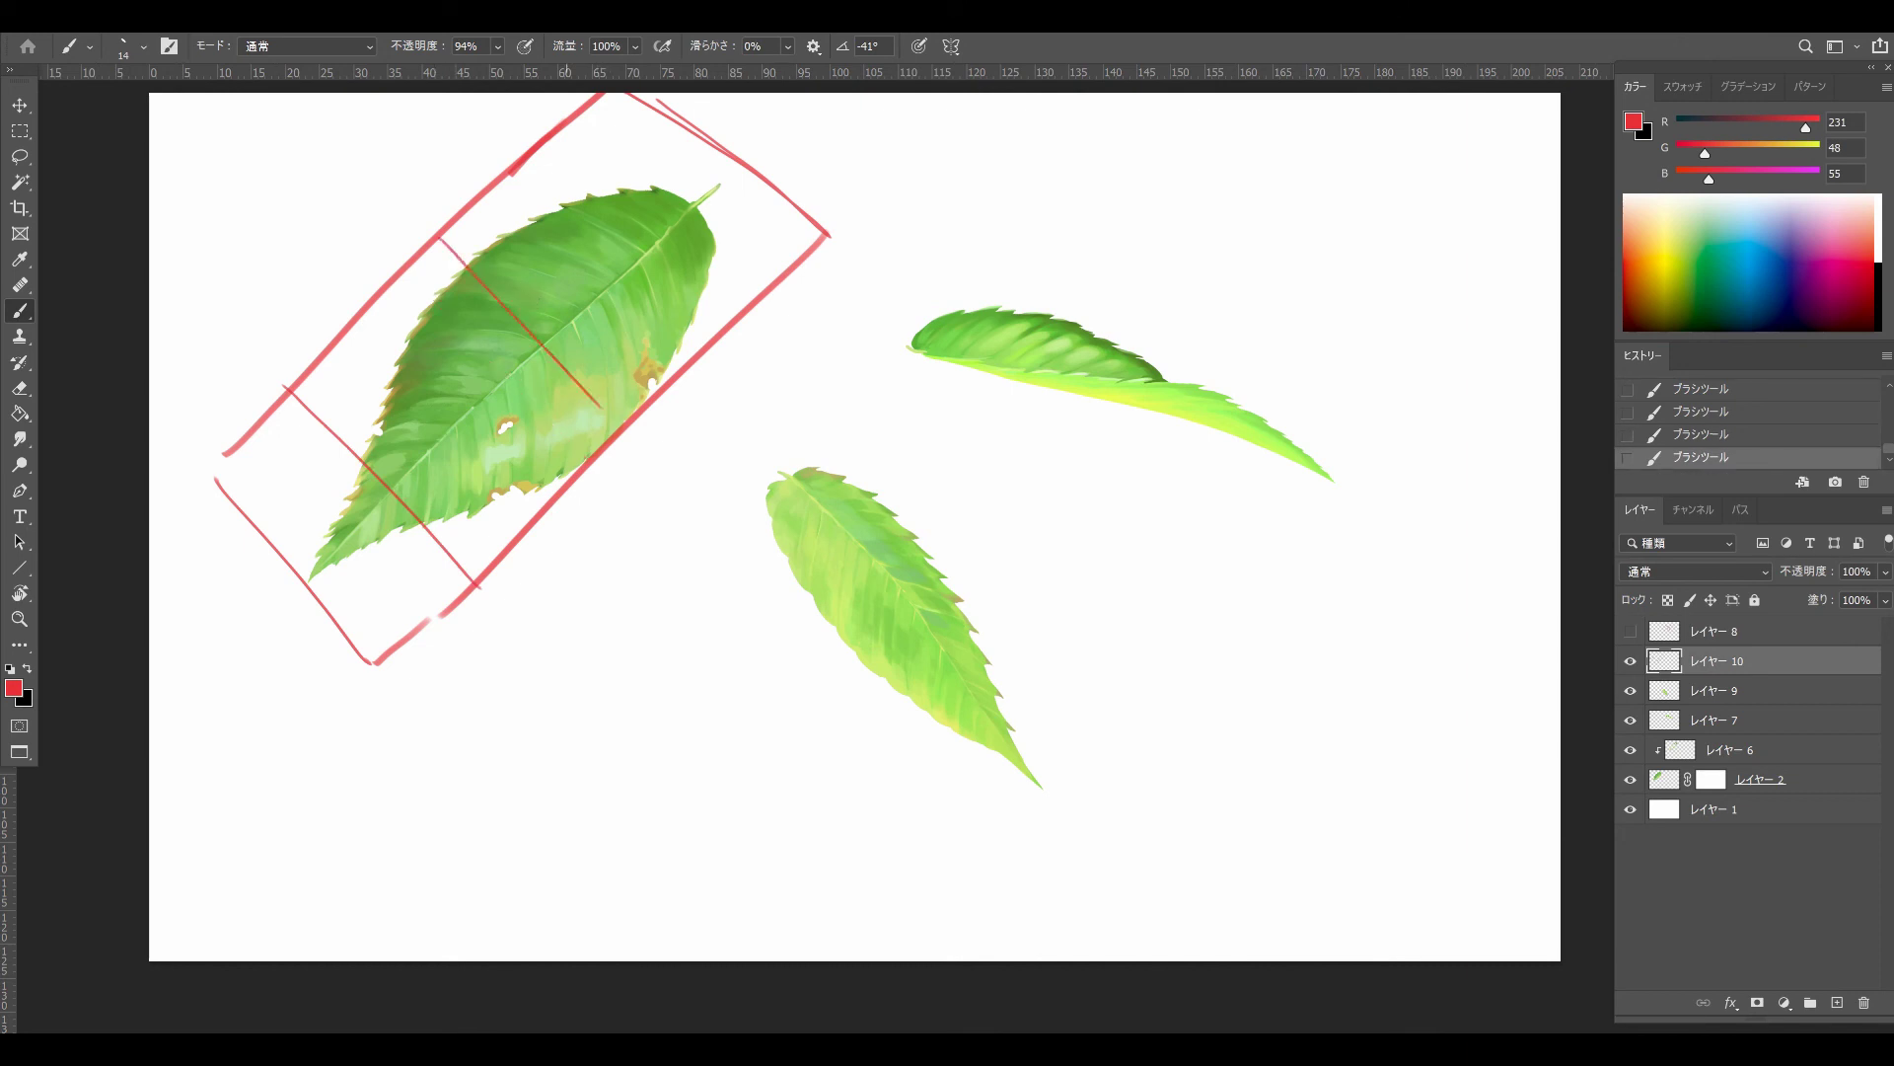
pyautogui.moveTo(528, 160); pyautogui.dragTo(734, 350)
# Draw two lengthwise red lines through the first leaf's frame, one on each side of the midrib.
pyautogui.moveTo(314, 586); pyautogui.dragTo(799, 148)
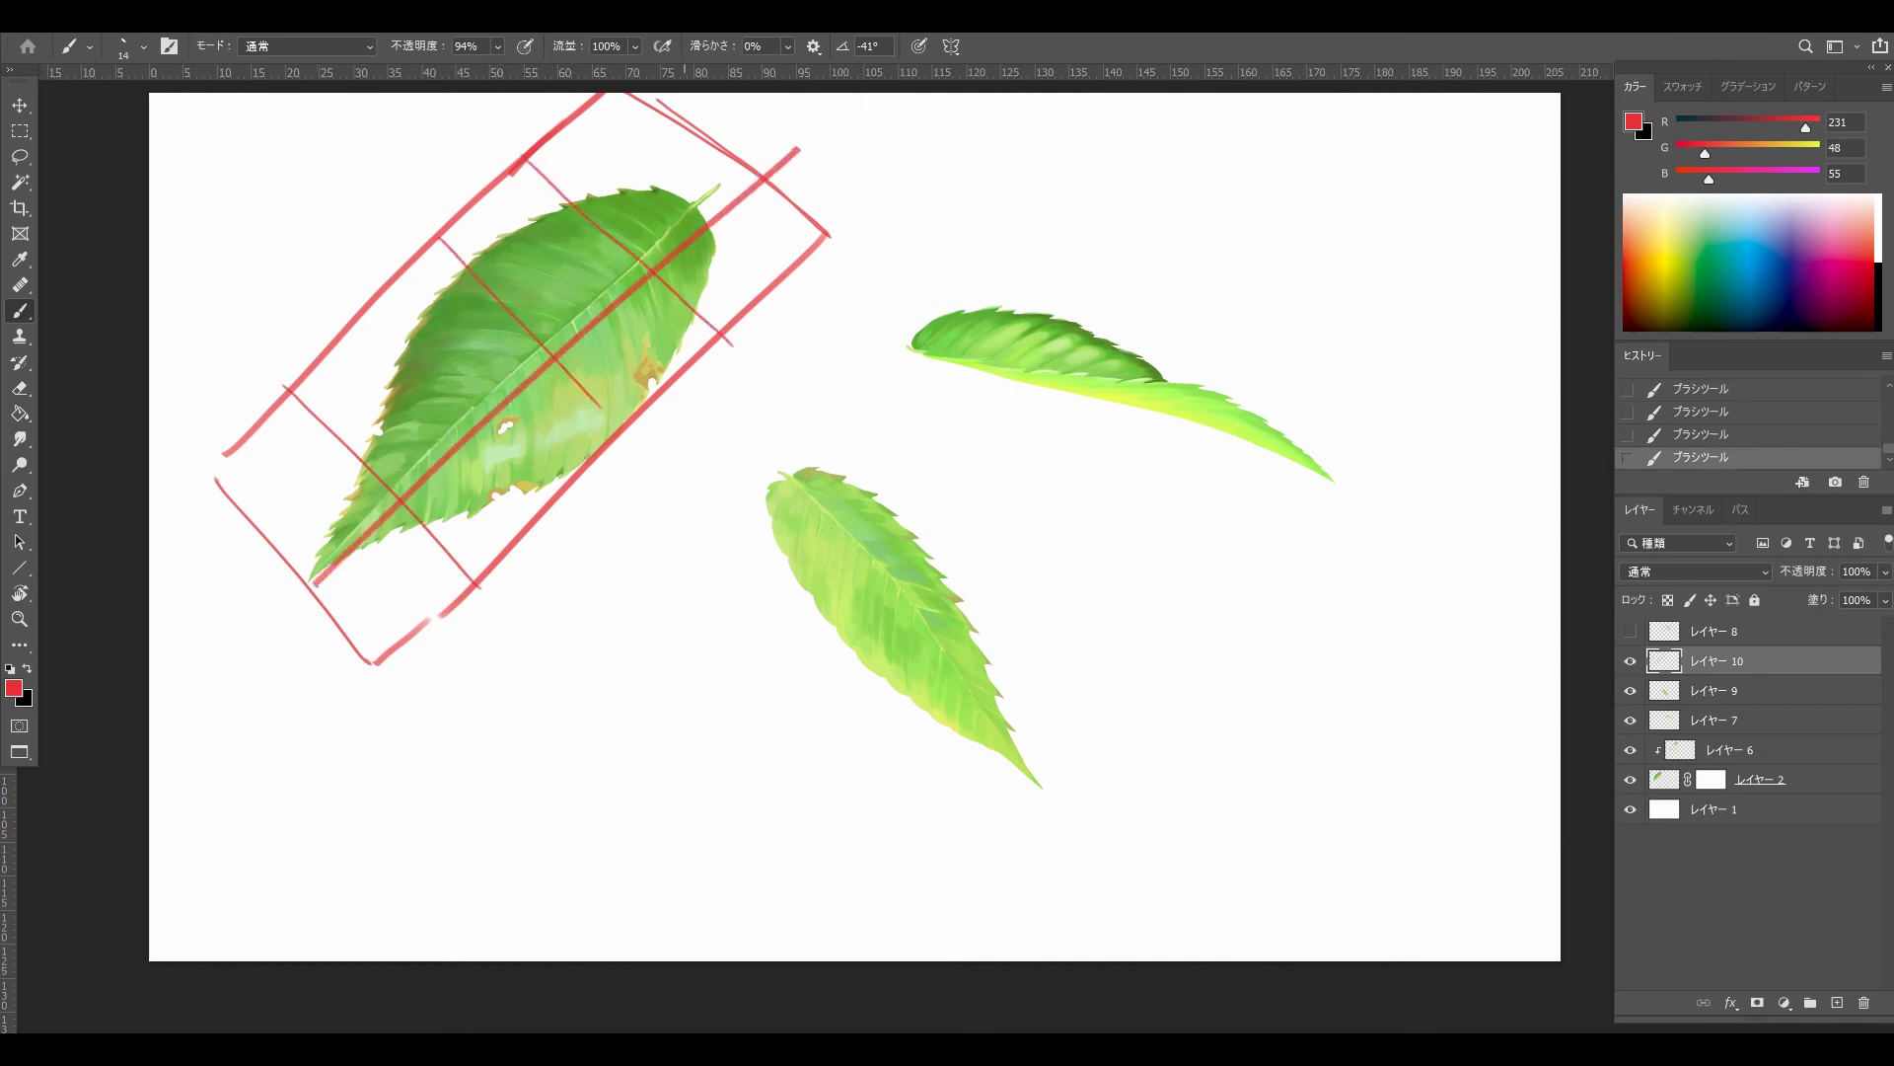
pyautogui.hotkey('ctrl', 'z')
pyautogui.moveTo(342, 632); pyautogui.dragTo(781, 212)
pyautogui.moveTo(265, 529); pyautogui.dragTo(683, 116)
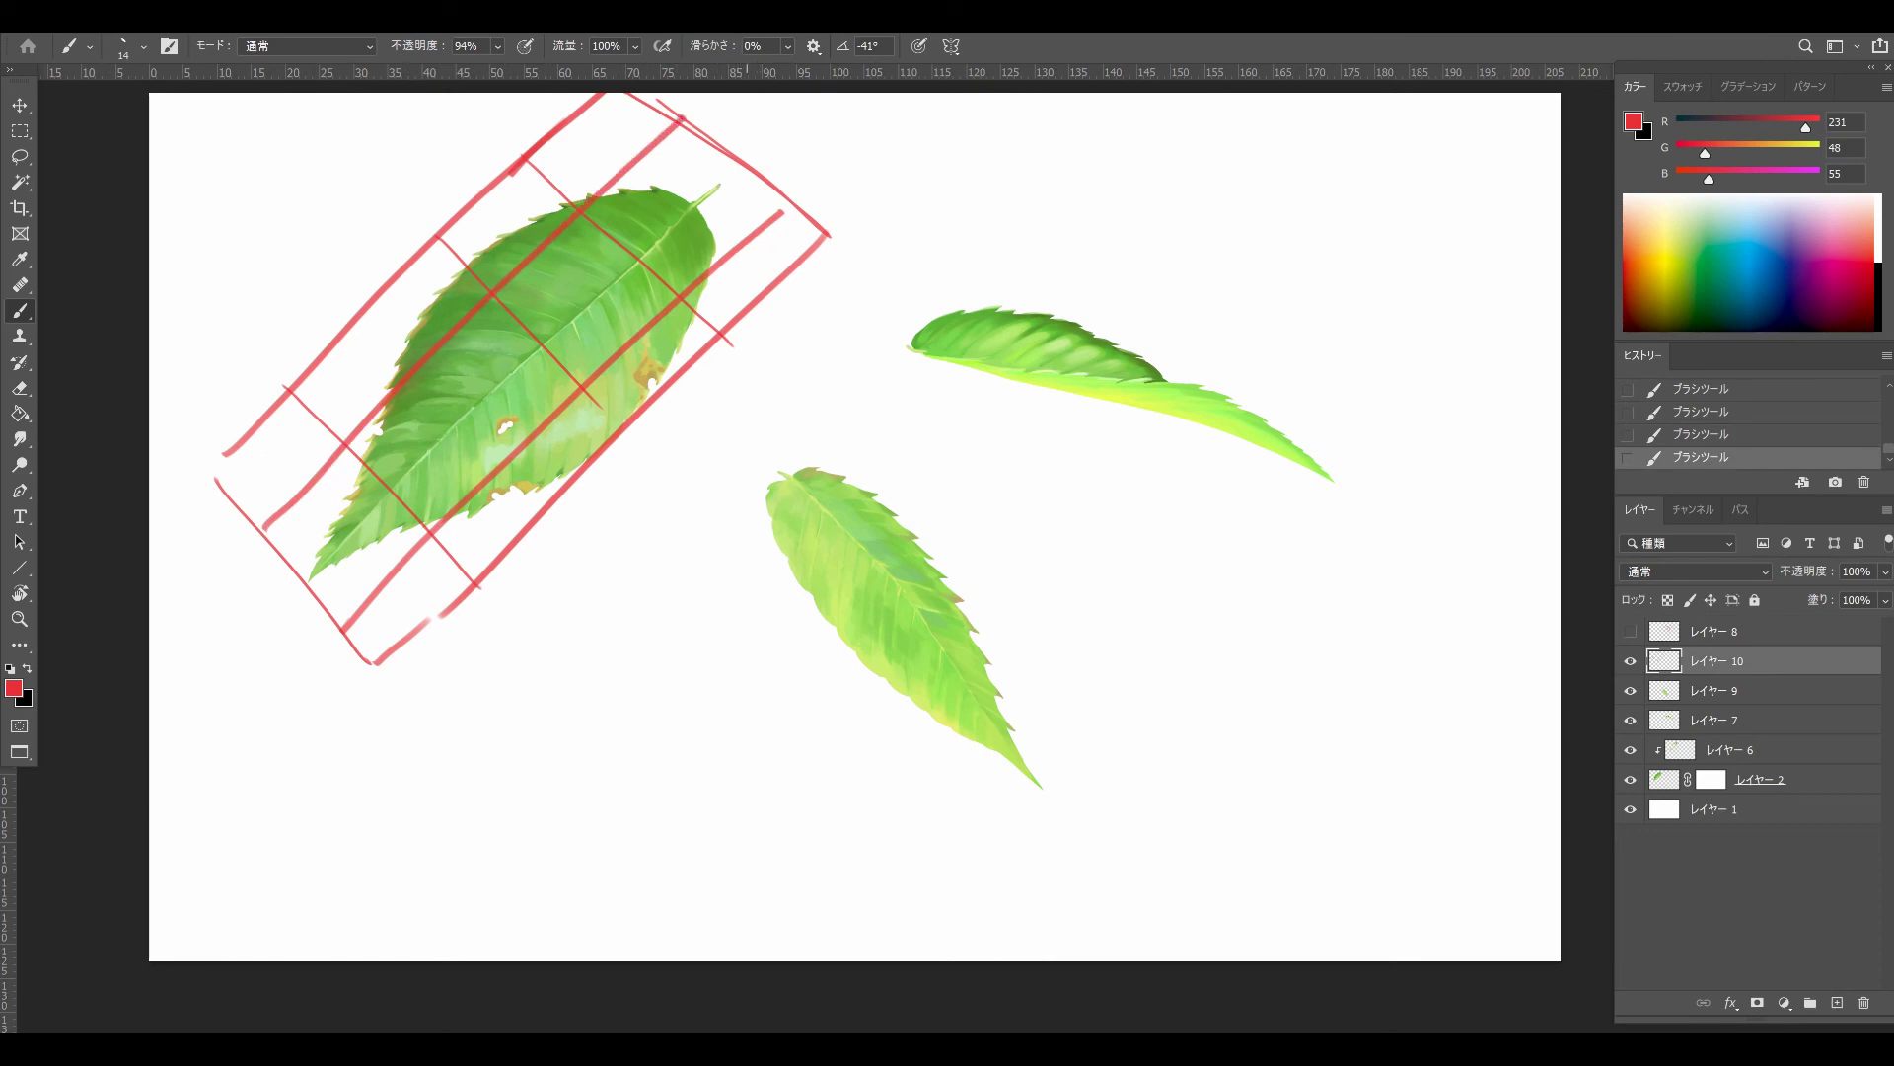
# Draw a long red guide line along the third leaf's lower edge, from the stem end to the tip.
pyautogui.moveTo(748, 474); pyautogui.dragTo(851, 634)
pyautogui.hotkey('ctrl', 'z')
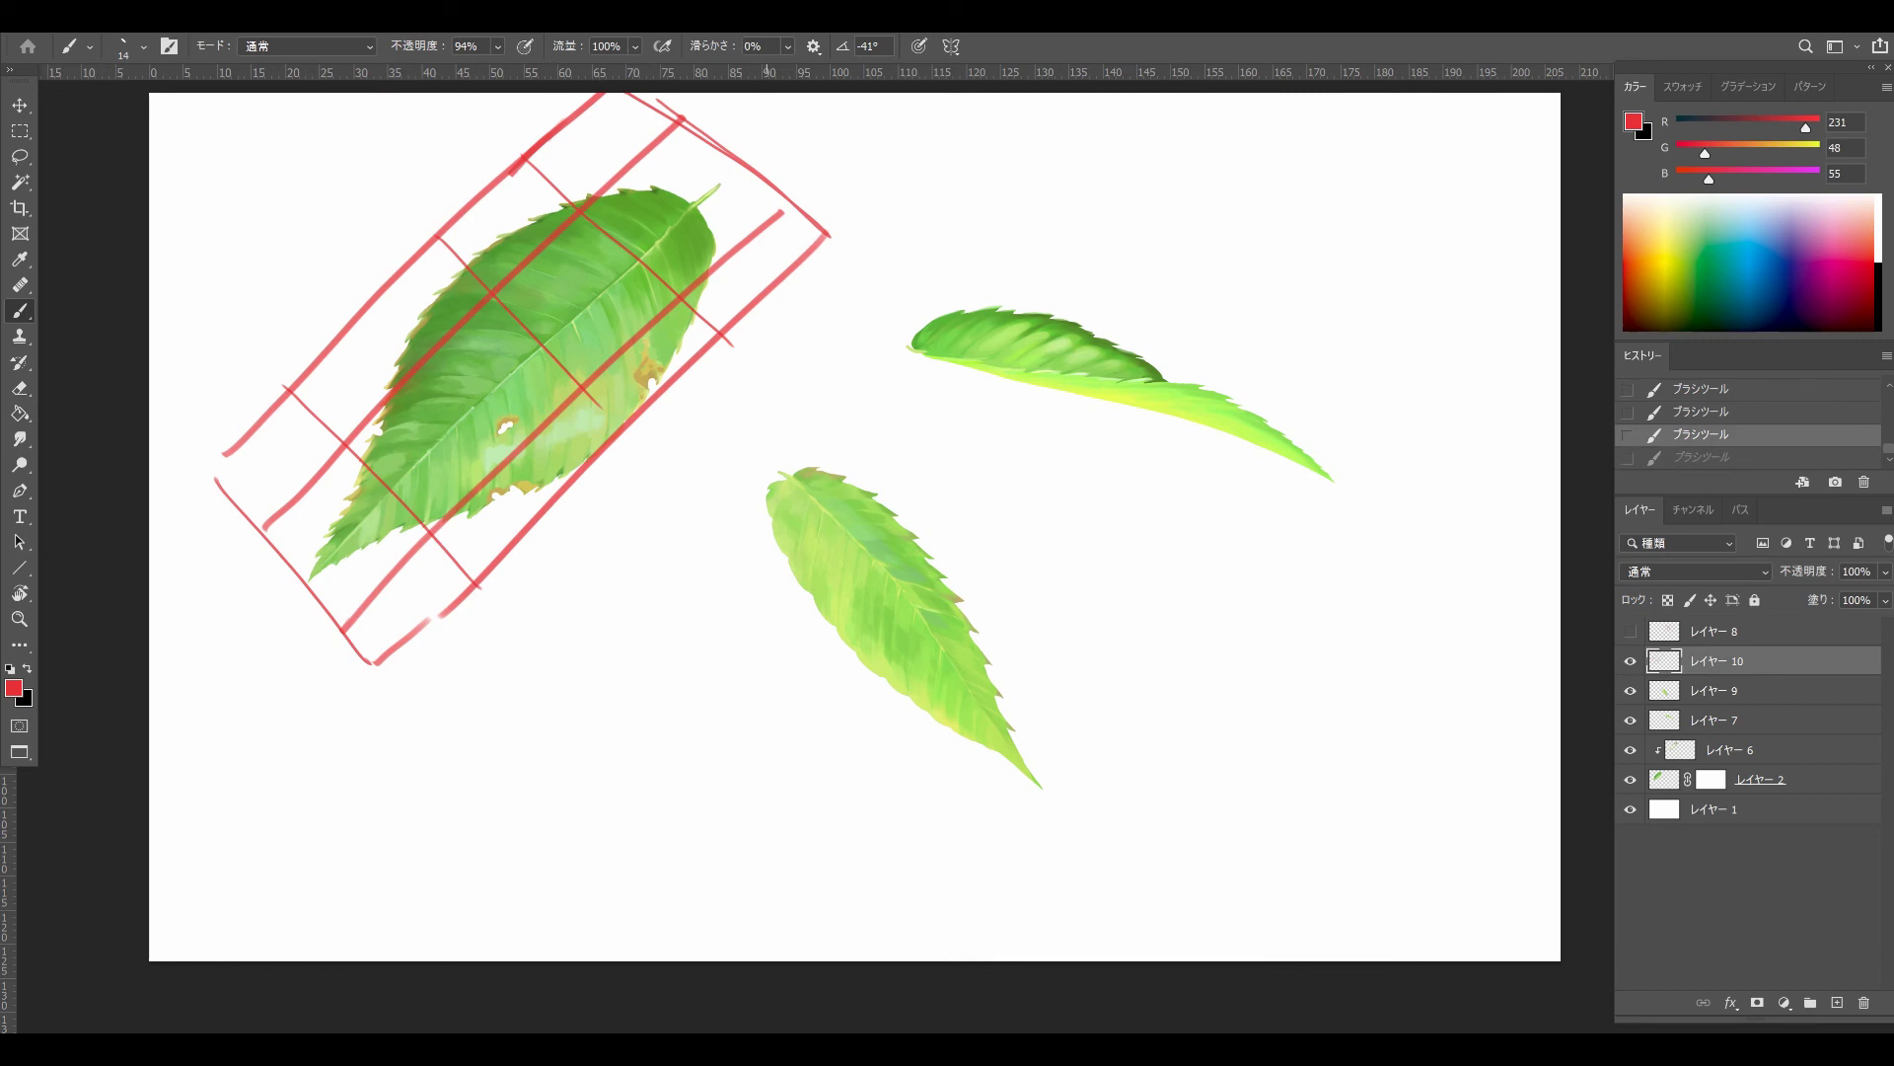
pyautogui.moveTo(736, 480); pyautogui.dragTo(992, 838)
pyautogui.hotkey('ctrl', 'z')
pyautogui.moveTo(701, 476); pyautogui.dragTo(992, 828)
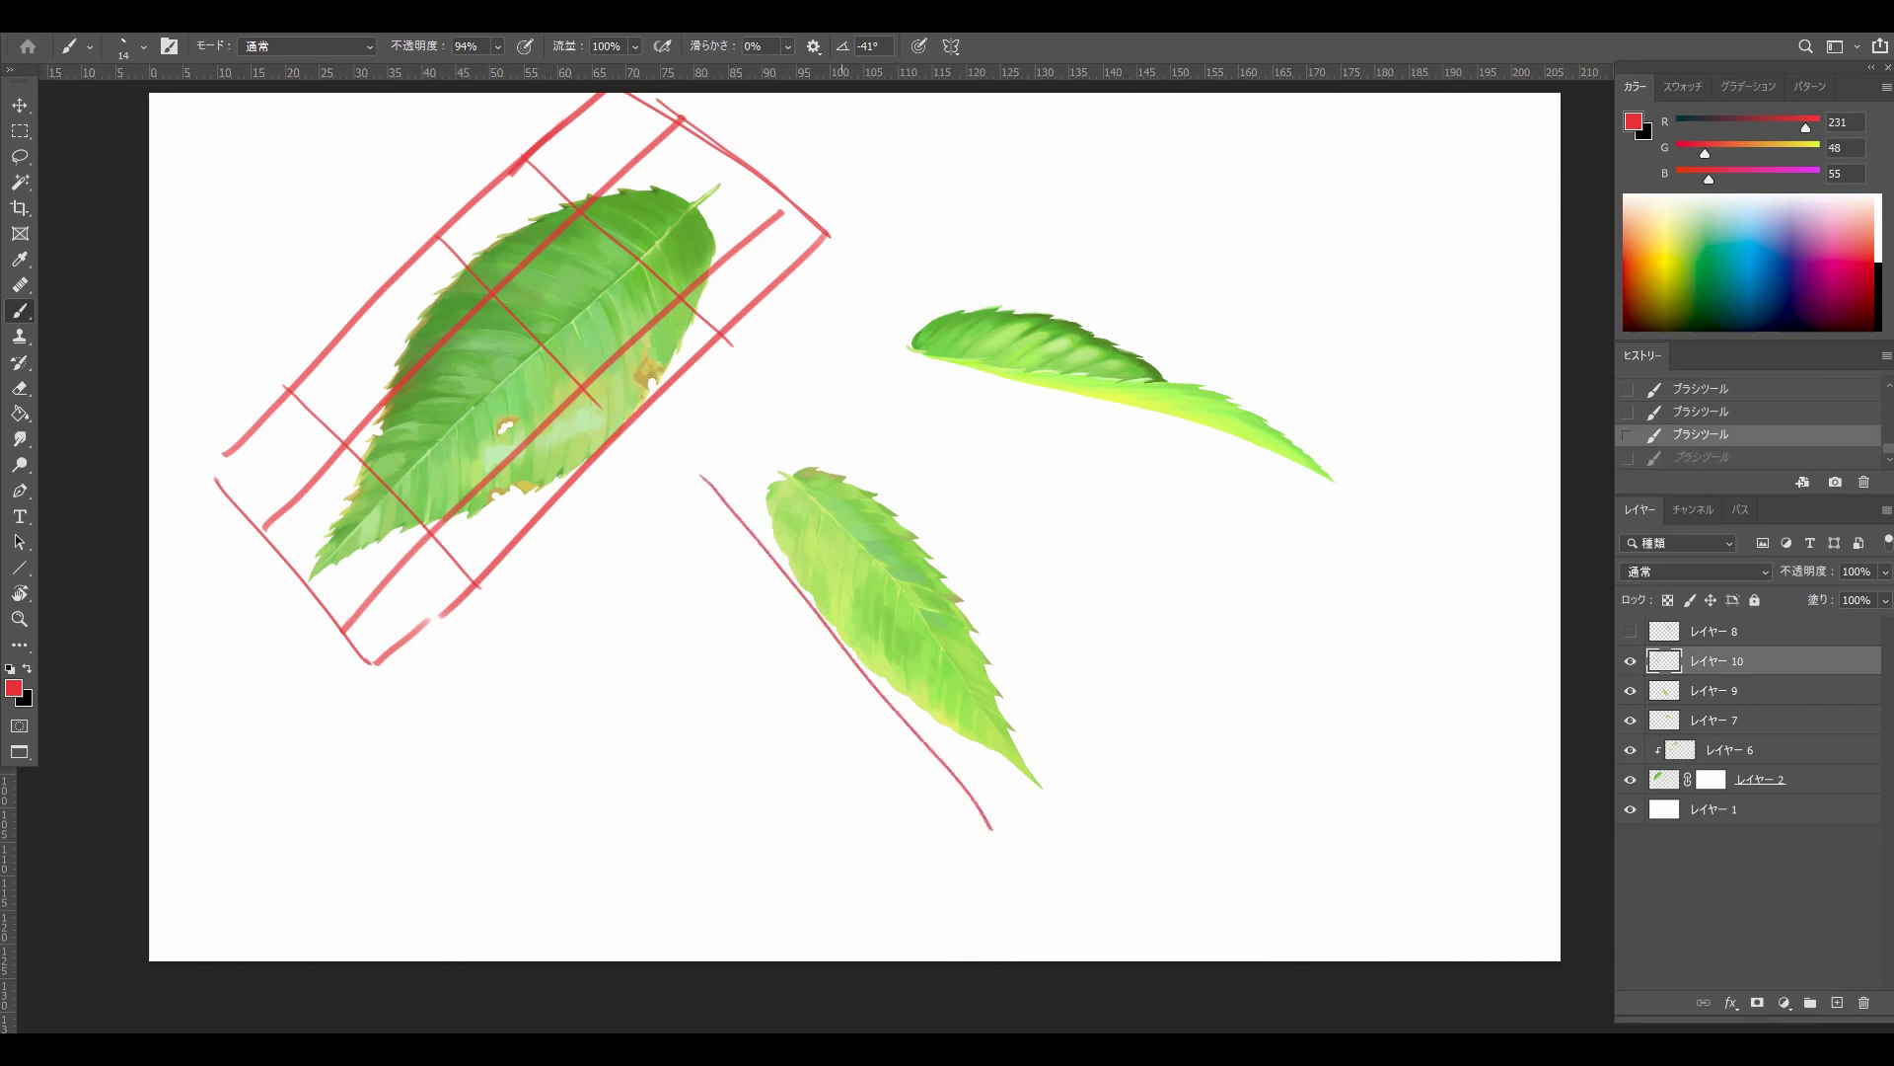
# Draw the short red end lines of the third leaf's frame at the stem and at the tip.
pyautogui.moveTo(704, 481); pyautogui.dragTo(844, 382)
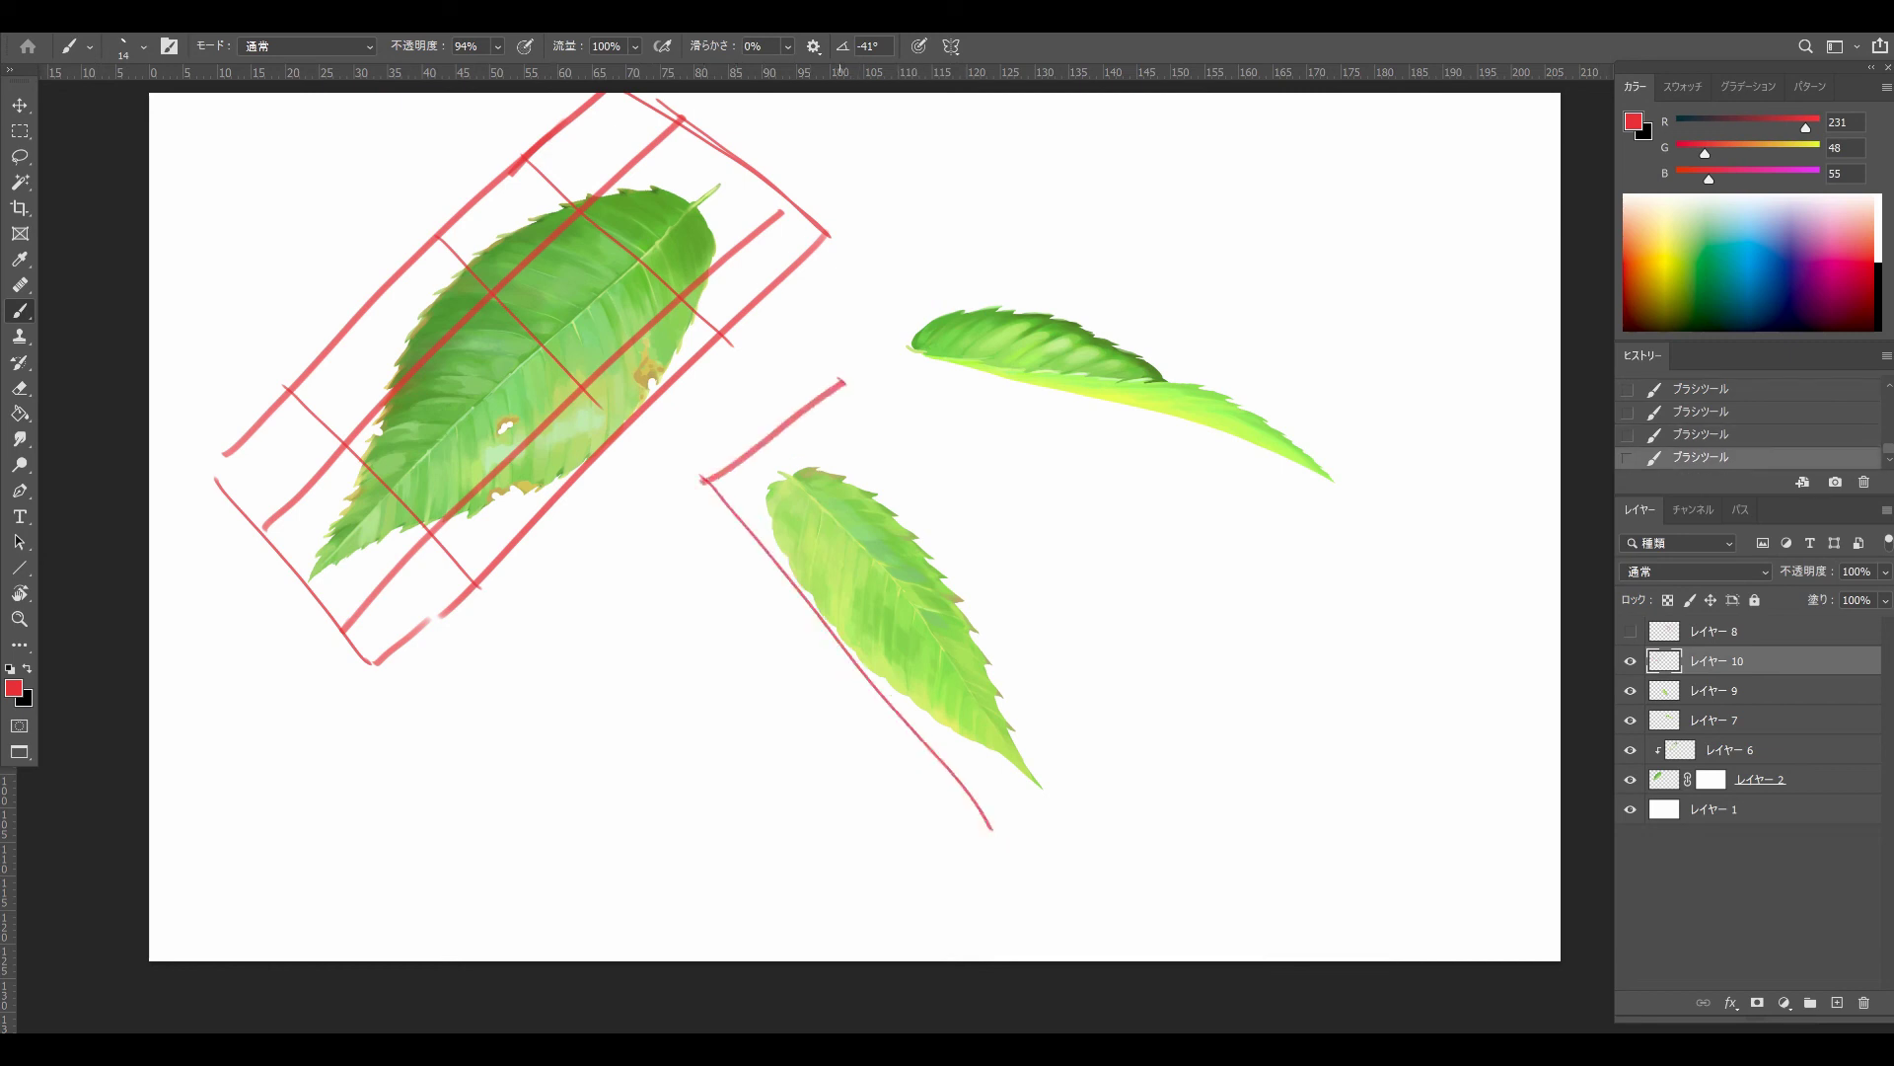
pyautogui.hotkey('ctrl', 'z')
pyautogui.hotkey('ctrl', 'z')
pyautogui.moveTo(703, 483); pyautogui.dragTo(875, 444)
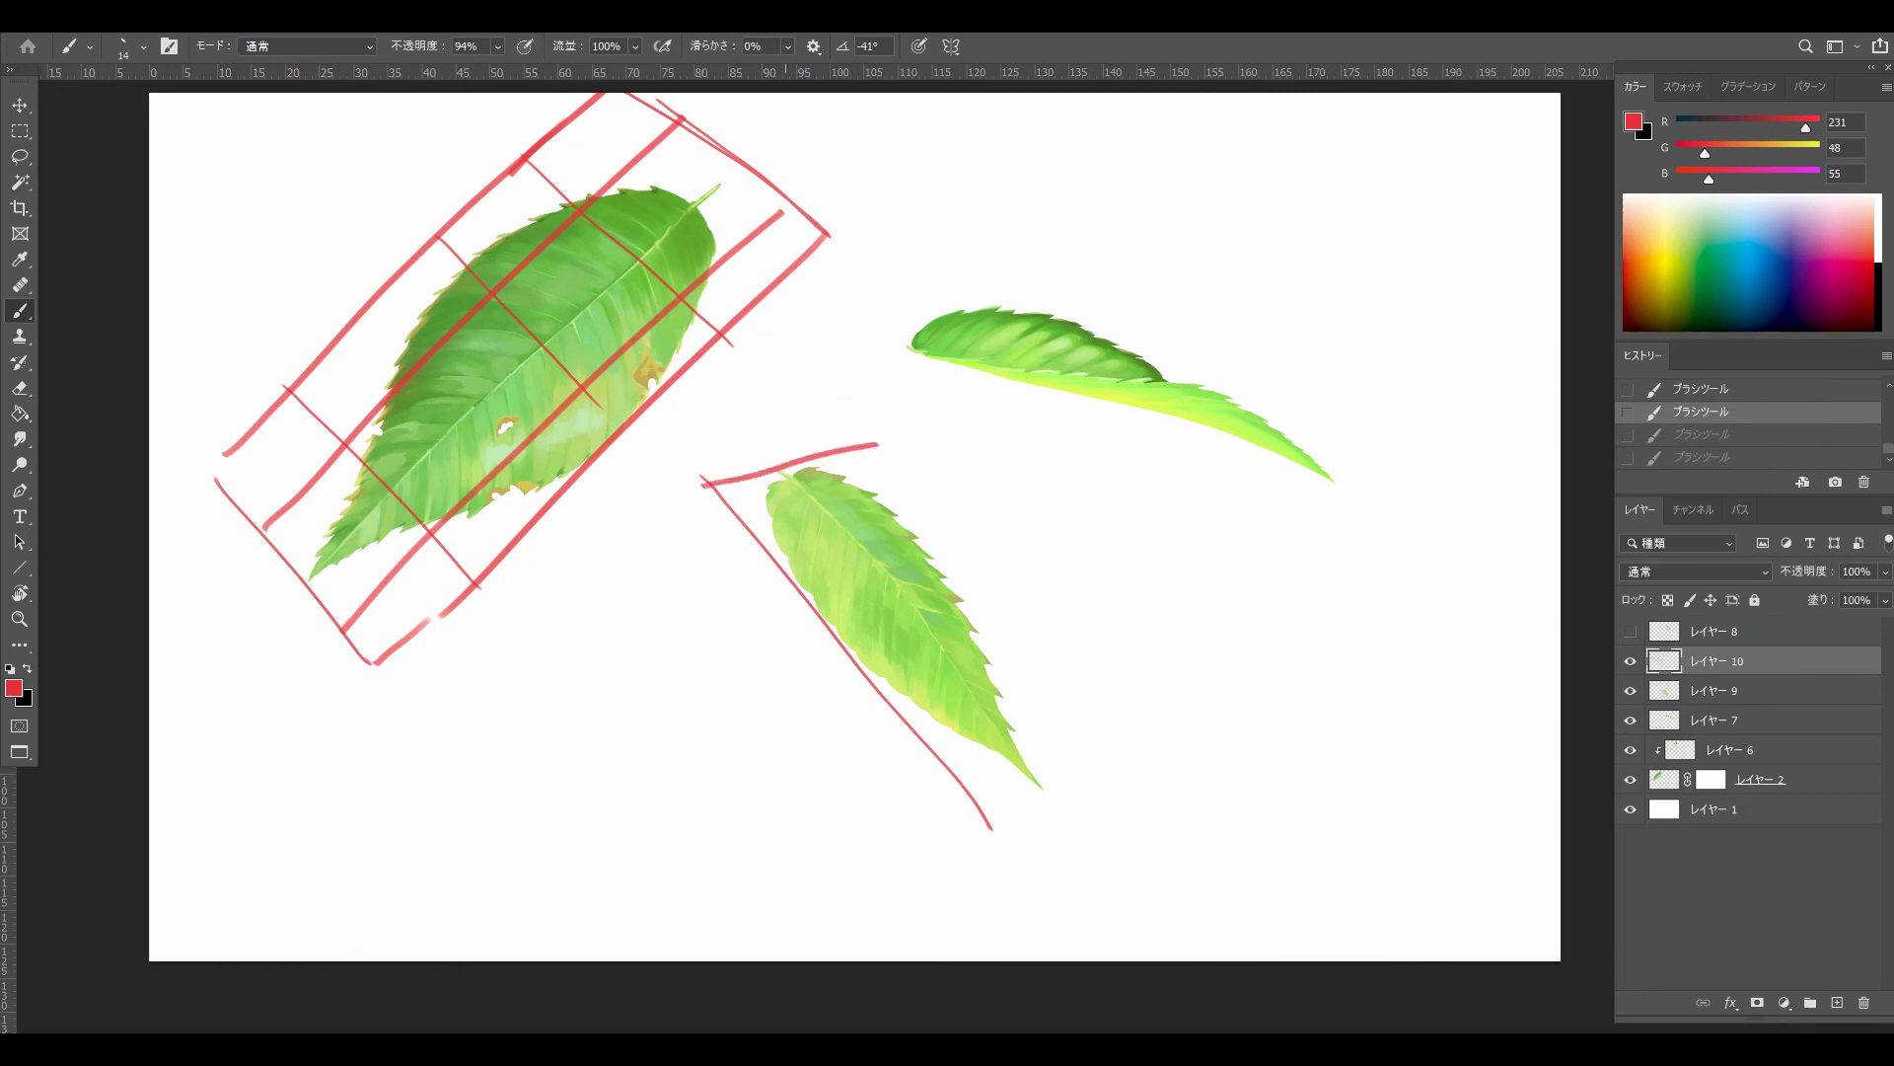
pyautogui.hotkey('ctrl', 'z')
pyautogui.moveTo(704, 482); pyautogui.dragTo(829, 439)
pyautogui.hotkey('ctrl', 'z')
pyautogui.moveTo(990, 827)
pyautogui.mouseDown()
pyautogui.moveTo(1001, 840)
pyautogui.moveTo(1107, 710)
pyautogui.moveTo(1101, 738)
pyautogui.mouseUp()
pyautogui.hotkey('ctrl', 'z')
pyautogui.hotkey('ctrl', 'z')
pyautogui.moveTo(1000, 857); pyautogui.dragTo(1095, 721)
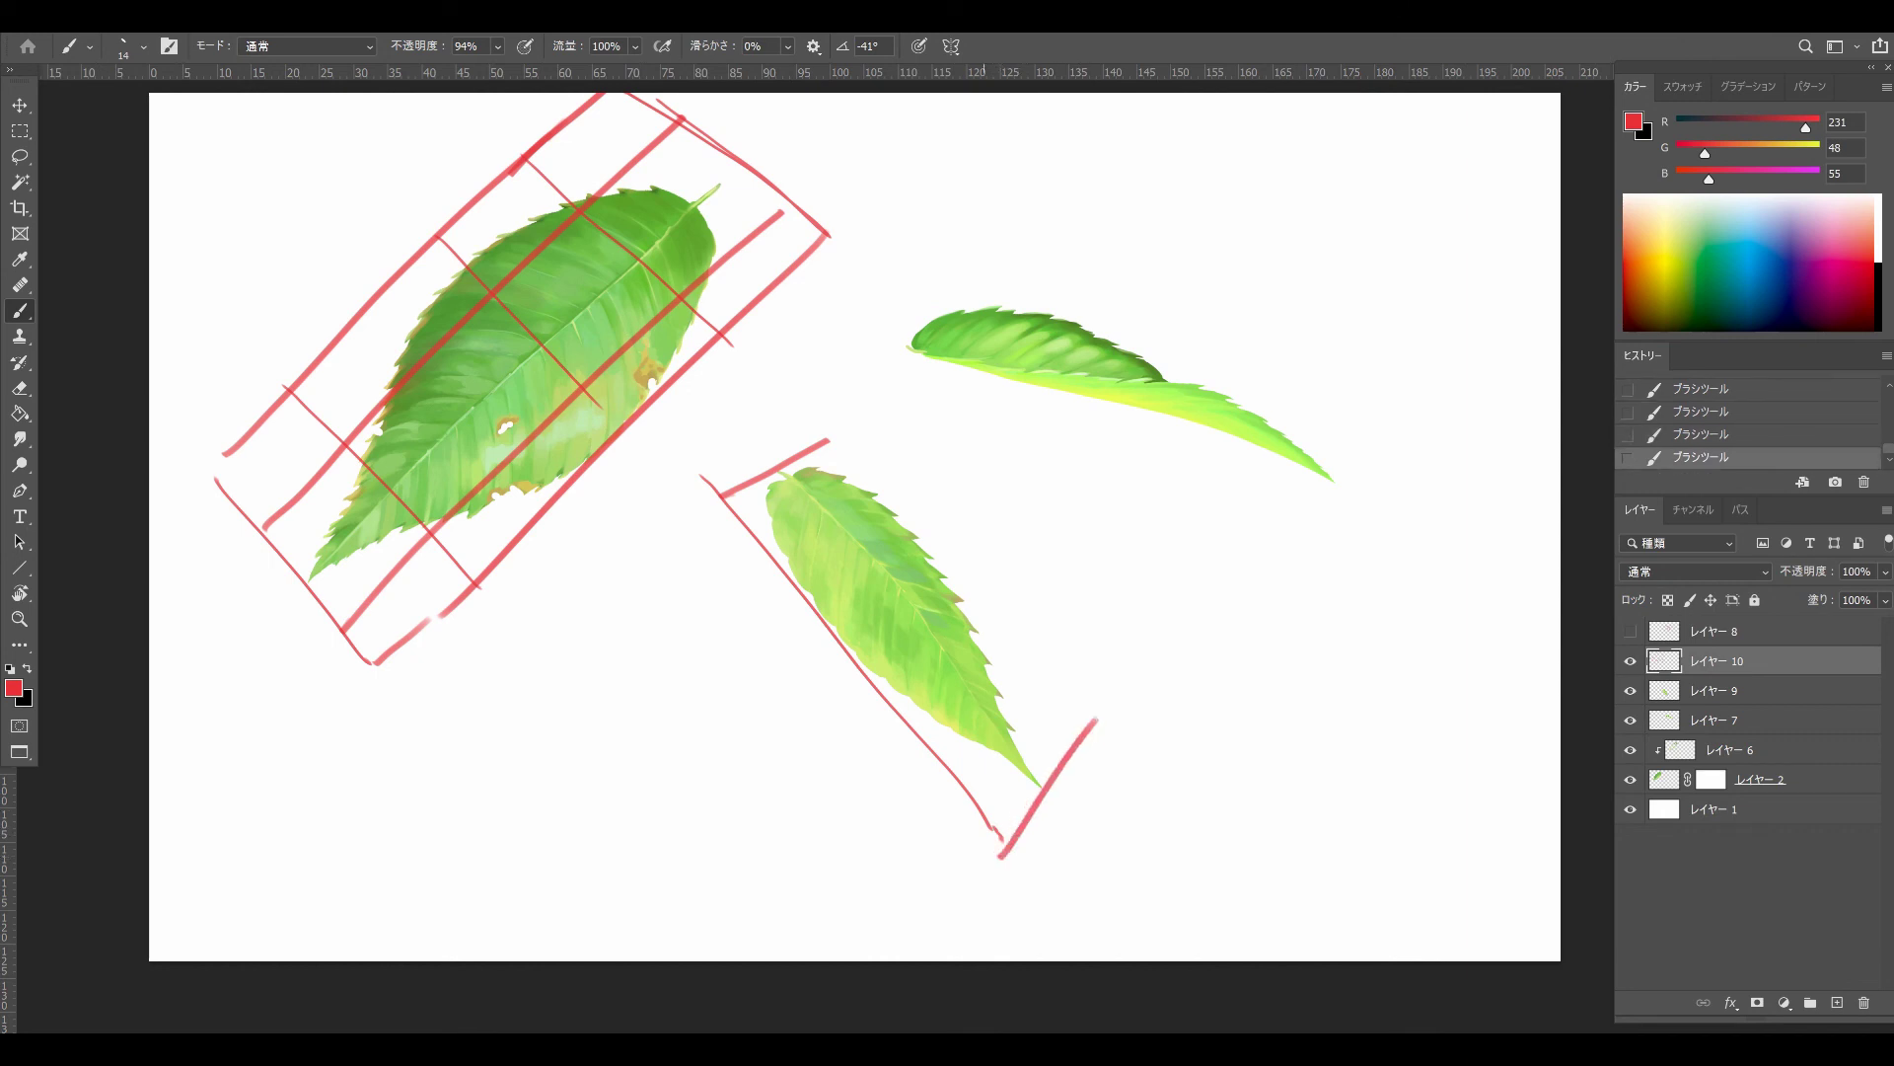
# Close the third leaf's frame along its upper edge and draw two lengthwise red lines inside the frame.
pyautogui.moveTo(828, 432); pyautogui.dragTo(1101, 757)
pyautogui.hotkey('ctrl', 'z')
pyautogui.moveTo(828, 435); pyautogui.dragTo(1107, 750)
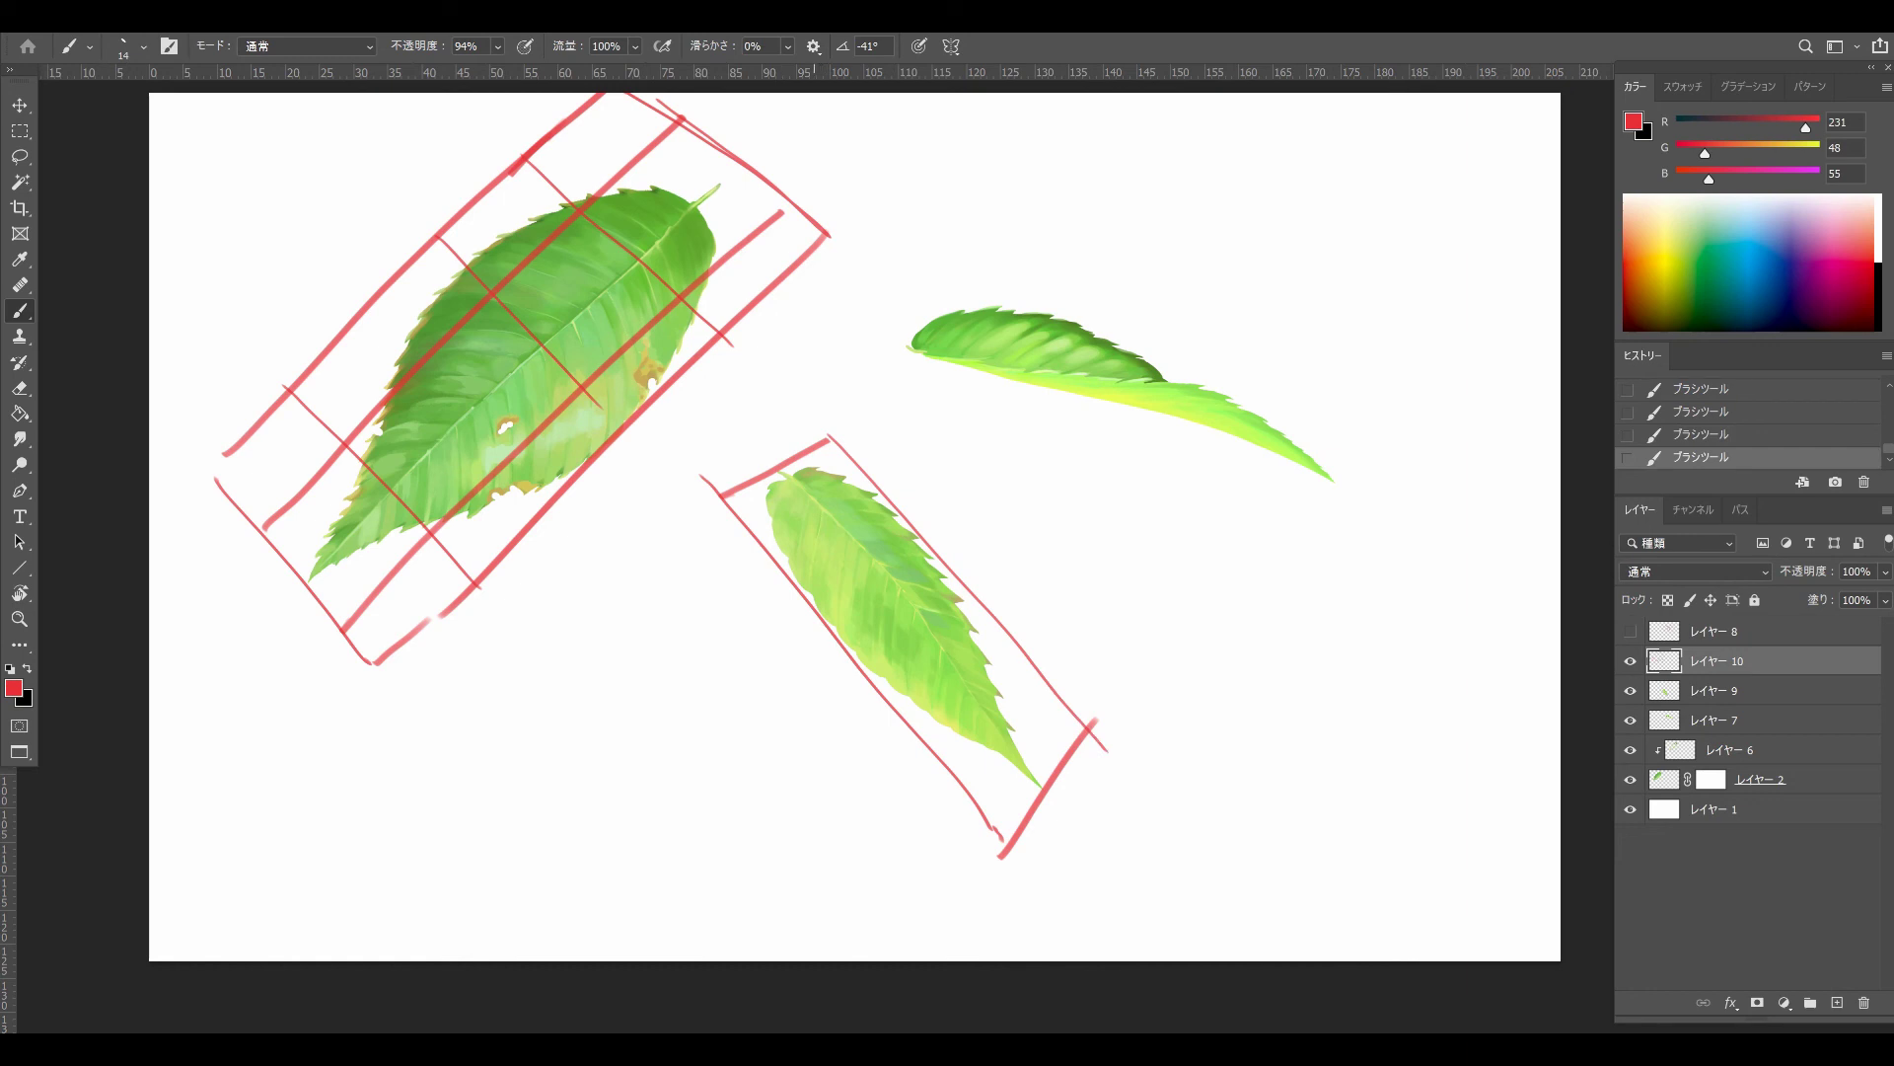
pyautogui.moveTo(811, 451); pyautogui.dragTo(1078, 762)
pyautogui.hotkey('ctrl', 'z')
pyautogui.moveTo(813, 451); pyautogui.dragTo(1077, 762)
pyautogui.hotkey('ctrl', 'z')
pyautogui.moveTo(811, 451); pyautogui.dragTo(1080, 755)
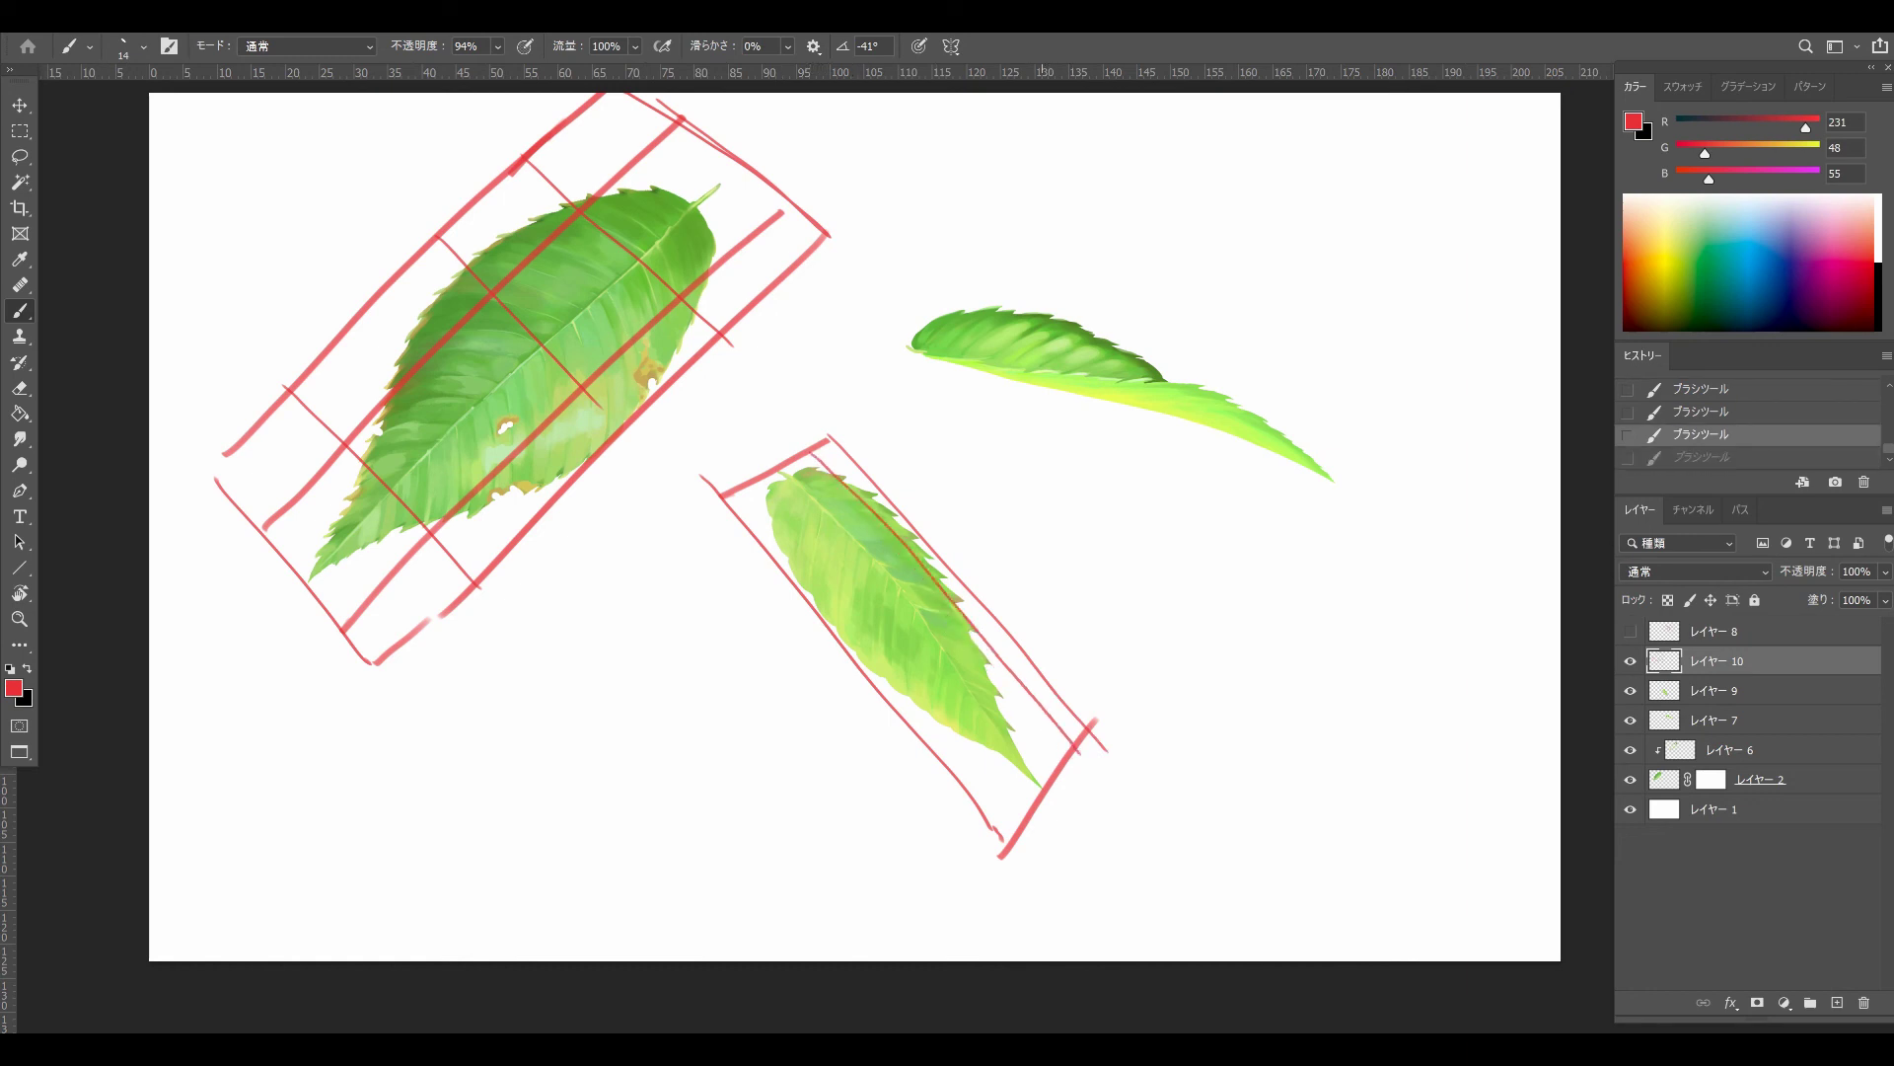
pyautogui.moveTo(769, 484); pyautogui.dragTo(1050, 817)
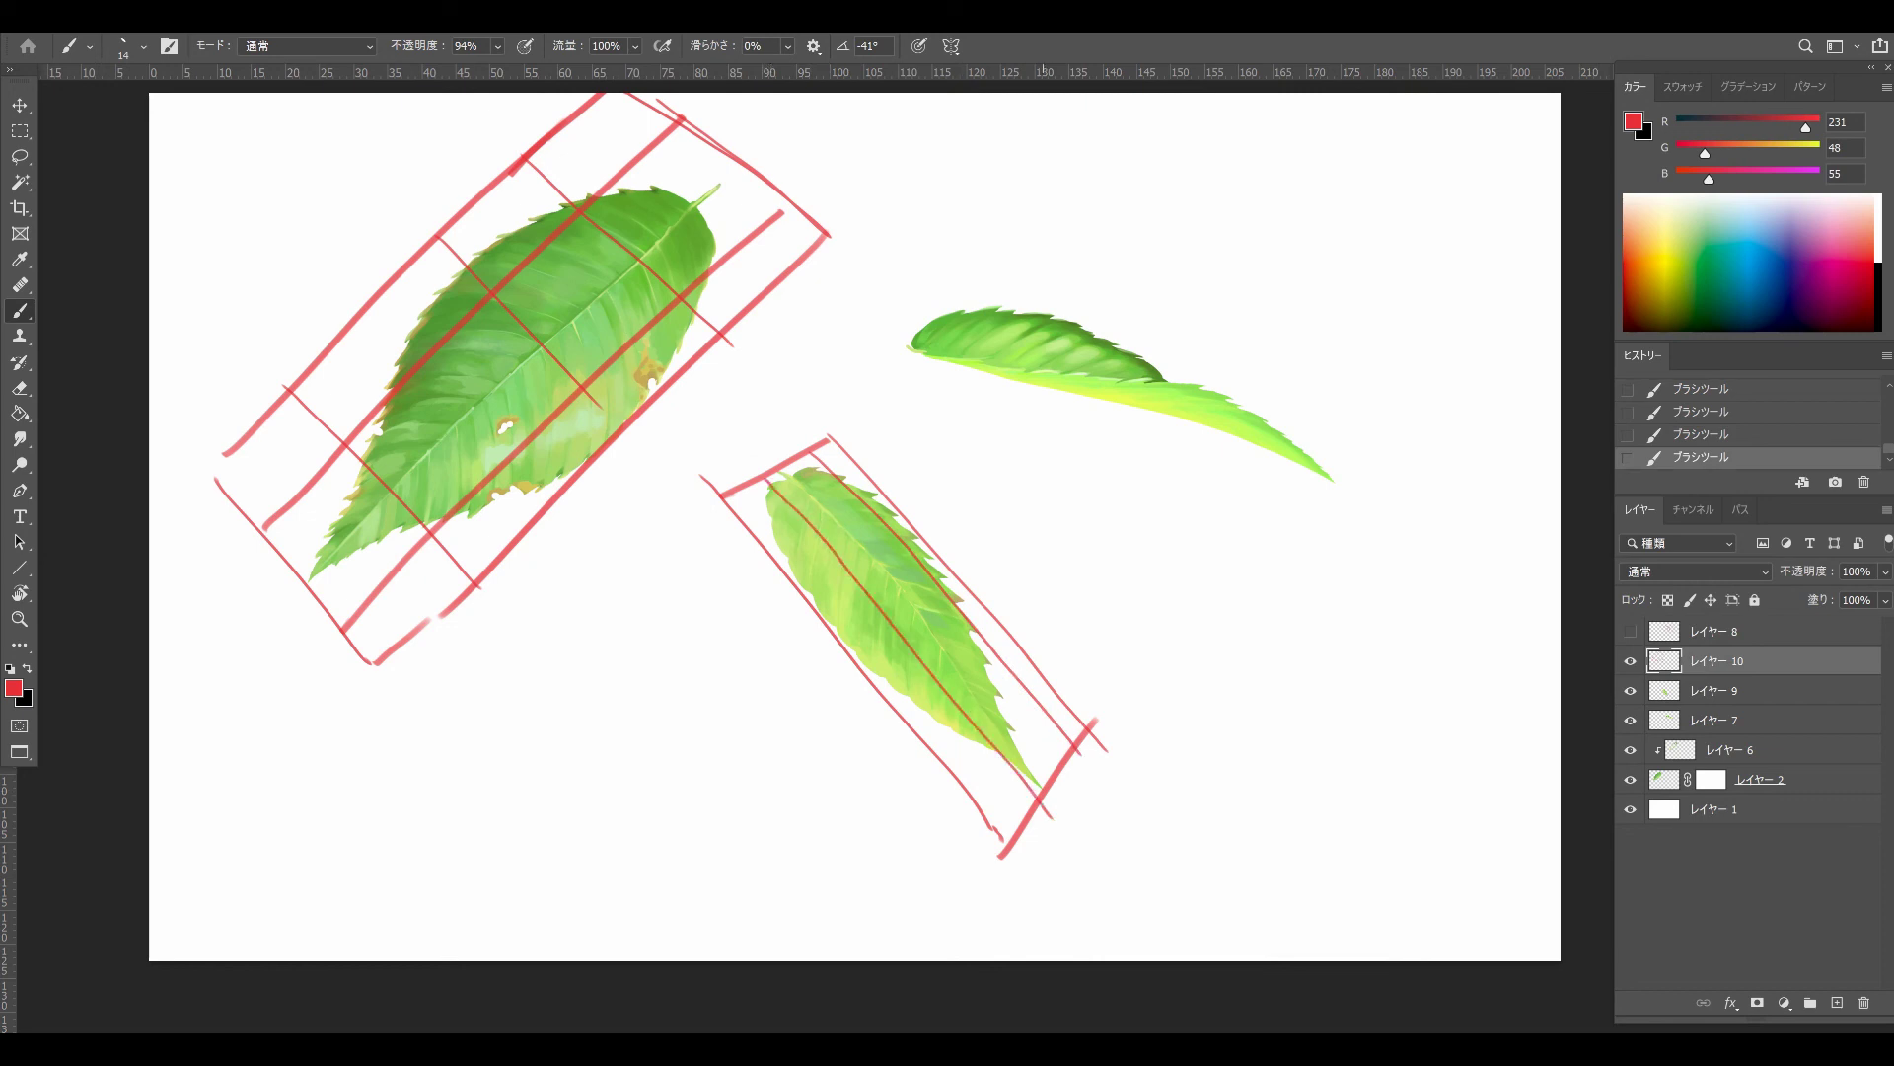
# Draw a red crosswise line through the middle of the third leaf's frame.
pyautogui.moveTo(873, 478)
pyautogui.mouseDown()
pyautogui.moveTo(782, 535)
pyautogui.moveTo(771, 564)
pyautogui.mouseUp()
pyautogui.hotkey('ctrl', 'z')
pyautogui.hotkey('ctrl', 'z')
pyautogui.moveTo(850, 656); pyautogui.dragTo(962, 575)
pyautogui.moveTo(1036, 663); pyautogui.dragTo(950, 798)
pyautogui.hotkey('ctrl', 'z')
# Rework the tip end of the third leaf's frame by erasing and redrawing its end line more steeply.
pyautogui.press('e')
pyautogui.press('e')
pyautogui.moveTo(1086, 728)
pyautogui.mouseDown()
pyautogui.moveTo(1036, 801)
pyautogui.moveTo(1100, 703)
pyautogui.moveTo(1009, 872)
pyautogui.mouseUp()
pyautogui.press('b')
pyautogui.hotkey('ctrl', 'z')
# Draw a red crosswise line through the third leaf's frame near the tip.
pyautogui.moveTo(1014, 638); pyautogui.dragTo(949, 789)
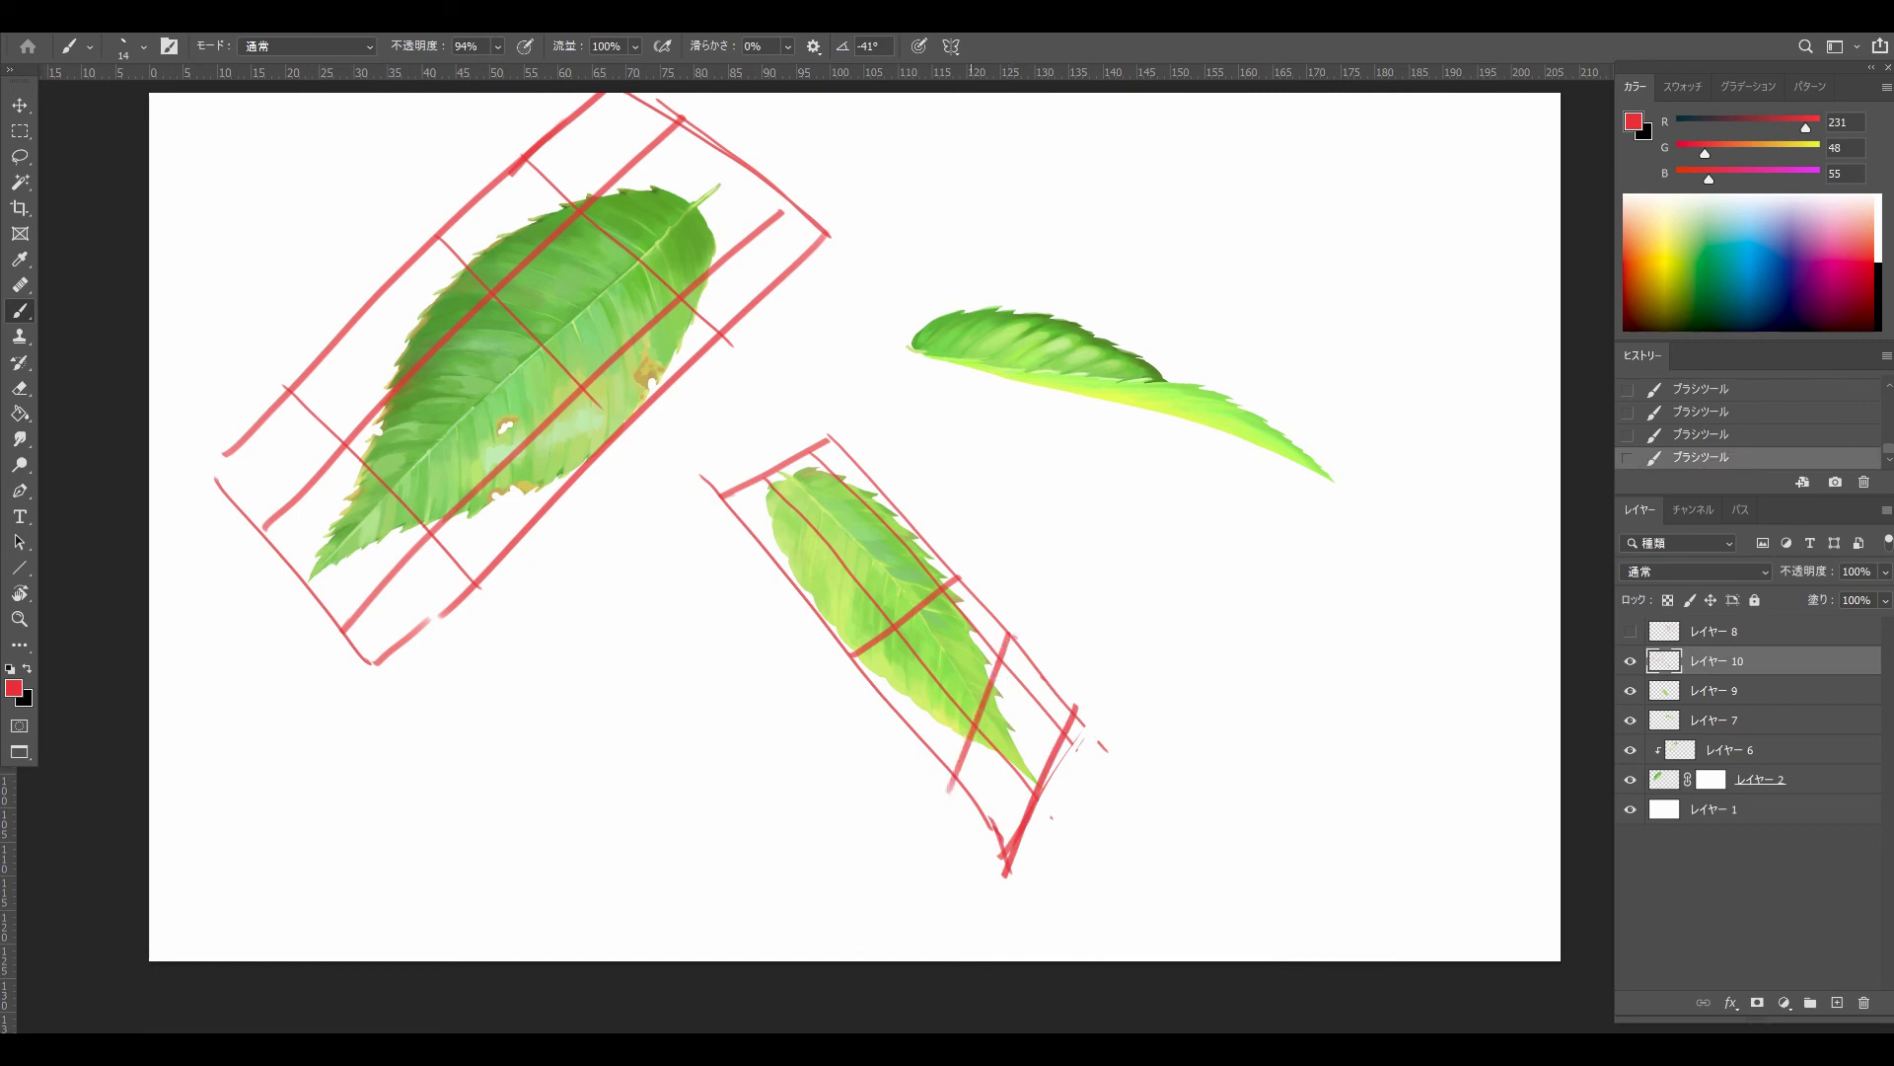
pyautogui.hotkey('ctrl', 'z')
pyautogui.moveTo(1014, 638); pyautogui.dragTo(937, 754)
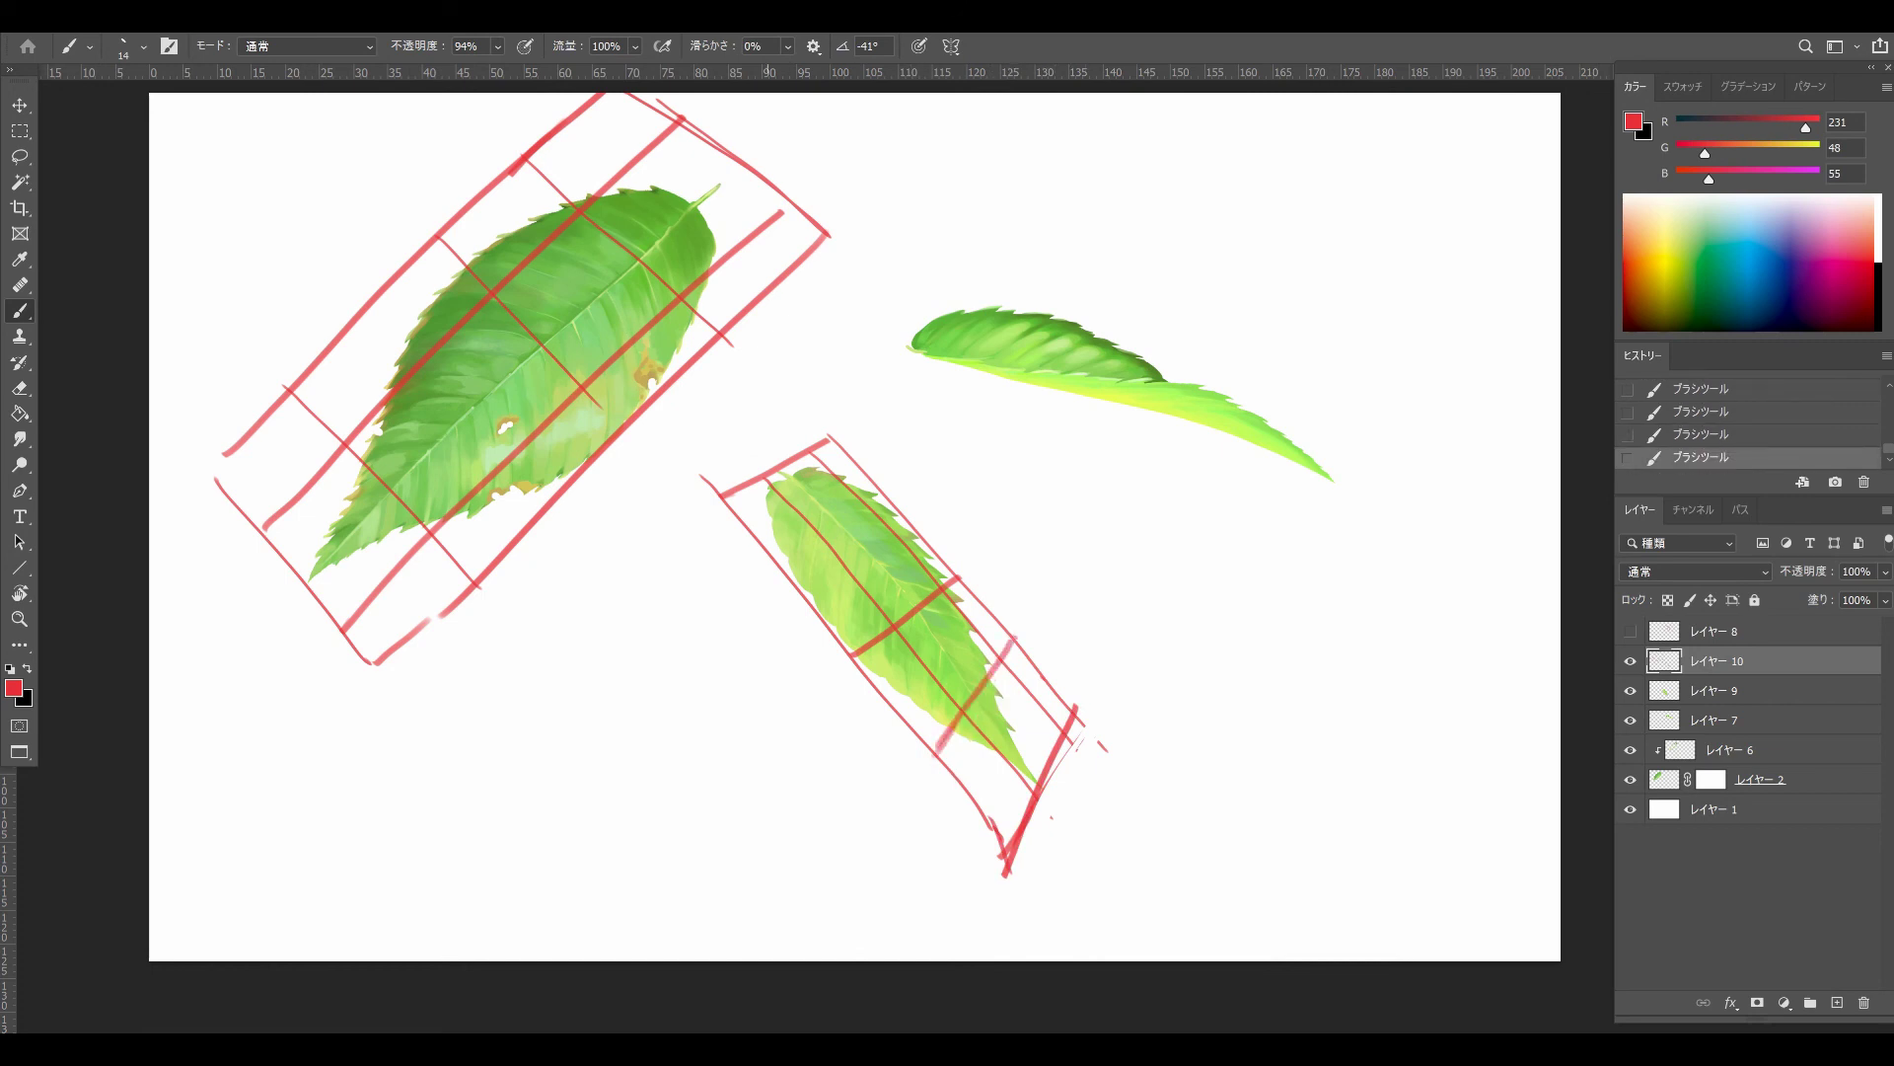
pyautogui.hotkey('ctrl', 'z')
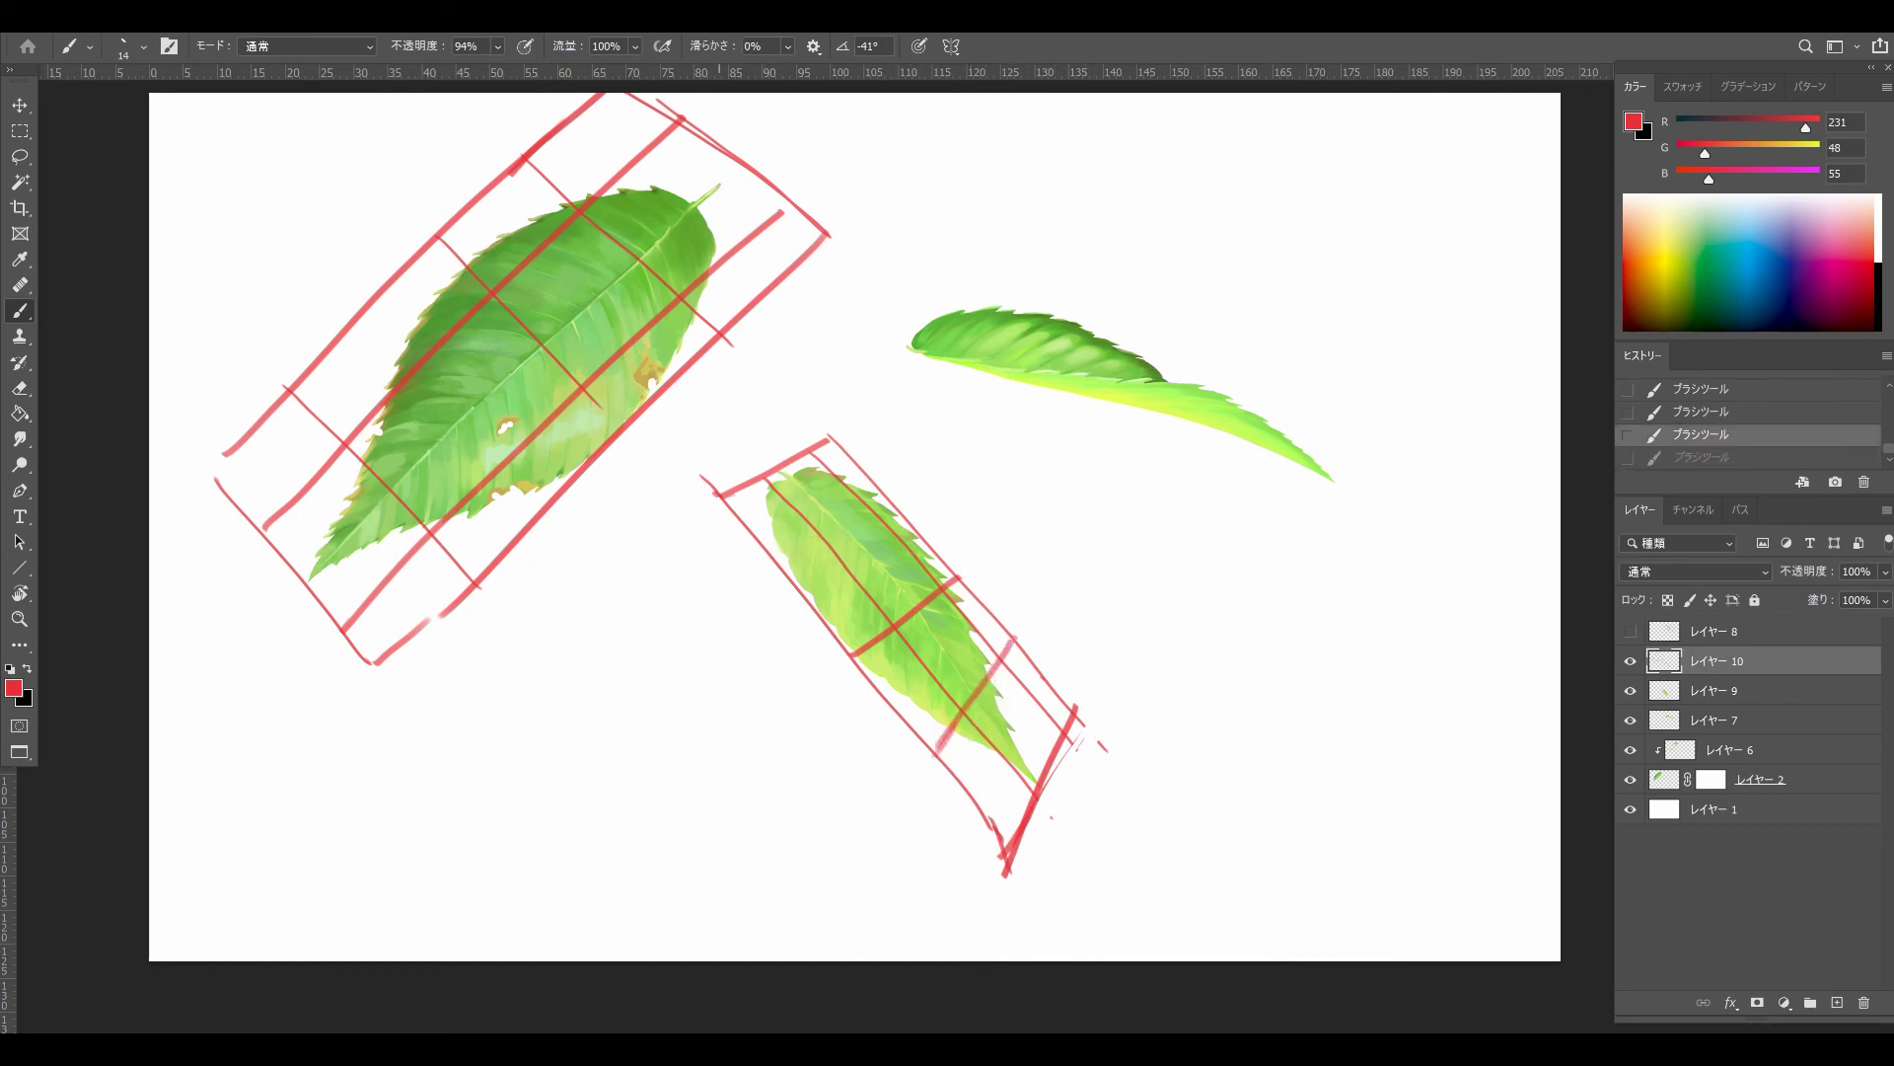
# Redraw the stem-end line of the third leaf's frame at a flatter angle and erase the old line.
pyautogui.moveTo(718, 492)
pyautogui.mouseDown()
pyautogui.moveTo(850, 456)
pyautogui.moveTo(756, 474)
pyautogui.moveTo(833, 441)
pyautogui.mouseUp()
pyautogui.press('e')
pyautogui.click(869, 451)
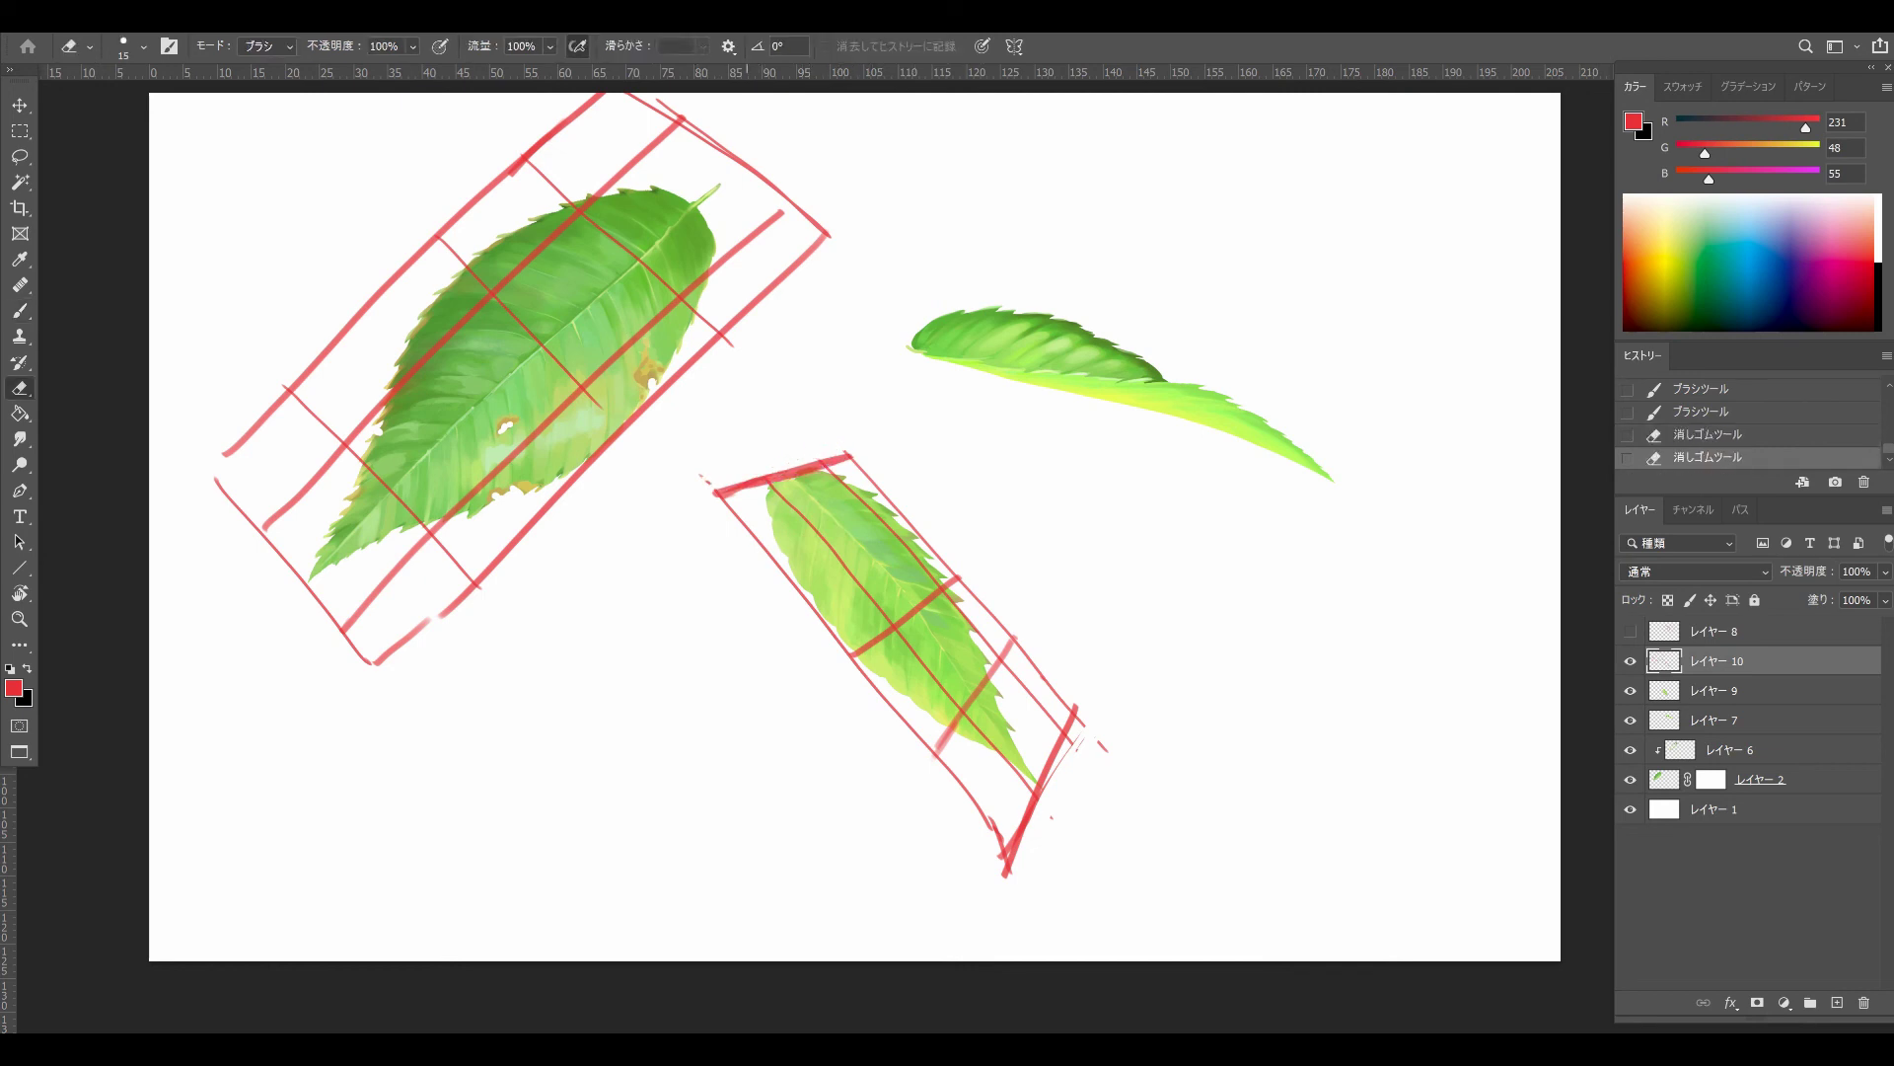
# Draw a red crosswise line through the third leaf's frame near the stem.
pyautogui.moveTo(758, 559); pyautogui.dragTo(927, 512)
pyautogui.hotkey('ctrl', 'z')
pyautogui.press('b')
pyautogui.moveTo(755, 560); pyautogui.dragTo(927, 511)
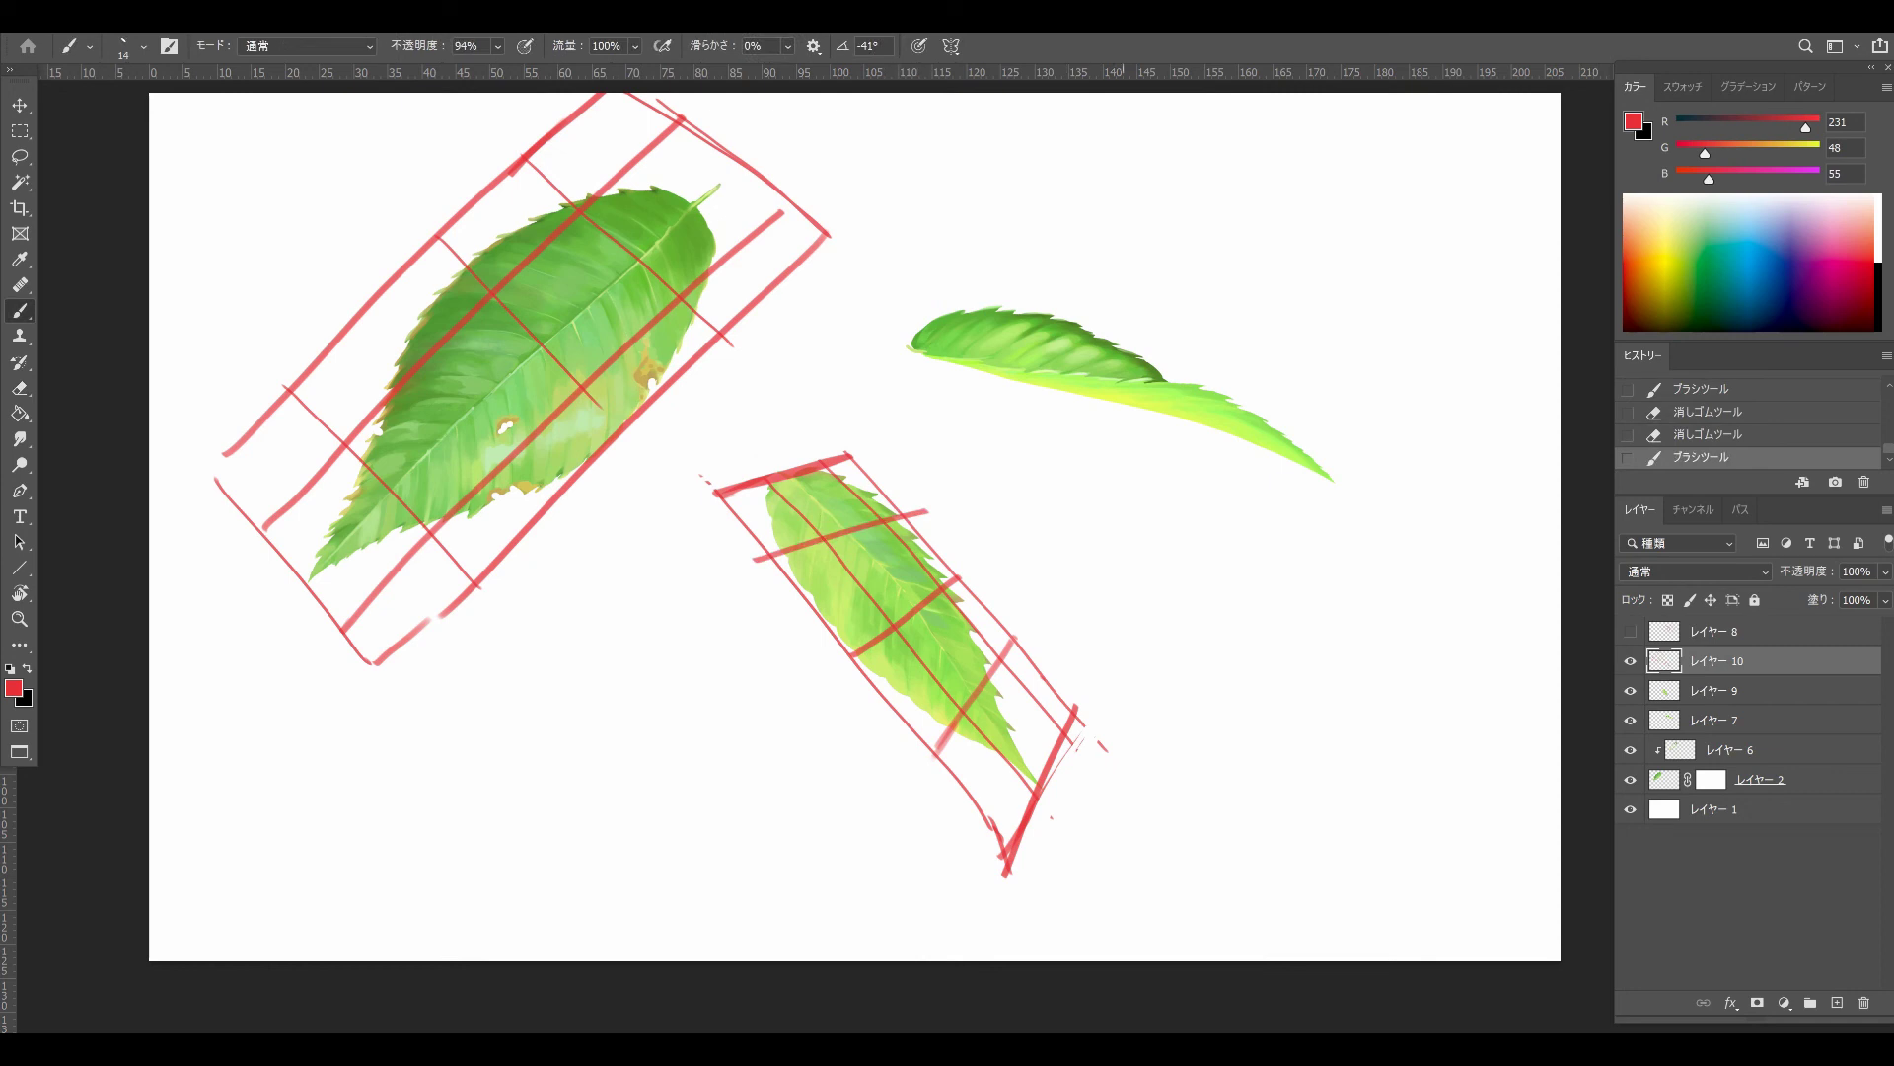
# Draw a red straight guide line along the folded leaf's lower edge from the stem to the tip.
pyautogui.moveTo(887, 336); pyautogui.dragTo(1465, 540)
pyautogui.hotkey('ctrl', 'z')
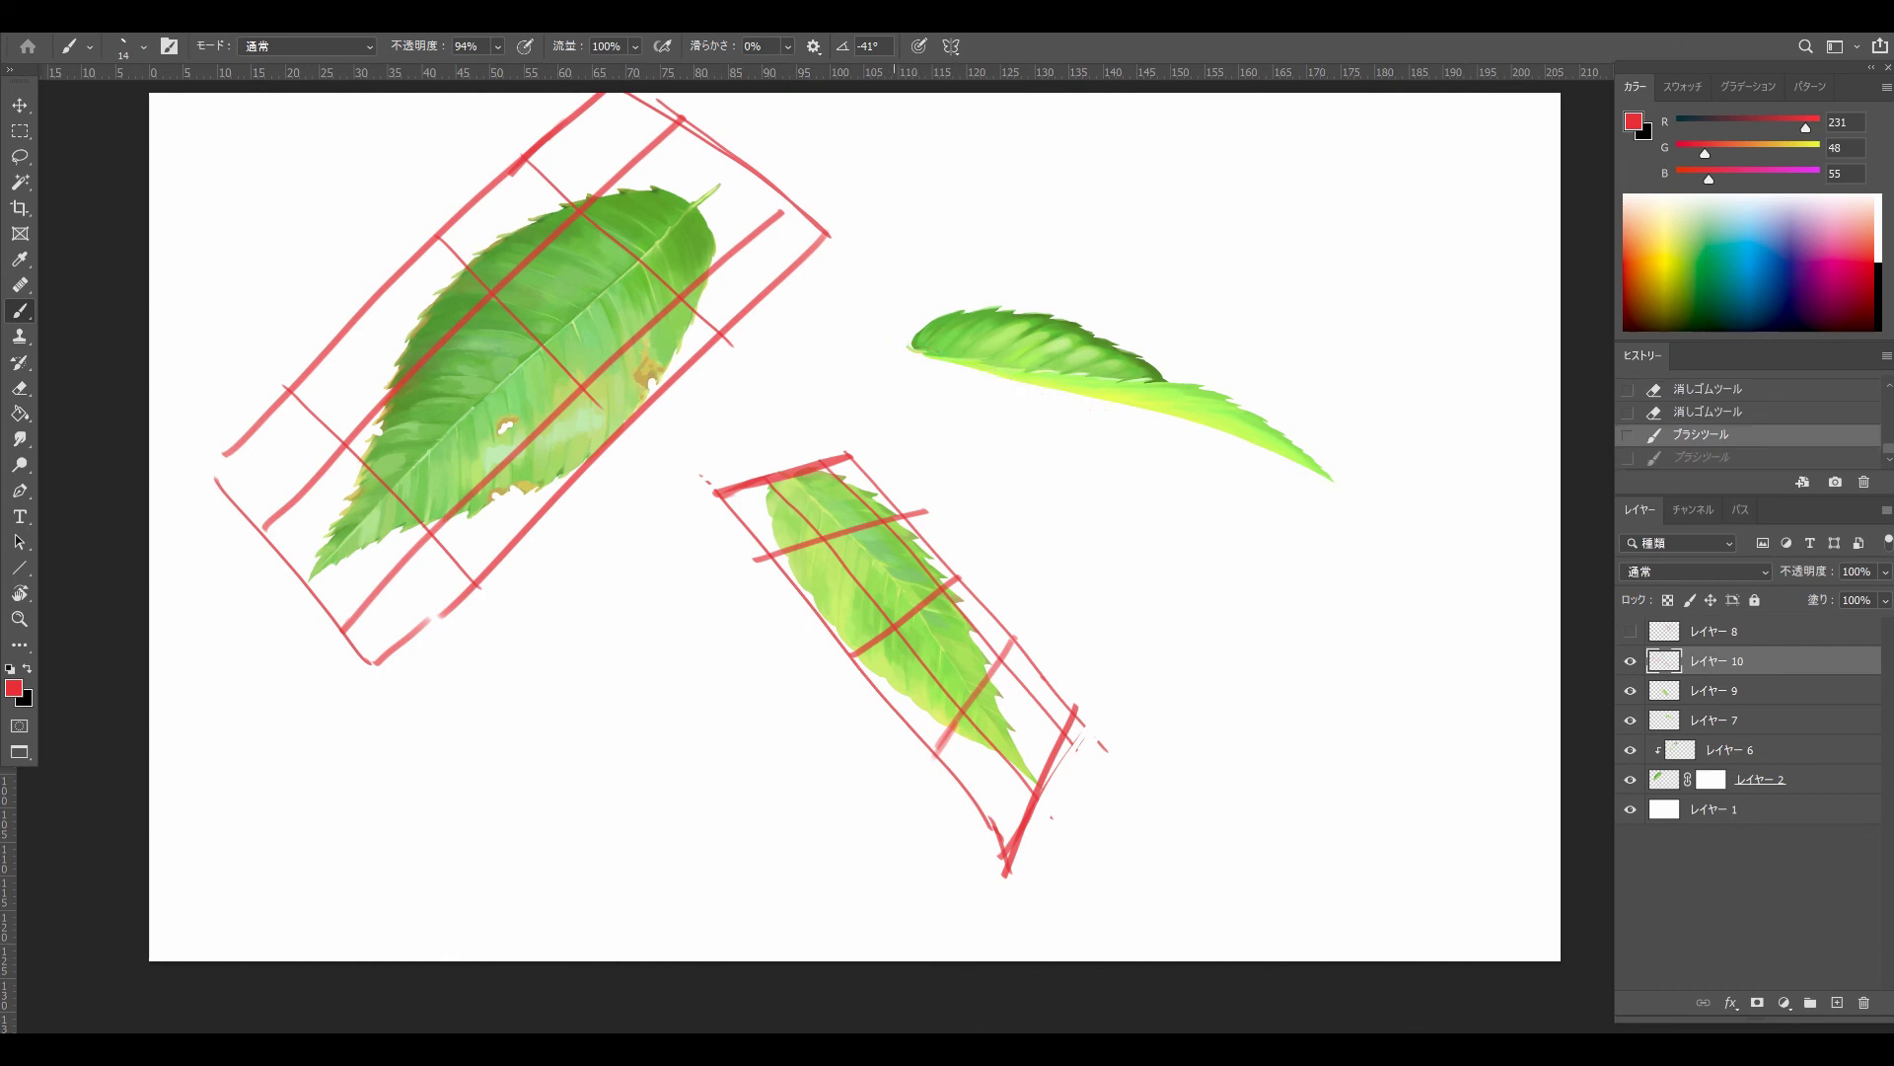
pyautogui.moveTo(896, 336); pyautogui.dragTo(1235, 400)
pyautogui.hotkey('ctrl', 'z')
pyautogui.moveTo(887, 340); pyautogui.dragTo(1337, 483)
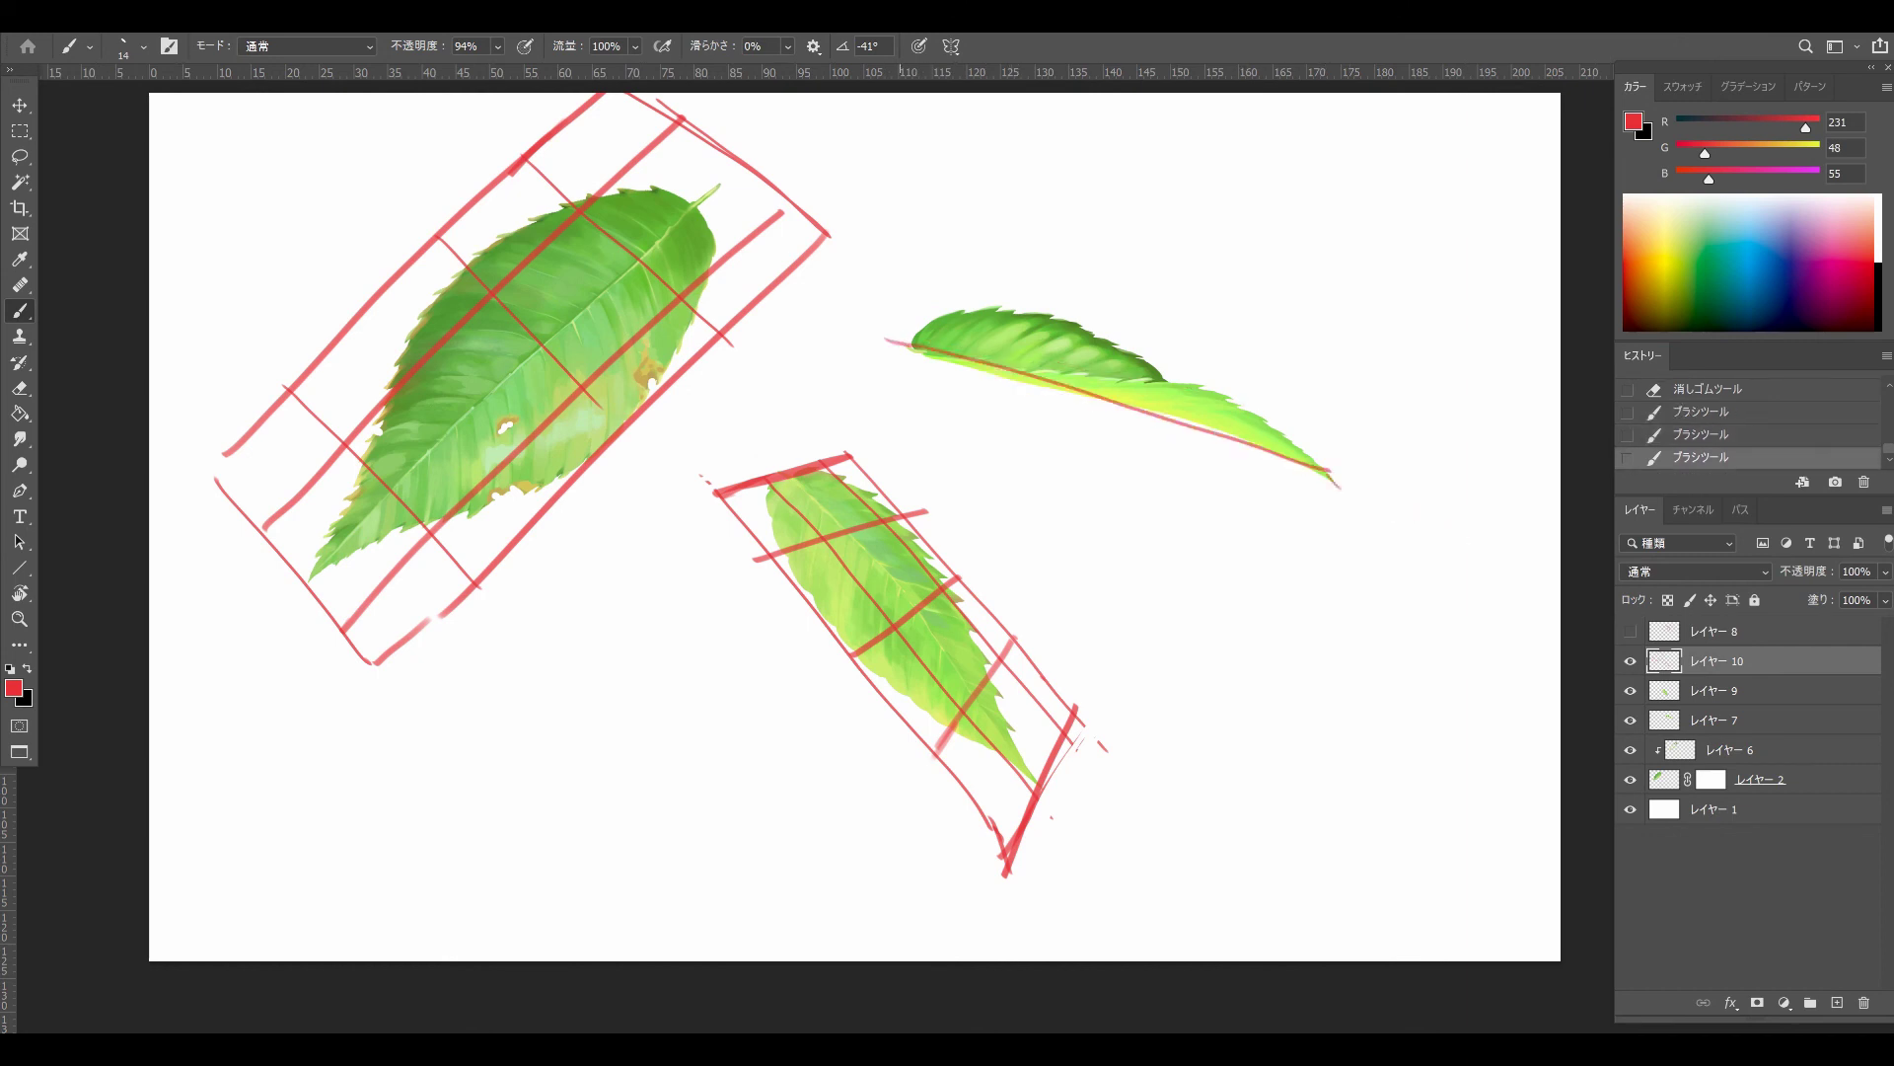
# Build two narrow red frames from the folded leaf's guide line, one per leaf half, and add a crosswise line near the stem.
pyautogui.moveTo(908, 348)
pyautogui.mouseDown()
pyautogui.moveTo(937, 322)
pyautogui.moveTo(991, 333)
pyautogui.moveTo(1332, 471)
pyautogui.mouseUp()
pyautogui.hotkey('ctrl', 'z')
pyautogui.moveTo(931, 315)
pyautogui.mouseDown()
pyautogui.moveTo(1357, 438)
pyautogui.moveTo(1307, 482)
pyautogui.mouseUp()
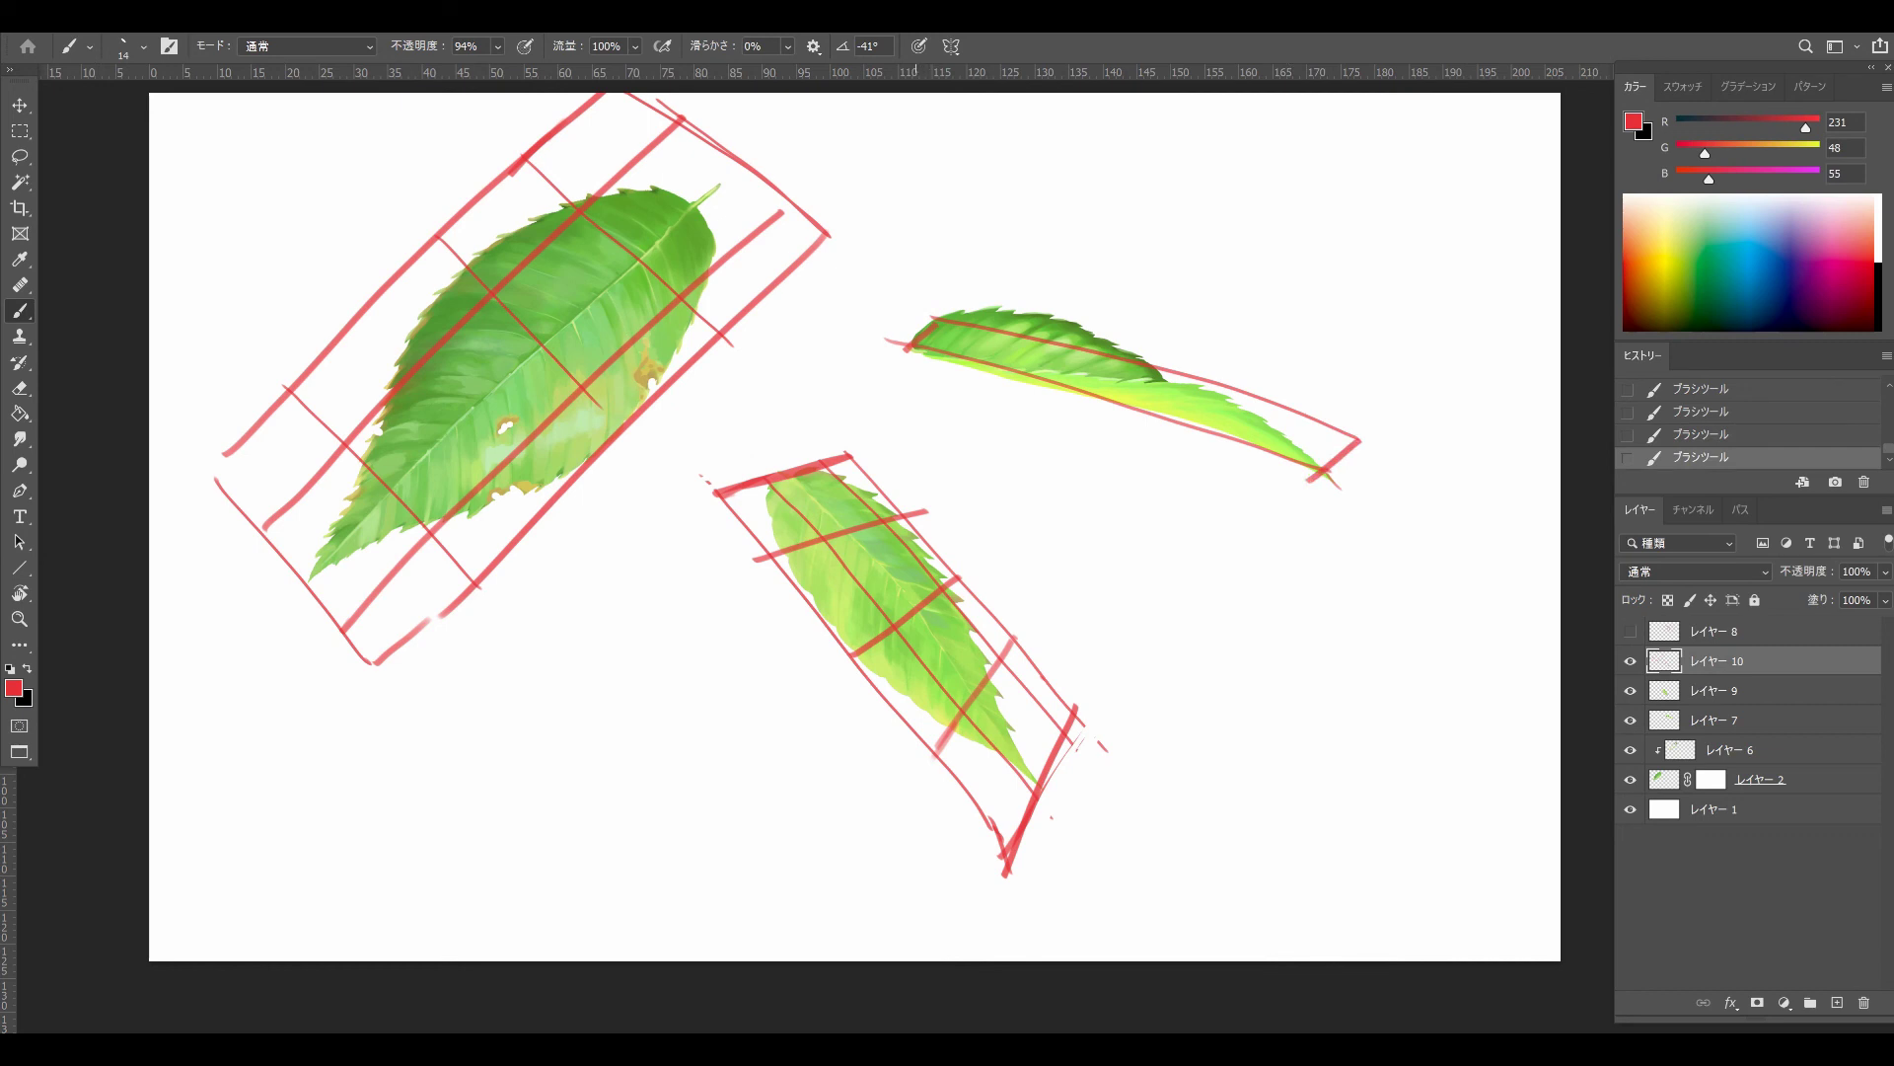
pyautogui.moveTo(918, 313)
pyautogui.mouseDown()
pyautogui.moveTo(915, 340)
pyautogui.moveTo(1323, 394)
pyautogui.moveTo(937, 299)
pyautogui.moveTo(1319, 404)
pyautogui.moveTo(1320, 464)
pyautogui.mouseUp()
pyautogui.hotkey('ctrl', 'z')
pyautogui.hotkey('ctrl', 'z')
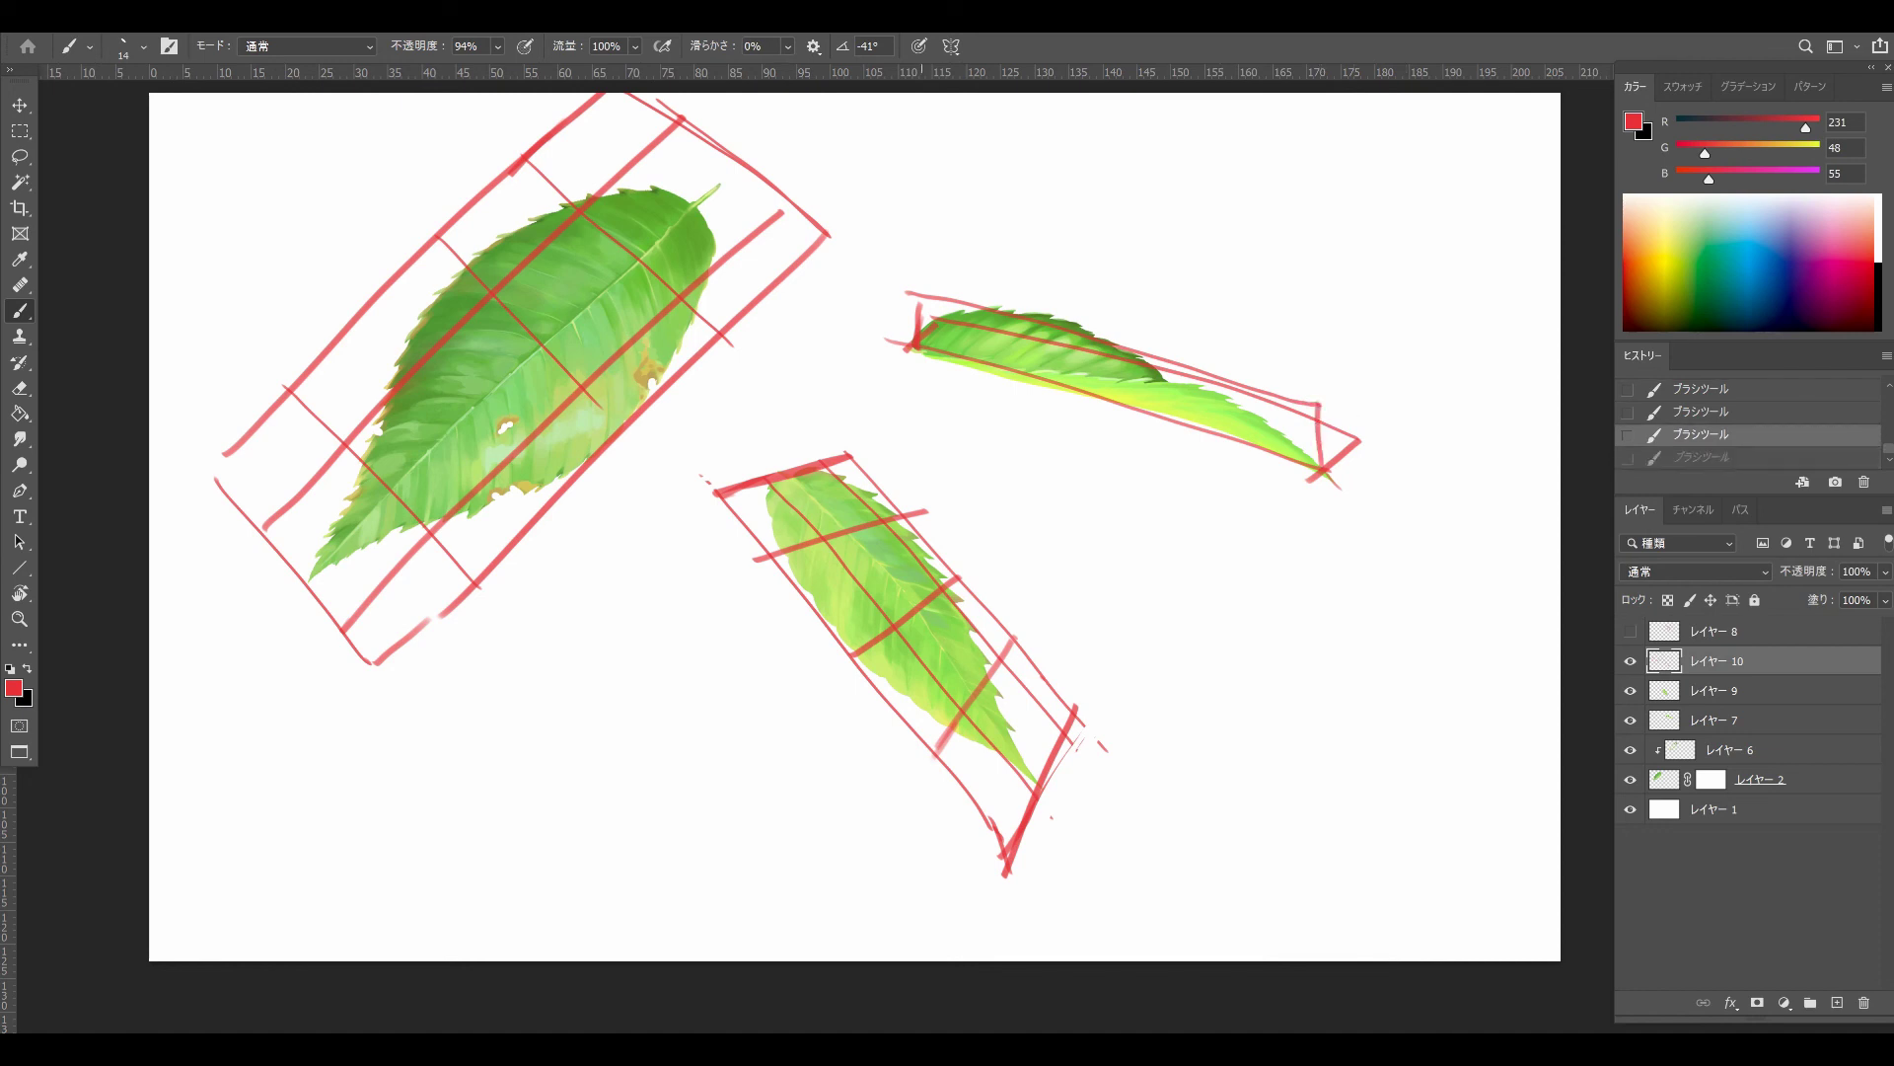
pyautogui.moveTo(918, 298)
pyautogui.mouseDown()
pyautogui.moveTo(914, 343)
pyautogui.moveTo(966, 368)
pyautogui.mouseUp()
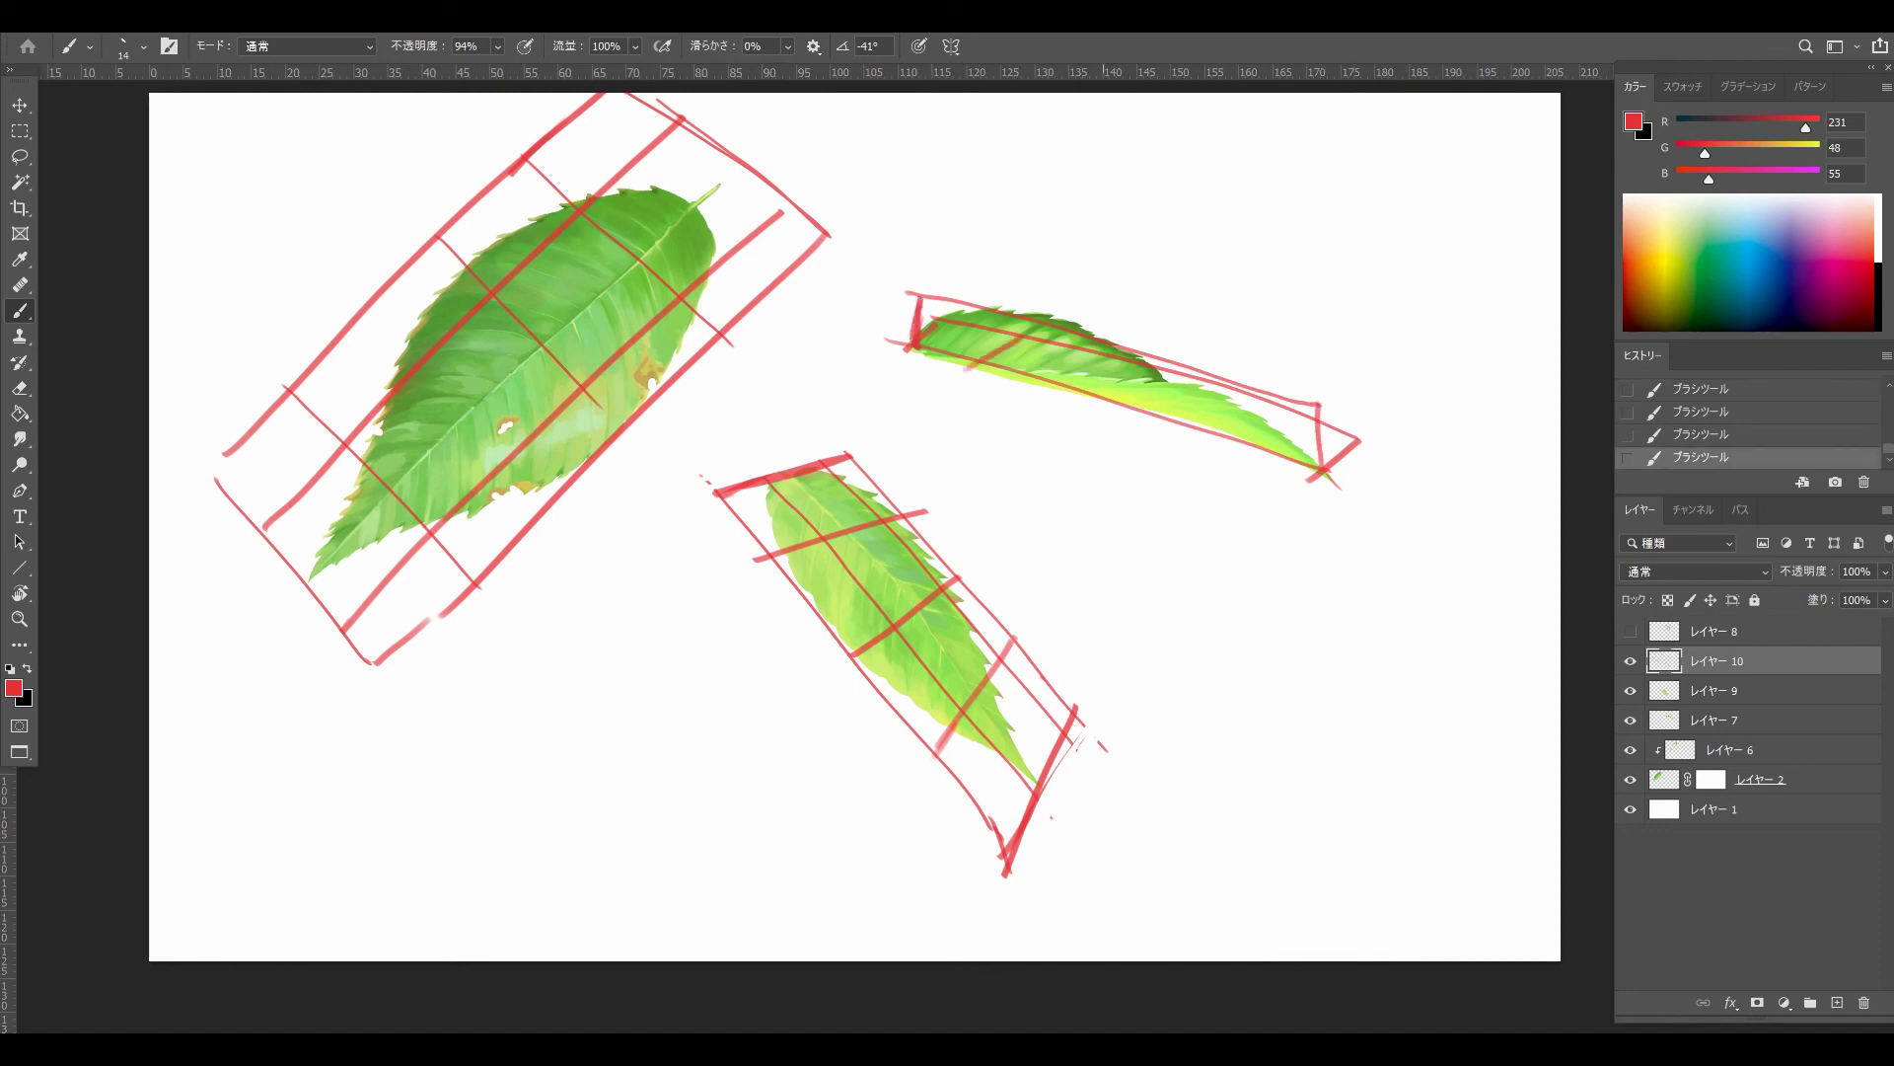
pyautogui.moveTo(1101, 355); pyautogui.dragTo(1048, 384)
pyautogui.moveTo(1189, 379); pyautogui.dragTo(1134, 405)
pyautogui.moveTo(1260, 399); pyautogui.dragTo(1191, 432)
pyautogui.hotkey('ctrl', 'z')
pyautogui.hotkey('ctrl', 'z')
pyautogui.hotkey('ctrl', 'z')
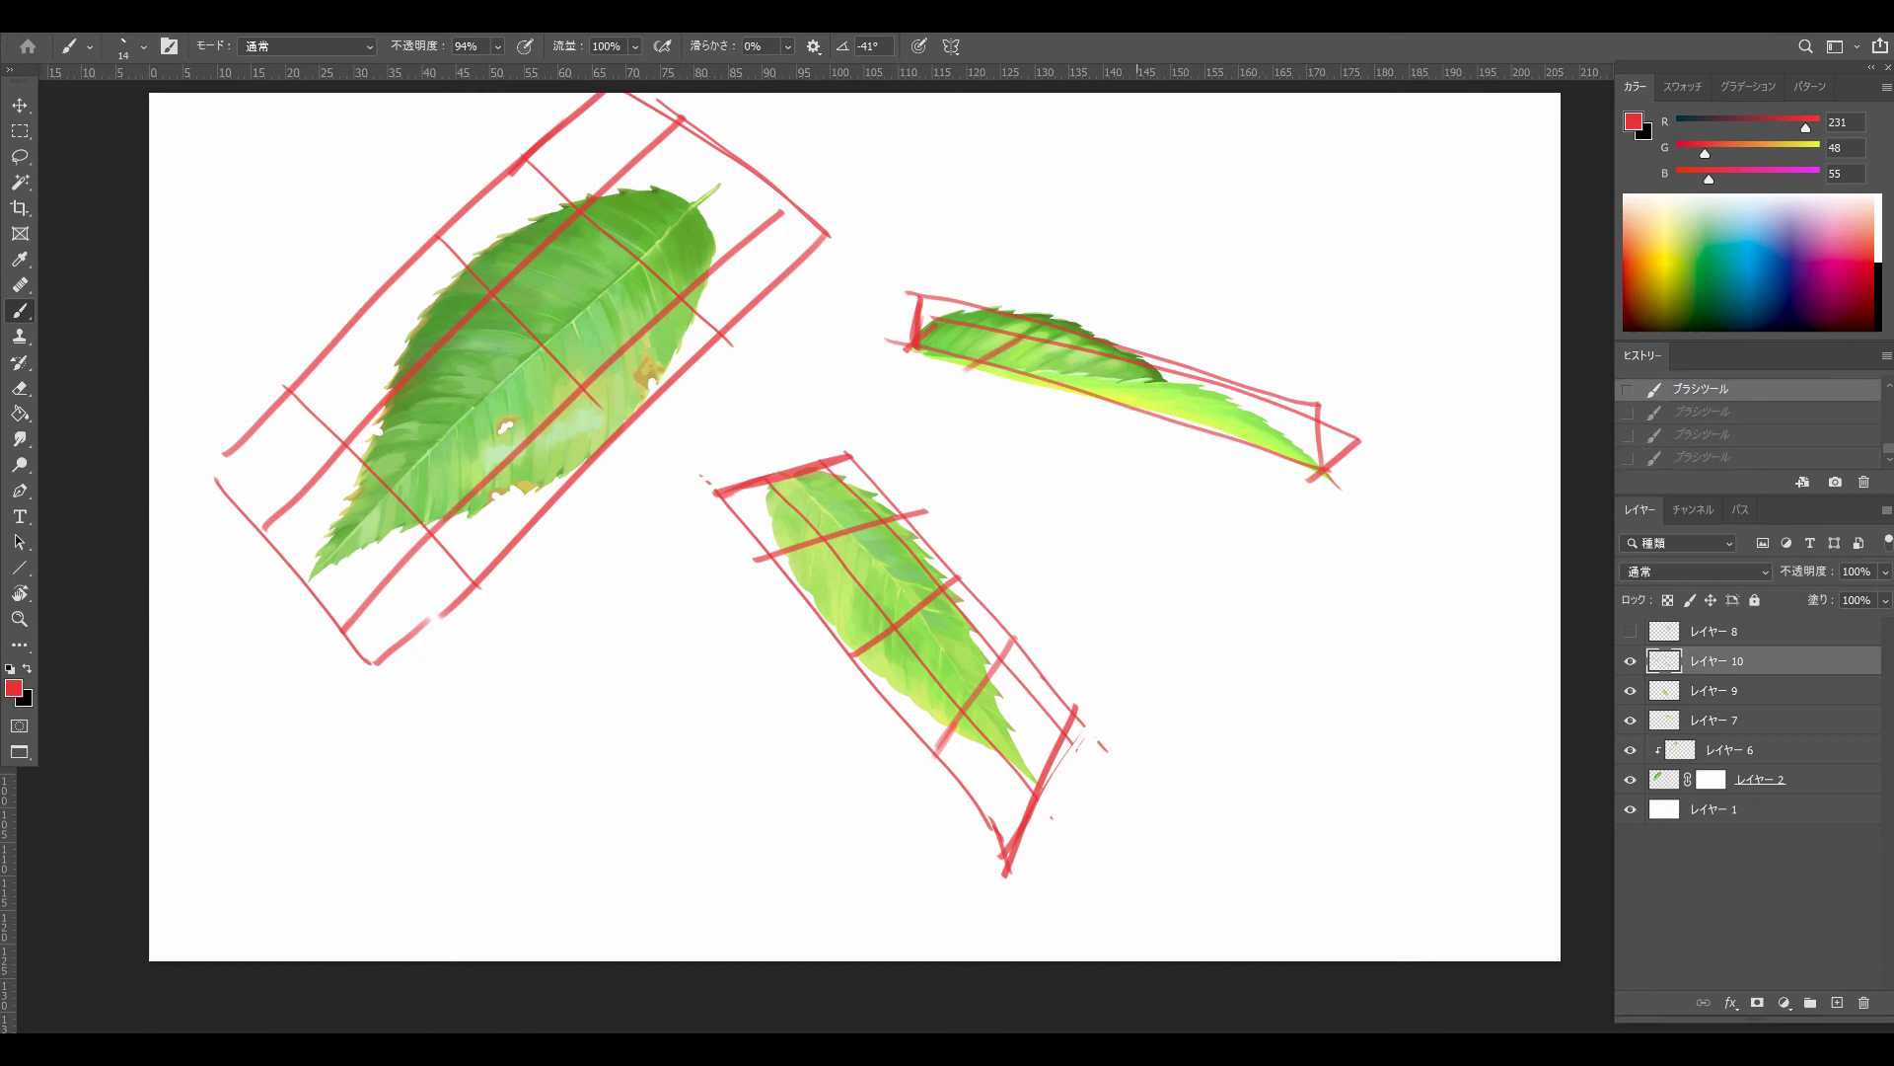
# Draw three steeper red crosswise lines through the folded leaf's front frame, near the stem, mid-length and near the tip.
pyautogui.hotkey('ctrl', 'shift', 'z')
pyautogui.hotkey('ctrl', 'shift', 'z')
pyautogui.hotkey('ctrl', 'shift', 'z')
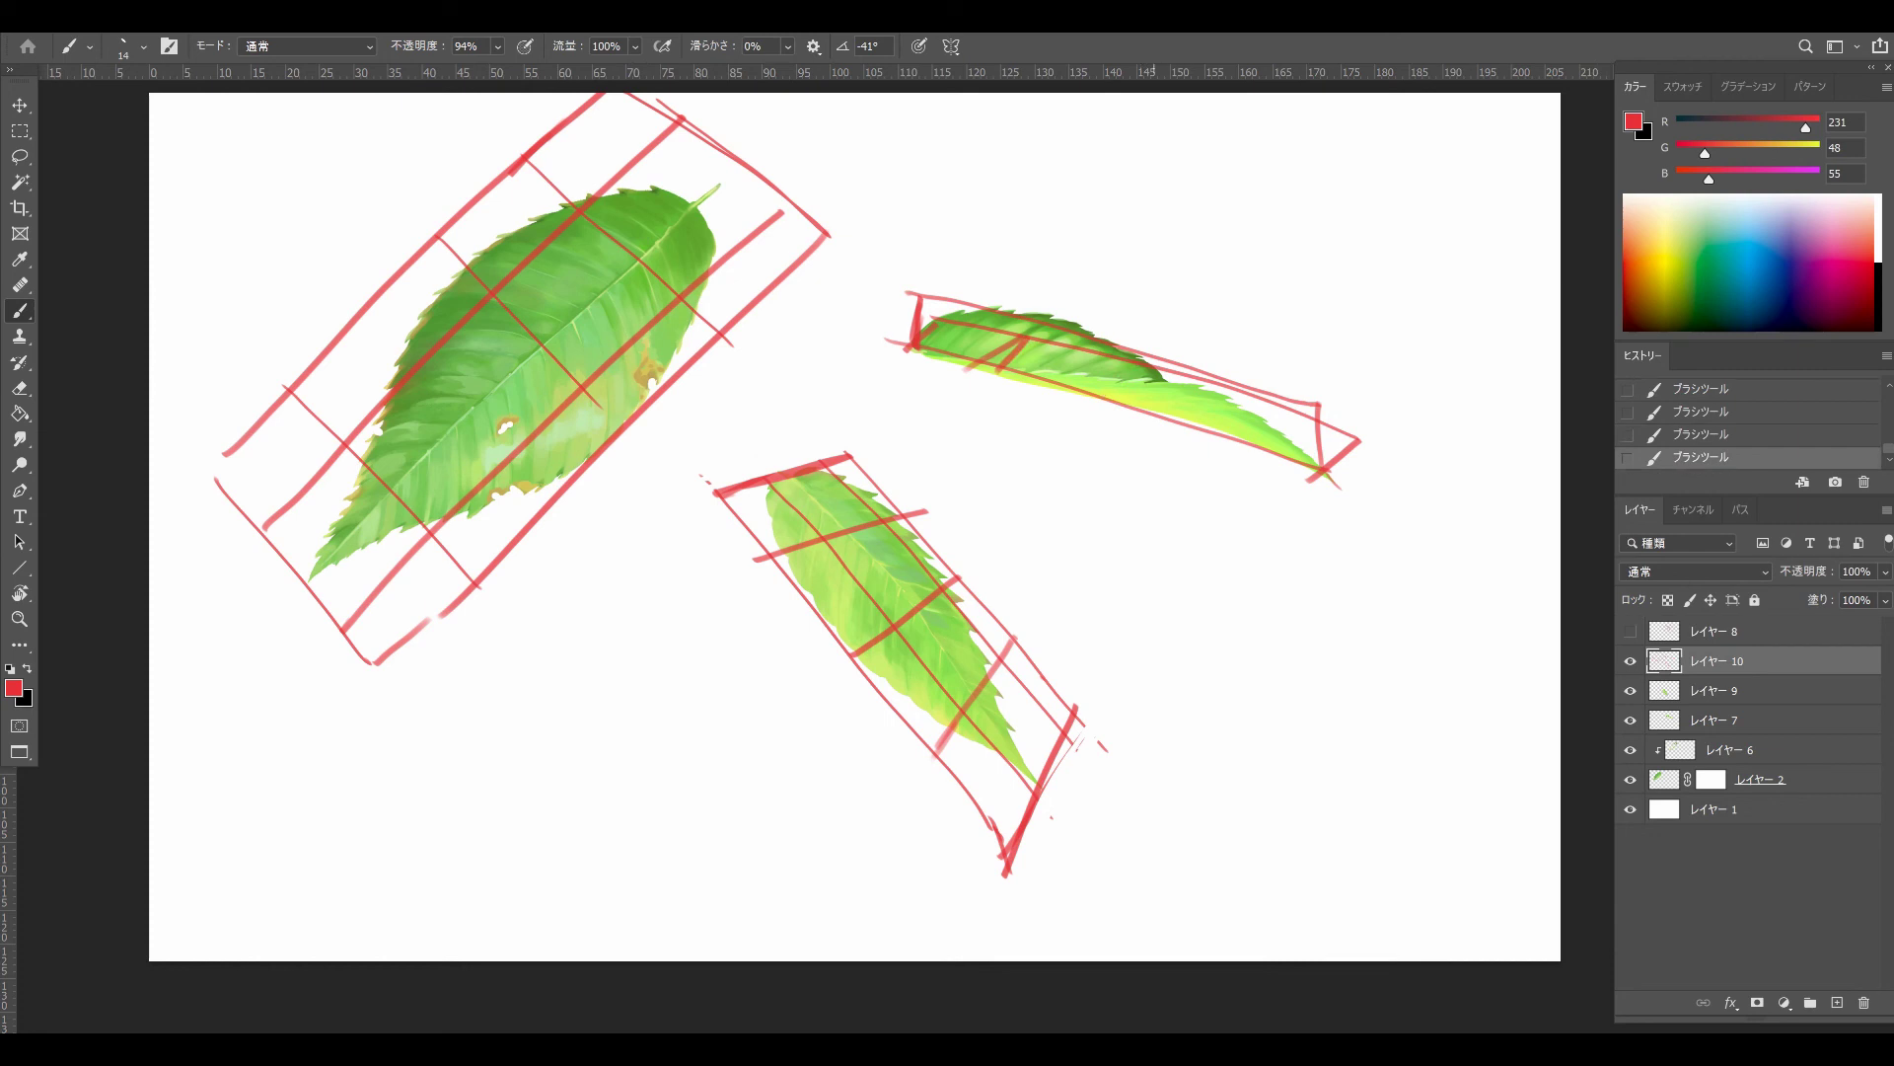
pyautogui.moveTo(1153, 378); pyautogui.dragTo(1121, 413)
pyautogui.moveTo(1271, 409); pyautogui.dragTo(1235, 456)
pyautogui.moveTo(935, 332); pyautogui.dragTo(1414, 498)
pyautogui.hotkey('ctrl', 'z')
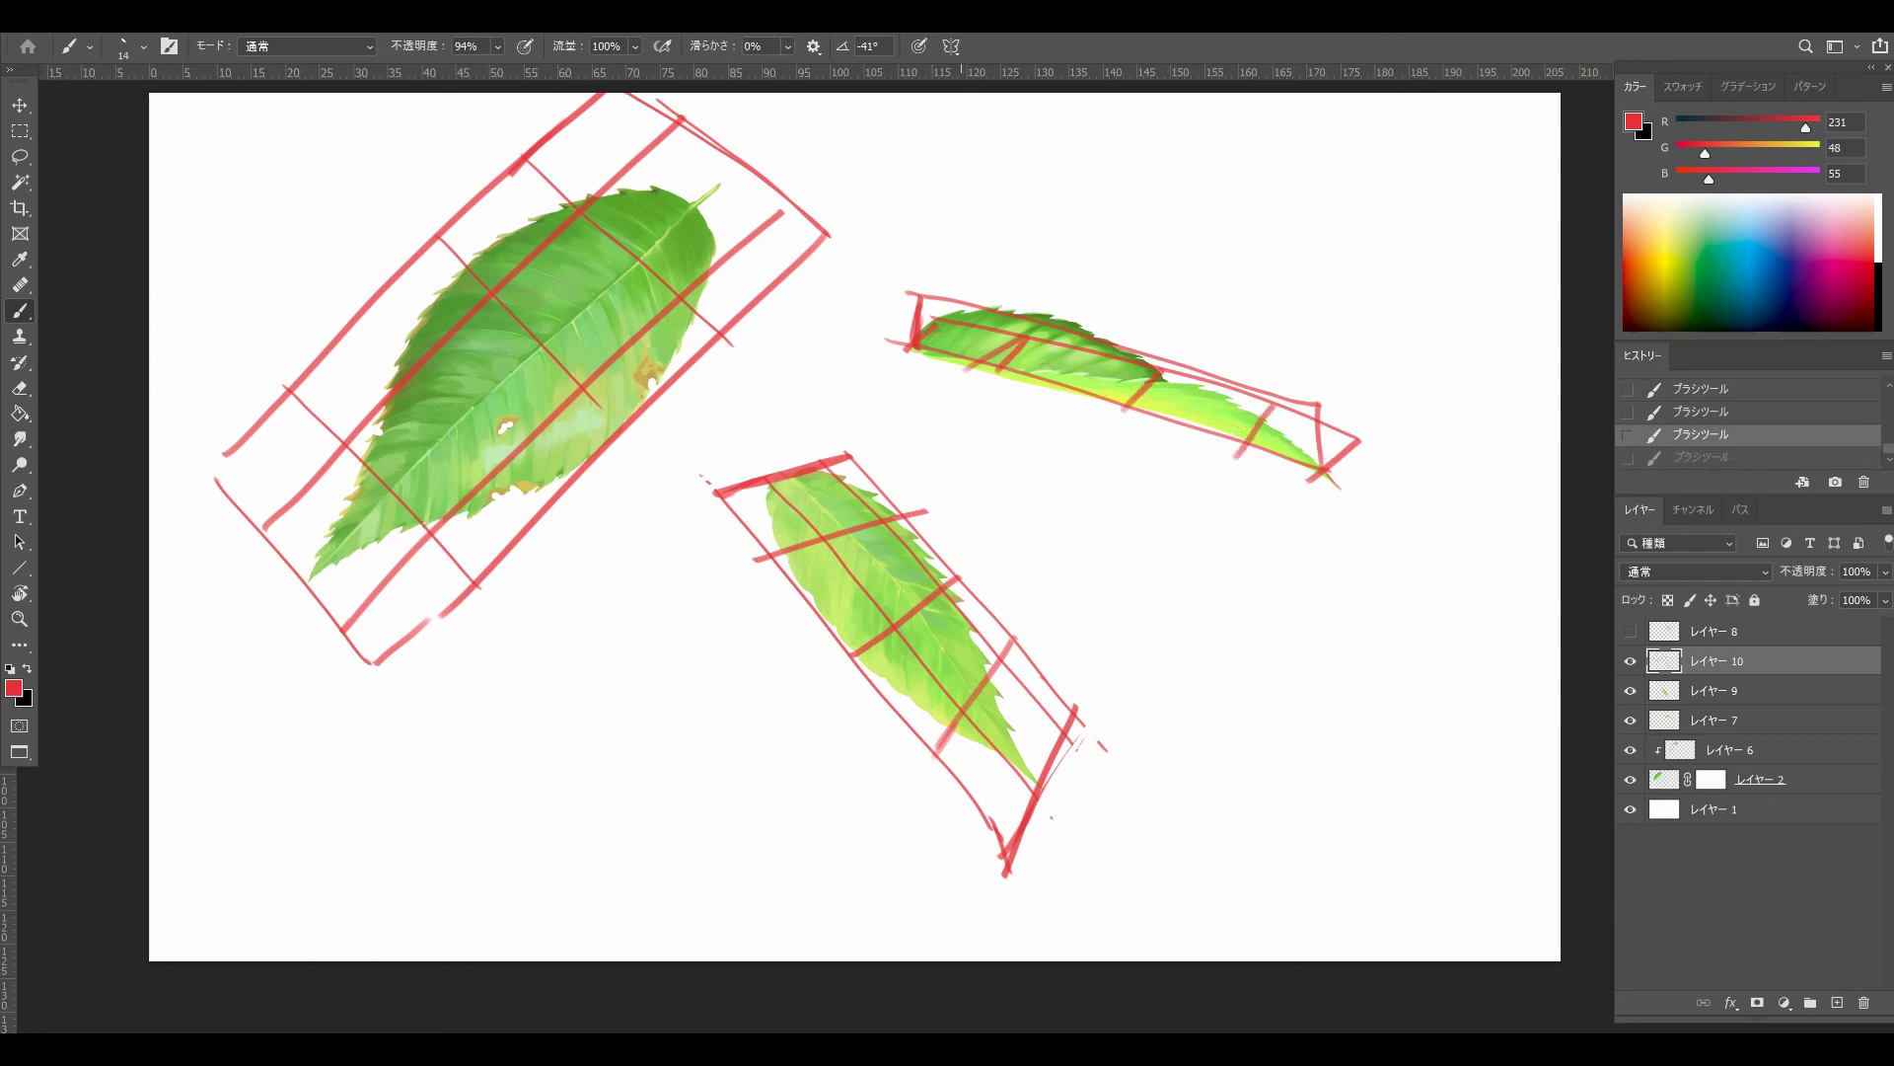
# Draw three red crosswise lines through the folded leaf's back frame, meeting the front frame's lines at the shared guide line.
pyautogui.moveTo(961, 306); pyautogui.dragTo(975, 371)
pyautogui.hotkey('ctrl', 'z')
pyautogui.moveTo(974, 301); pyautogui.dragTo(995, 373)
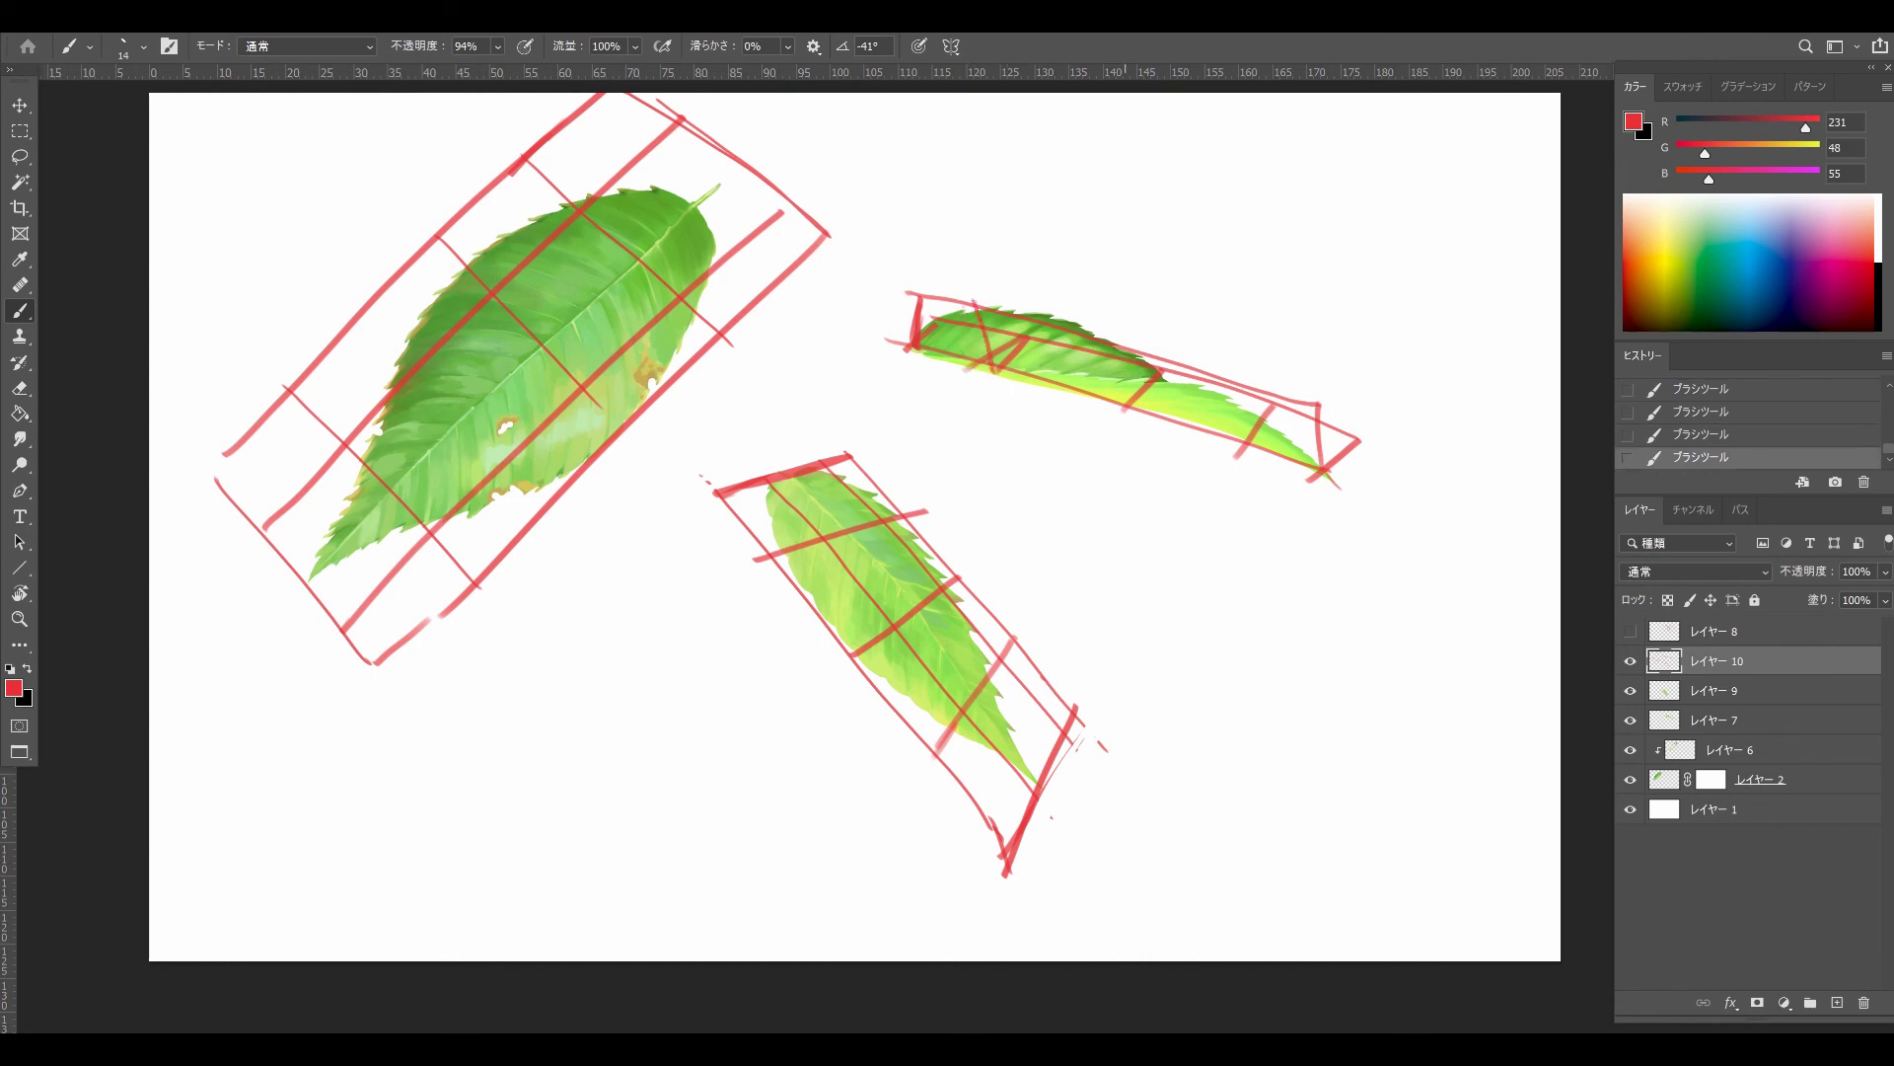
pyautogui.moveTo(1108, 347); pyautogui.dragTo(1122, 413)
pyautogui.moveTo(1225, 375); pyautogui.dragTo(1239, 449)
# Compare the leaves with and without the red guides on レイヤー 10, leaving that layer hidden.
pyautogui.click(1630, 661)
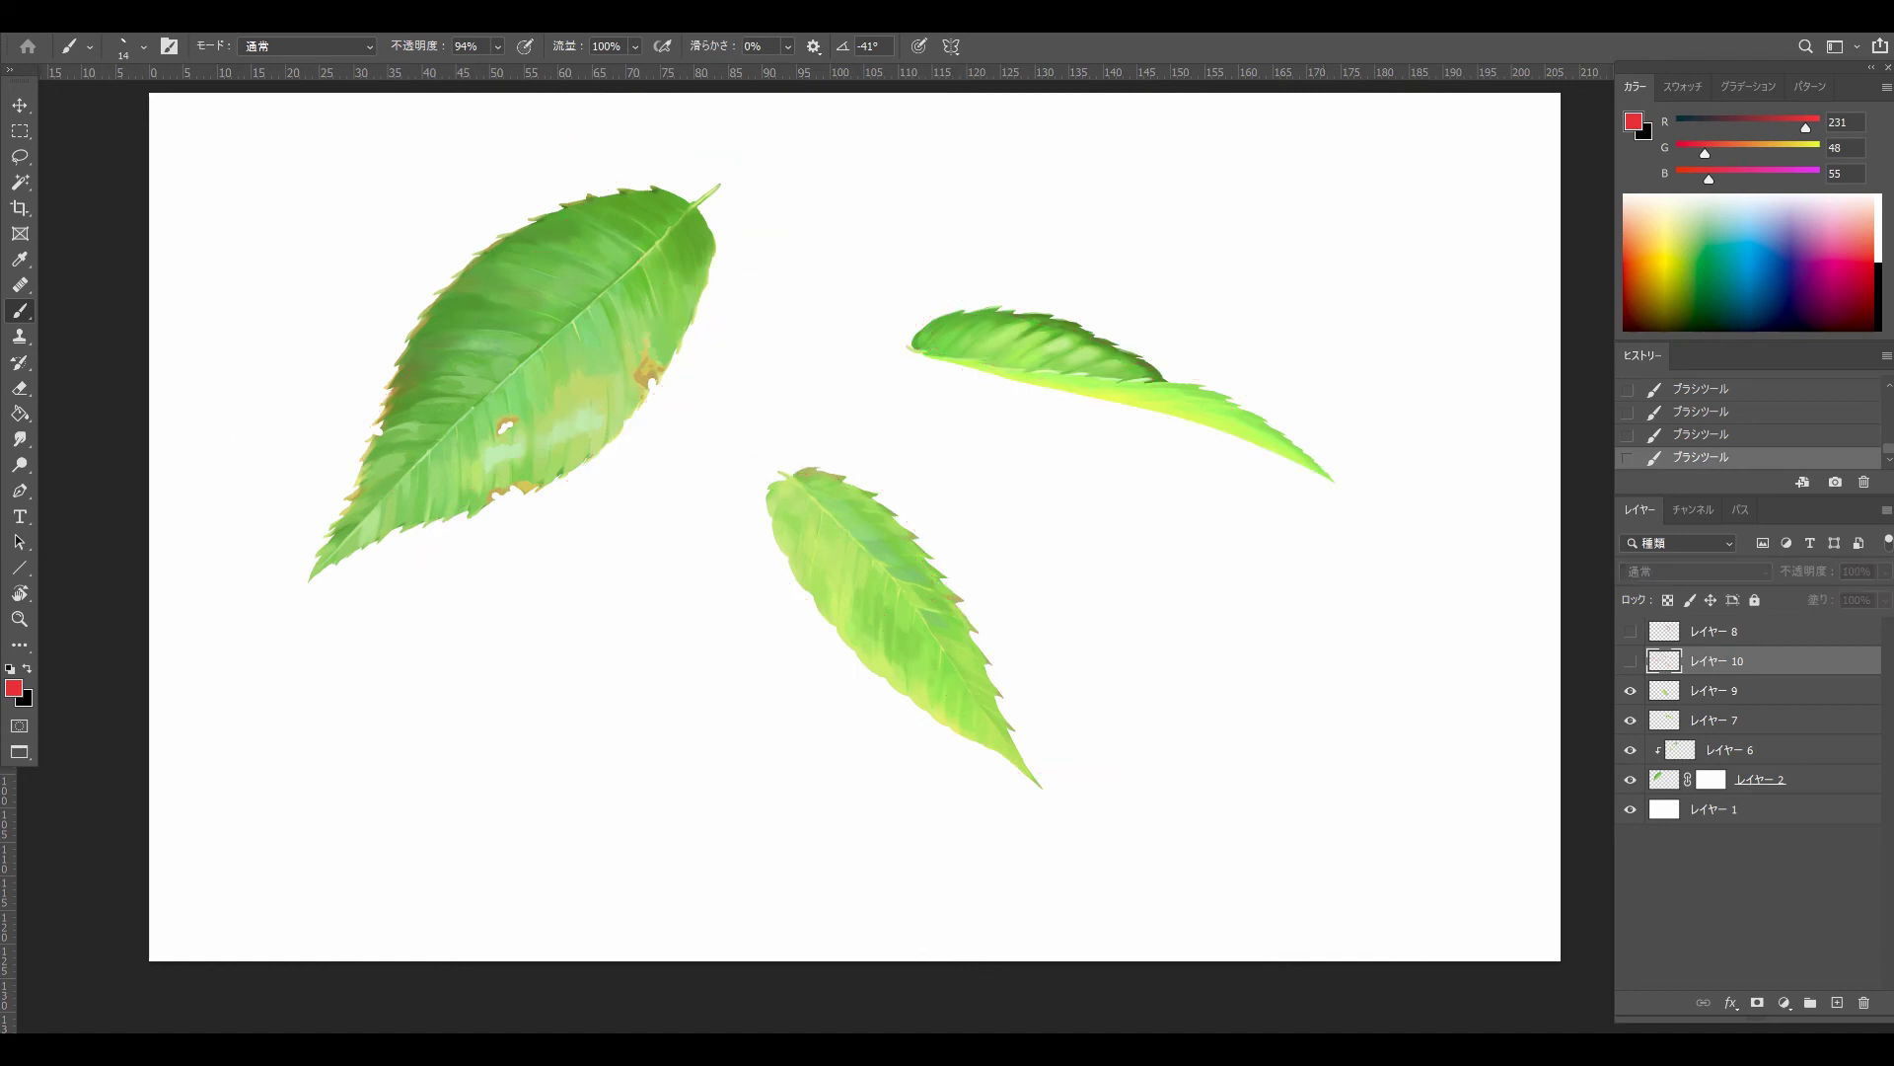
pyautogui.click(1630, 661)
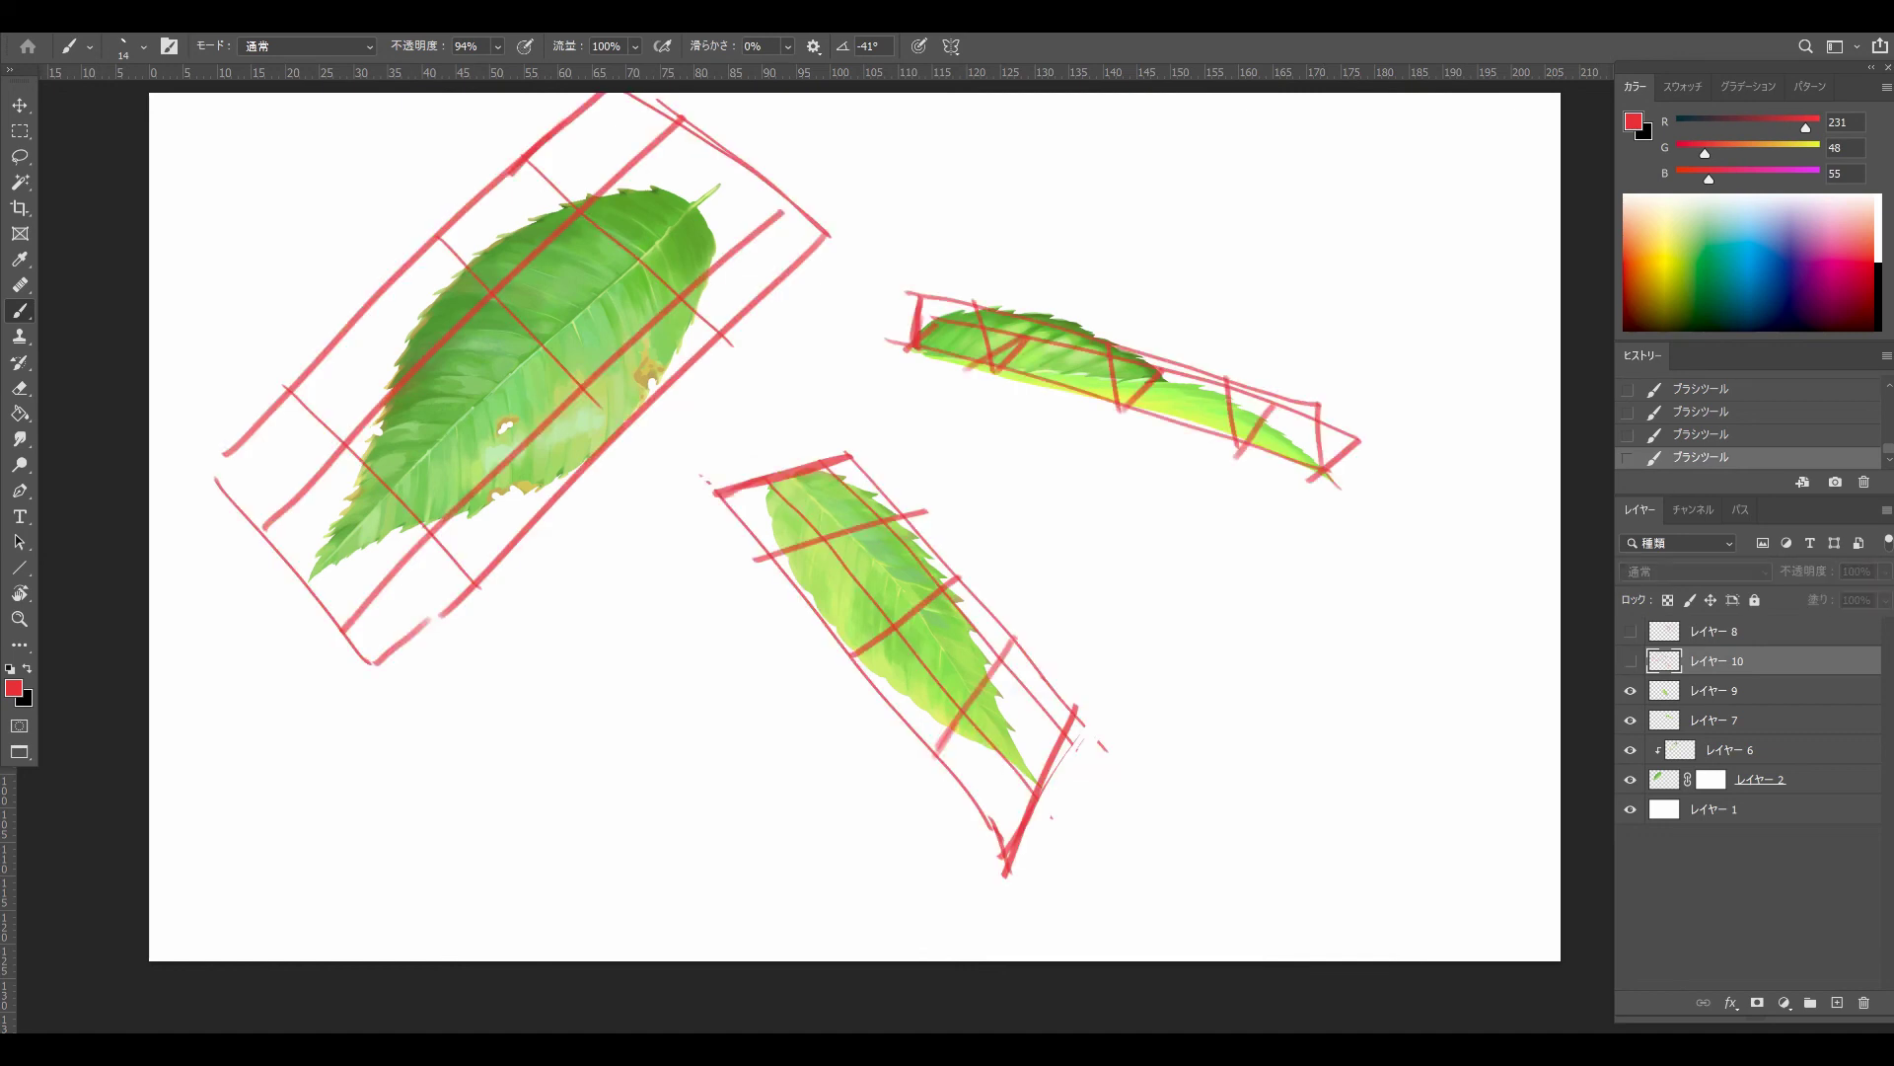
pyautogui.hotkey('ctrl', ',')
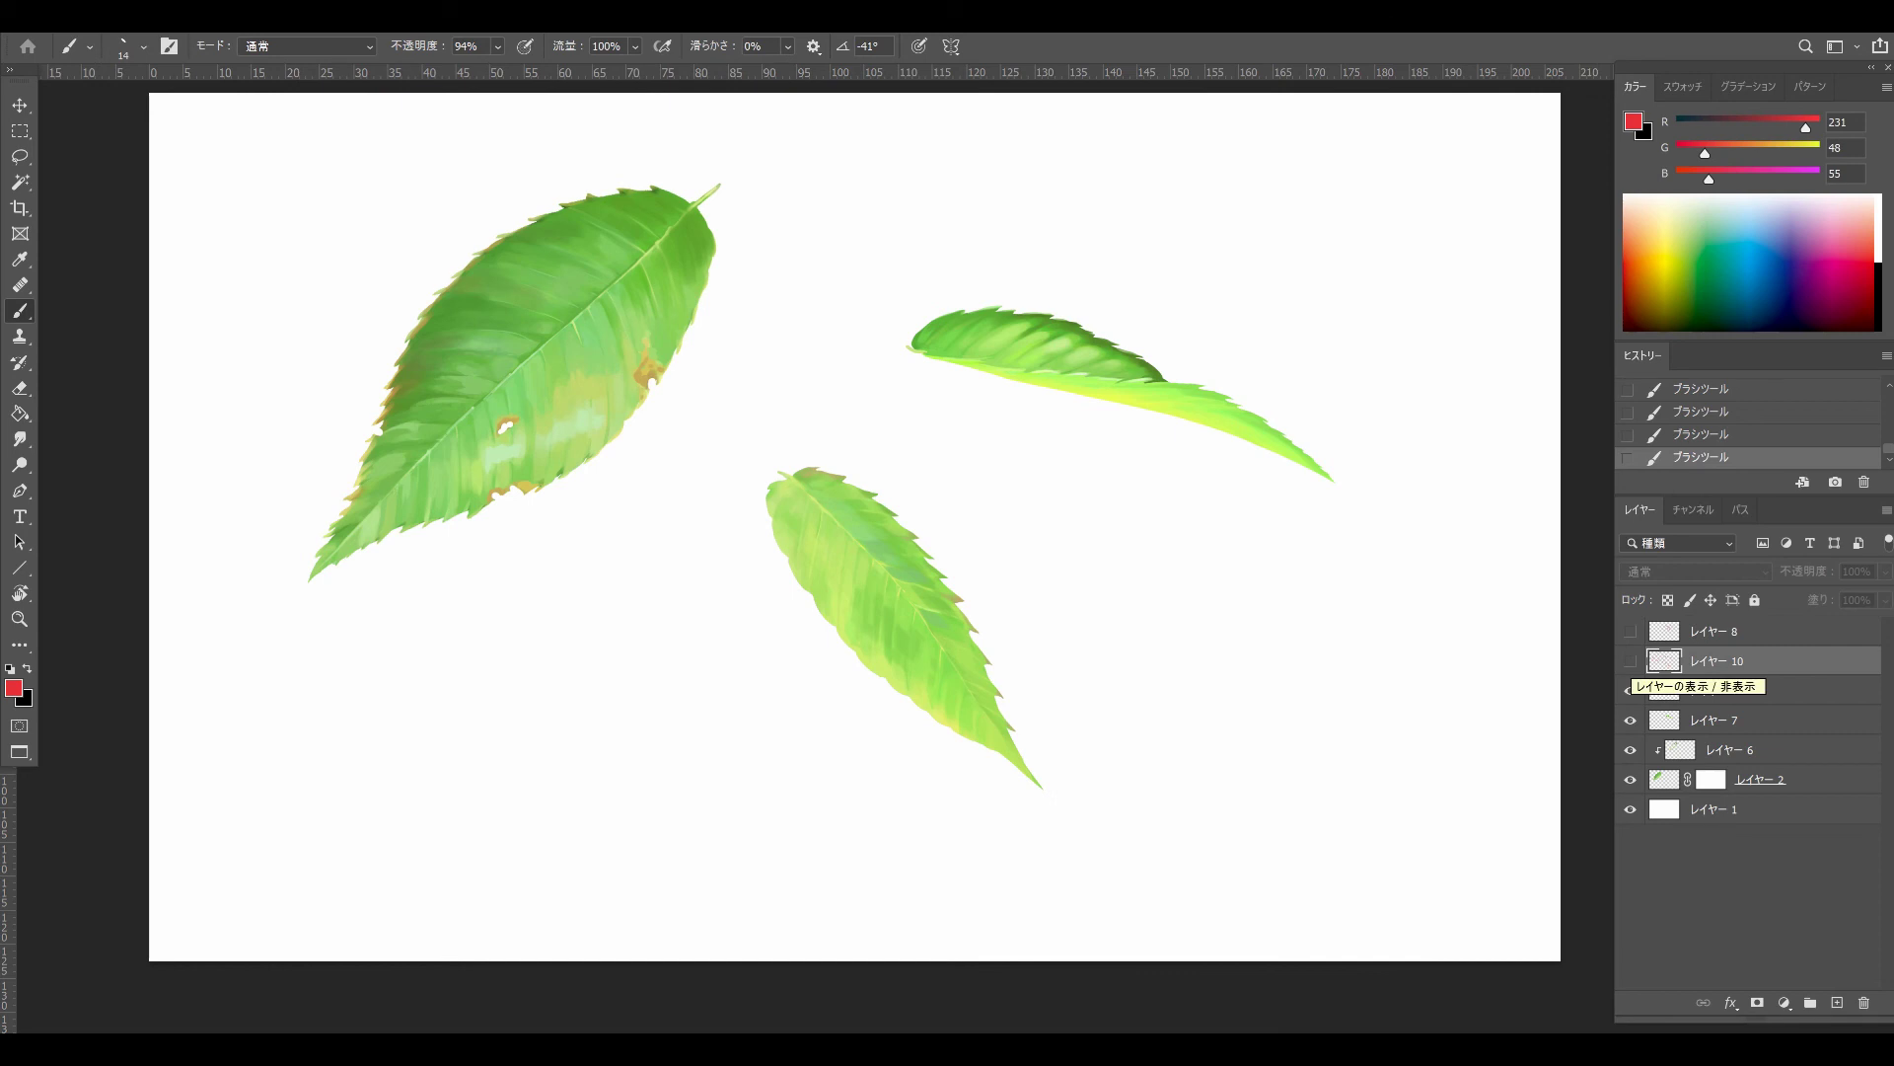
# Try arranging the leaves as a cluster by moving レイヤー 9 and レイヤー 7 beside the large leaf's stem.
pyautogui.click(1722, 691)
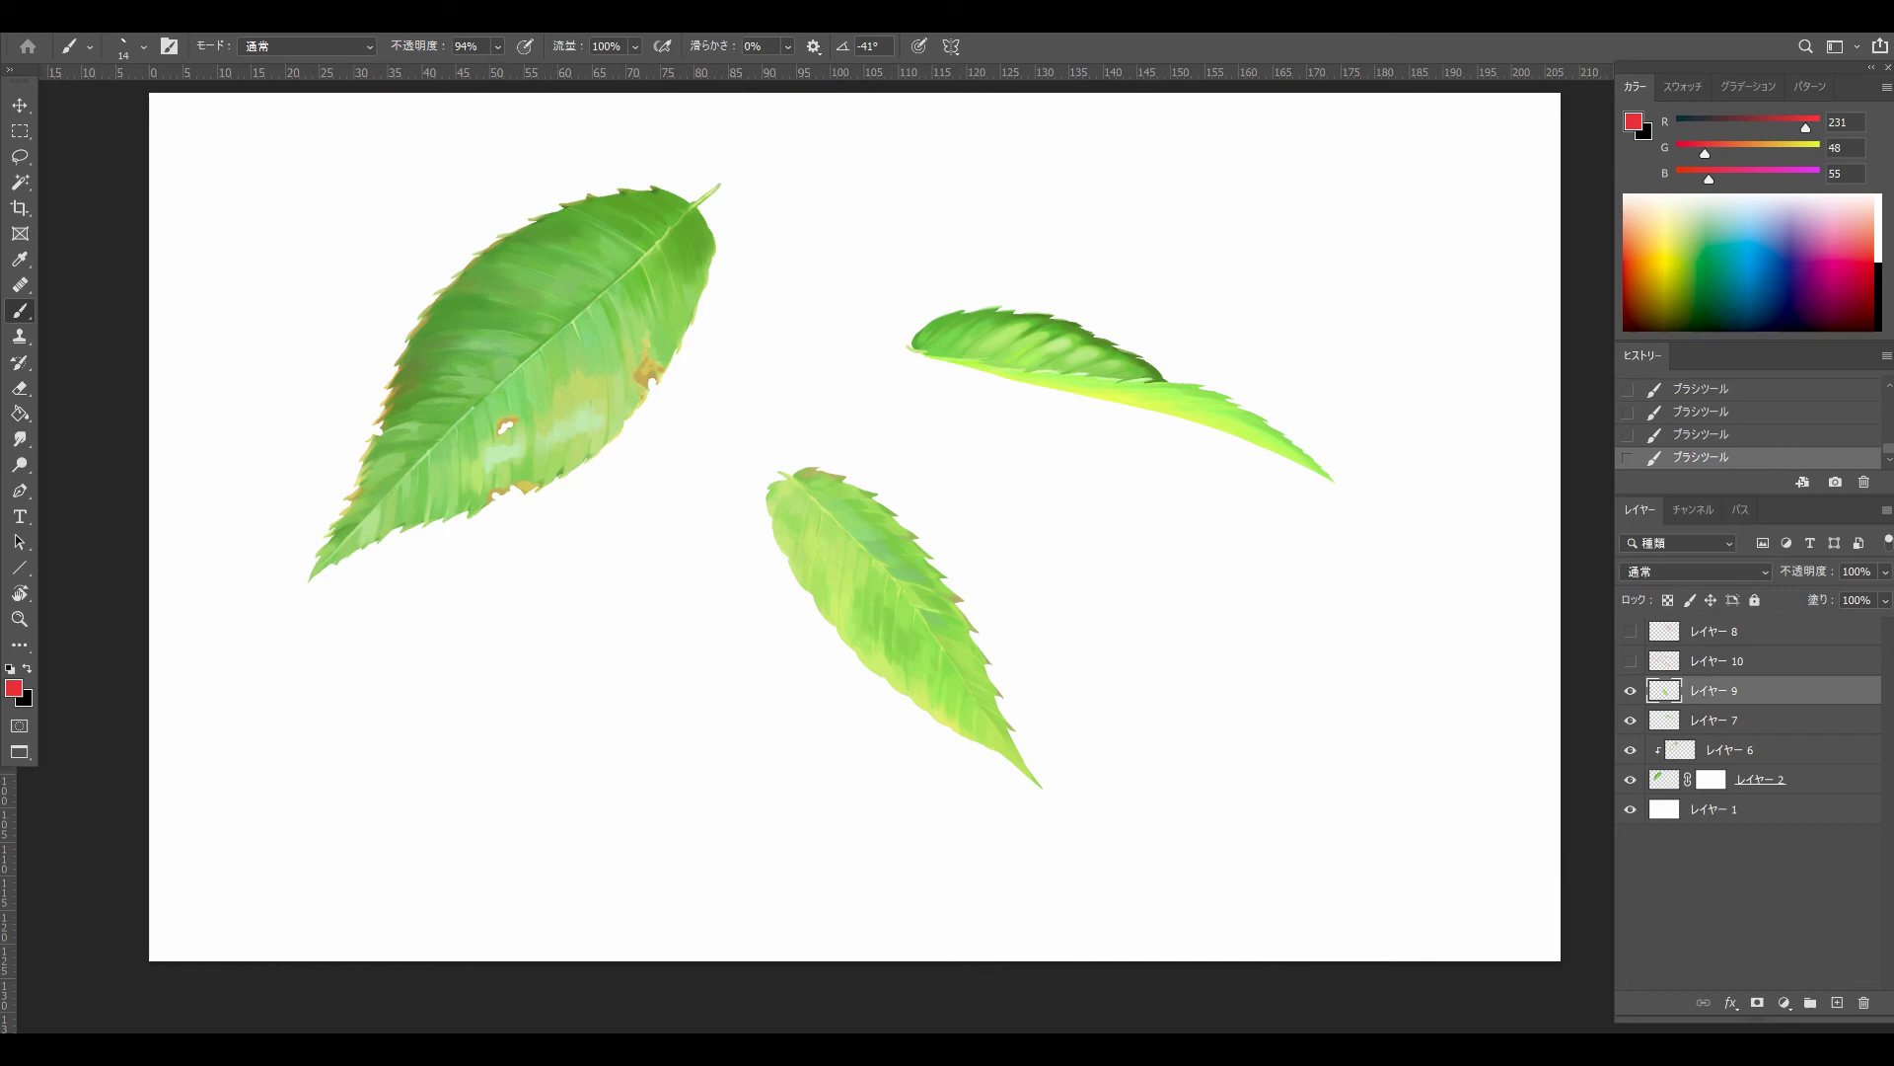
pyautogui.moveTo(672, 329); pyautogui.dragTo(647, 205)
pyautogui.moveTo(888, 505); pyautogui.dragTo(899, 351)
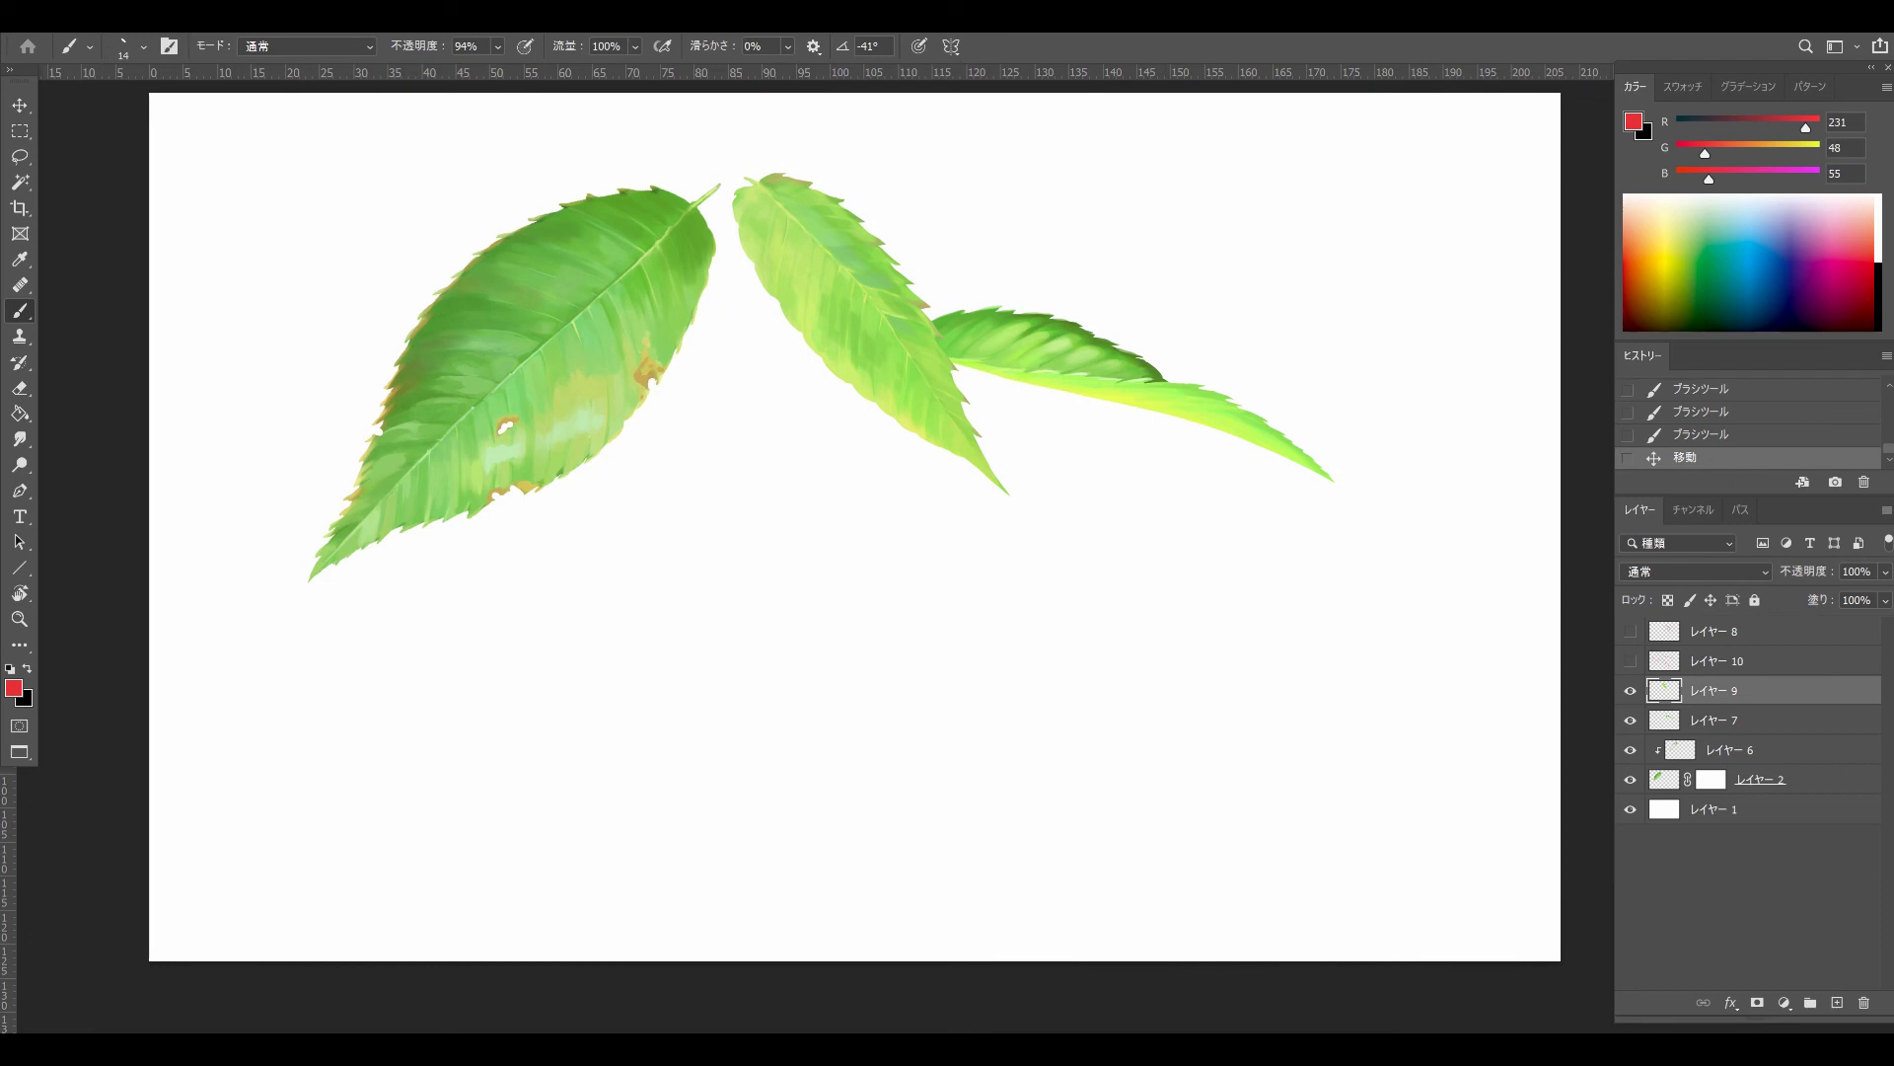
pyautogui.click(1736, 749)
pyautogui.click(1736, 720)
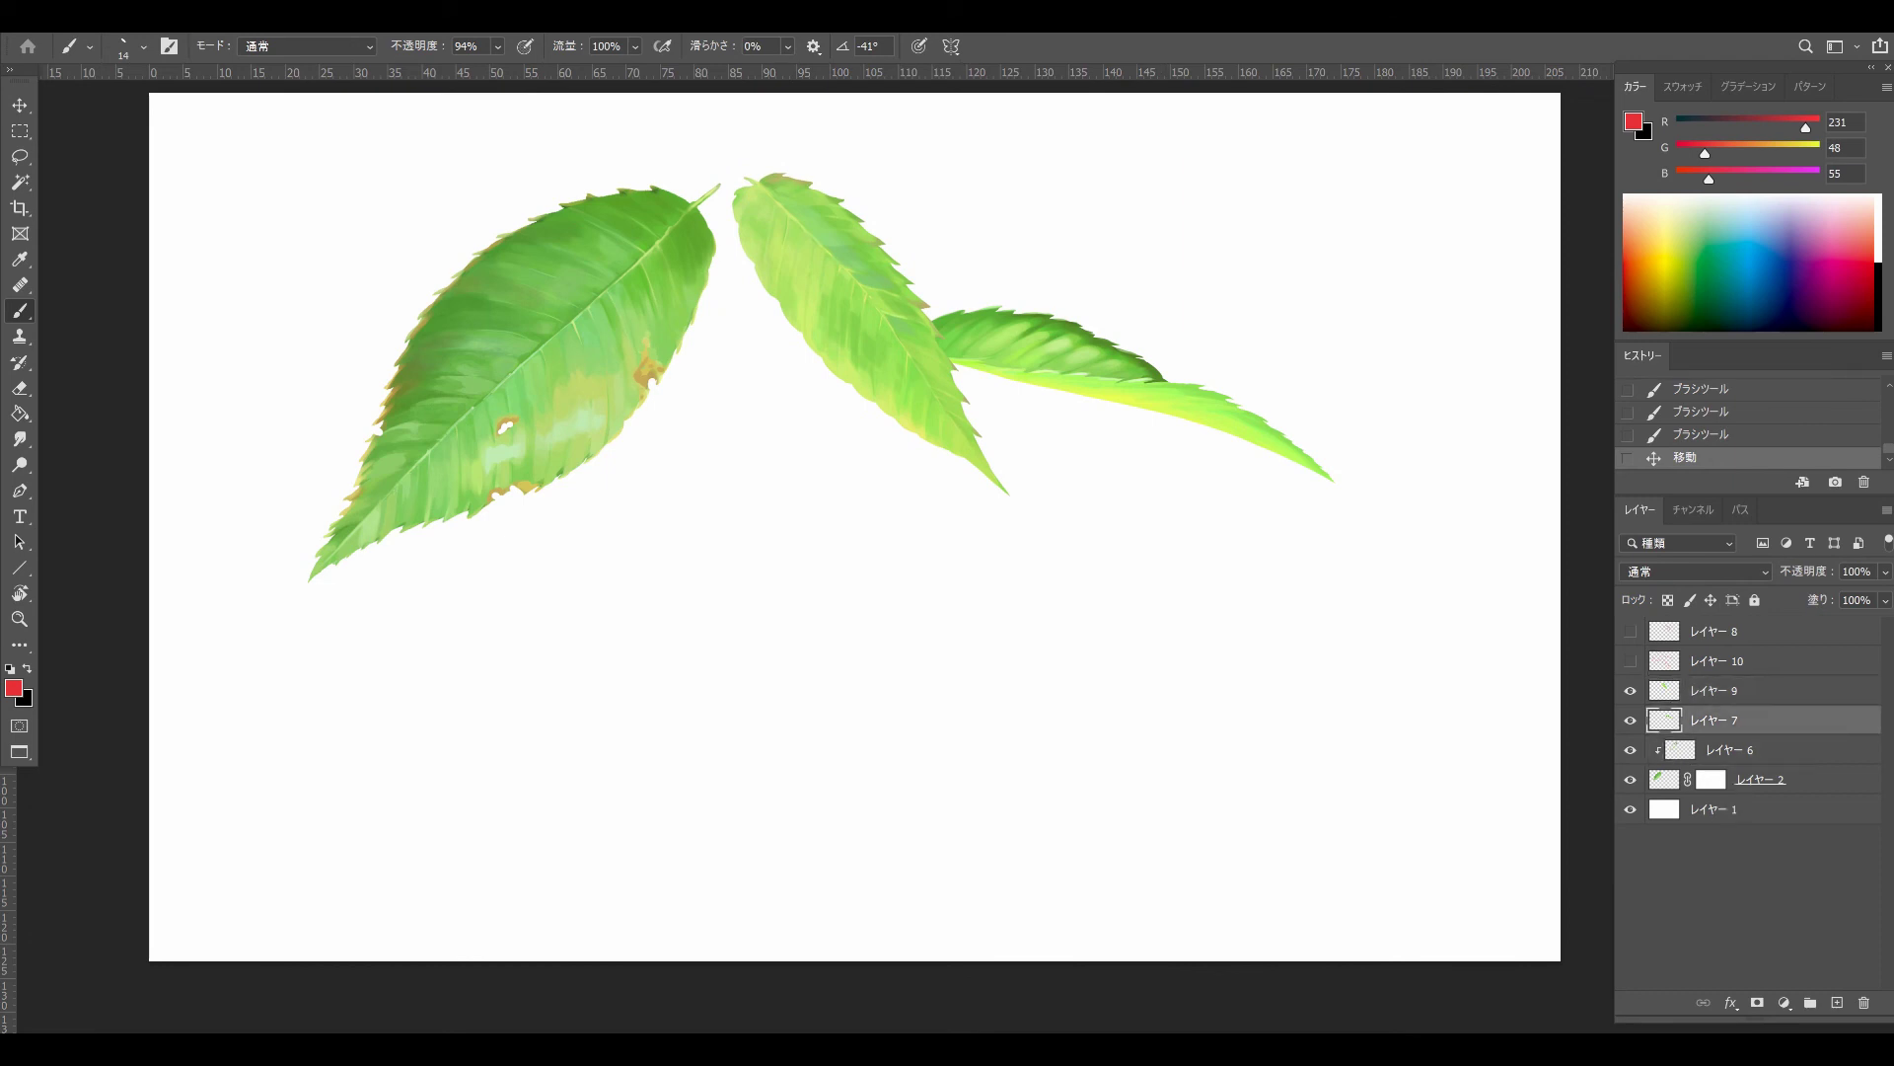
pyautogui.moveTo(1197, 473); pyautogui.dragTo(1026, 278)
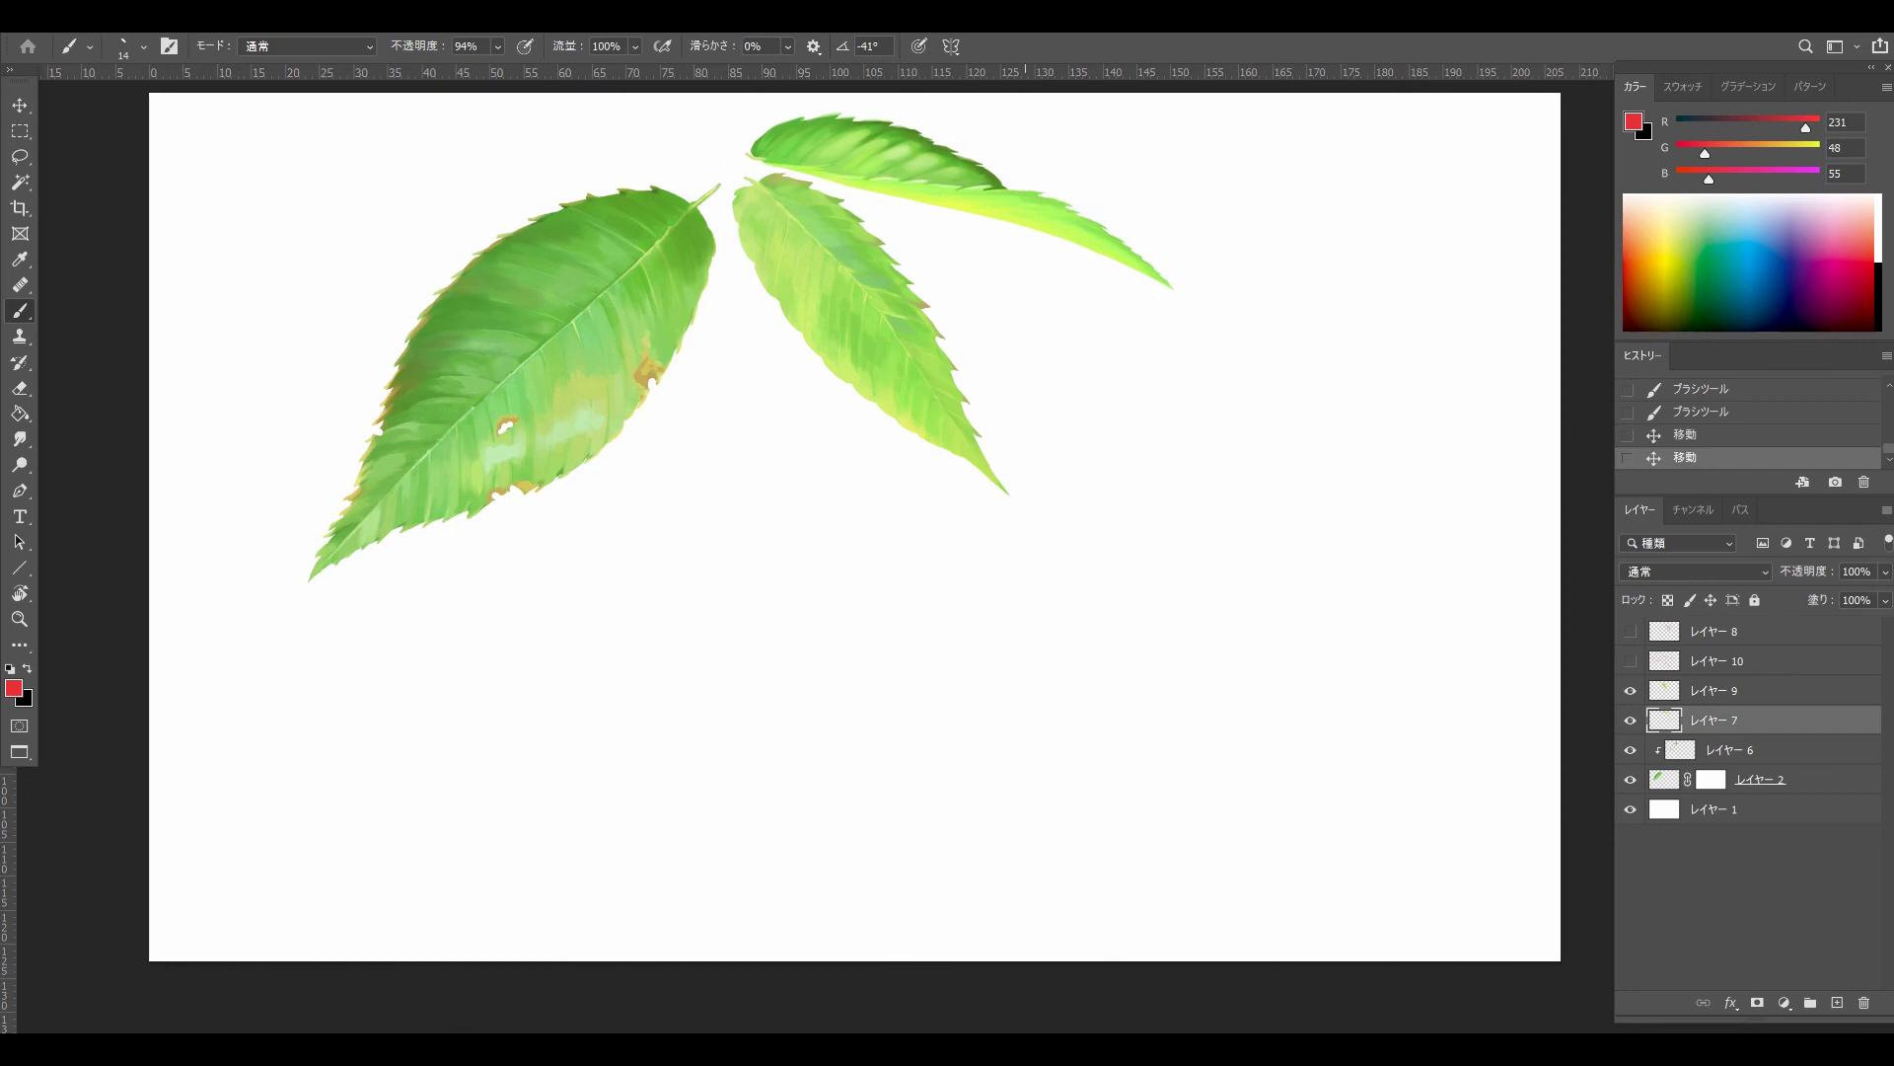
# Compare the cluster with レイヤー 9 hidden and shown, and try enlarging that layer's leaf to about 131%.
pyautogui.click(1630, 691)
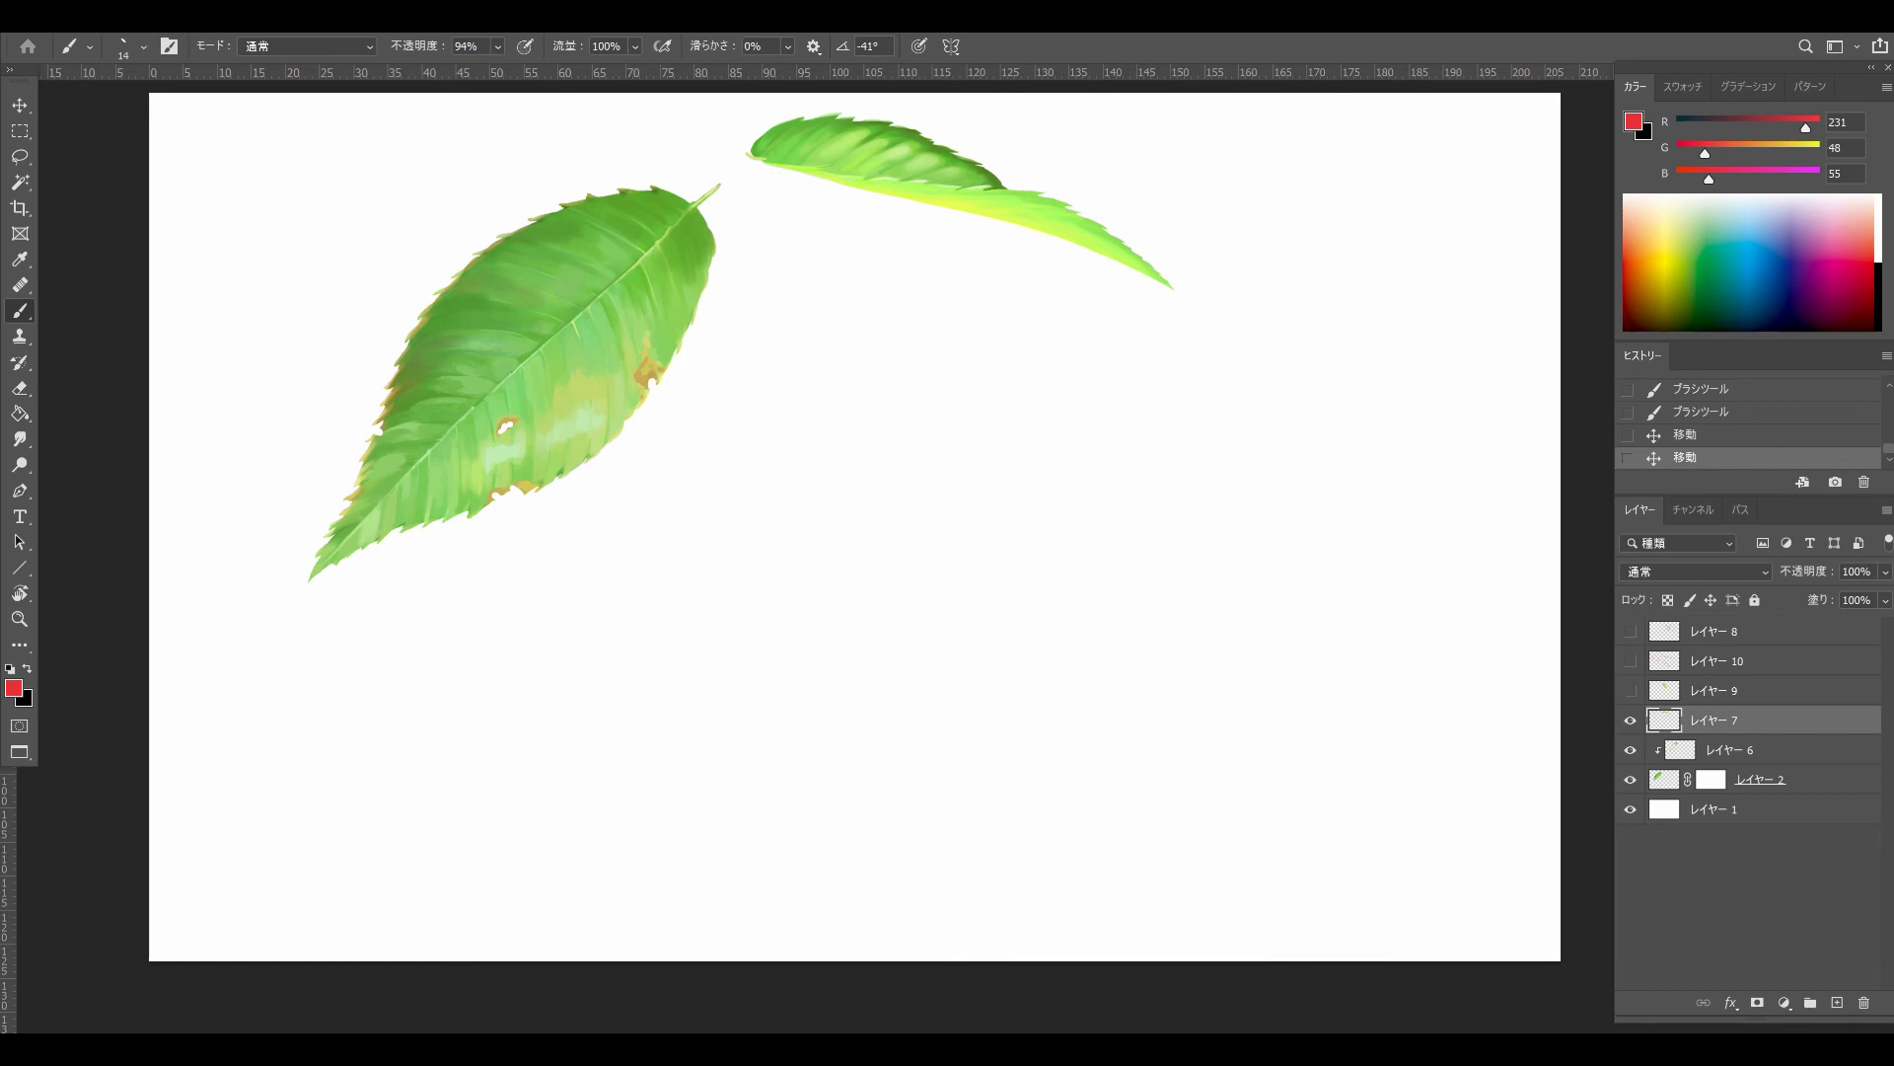
pyautogui.click(1629, 691)
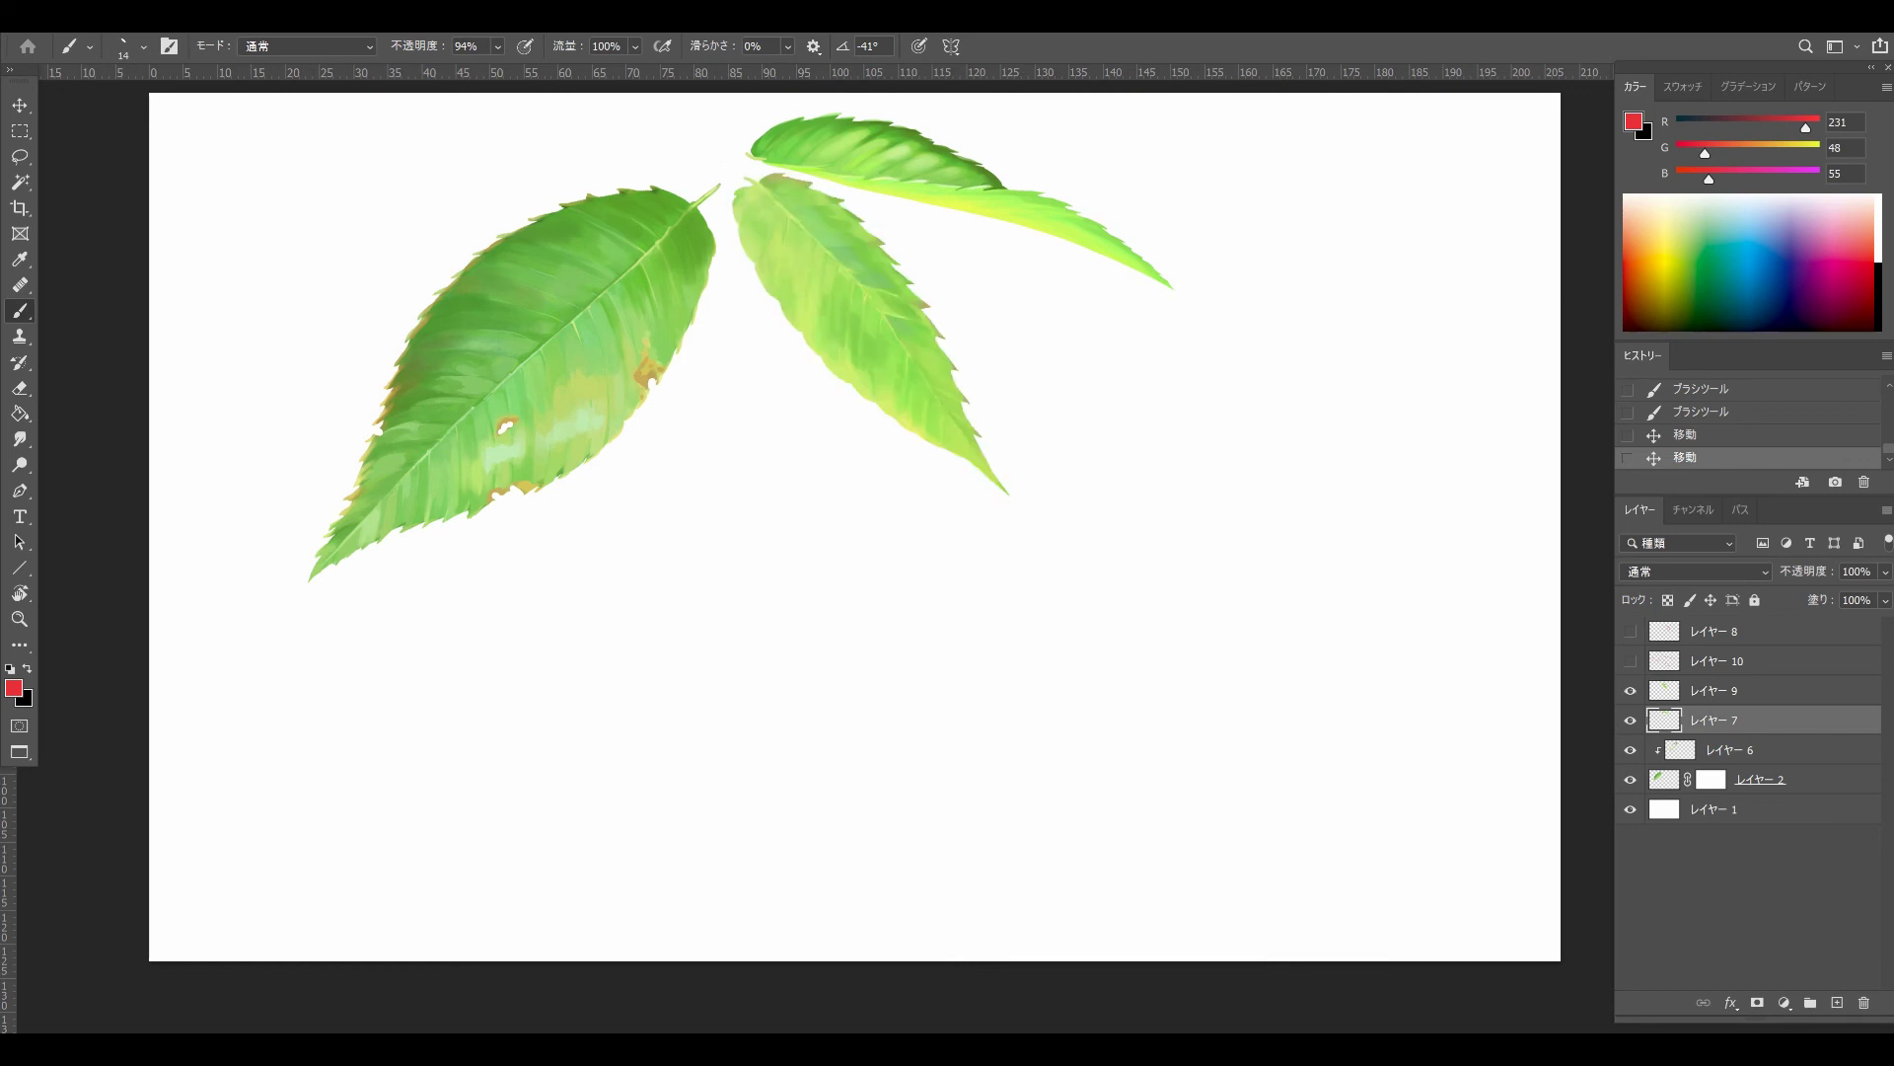
pyautogui.click(1717, 691)
pyautogui.hotkey('ctrl', 't')
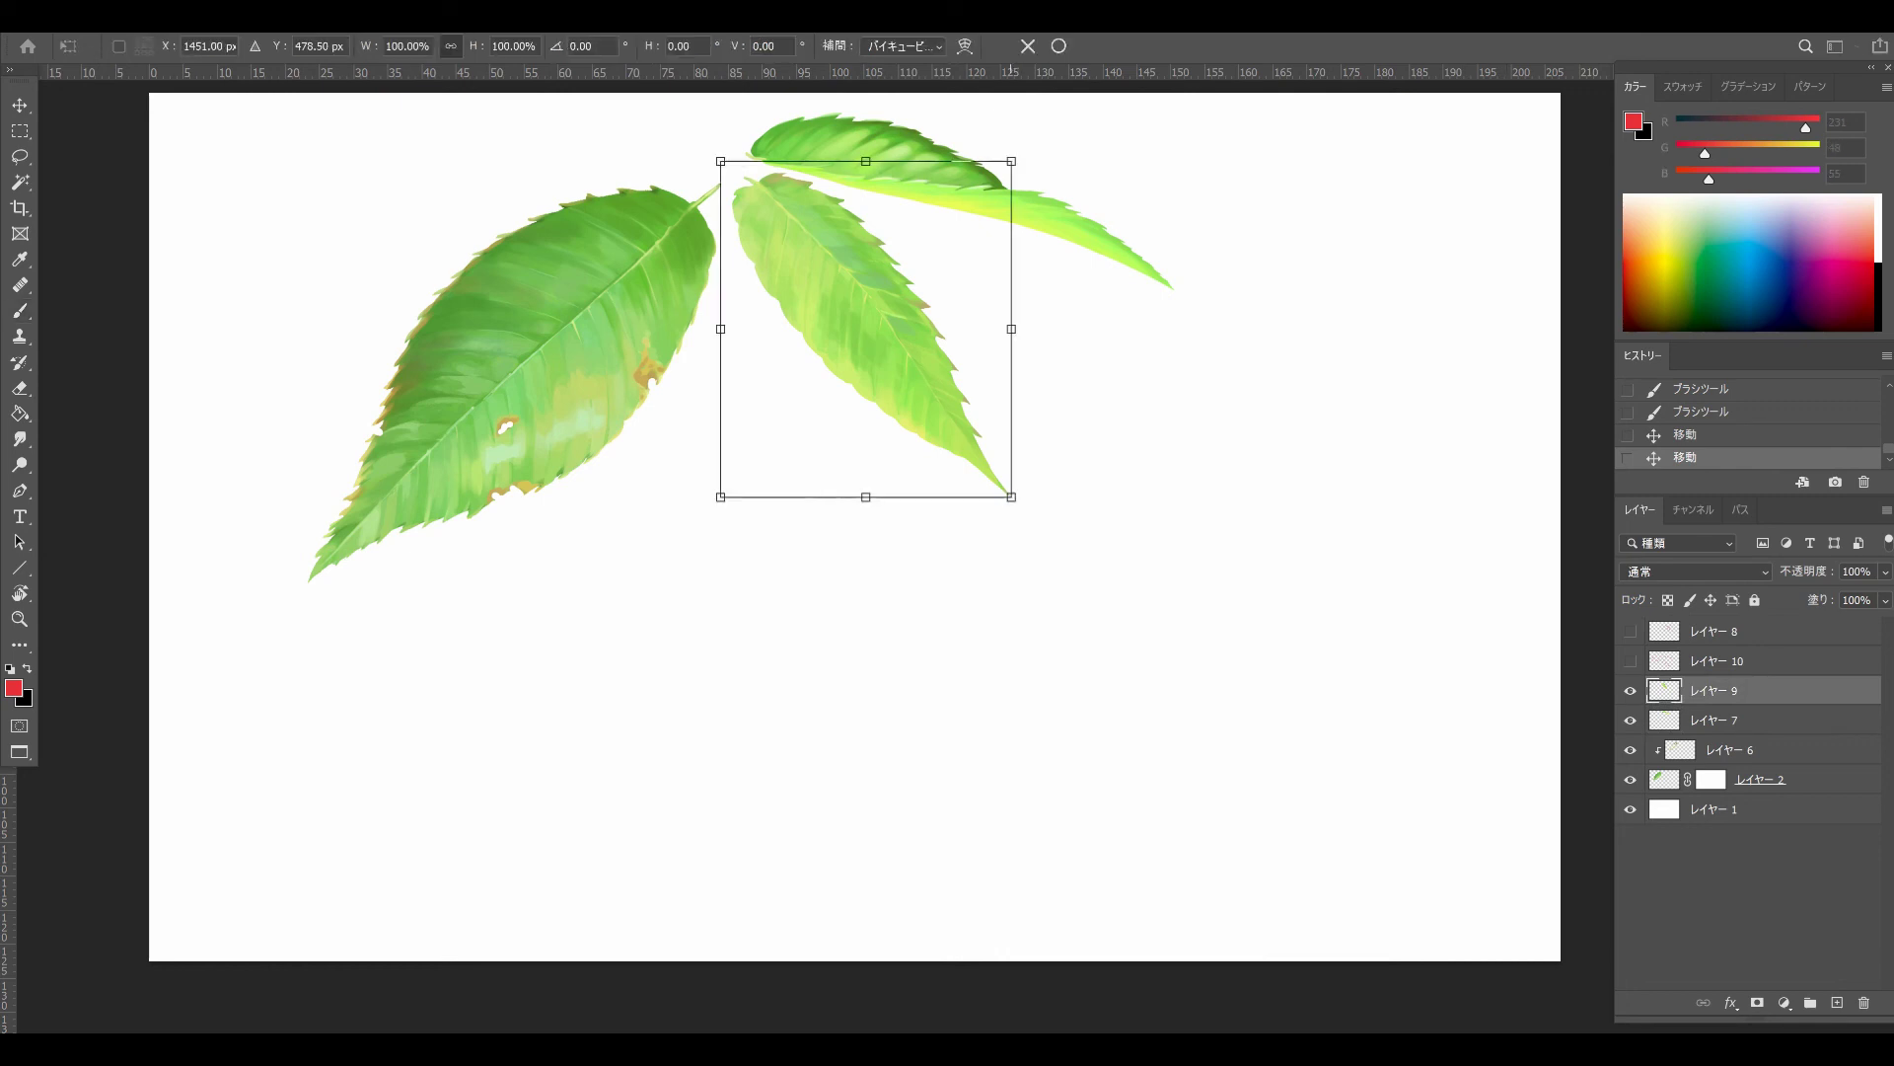
pyautogui.moveTo(1011, 496); pyautogui.dragTo(1099, 601)
pyautogui.moveTo(909, 381); pyautogui.dragTo(882, 399)
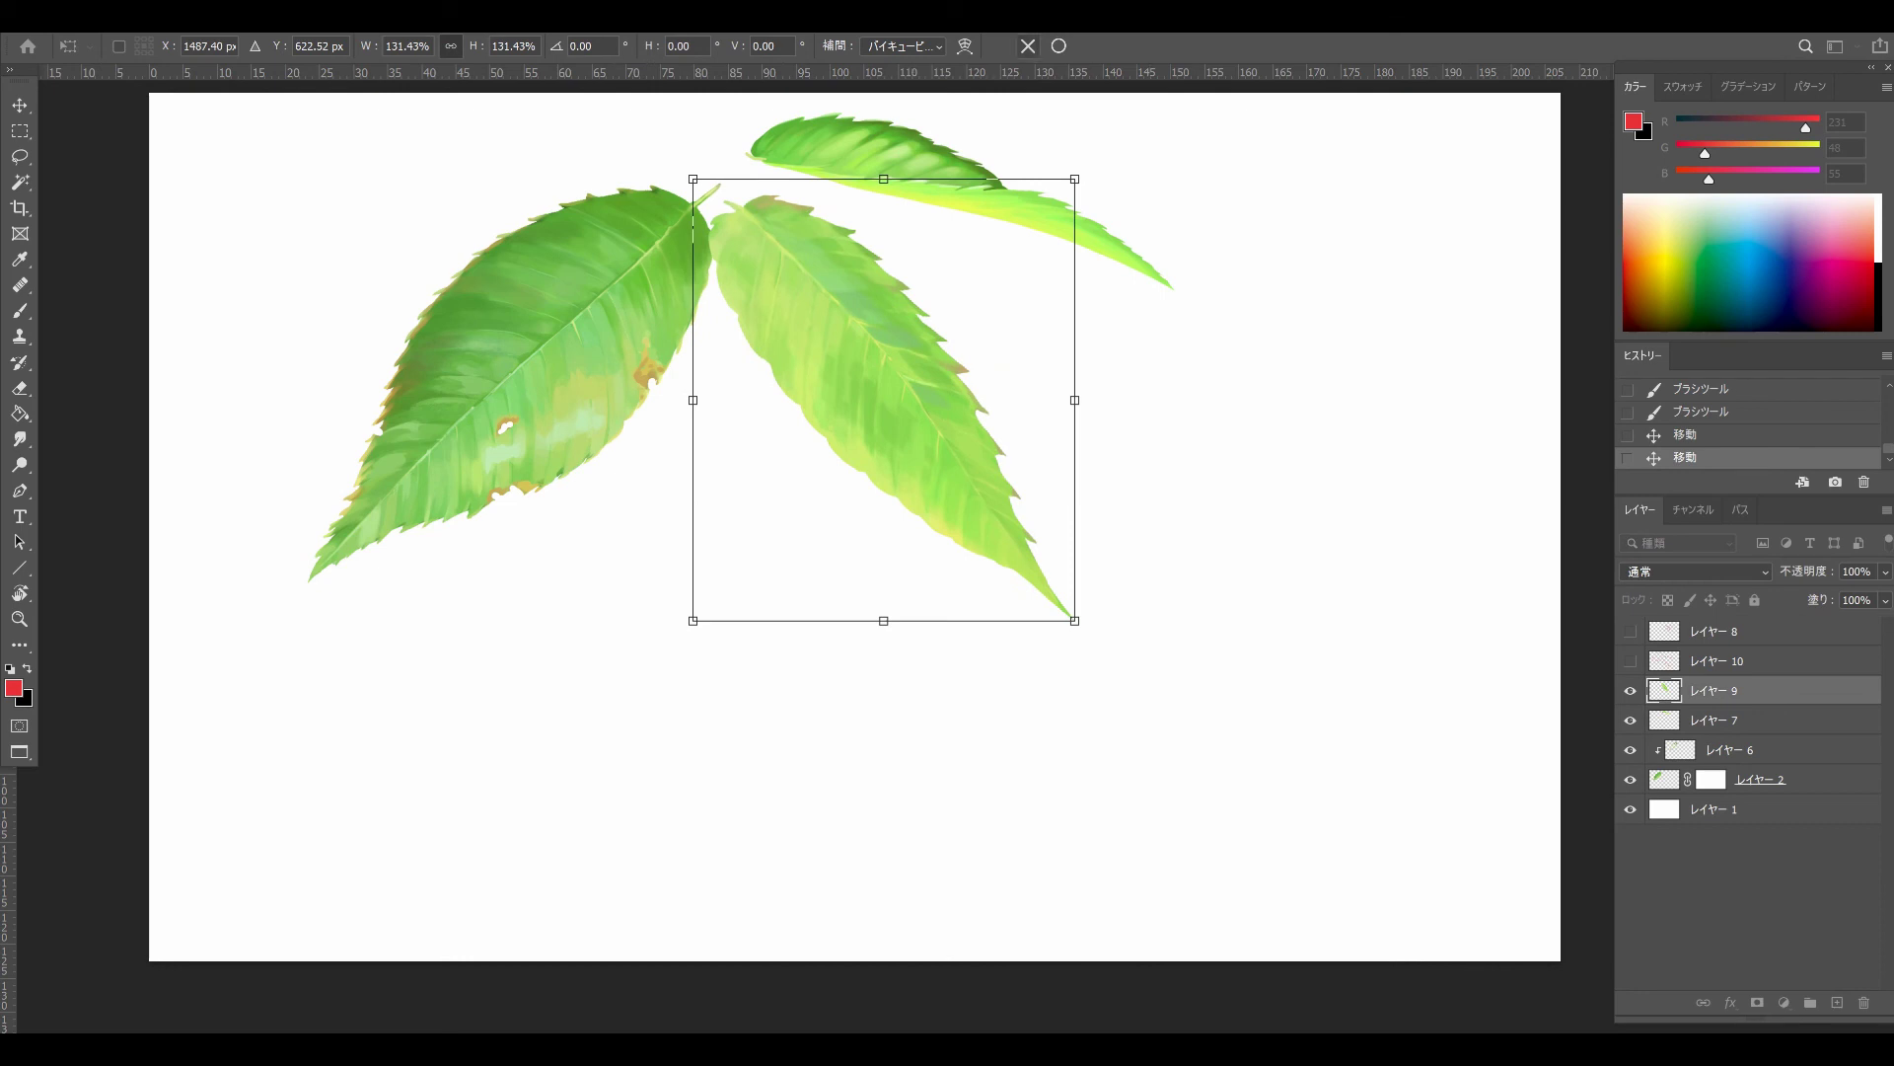
pyautogui.click(1028, 46)
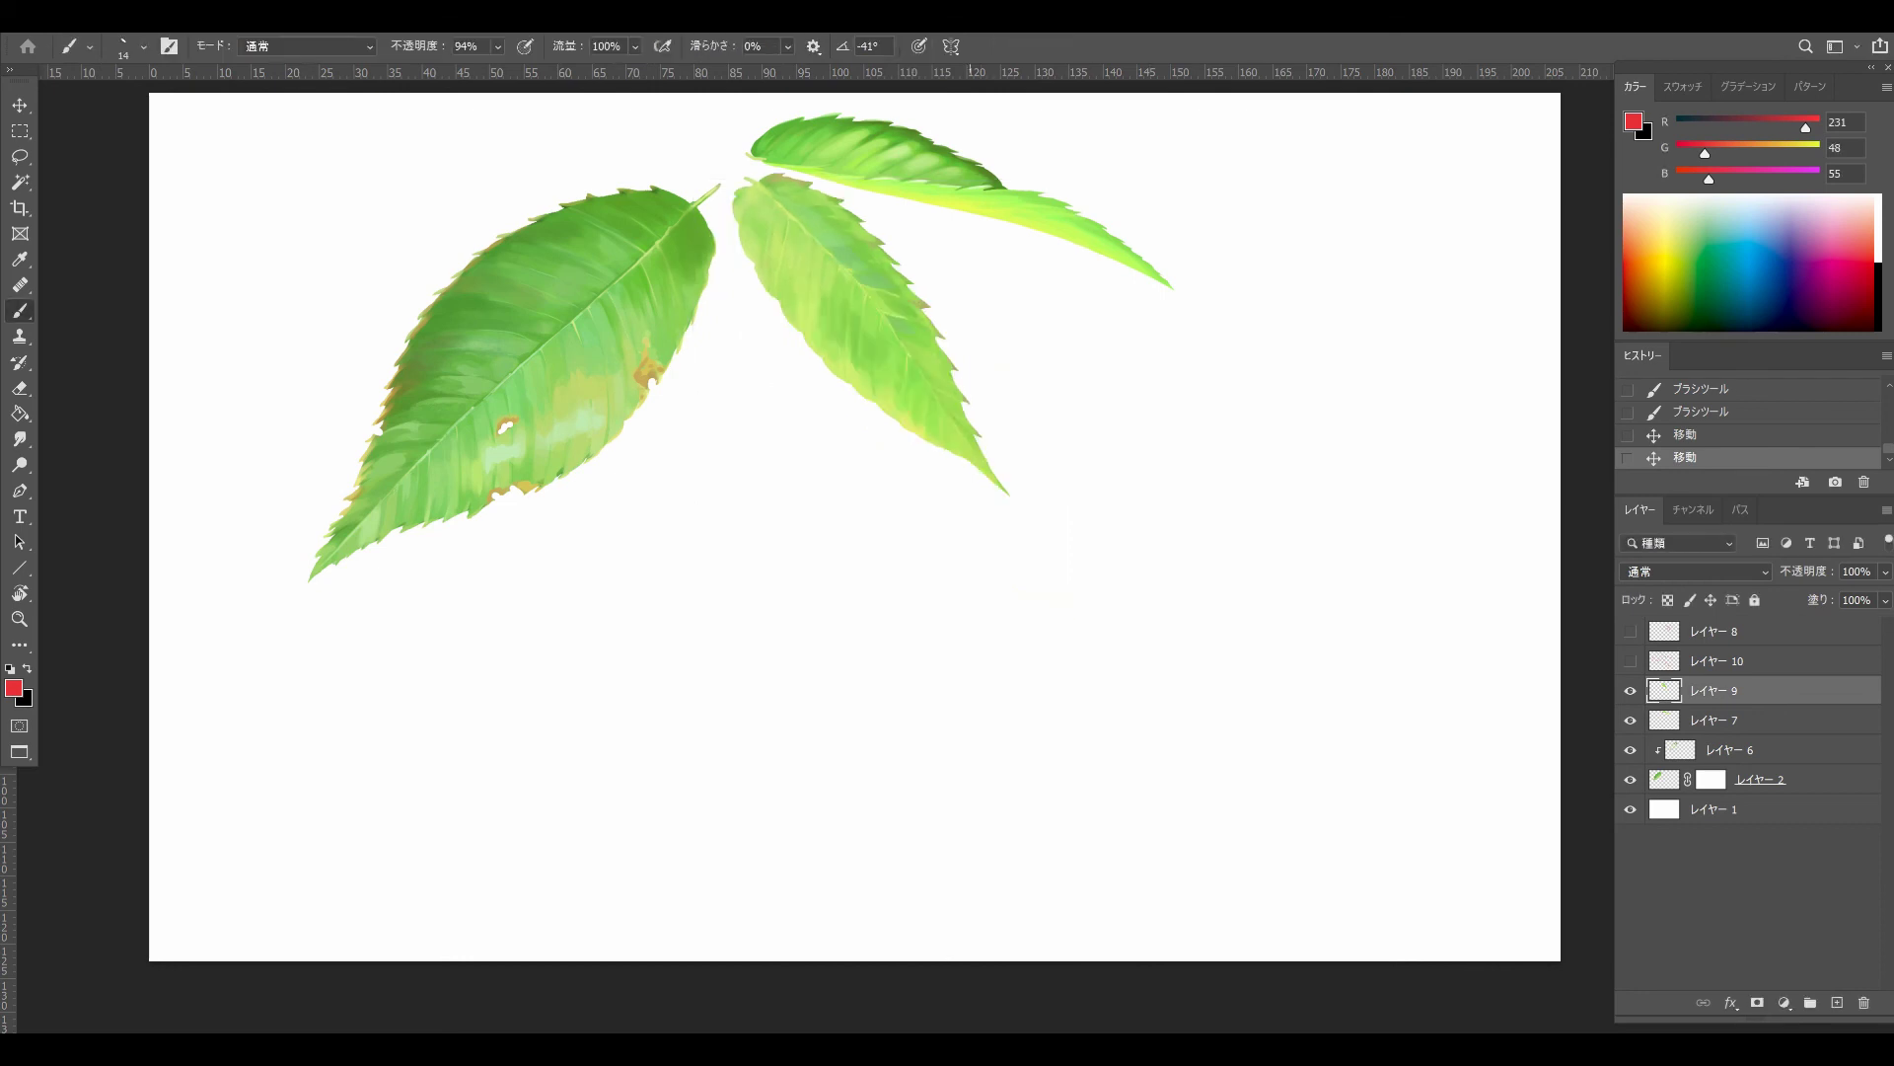
# Undo the moves of the folded leaf and the third leaf.
pyautogui.hotkey('ctrl', 'z')
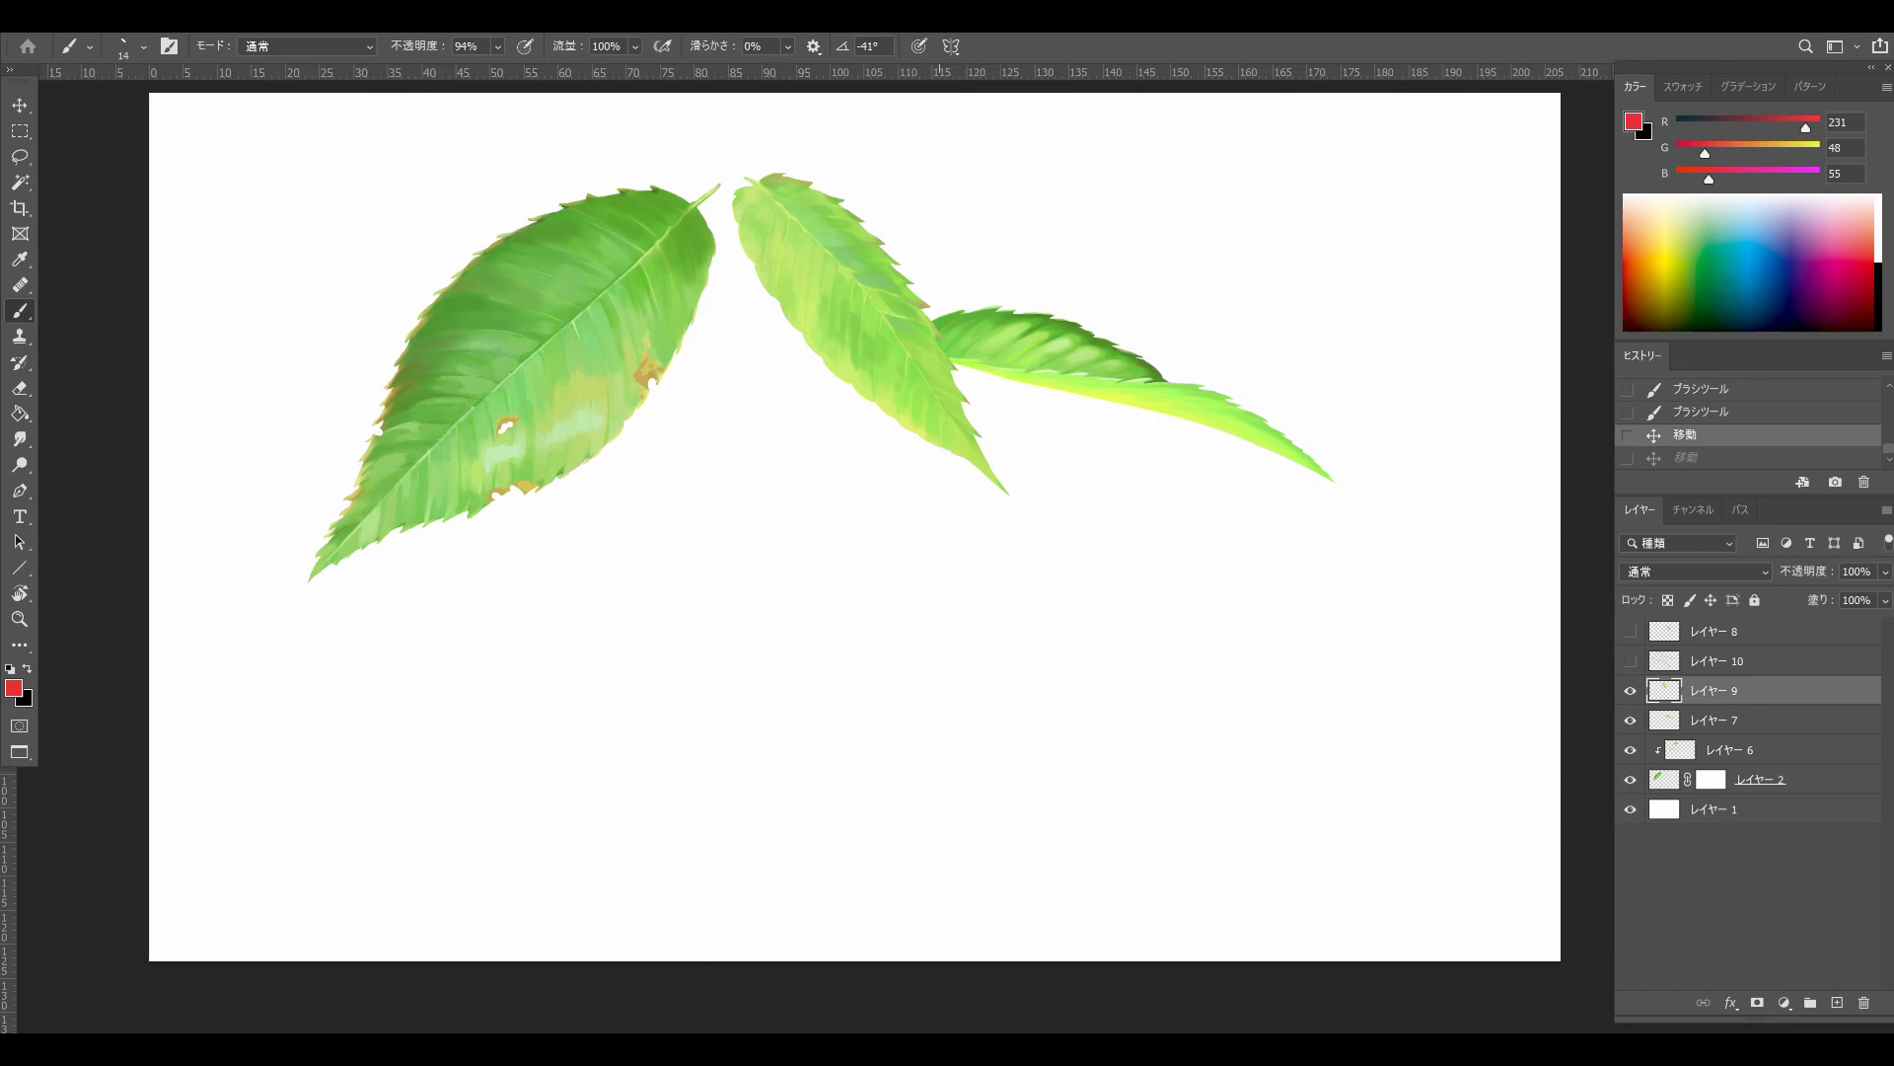
pyautogui.moveTo(924, 387); pyautogui.dragTo(1107, 767)
pyautogui.hotkey('ctrl', 'z')
pyautogui.hotkey('ctrl', 'z')
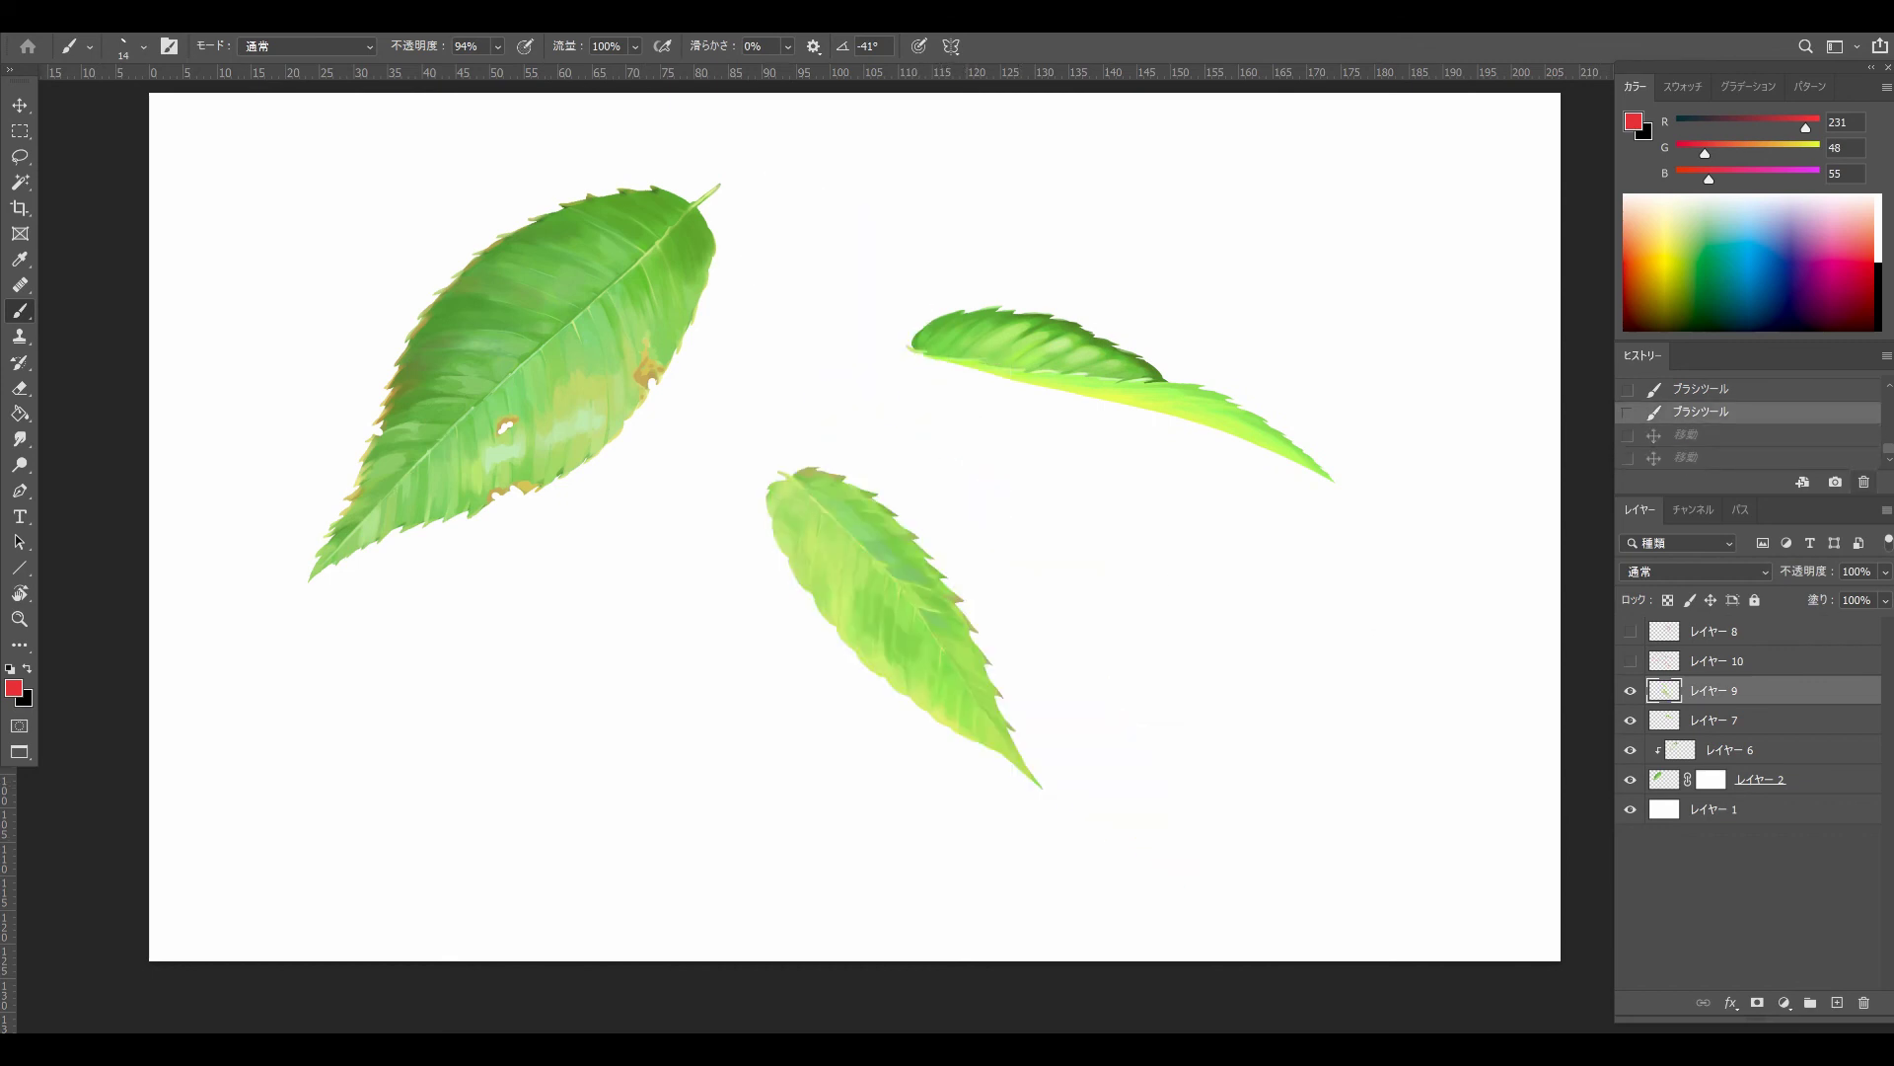
pyautogui.hotkey('ctrl', '-')
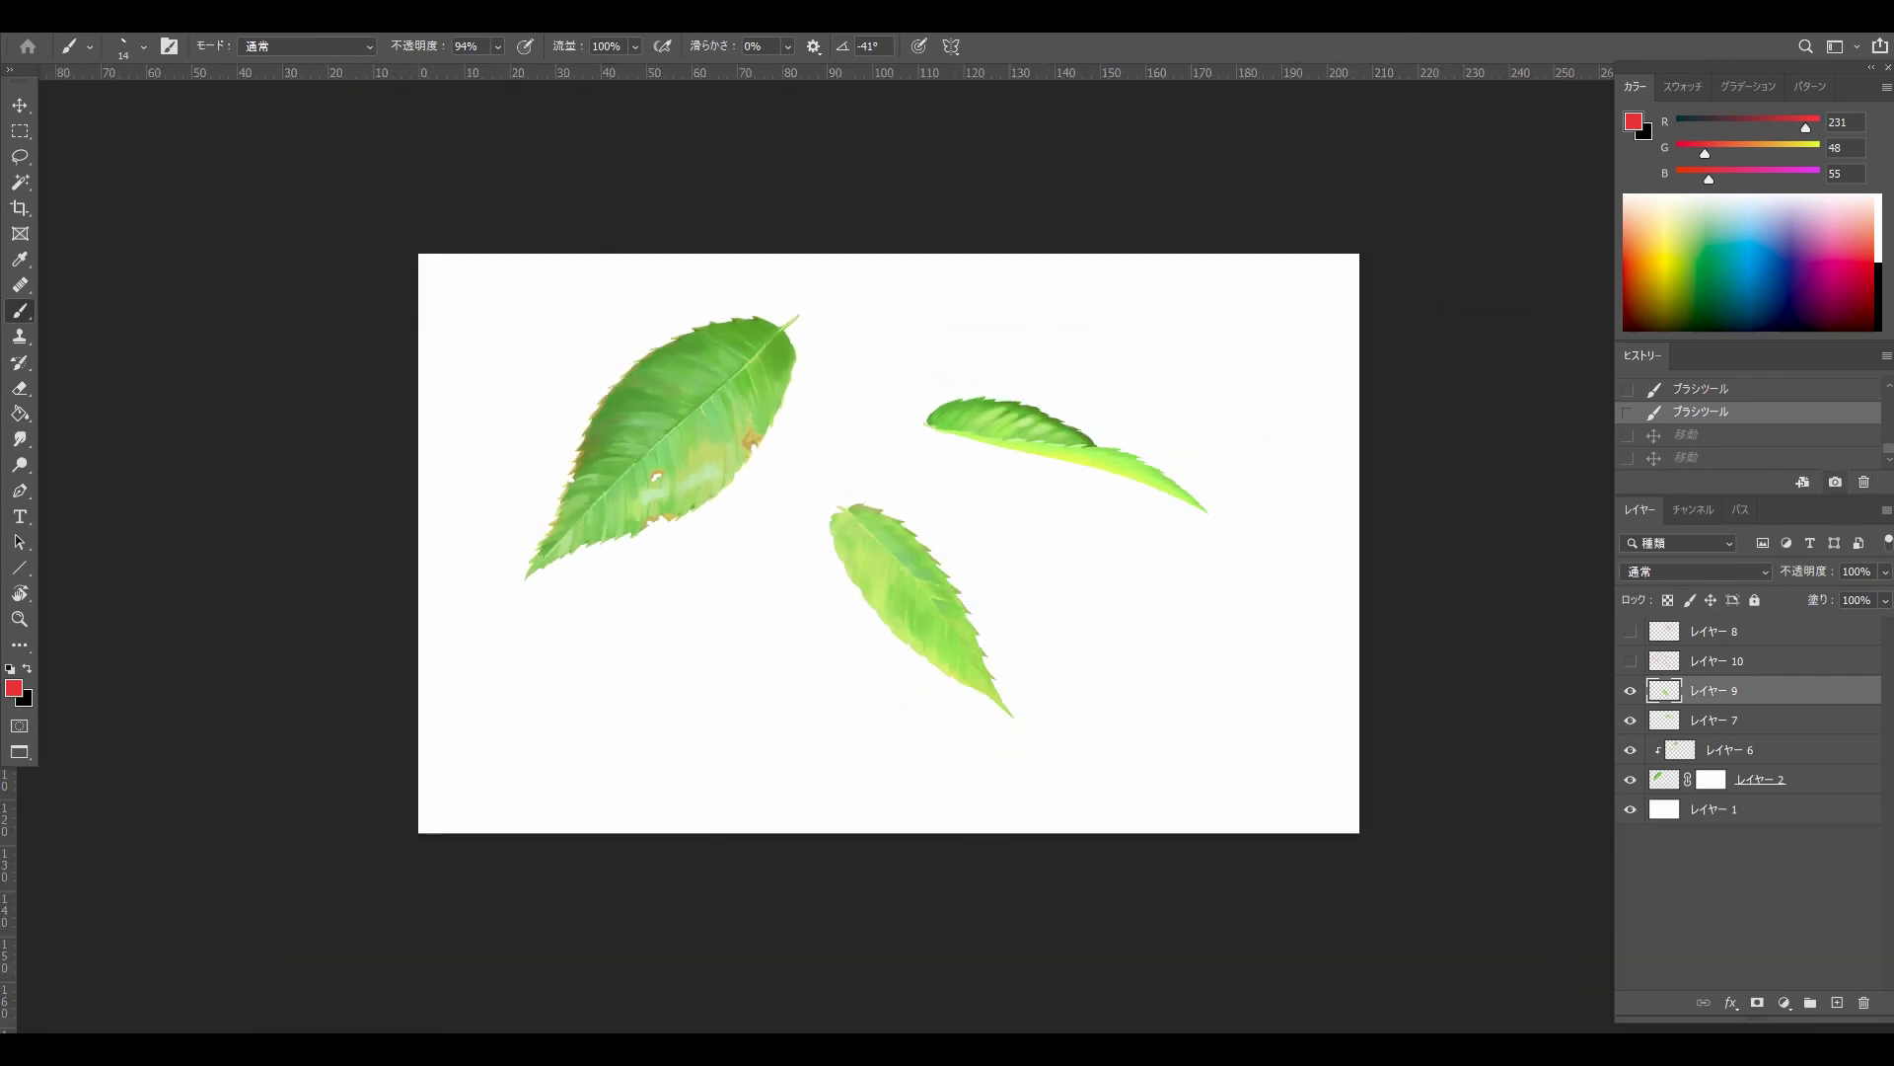